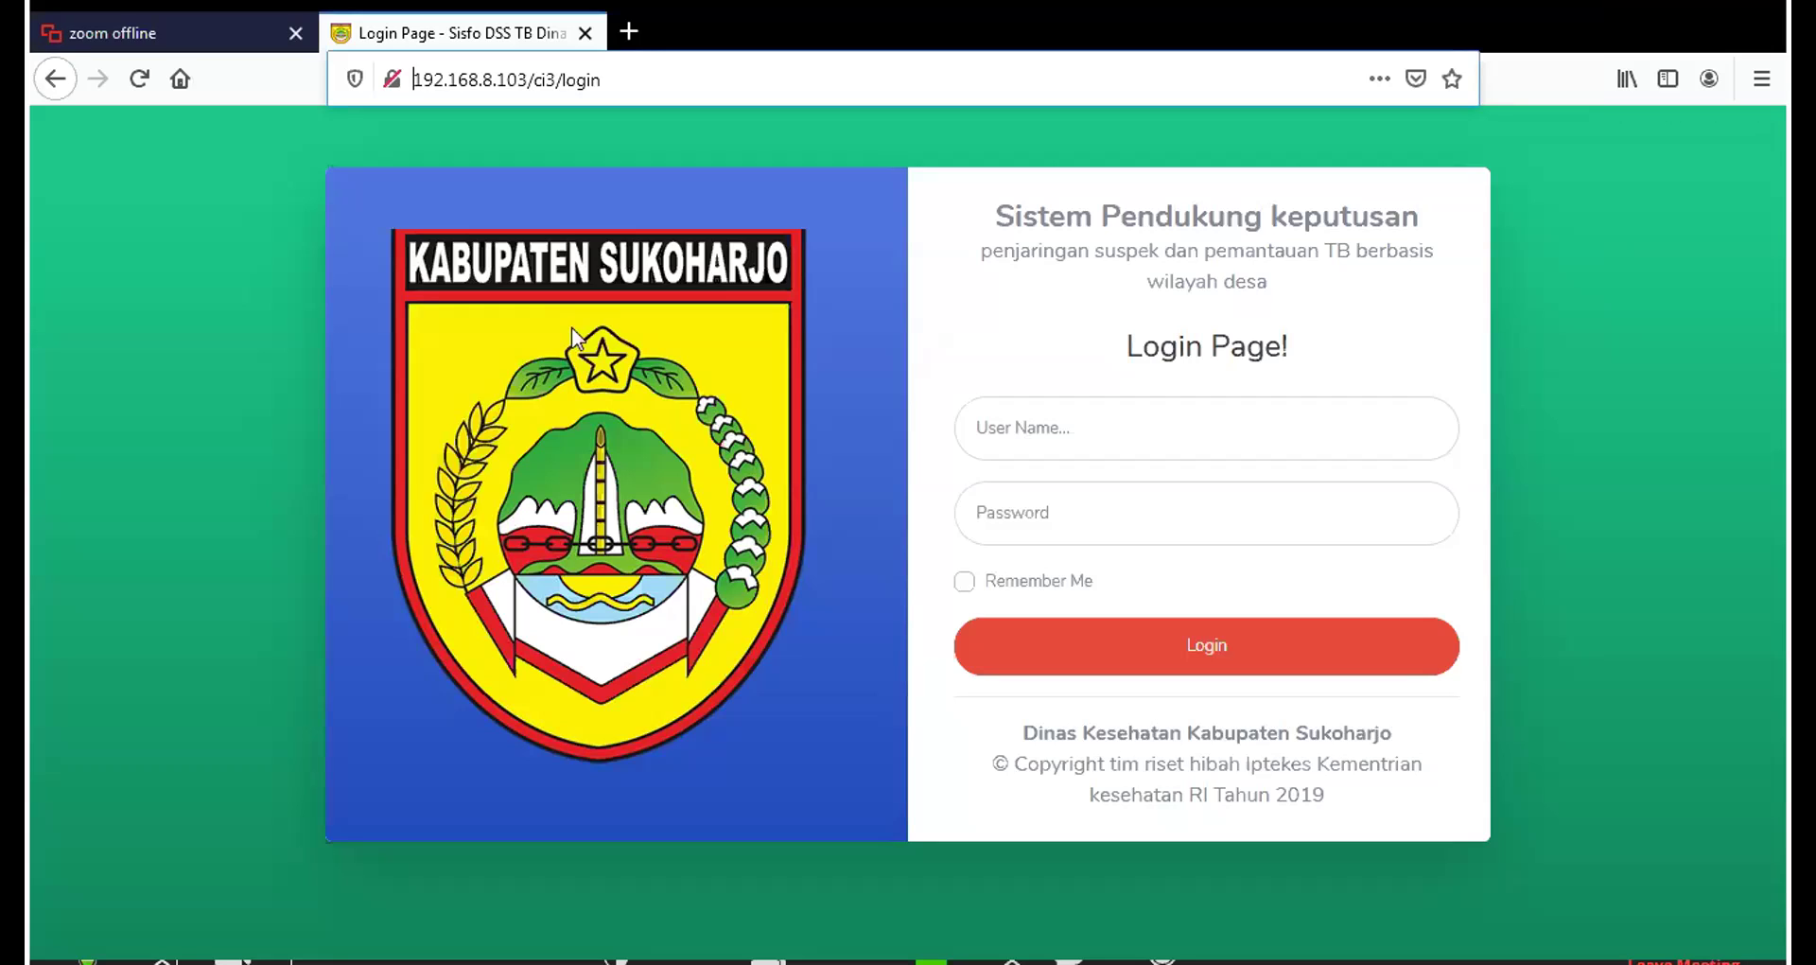
# Sign in as admin with the administrator password, correcting a mistyped password first
pyautogui.click(1065, 428)
pyautogui.write('admin')
pyautogui.press('Tab')
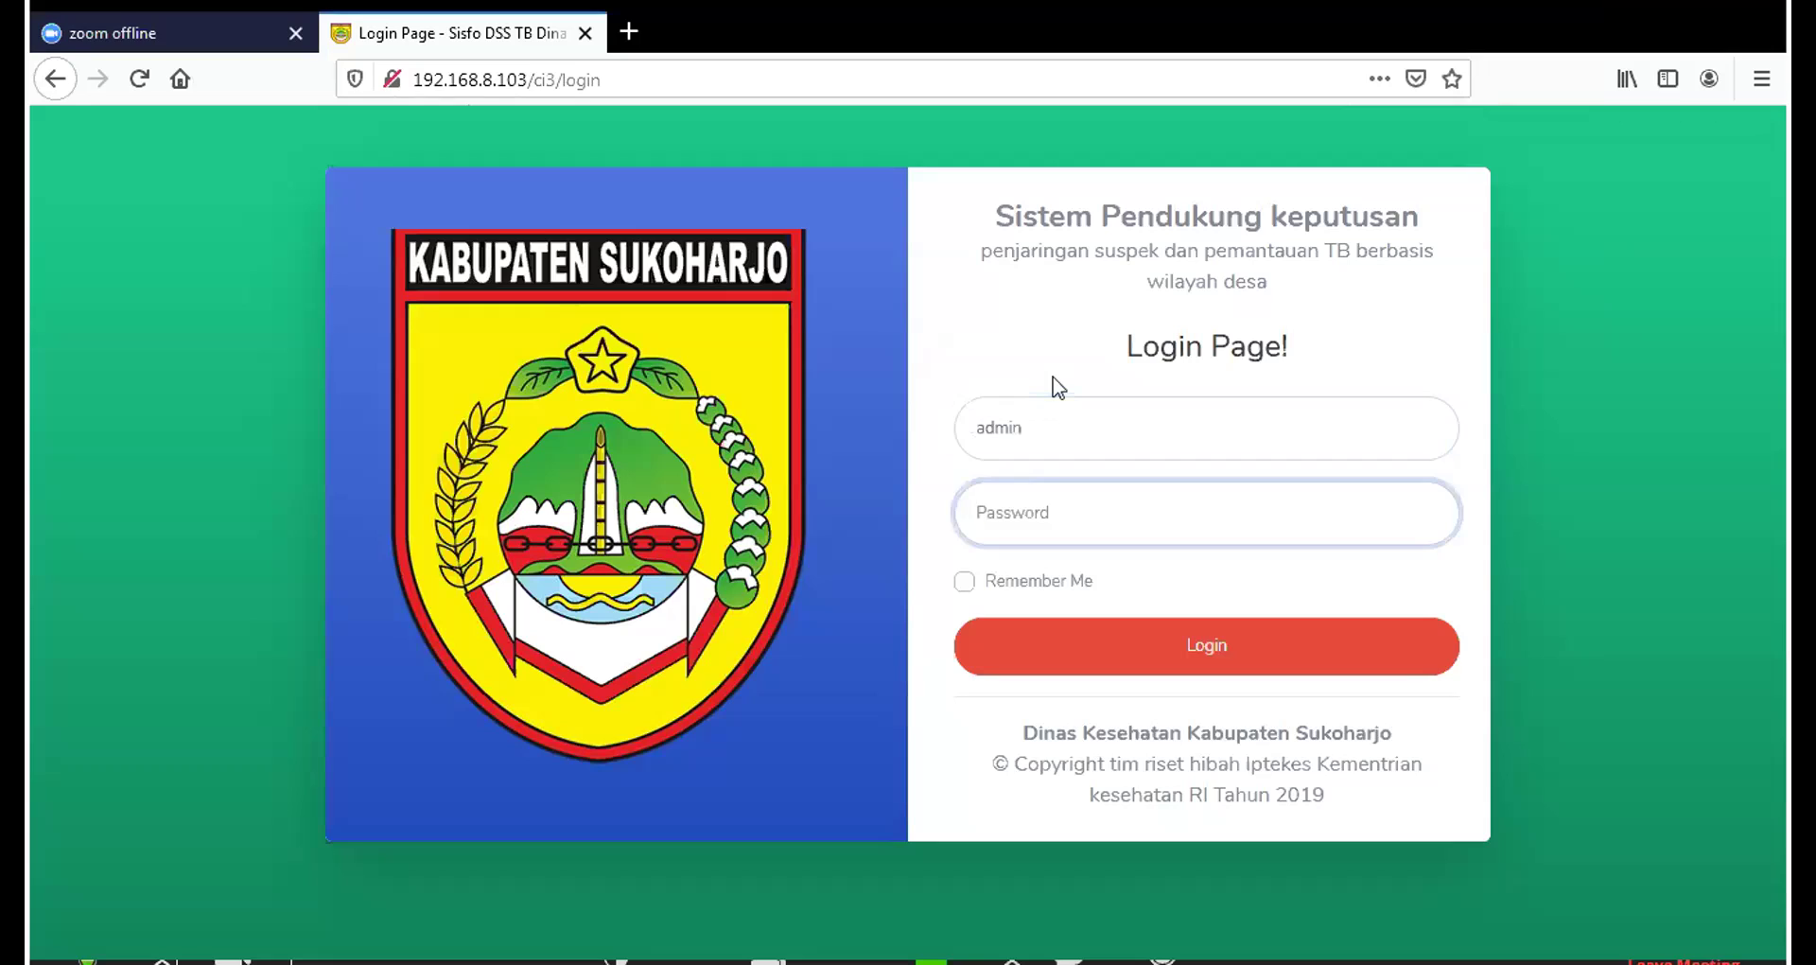
pyautogui.write('••••')
pyautogui.press('BackSpace')
pyautogui.press('BackSpace')
pyautogui.press('BackSpace')
pyautogui.press('BackSpace')
pyautogui.write('••••••••••')
pyautogui.click(1220, 644)
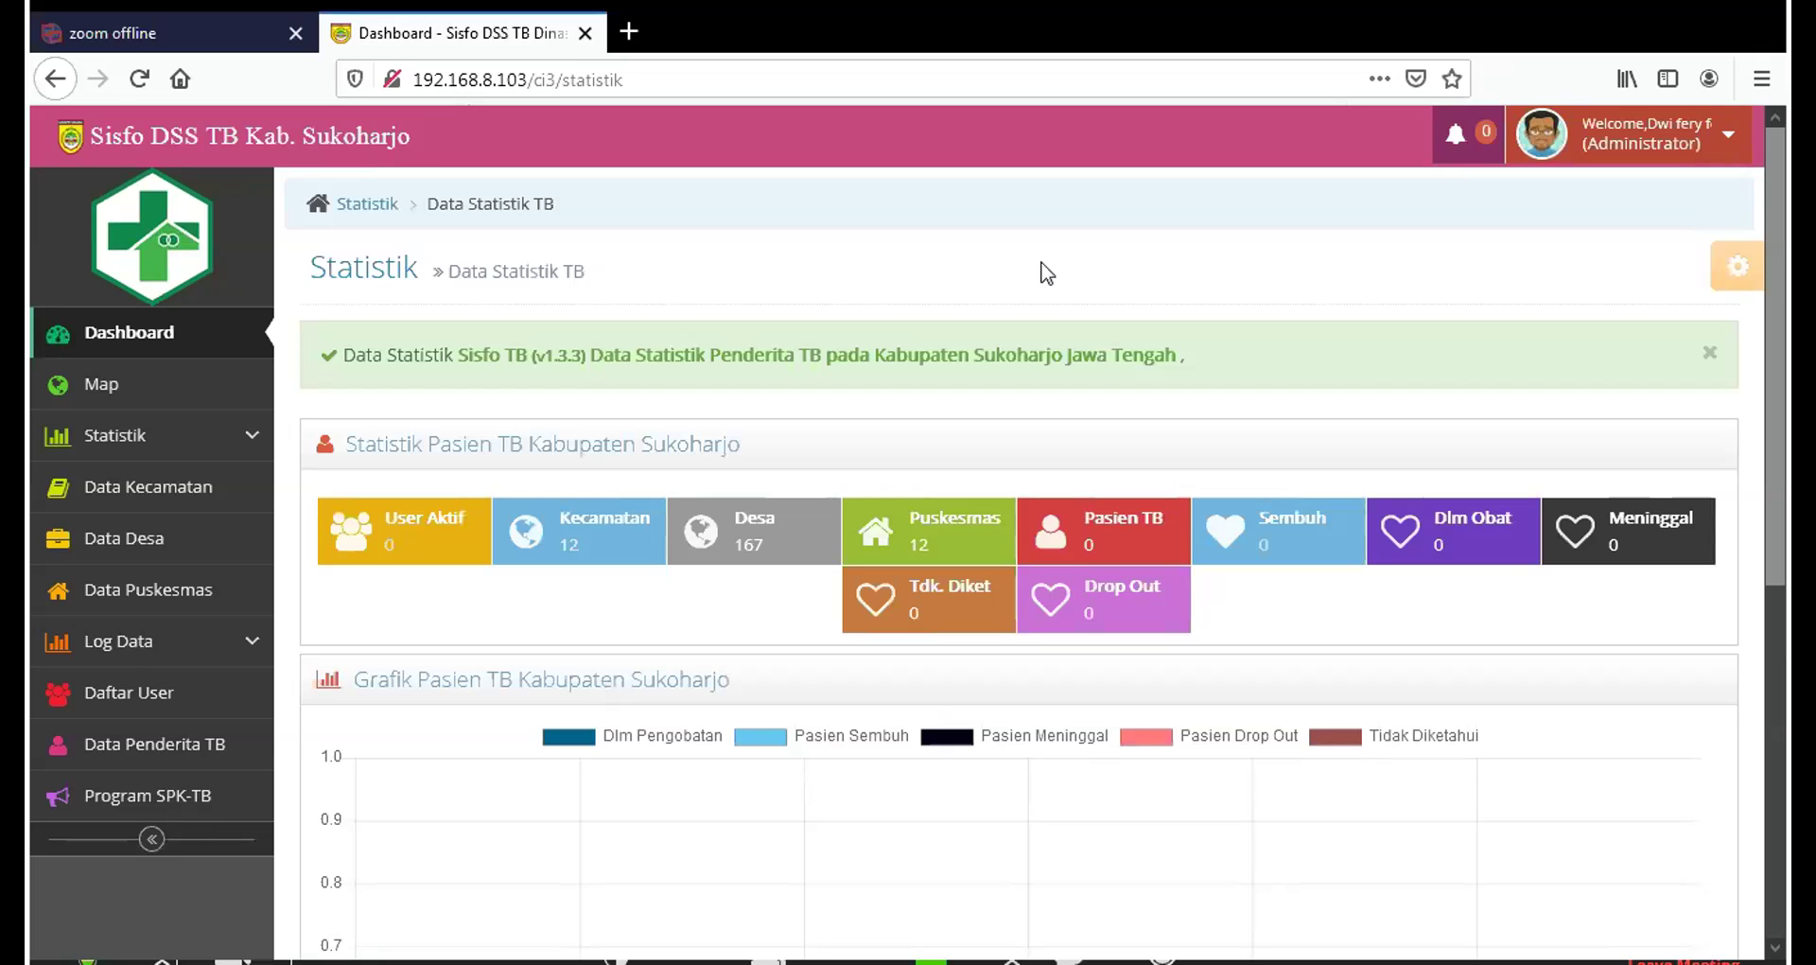
# Open the Daftar User list and its Tambah Data form for a new user
pyautogui.click(165, 703)
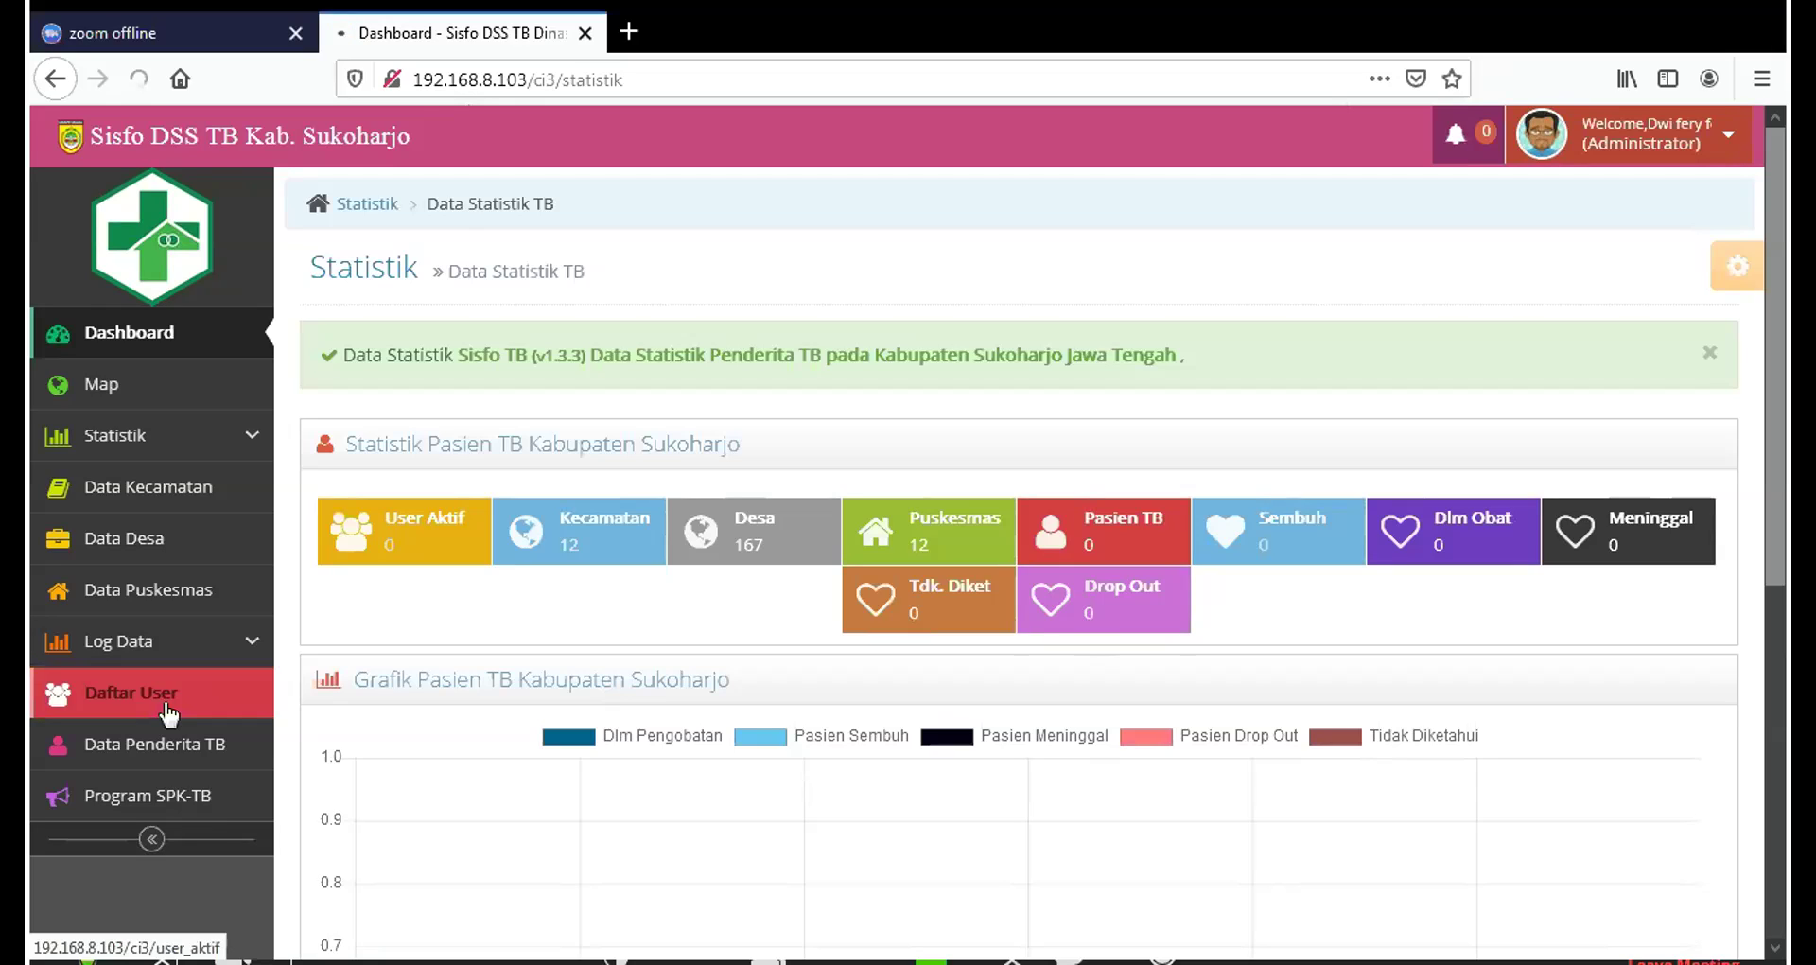
pyautogui.click(169, 710)
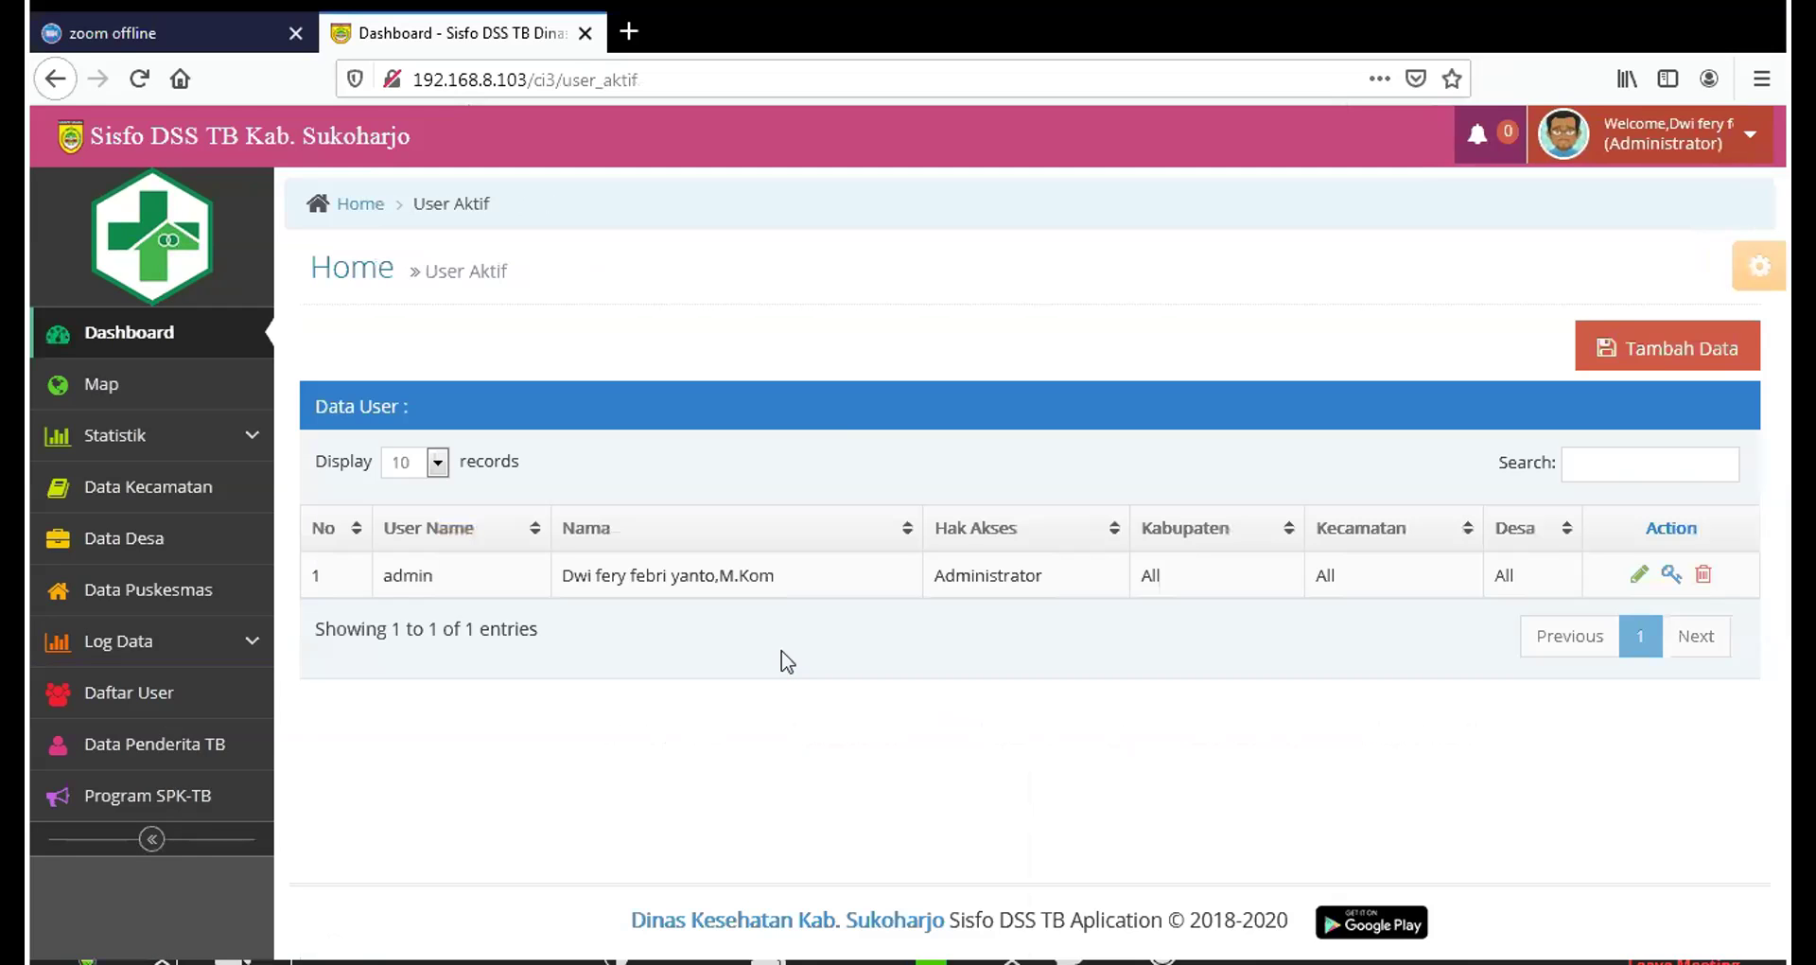
pyautogui.click(1657, 355)
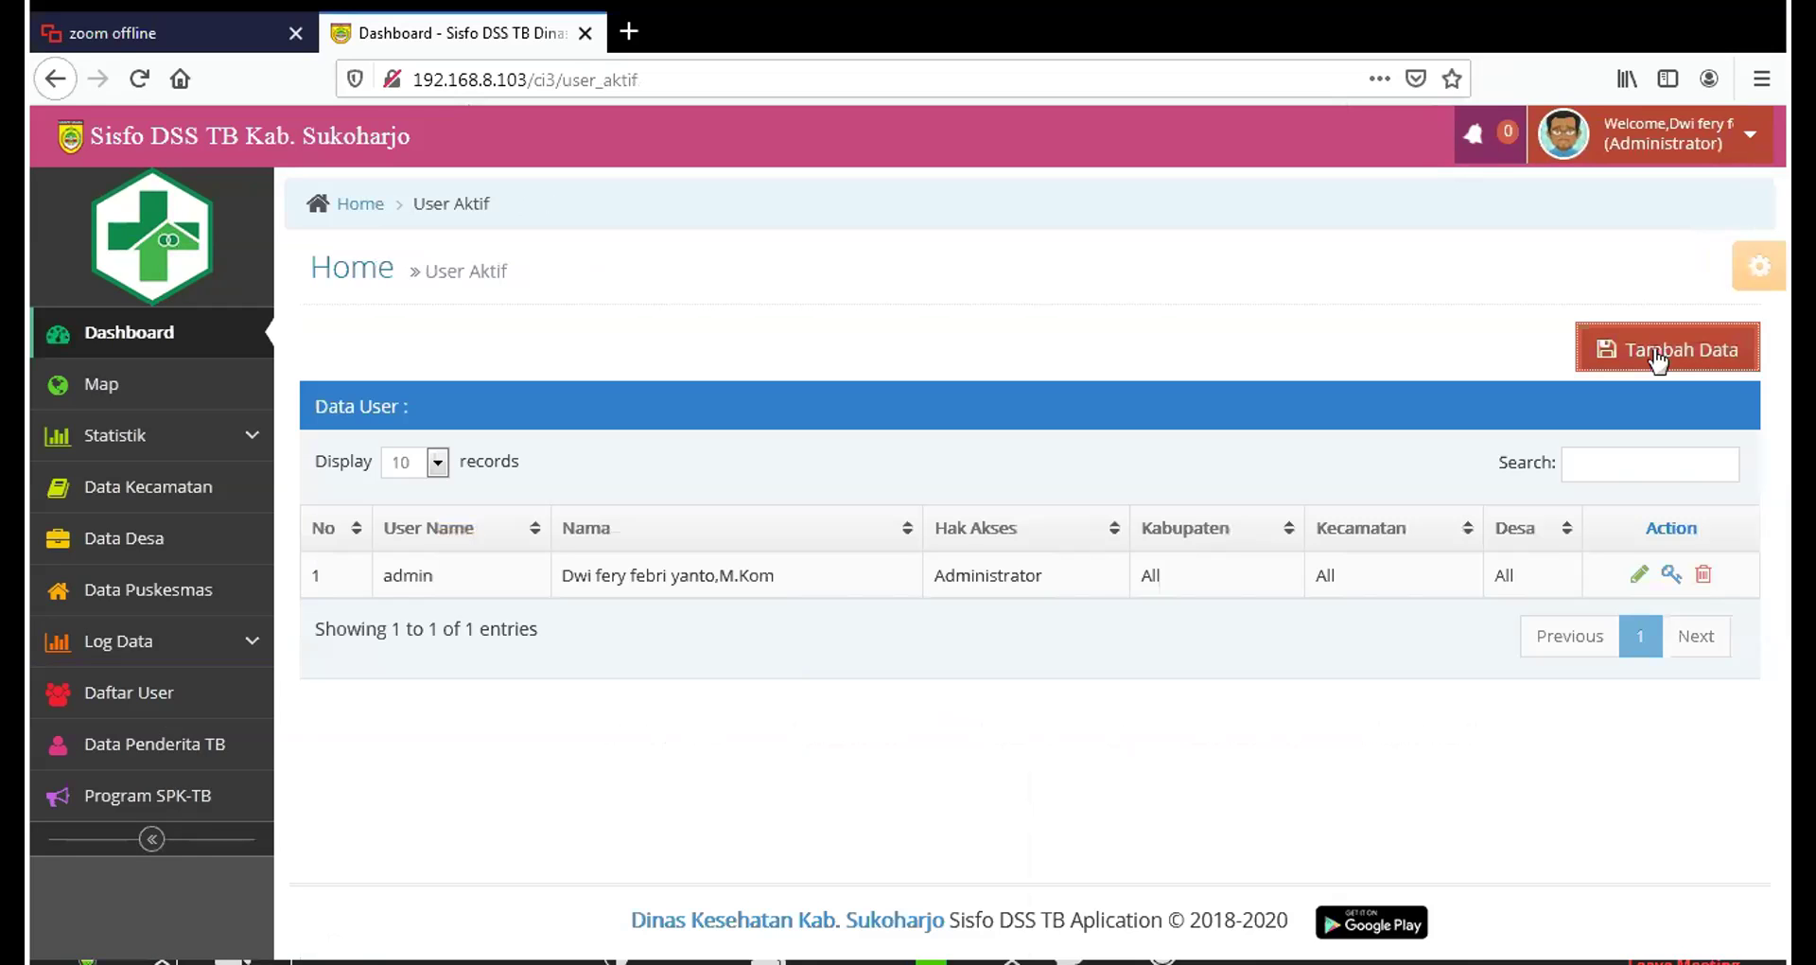
pyautogui.click(1657, 357)
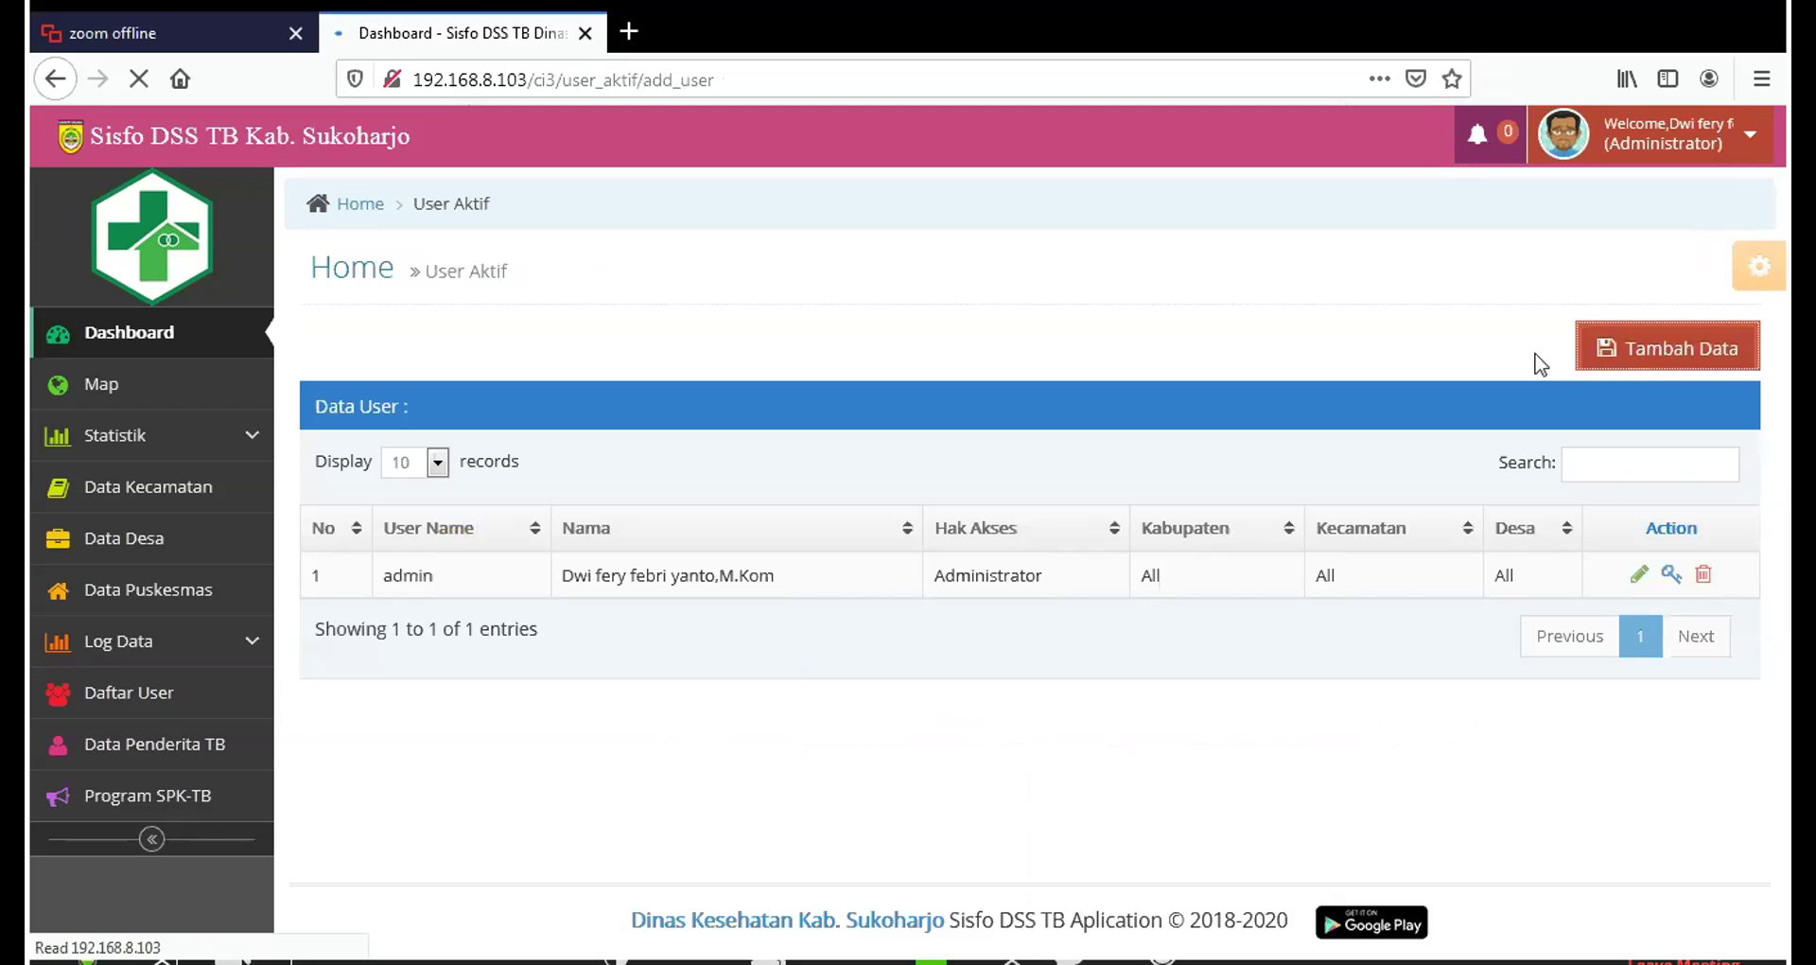
# Enter username dinkes, a default password and its confirmation, and Nama Dinkes
pyautogui.click(967, 348)
pyautogui.write('dinkes')
pyautogui.press('Tab')
pyautogui.write('di')
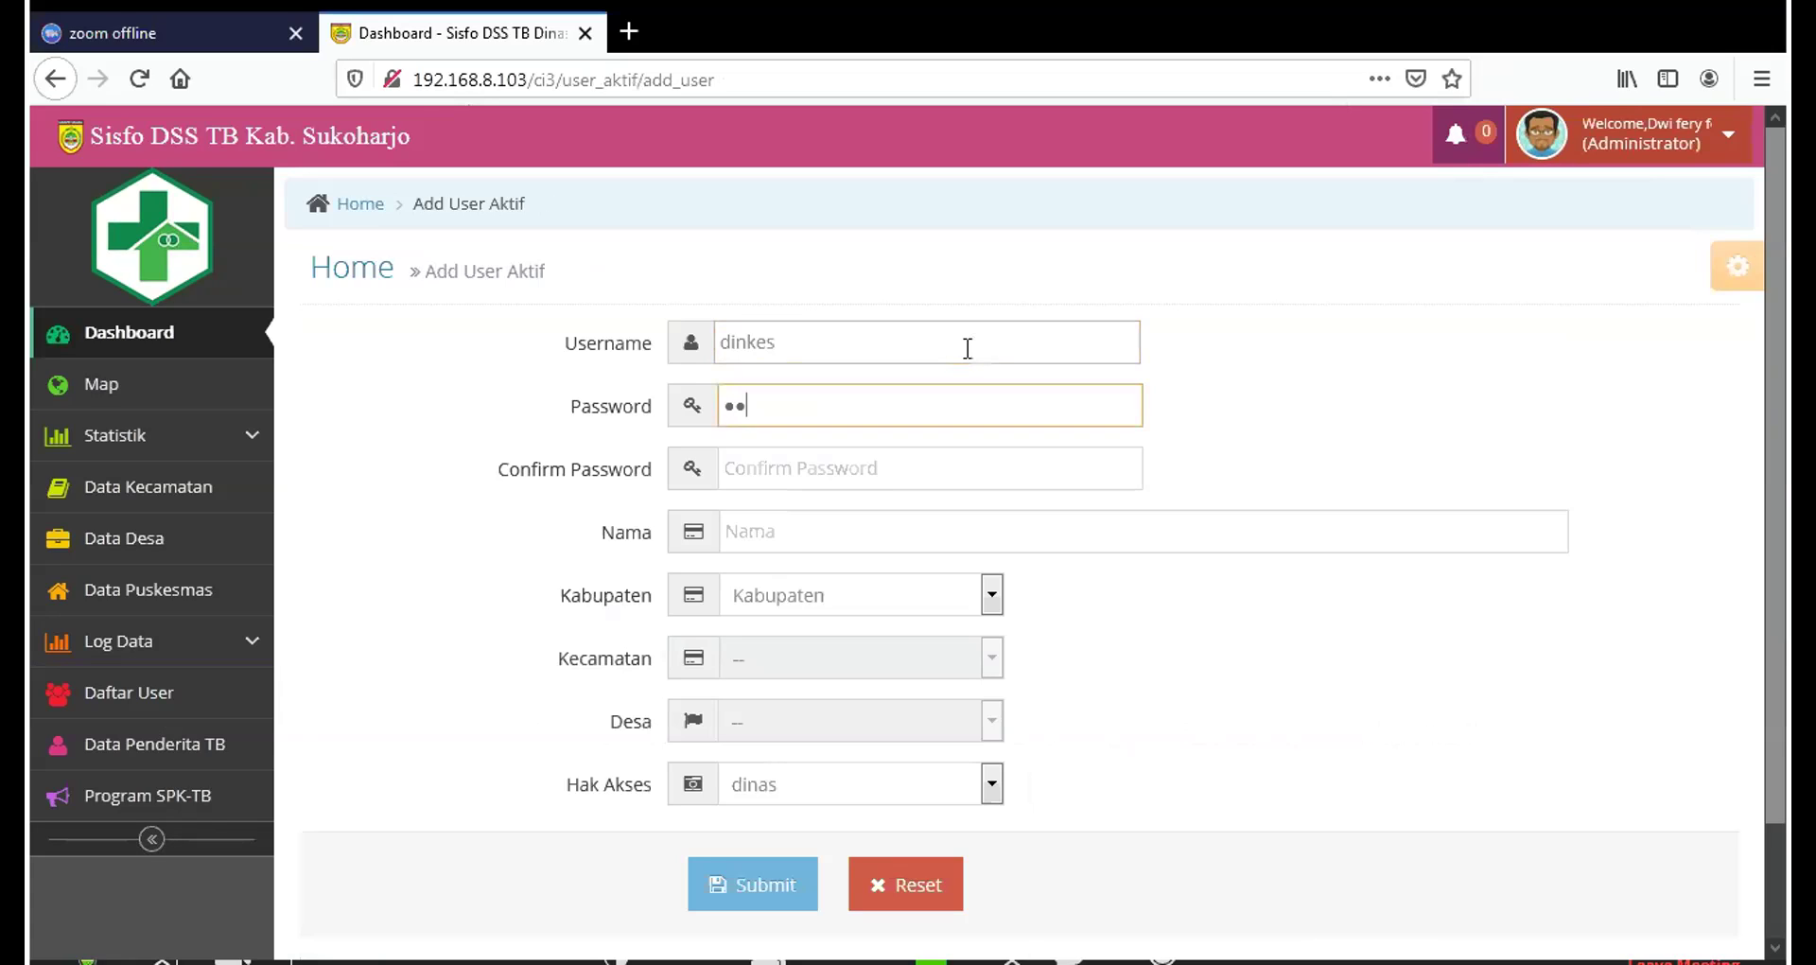
pyautogui.press('Tab')
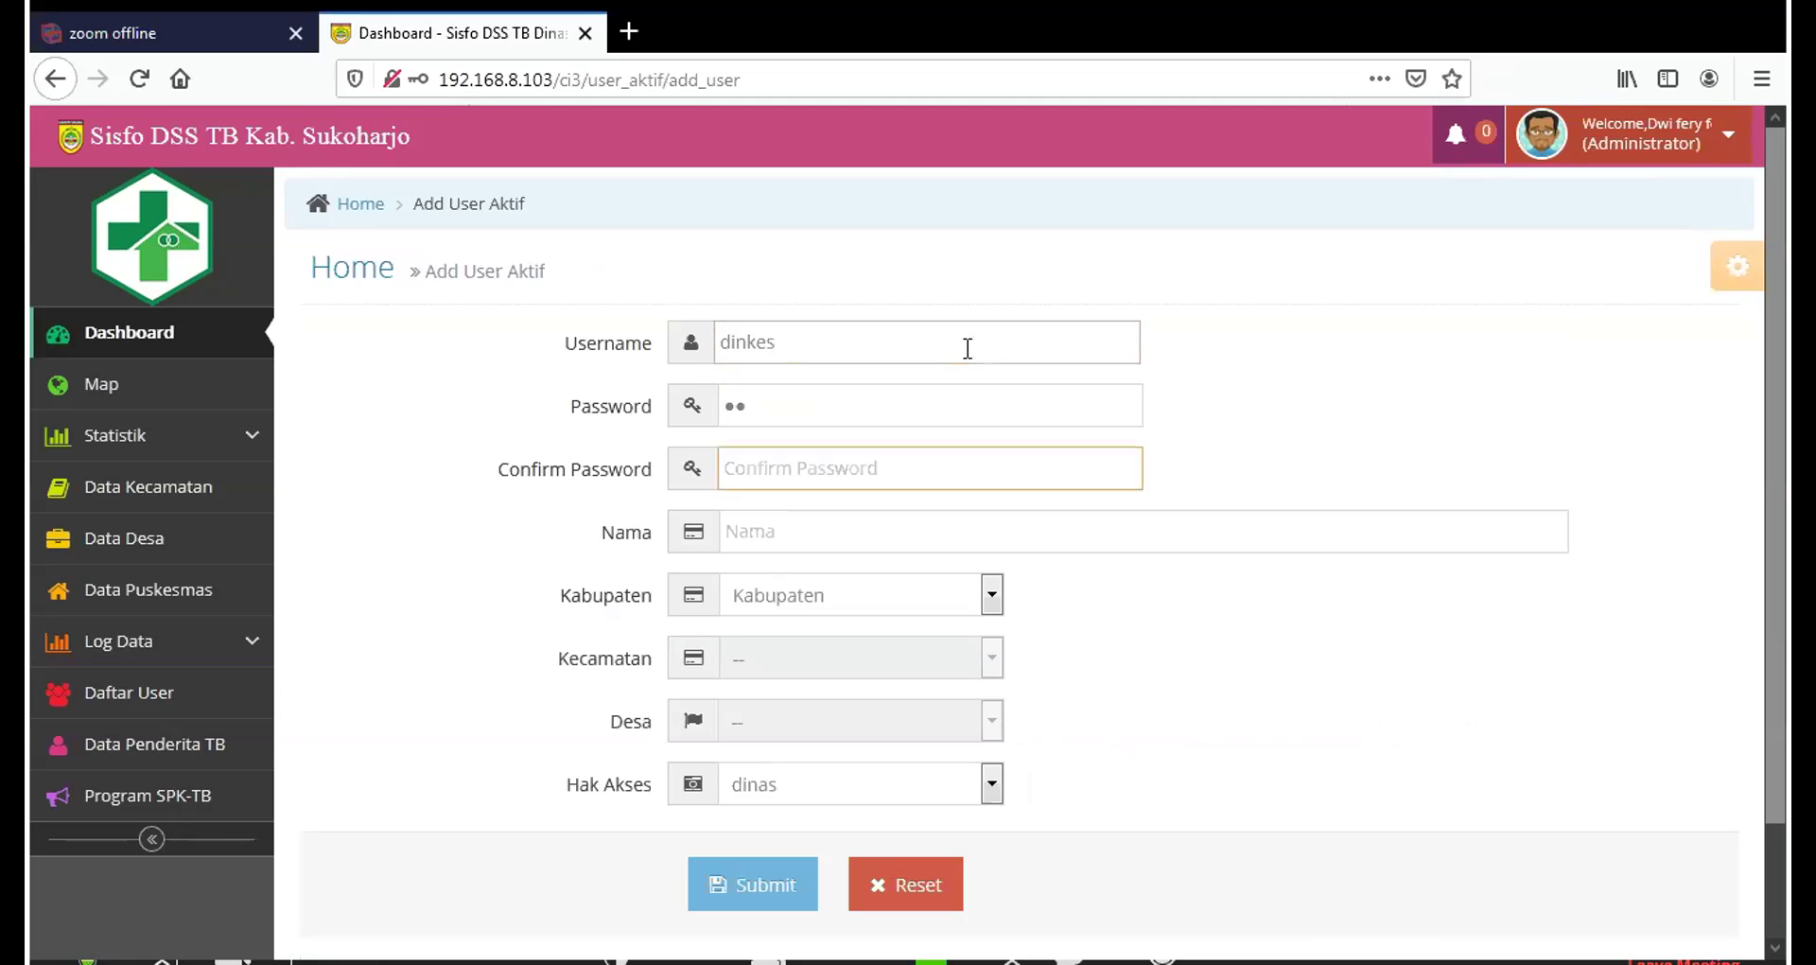
pyautogui.write('12')
pyautogui.press('Tab')
pyautogui.write('Dinkes')
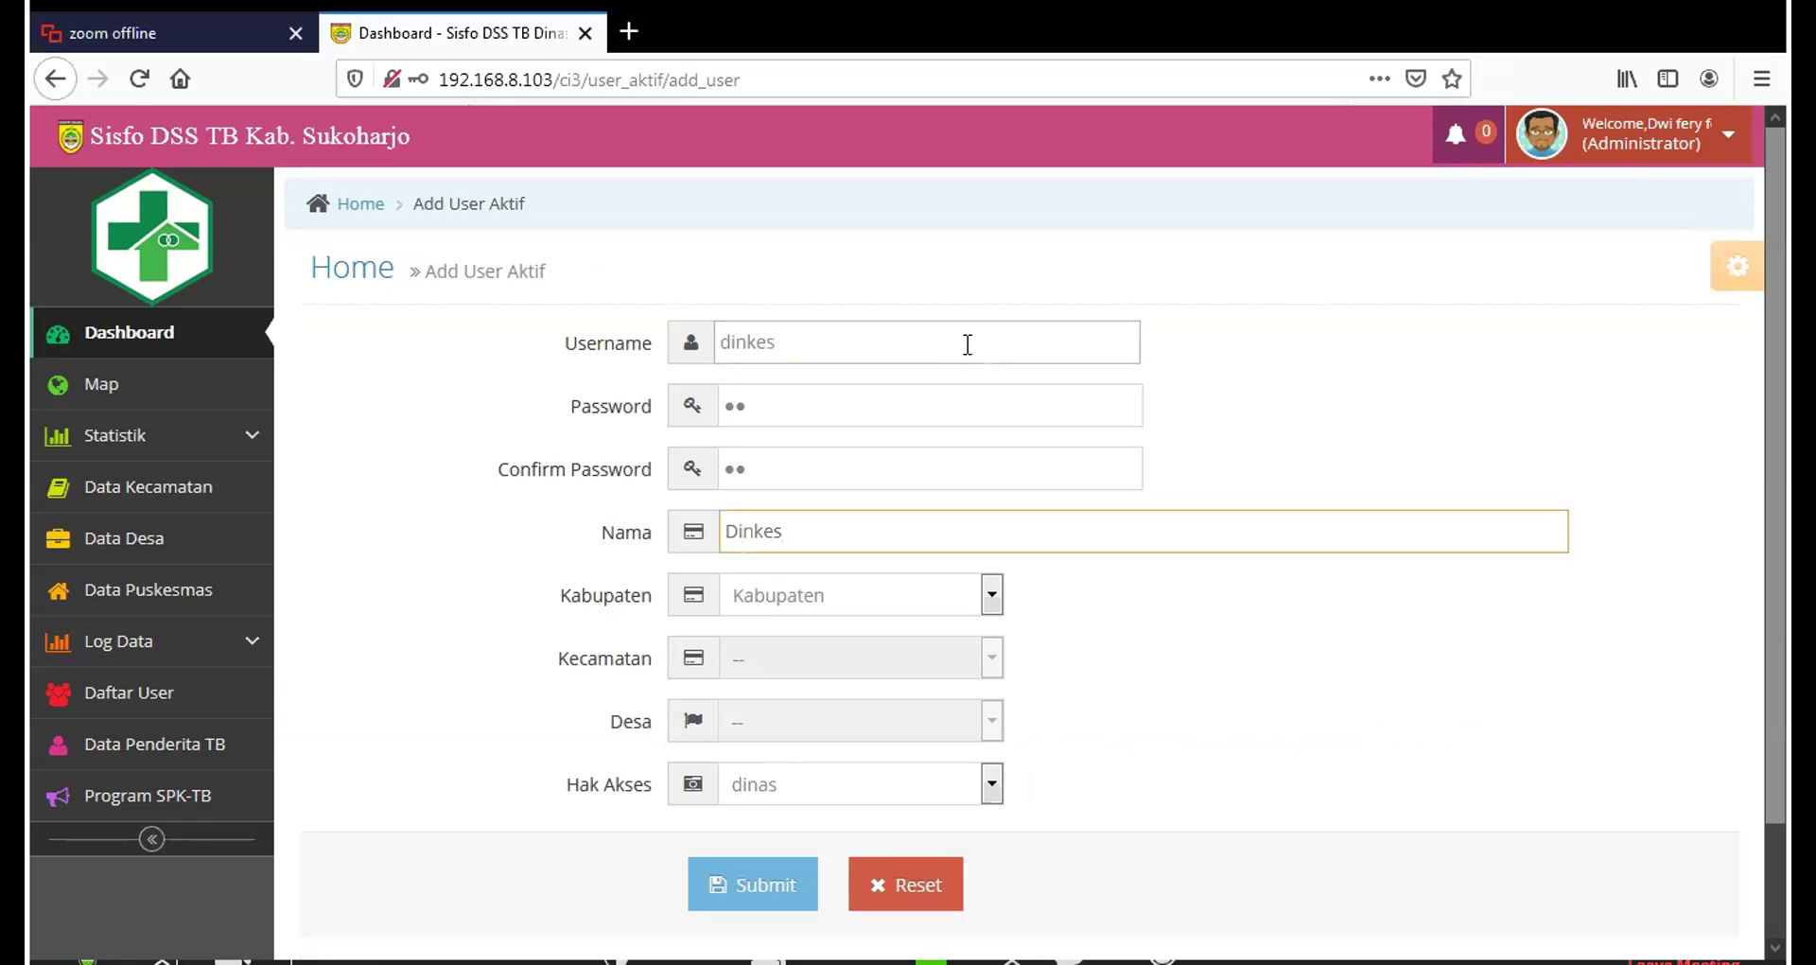
# Choose kabupaten SUKOHARJO and dinas access, then submit the new user
pyautogui.click(992, 605)
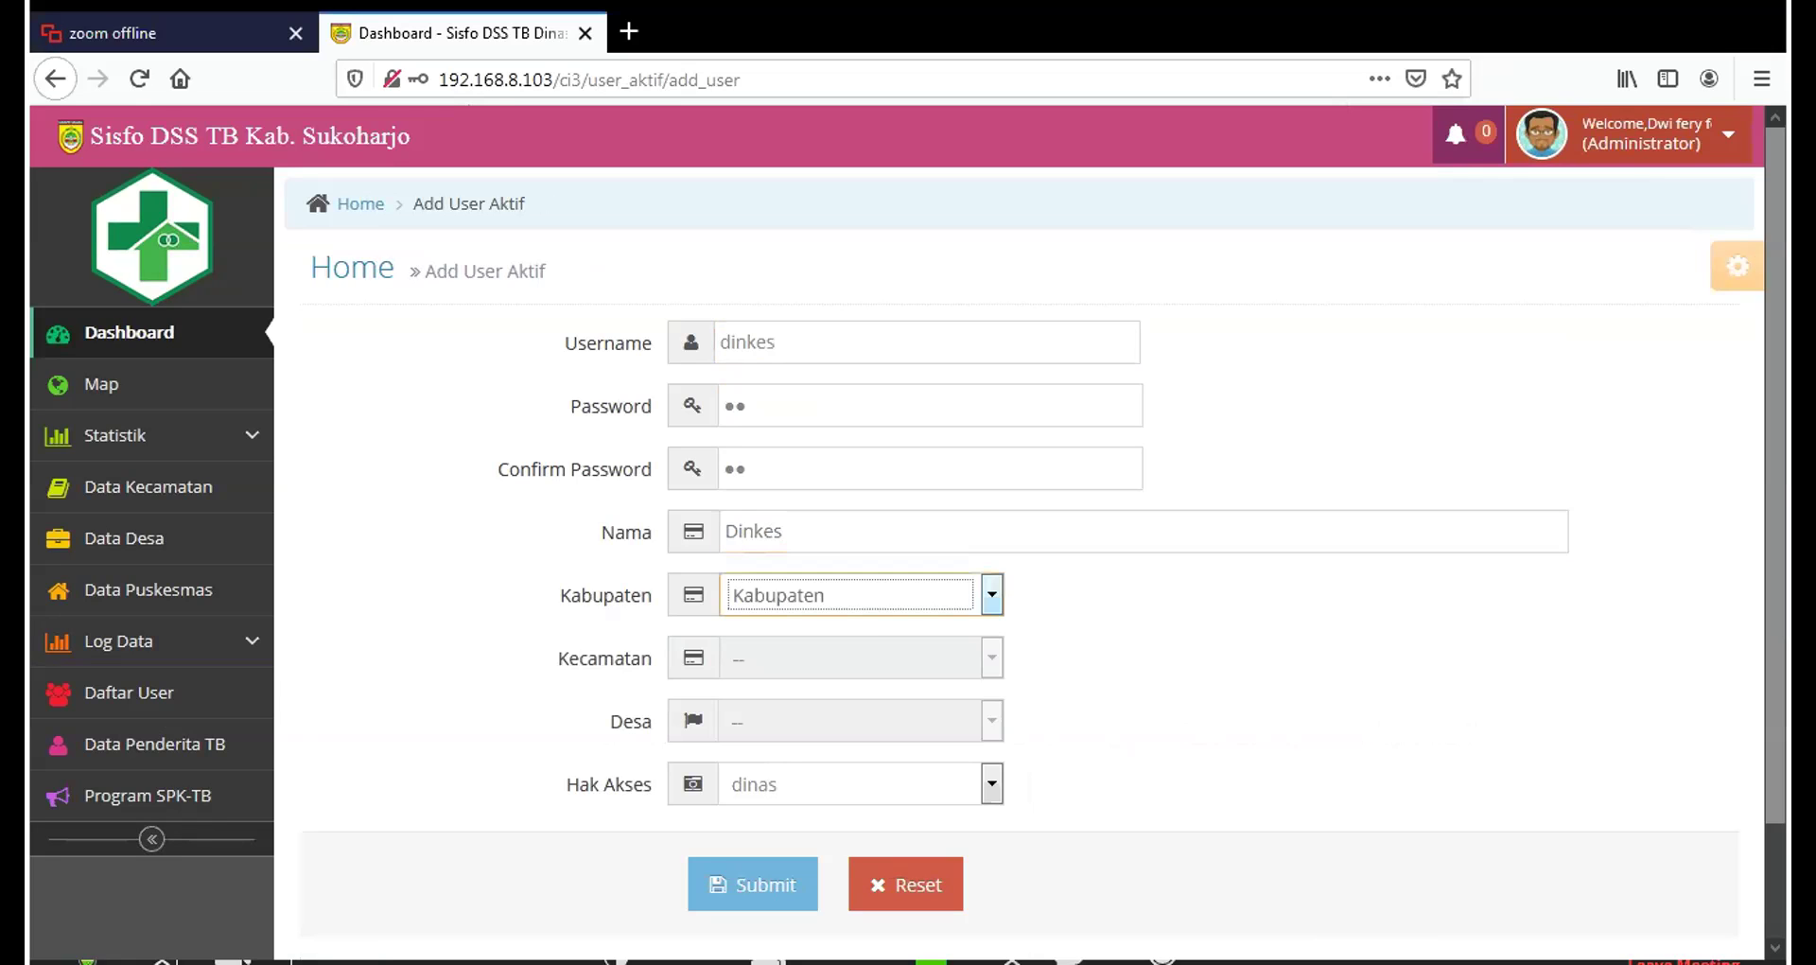
pyautogui.click(924, 671)
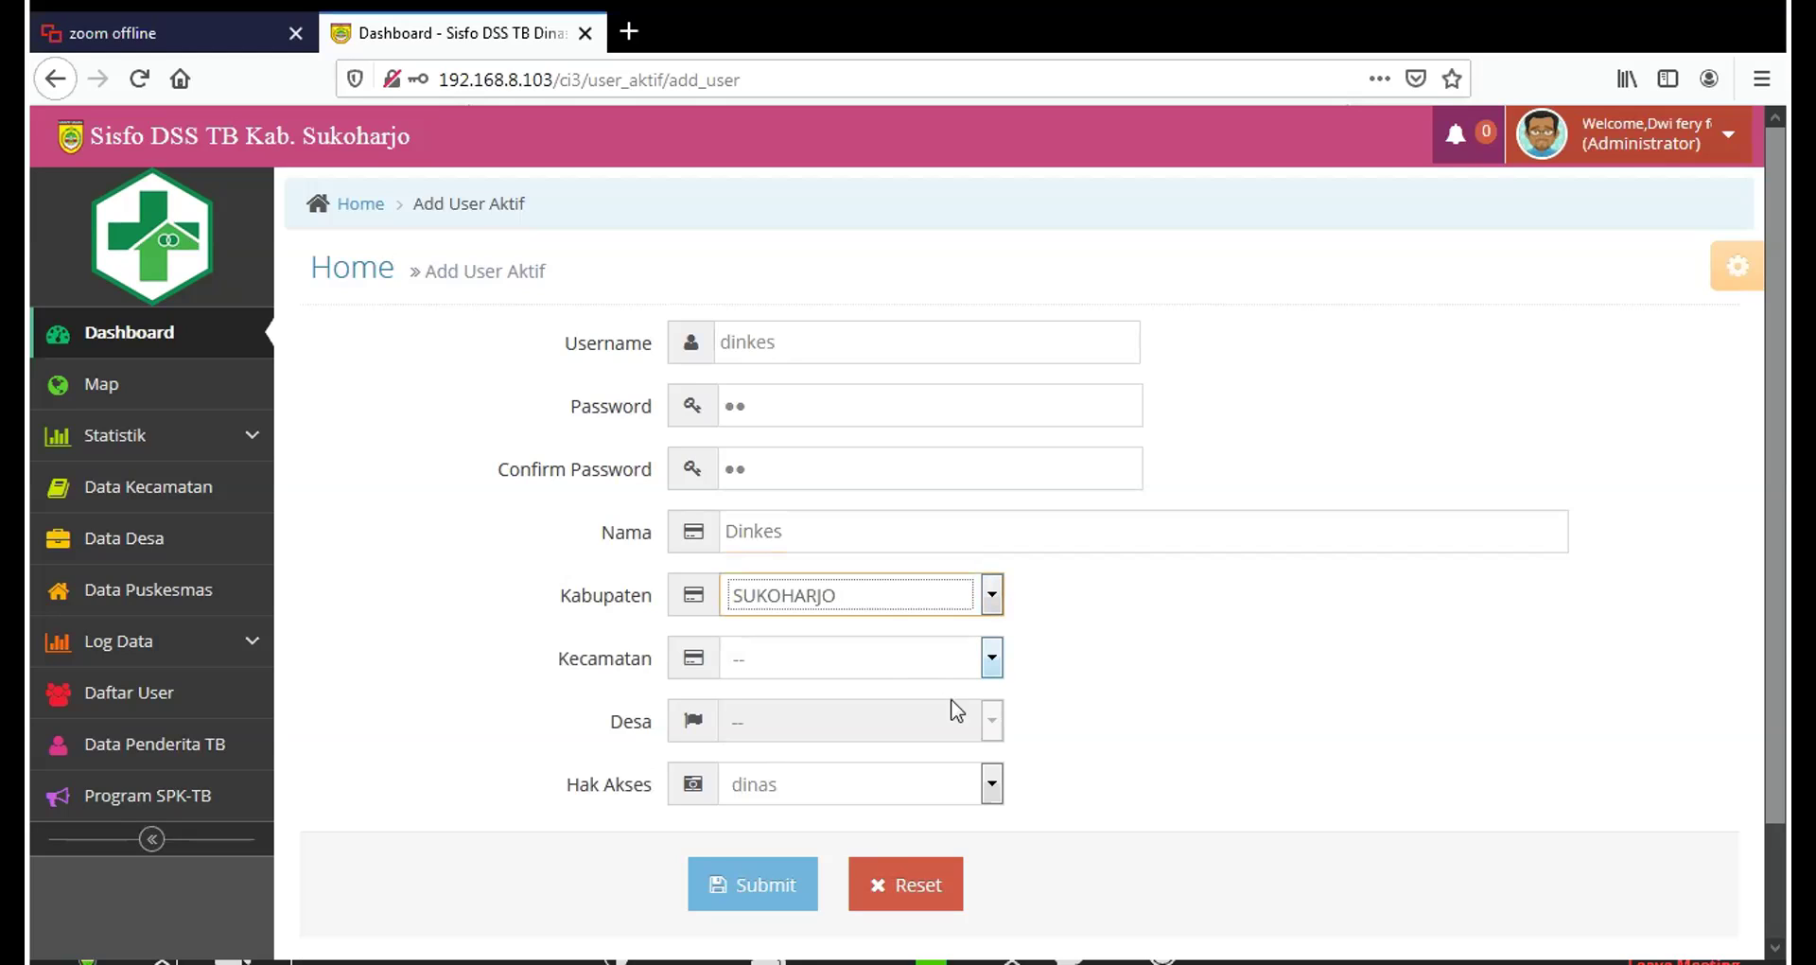
pyautogui.click(993, 785)
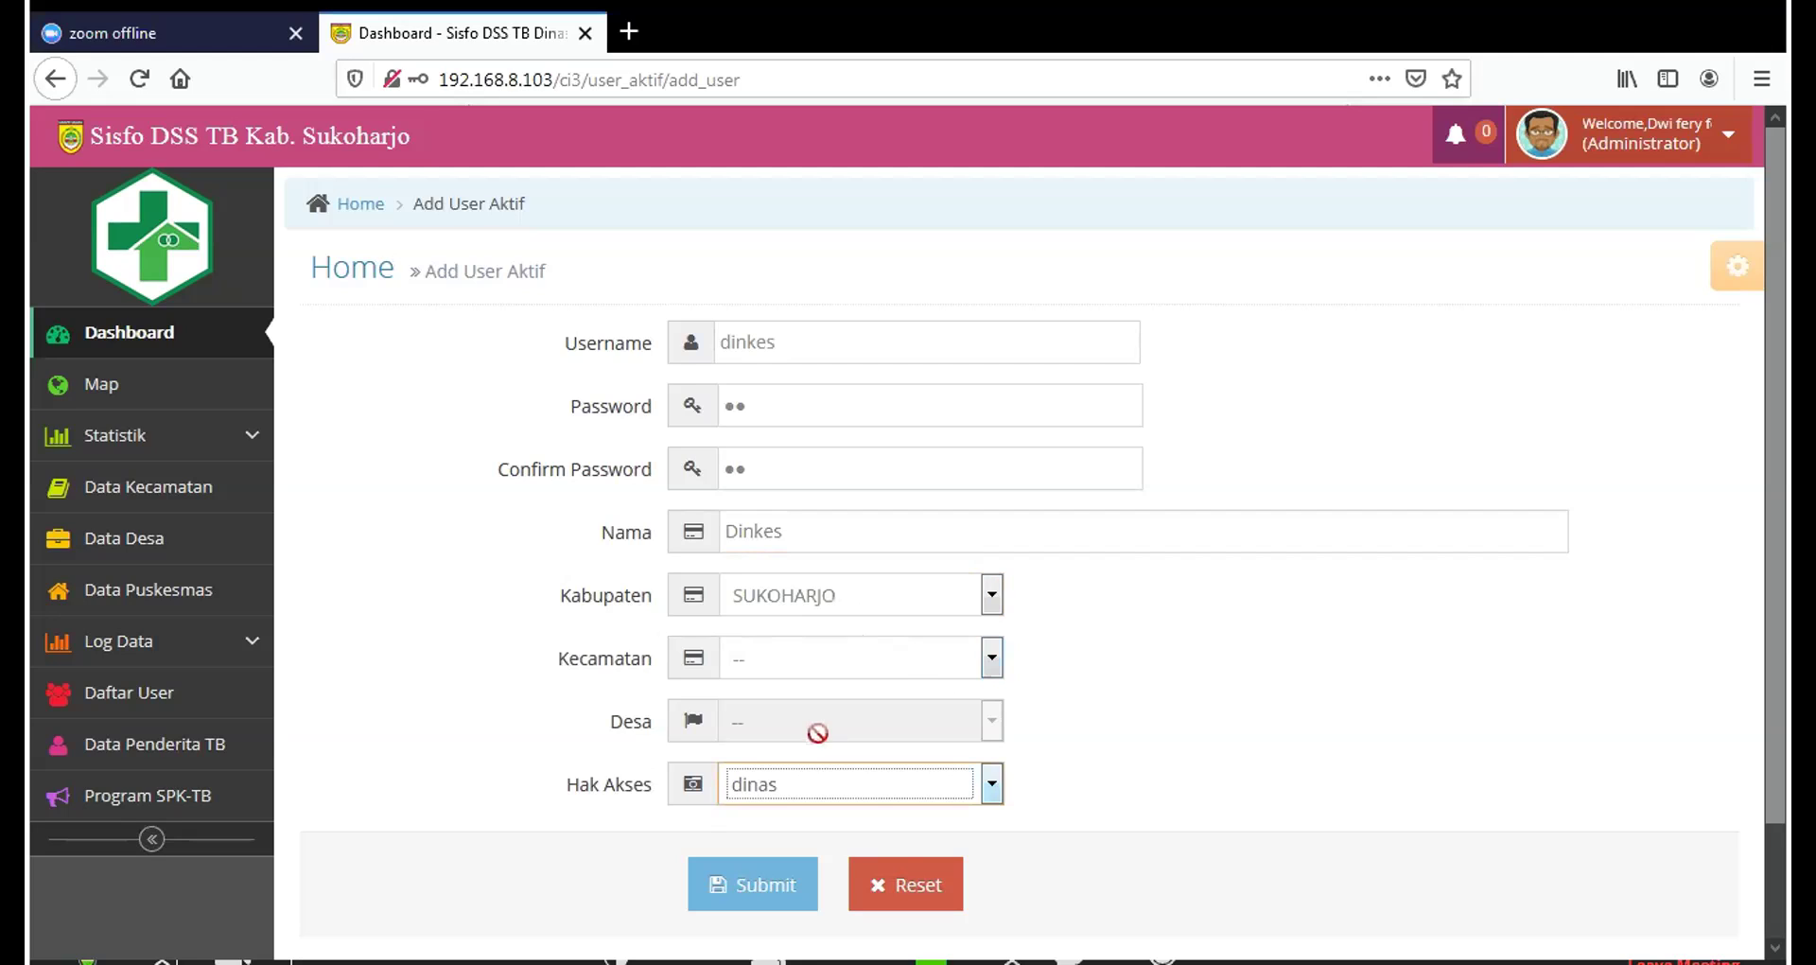
pyautogui.click(766, 895)
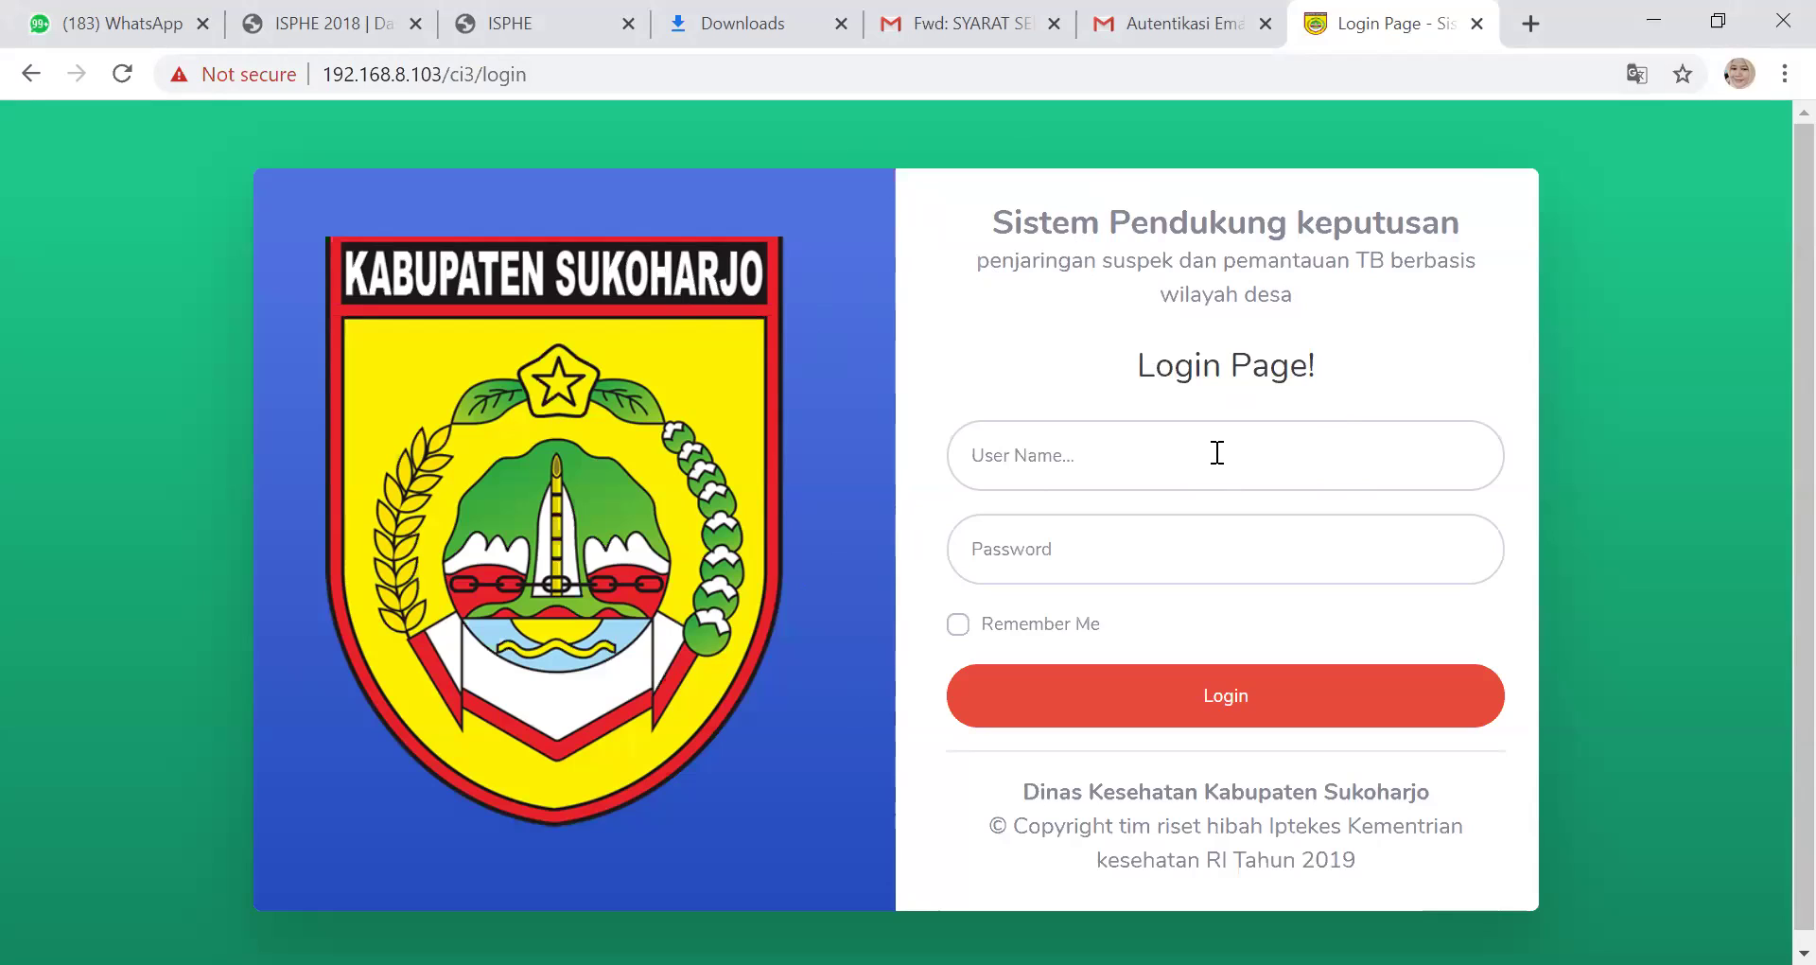
# Log in with username dinkes and the default password
pyautogui.click(1089, 451)
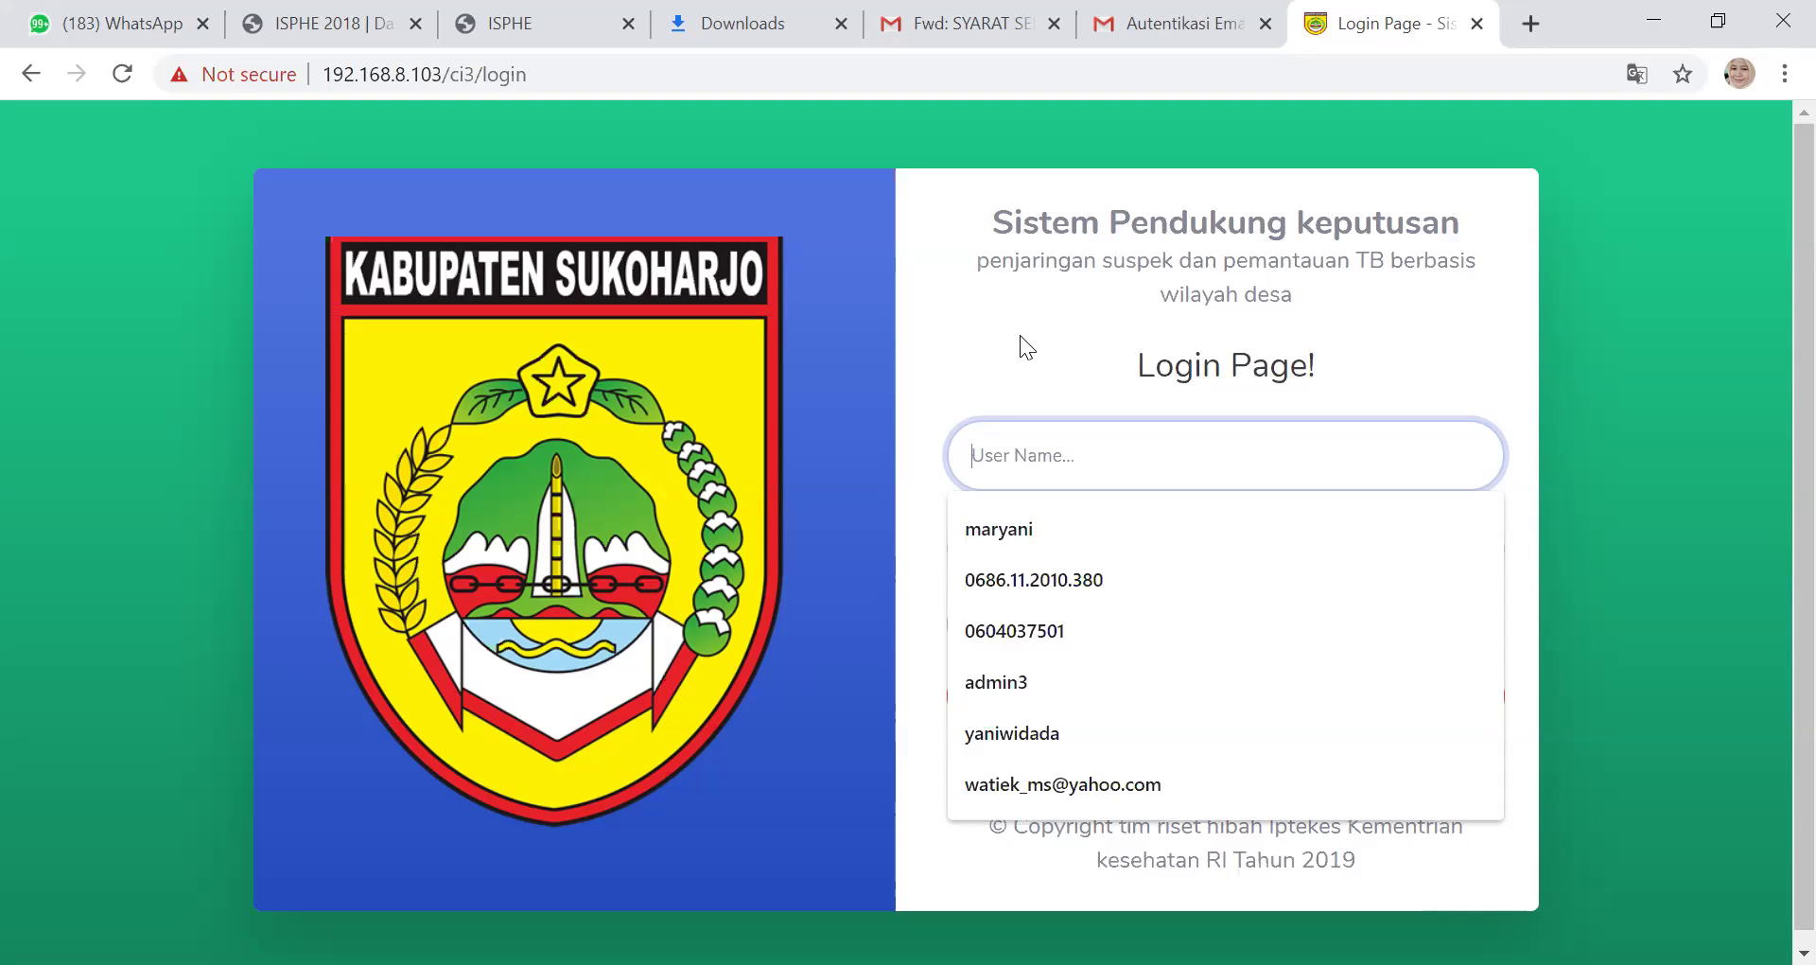
pyautogui.write('dinkes')
pyautogui.click(1030, 568)
pyautogui.write('di')
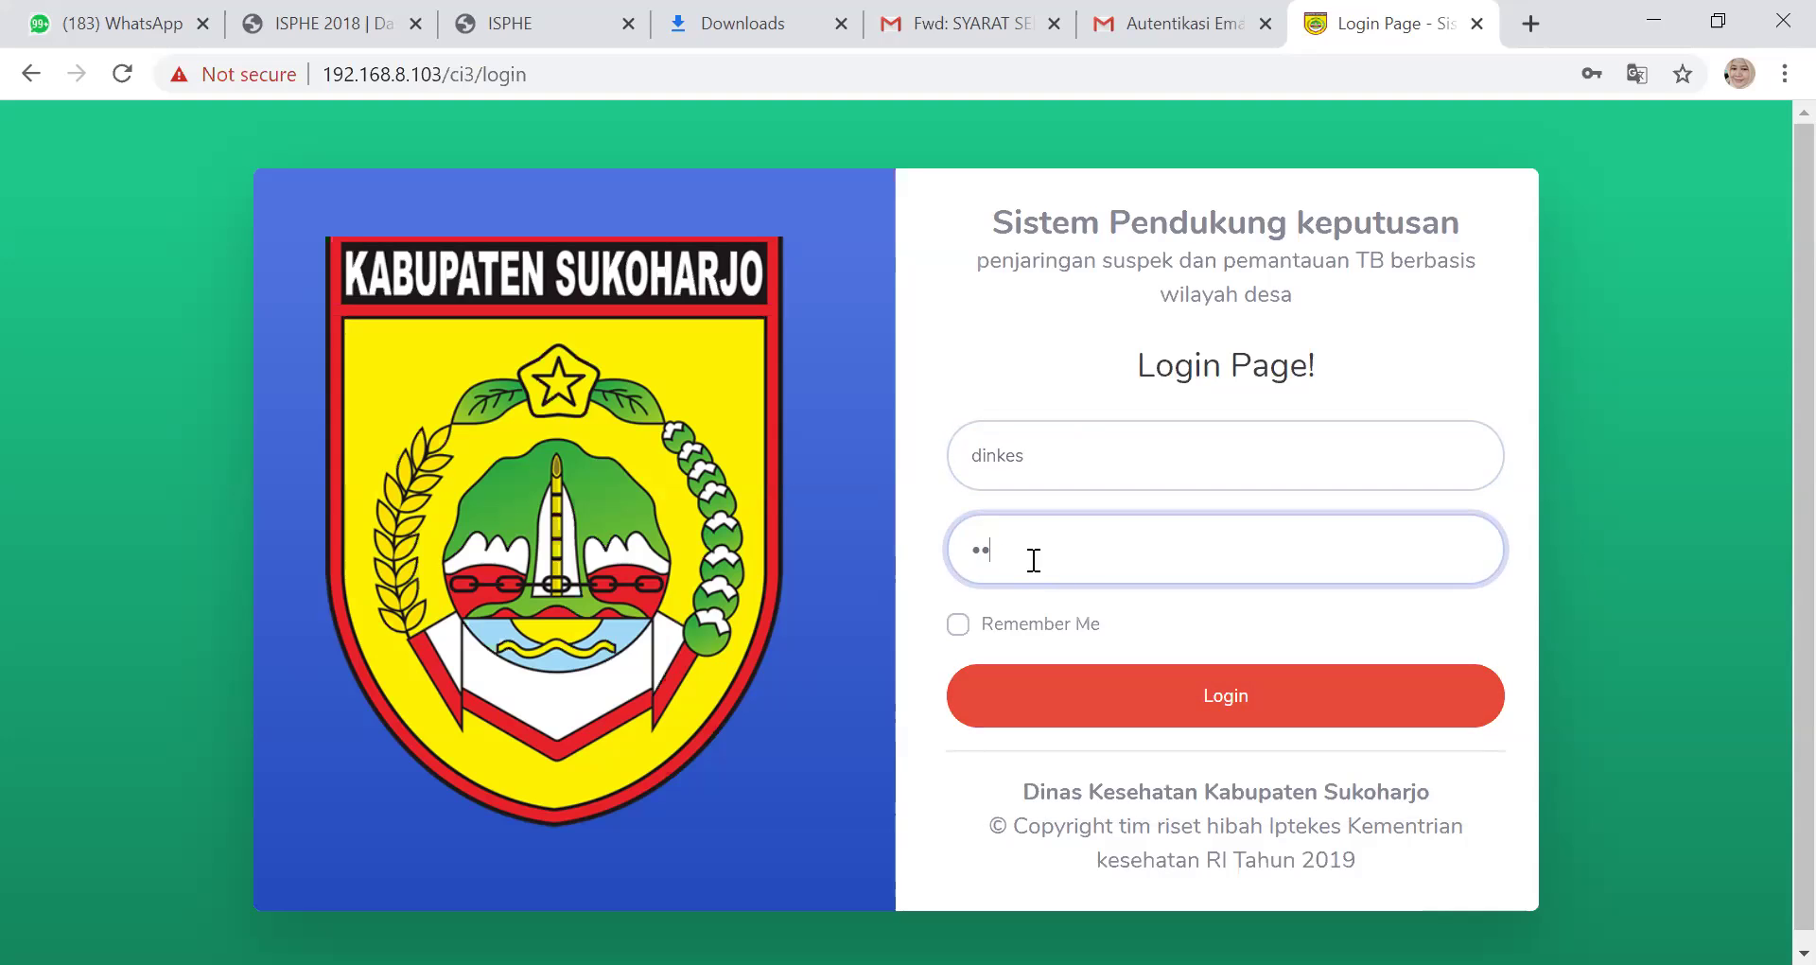
pyautogui.click(1156, 715)
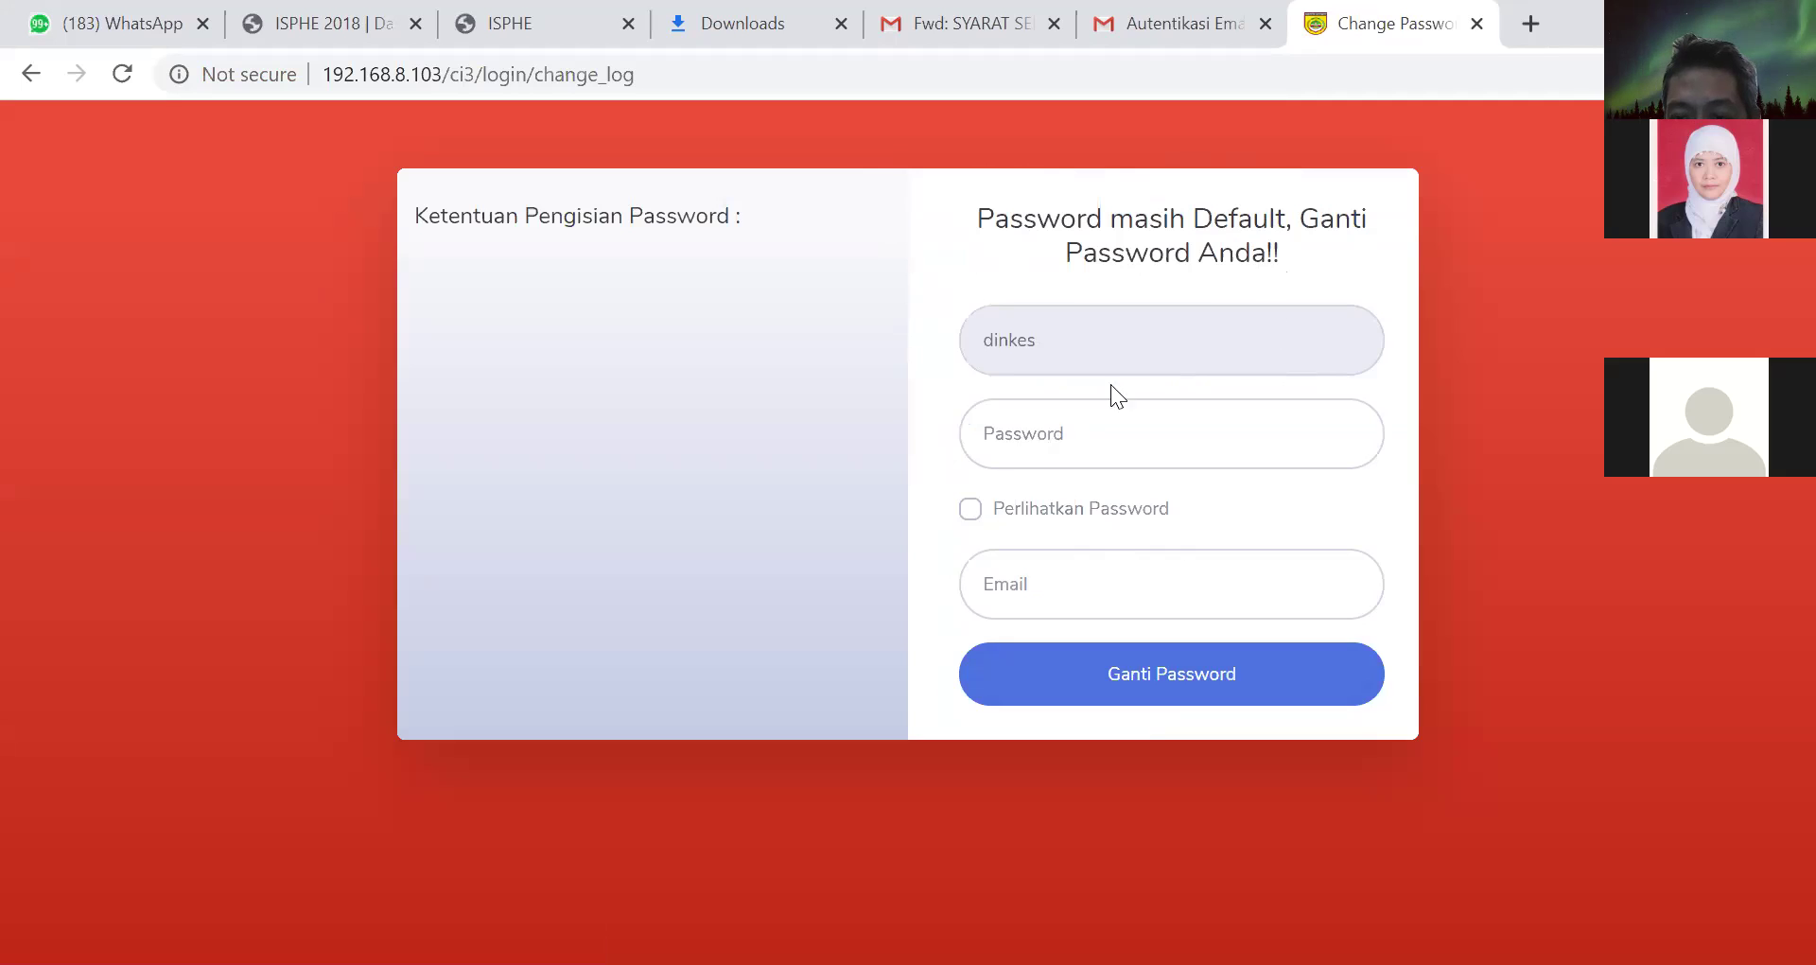
# Enter a new password meeting all four rules and fill in the saved Gmail address
pyautogui.click(1009, 436)
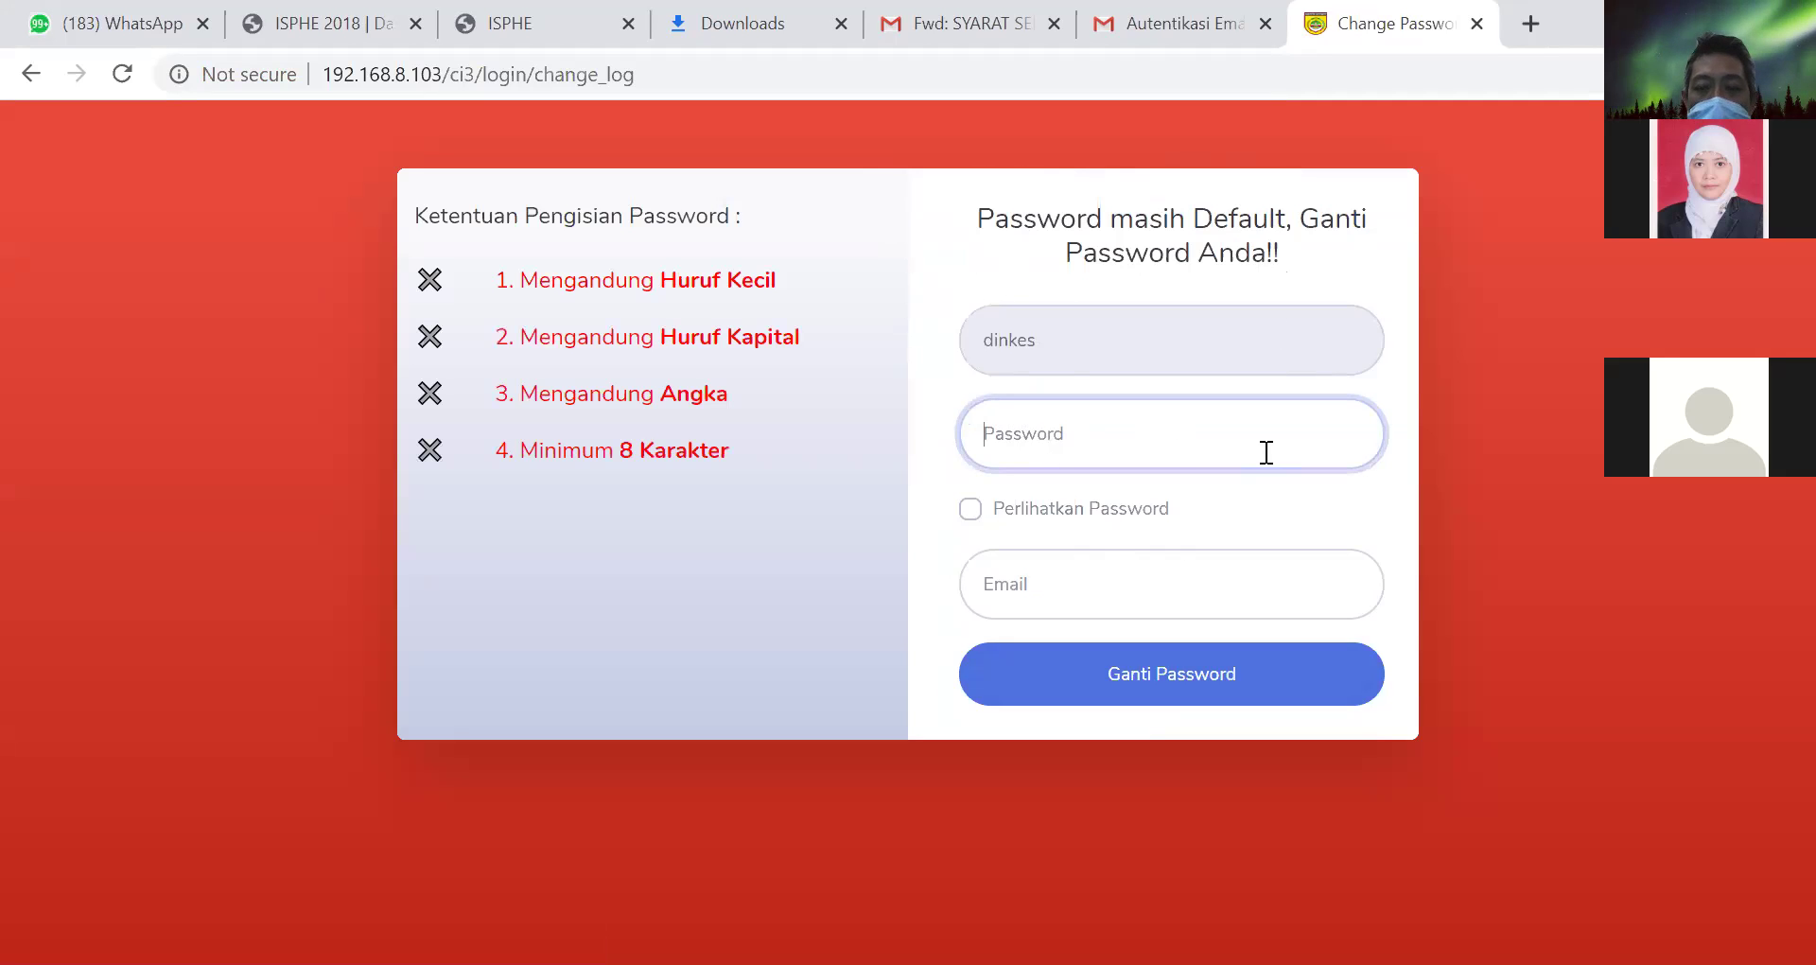
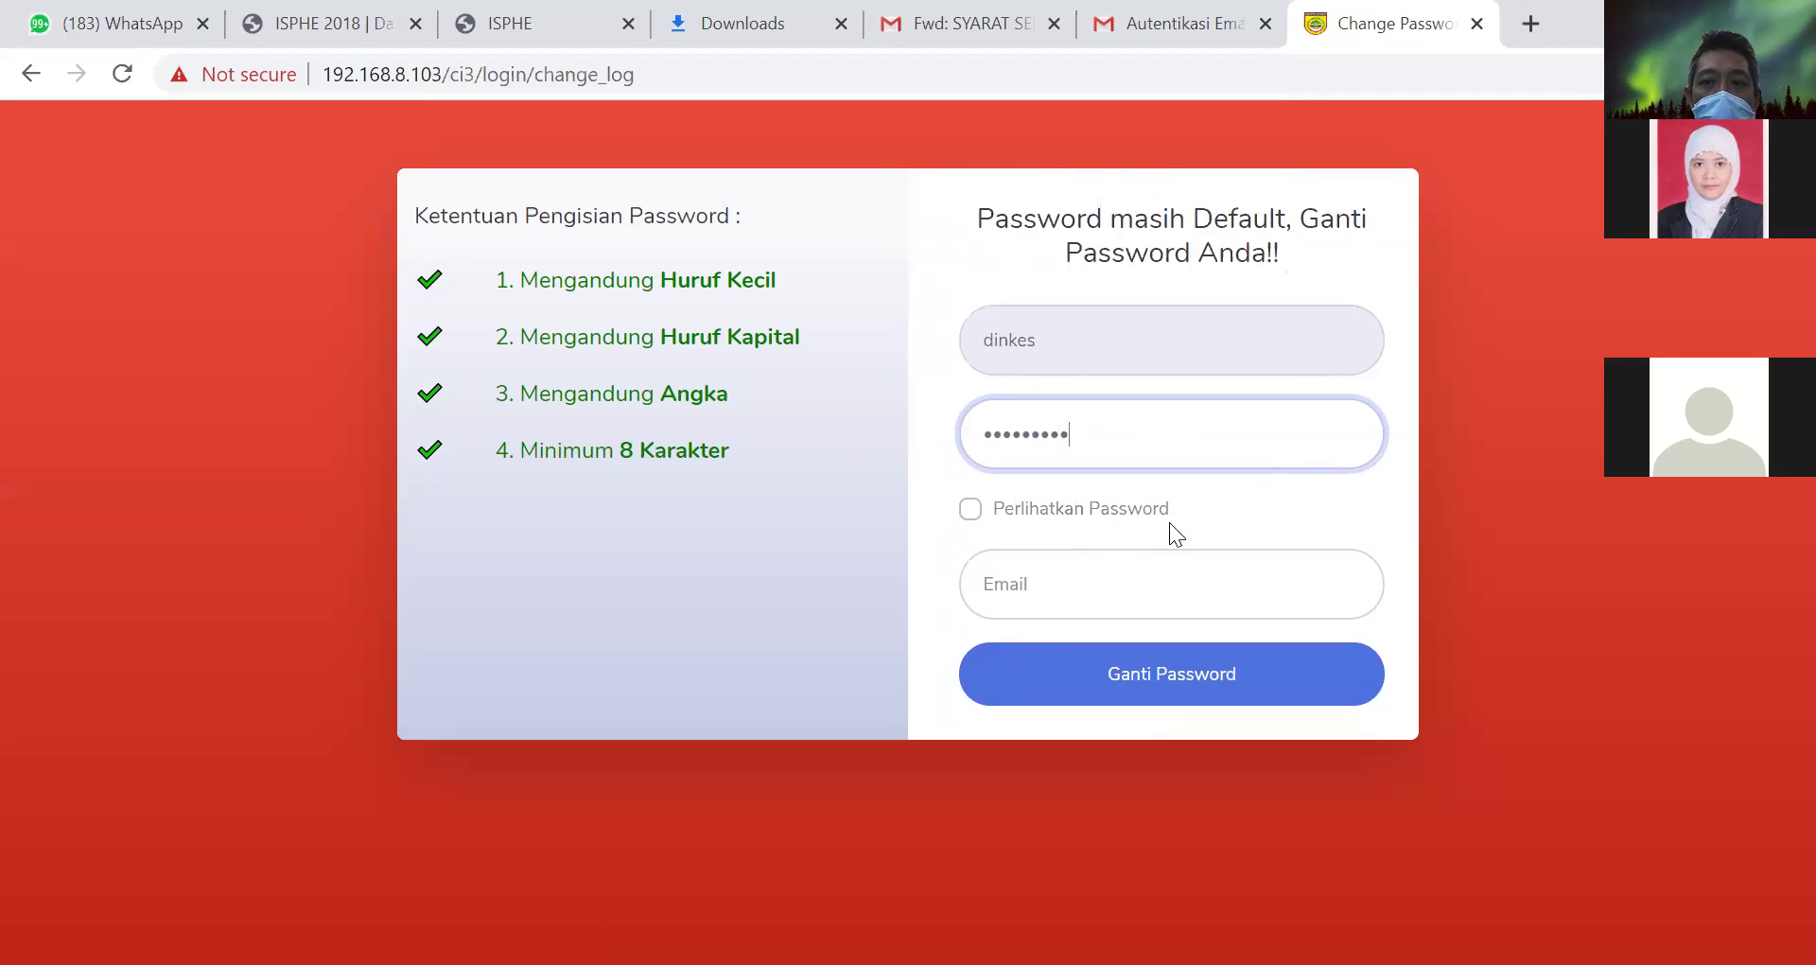
pyautogui.click(1054, 597)
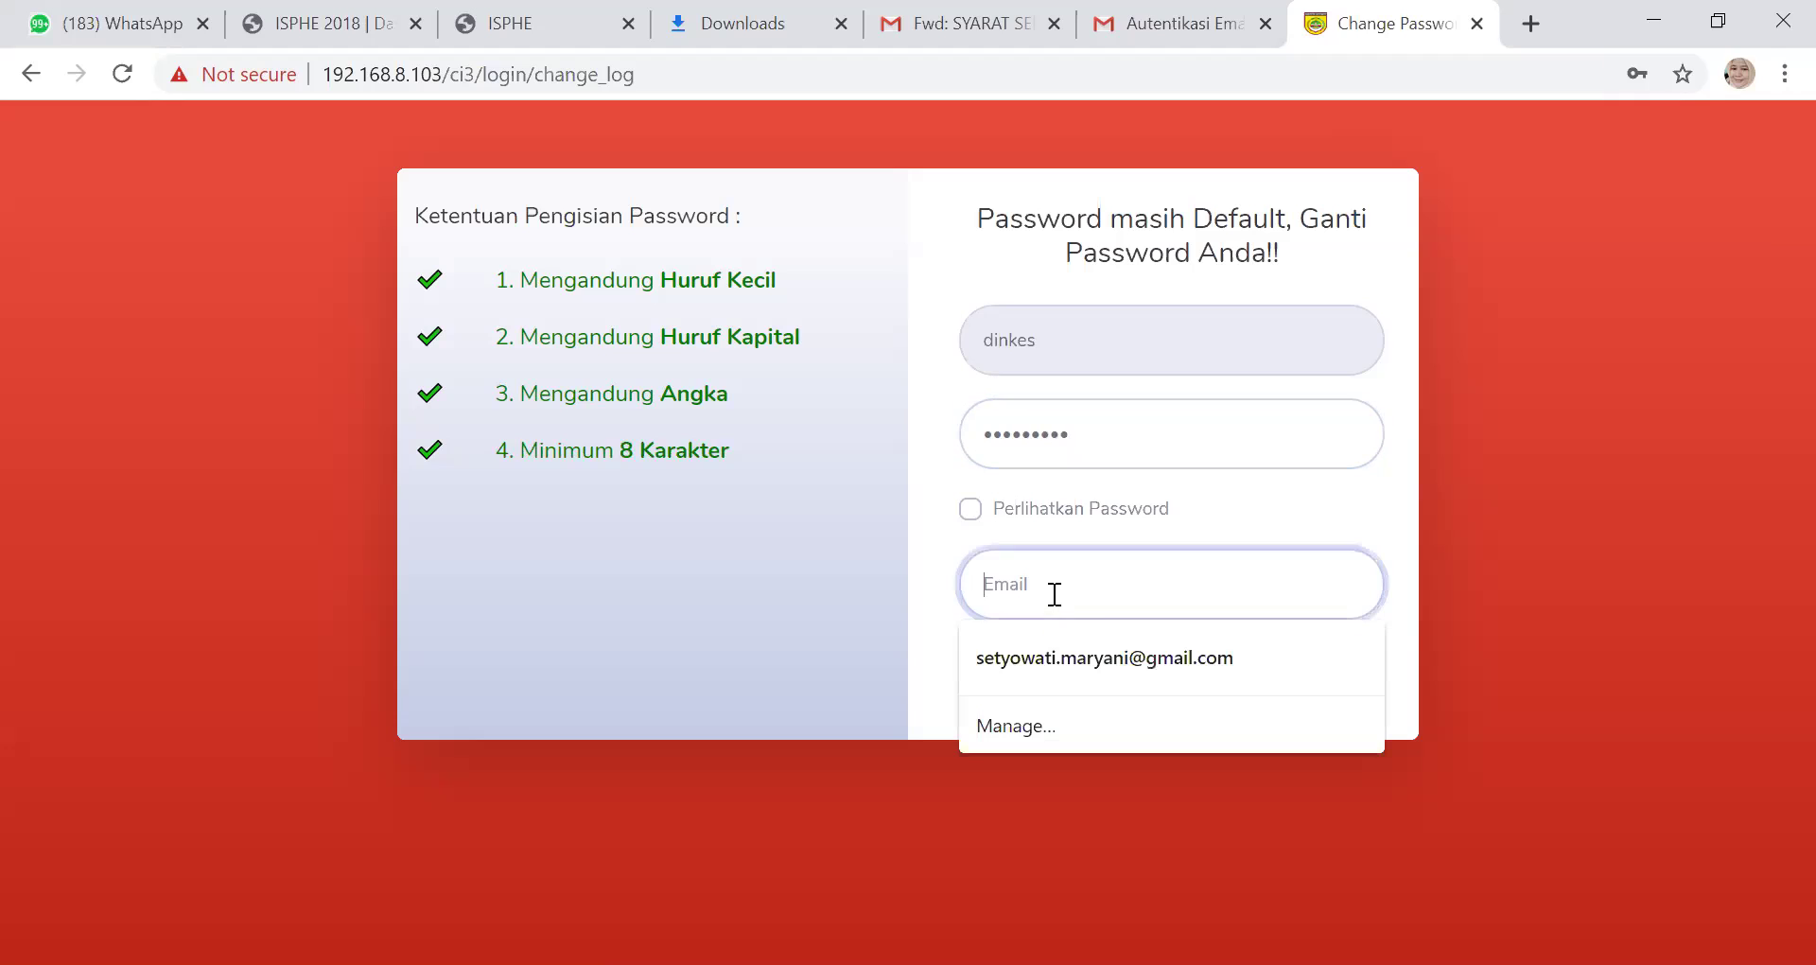
pyautogui.click(1063, 660)
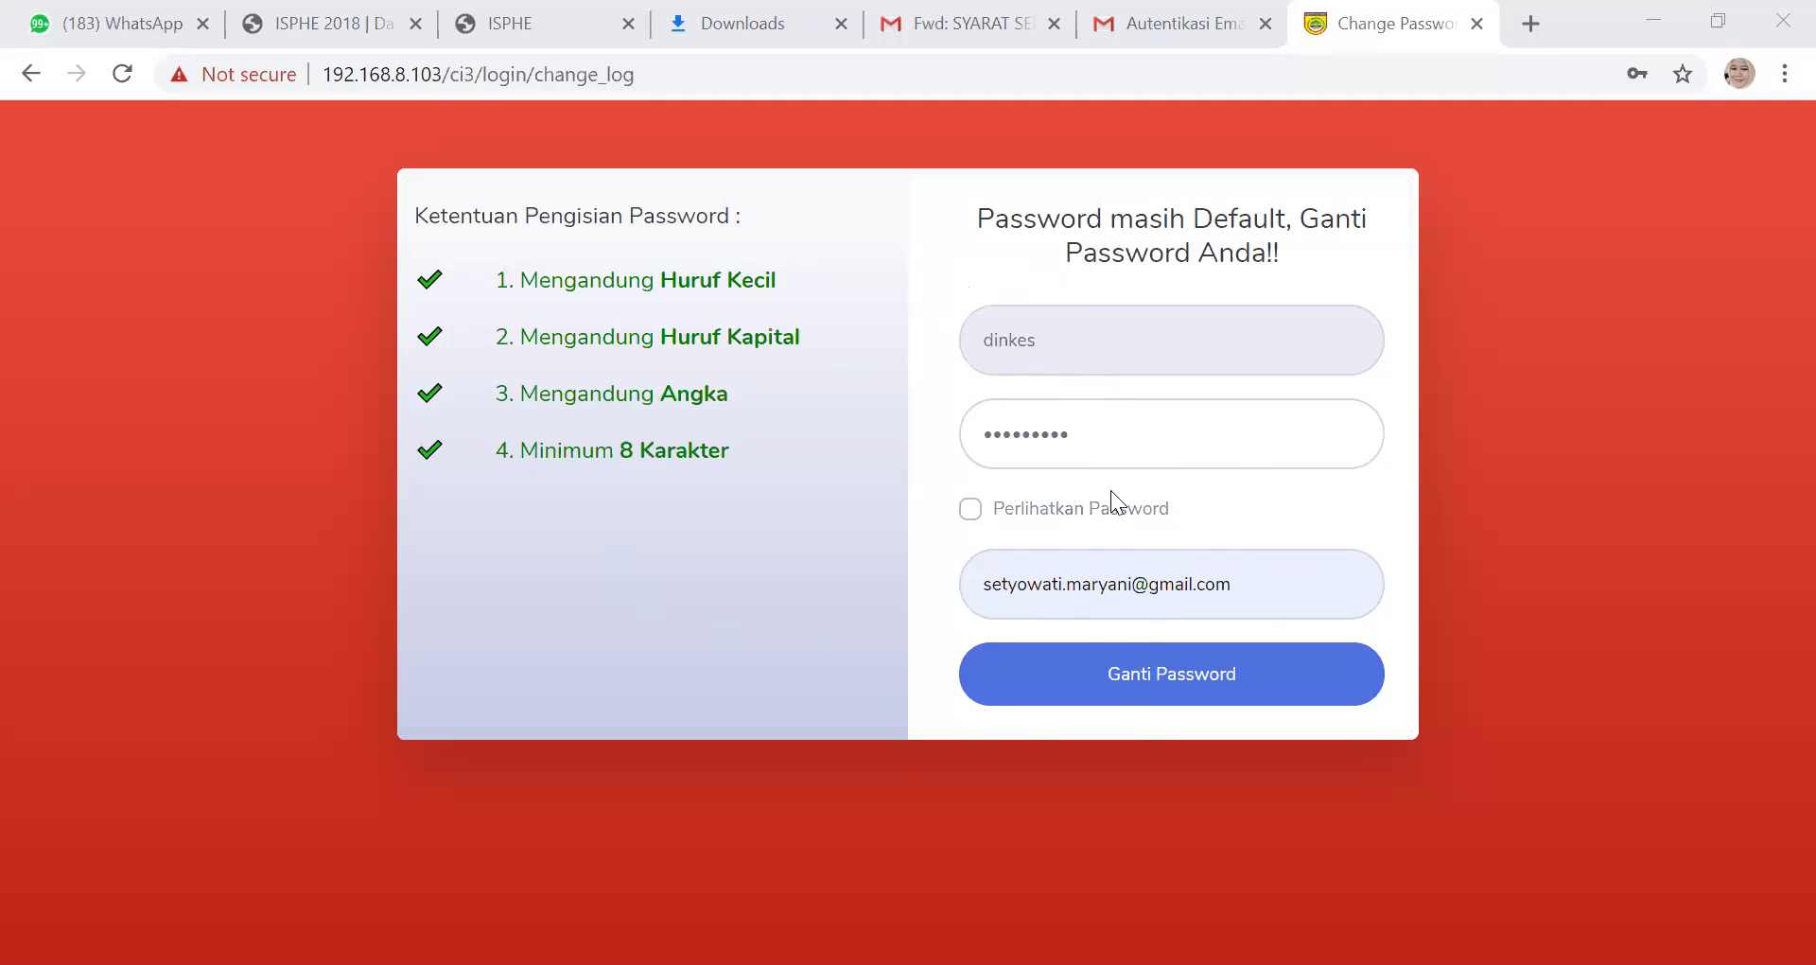
# Submit the Ganti Password form, decline Chrome's password saving, and open a new tab
pyautogui.click(1124, 675)
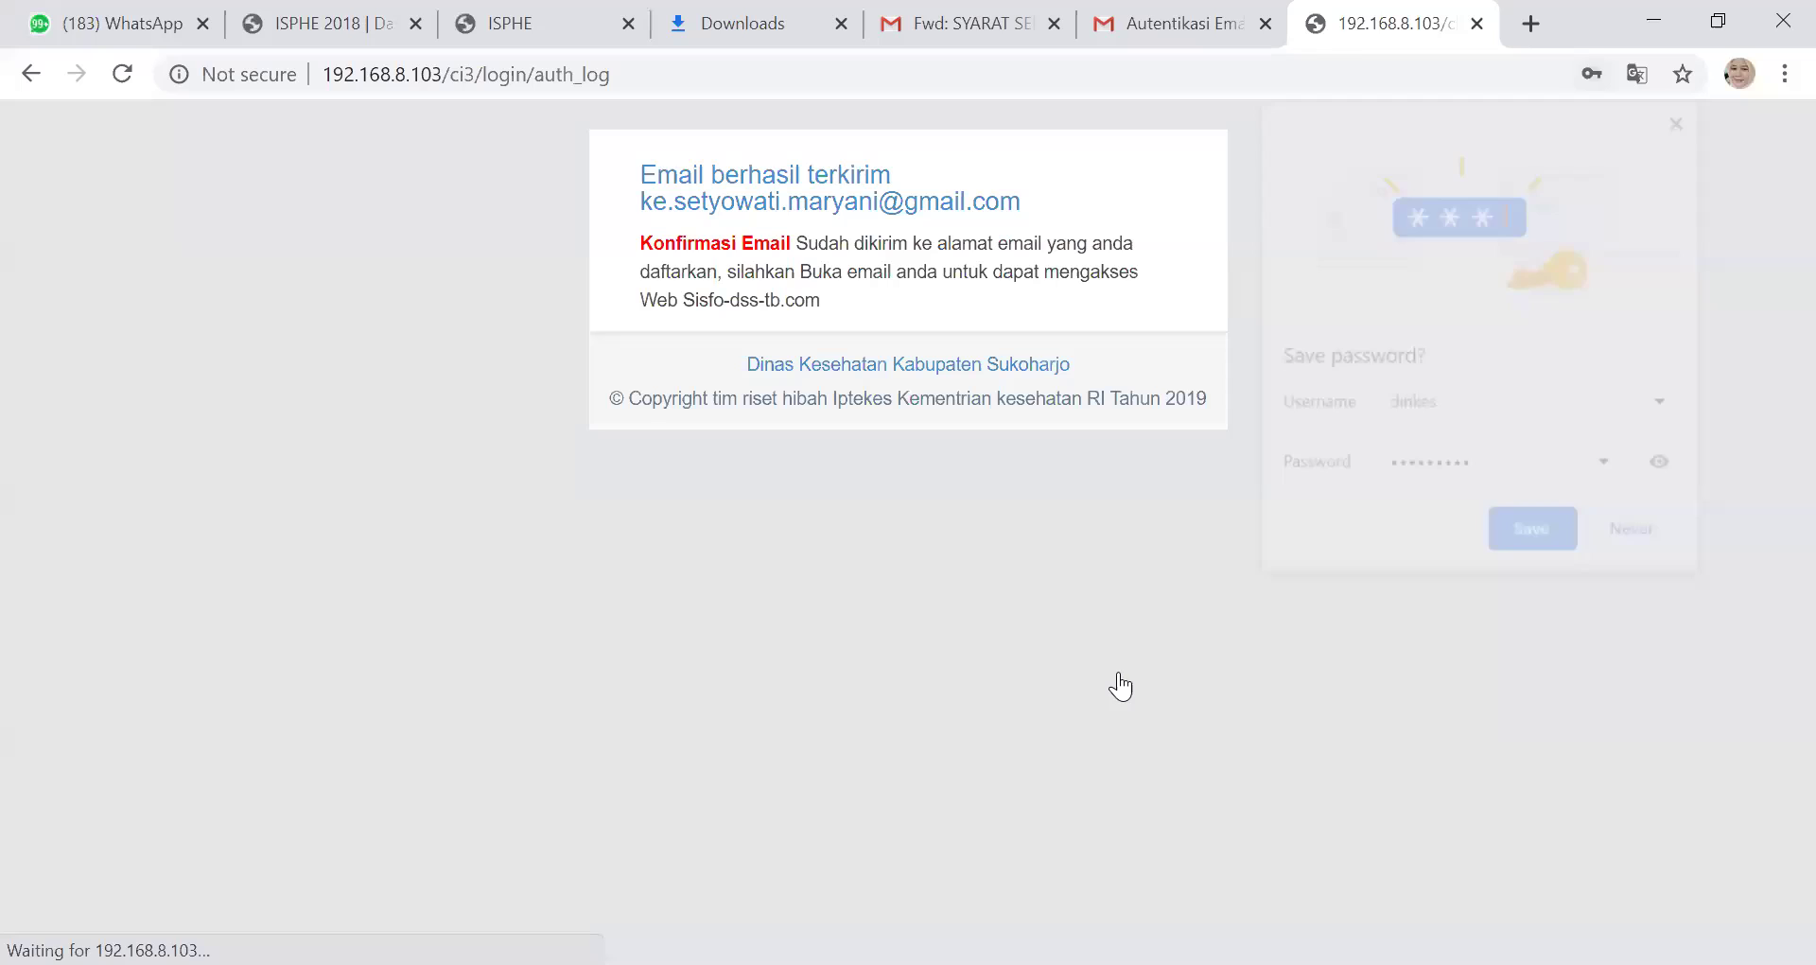
pyautogui.click(1637, 537)
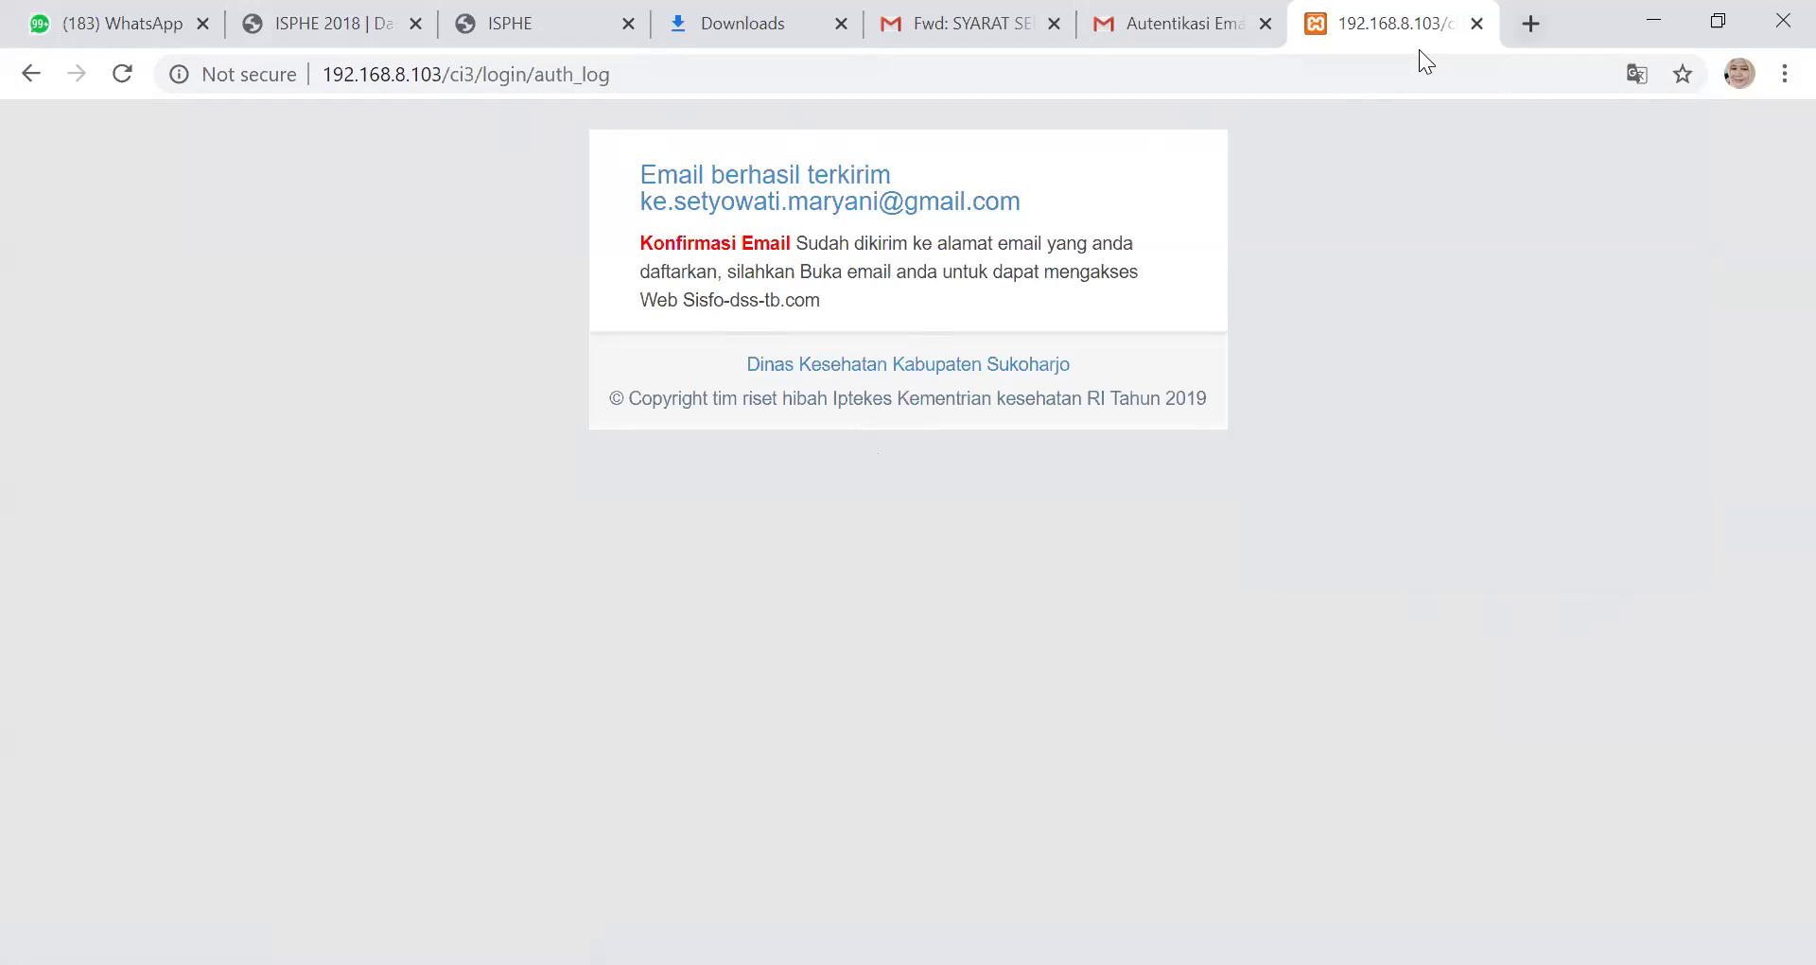
pyautogui.click(1531, 23)
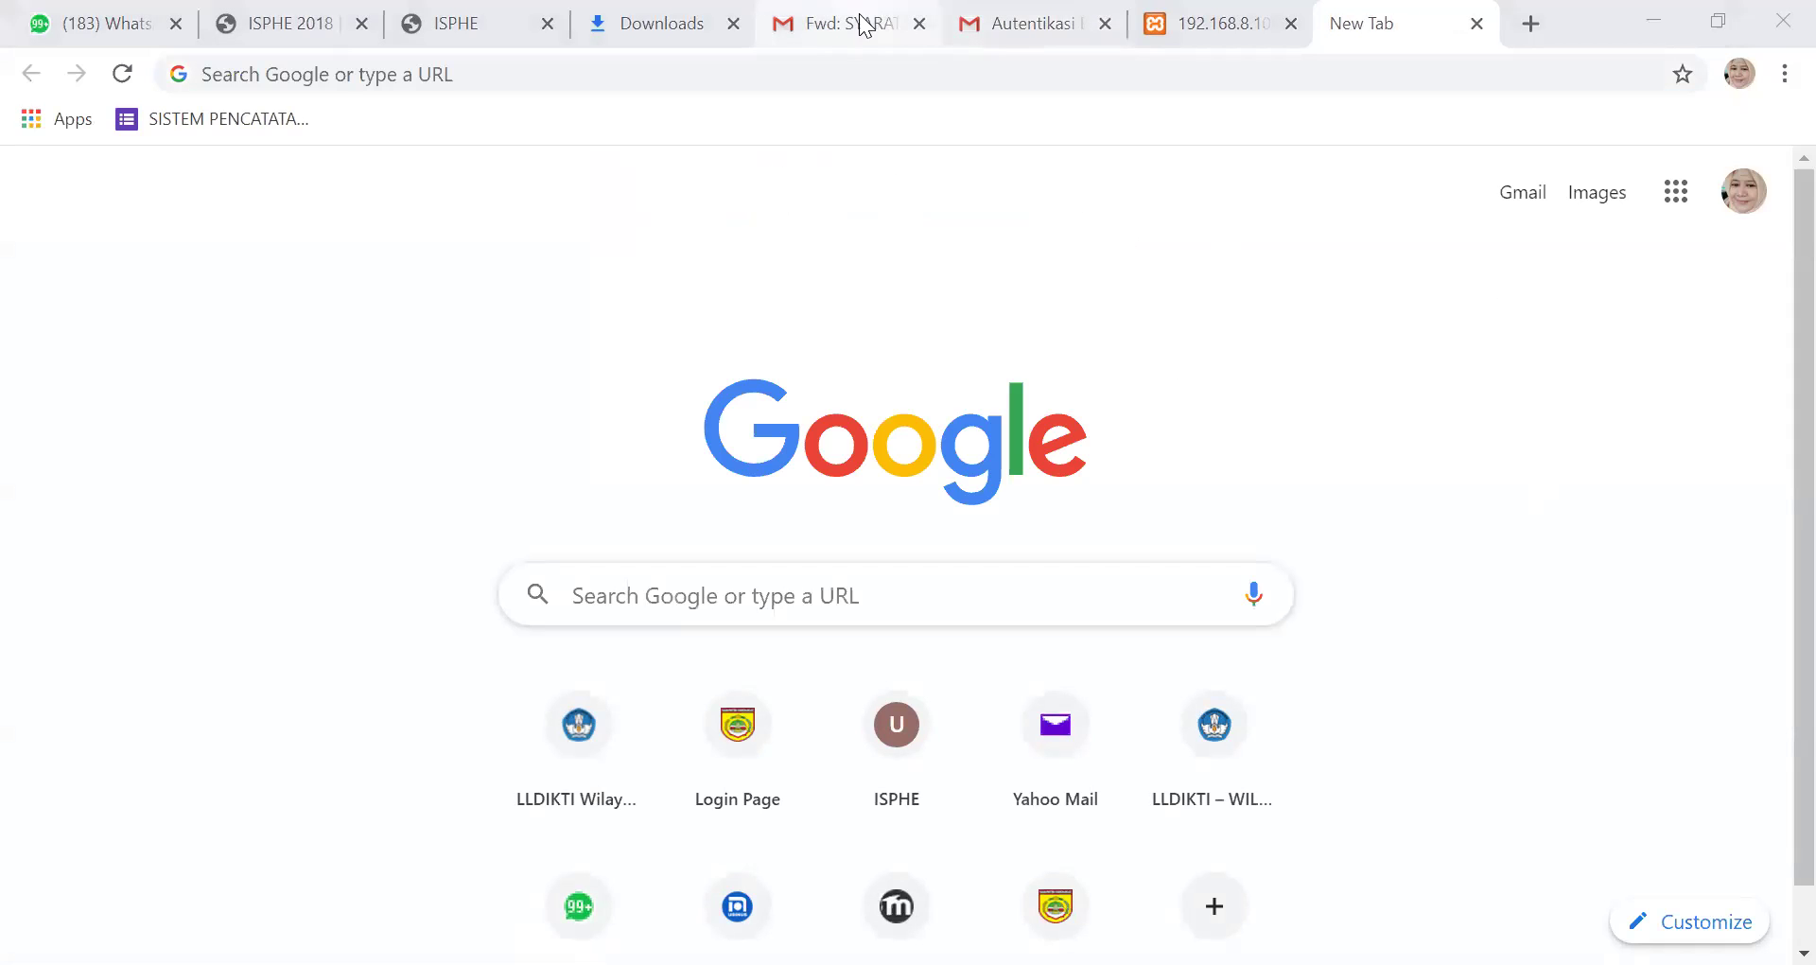
# Refresh the Gmail inbox, open the newest Autentikasi Email message, and follow its Klik Disini link
pyautogui.click(1010, 7)
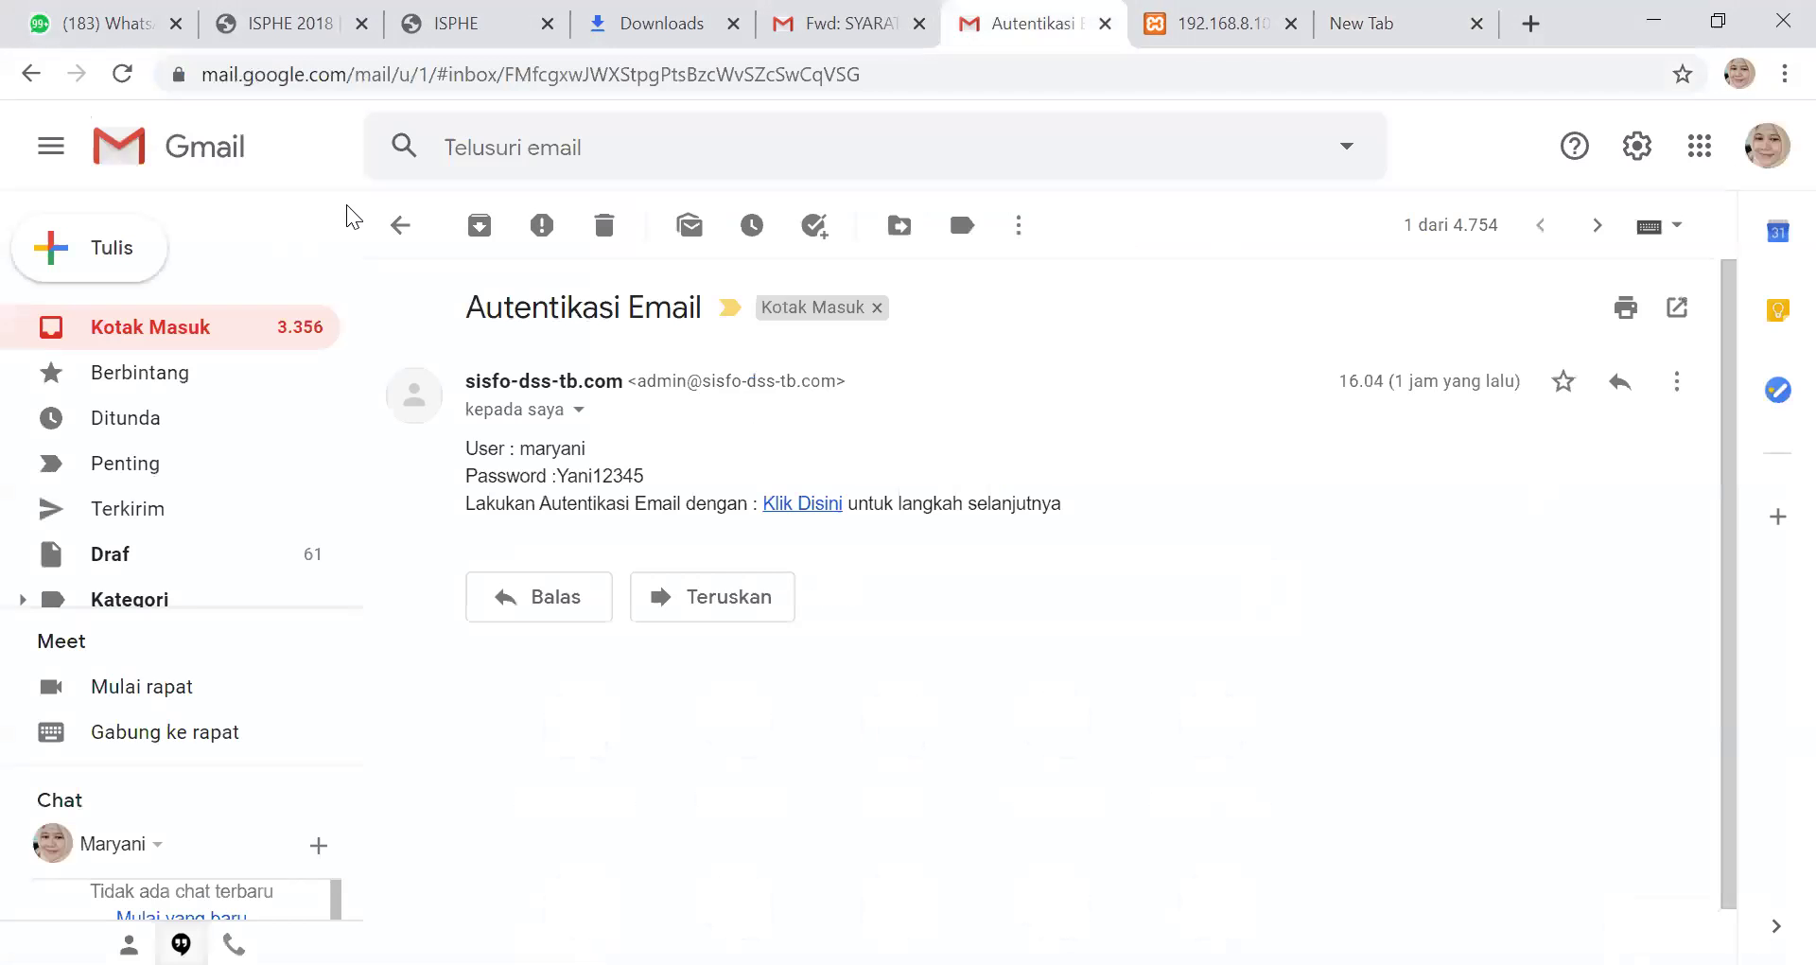
pyautogui.click(396, 224)
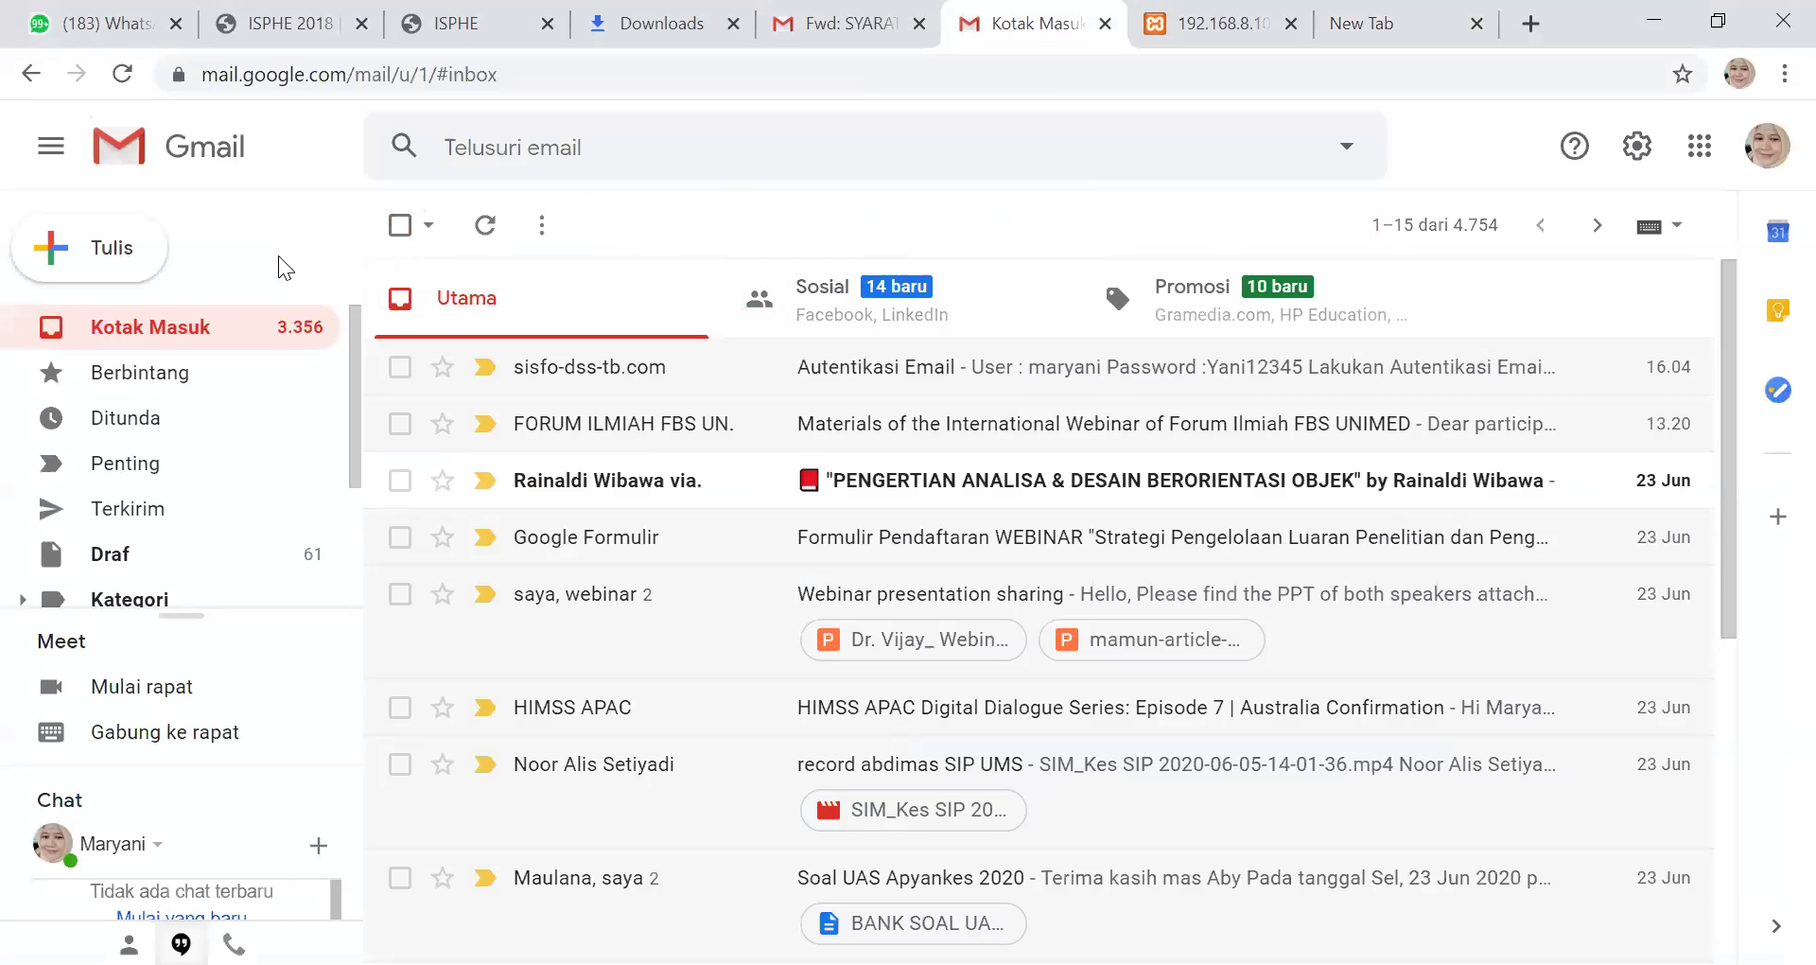
pyautogui.click(194, 336)
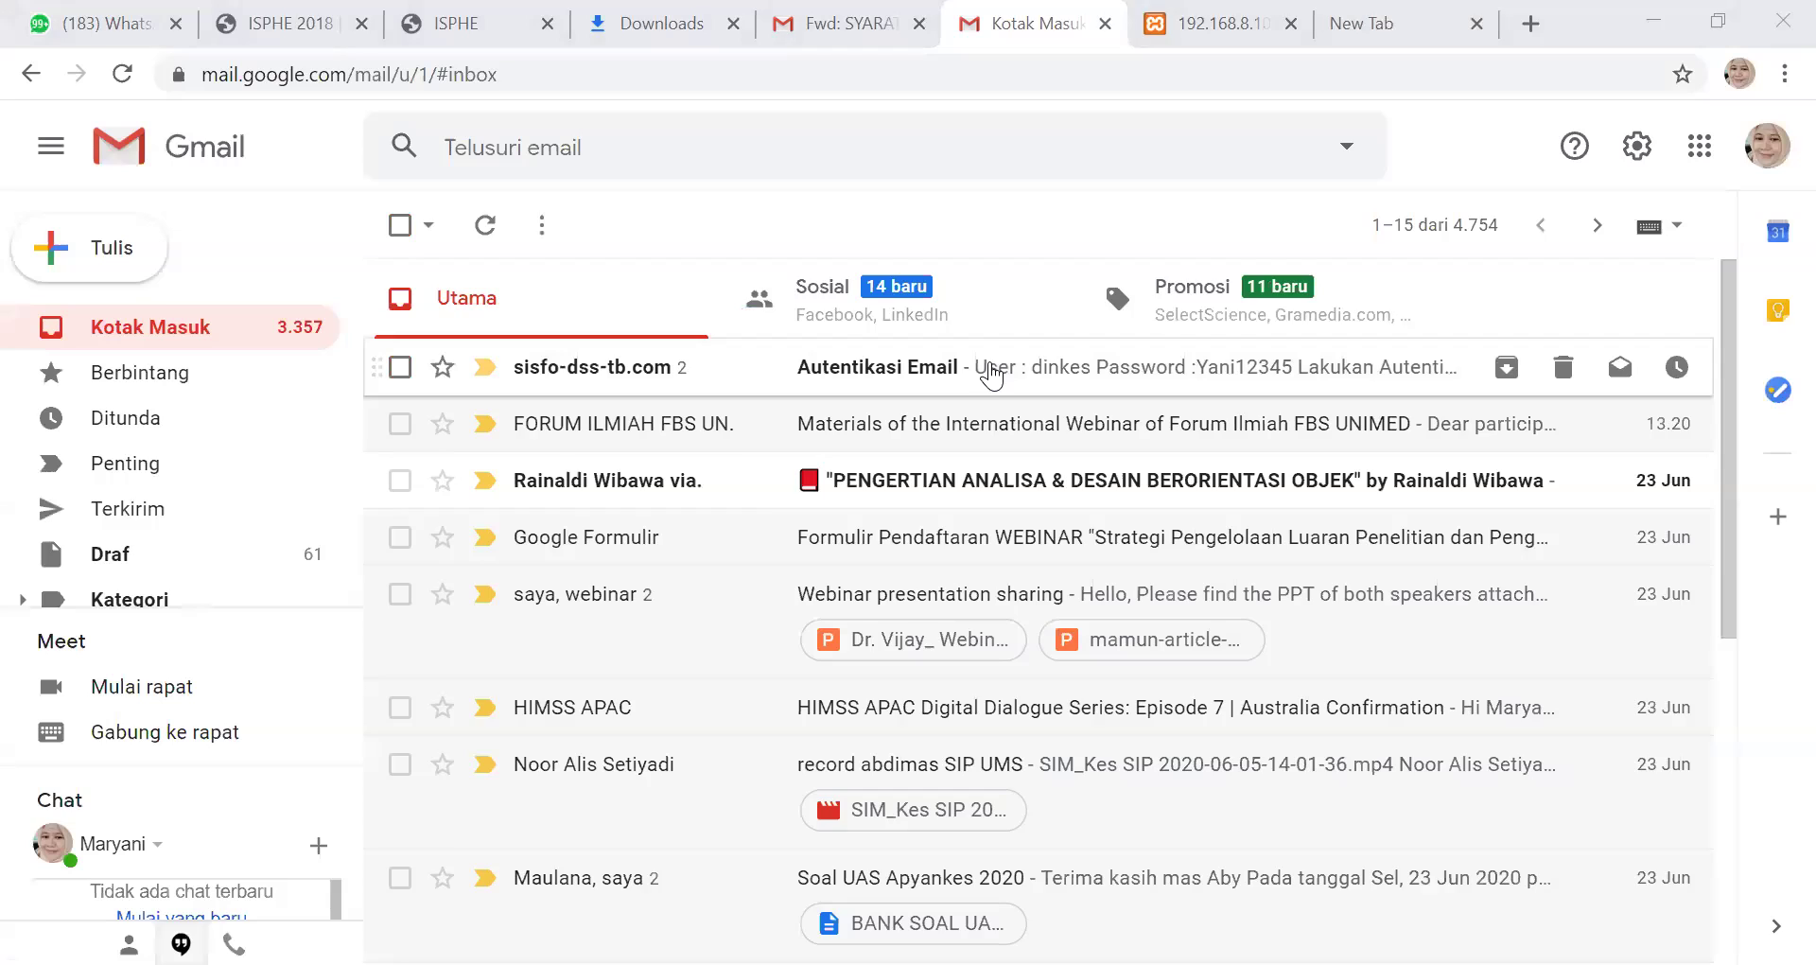
pyautogui.click(990, 375)
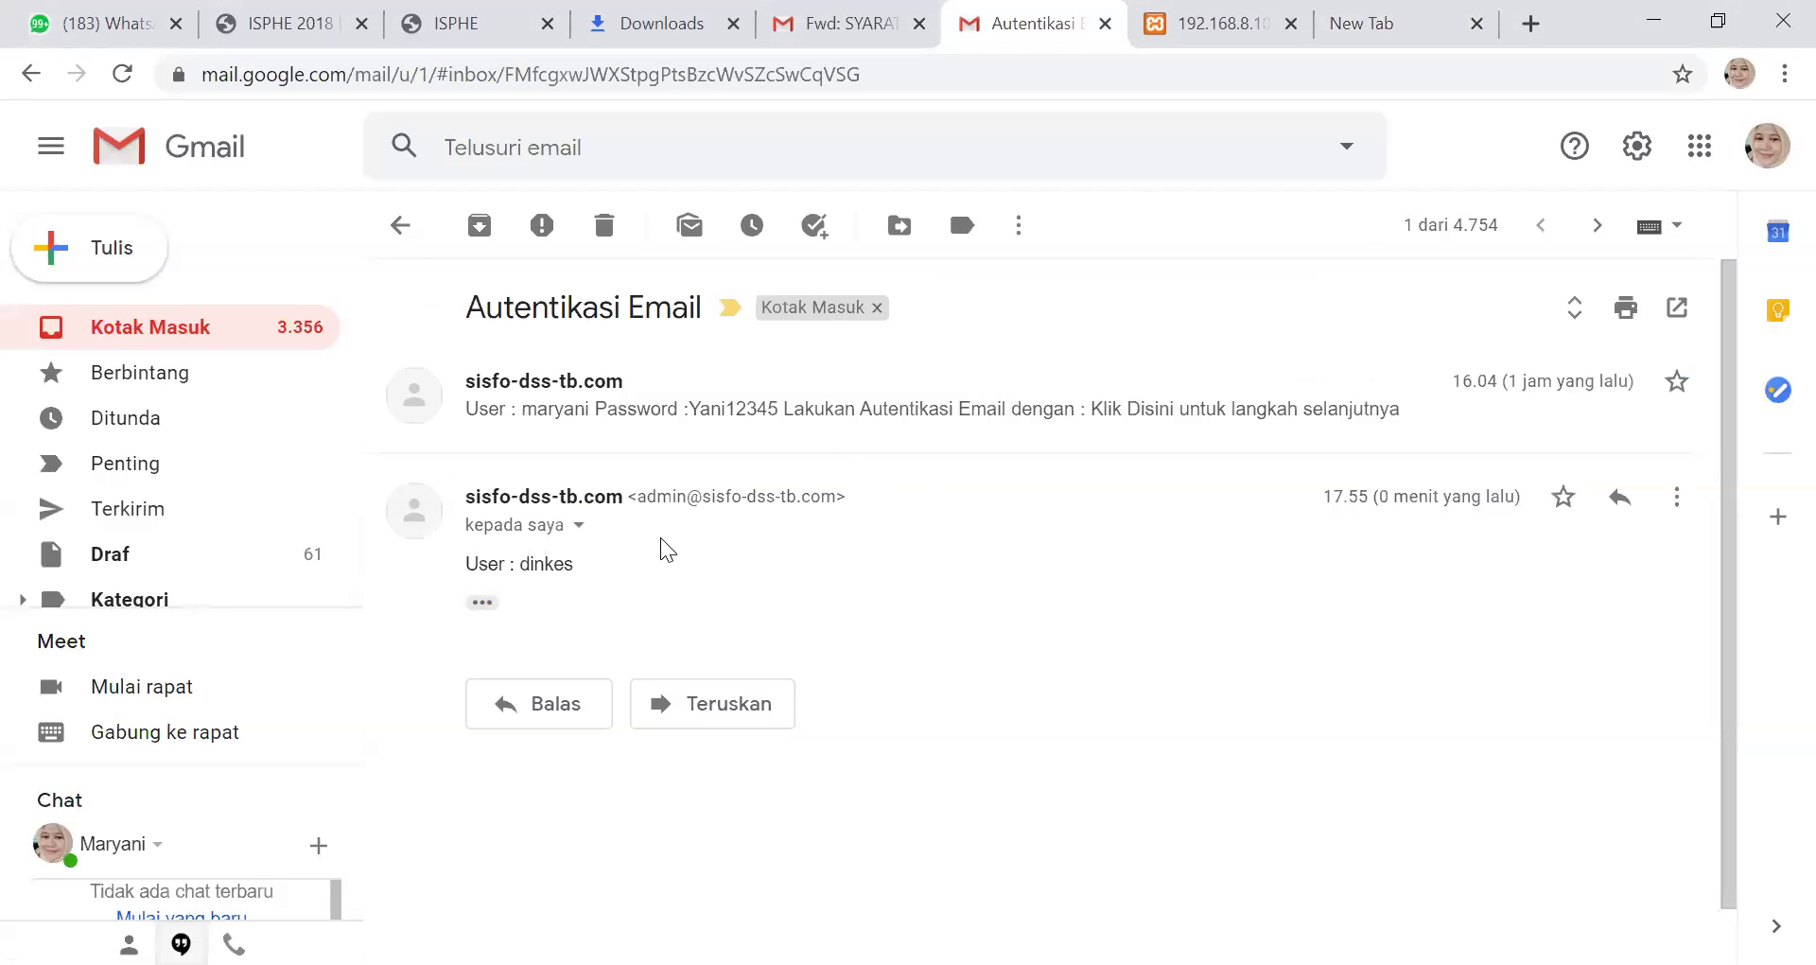
pyautogui.click(620, 412)
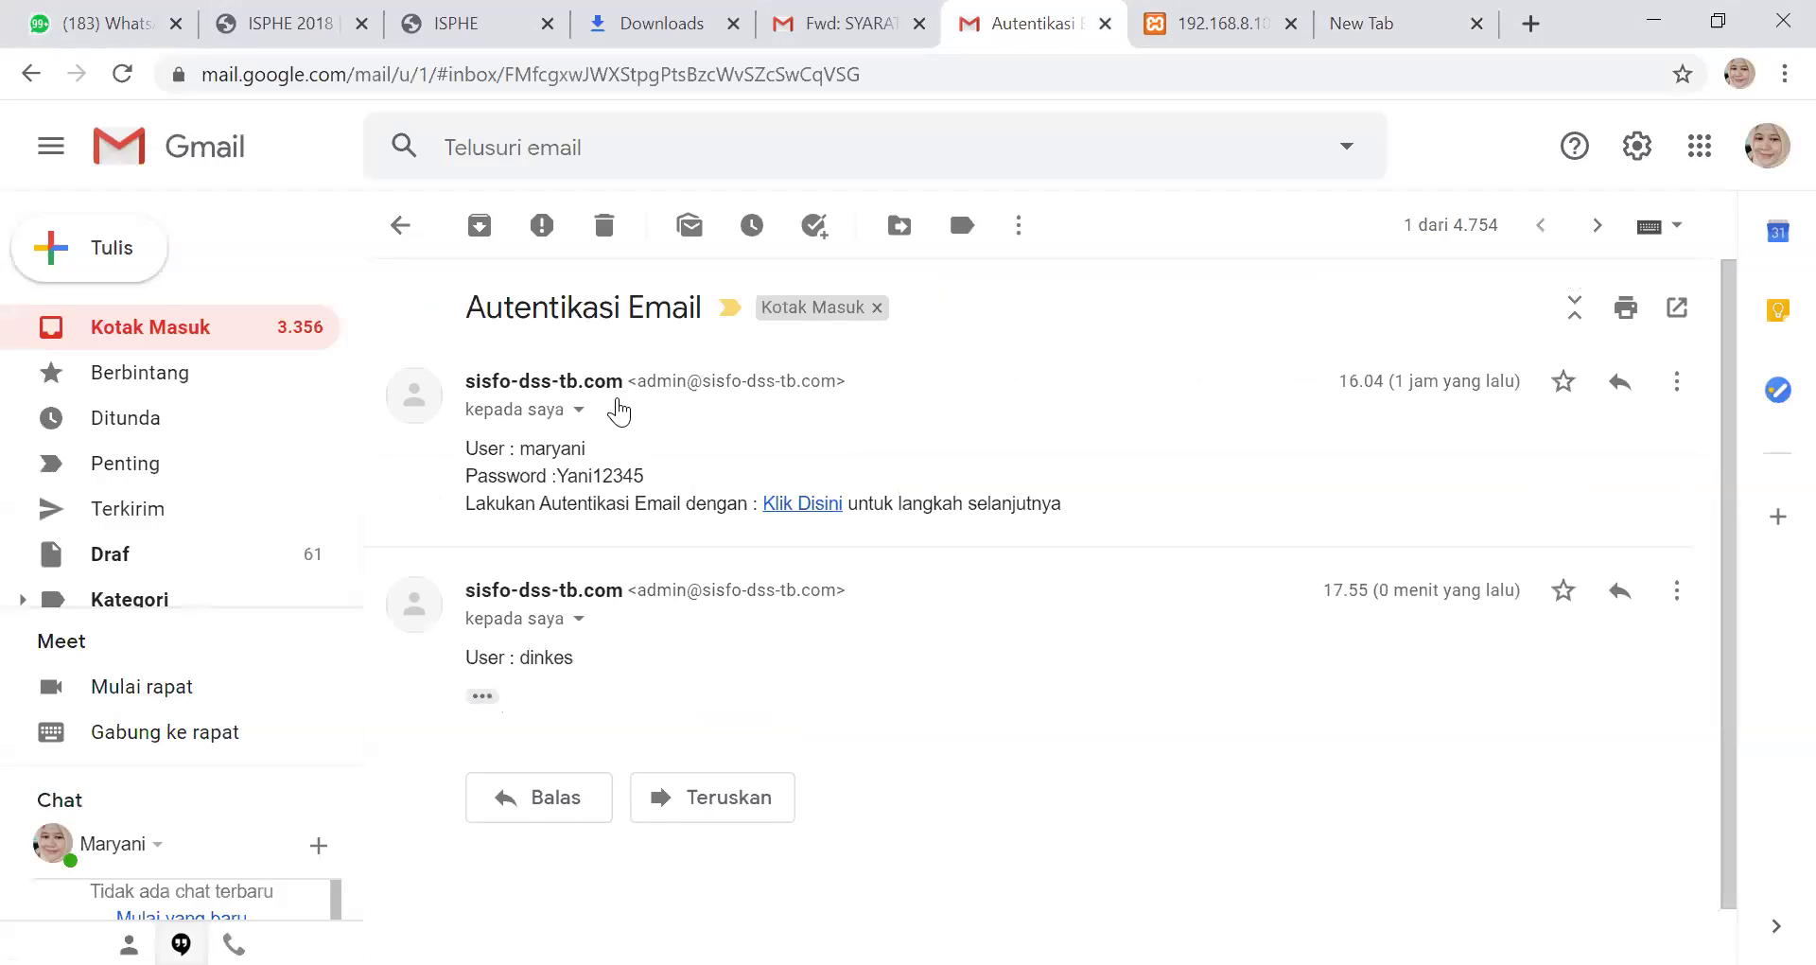
pyautogui.click(799, 501)
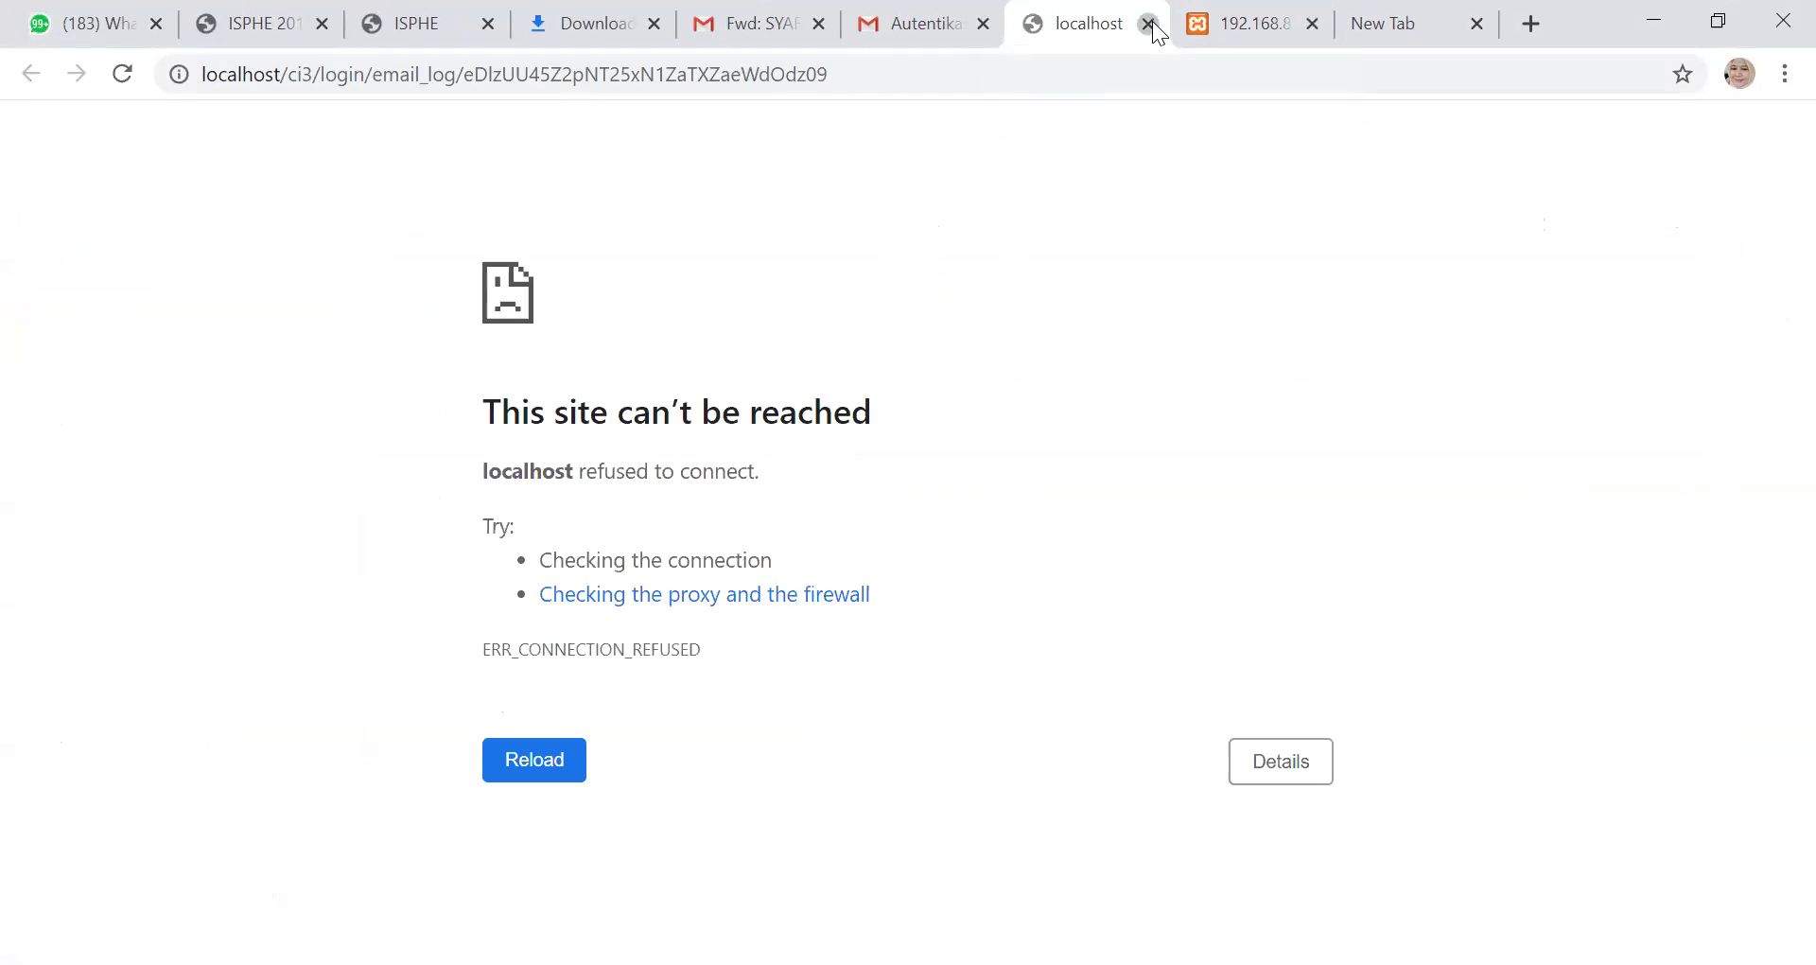
# Retry the failed localhost page, then reopen the email link to reach the 192.168.8.103 login
pyautogui.press('F5')
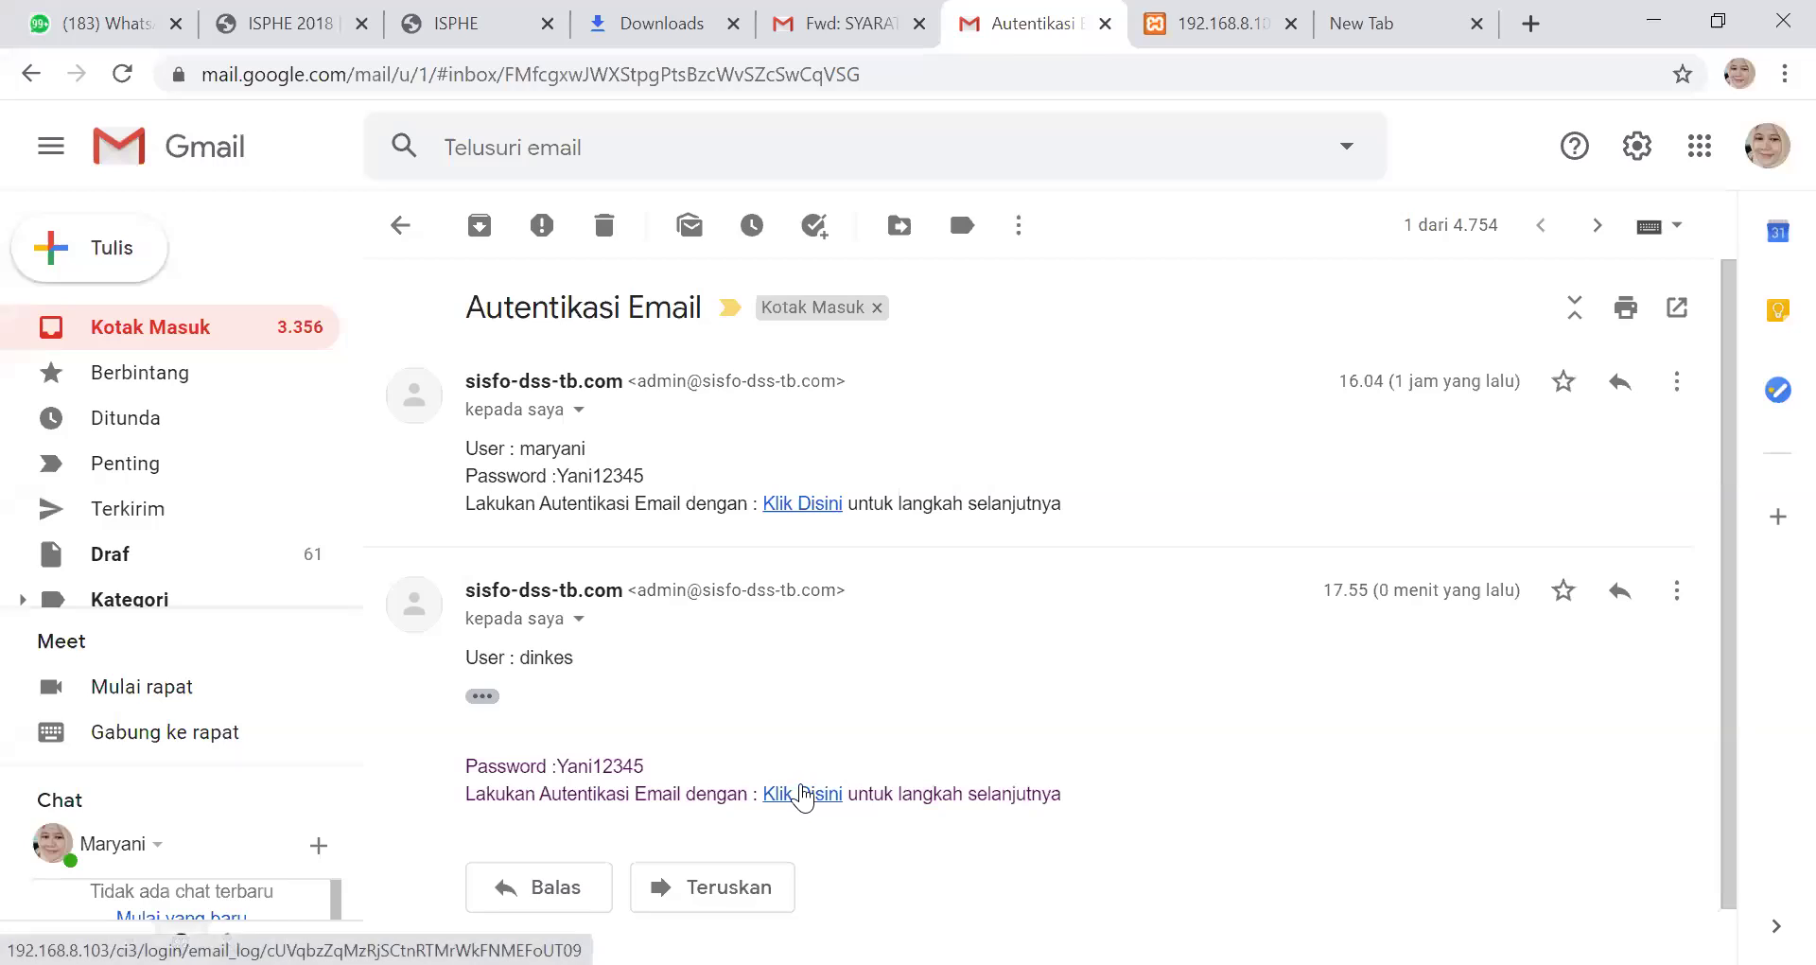
pyautogui.click(800, 792)
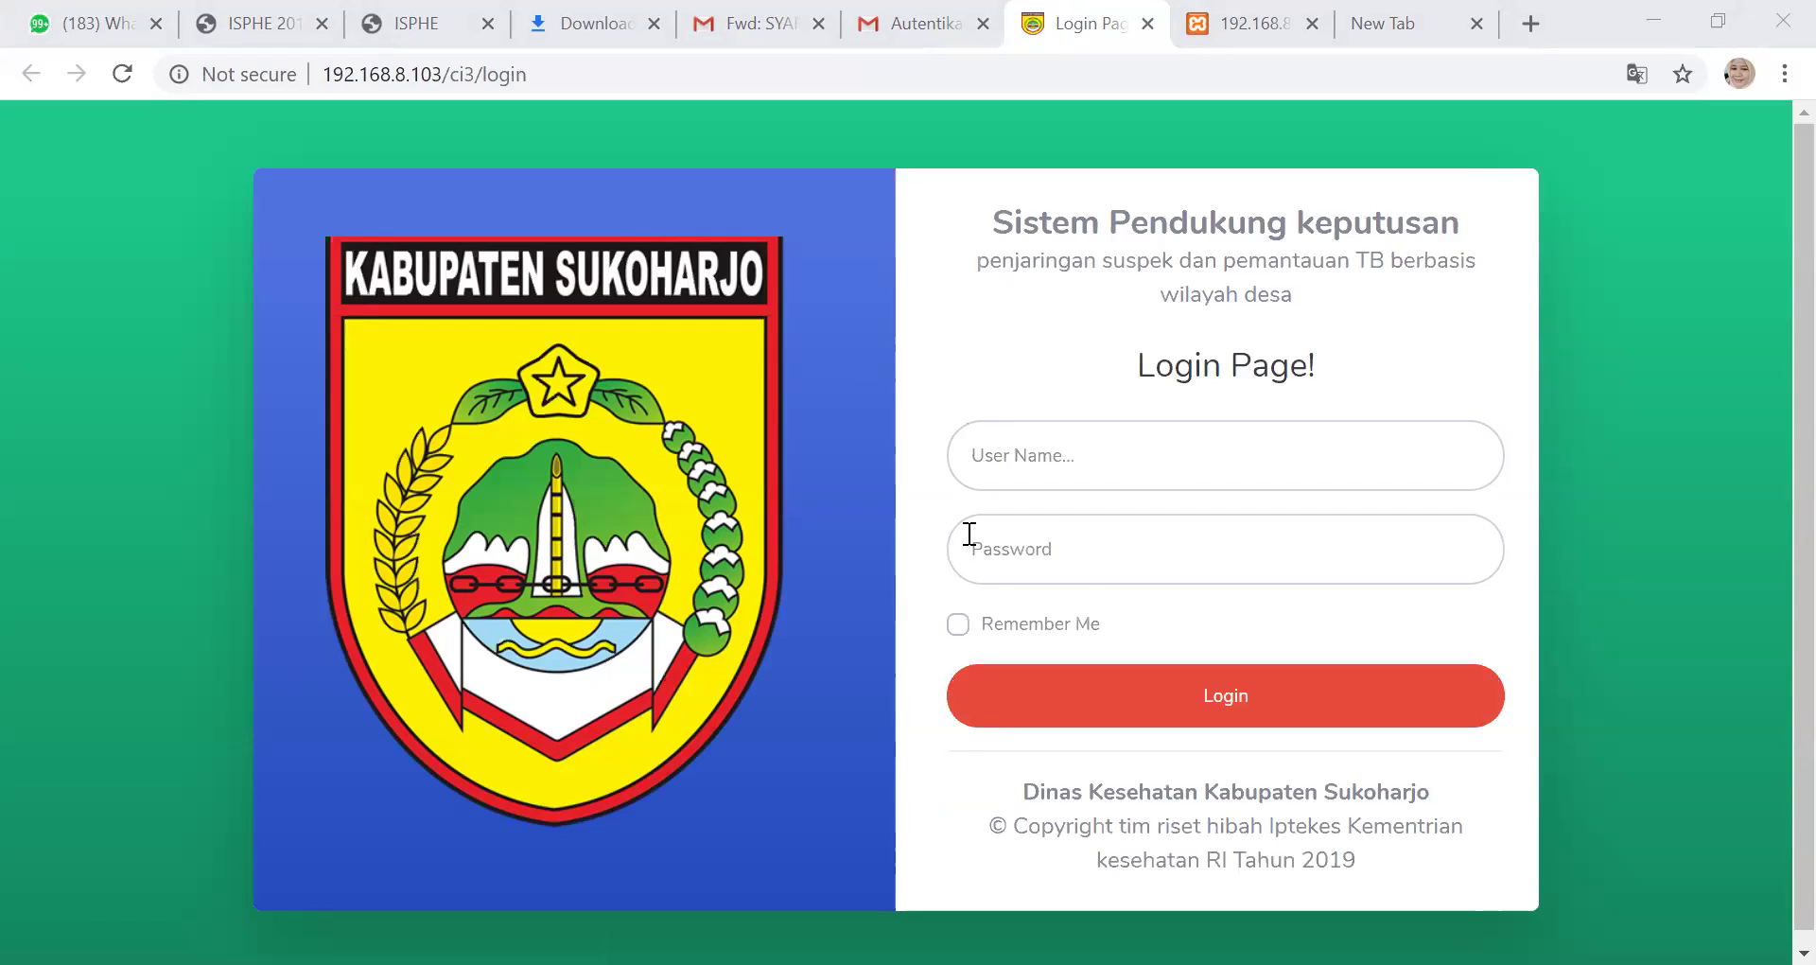
# Log in as dinkes with the new password, using the saved username suggestion
pyautogui.click(1021, 456)
pyautogui.write('dinkes')
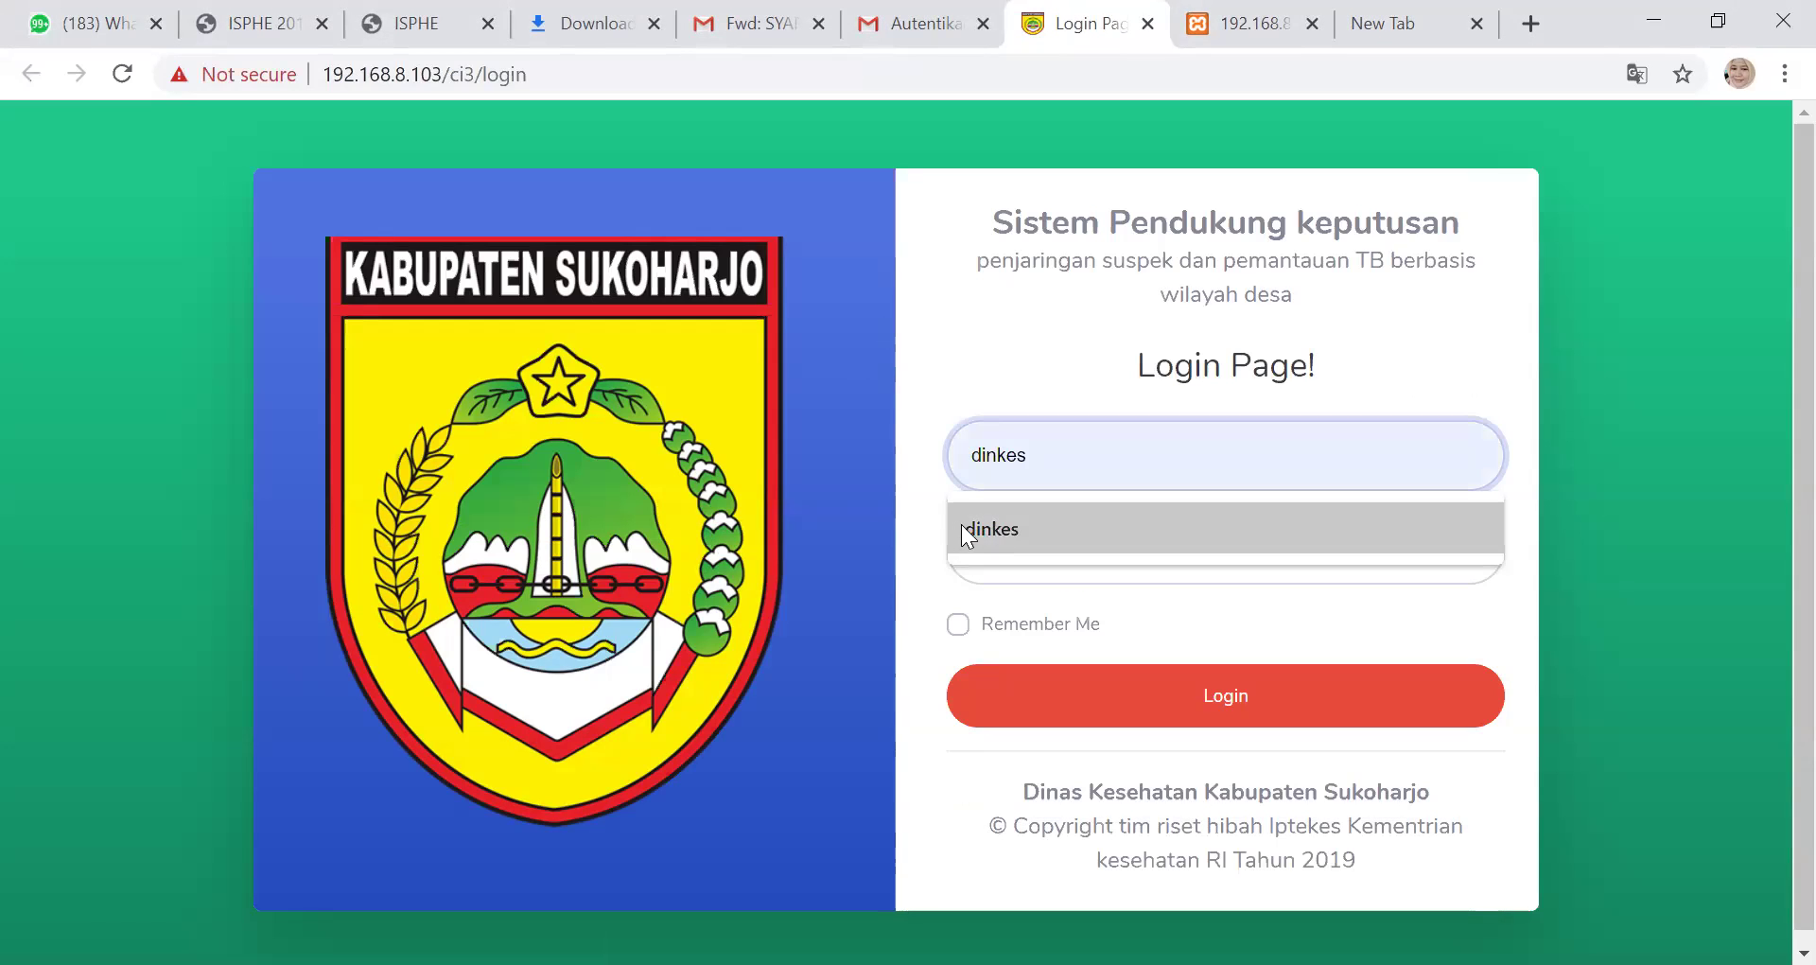
pyautogui.click(961, 524)
pyautogui.click(987, 539)
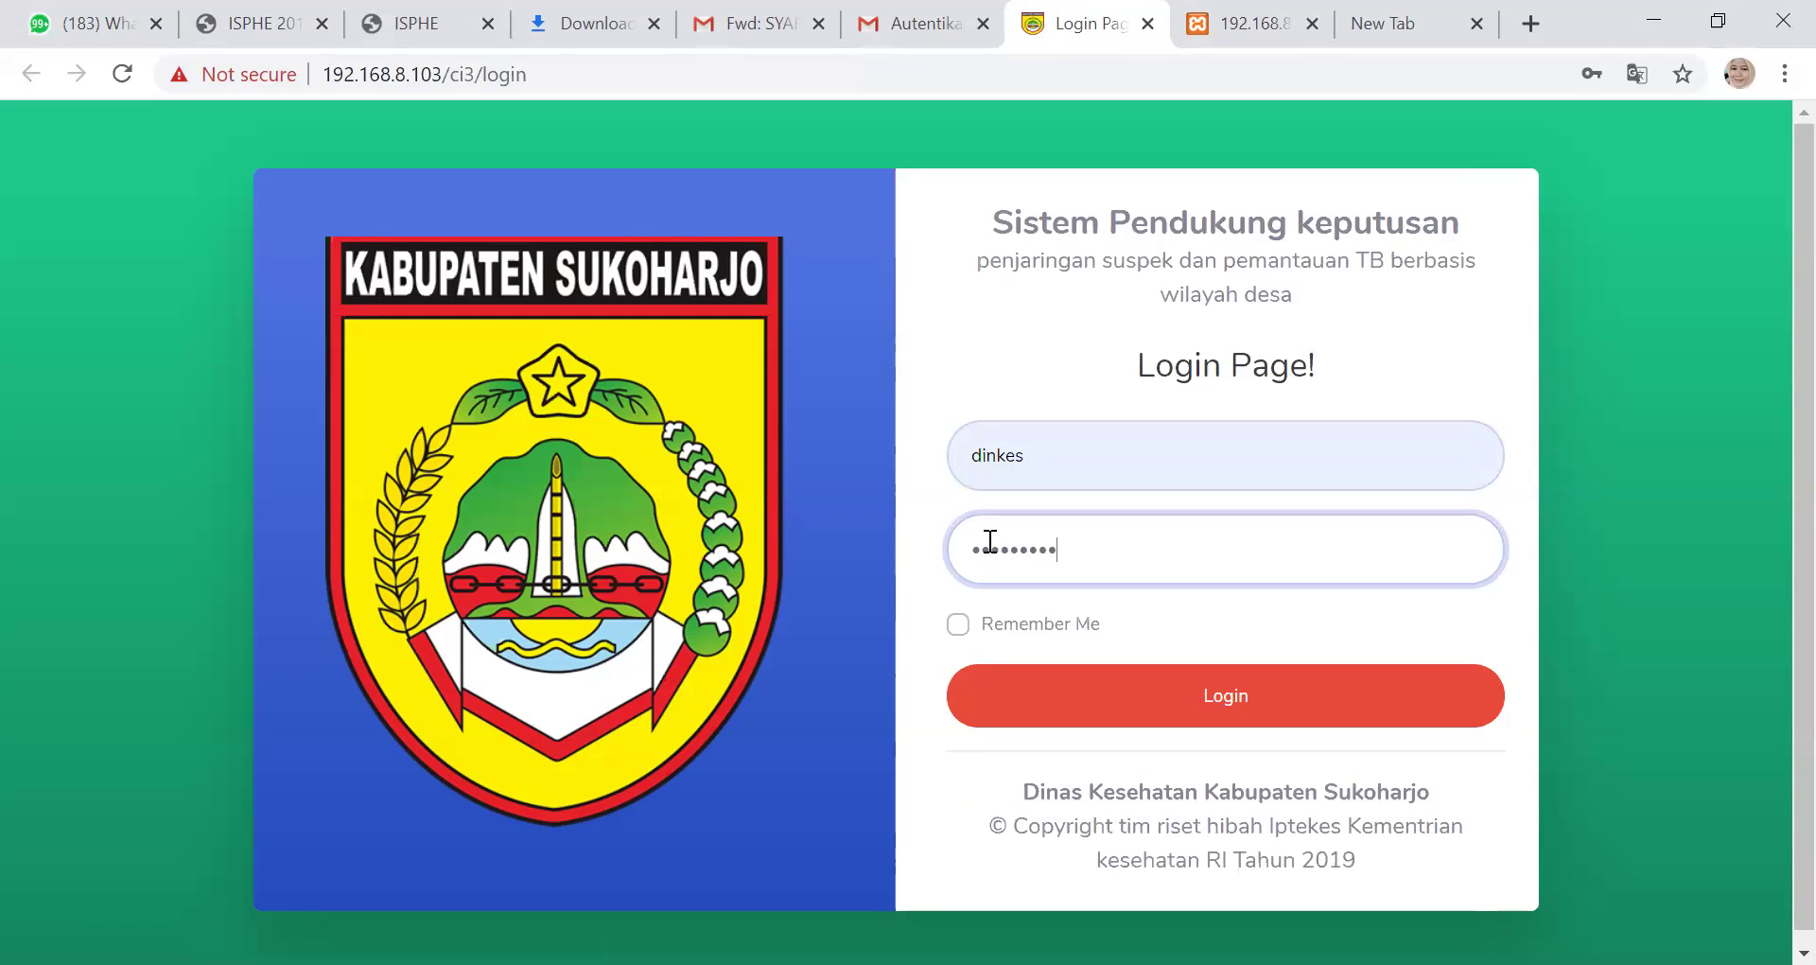
pyautogui.click(1190, 695)
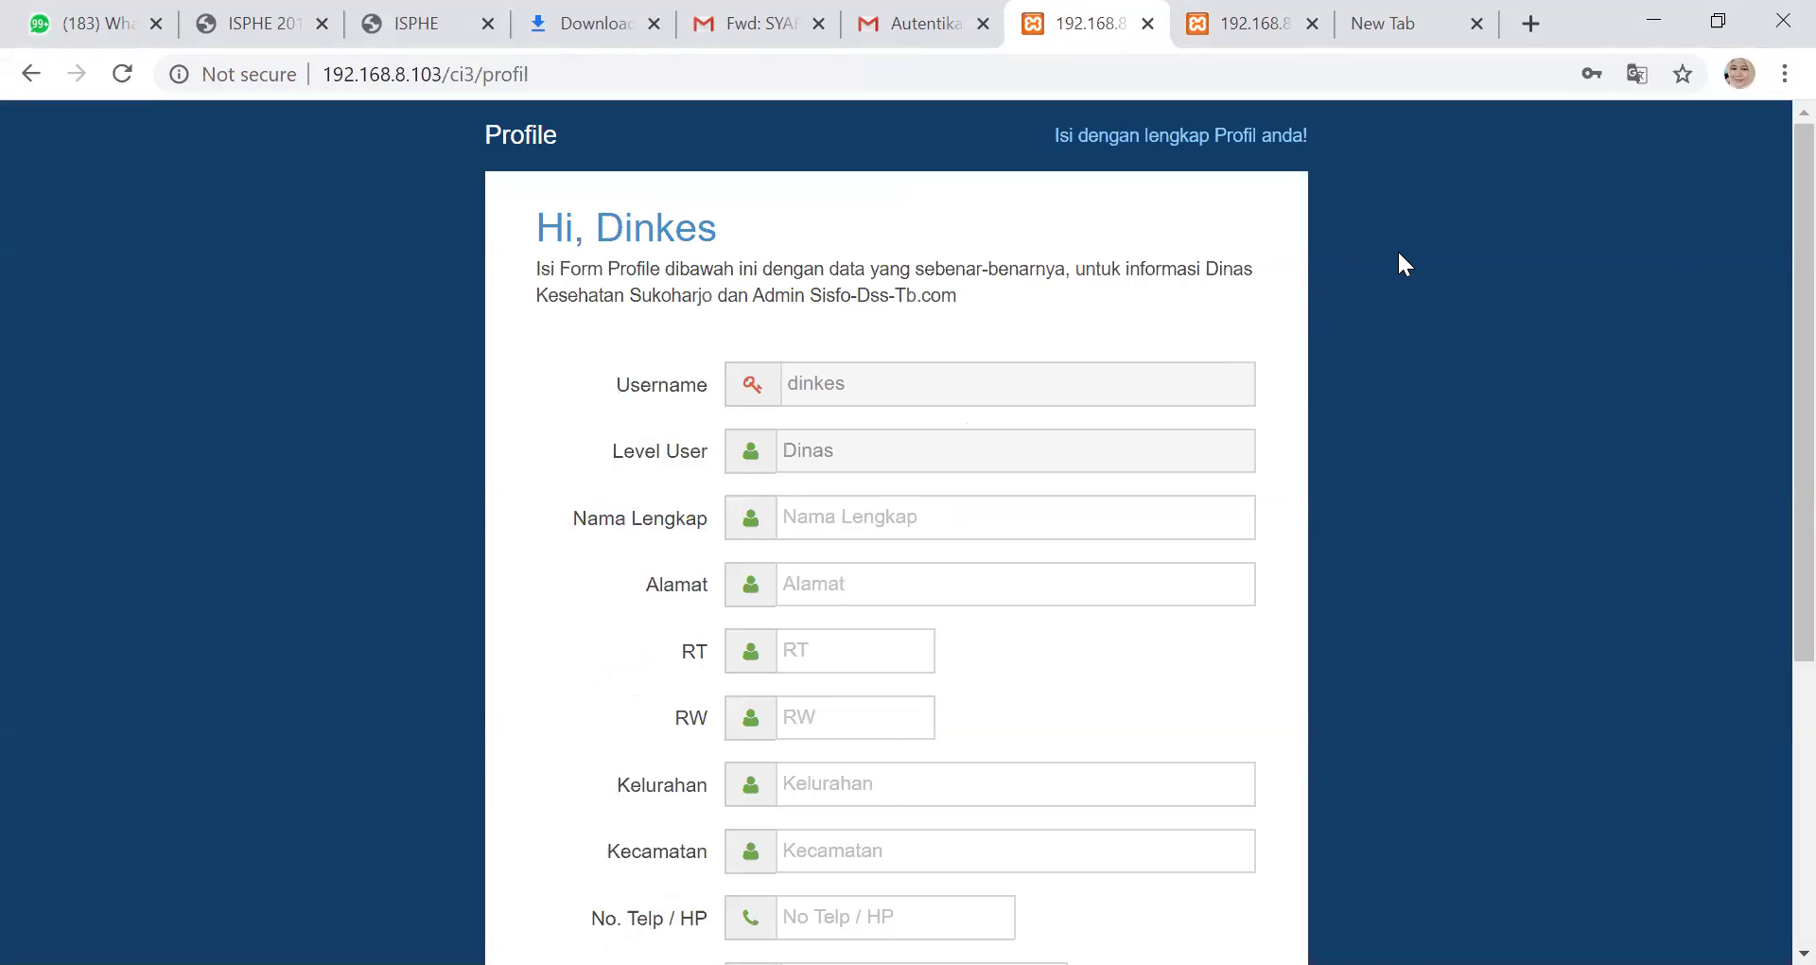
pyautogui.scroll(-2, 1400, 253)
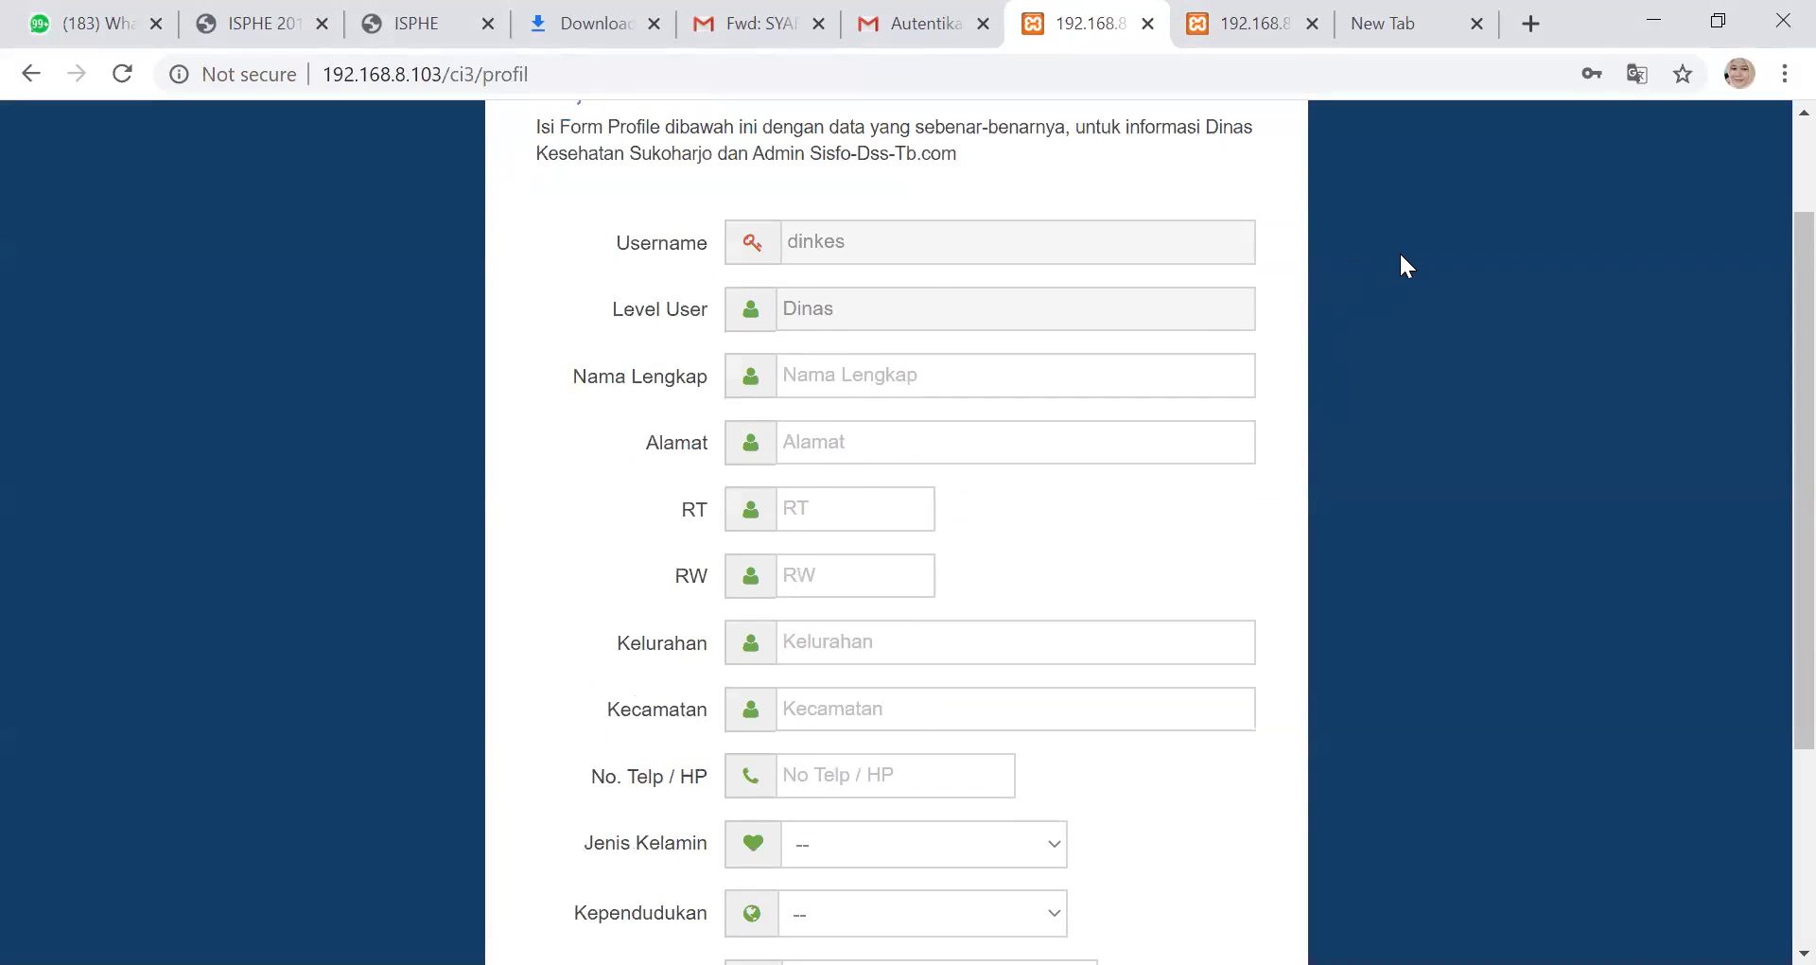
pyautogui.scroll(2, 1401, 248)
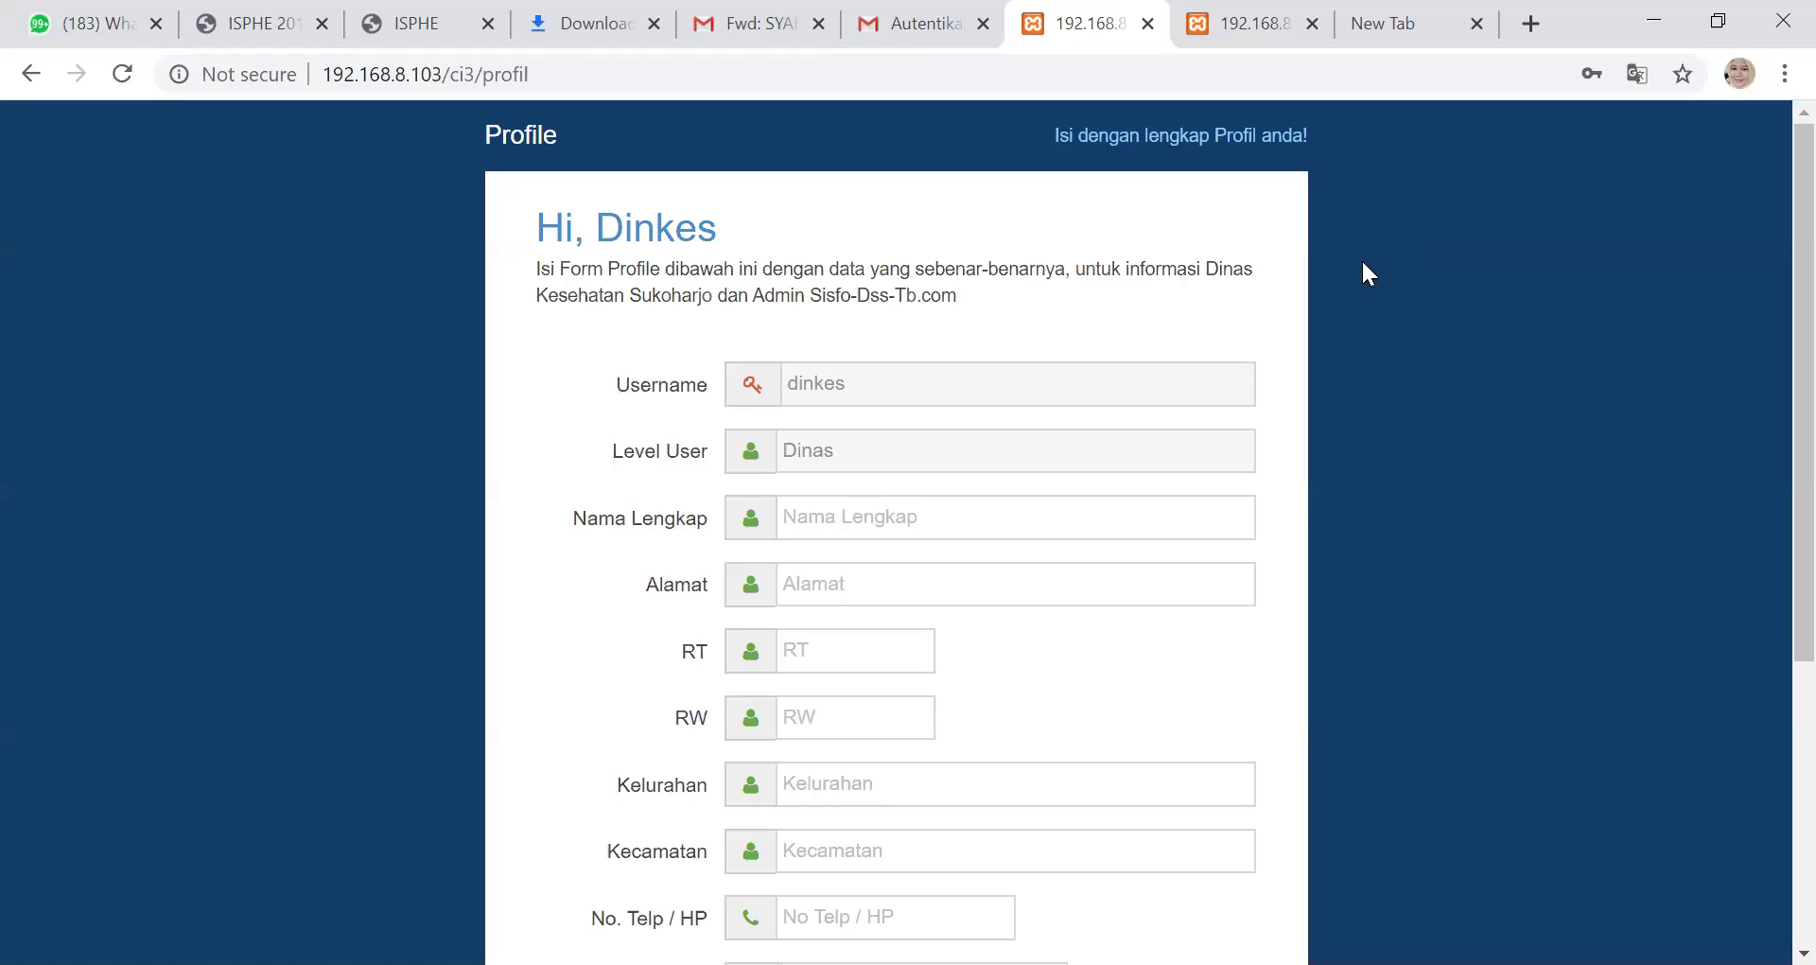
pyautogui.scroll(-1, 1092, 427)
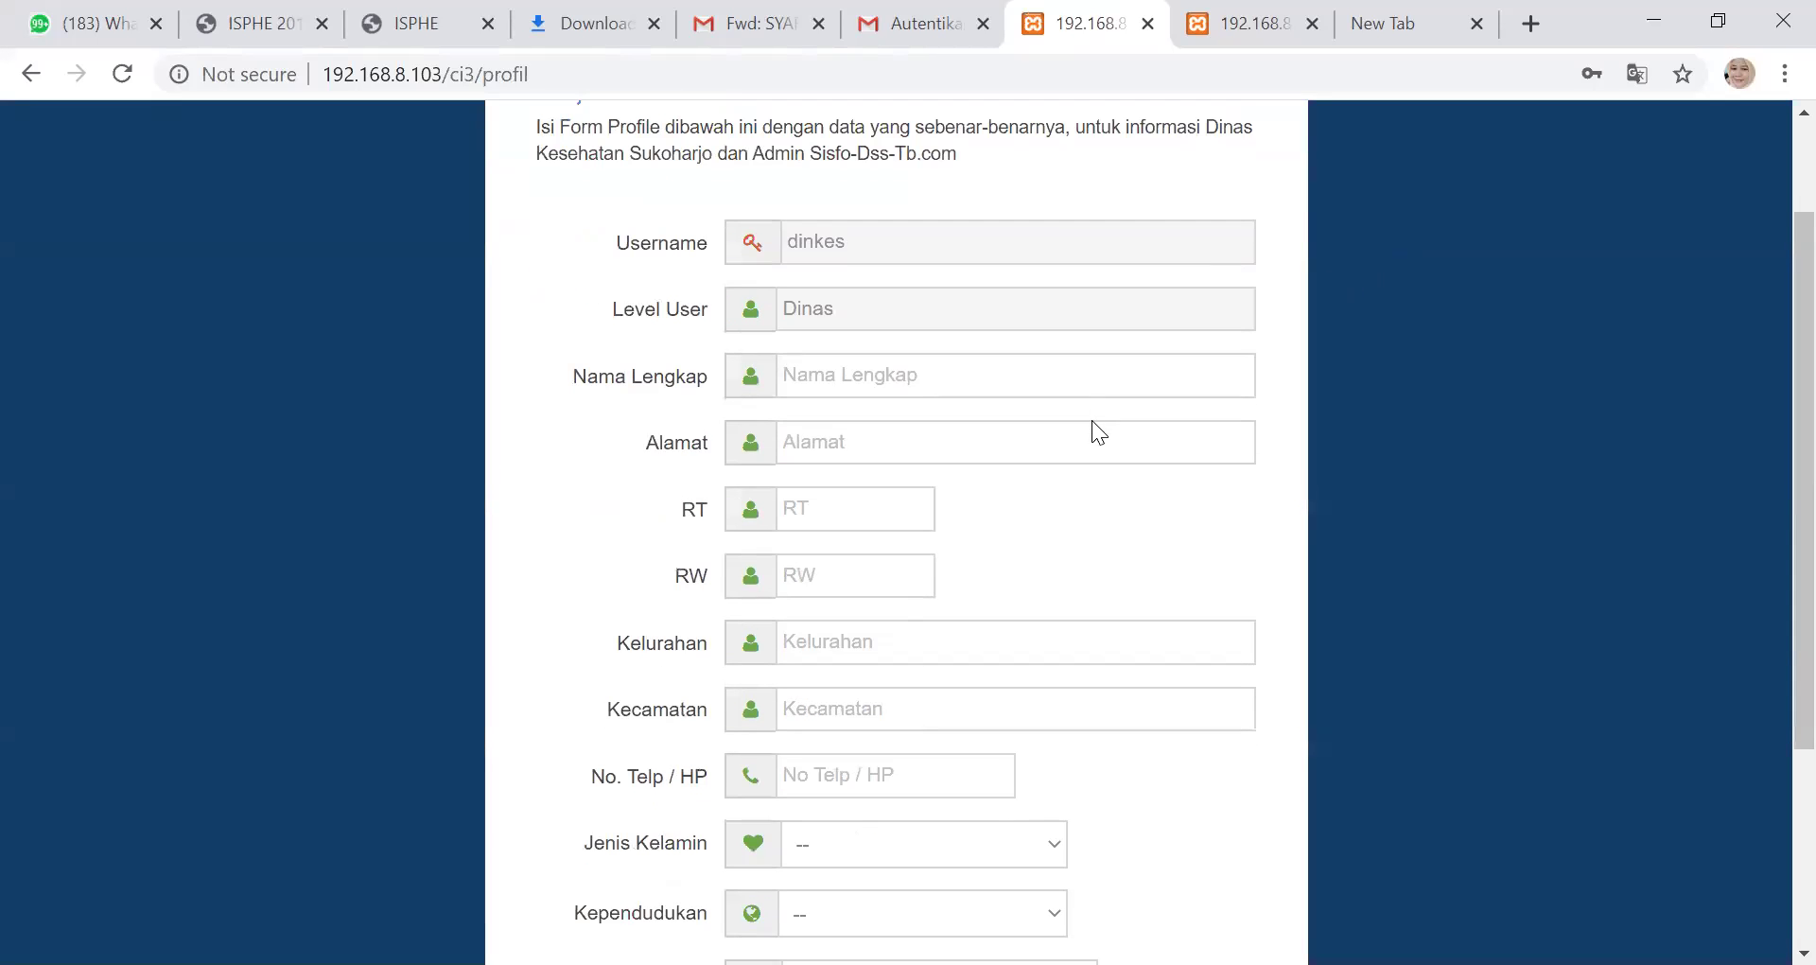
pyautogui.scroll(1, 1093, 369)
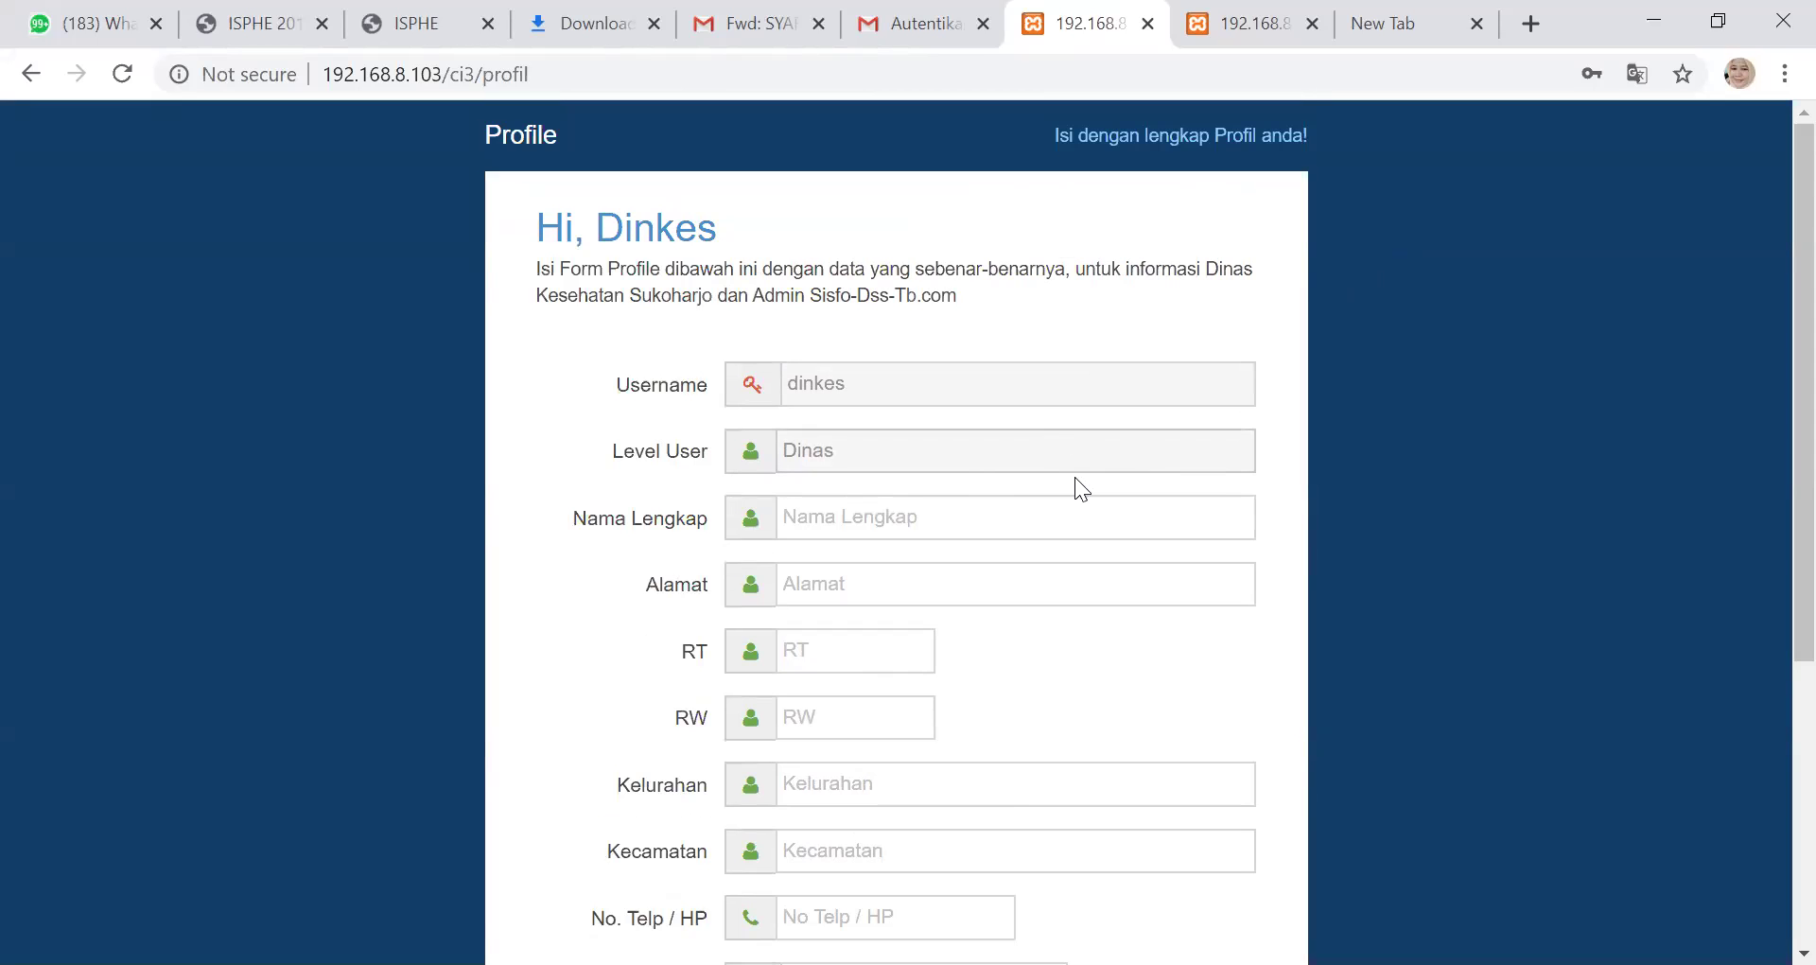
pyautogui.scroll(-1, 820, 450)
pyautogui.scroll(1, 863, 264)
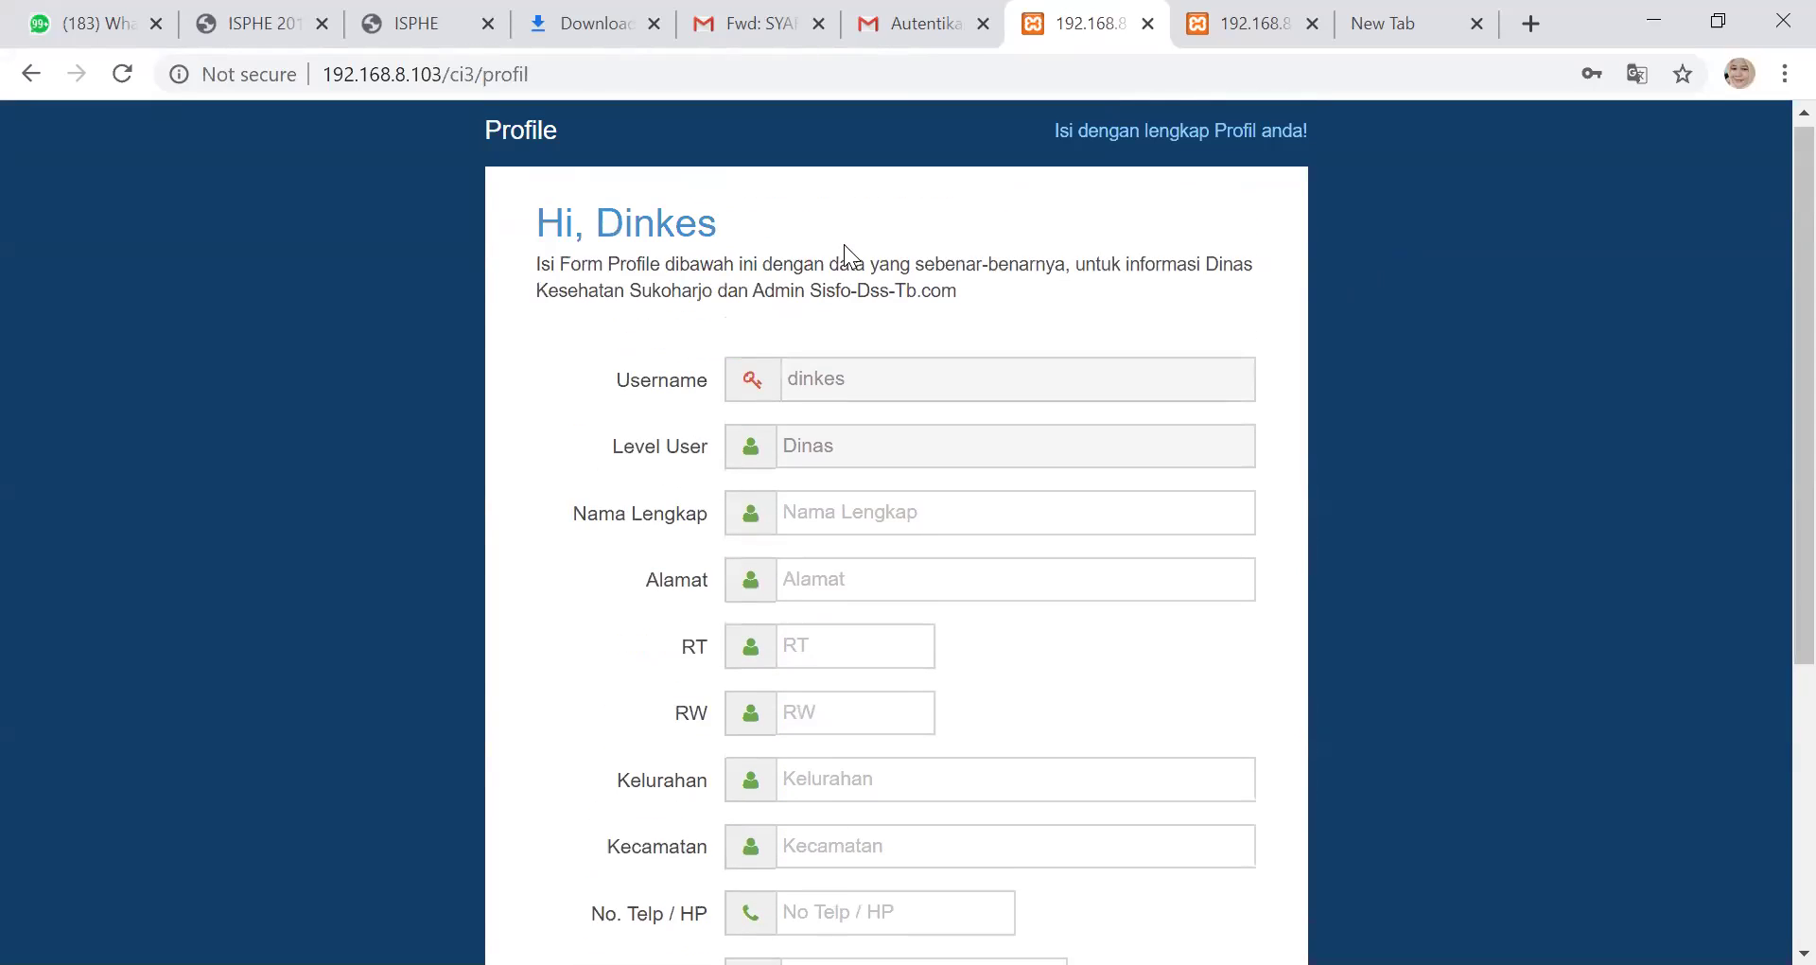
pyautogui.scroll(-1, 836, 360)
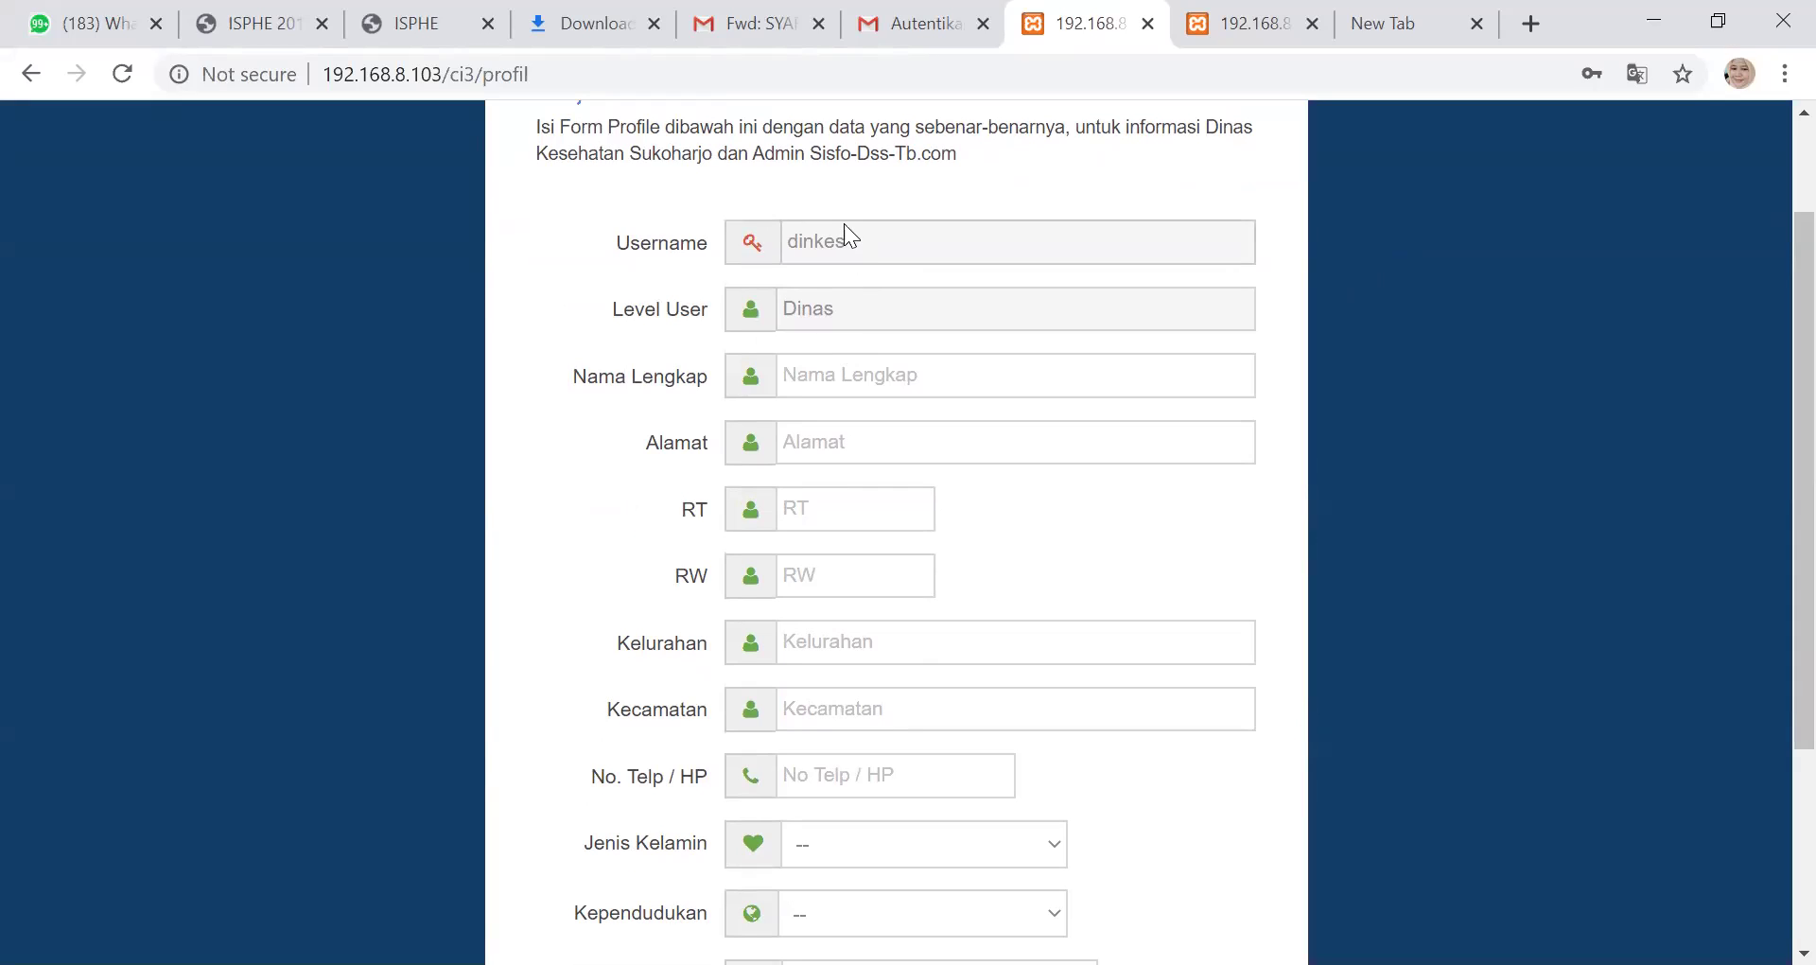
# Enter Kepala Dinas as Nama Lengkap and replace the Alamat Semarang with Sukoharjo
pyautogui.click(853, 379)
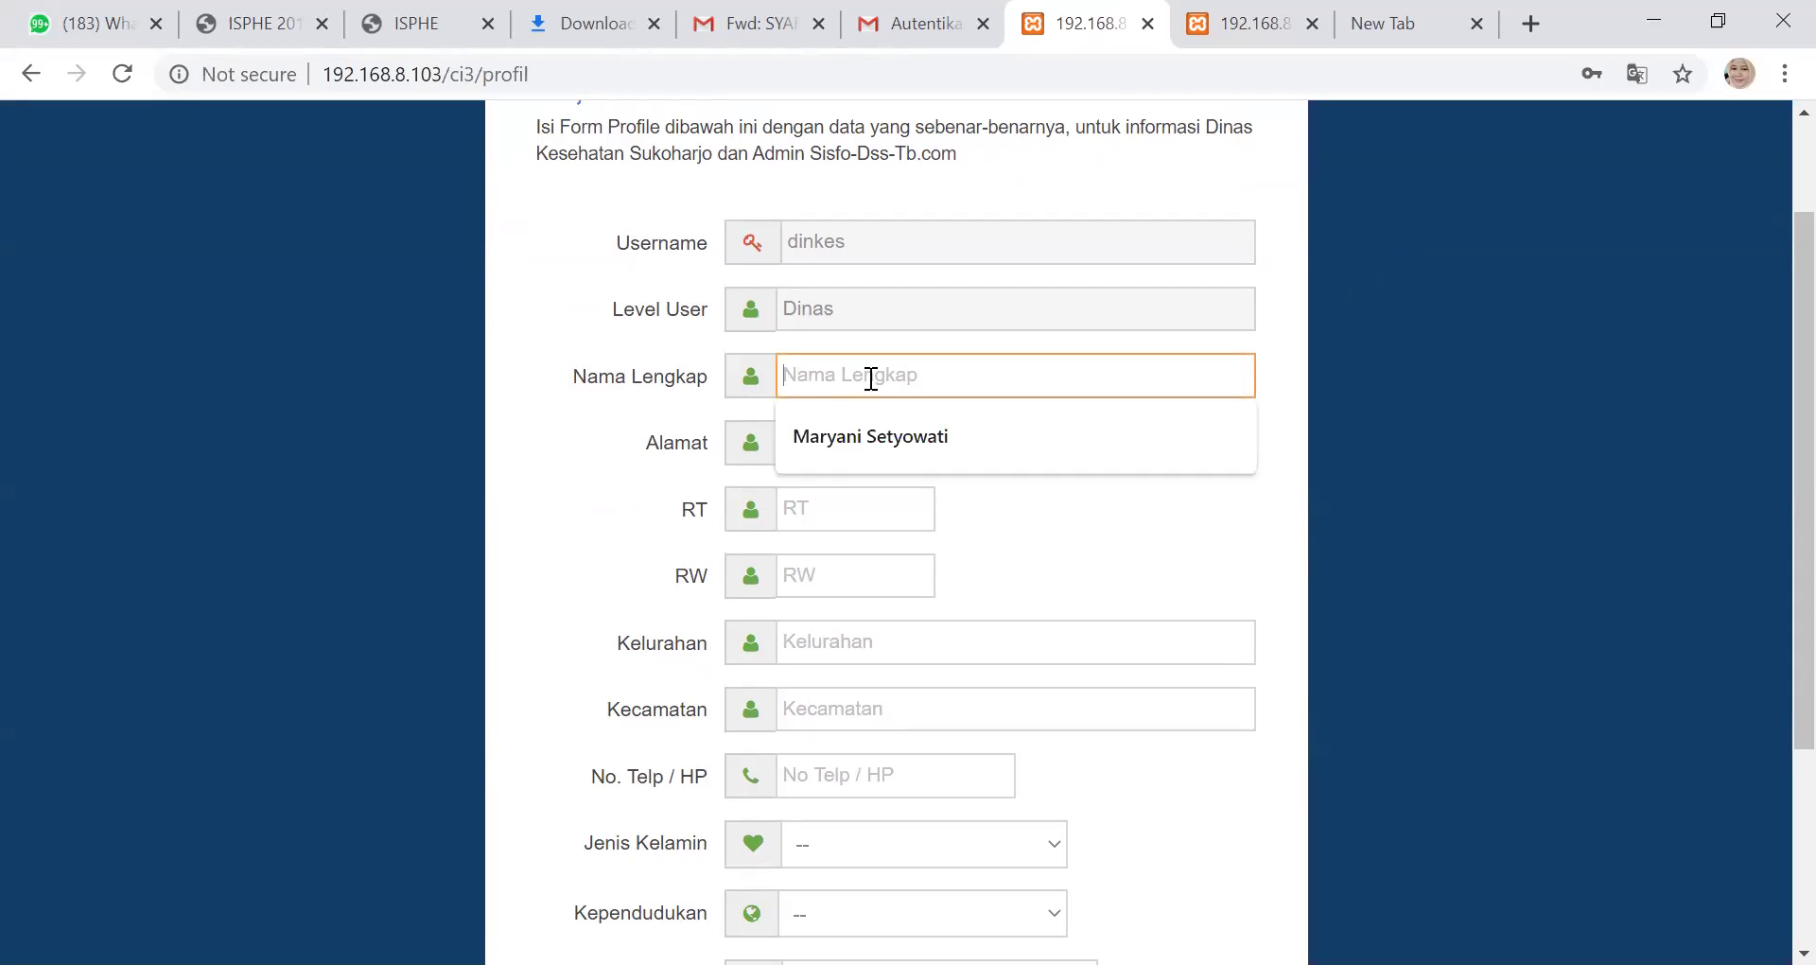
pyautogui.click(849, 434)
pyautogui.scroll(-1, 875, 459)
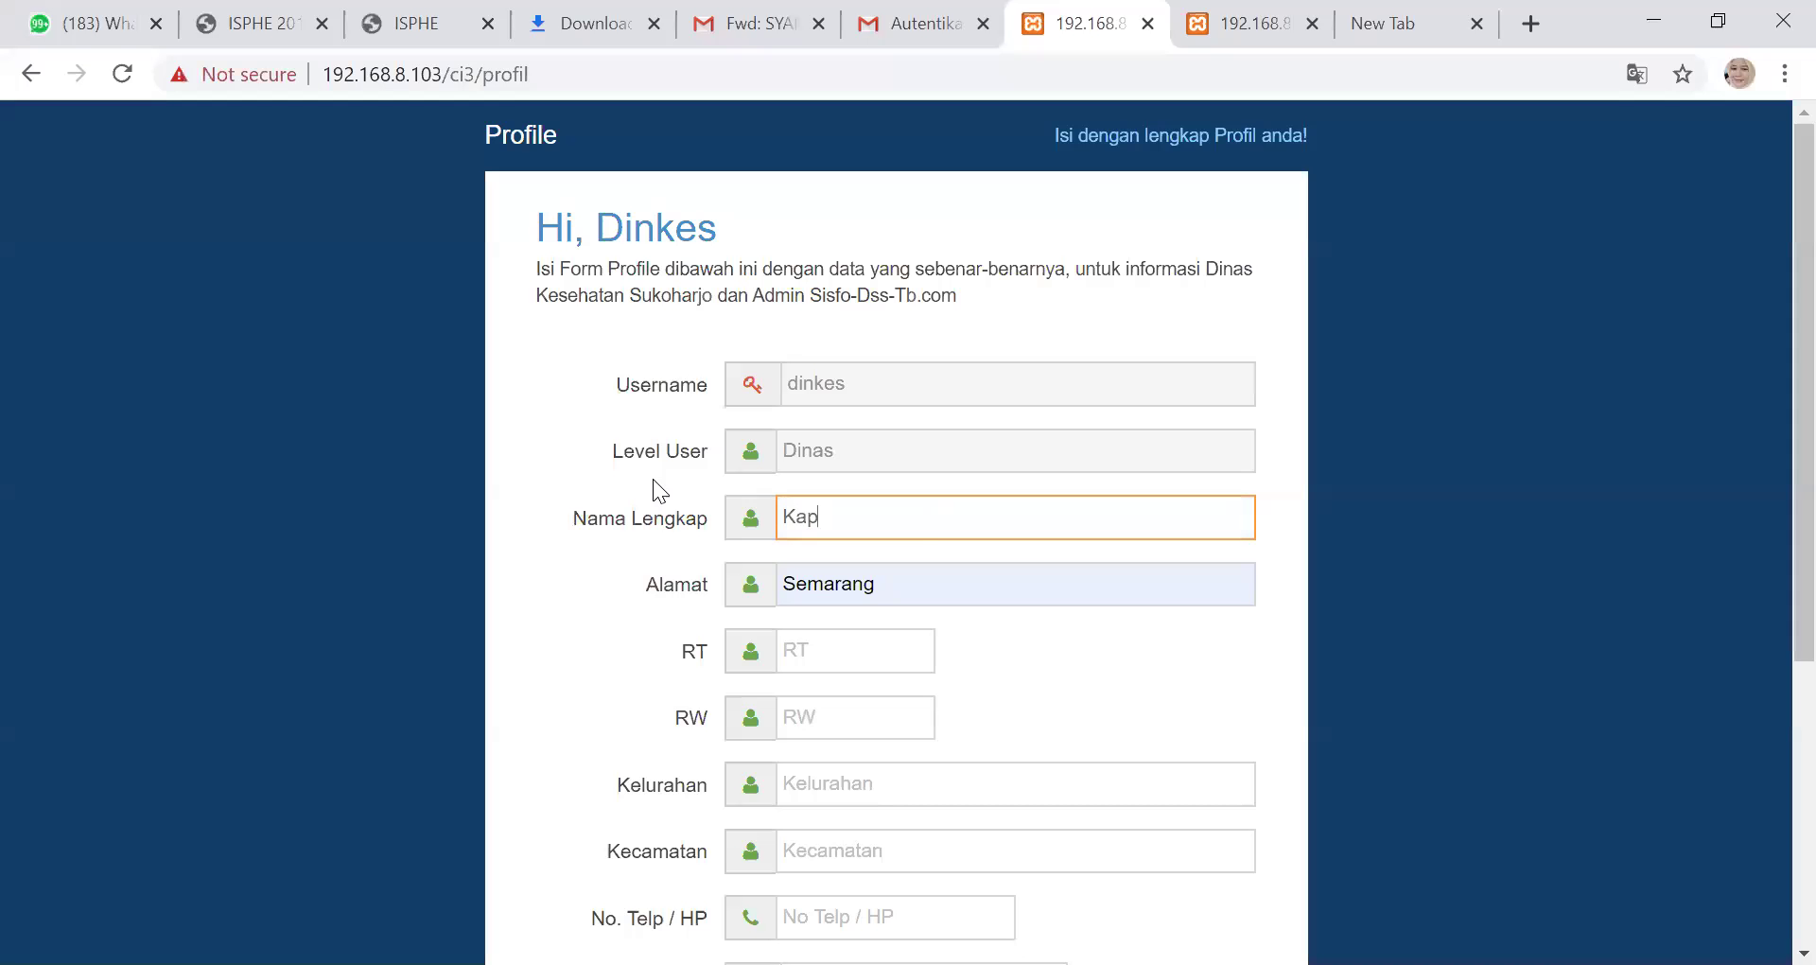
pyautogui.write('l')
pyautogui.press('BackSpace')
pyautogui.press('BackSpace')
pyautogui.press('BackSpace')
pyautogui.write('epala Dinas')
pyautogui.press('BackSpace')
pyautogui.write('s')
pyautogui.press('Tab')
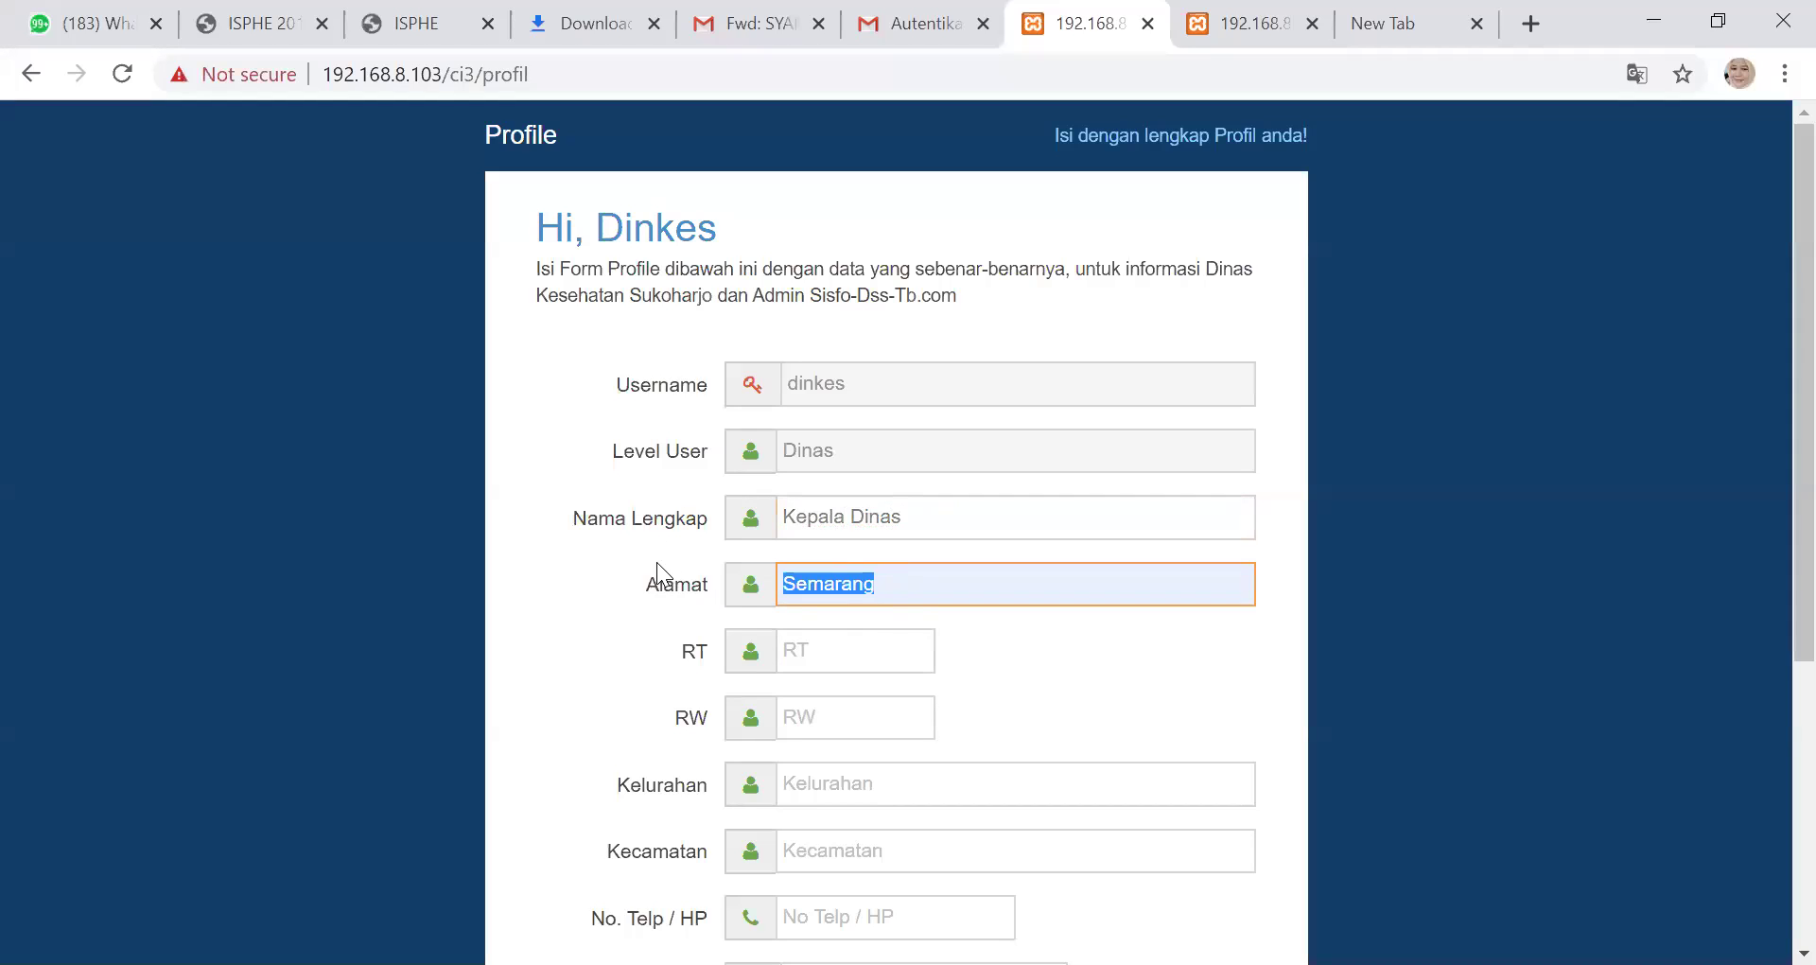
pyautogui.write('Sukoharjo')
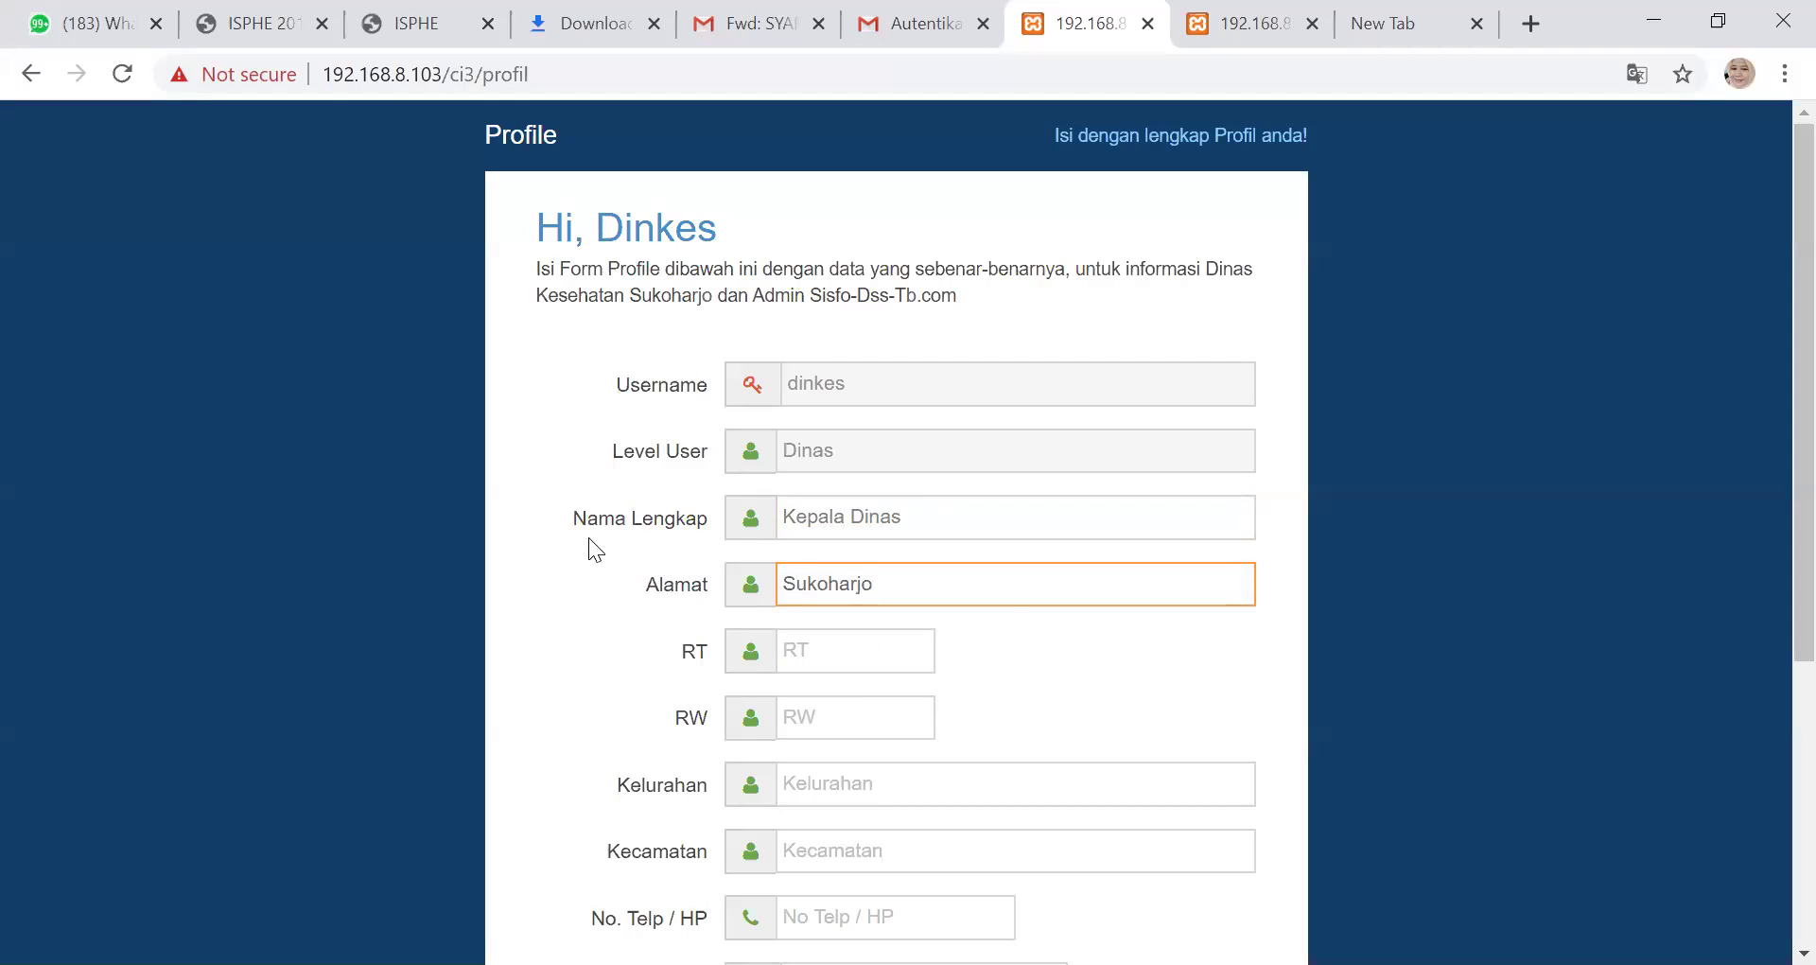
pyautogui.scroll(-3, 978, 626)
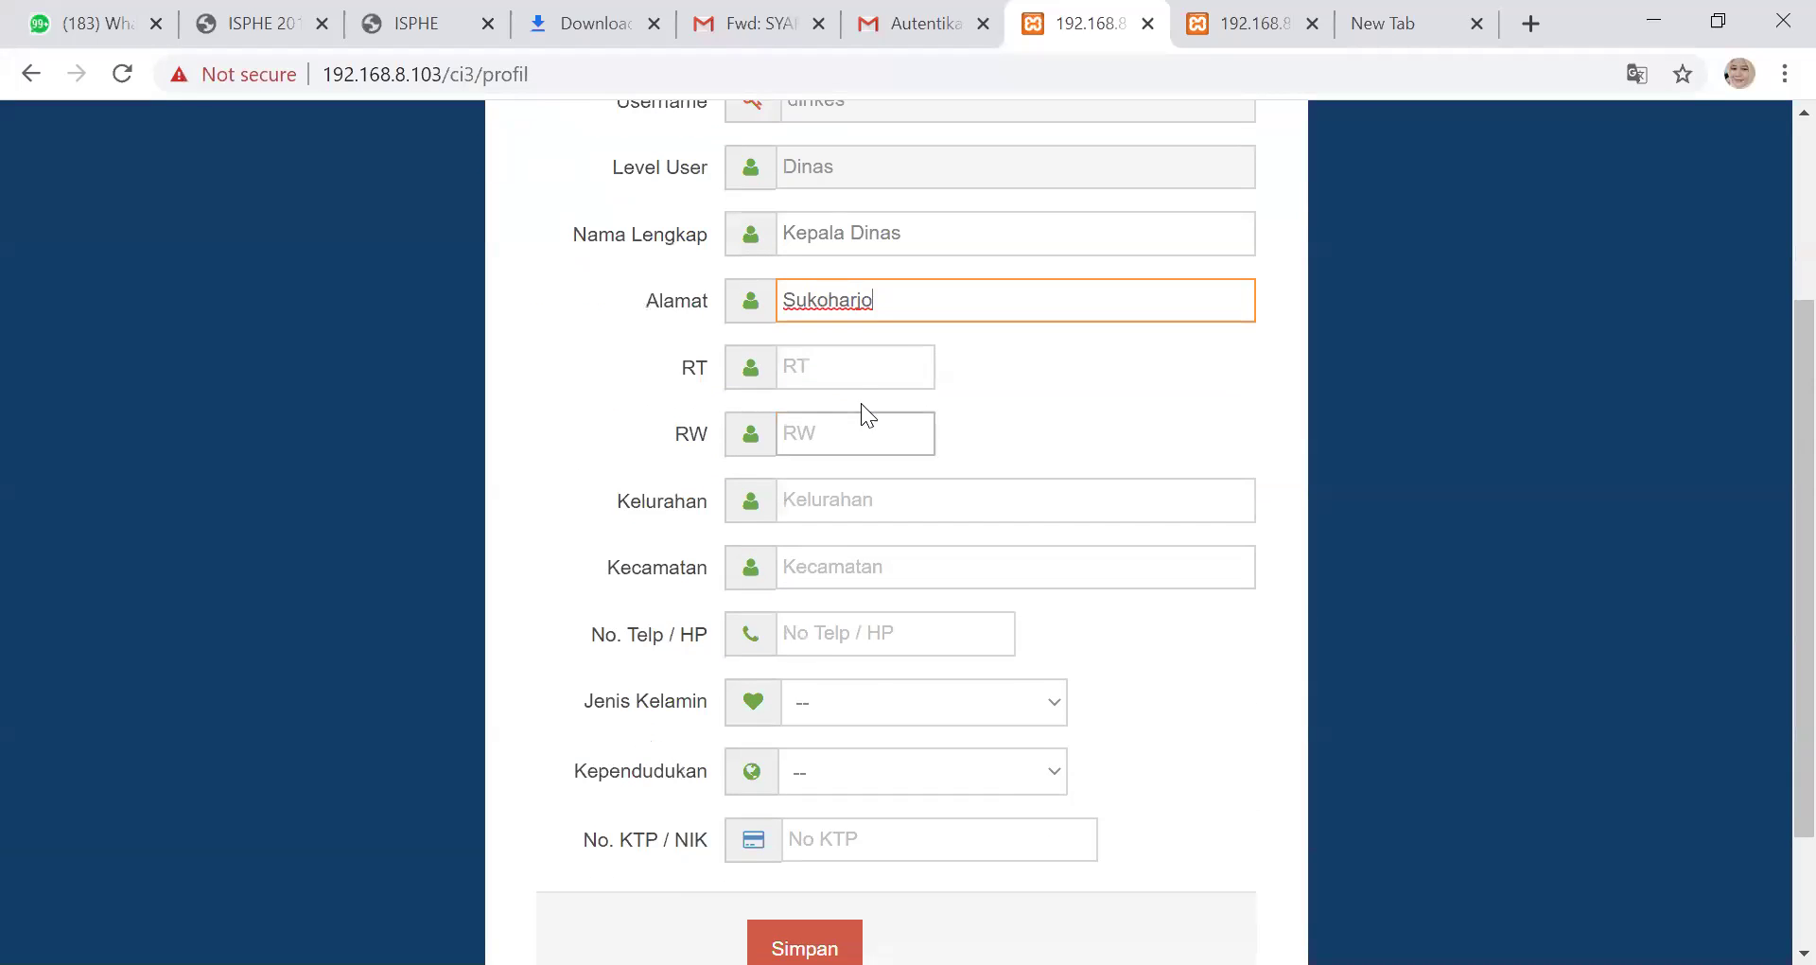
# Fill RT 02 and RW 12, and set Kelurahan and Kecamatan to Sukoharjo
pyautogui.click(856, 368)
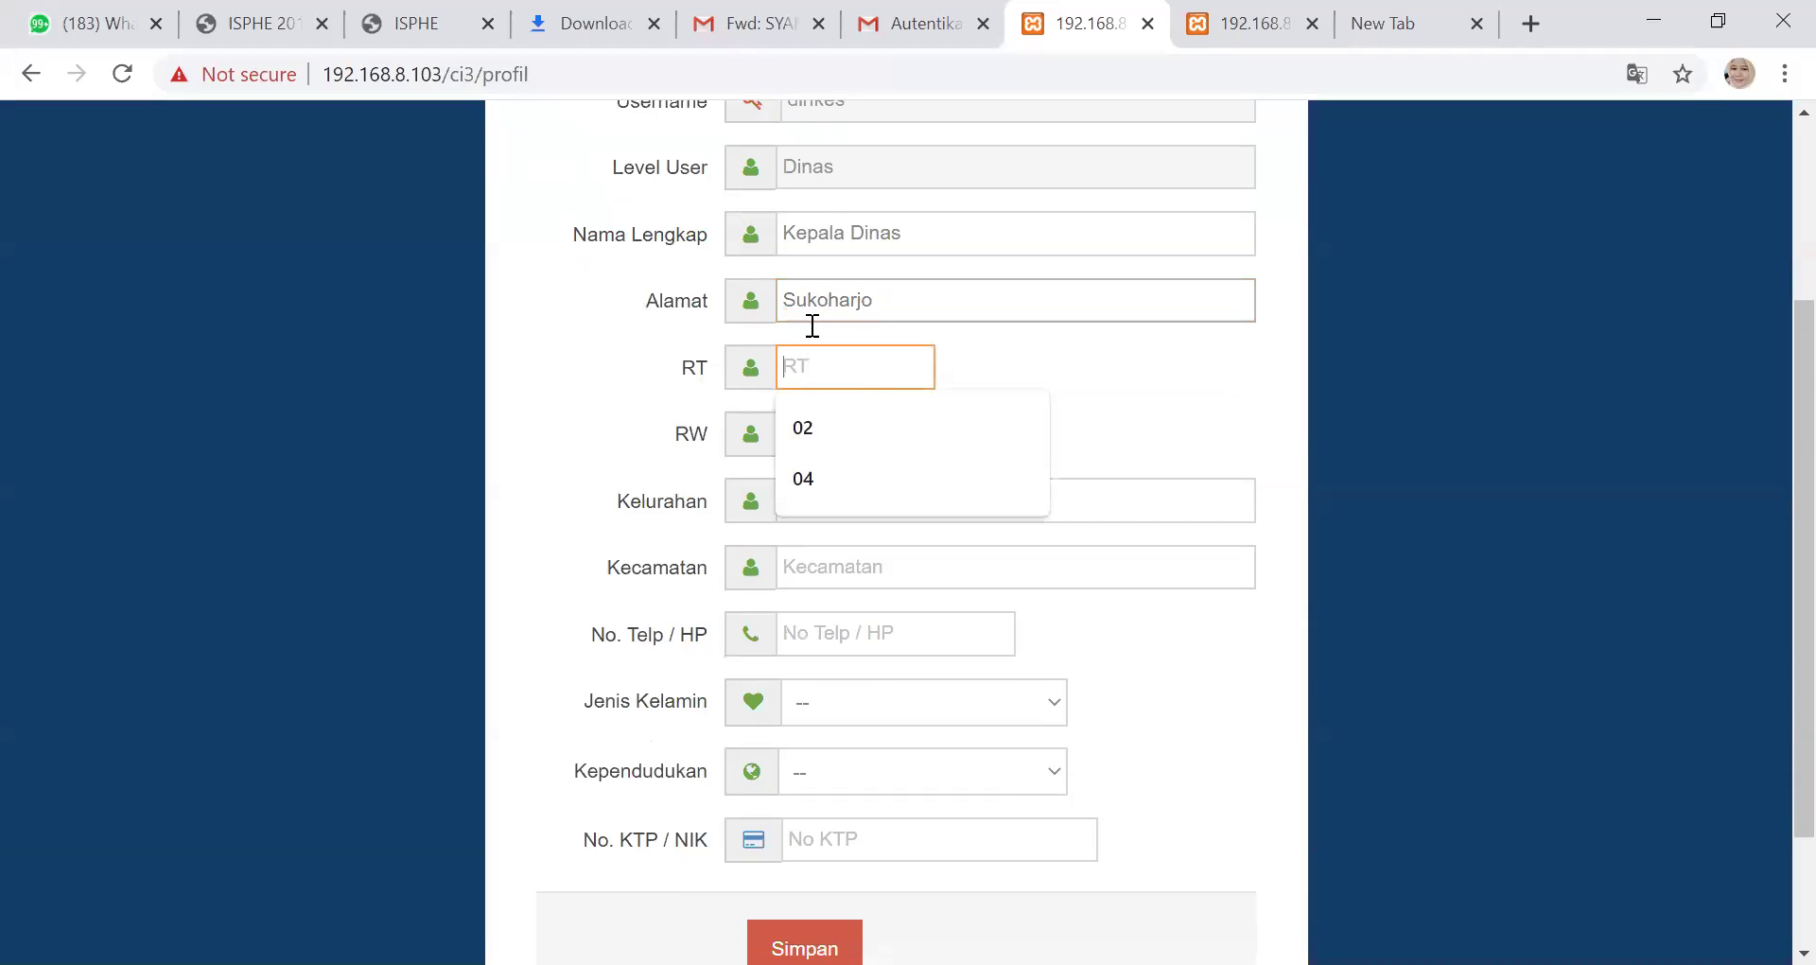
pyautogui.click(808, 441)
pyautogui.click(811, 438)
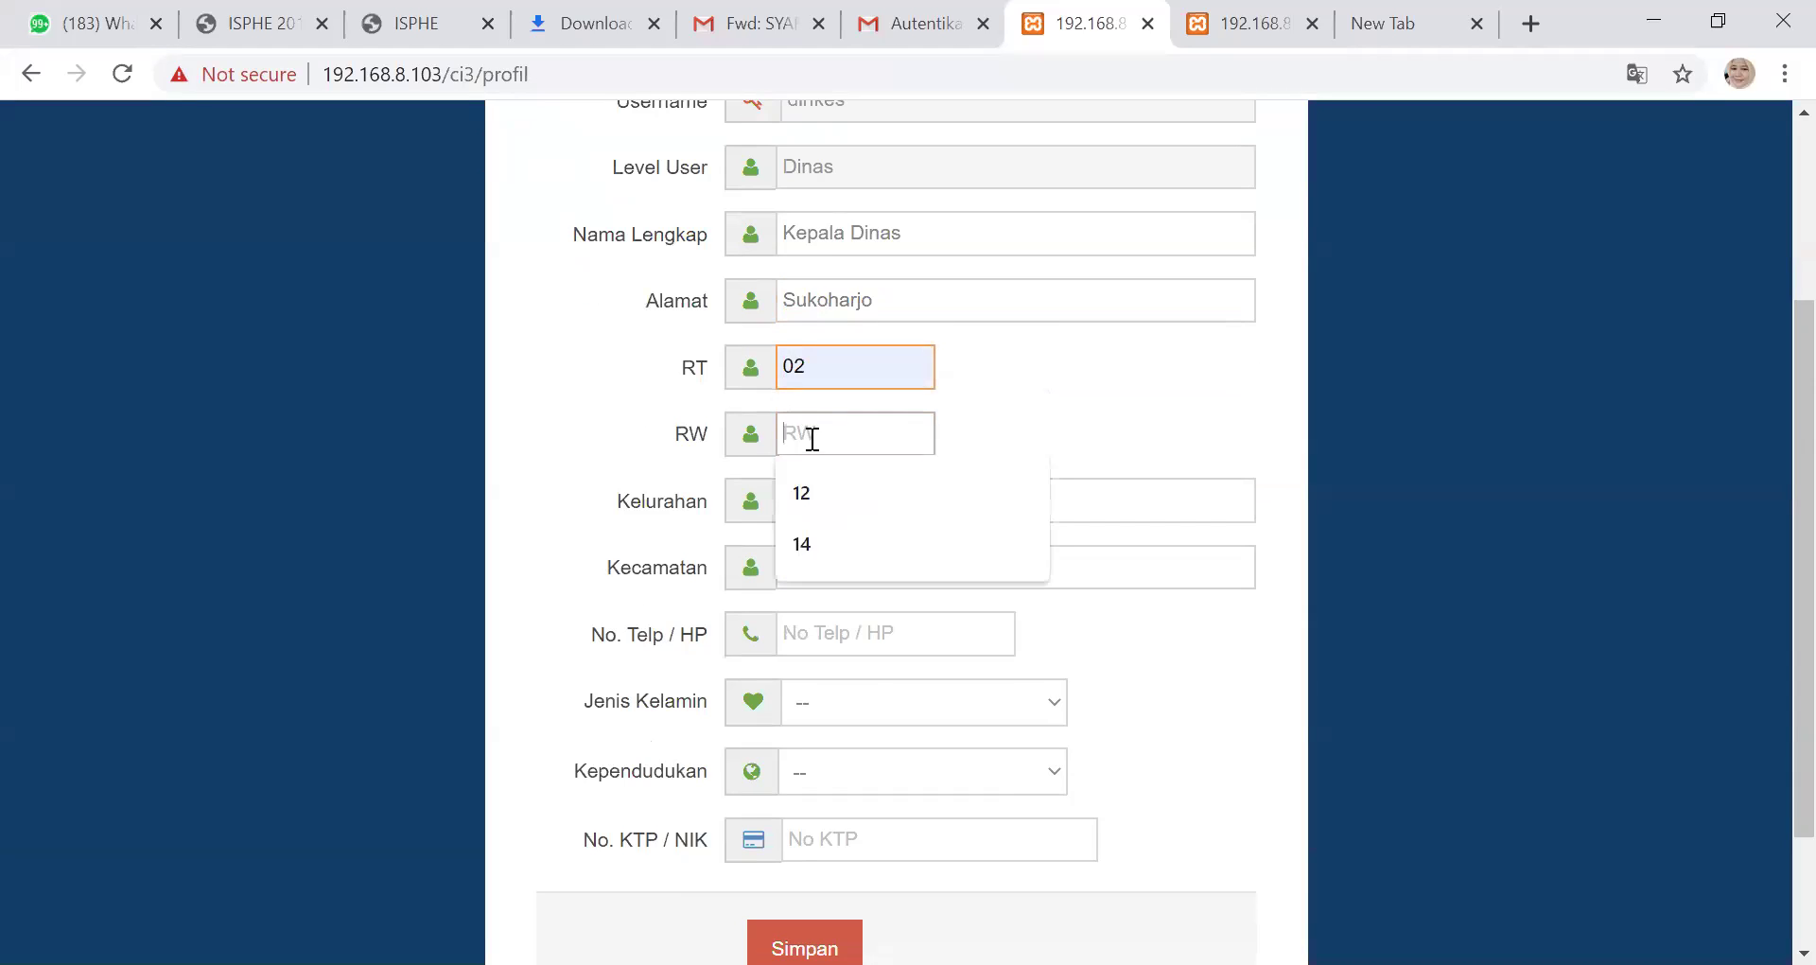
pyautogui.click(815, 509)
pyautogui.click(820, 494)
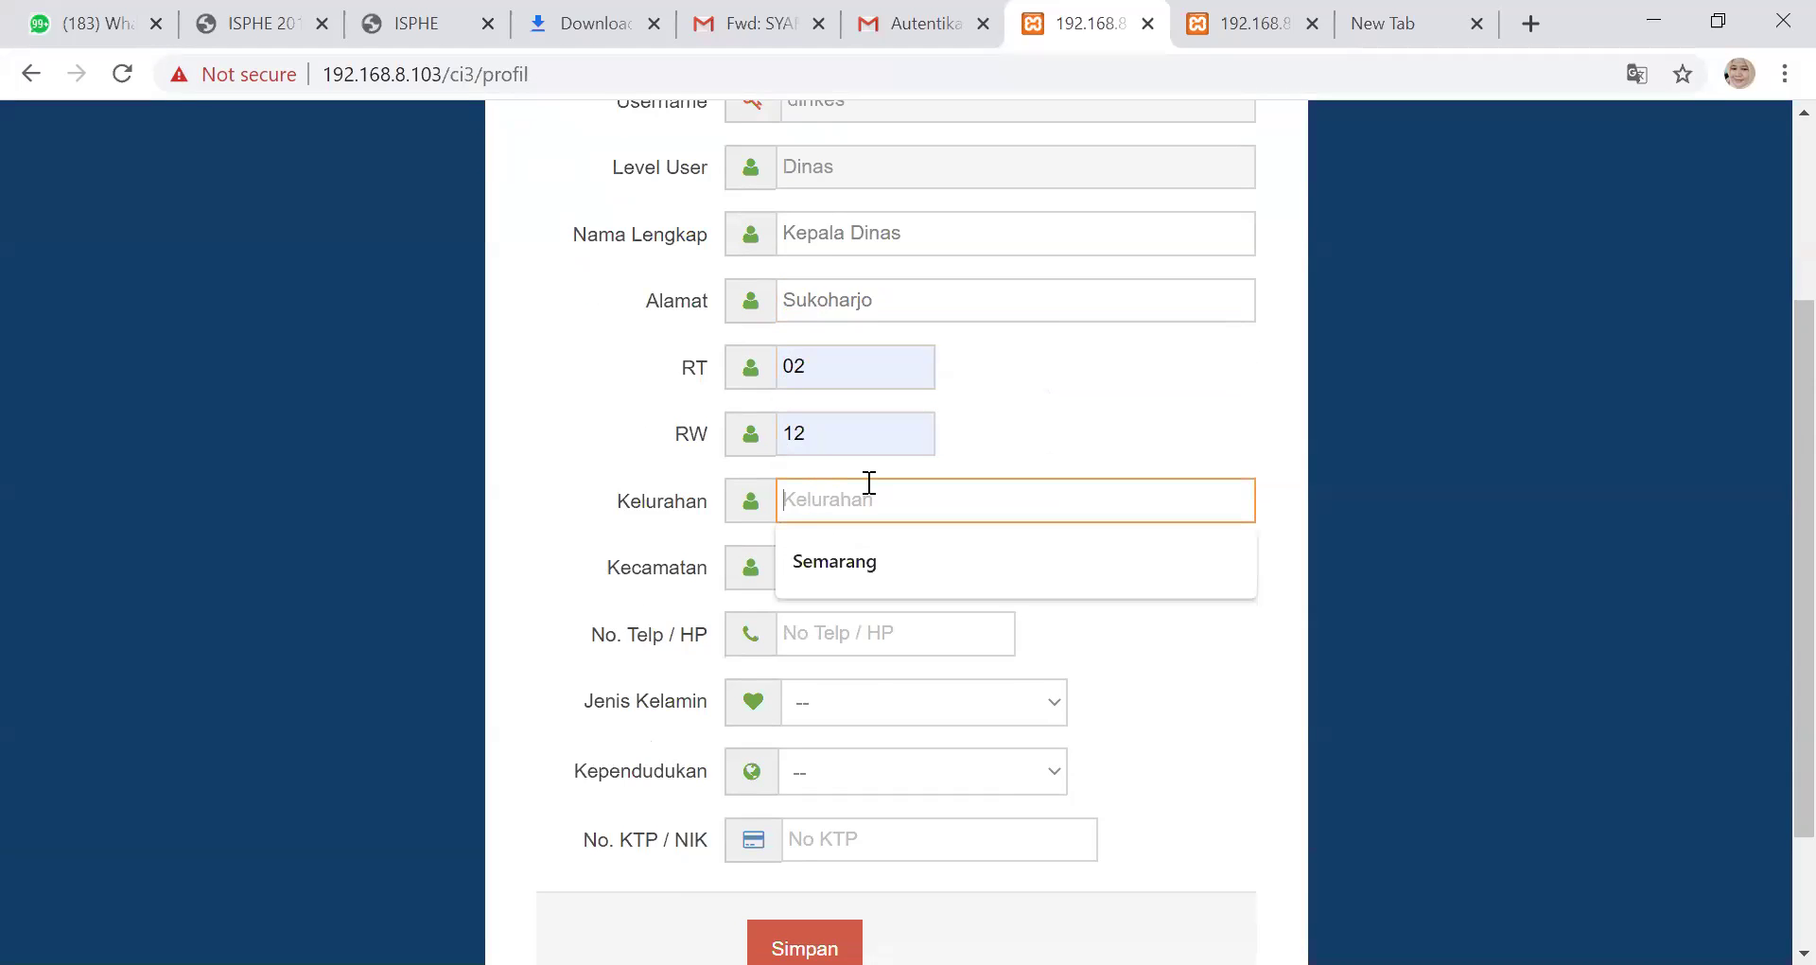
pyautogui.write('SUkoharjo')
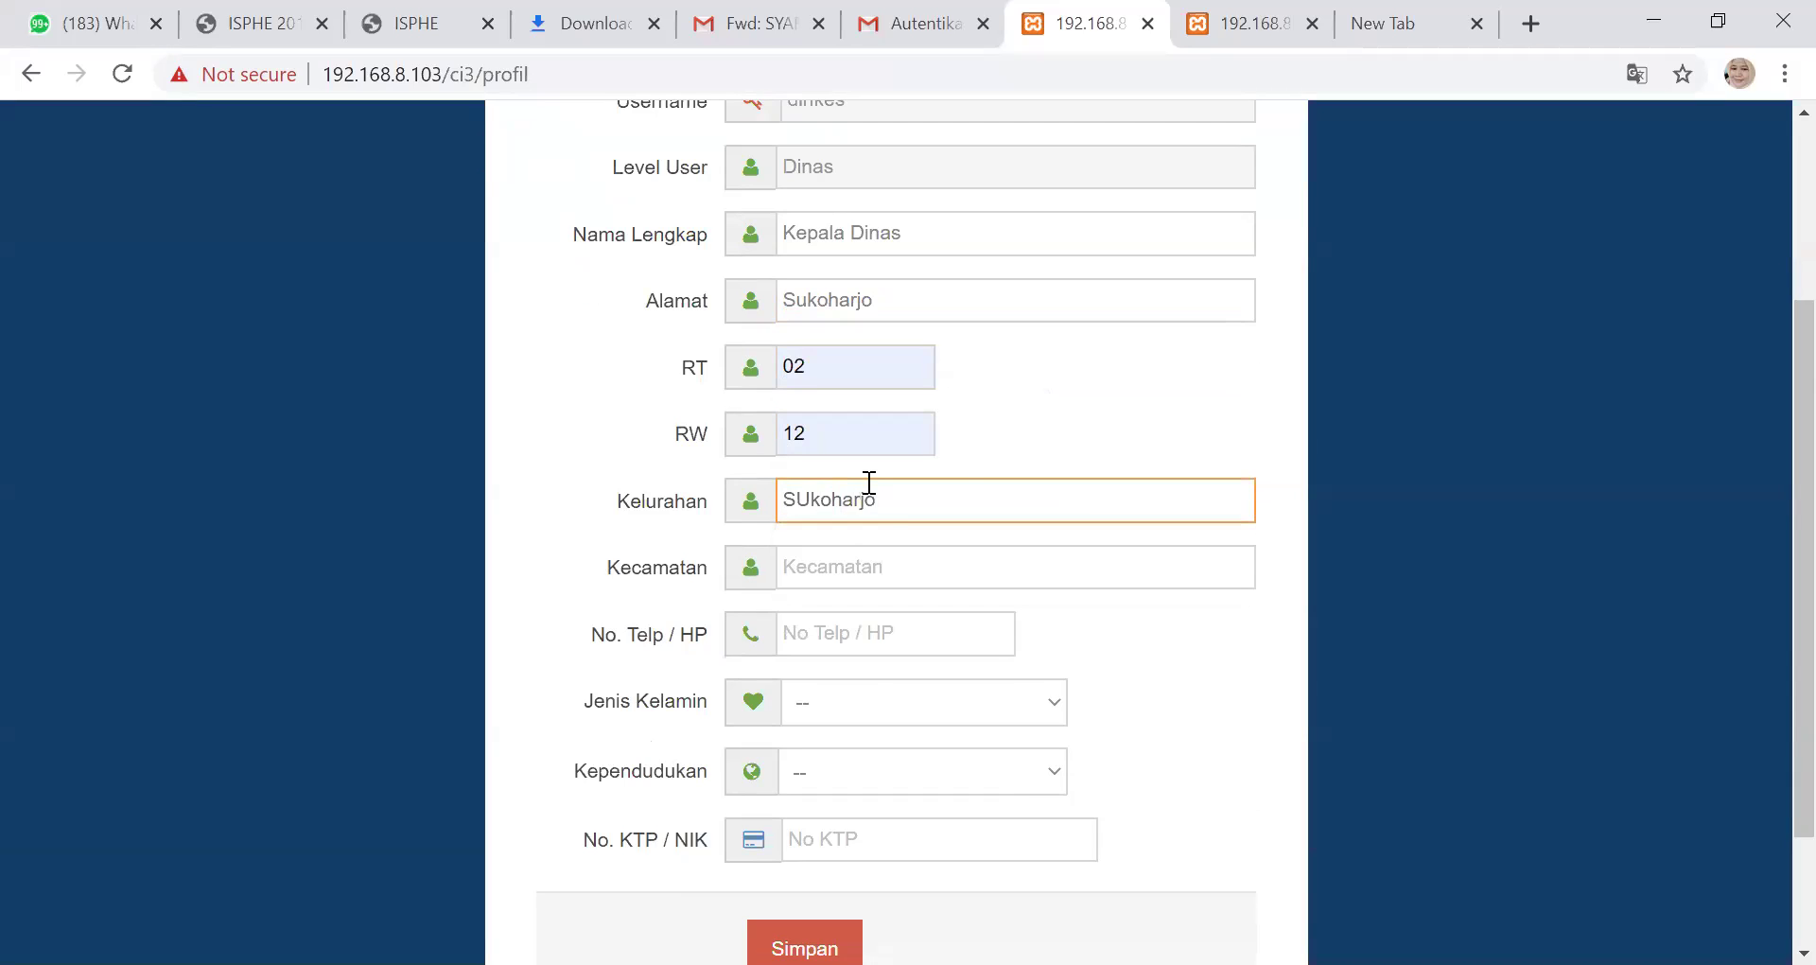
pyautogui.click(1004, 553)
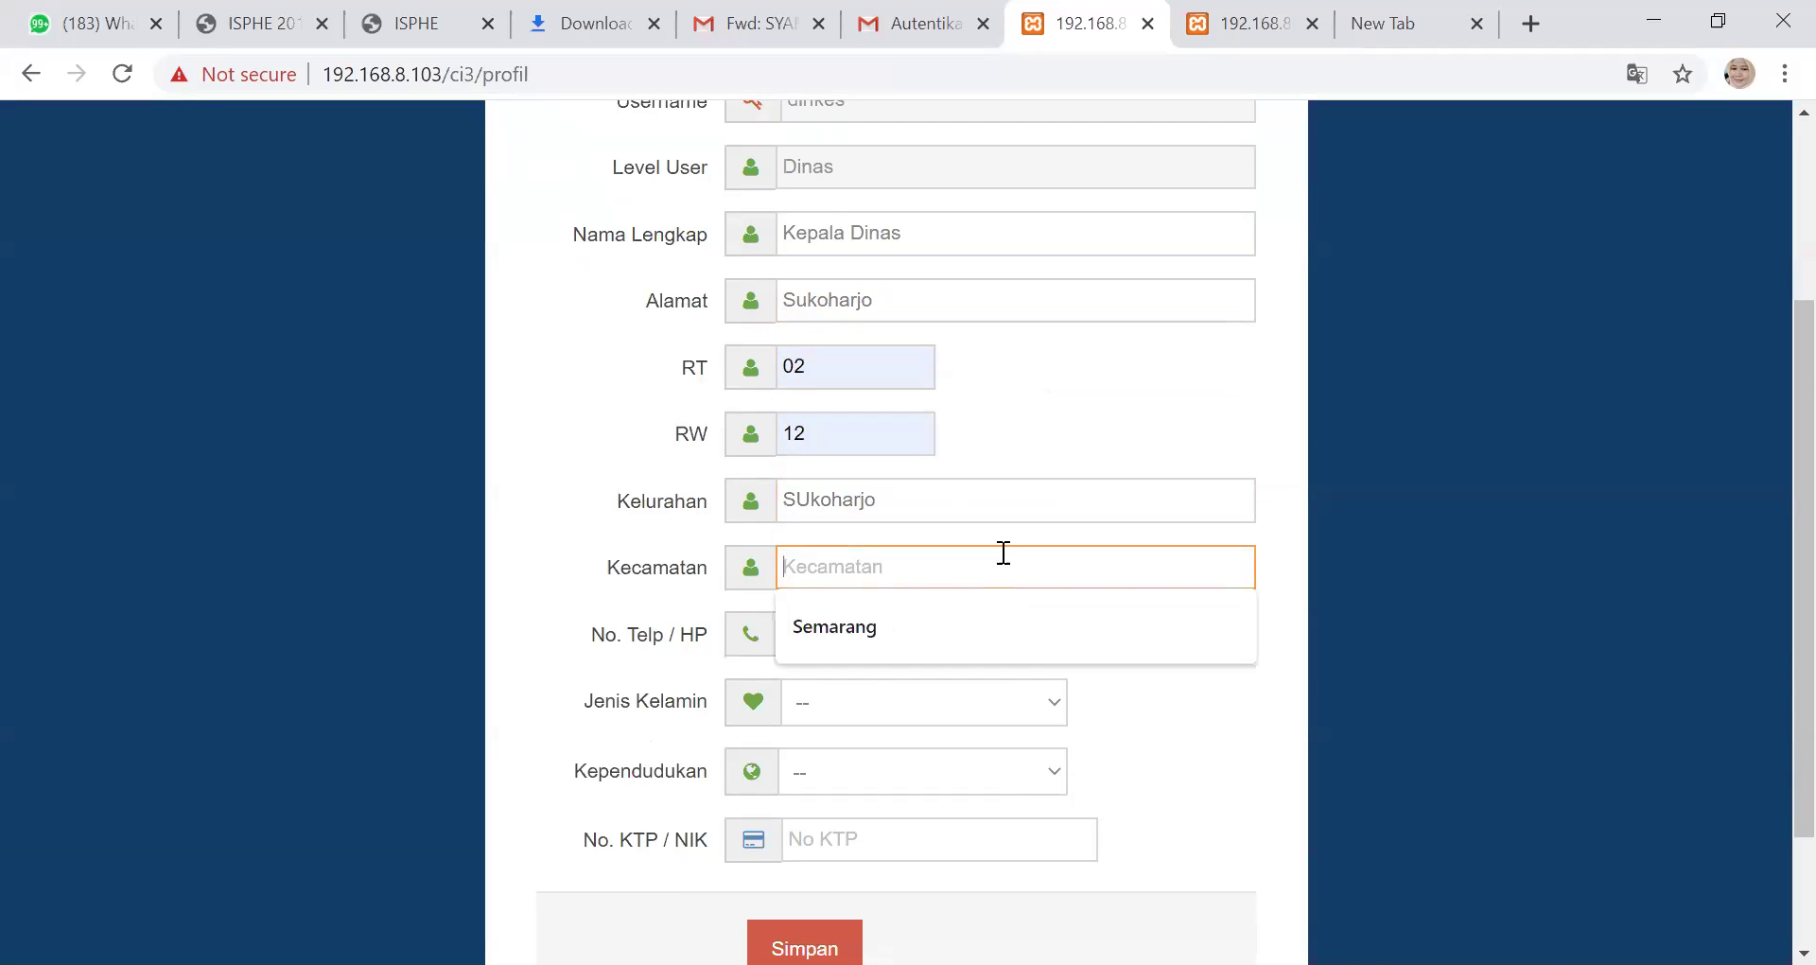
pyautogui.write('Sukoh')
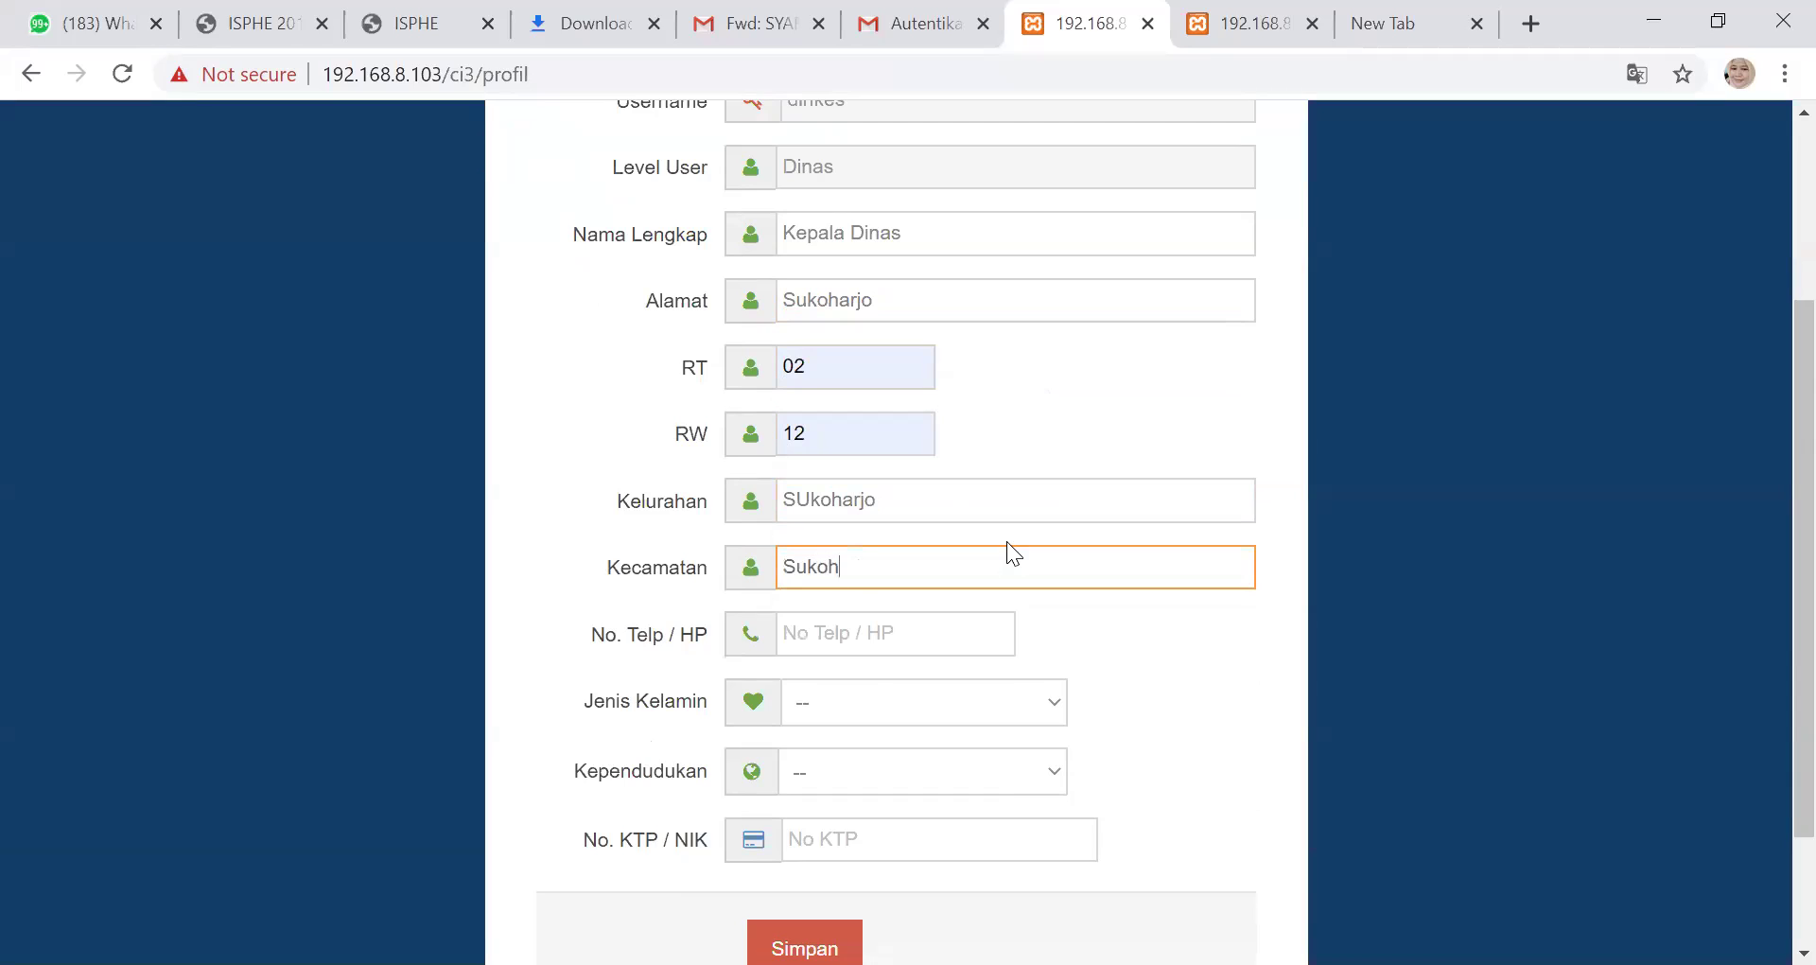
pyautogui.write('arjo')
pyautogui.click(814, 496)
pyautogui.press('BackSpace')
pyautogui.write('u')
pyautogui.scroll(-3, 838, 473)
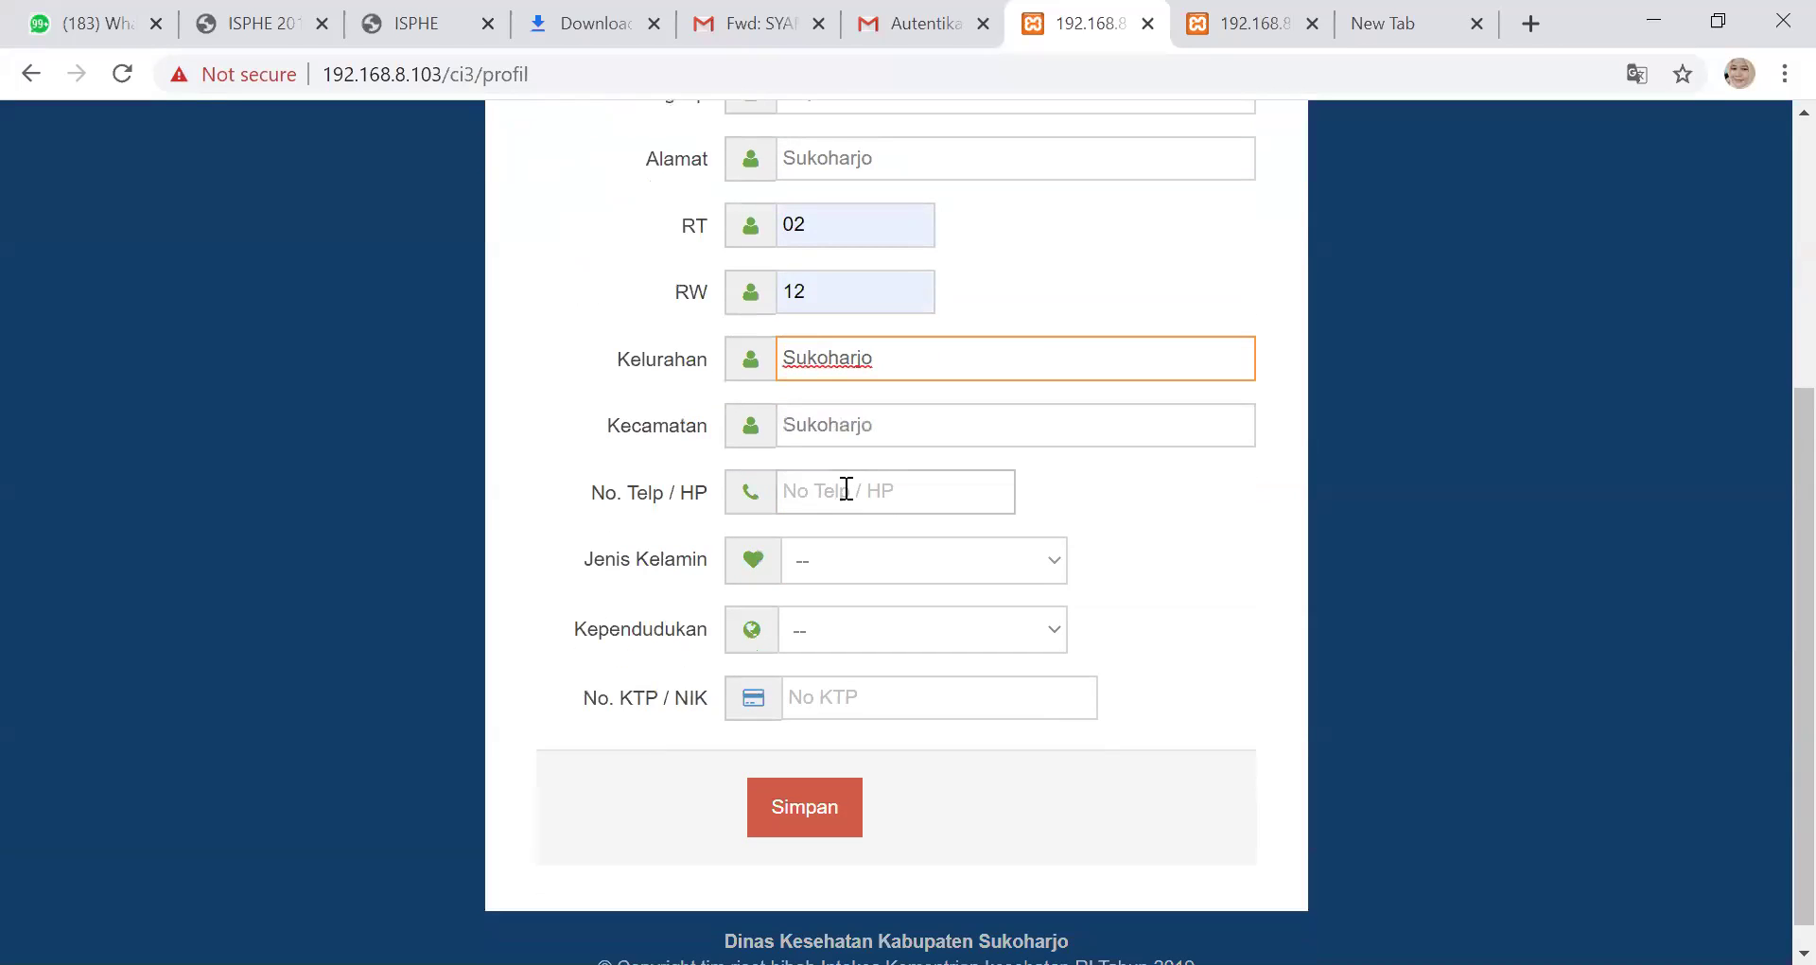
# Fill the phone number from the saved suggestion and set gender to Perempuan
pyautogui.click(841, 491)
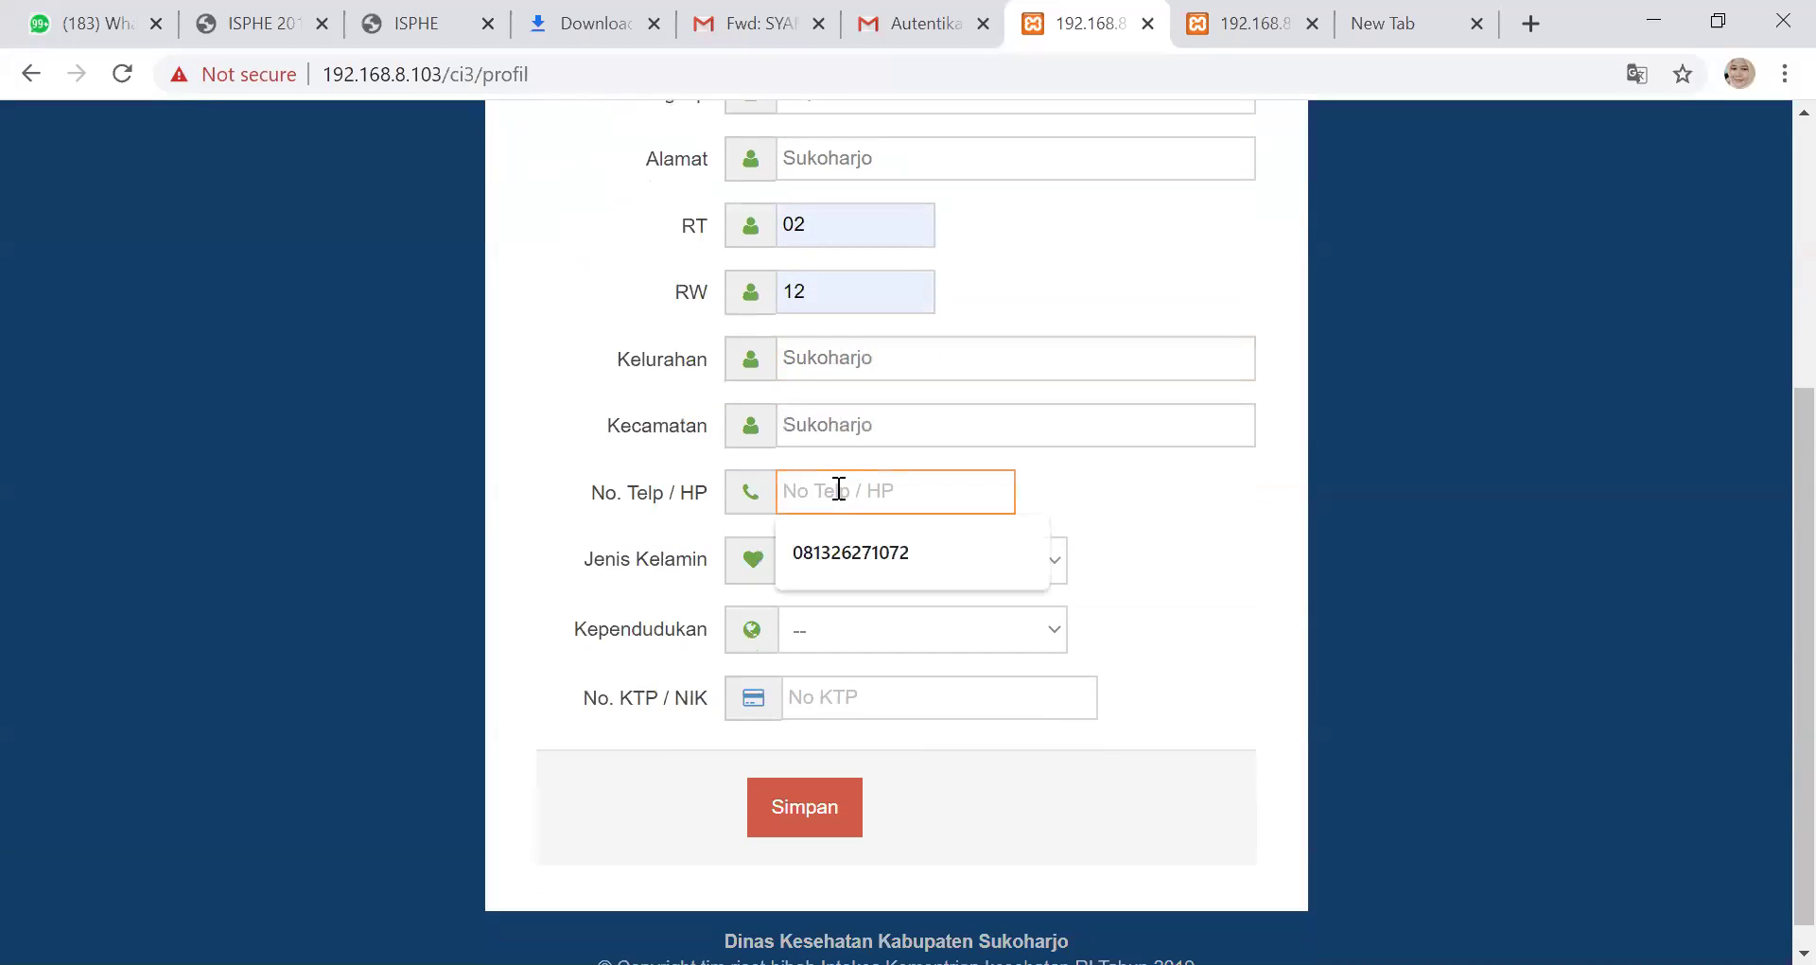
pyautogui.click(909, 562)
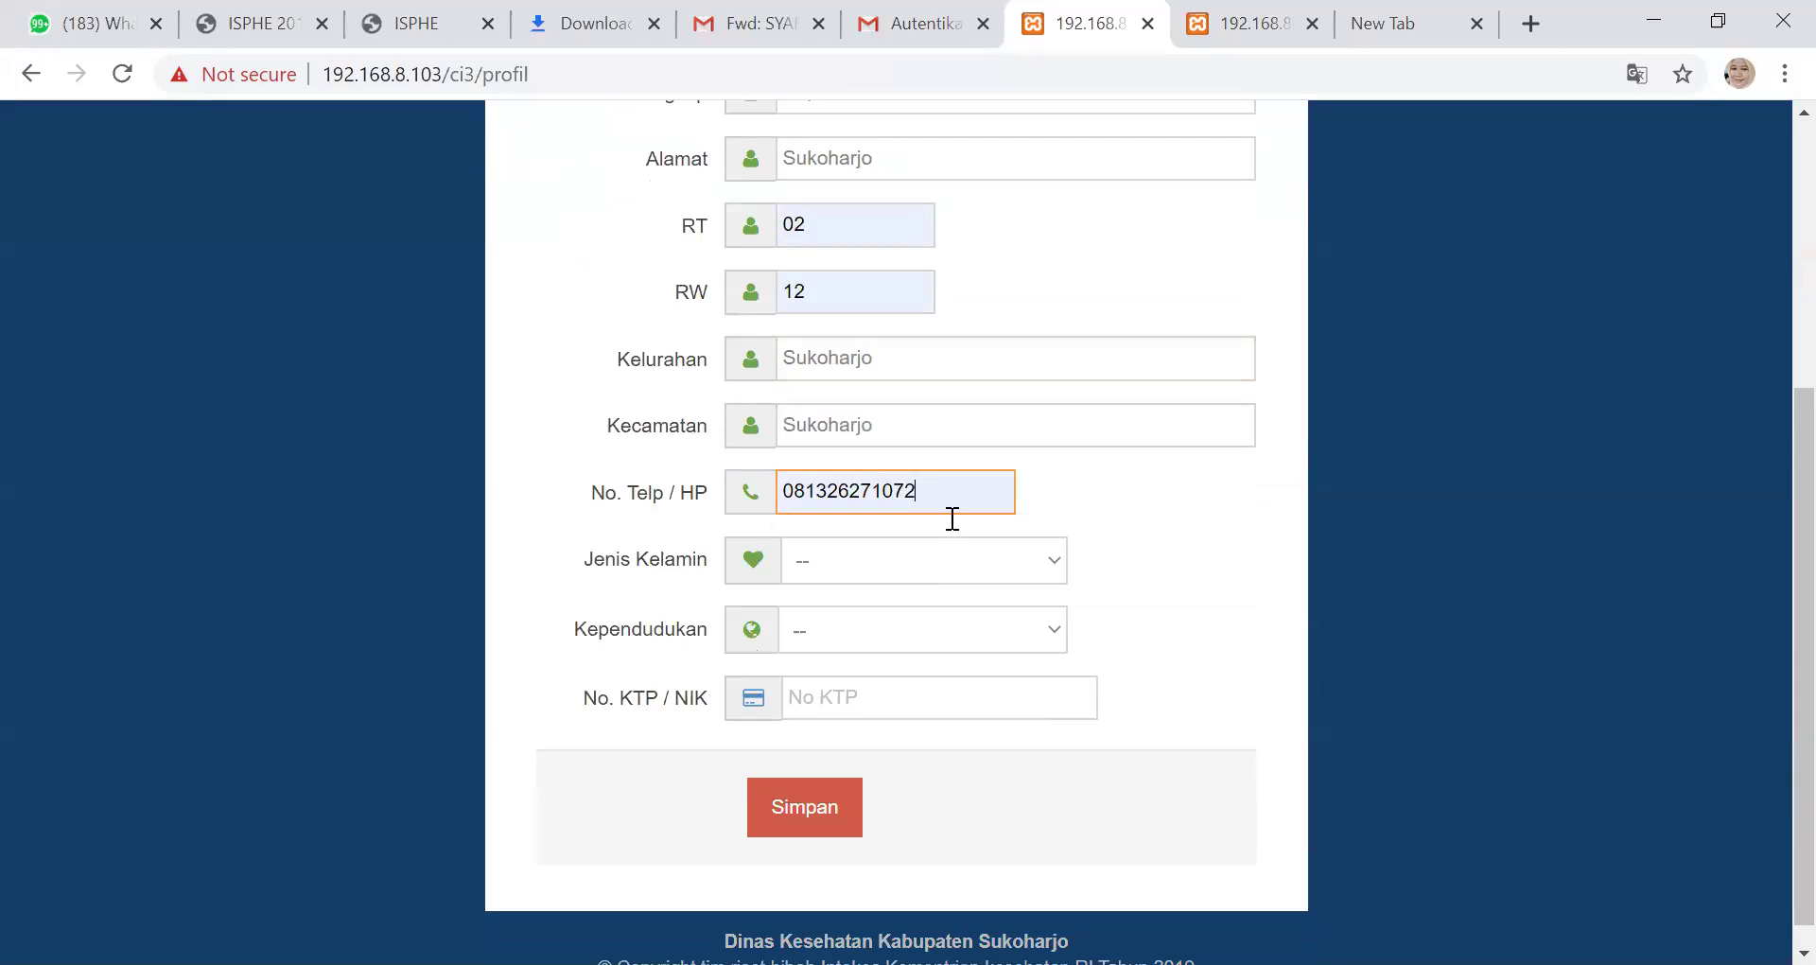
pyautogui.scroll(1, 1052, 487)
pyautogui.scroll(4, 1052, 483)
pyautogui.scroll(-5, 1033, 485)
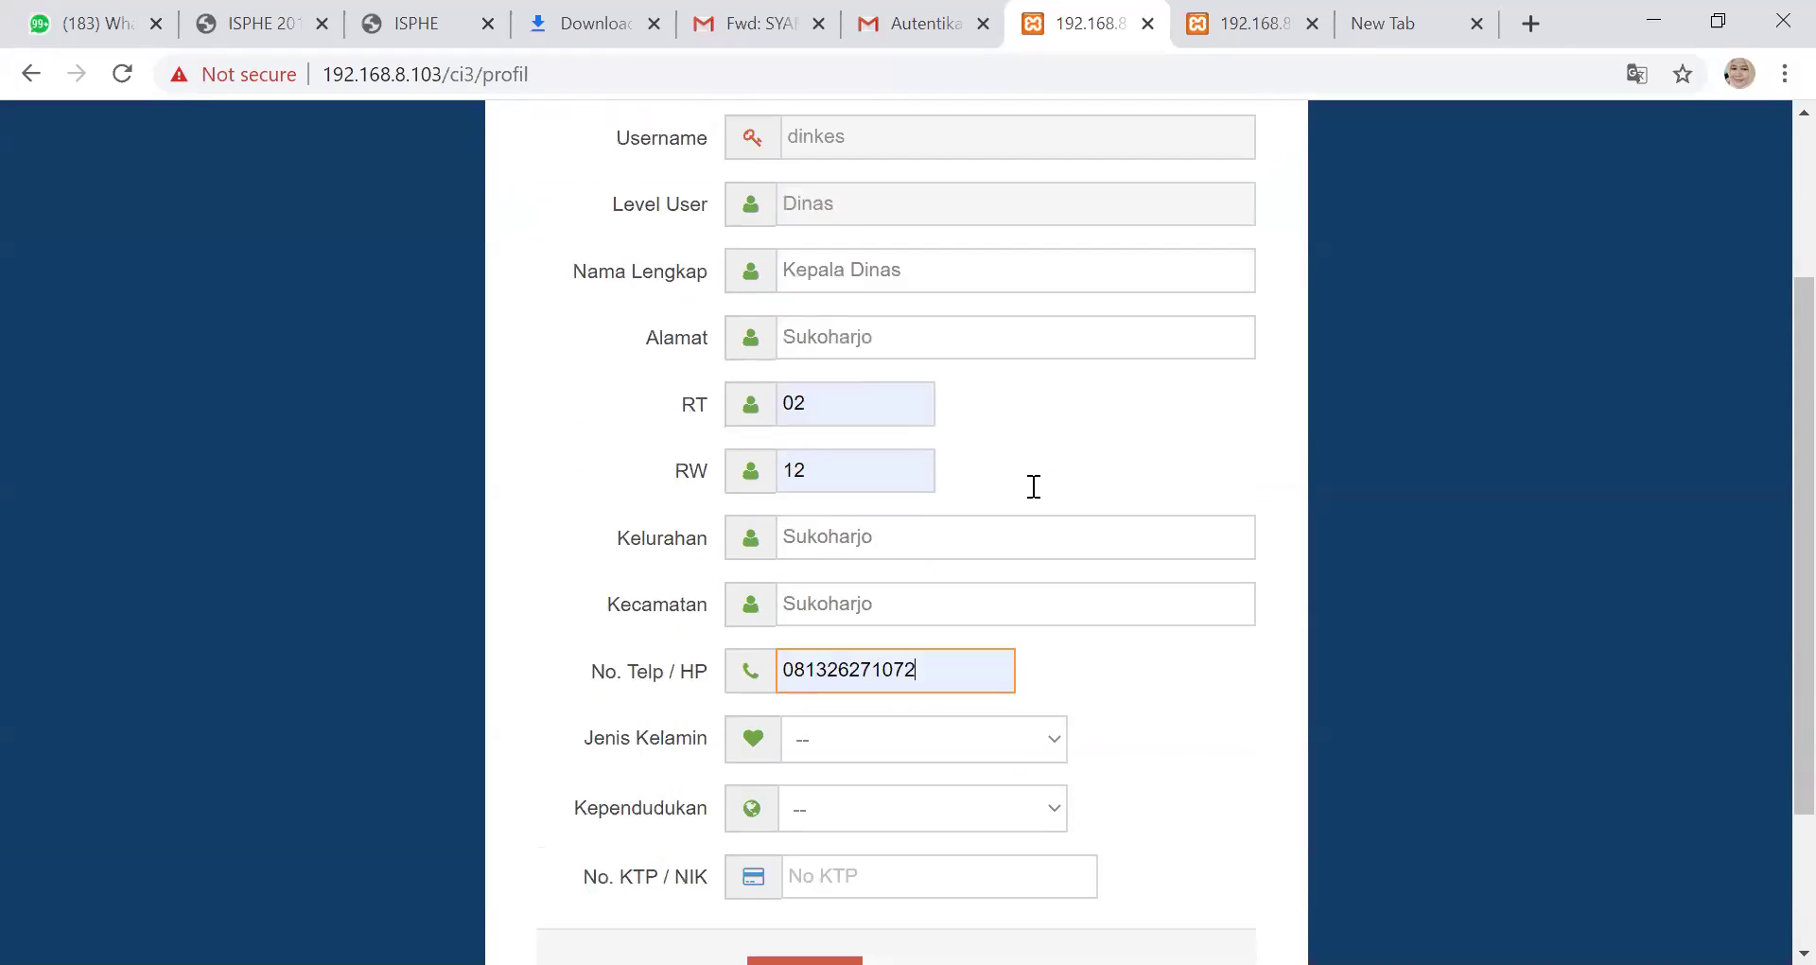
pyautogui.scroll(-1, 1039, 473)
pyautogui.click(1043, 532)
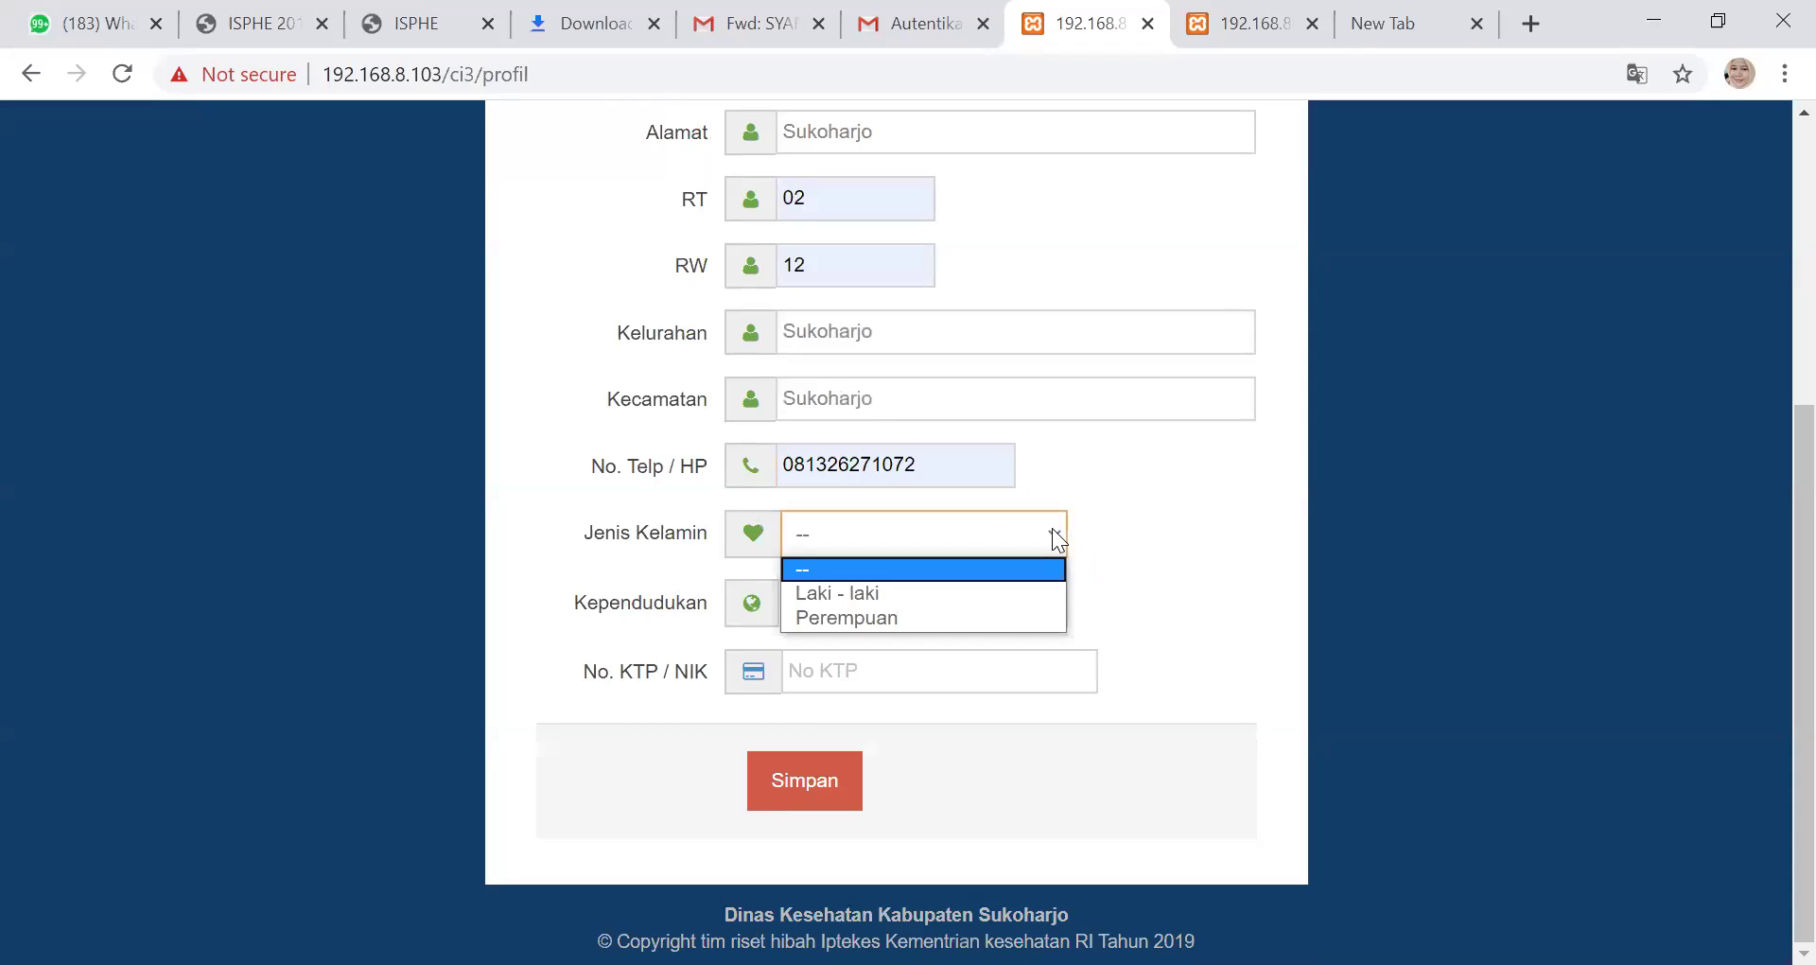
pyautogui.click(1014, 615)
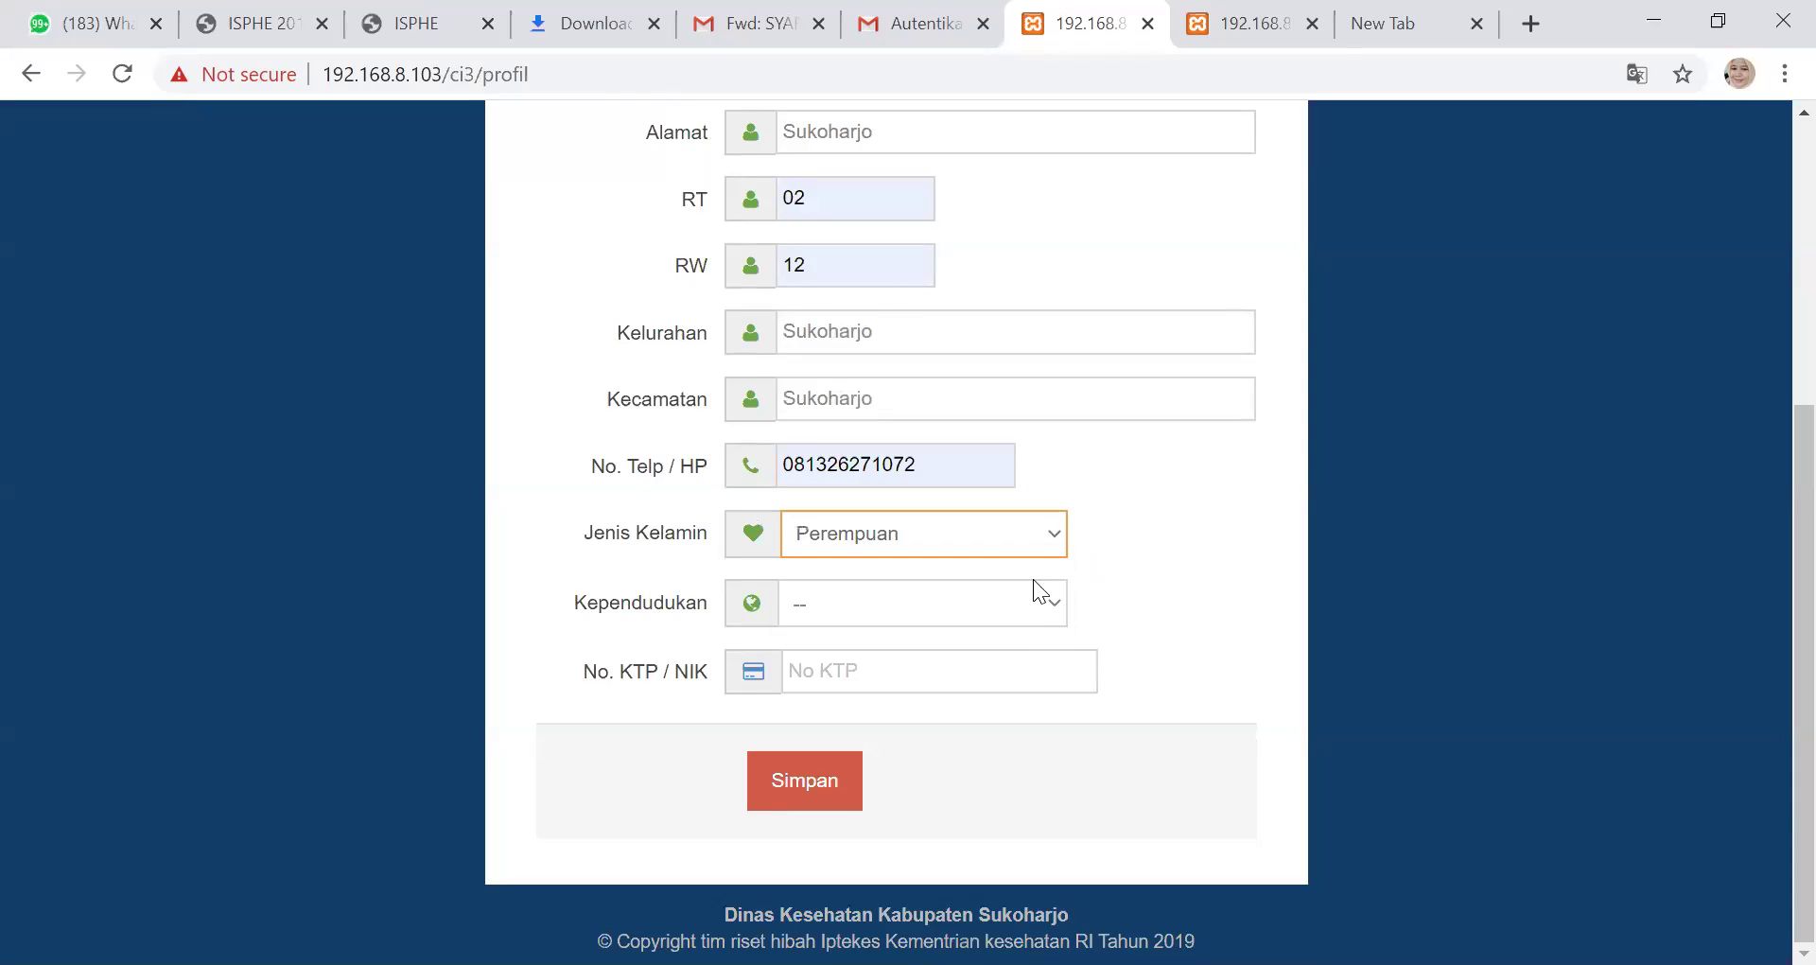
pyautogui.scroll(5, 1128, 478)
pyautogui.scroll(-4, 1126, 483)
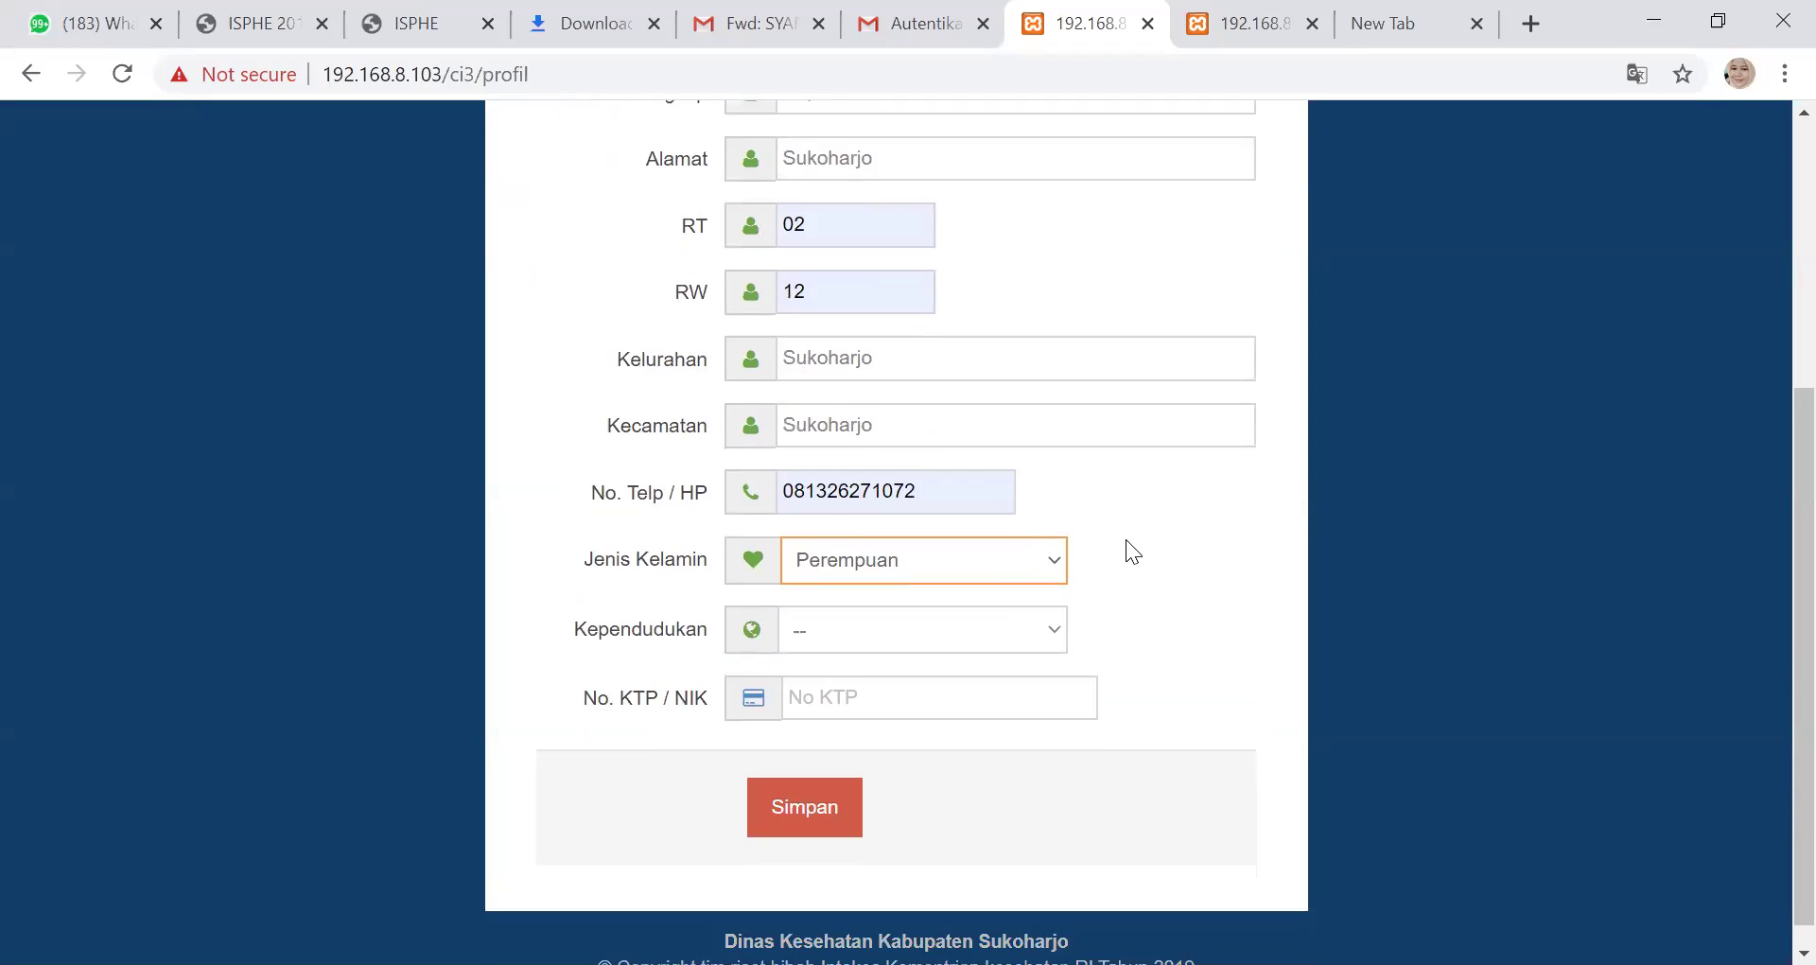
# Choose Ktp Sukoharjo as Kependudukan and start typing the KTP/NIK number
pyautogui.scroll(-1, 1102, 605)
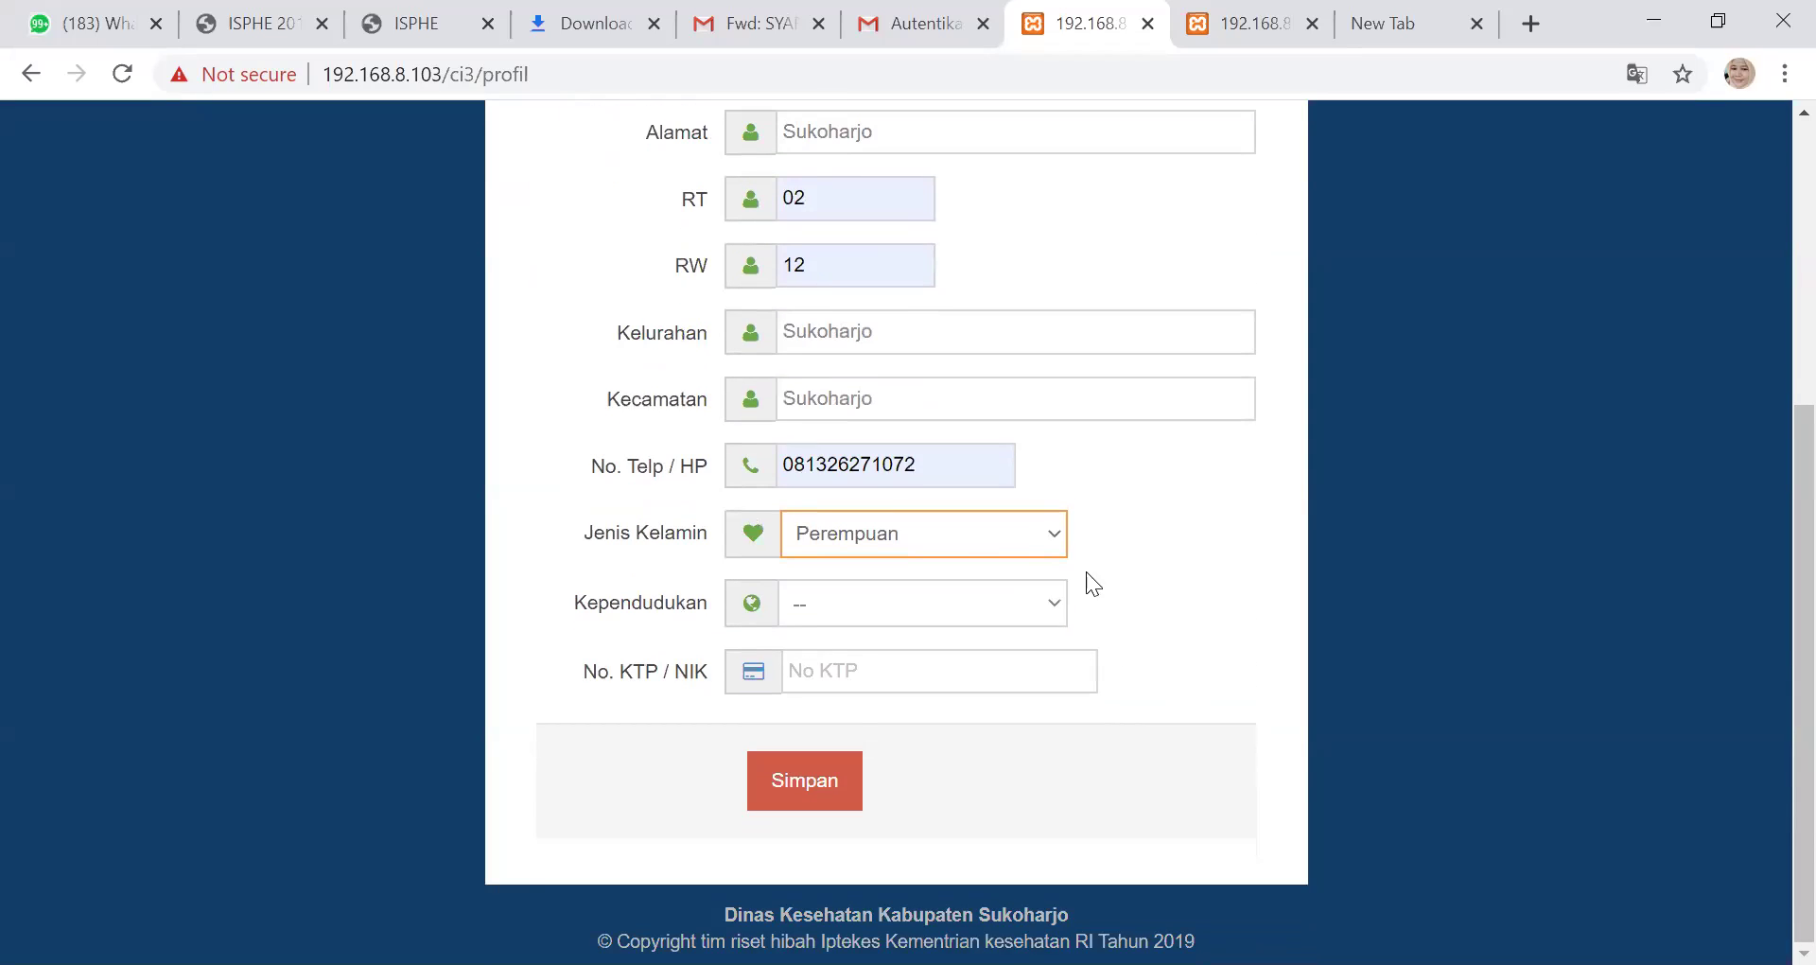
pyautogui.click(1065, 603)
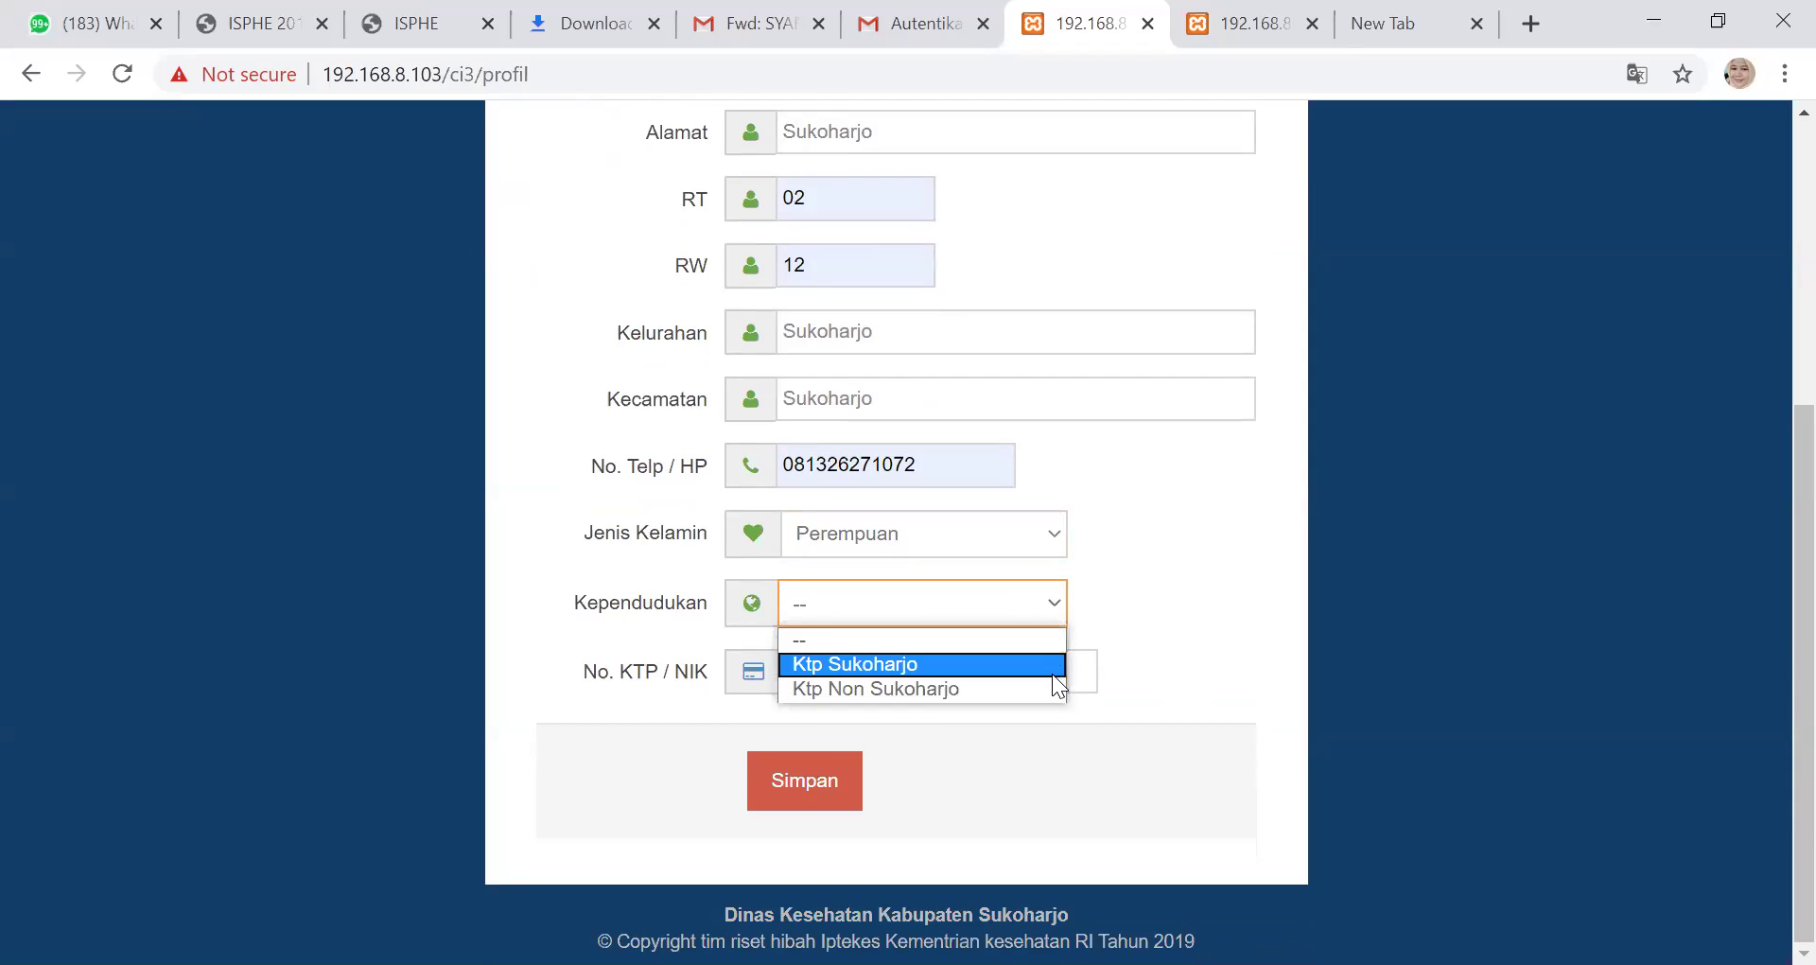
pyautogui.click(1046, 659)
pyautogui.click(1041, 670)
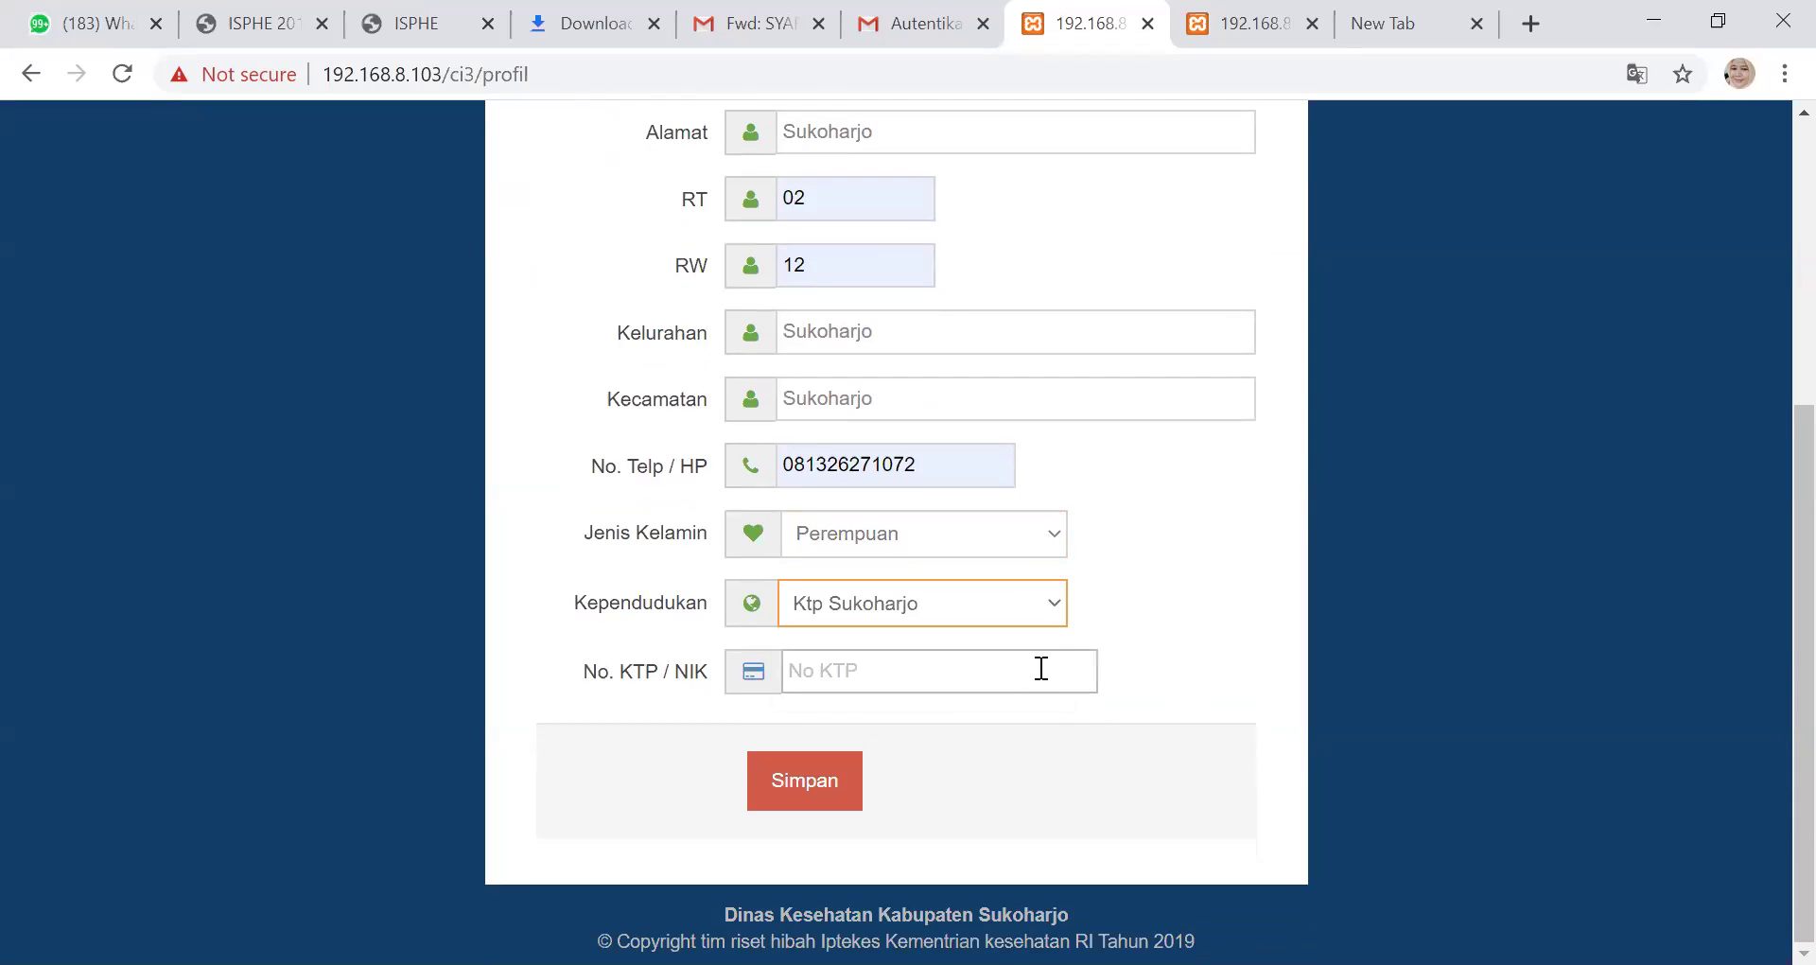
pyautogui.write('333')
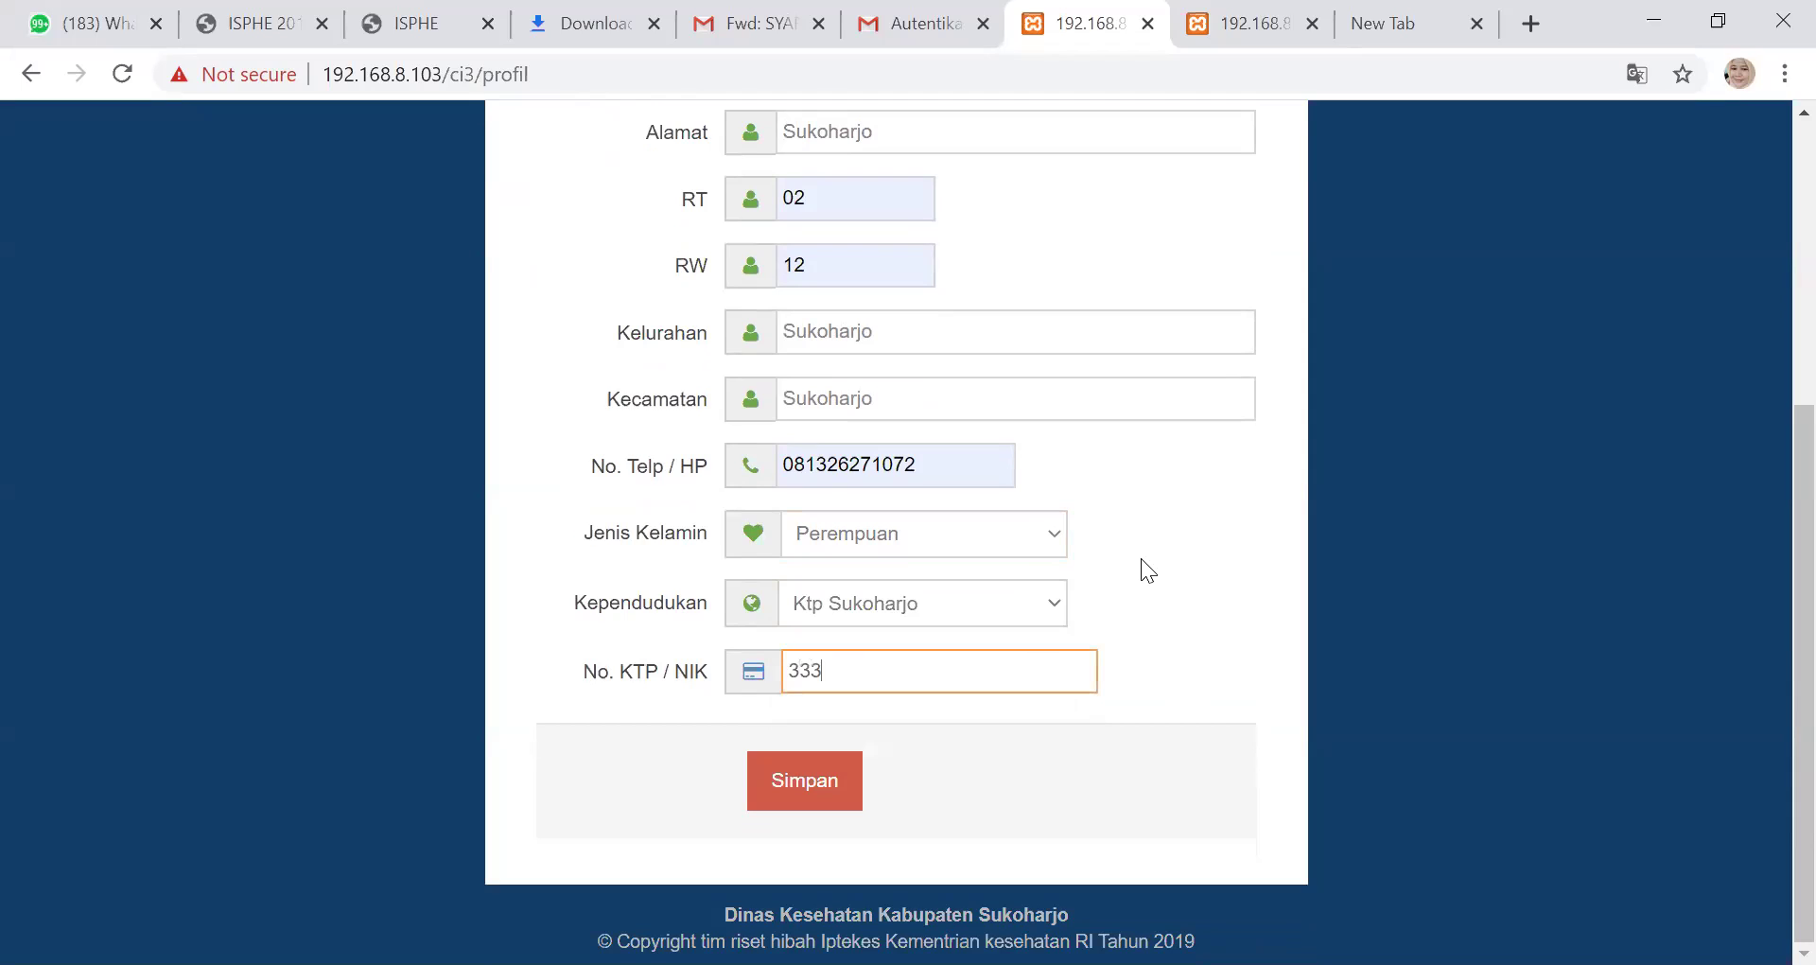
pyautogui.write('0000011119')
# Review every filled-in field of the profile form, including the KTP/NIK number, then save it
pyautogui.scroll(3, 1126, 544)
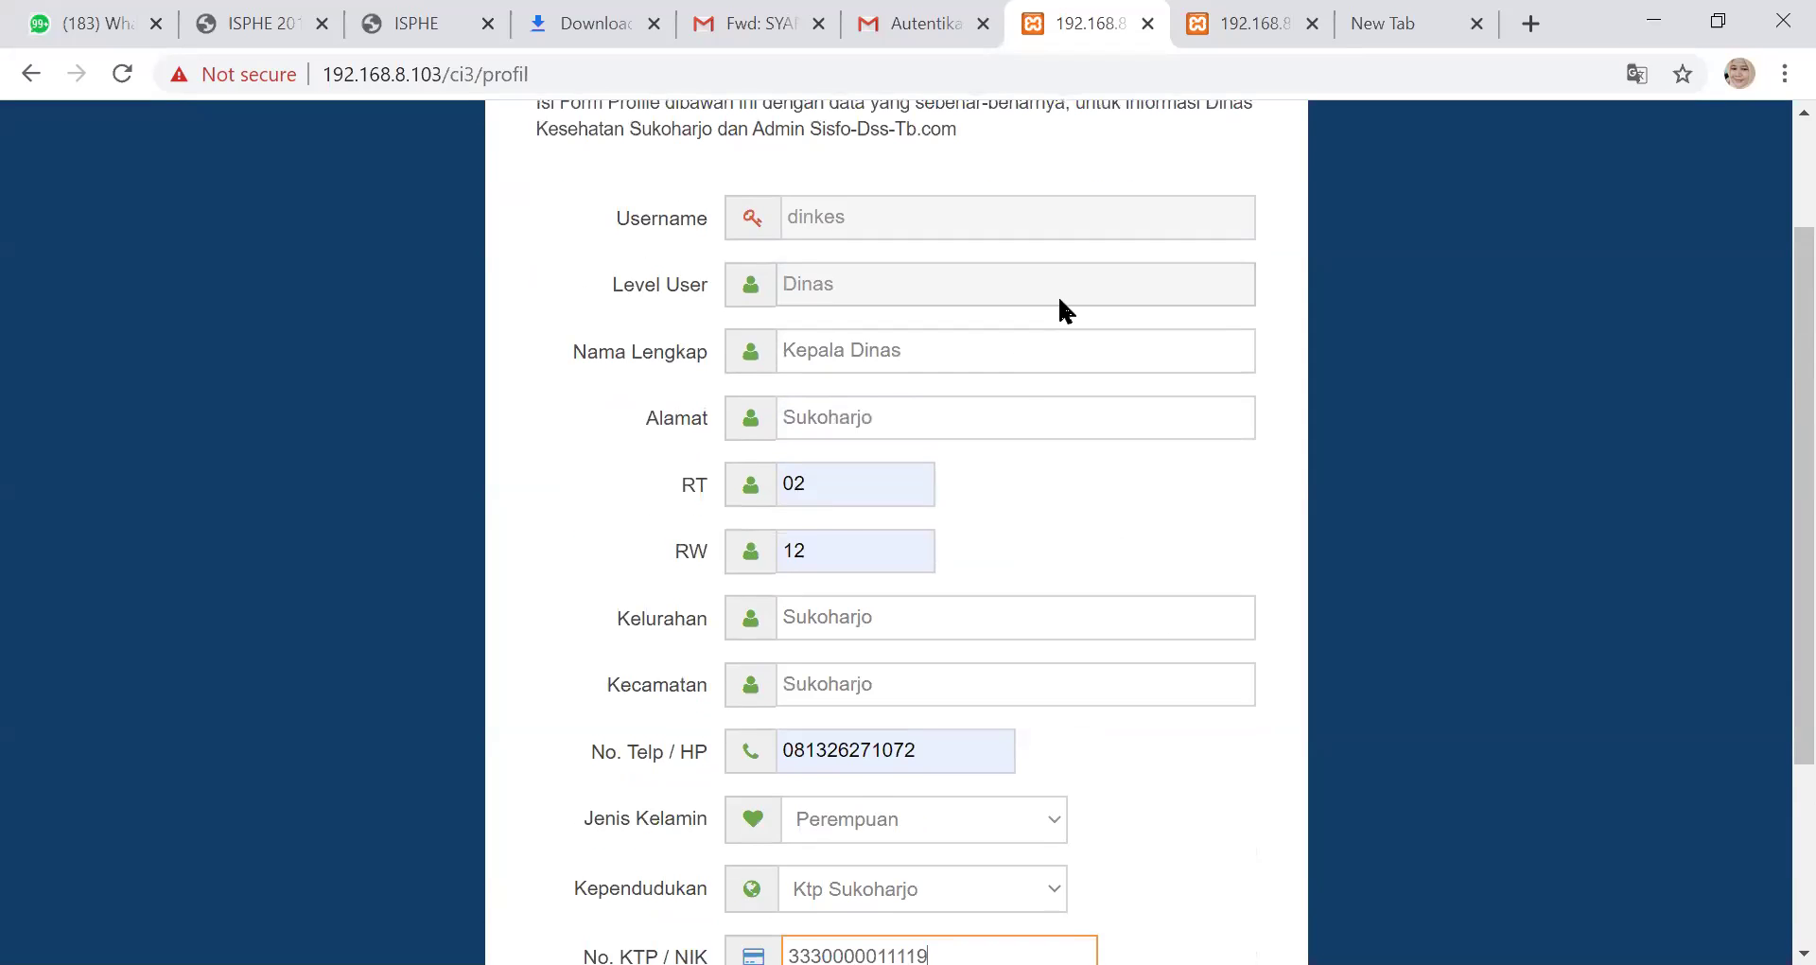
pyautogui.scroll(2, 1050, 305)
pyautogui.scroll(-5, 1027, 312)
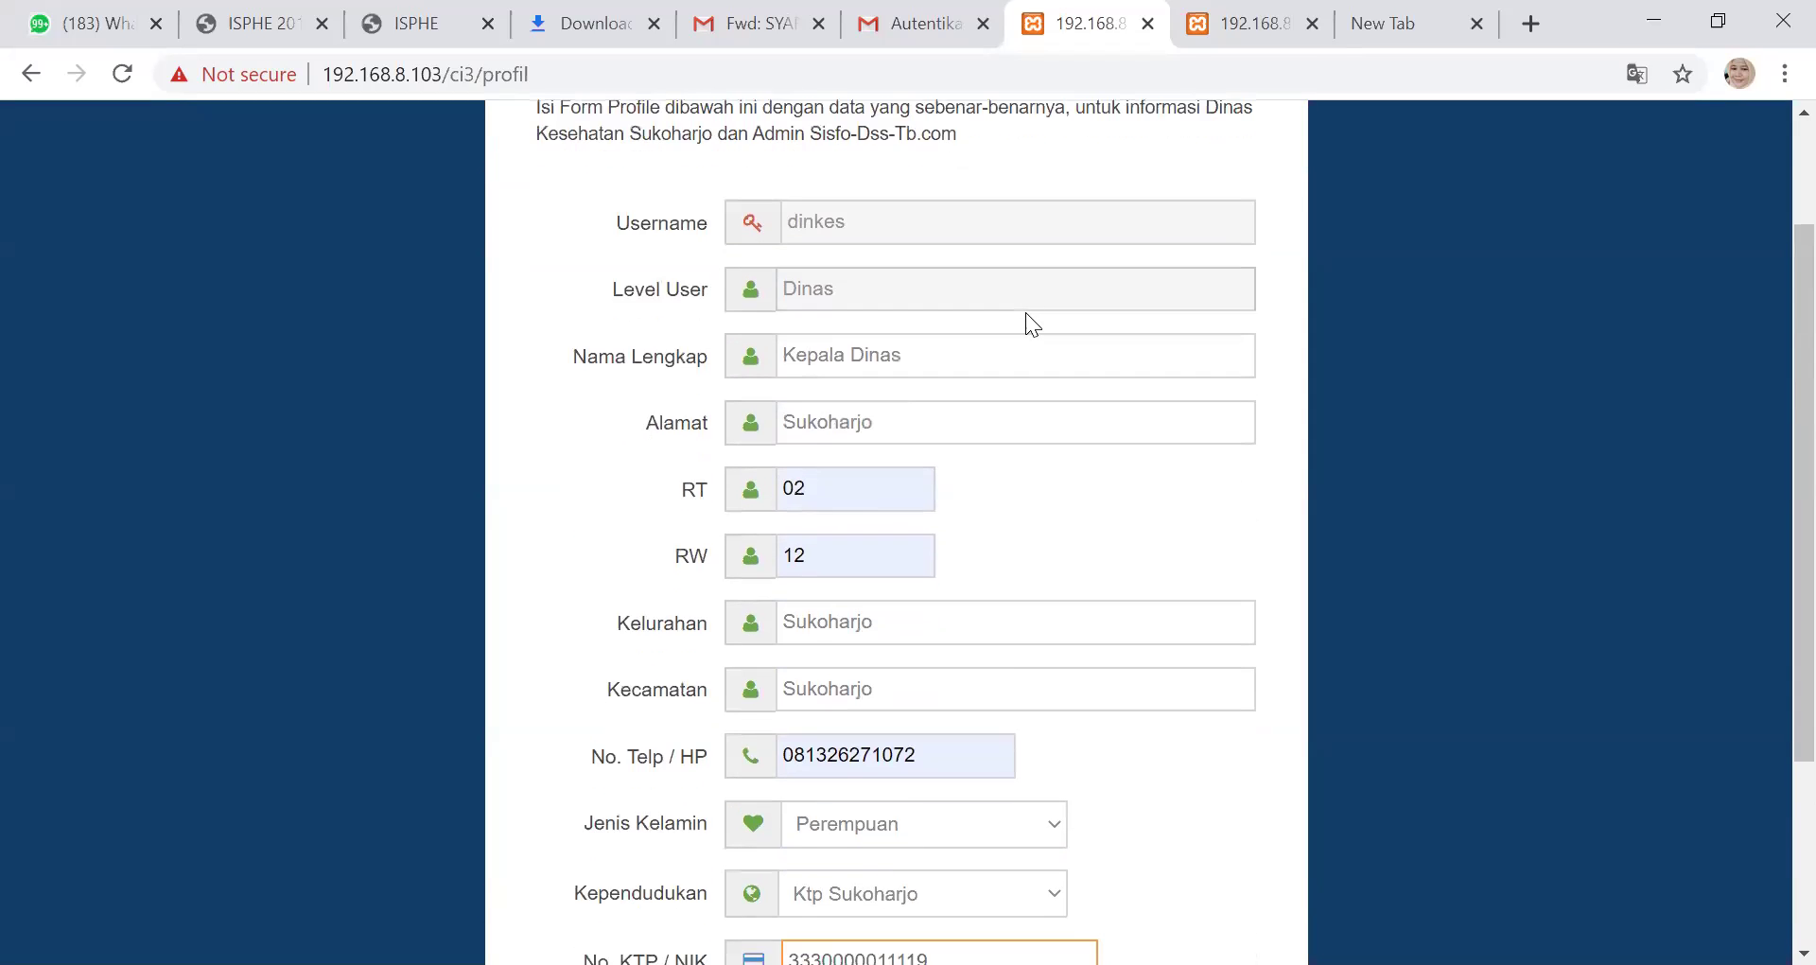
pyautogui.scroll(5, 1025, 322)
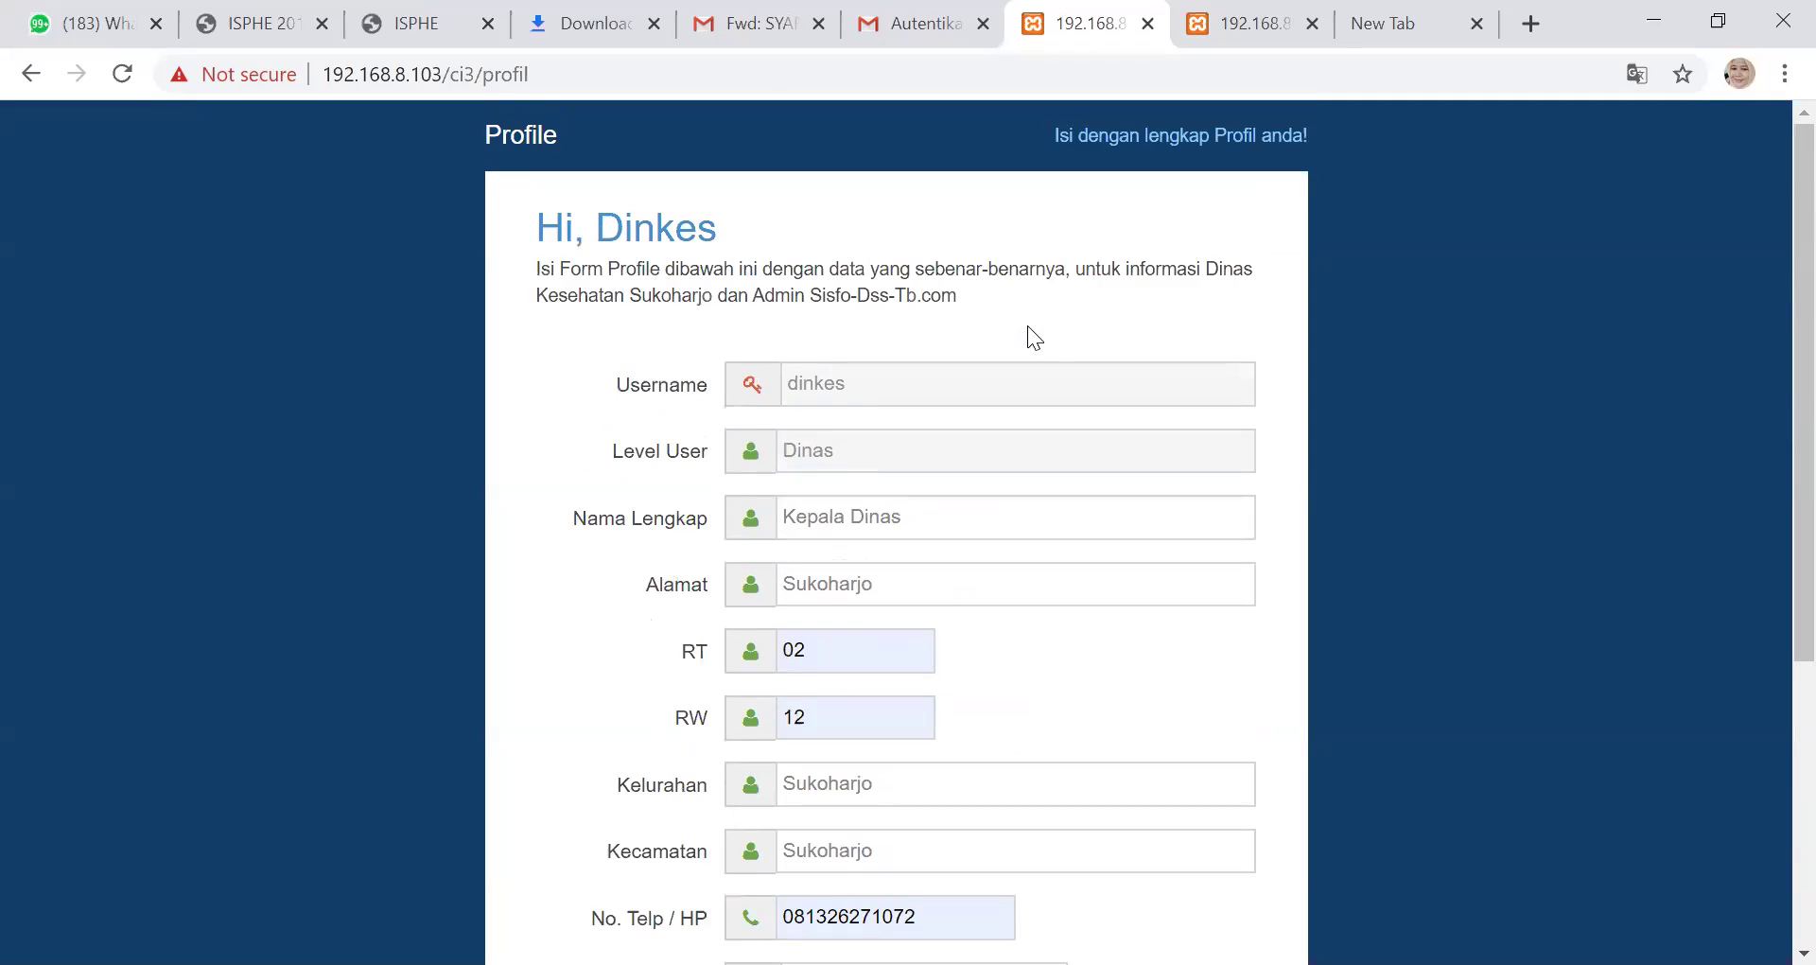
pyautogui.scroll(-3, 1020, 322)
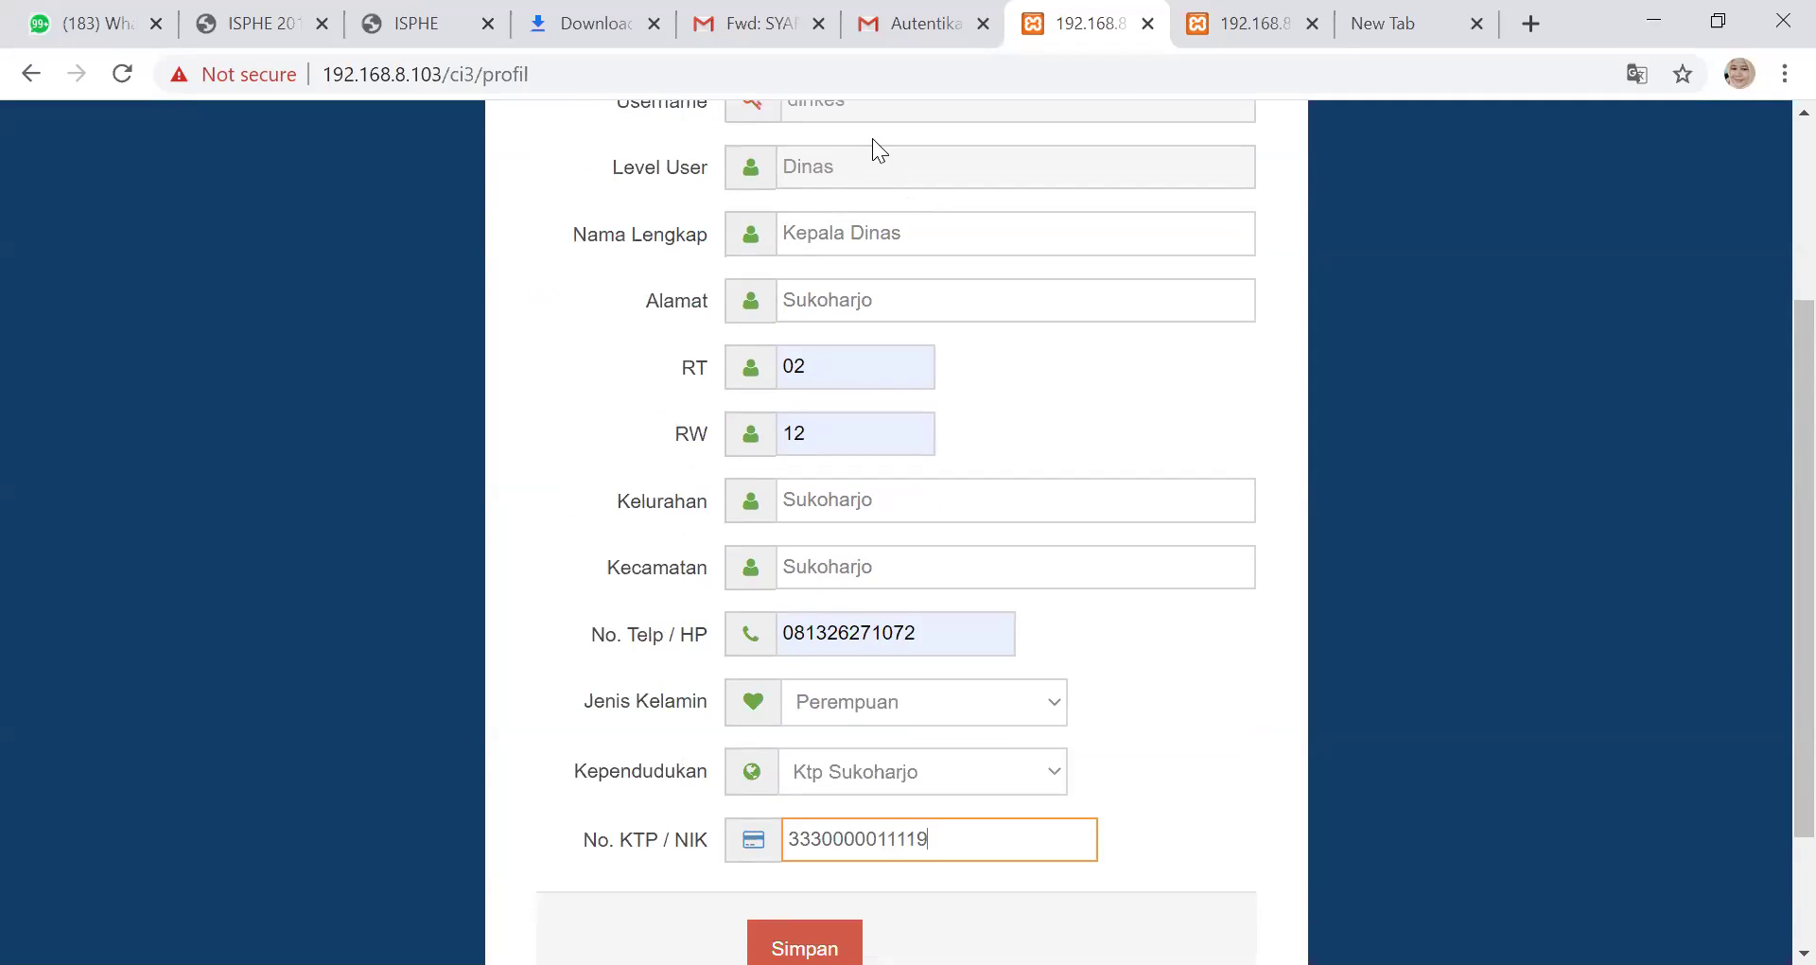
pyautogui.scroll(2, 878, 169)
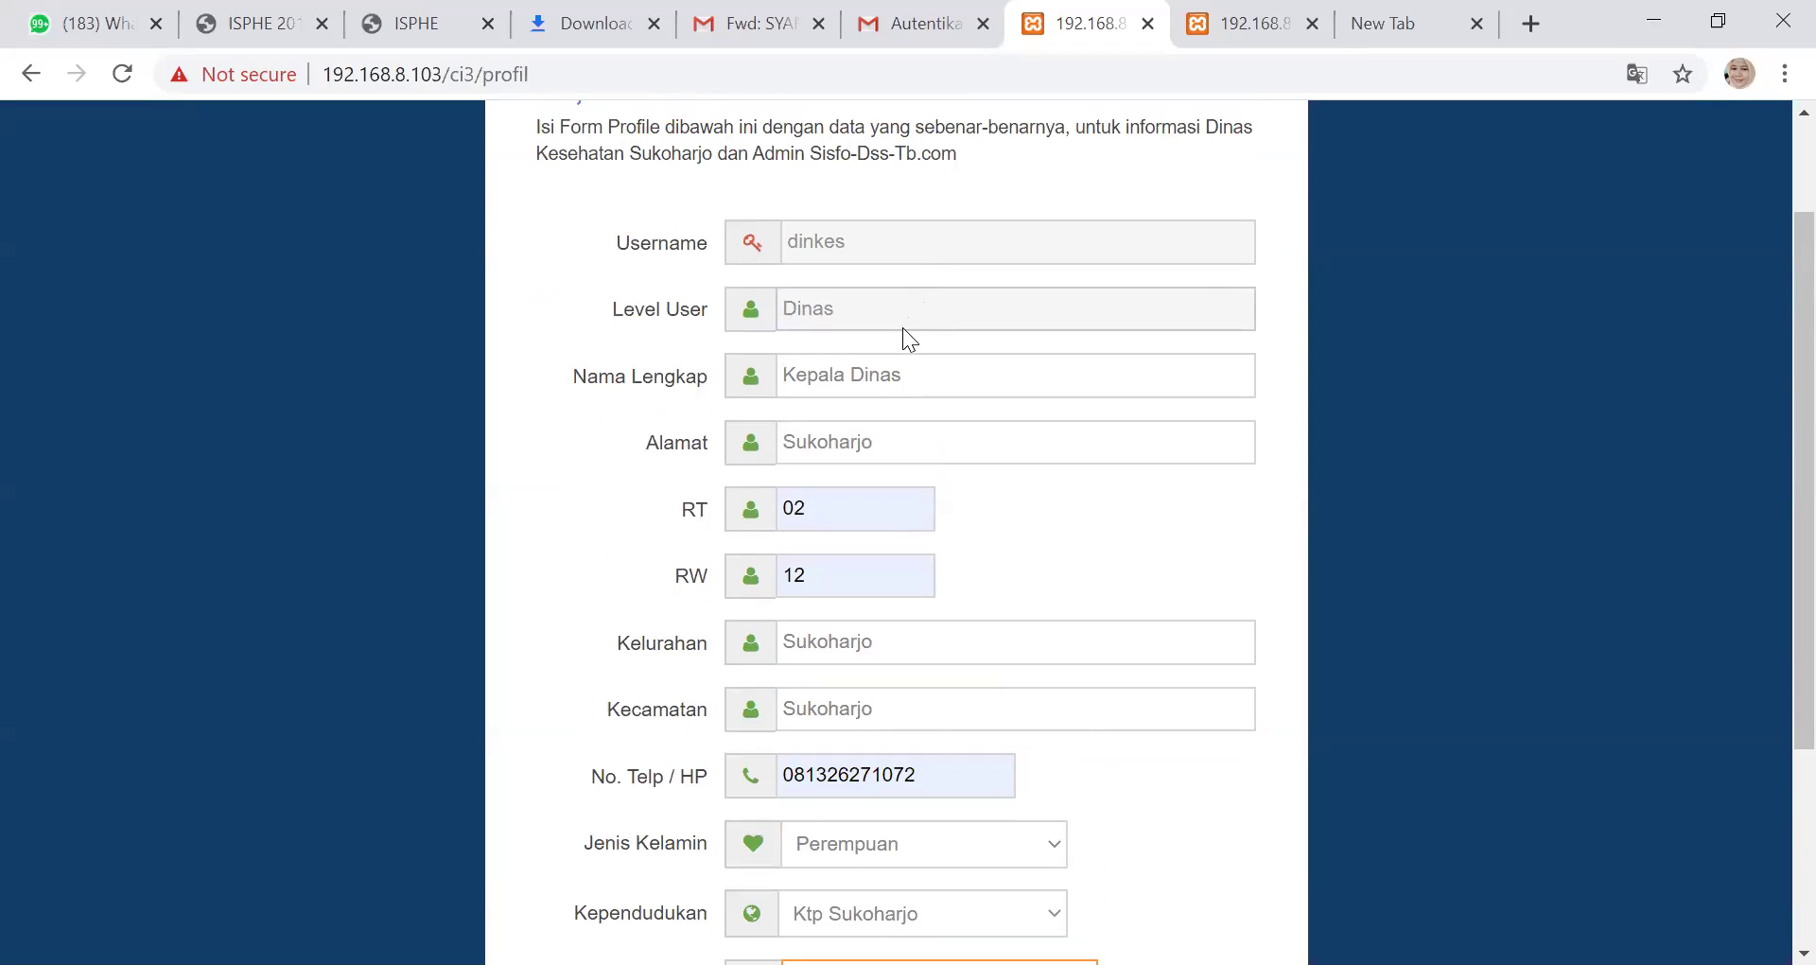
pyautogui.scroll(-2, 903, 327)
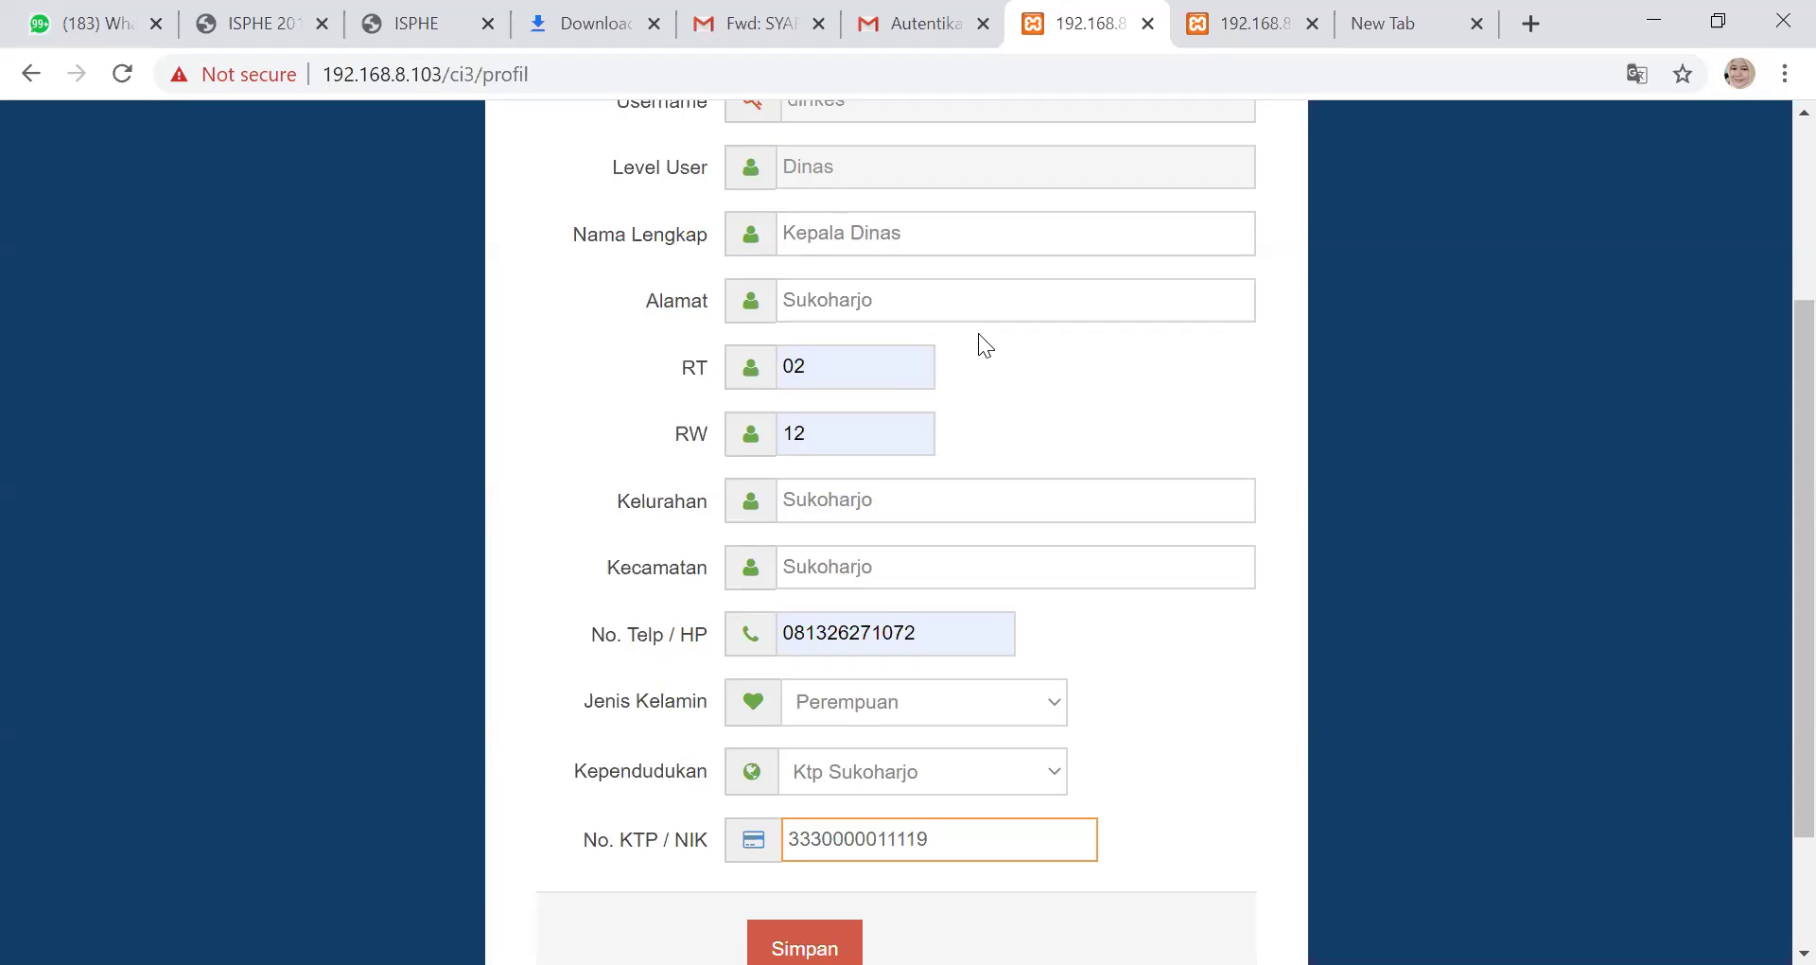
pyautogui.scroll(-2, 972, 355)
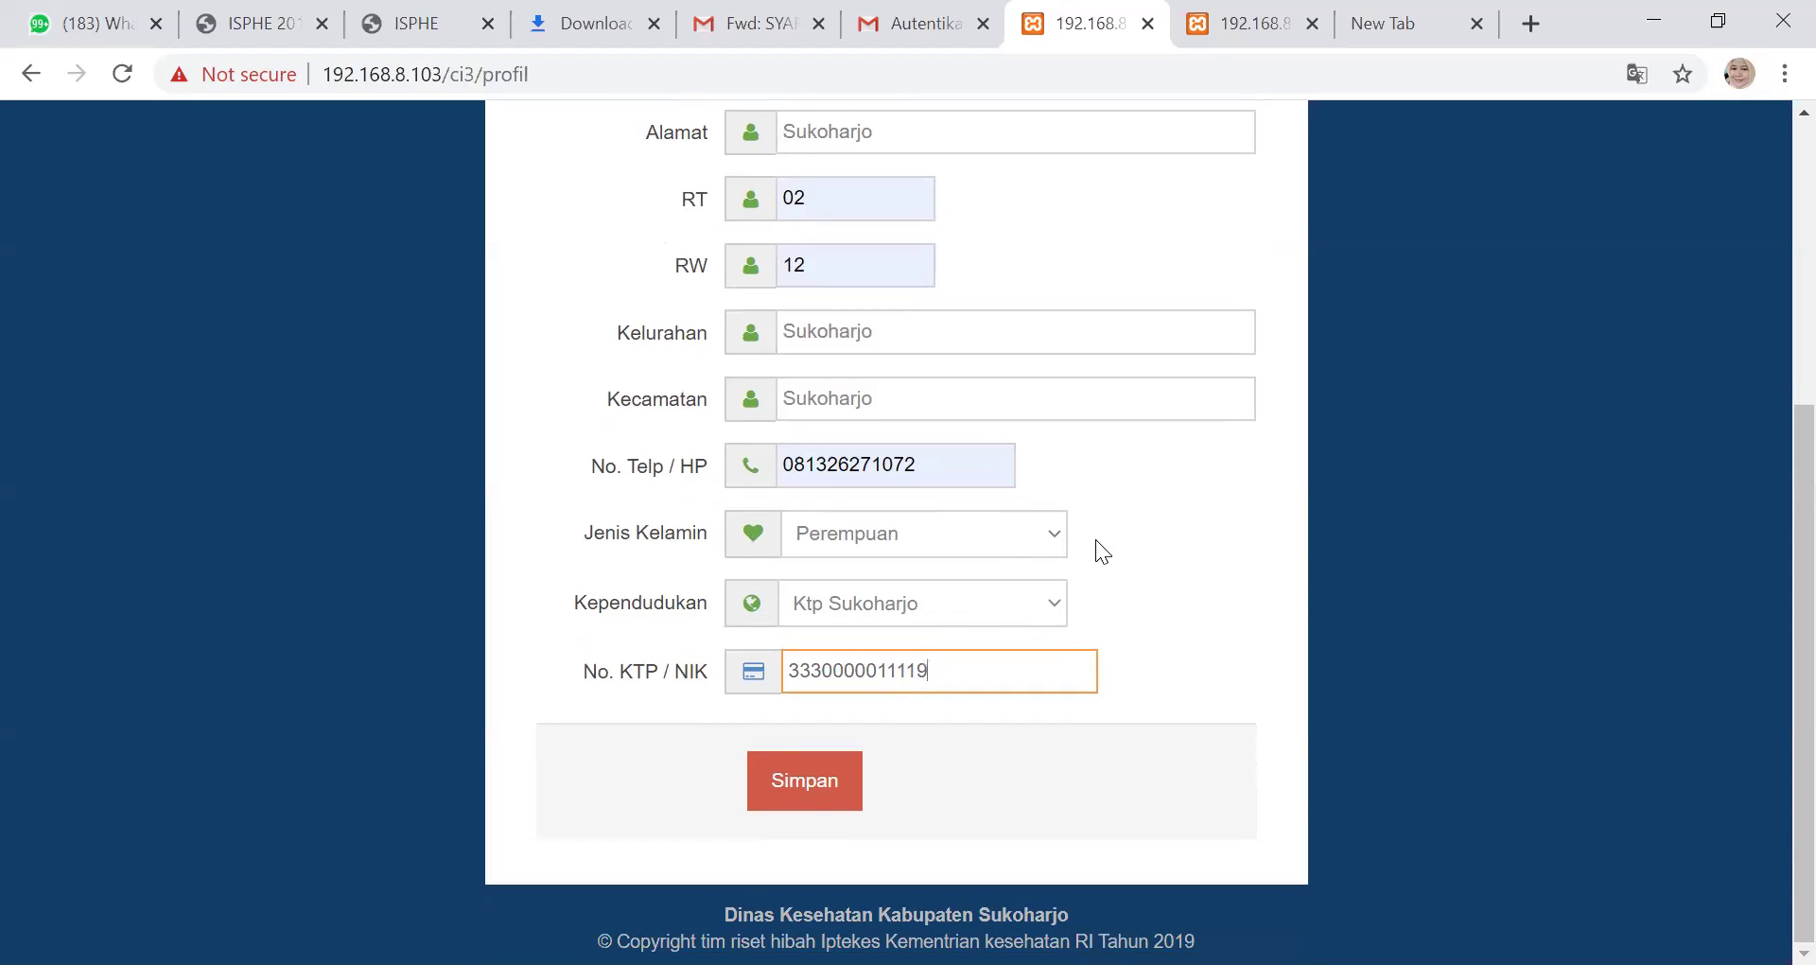
pyautogui.scroll(3, 1095, 541)
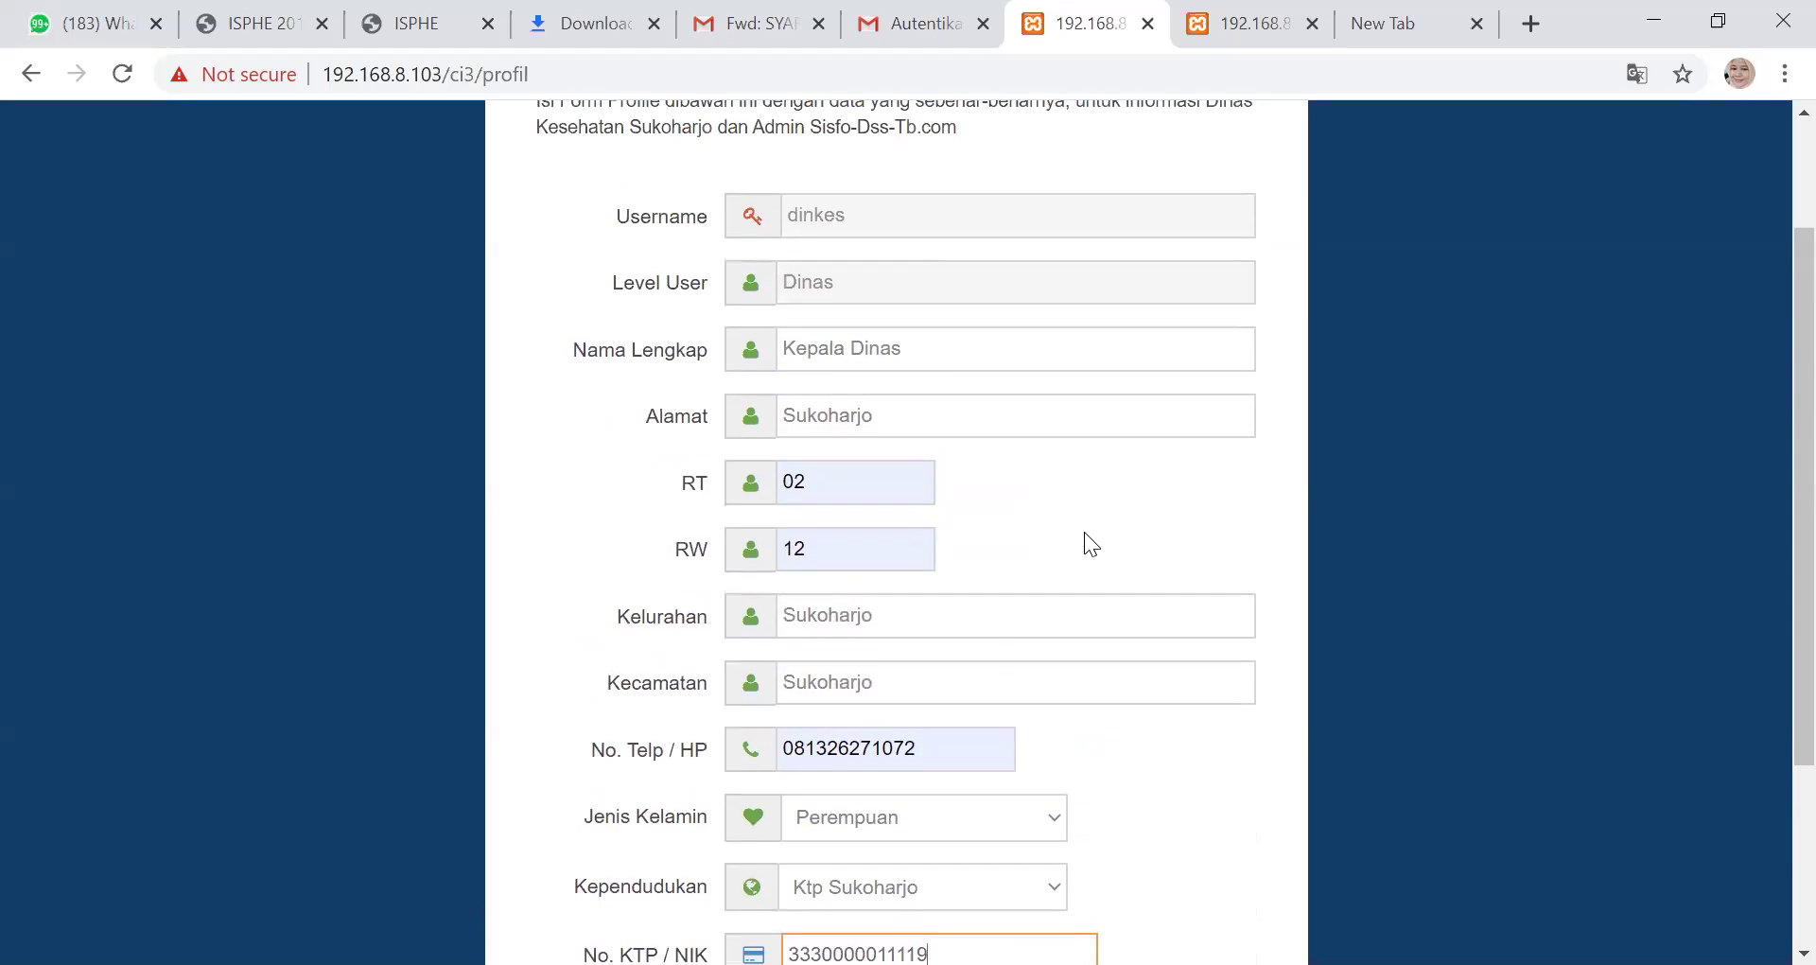
pyautogui.scroll(2, 1084, 532)
pyautogui.scroll(-2, 1082, 532)
pyautogui.scroll(-3, 1080, 542)
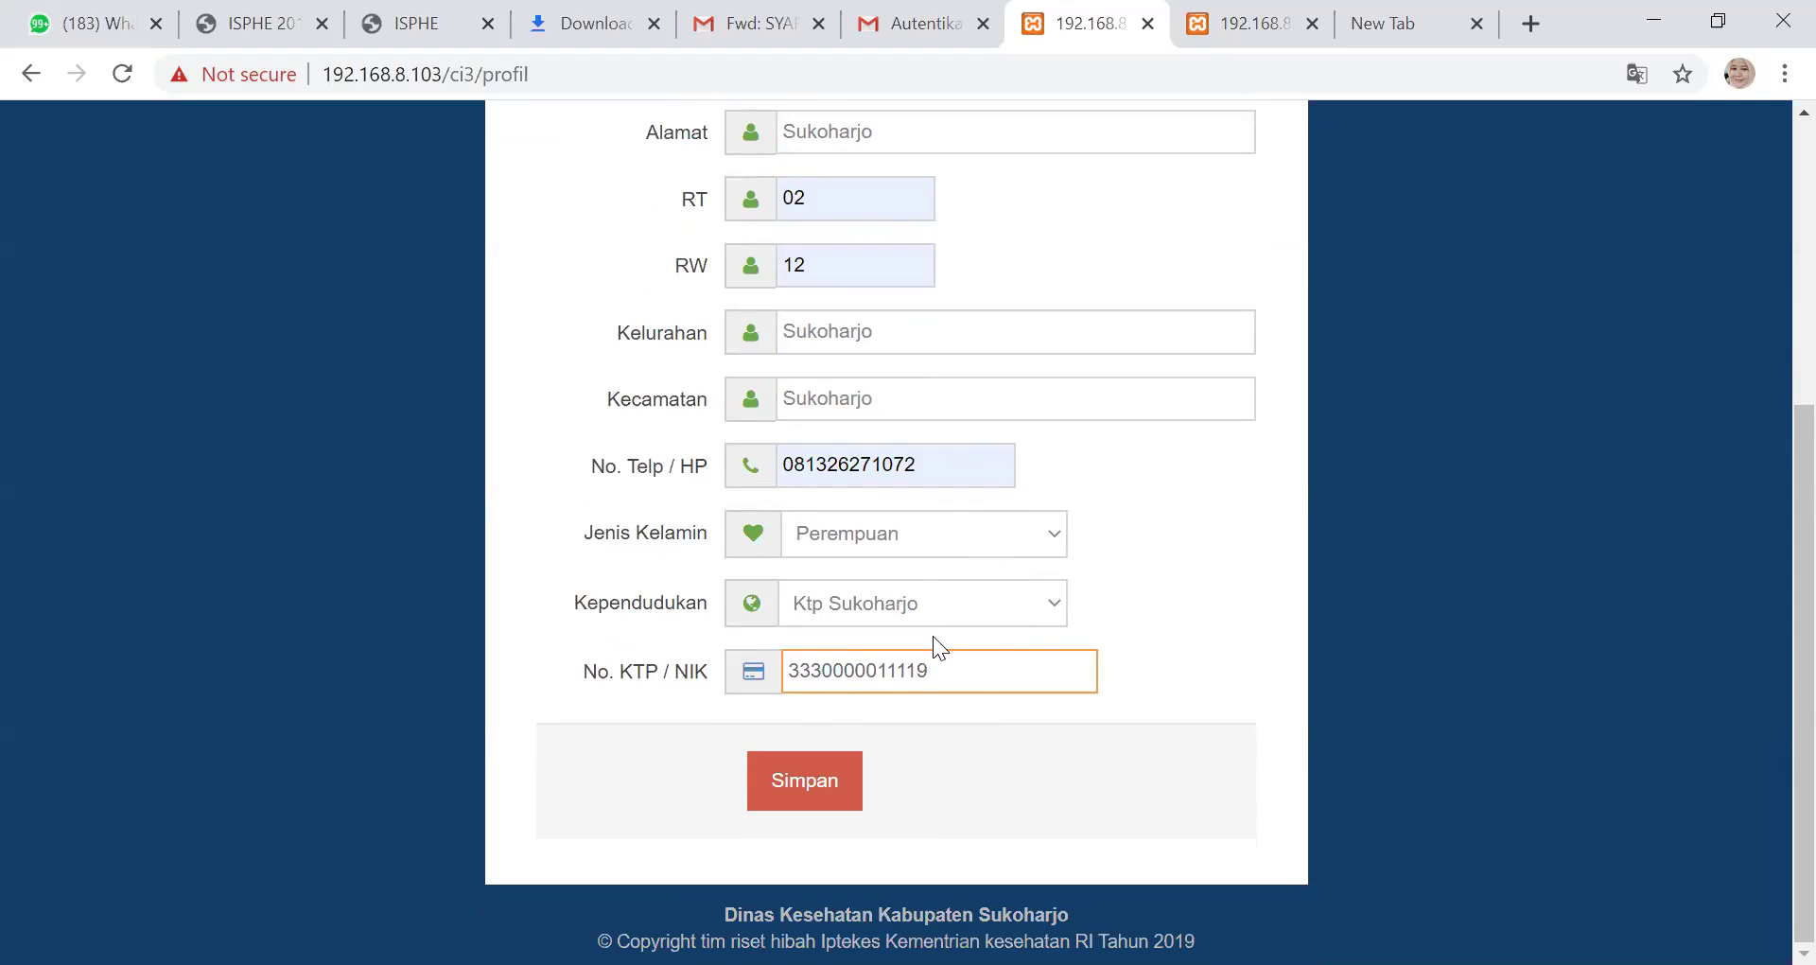
pyautogui.click(785, 783)
# Save the profile, then log back in as dinkes using the autofilled username and the password
pyautogui.click(785, 783)
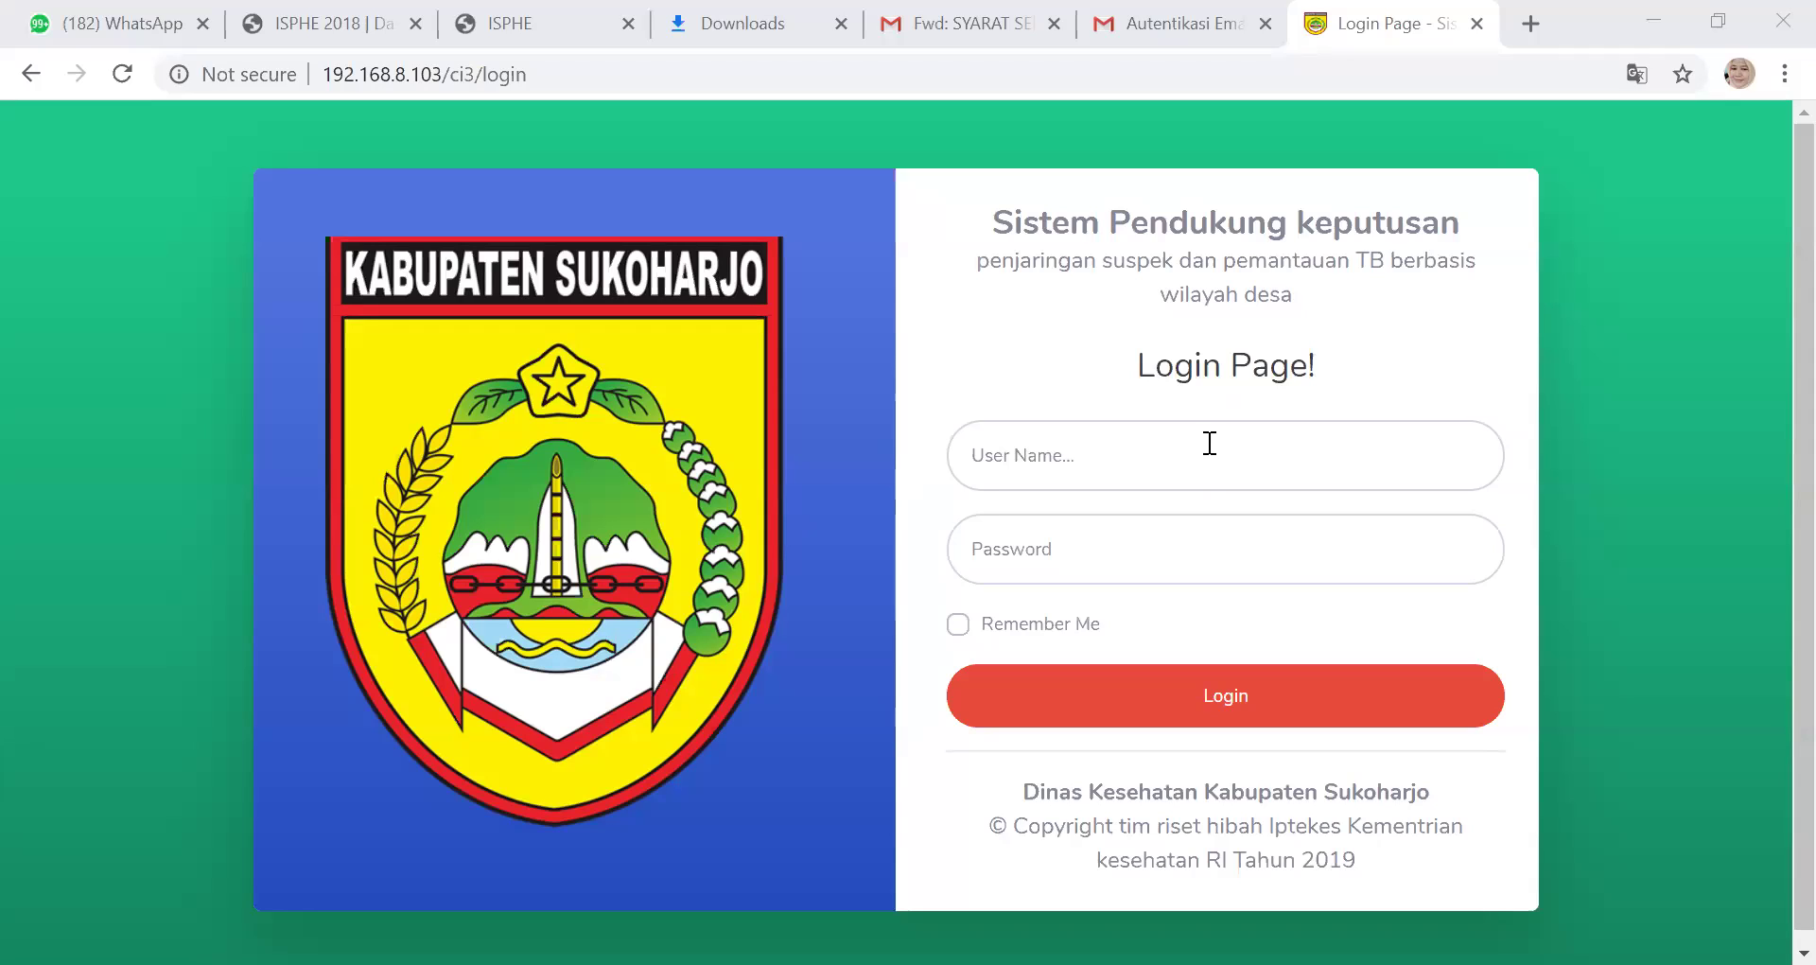
pyautogui.click(1210, 443)
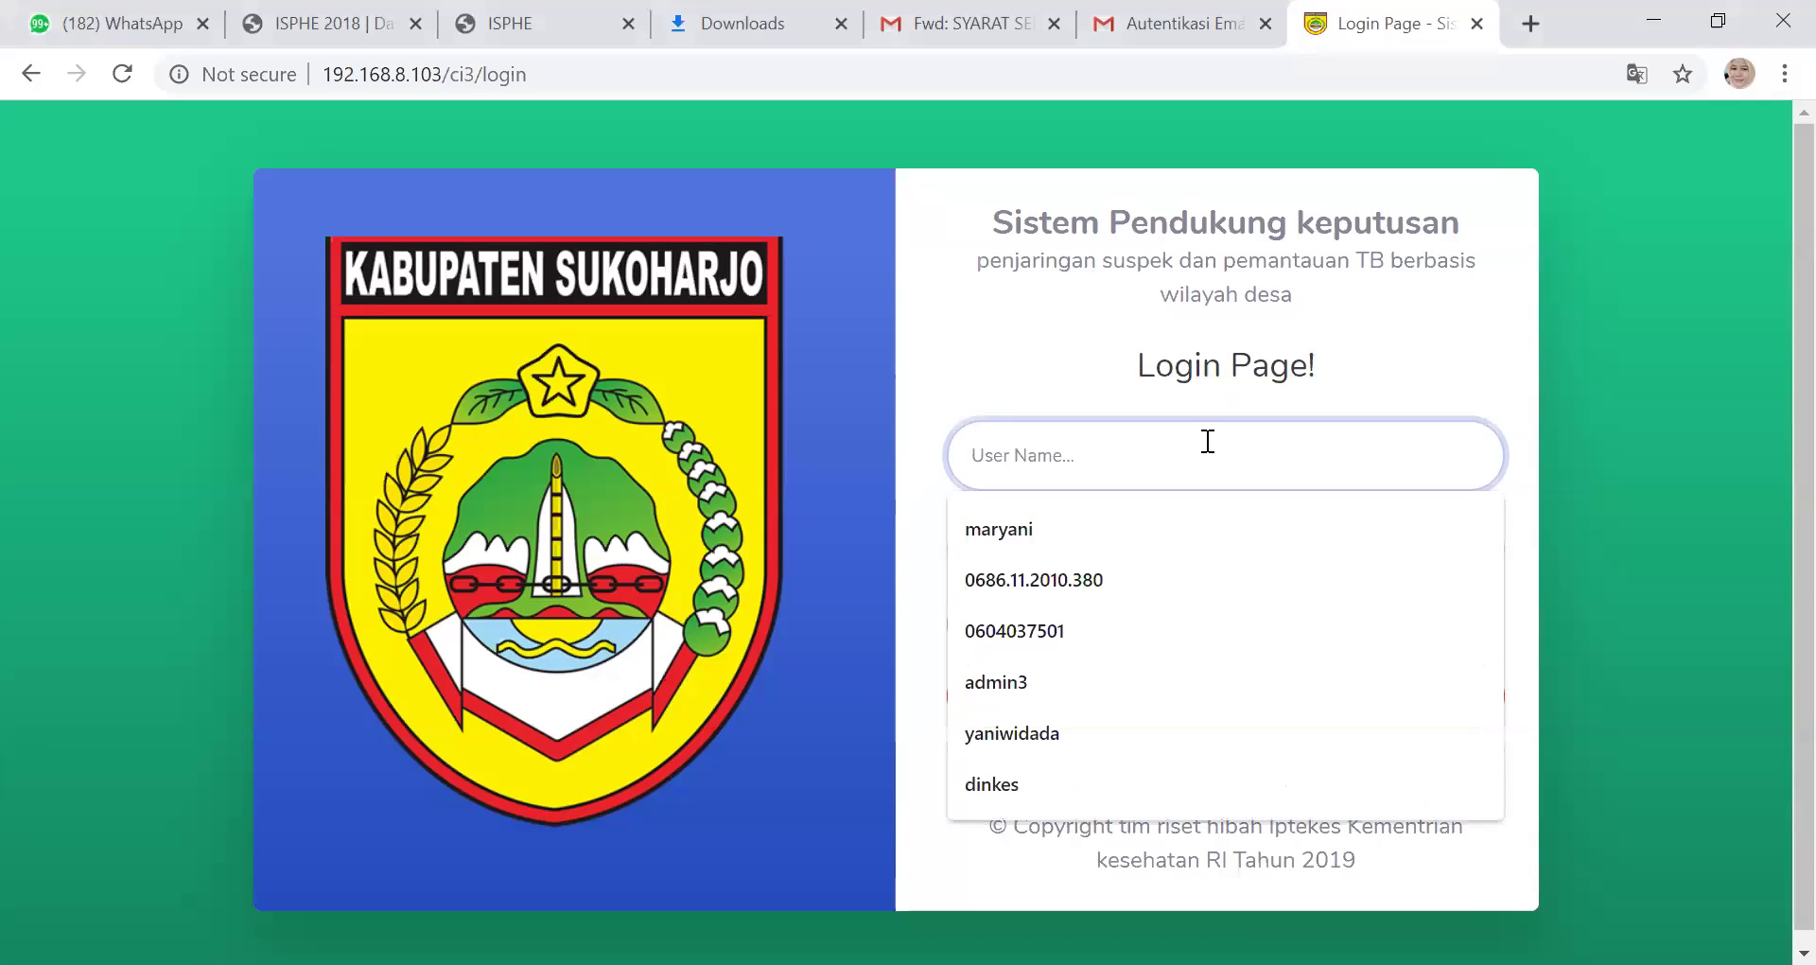
pyautogui.click(1046, 784)
pyautogui.click(1050, 540)
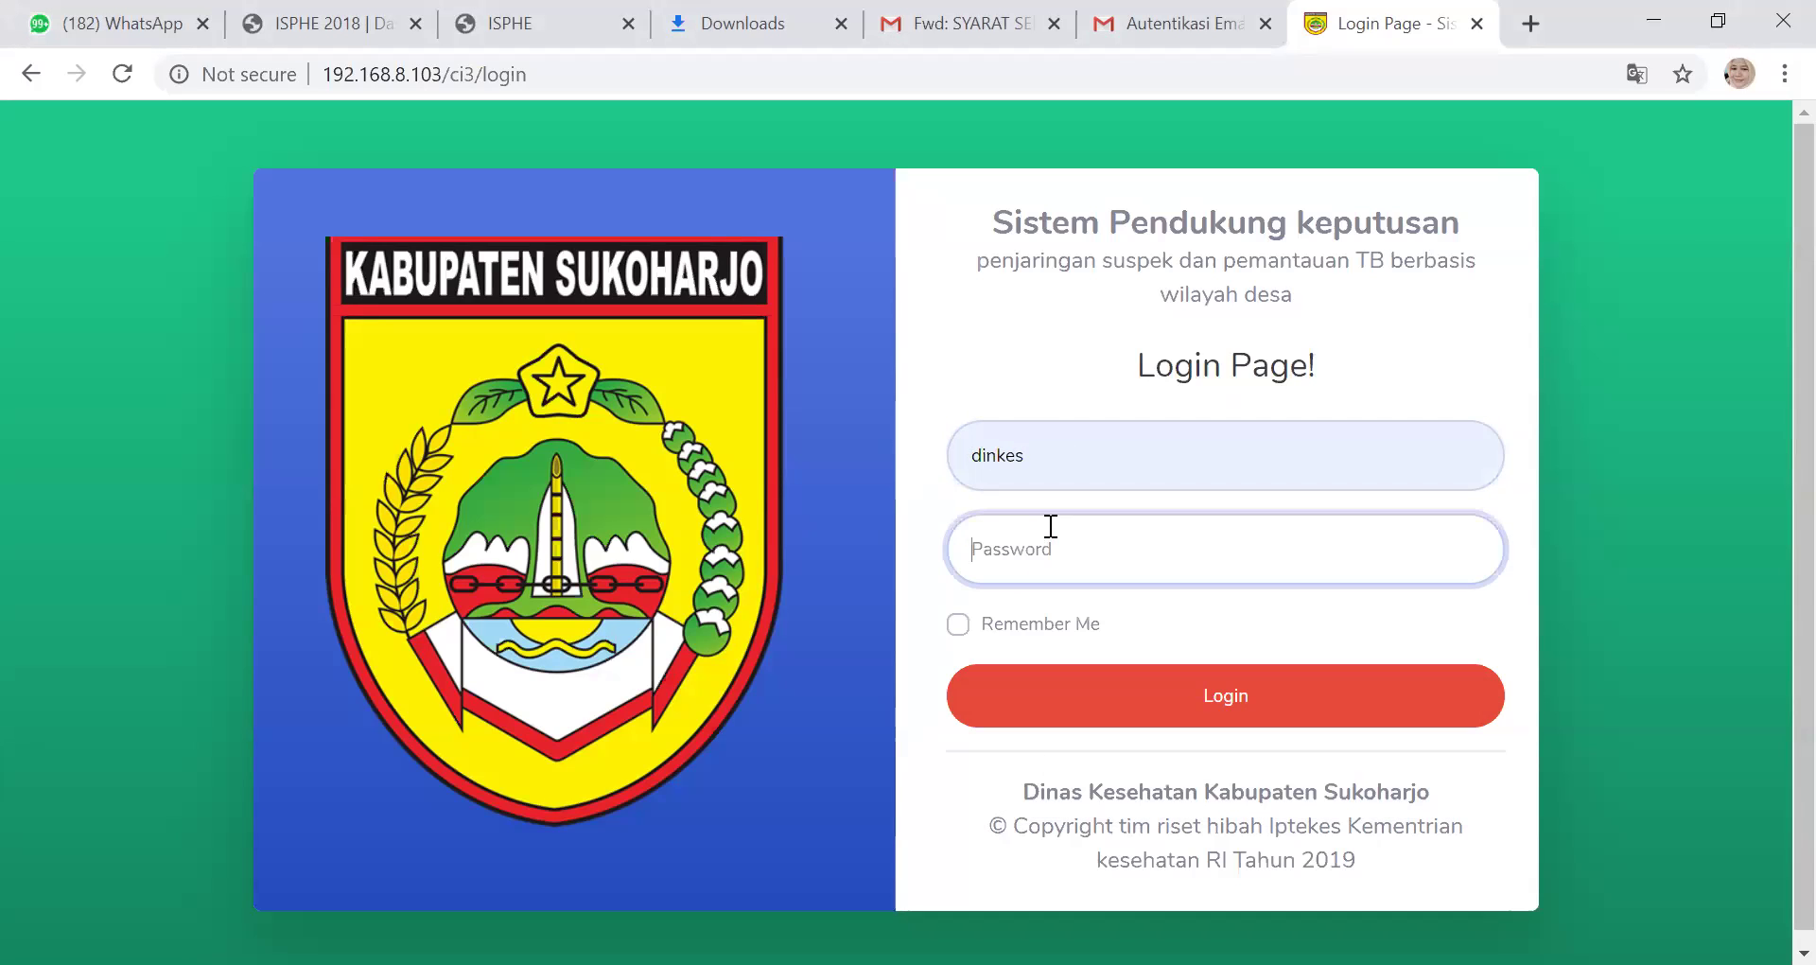
pyautogui.write('di')
pyautogui.click(1182, 708)
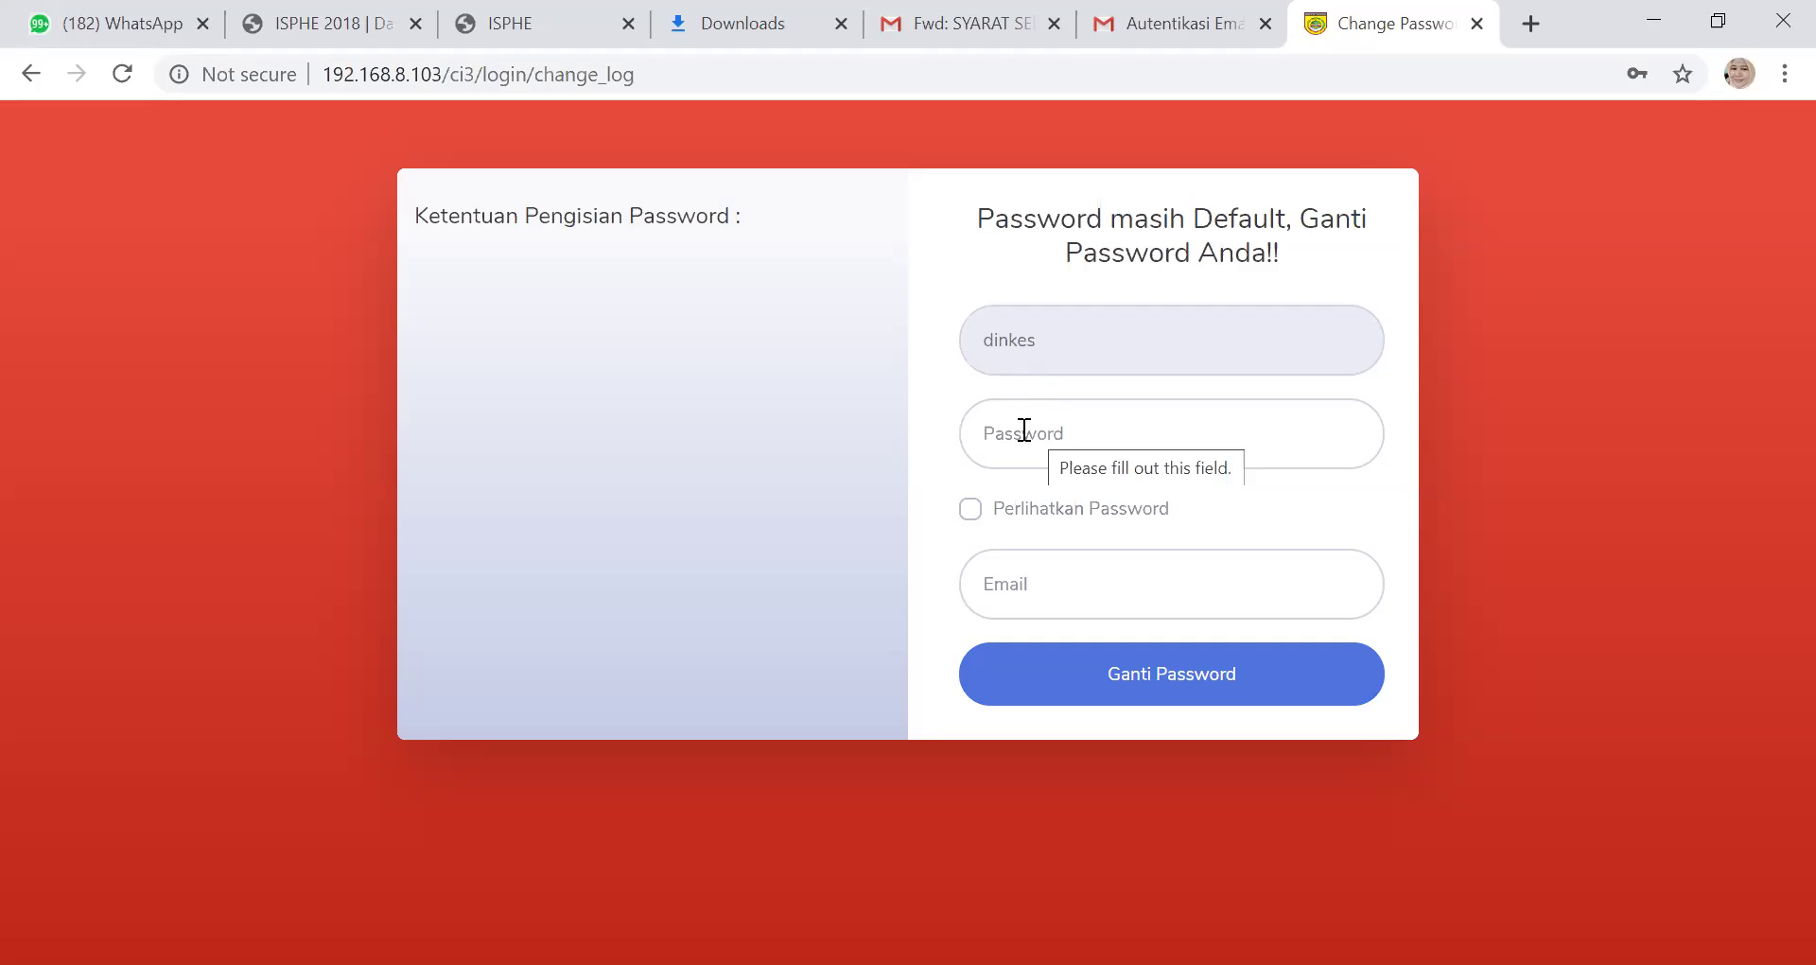
# Focus the Password field to show the Ketentuan Pengisian Password rules
pyautogui.click(1024, 430)
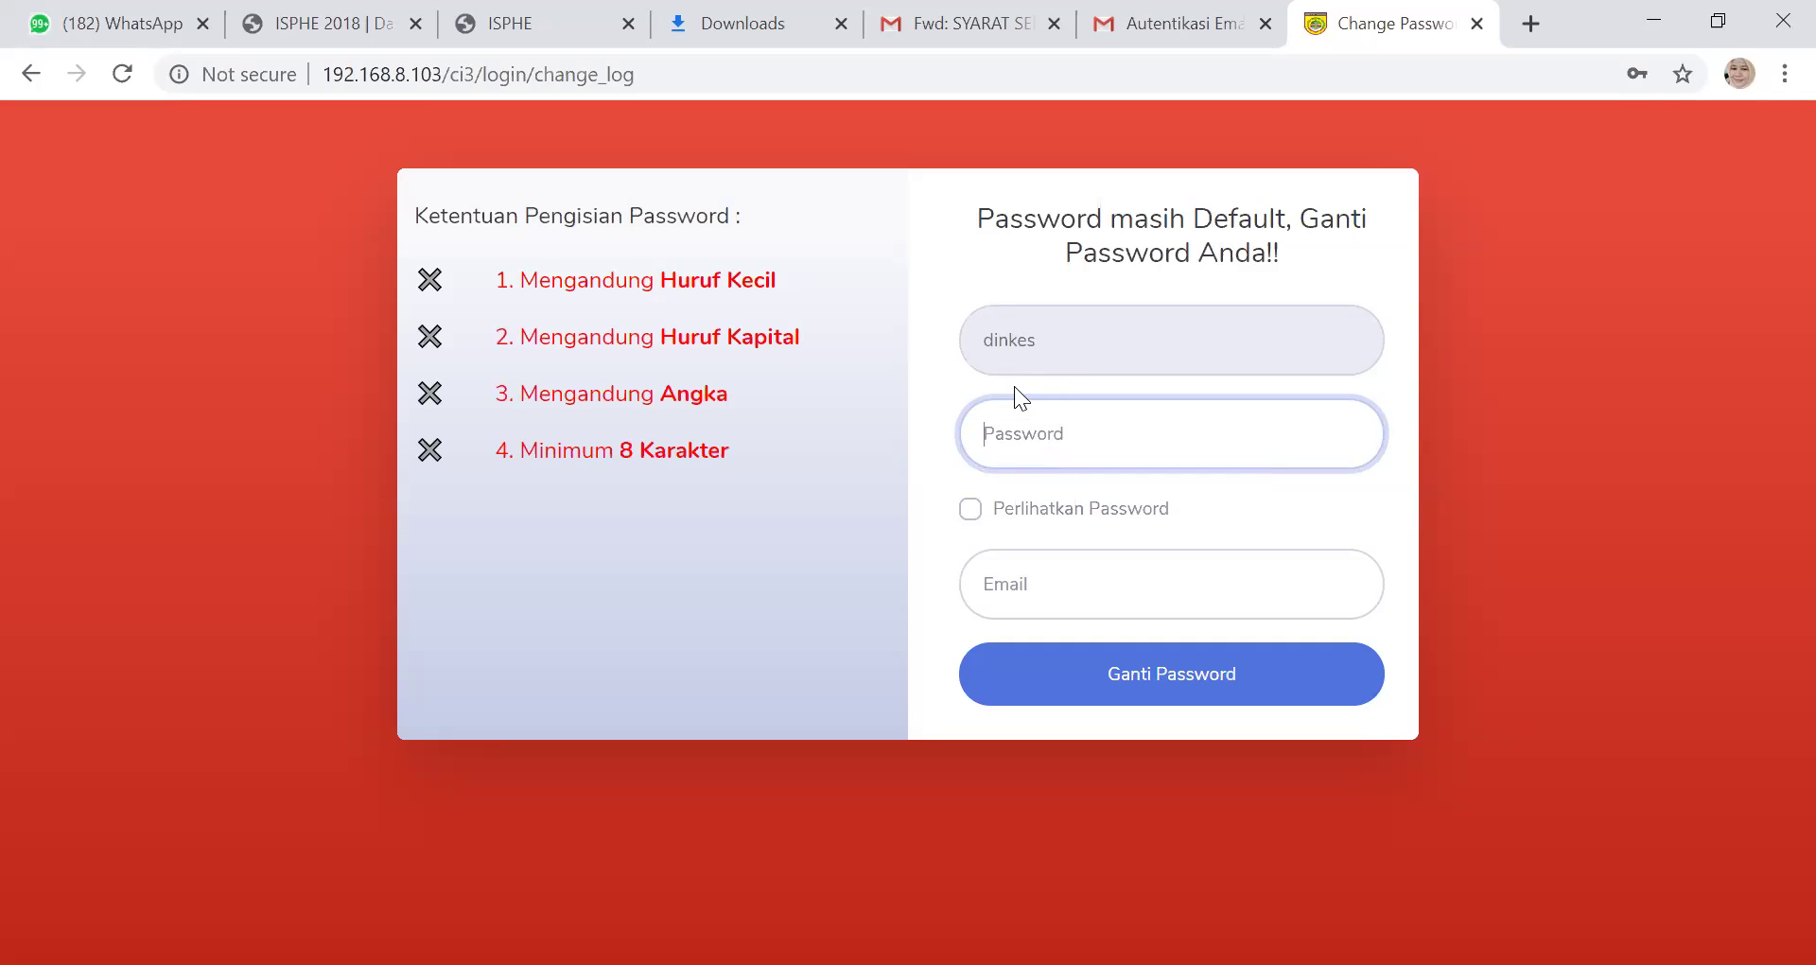
pyautogui.click(1050, 369)
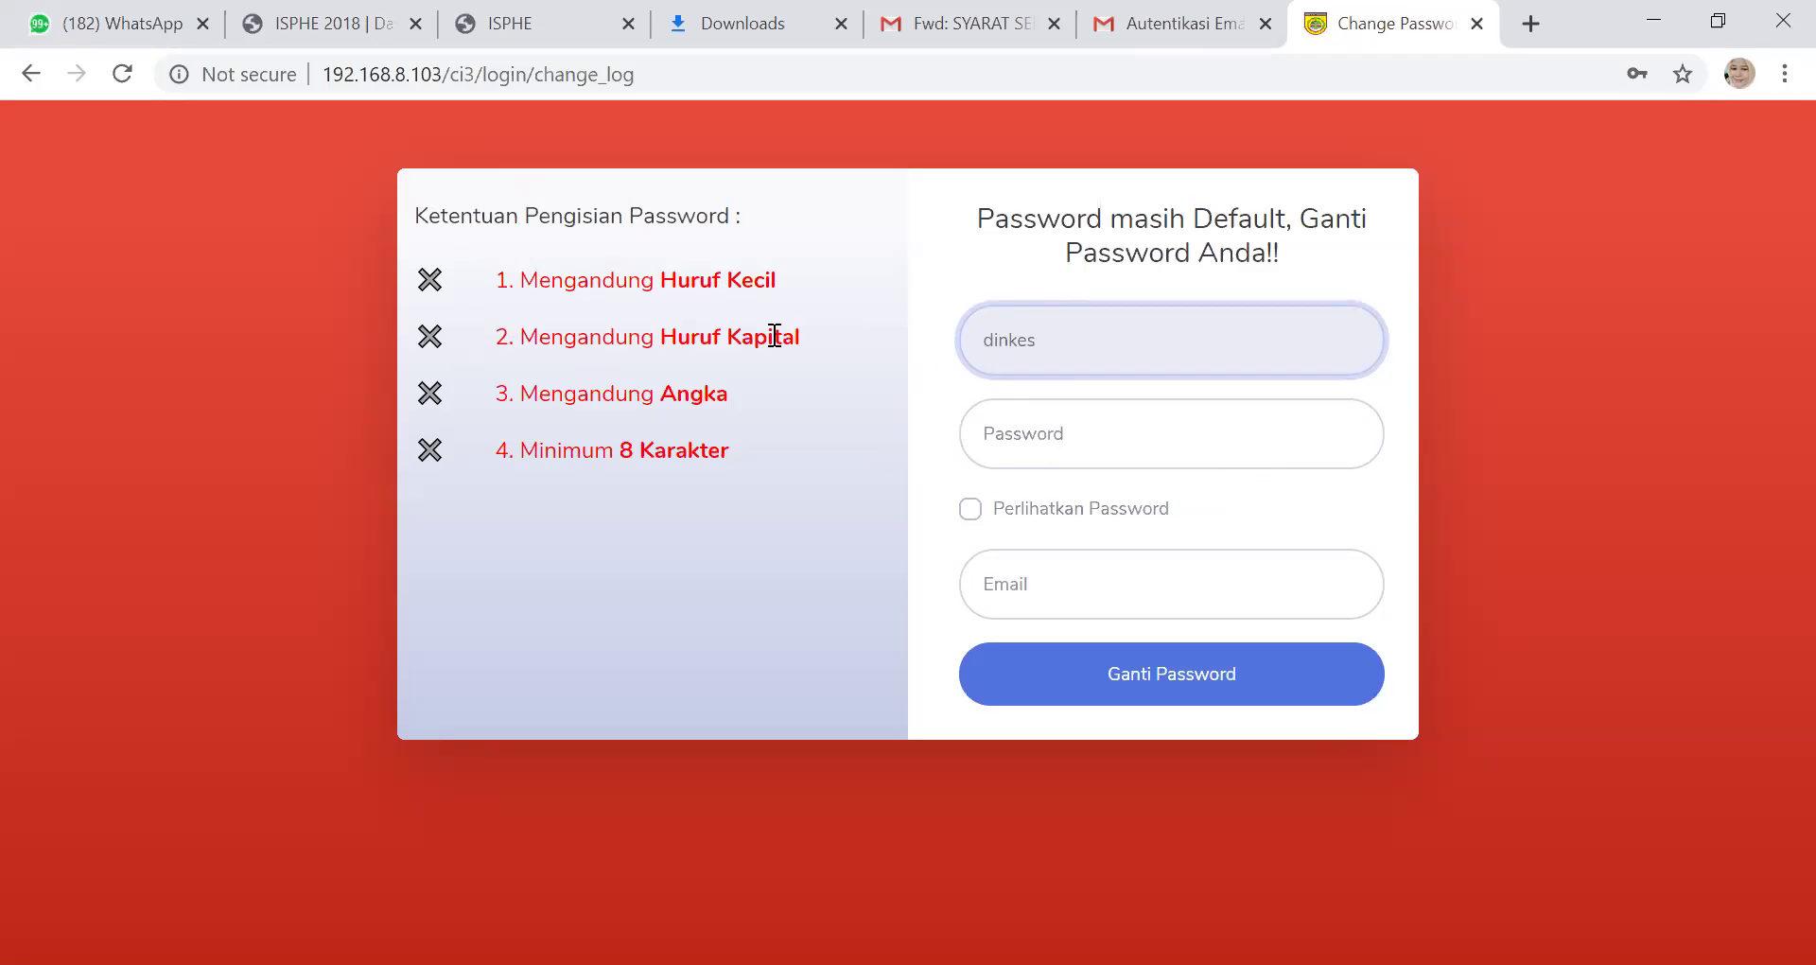
# Enter a new password meeting all four rules, choose the saved email address, and submit with Ganti Password
pyautogui.click(986, 426)
pyautogui.write('••••')
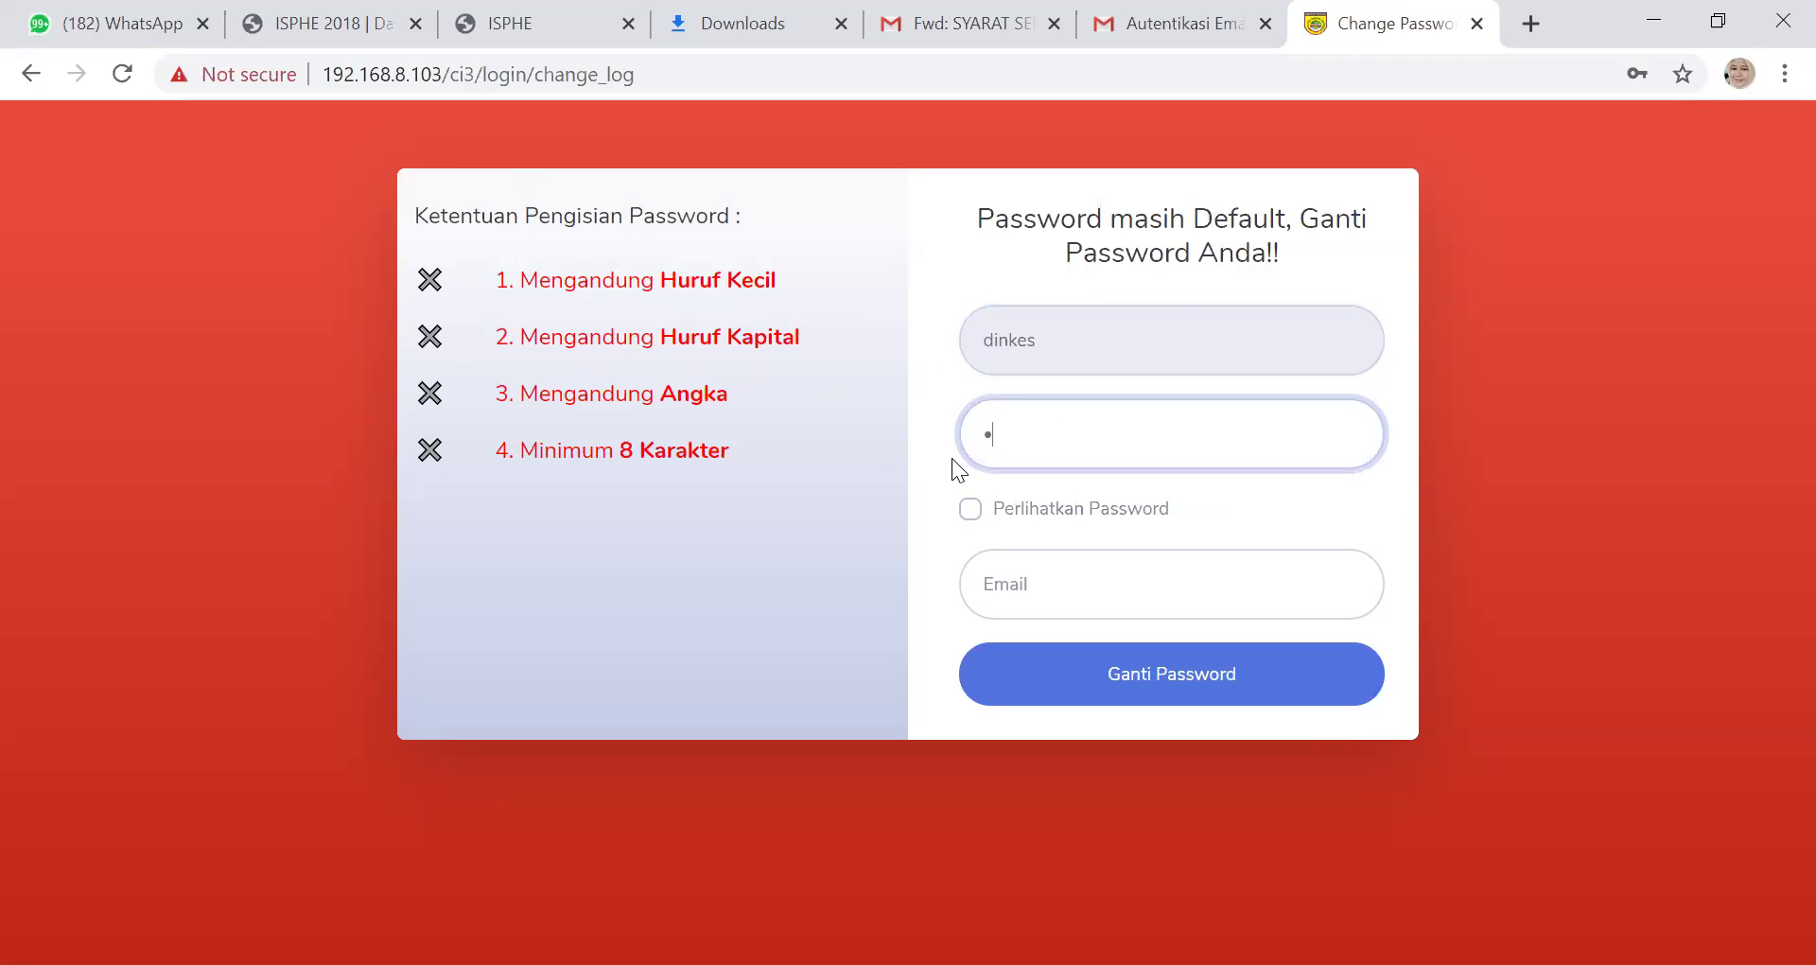
pyautogui.write('•••••')
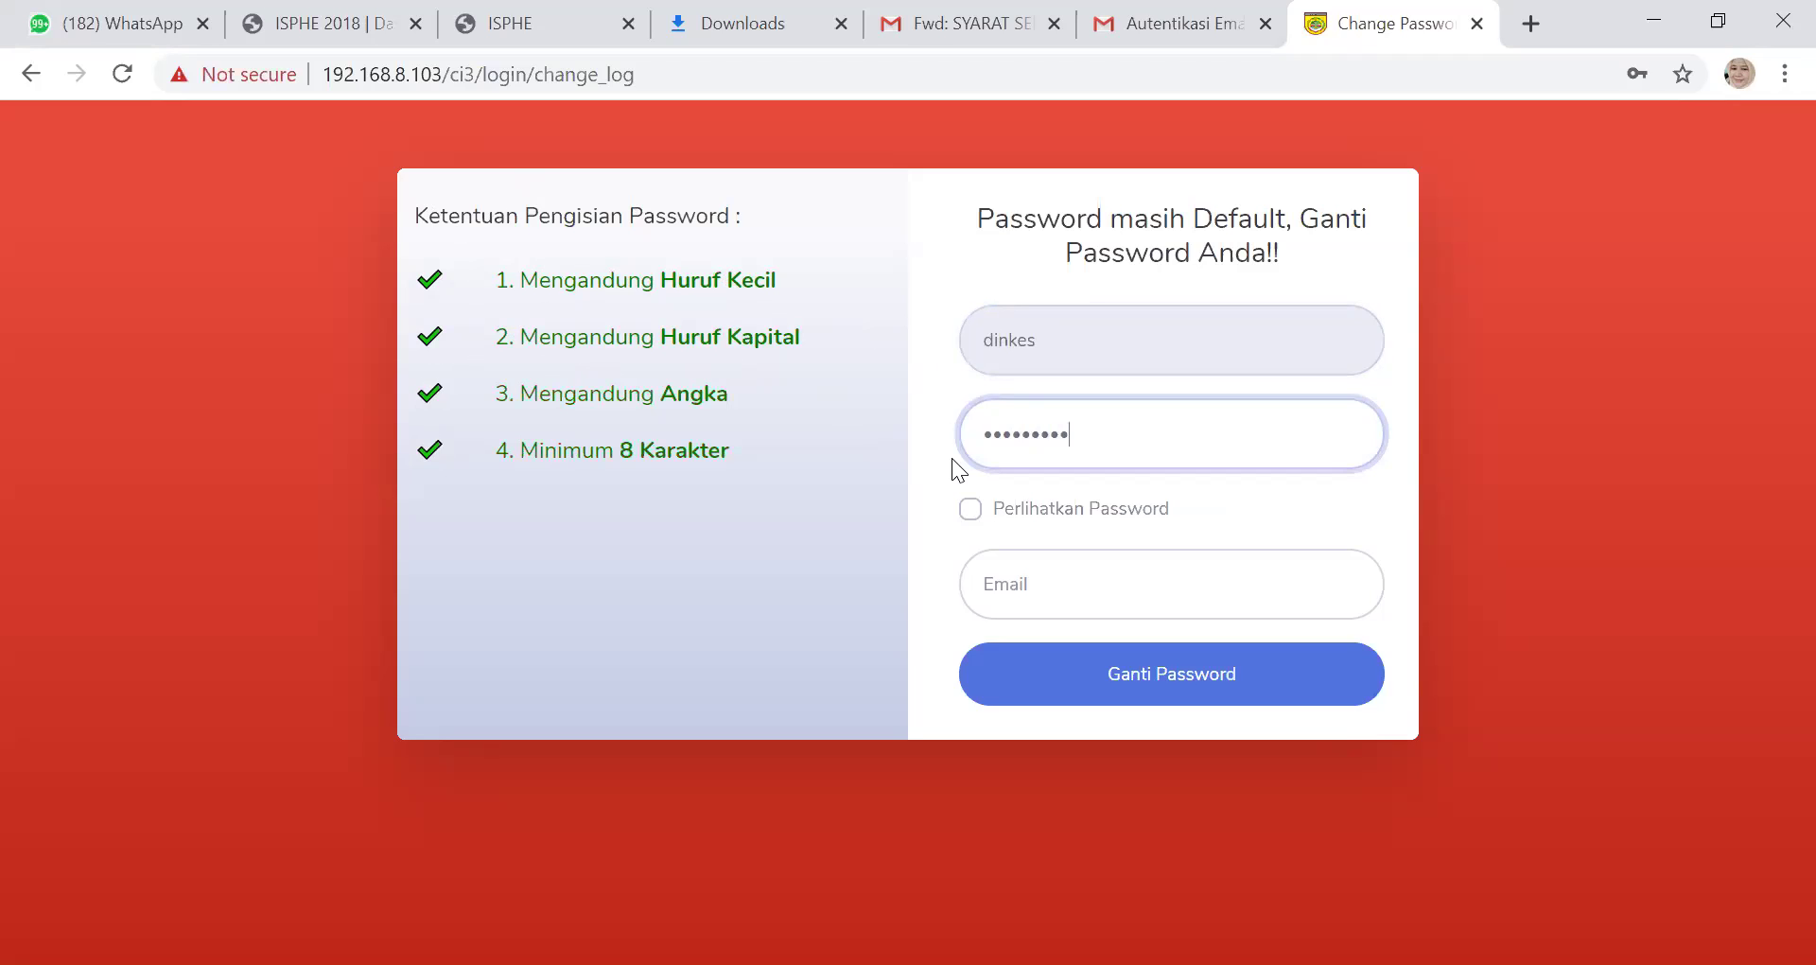
pyautogui.click(1045, 575)
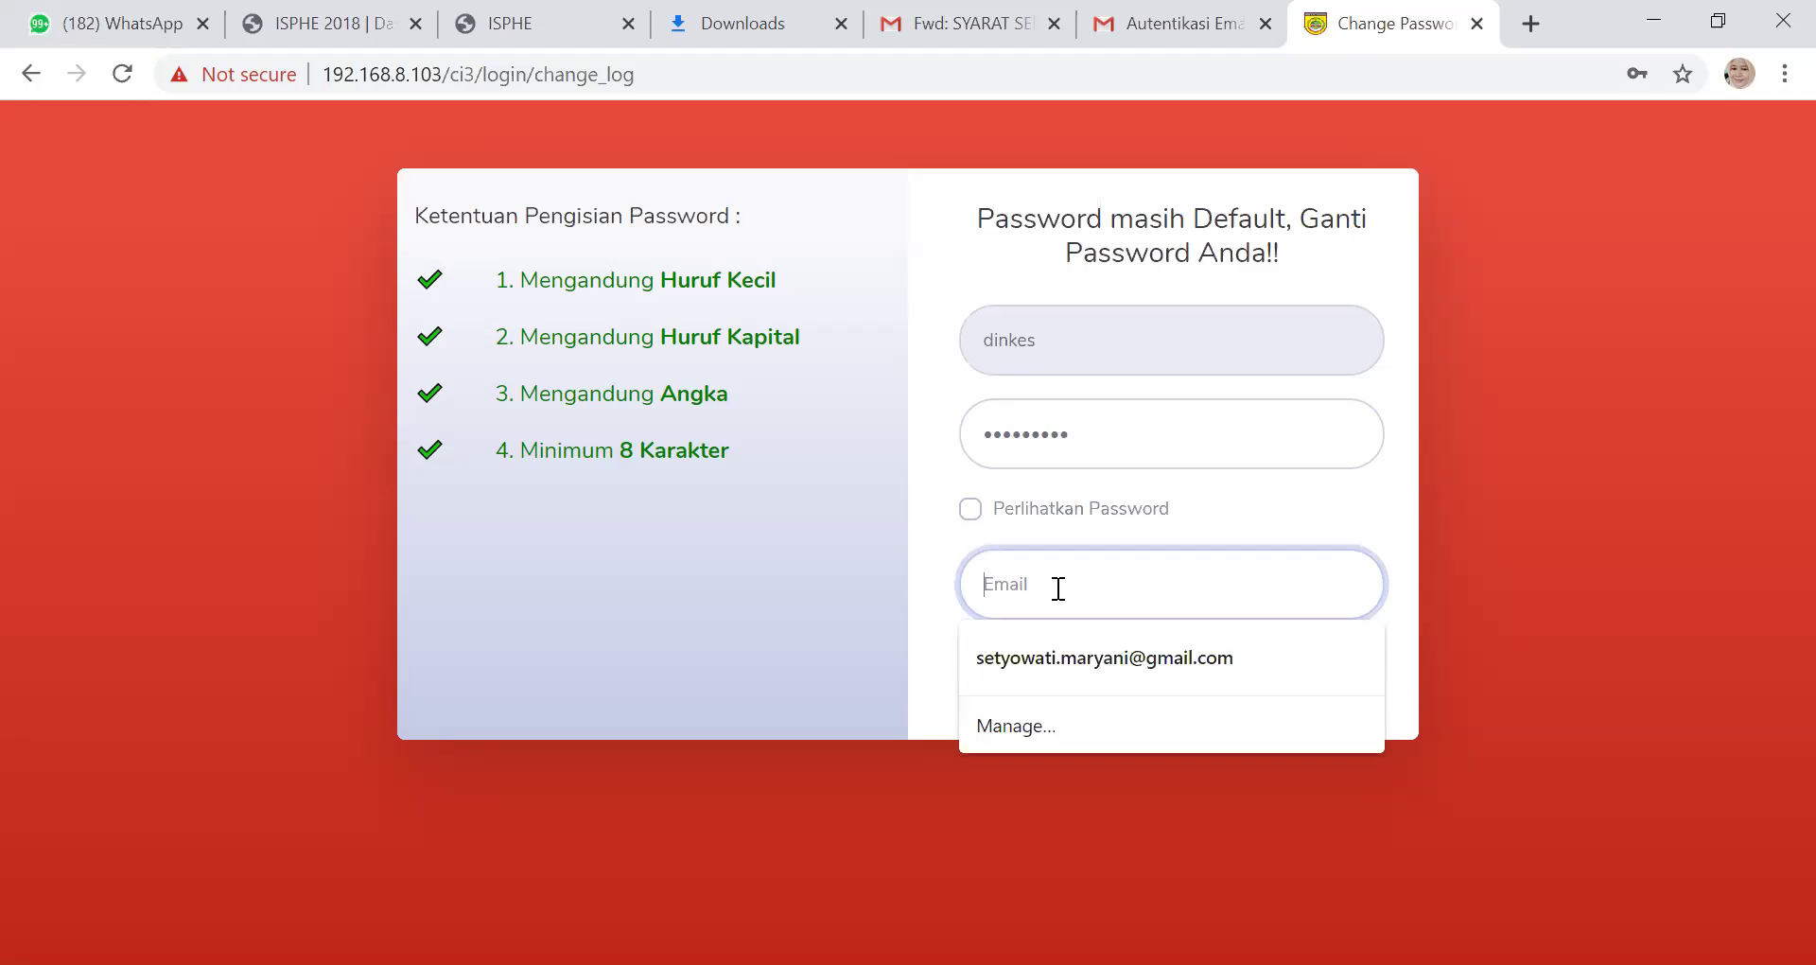
pyautogui.click(1065, 652)
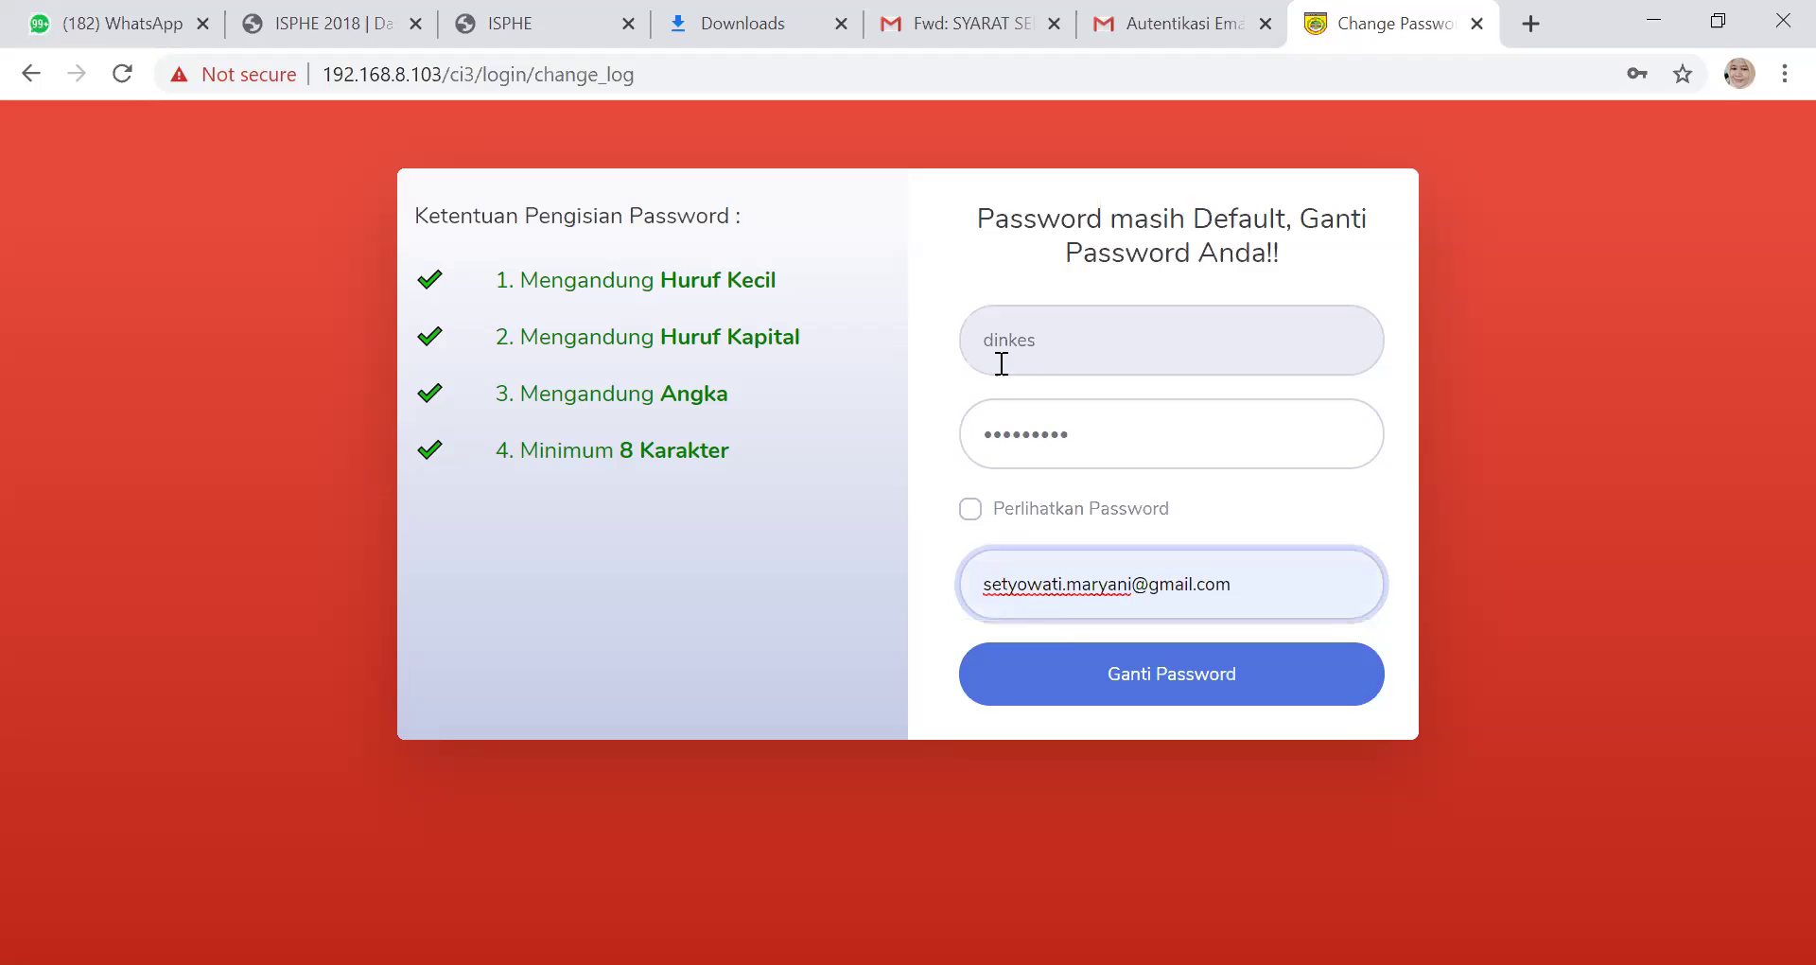
pyautogui.click(1178, 699)
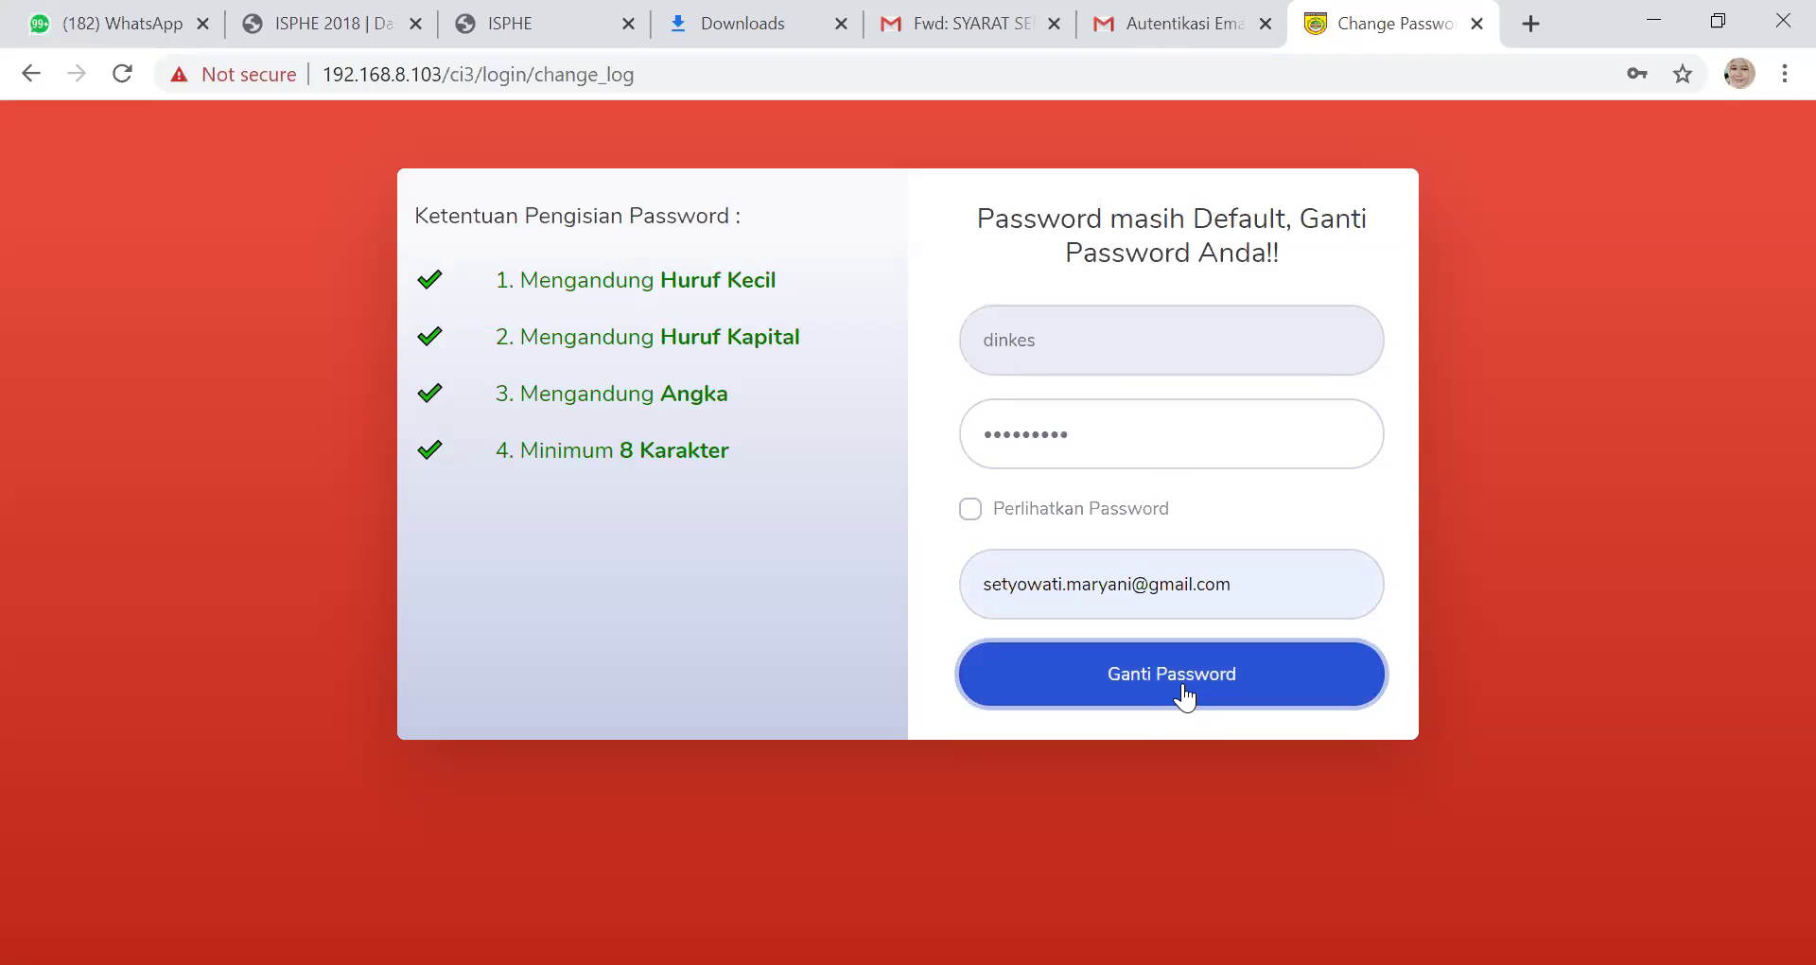
pyautogui.click(1183, 689)
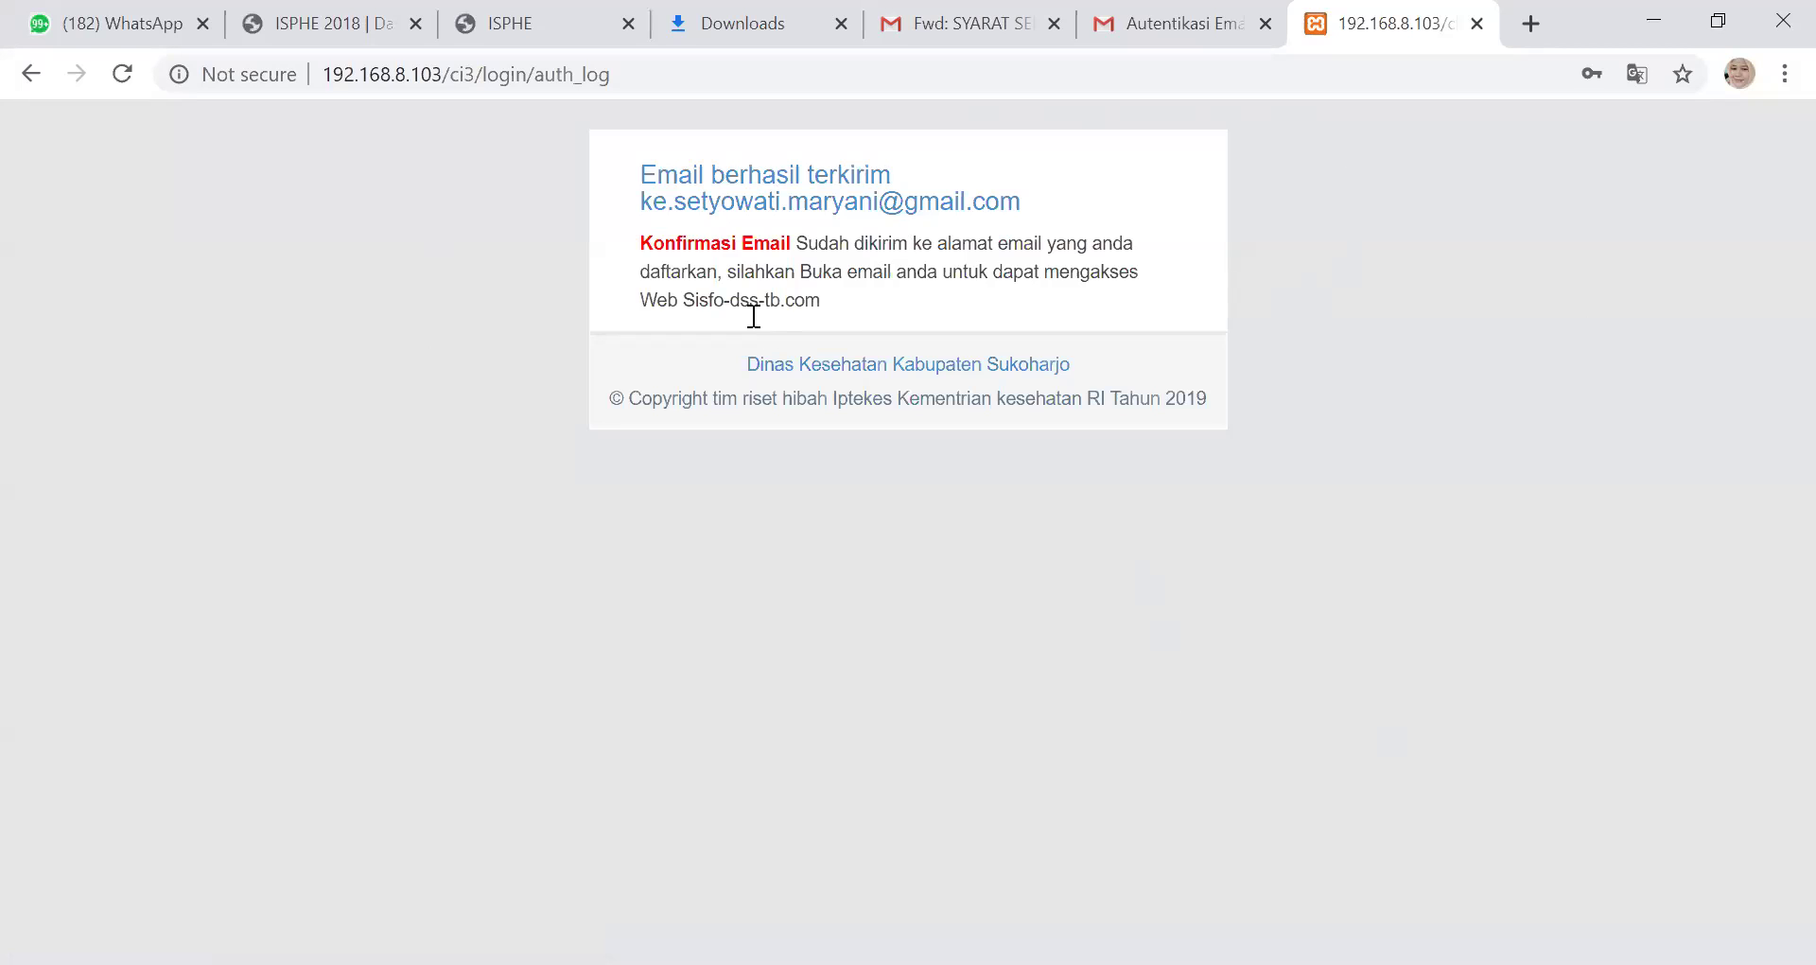
# Check the recipient address on the Email berhasil terkirim page, then go to the Autentikasi Email message in Gmail
pyautogui.moveTo(679, 210); pyautogui.dragTo(917, 210)
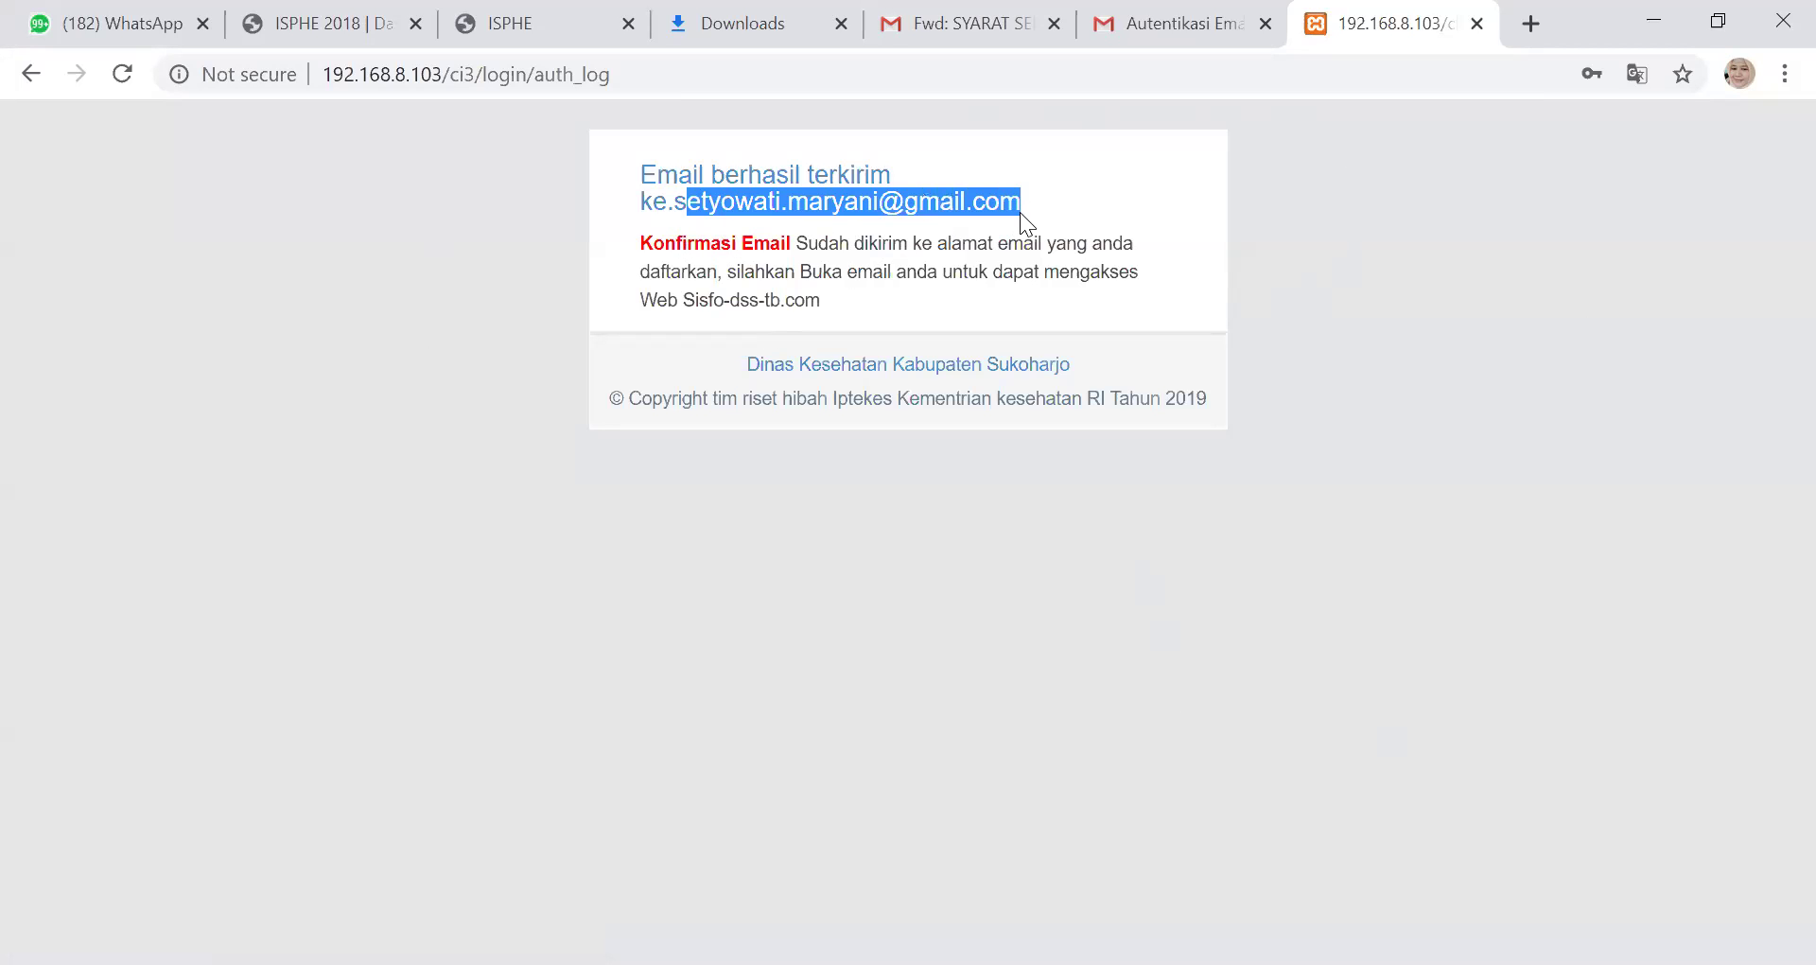
pyautogui.click(1152, 24)
pyautogui.click(400, 226)
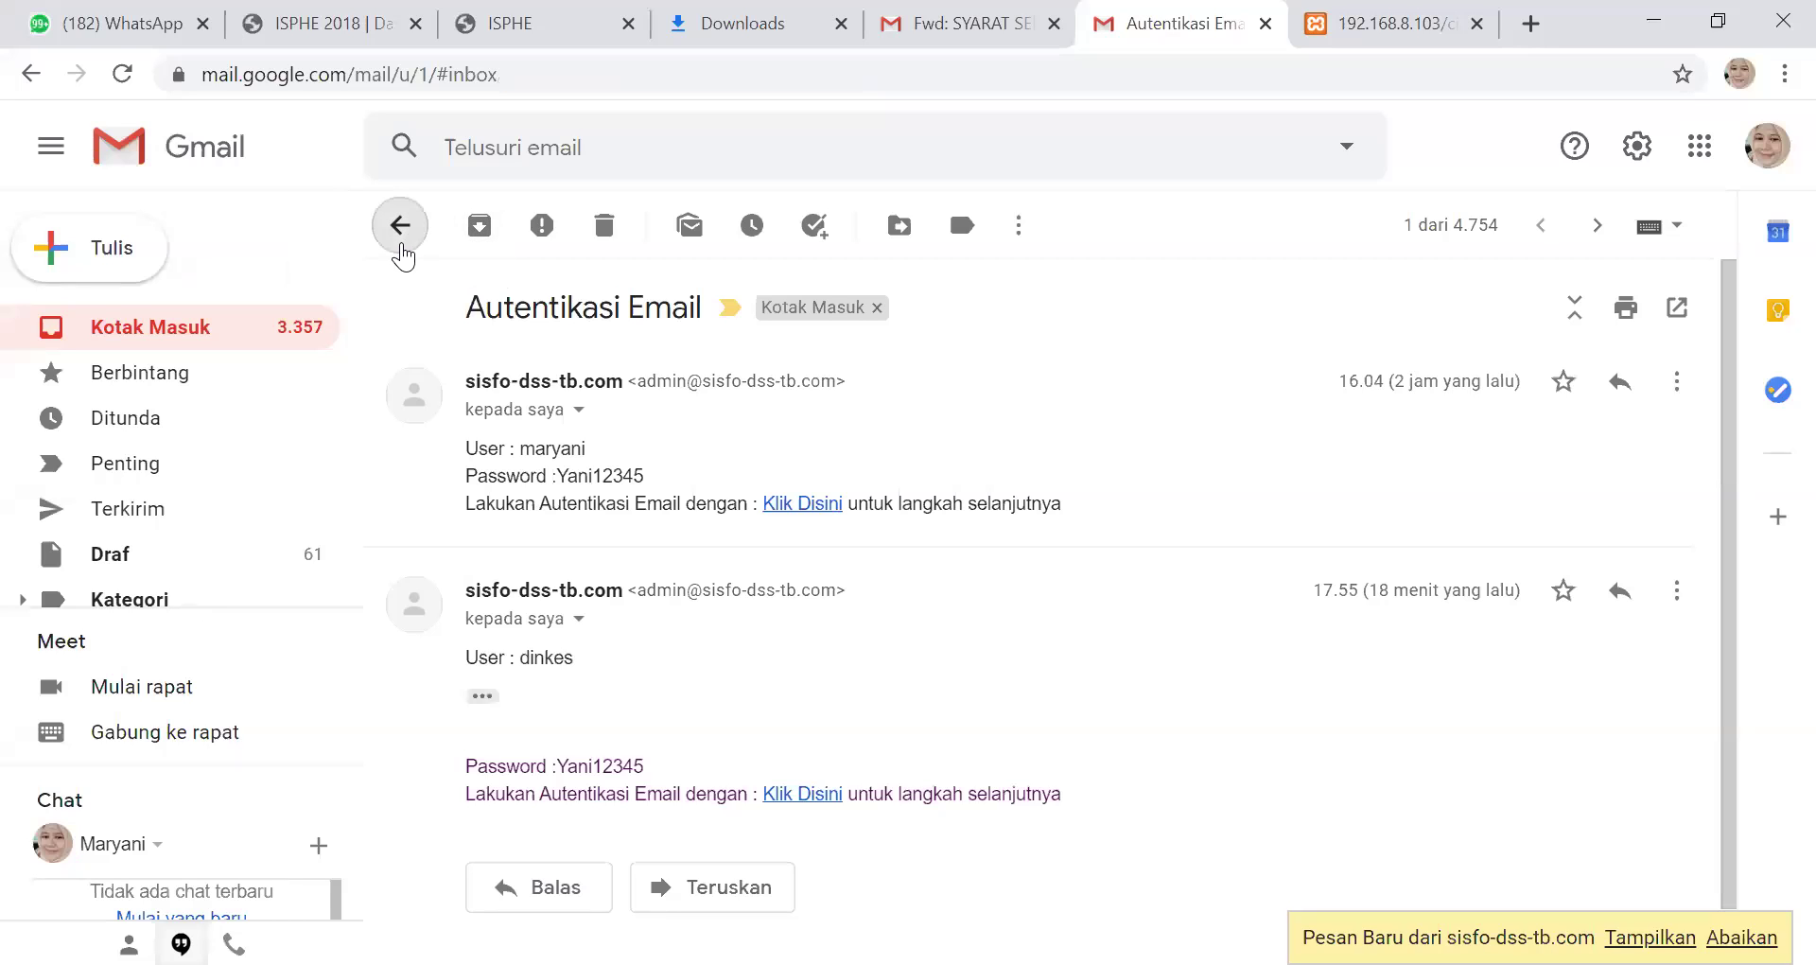
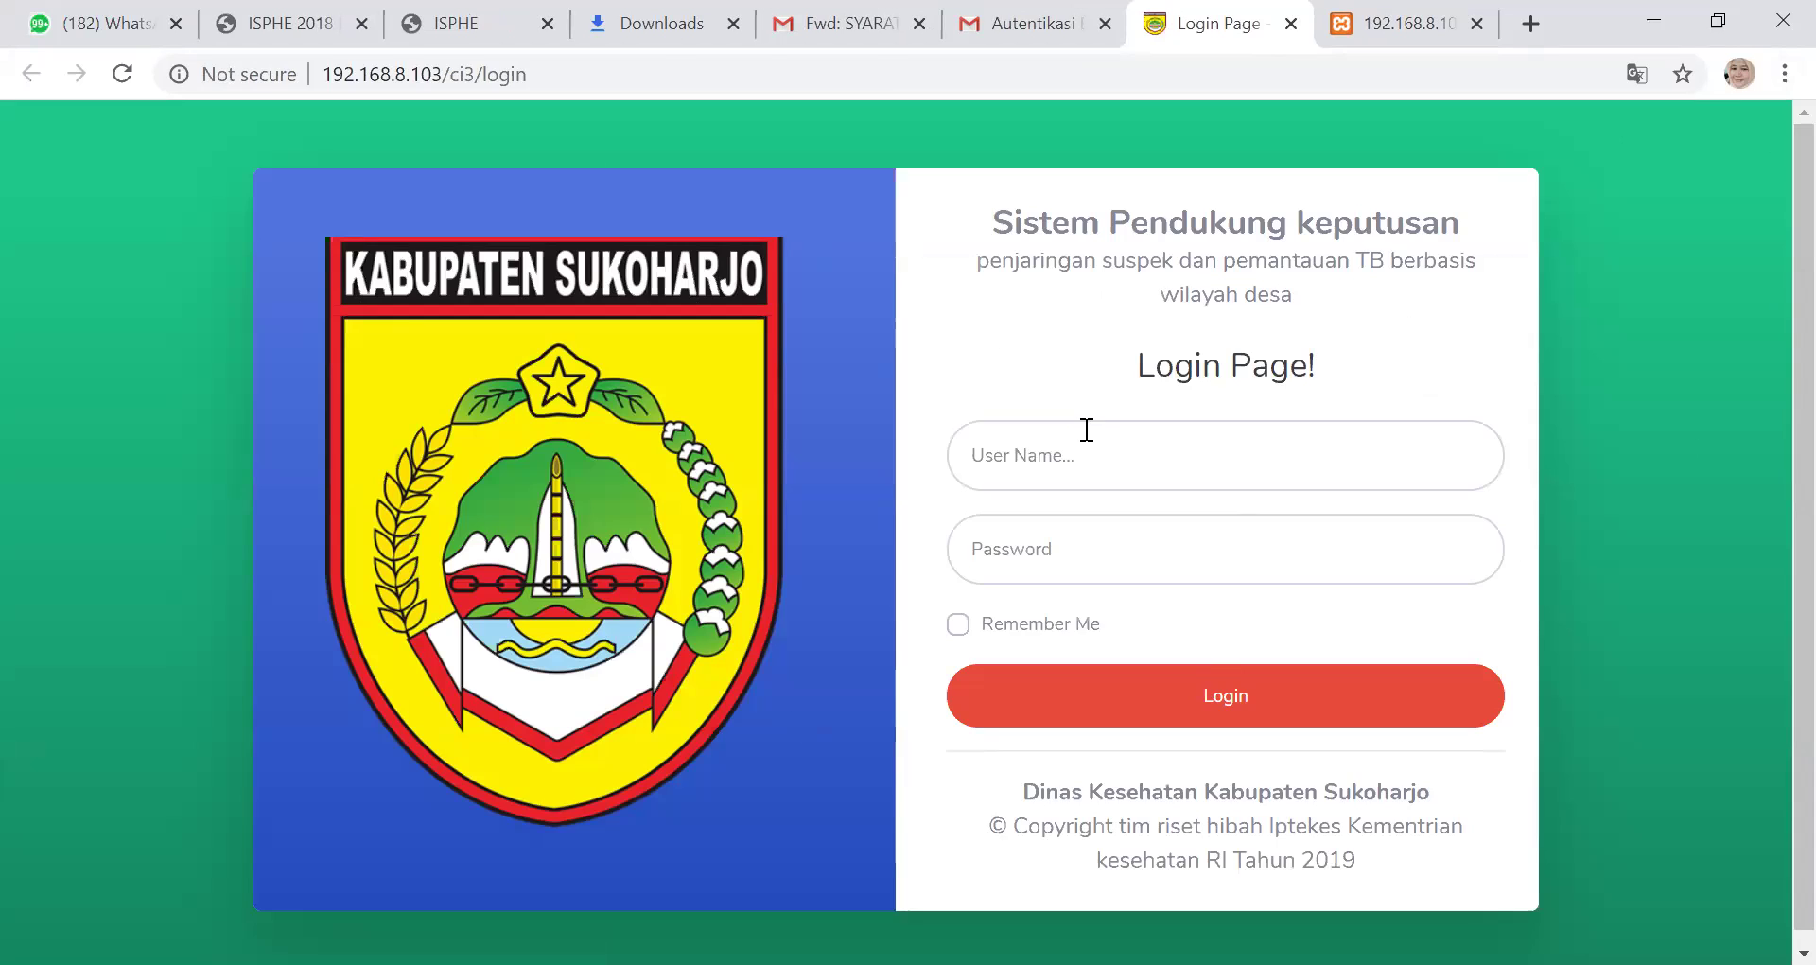
# Log in to Sisfo DSS TB with the dinkes user name and its password
pyautogui.click(1064, 450)
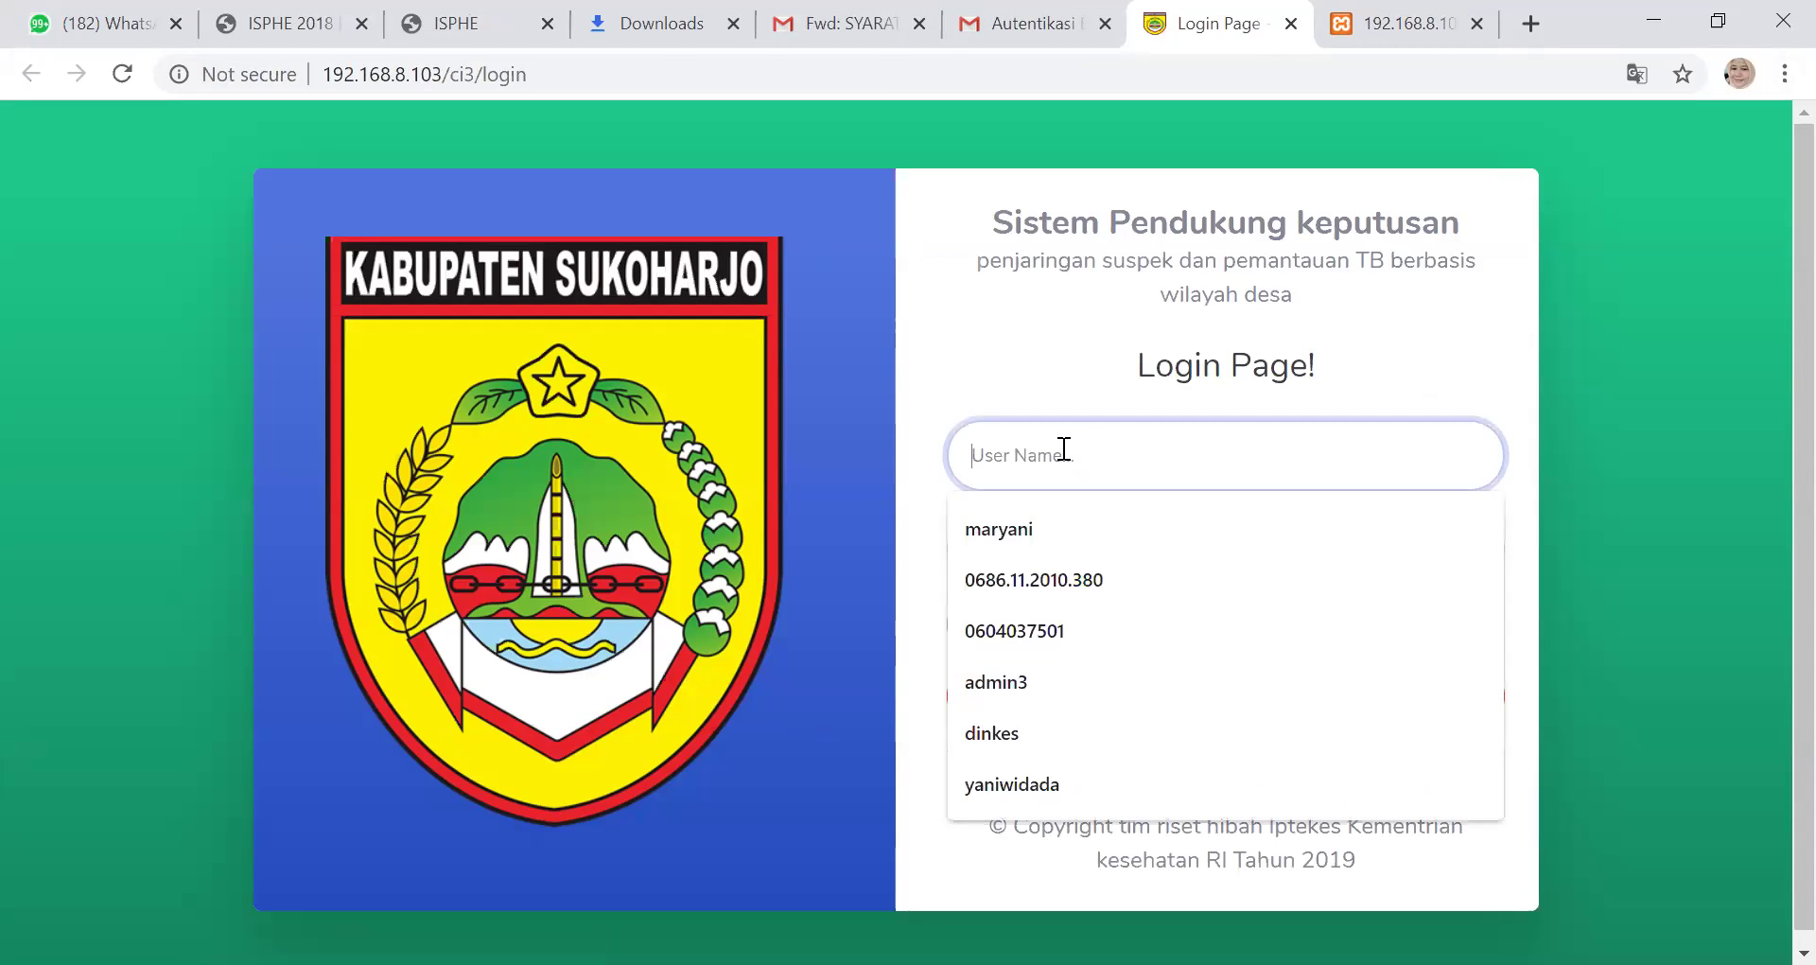
pyautogui.write('dinkes')
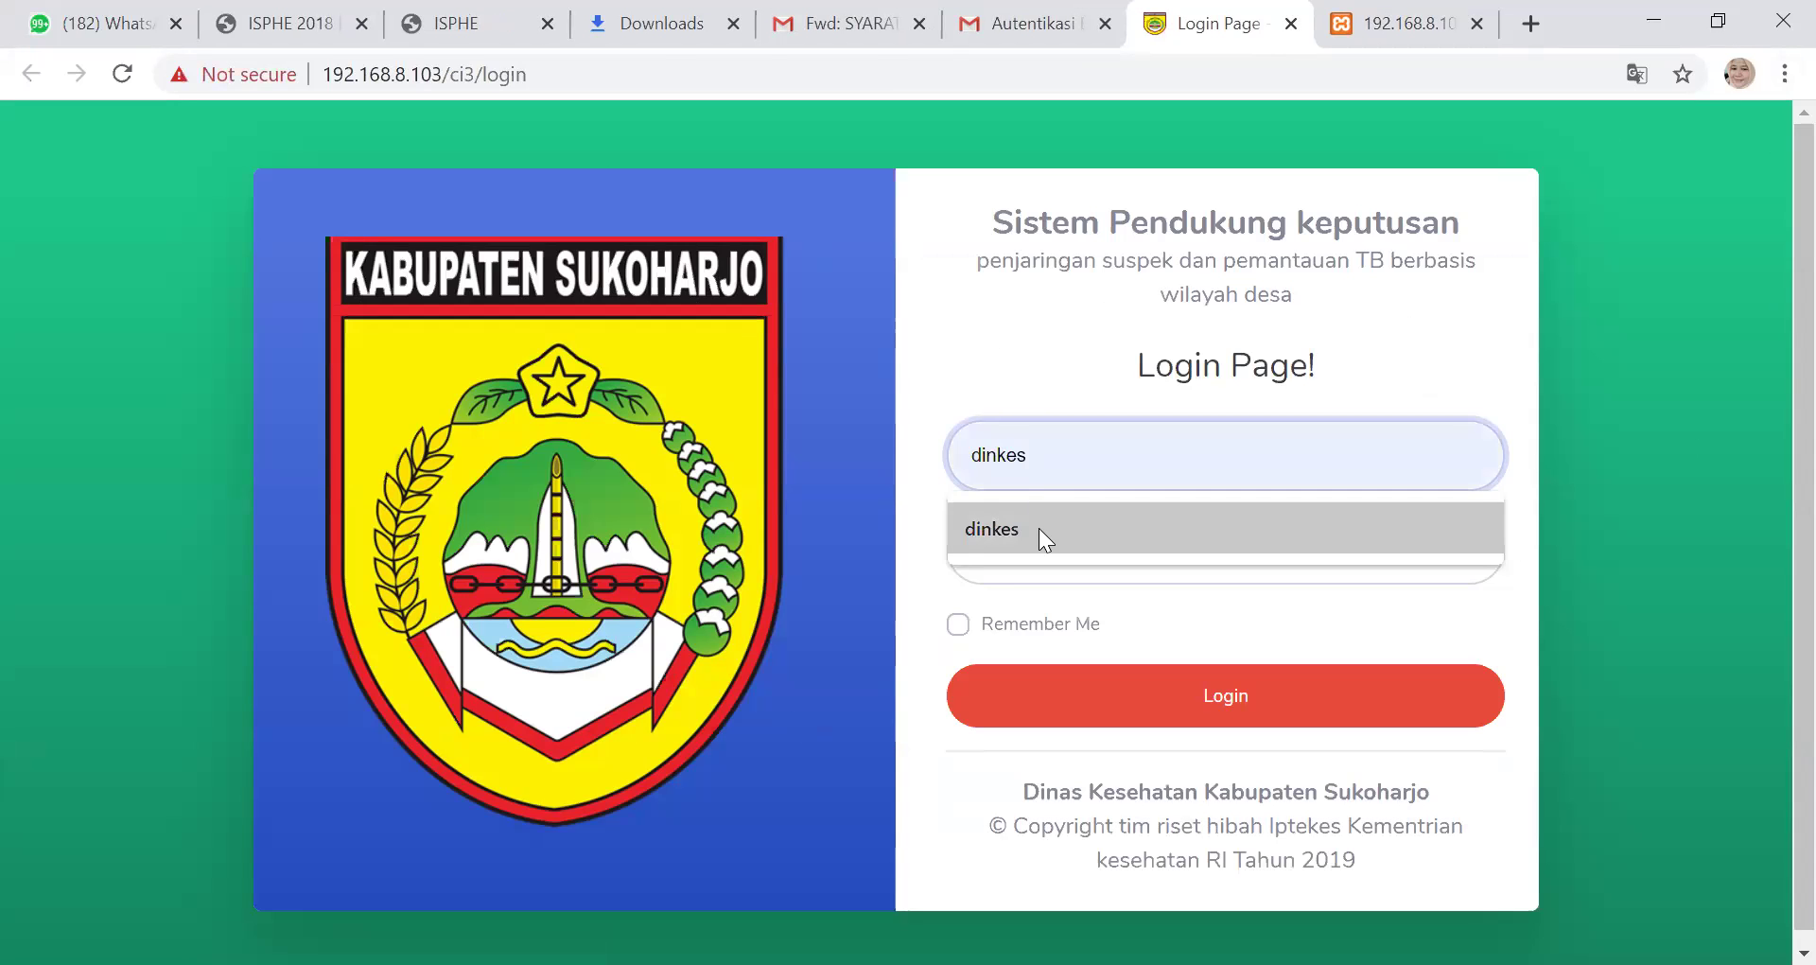
pyautogui.click(1038, 527)
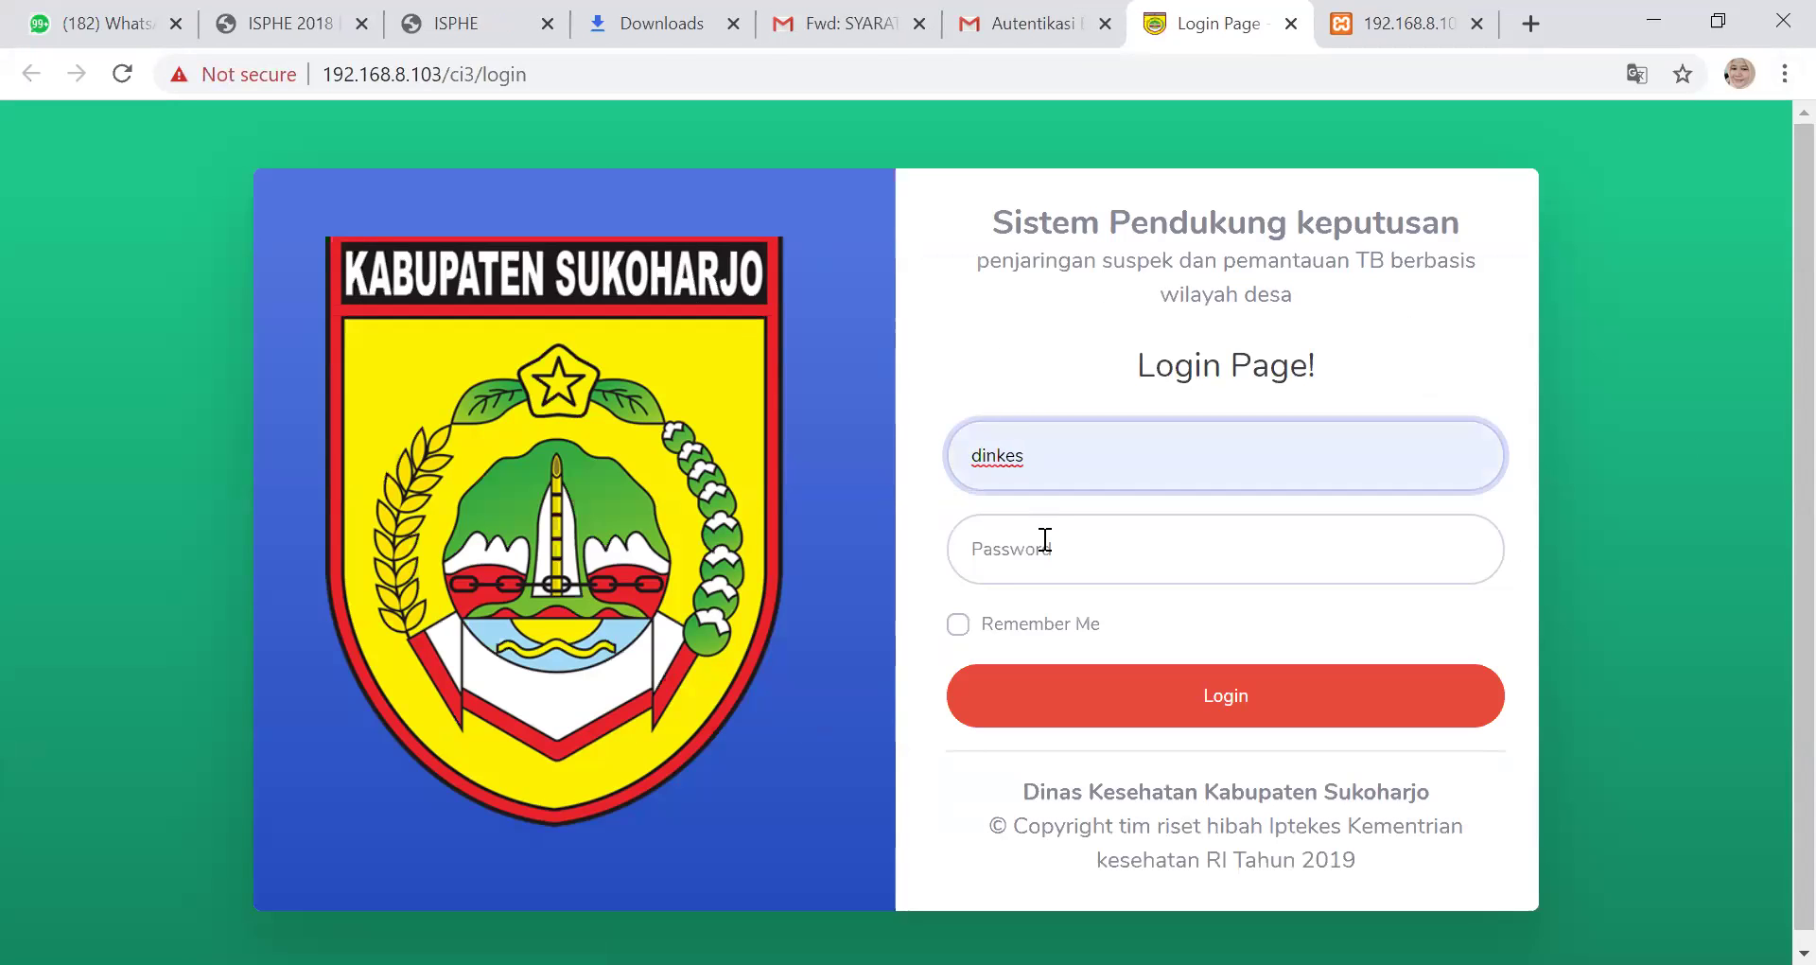
pyautogui.click(1045, 548)
pyautogui.write('dinkes')
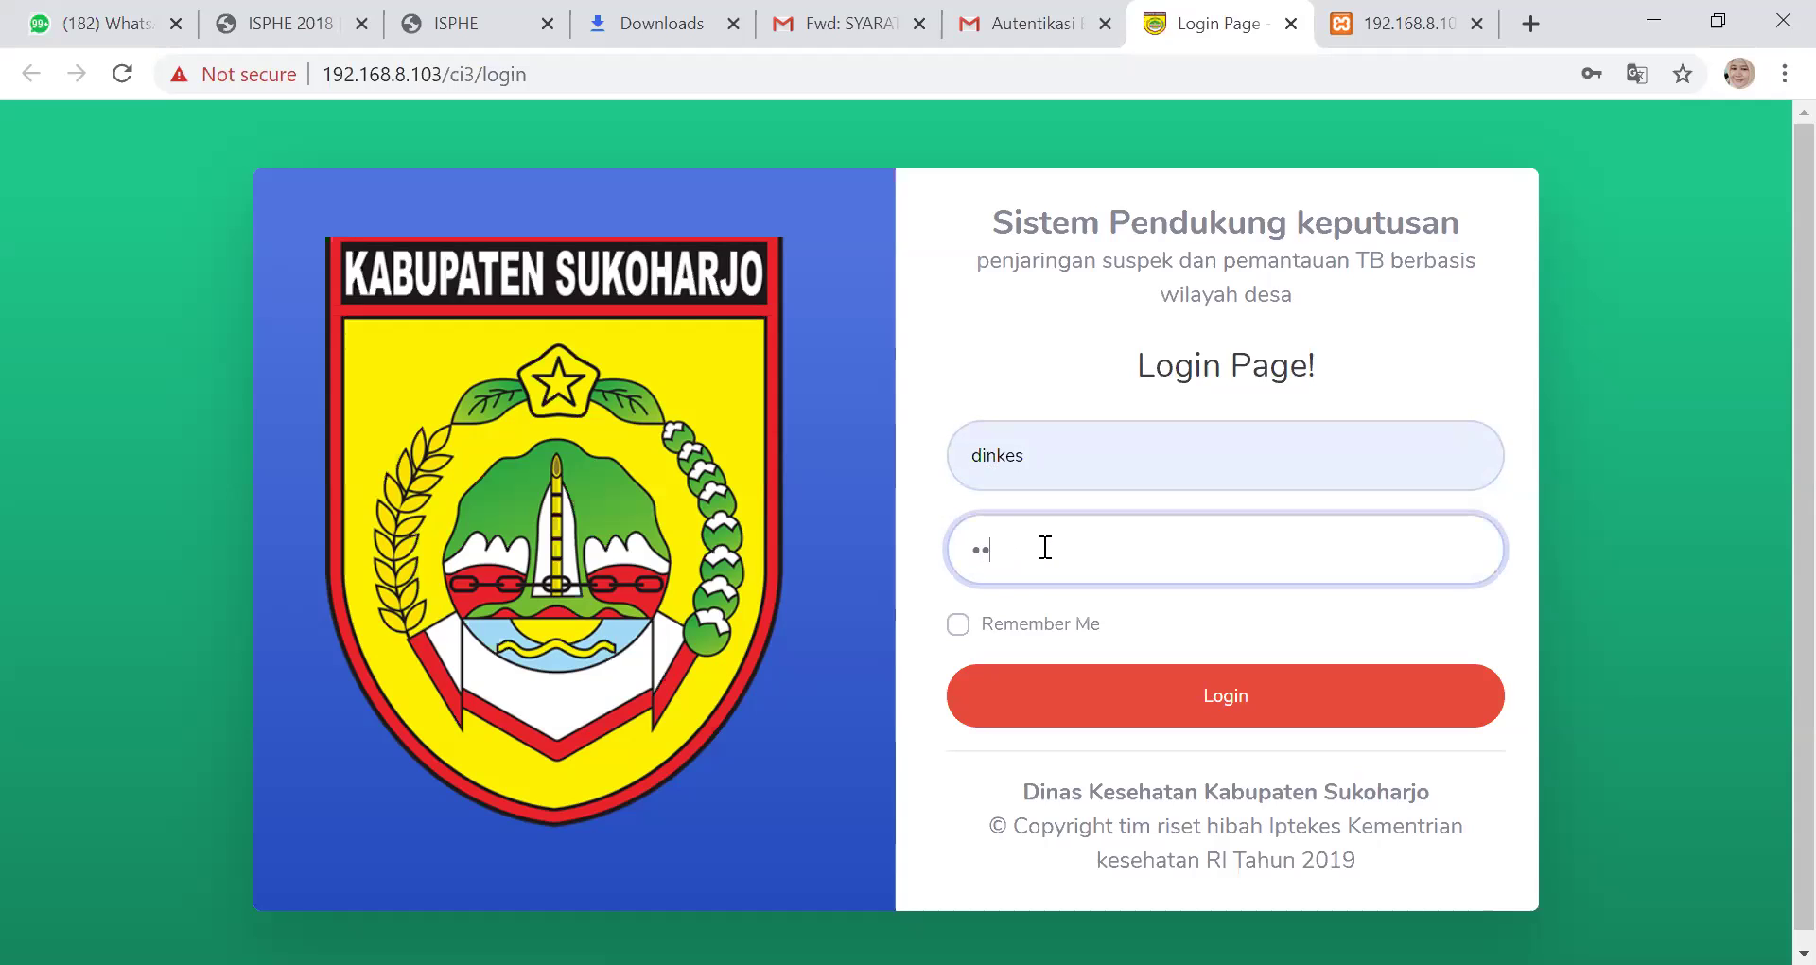
pyautogui.write('123')
pyautogui.click(1260, 695)
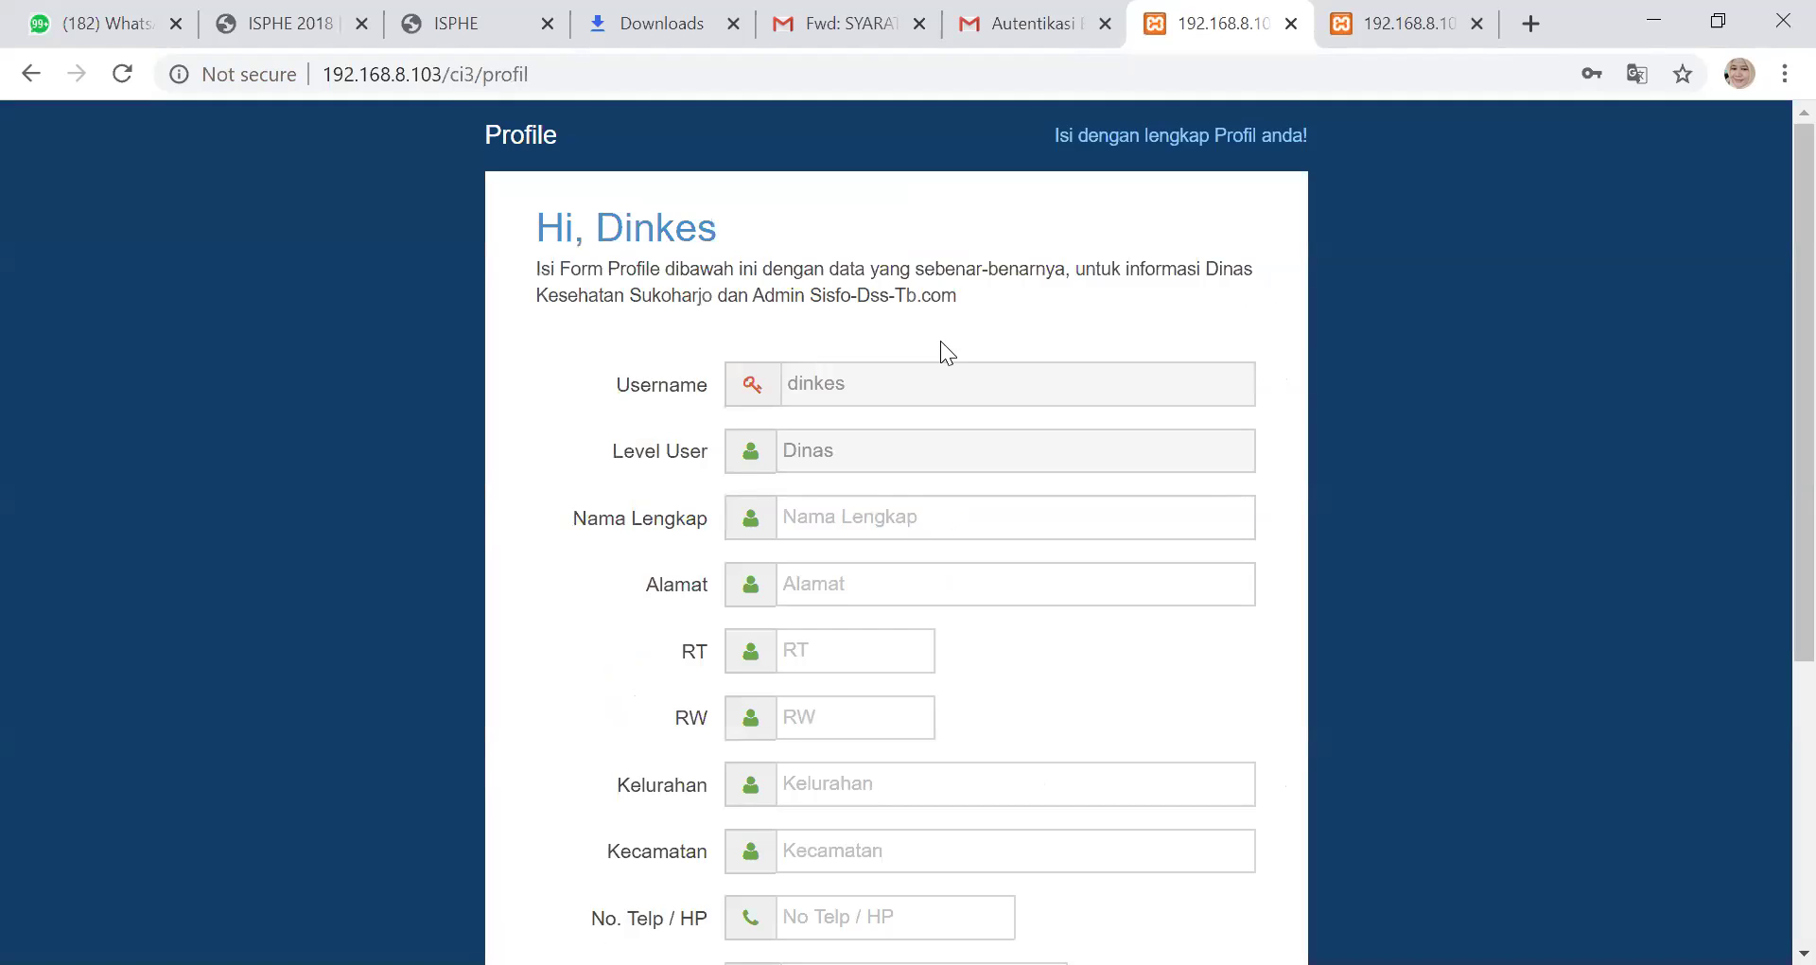
pyautogui.scroll(-5, 940, 346)
pyautogui.scroll(5, 942, 350)
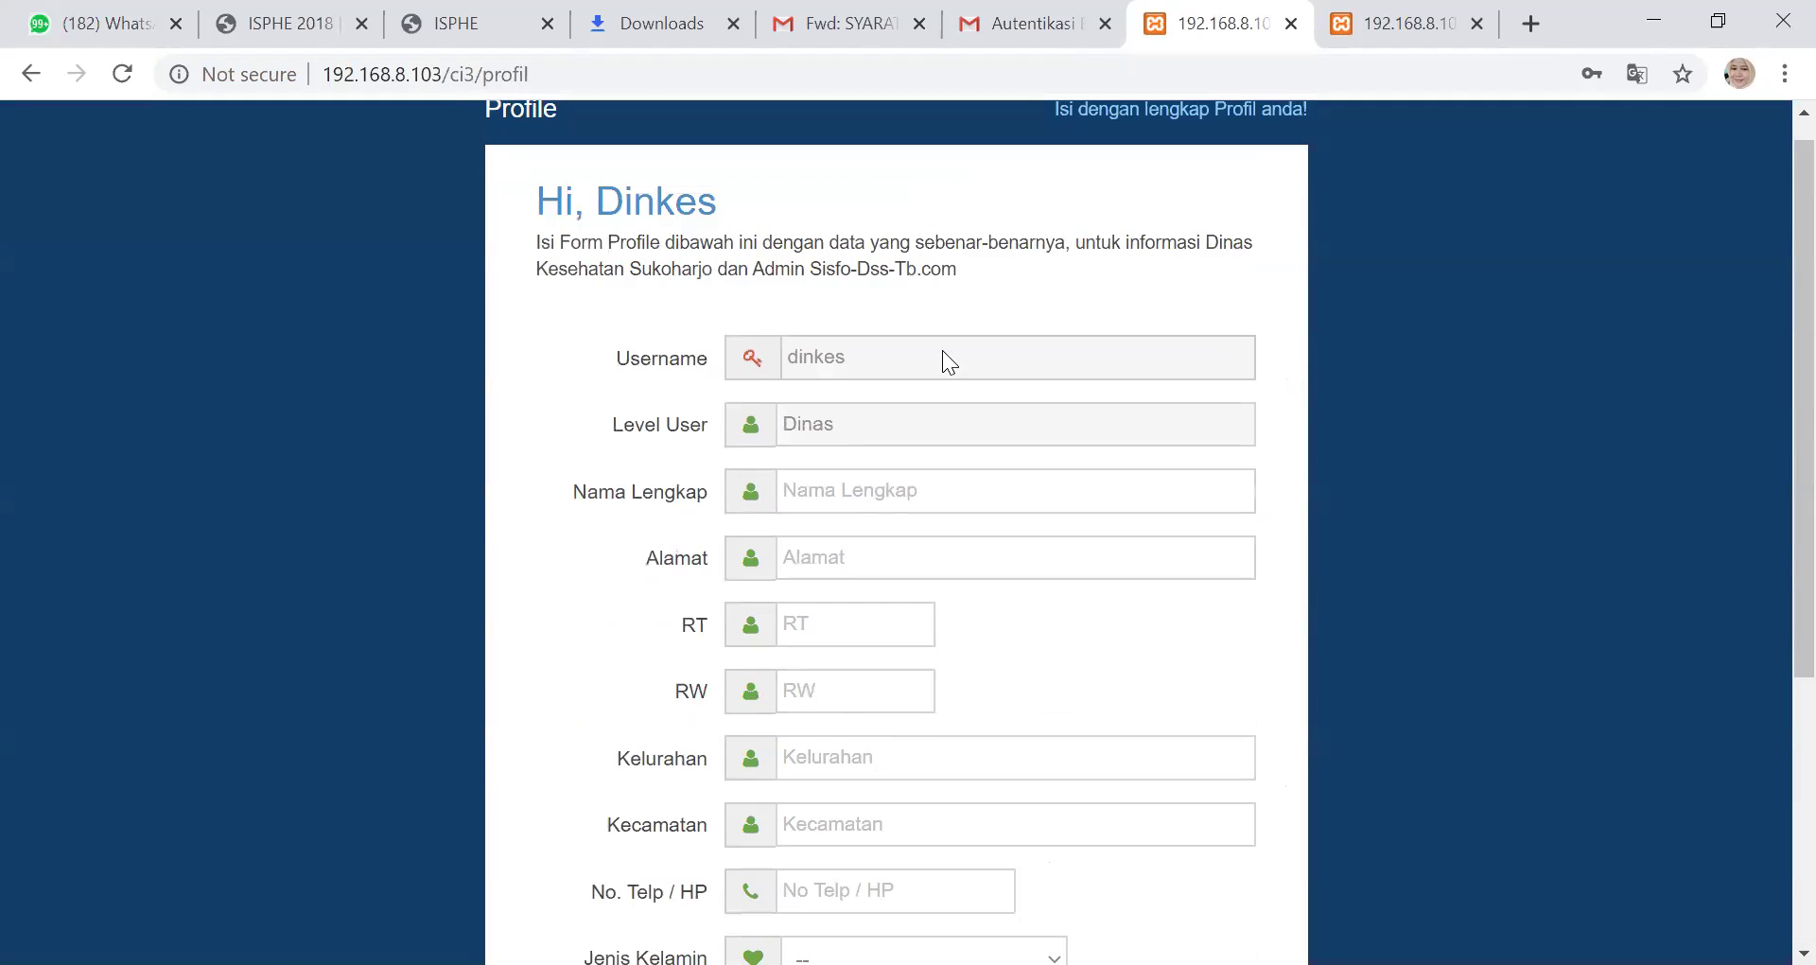
pyautogui.scroll(1, 942, 350)
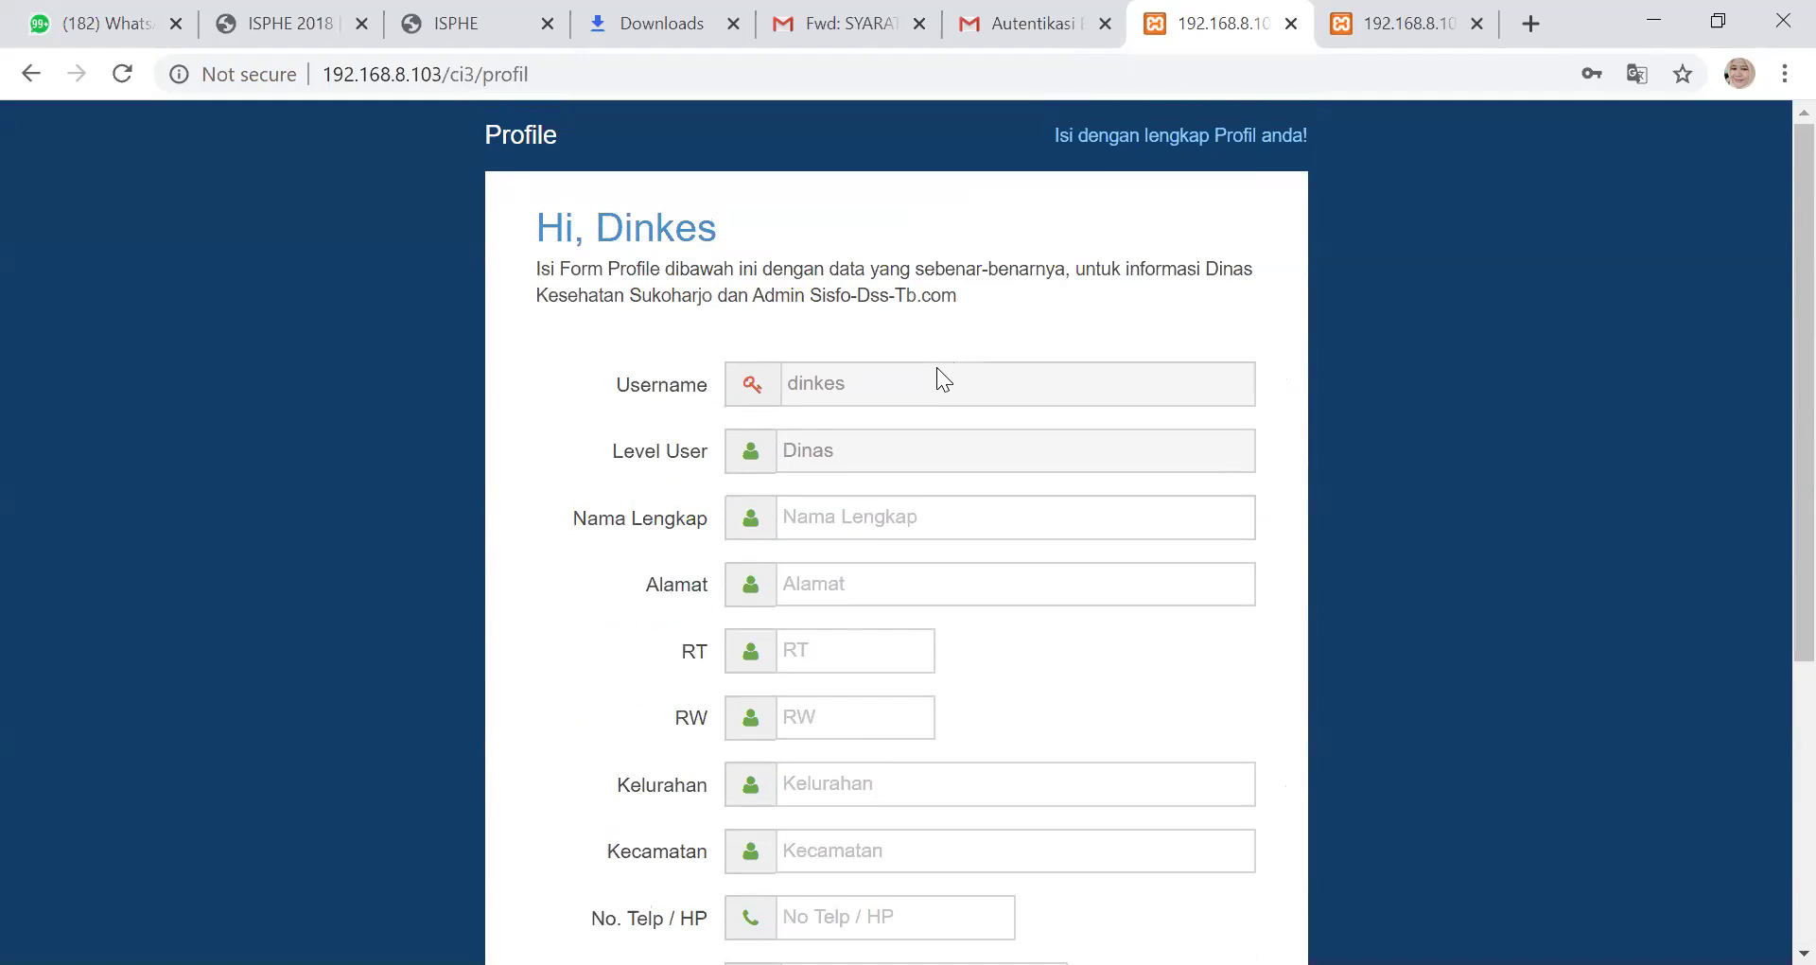
pyautogui.scroll(-5, 938, 364)
pyautogui.scroll(5, 933, 369)
pyautogui.scroll(-3, 948, 350)
pyautogui.scroll(3, 957, 362)
pyautogui.scroll(-3, 1116, 422)
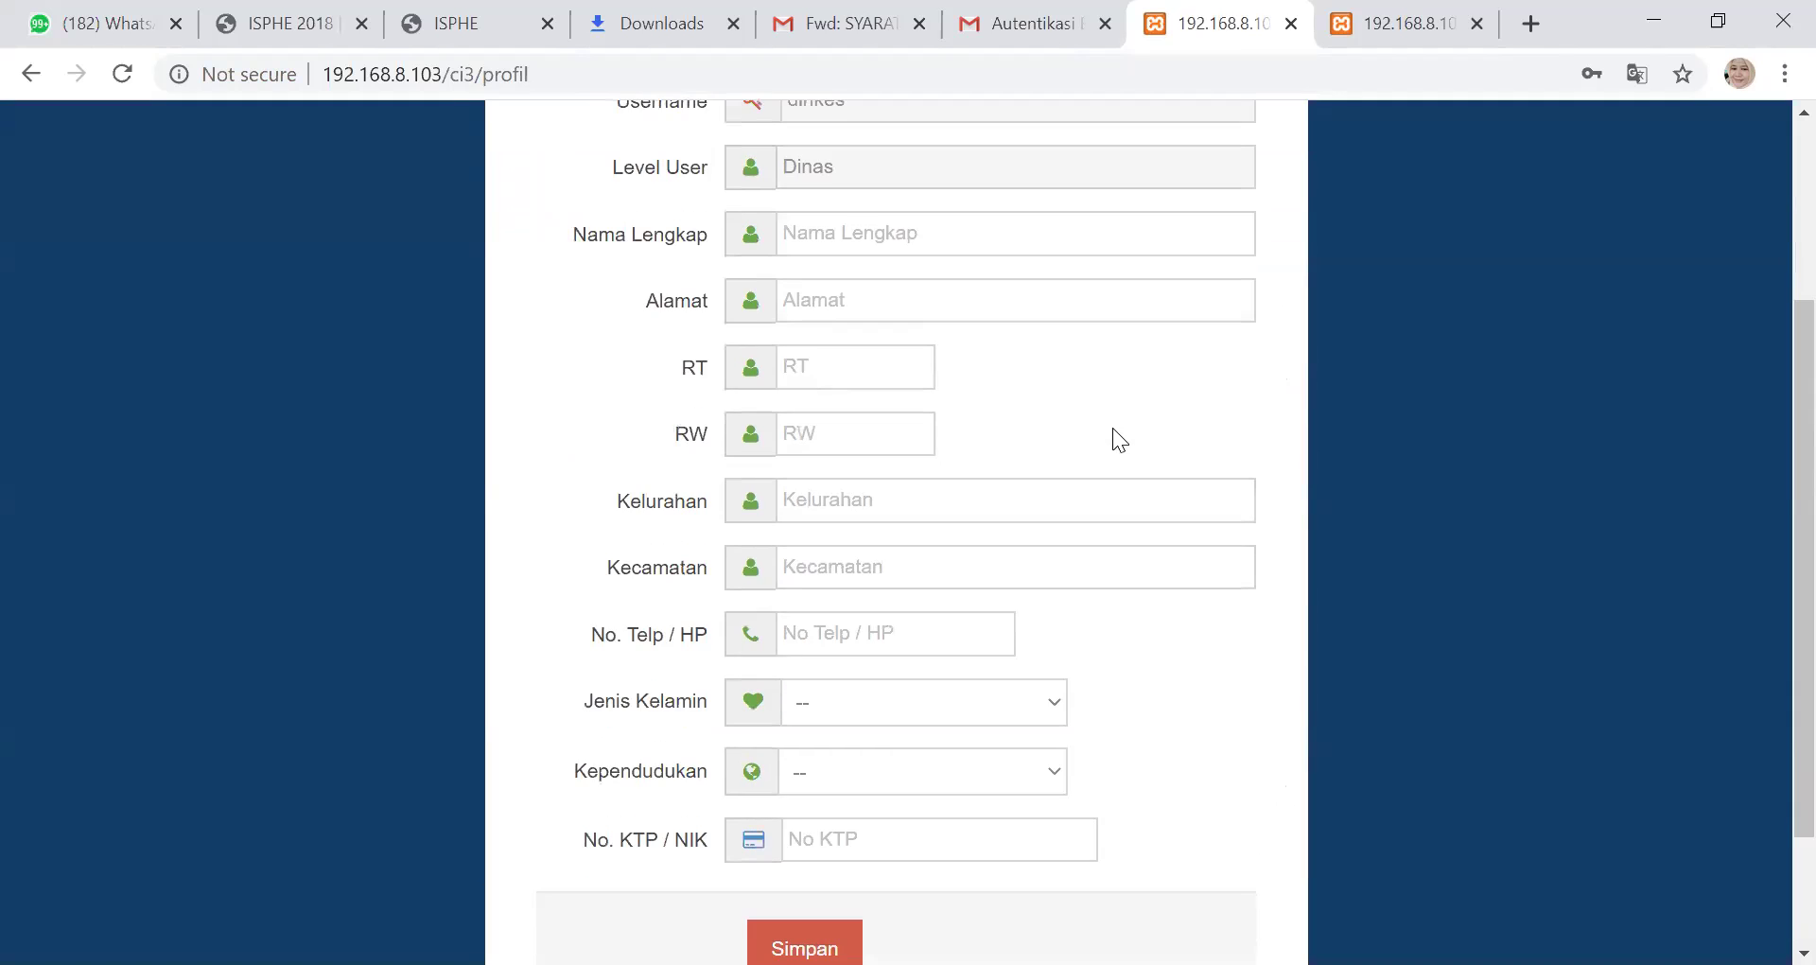
pyautogui.scroll(-2, 1114, 422)
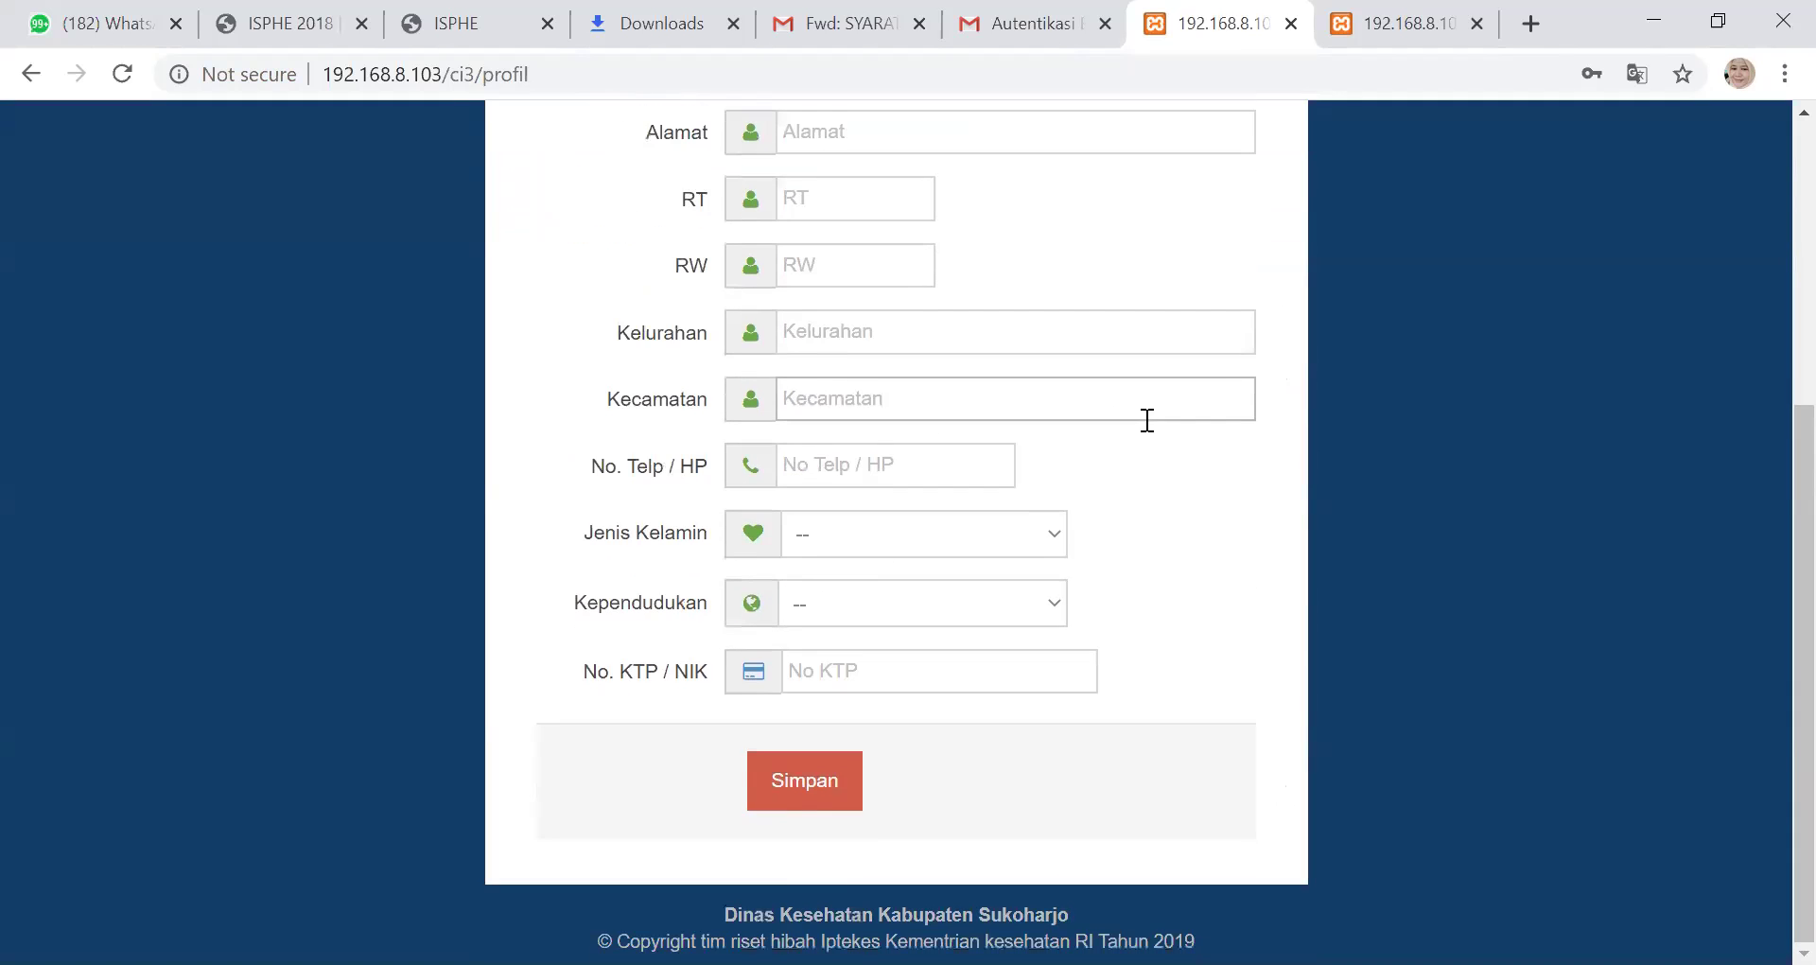
pyautogui.scroll(2, 1146, 418)
pyautogui.scroll(3, 1145, 420)
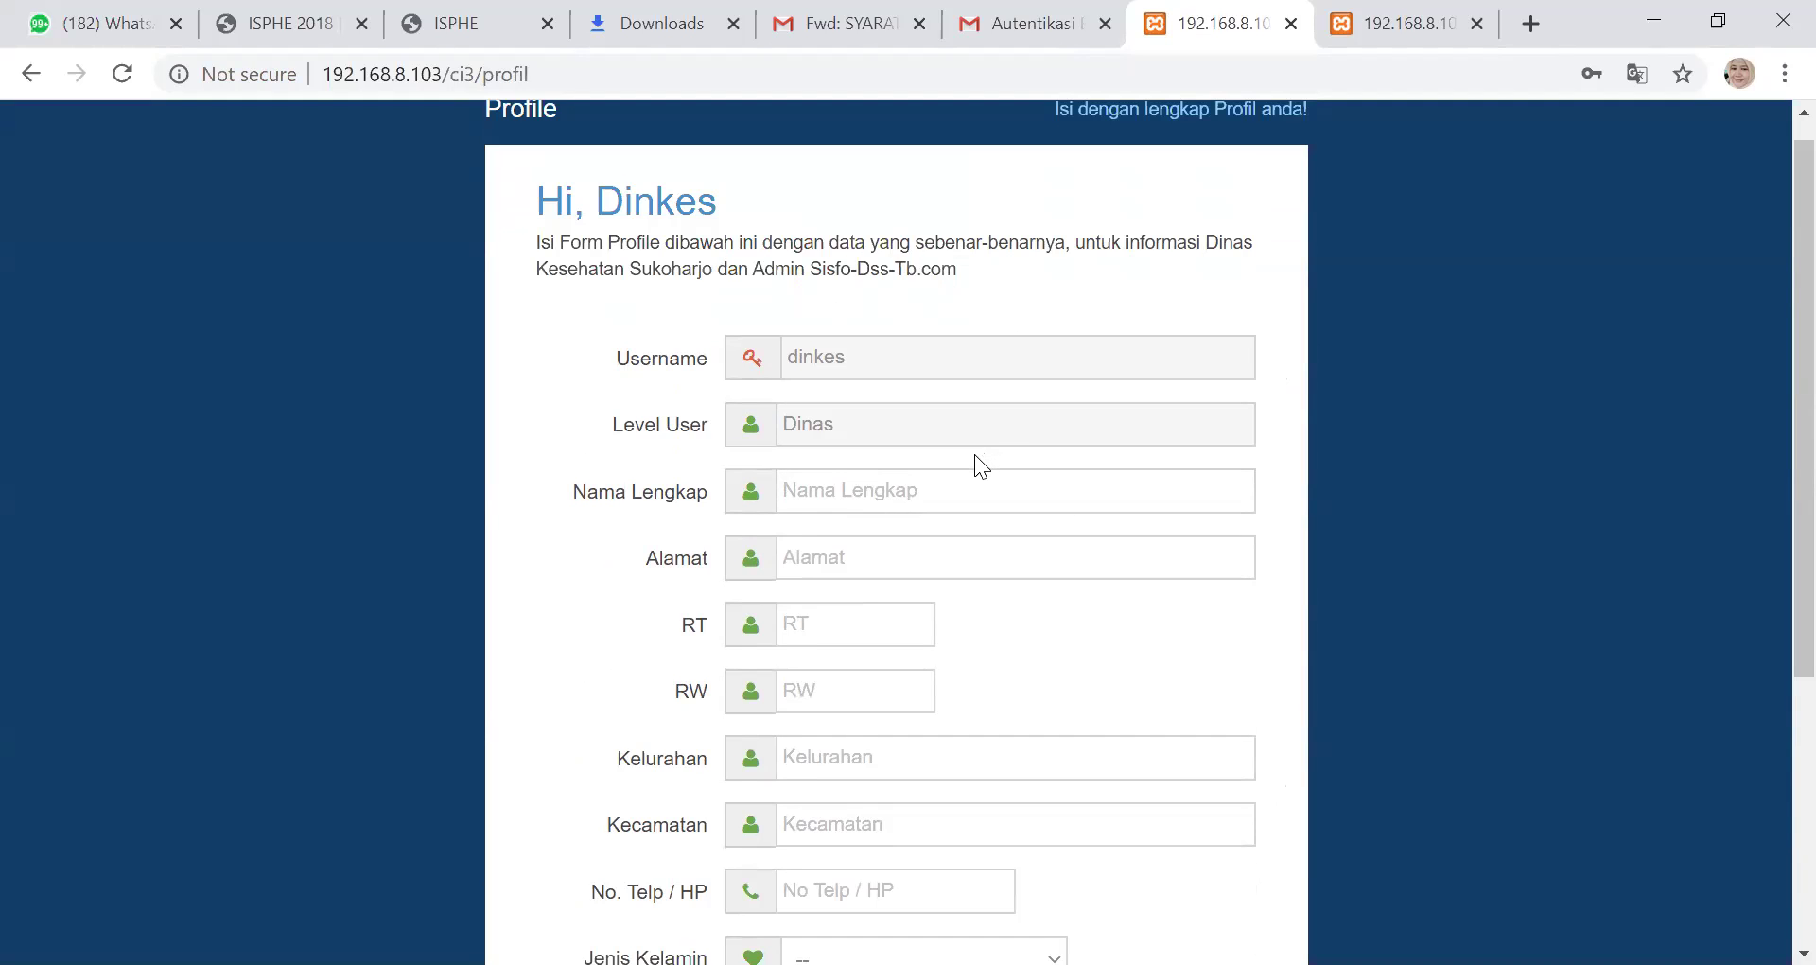
pyautogui.scroll(-2, 975, 454)
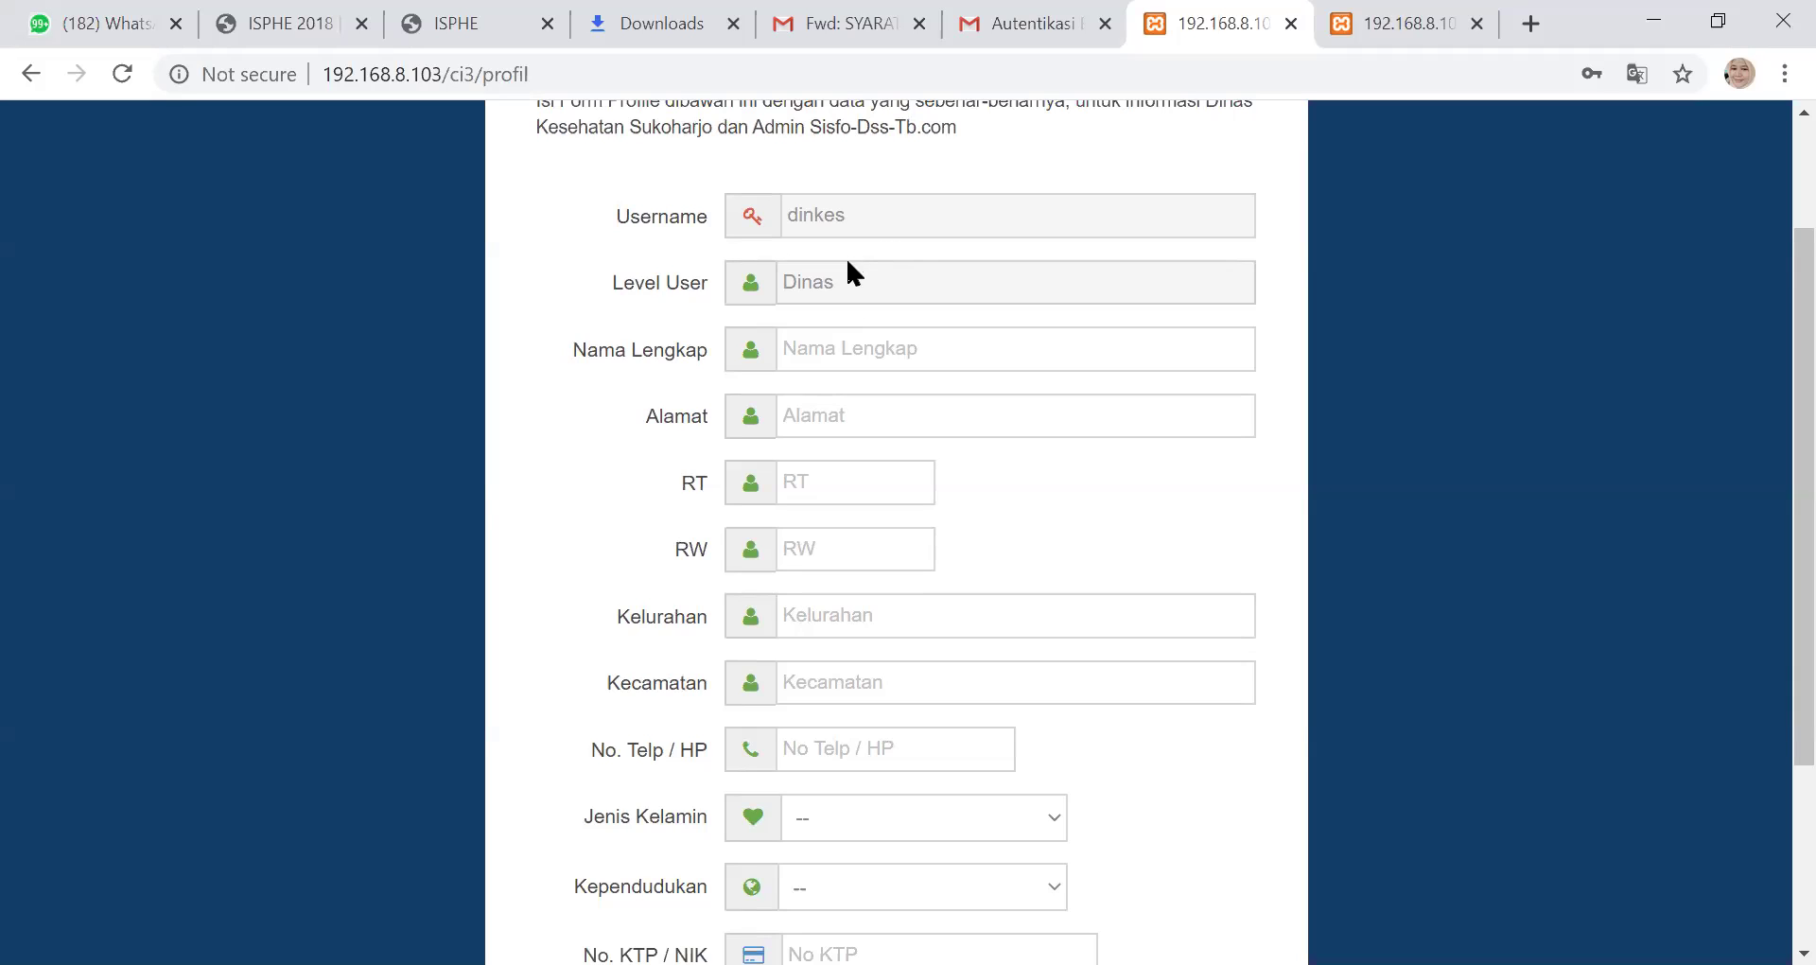
# Fill Nama Lengkap 'Kepala Dinas', Alamat 'Sukoharjo', RT '02' and RW '12' from autofill
pyautogui.click(830, 346)
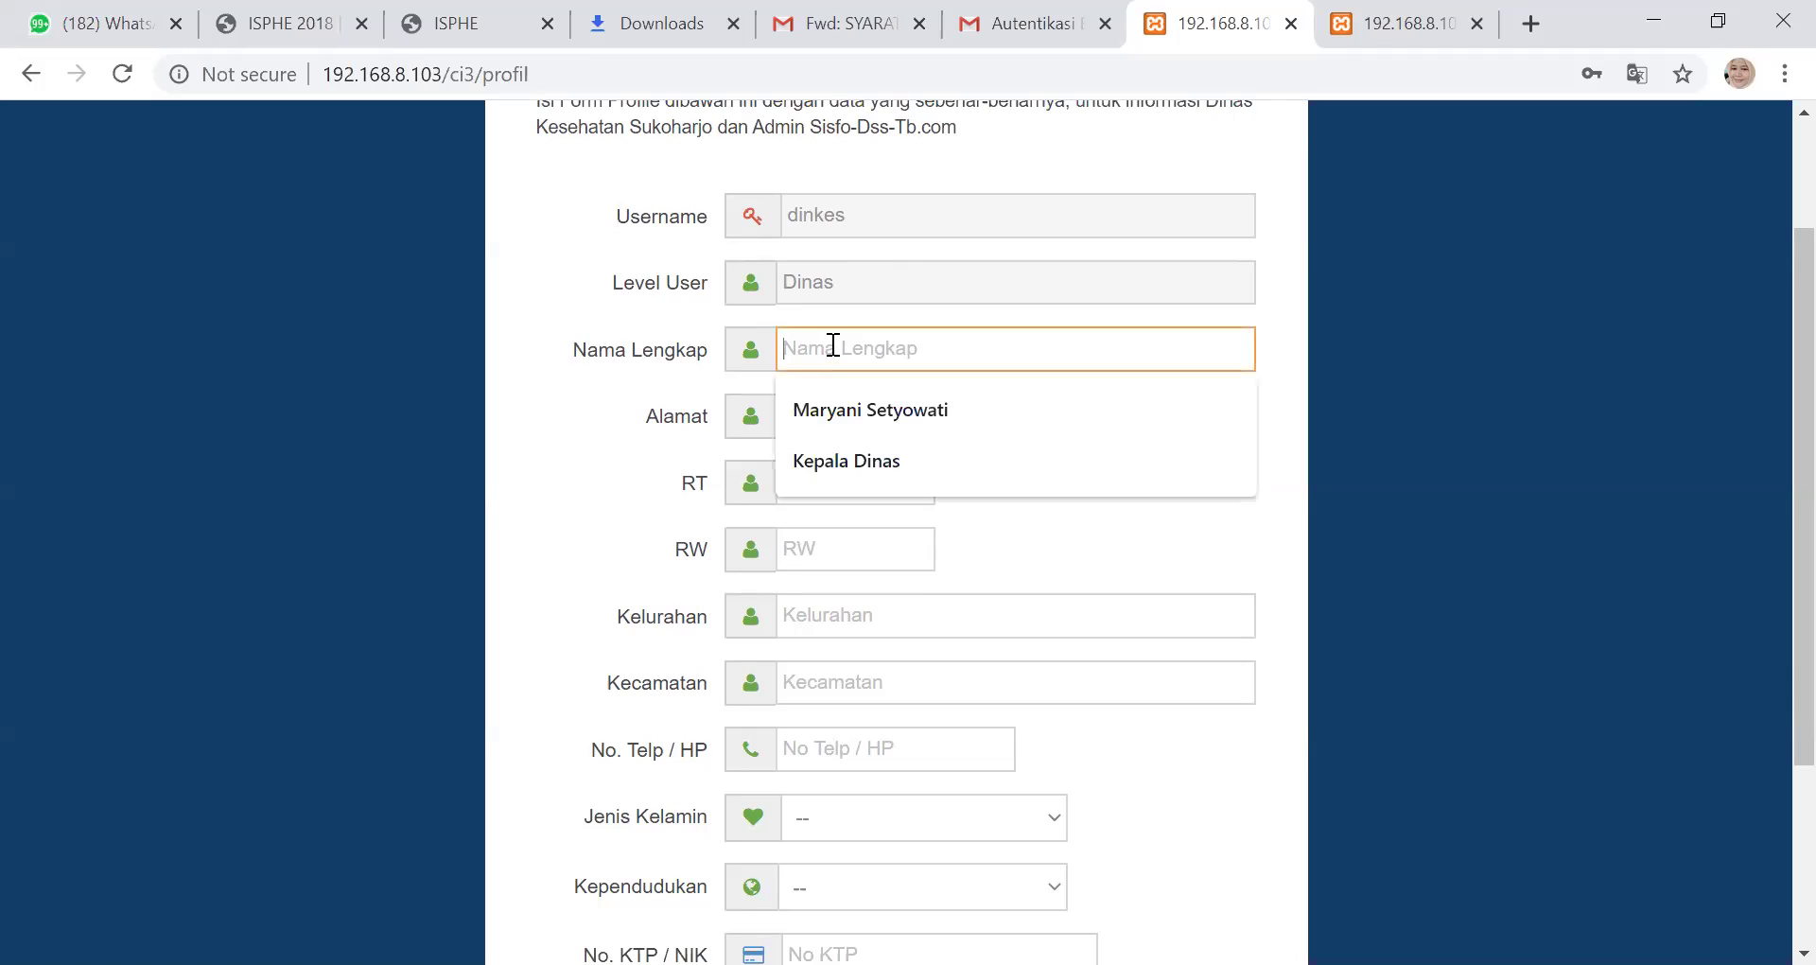
pyautogui.click(898, 462)
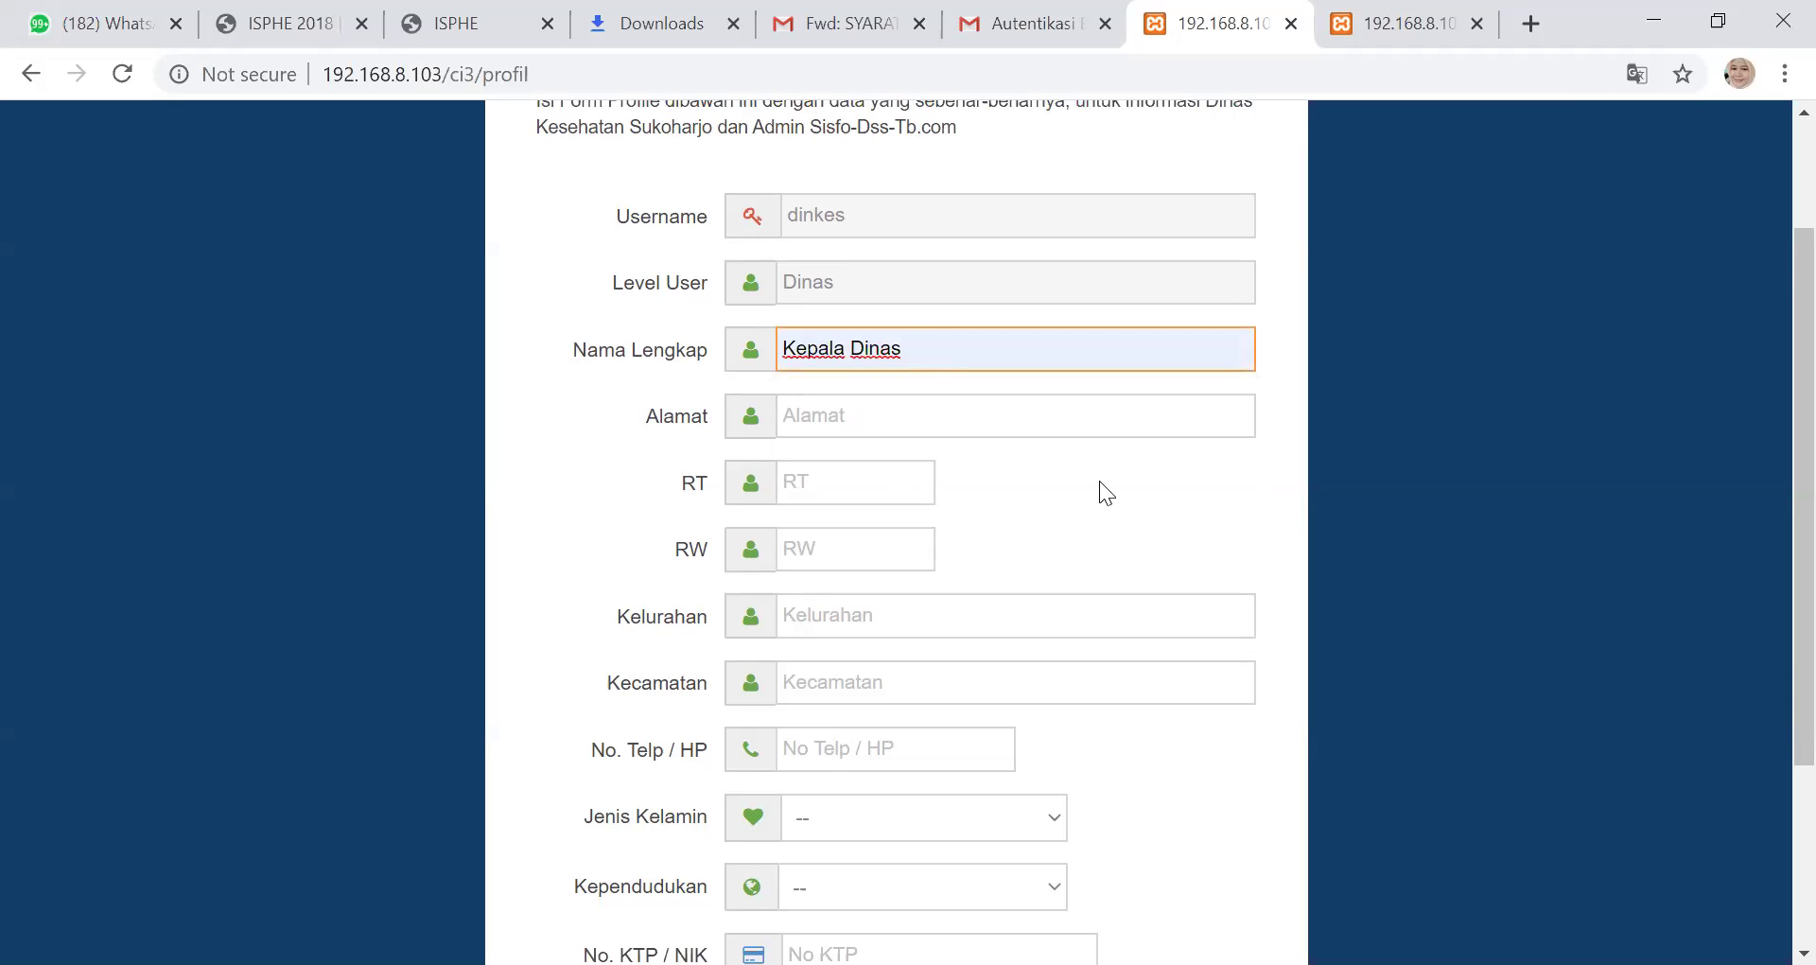
pyautogui.click(850, 406)
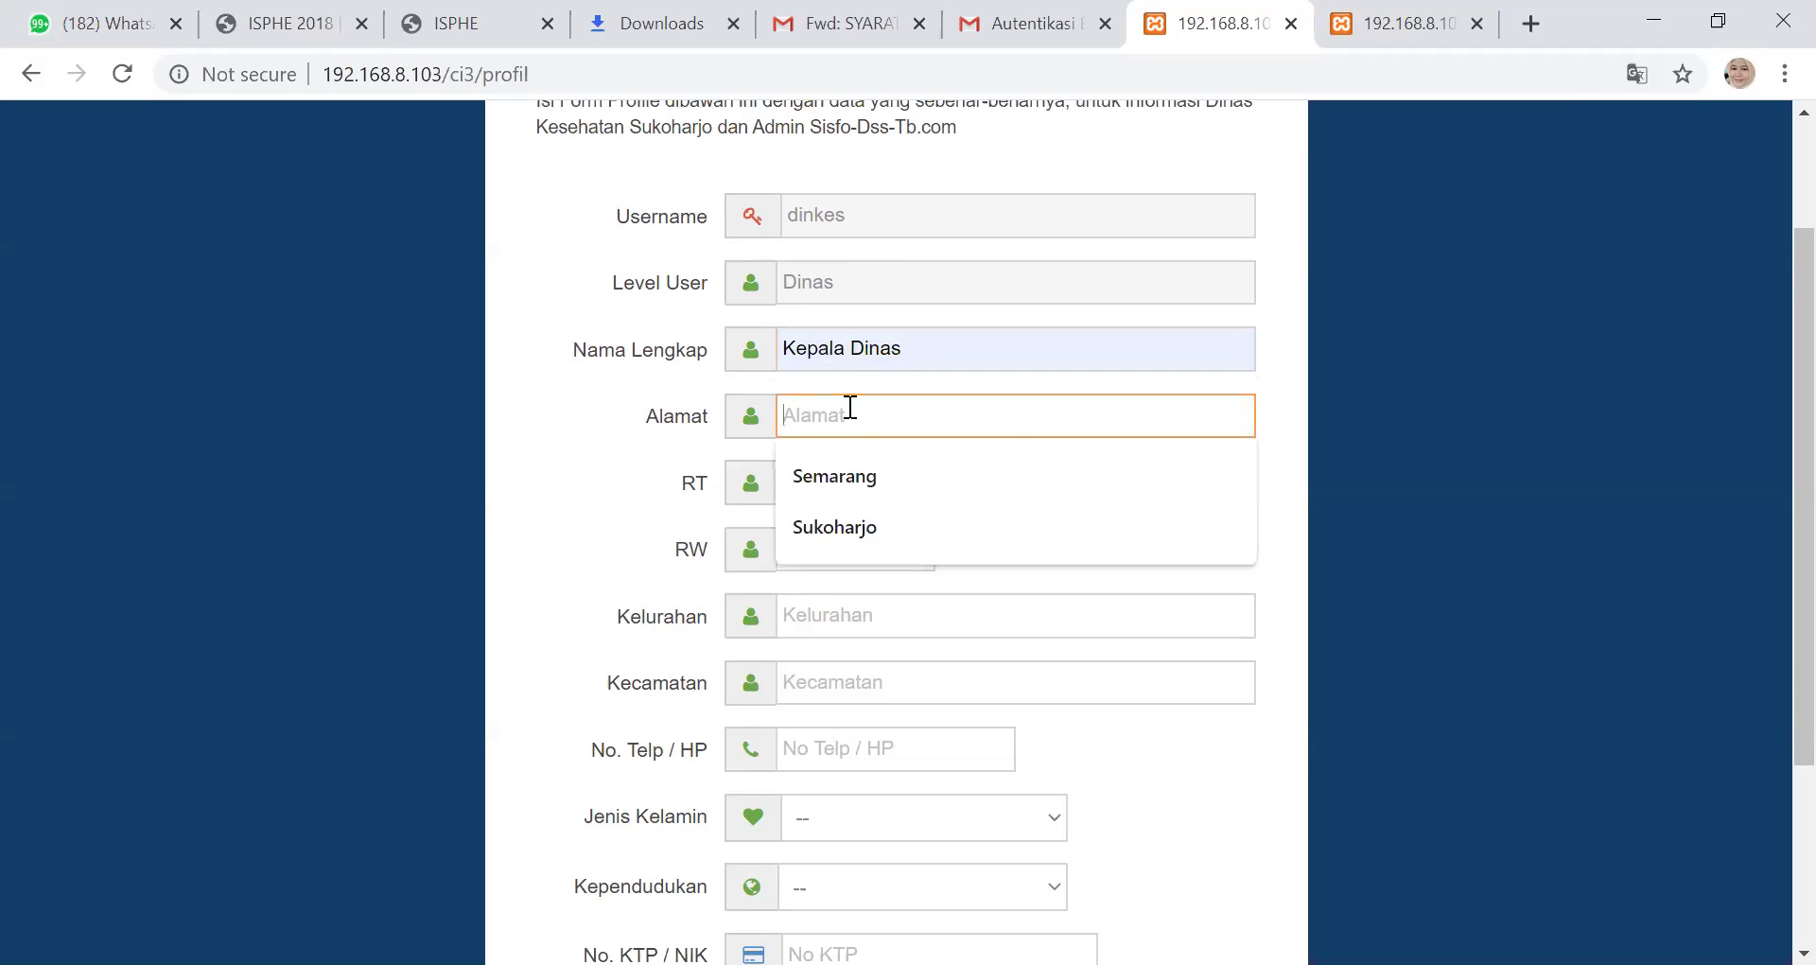
pyautogui.click(848, 525)
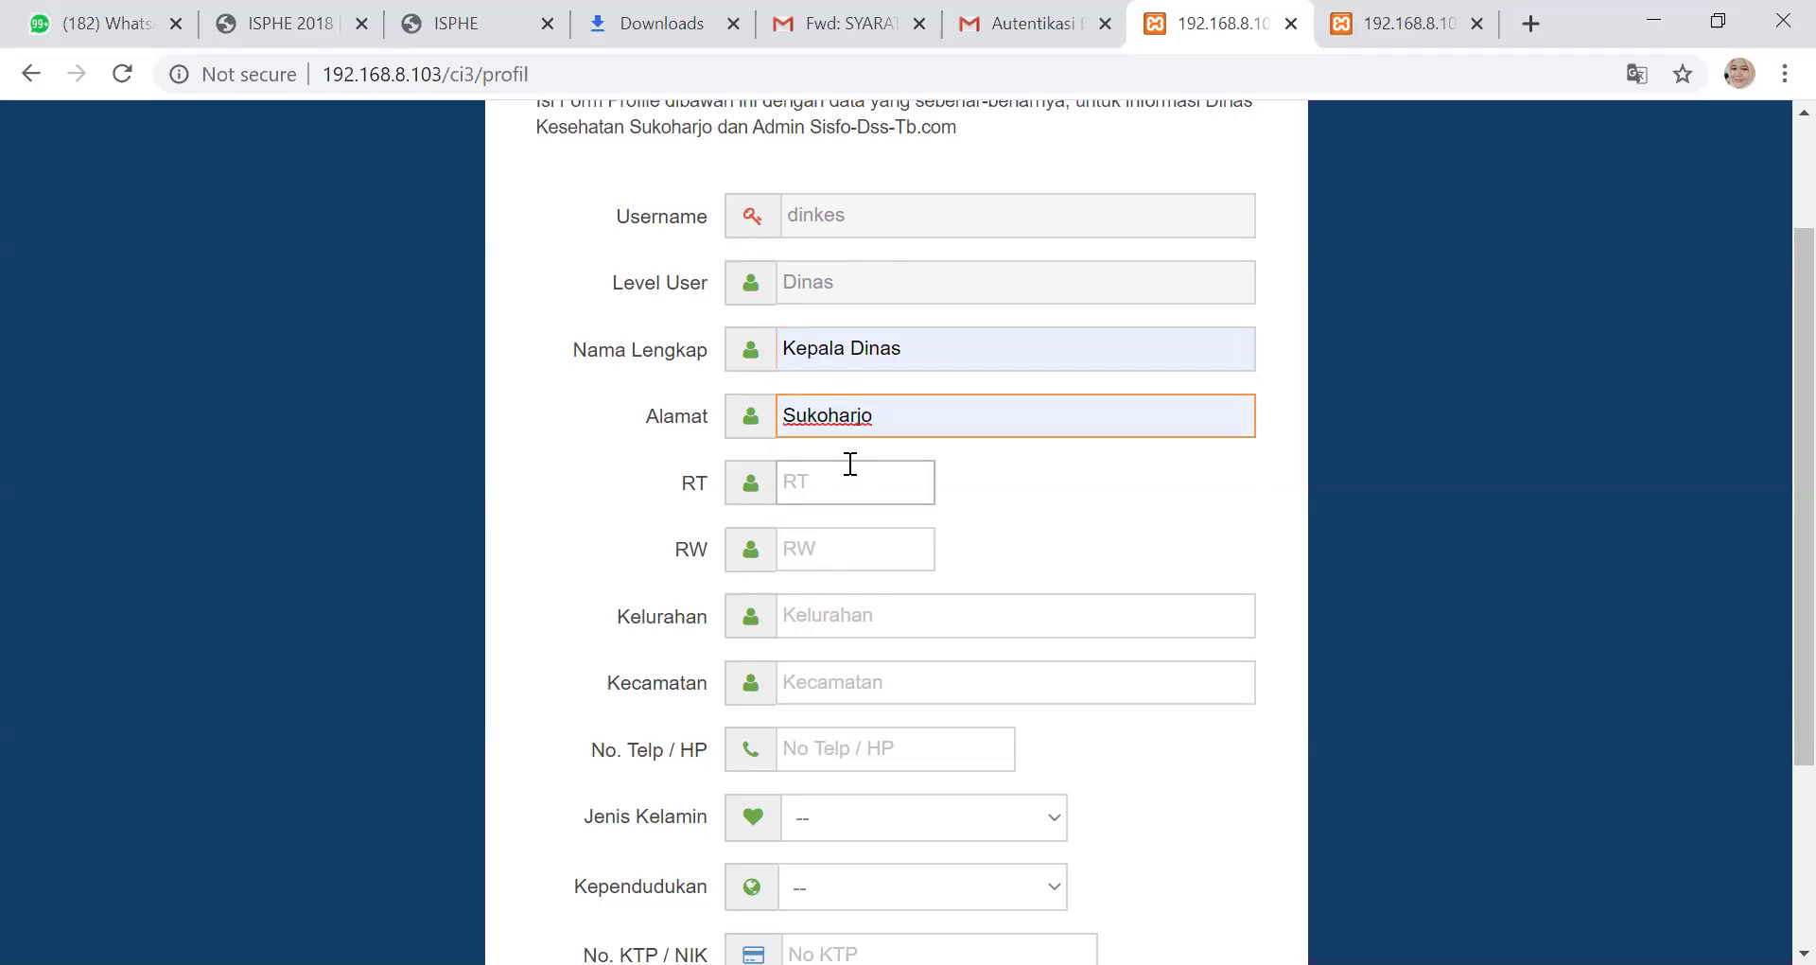
pyautogui.click(851, 473)
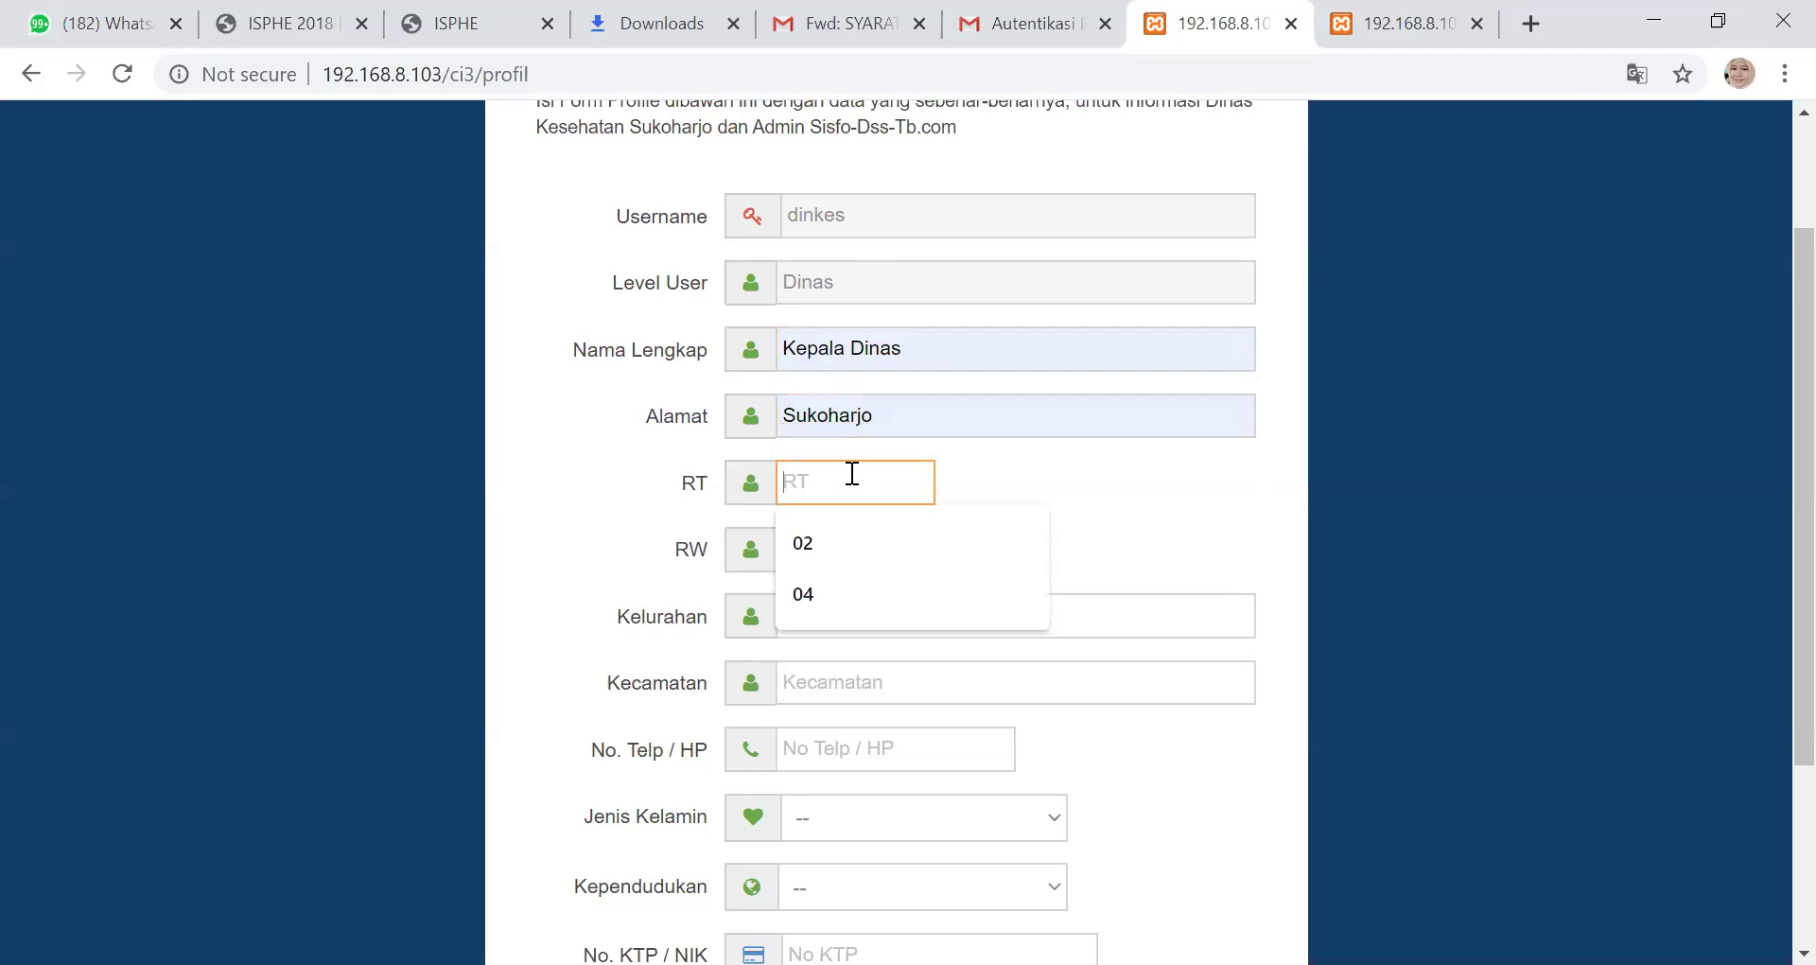
pyautogui.click(856, 543)
pyautogui.click(848, 547)
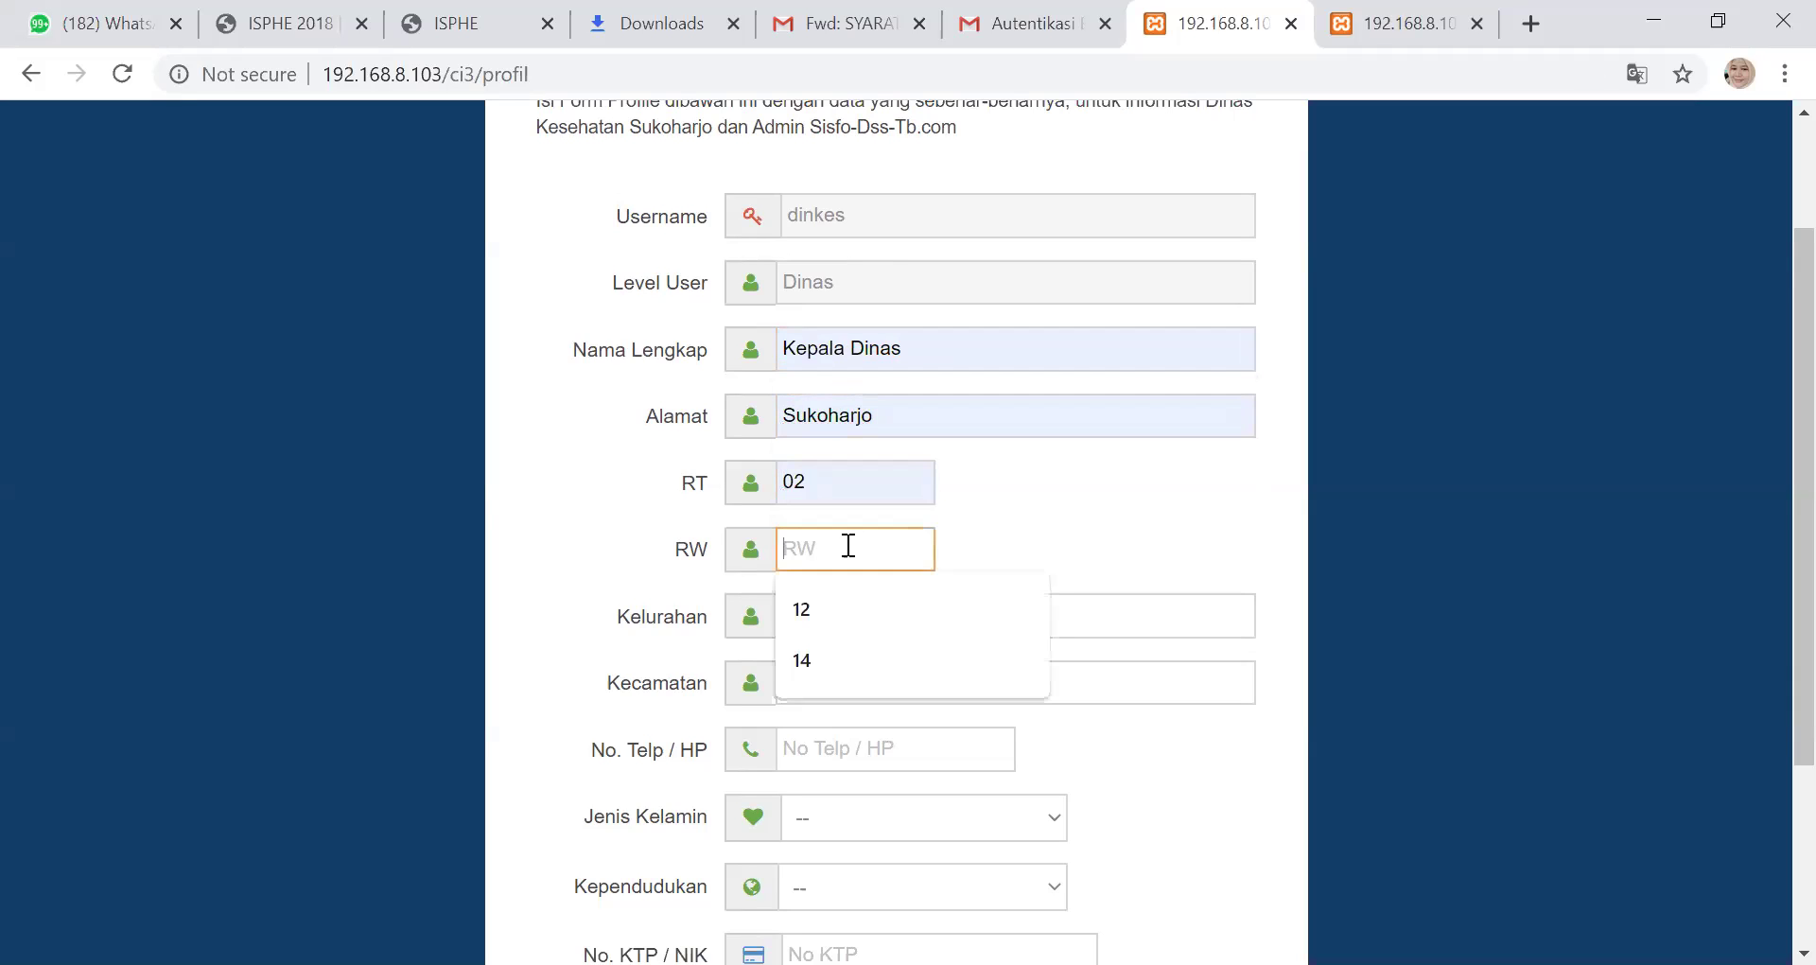
pyautogui.click(840, 615)
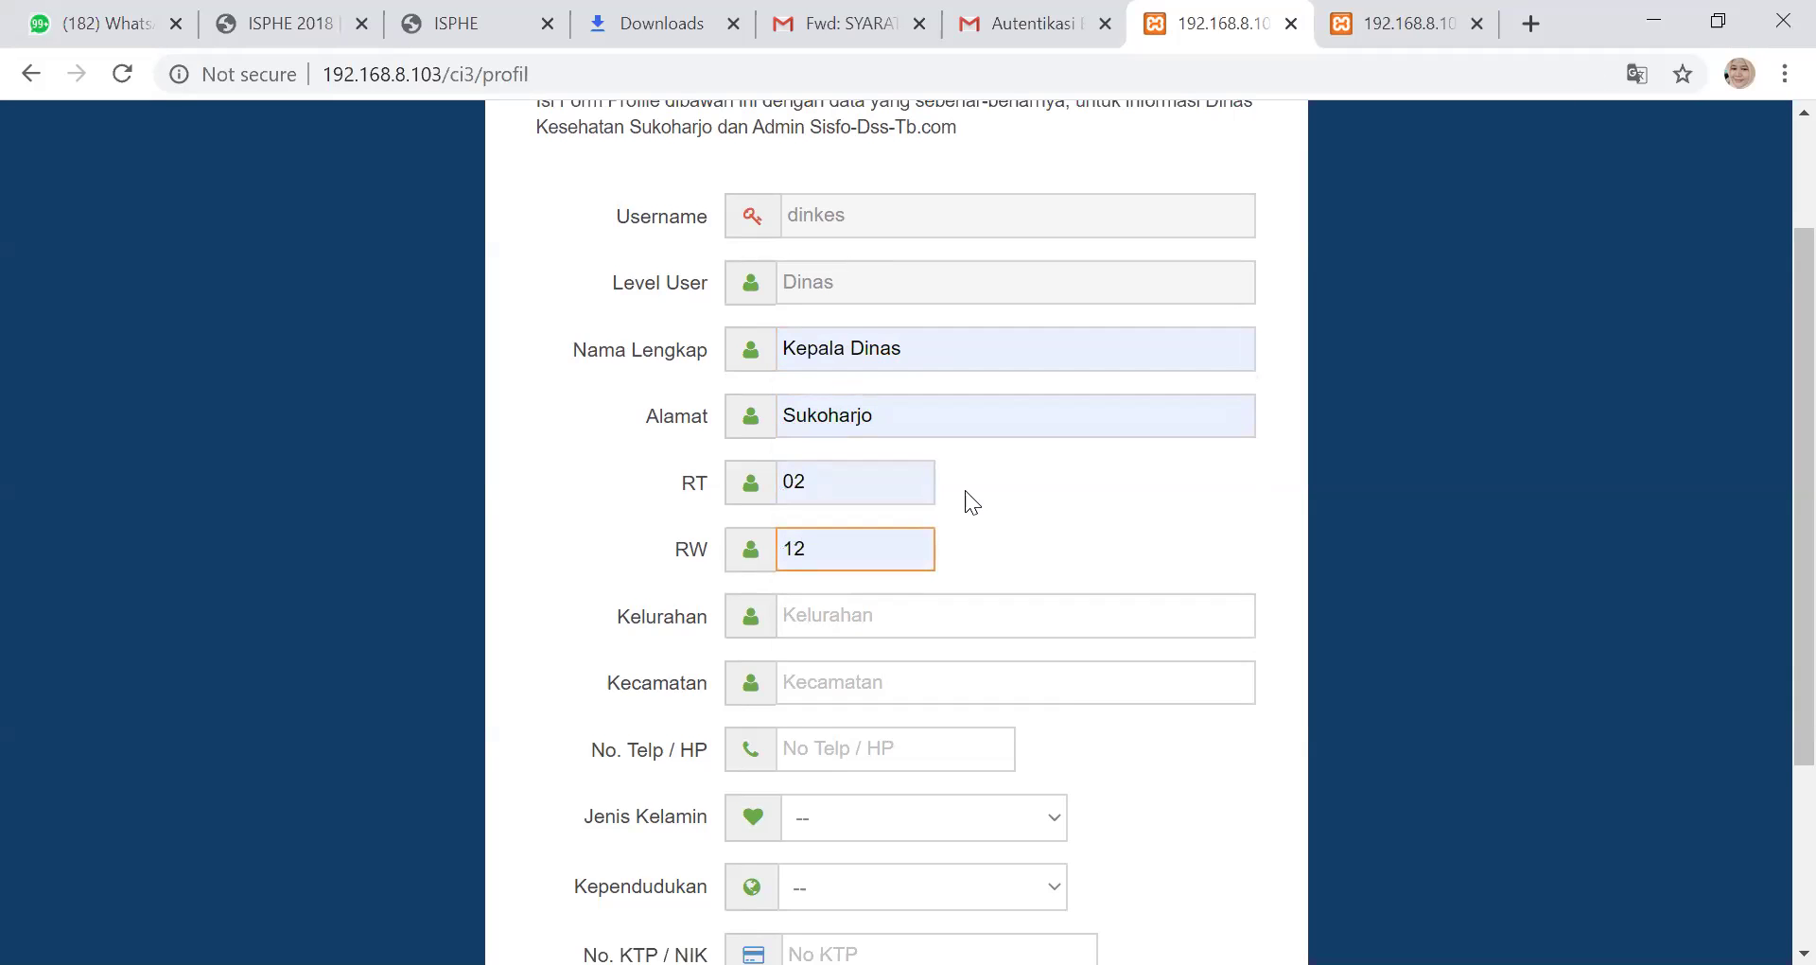
# Select the Kelurahan field and scroll through the profile form
pyautogui.scroll(-2, 930, 466)
pyautogui.click(863, 328)
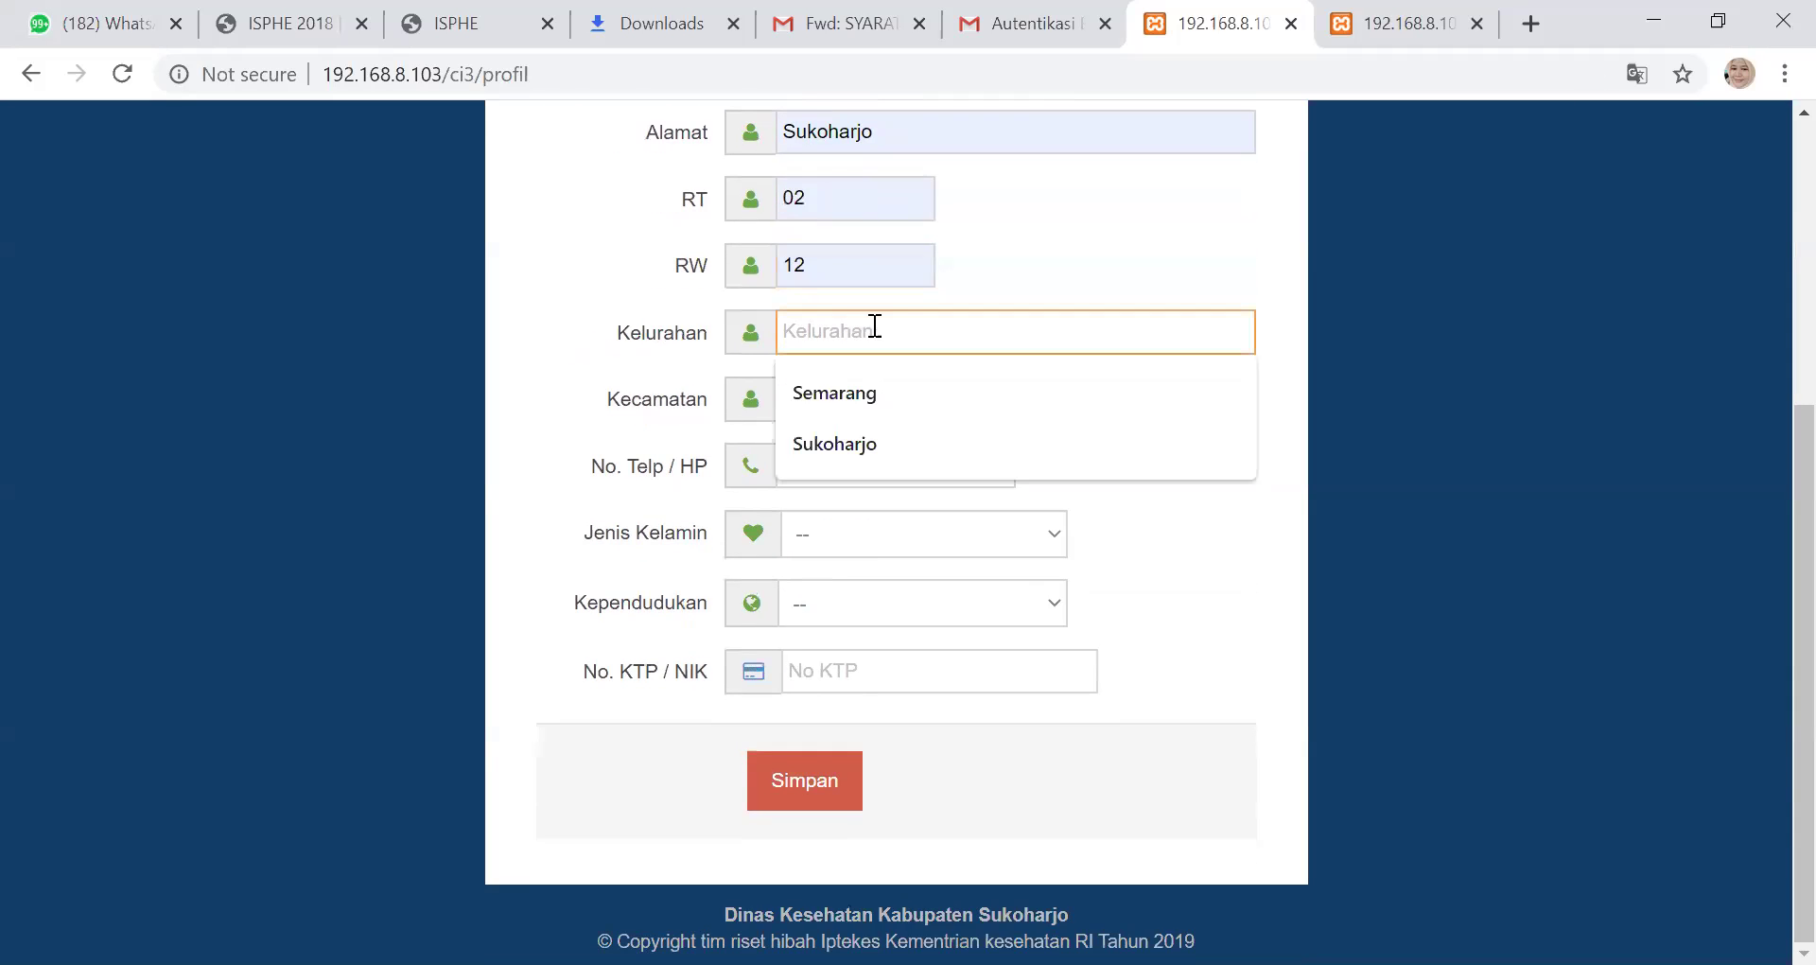
pyautogui.scroll(2, 963, 297)
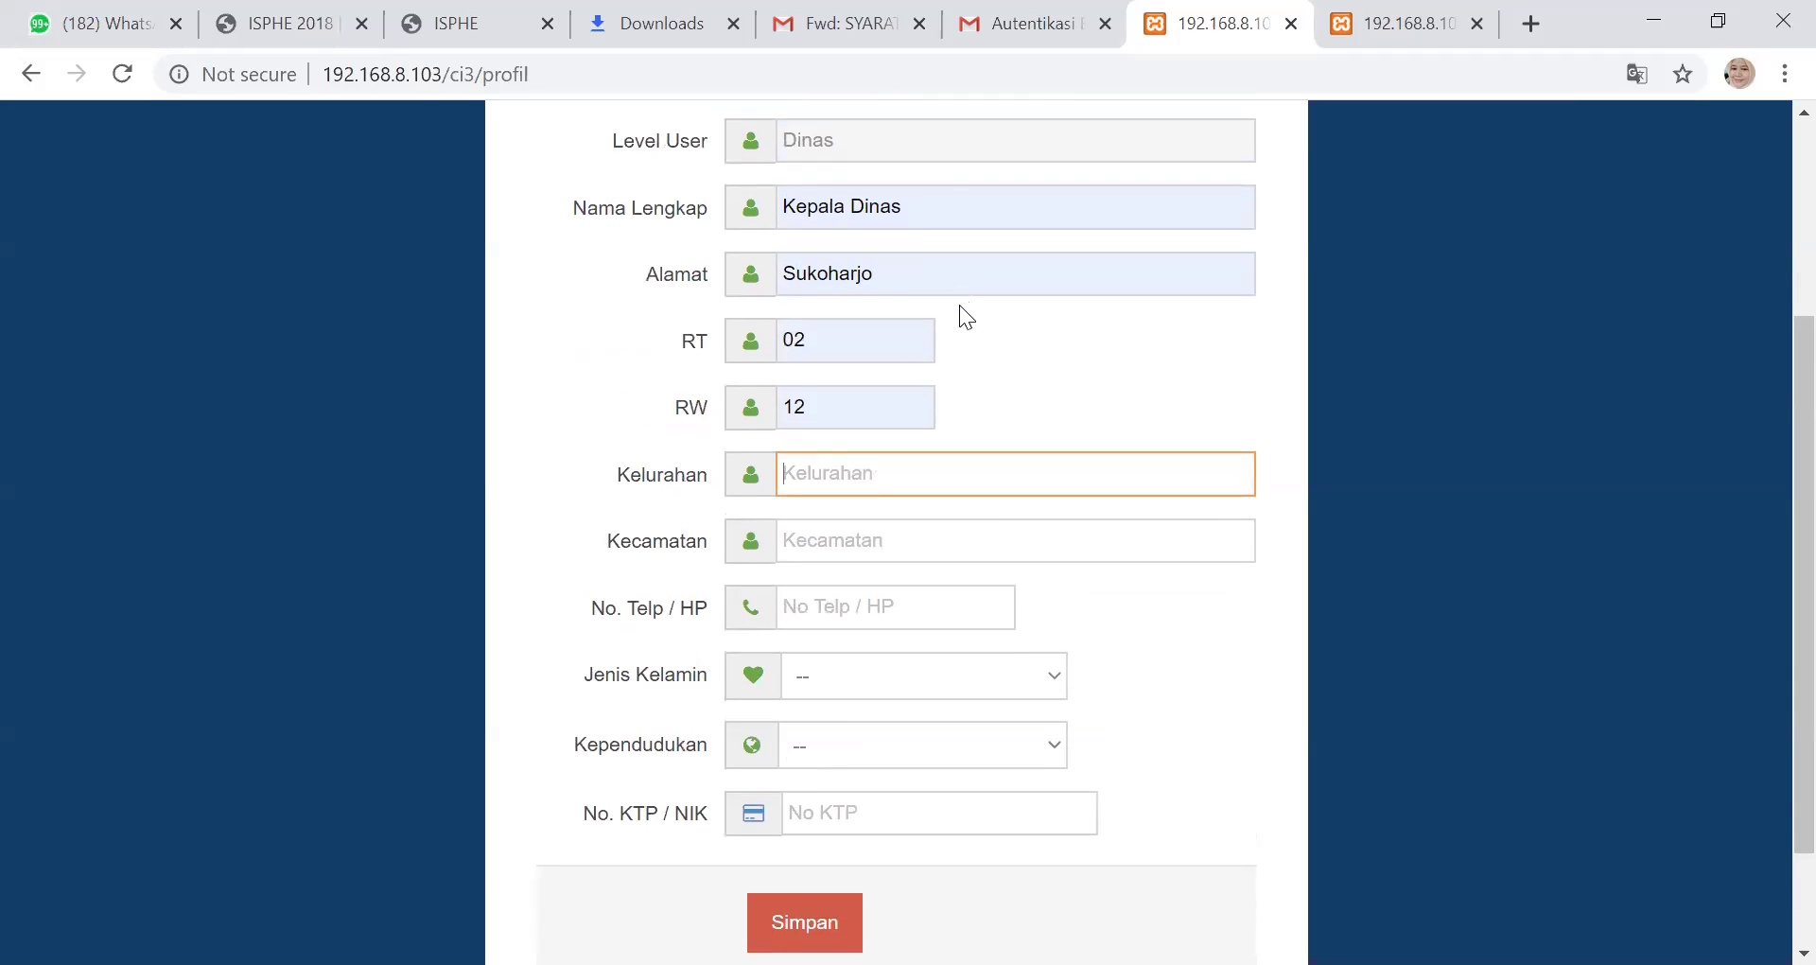
pyautogui.scroll(2, 964, 344)
pyautogui.scroll(-2, 965, 342)
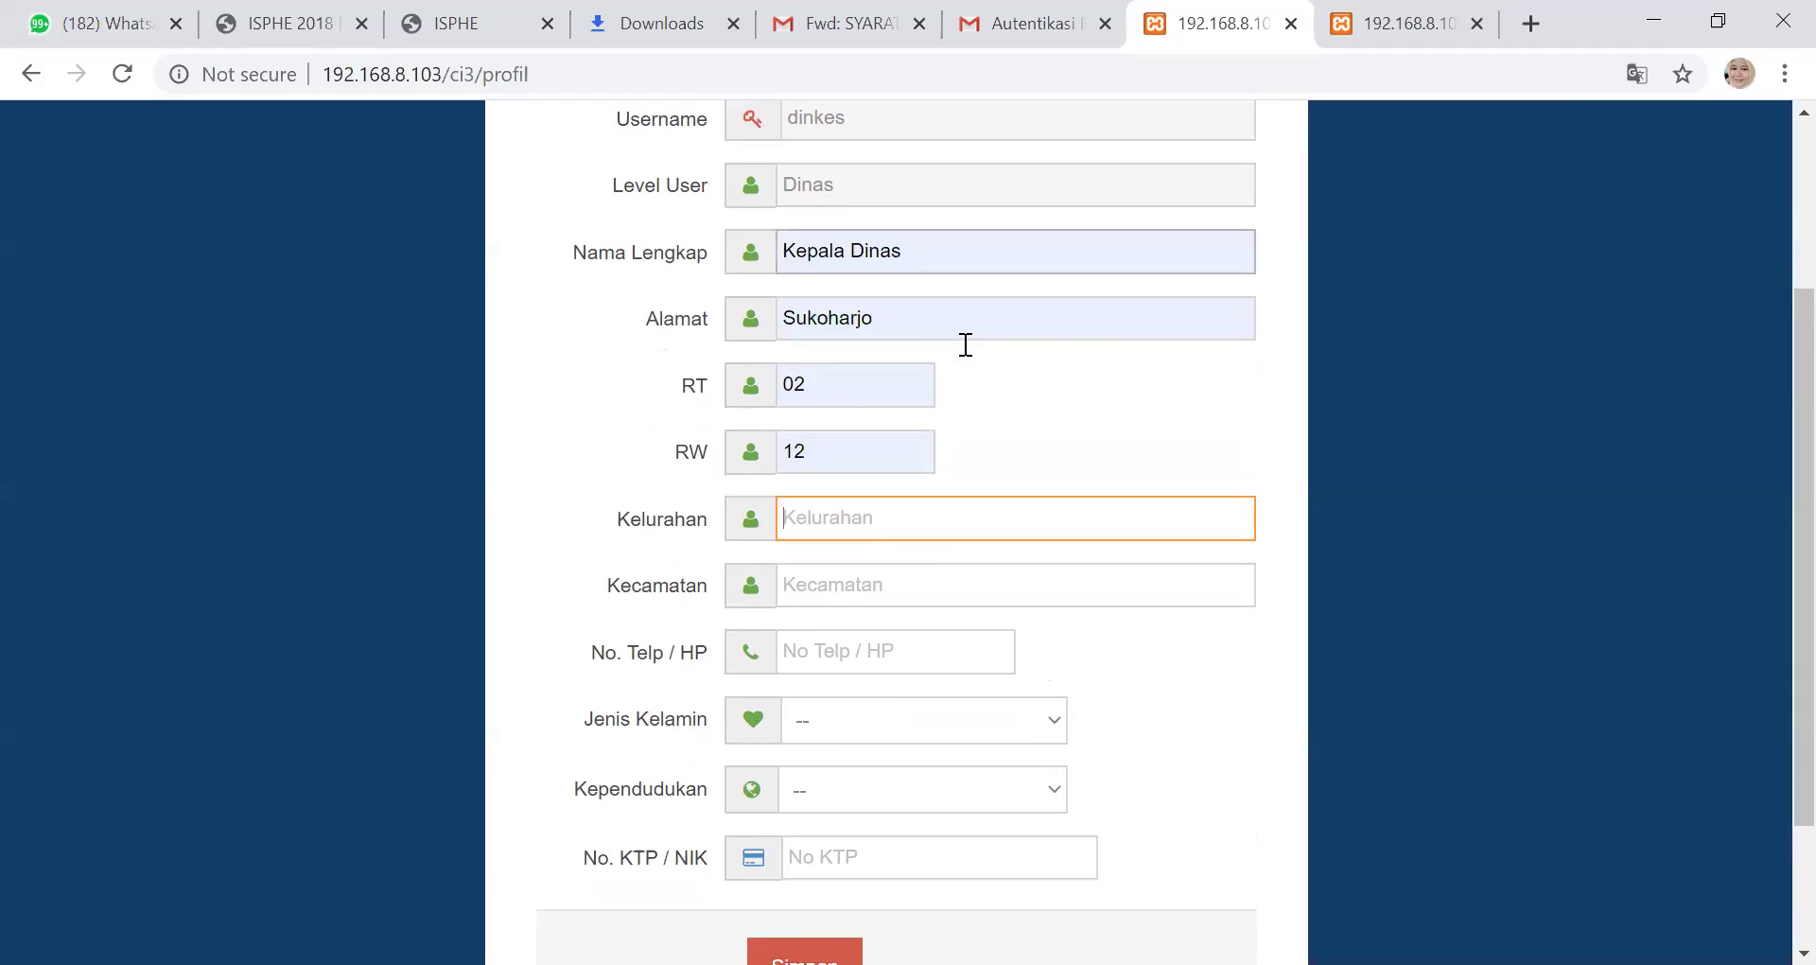
pyautogui.scroll(-2, 909, 417)
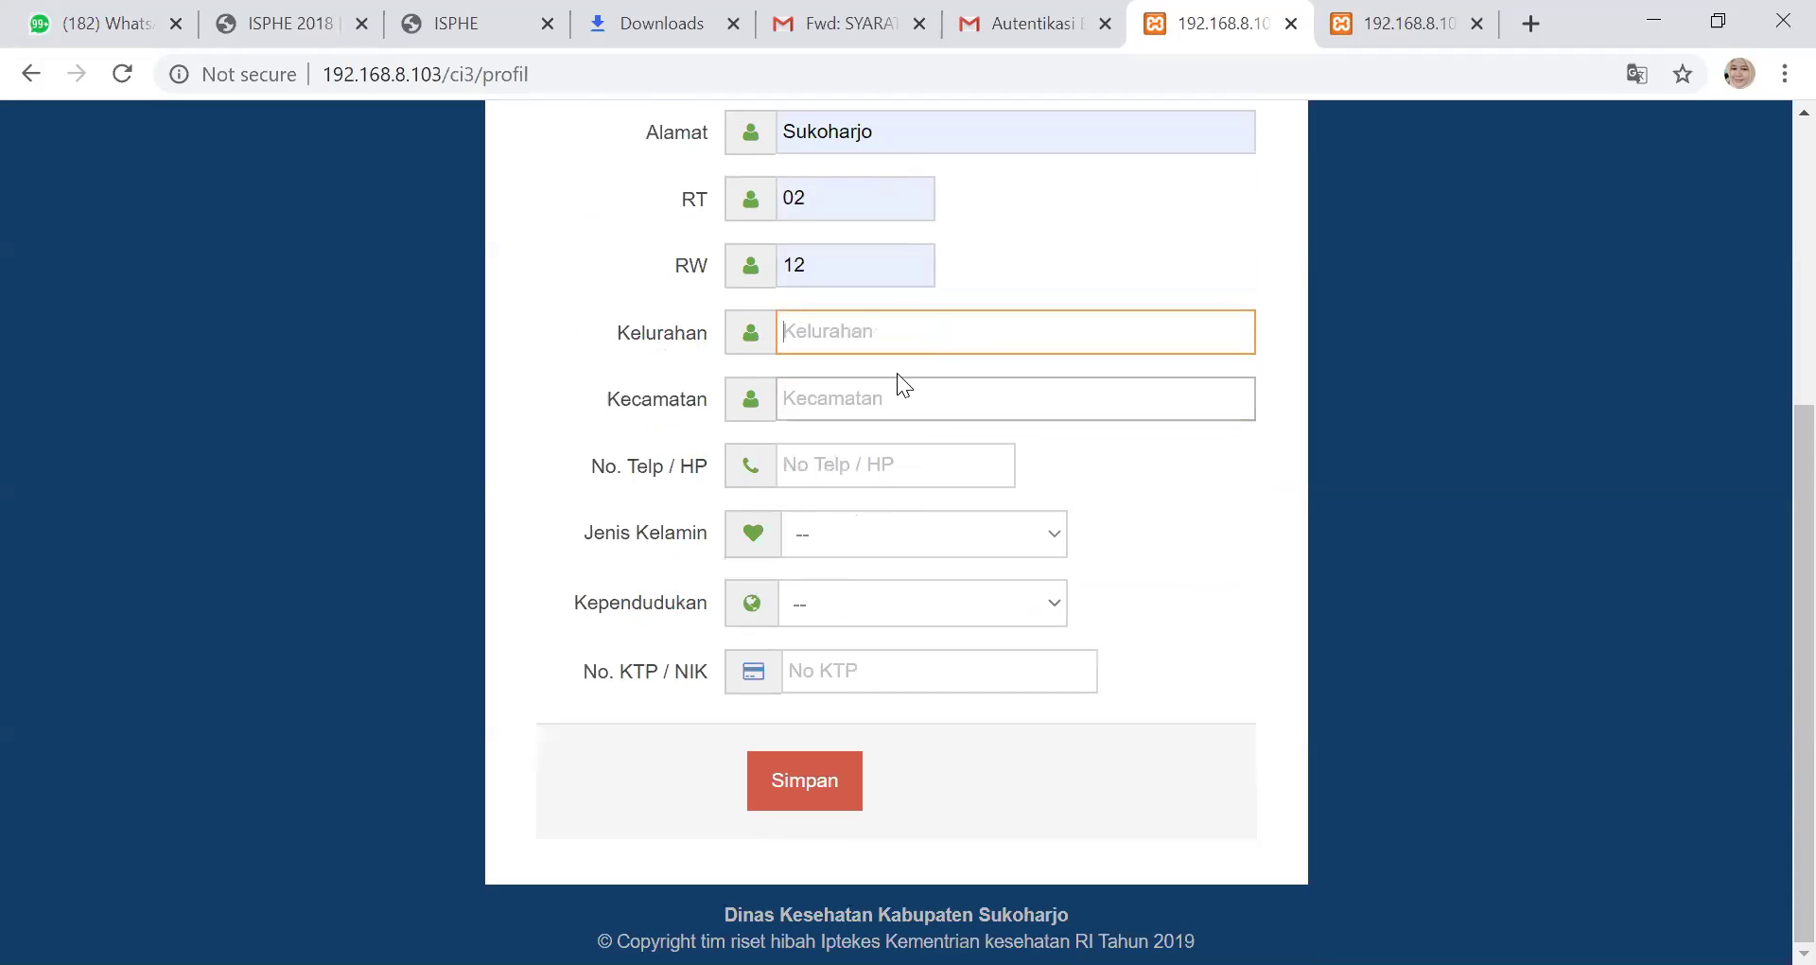
pyautogui.scroll(3, 892, 331)
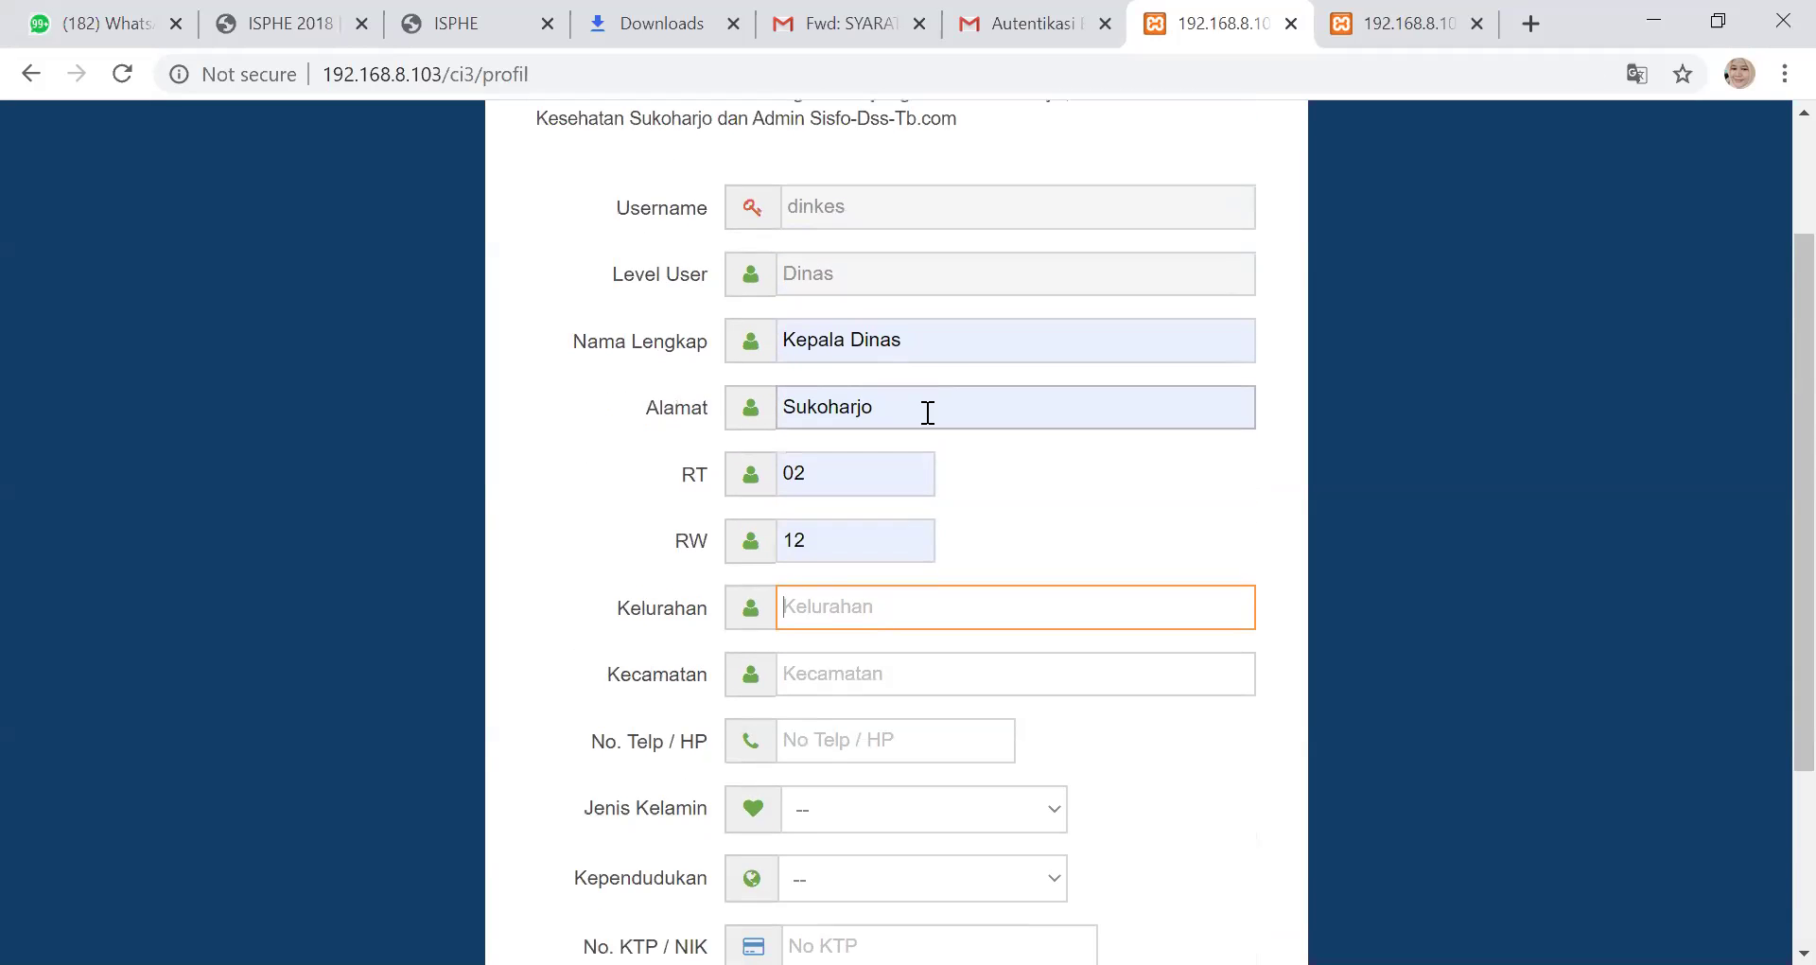
pyautogui.scroll(-2, 925, 409)
pyautogui.scroll(-2, 922, 417)
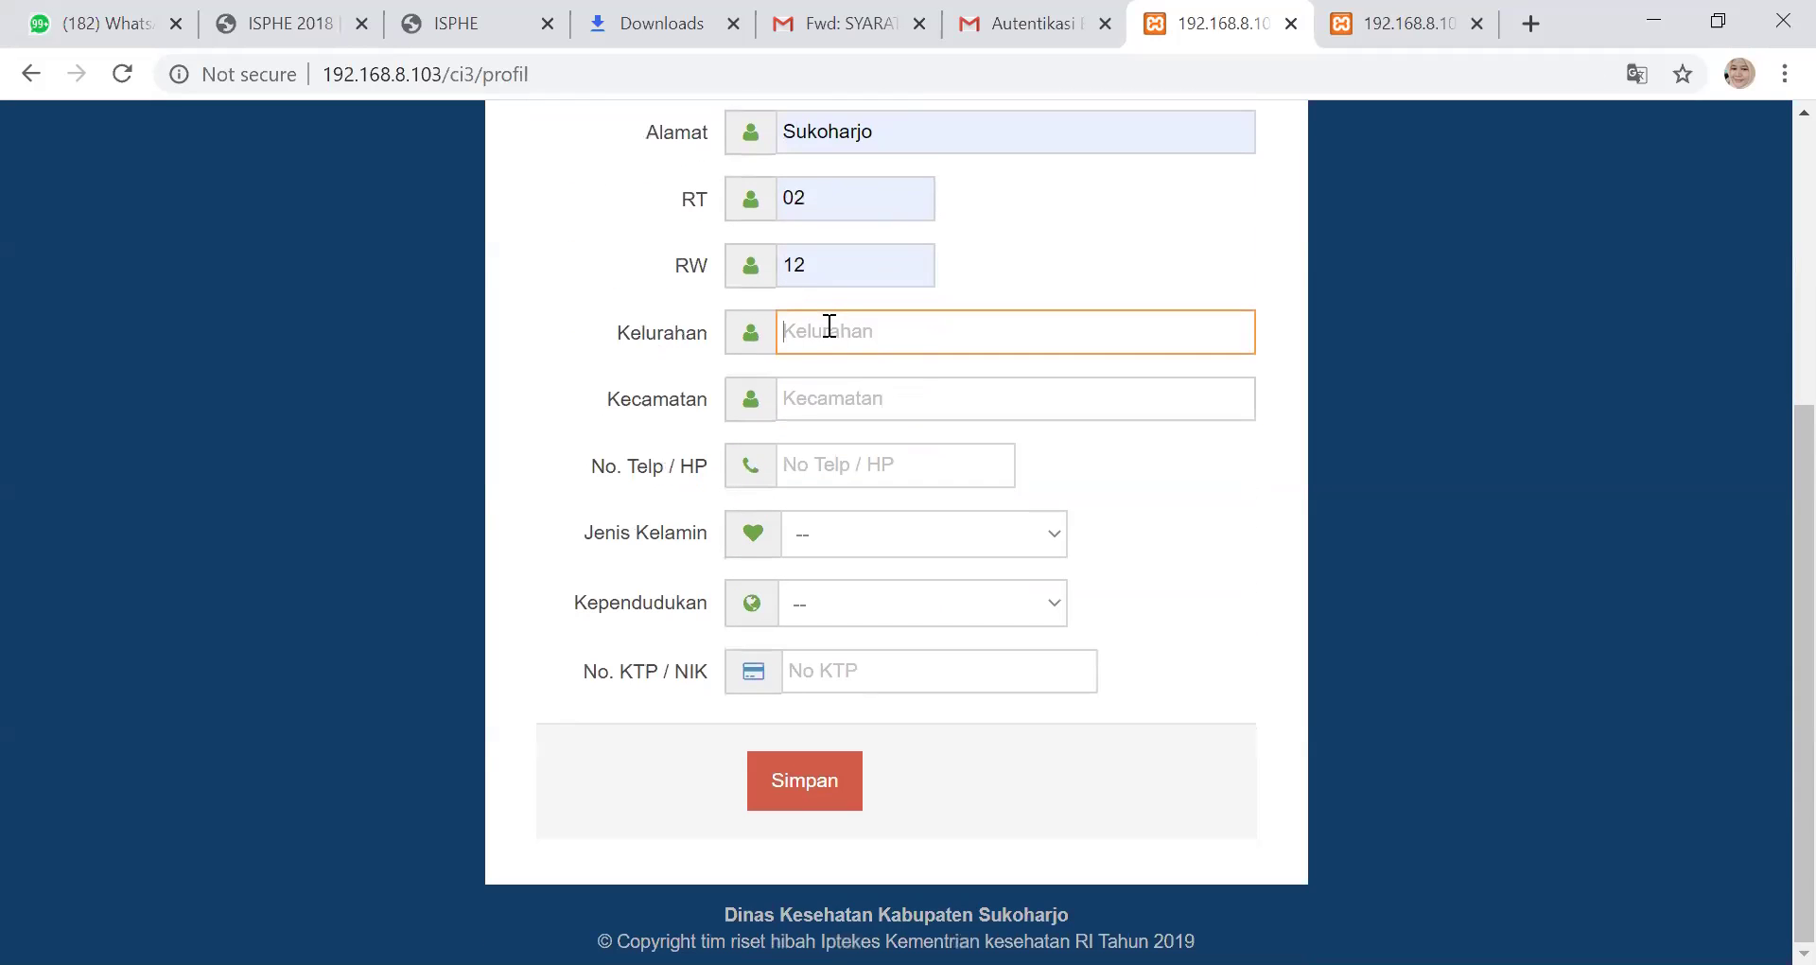
pyautogui.scroll(2, 851, 359)
# Set Kelurahan and Kecamatan to Sukoharjo and fill the phone number from autofill
pyautogui.click(827, 479)
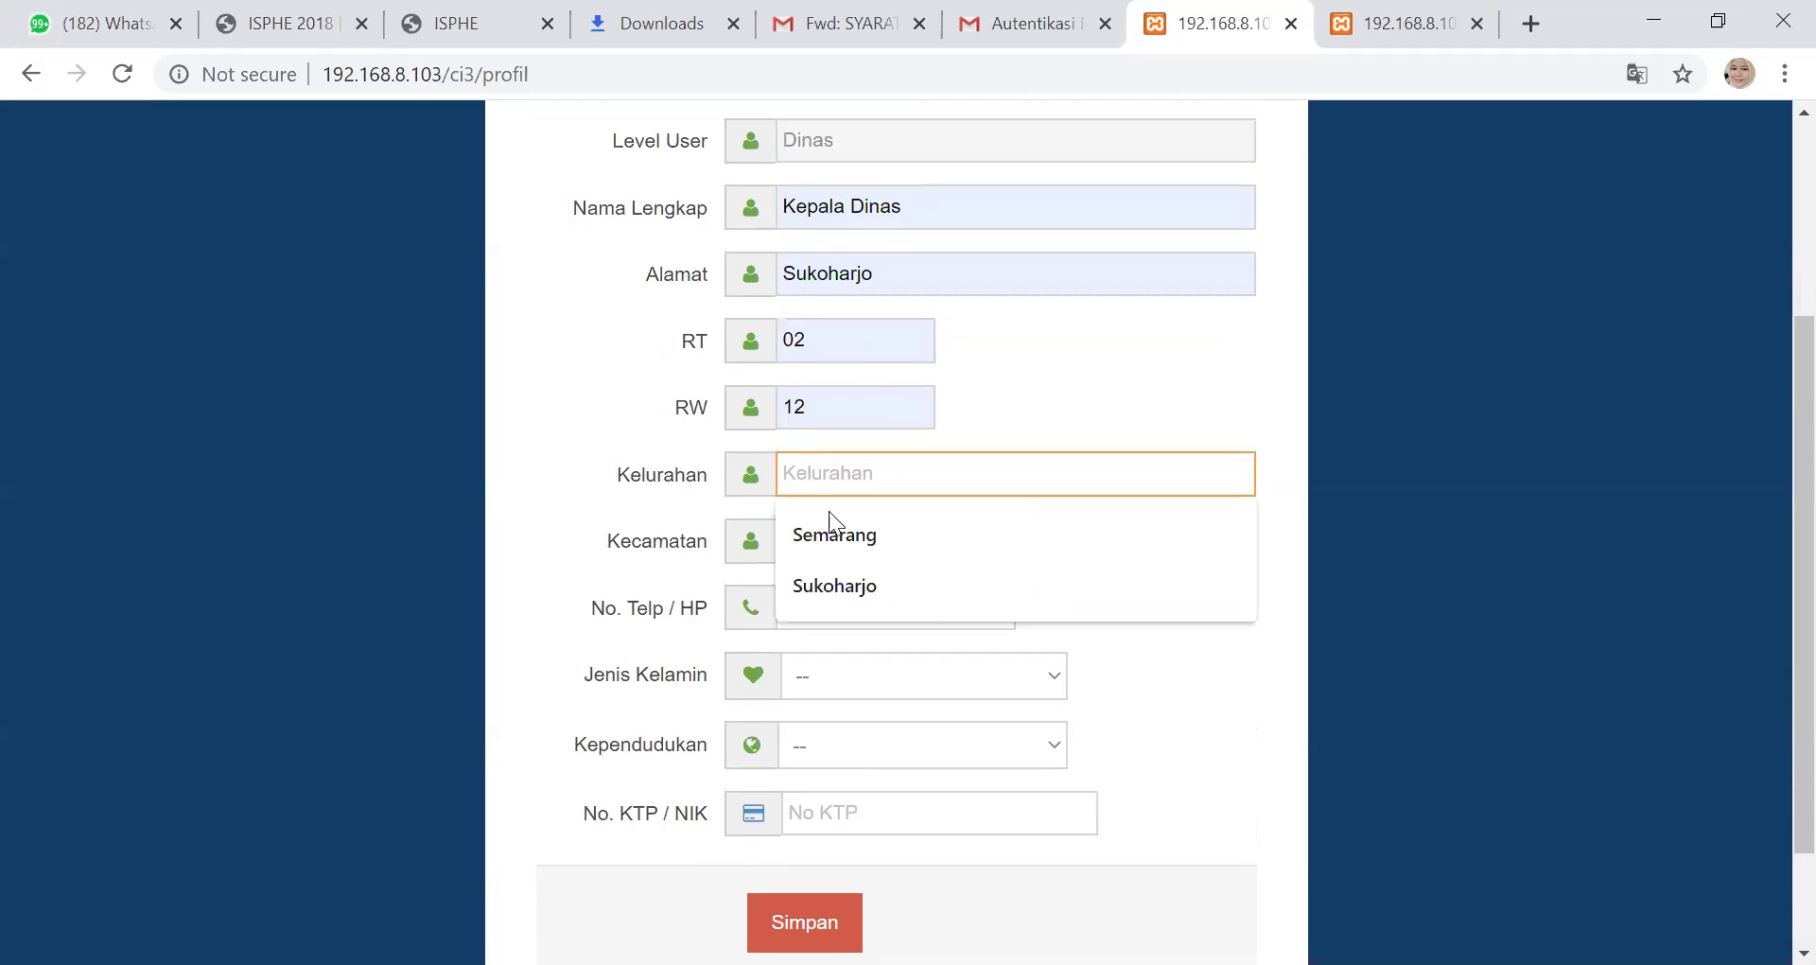
pyautogui.click(832, 587)
pyautogui.click(823, 544)
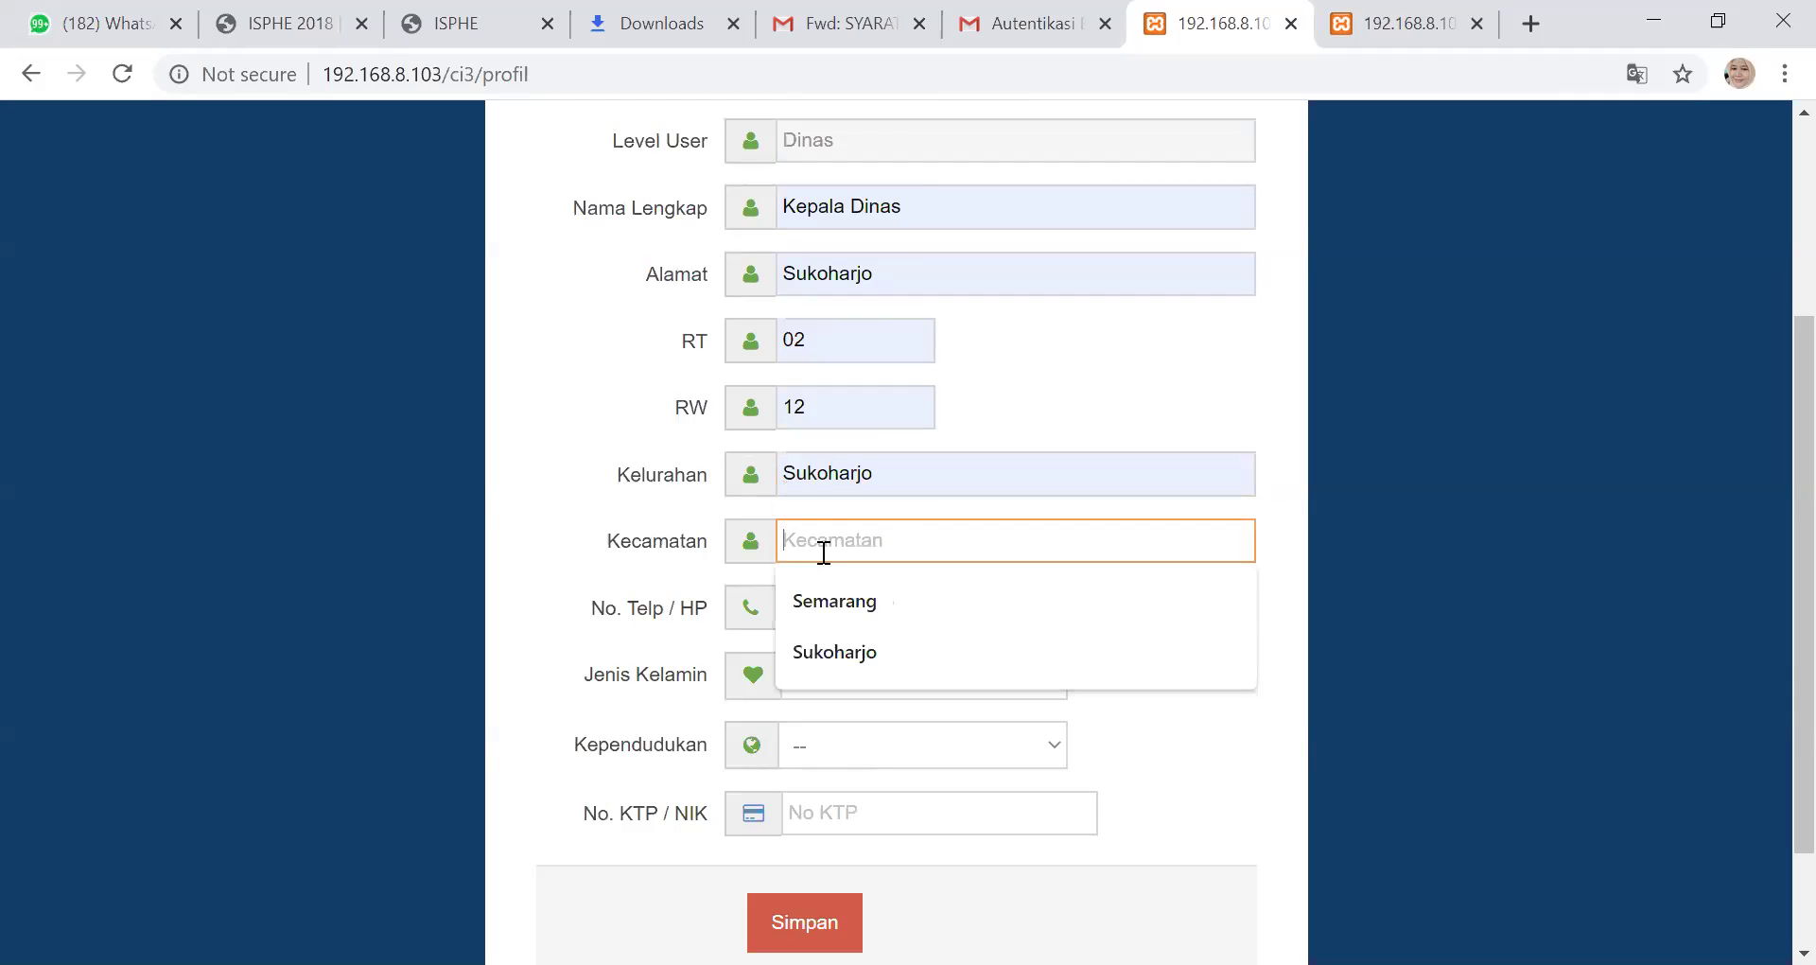
pyautogui.click(836, 651)
pyautogui.scroll(-2, 861, 511)
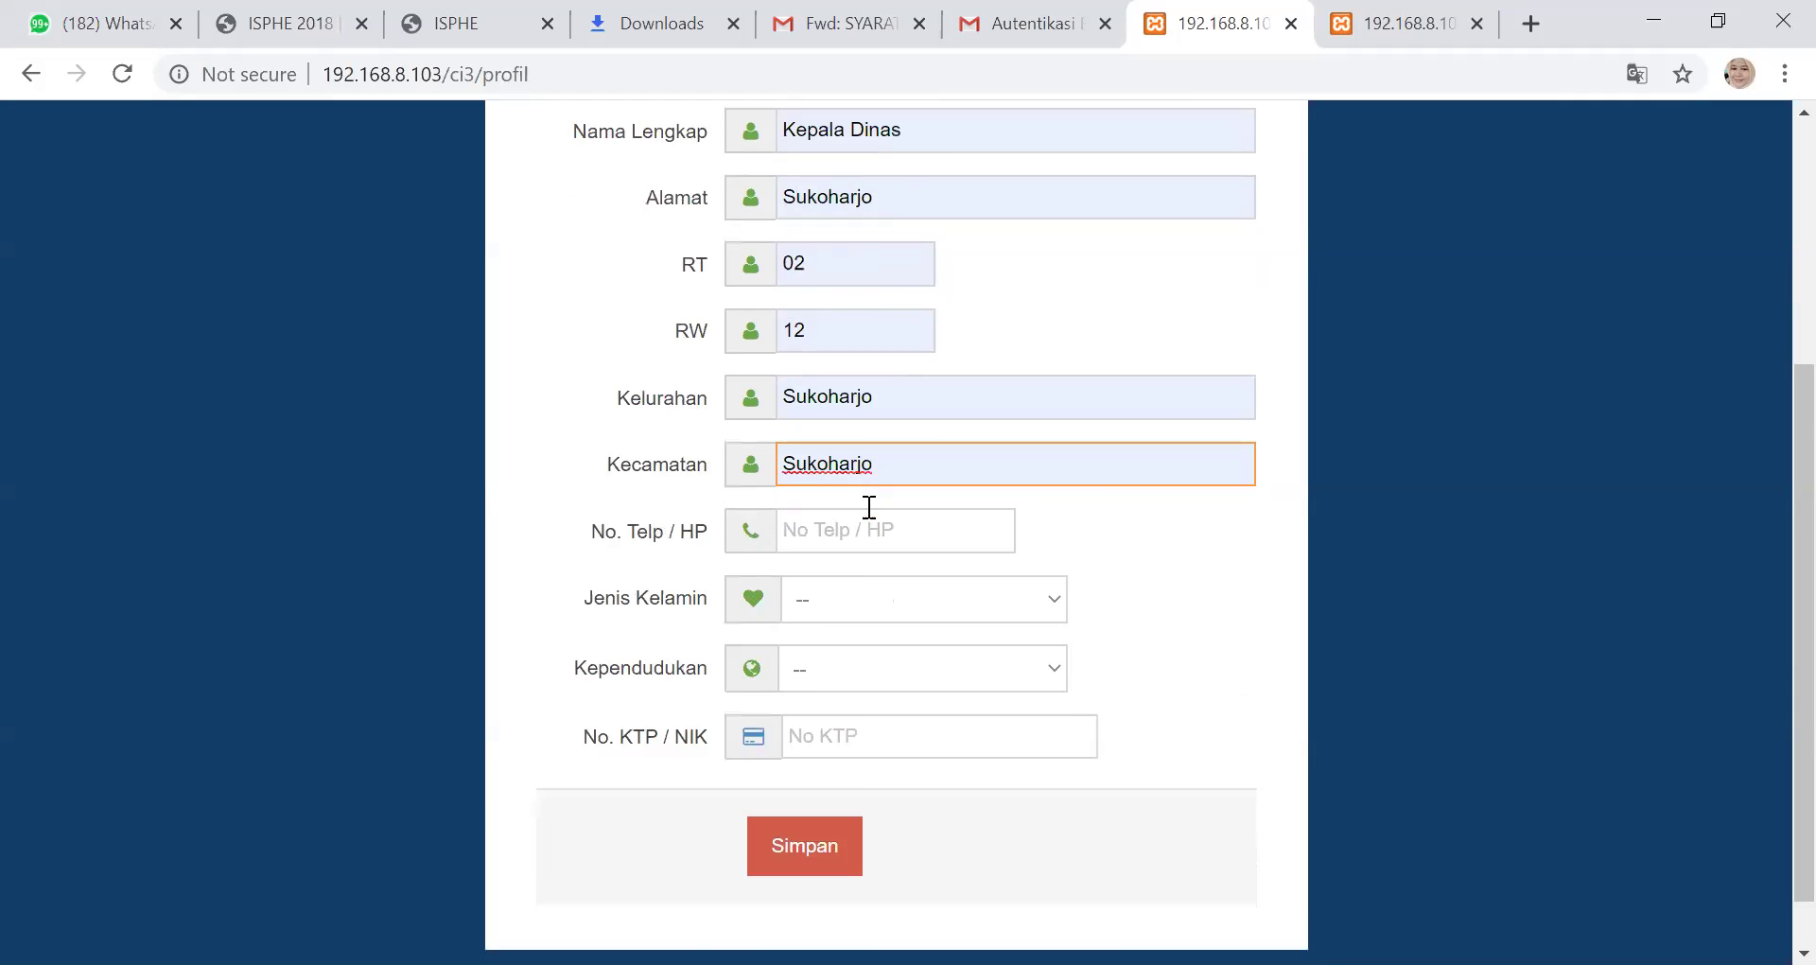
pyautogui.click(842, 464)
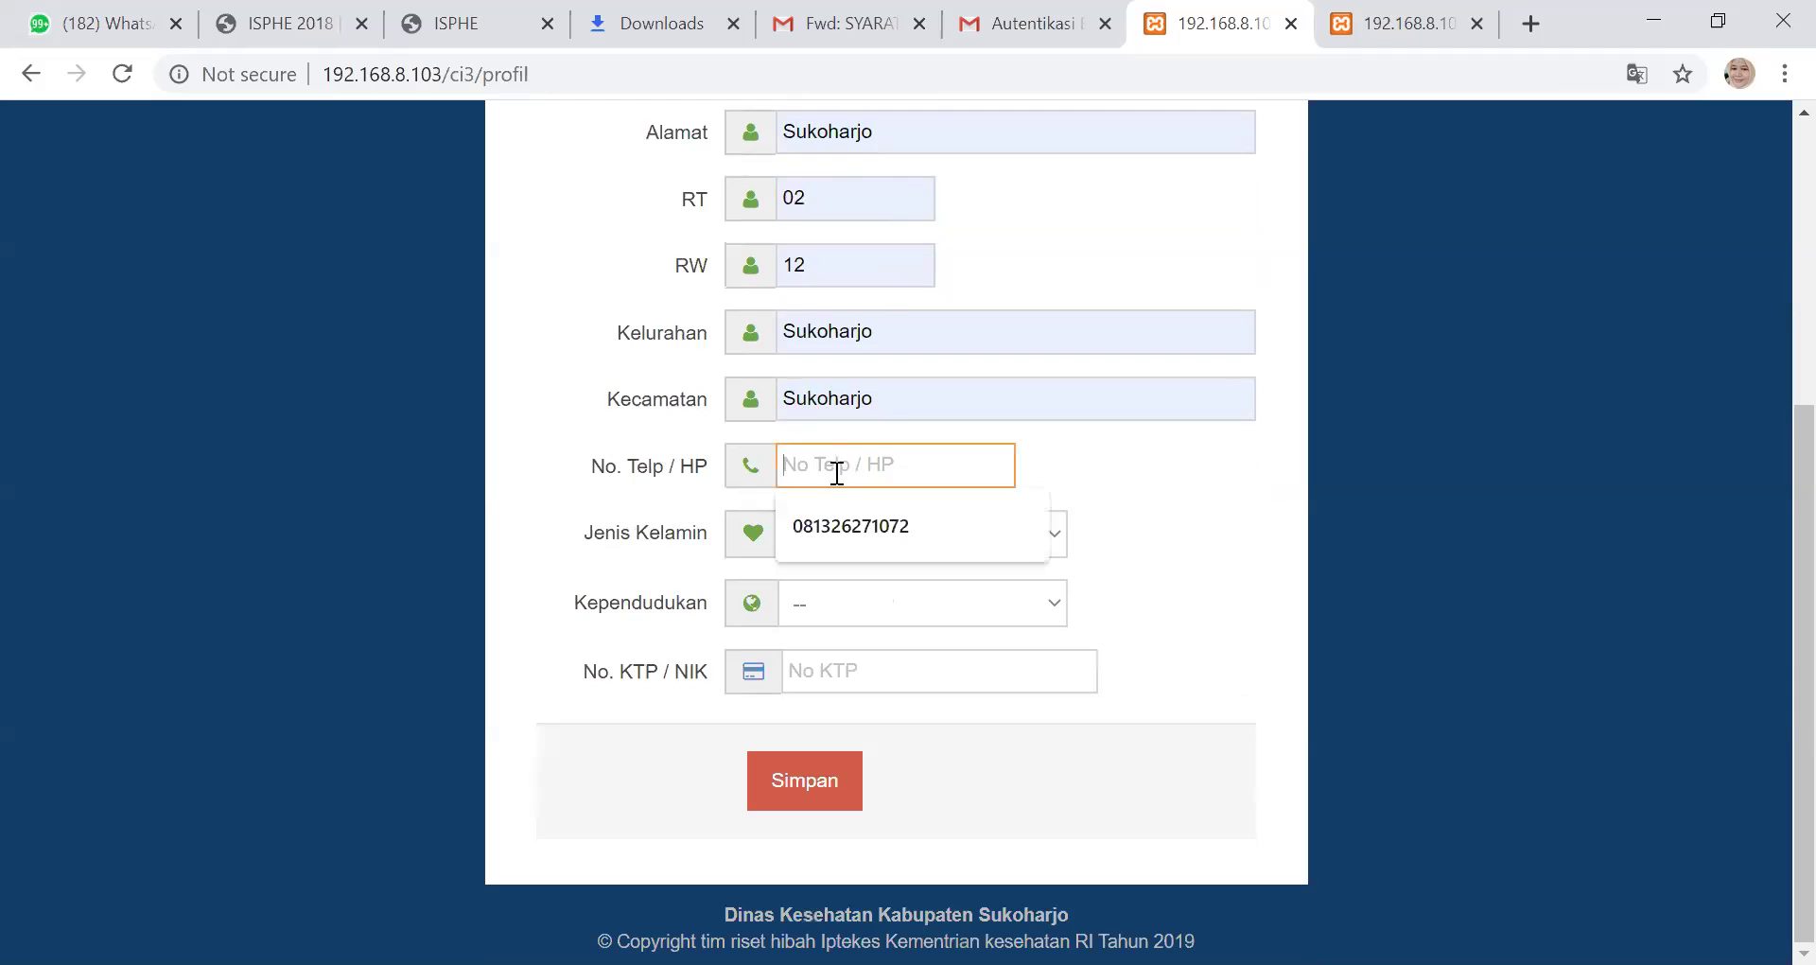
pyautogui.click(840, 523)
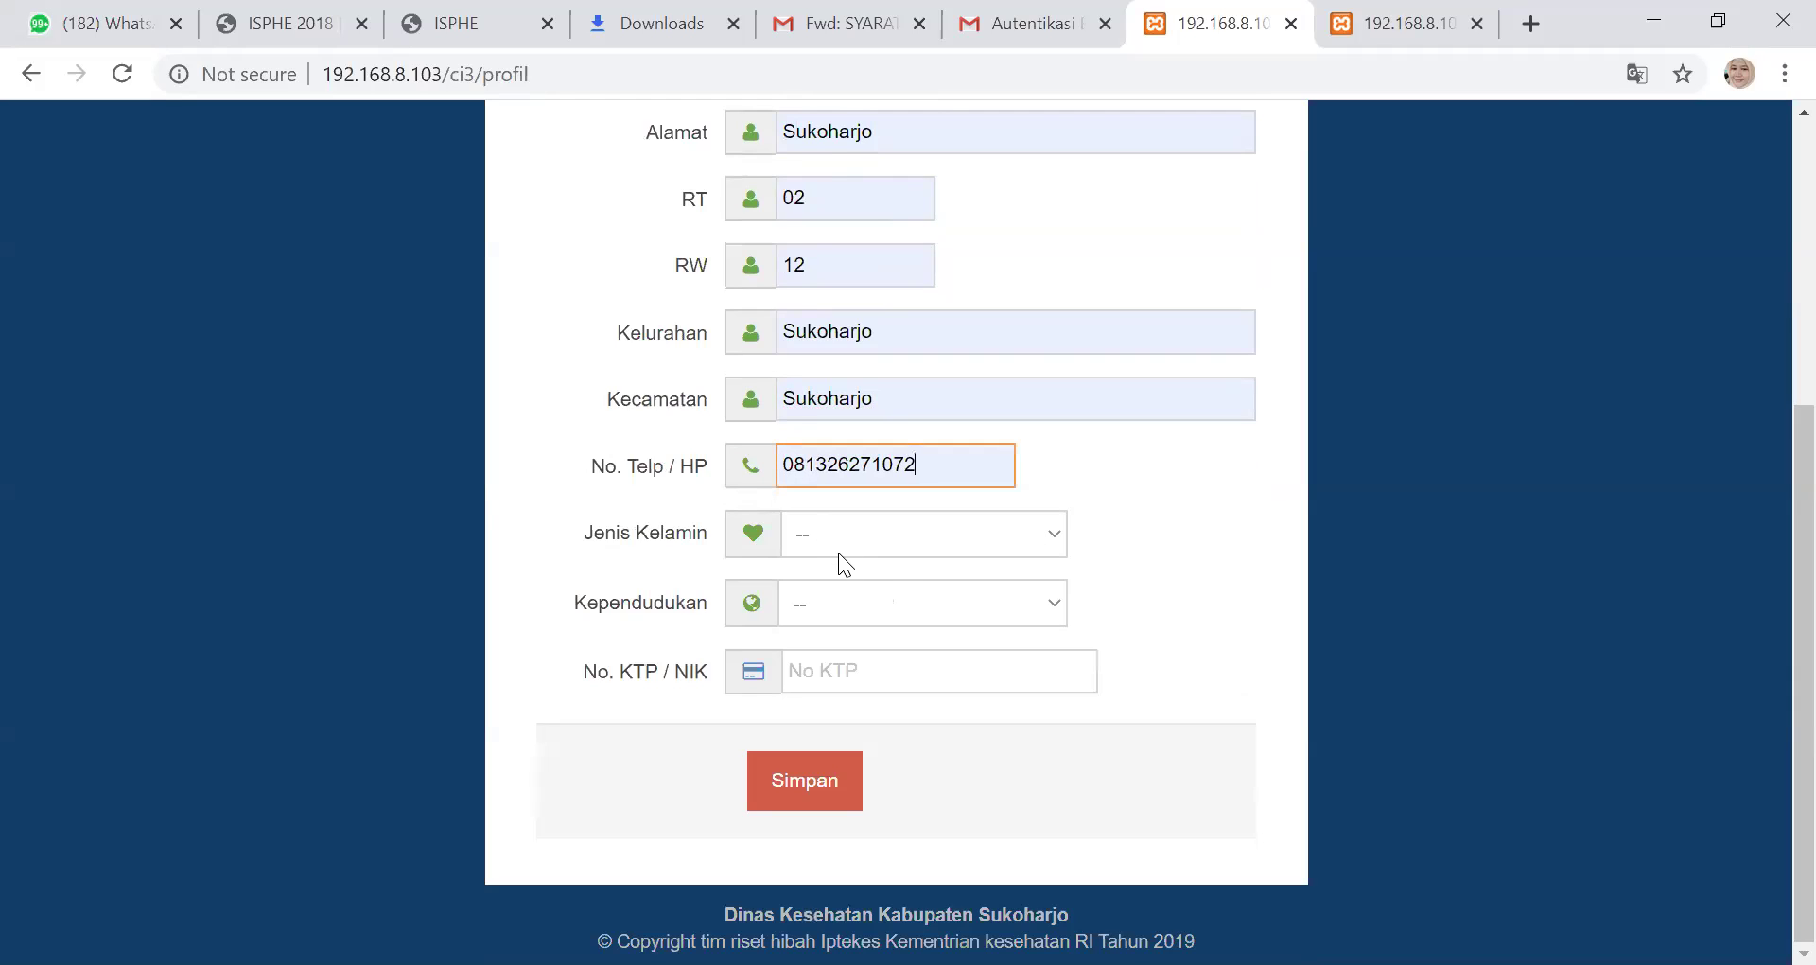
# Choose gender Perempuan and residency Ktp Sukoharjo, and fill in the saved NIK number
pyautogui.click(896, 535)
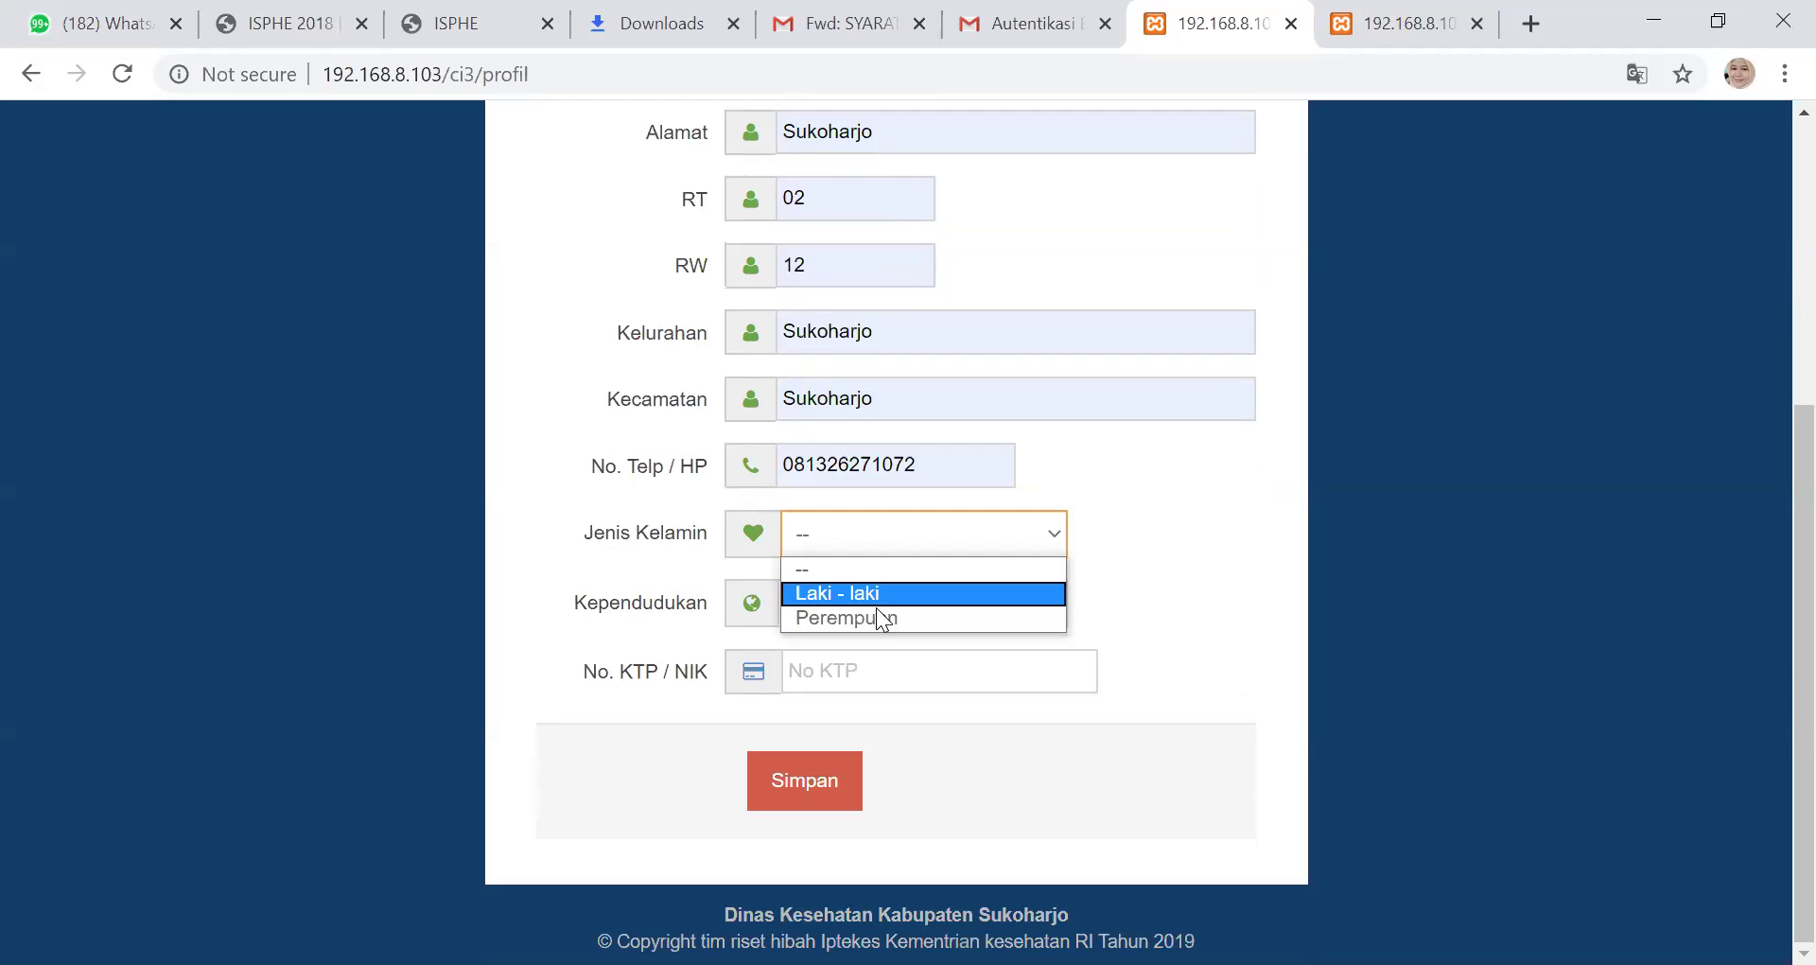
pyautogui.click(872, 614)
pyautogui.click(868, 598)
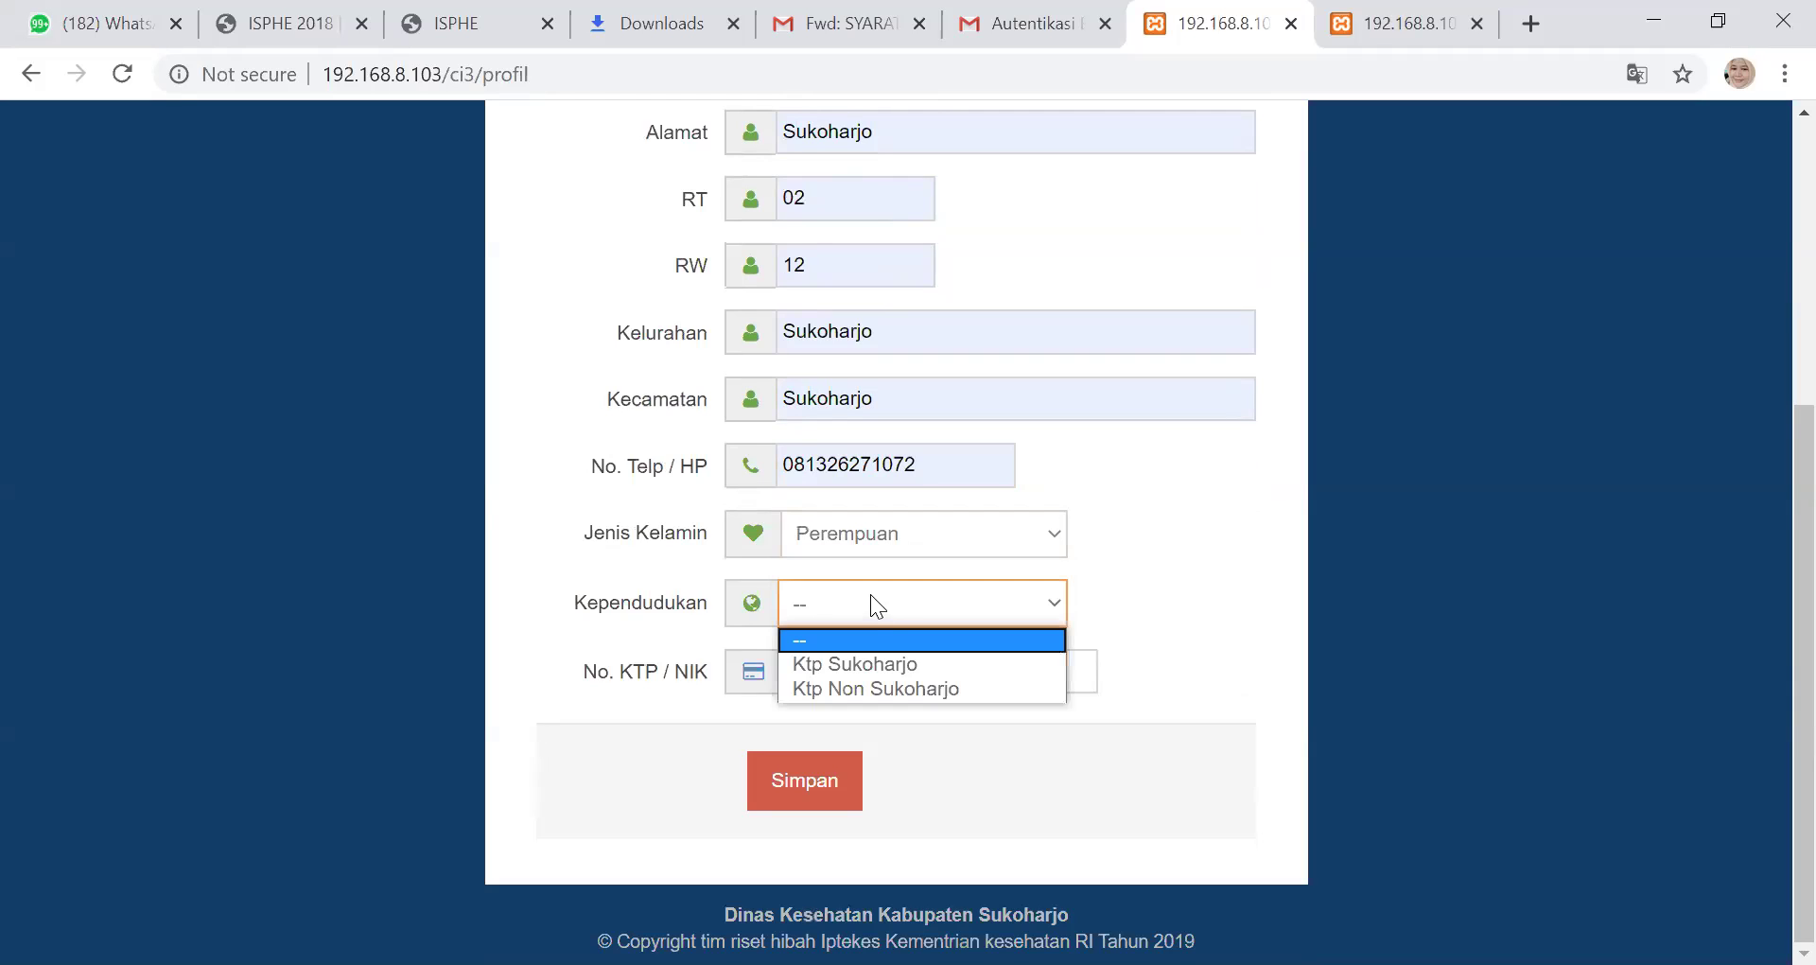
pyautogui.click(857, 665)
pyautogui.click(840, 668)
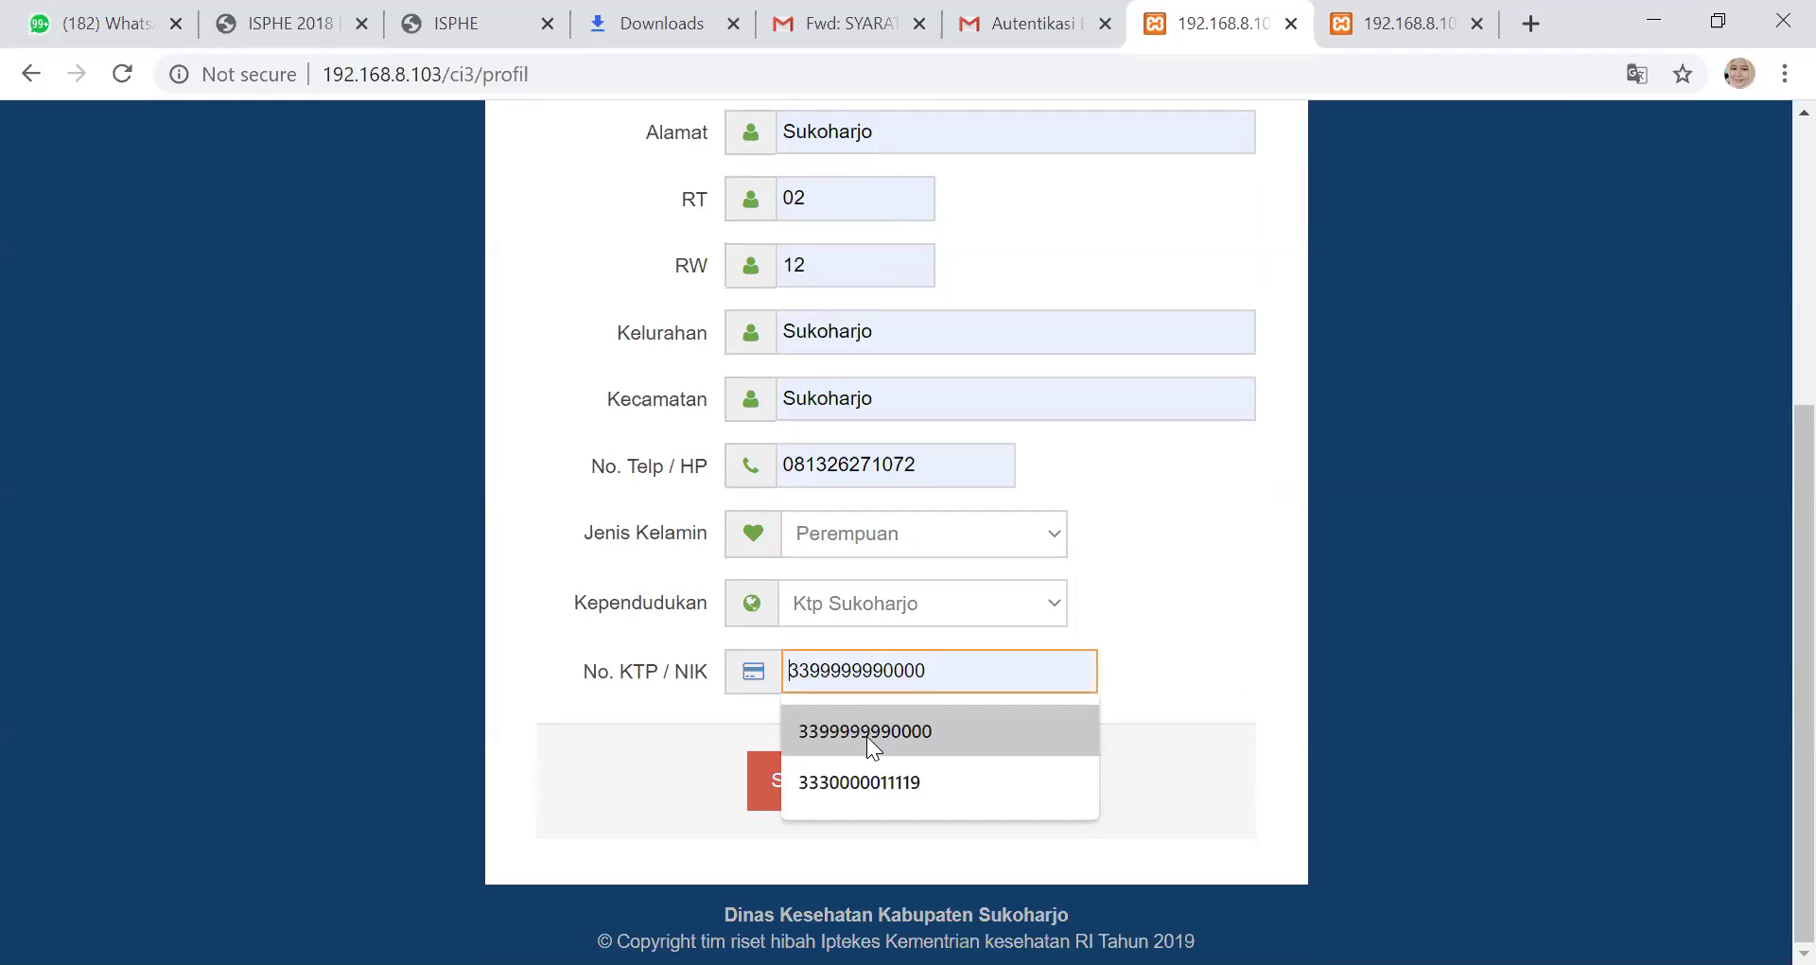
pyautogui.click(854, 771)
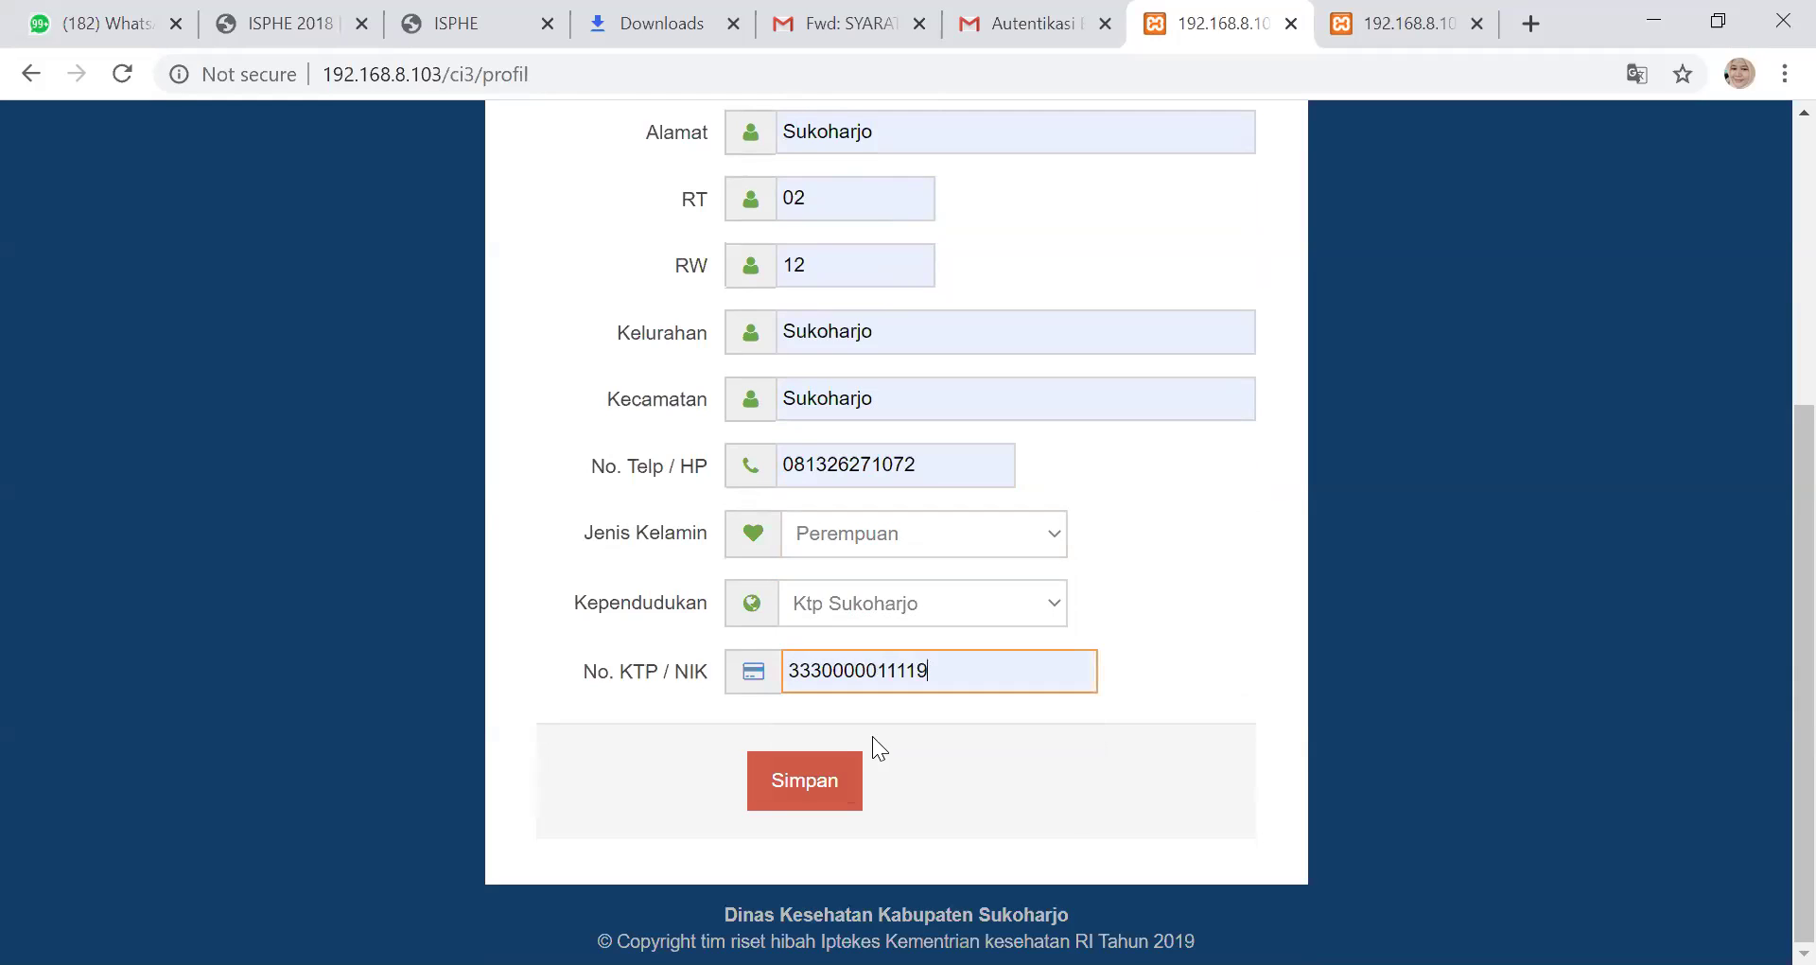
pyautogui.scroll(2, 1043, 613)
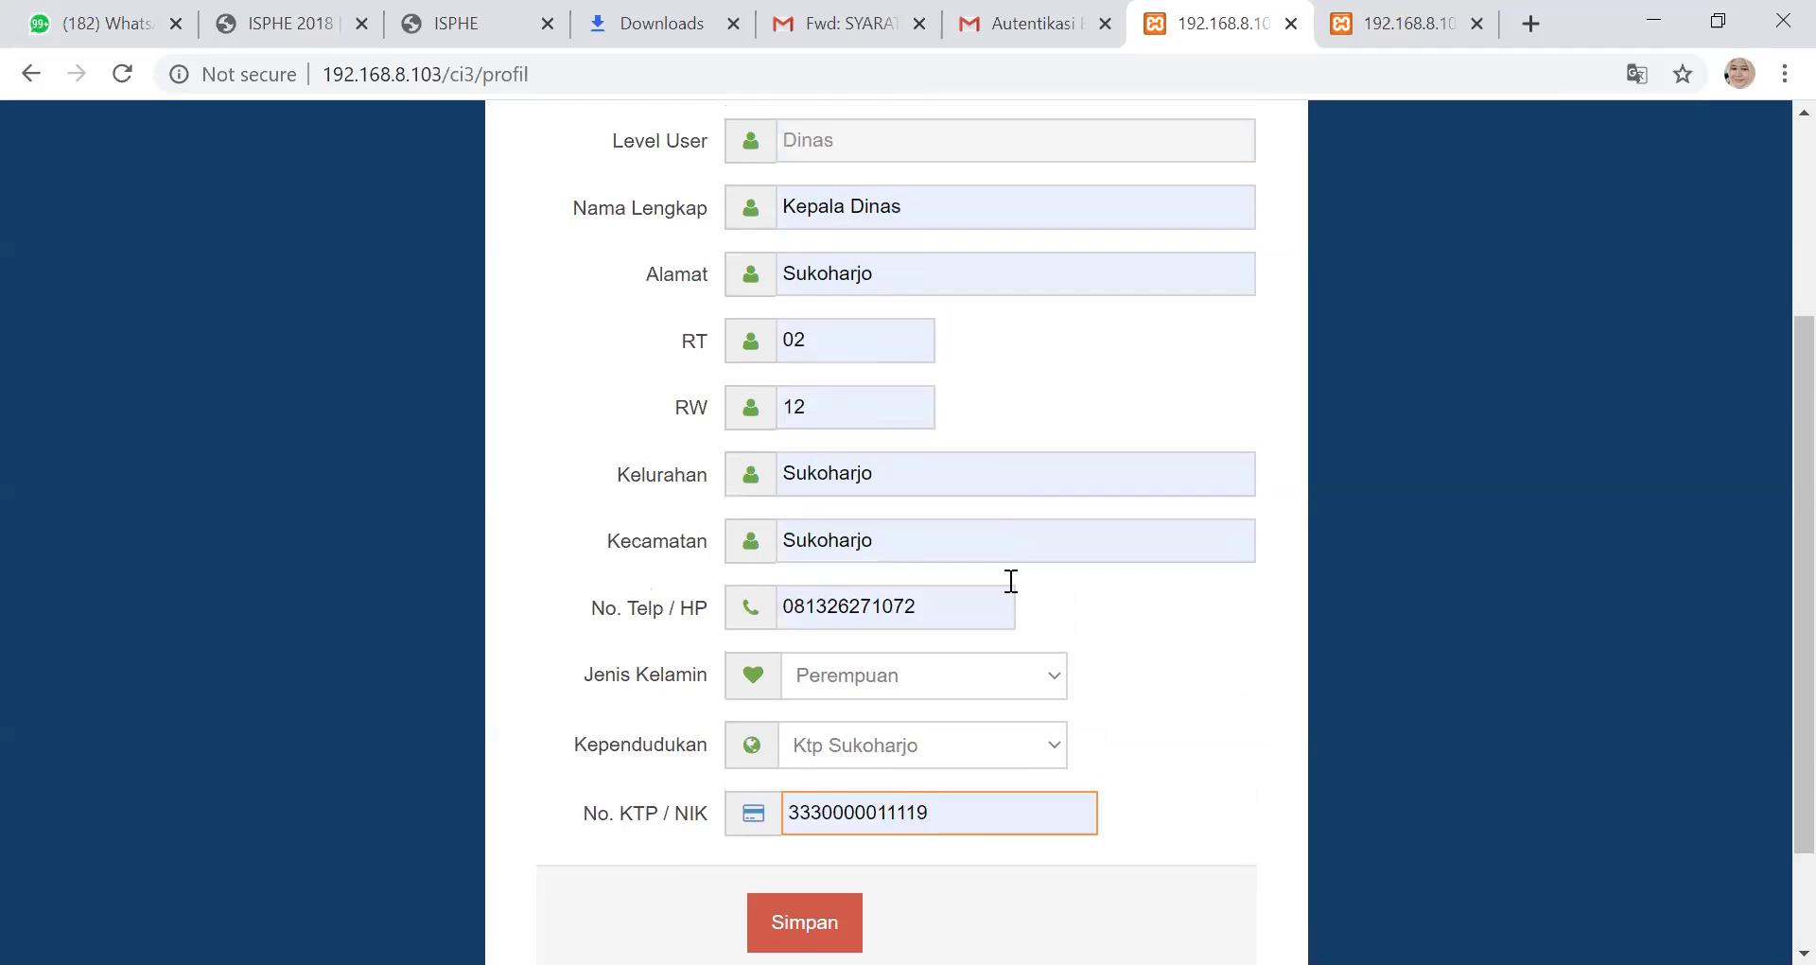
# Review all the Dinkes profile fields and save them with Simpan
pyautogui.scroll(3, 1011, 581)
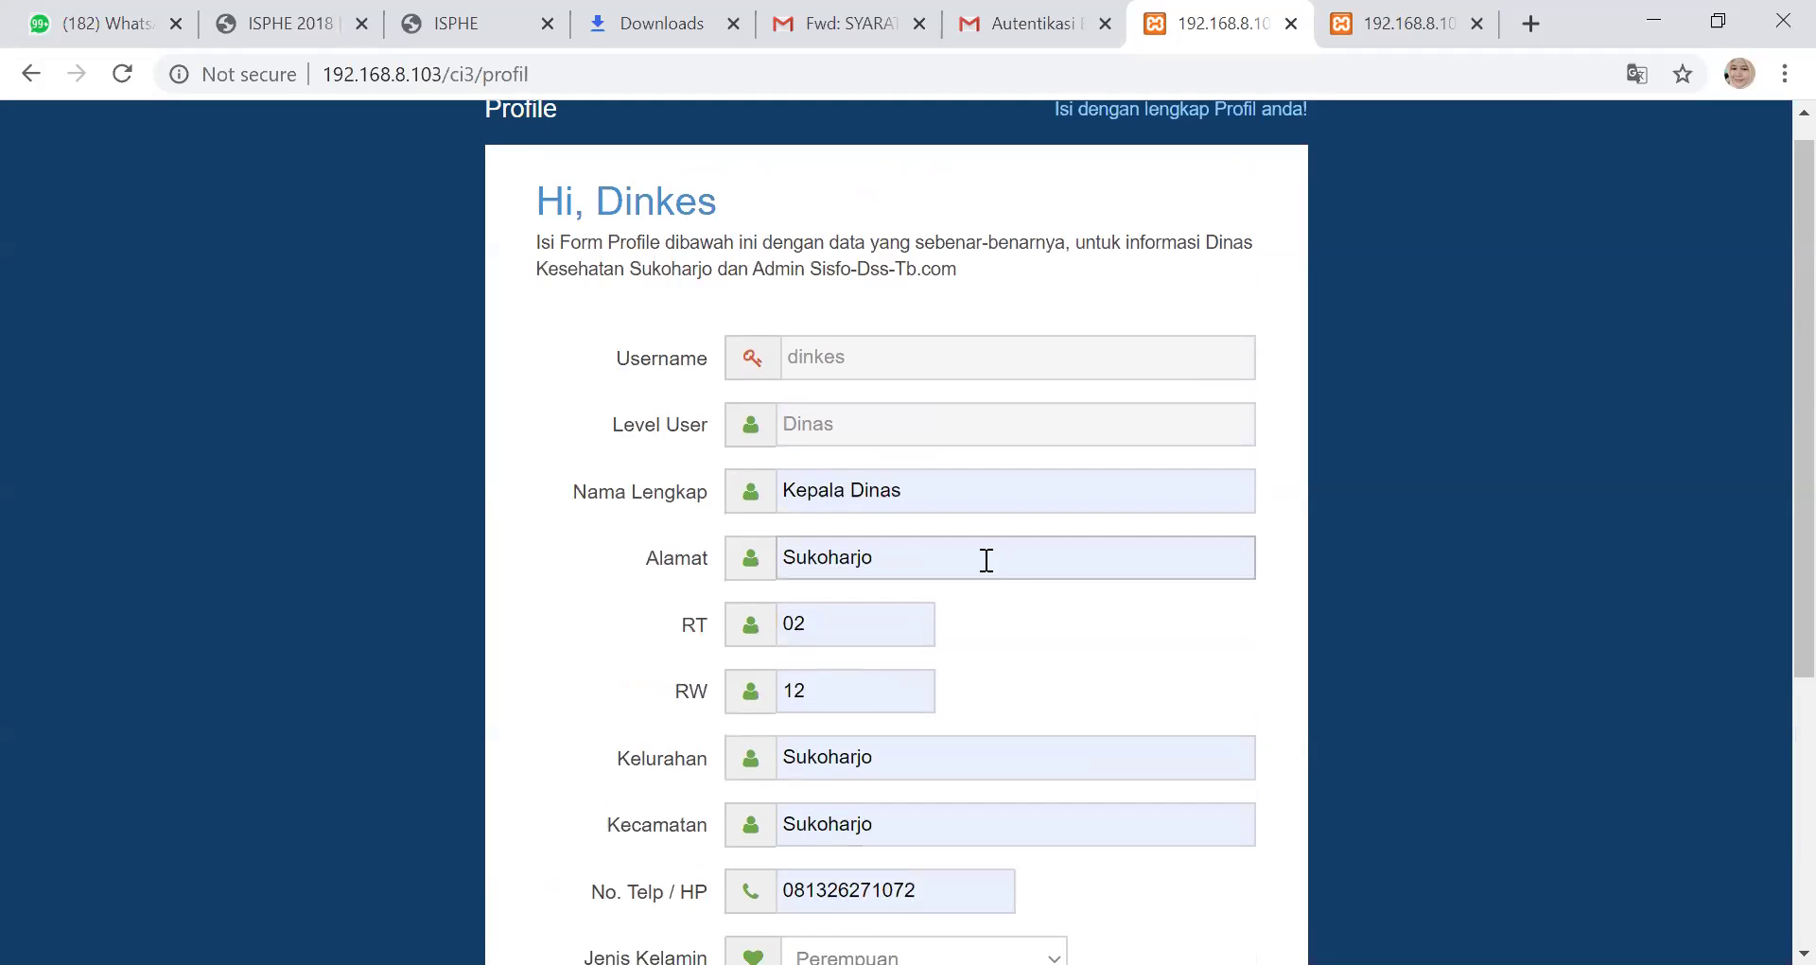
pyautogui.scroll(1, 965, 502)
pyautogui.scroll(-2, 956, 506)
pyautogui.scroll(2, 899, 327)
pyautogui.scroll(-5, 893, 399)
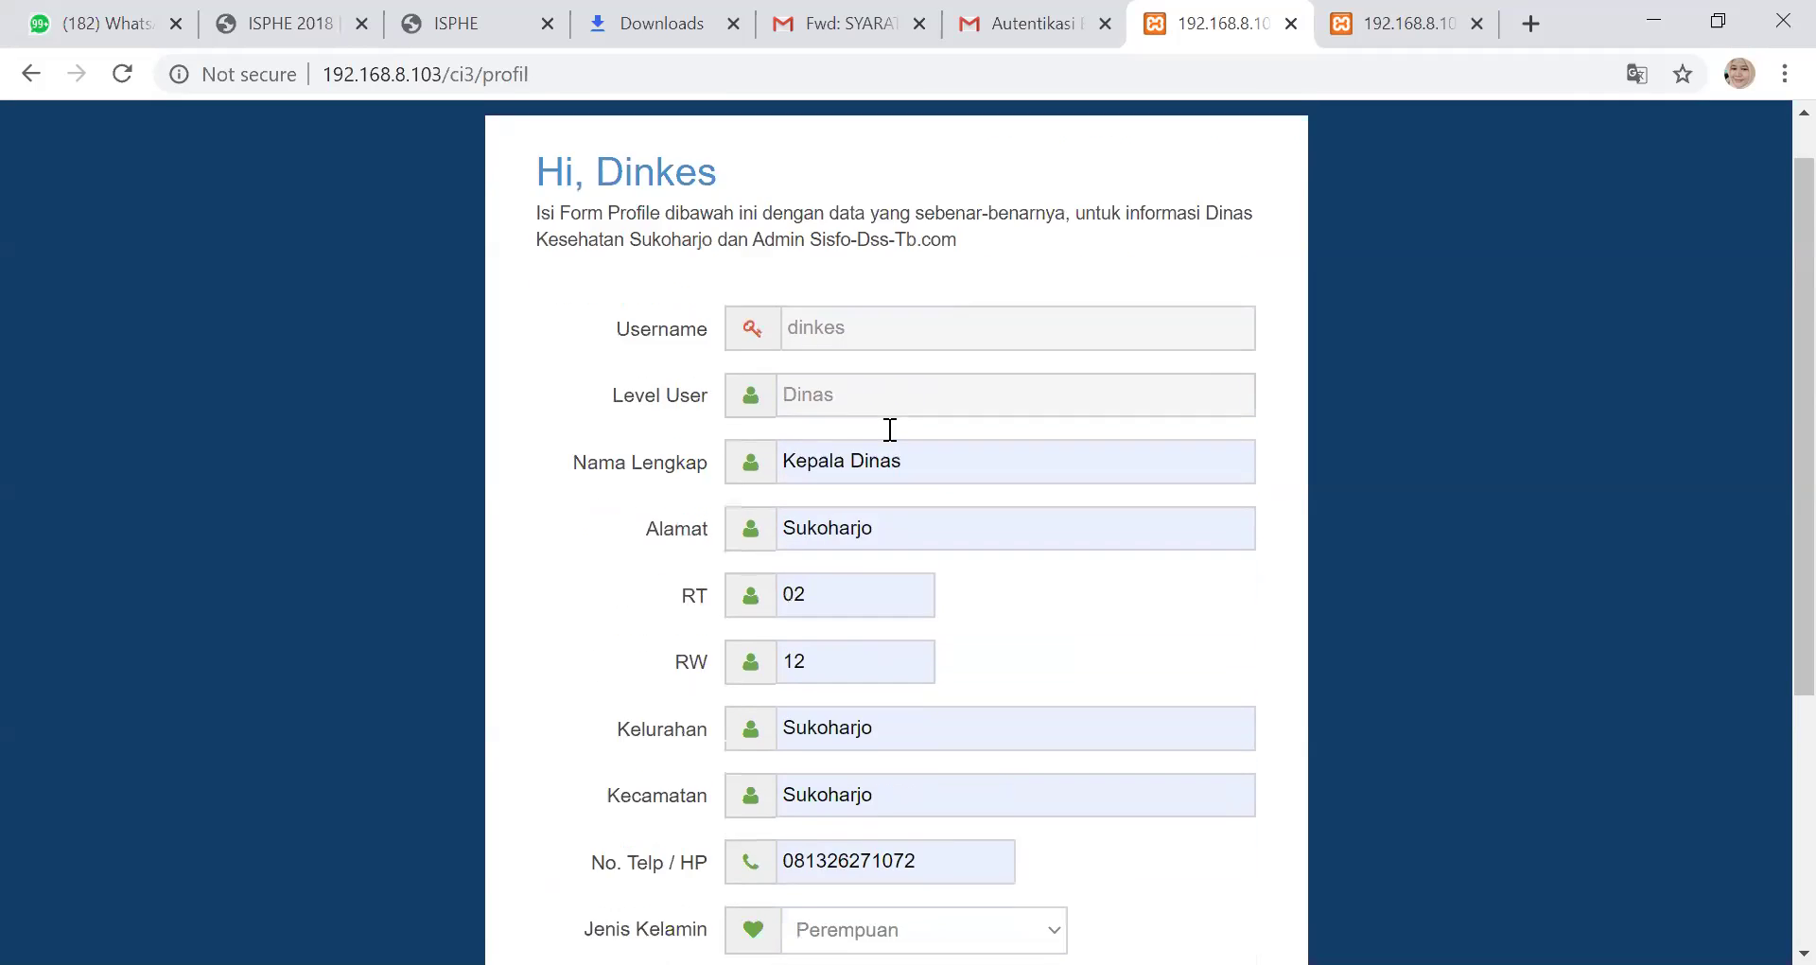
pyautogui.scroll(3, 878, 442)
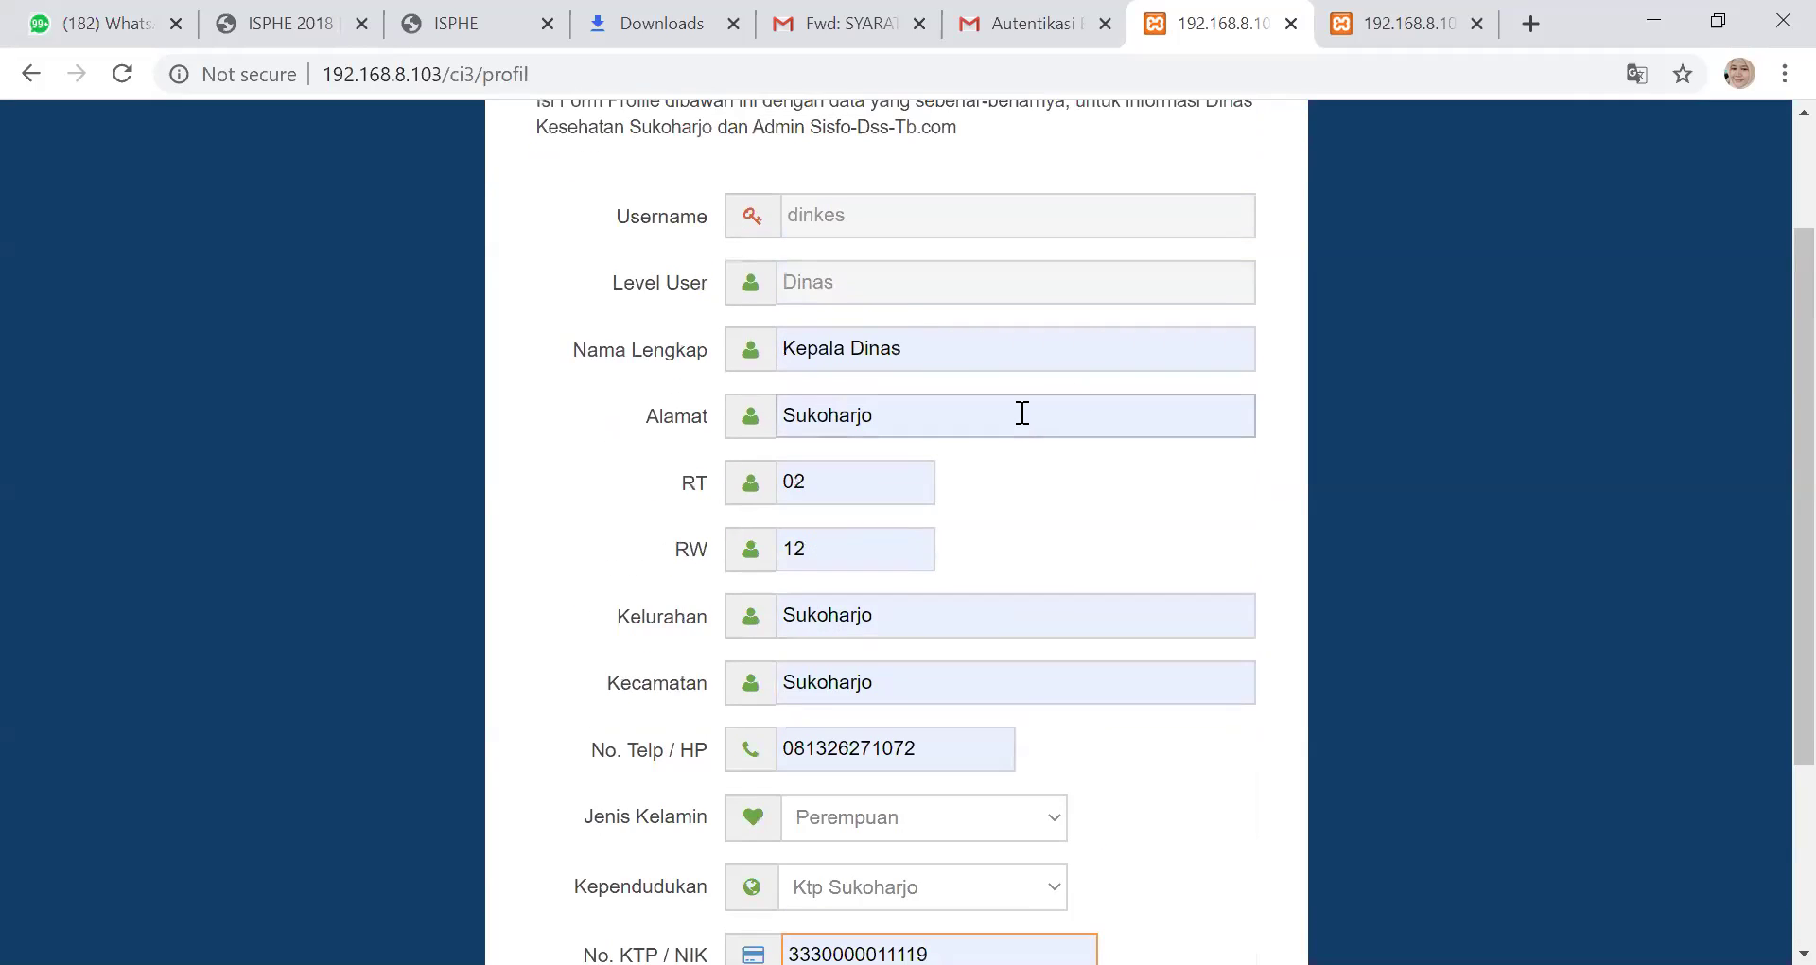
pyautogui.scroll(-3, 1026, 402)
pyautogui.scroll(5, 1173, 502)
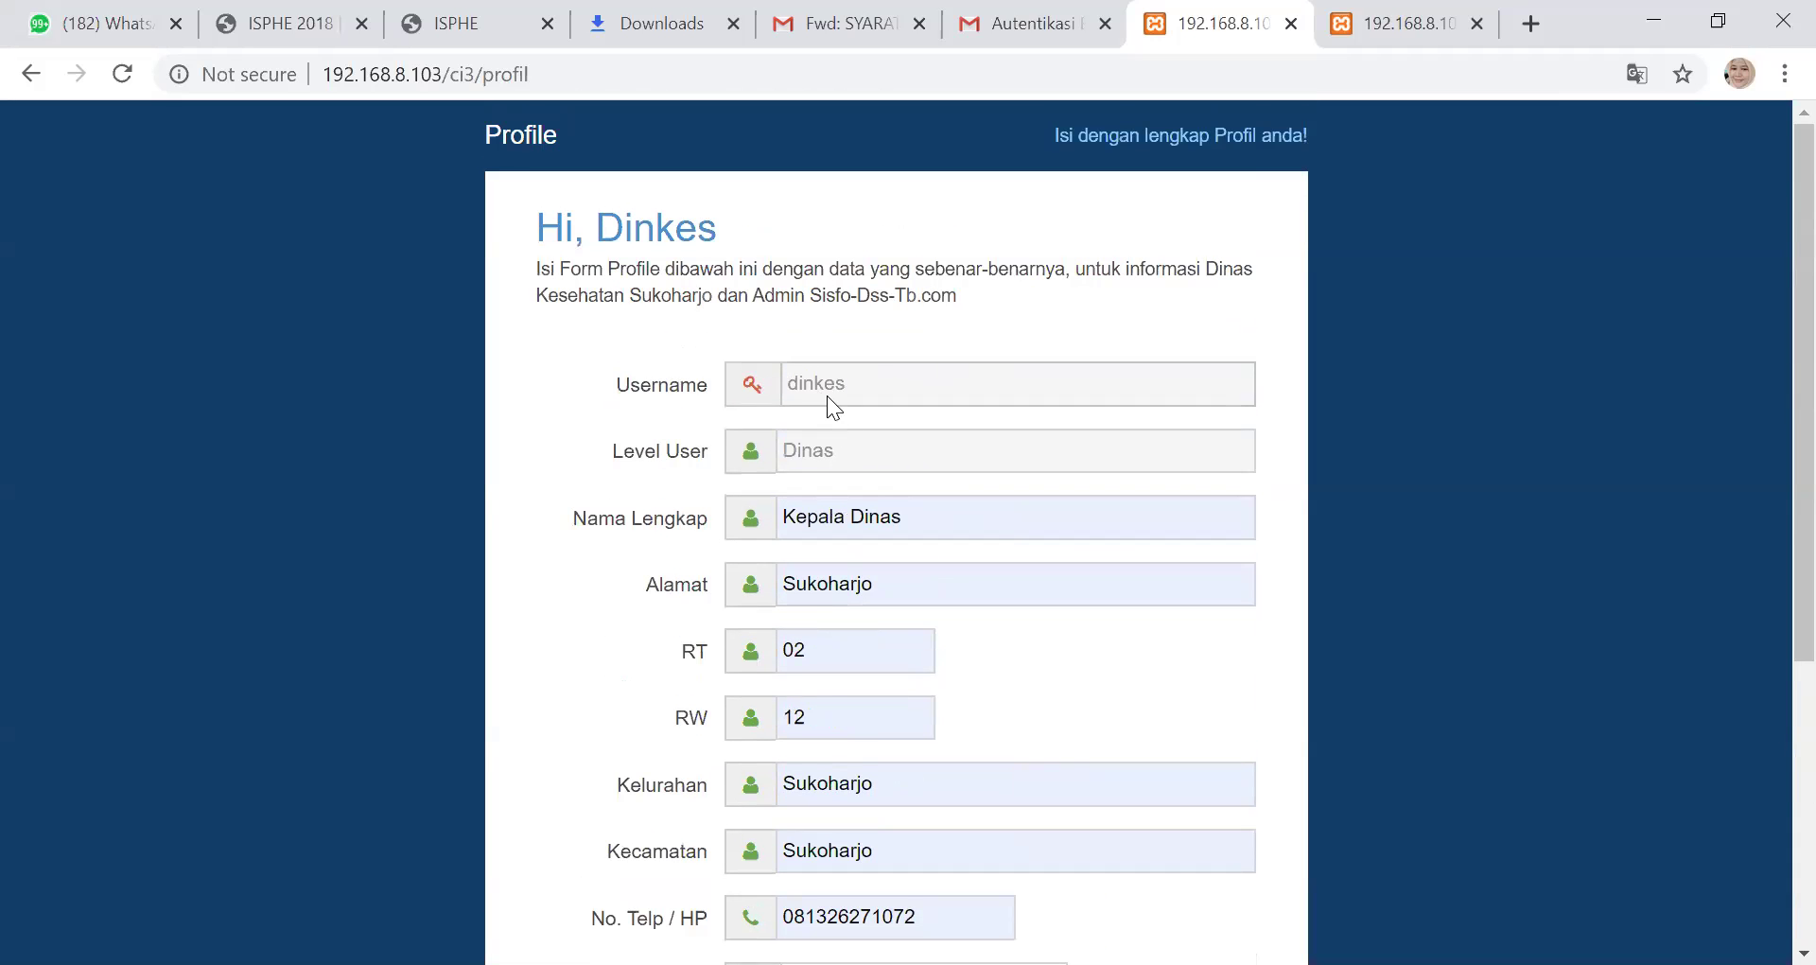
pyautogui.scroll(-1, 873, 387)
pyautogui.scroll(-1, 870, 402)
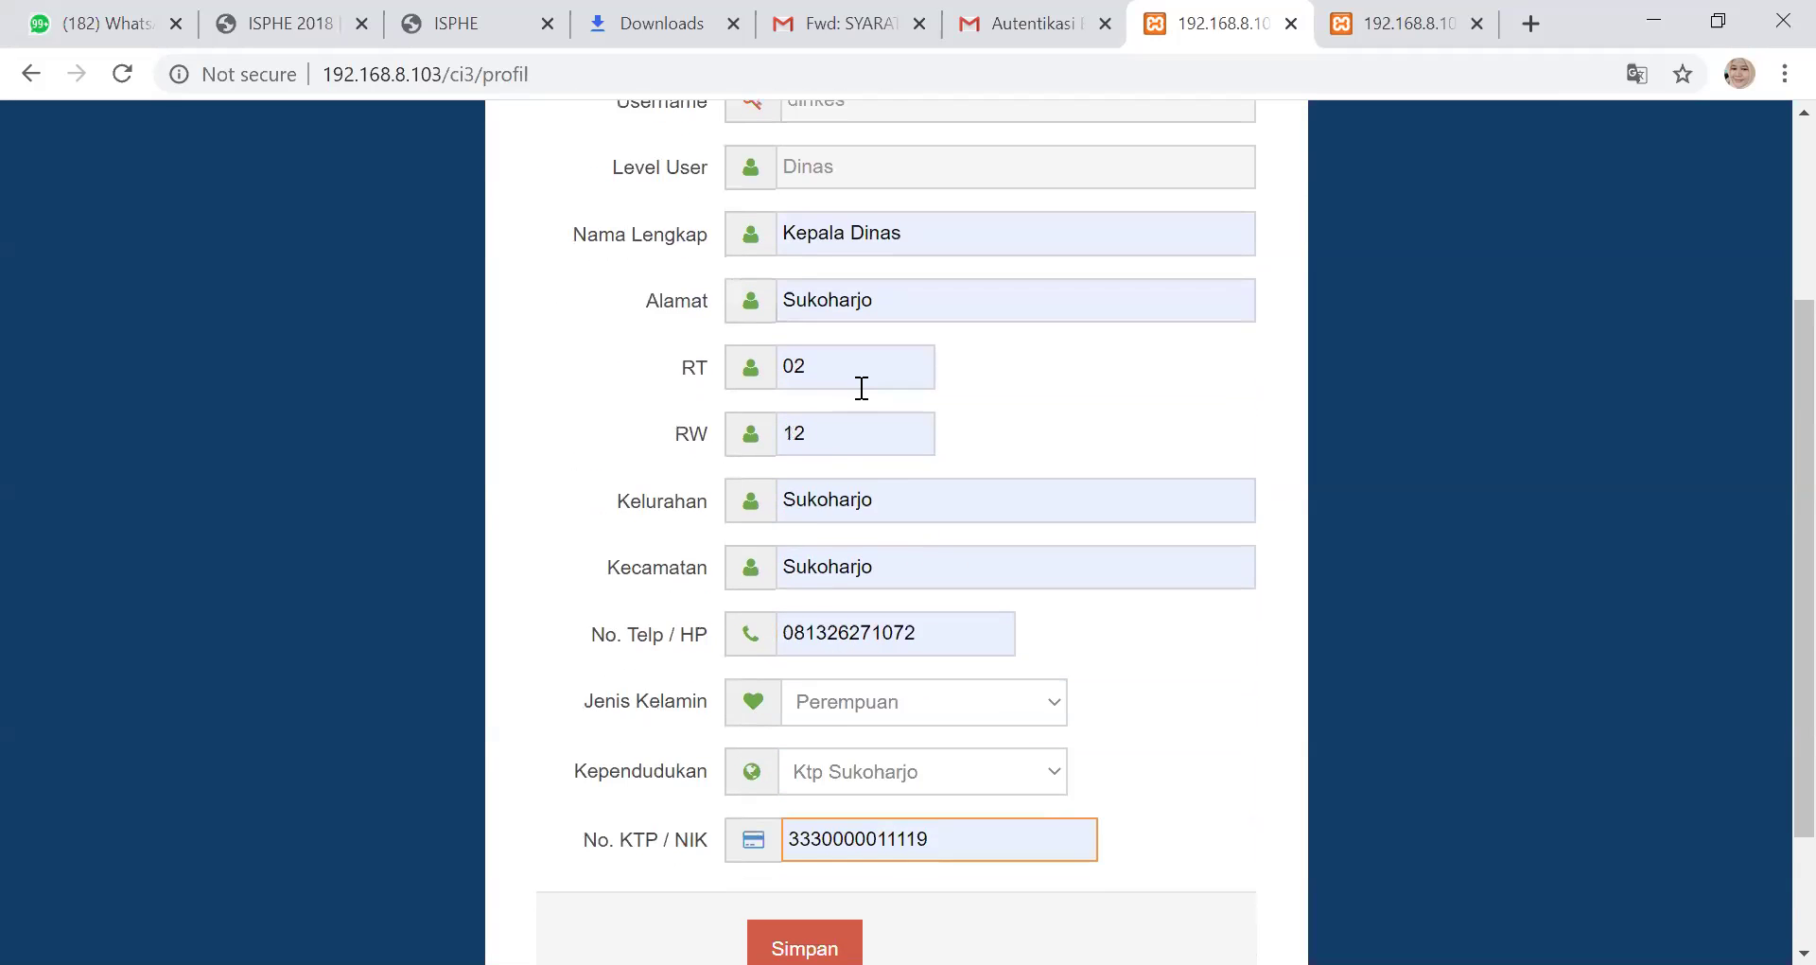
pyautogui.scroll(-2, 860, 402)
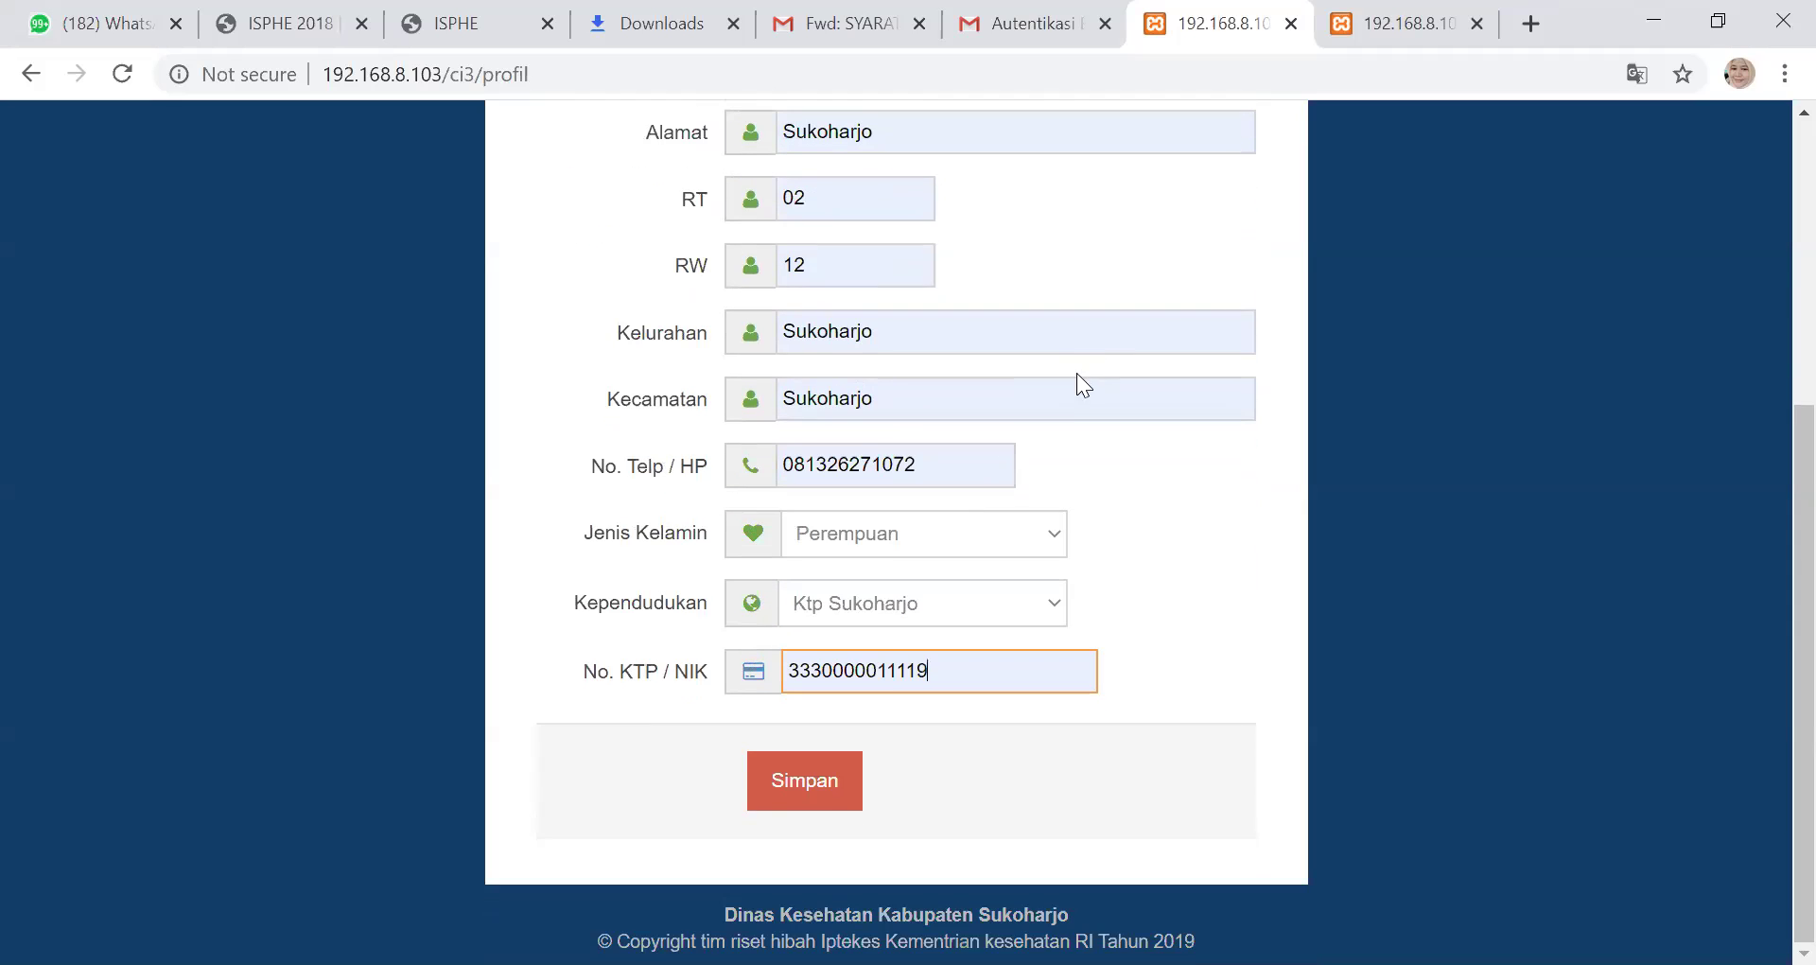
pyautogui.scroll(2, 1082, 463)
pyautogui.scroll(1, 1074, 487)
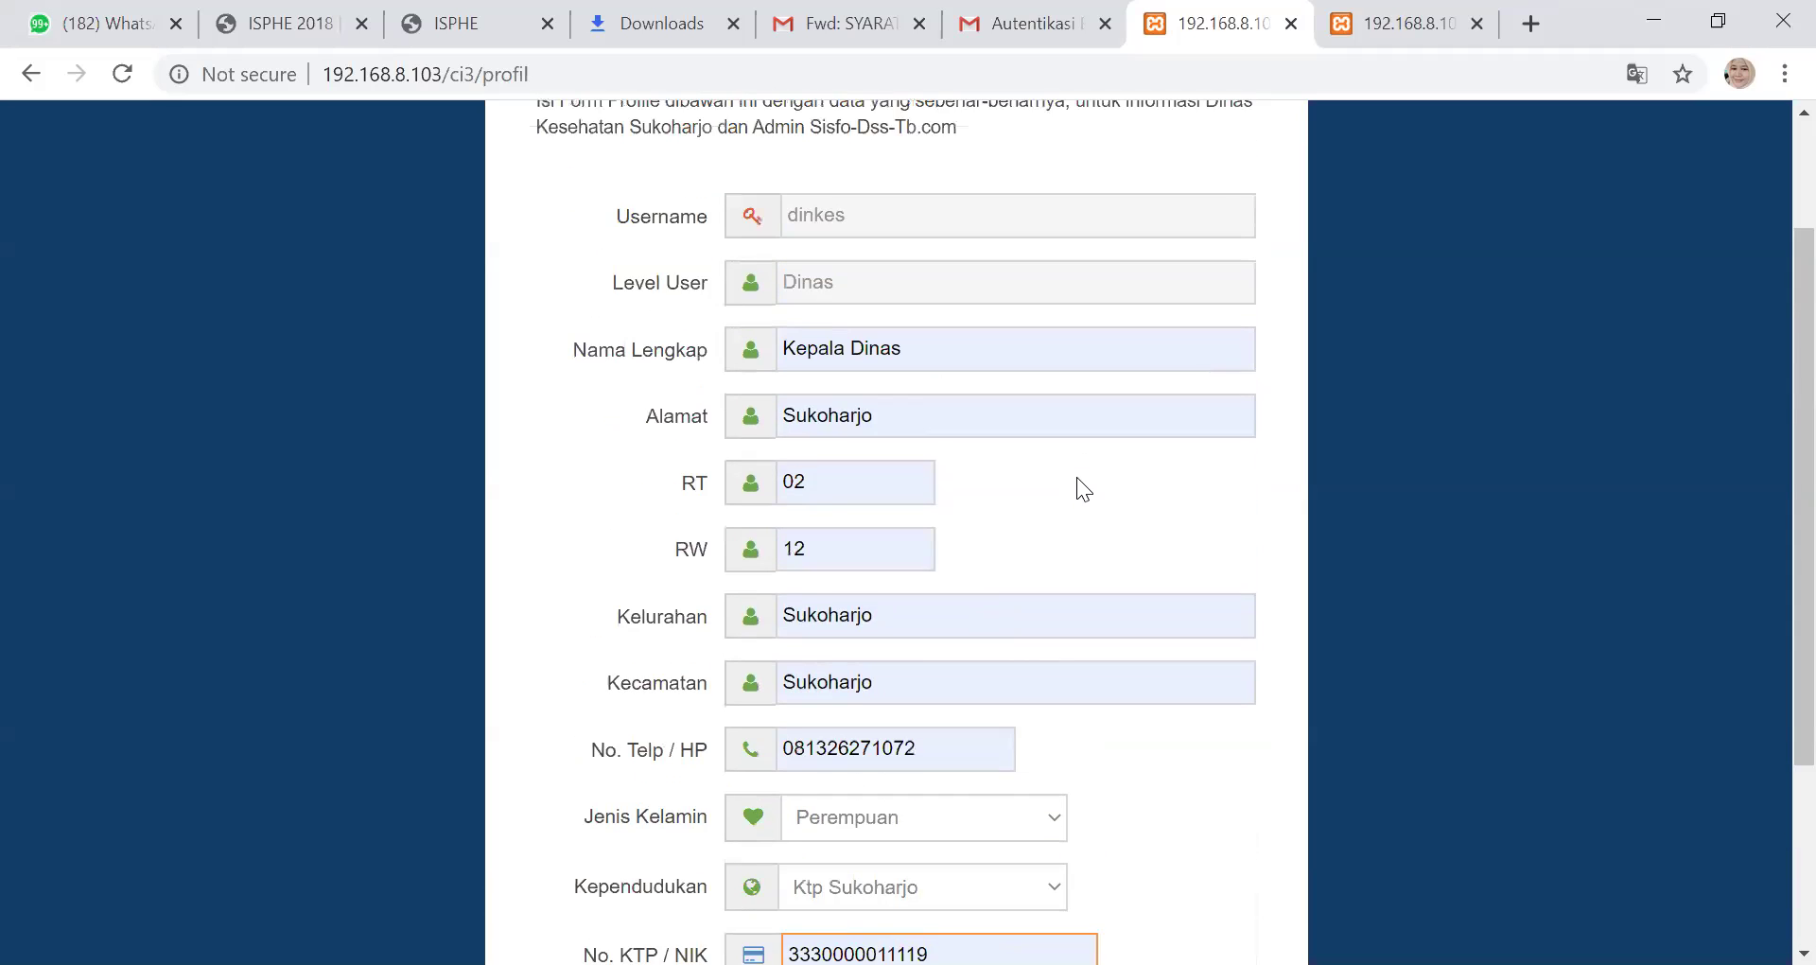
pyautogui.scroll(2, 1066, 486)
pyautogui.scroll(-3, 1050, 467)
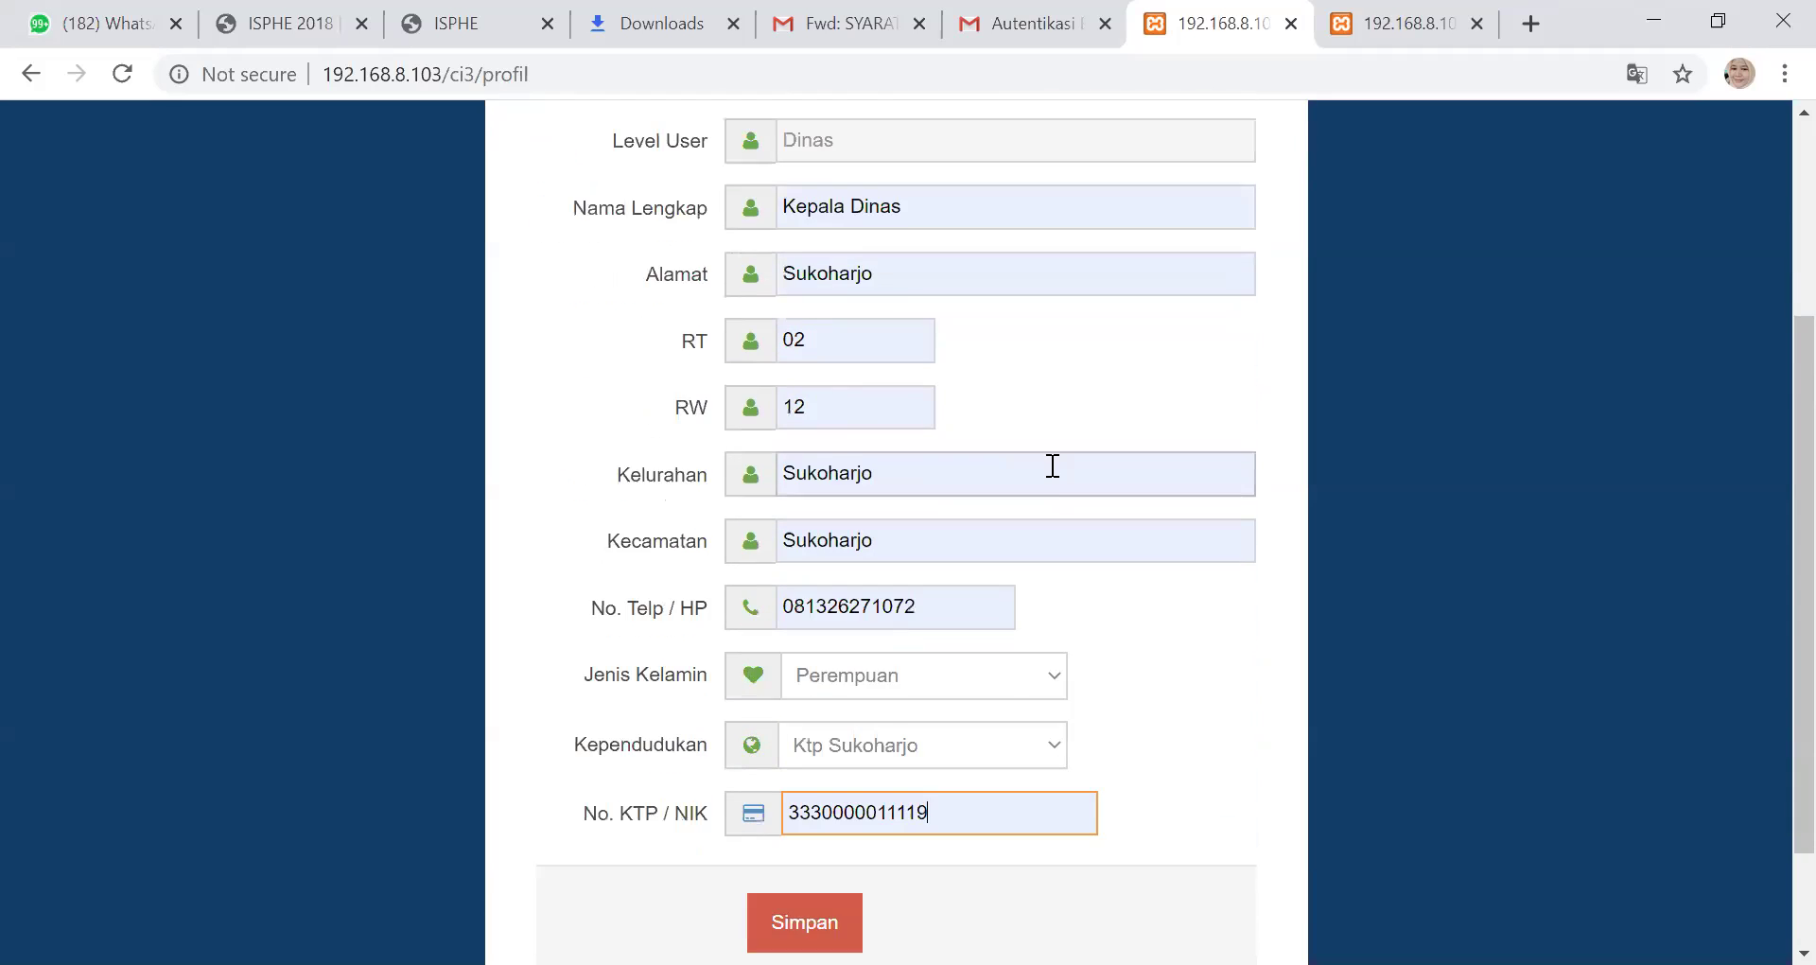
pyautogui.scroll(-2, 1048, 473)
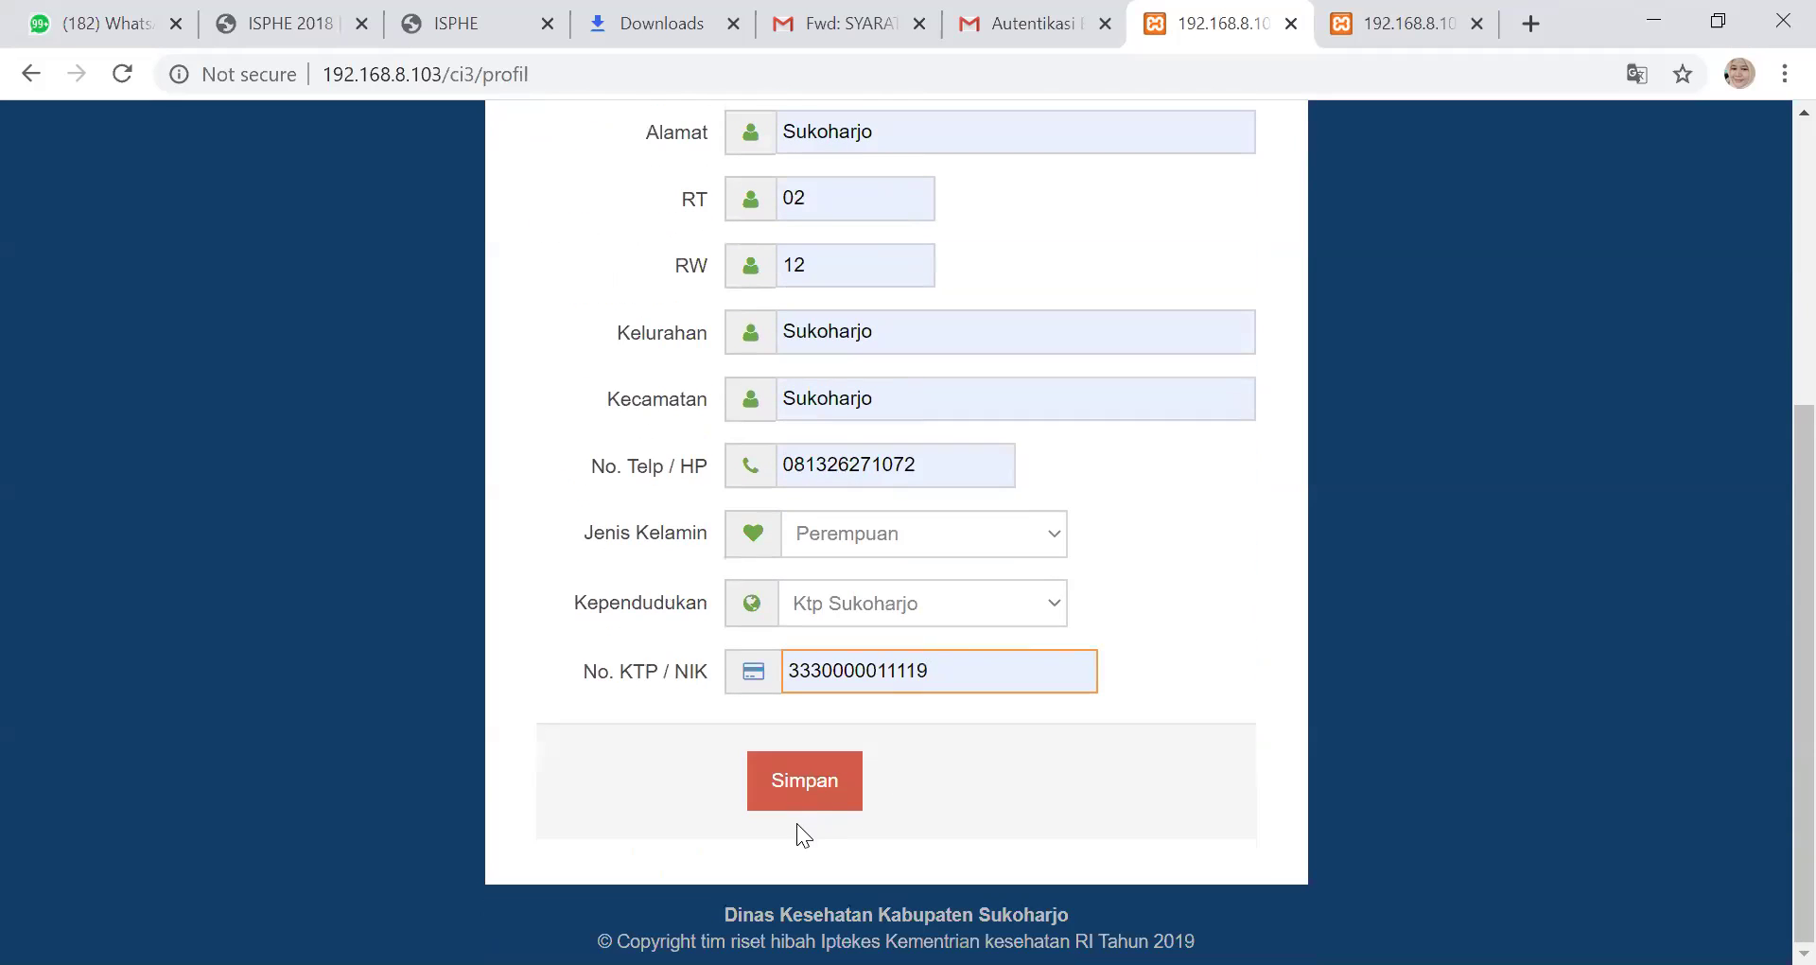
pyautogui.click(806, 783)
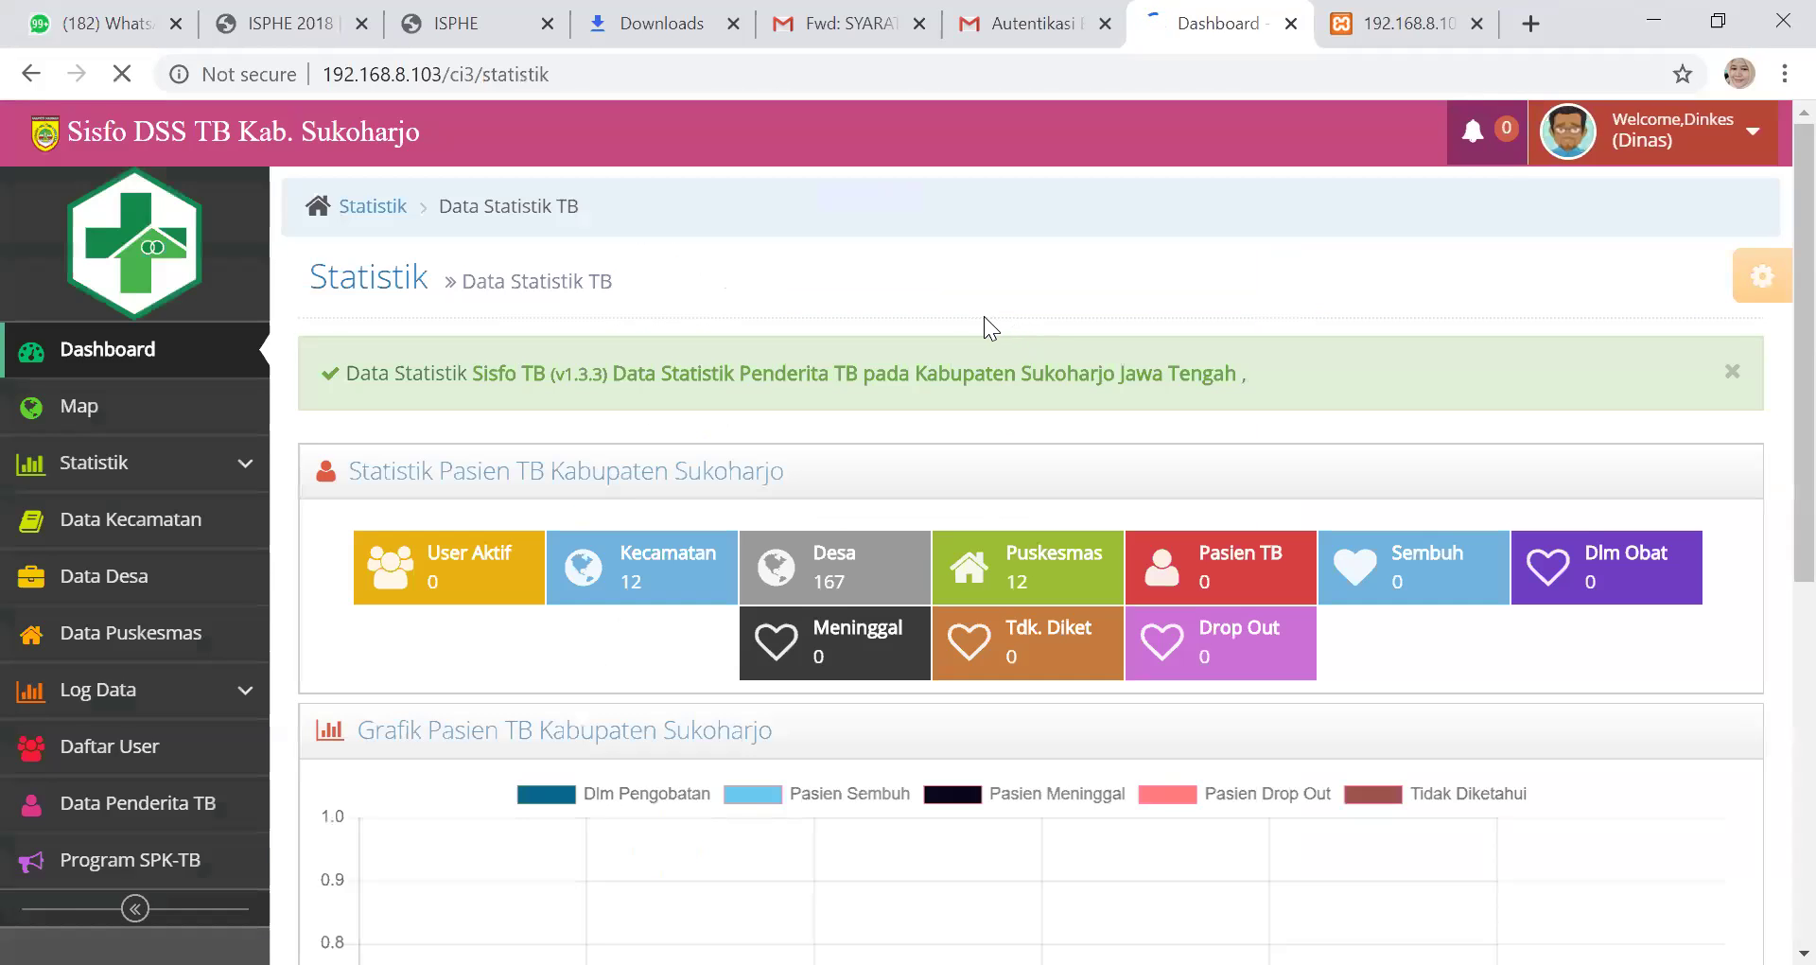
pyautogui.scroll(-7, 929, 346)
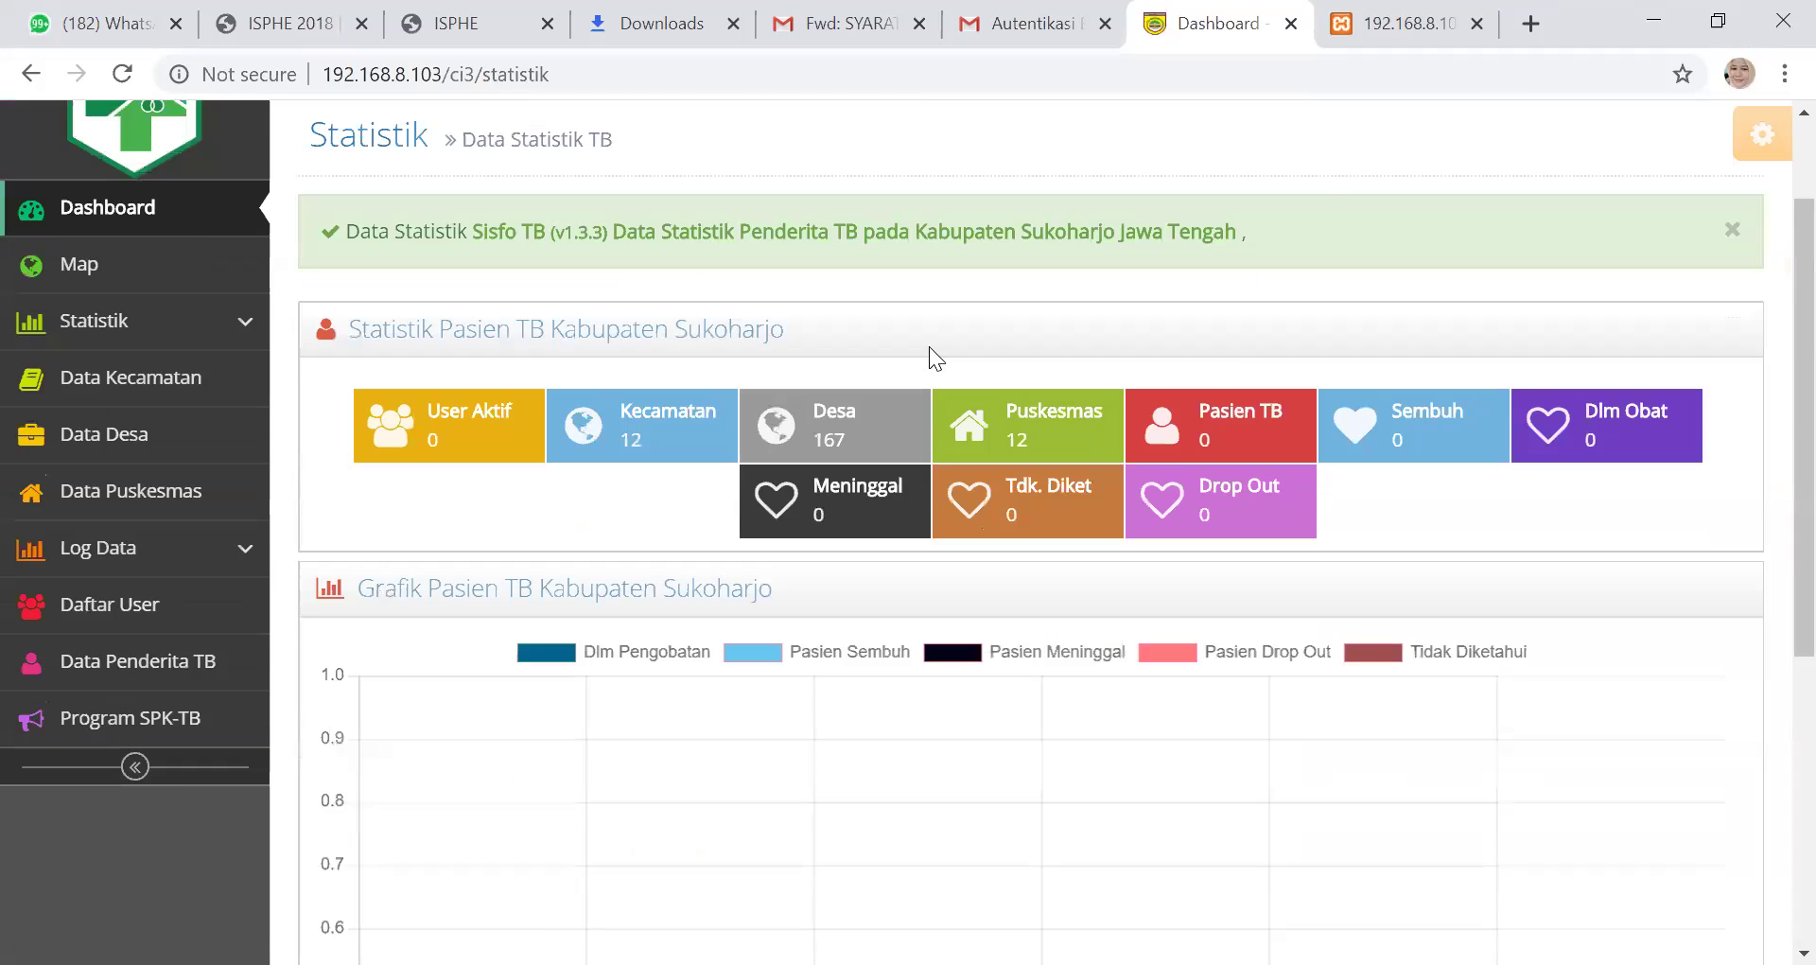
pyautogui.scroll(3, 925, 343)
pyautogui.scroll(4, 917, 340)
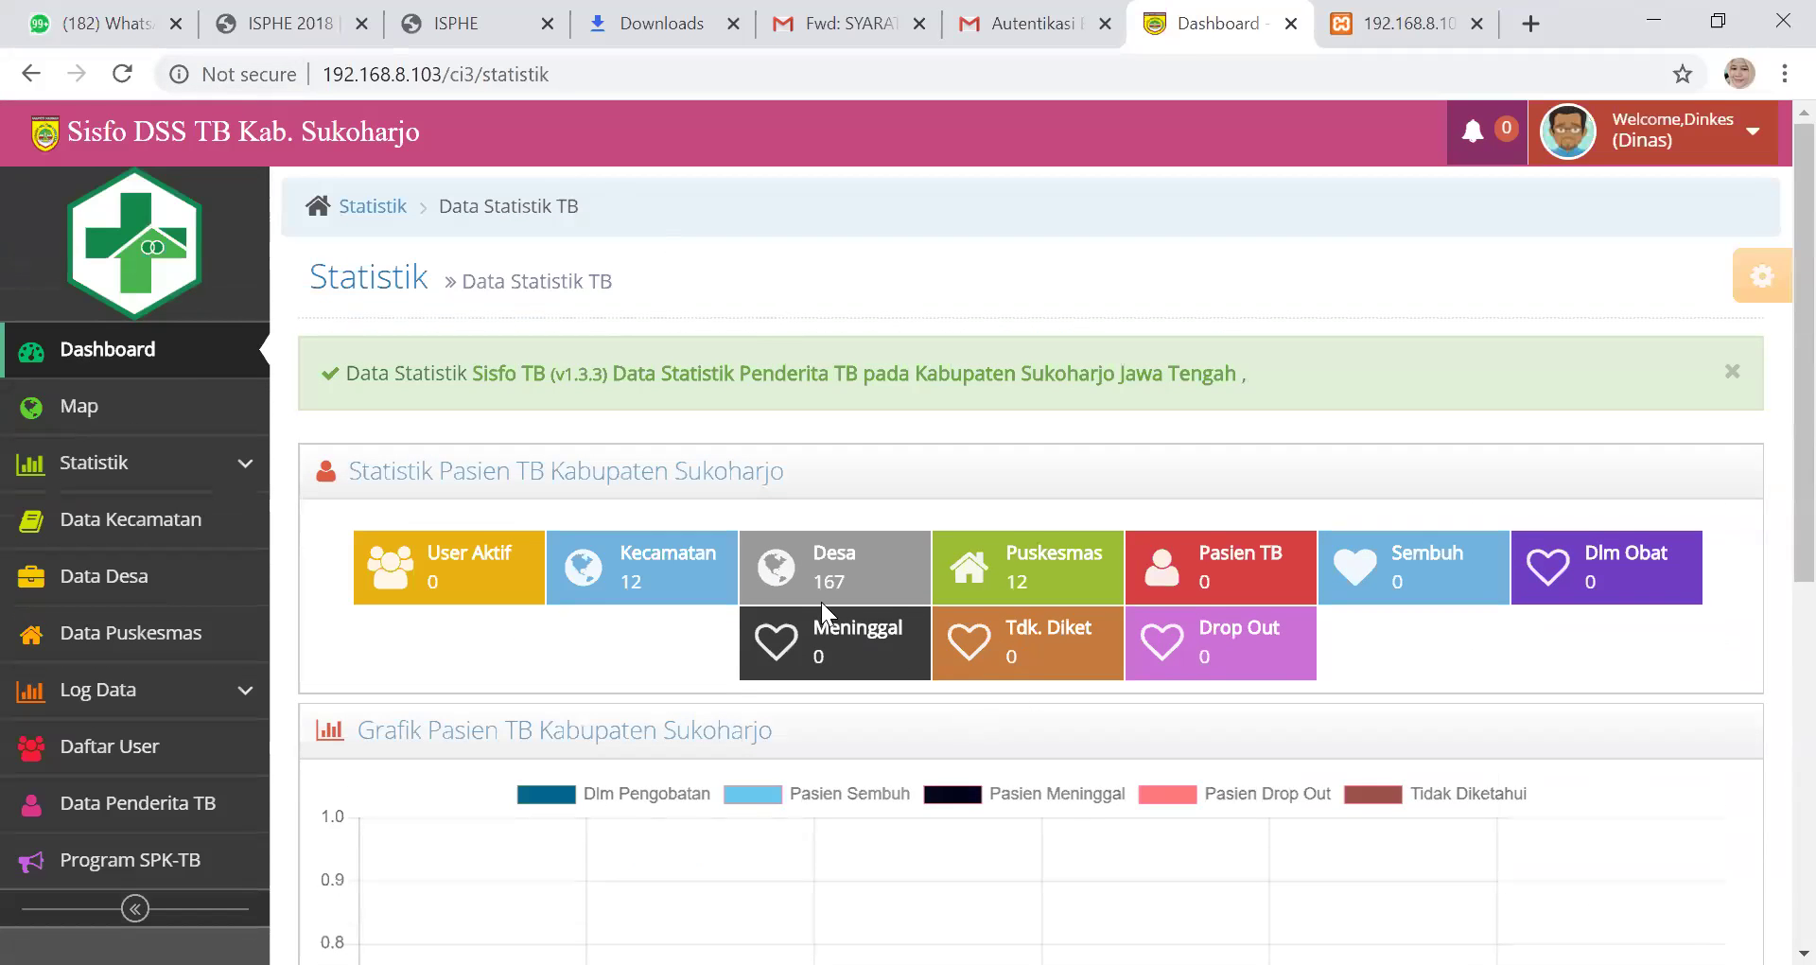
pyautogui.scroll(-2, 1309, 436)
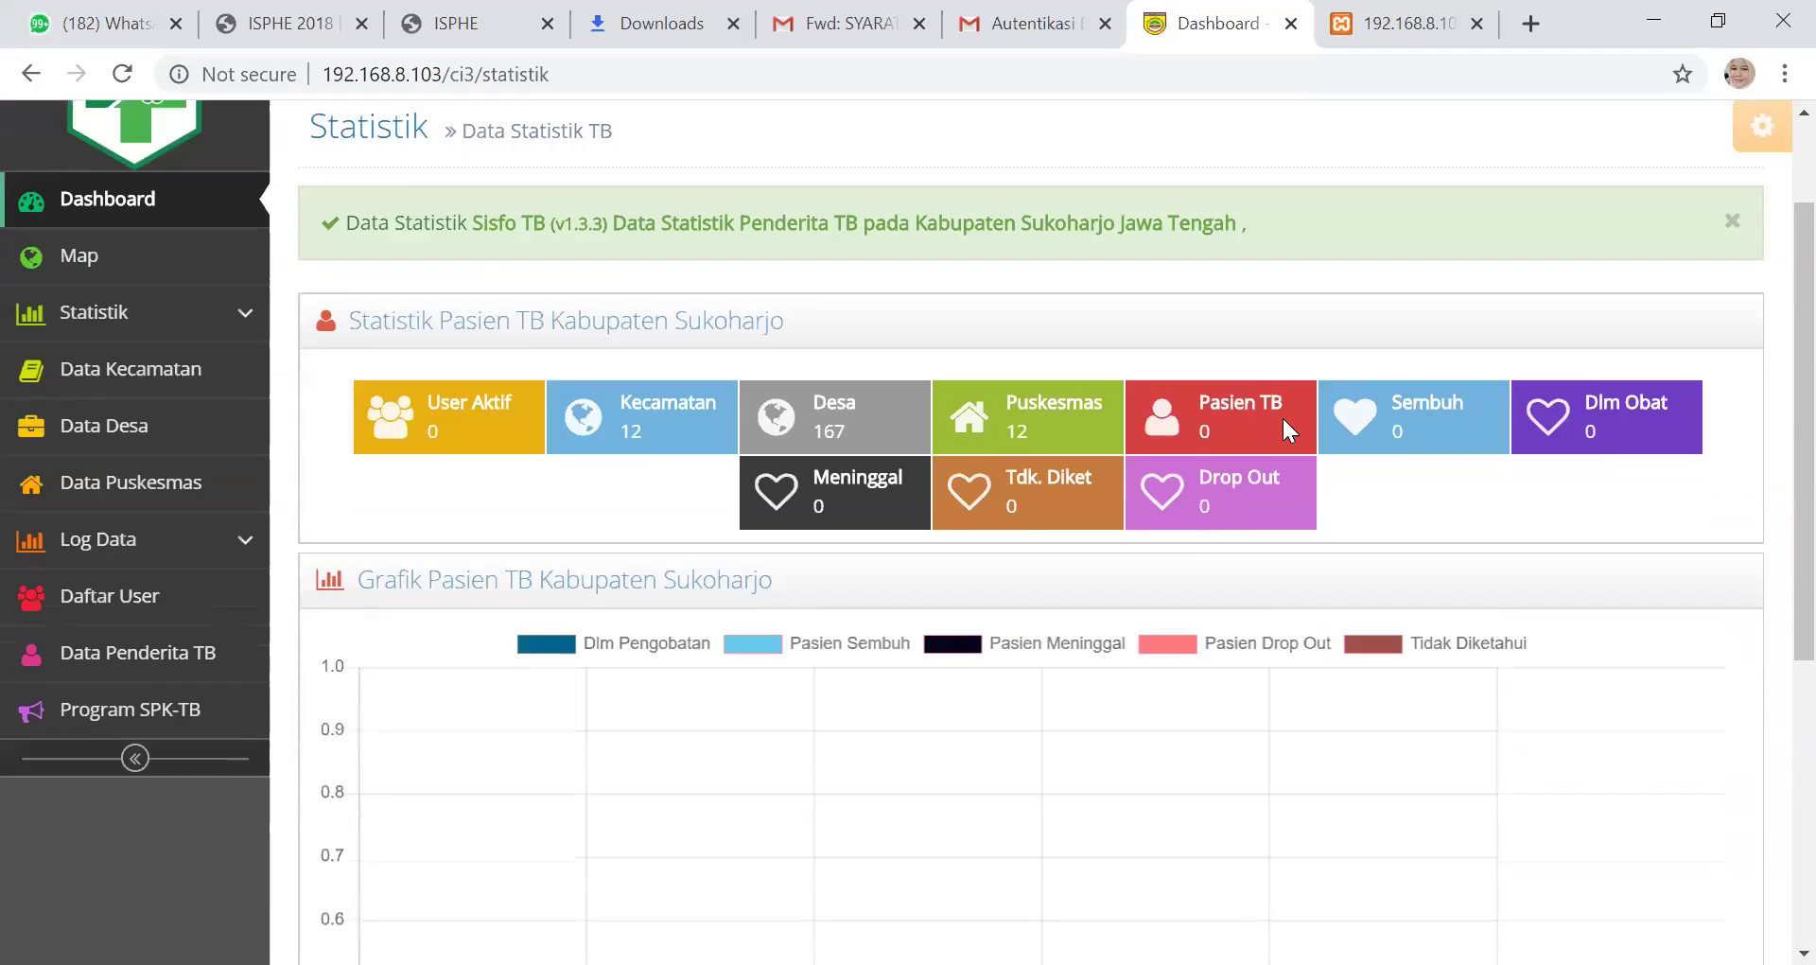
pyautogui.scroll(-3, 1281, 417)
pyautogui.scroll(3, 852, 322)
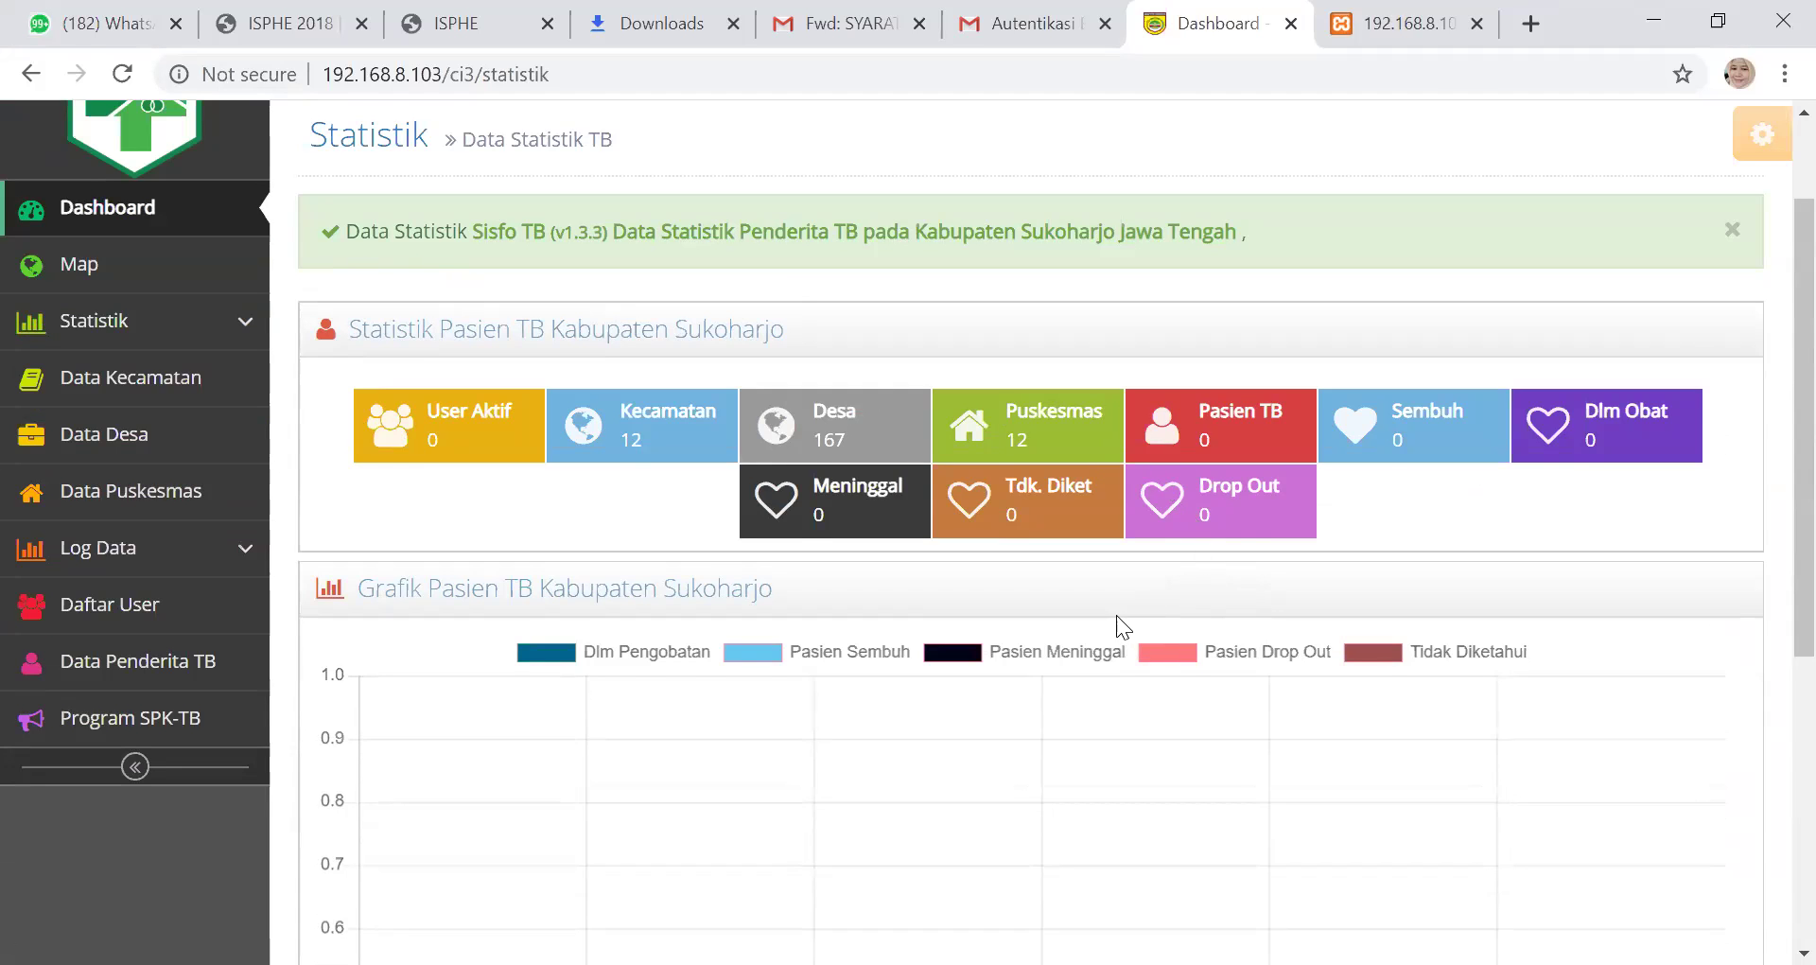
pyautogui.scroll(-2, 1117, 614)
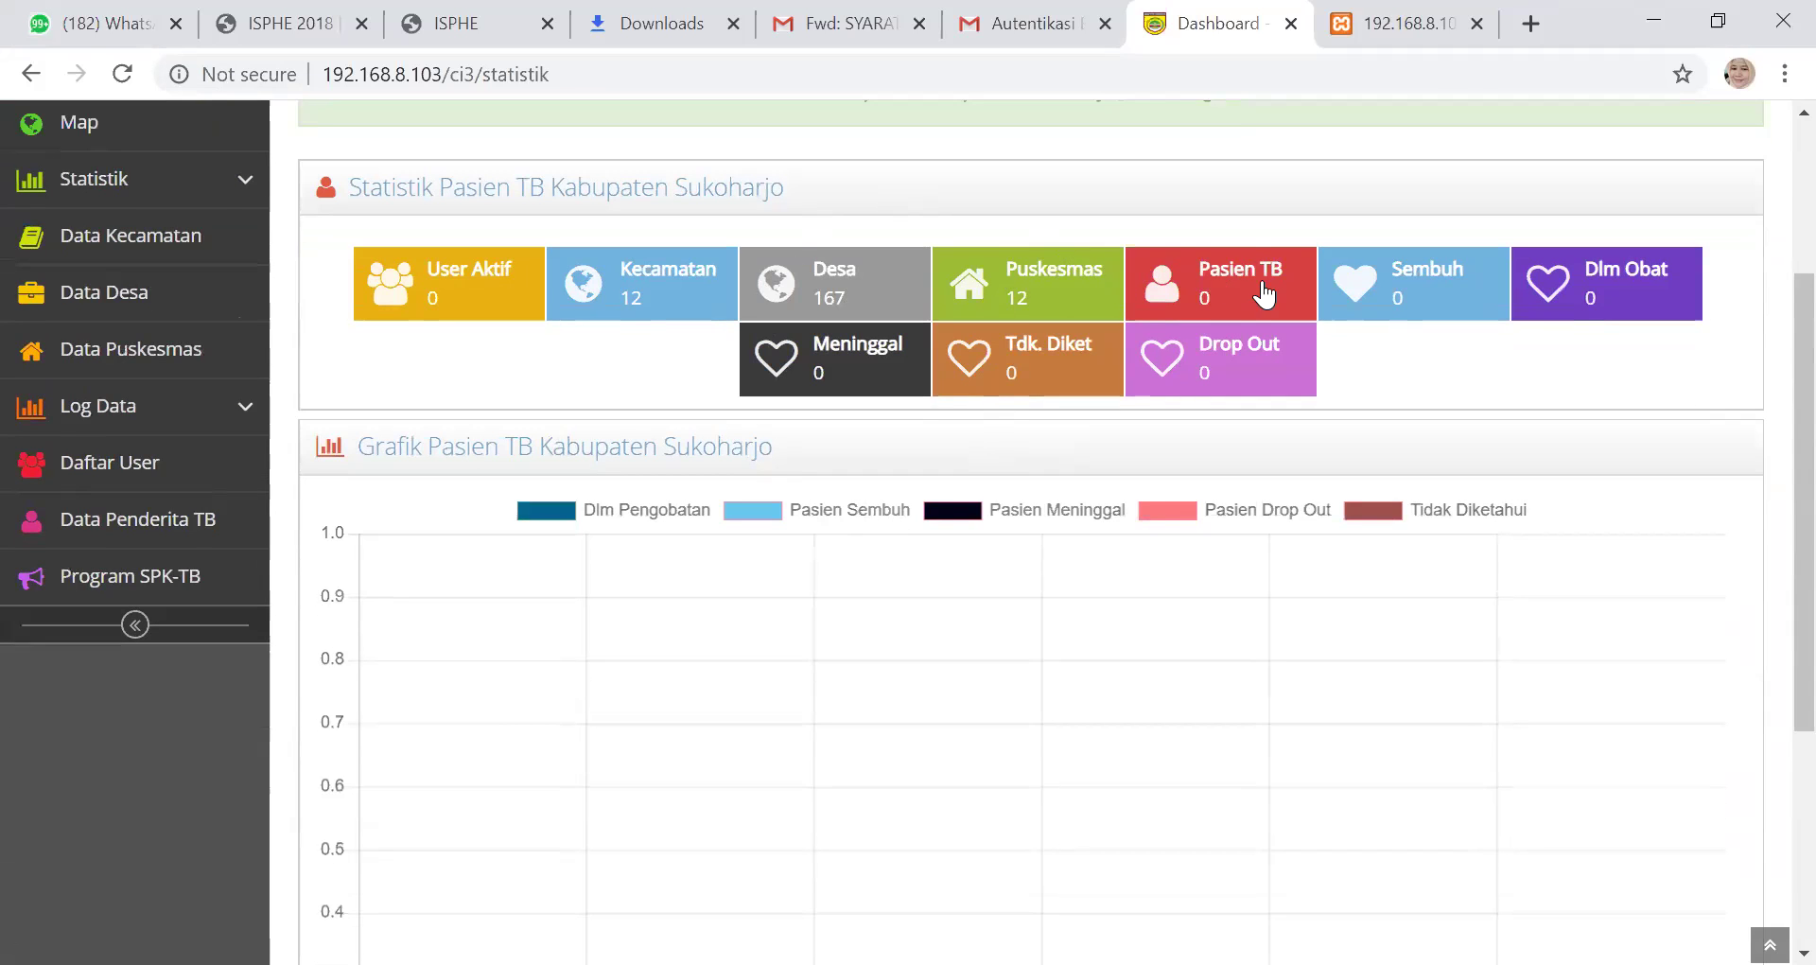
pyautogui.scroll(1, 856, 331)
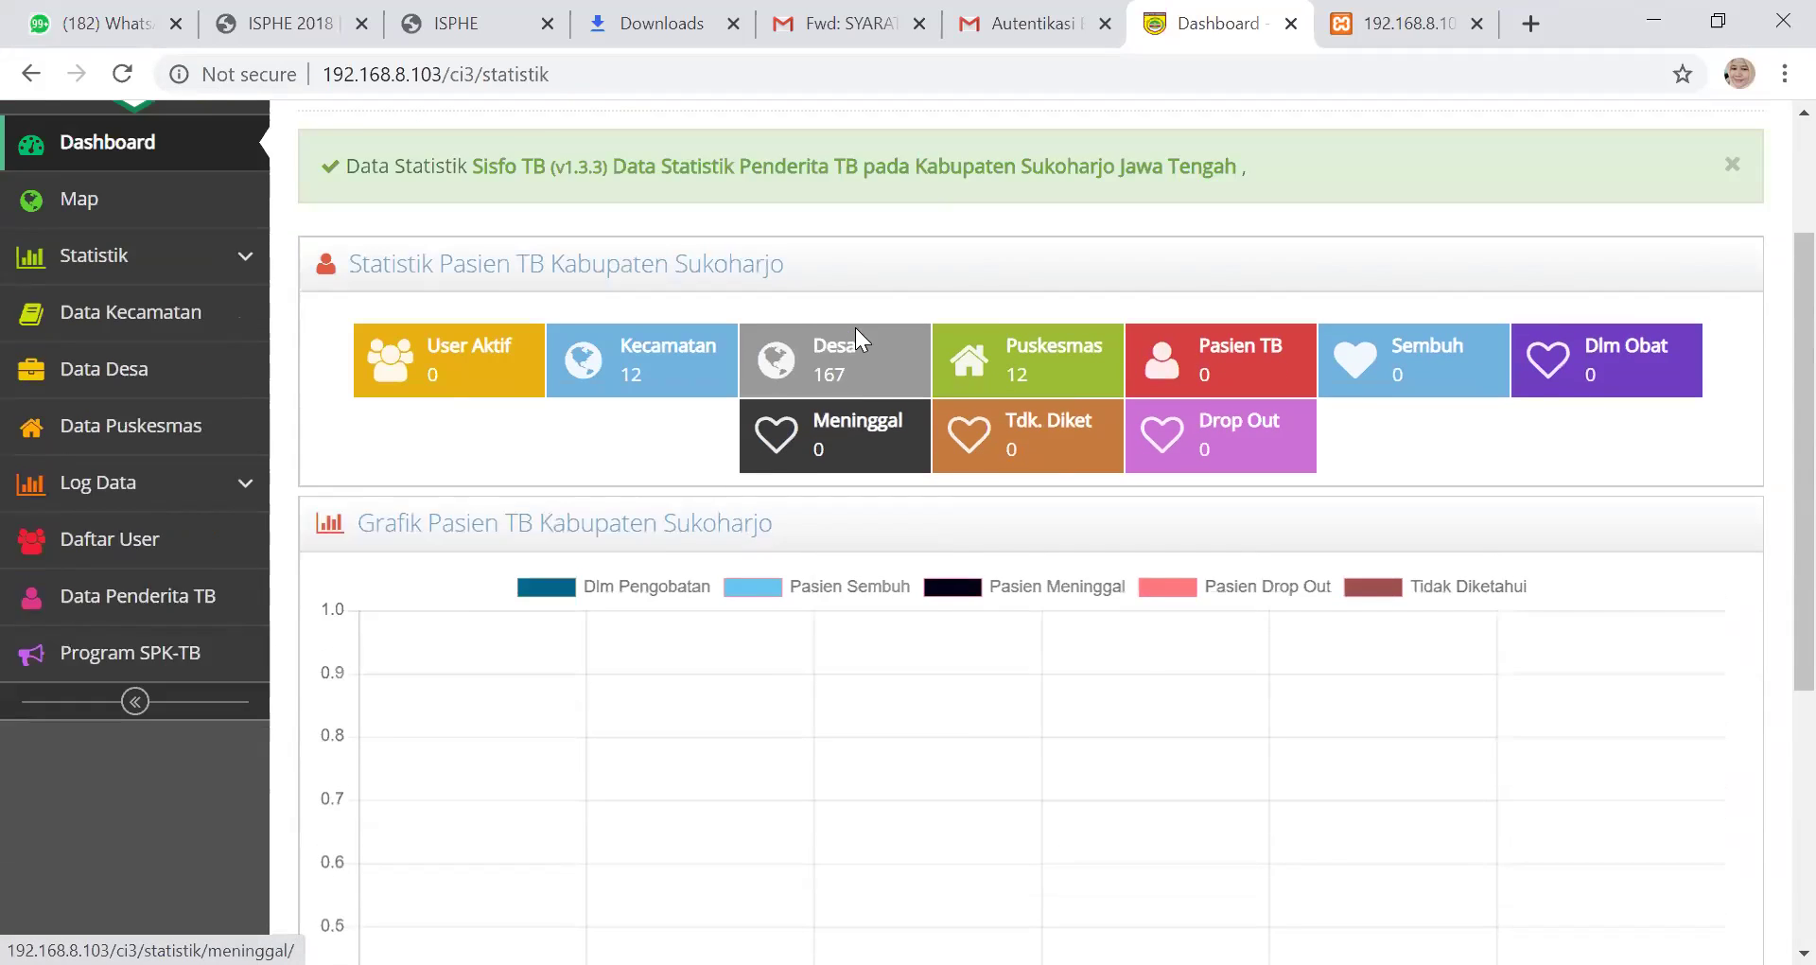
pyautogui.scroll(1, 855, 327)
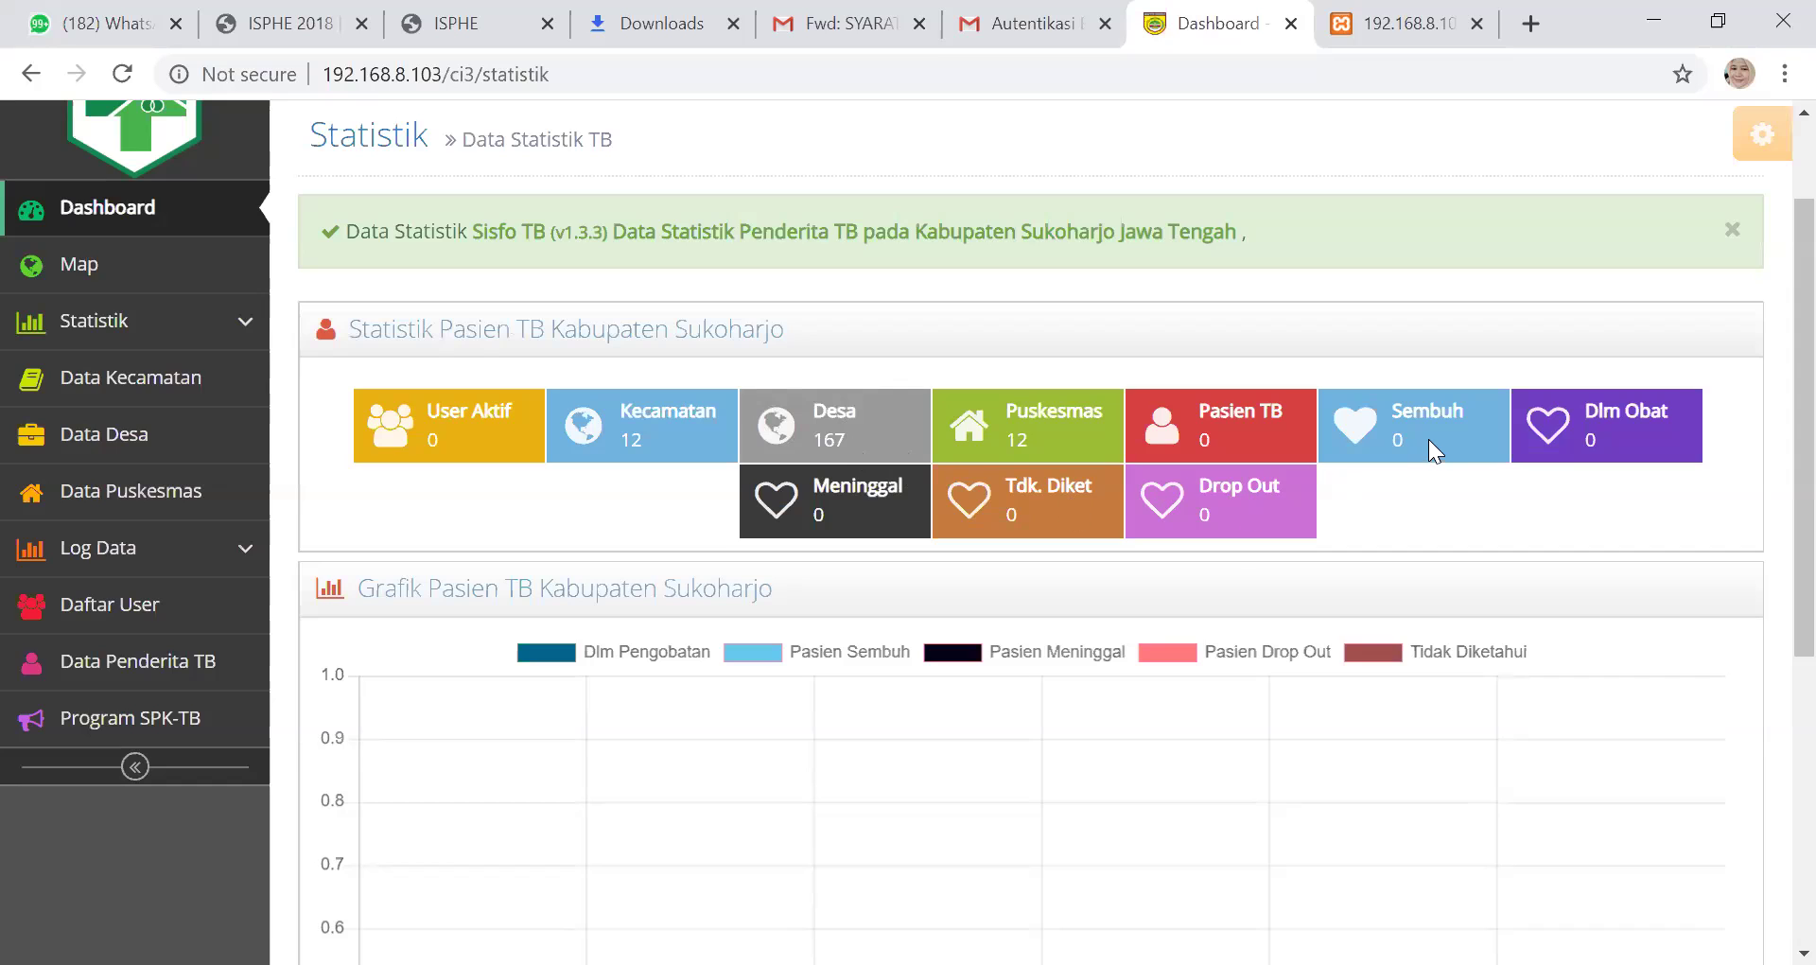
pyautogui.scroll(-1, 360, 350)
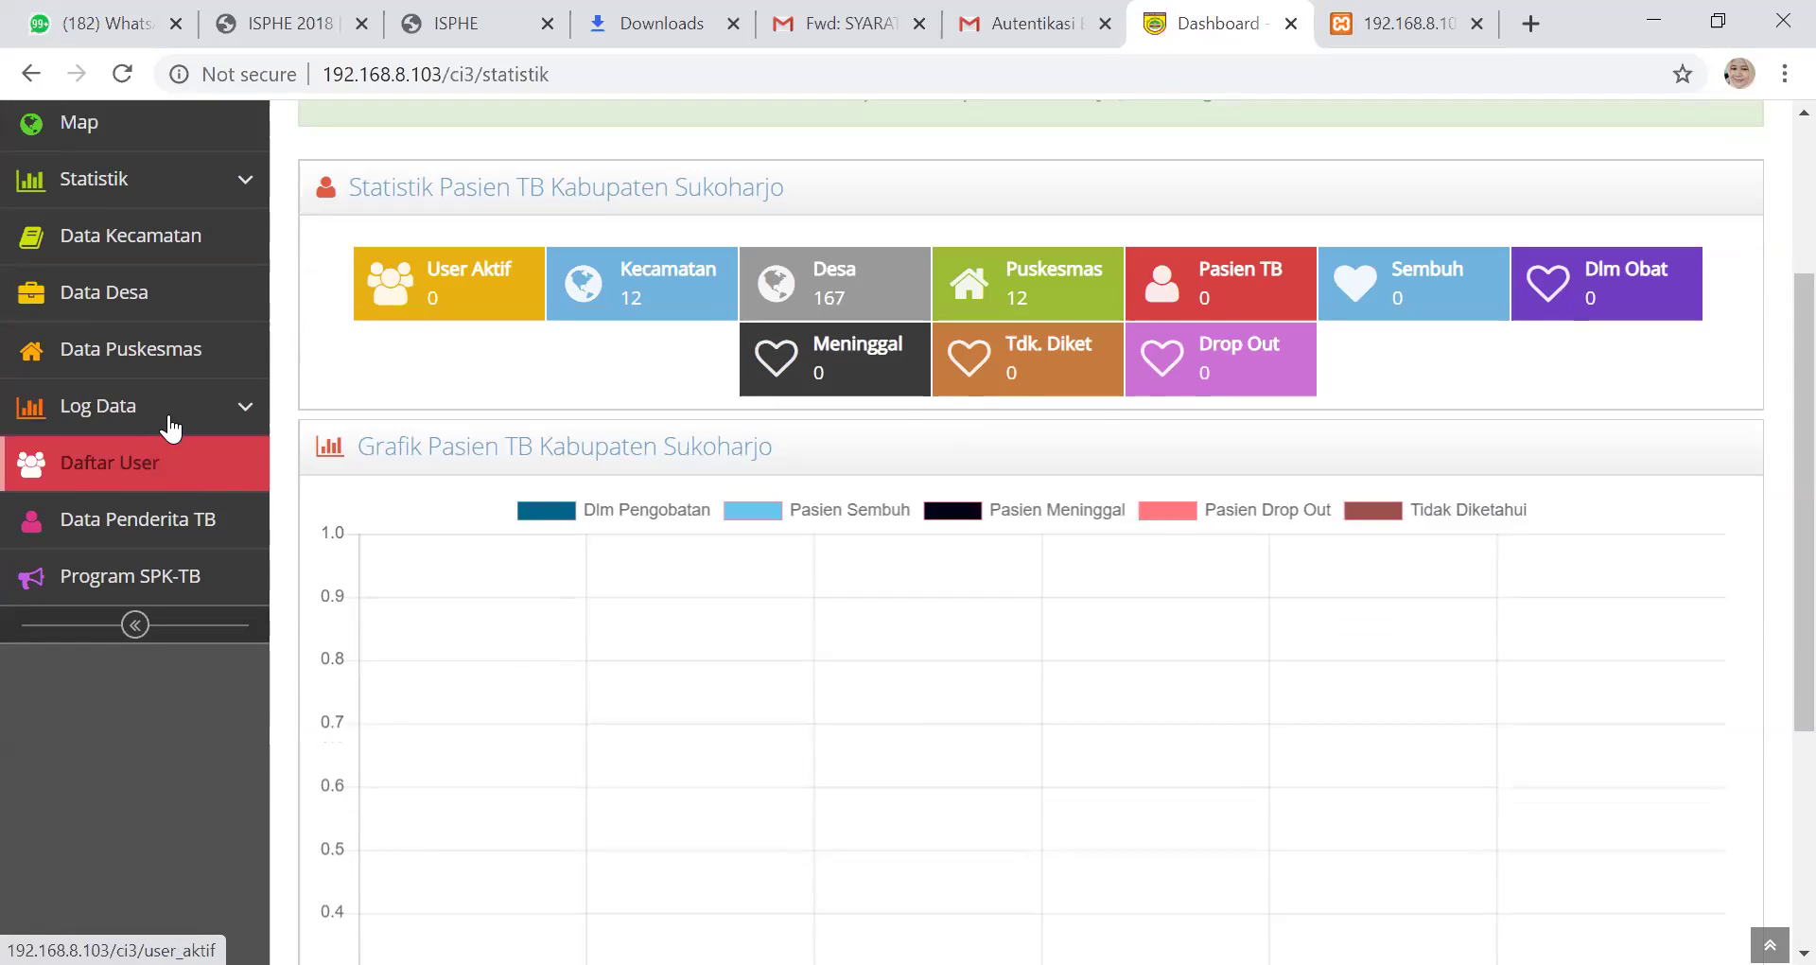
# Open Daftar User to see the empty Data User table and press Tambah Data
pyautogui.click(184, 474)
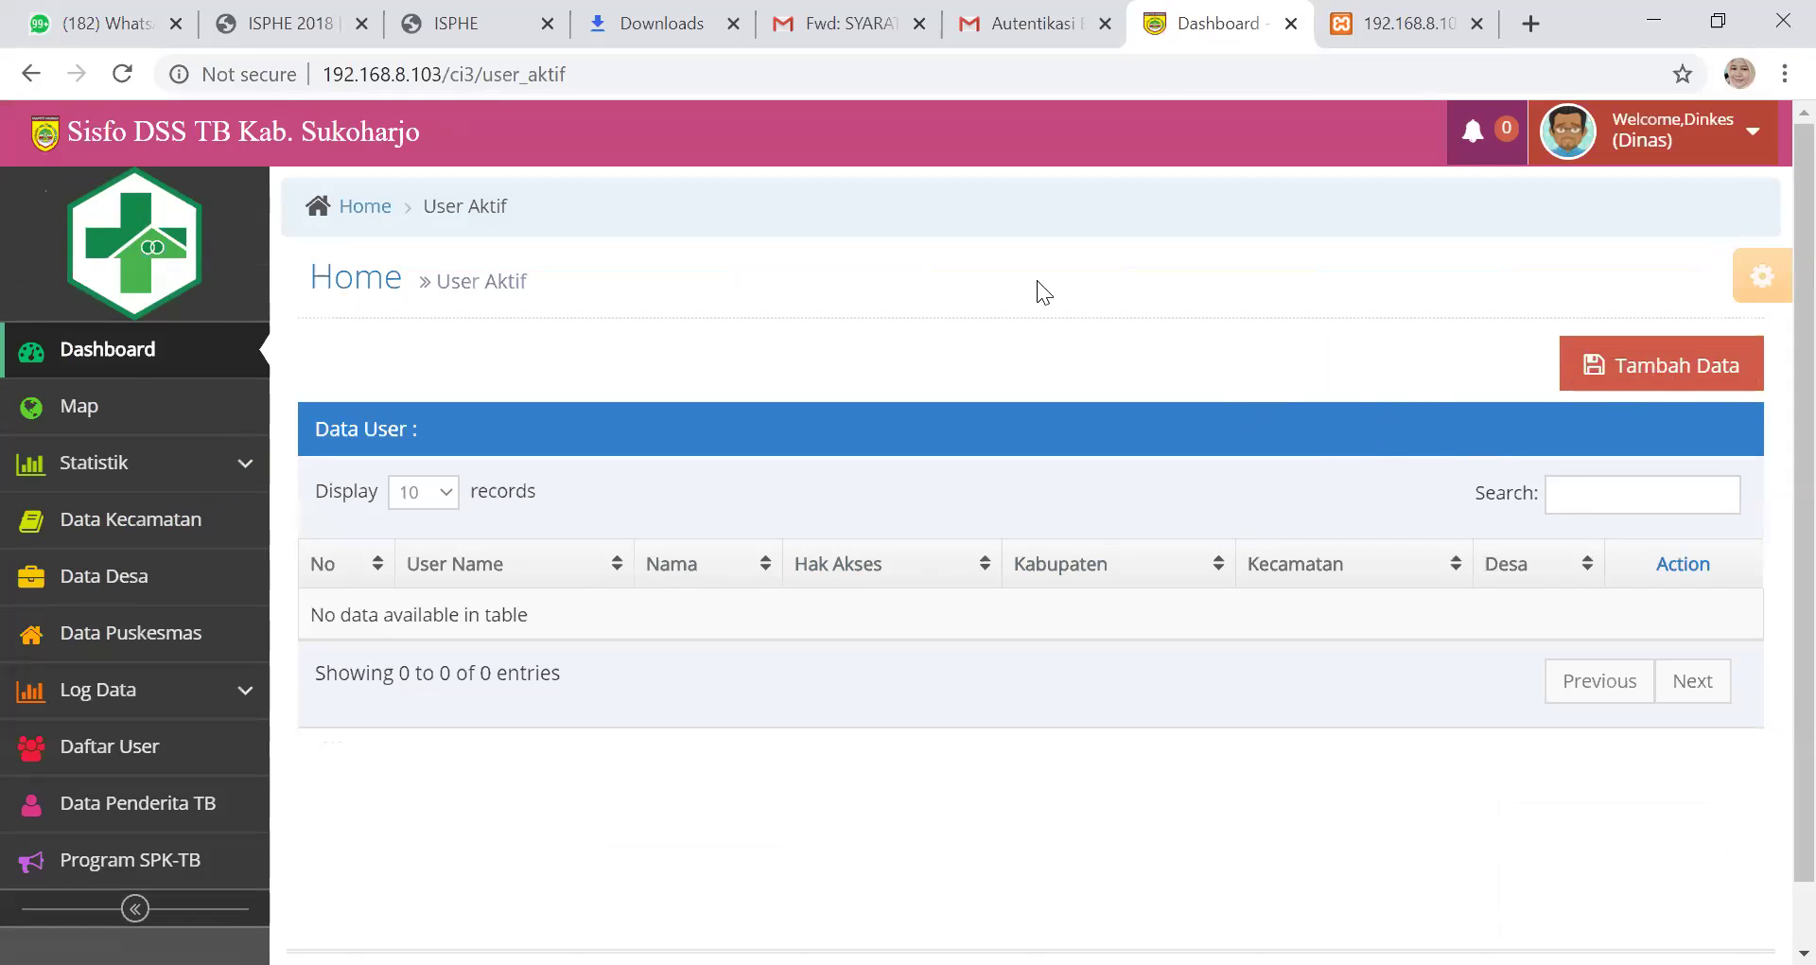
pyautogui.scroll(-1, 170, 342)
pyautogui.scroll(1, 1405, 267)
pyautogui.scroll(-1, 1608, 397)
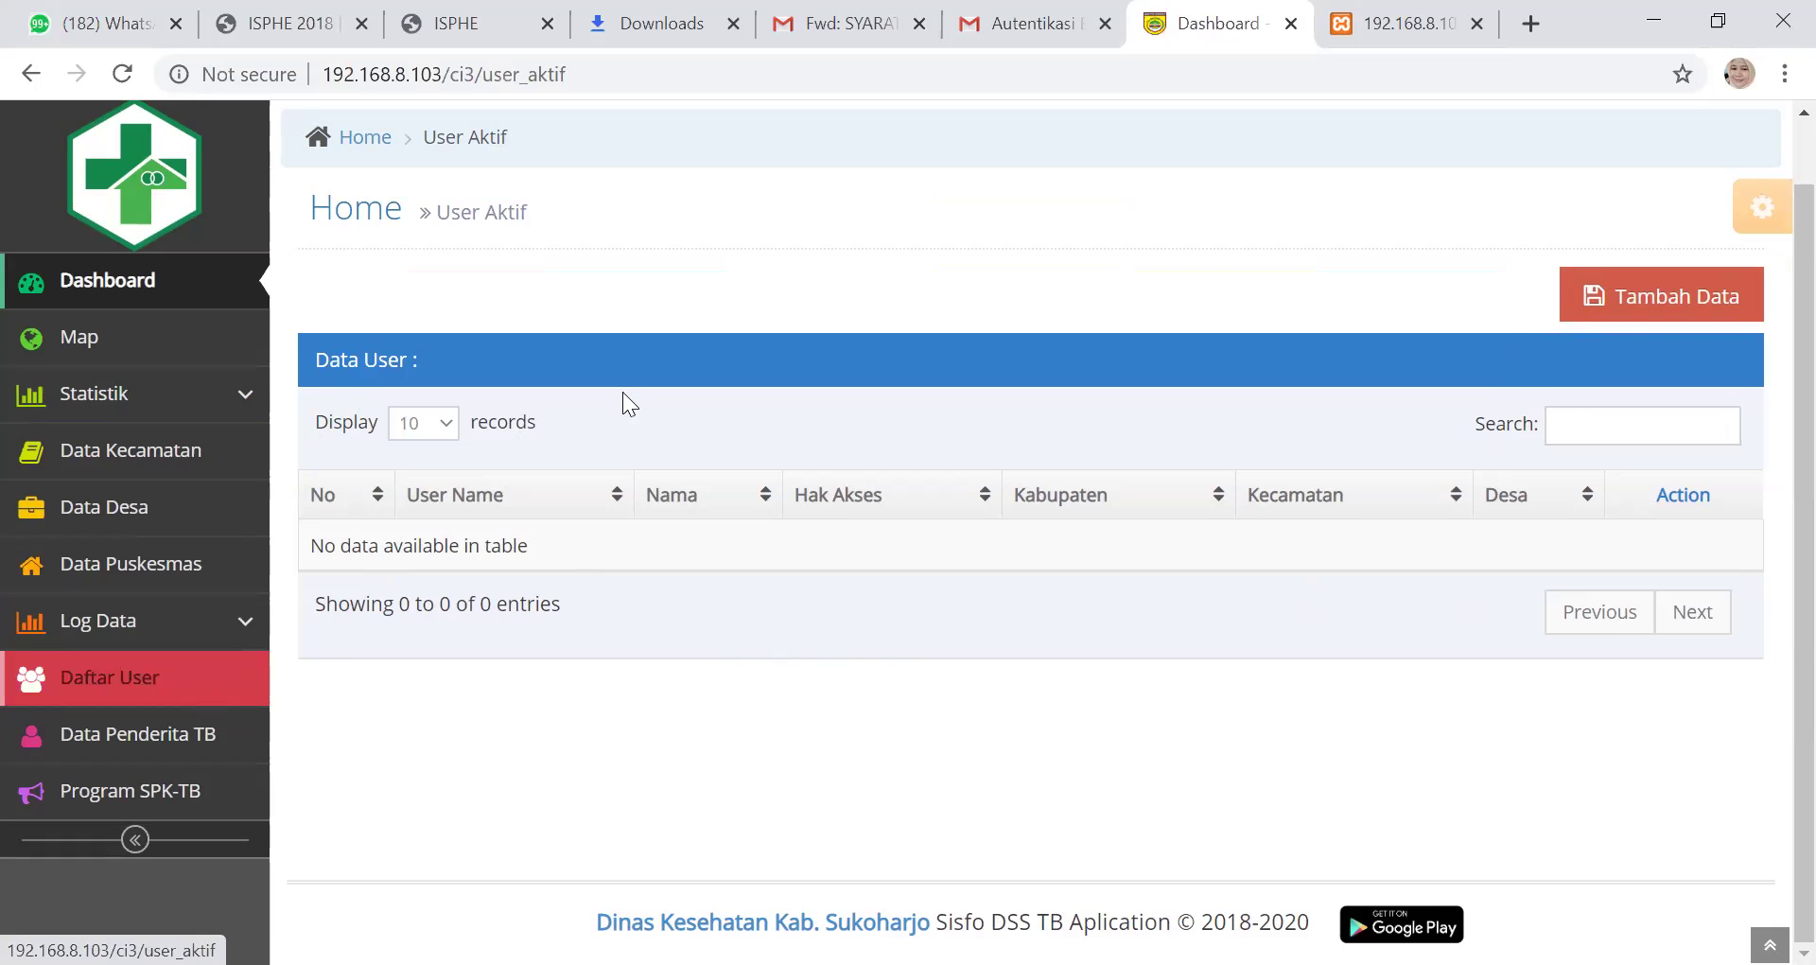
pyautogui.click(1597, 301)
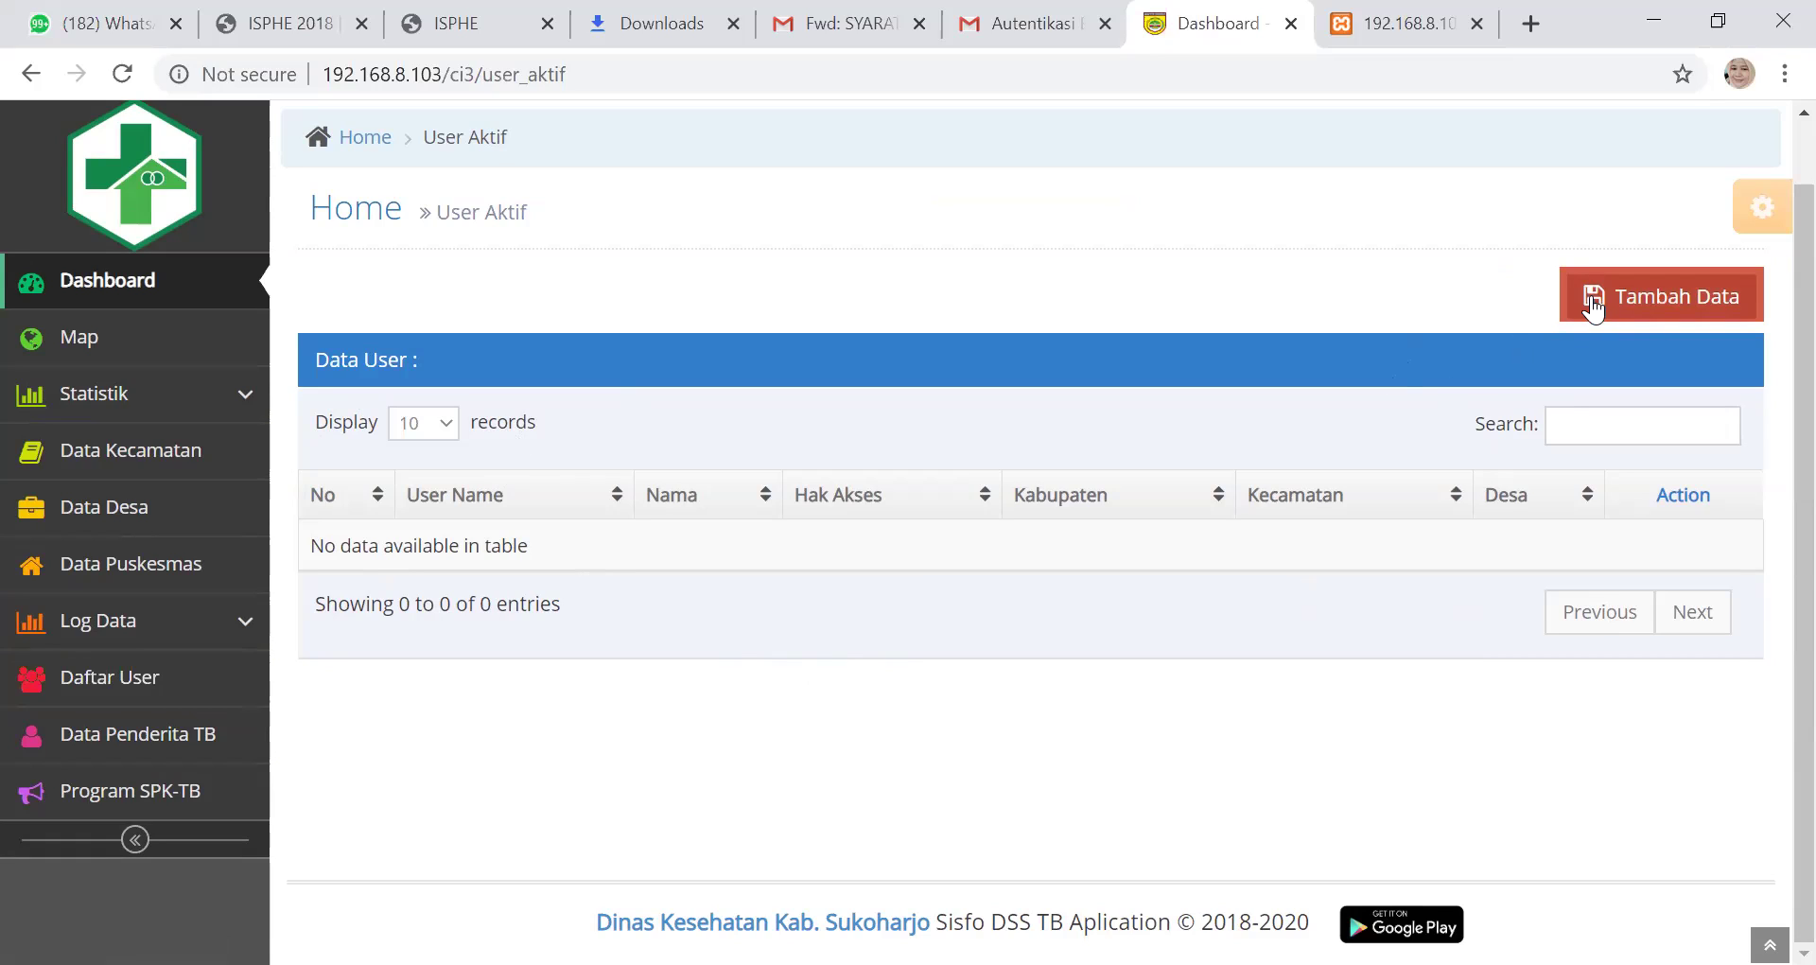
pyautogui.click(1594, 306)
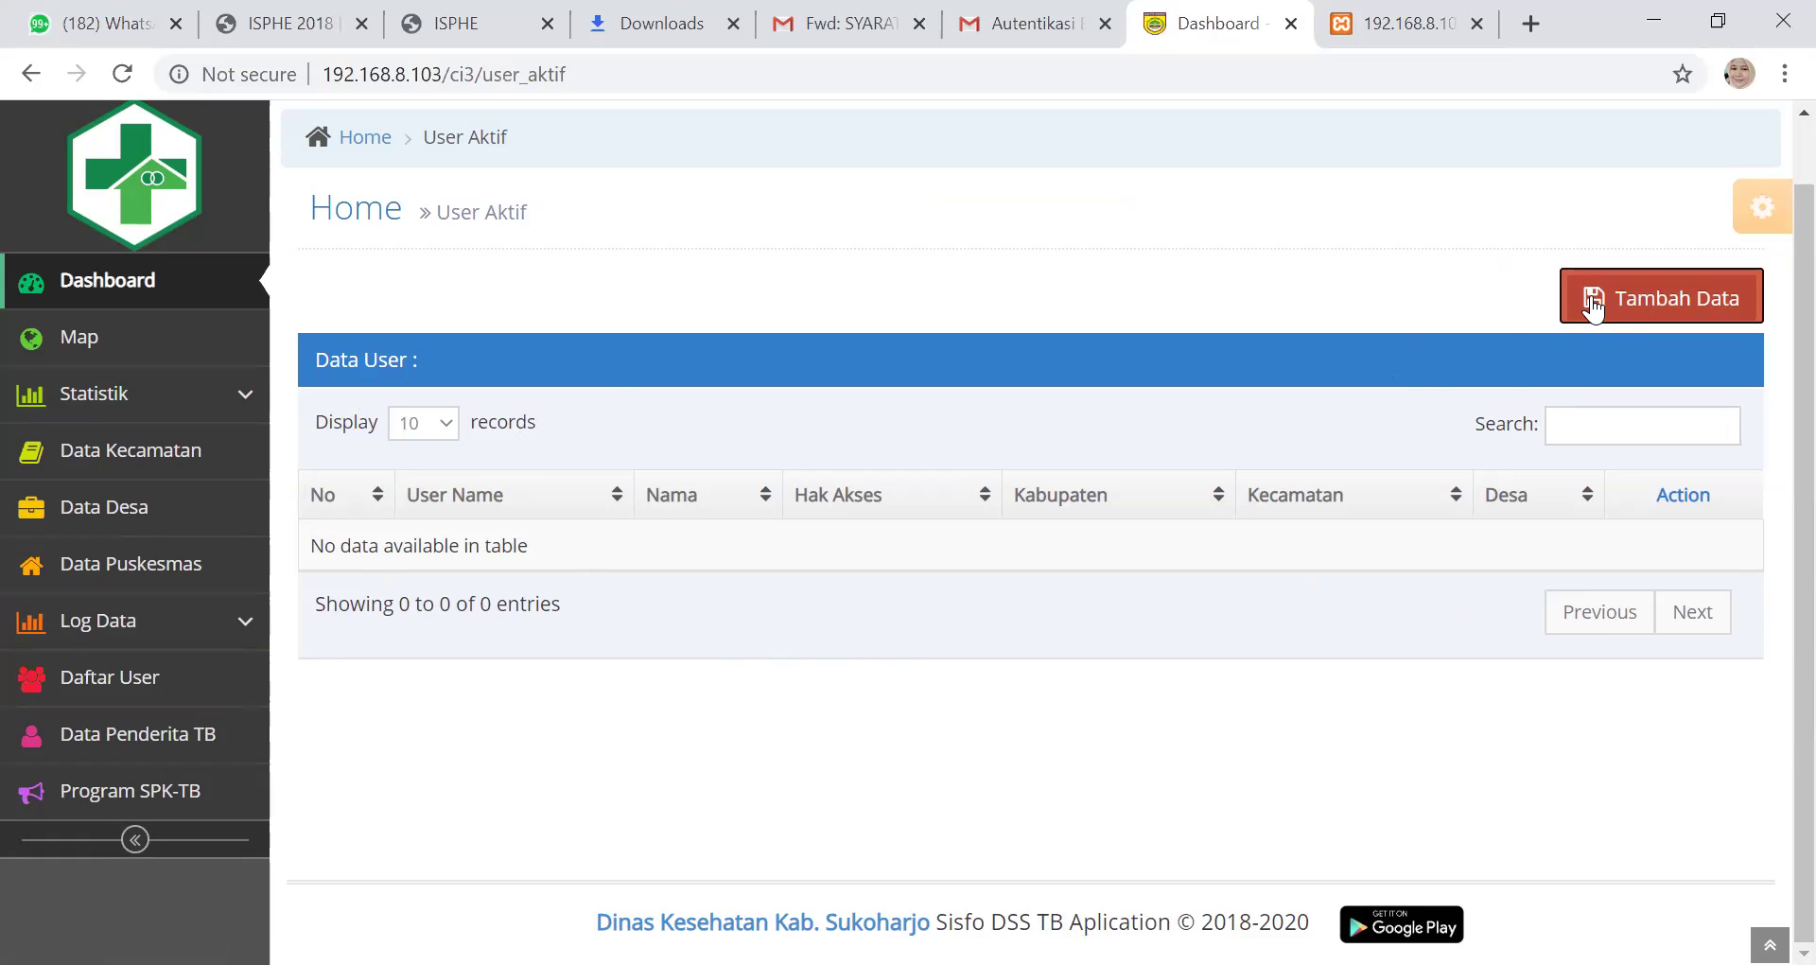
# Open the Add User Aktif form with username kapus_kartasura and a matching password and confirmation
pyautogui.click(1595, 305)
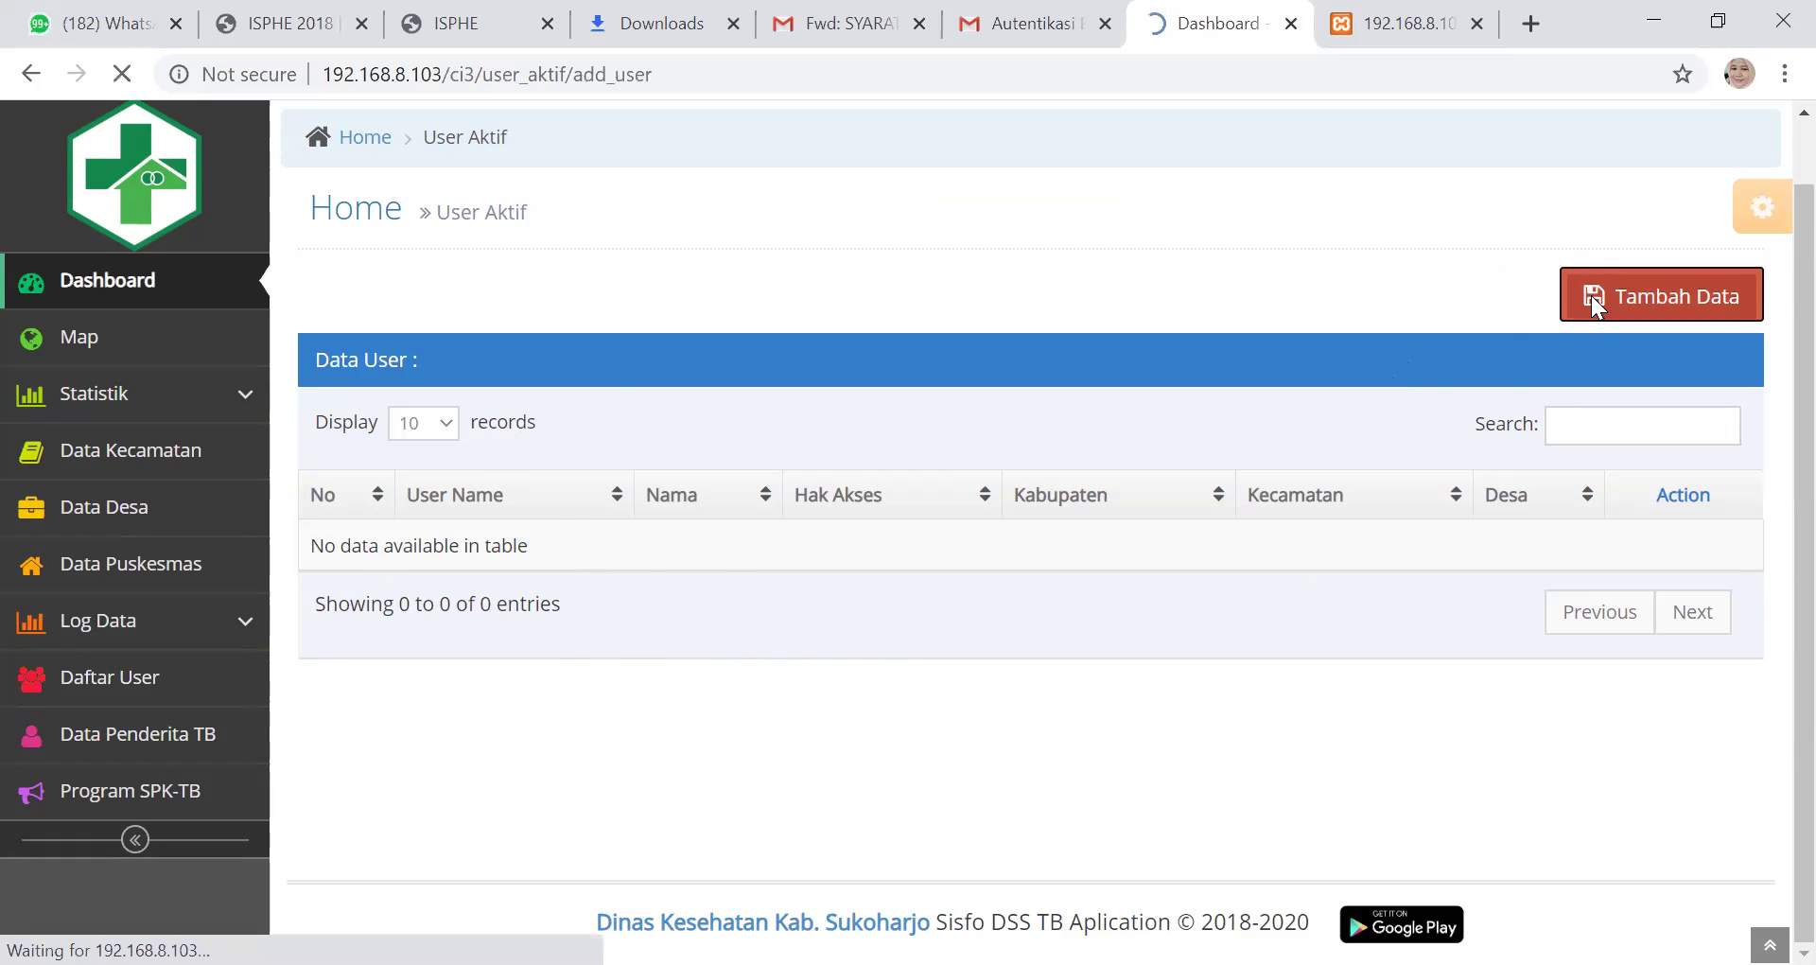
pyautogui.click(855, 359)
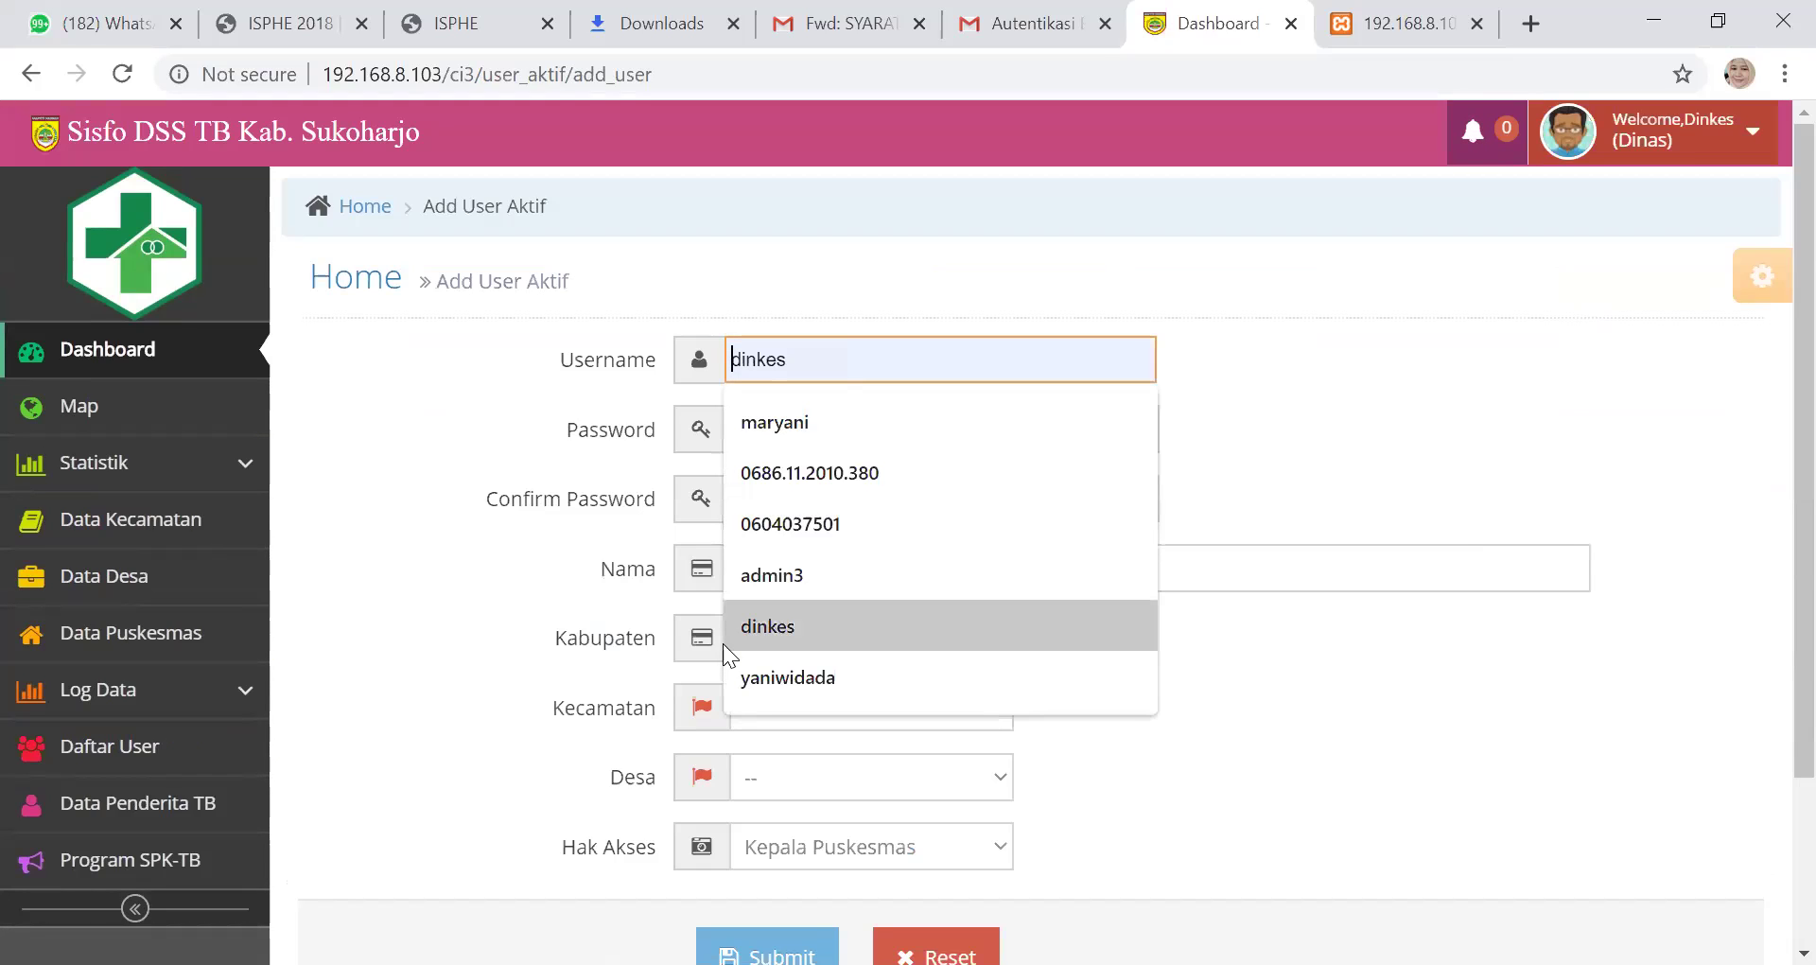
pyautogui.write('kapu')
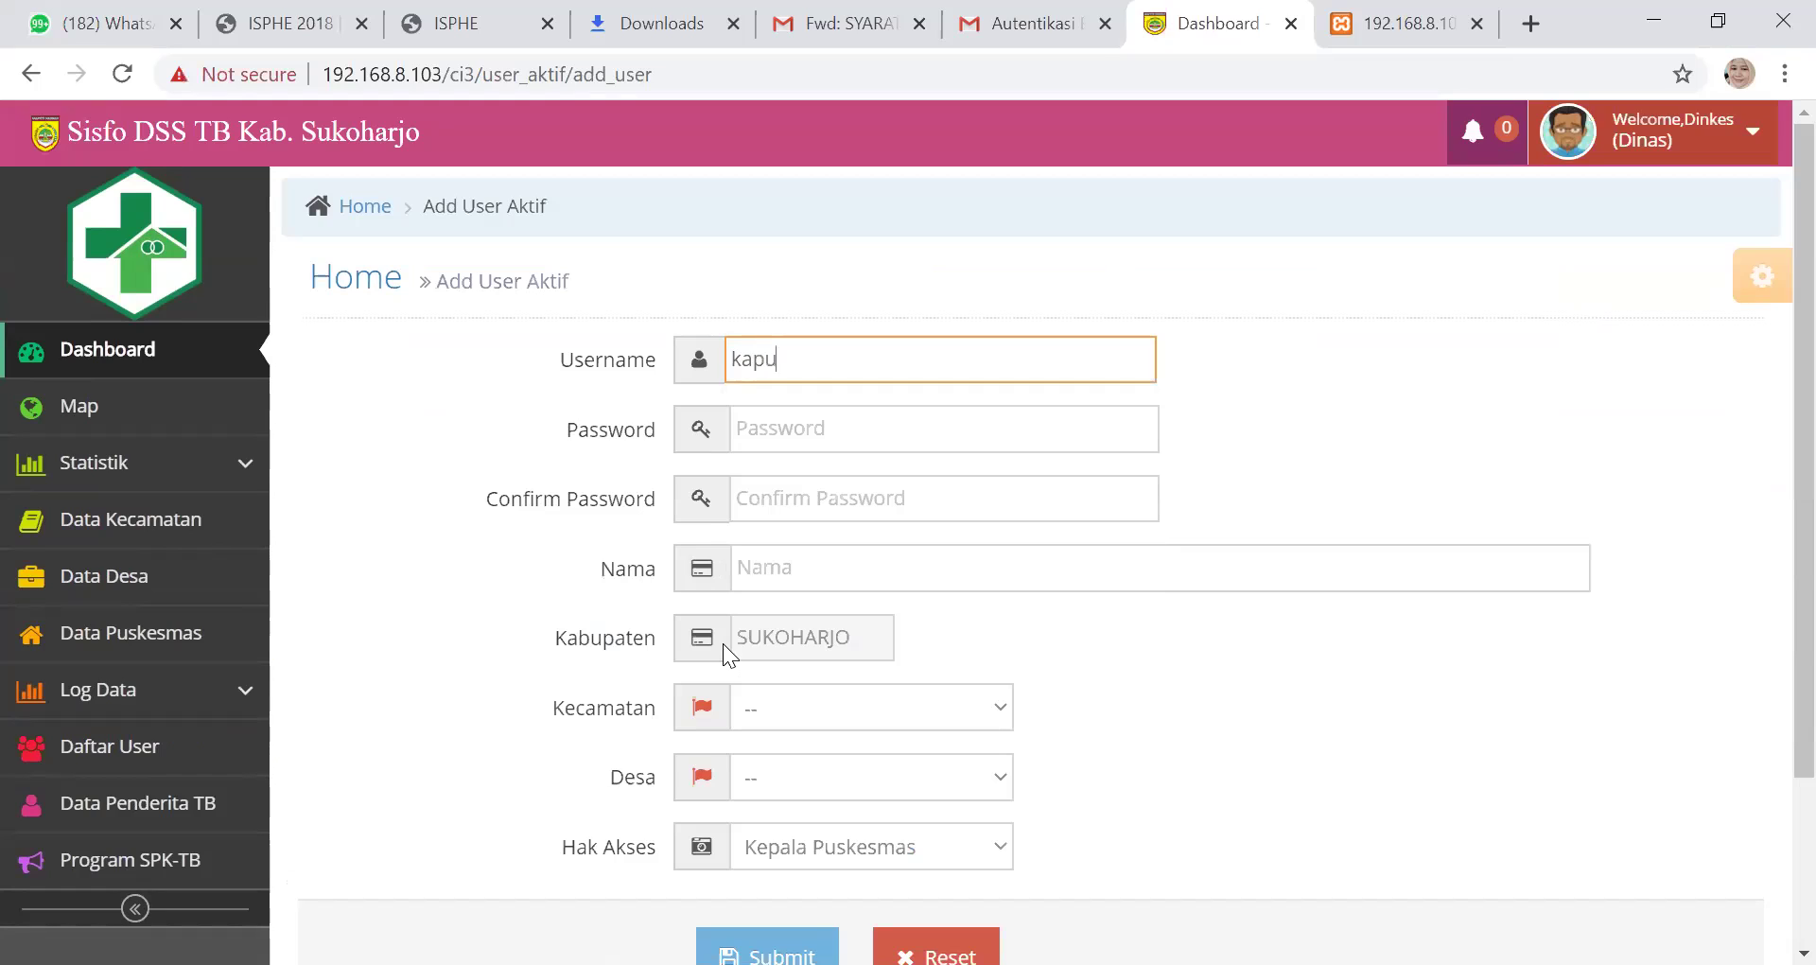
pyautogui.write('s_kartasura')
pyautogui.click(839, 435)
pyautogui.write('••')
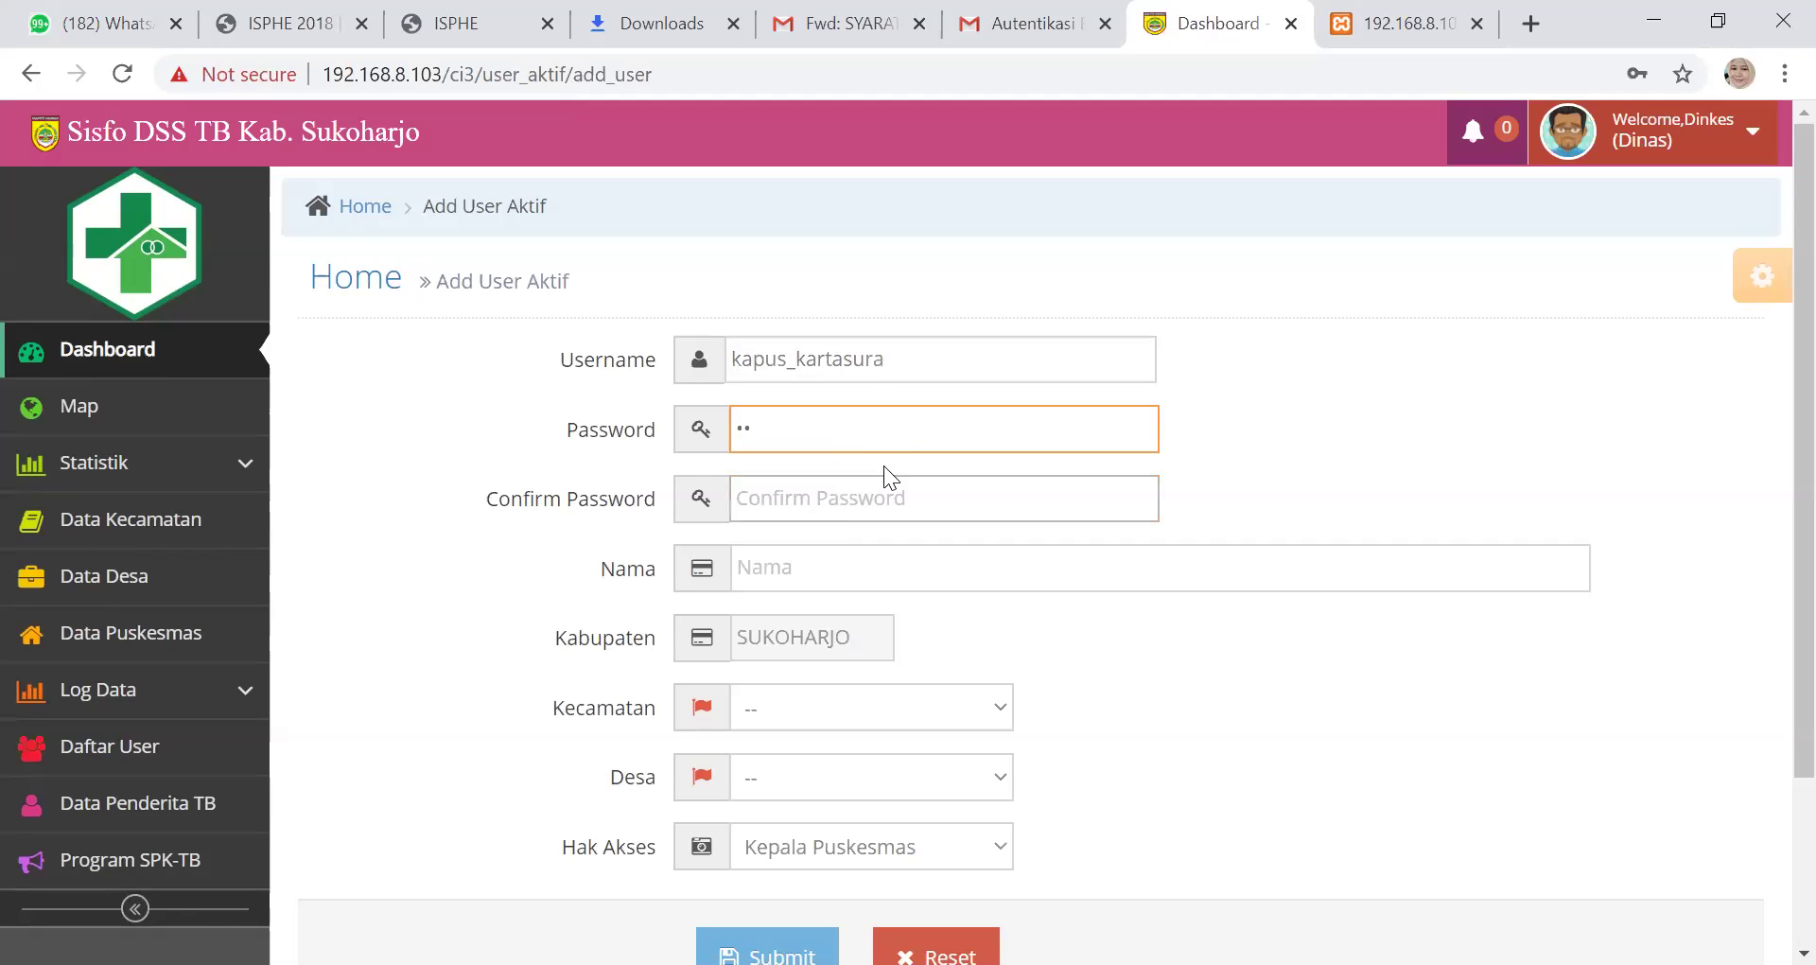
pyautogui.scroll(-2, 794, 364)
pyautogui.click(792, 361)
pyautogui.write('••')
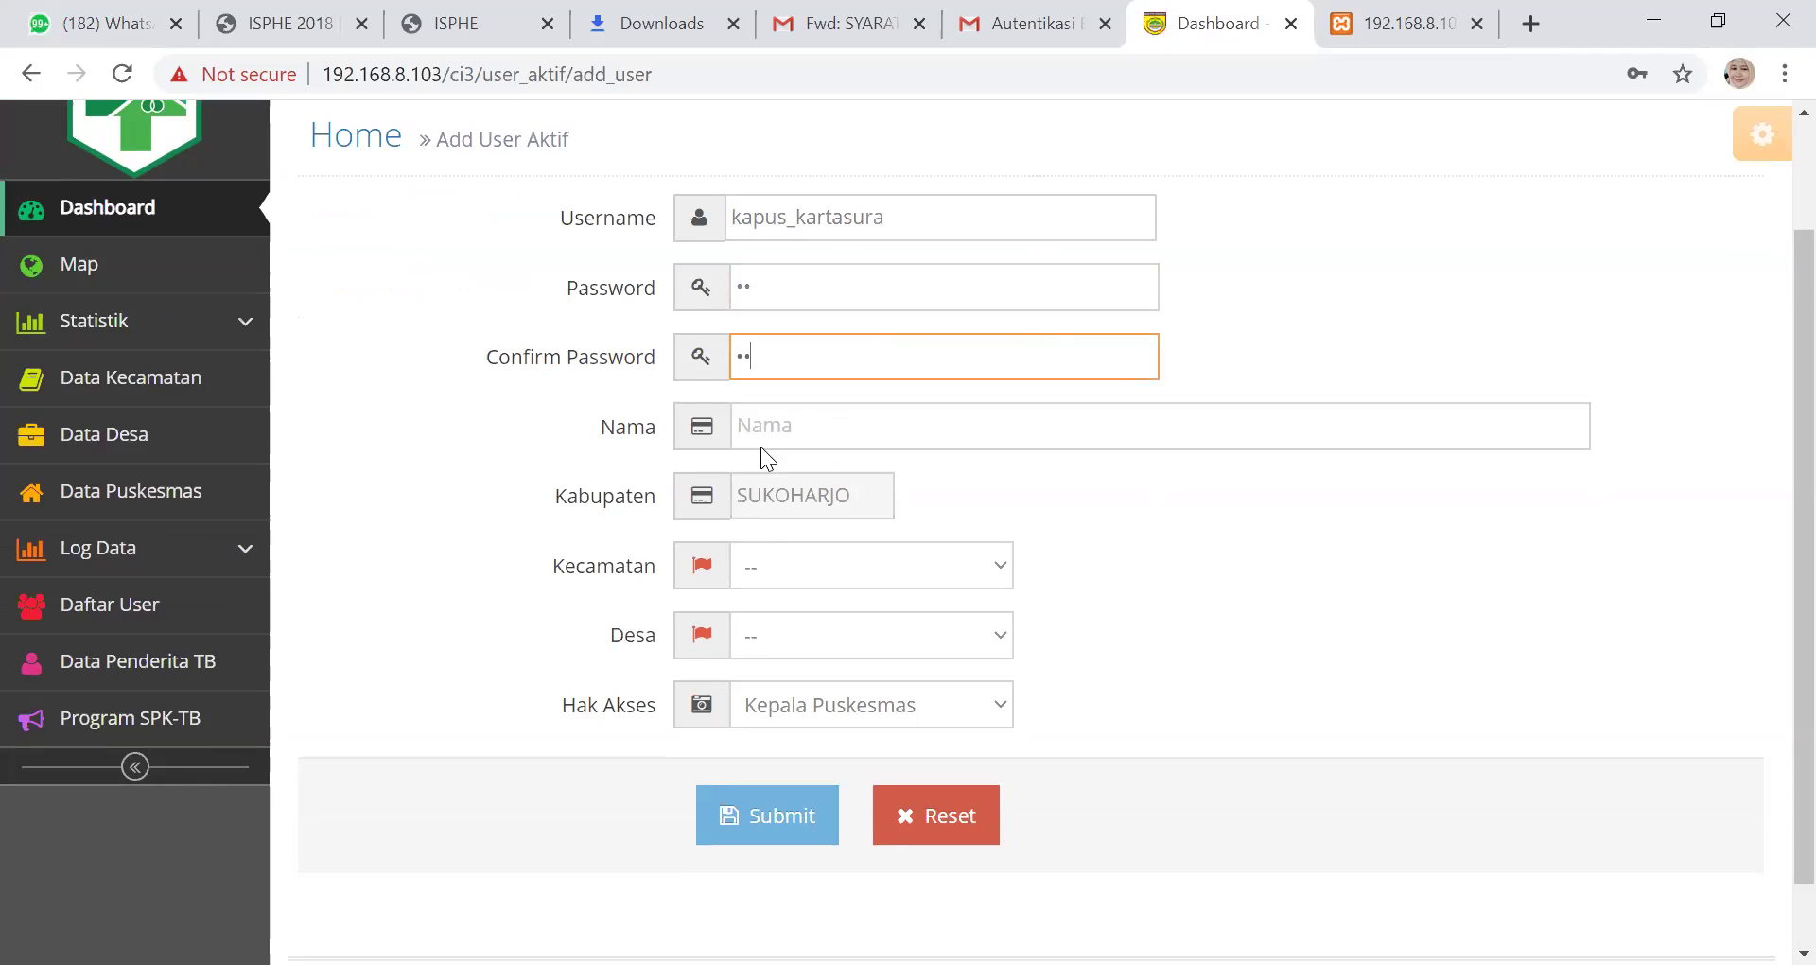
# Enter the name 'Kepala Puskesmas Kartasura', fixing a typo at the end
pyautogui.click(776, 418)
pyautogui.write('Kep')
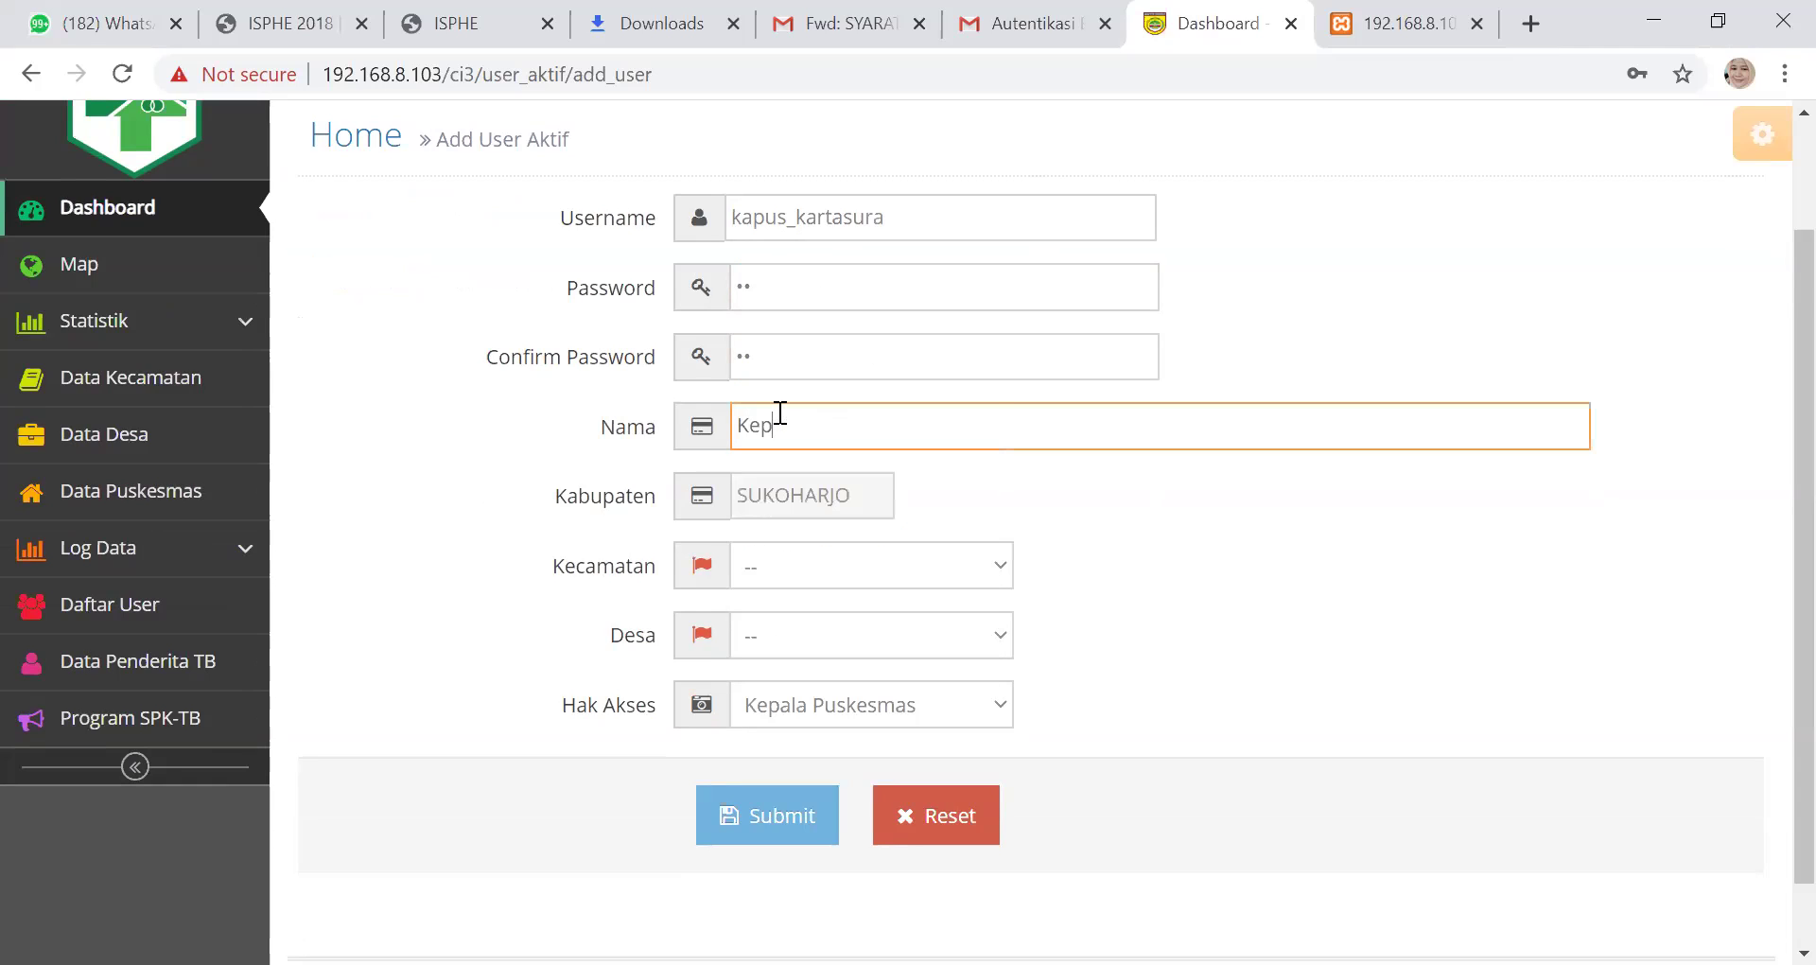
pyautogui.write('ala Puskem')
pyautogui.write('esmas Ka')
pyautogui.write('rata')
pyautogui.press('BackSpace')
pyautogui.press('BackSpace')
pyautogui.write('tasura')
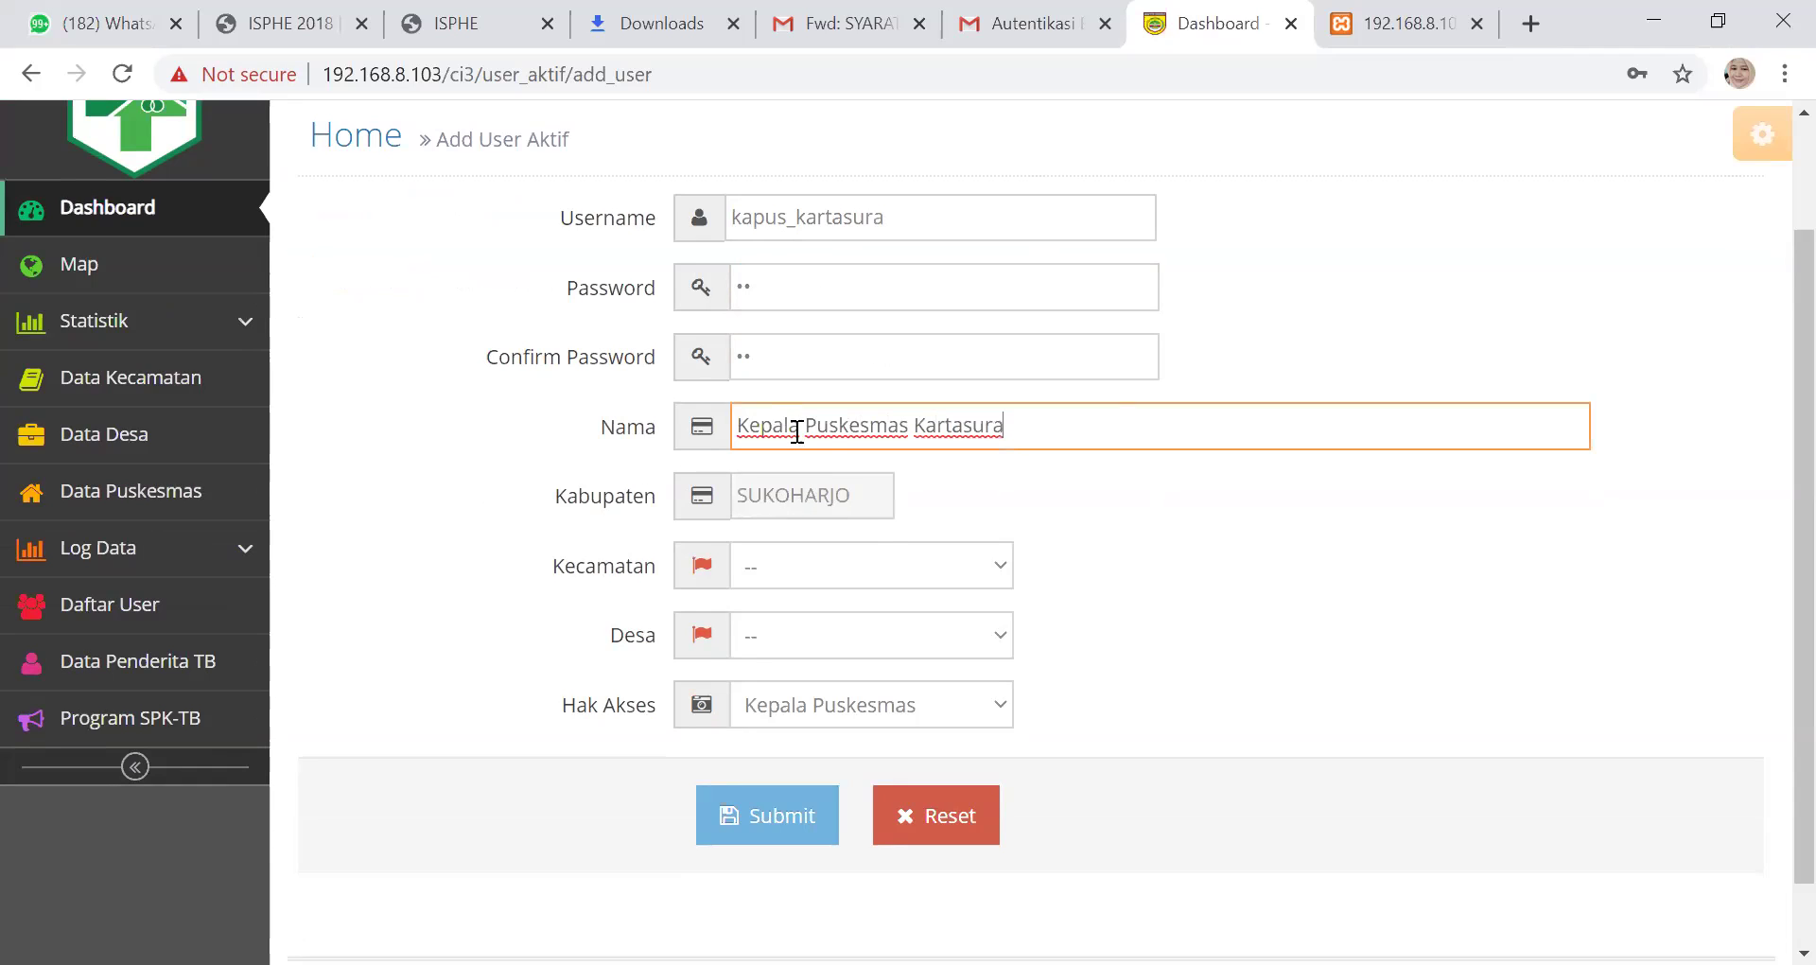
# Set Kecamatan to KARTASURA, leaving the Desa village unset
pyautogui.click(1001, 584)
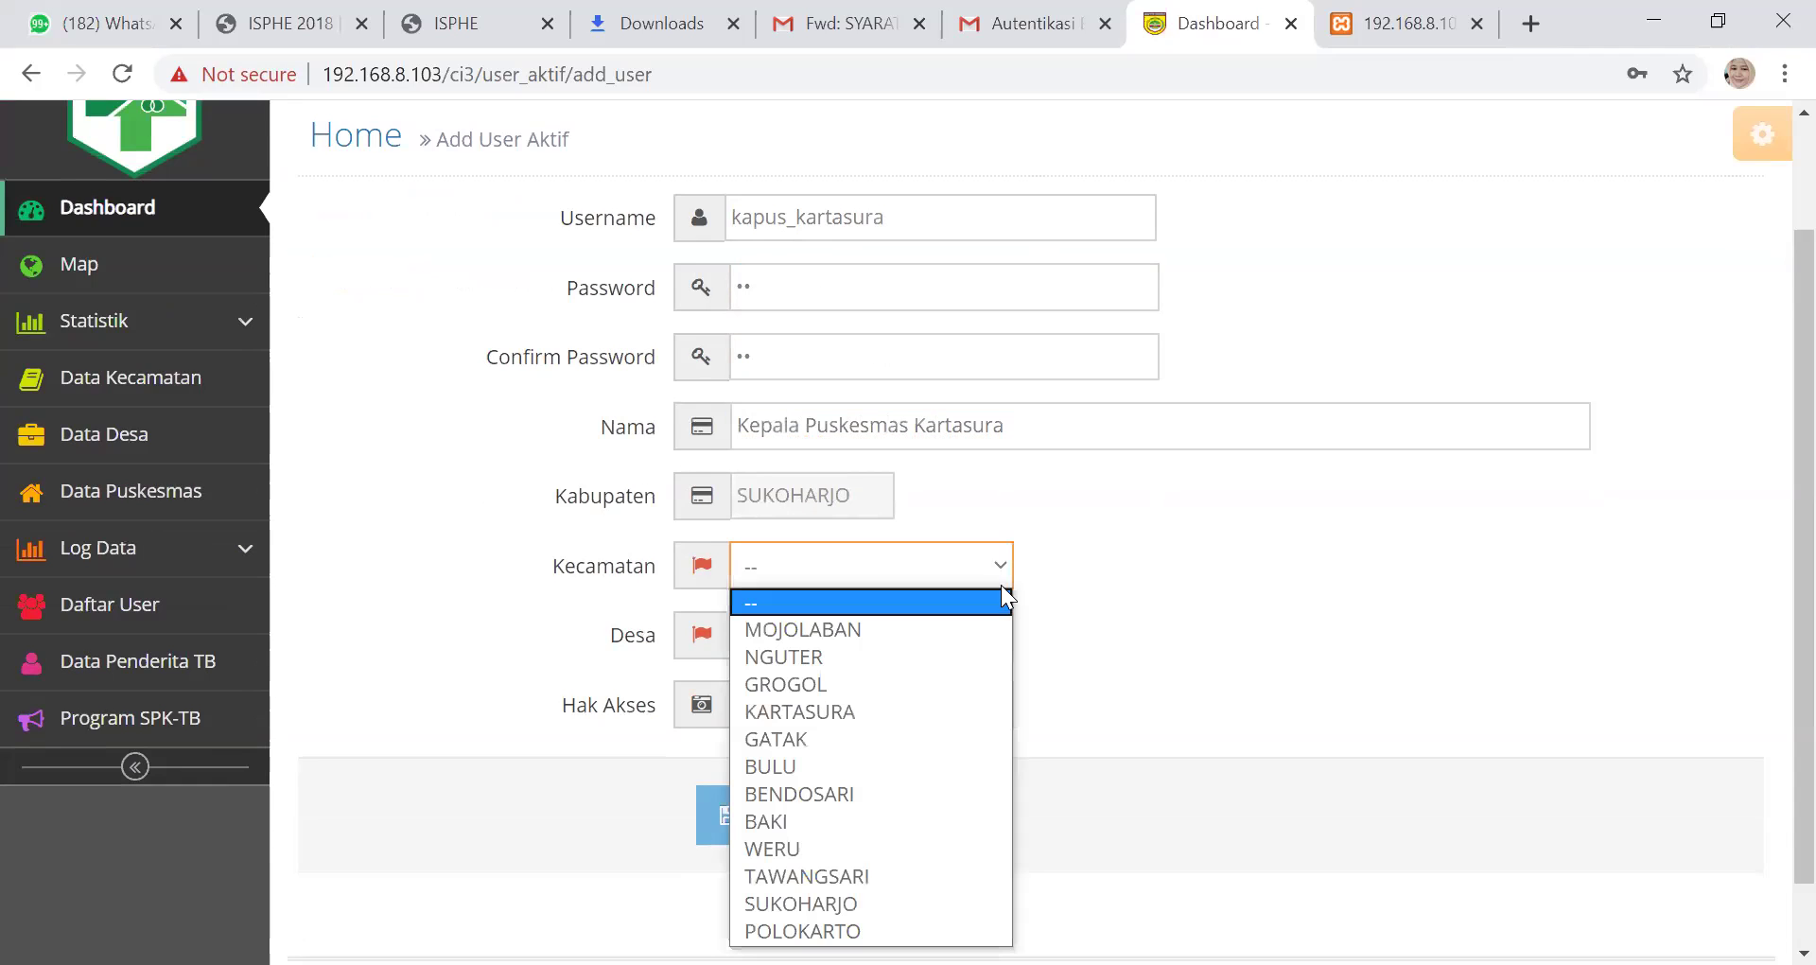
pyautogui.click(952, 713)
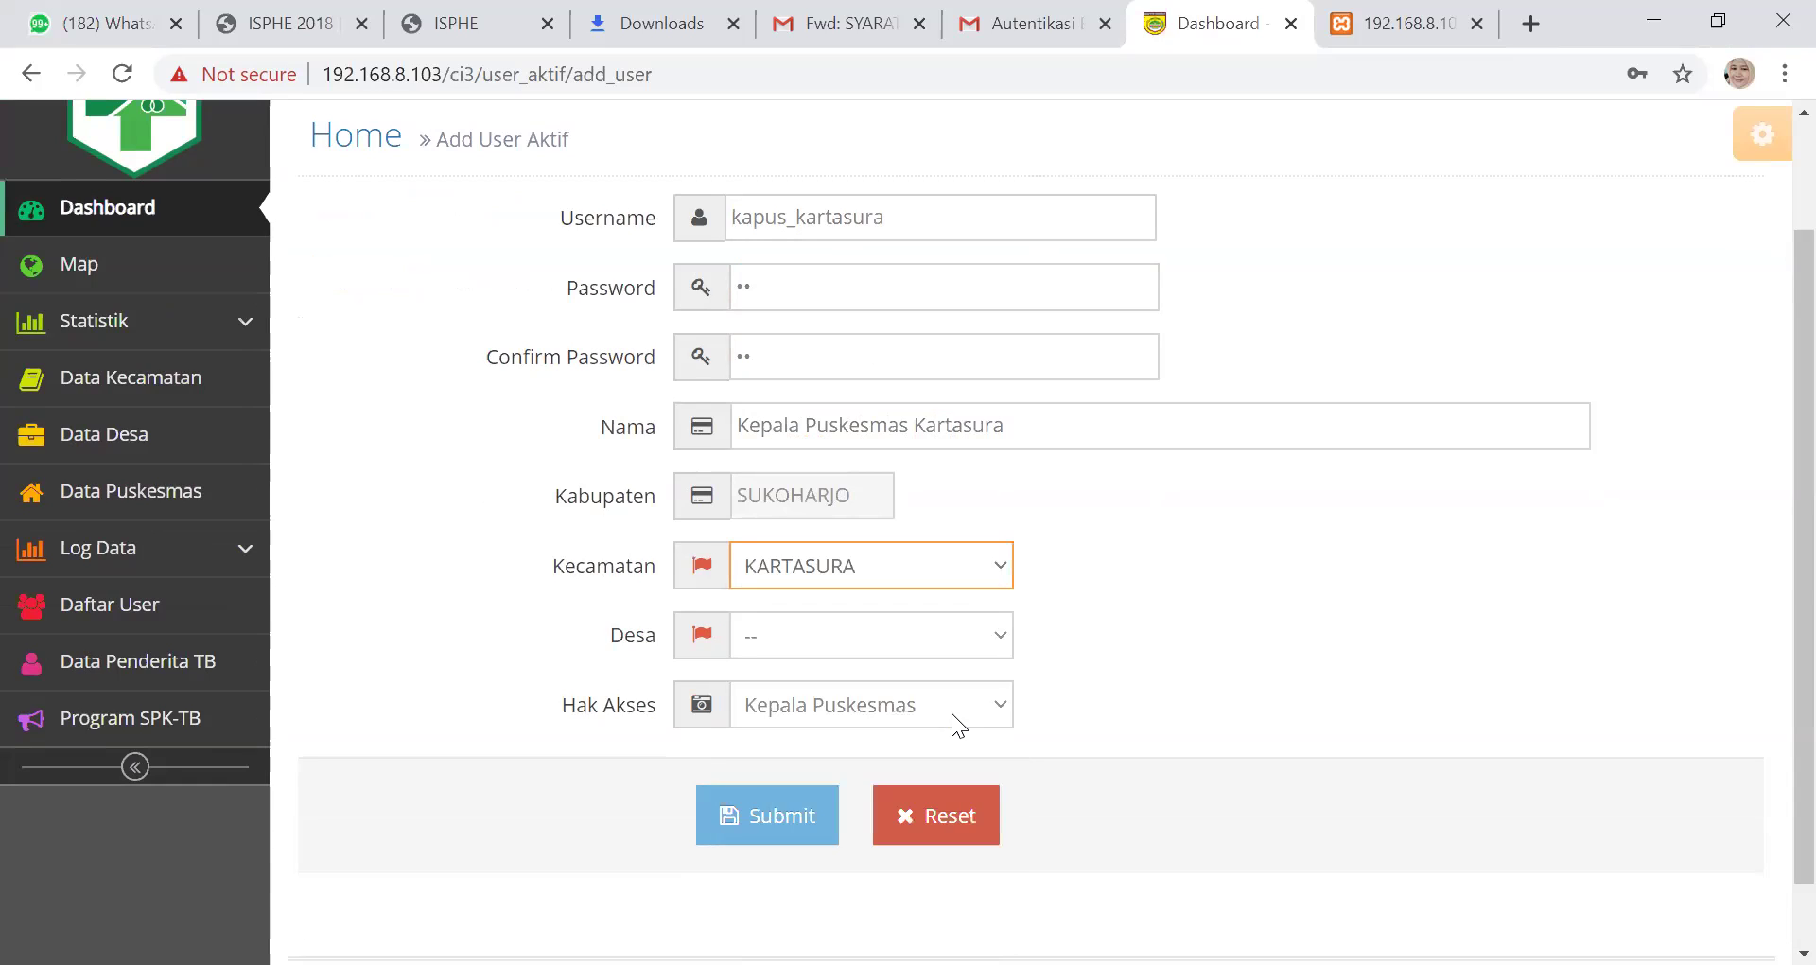
pyautogui.click(987, 636)
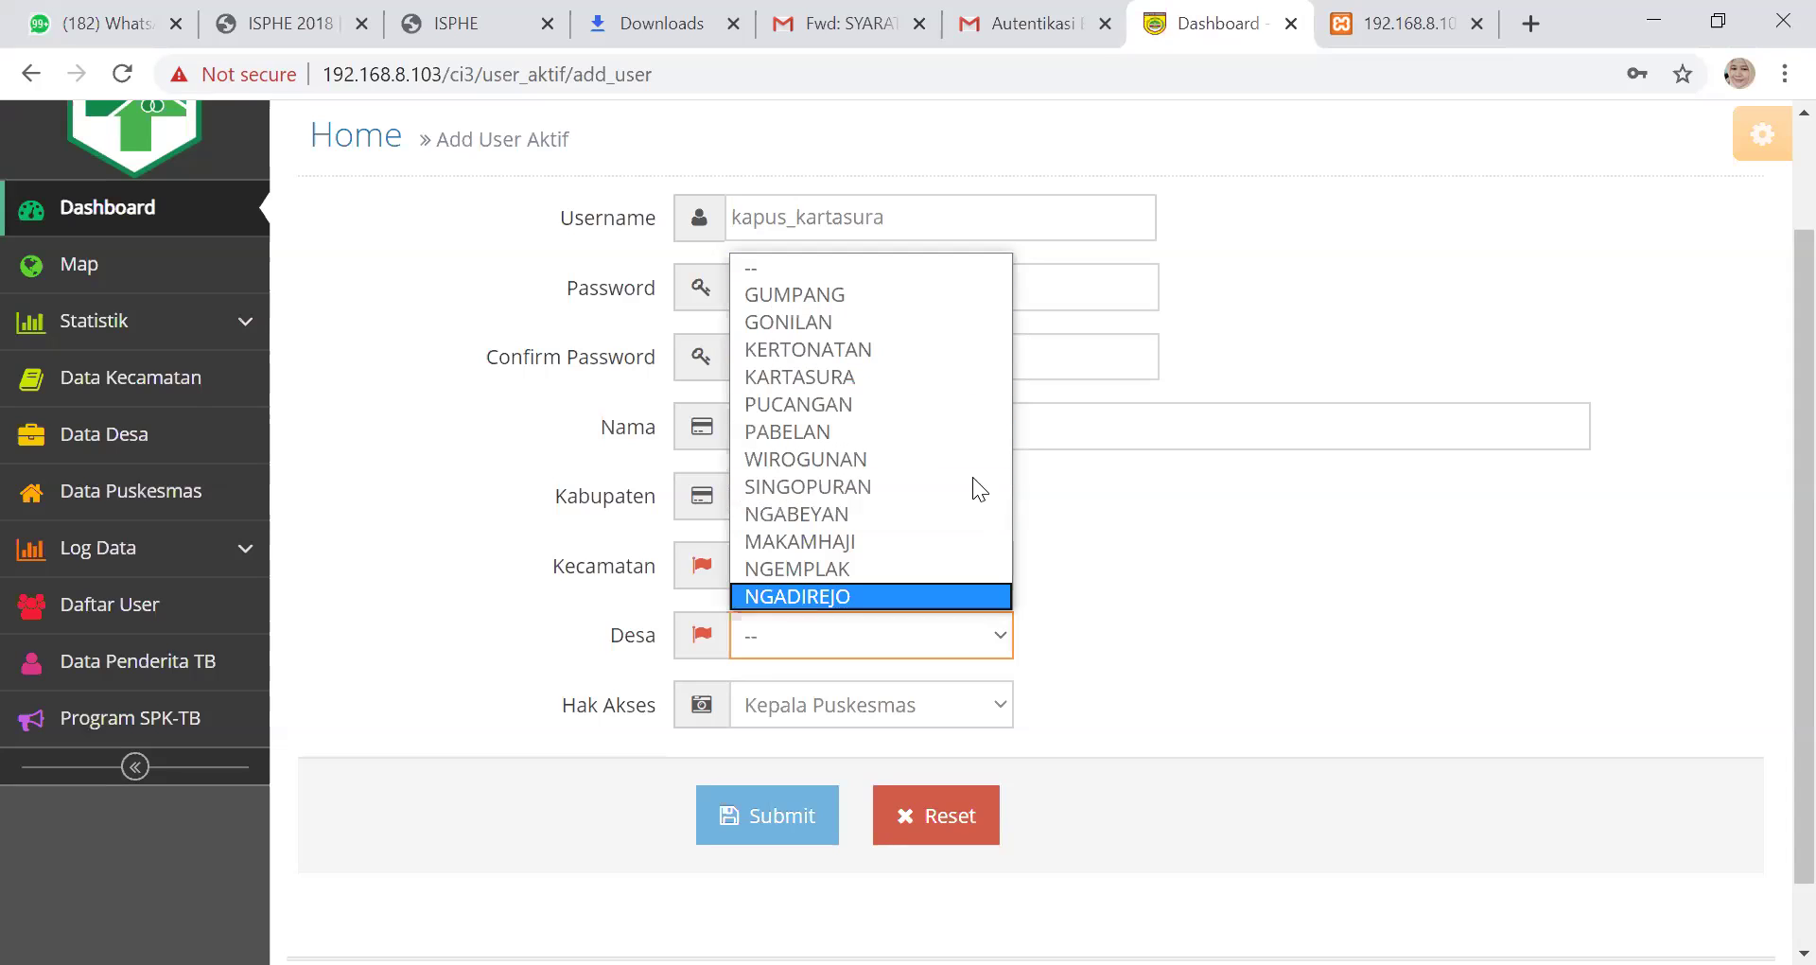
pyautogui.click(1109, 596)
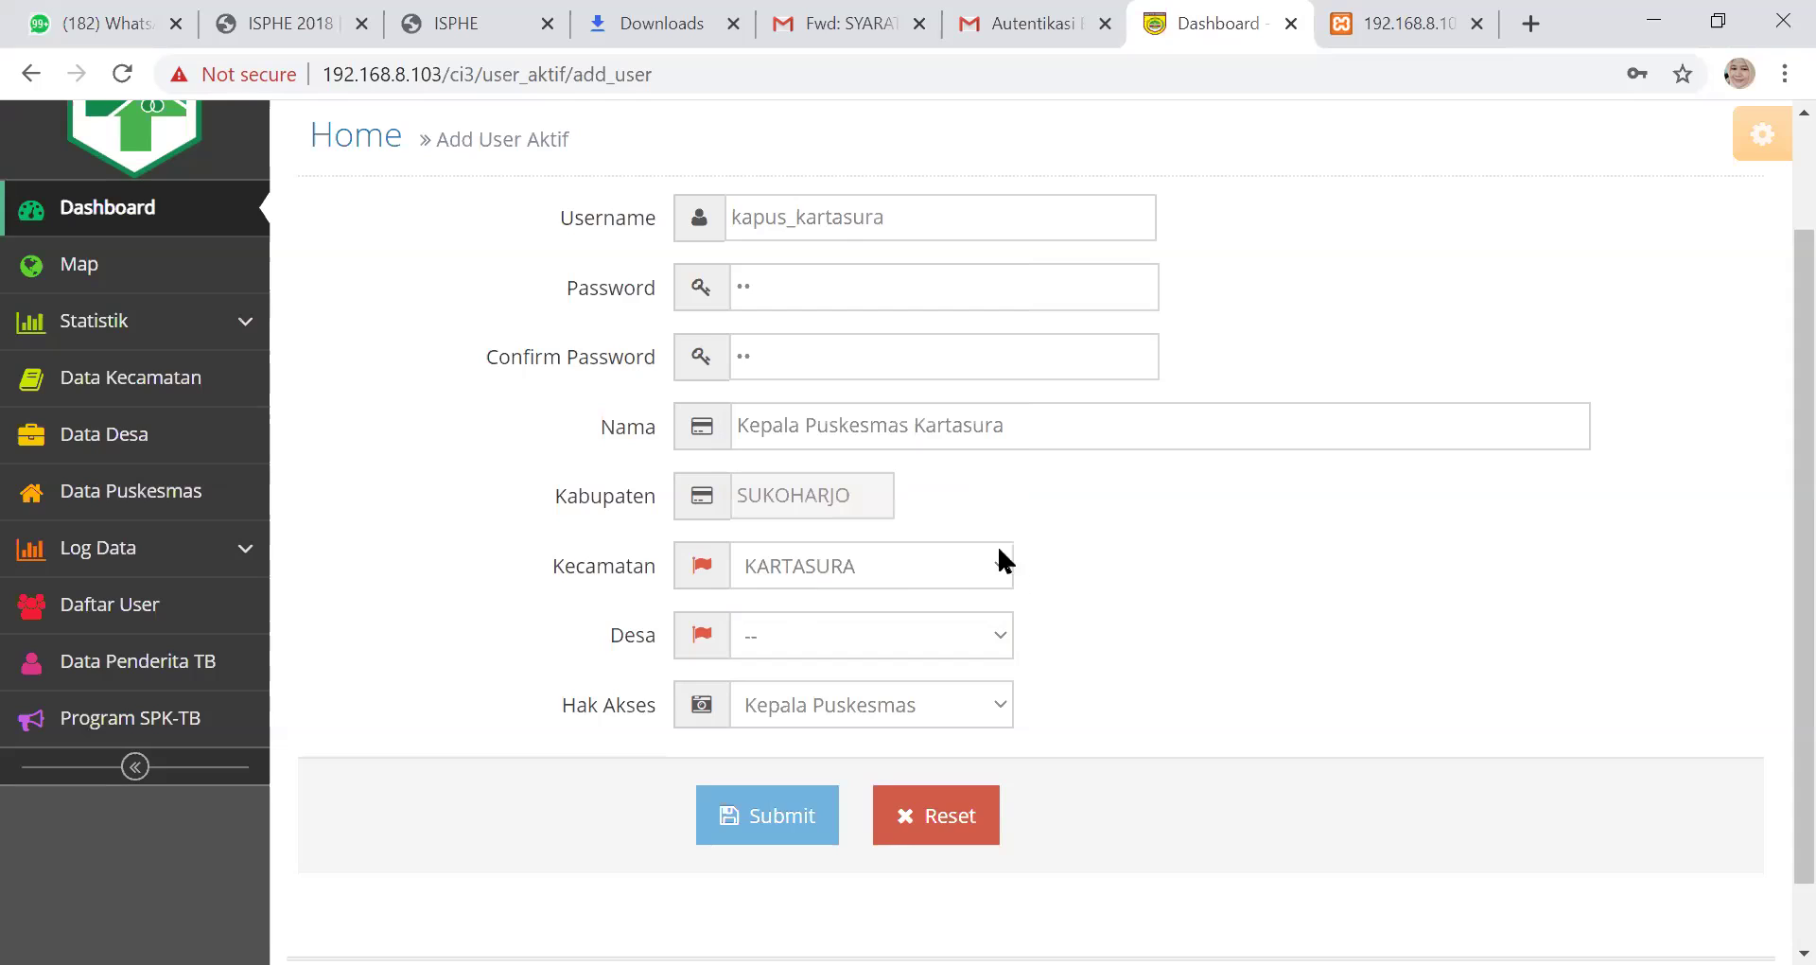
pyautogui.click(1006, 624)
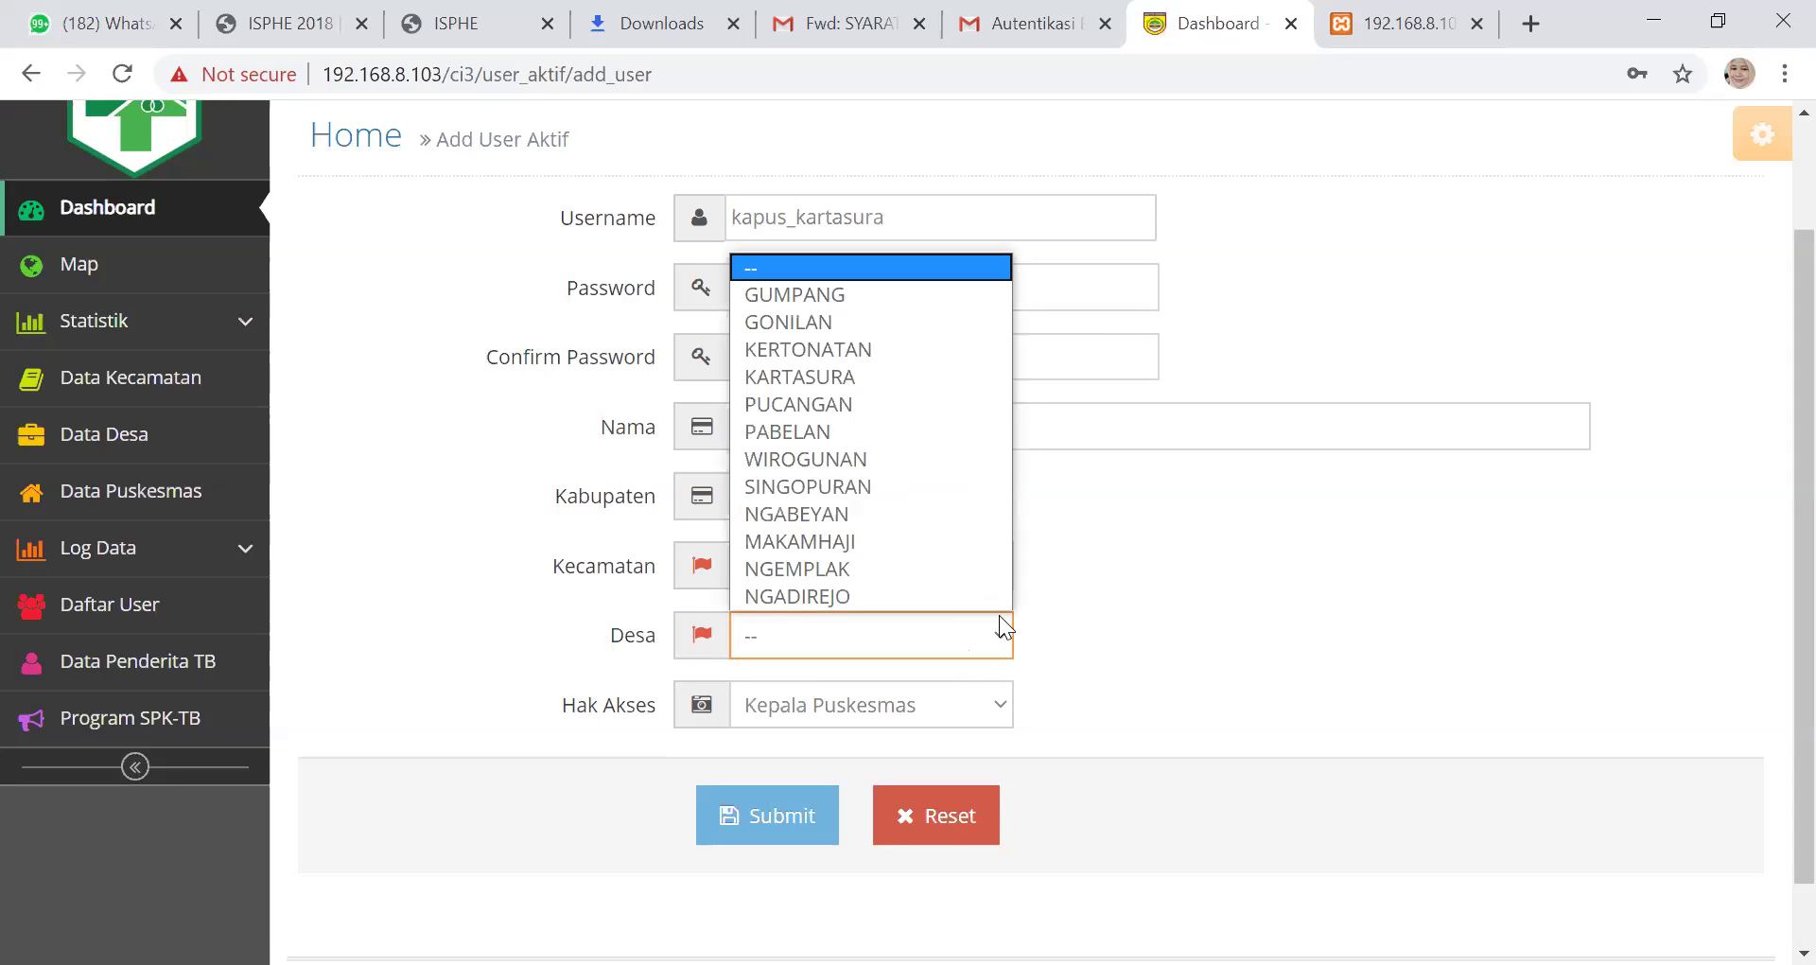
pyautogui.click(1073, 615)
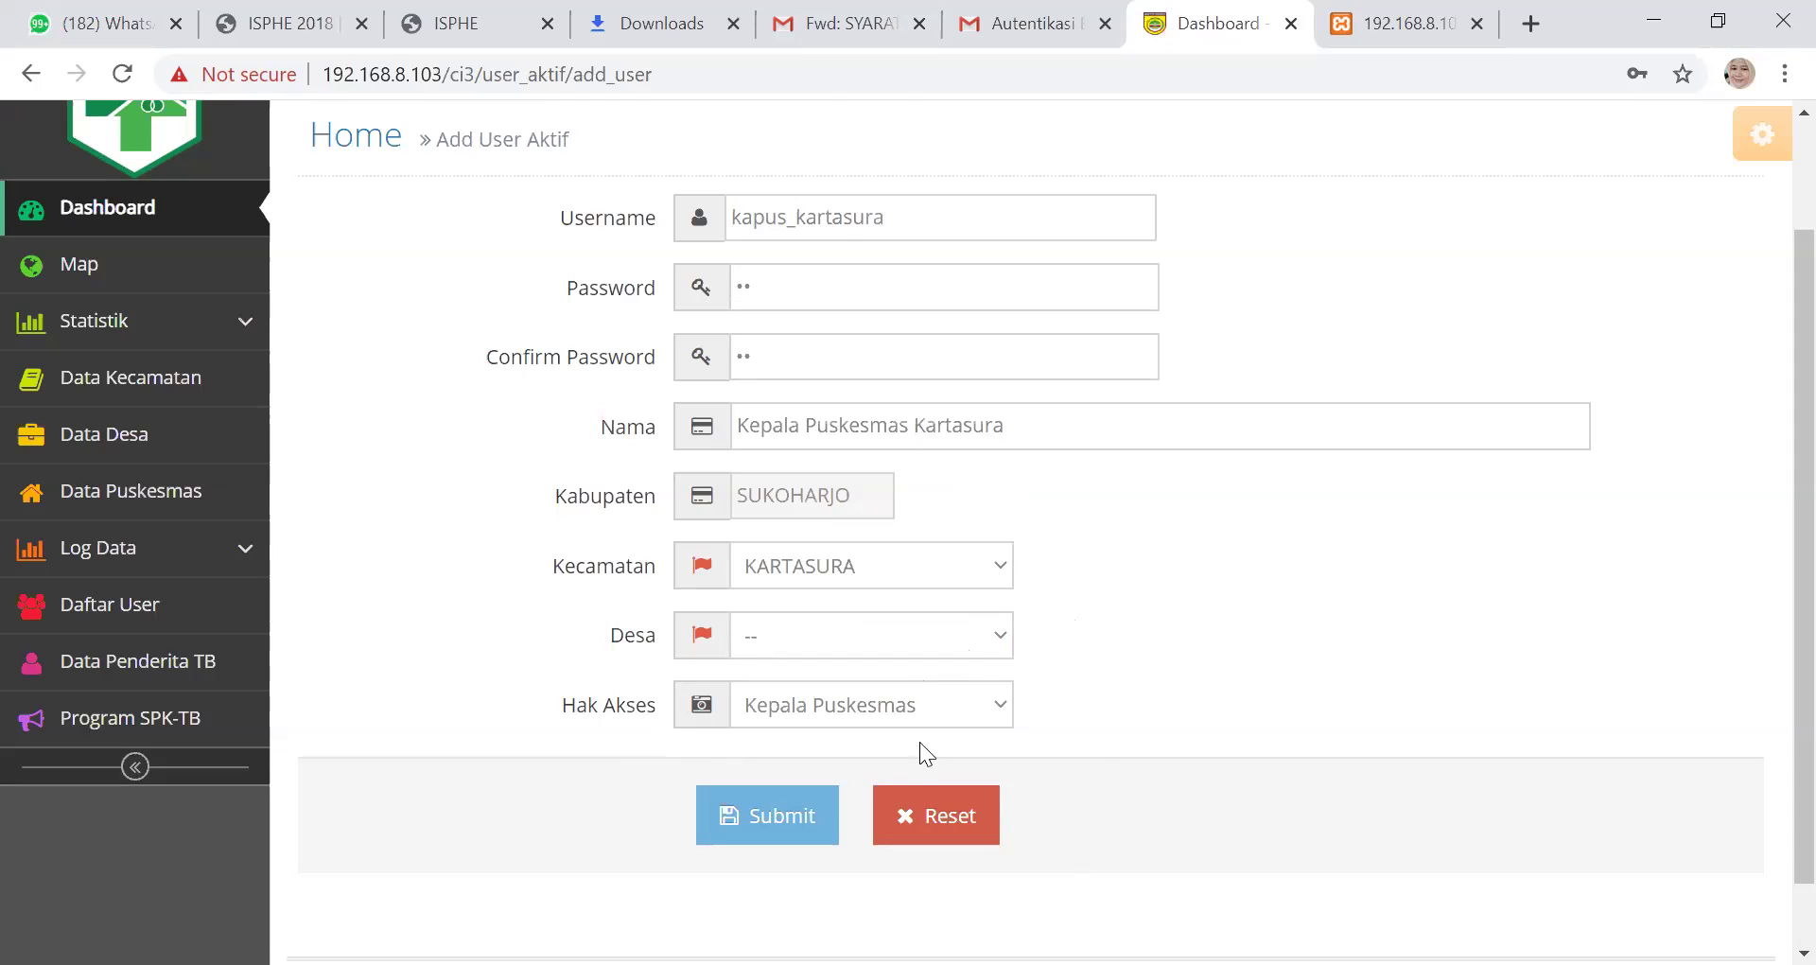
# Keep Kepala Puskesmas as the access level and submit the new user
pyautogui.click(997, 708)
pyautogui.click(985, 738)
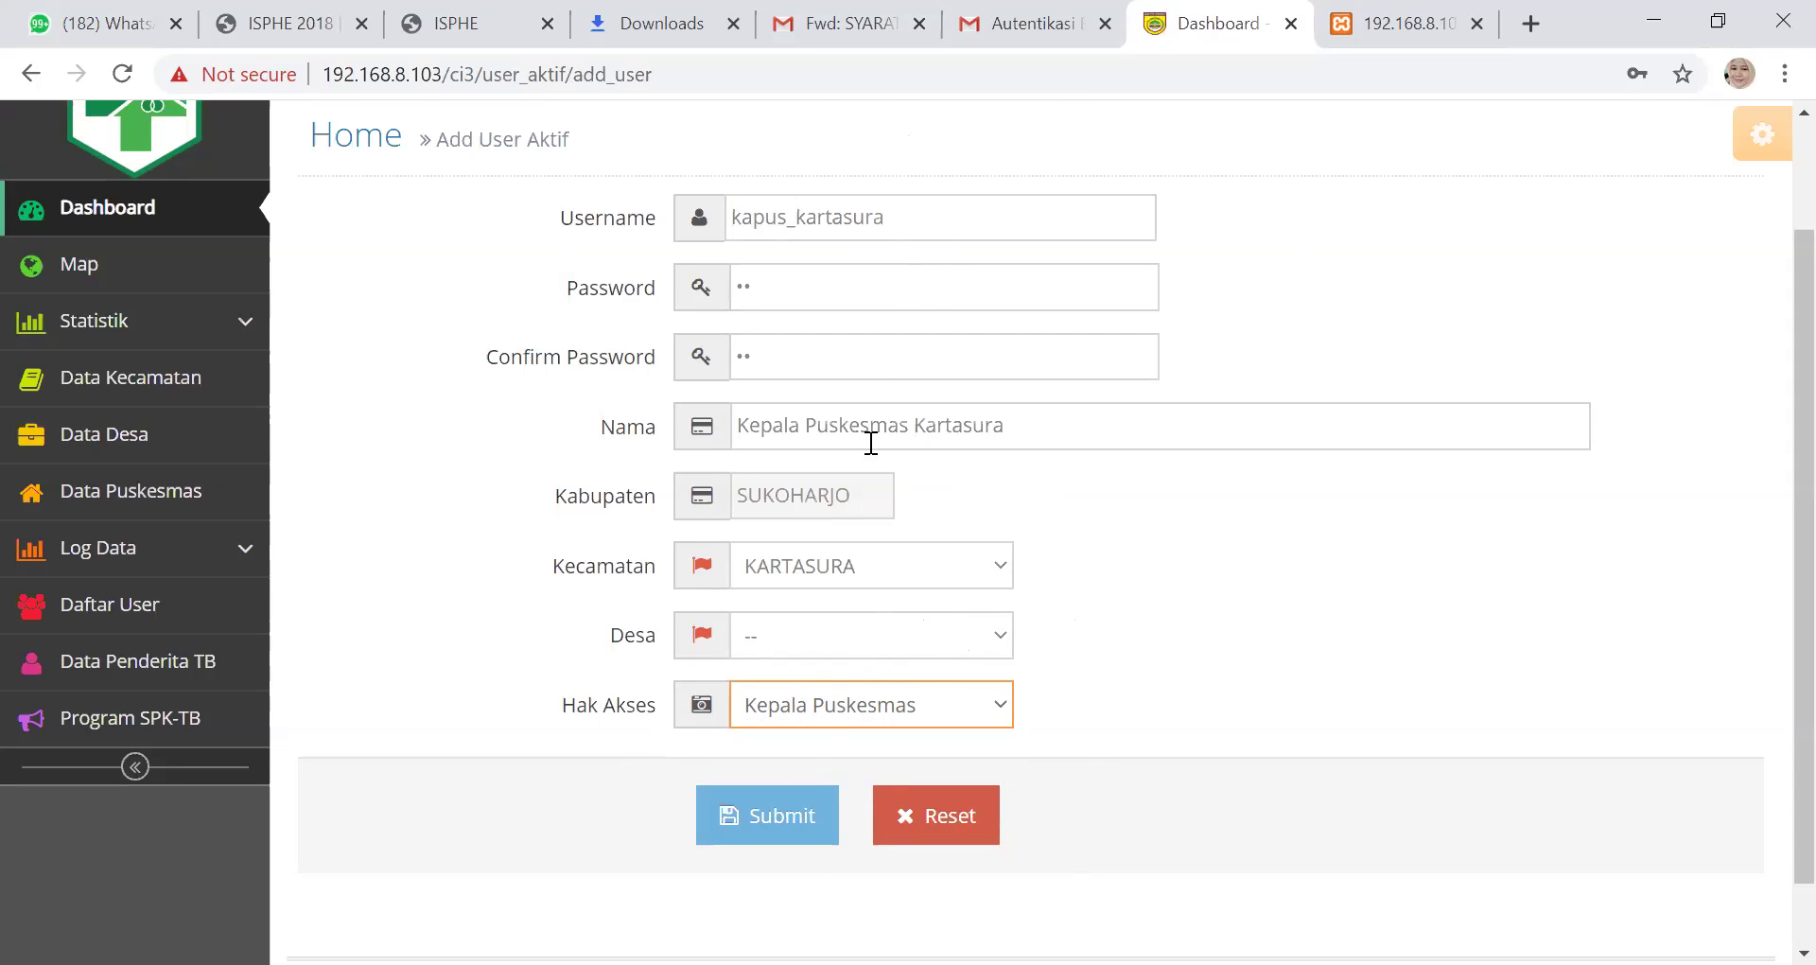
pyautogui.click(757, 809)
pyautogui.click(737, 815)
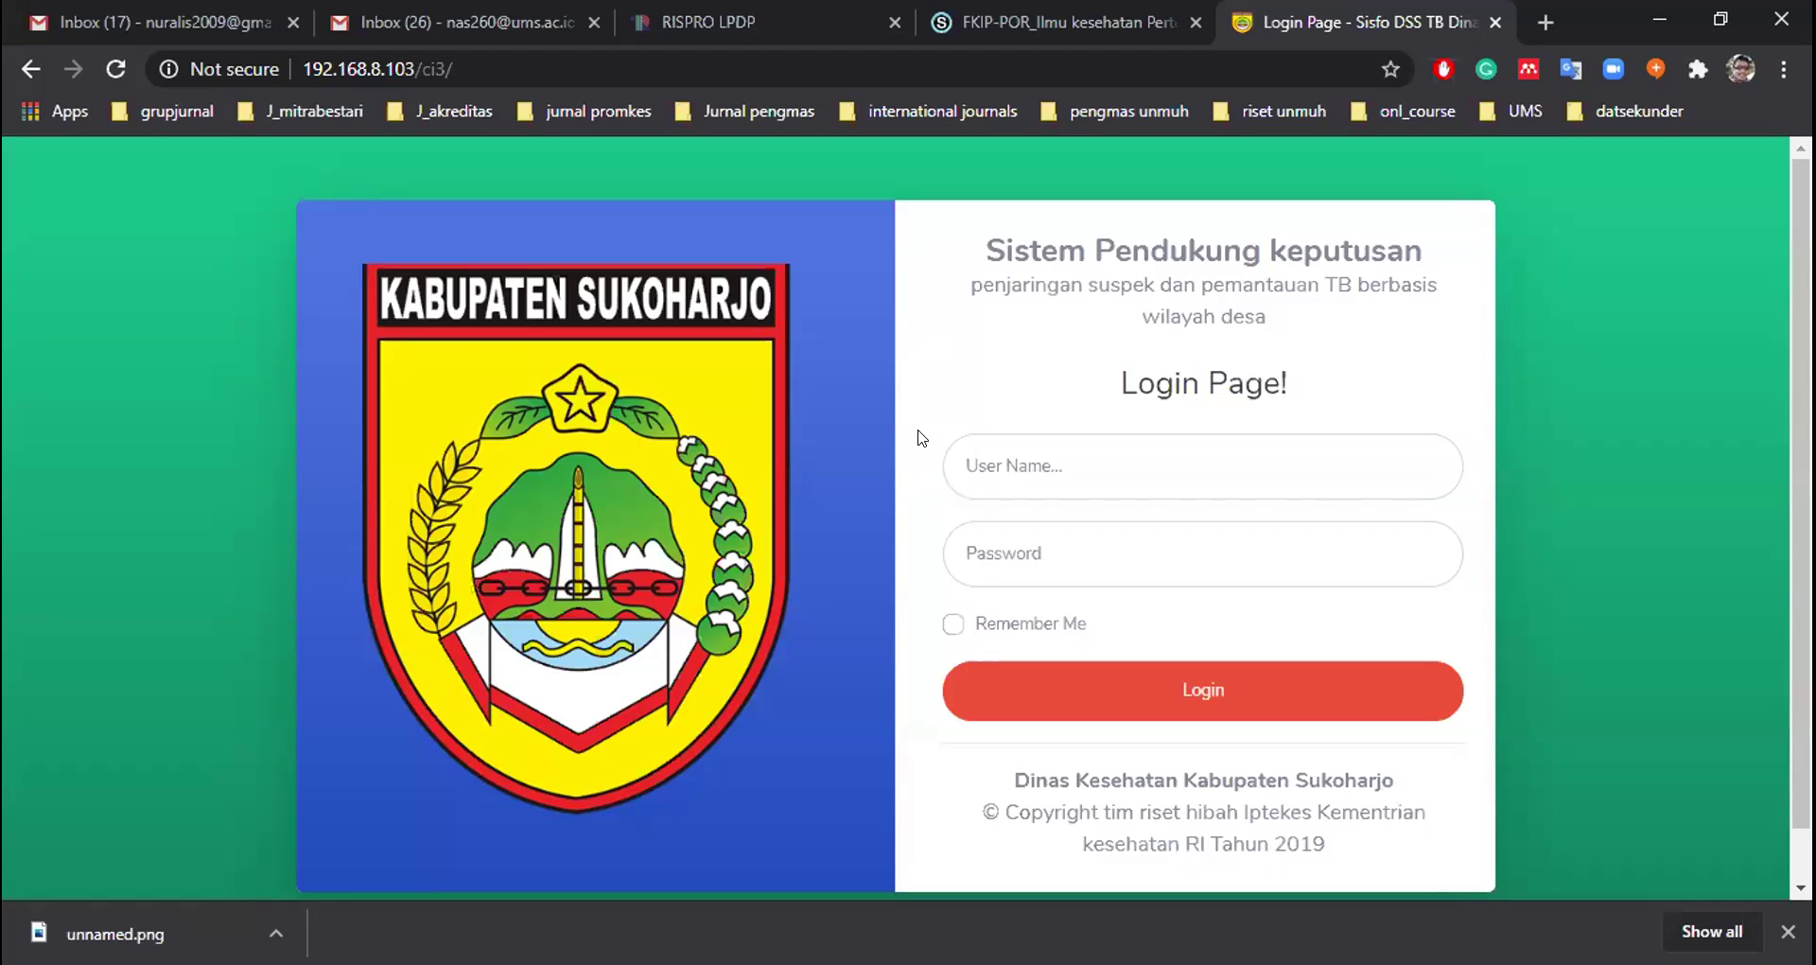
# Log in as kapus_kartasura with its default password
pyautogui.click(1012, 463)
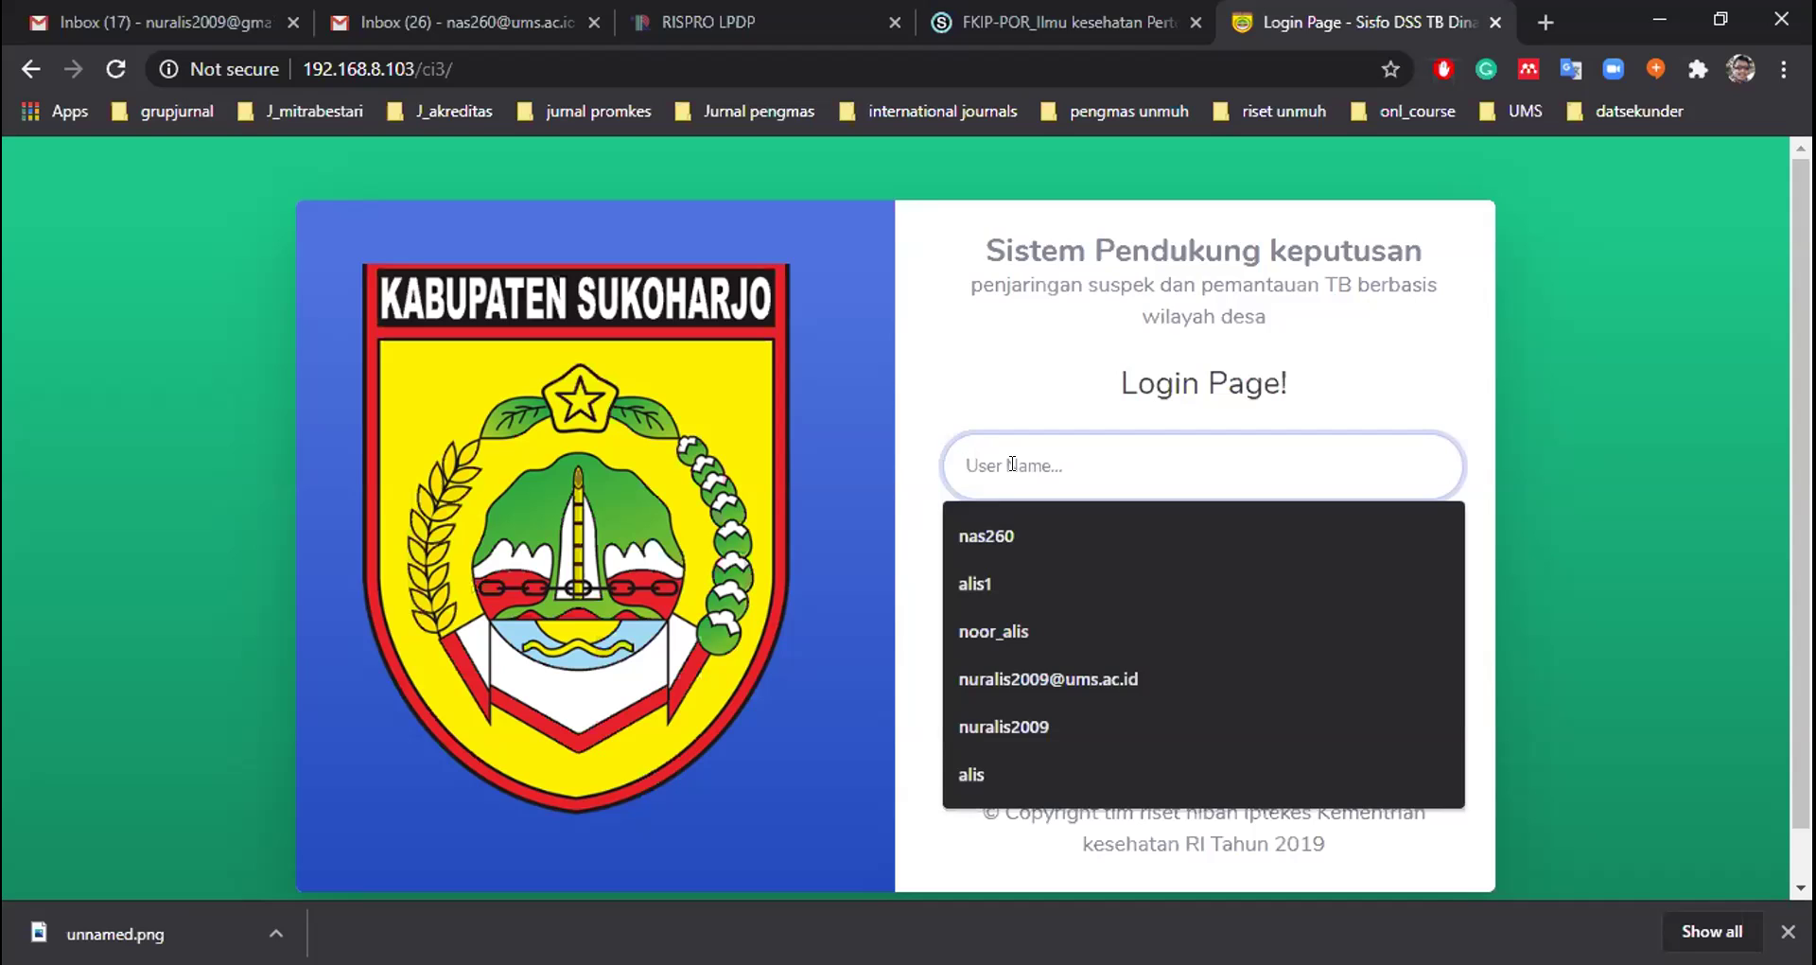
pyautogui.write('kapu')
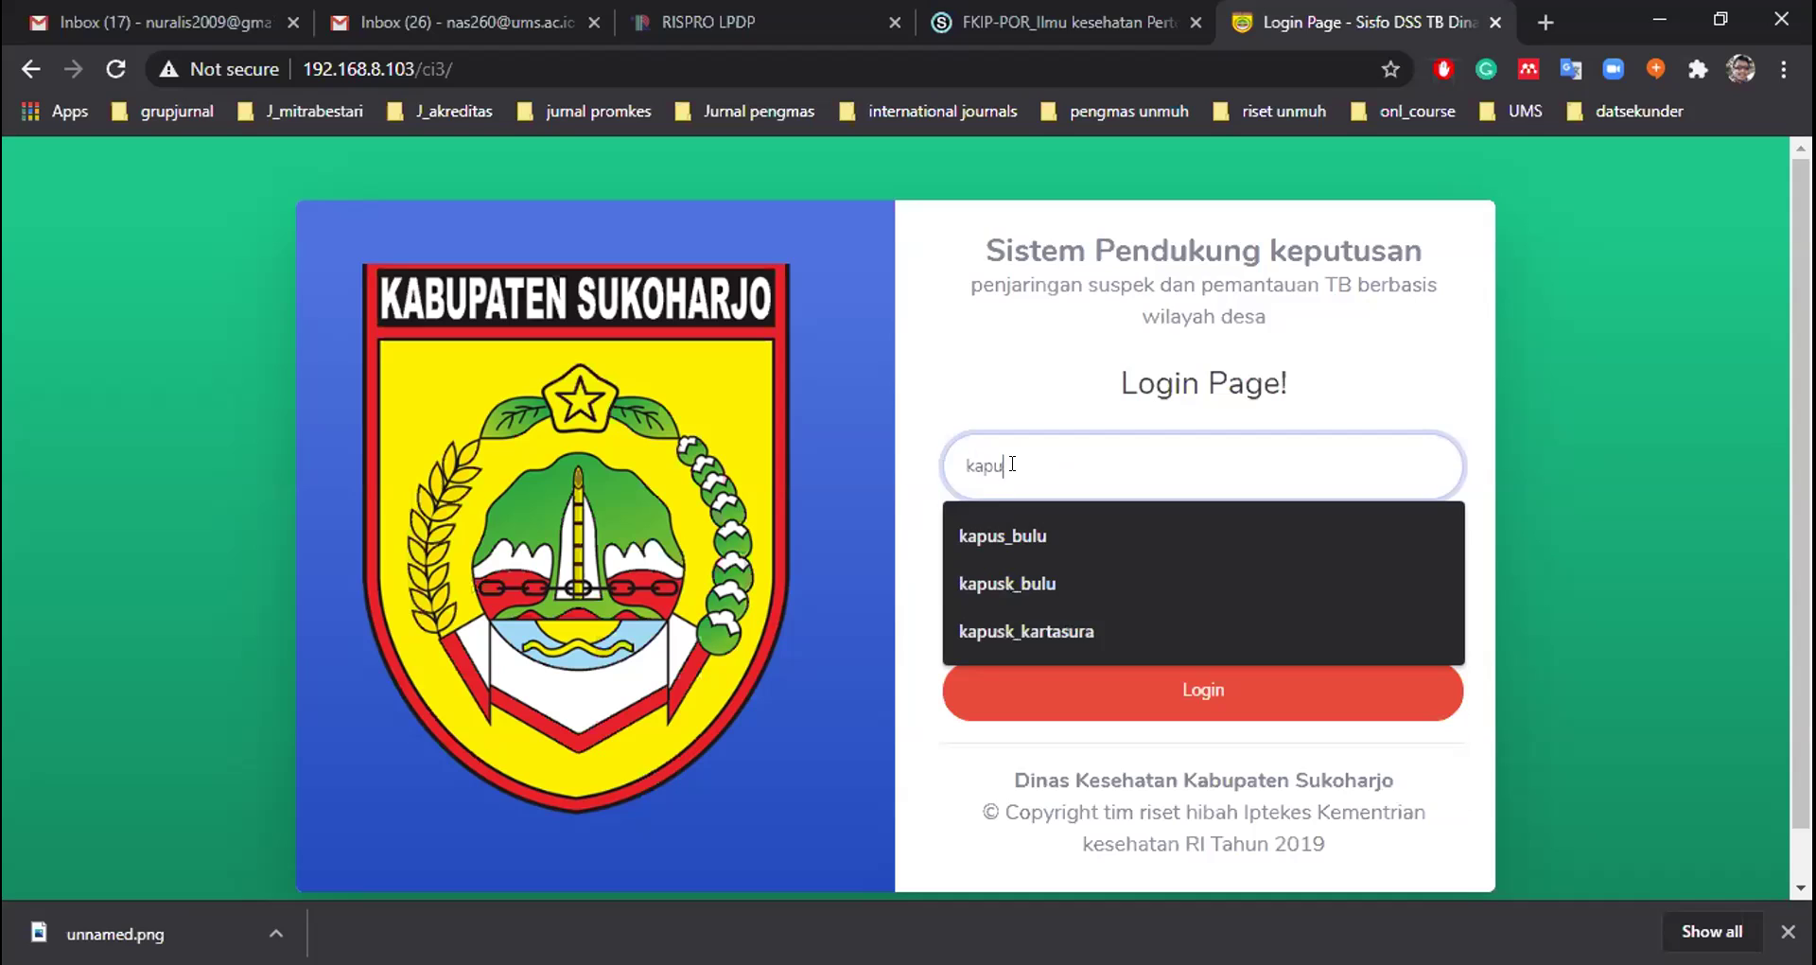
pyautogui.press('Down')
pyautogui.press('Down')
pyautogui.press('Down')
pyautogui.write('s_')
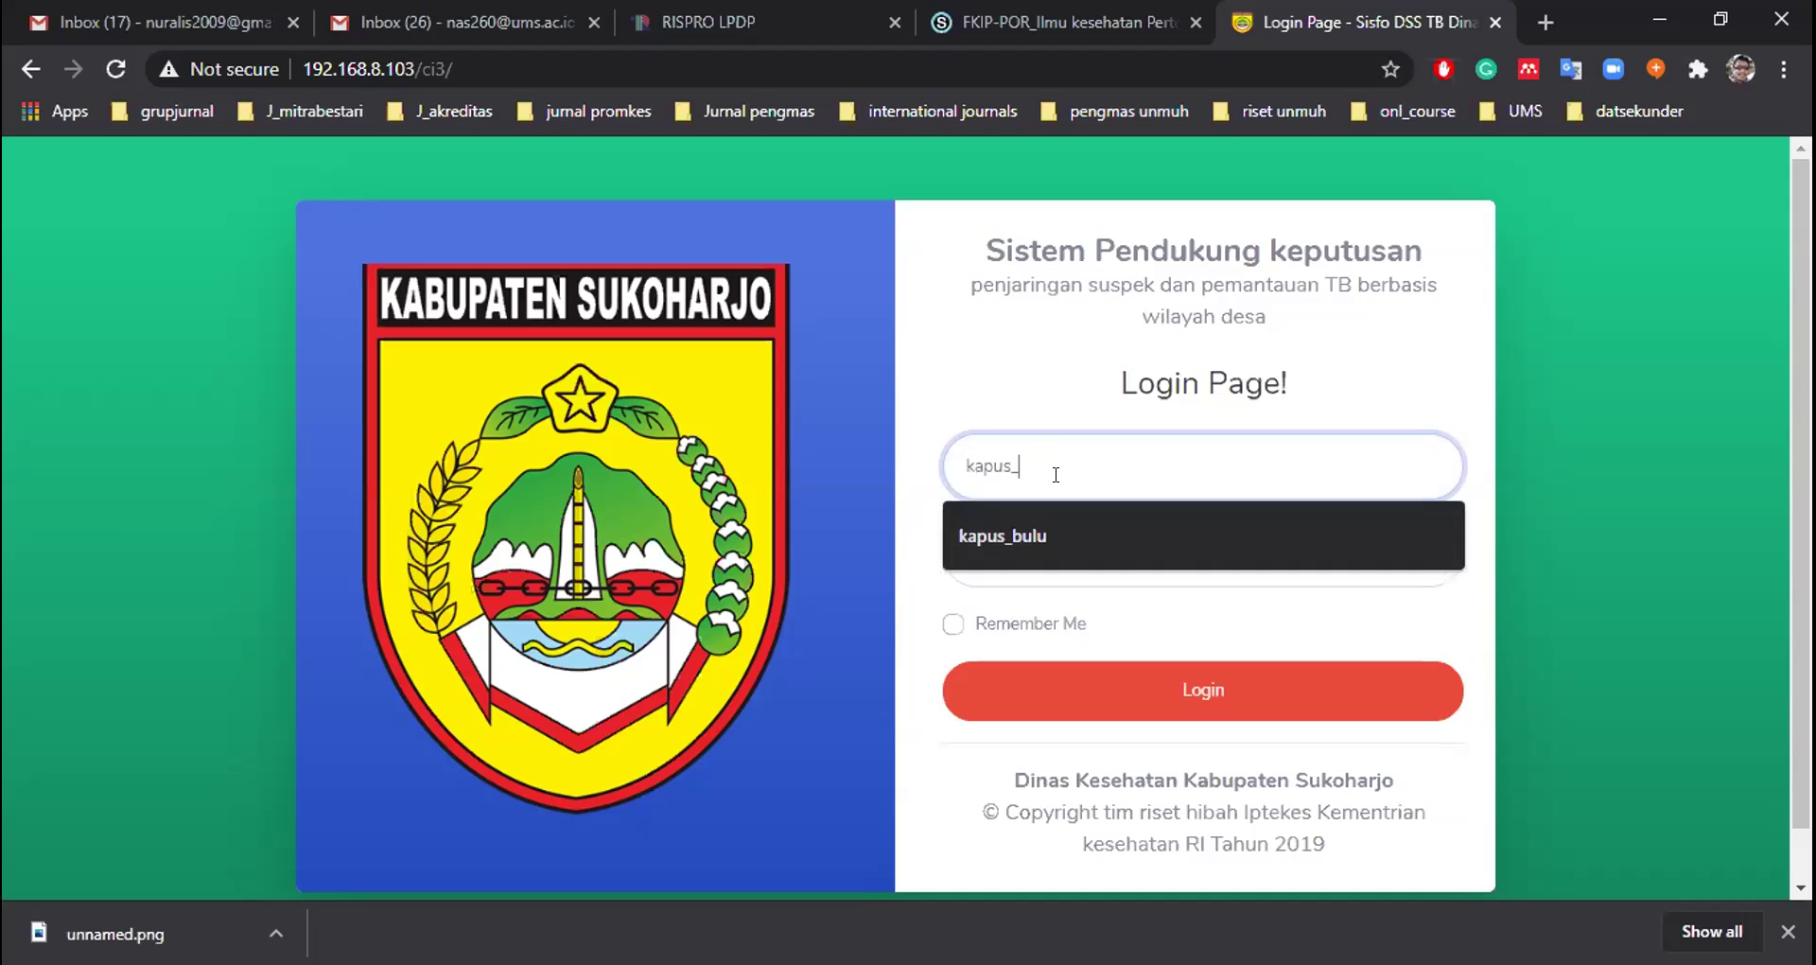
pyautogui.write('kartasura')
pyautogui.press('Tab')
pyautogui.write('••')
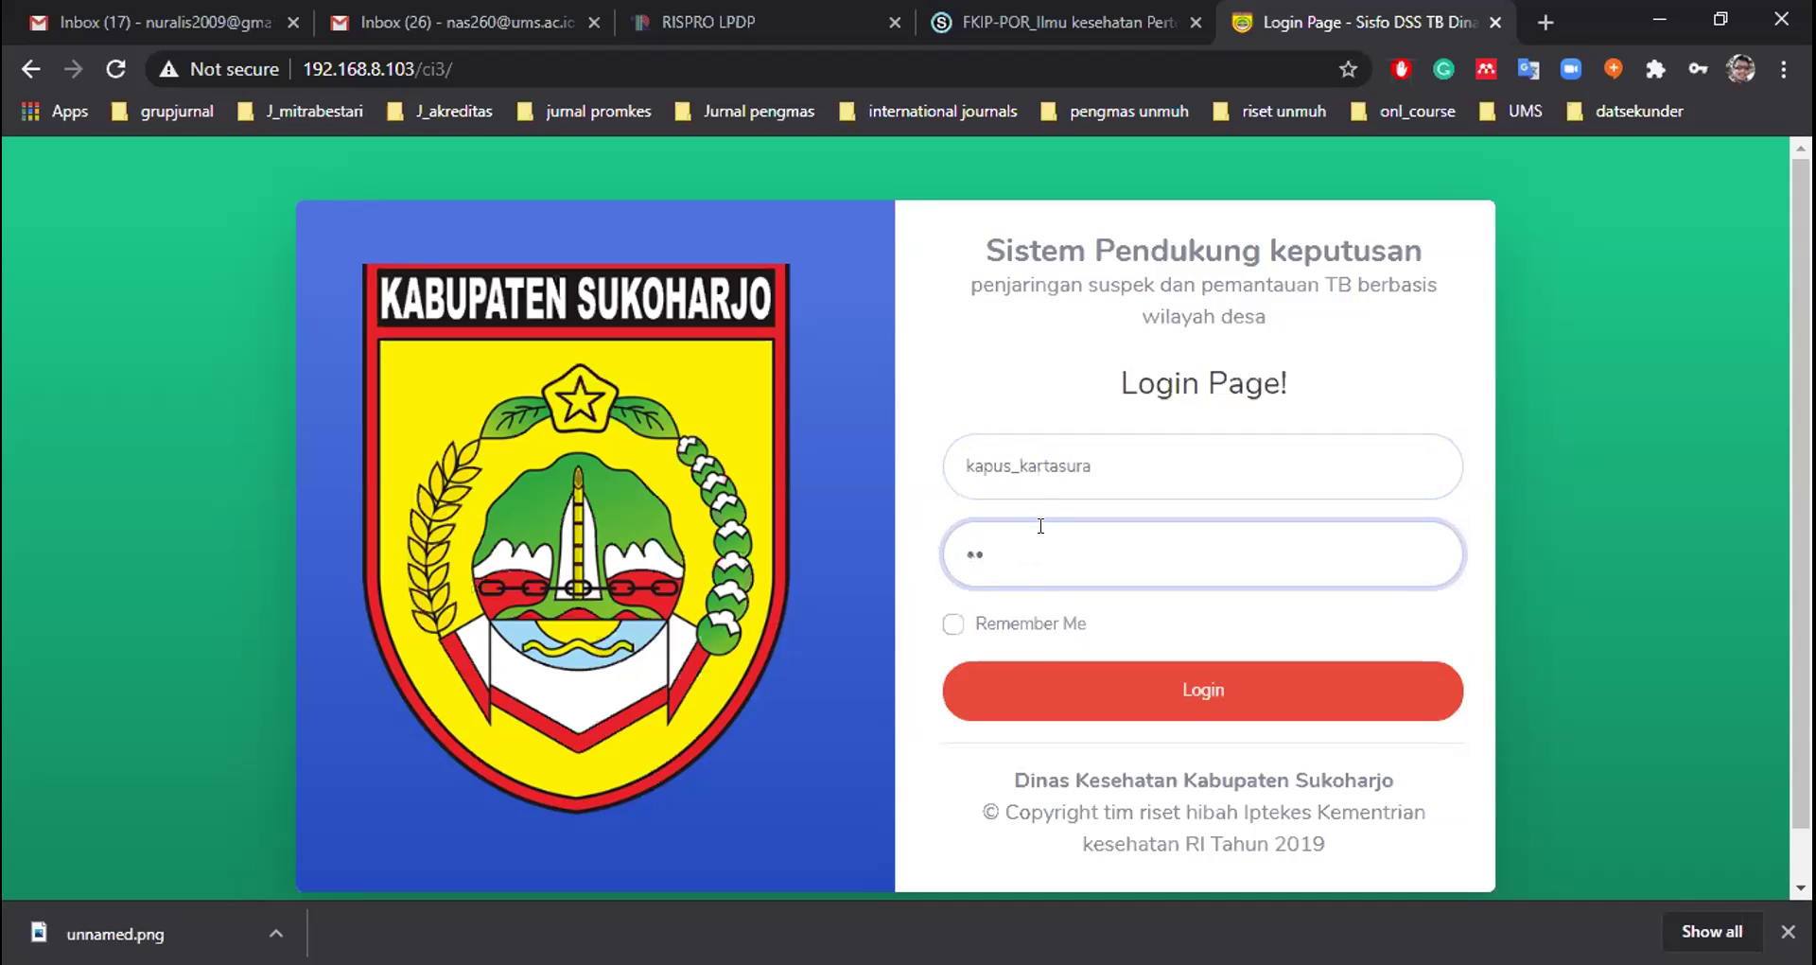
pyautogui.click(1040, 688)
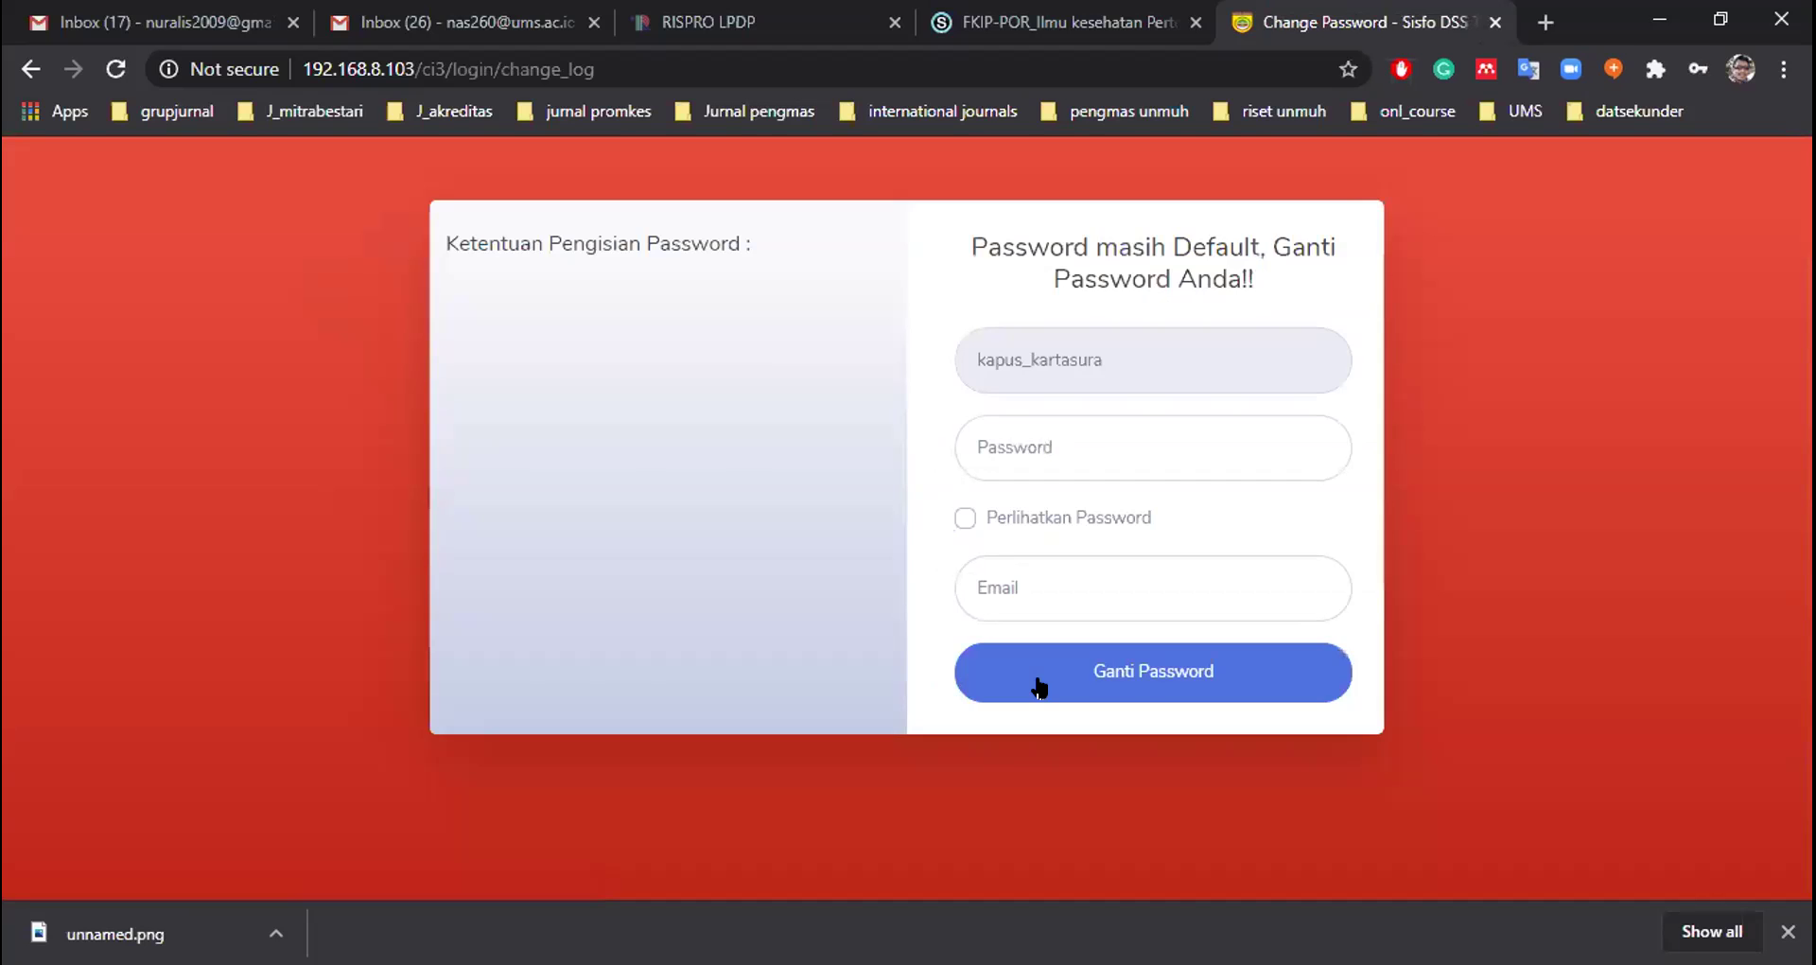
# Set a new password meeting all four rules, add the contact e-mail, and submit with Ganti Password
pyautogui.click(1031, 437)
pyautogui.write('•••••••••••')
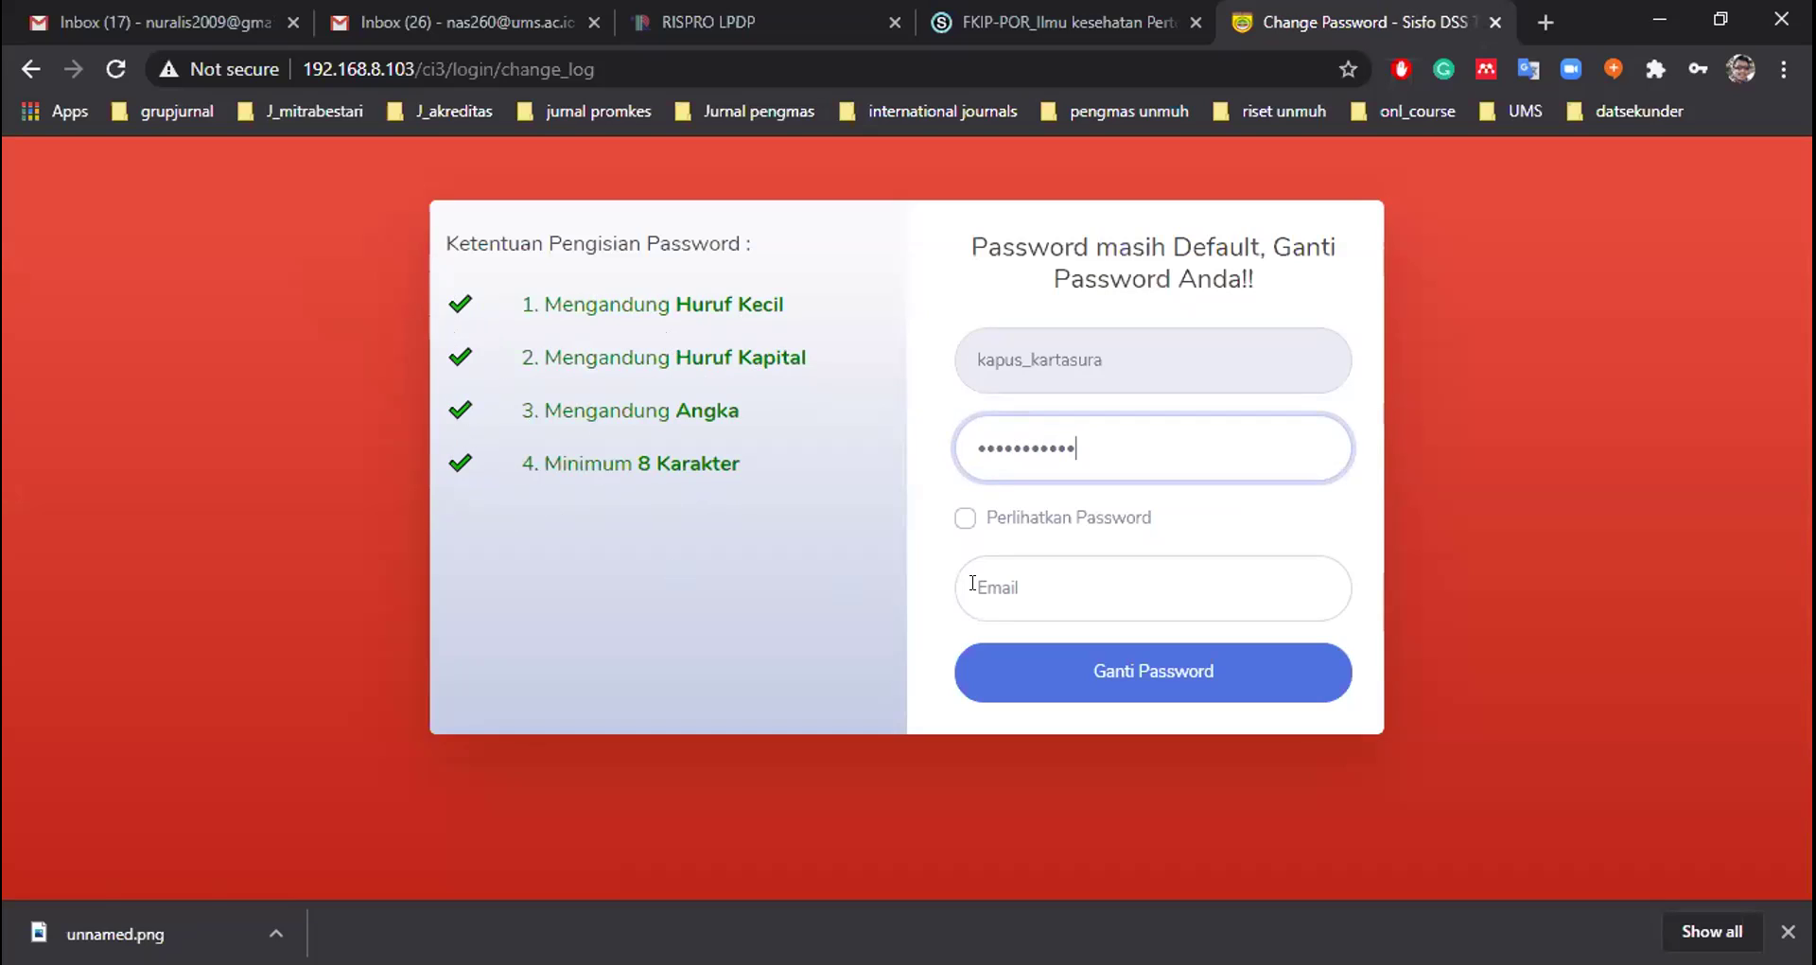
pyautogui.click(1018, 583)
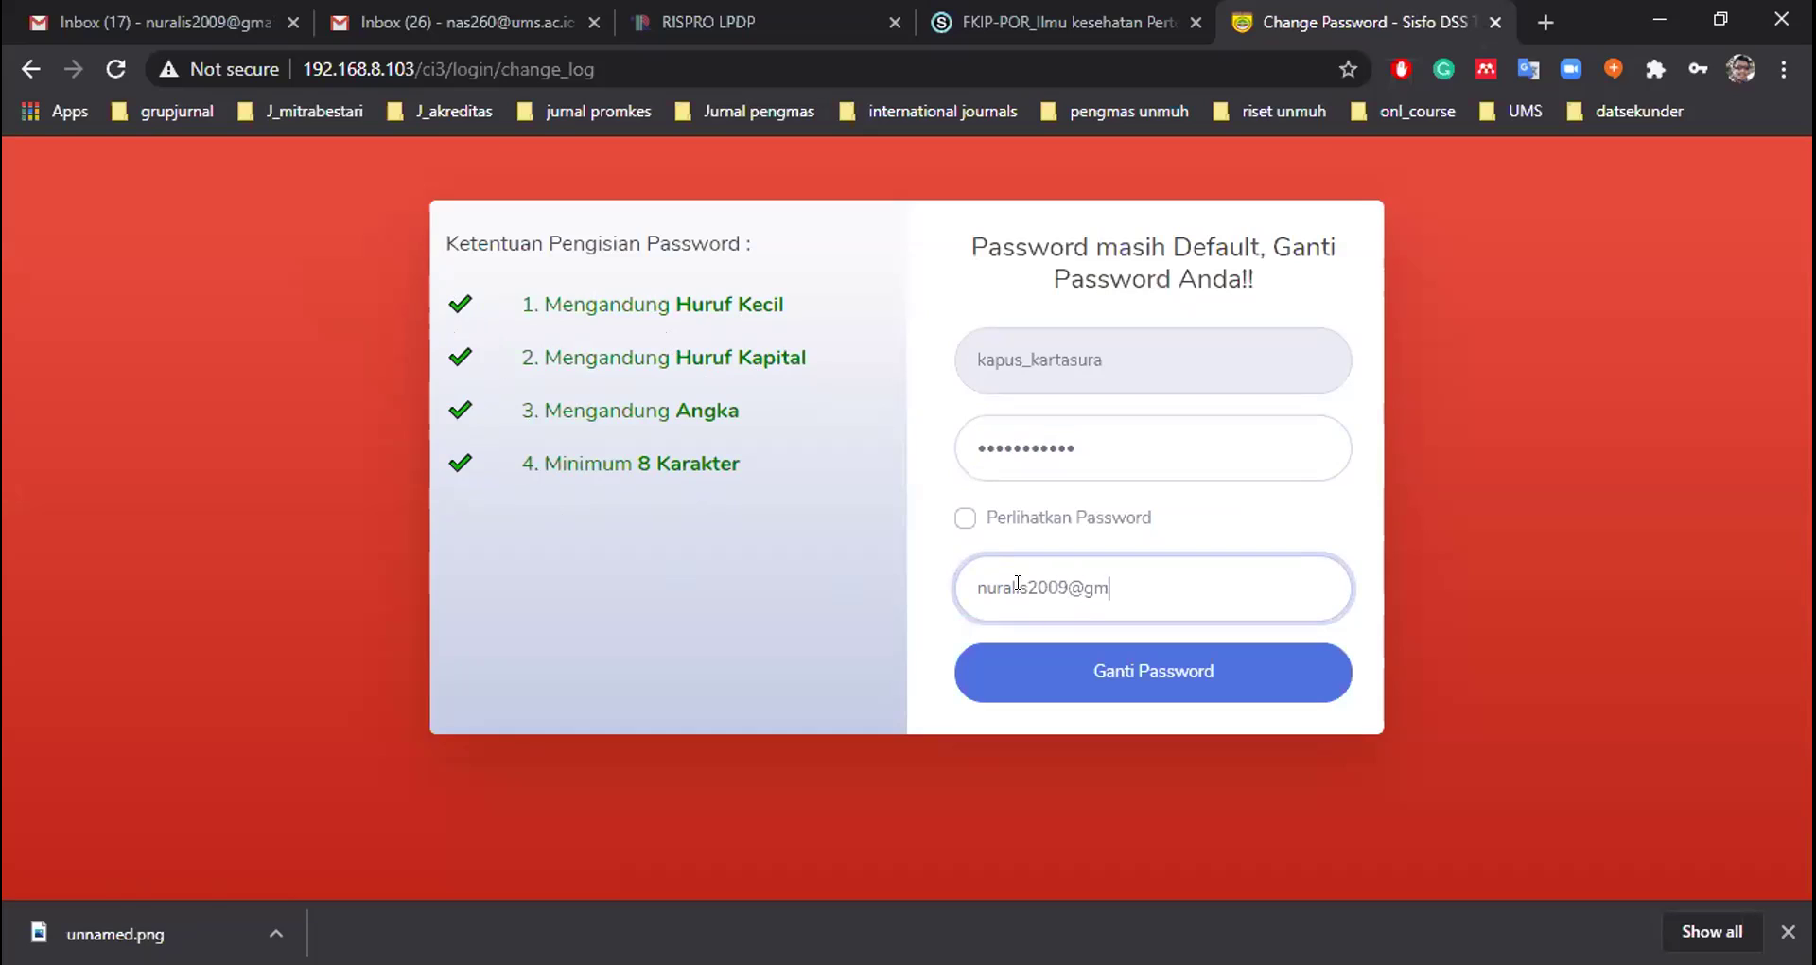
pyautogui.click(1095, 666)
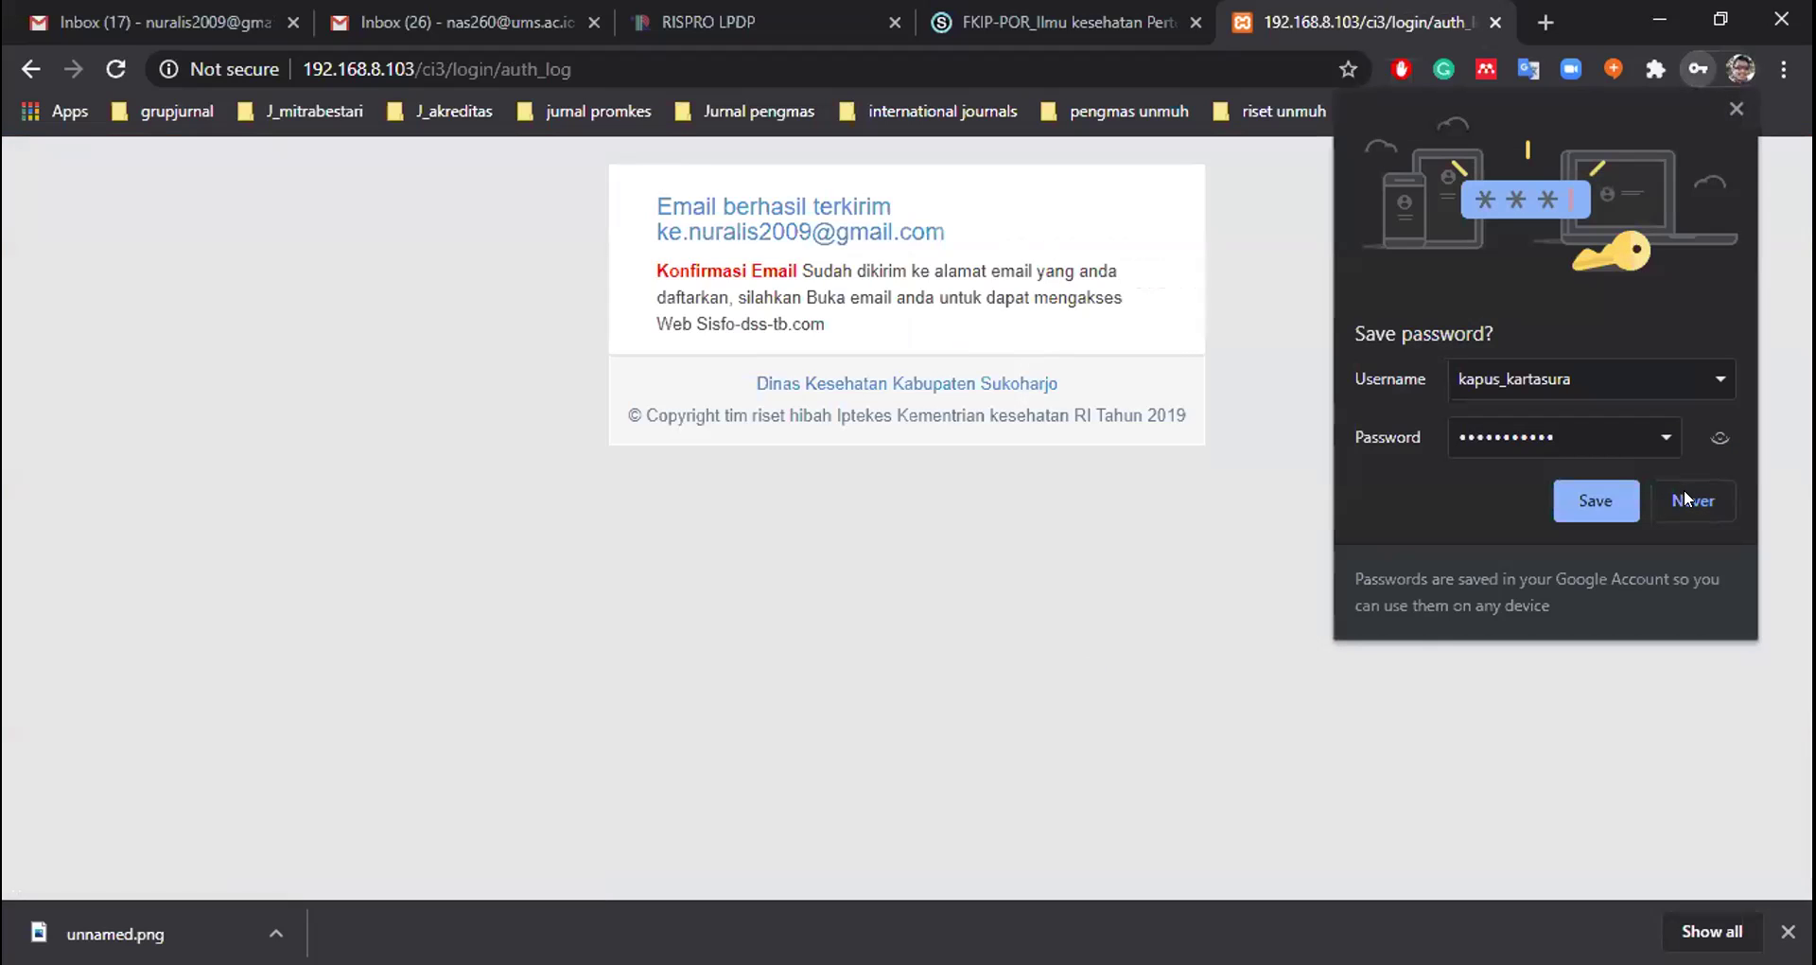
# Decline Chrome's offer to save the password by choosing Never
pyautogui.click(1689, 498)
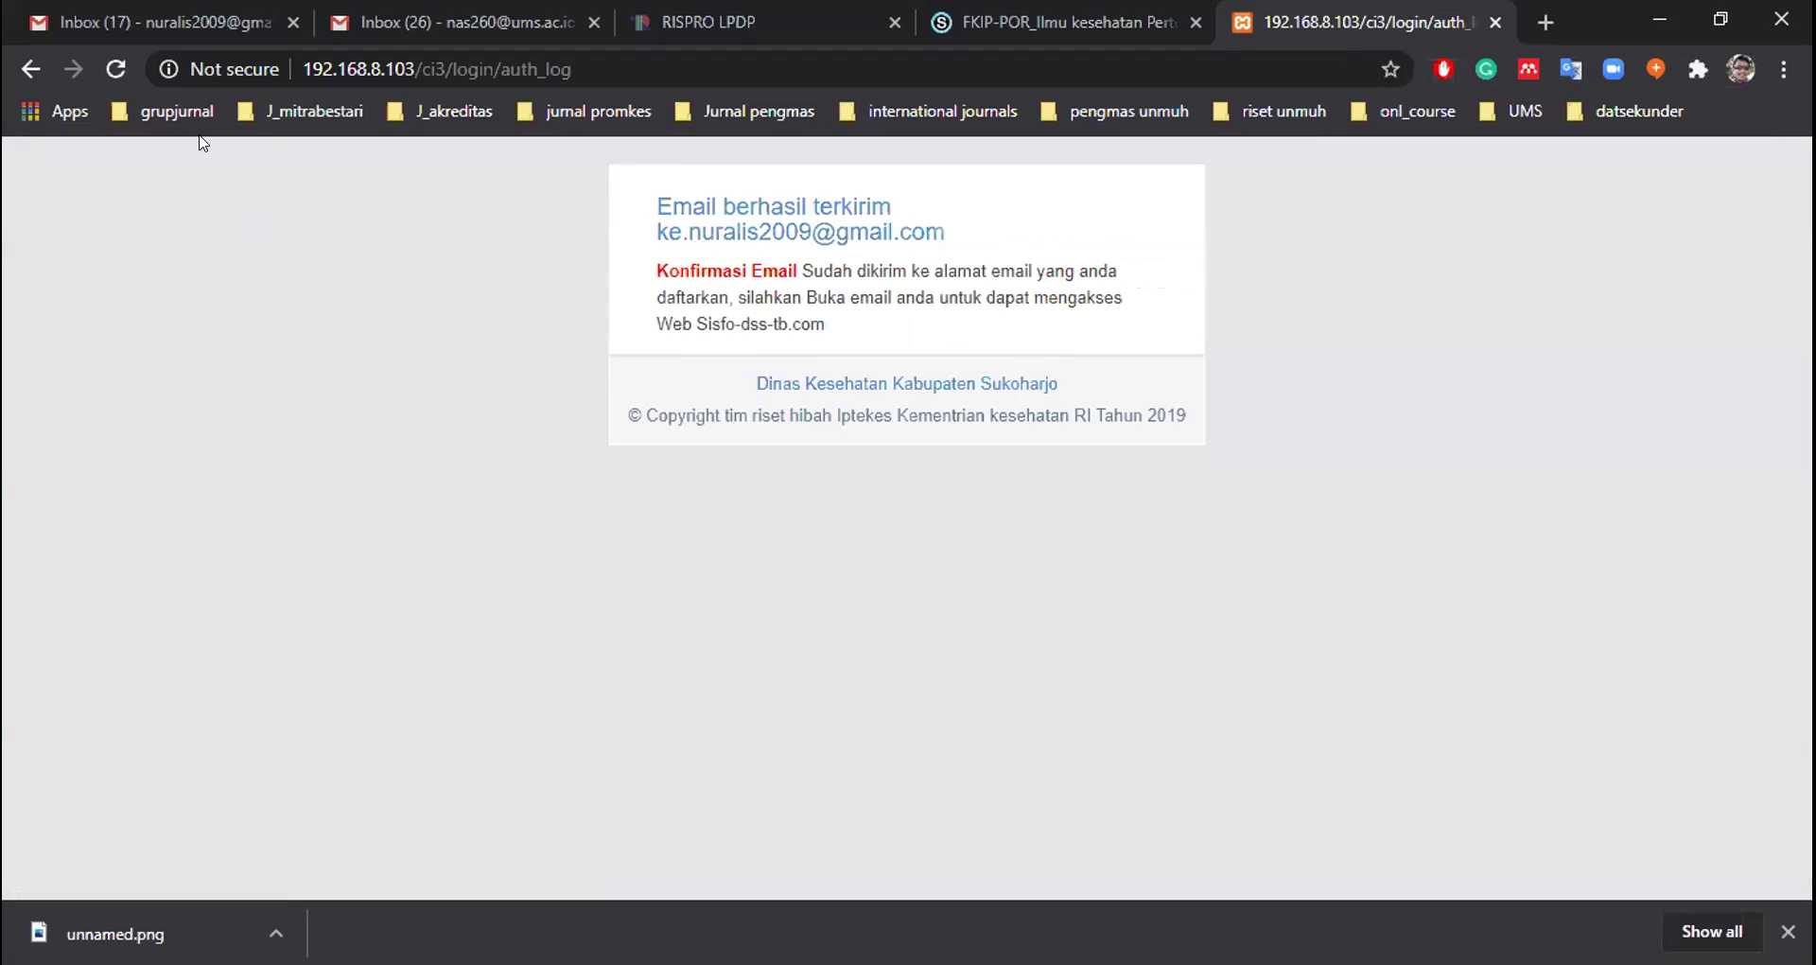
# Open the 'Autentikasi Email' message from sisfo-dss-tb.com in the Gmail Primary inbox
pyautogui.click(151, 27)
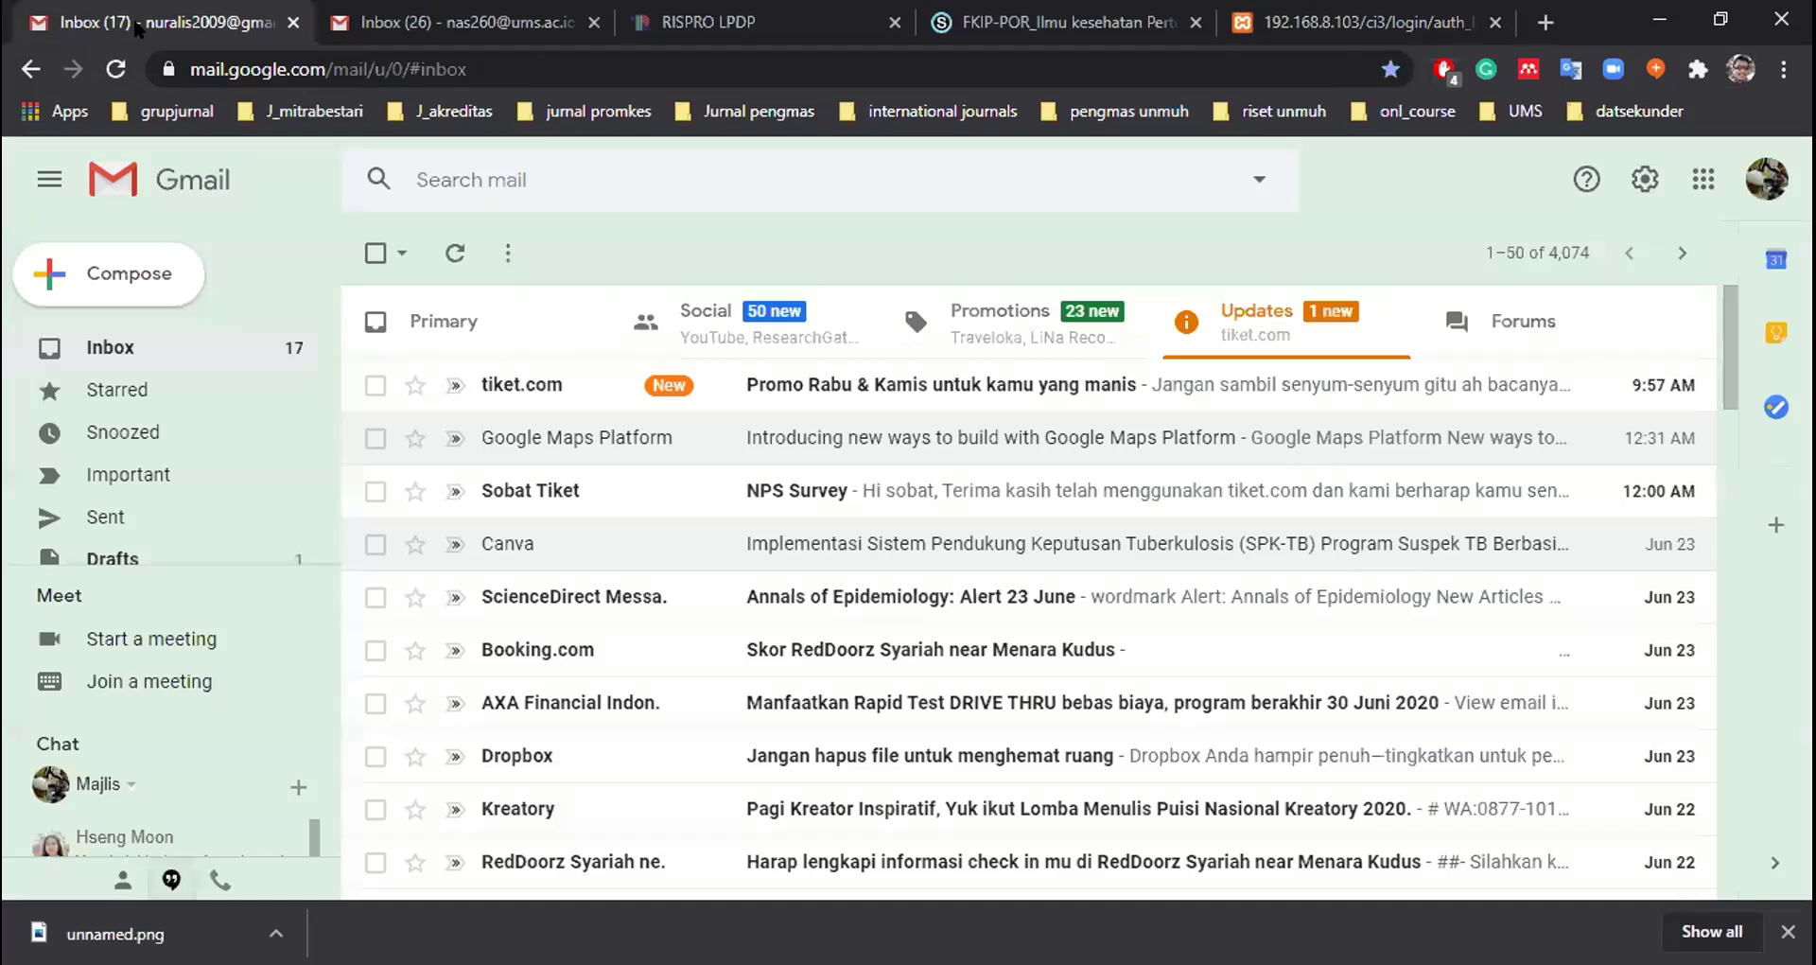
pyautogui.click(152, 352)
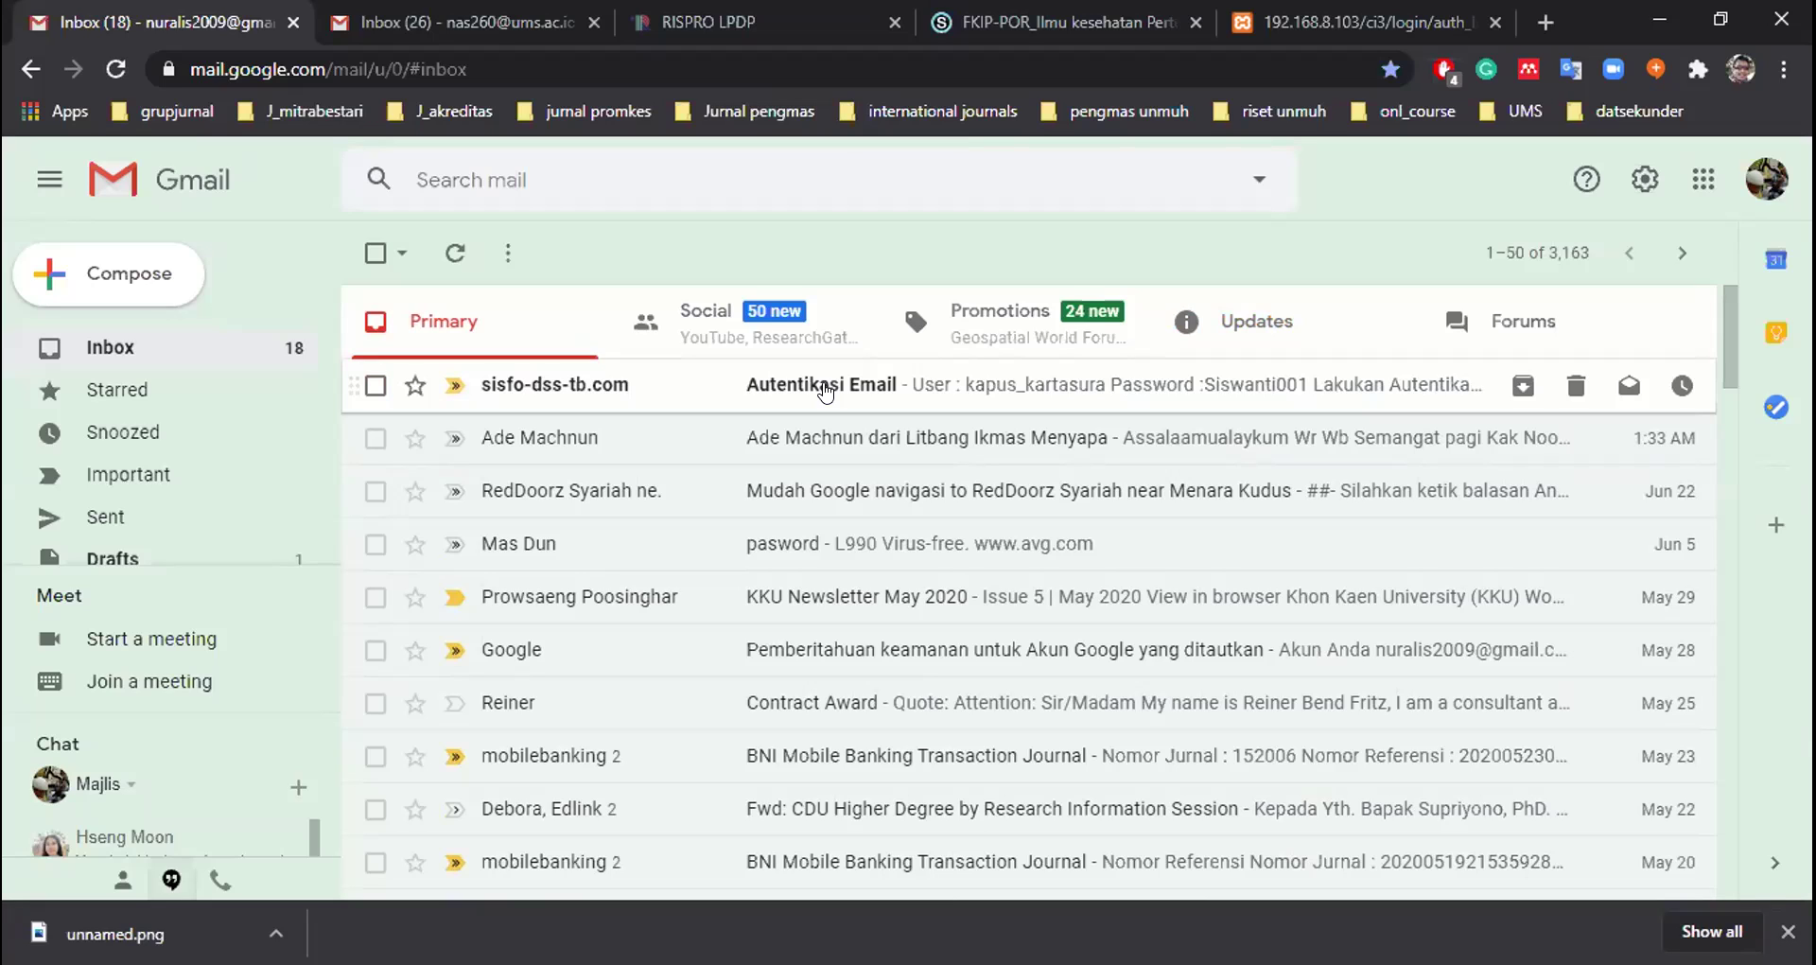
pyautogui.click(826, 391)
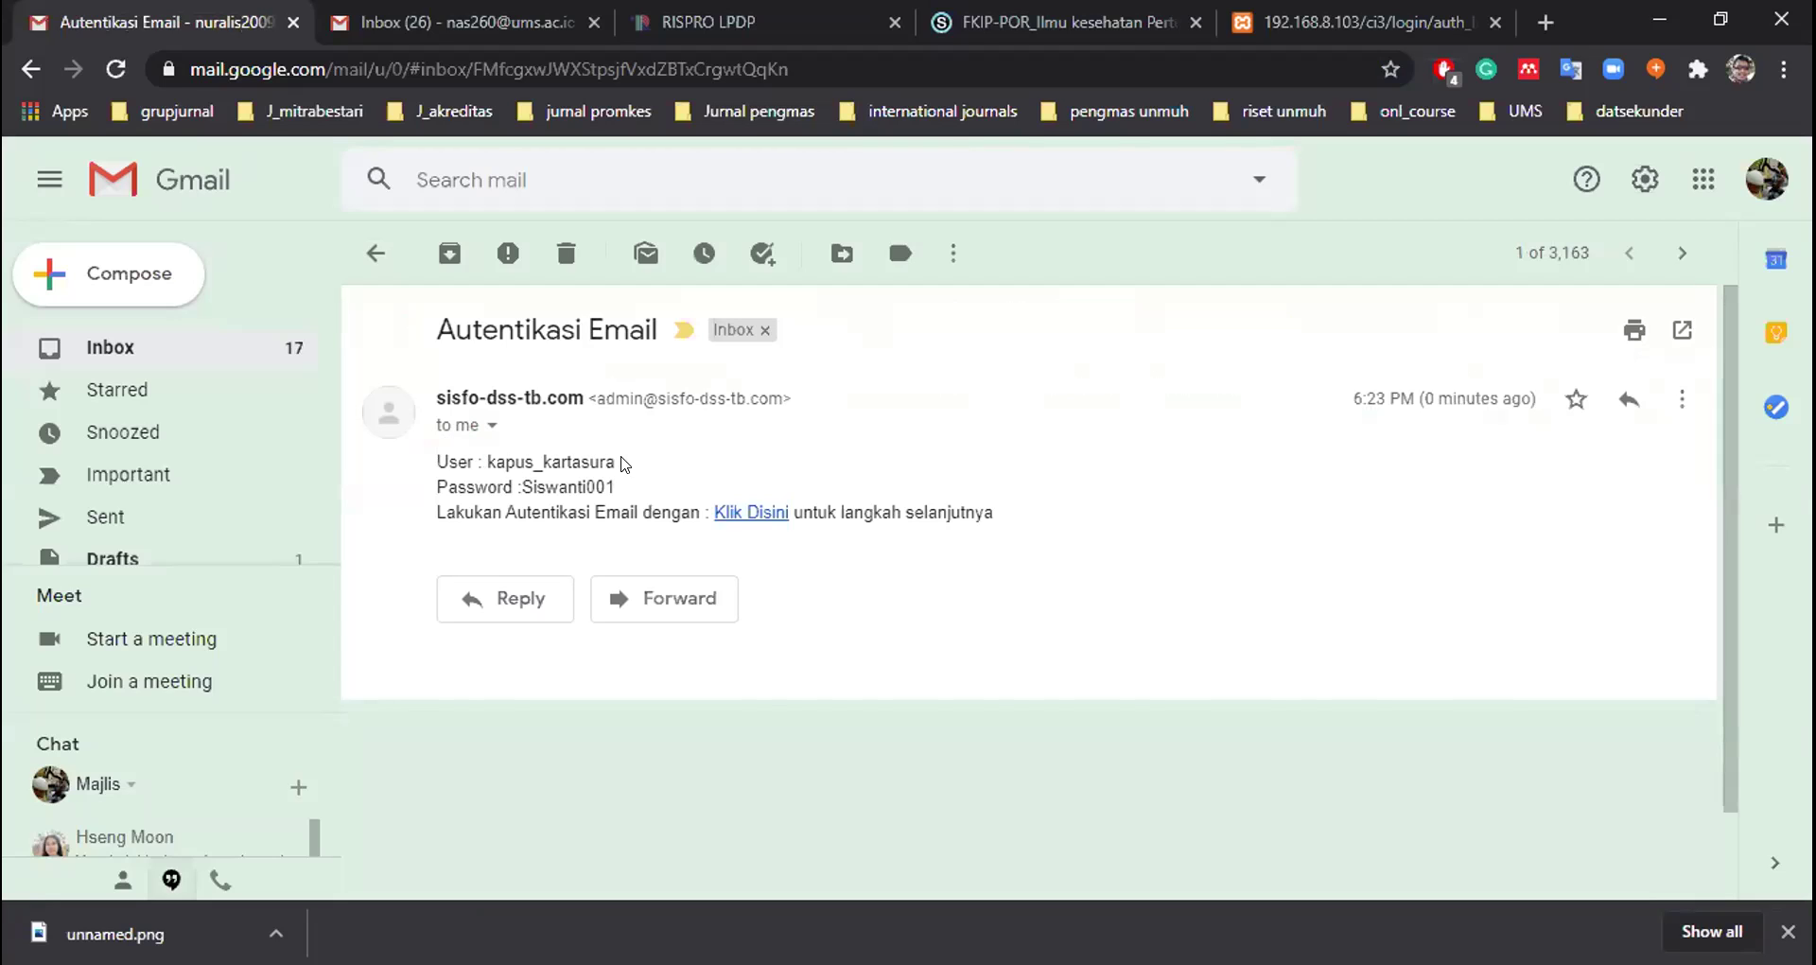
# Follow the 'Klik Disini' verification link in the Autentikasi Email message
pyautogui.click(723, 514)
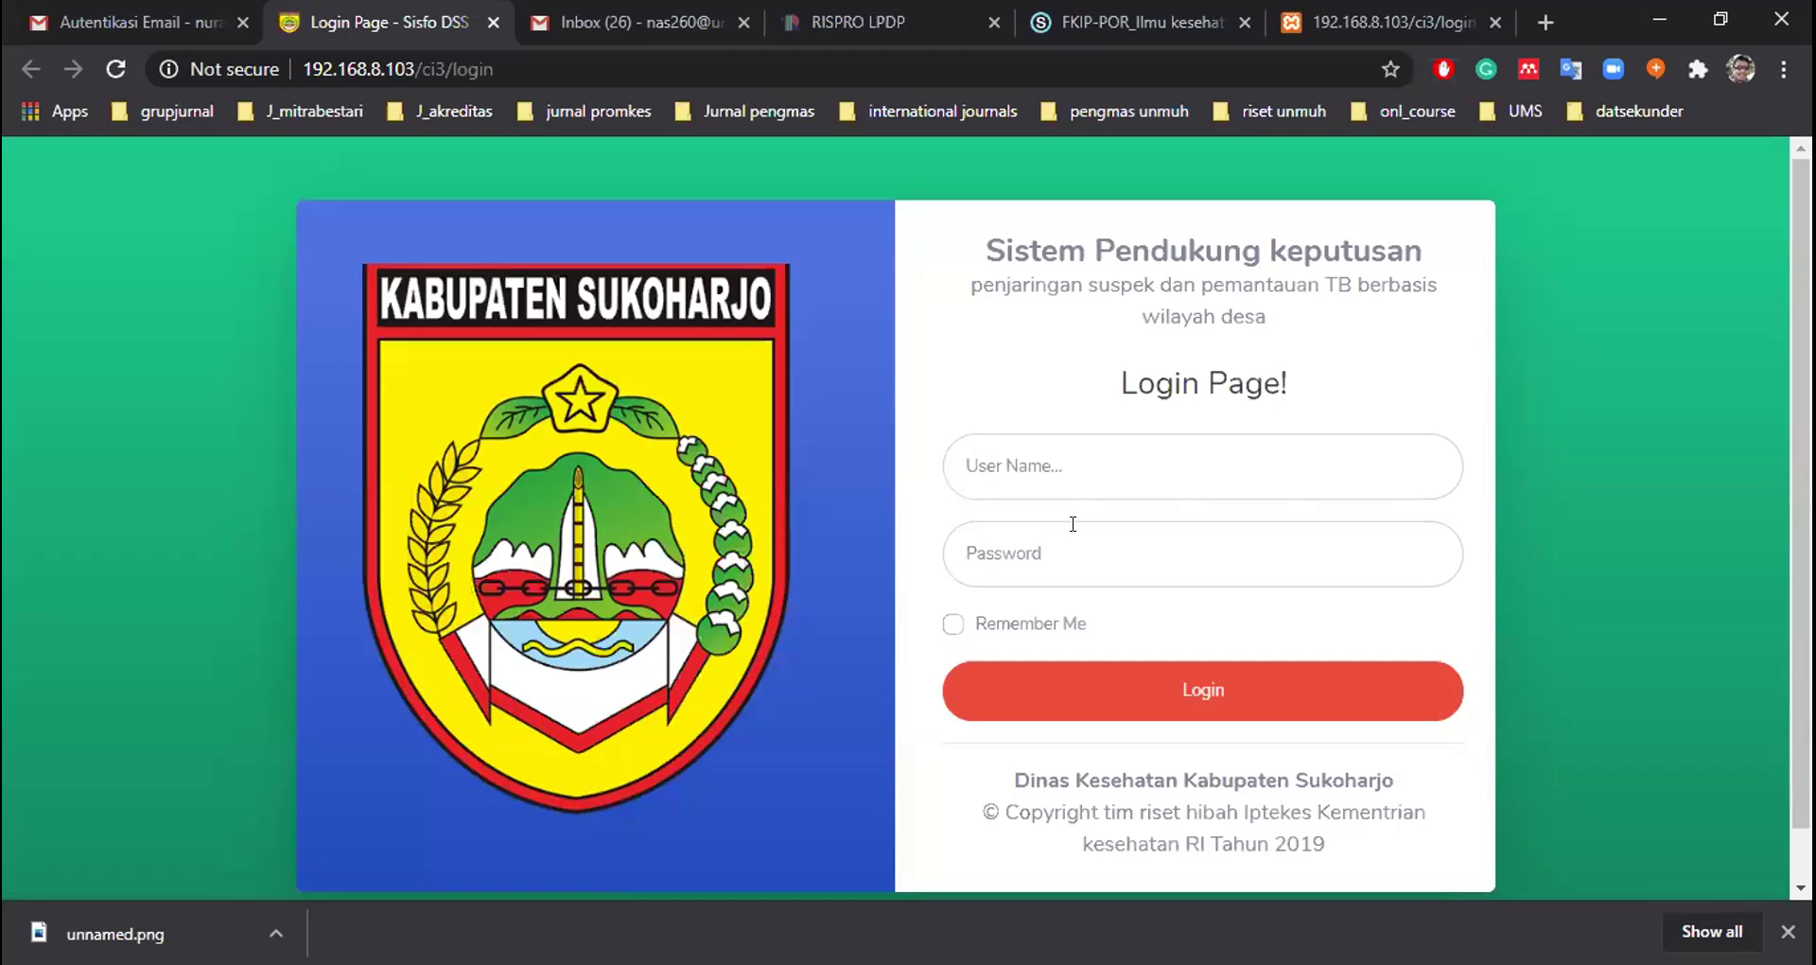
# Log in as the Kartasura health-centre head using the saved kapus account and its password
pyautogui.click(1061, 461)
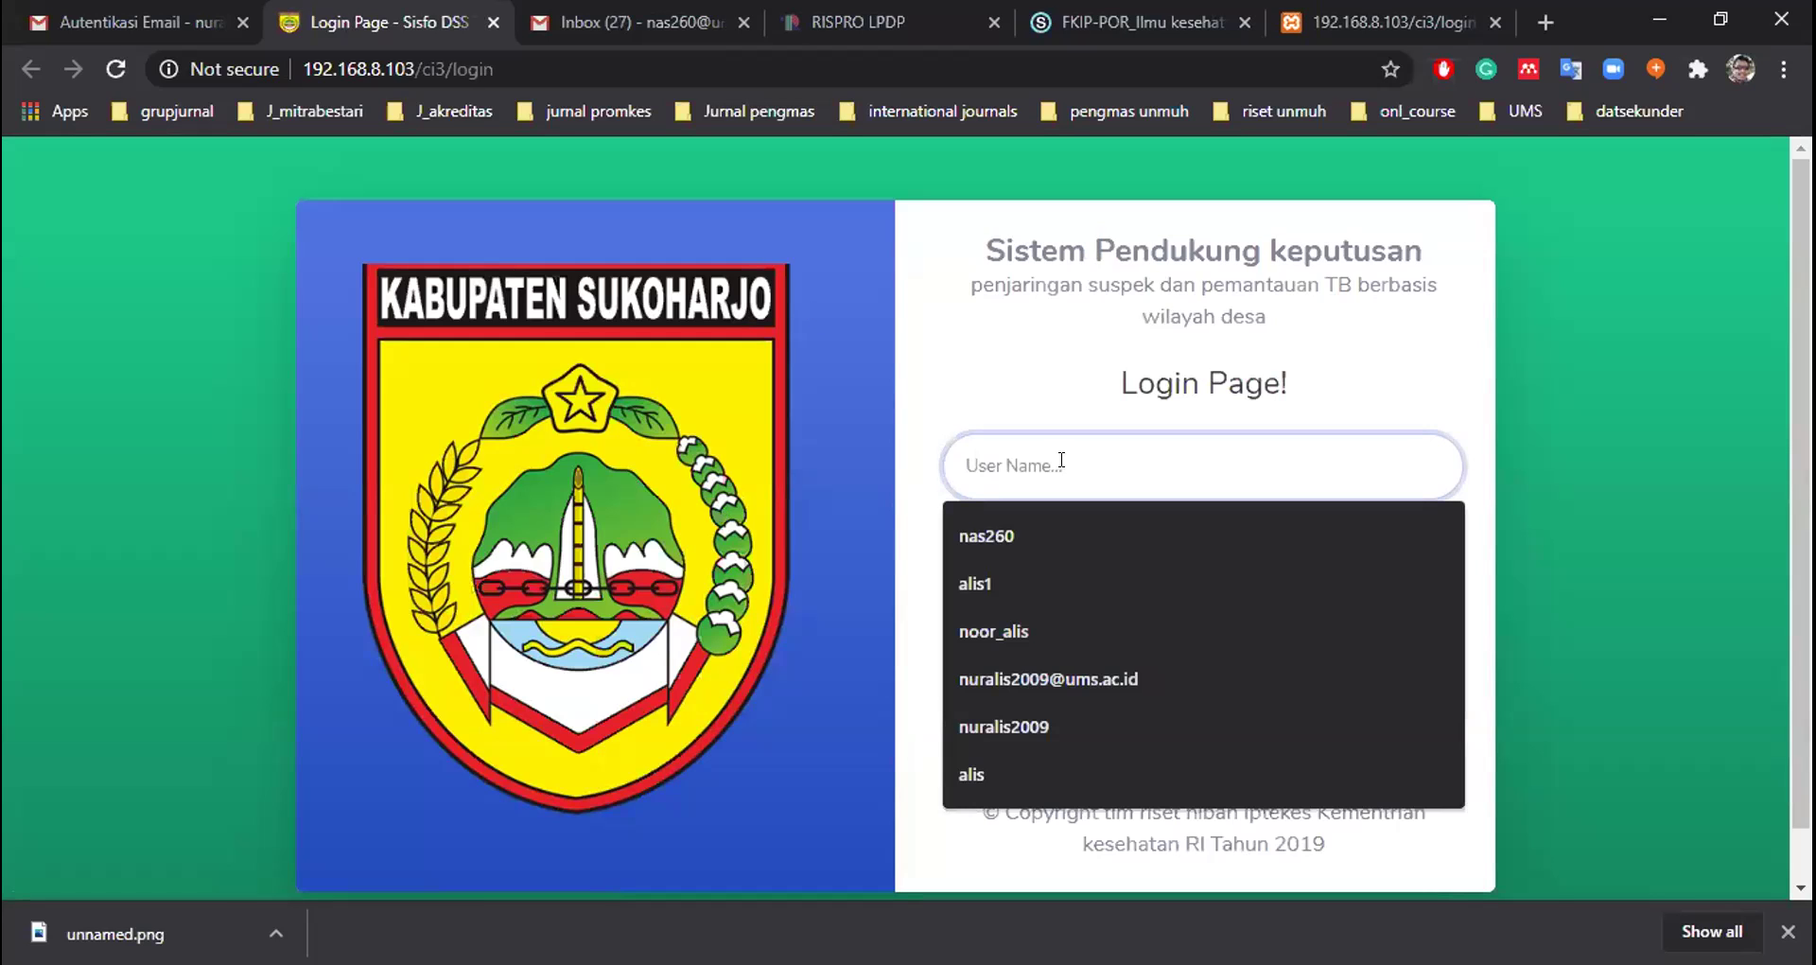
pyautogui.write('kapus_kartasura')
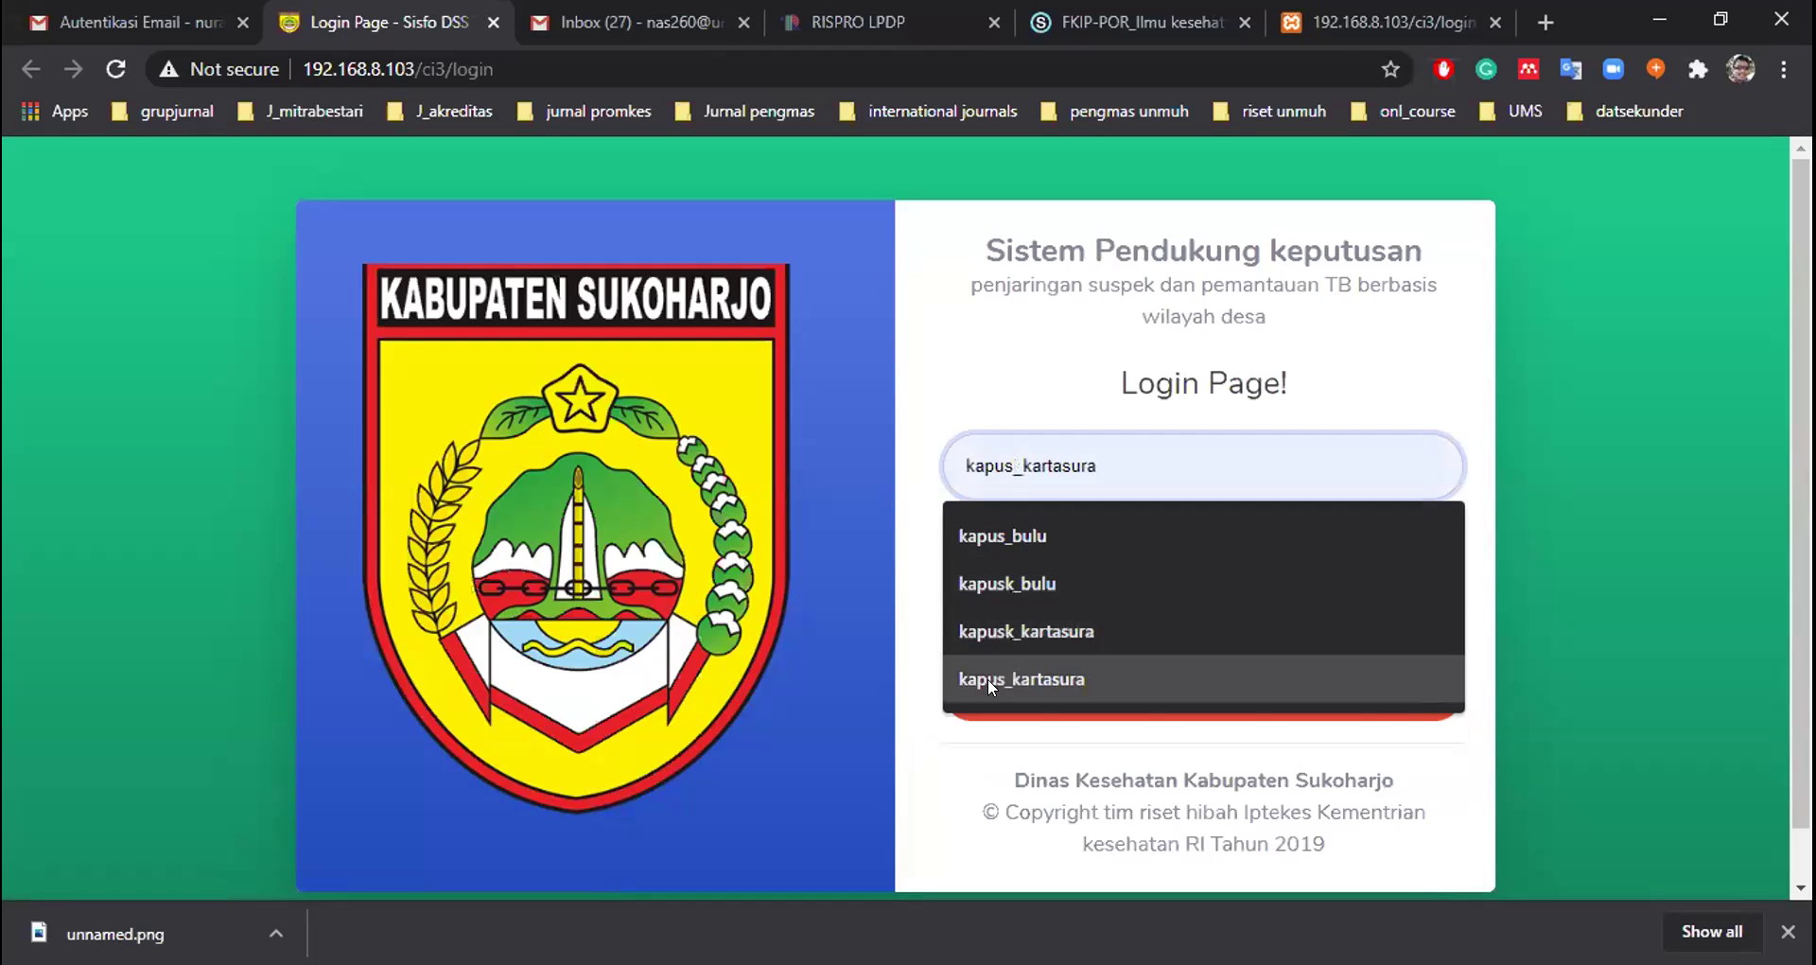
pyautogui.click(987, 679)
pyautogui.click(1032, 566)
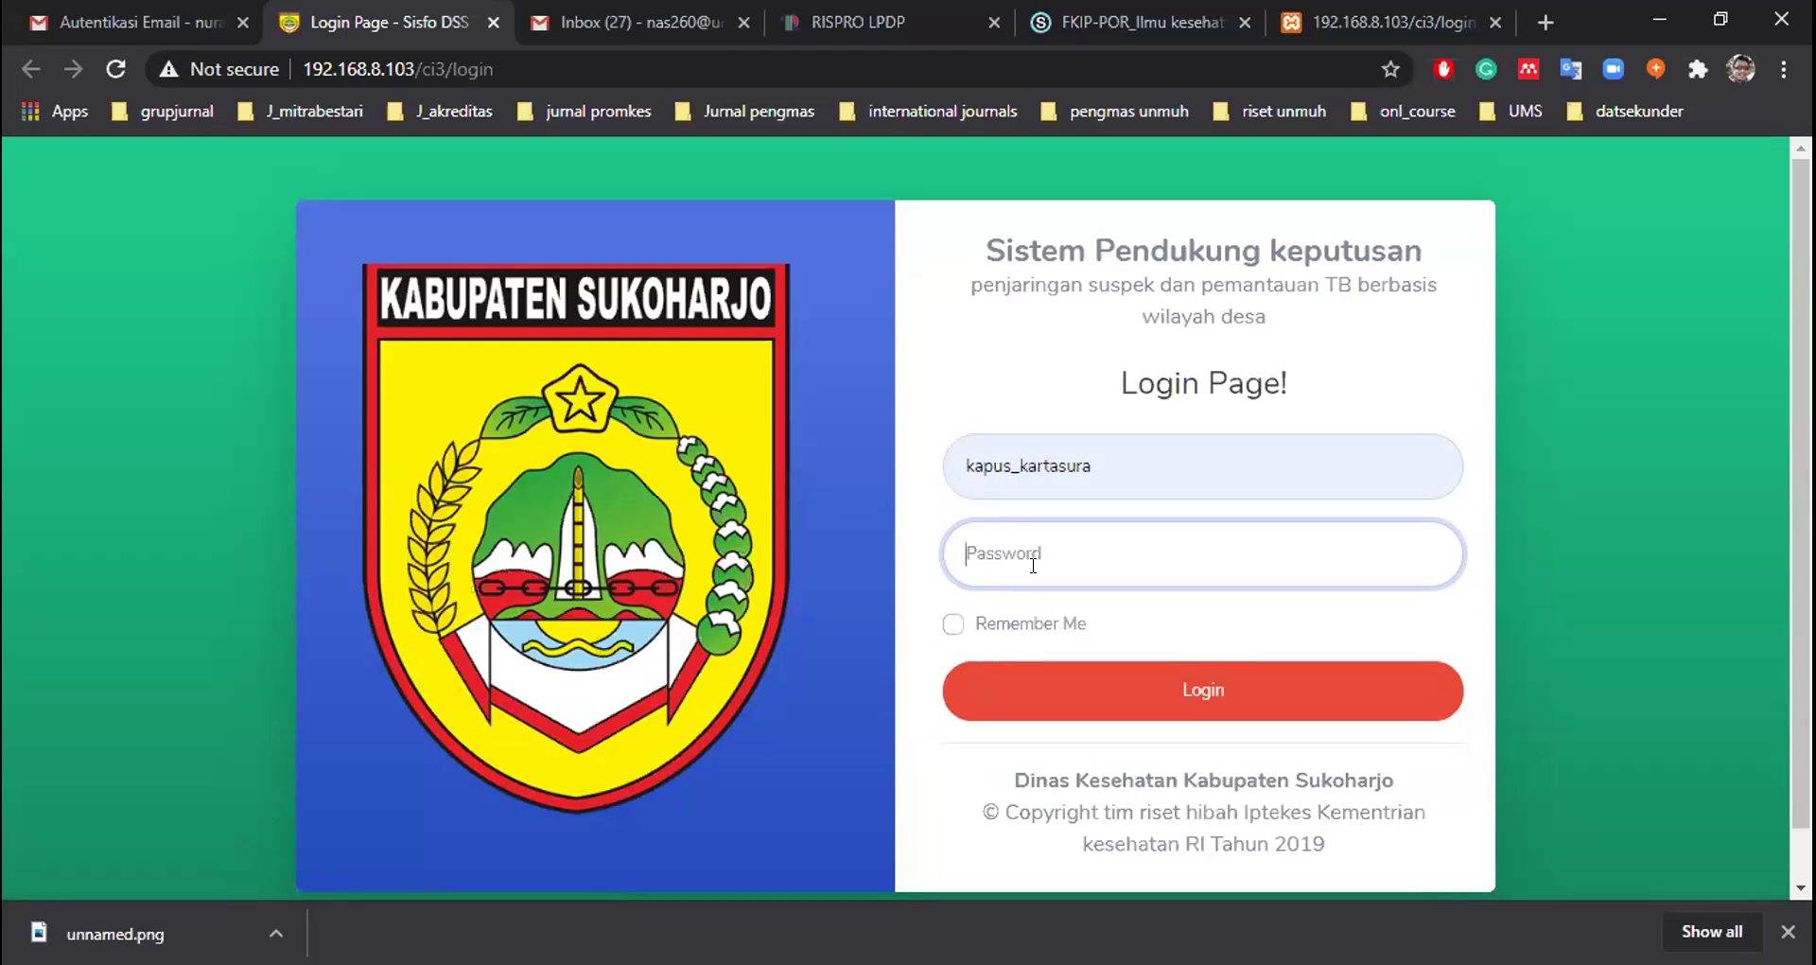
pyautogui.write('••••••••••')
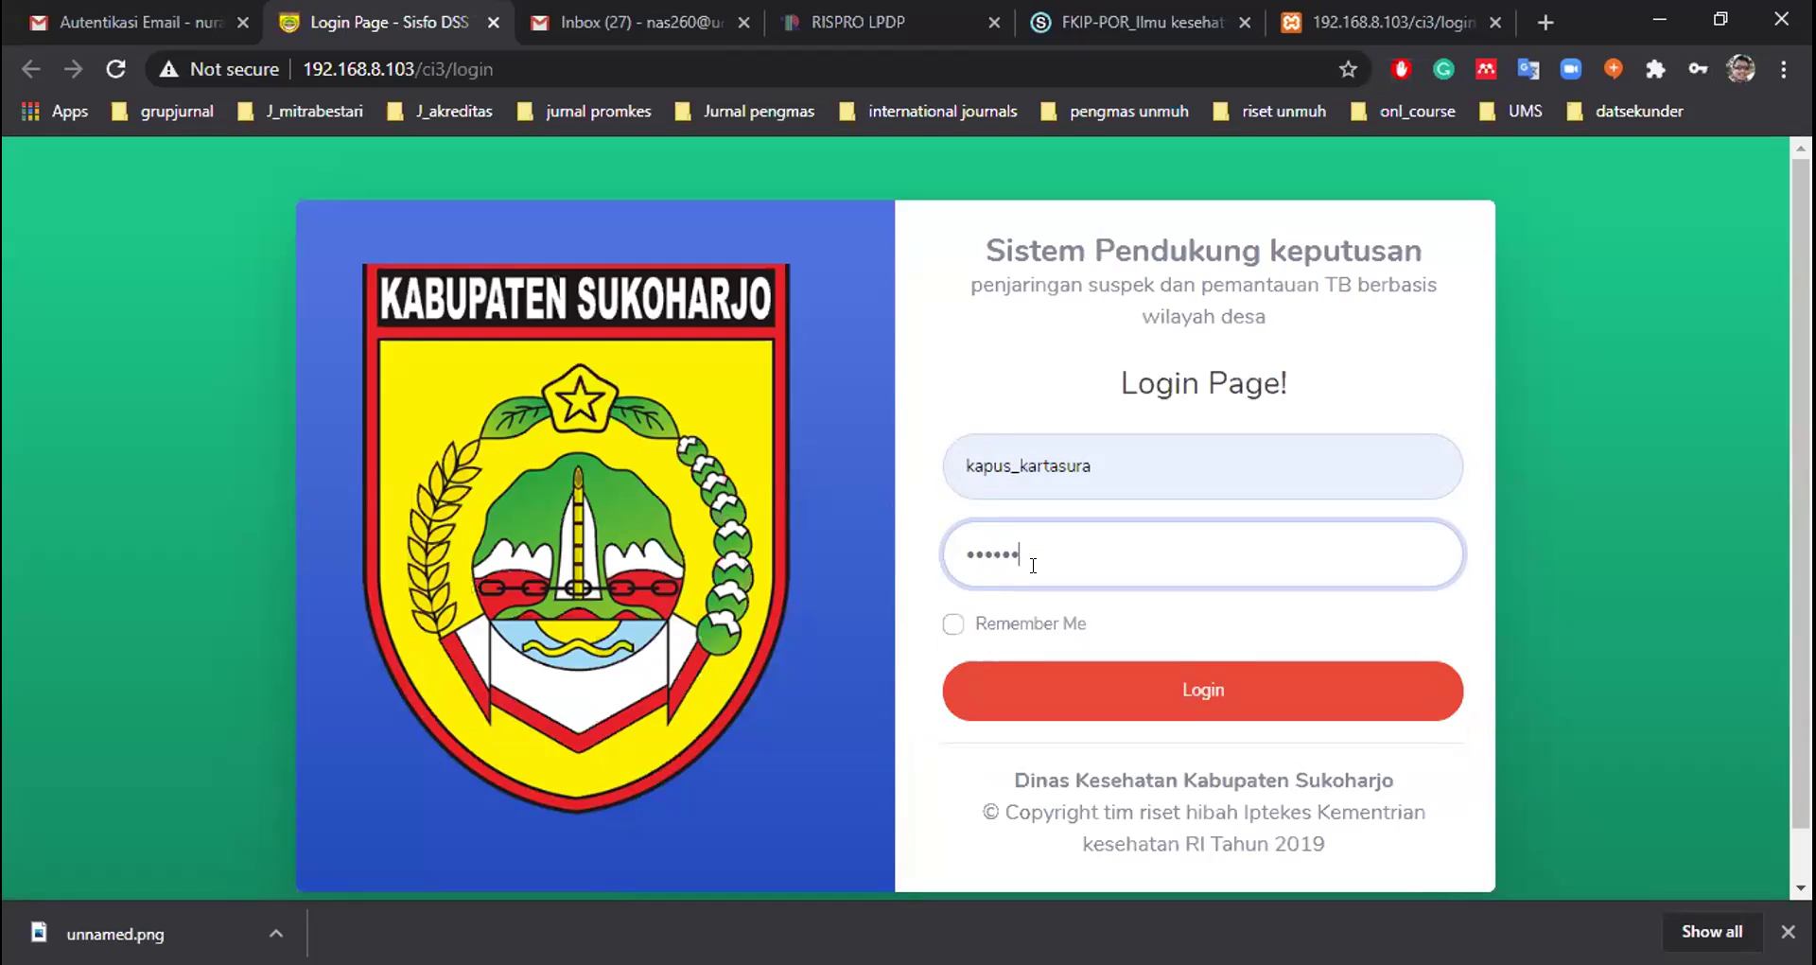
pyautogui.write('•')
pyautogui.click(1055, 669)
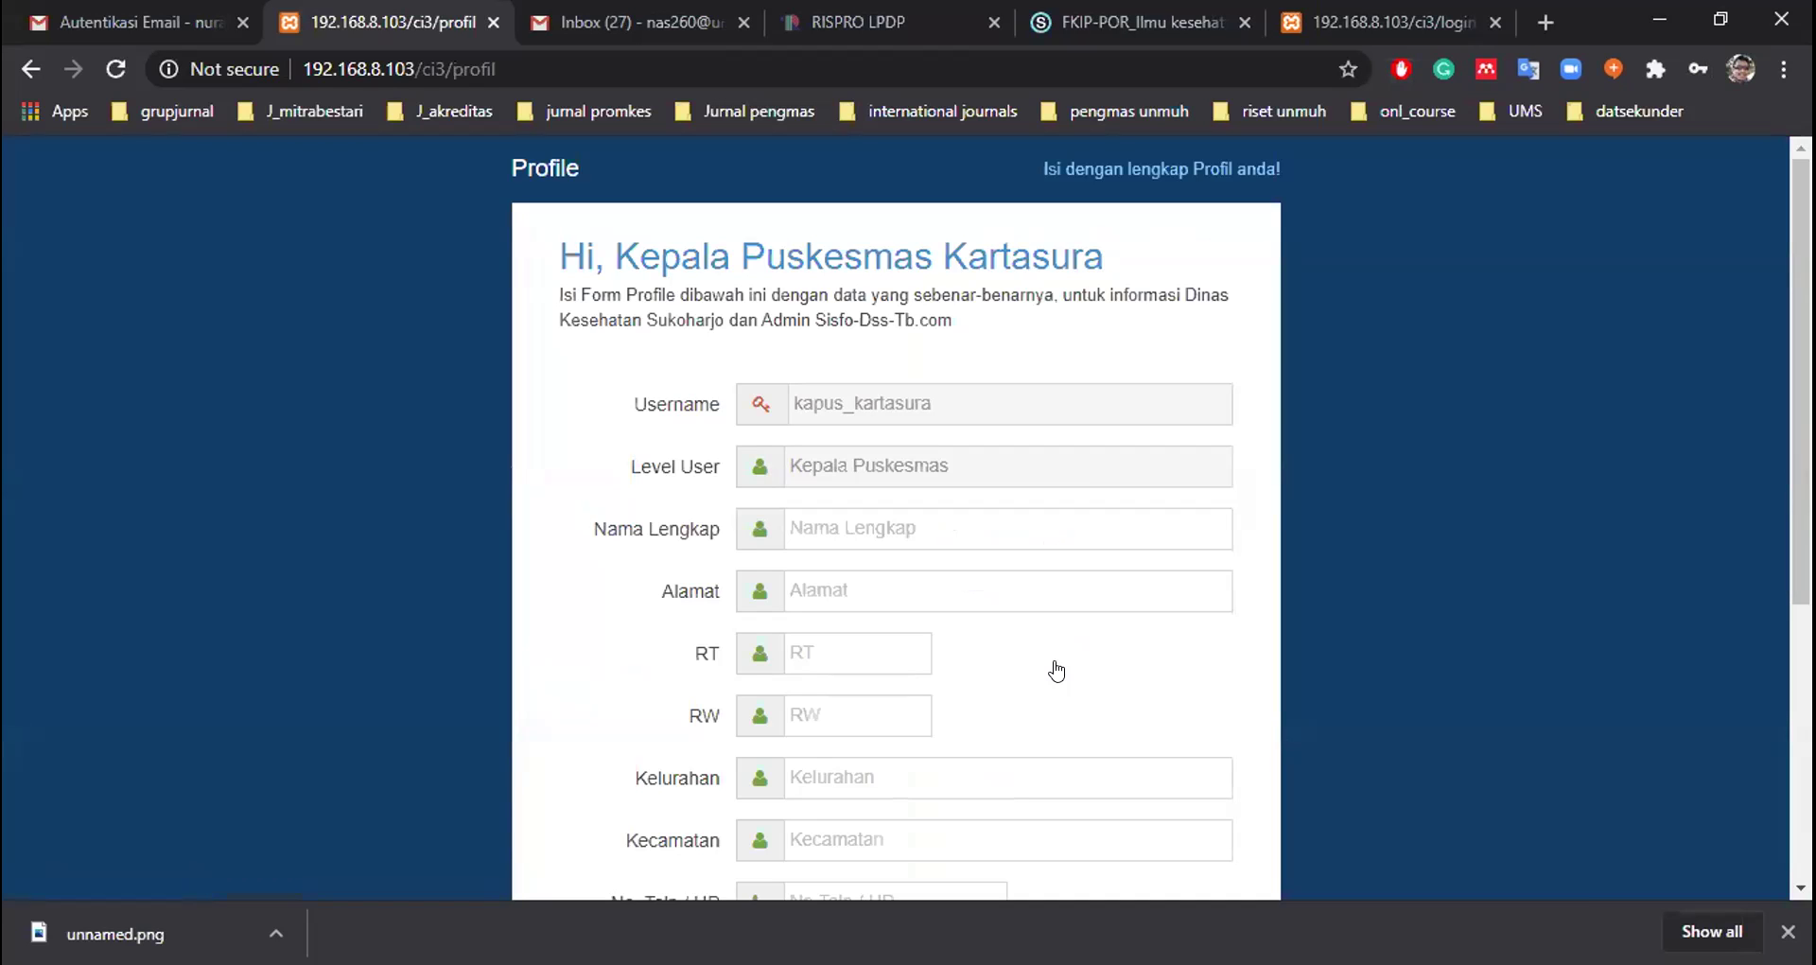
# Enter full name 'kepala lpuskesmas', address Kartasura, RT 03 and RW 05
pyautogui.scroll(-3, 1056, 671)
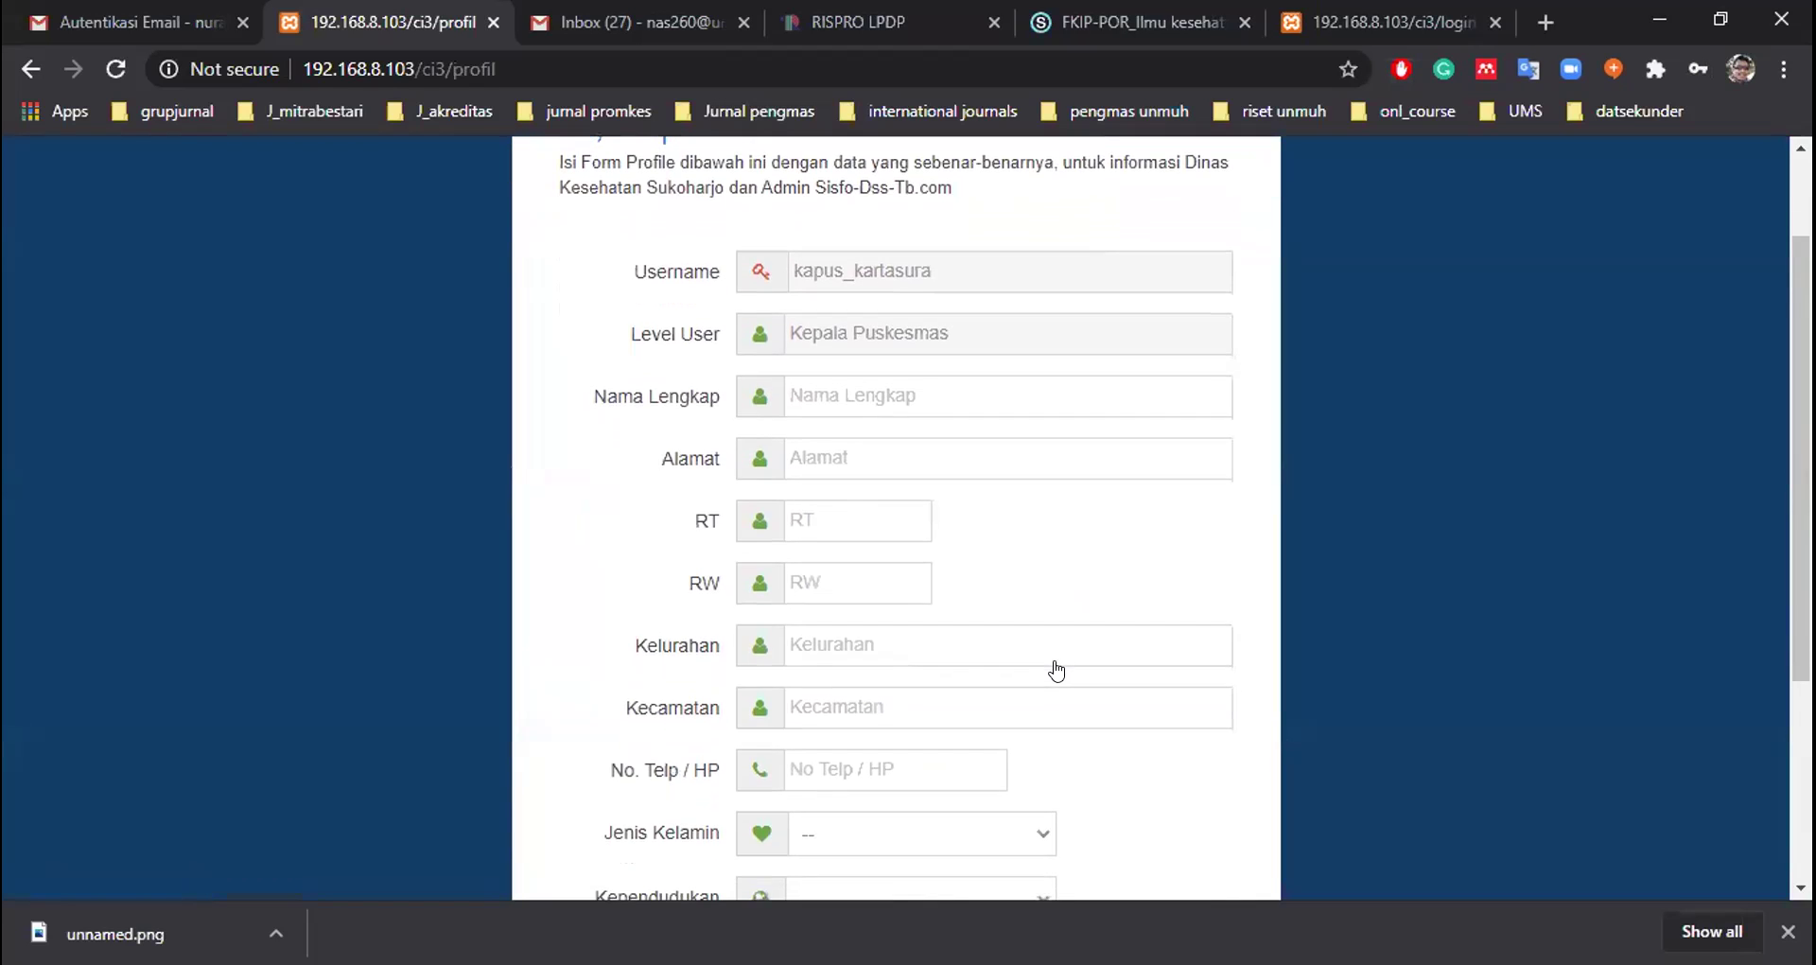
pyautogui.scroll(3, 1057, 671)
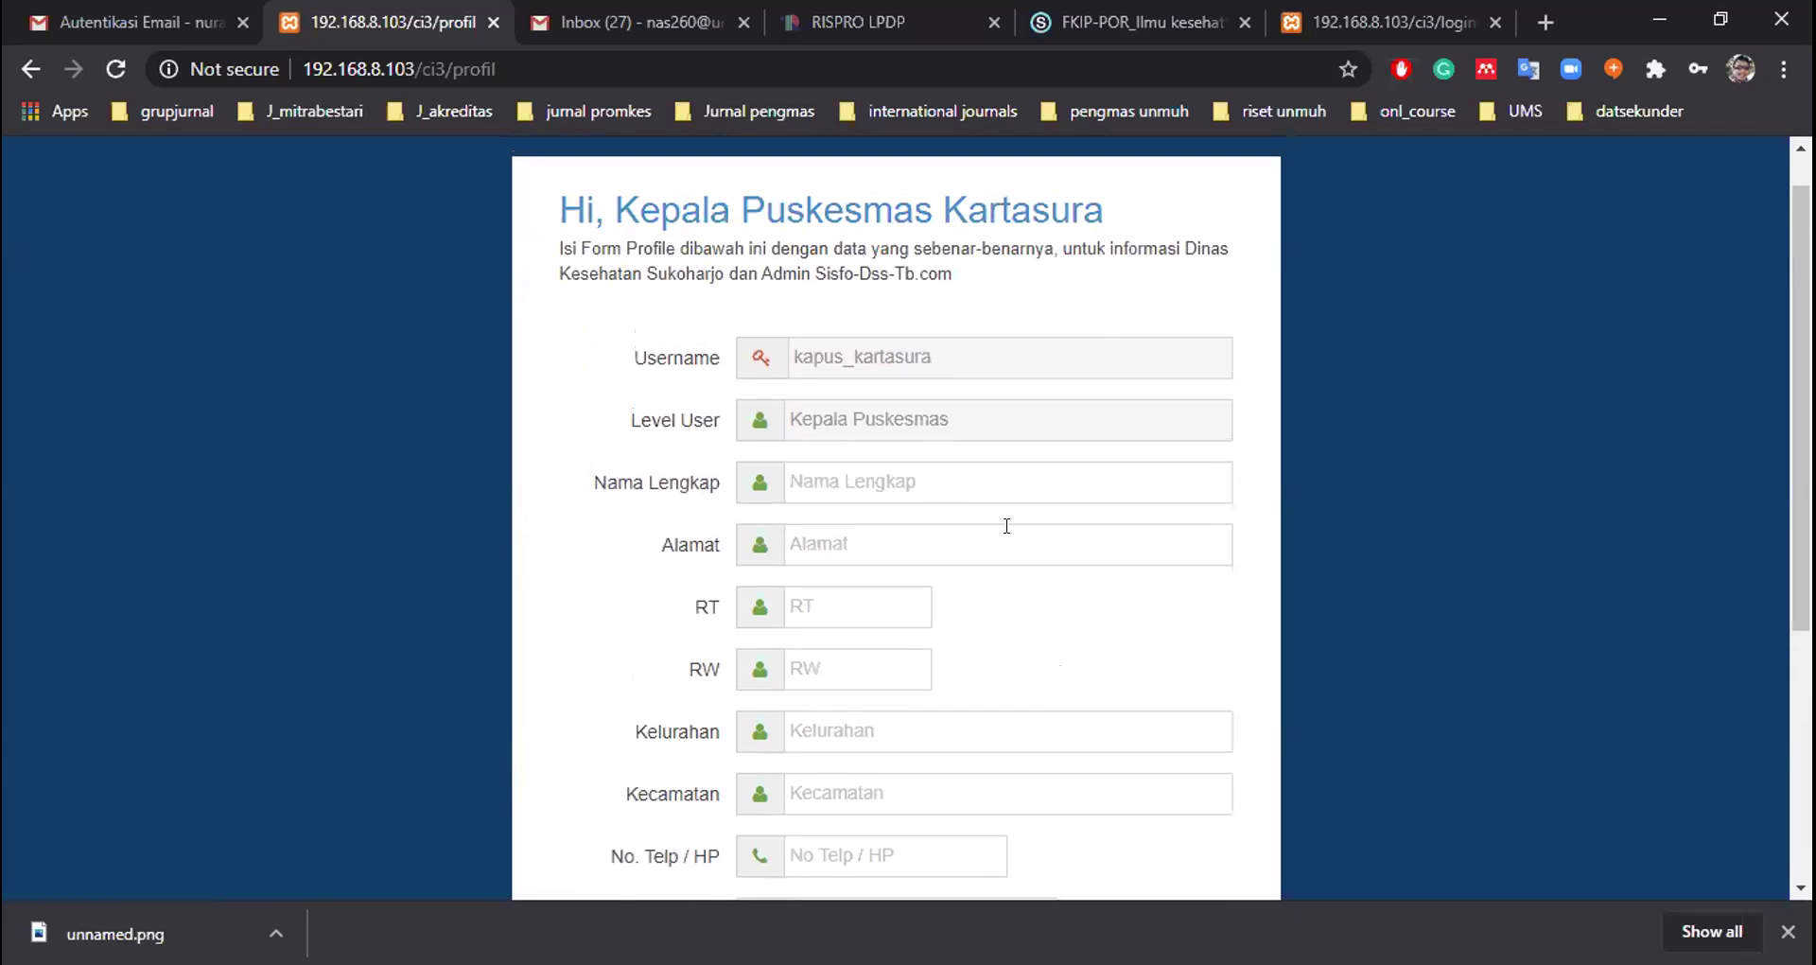
pyautogui.click(975, 483)
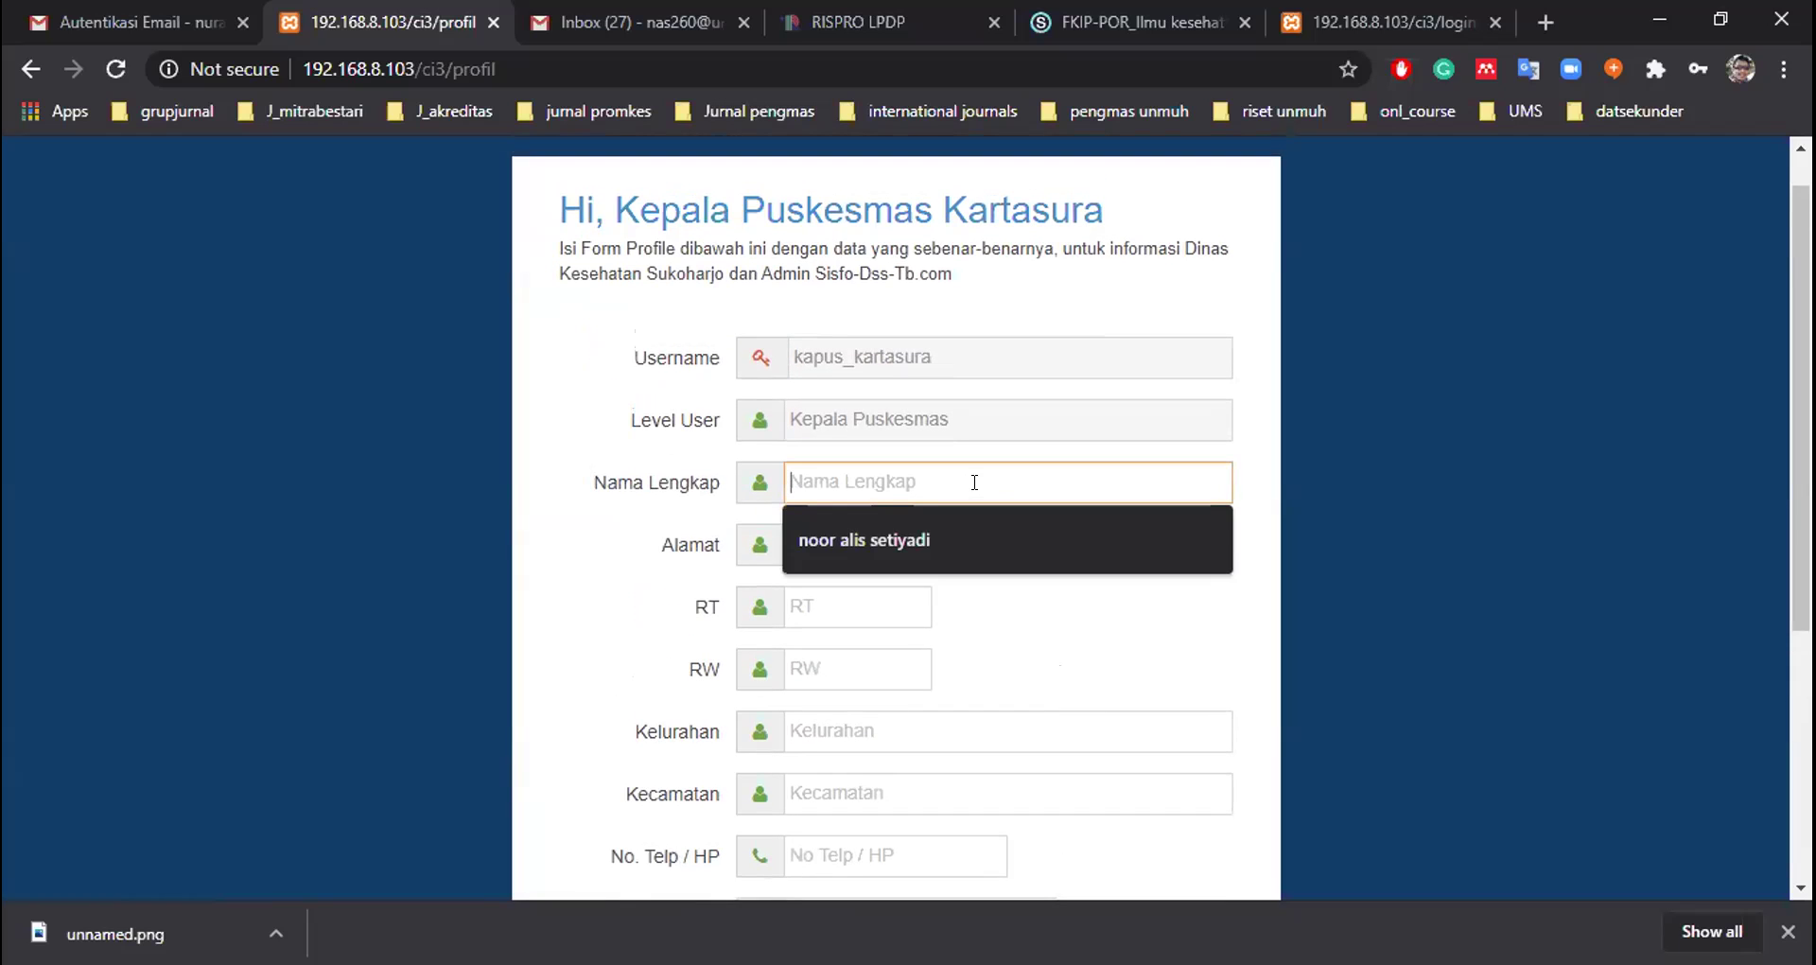
pyautogui.write('ke')
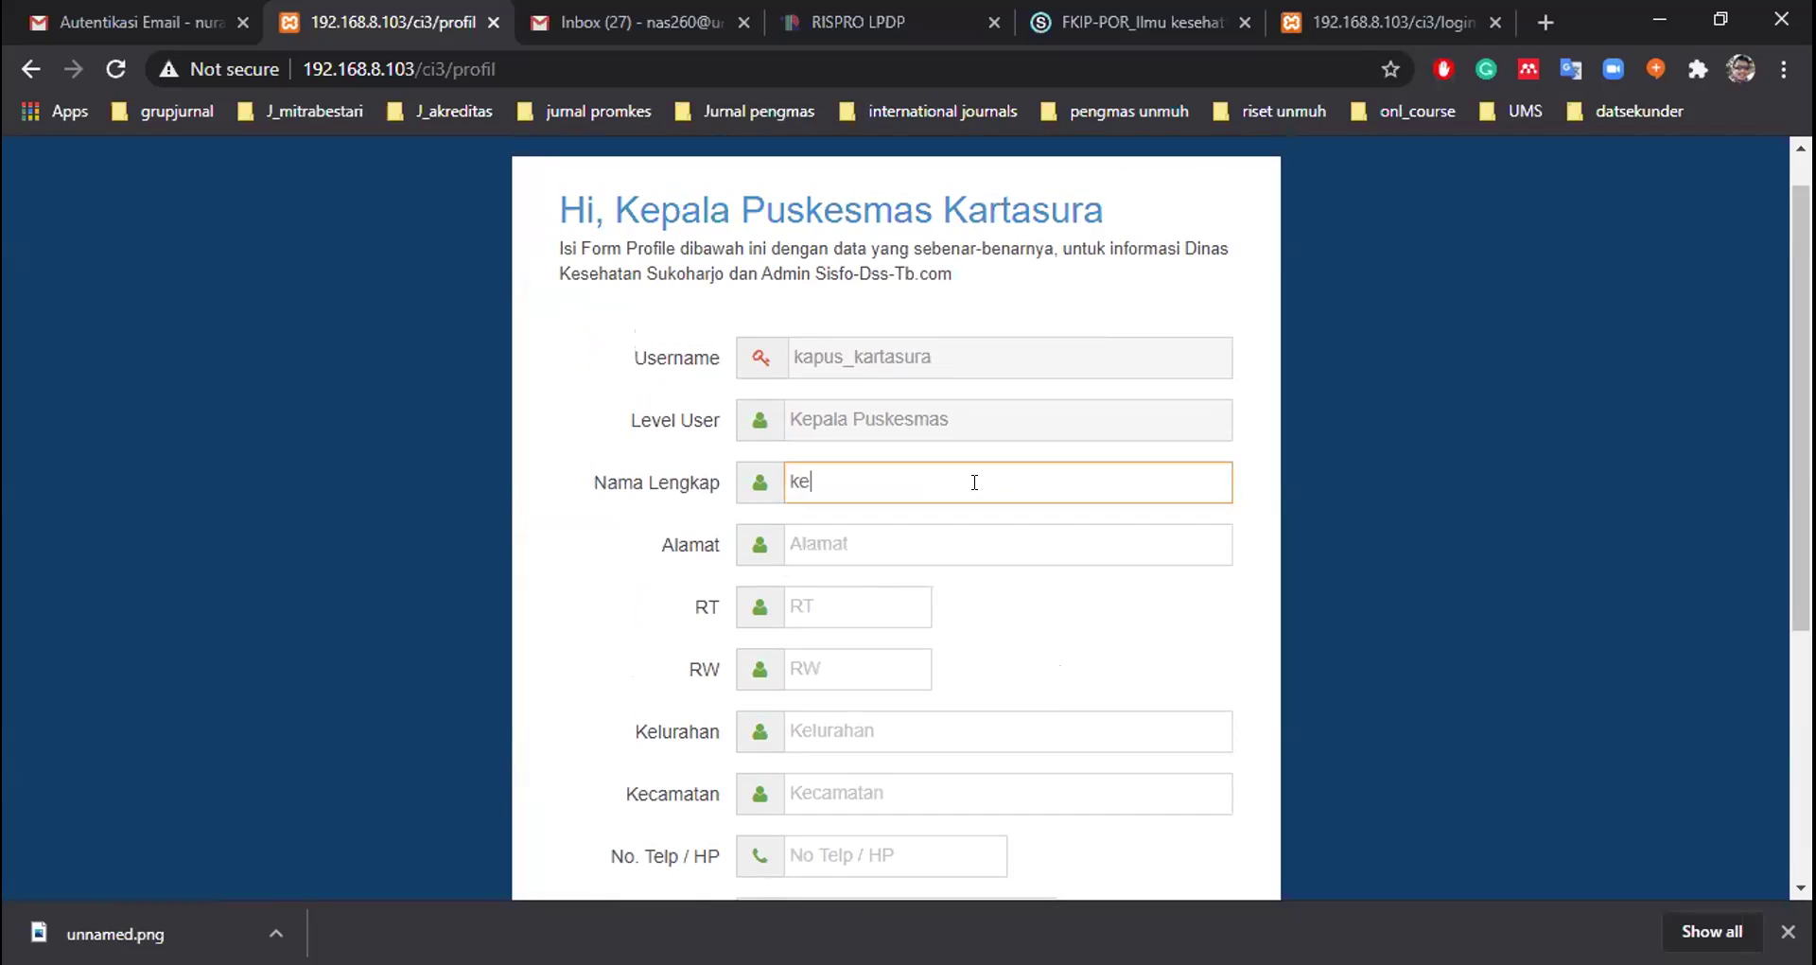
pyautogui.write('pala l')
pyautogui.write('puskesmas')
pyautogui.press('Tab')
pyautogui.write('kara')
pyautogui.press('BackSpace')
pyautogui.write('tasura')
pyautogui.press('Tab')
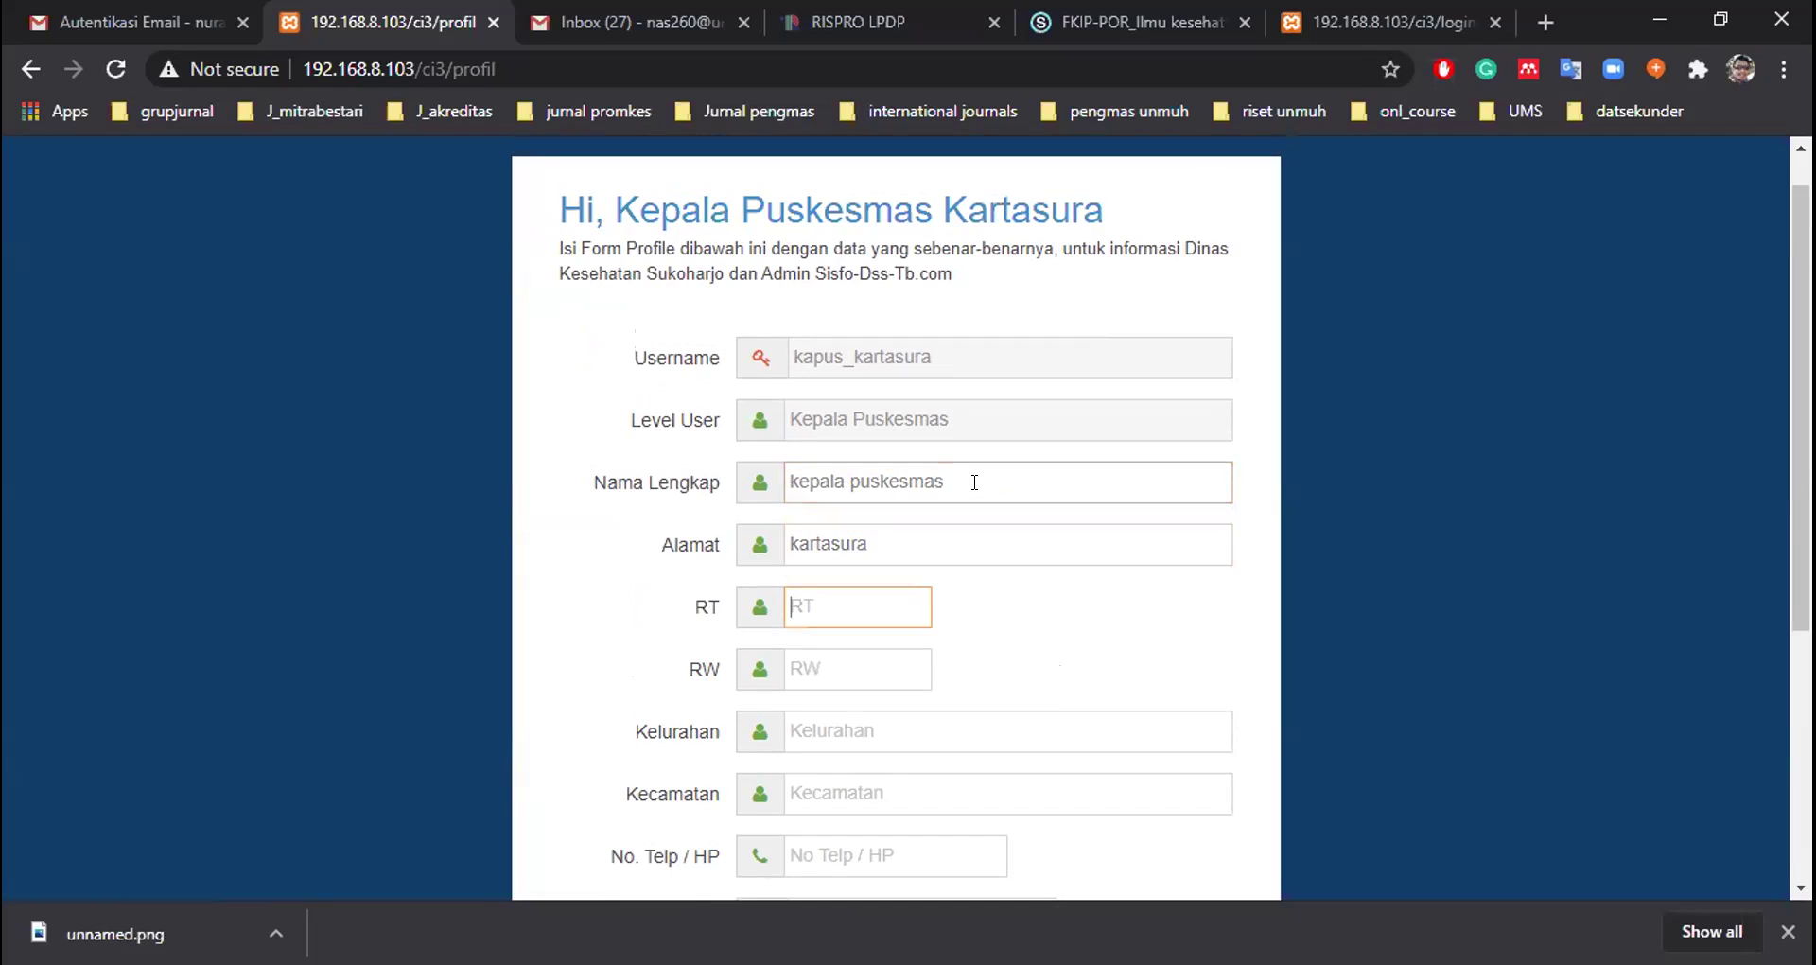
pyautogui.write('0')
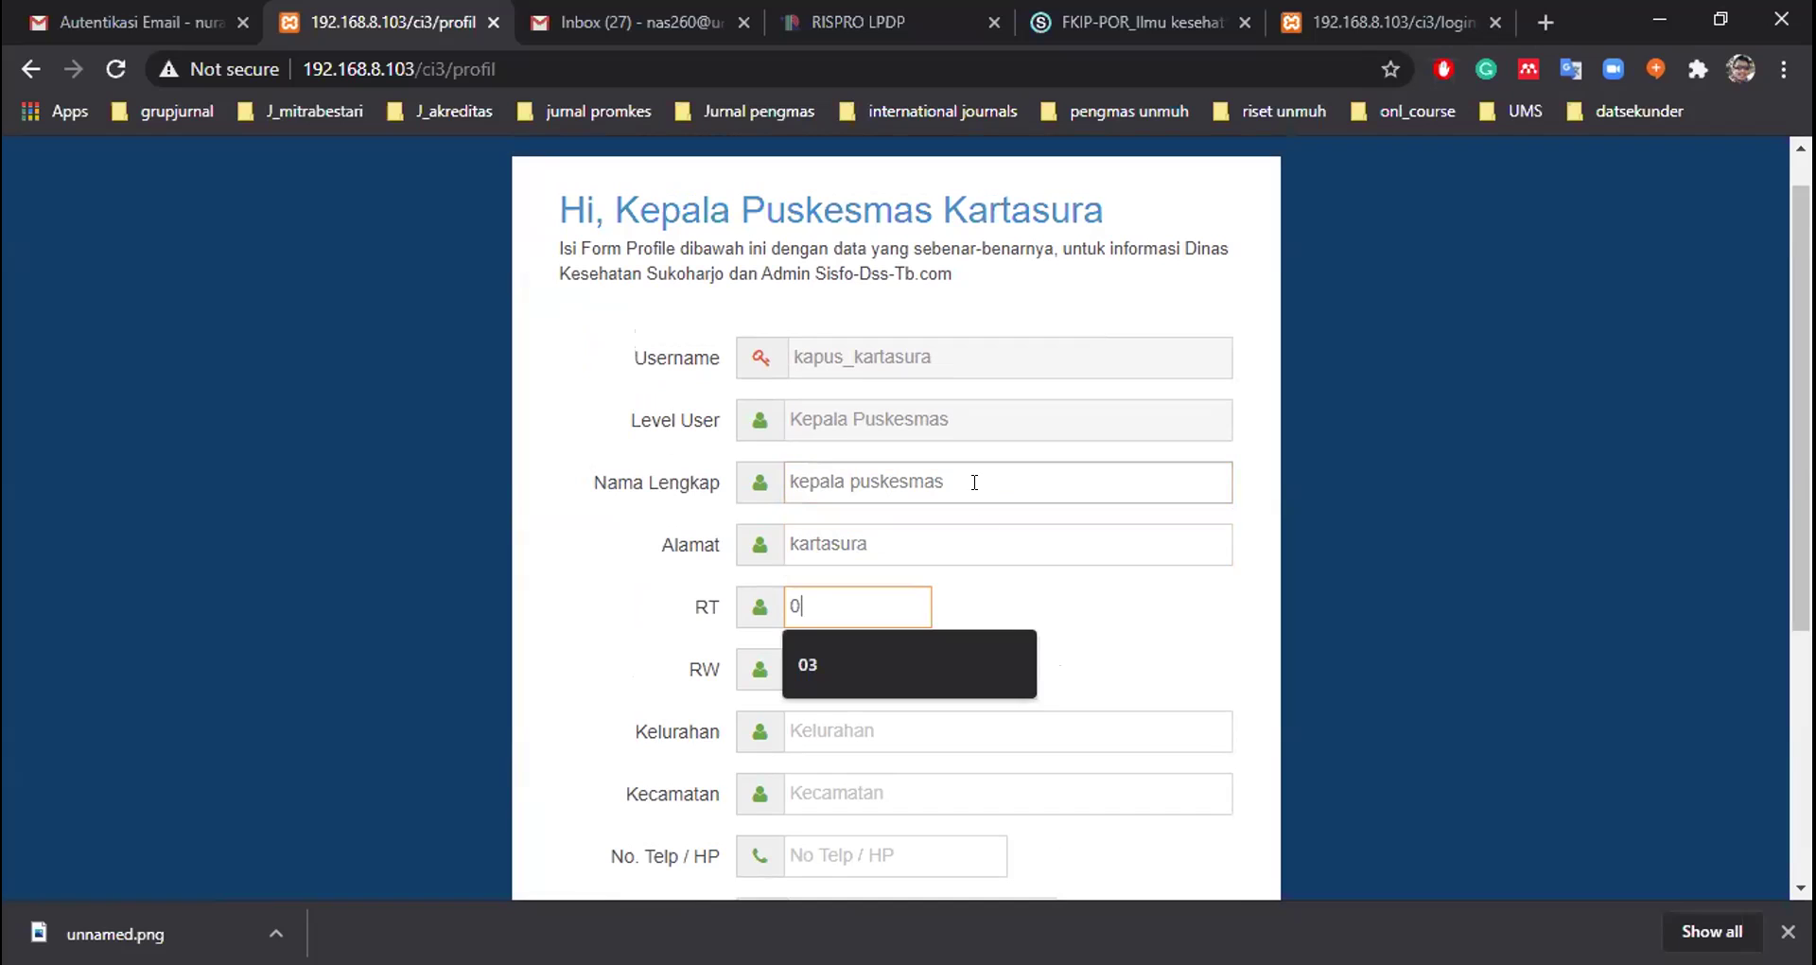
pyautogui.click(916, 667)
pyautogui.click(913, 669)
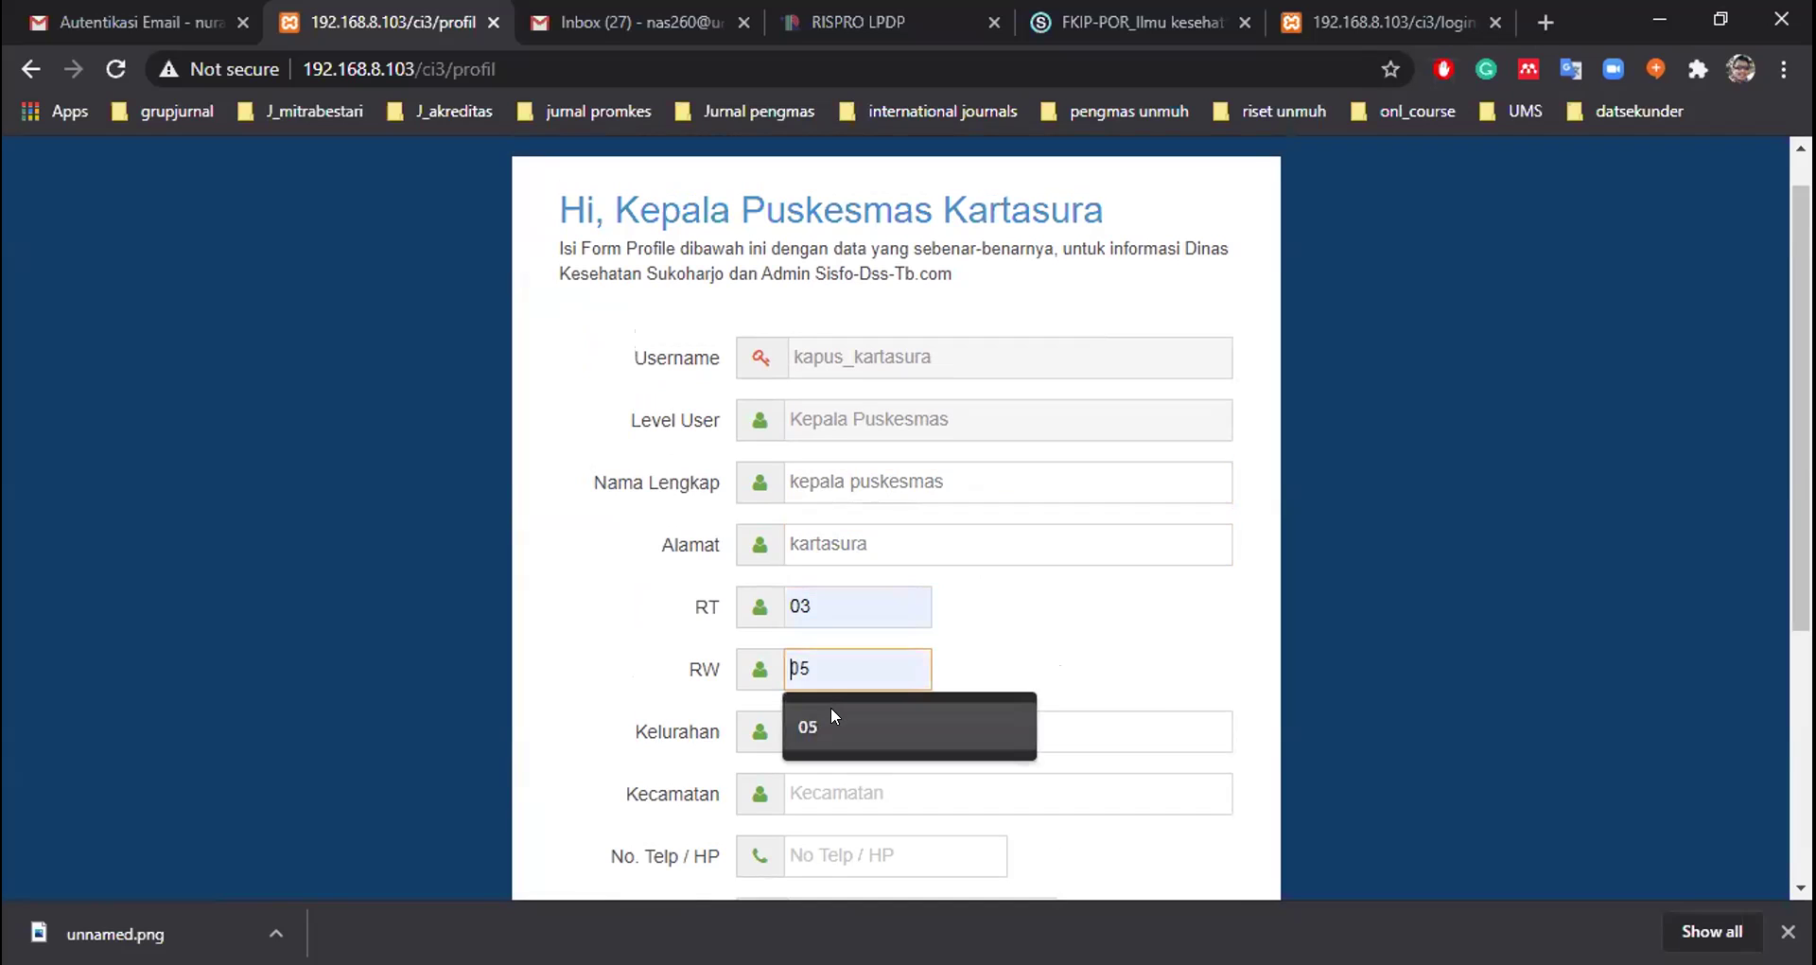
pyautogui.click(831, 716)
# Set Kelurahan and Kecamatan to Kartasura and enter the contact phone number
pyautogui.scroll(-3, 831, 715)
pyautogui.click(807, 724)
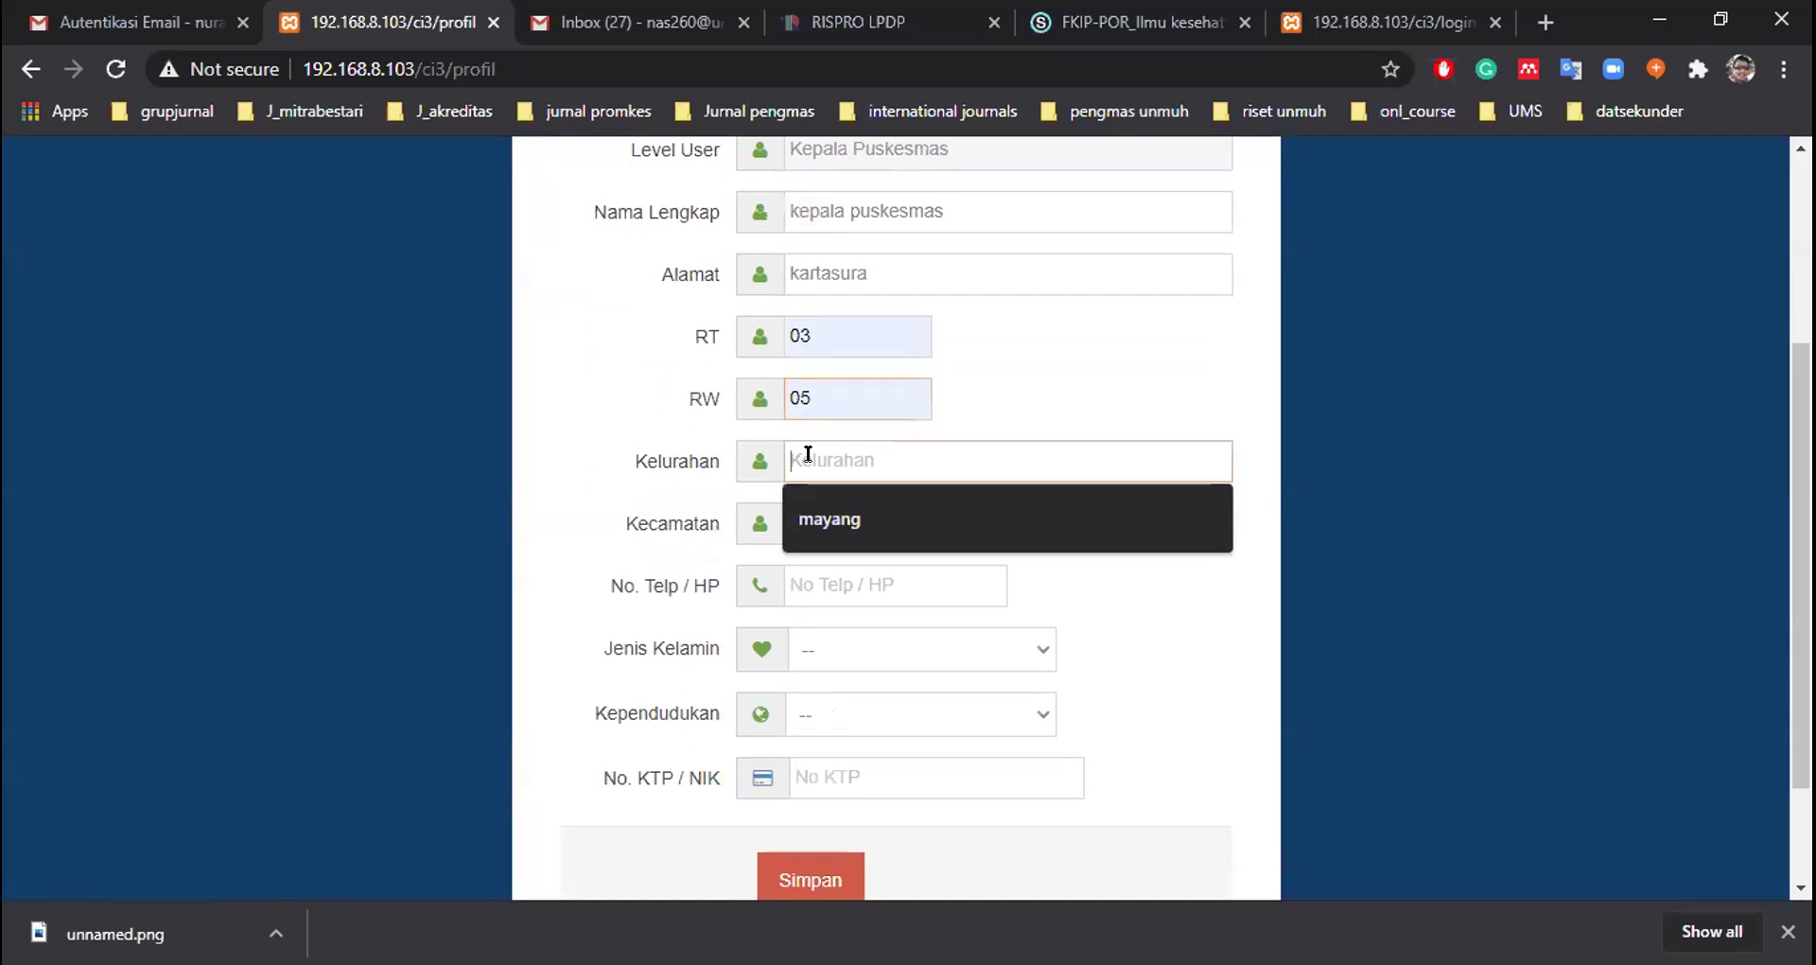
pyautogui.write('kartasura')
pyautogui.click(808, 501)
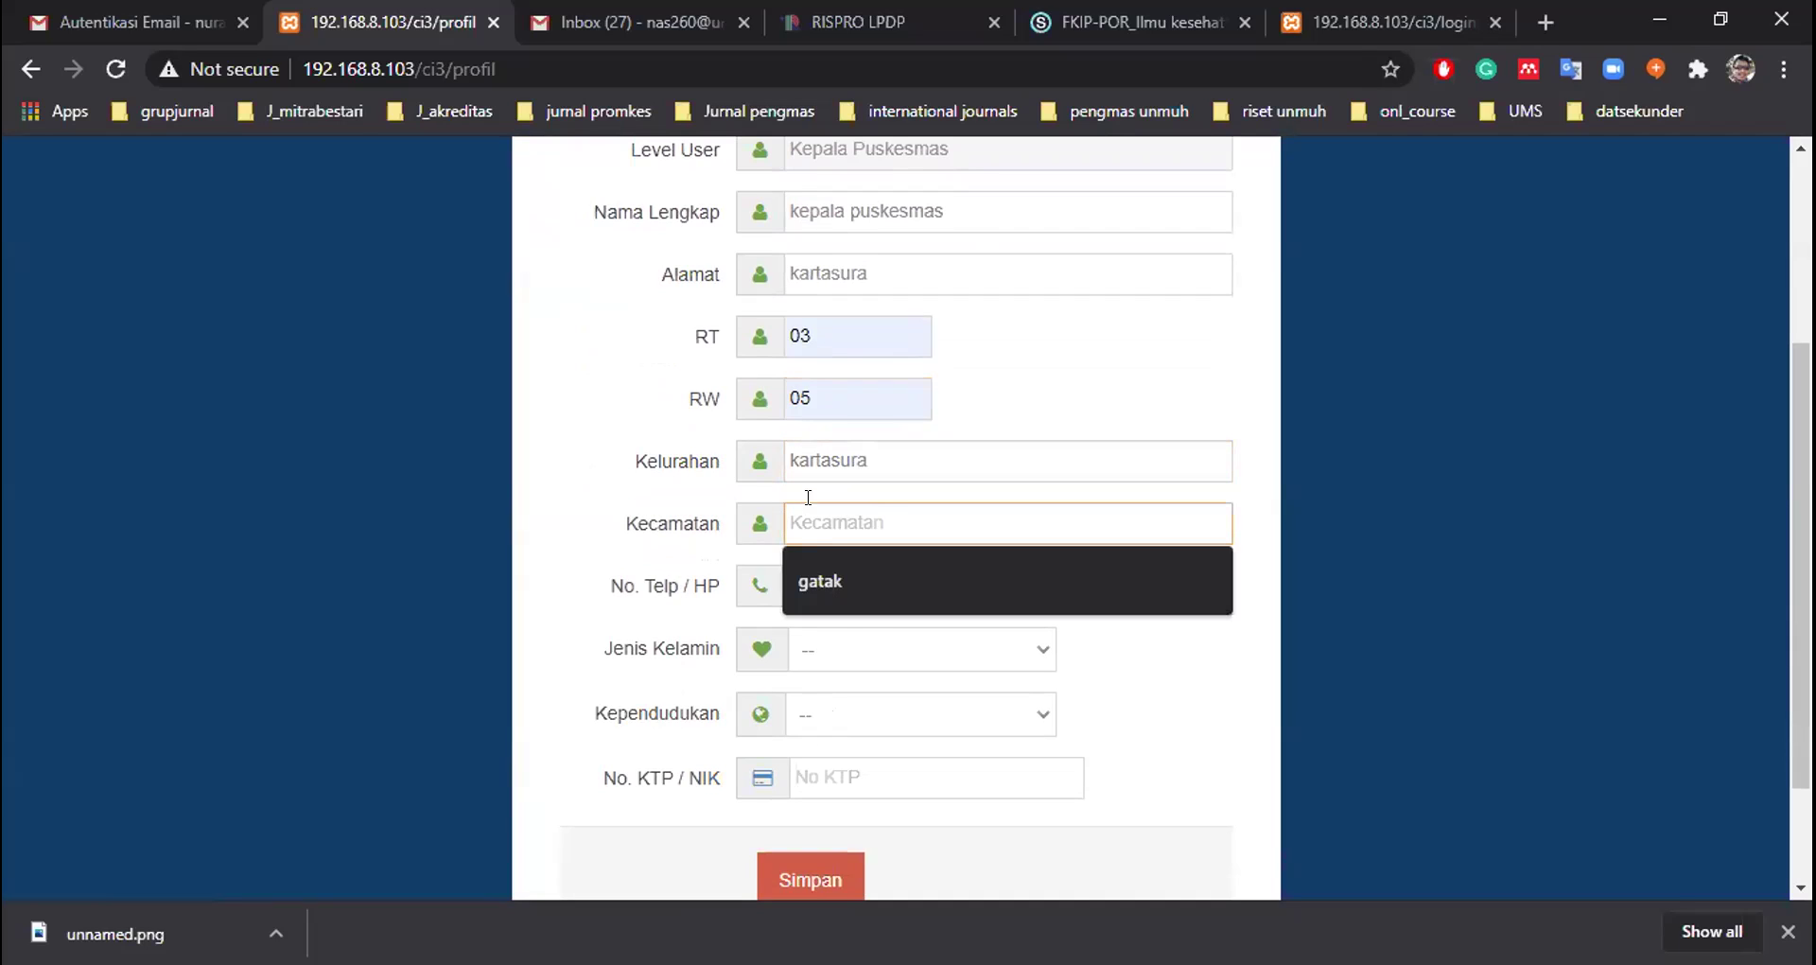
pyautogui.write('kartasura')
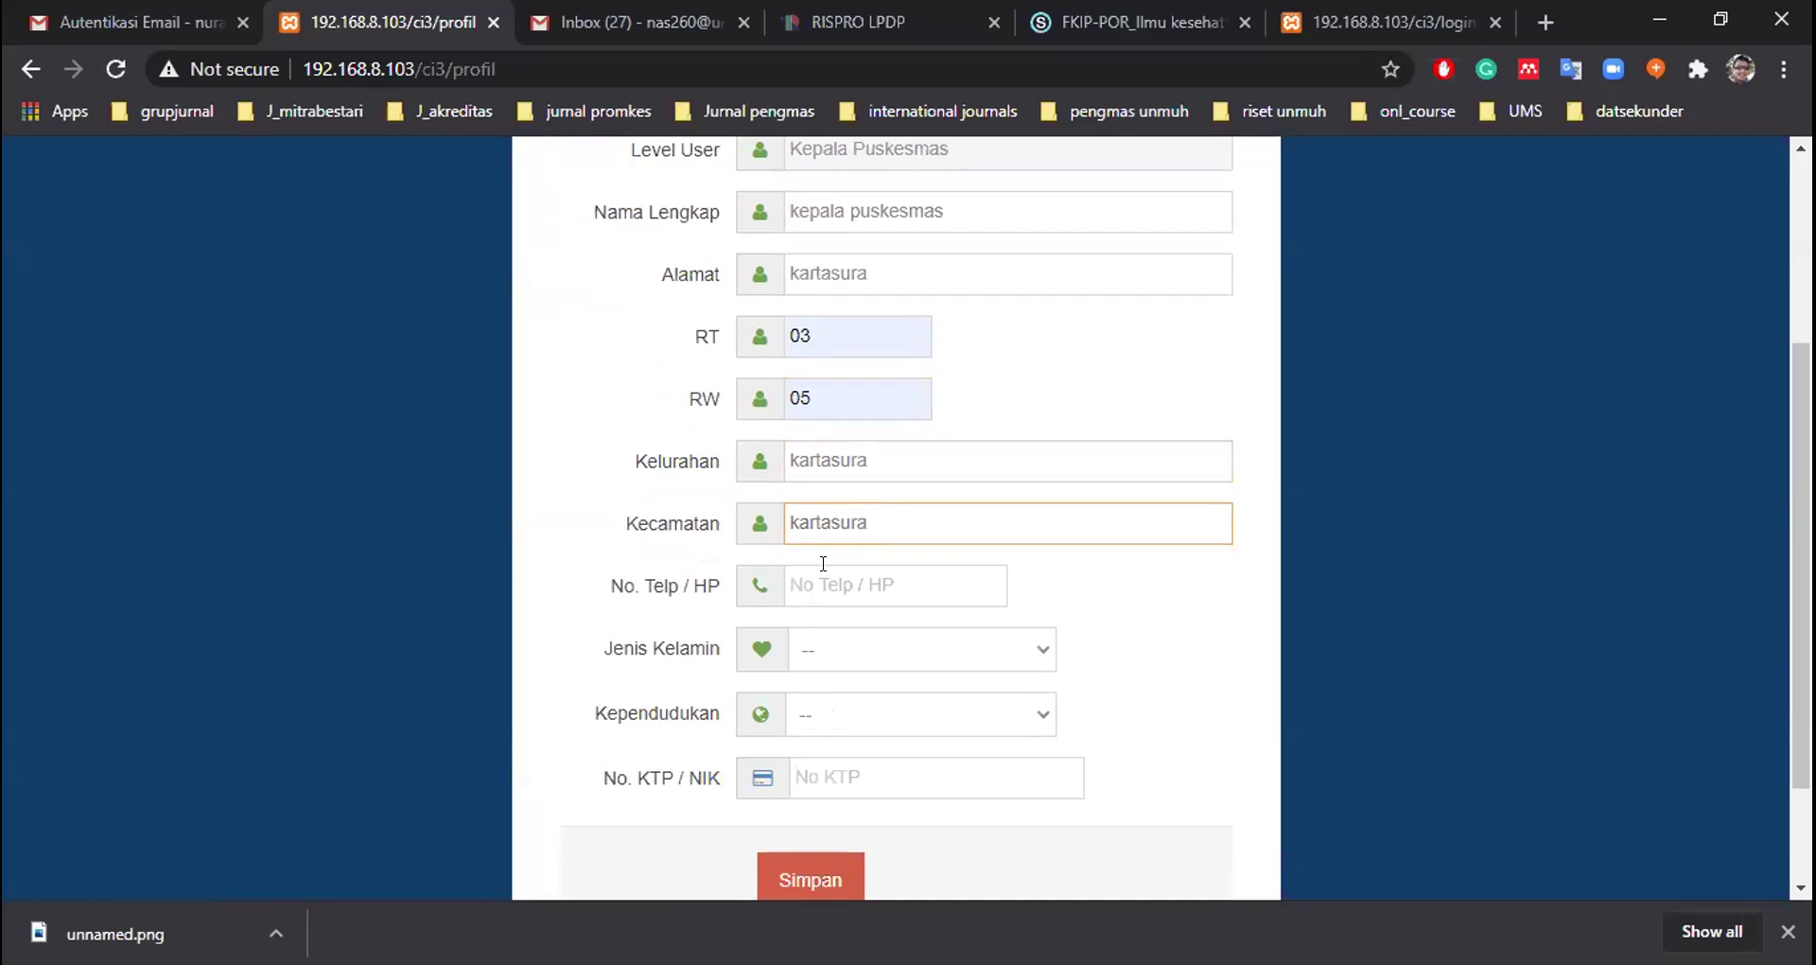
pyautogui.click(823, 568)
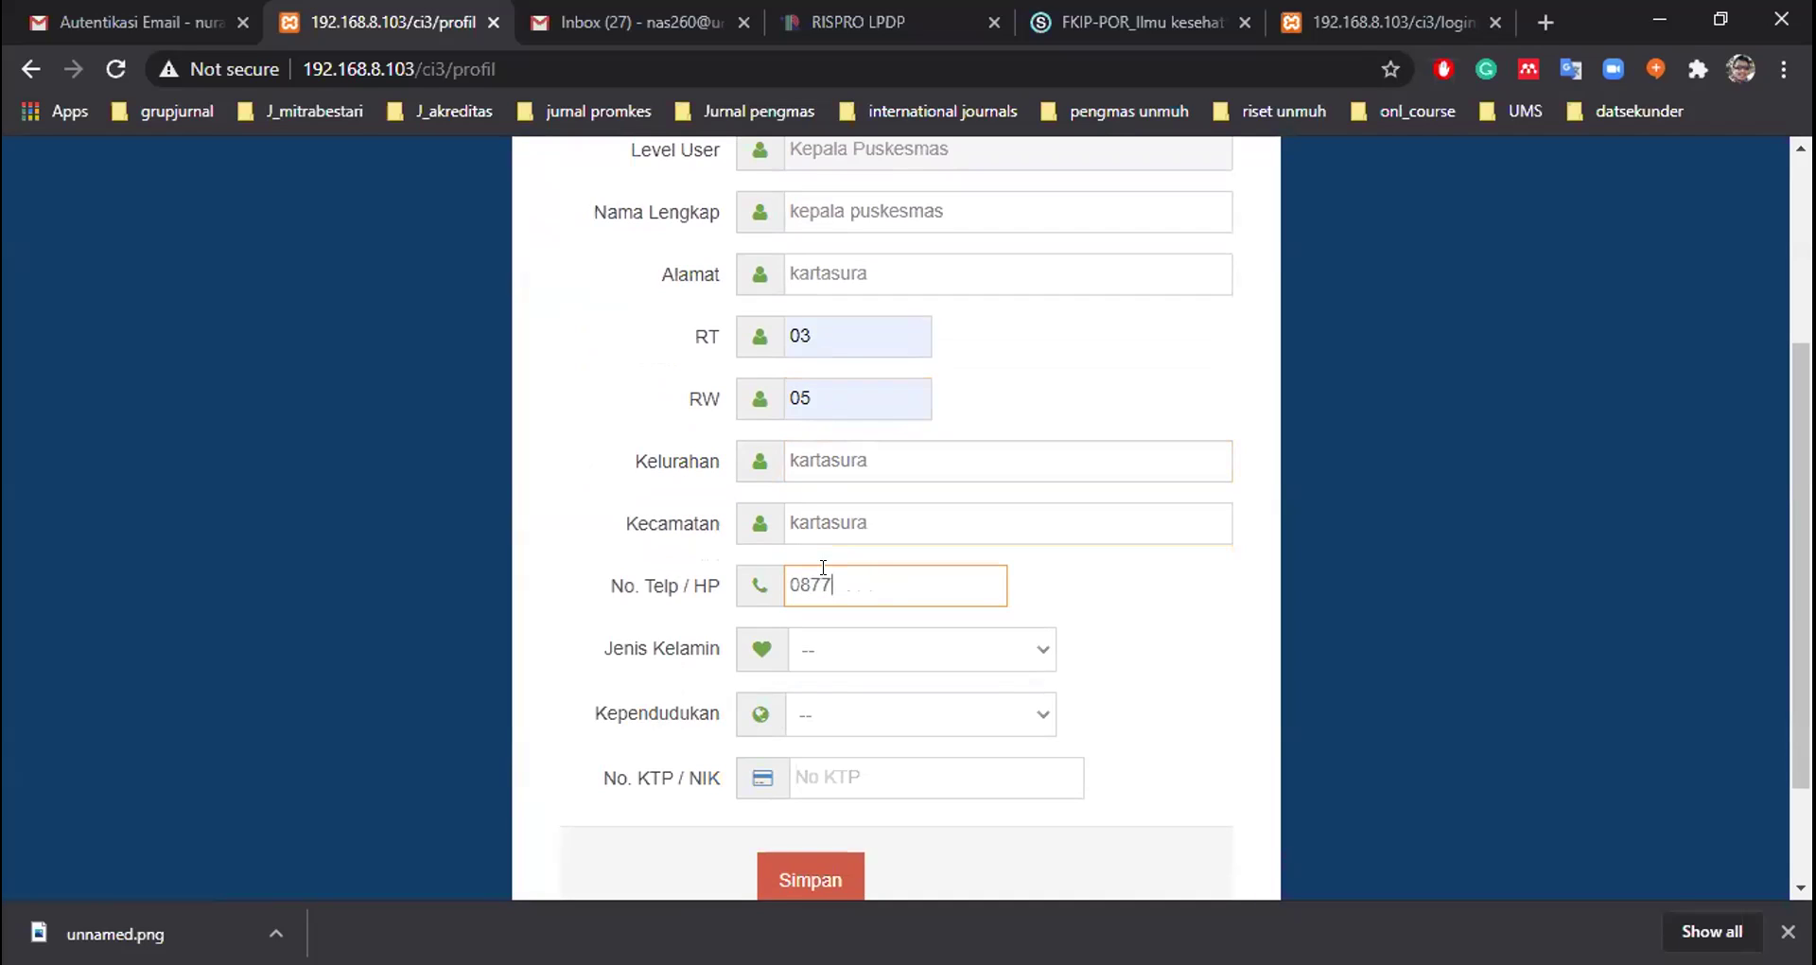
# Choose Laki-laki gender and Ktp Sukoharjo residency, then enter the KTP / NIK number
pyautogui.click(845, 644)
pyautogui.click(854, 708)
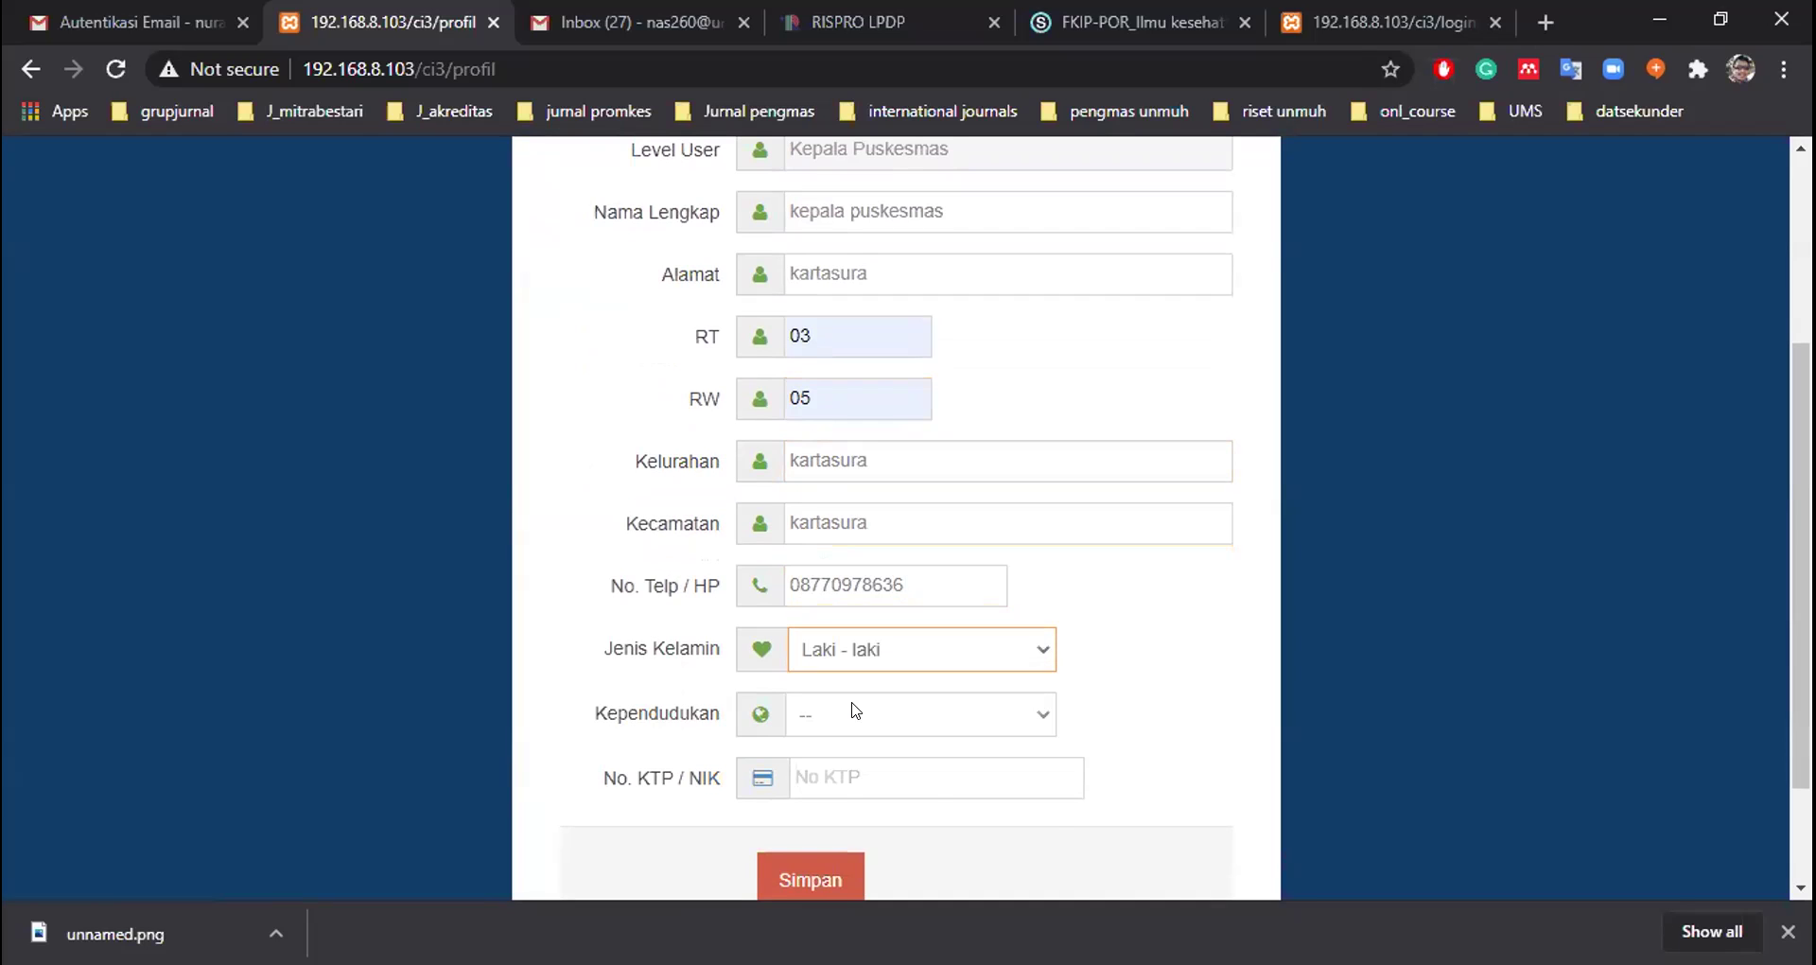
pyautogui.click(856, 711)
pyautogui.click(856, 772)
pyautogui.click(848, 766)
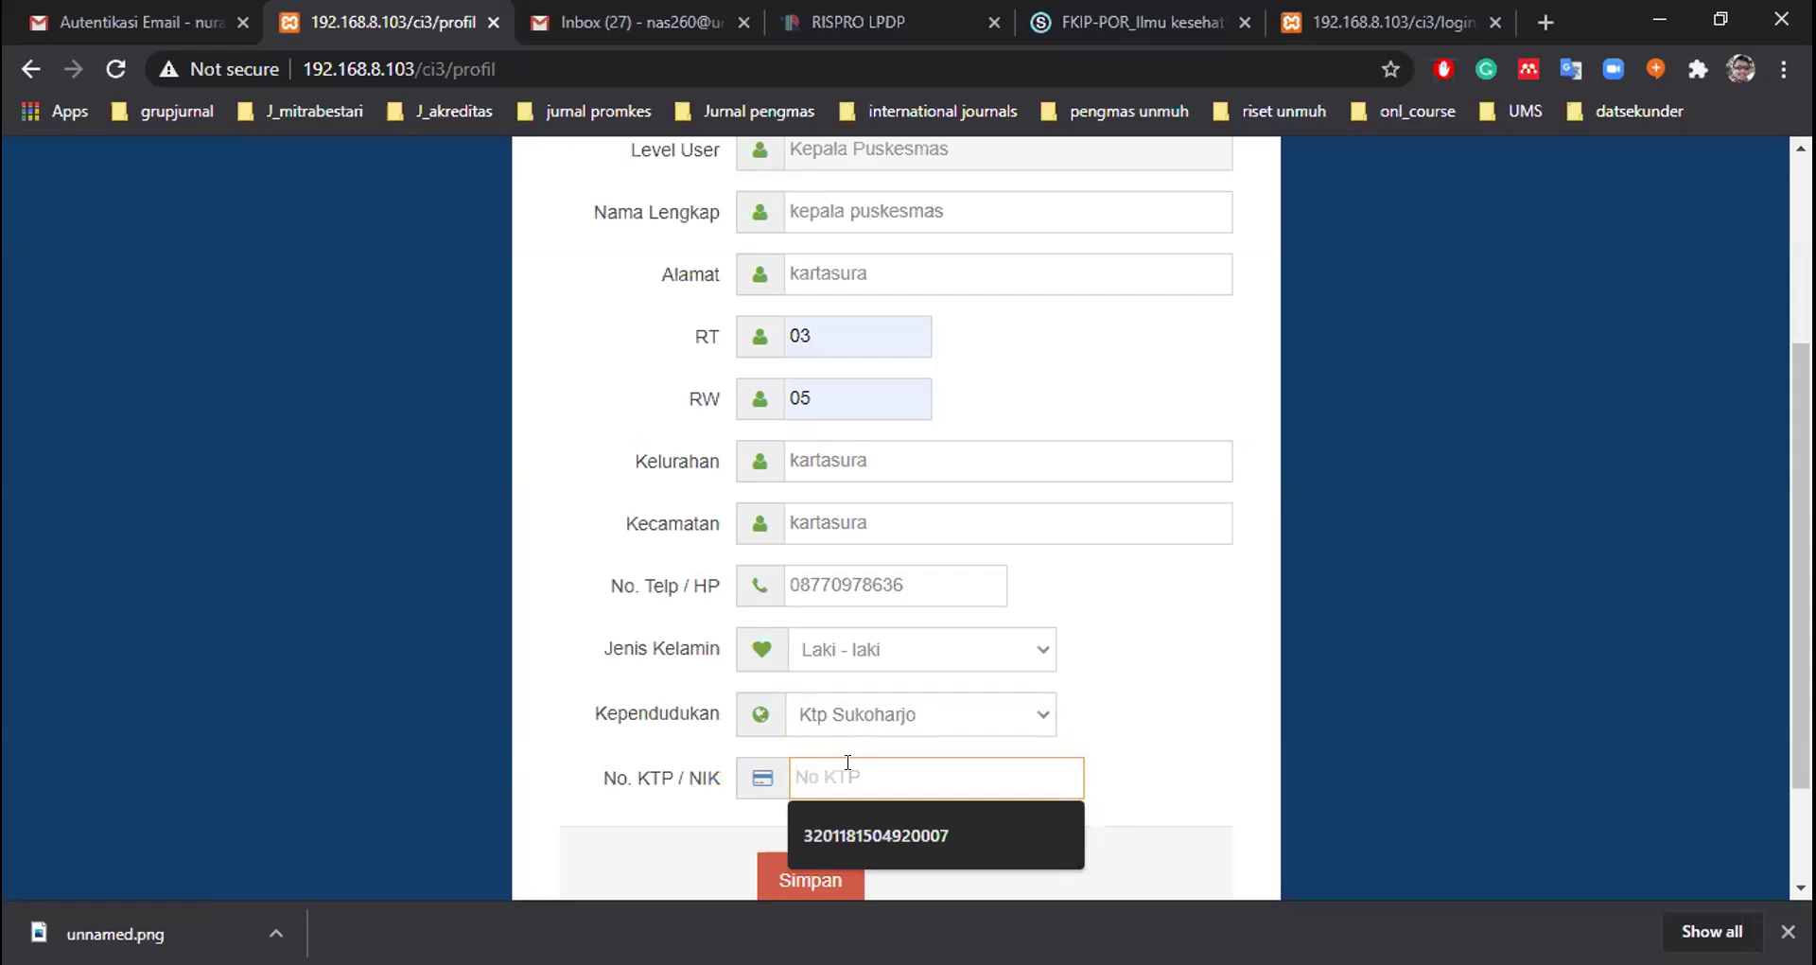
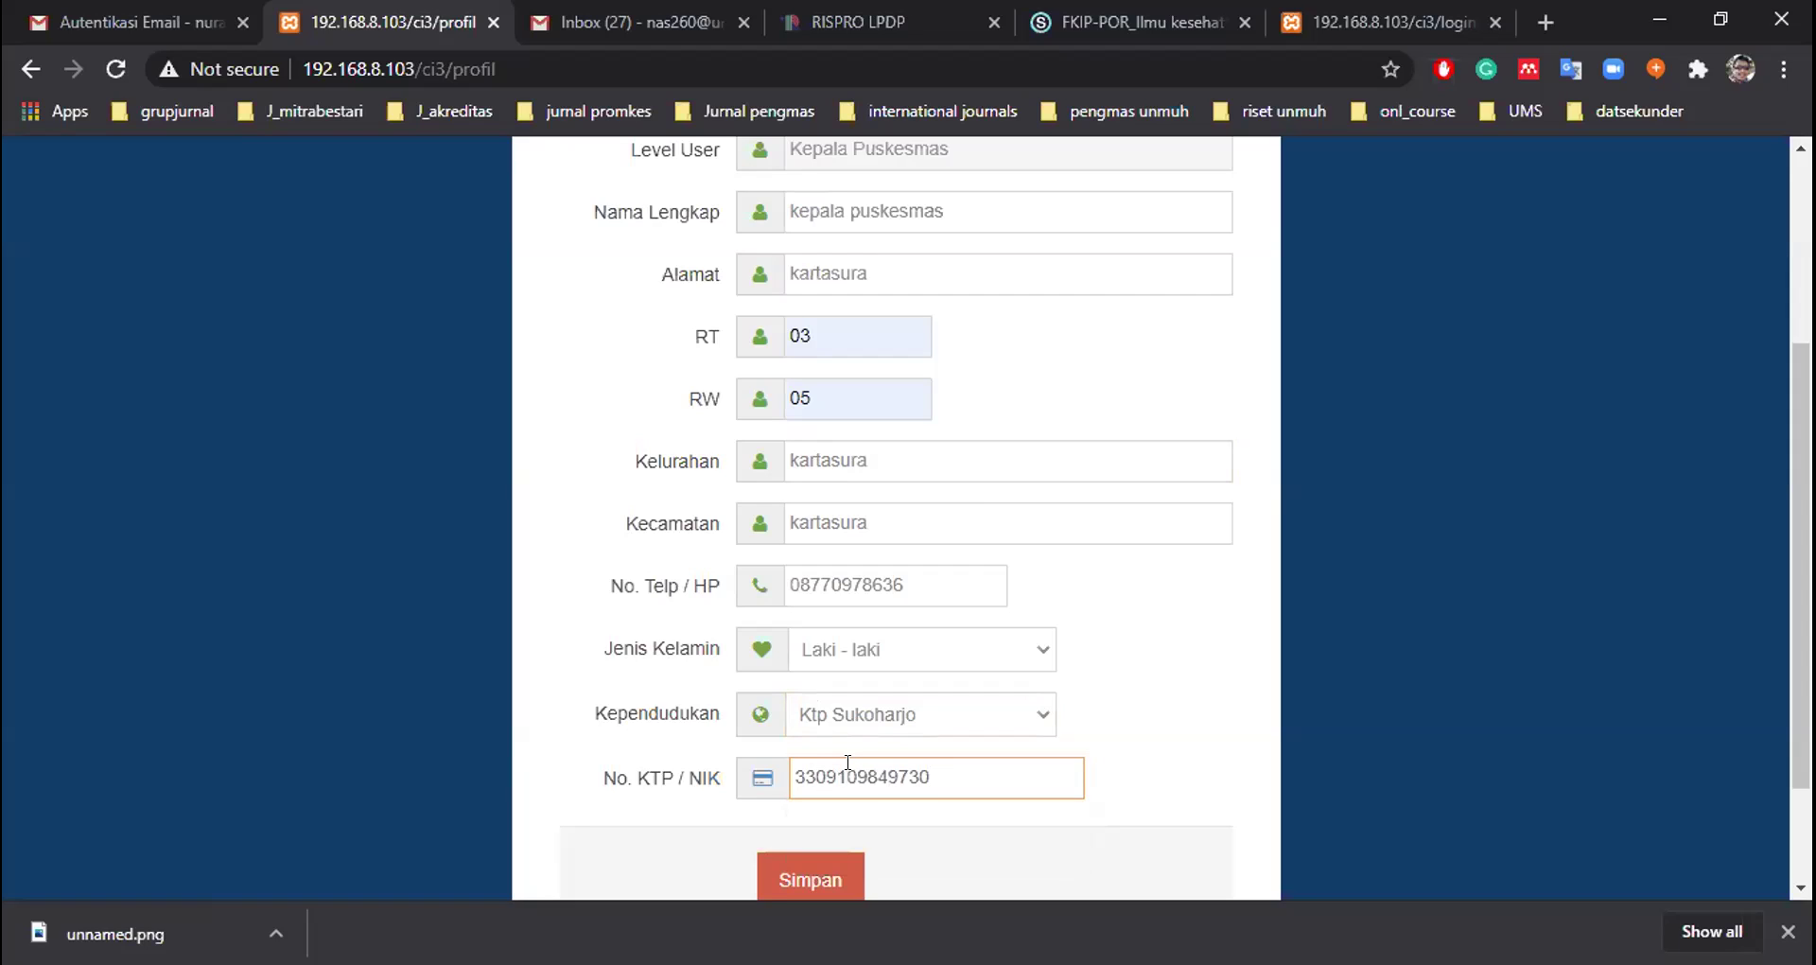
pyautogui.click(1087, 568)
# Look over the completed profile form and save it with Simpan
pyautogui.scroll(2, 1087, 568)
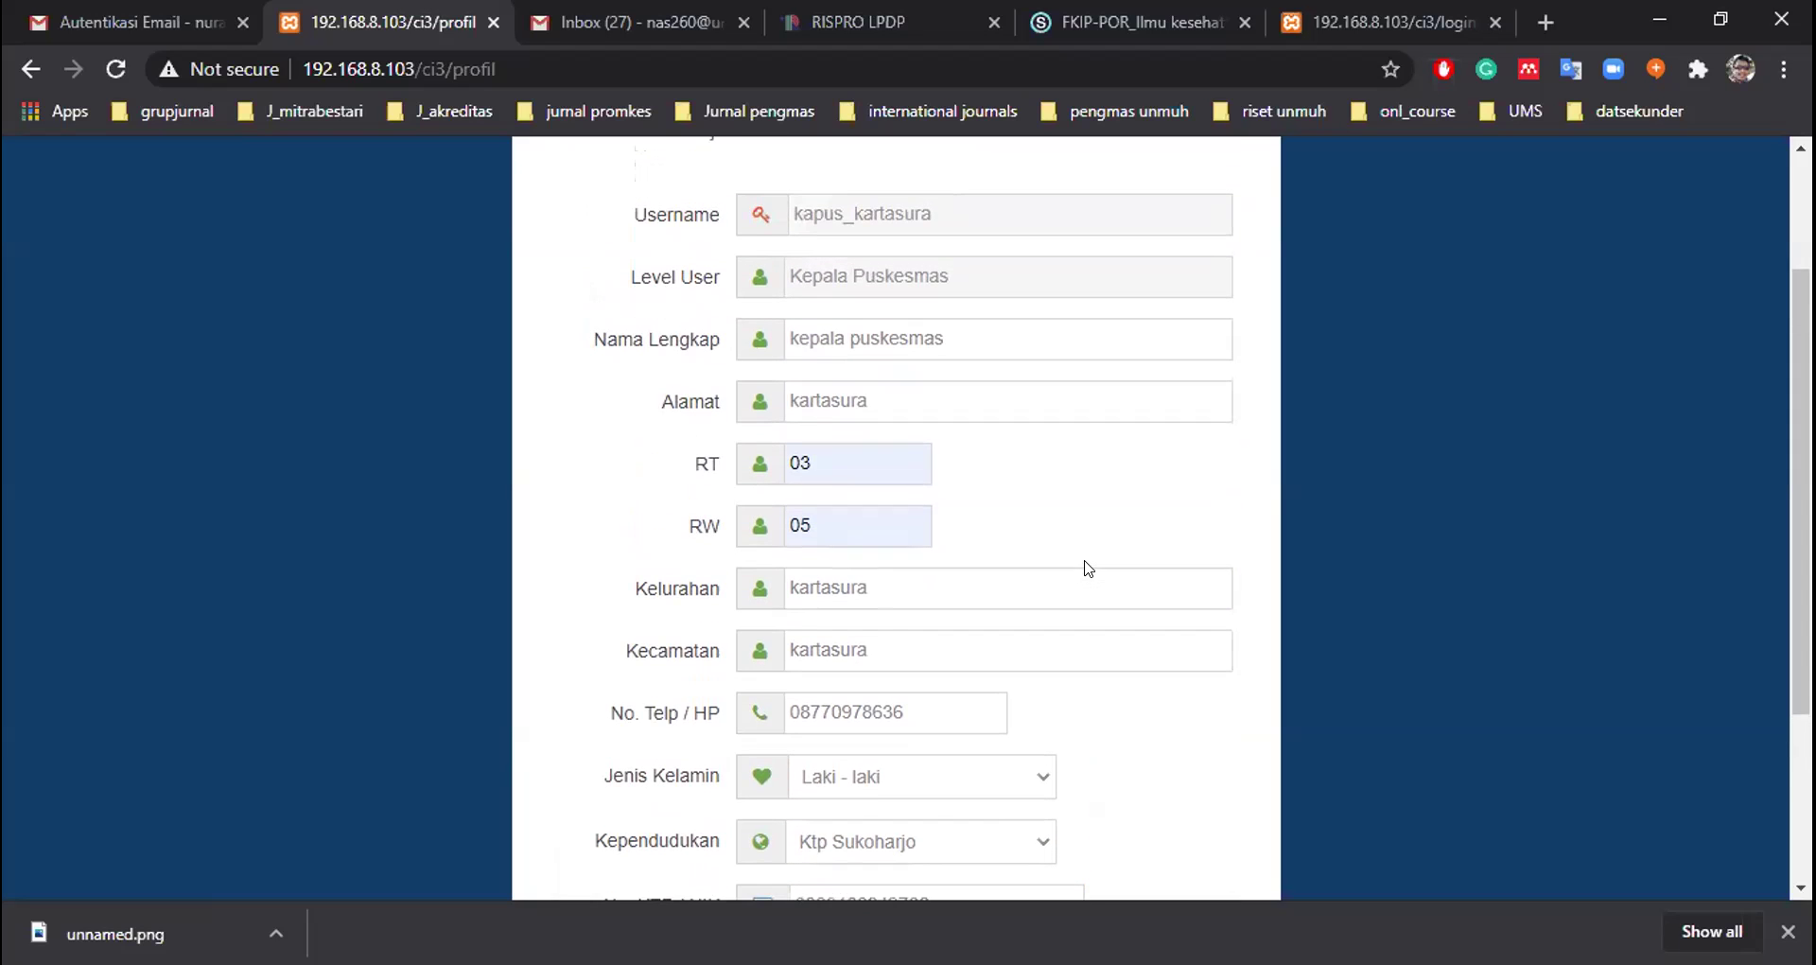
pyautogui.scroll(-2, 1088, 567)
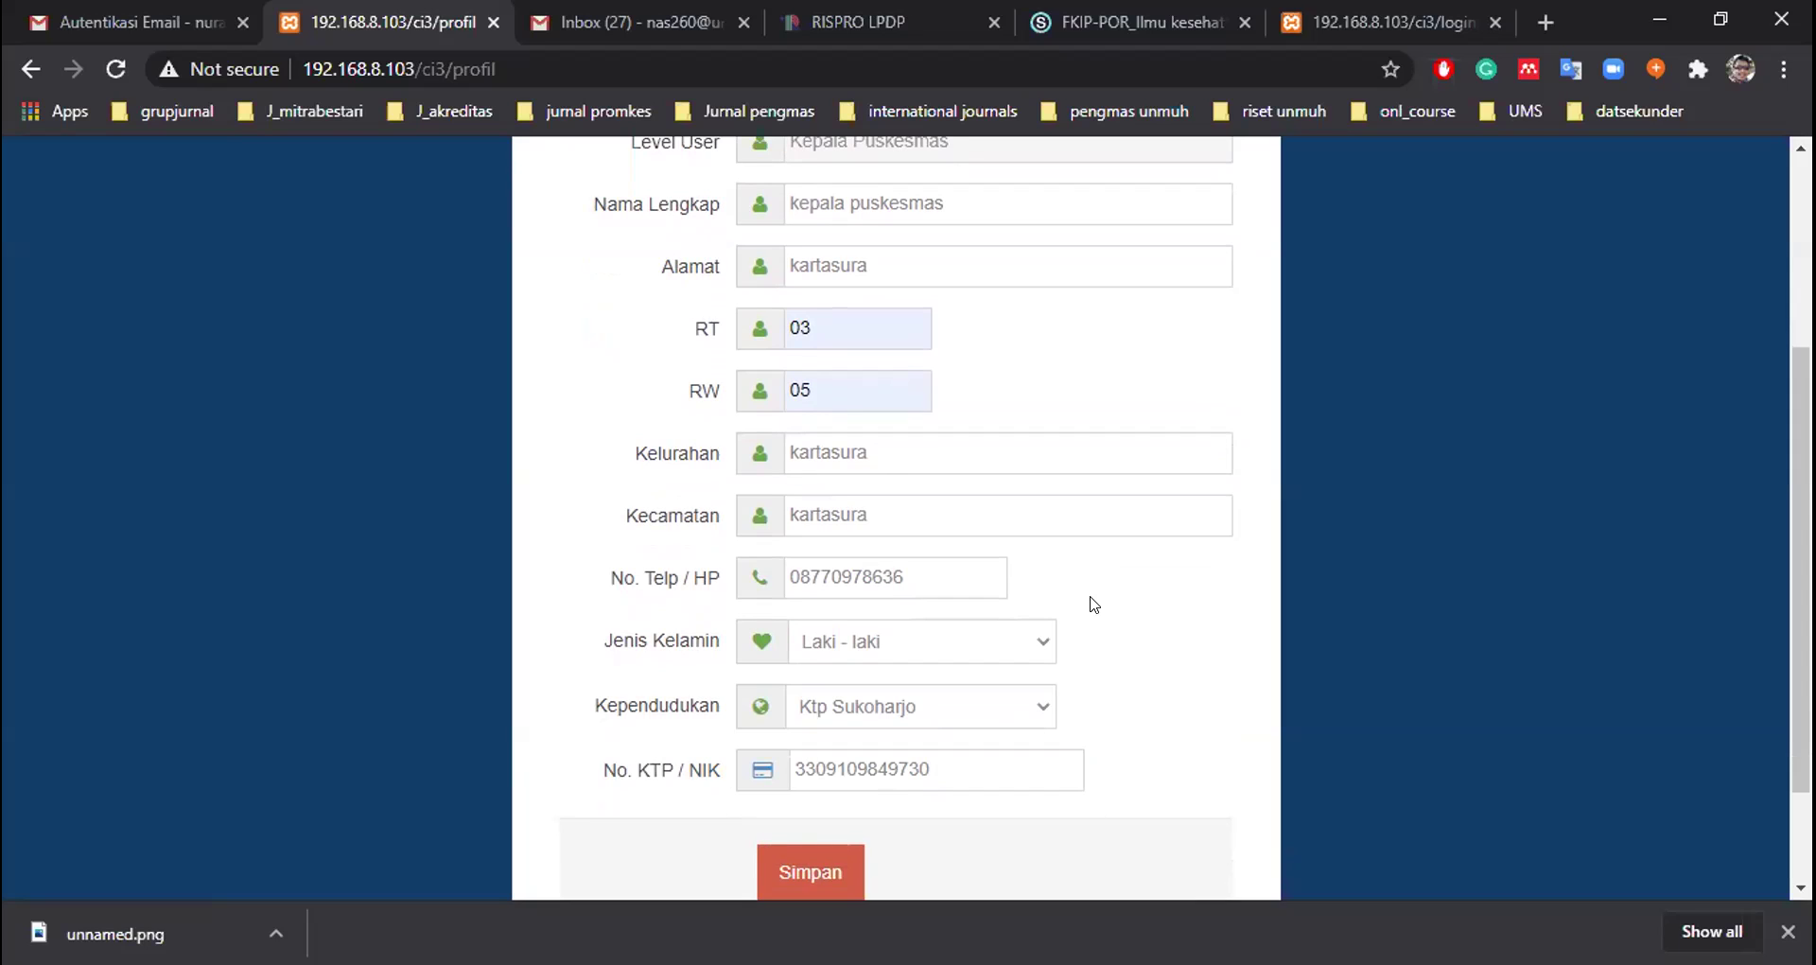
pyautogui.scroll(-1, 1095, 603)
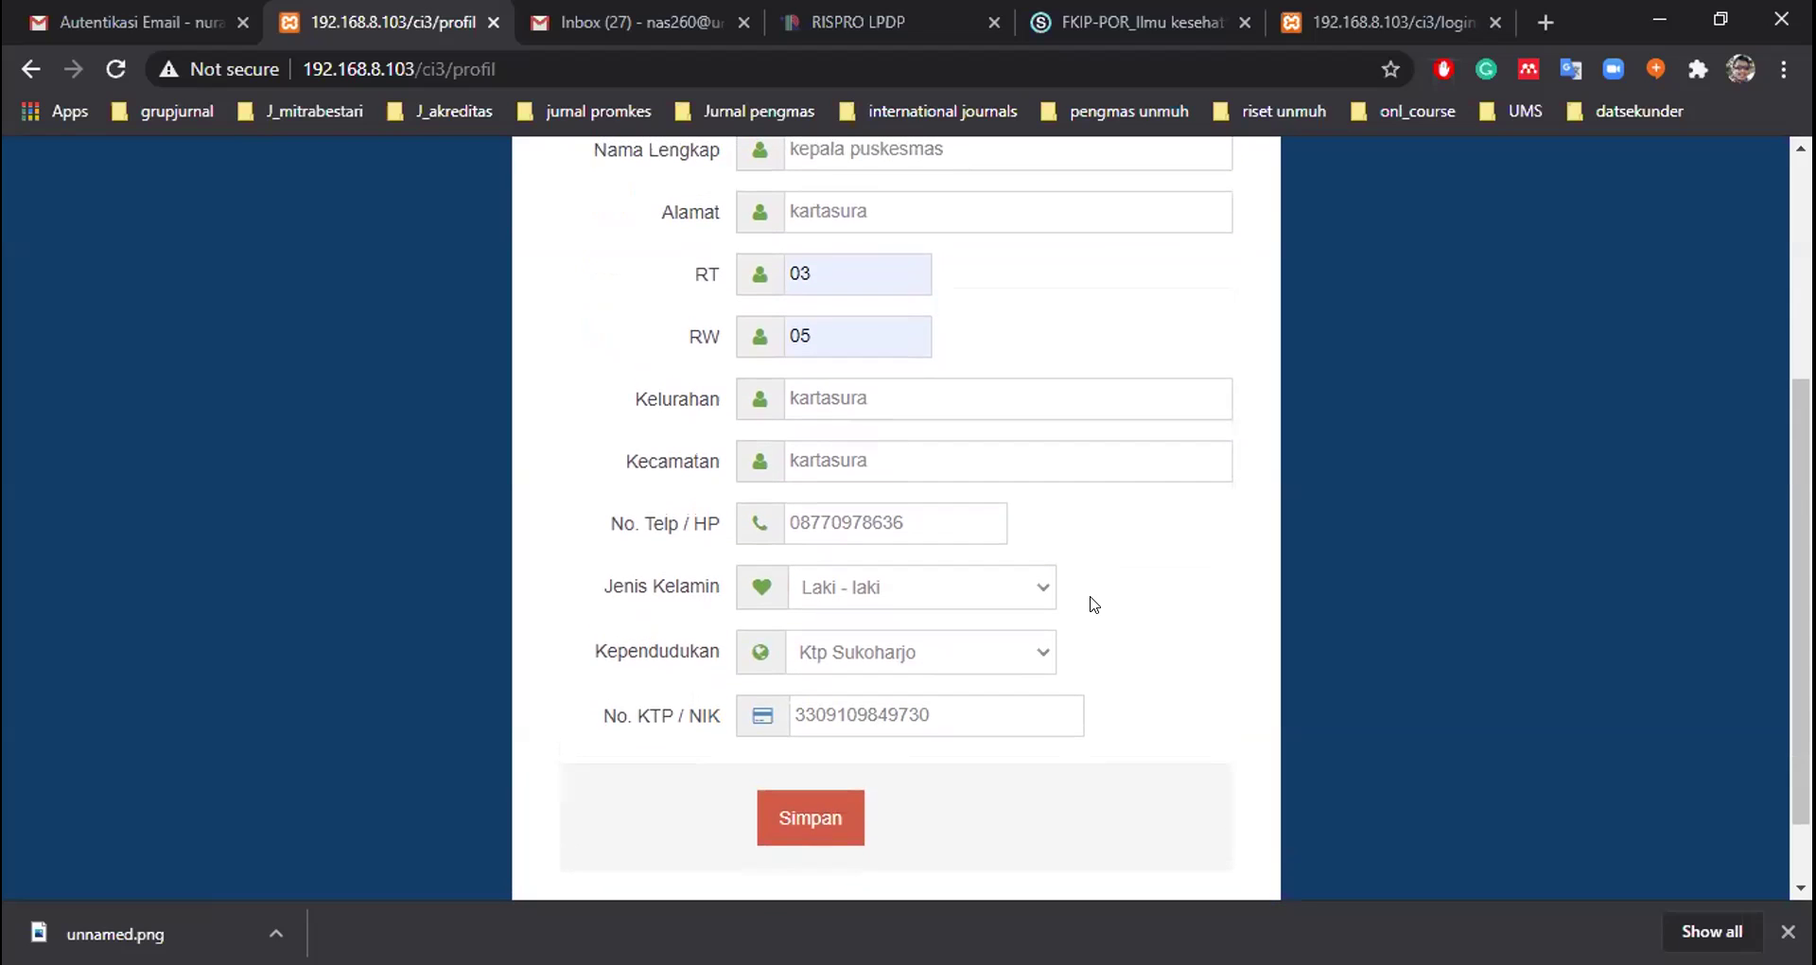
pyautogui.scroll(3, 1095, 603)
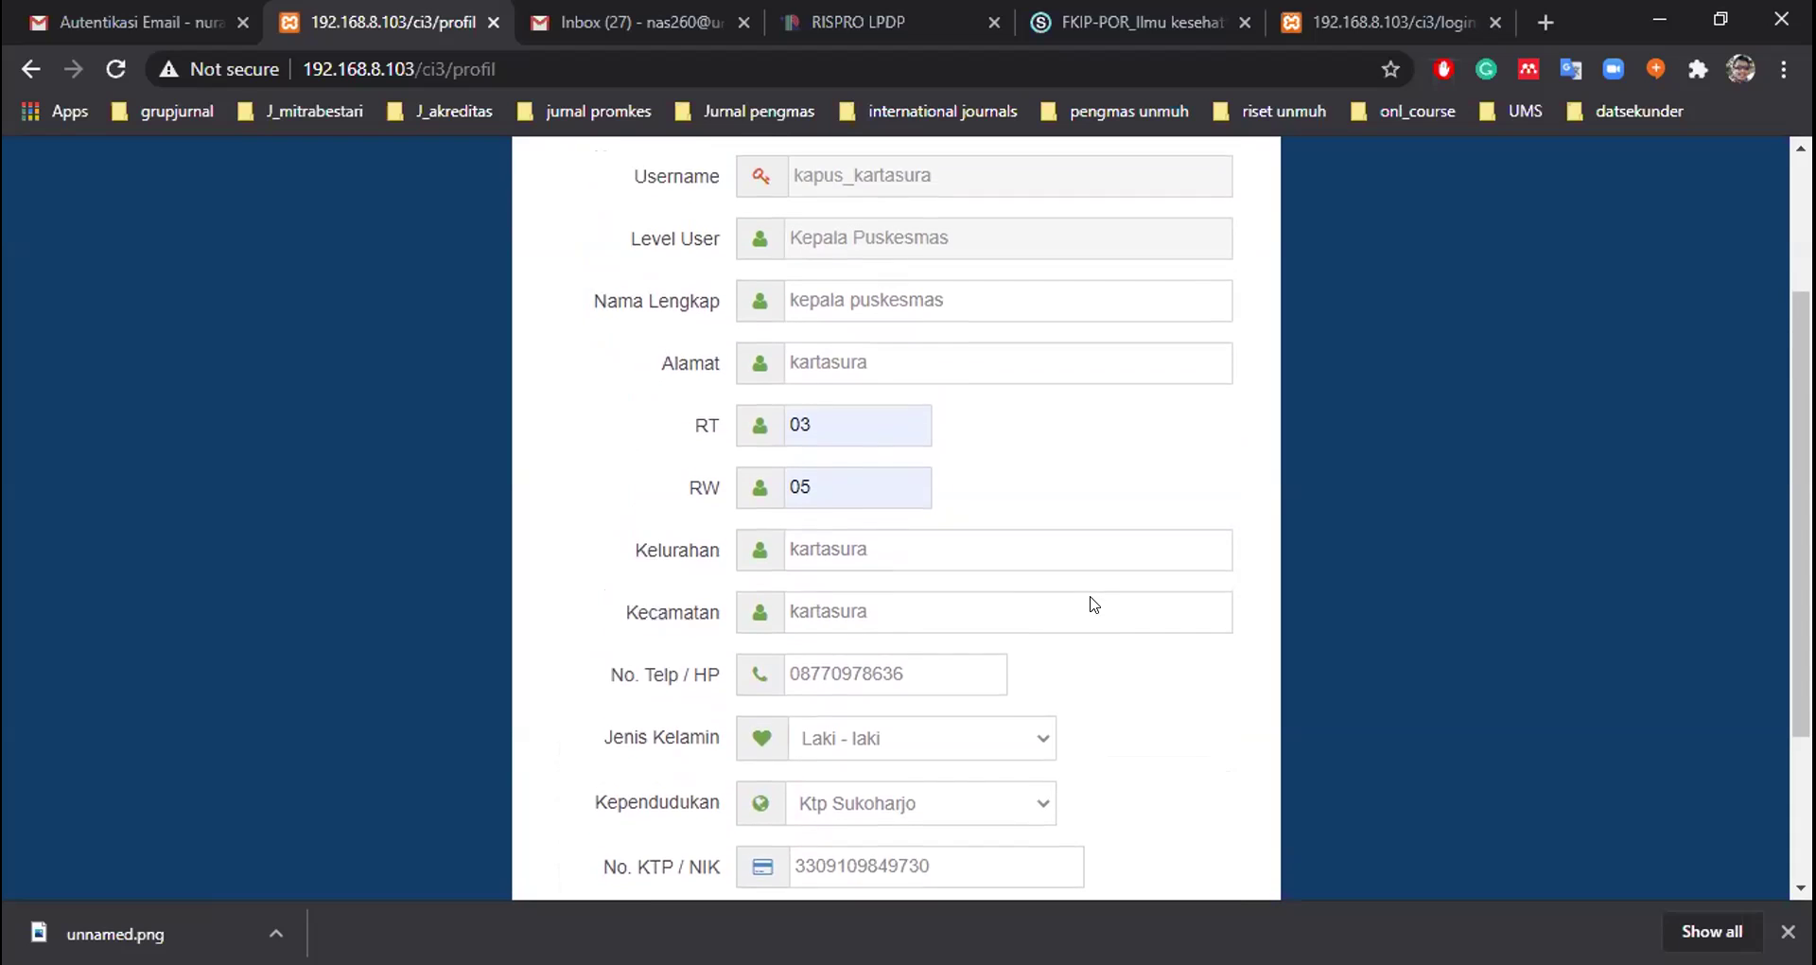
pyautogui.scroll(1, 1094, 604)
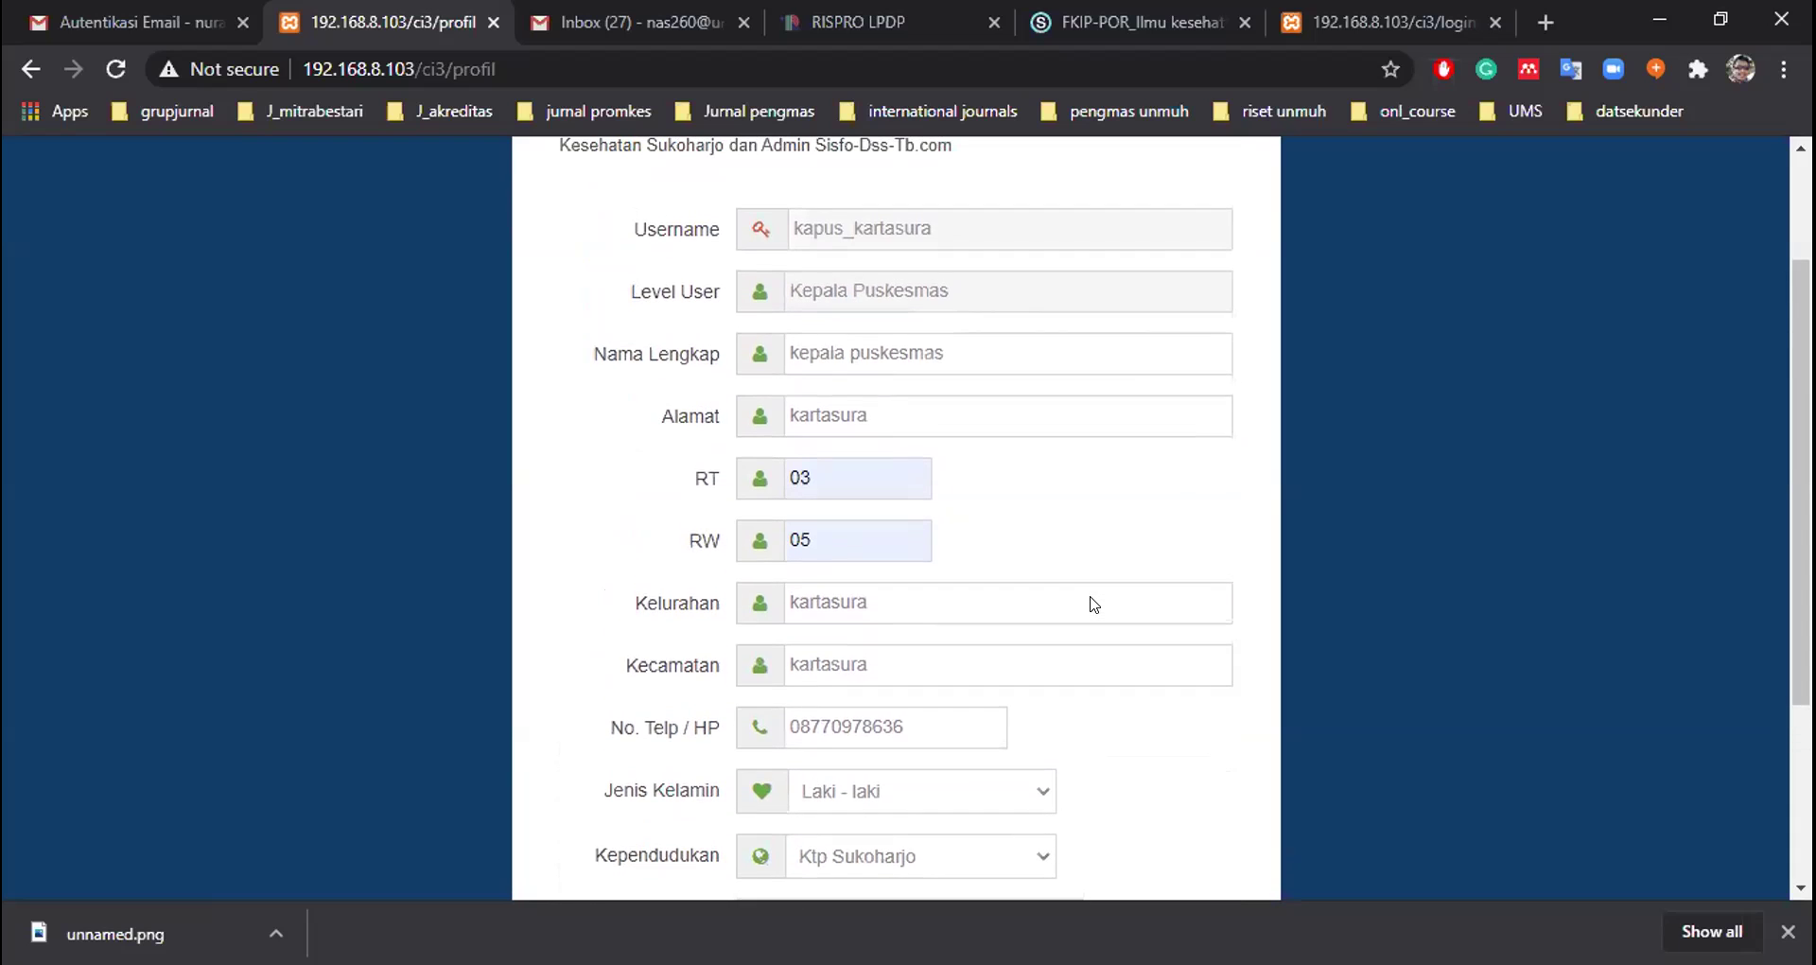
pyautogui.scroll(-3, 1094, 604)
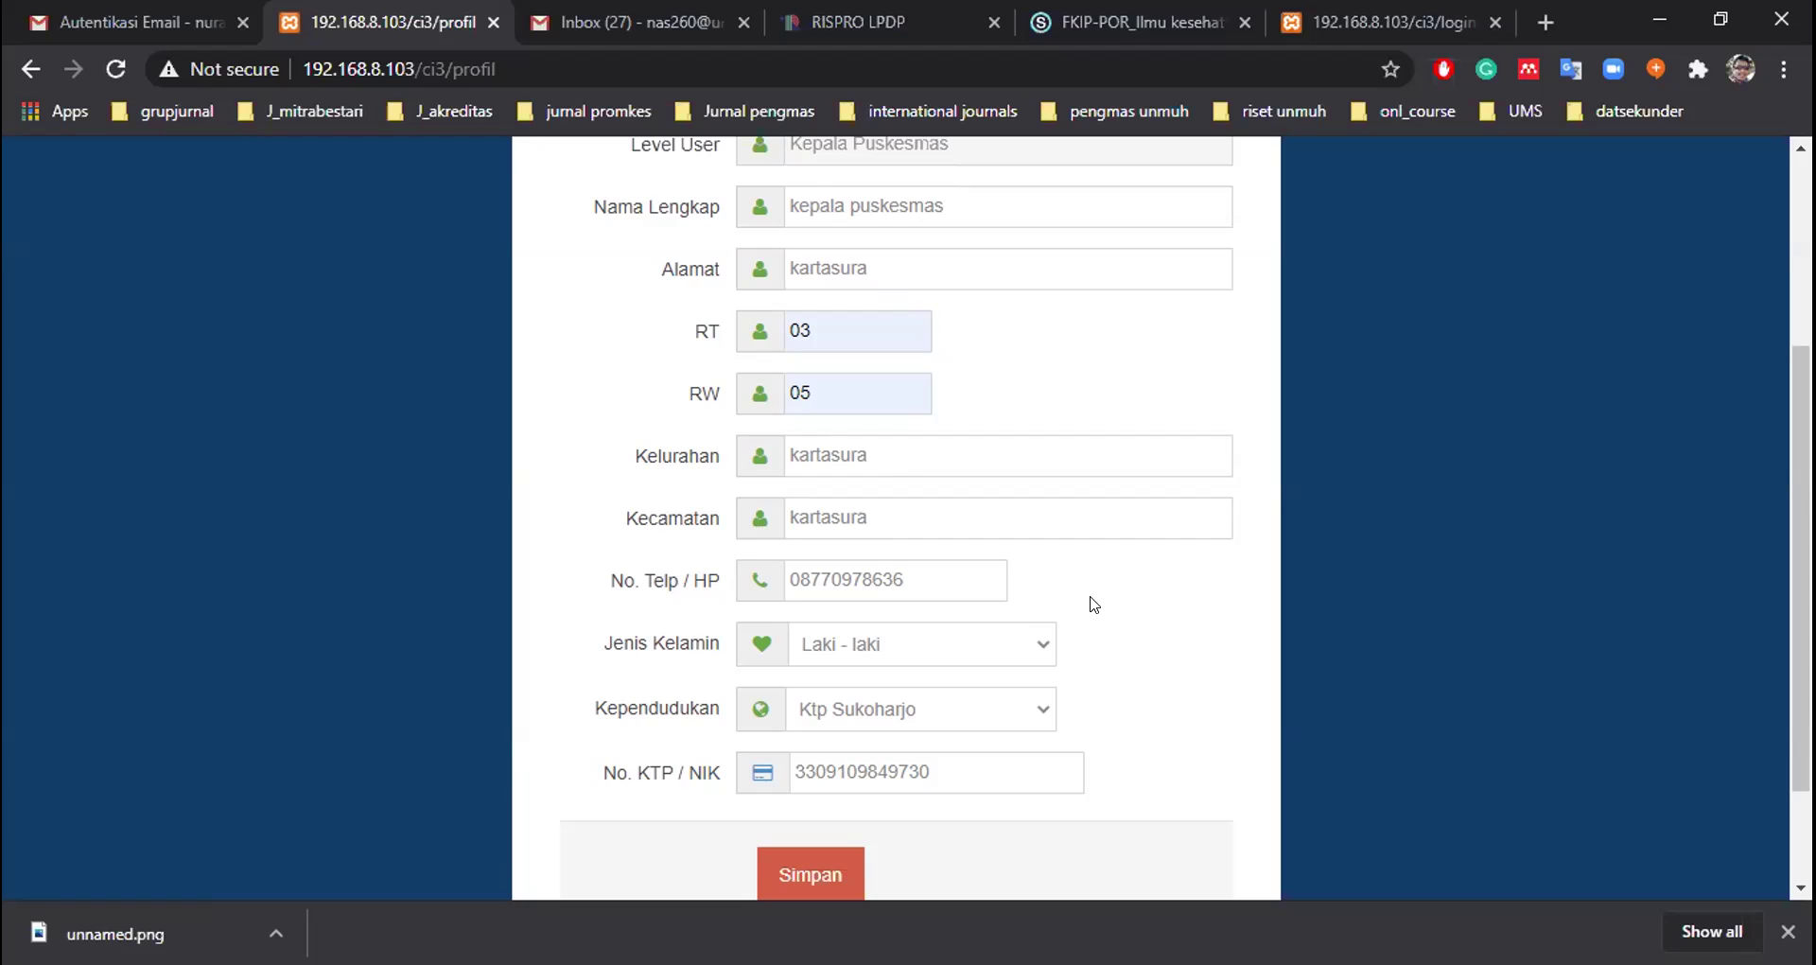
pyautogui.scroll(-1, 1094, 604)
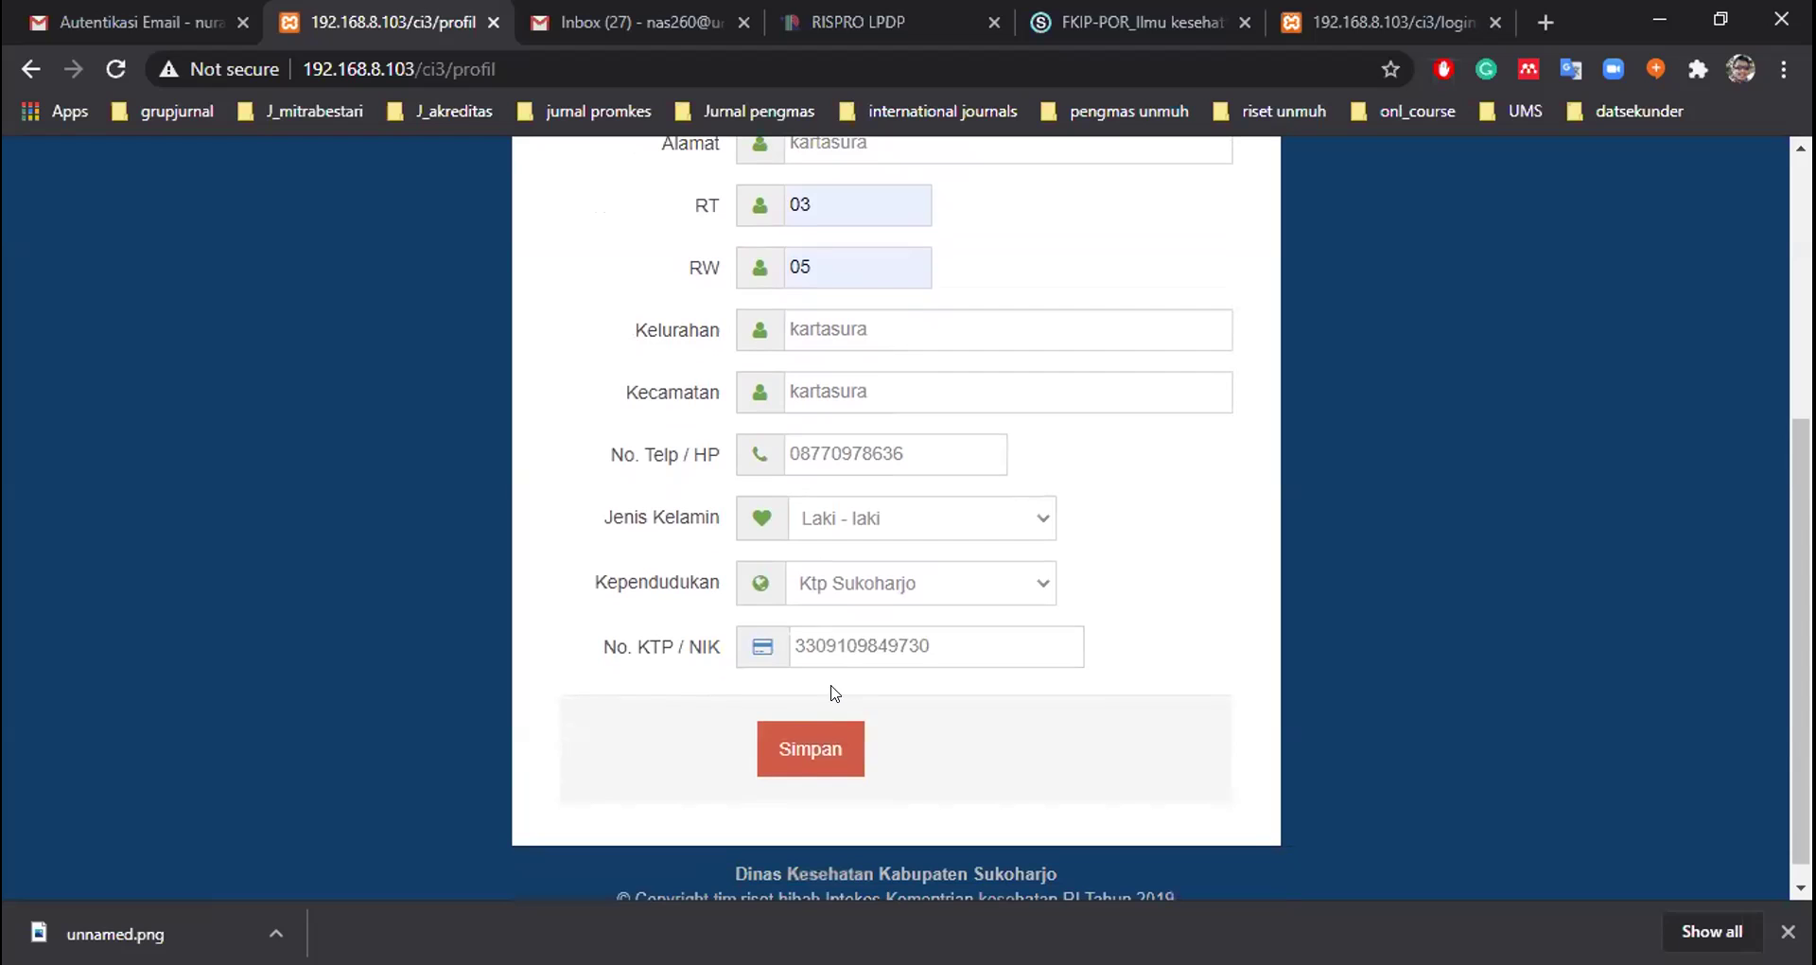
pyautogui.click(818, 743)
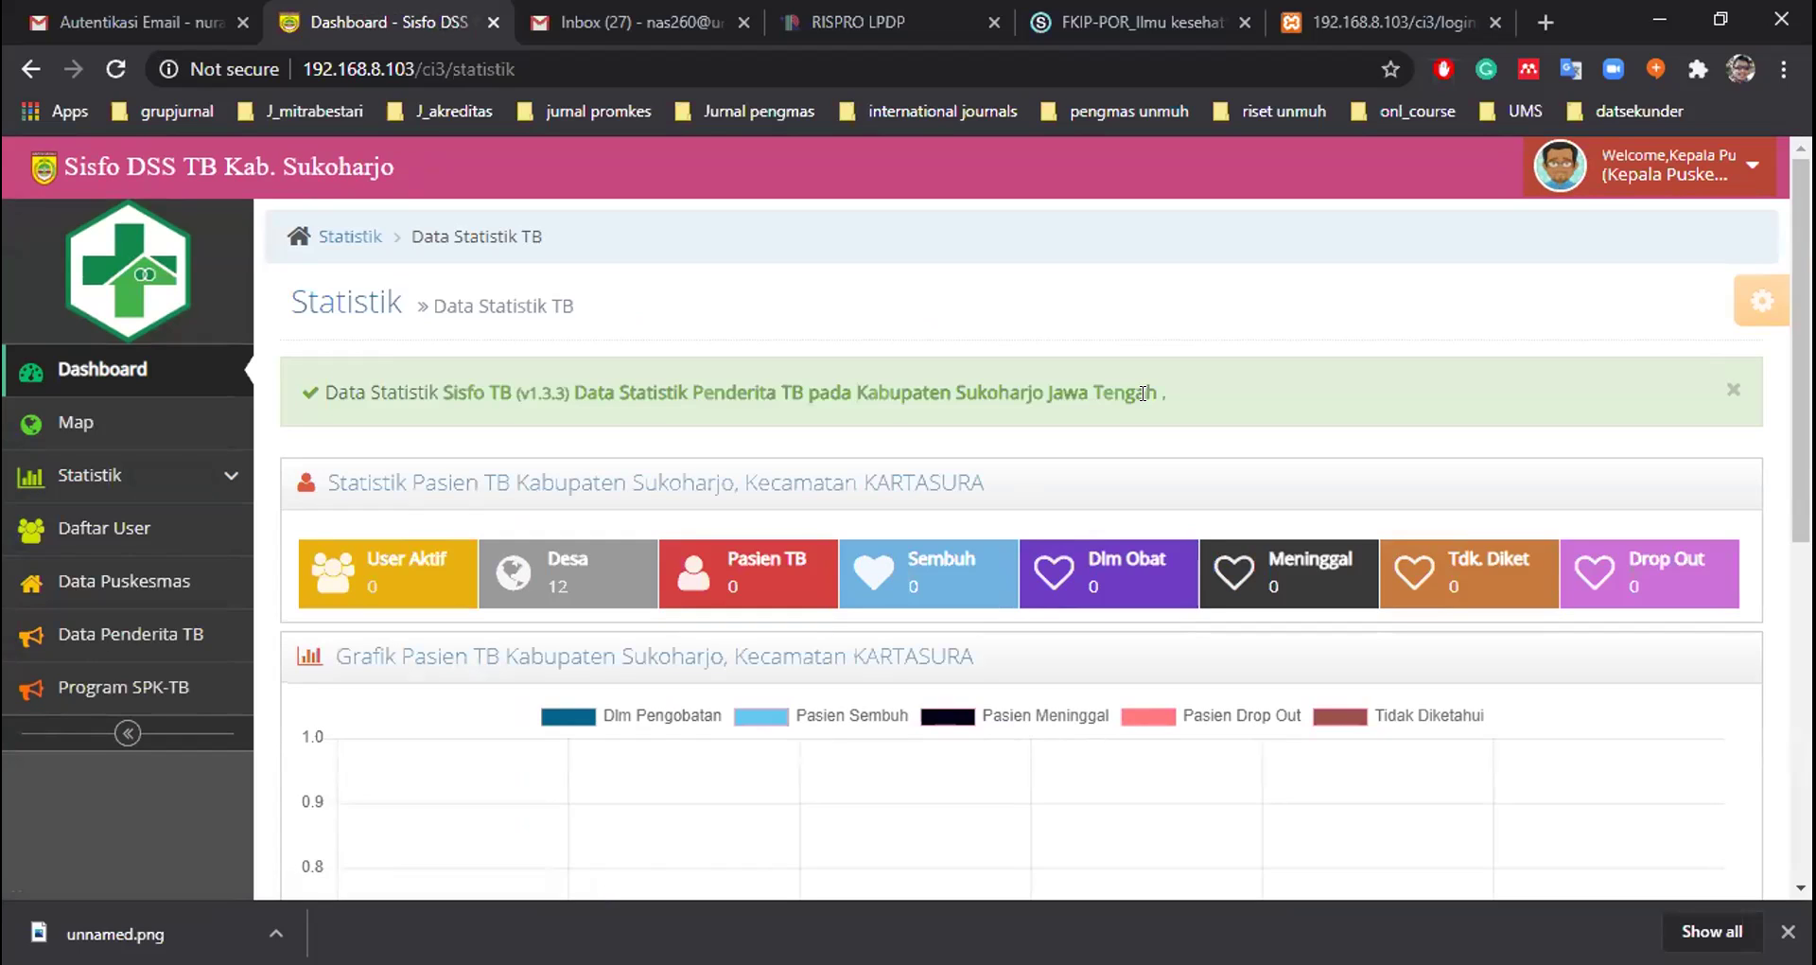
# Review the Kartasura TB statistics and chart, then open the Daftar User list
pyautogui.scroll(-1, 1143, 392)
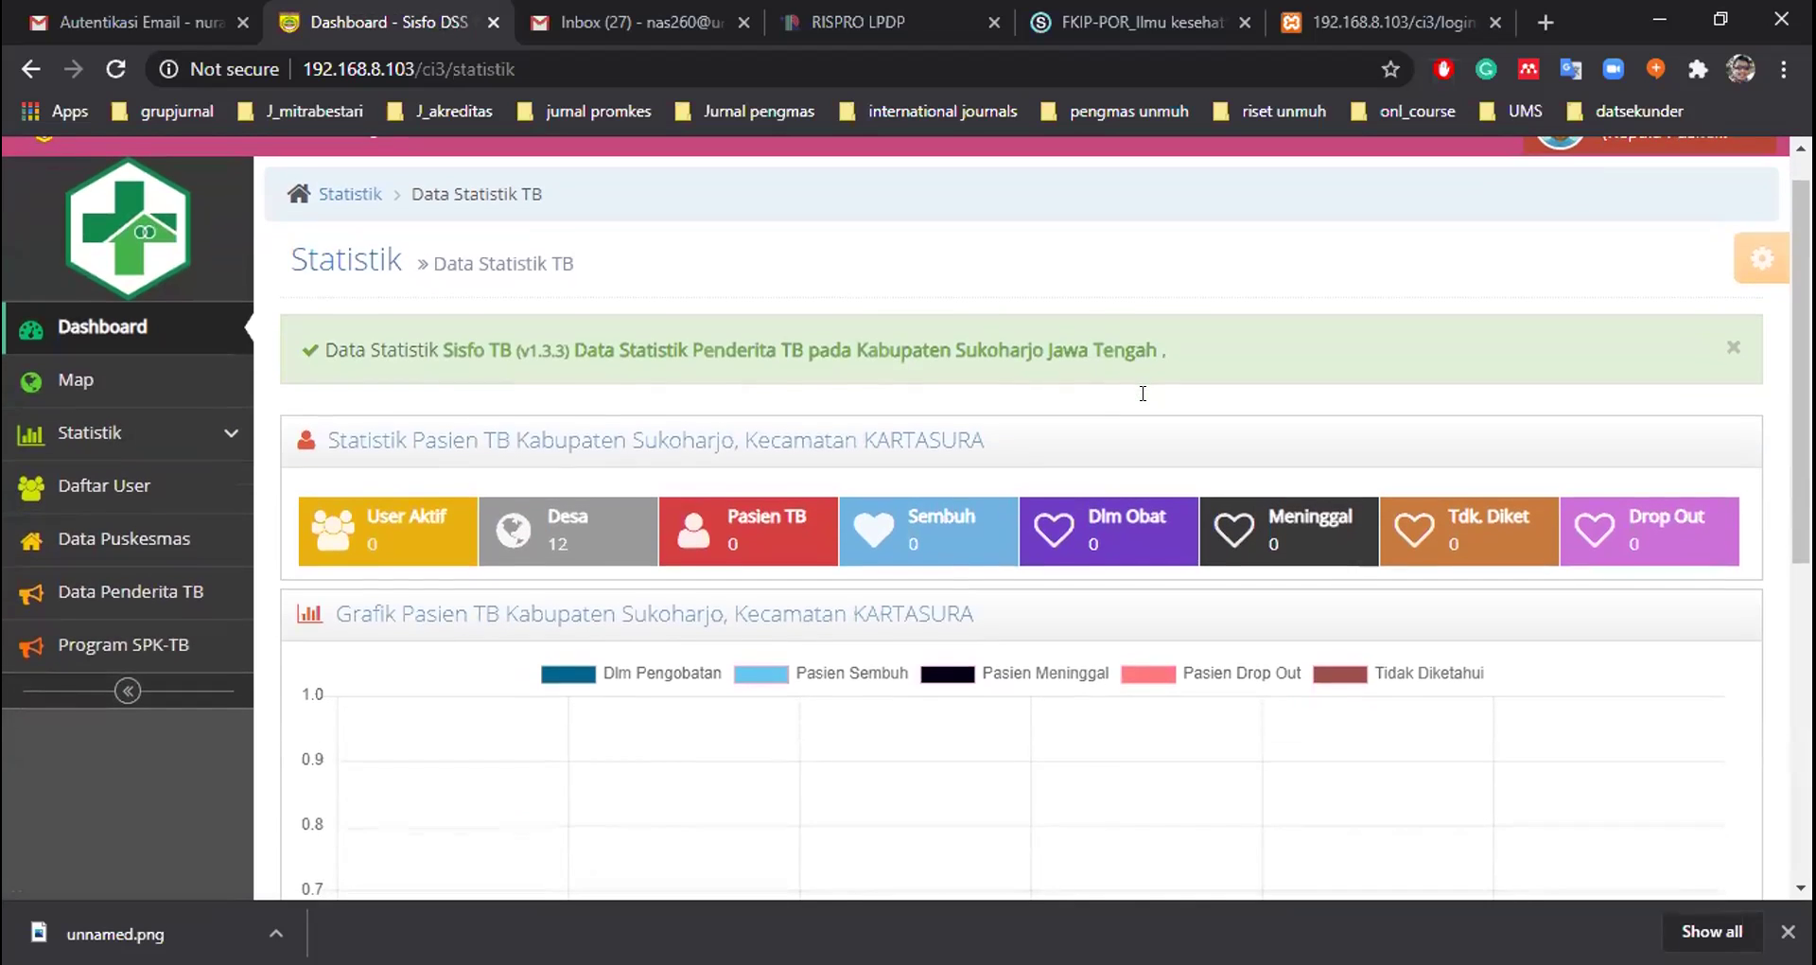
pyautogui.scroll(-1, 1142, 393)
pyautogui.scroll(1, 1142, 392)
pyautogui.scroll(-2, 1142, 393)
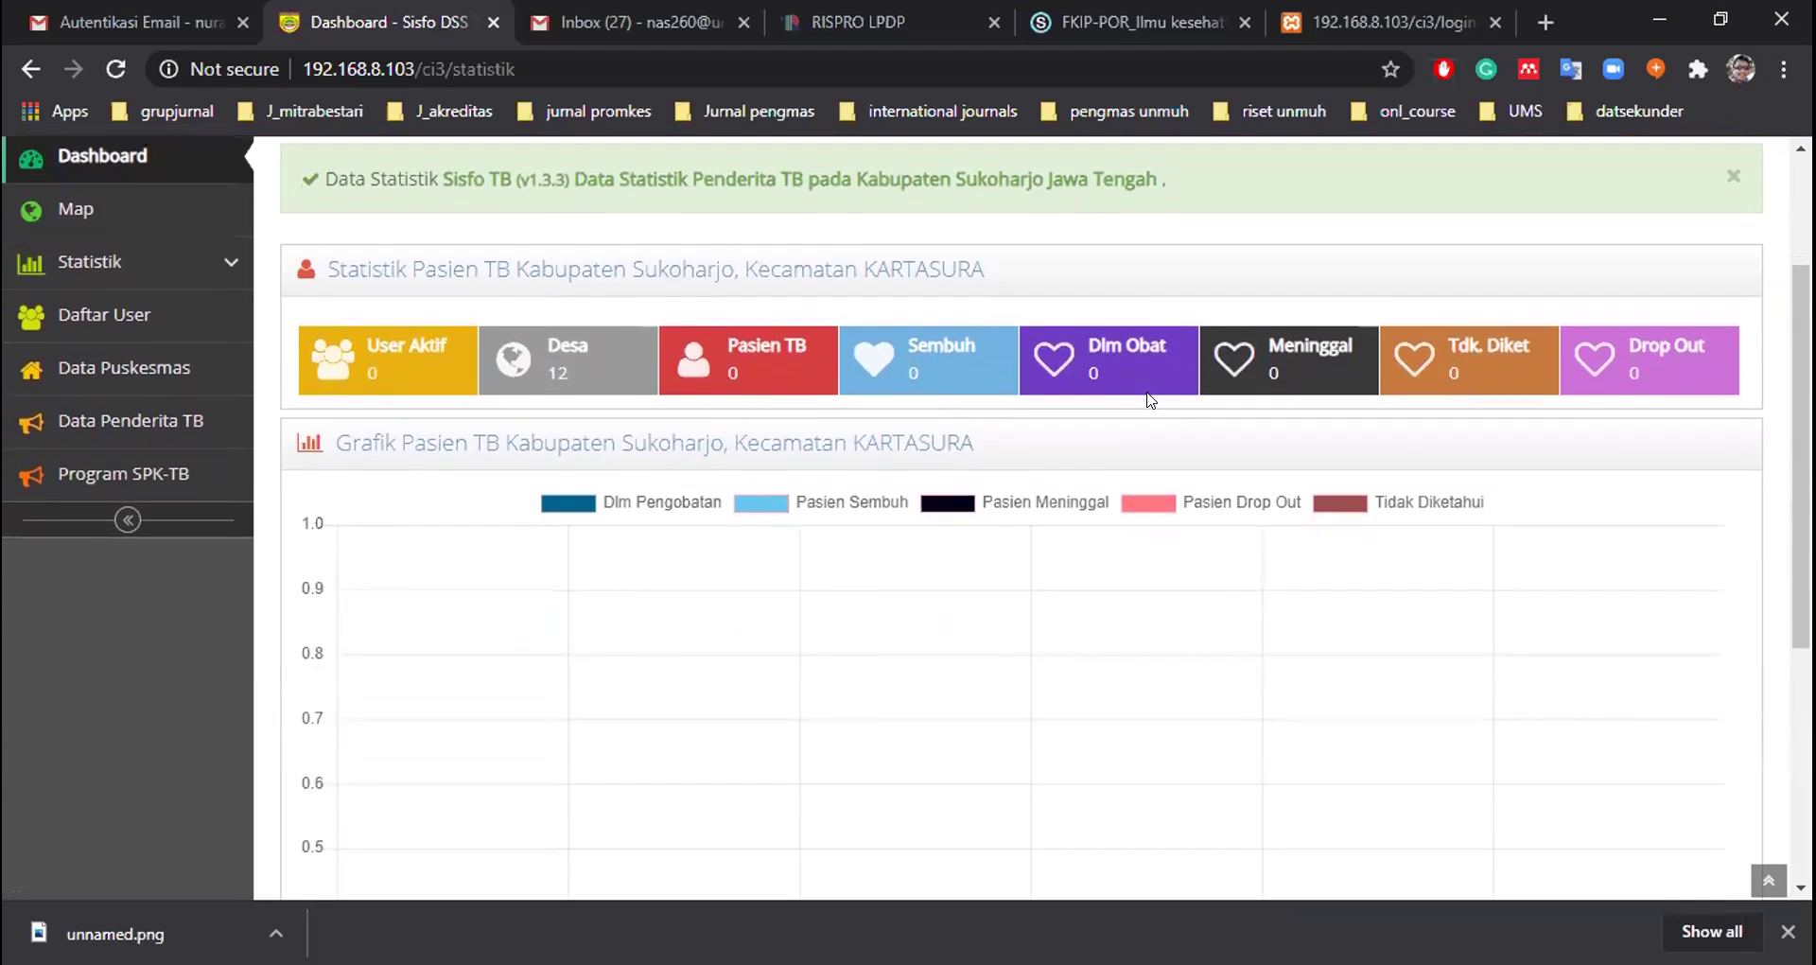
pyautogui.scroll(-1, 1149, 399)
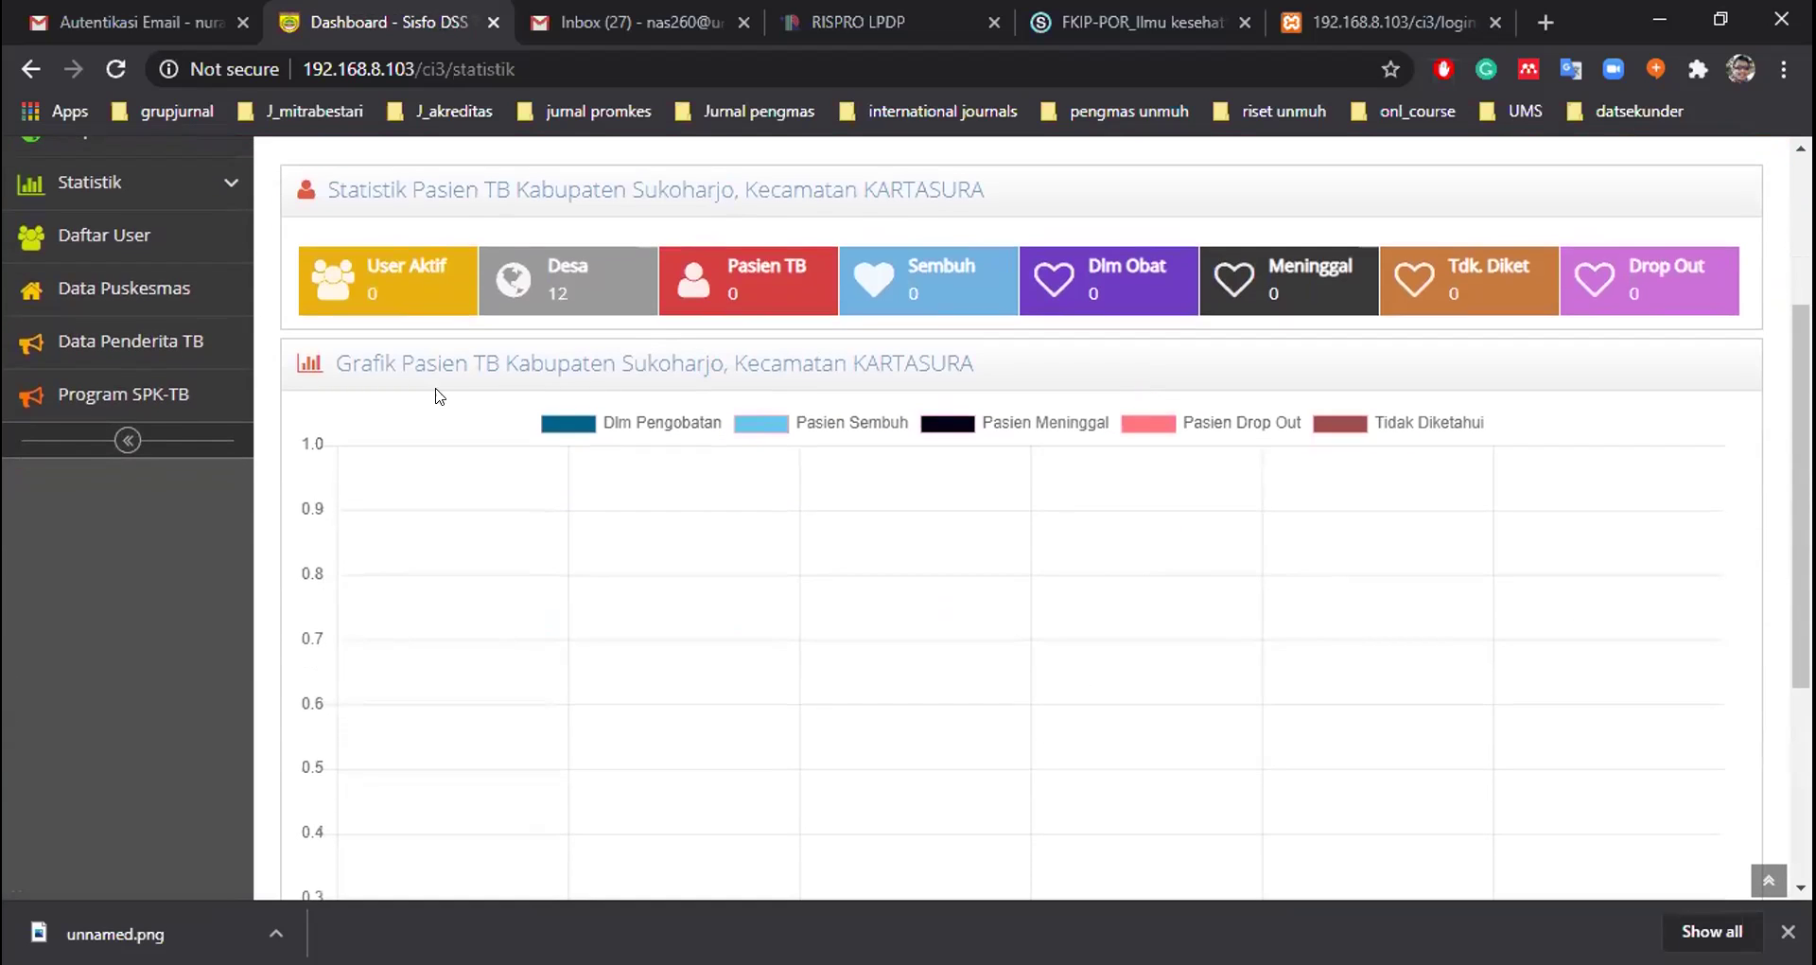
pyautogui.scroll(-4, 675, 455)
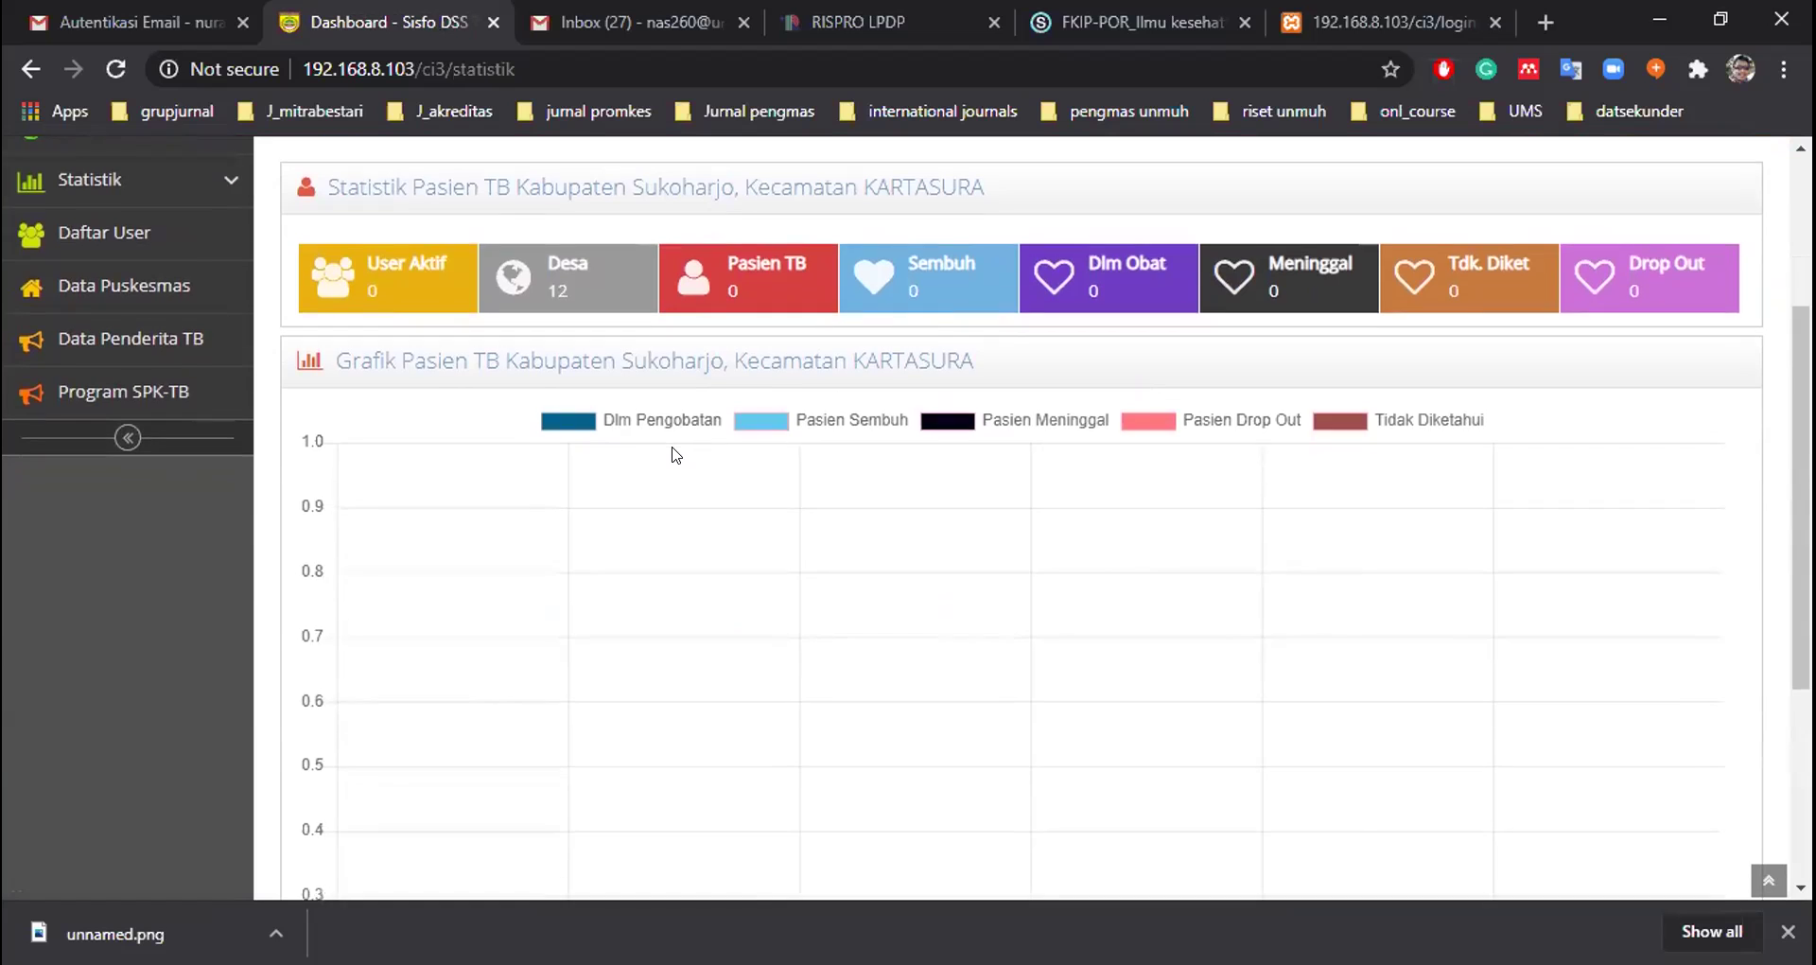
pyautogui.scroll(3, 675, 455)
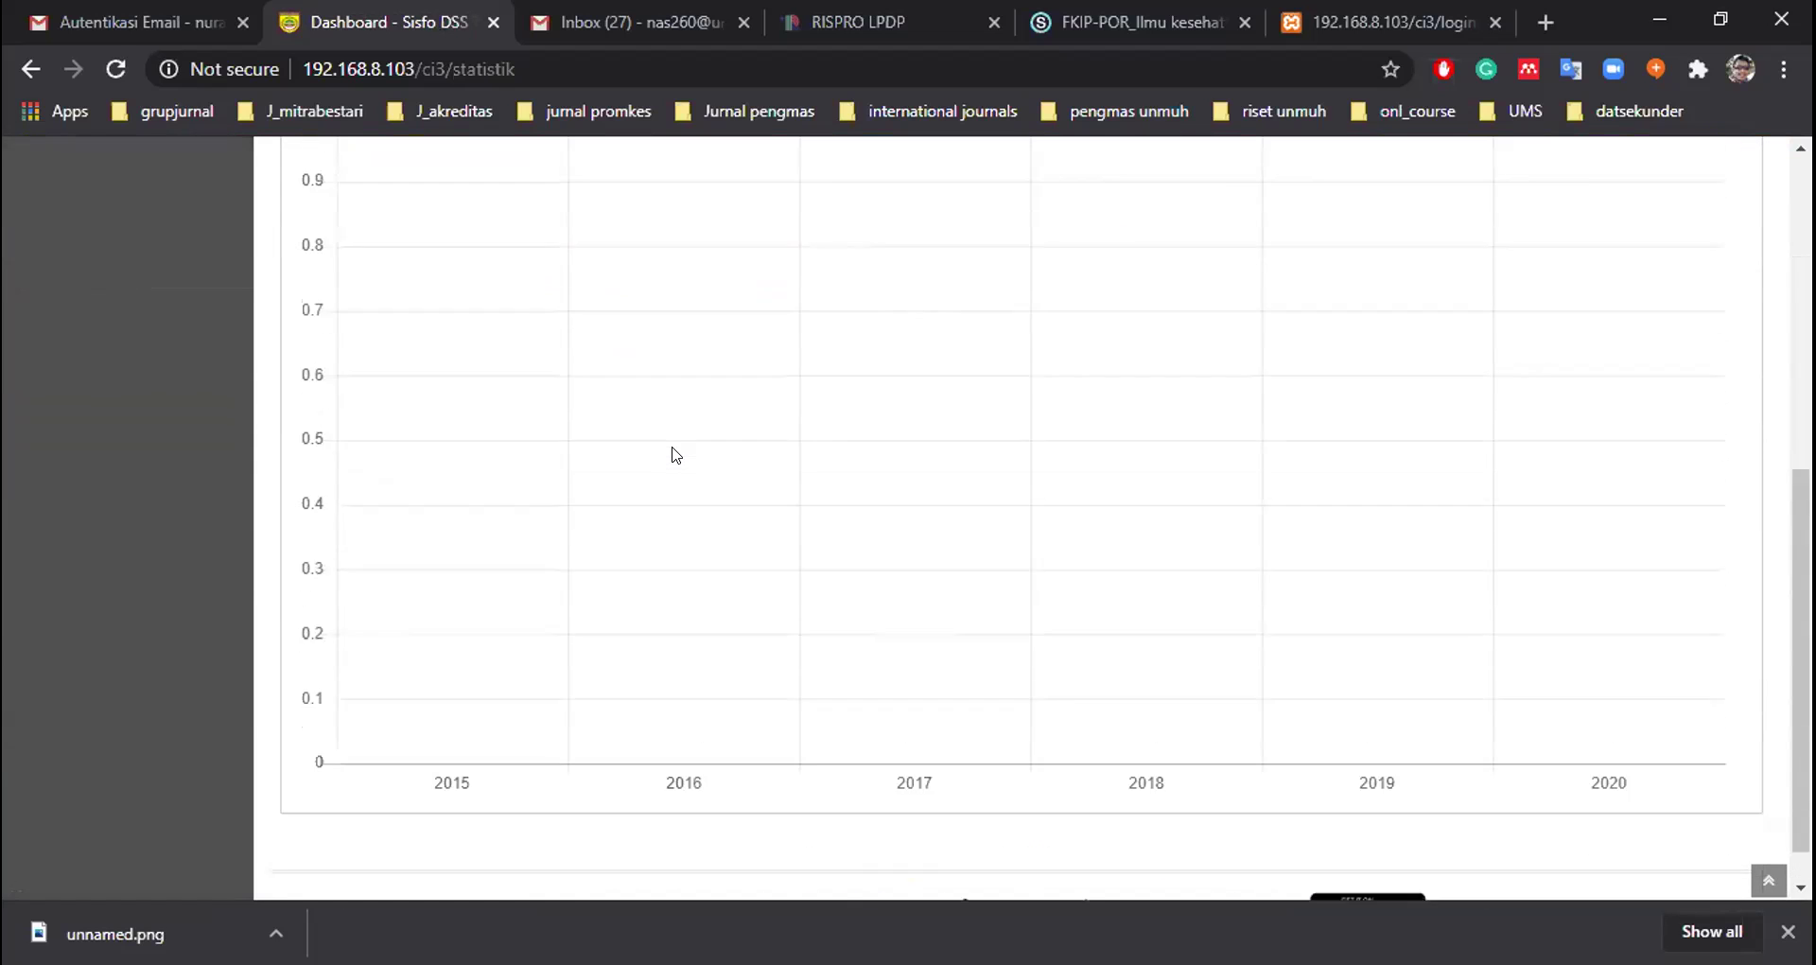
pyautogui.scroll(-2, 675, 455)
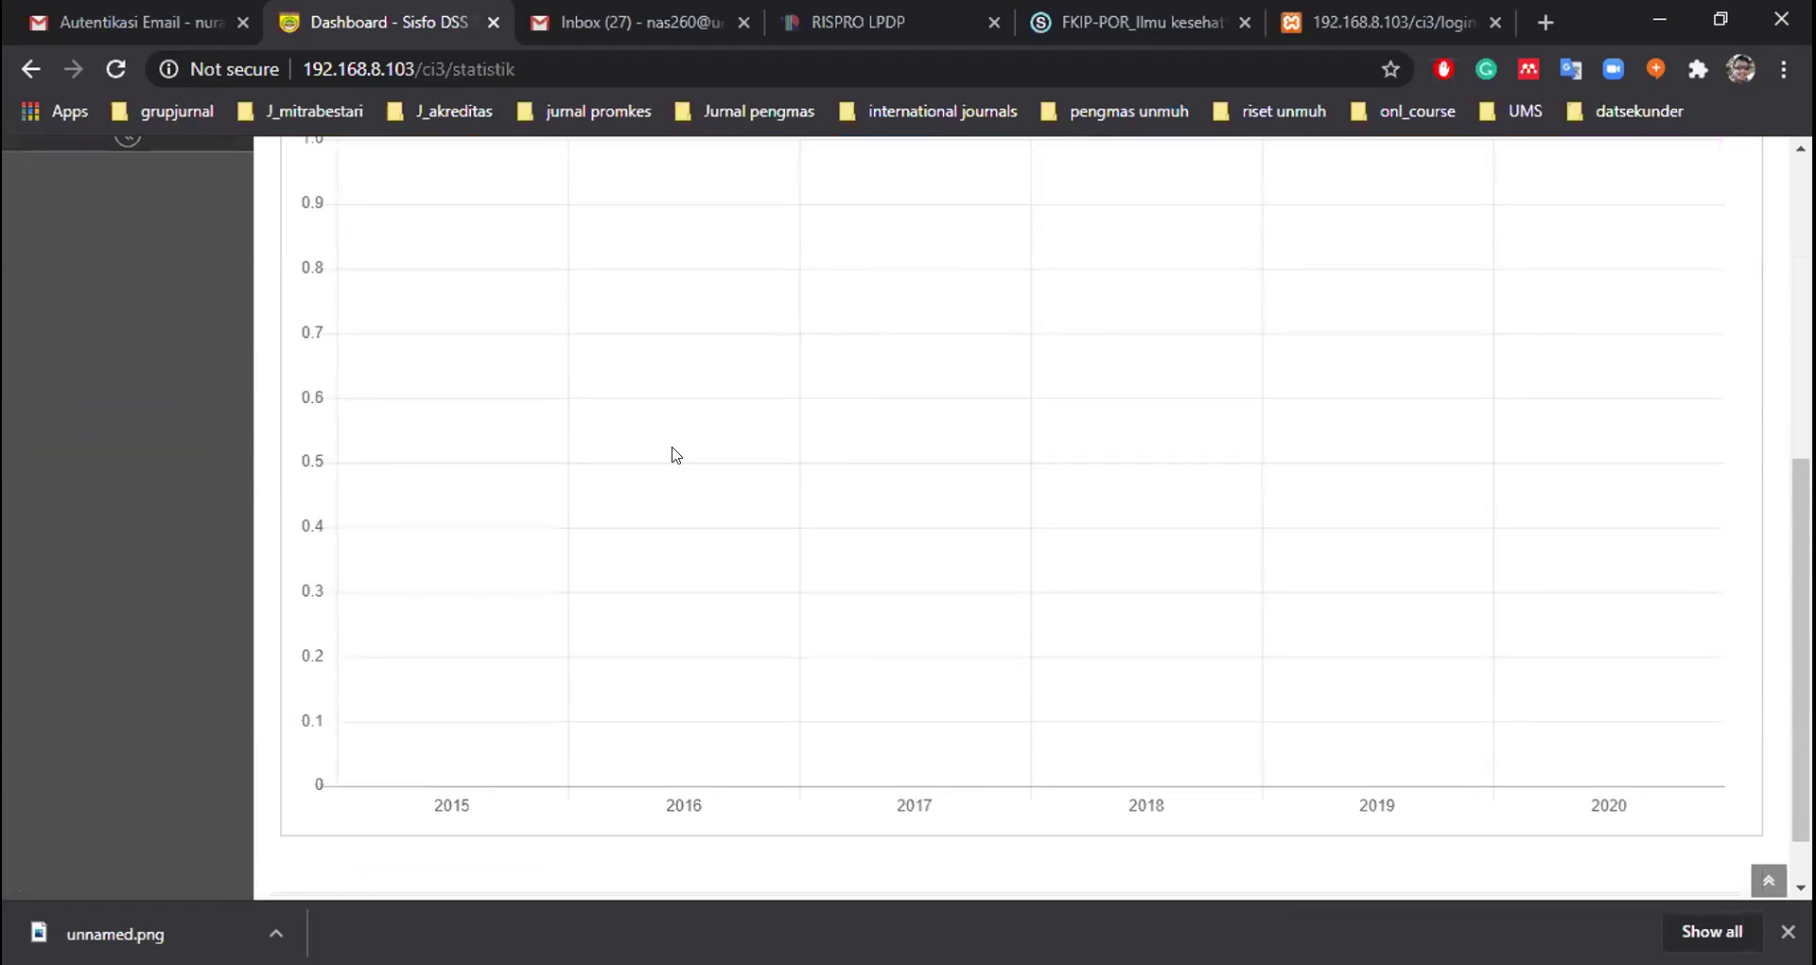
pyautogui.scroll(3, 676, 455)
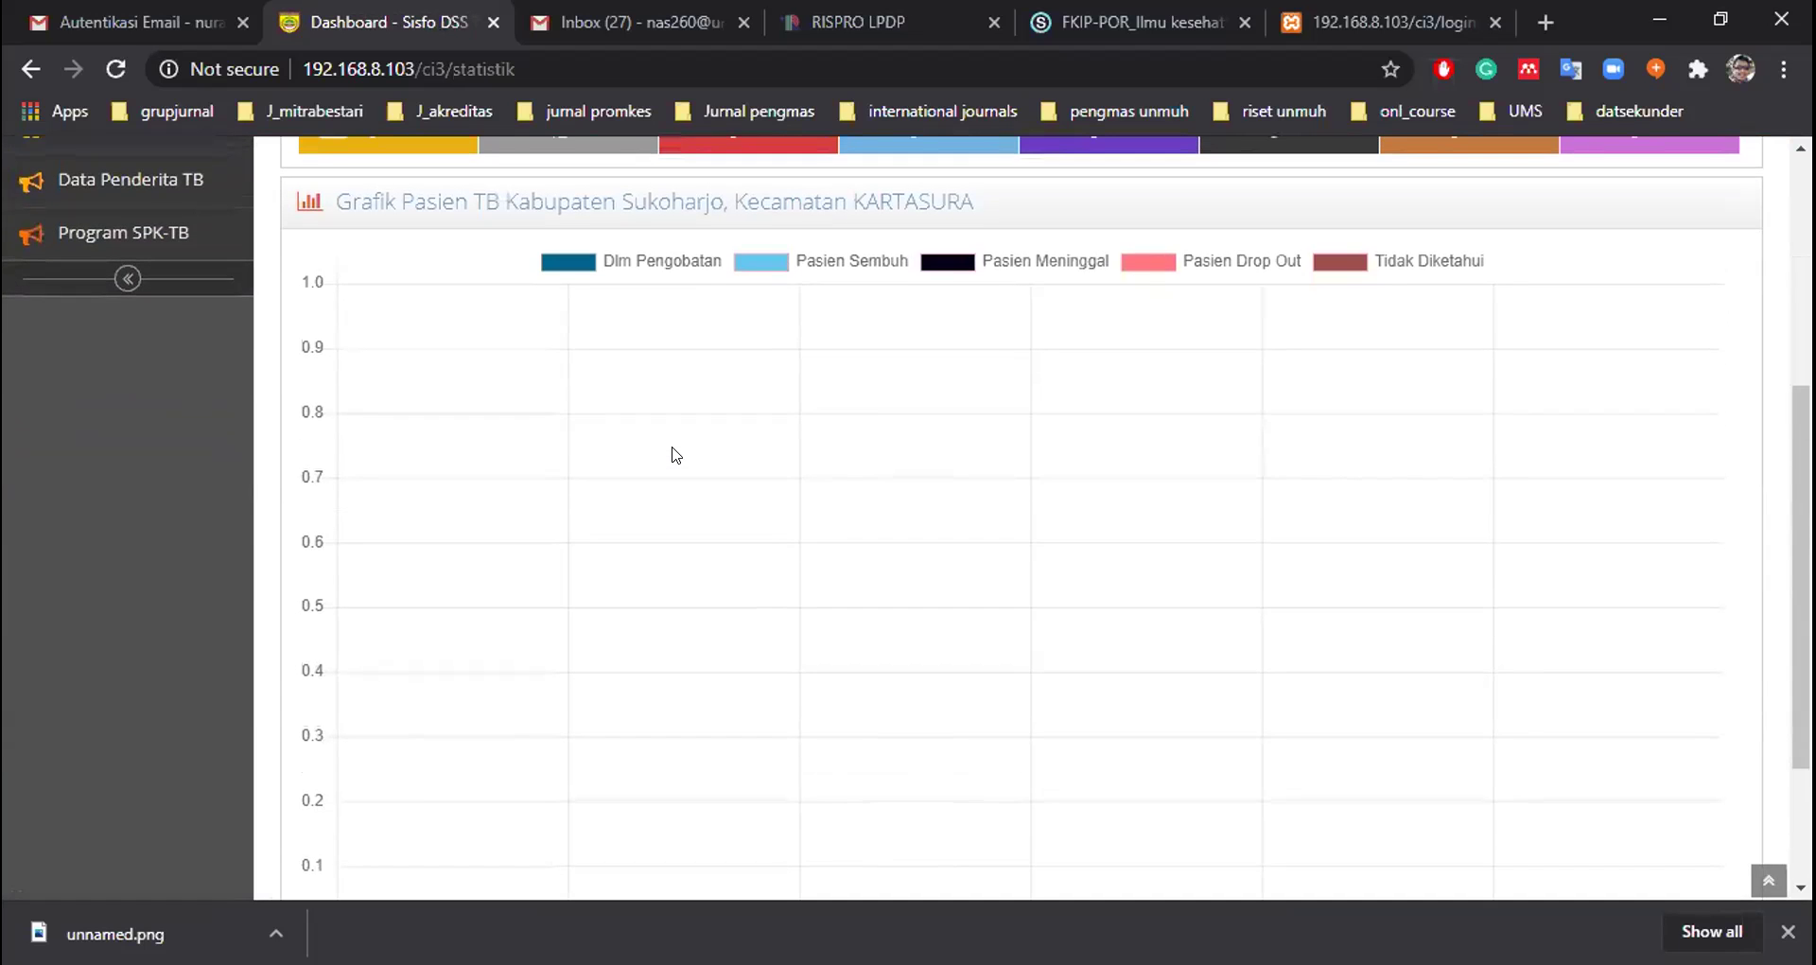
pyautogui.scroll(1, 675, 455)
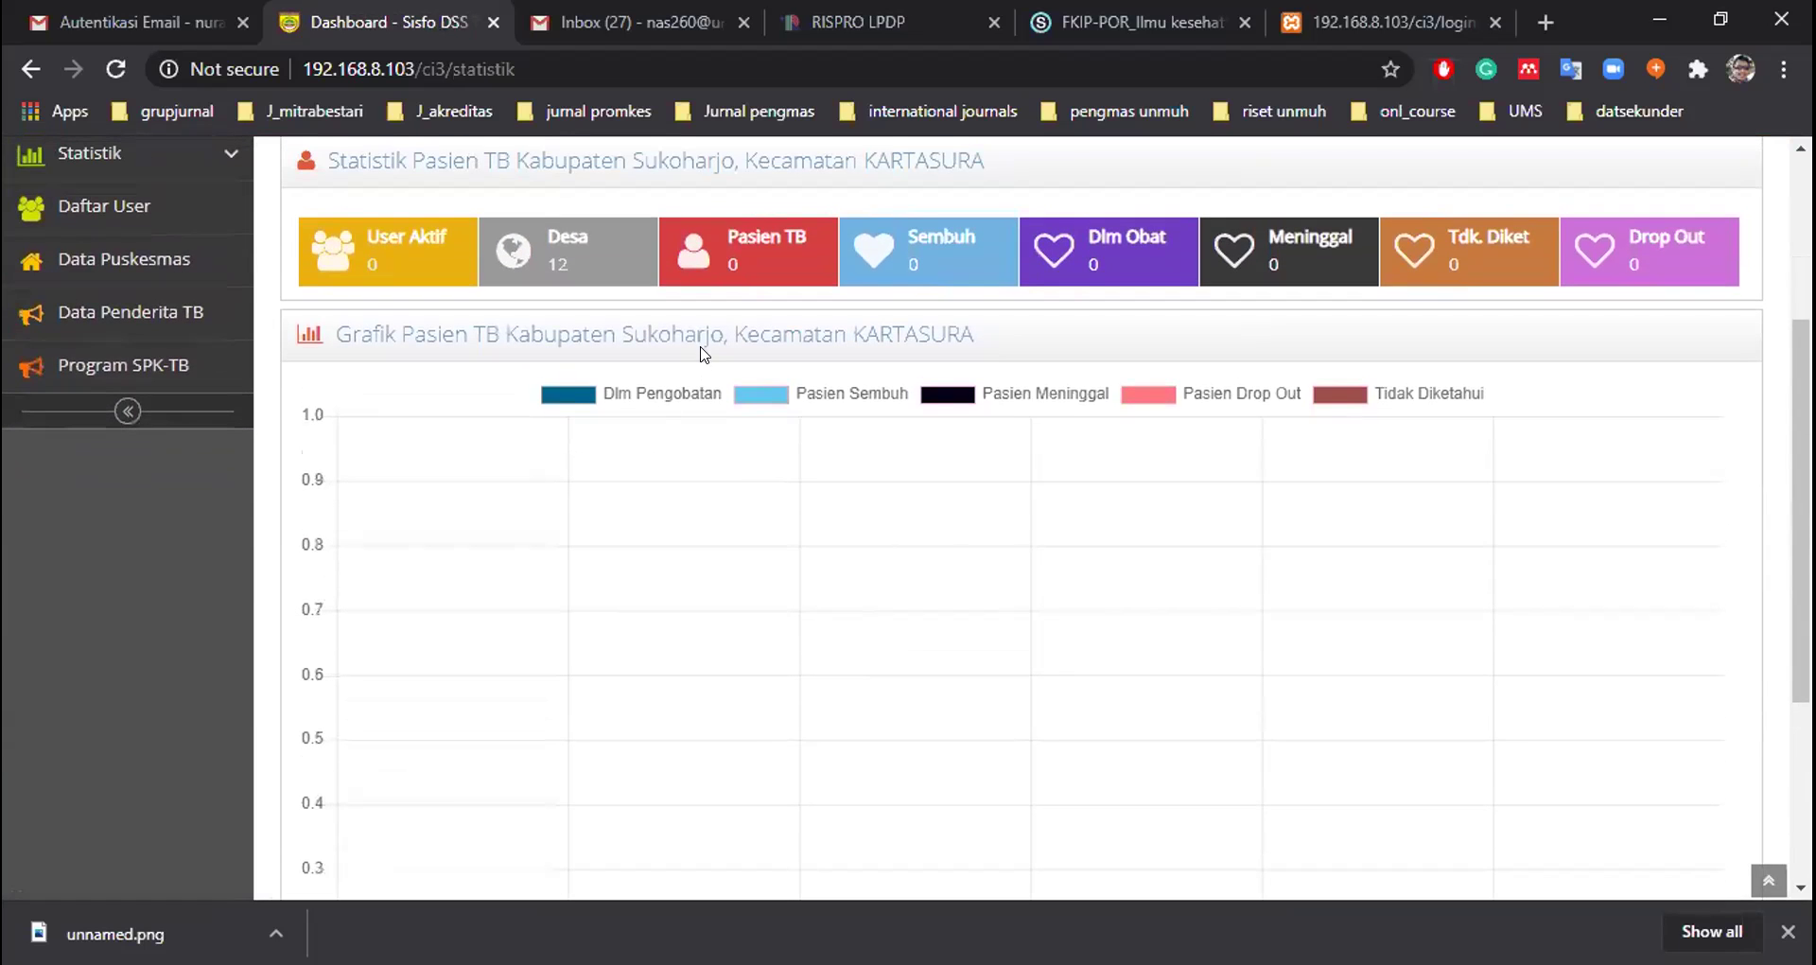
pyautogui.scroll(-6, 752, 623)
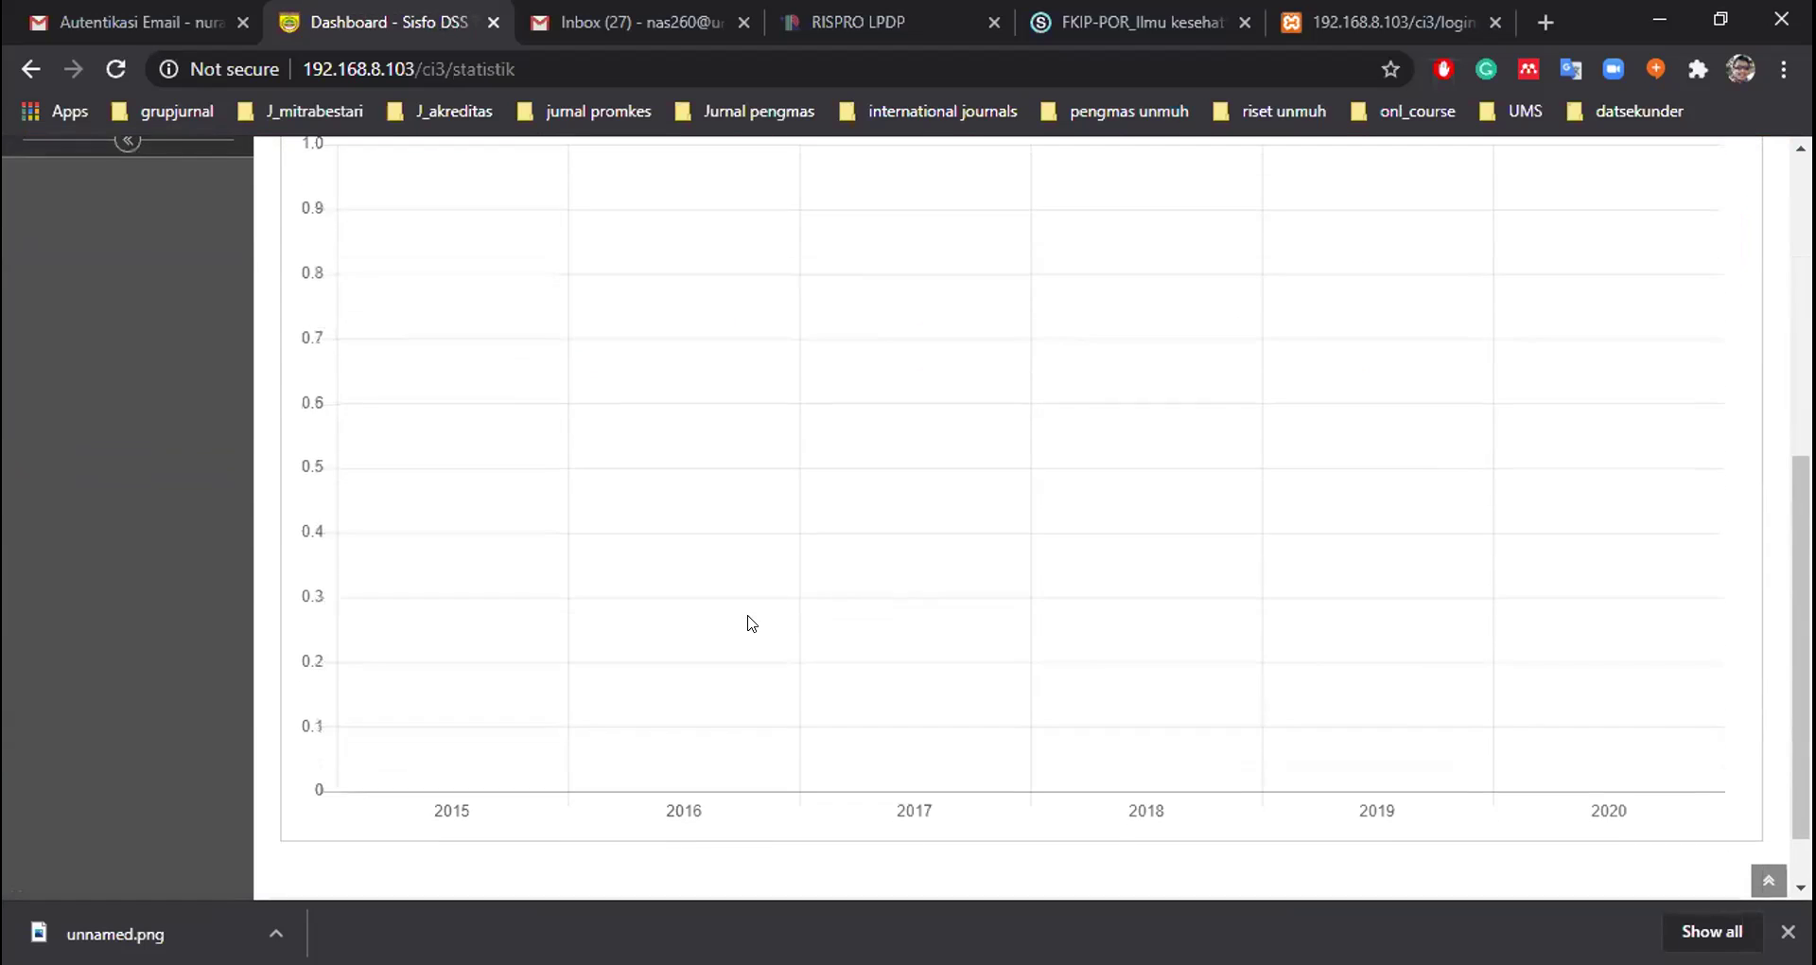
pyautogui.scroll(4, 752, 622)
pyautogui.scroll(1, 752, 622)
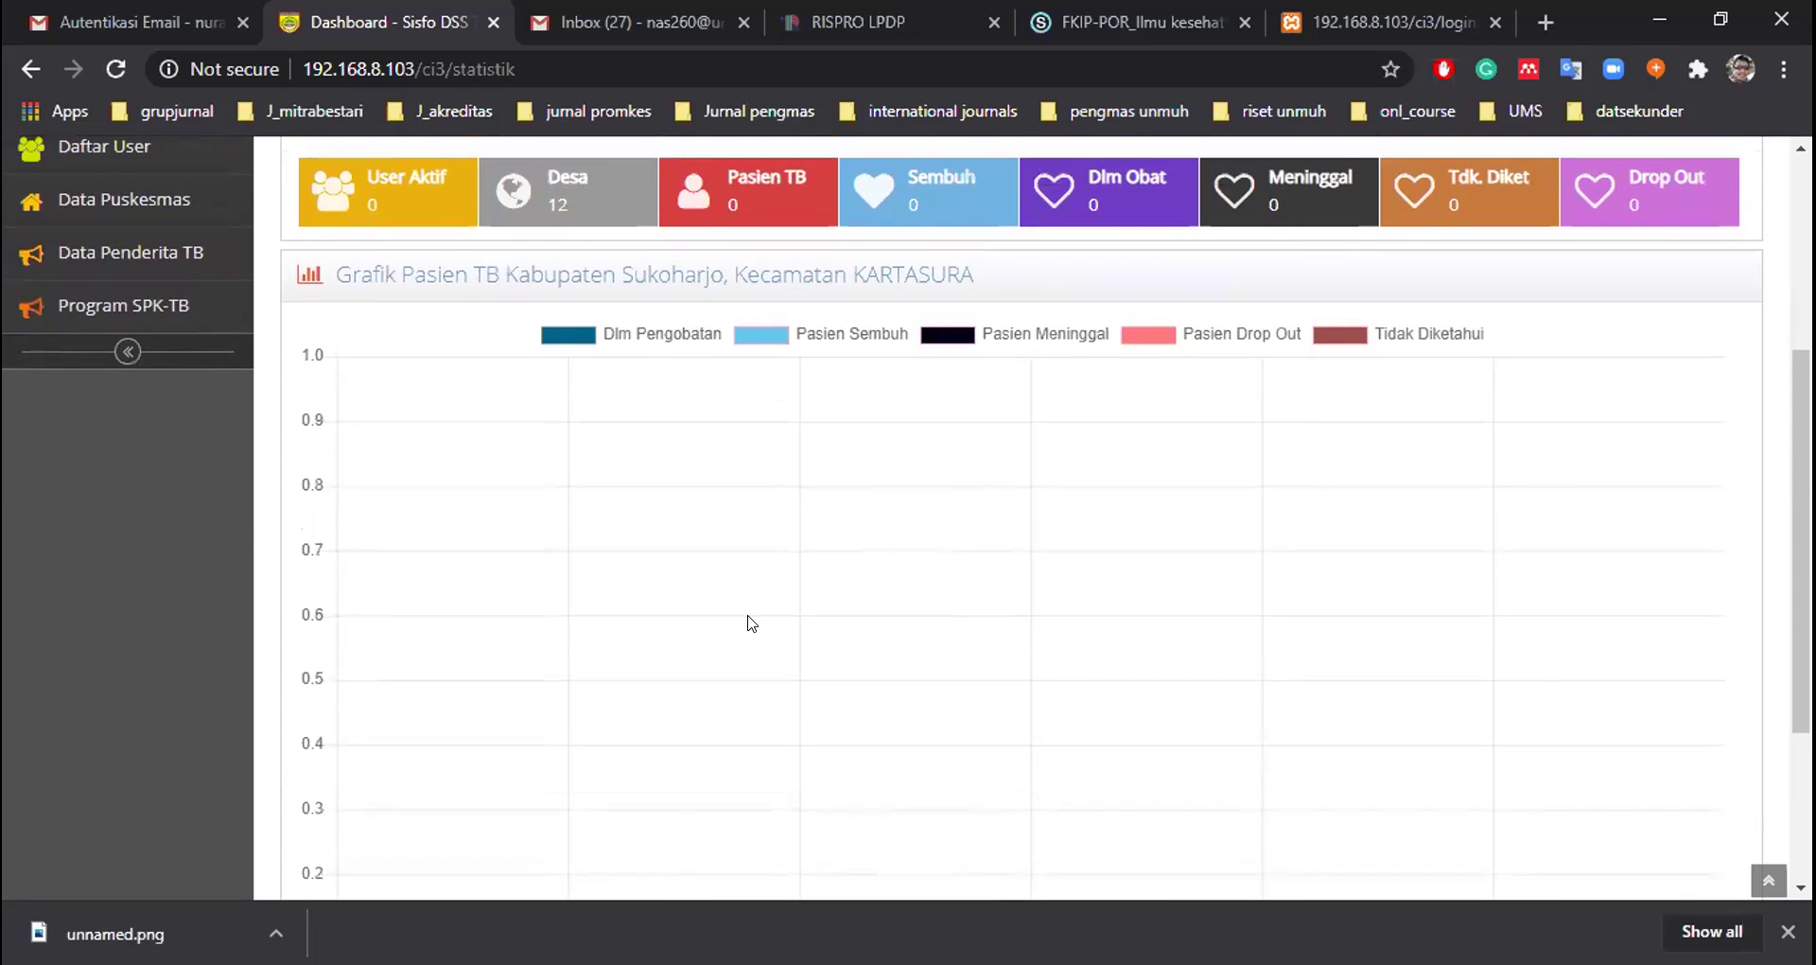
pyautogui.scroll(1, 752, 622)
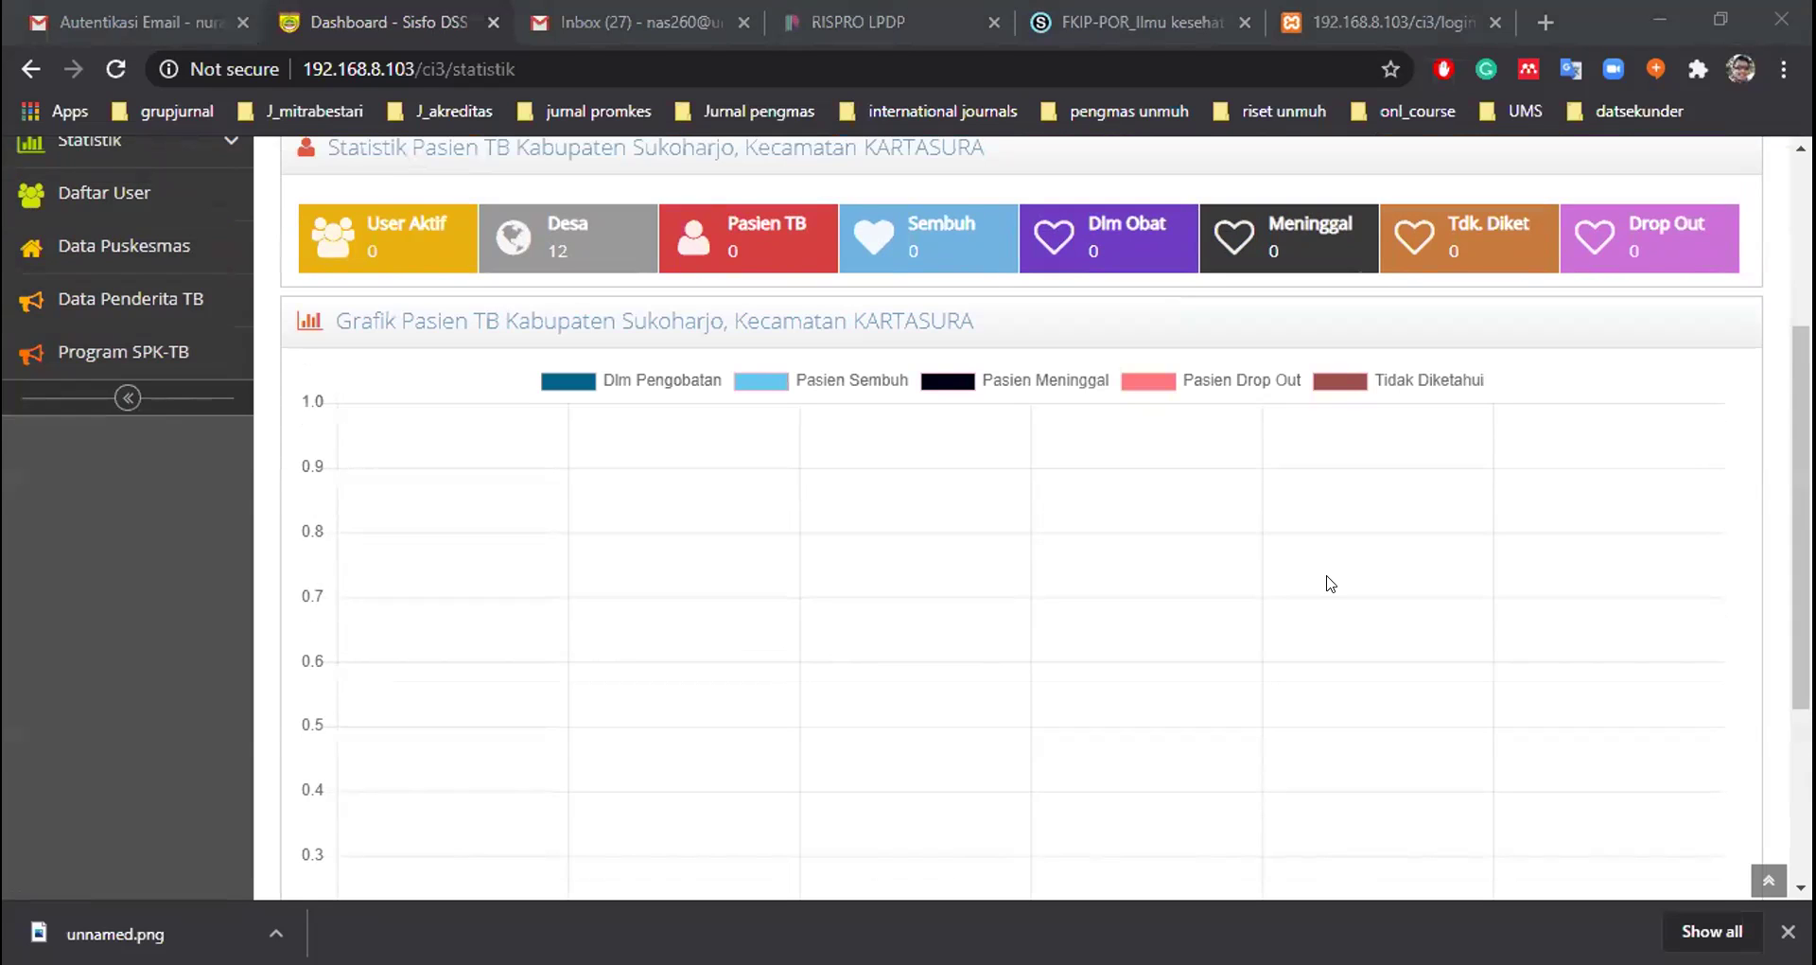
pyautogui.scroll(1, 117, 560)
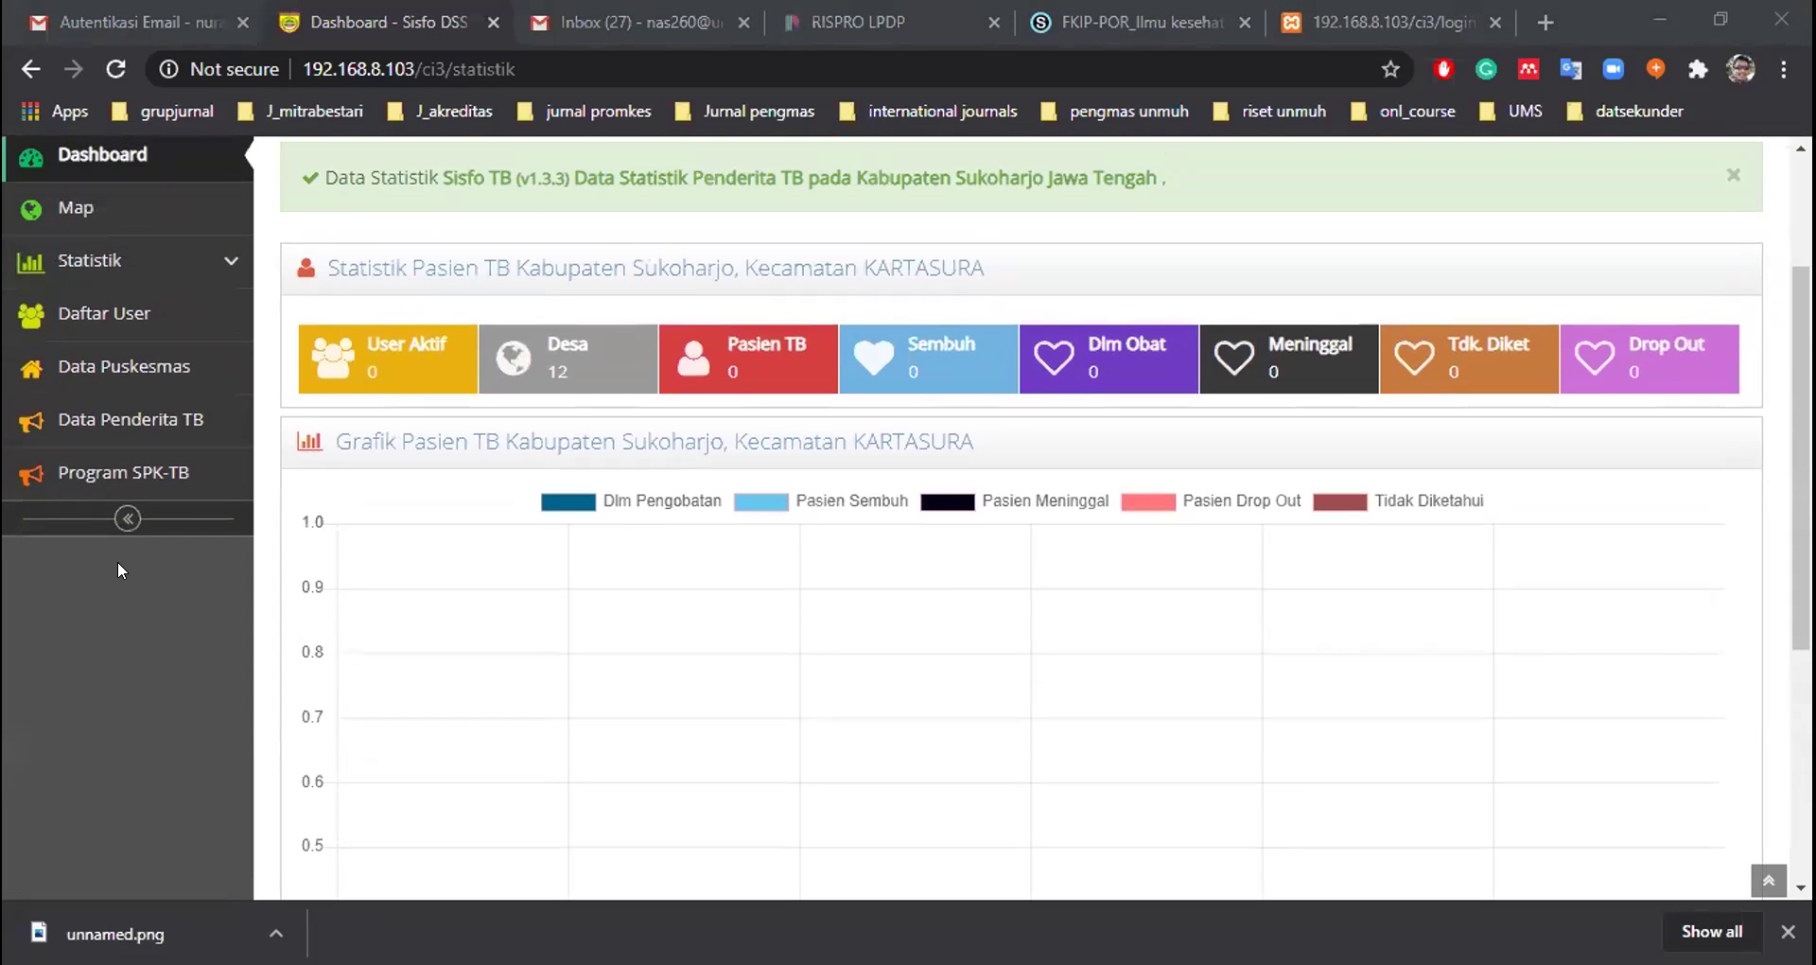
pyautogui.scroll(1, 117, 560)
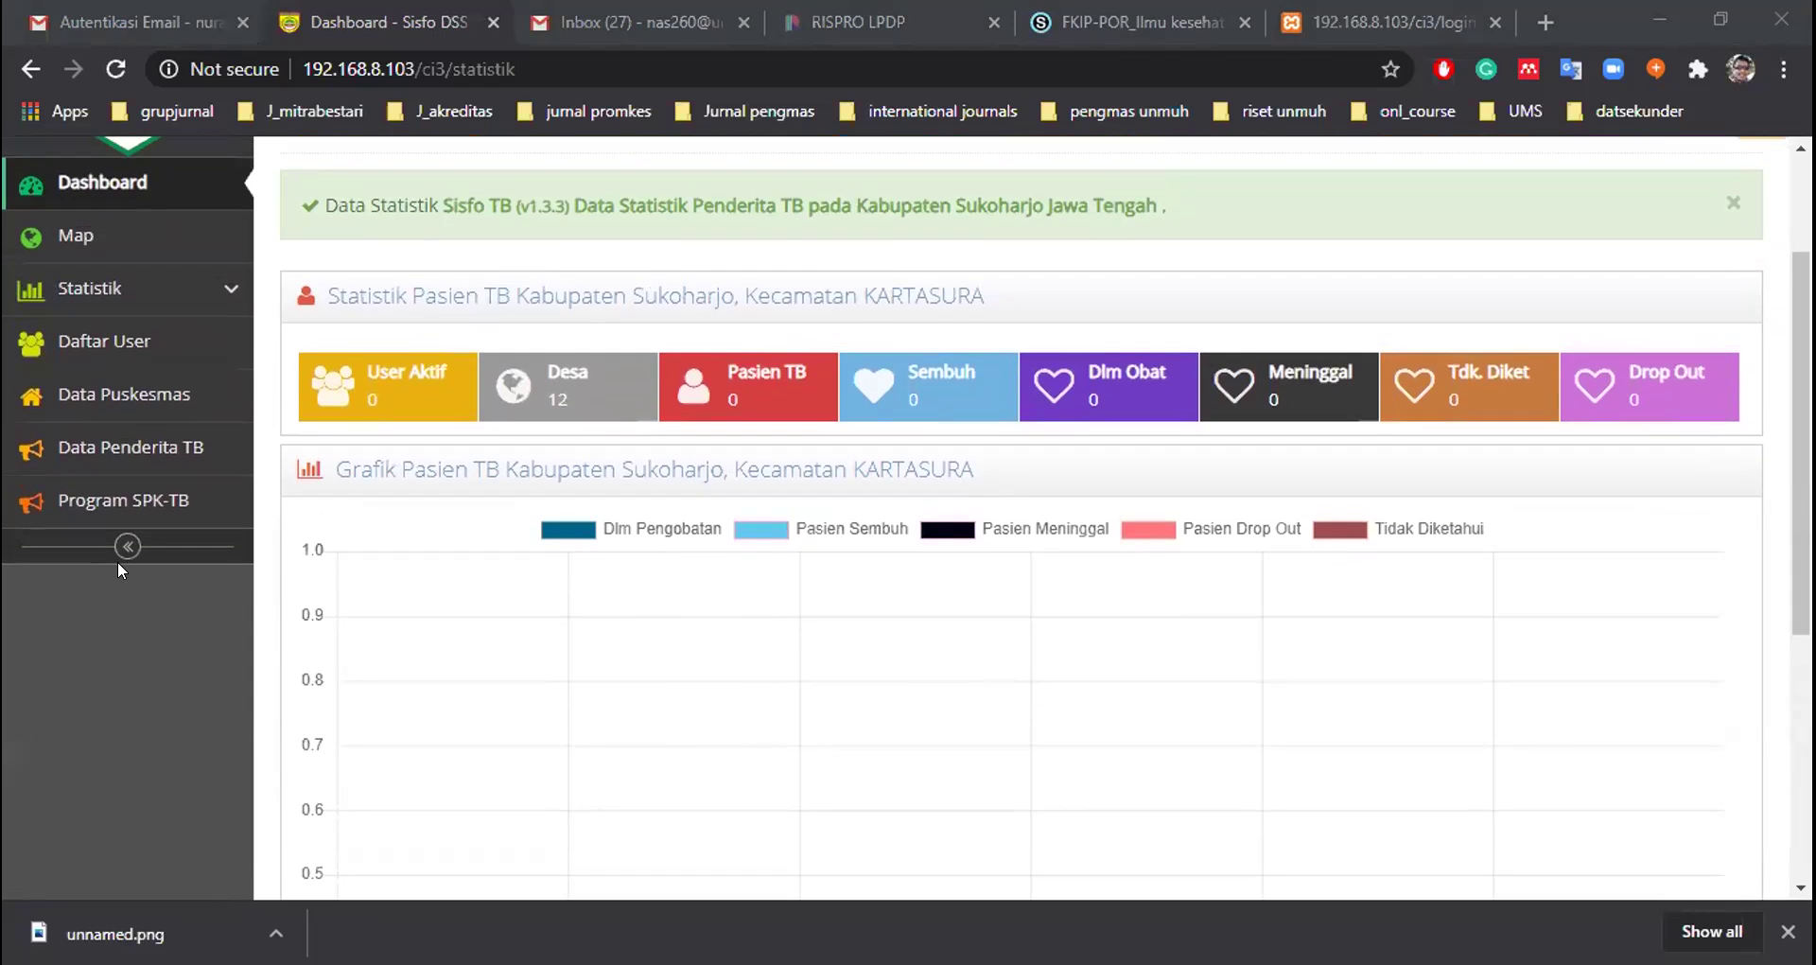
pyautogui.click(105, 352)
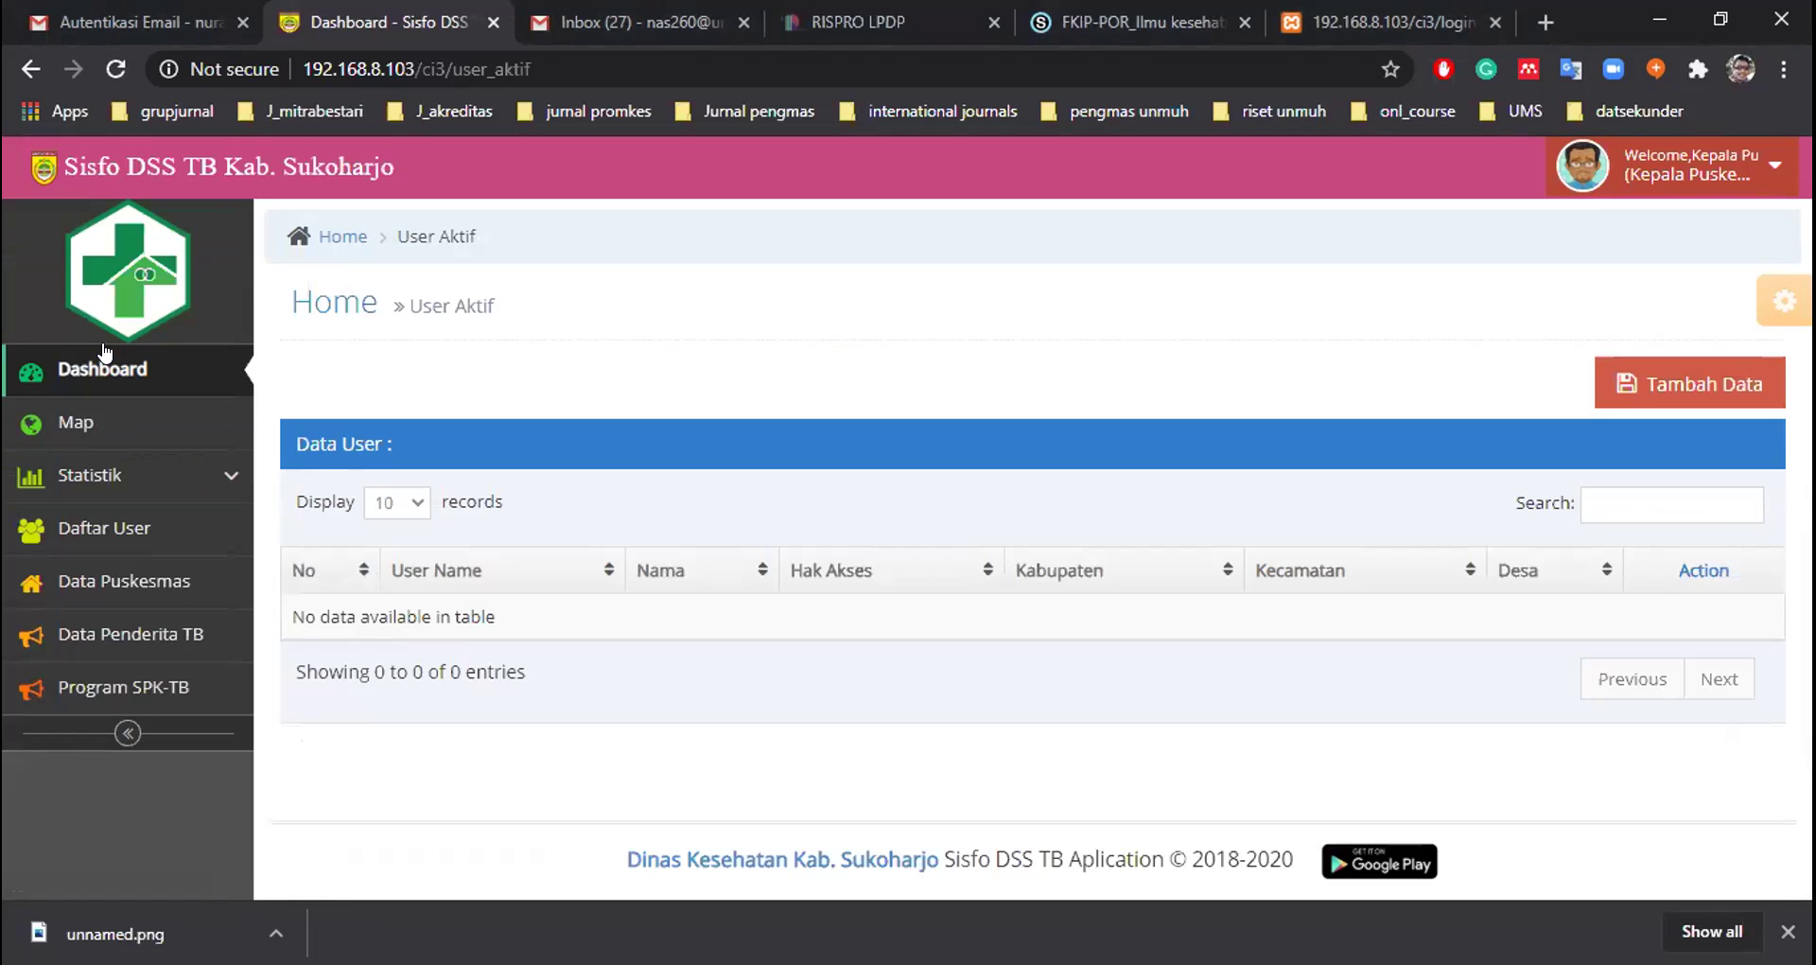
# Start a new user with username ptb_kartasura and enter and confirm its password
pyautogui.click(1685, 396)
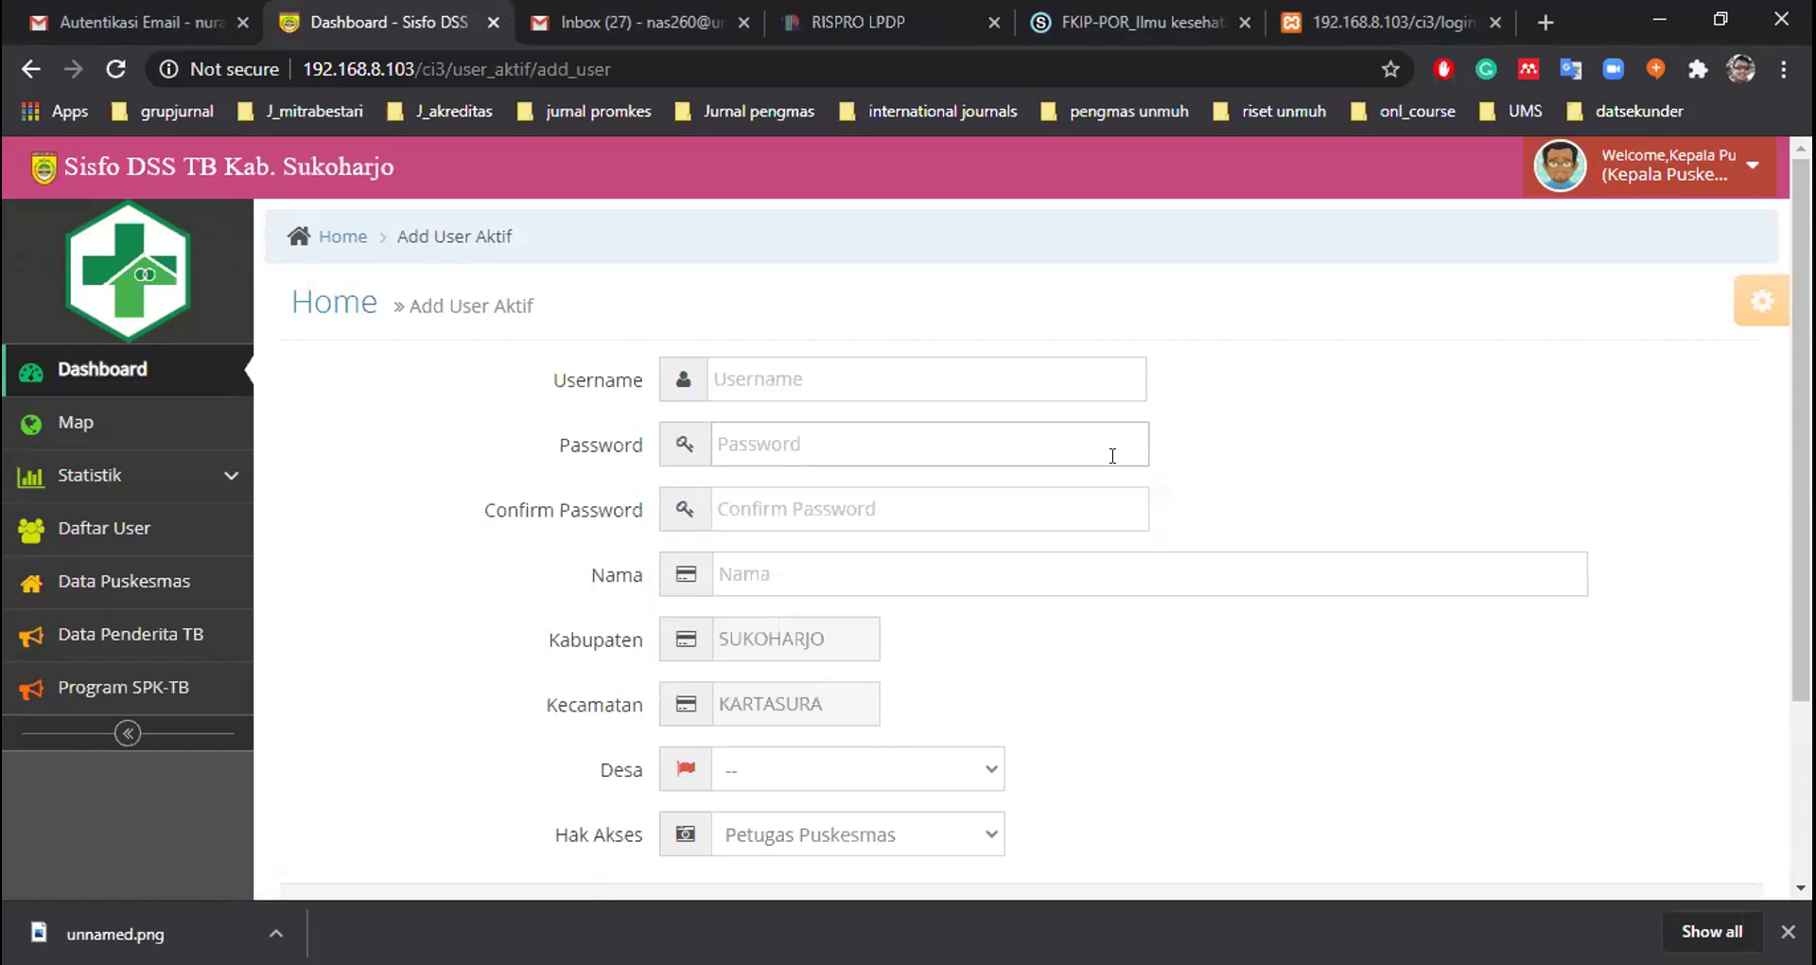
pyautogui.click(949, 376)
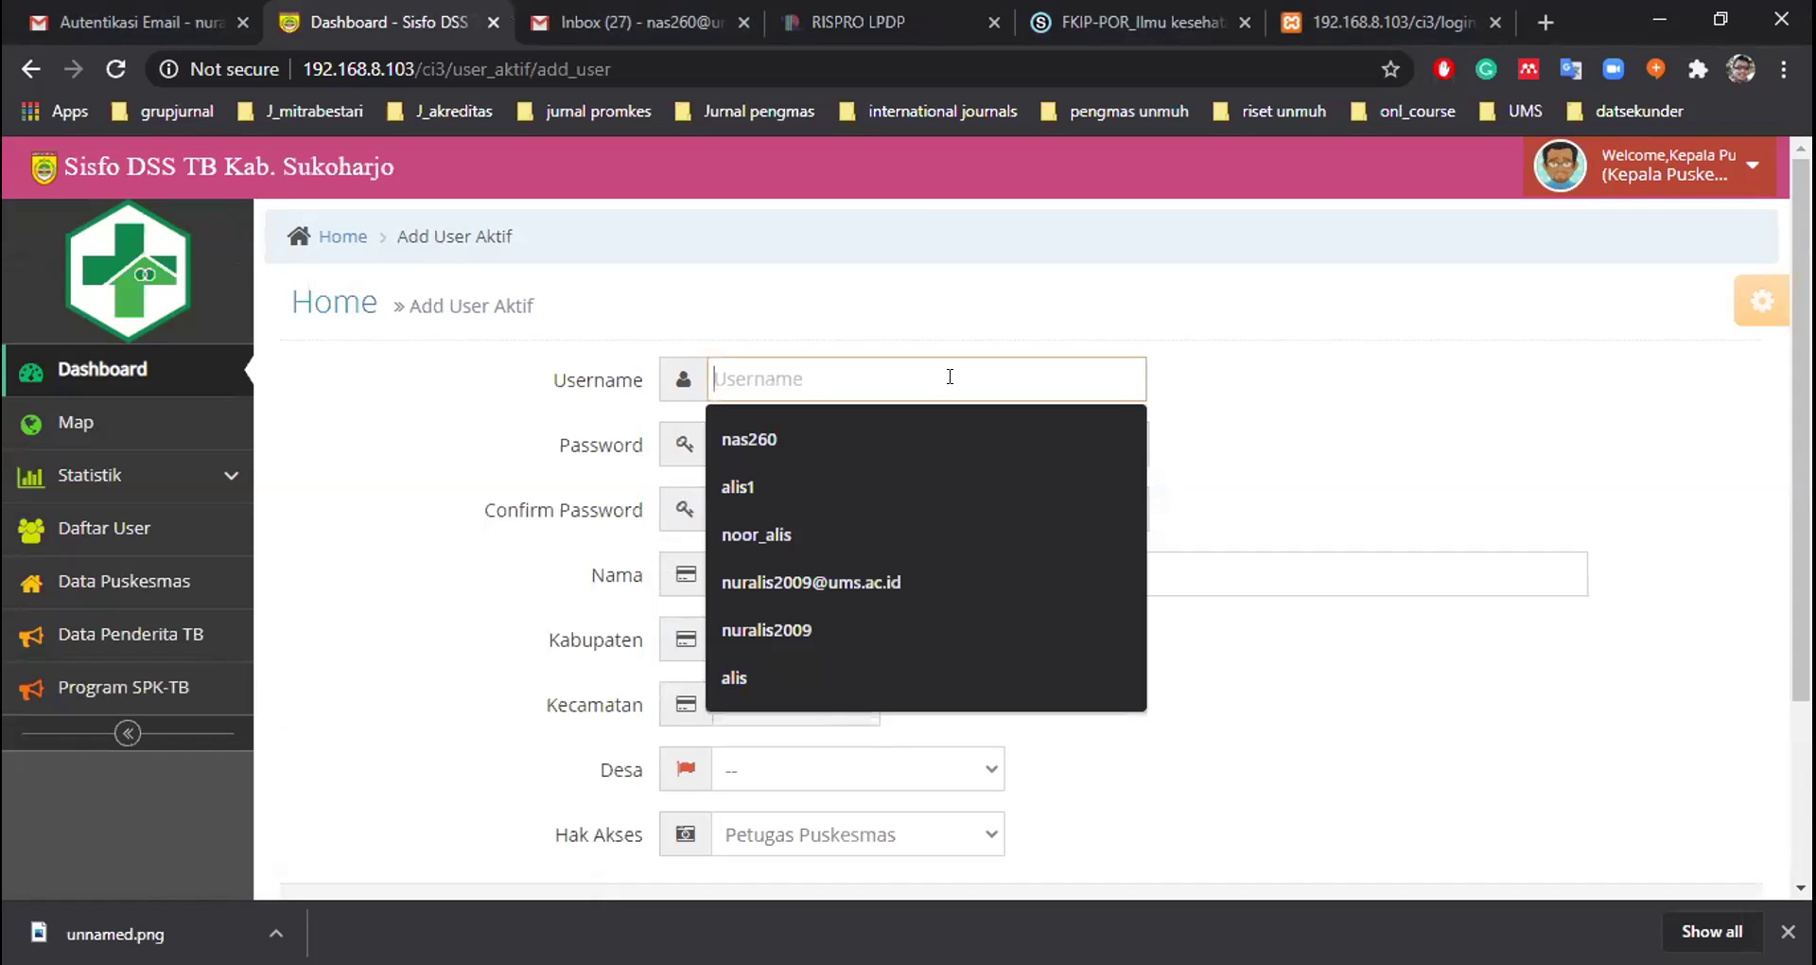
pyautogui.write('ptb')
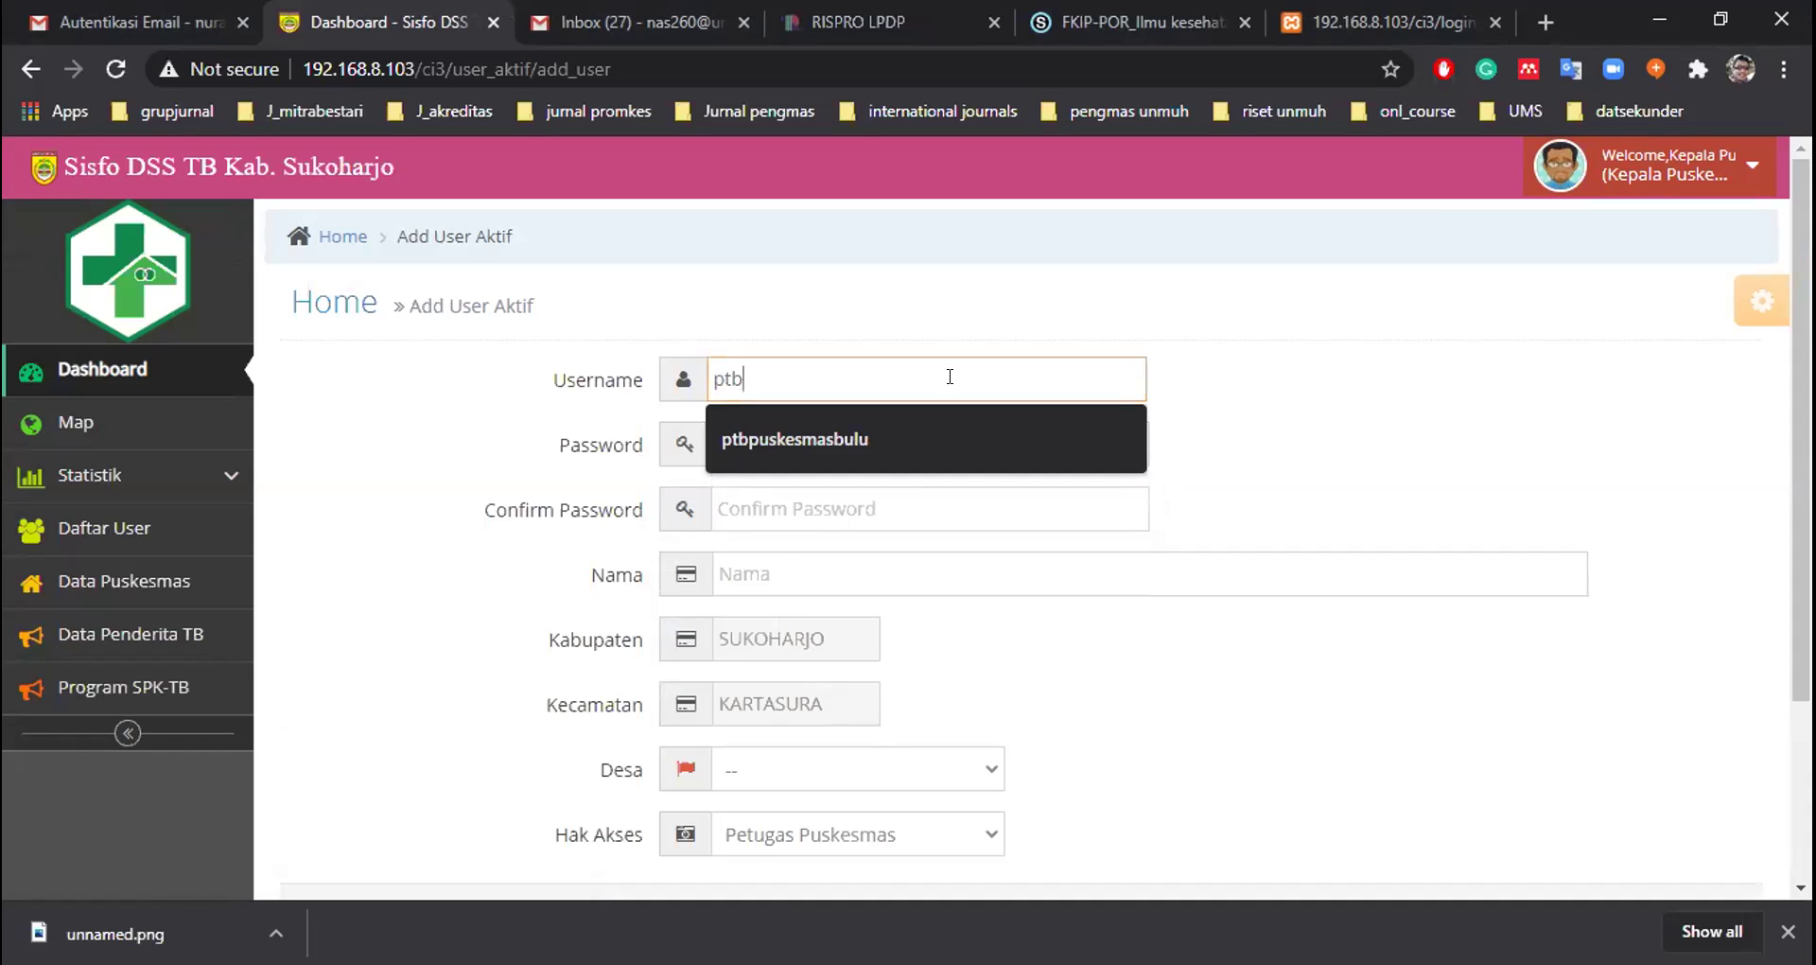
pyautogui.write('_')
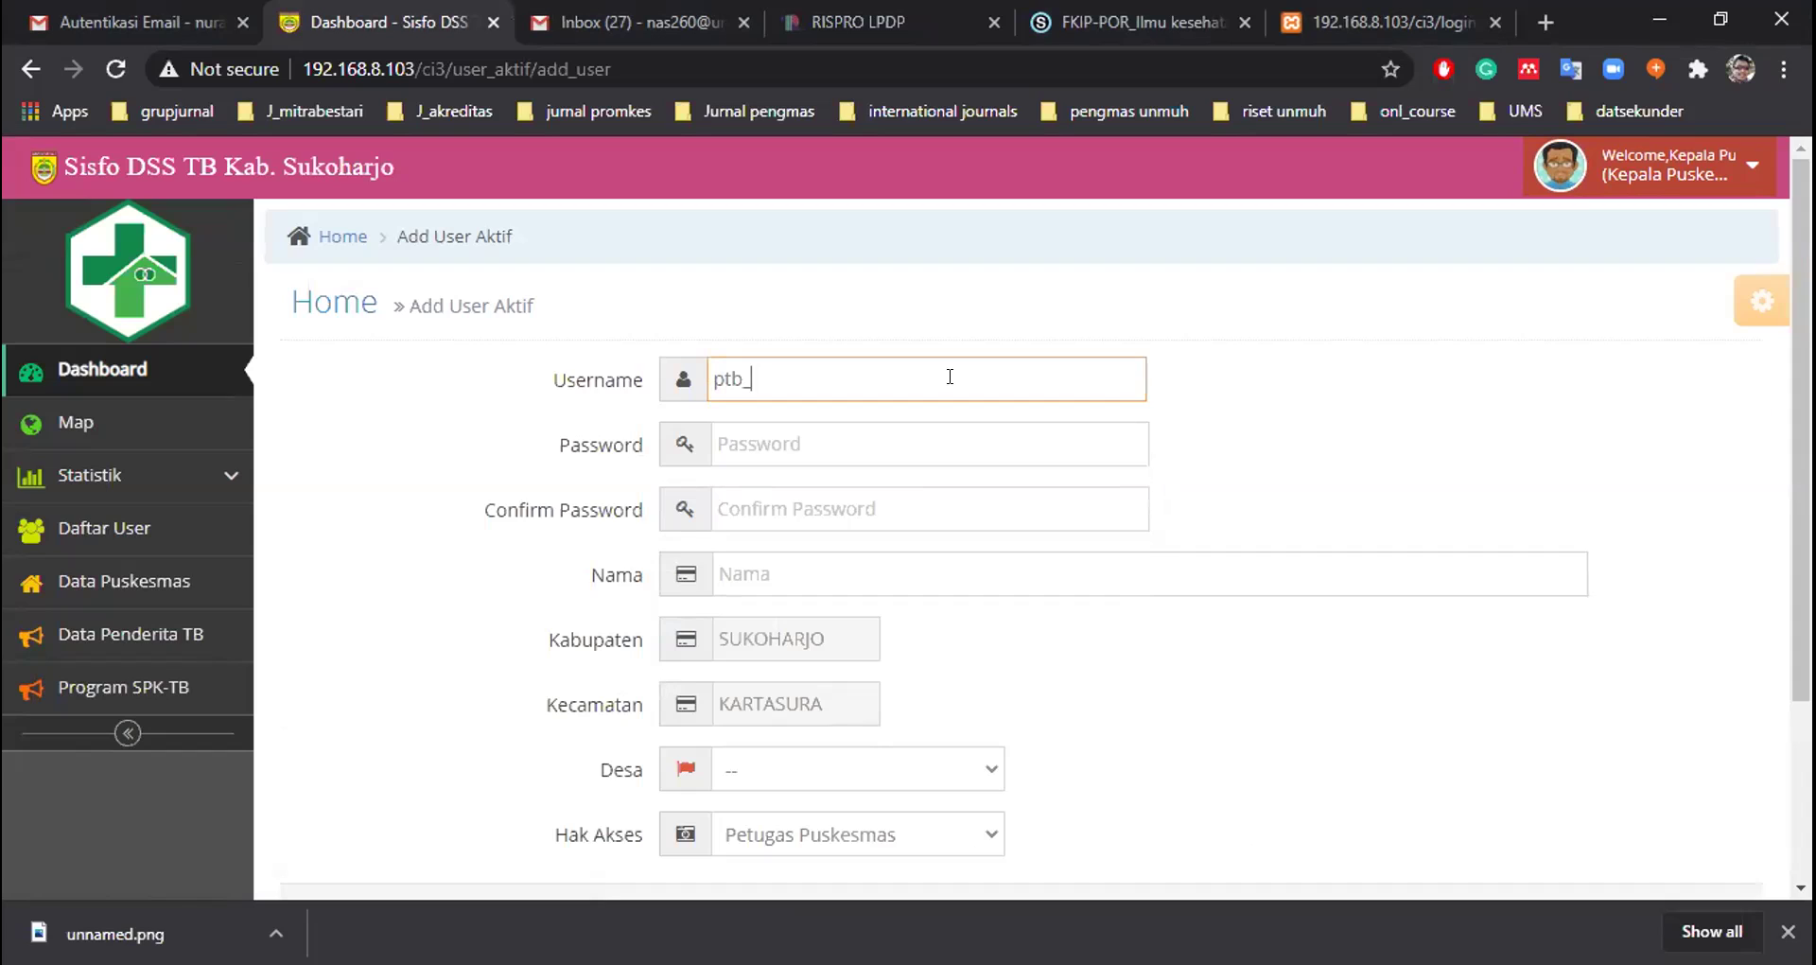
pyautogui.write('kartasura')
pyautogui.click(903, 439)
pyautogui.write('12')
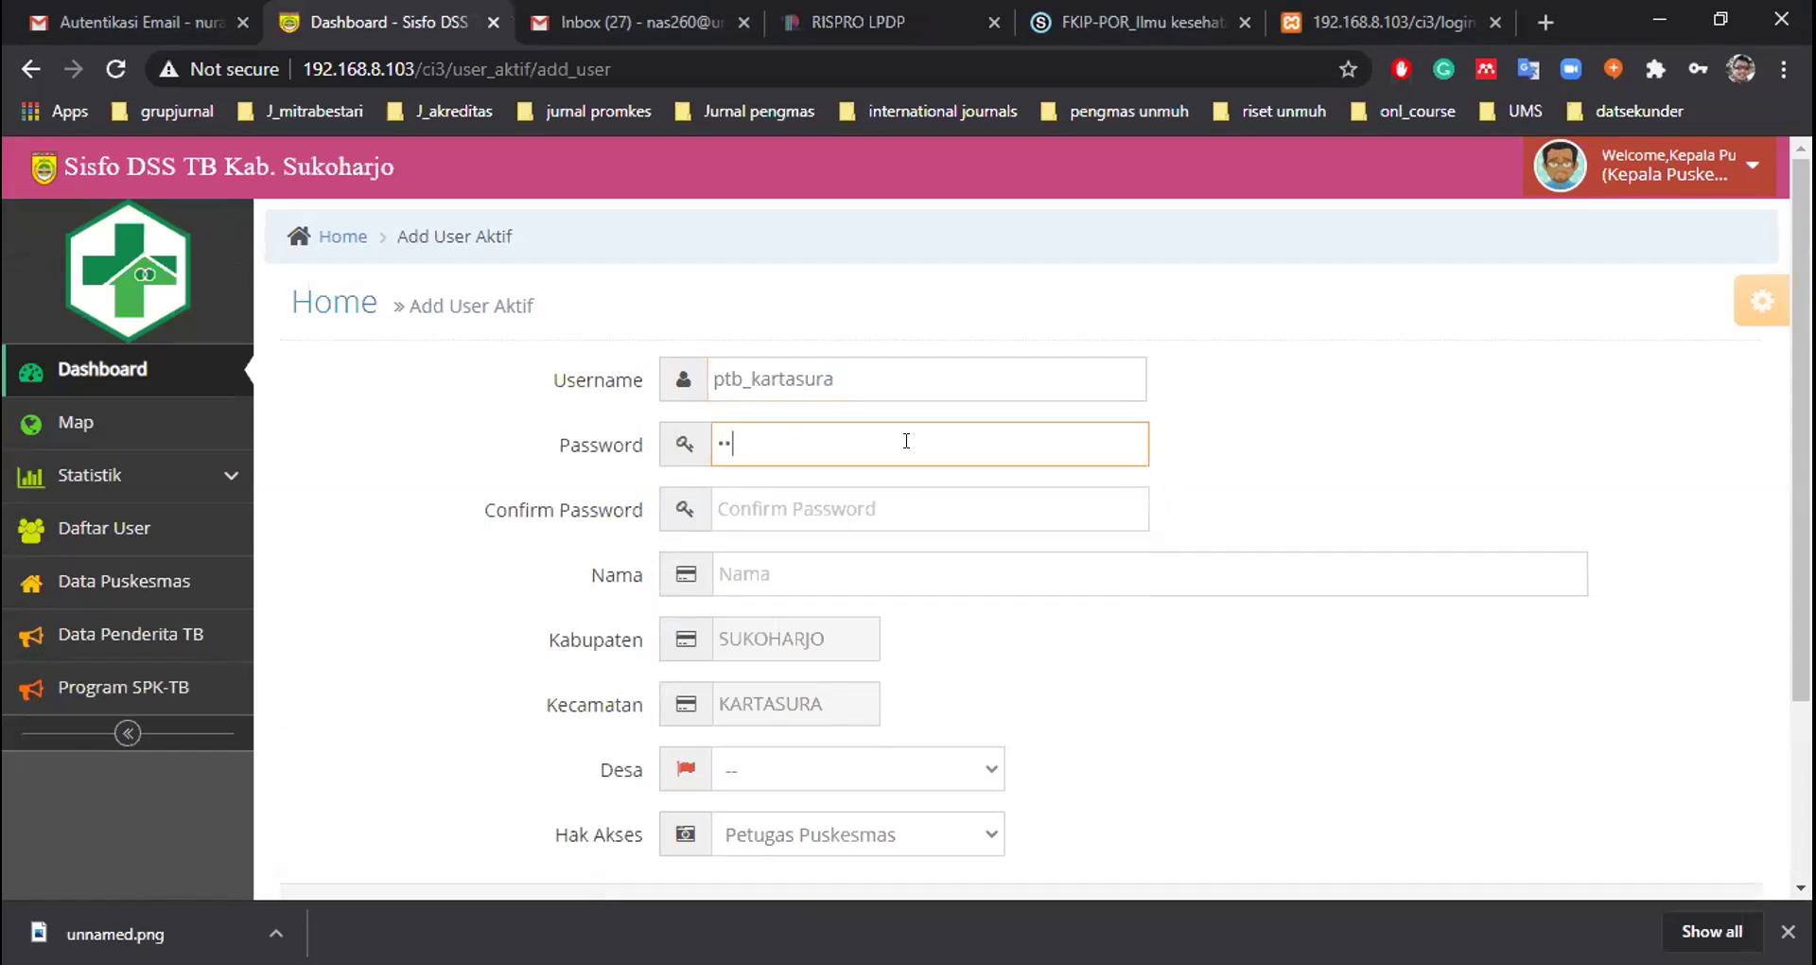
pyautogui.click(883, 502)
pyautogui.write('12')
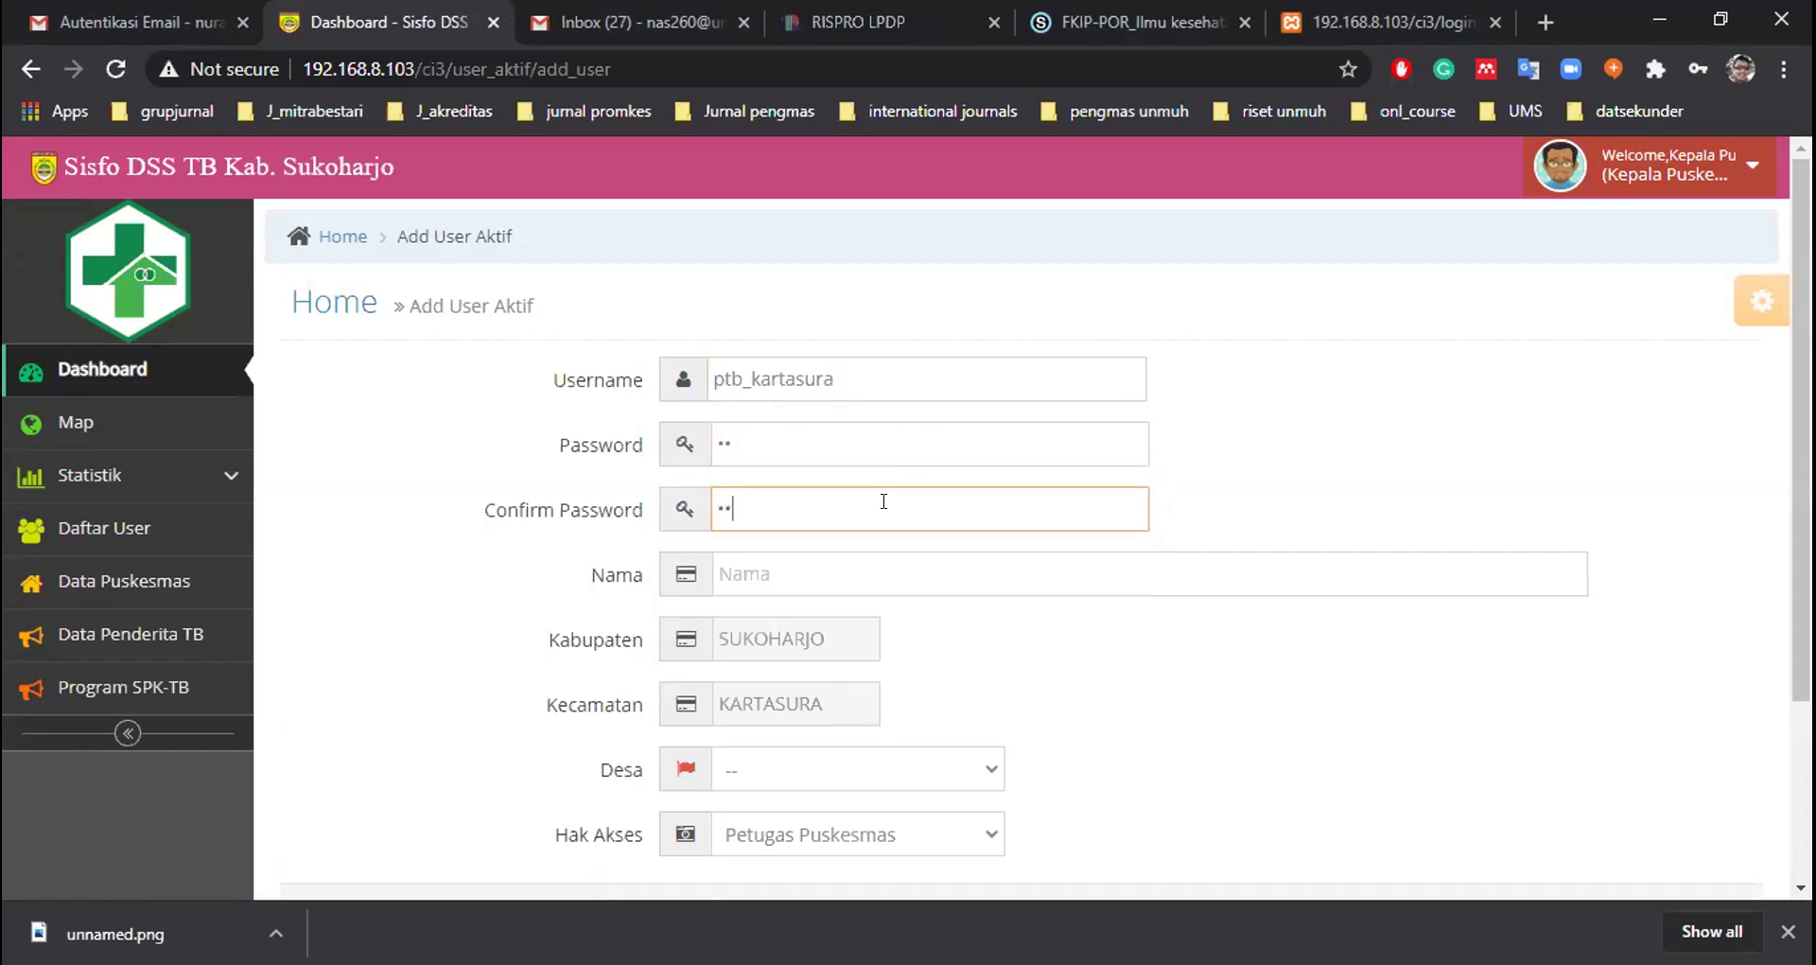
# Name the user 'programer TB', keep Petugas Puskesmas access, and submit it
pyautogui.click(880, 562)
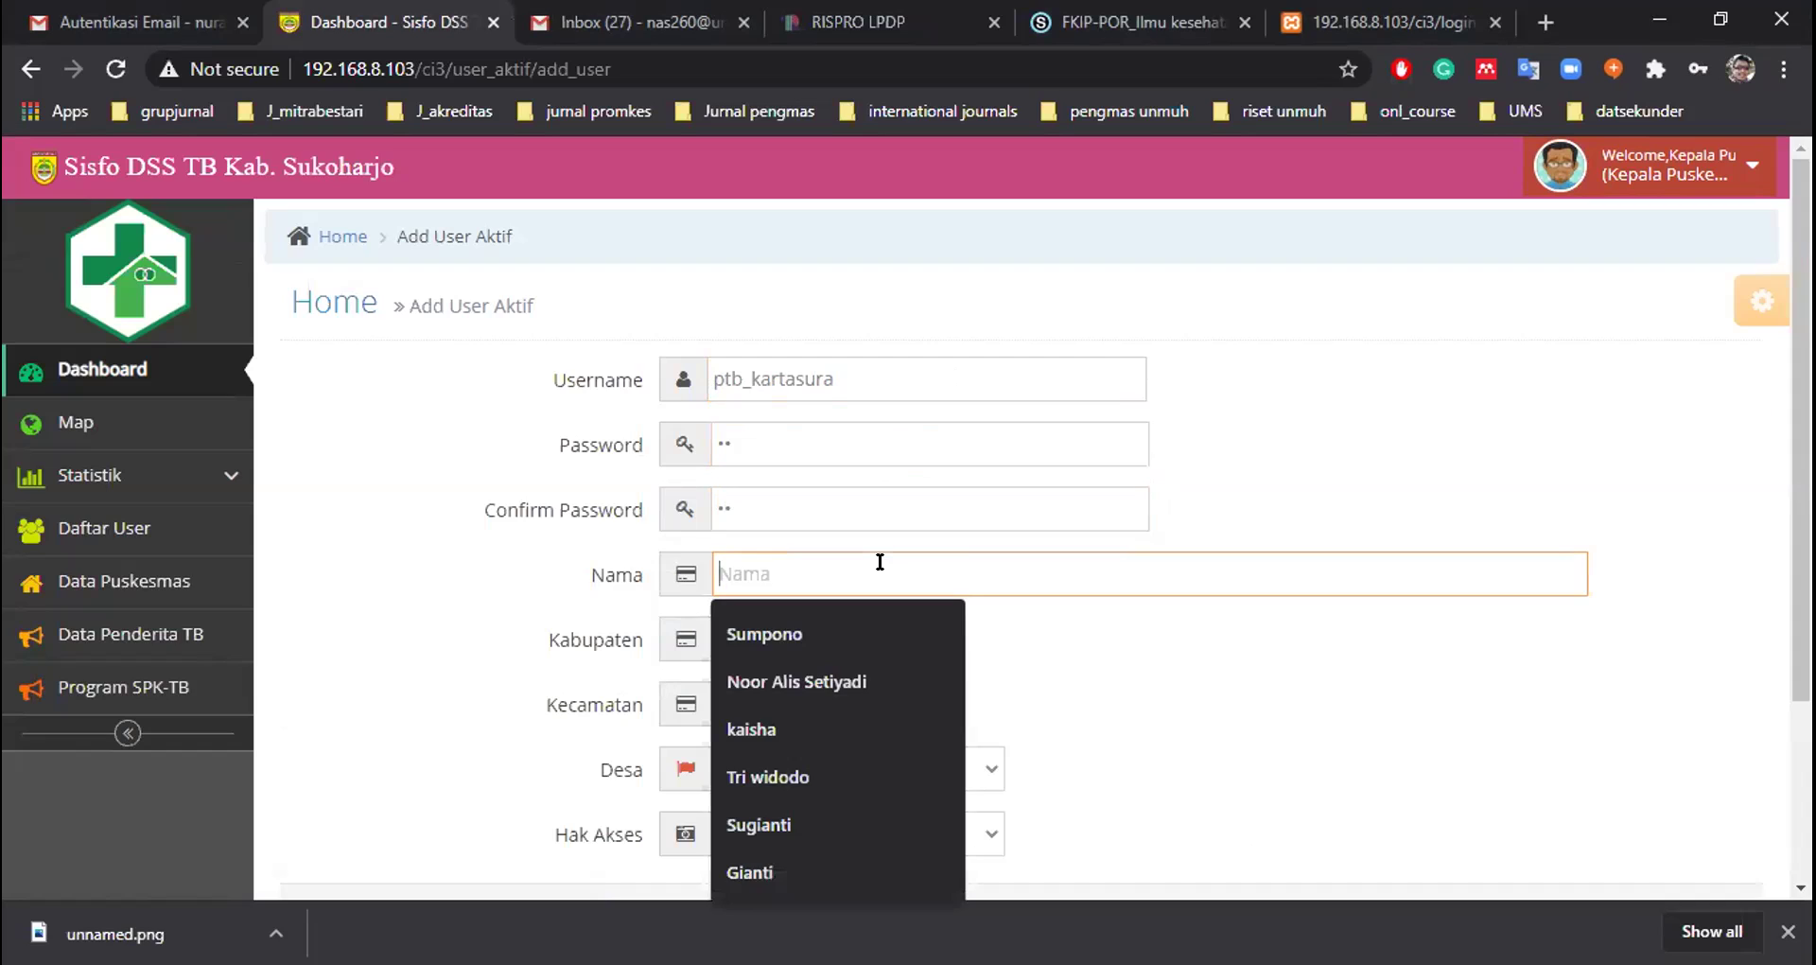
pyautogui.write('progm')
pyautogui.write('a')
pyautogui.press('BackSpace')
pyautogui.press('BackSpace')
pyautogui.write('rae')
pyautogui.press('BackSpace')
pyautogui.write('mer TB')
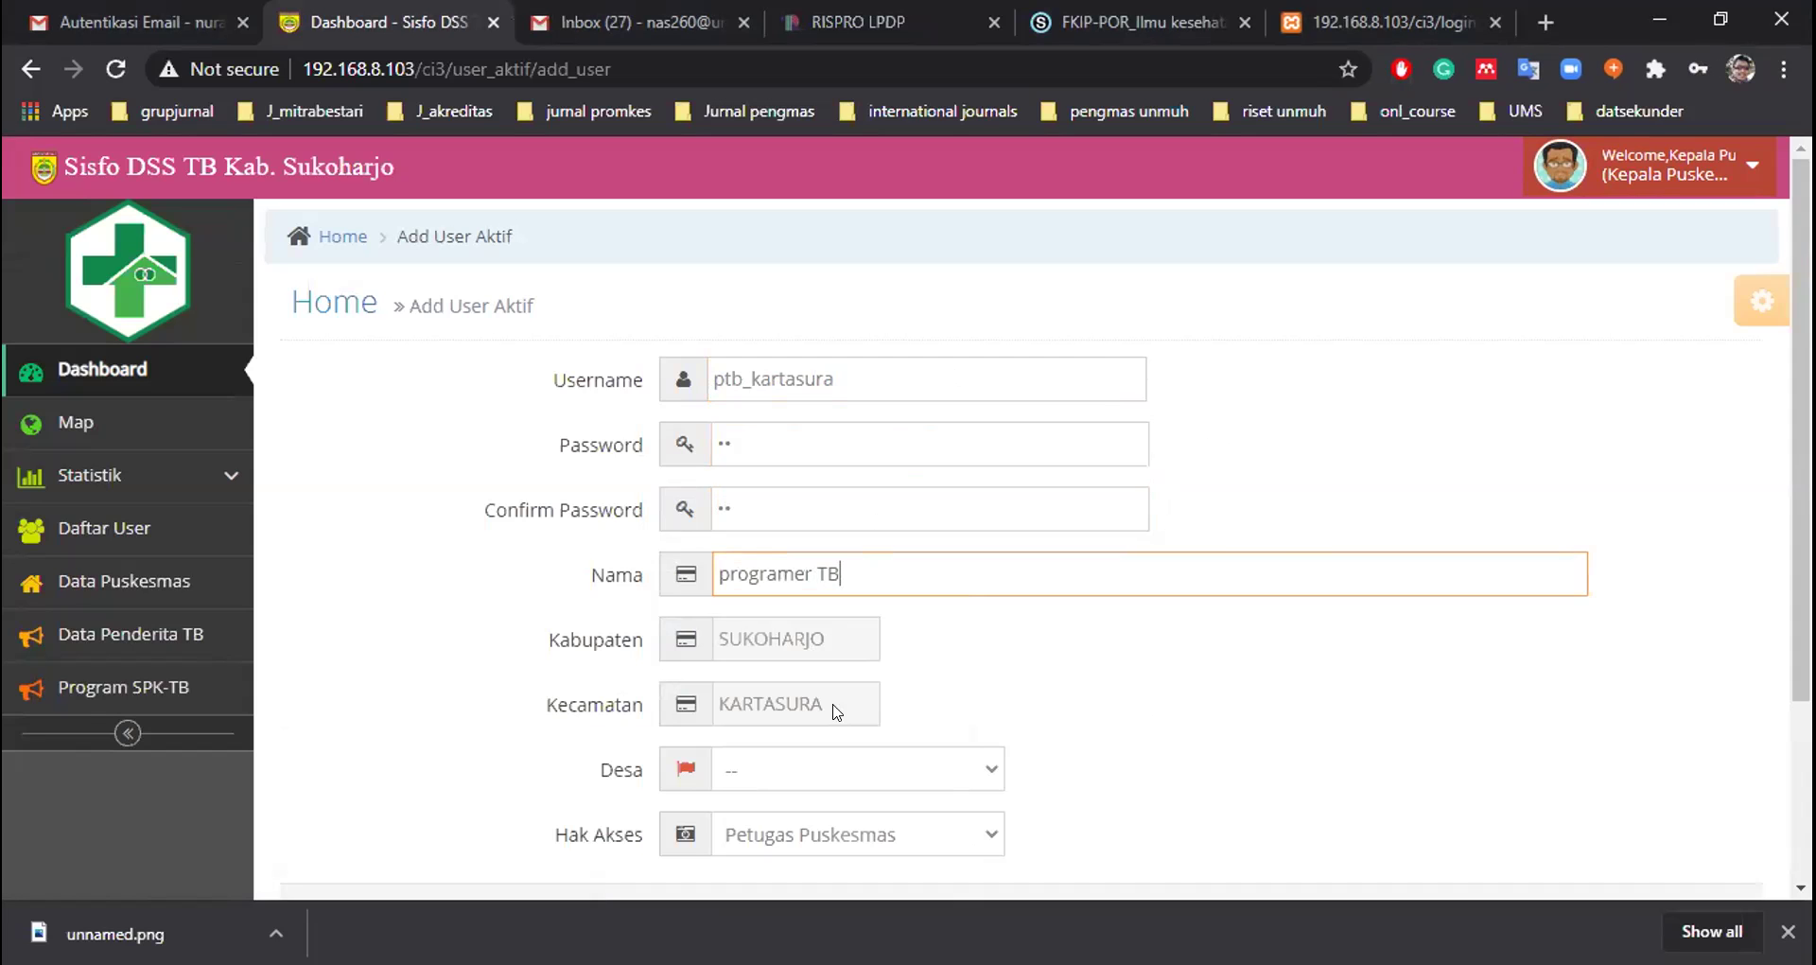
pyautogui.scroll(-2, 864, 718)
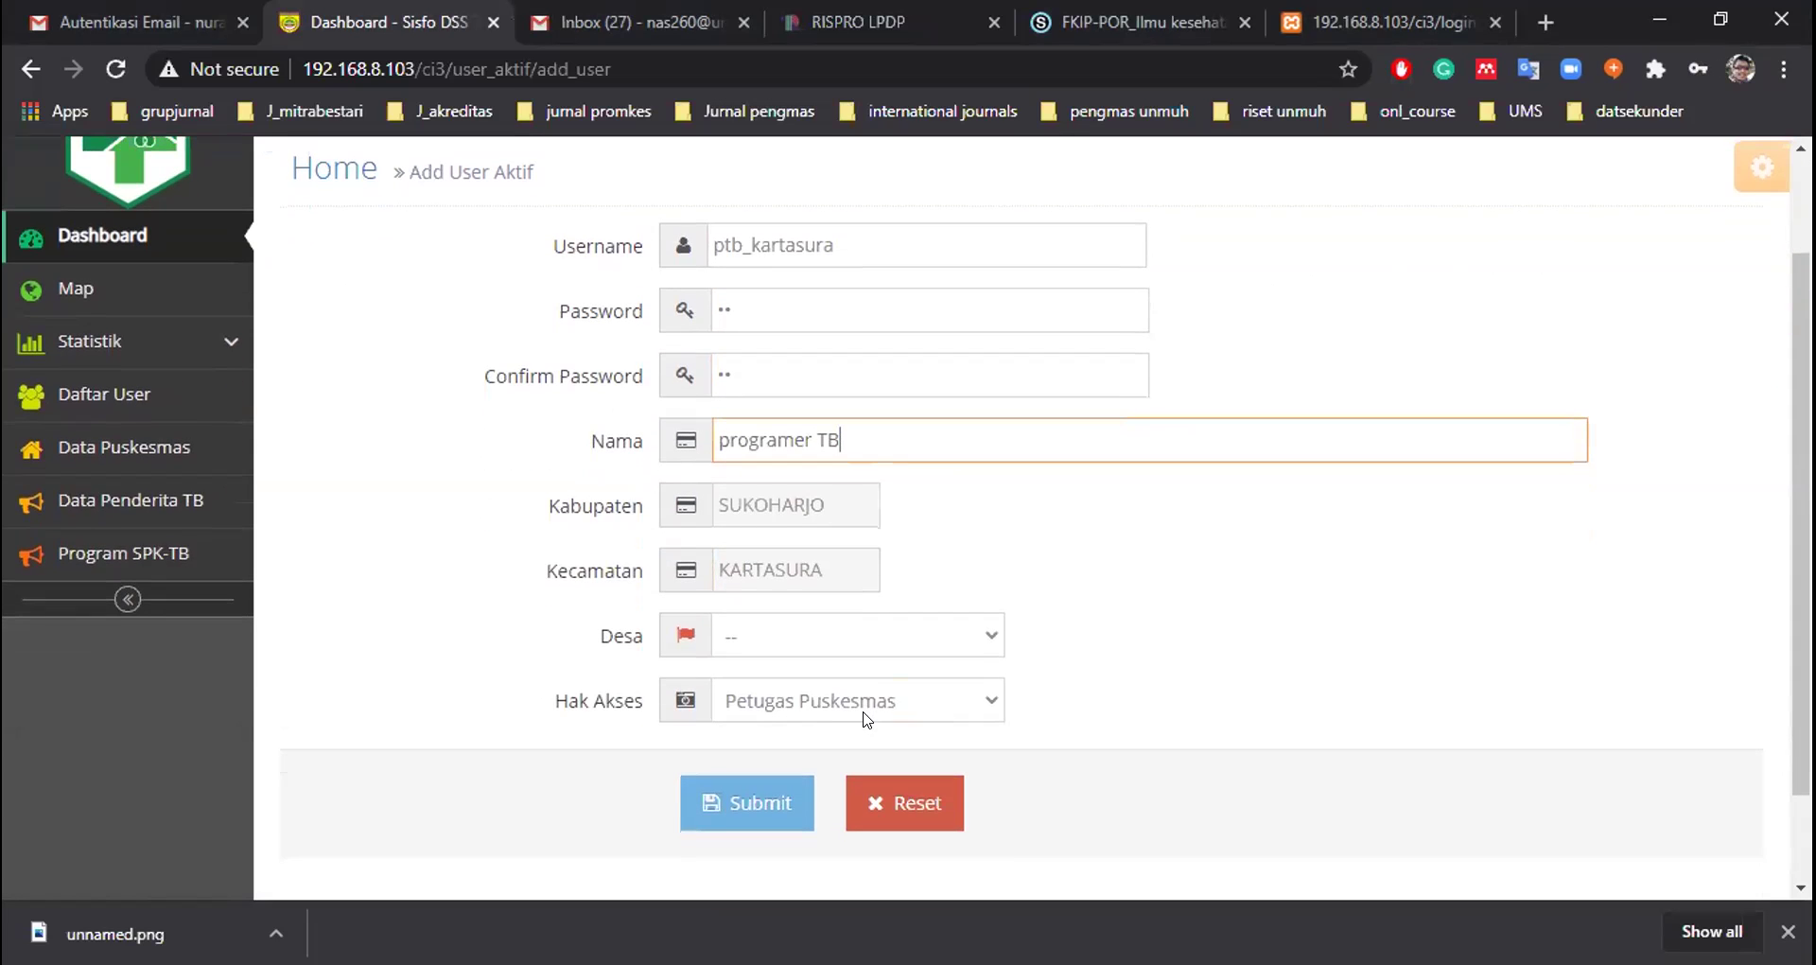
pyautogui.scroll(-1, 863, 714)
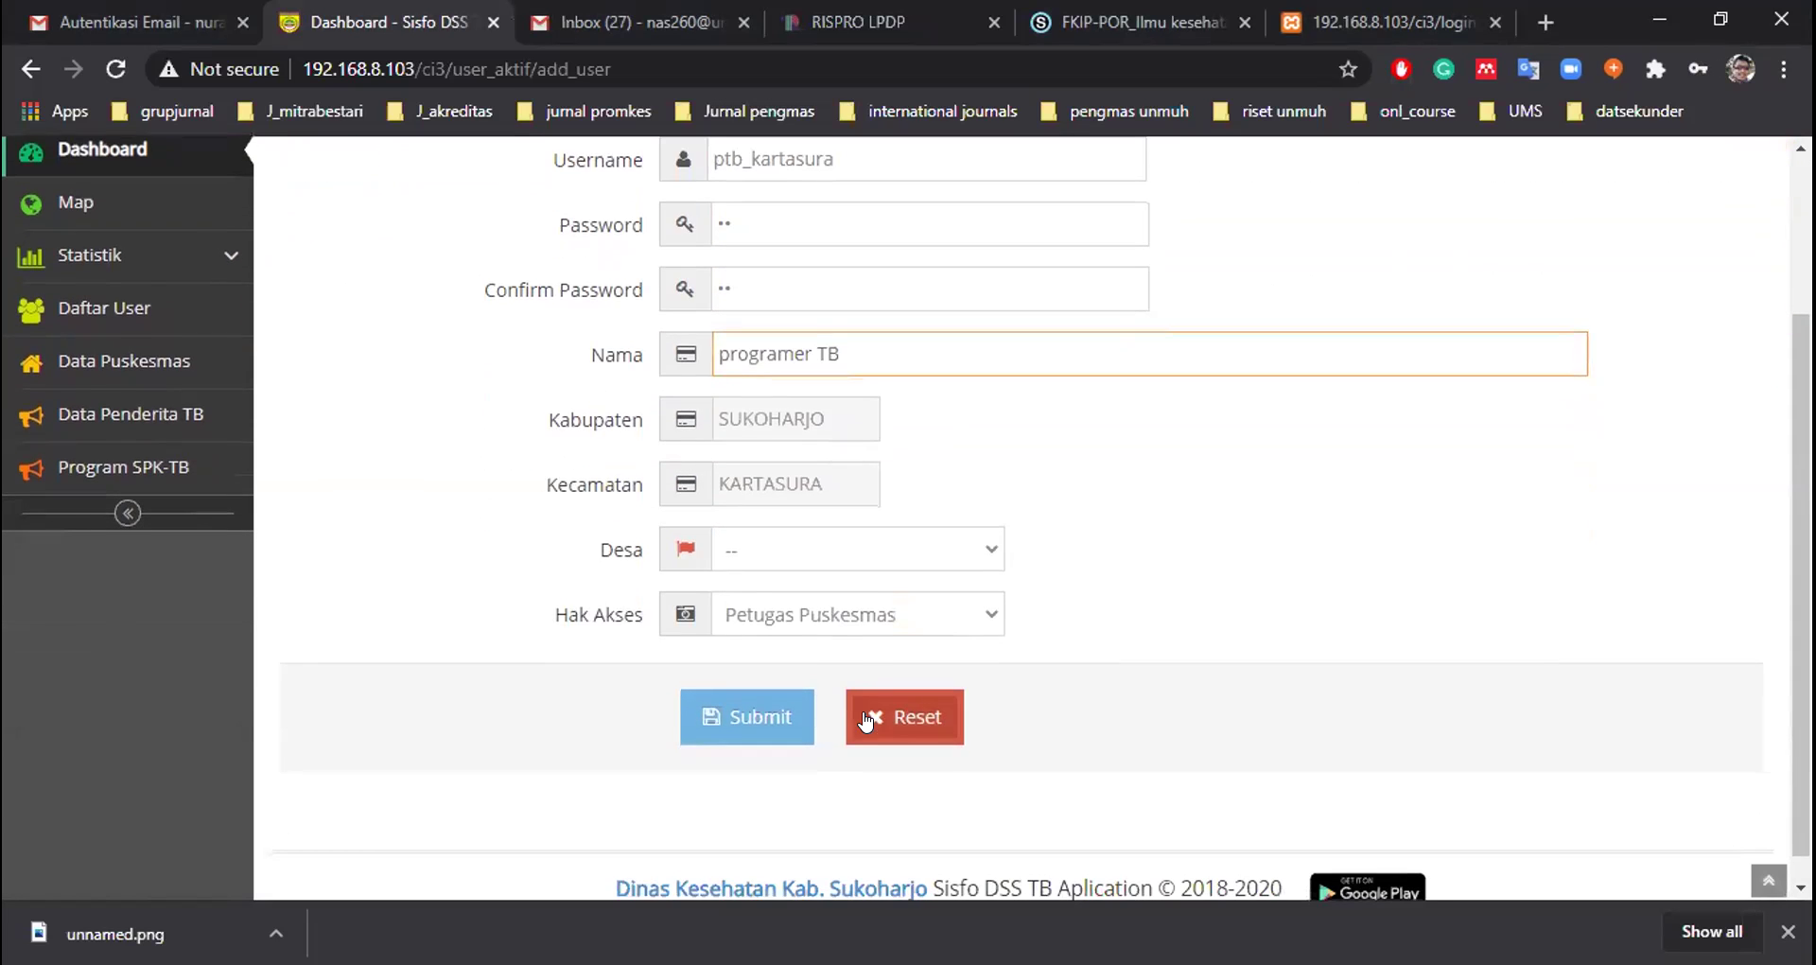
pyautogui.click(842, 607)
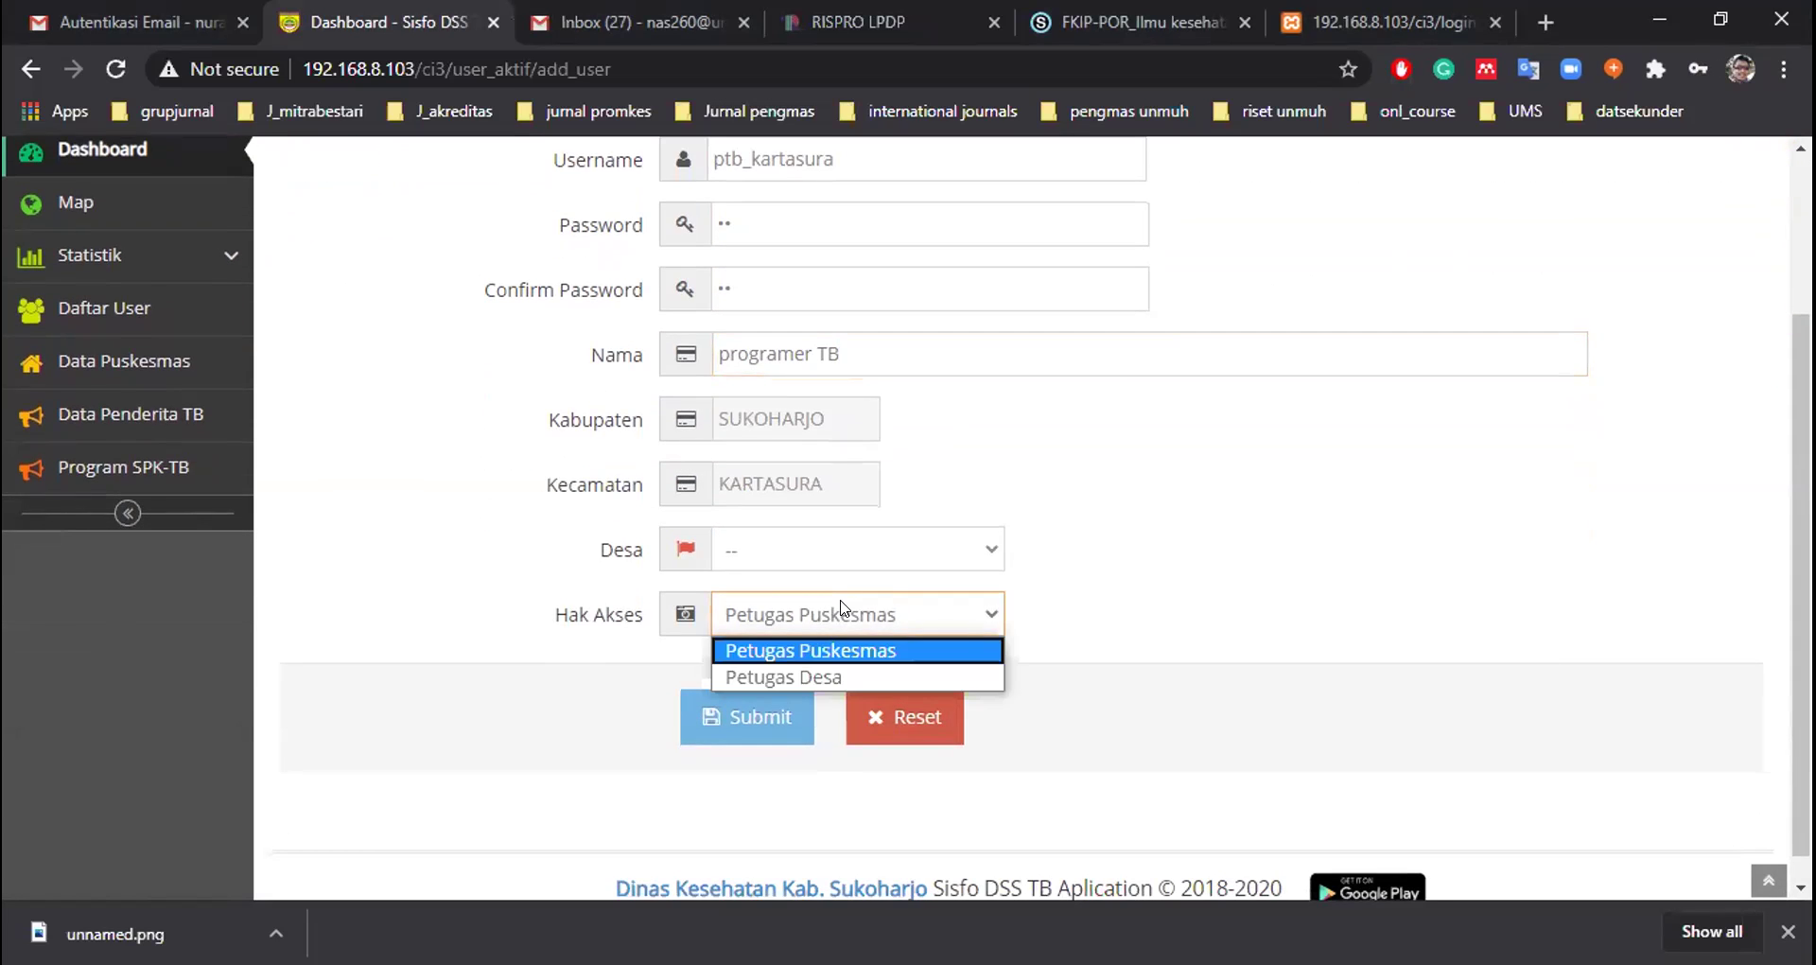
pyautogui.click(819, 651)
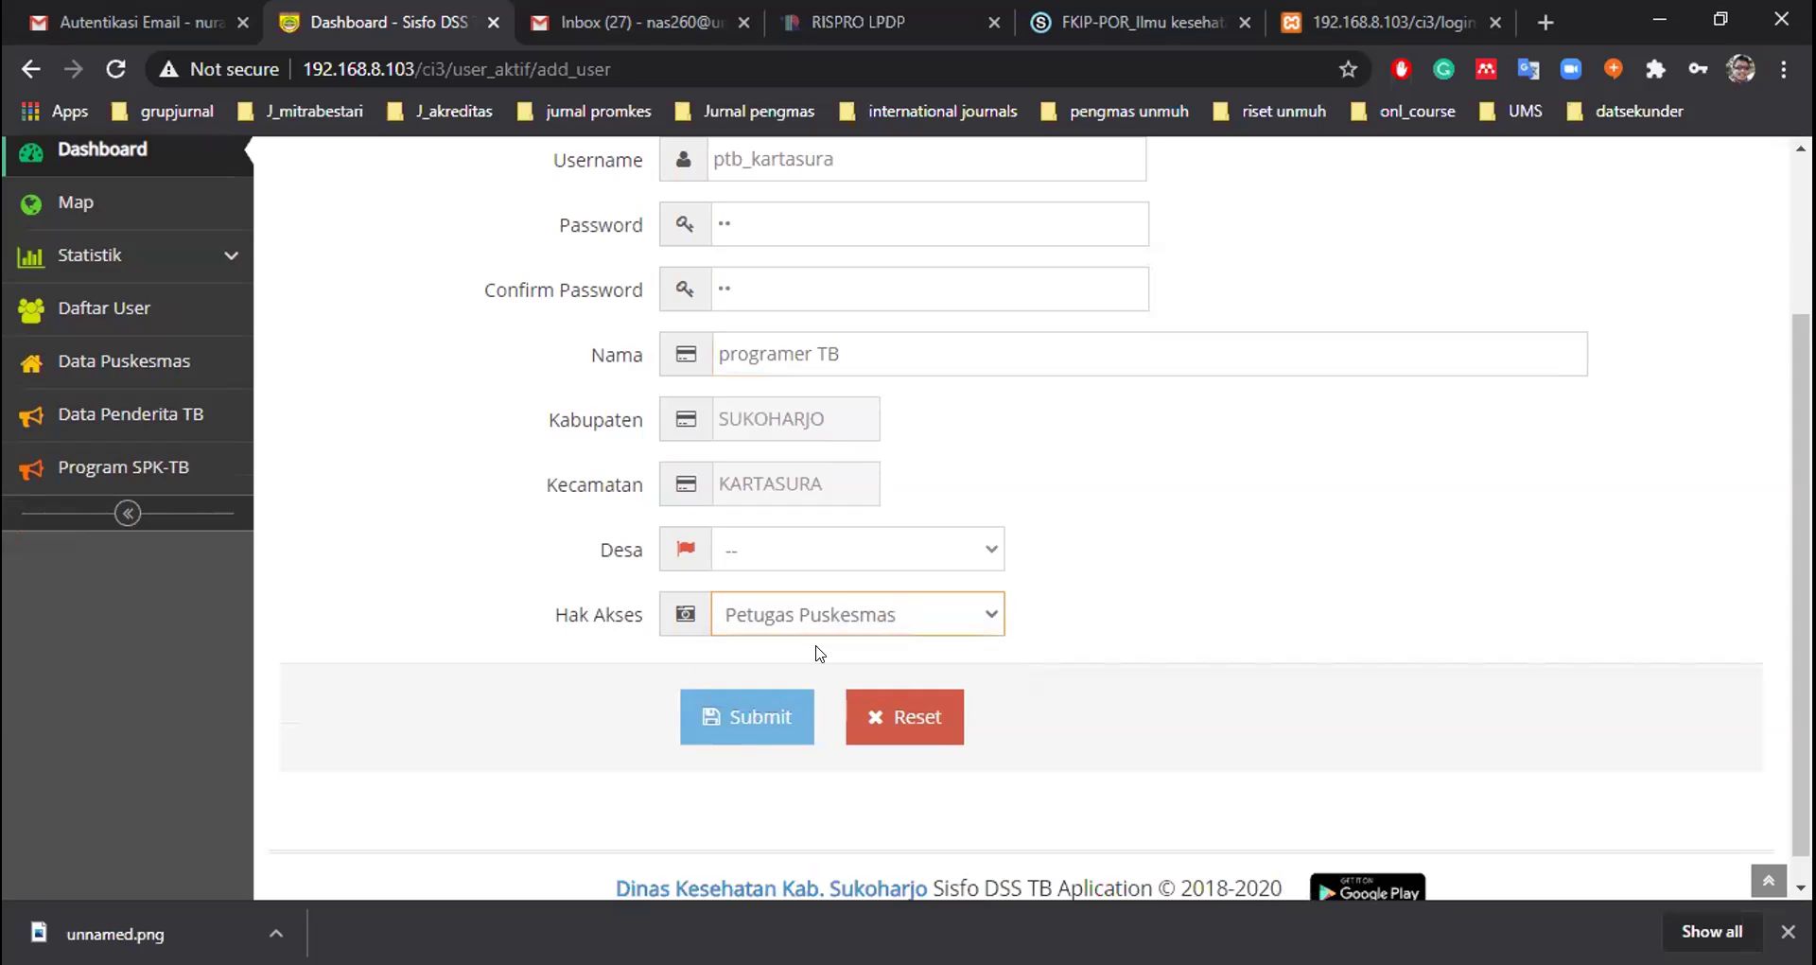
pyautogui.click(1154, 588)
pyautogui.click(774, 719)
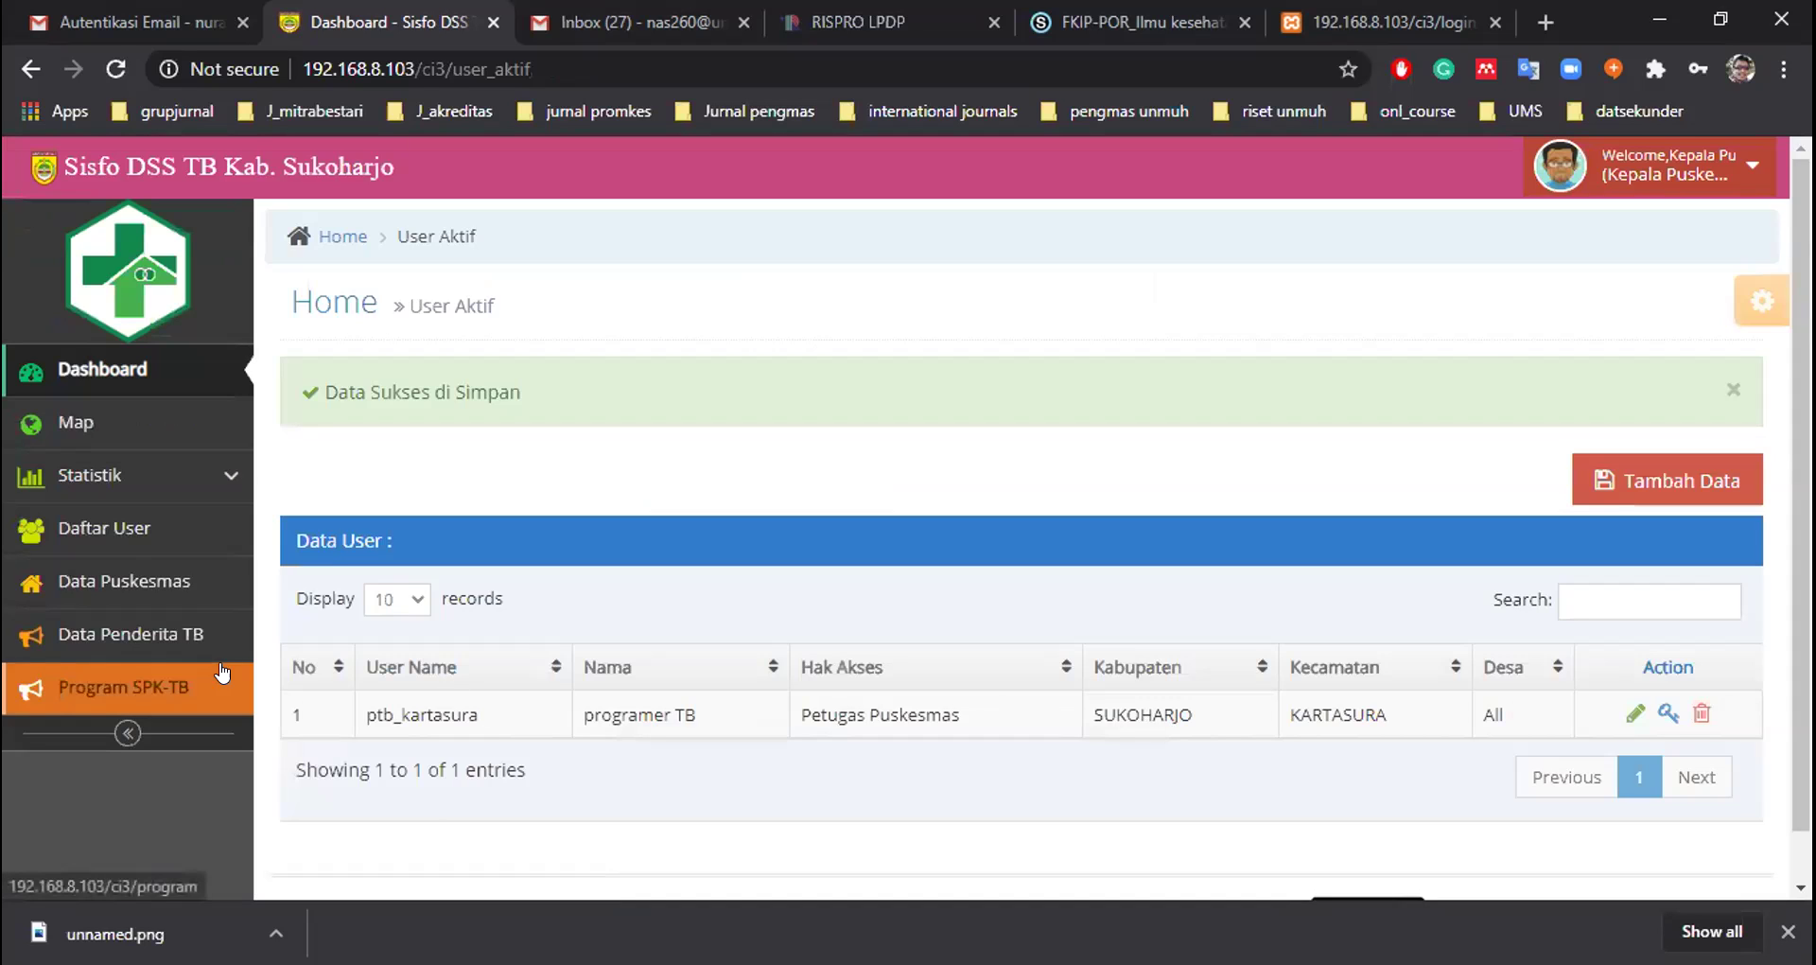
# Start another user with username p_desa_gonilan and enter and confirm its password
pyautogui.click(1642, 482)
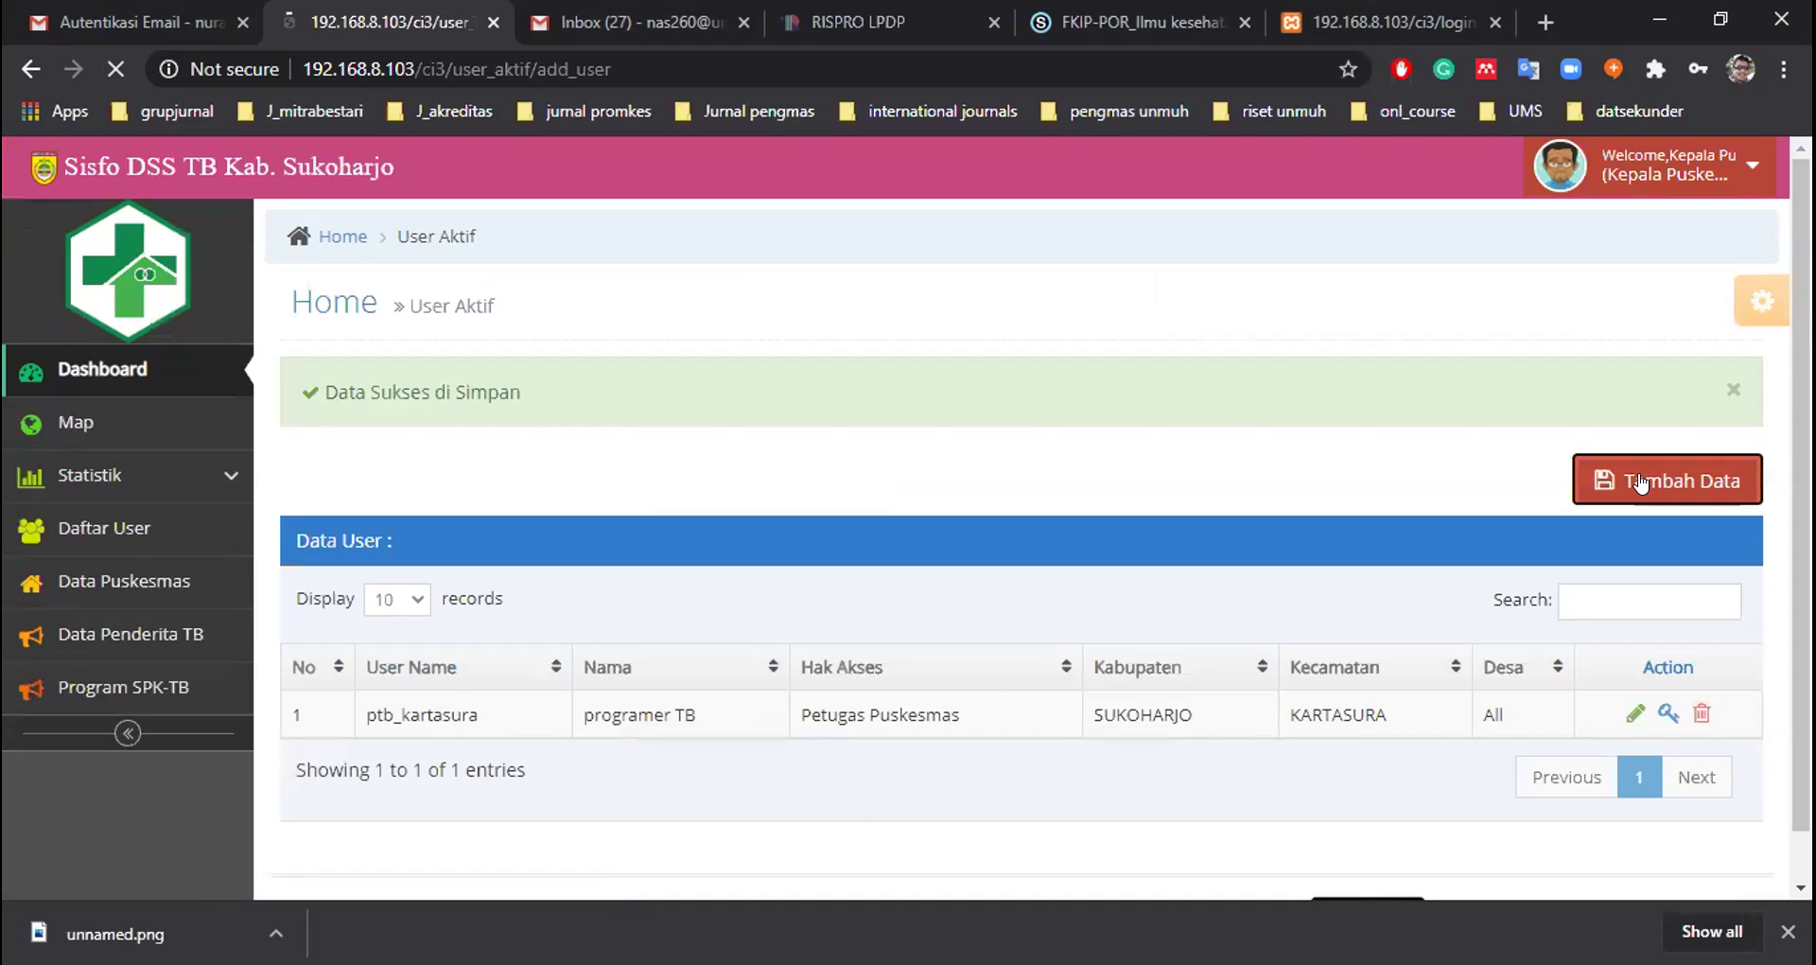
pyautogui.click(967, 372)
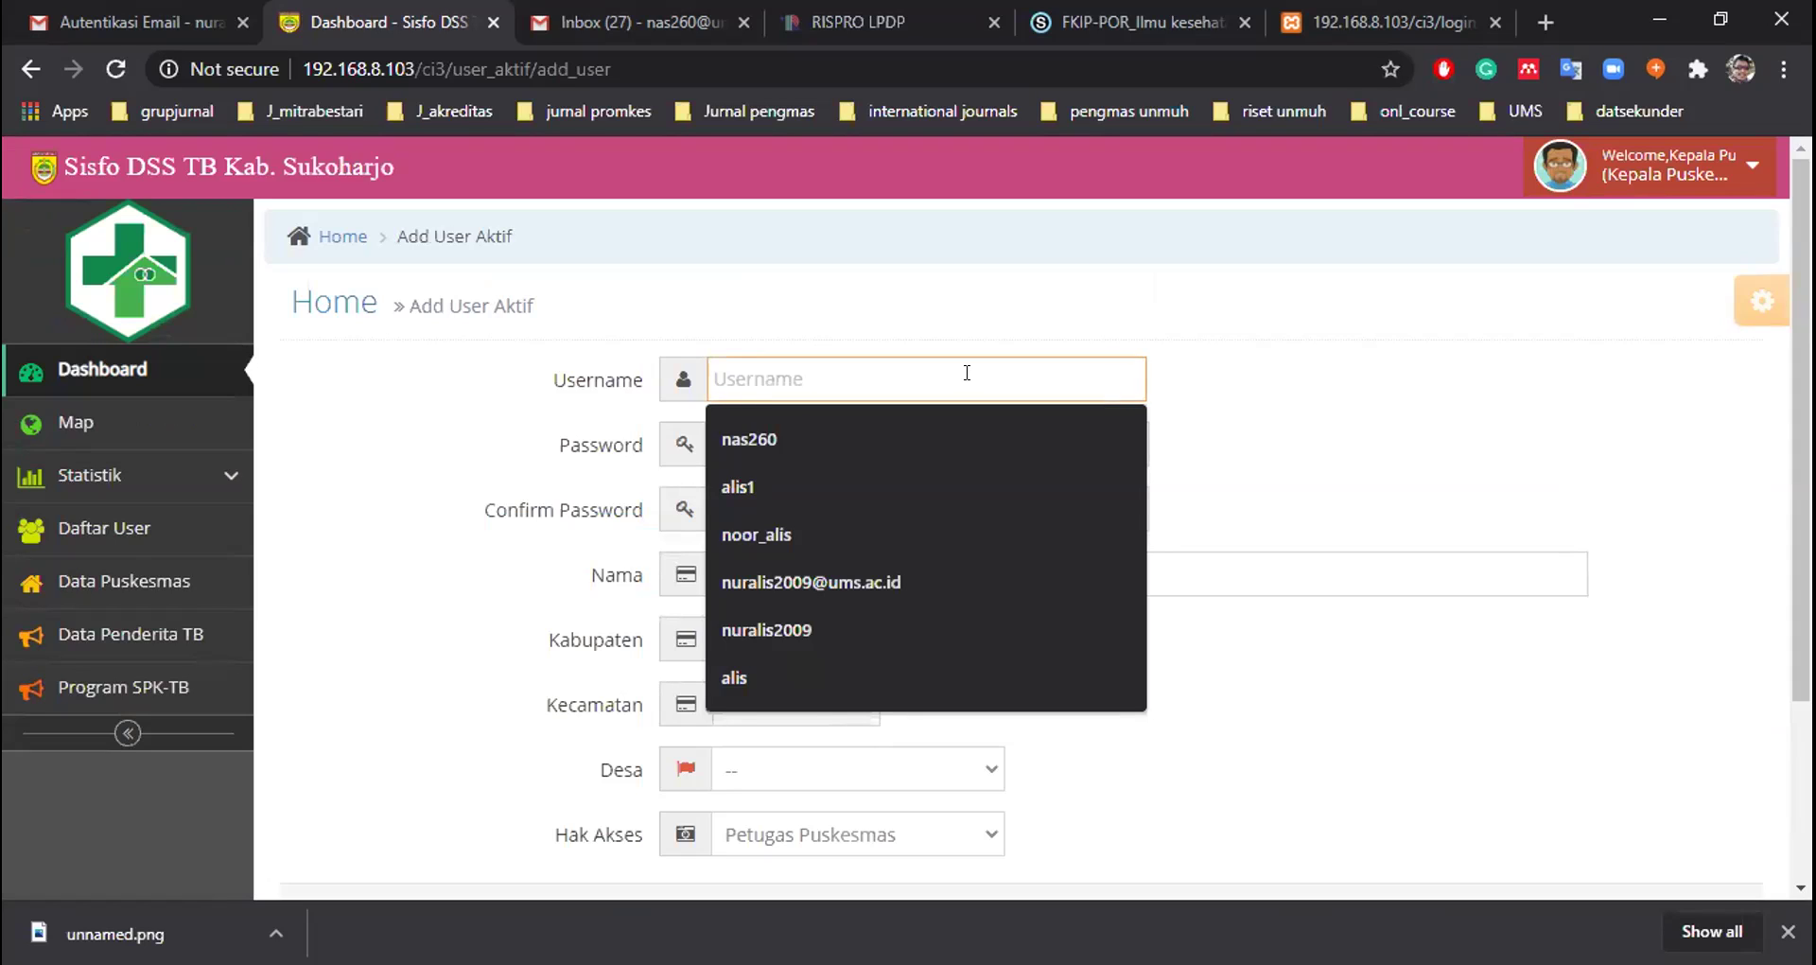
pyautogui.write('p_kesdesa_gonil')
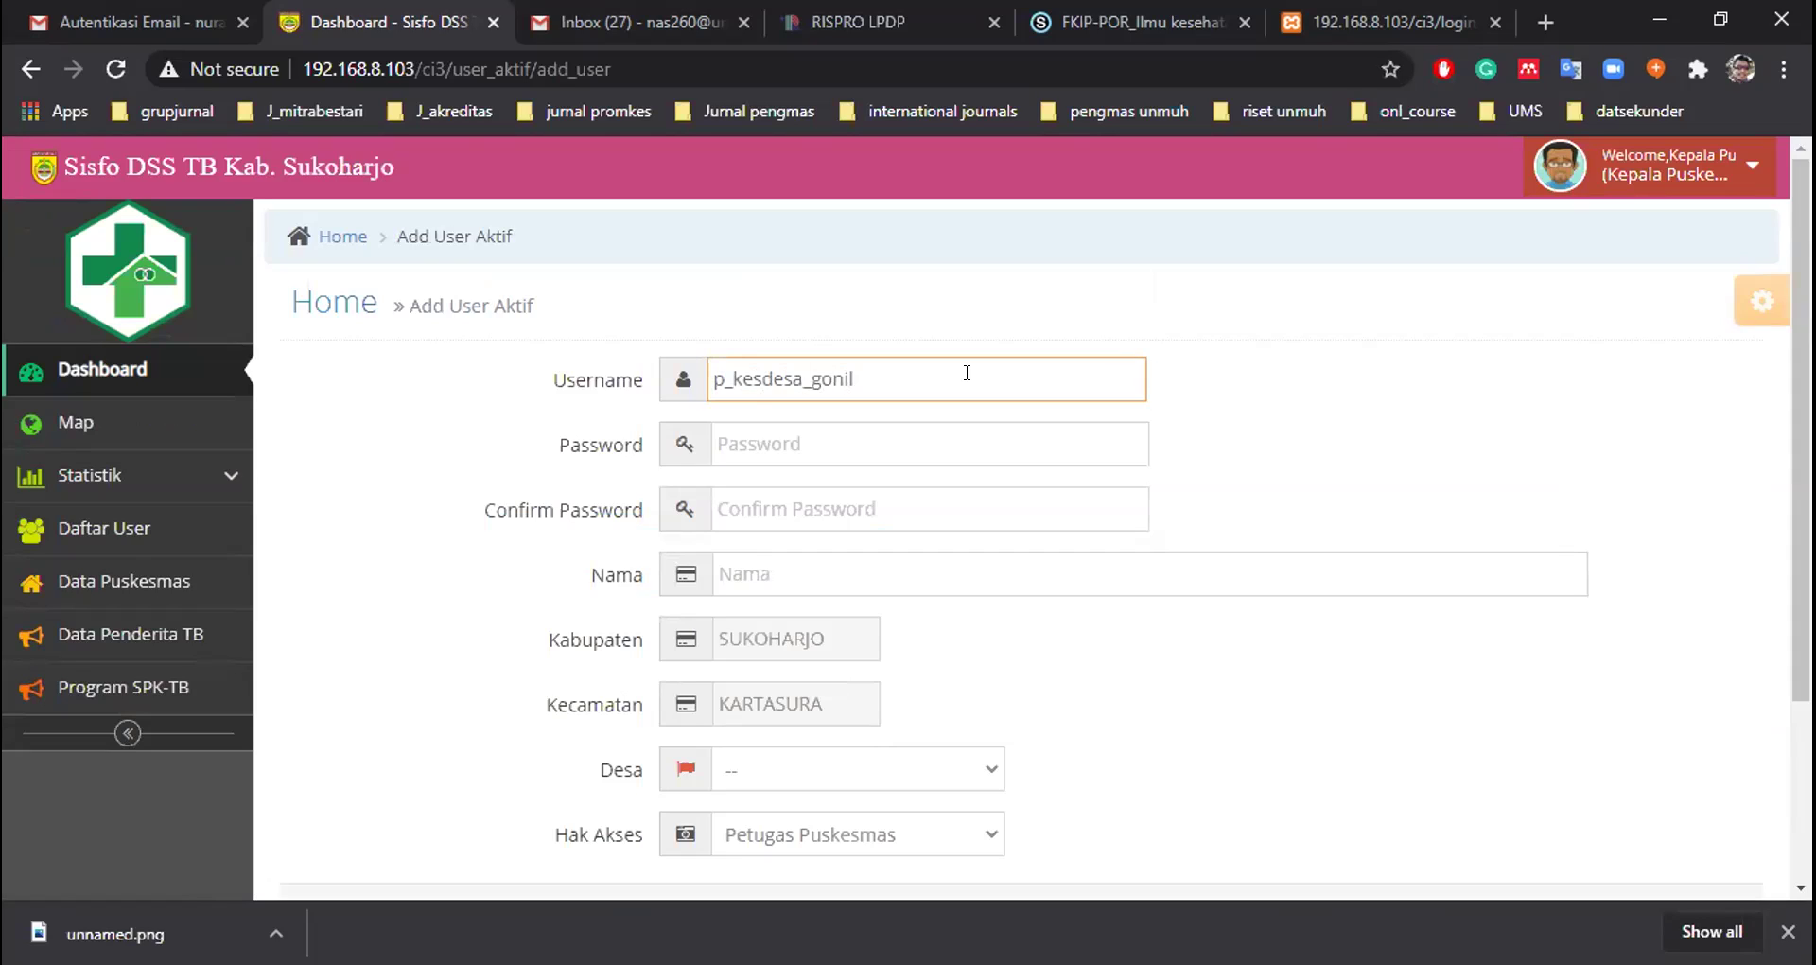
pyautogui.press('BackSpace')
pyautogui.press('BackSpace')
pyautogui.press('BackSpace')
pyautogui.press('BackSpace')
pyautogui.press('BackSpace')
pyautogui.press('BackSpace')
pyautogui.press('BackSpace')
pyautogui.press('BackSpace')
pyautogui.press('BackSpace')
pyautogui.press('BackSpace')
pyautogui.press('BackSpace')
pyautogui.press('BackSpace')
pyautogui.press('BackSpace')
pyautogui.write('desa_gonilan')
pyautogui.click(844, 439)
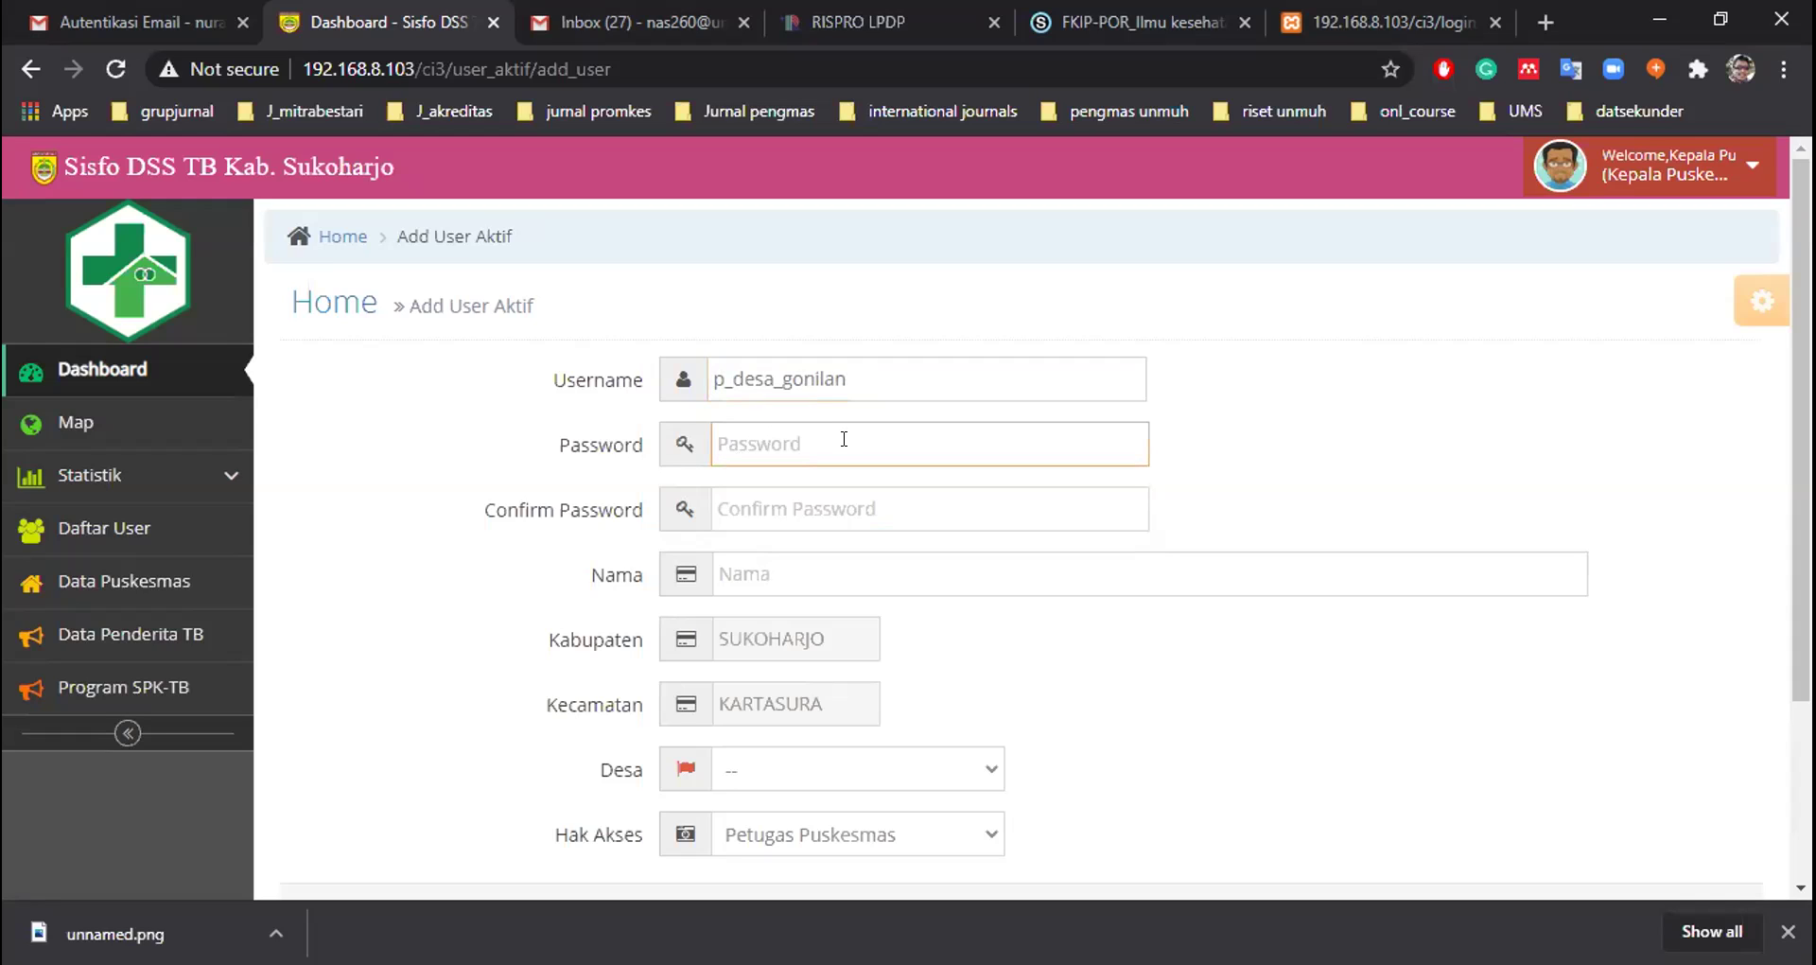
pyautogui.write('12')
pyautogui.click(836, 503)
pyautogui.write('12')
# Set the user's Nama to 'petugas koordinator desa gonilan'
pyautogui.click(823, 566)
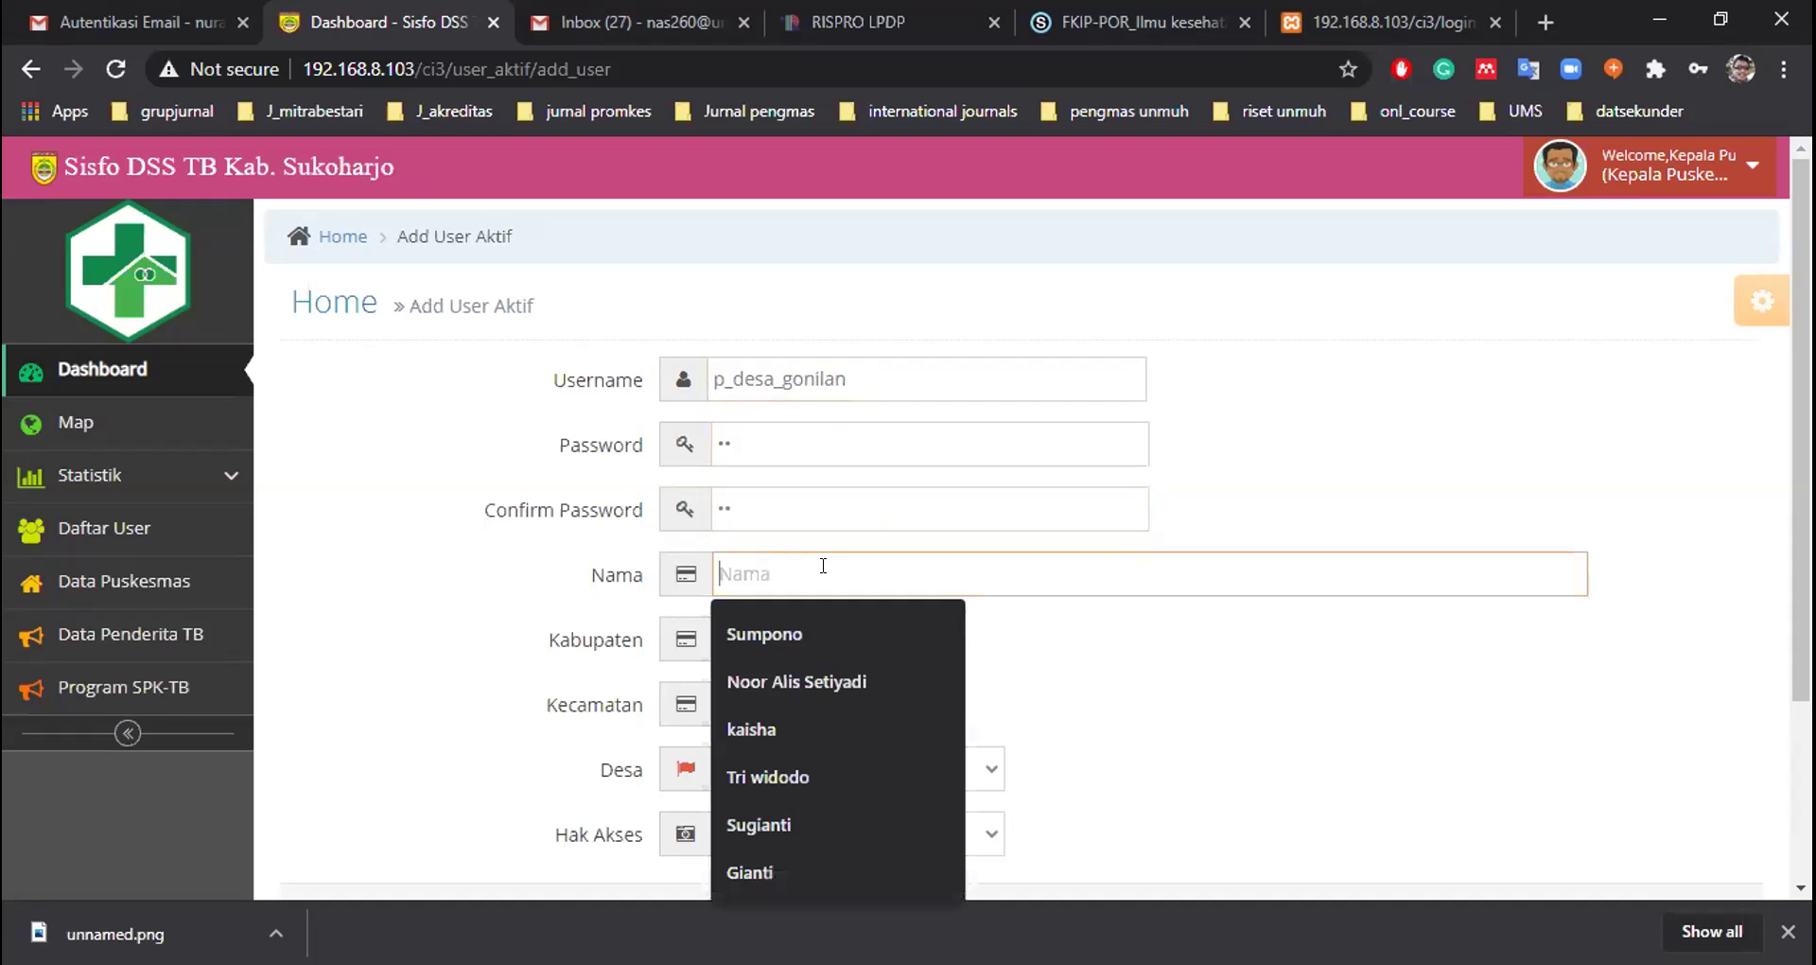
pyautogui.write('petugas de')
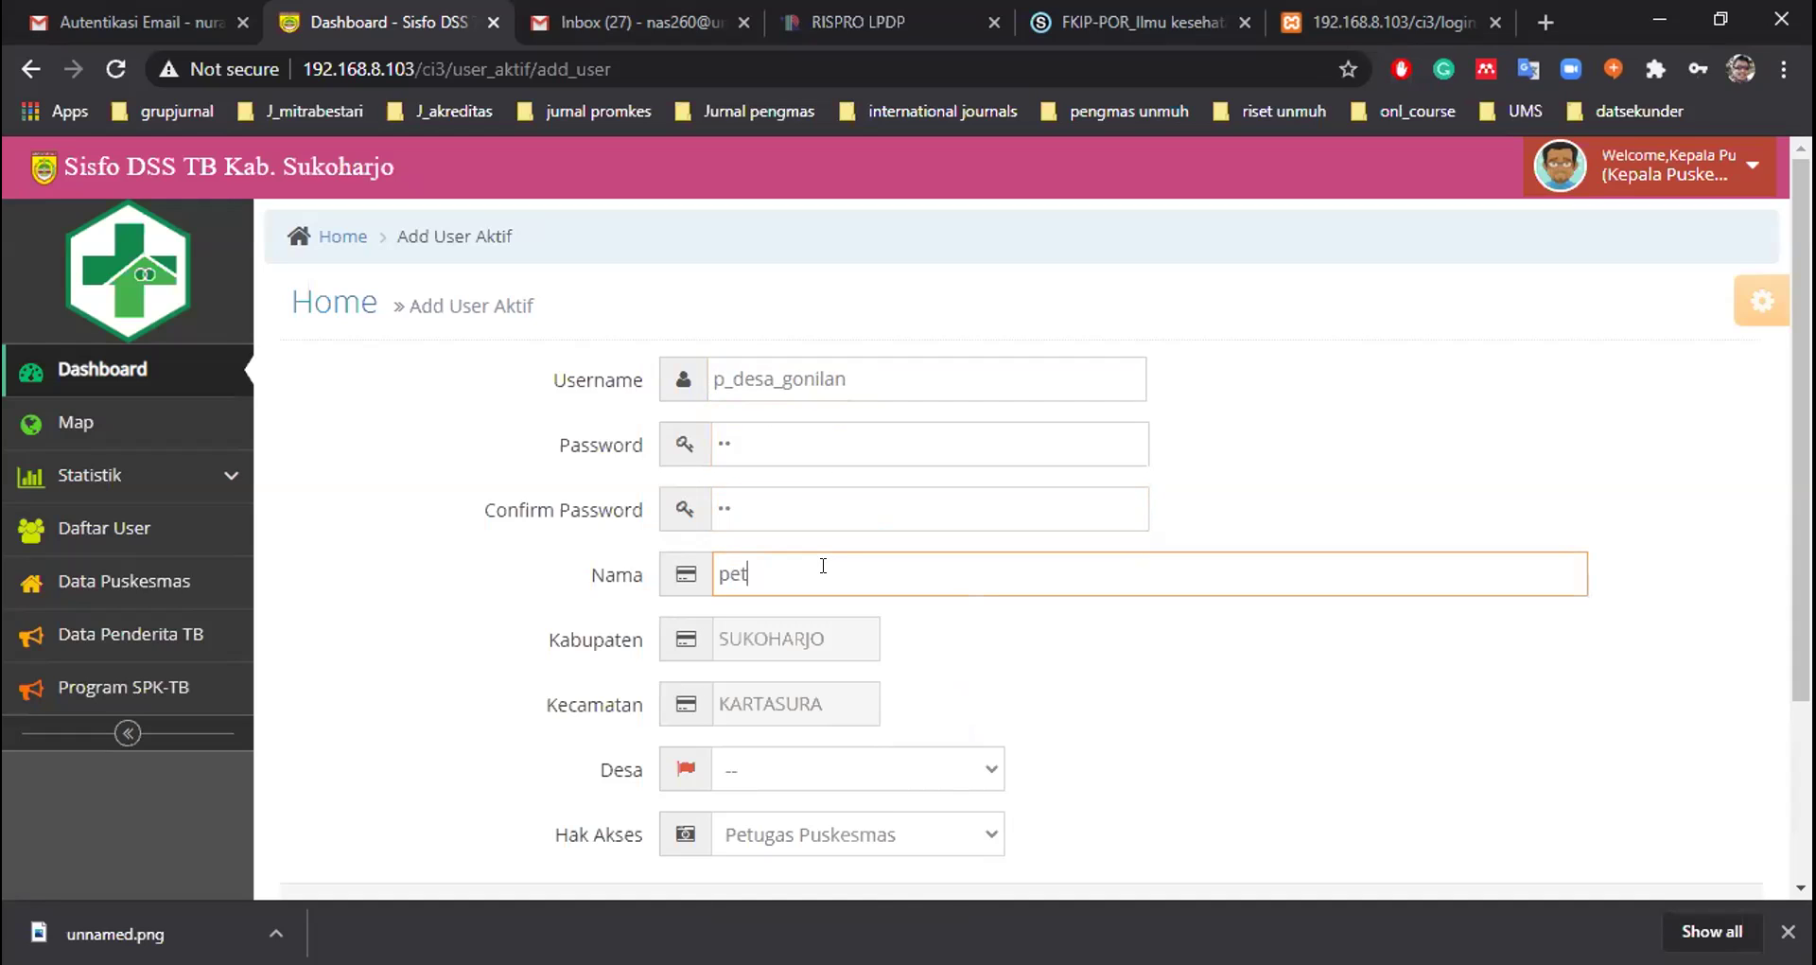
pyautogui.press('BackSpace')
pyautogui.press('BackSpace')
pyautogui.write('koordinator desa ')
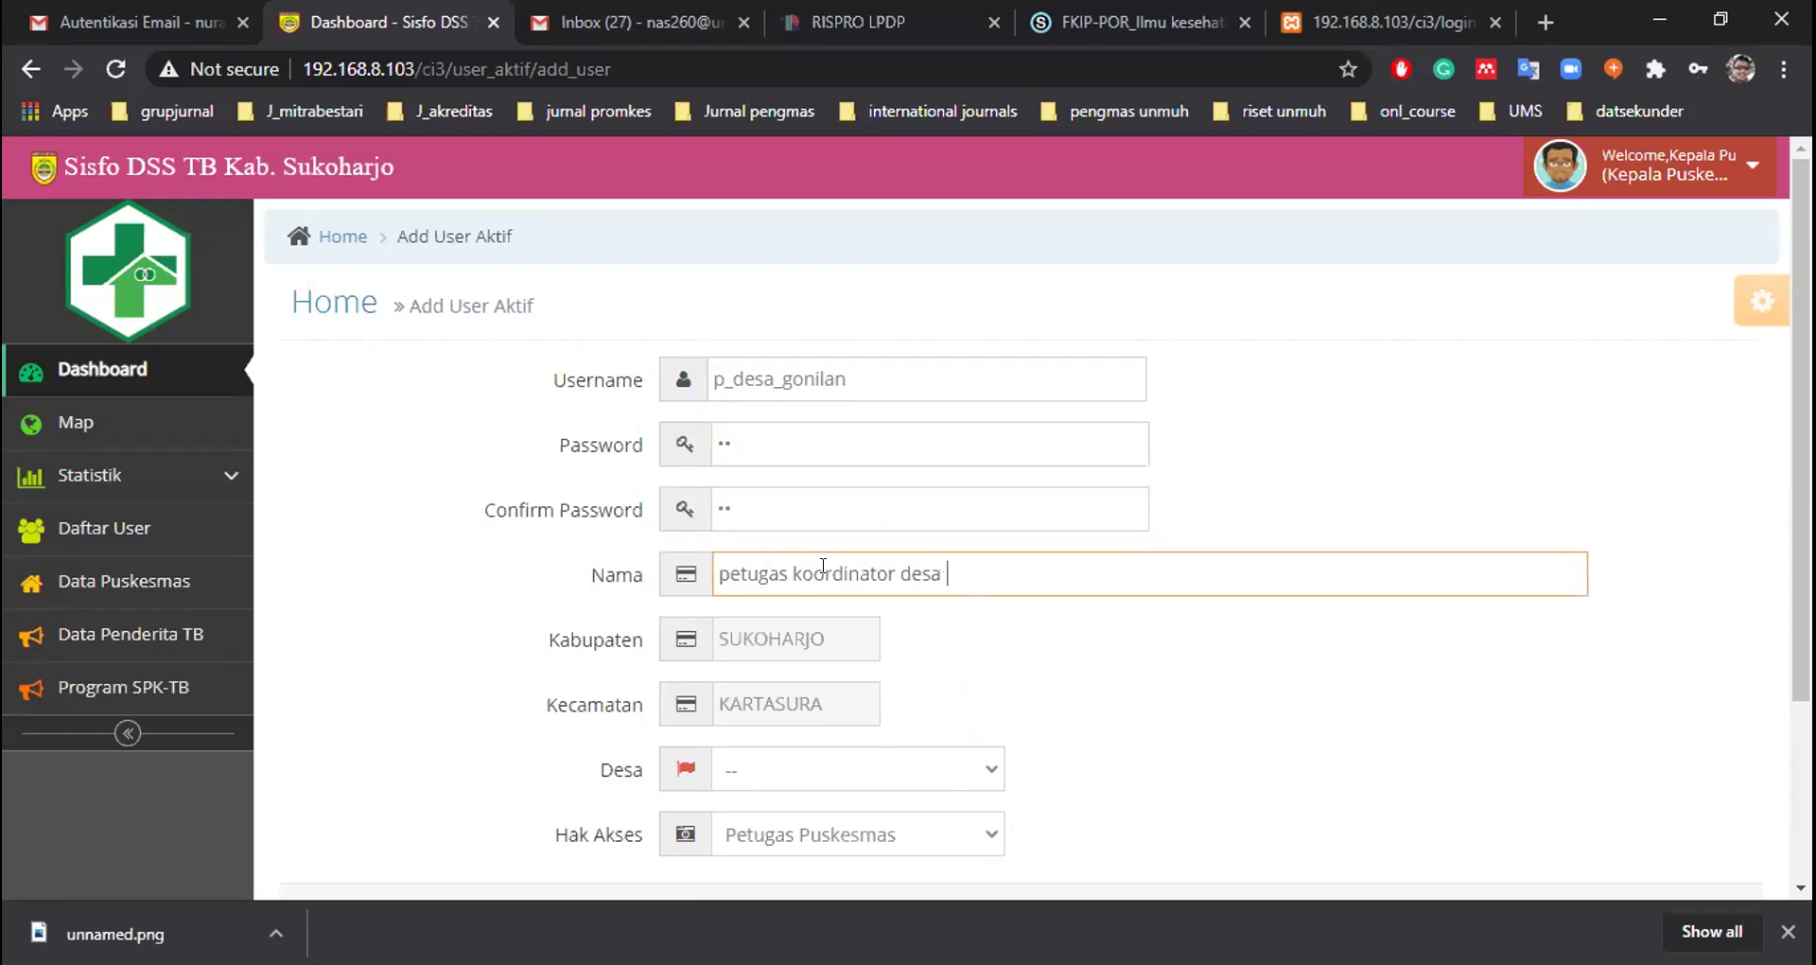
pyautogui.write('gonilan')
pyautogui.click(1220, 726)
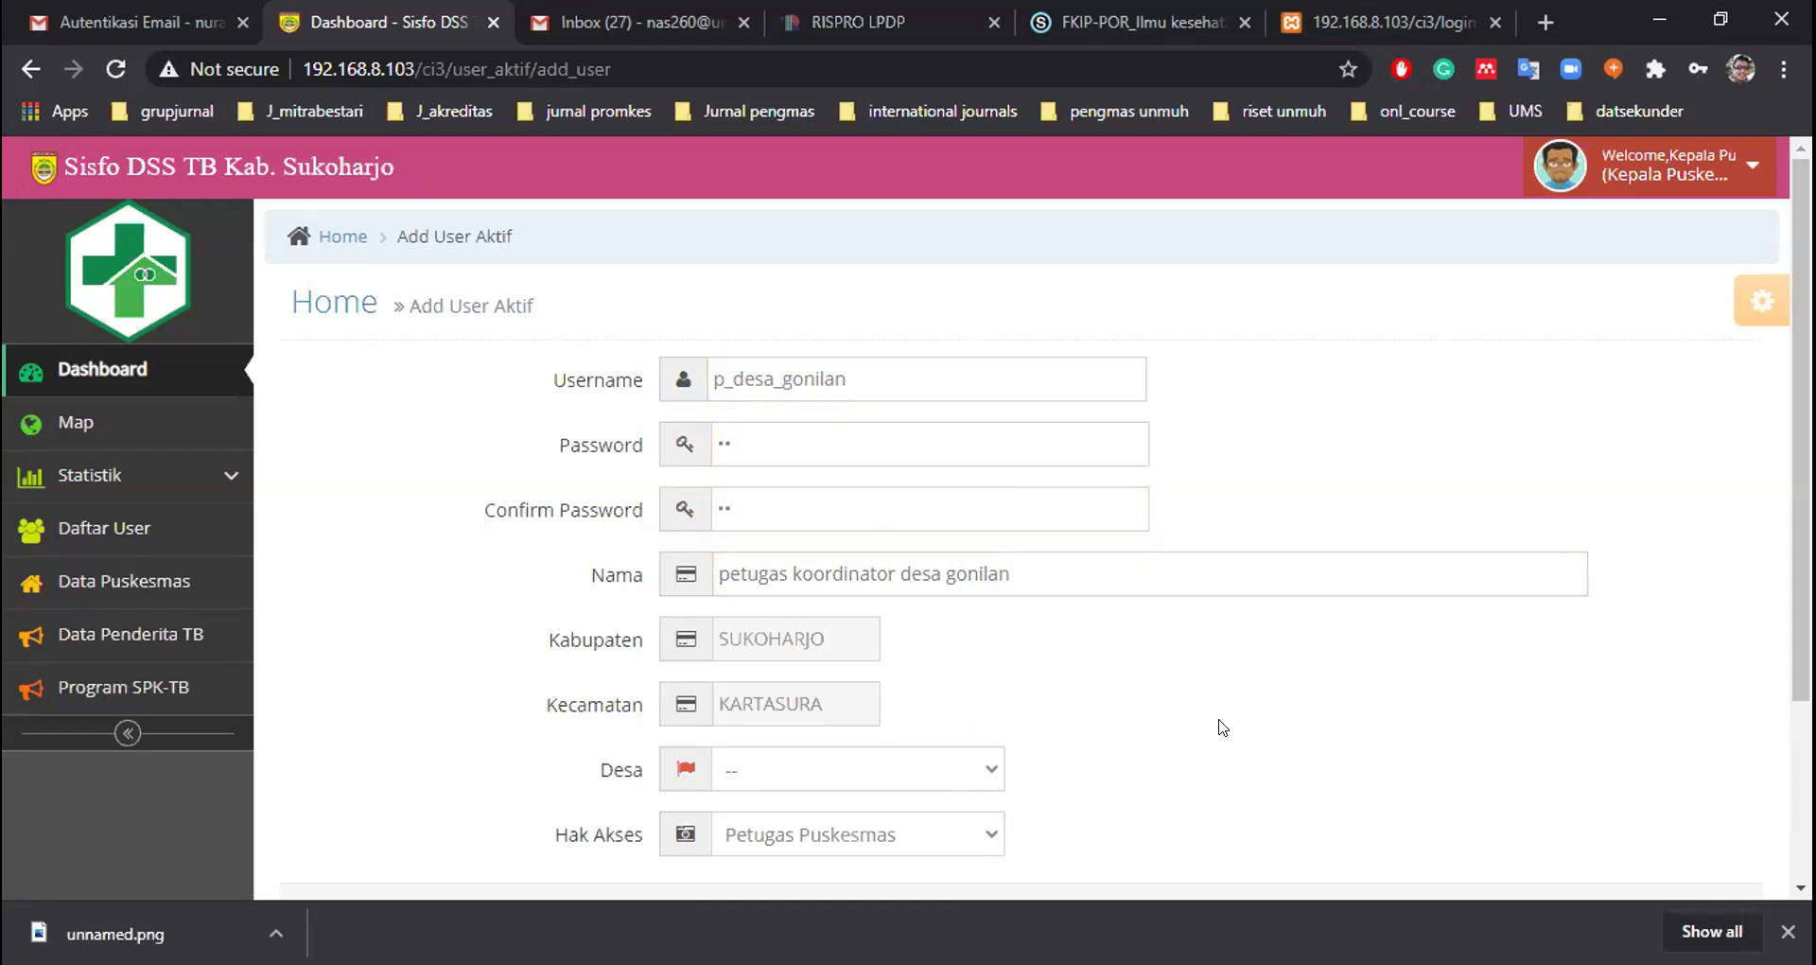
# Choose GONILAN as the new user's village
pyautogui.scroll(-2, 1220, 726)
pyautogui.scroll(1, 1220, 727)
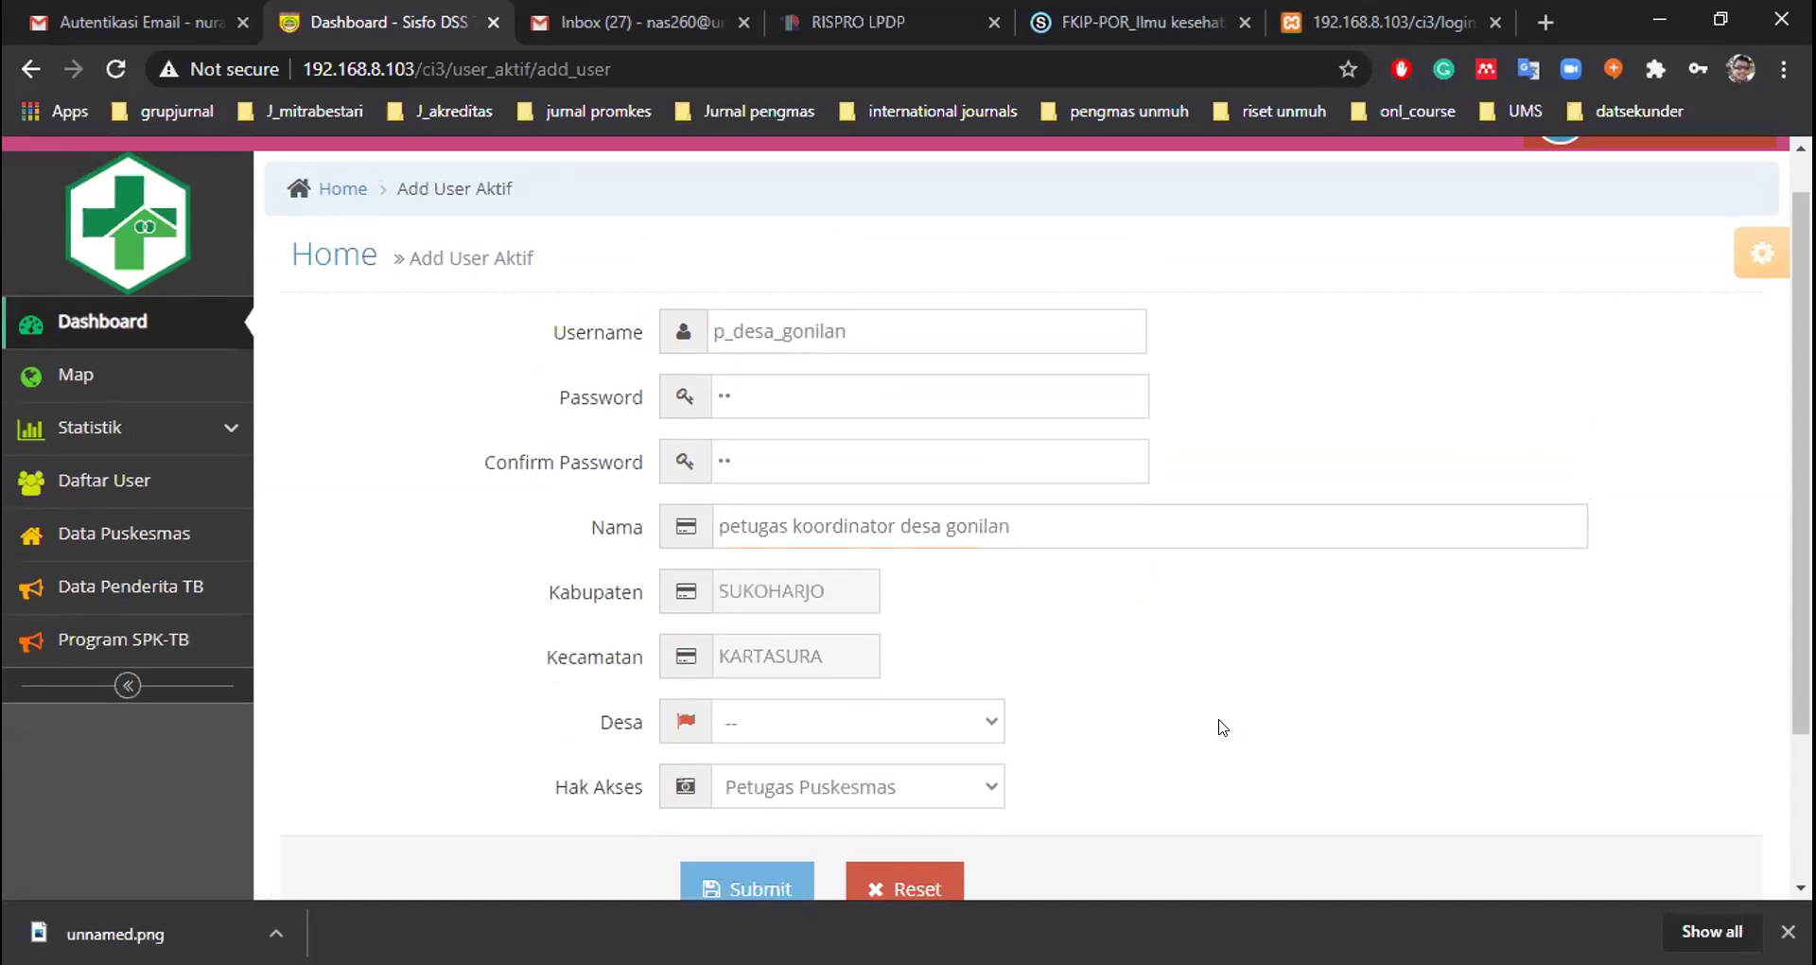
pyautogui.scroll(-2, 1220, 726)
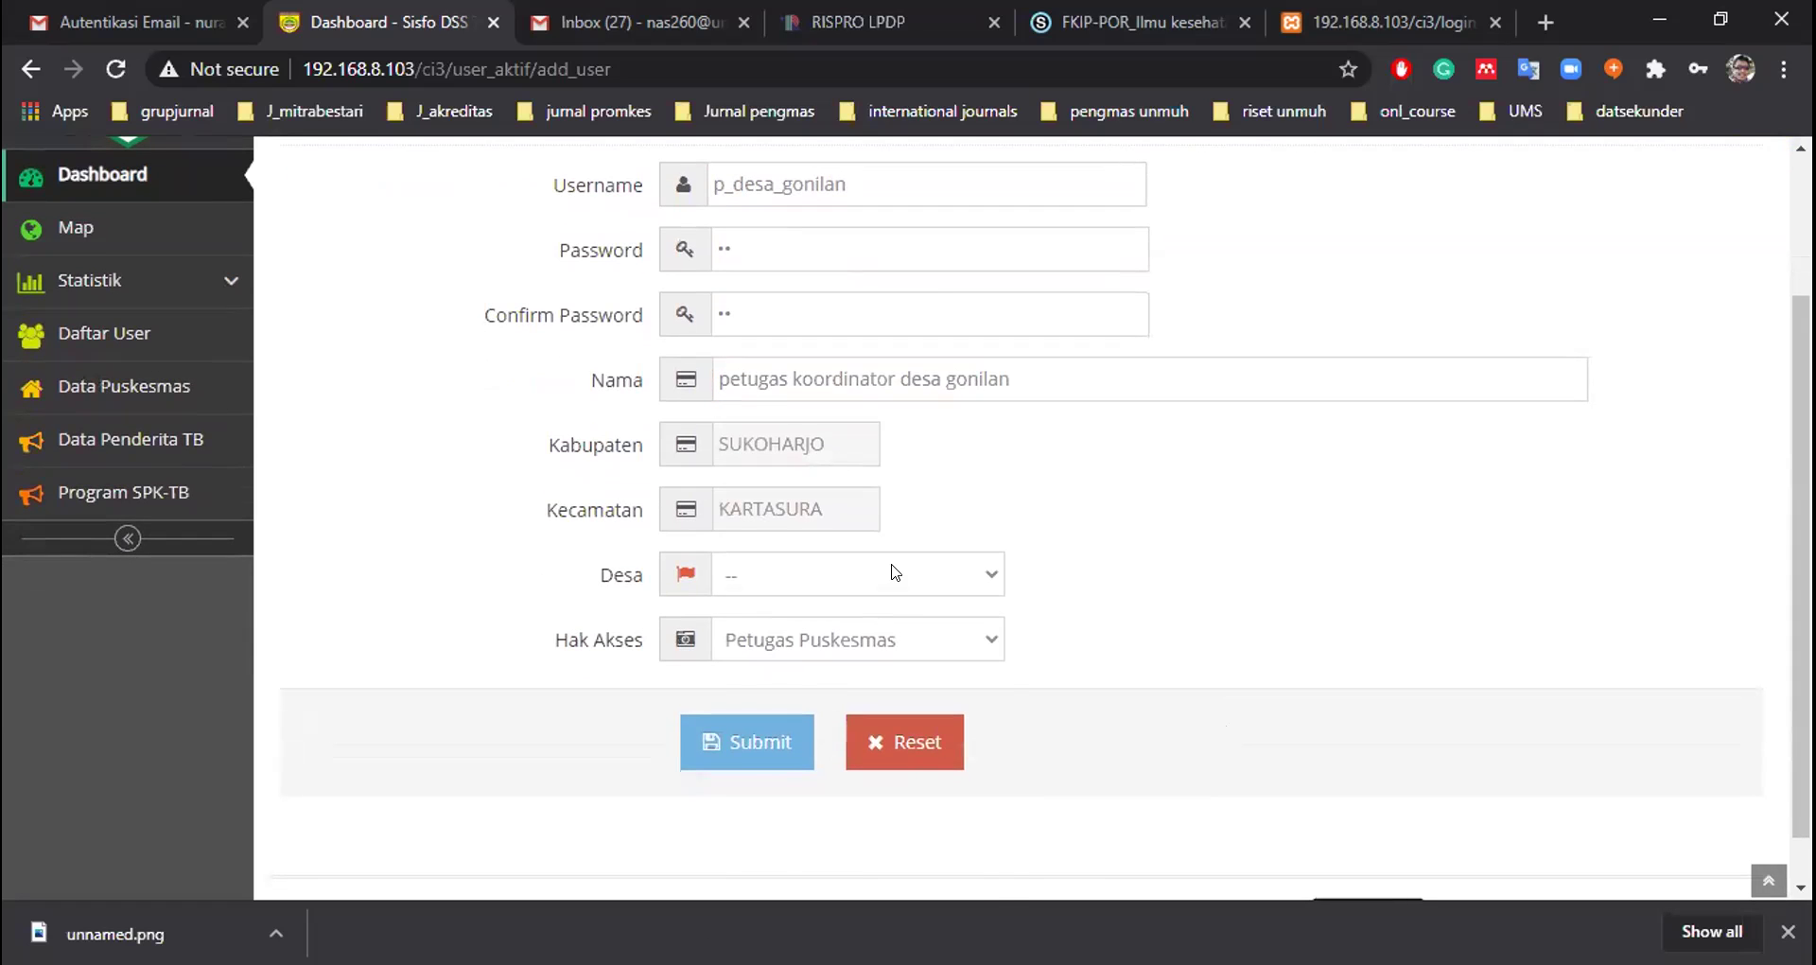
pyautogui.click(892, 573)
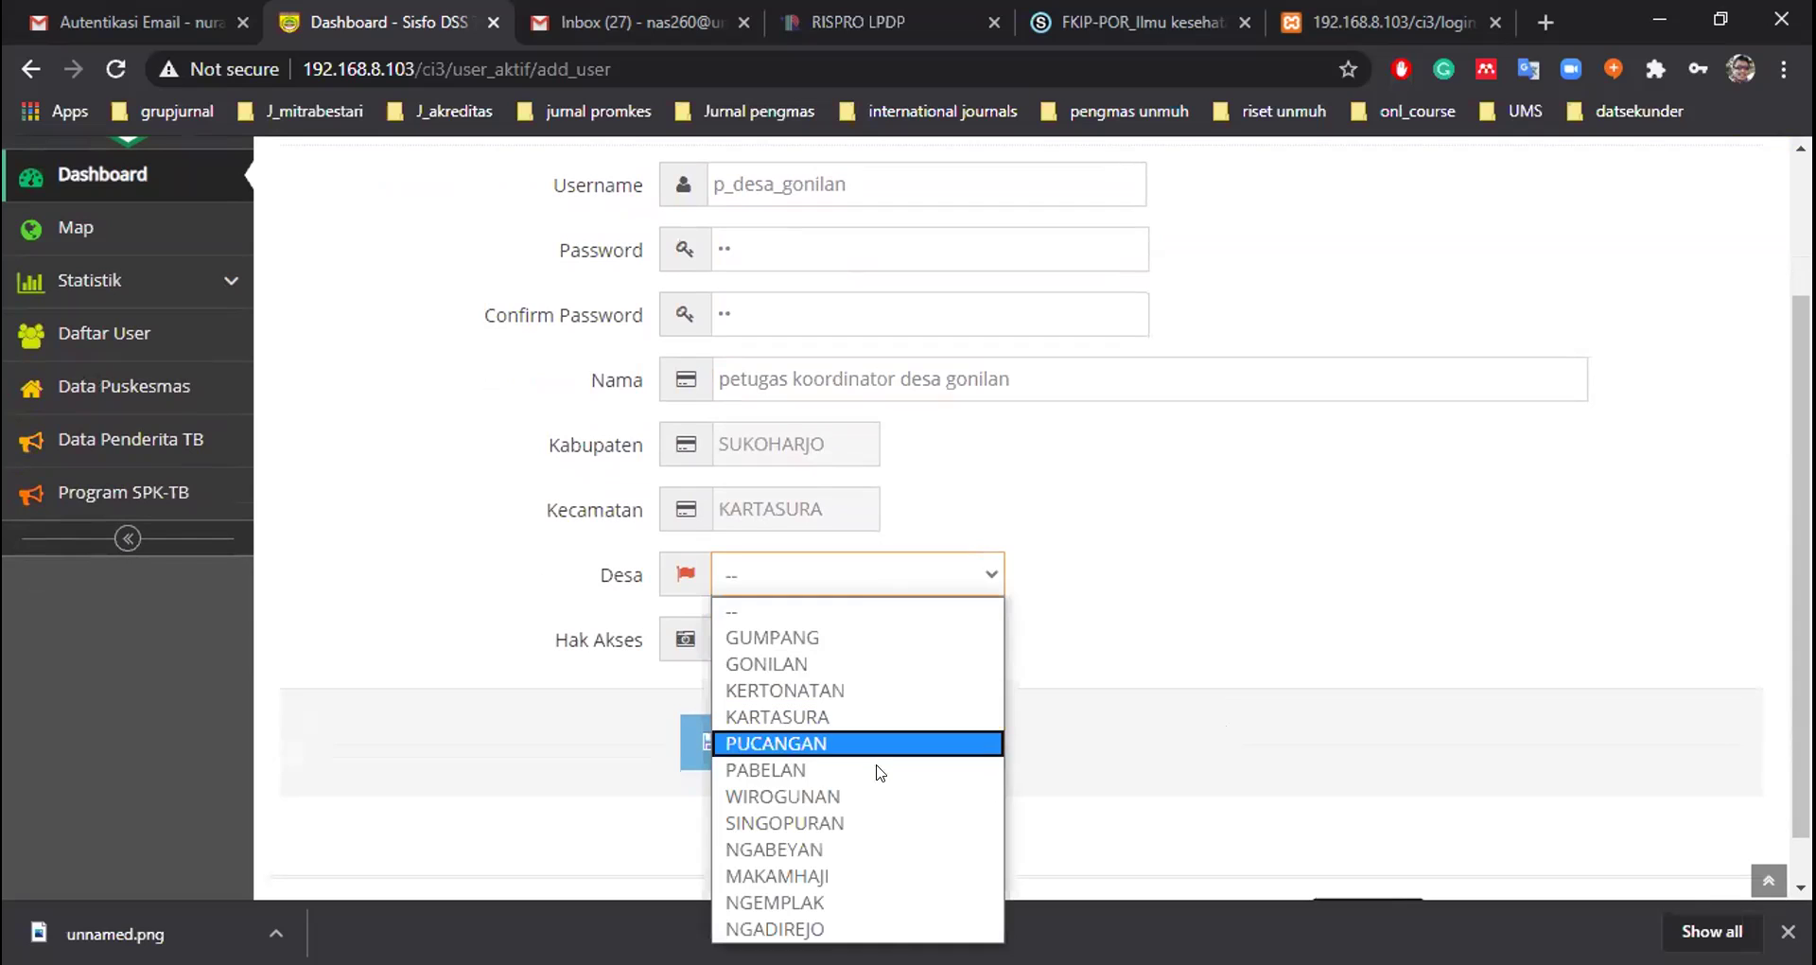
pyautogui.click(856, 669)
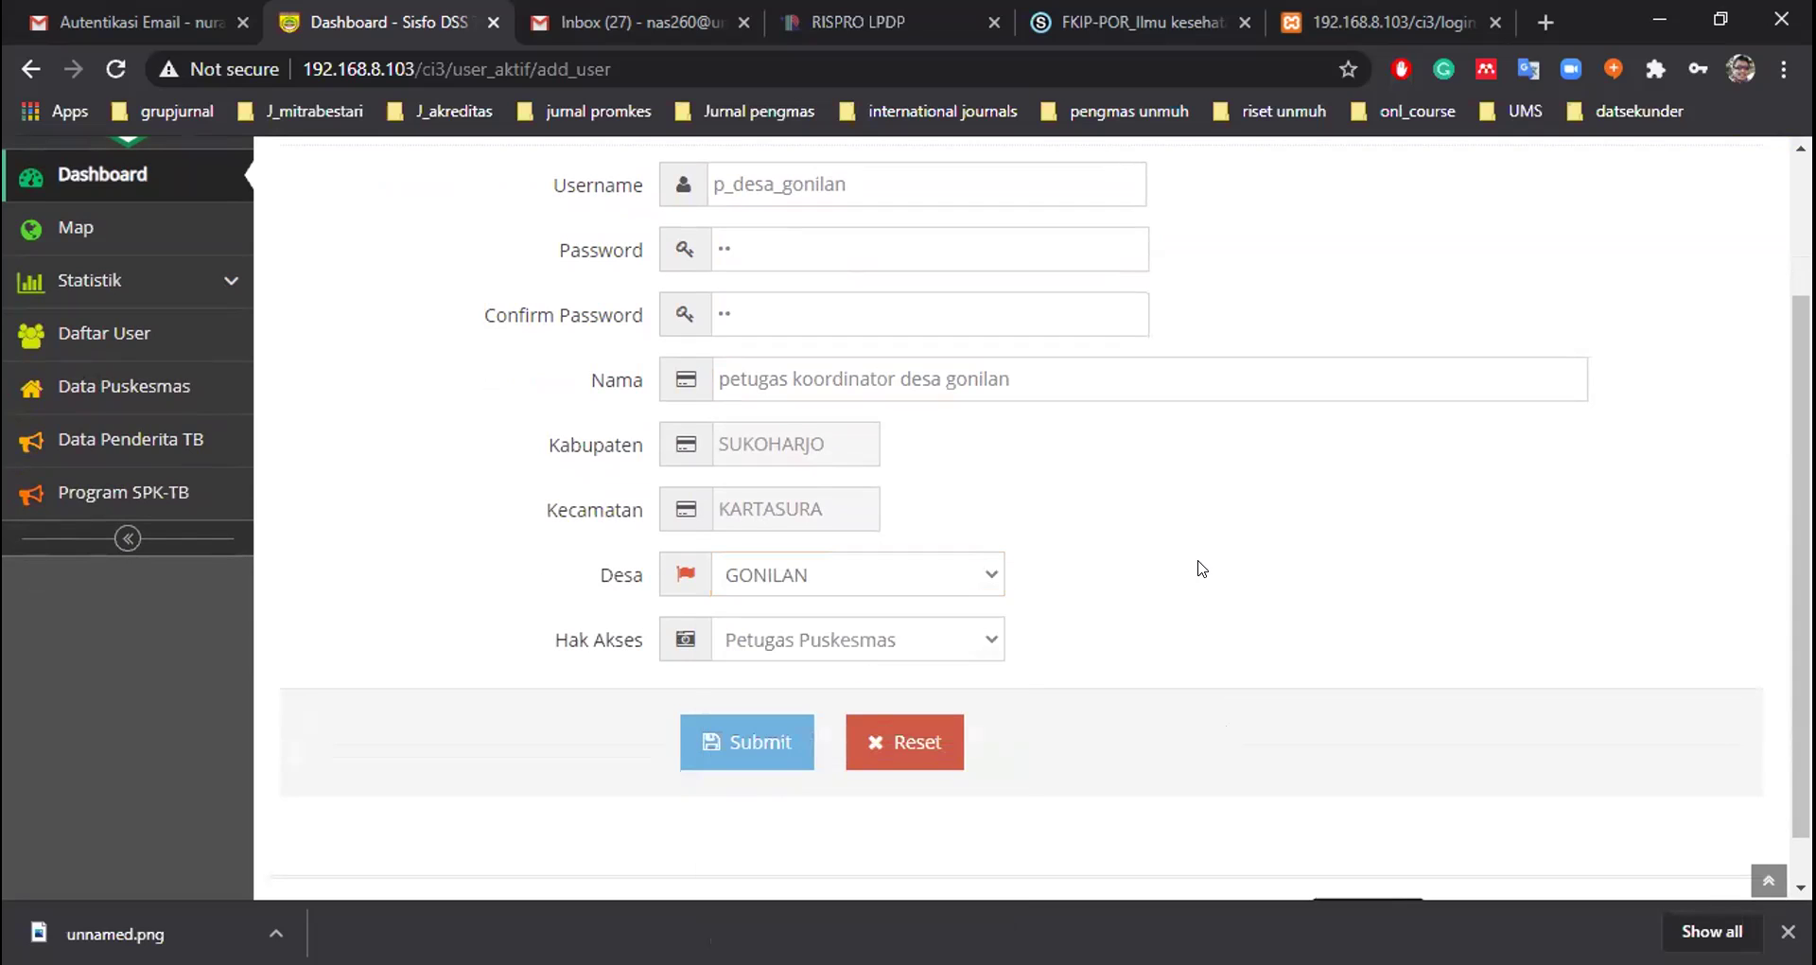
# Give the user Petugas Desa access and submit the account
pyautogui.scroll(1, 1201, 568)
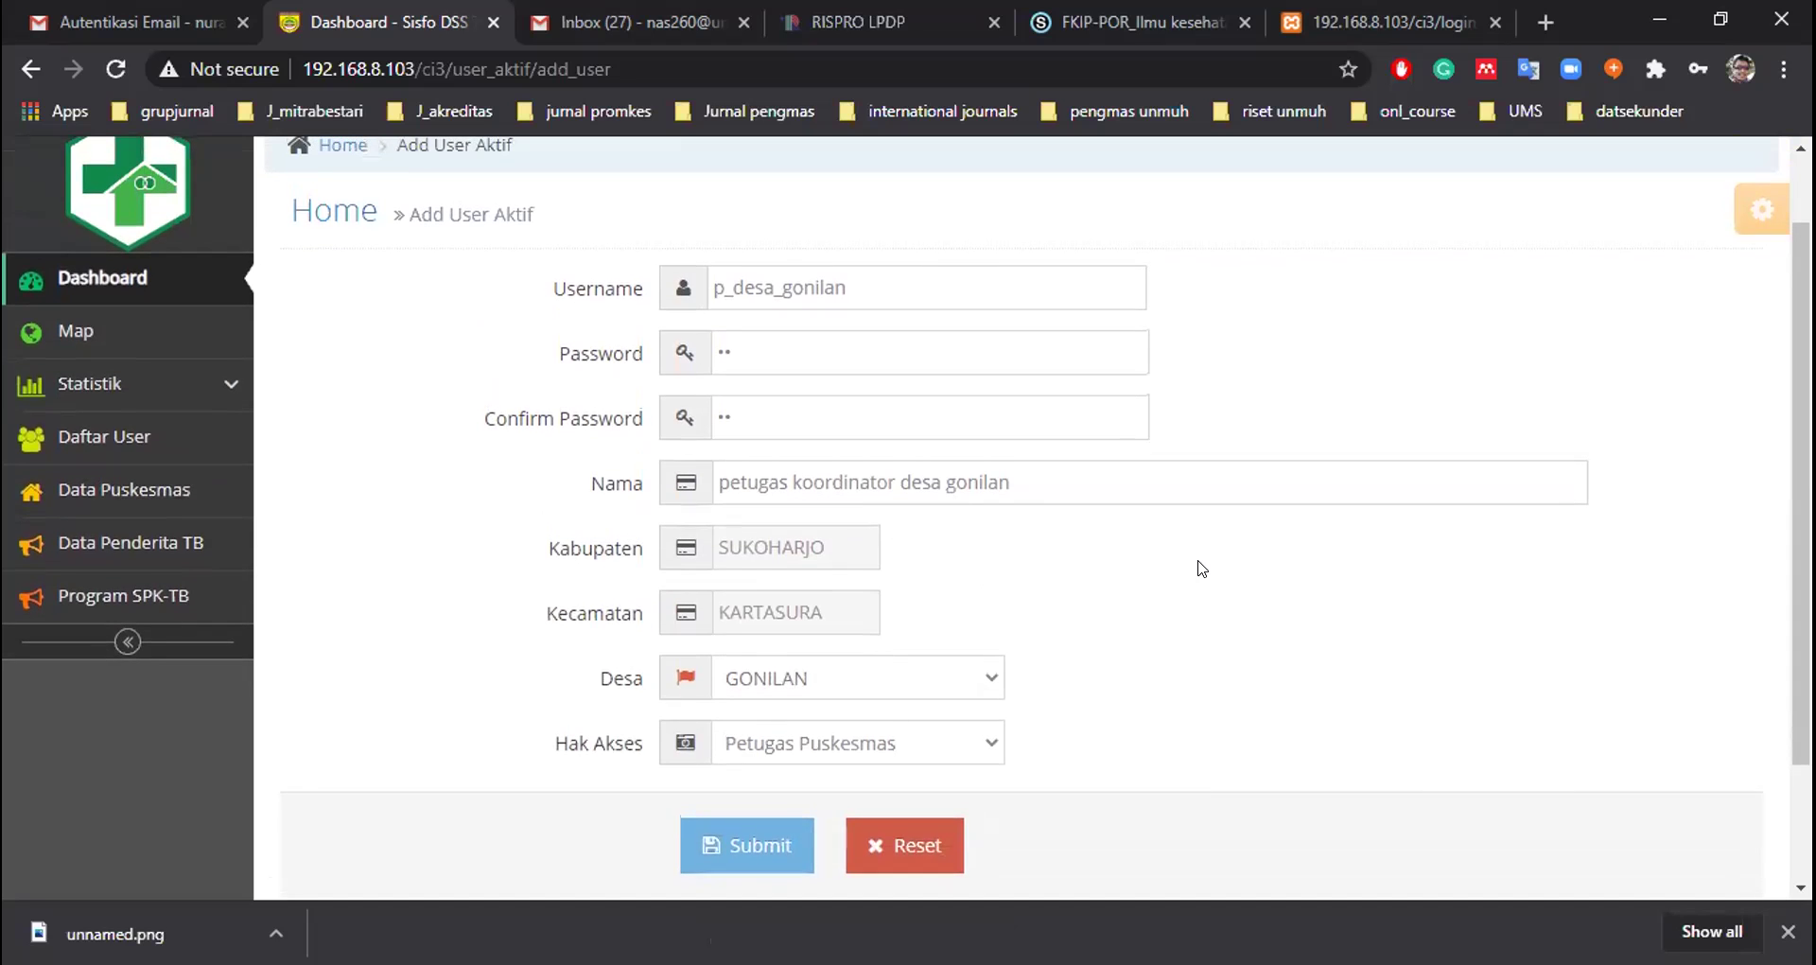
pyautogui.scroll(-1, 1201, 567)
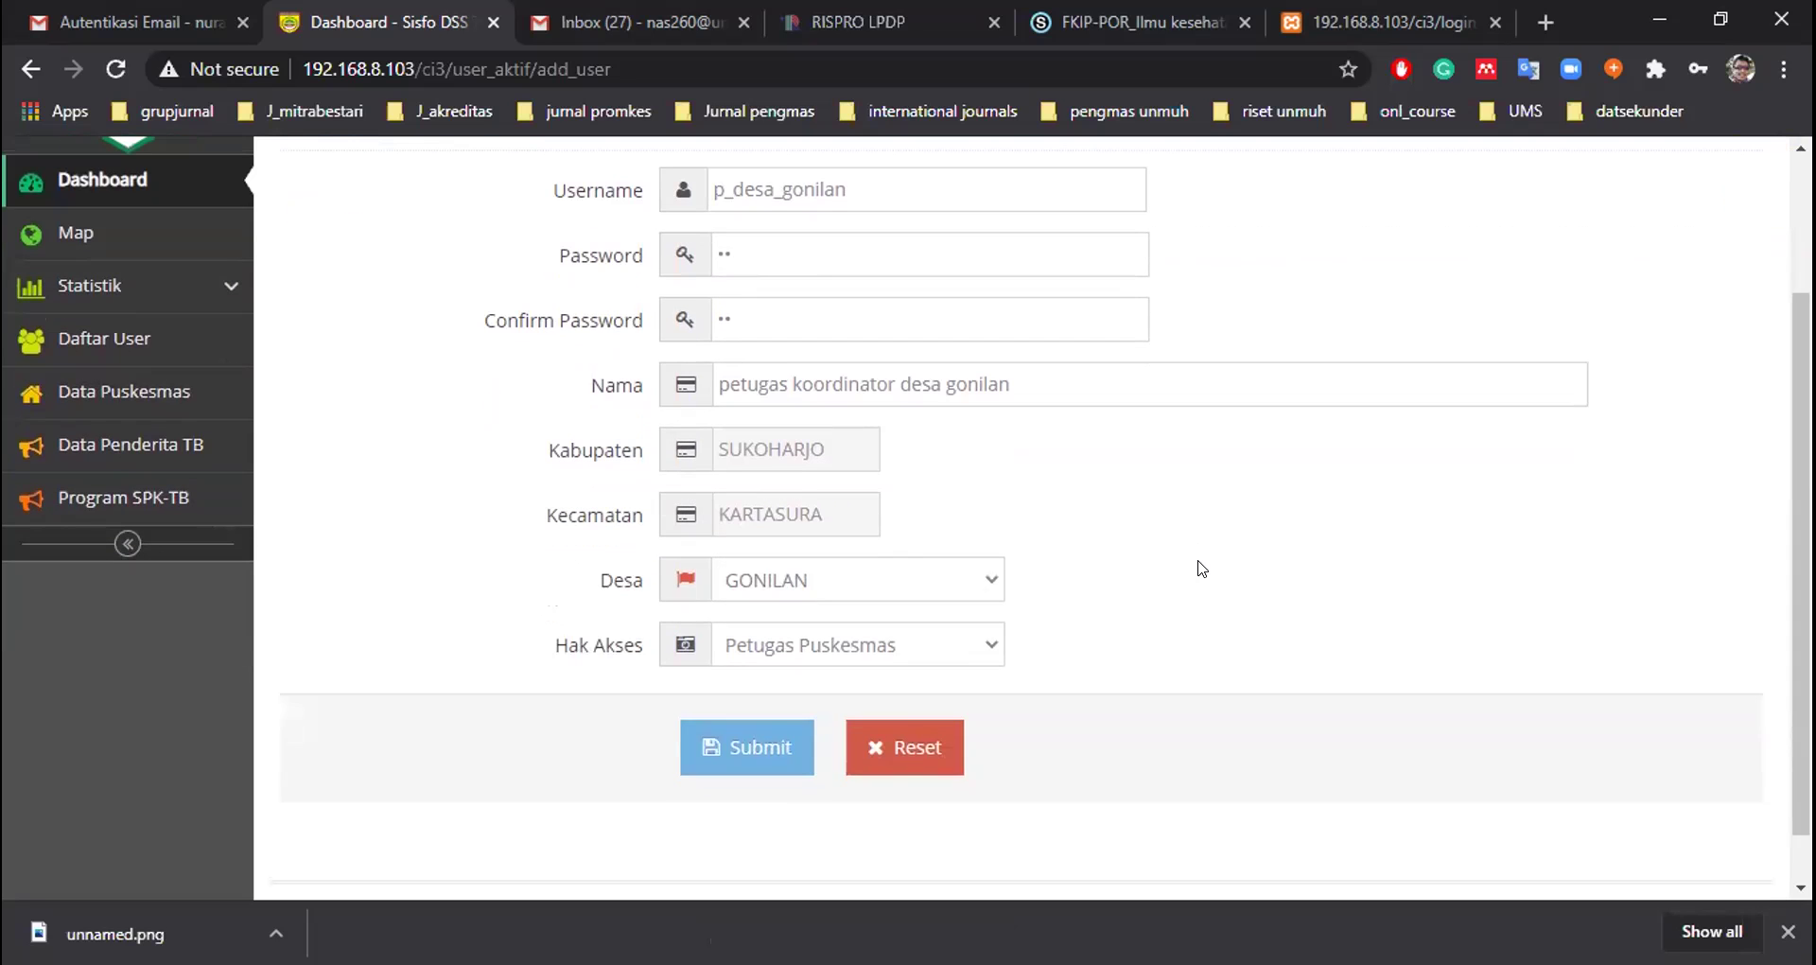
pyautogui.click(907, 650)
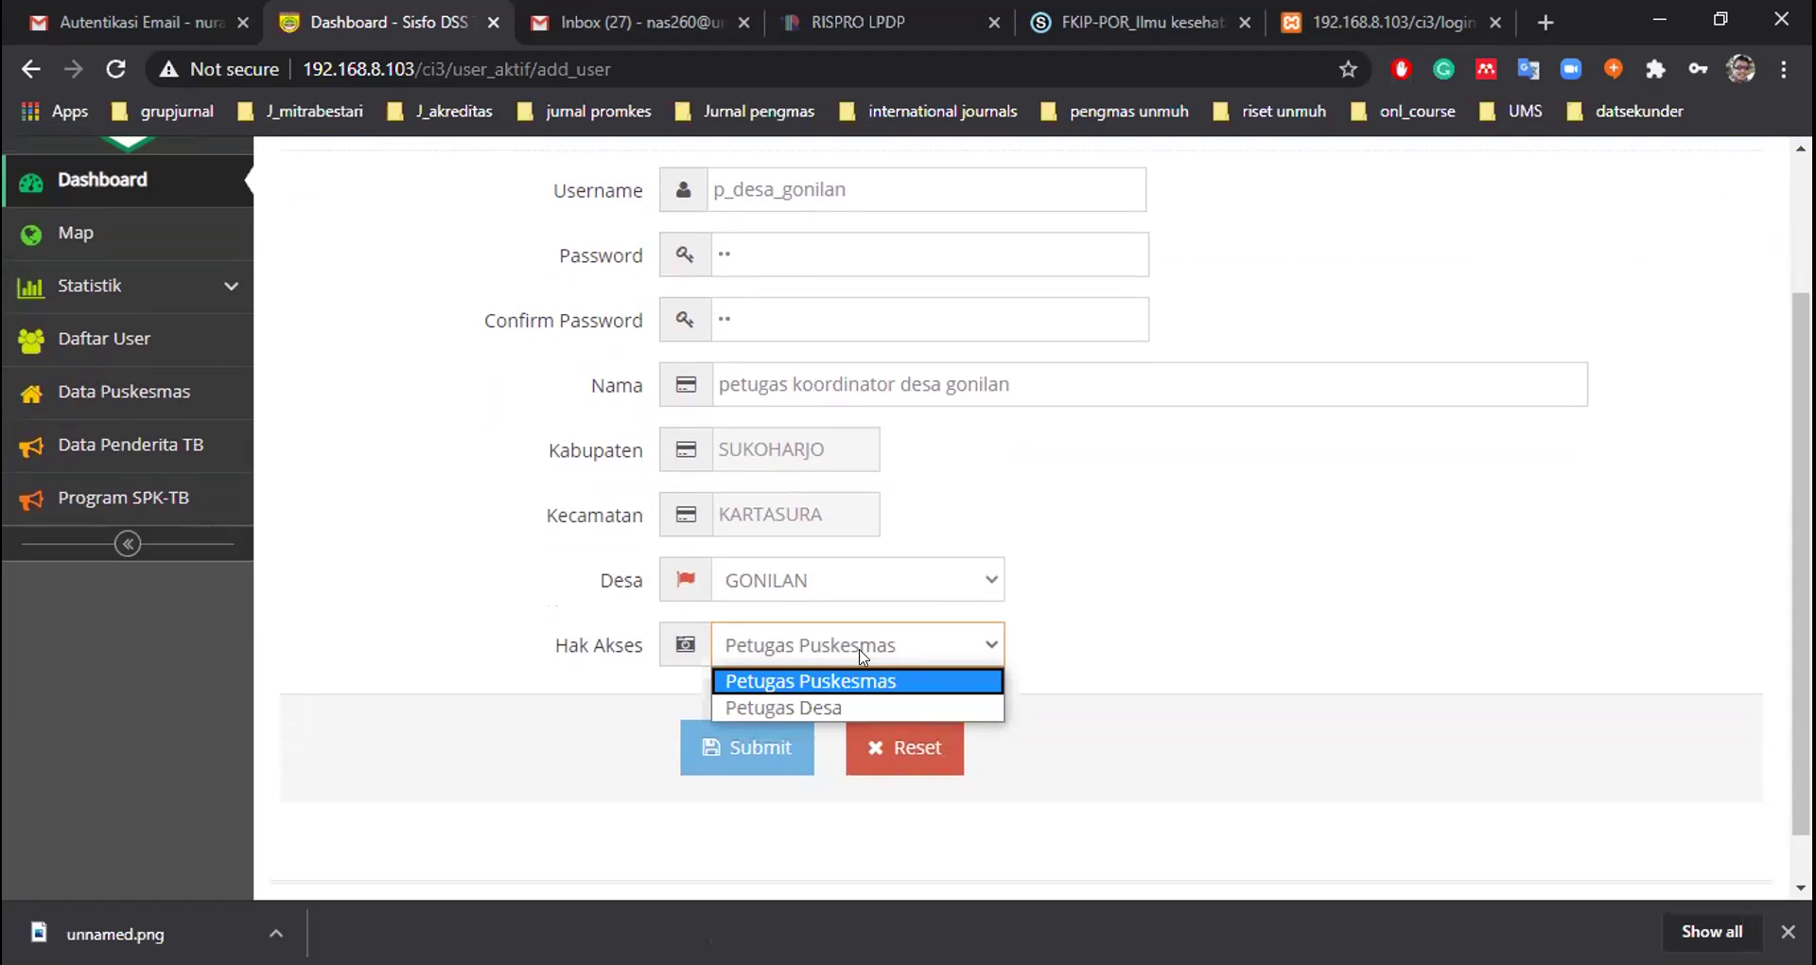
pyautogui.click(815, 711)
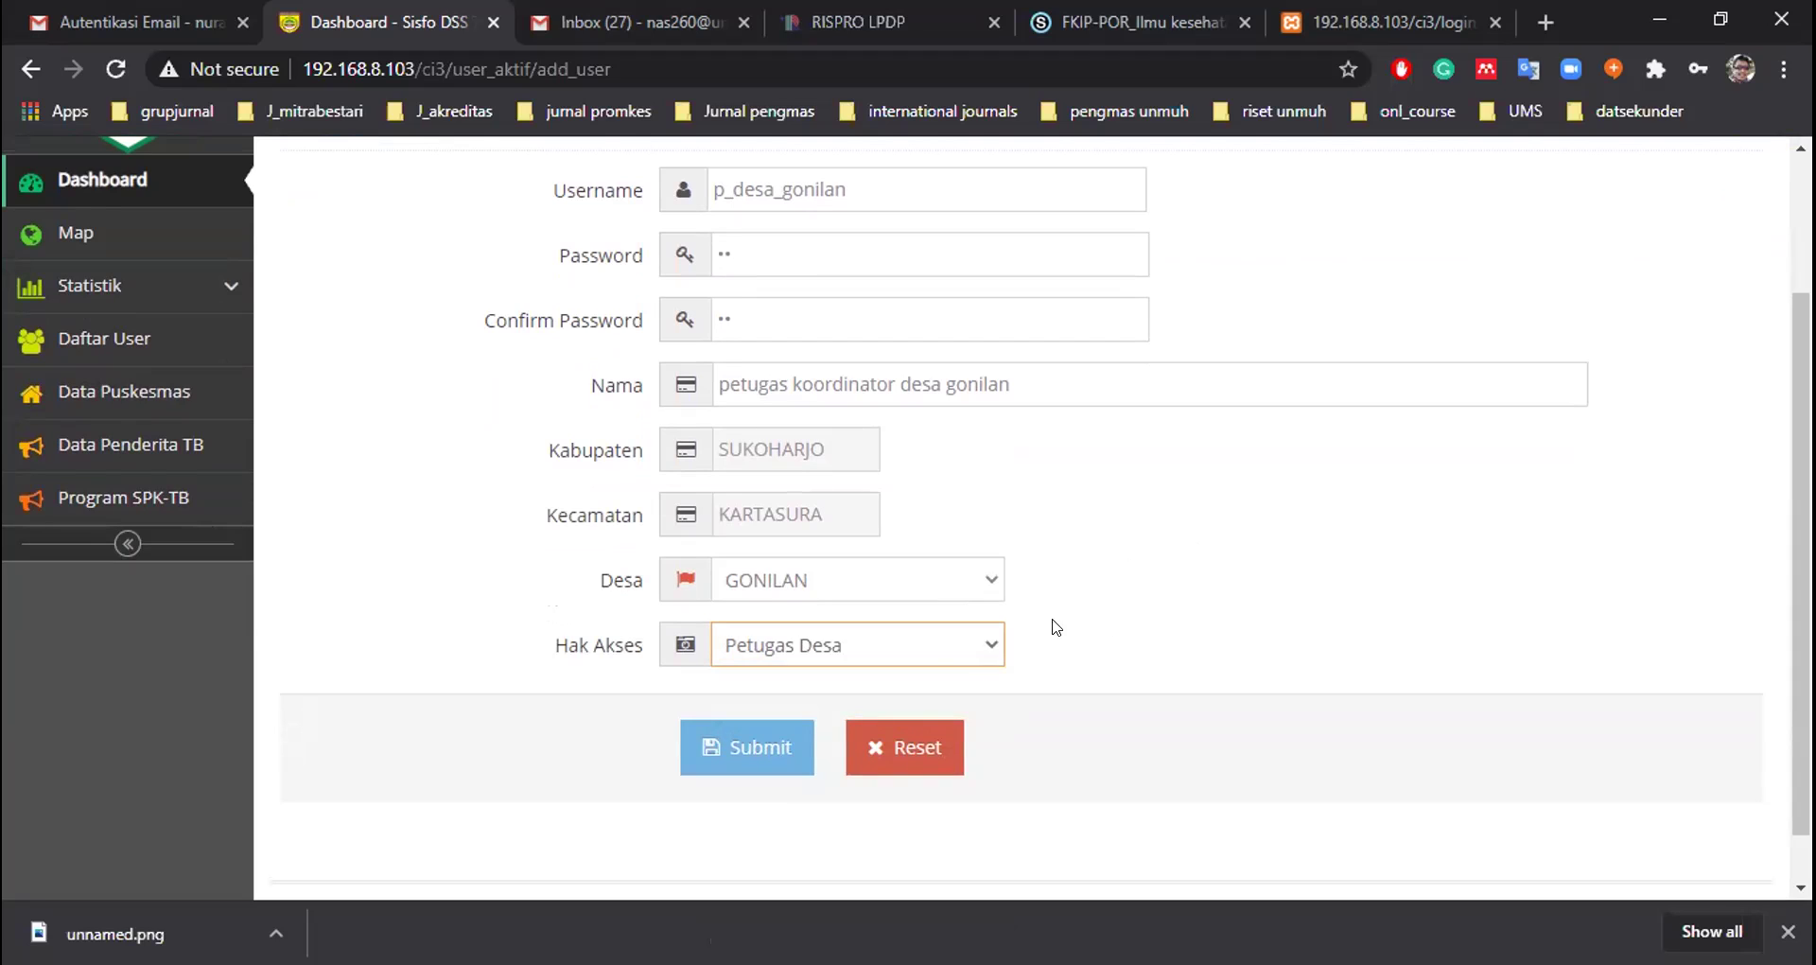
pyautogui.click(947, 654)
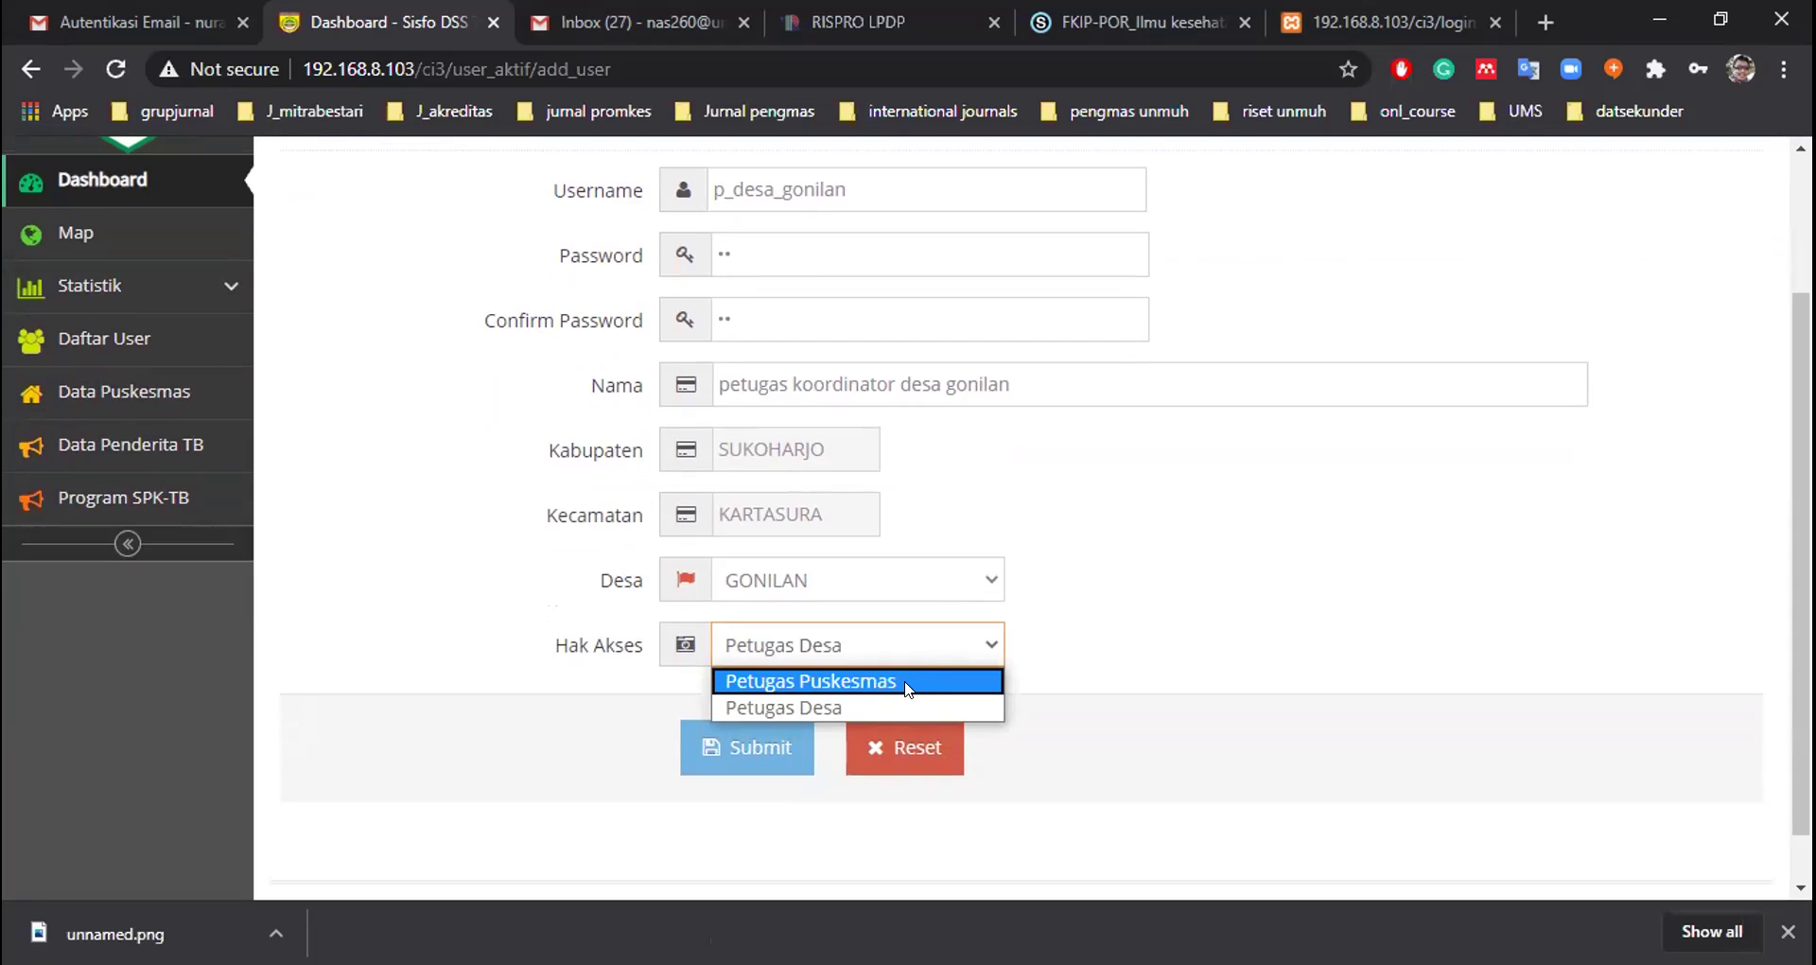
pyautogui.click(828, 708)
pyautogui.click(1117, 583)
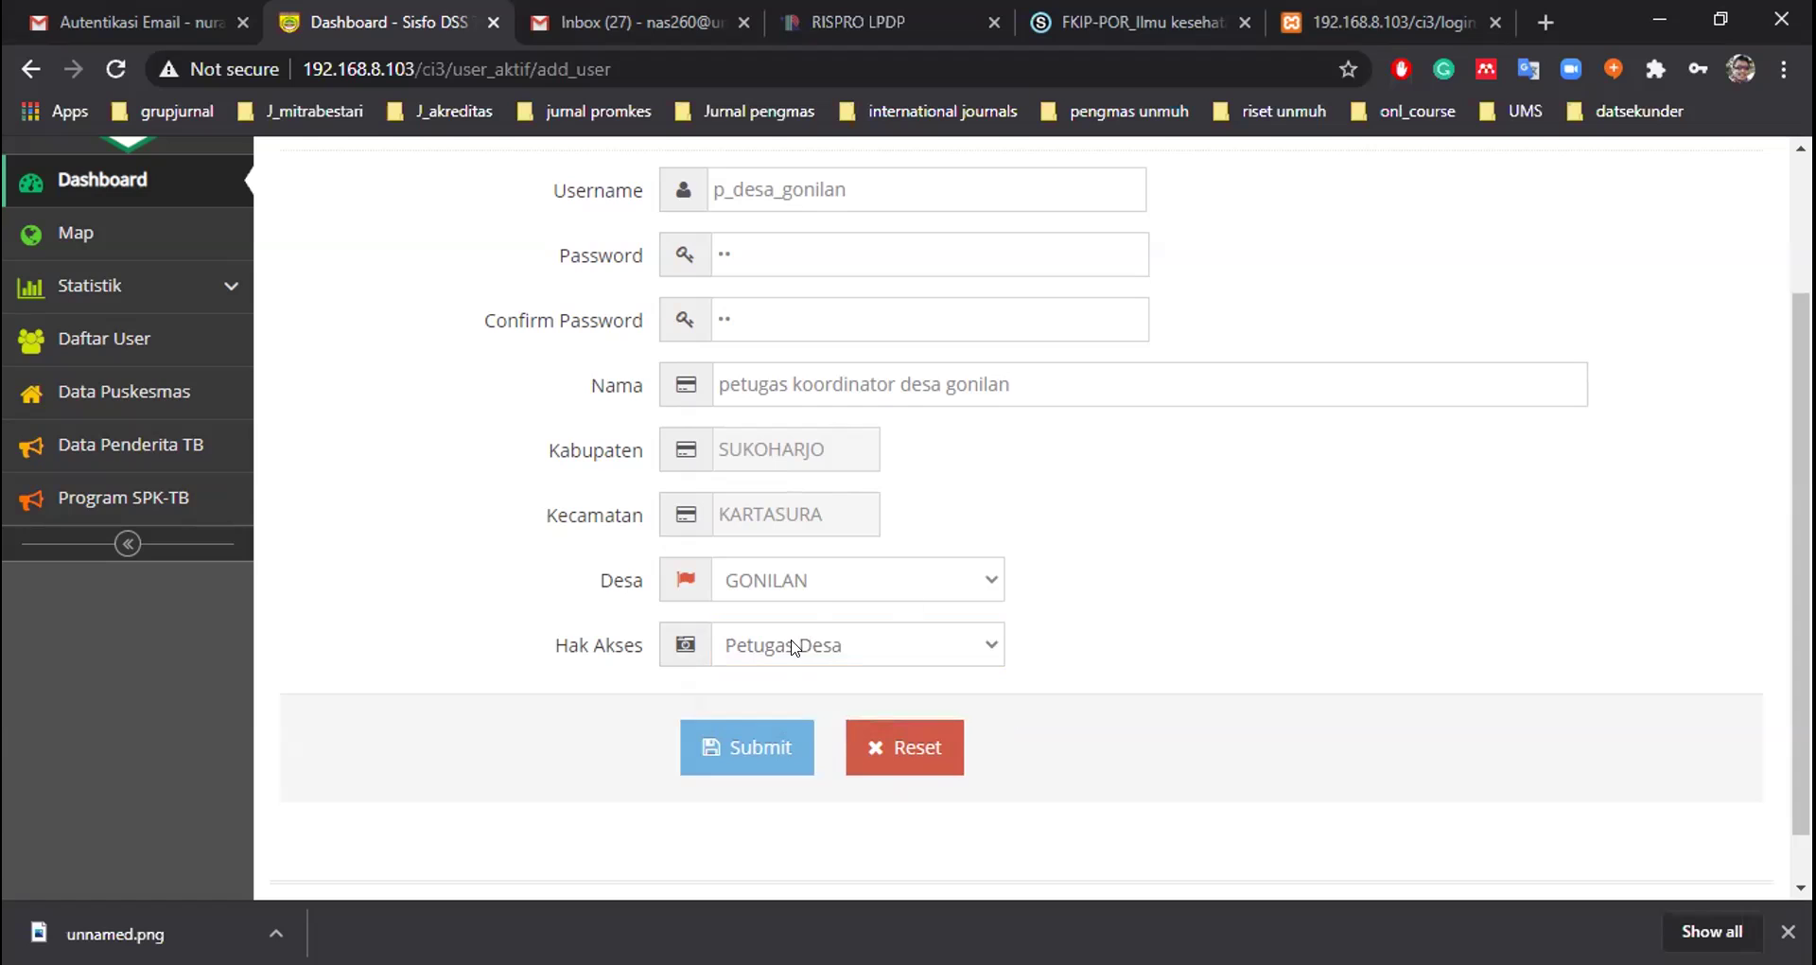
pyautogui.click(752, 737)
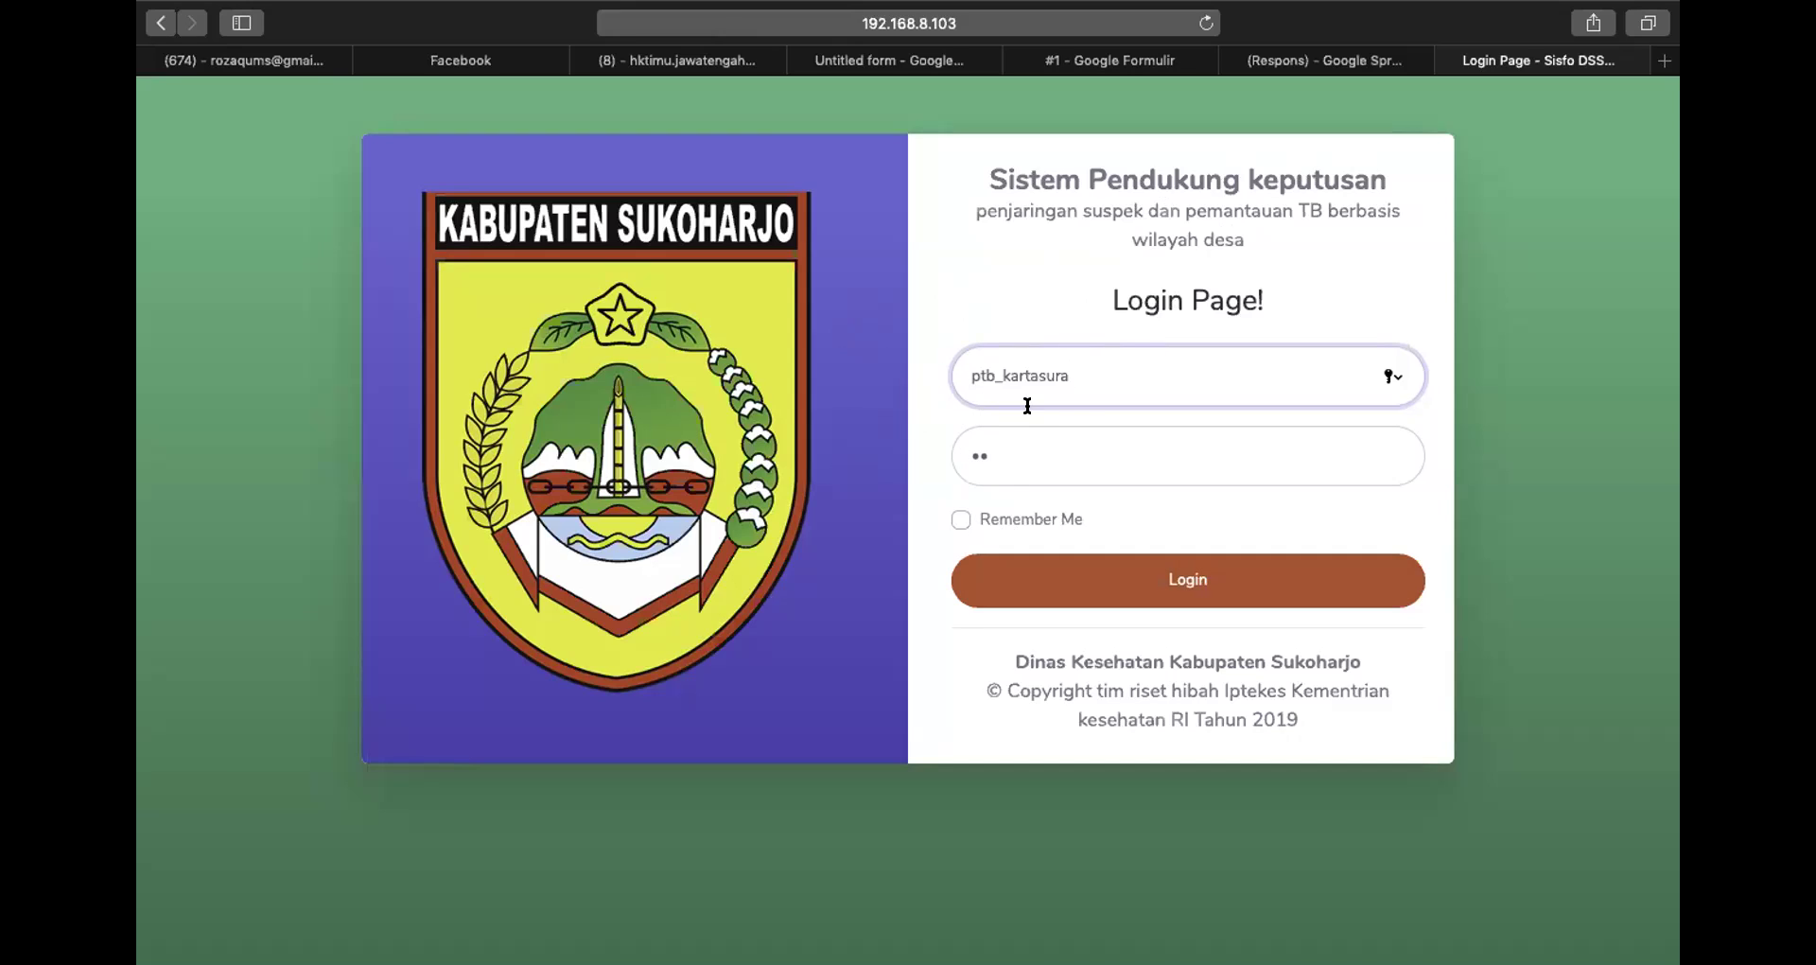
# Submit the prefilled login and decline Safari's offer to save the password
pyautogui.click(1052, 452)
pyautogui.click(1079, 359)
pyautogui.click(1116, 581)
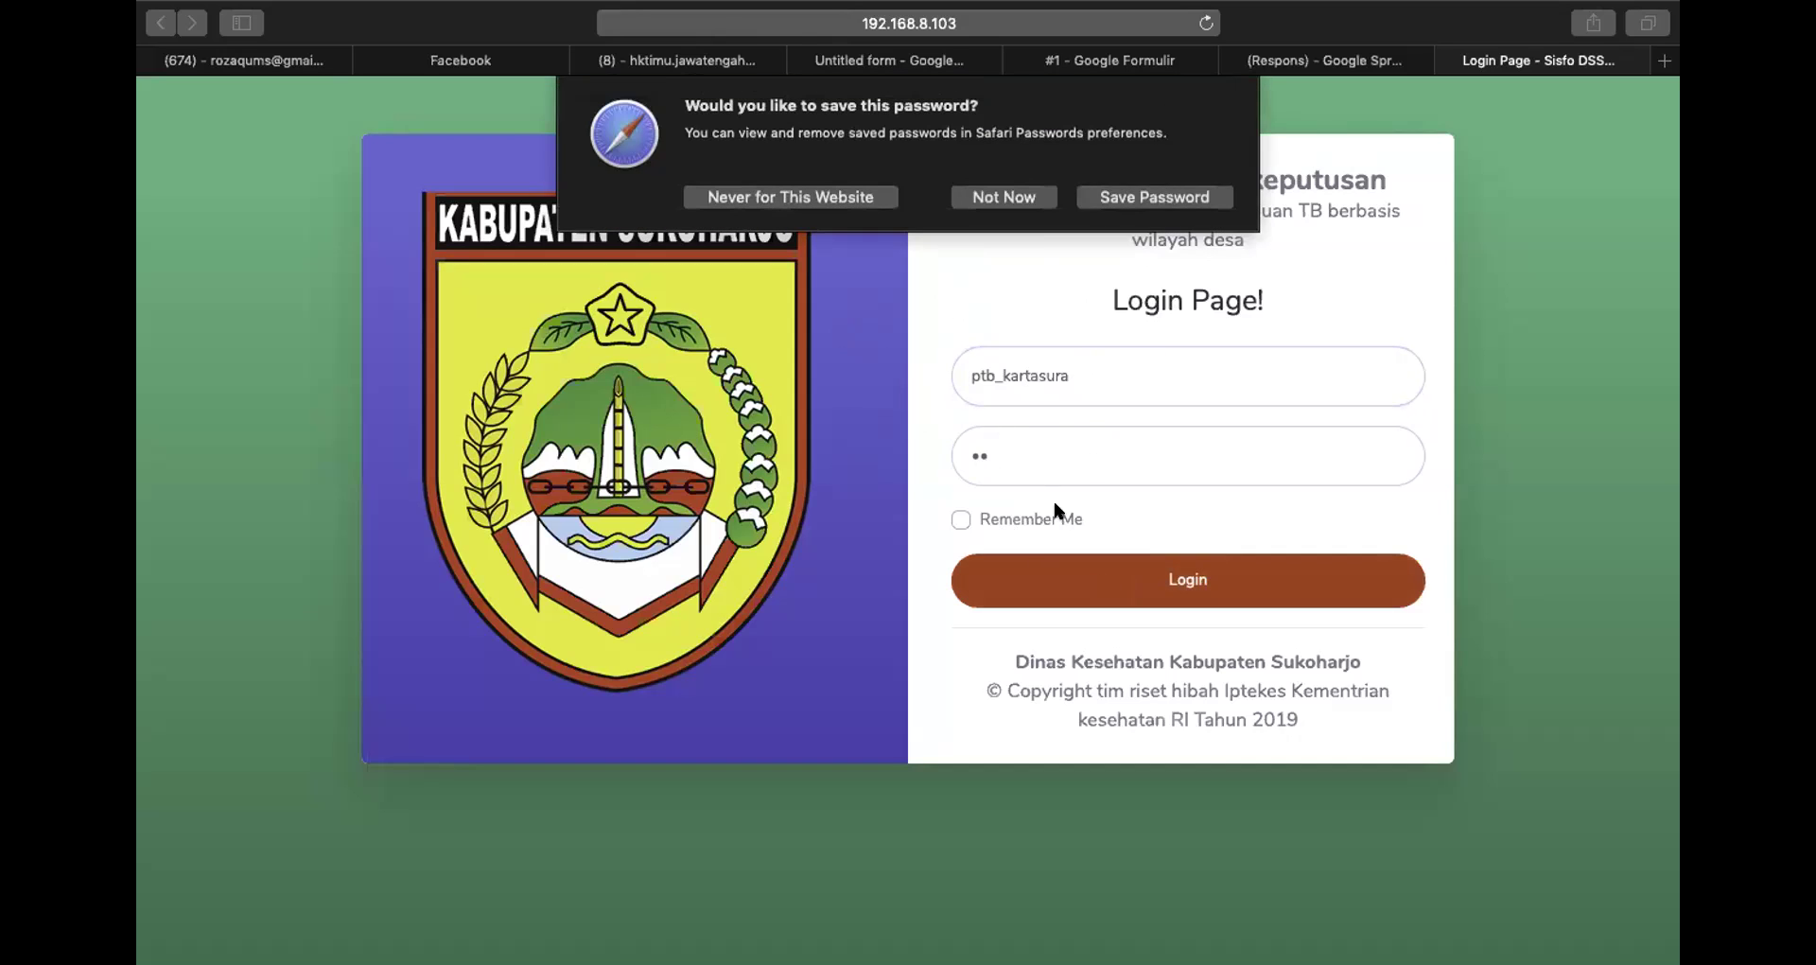
pyautogui.click(1029, 199)
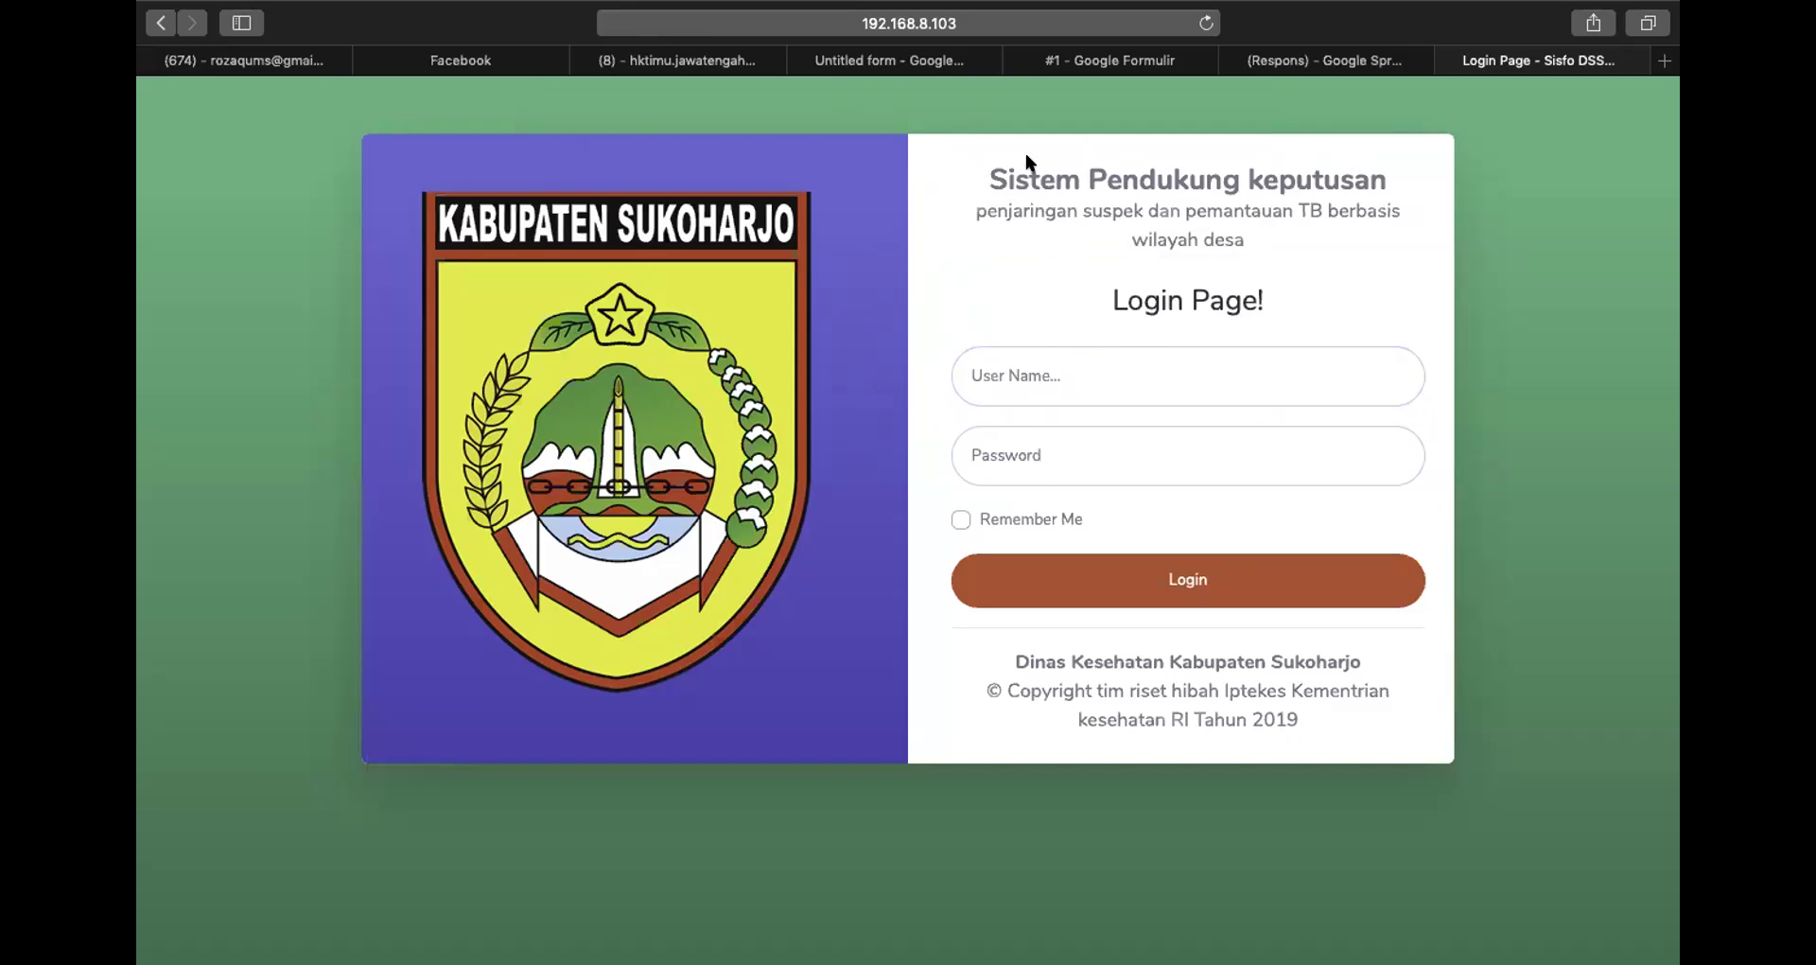
# Log in as ptb_kartasura with the default password
pyautogui.click(1014, 431)
pyautogui.click(1027, 376)
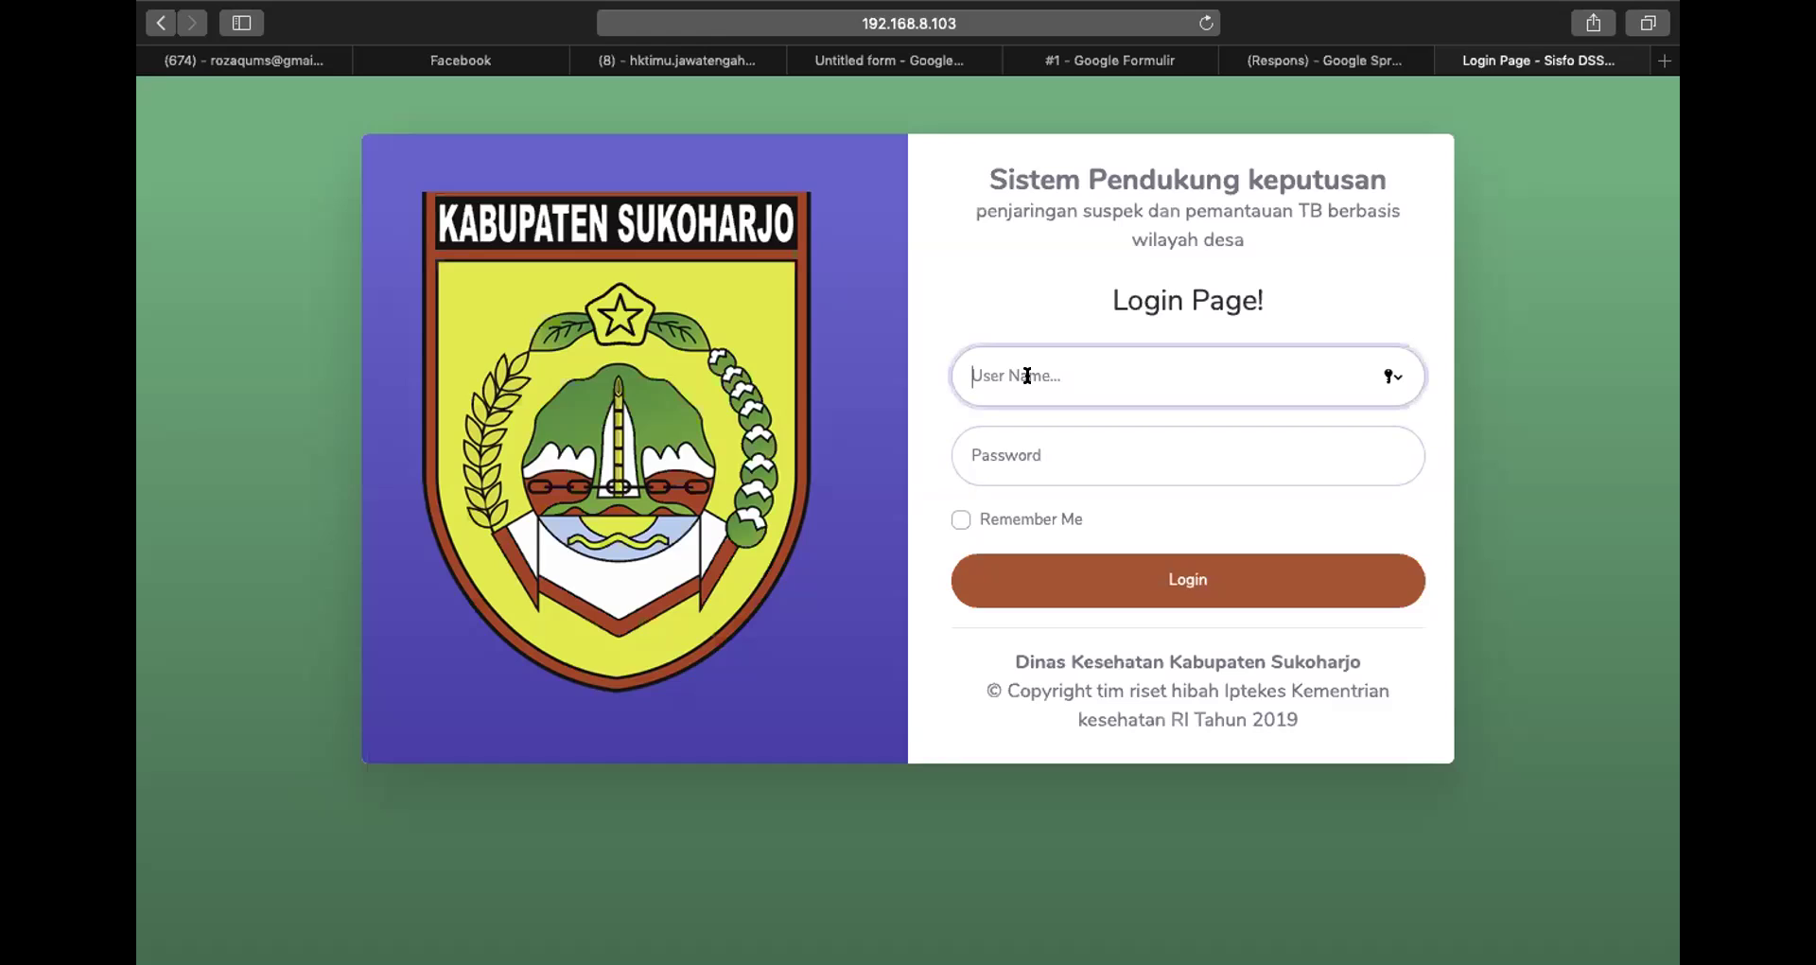
pyautogui.write('ptb_kartasura')
pyautogui.click(1031, 442)
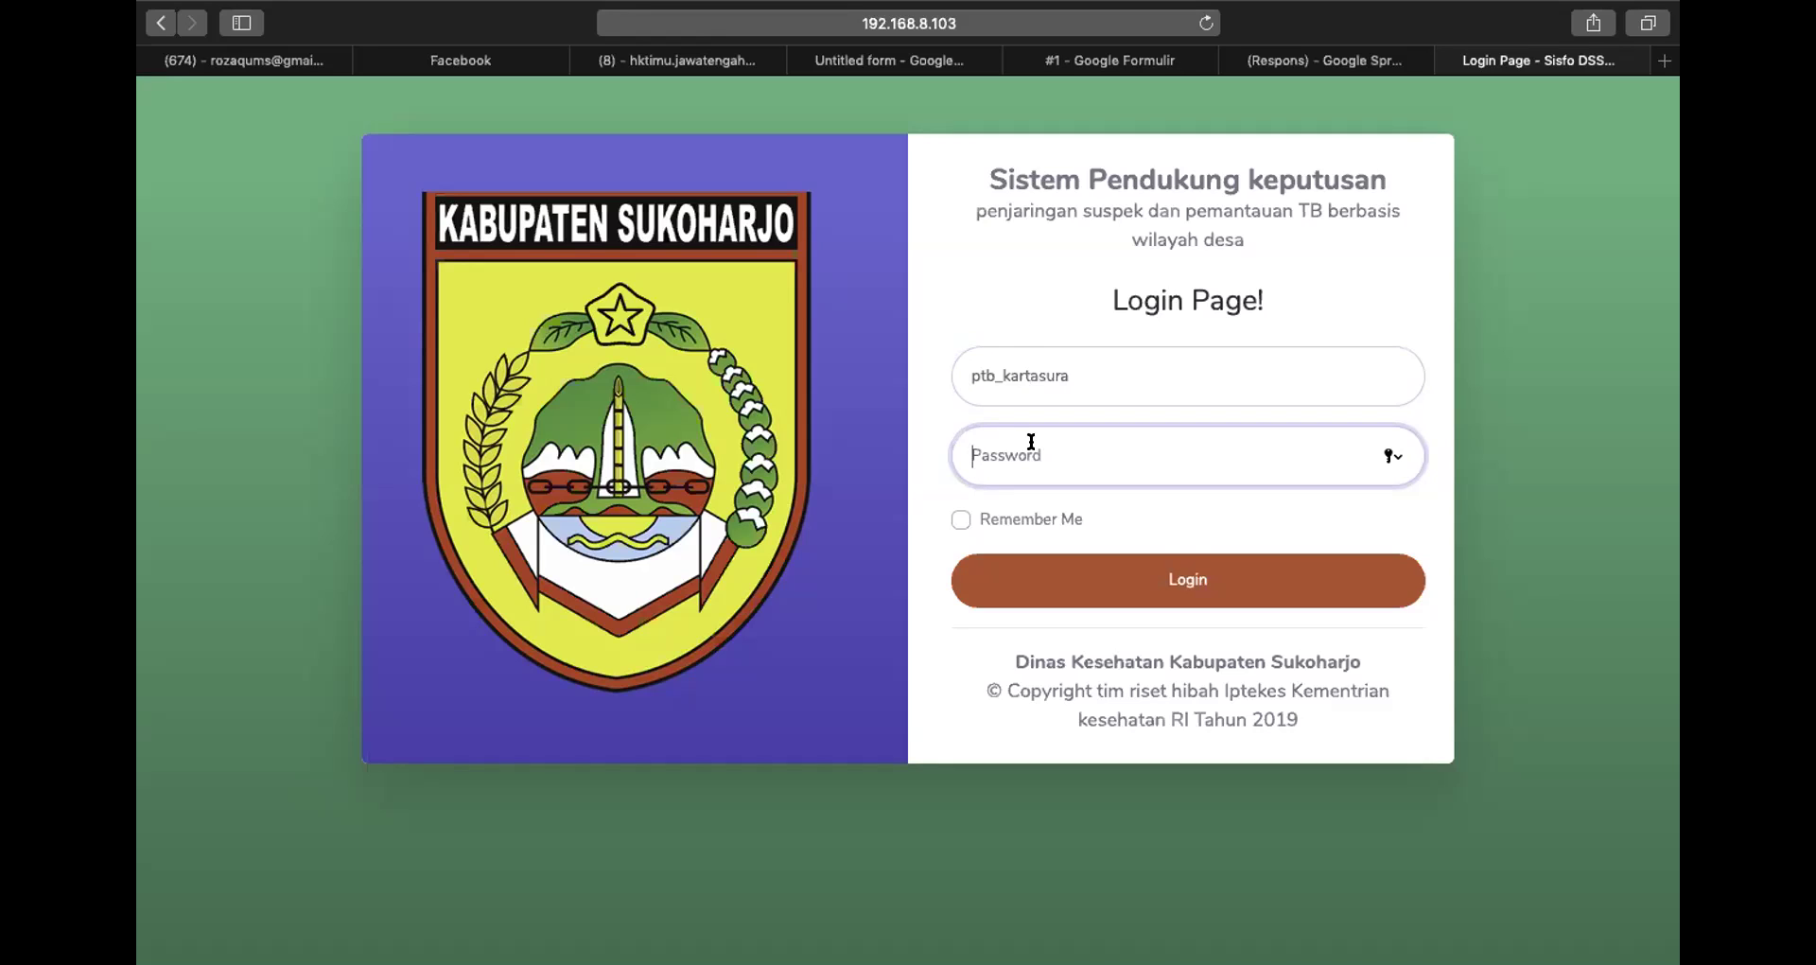
pyautogui.write('p')
pyautogui.click(1252, 563)
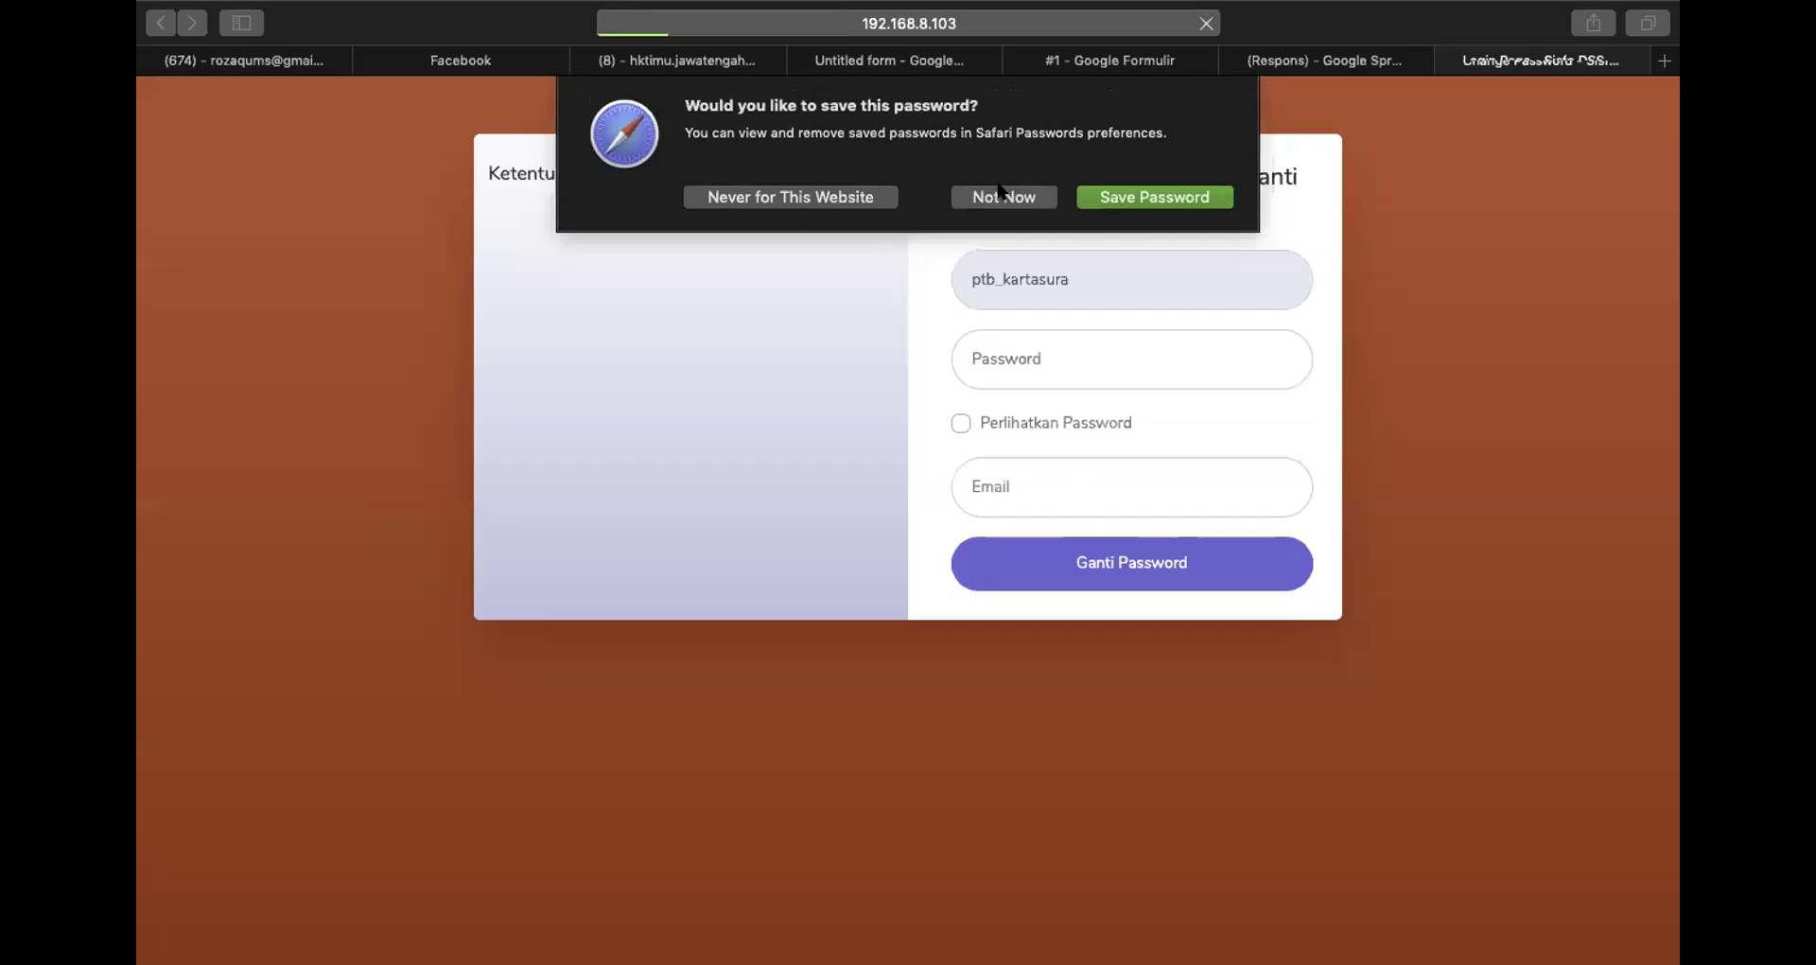
# Dismiss Safari's prompt and enter a new password meeting all four rules
pyautogui.click(1001, 195)
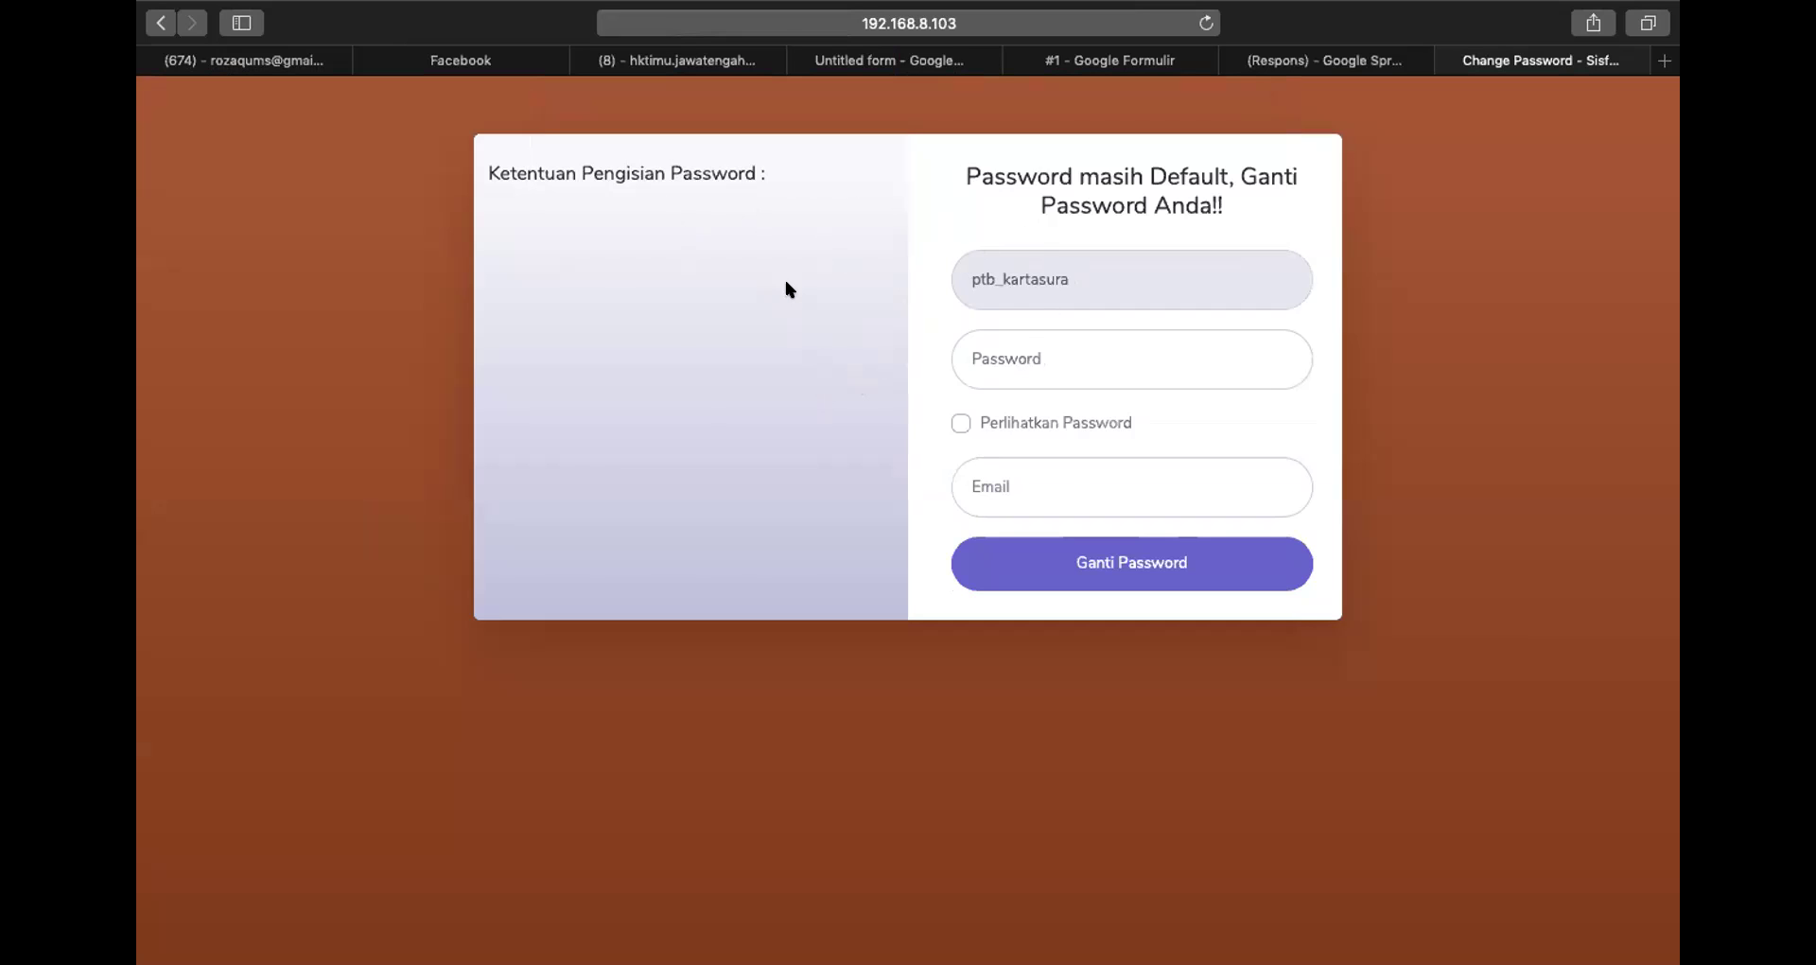
pyautogui.click(1033, 364)
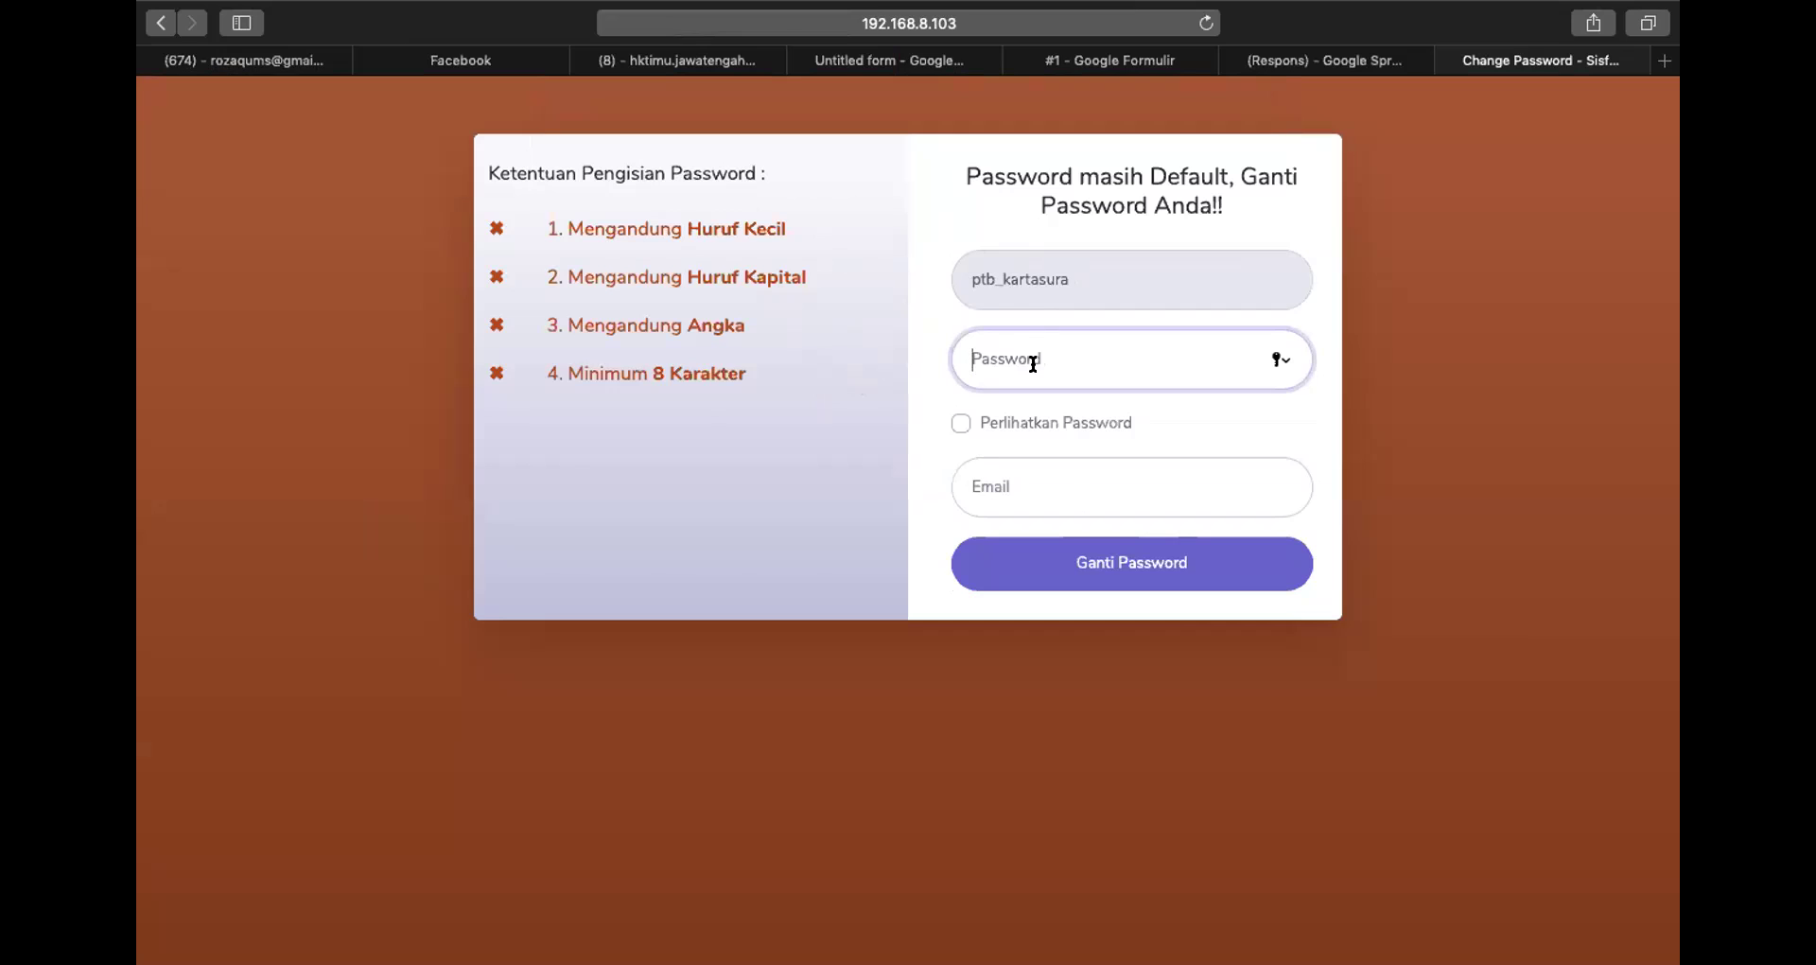
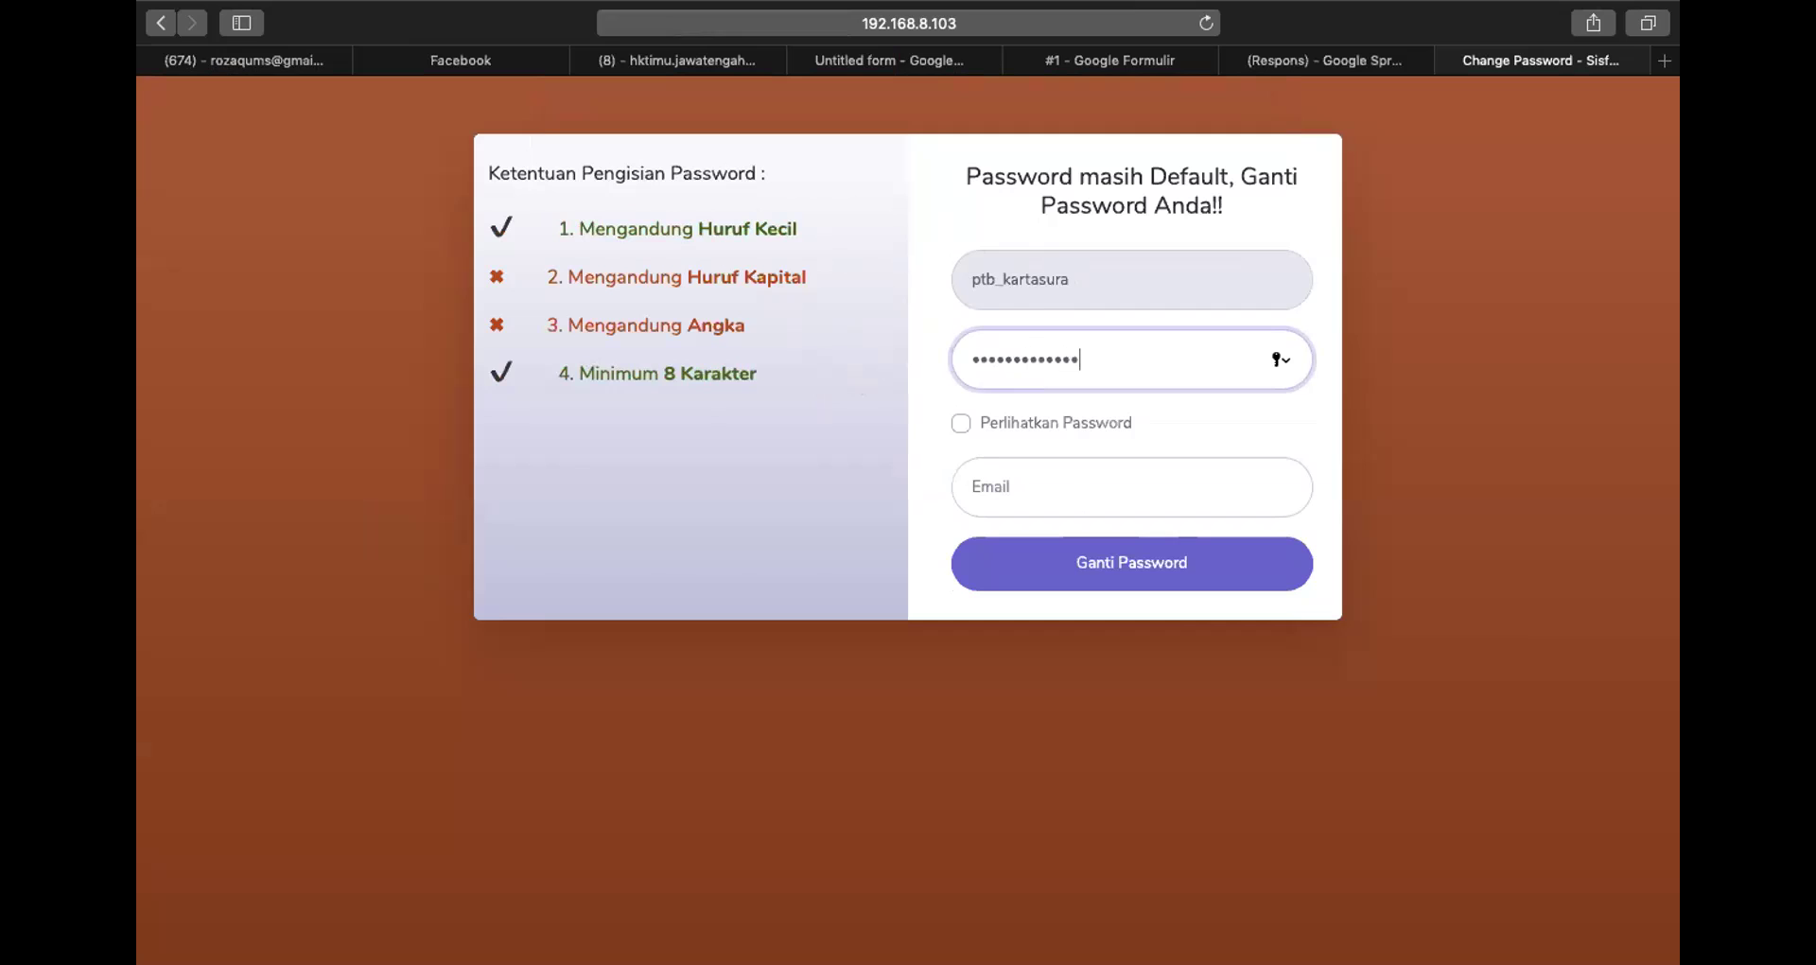
pyautogui.press('BackSpace')
pyautogui.press('BackSpace')
pyautogui.press('BackSpace')
pyautogui.press('BackSpace')
pyautogui.press('BackSpace')
pyautogui.press('BackSpace')
pyautogui.press('BackSpace')
pyautogui.press('BackSpace')
pyautogui.press('BackSpace')
pyautogui.press('BackSpace')
pyautogui.press('BackSpace')
pyautogui.press('BackSpace')
pyautogui.press('BackSpace')
pyautogui.press('BackSpace')
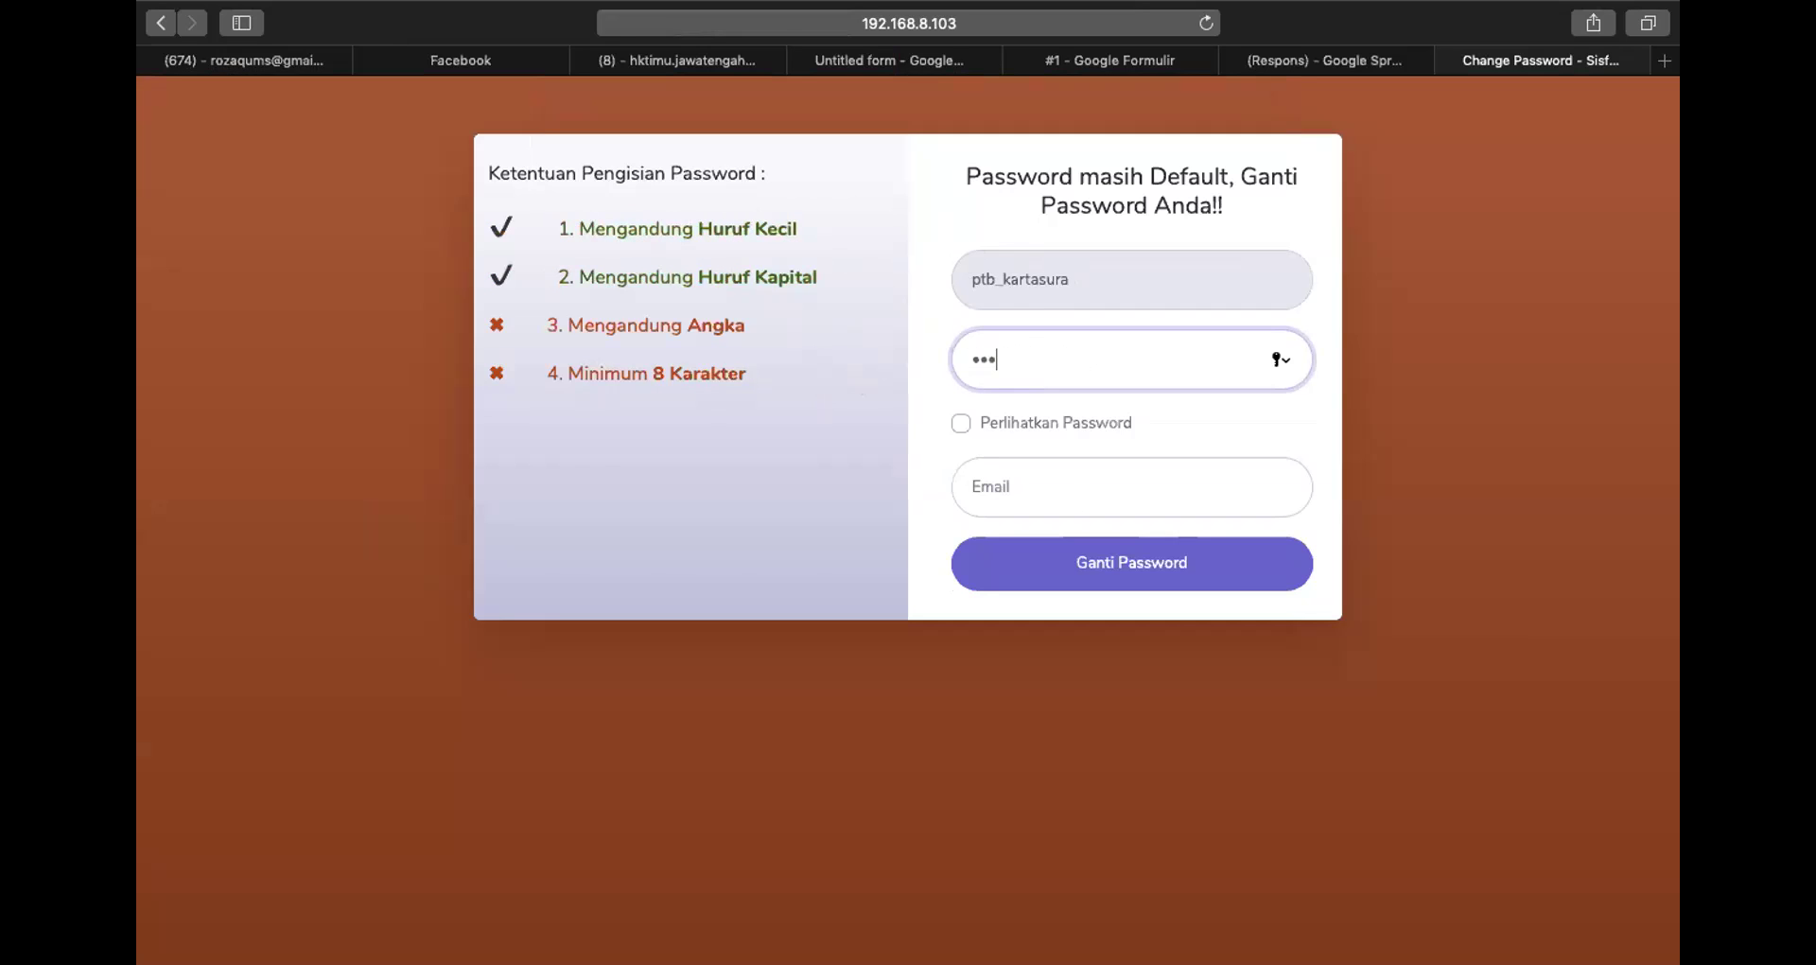
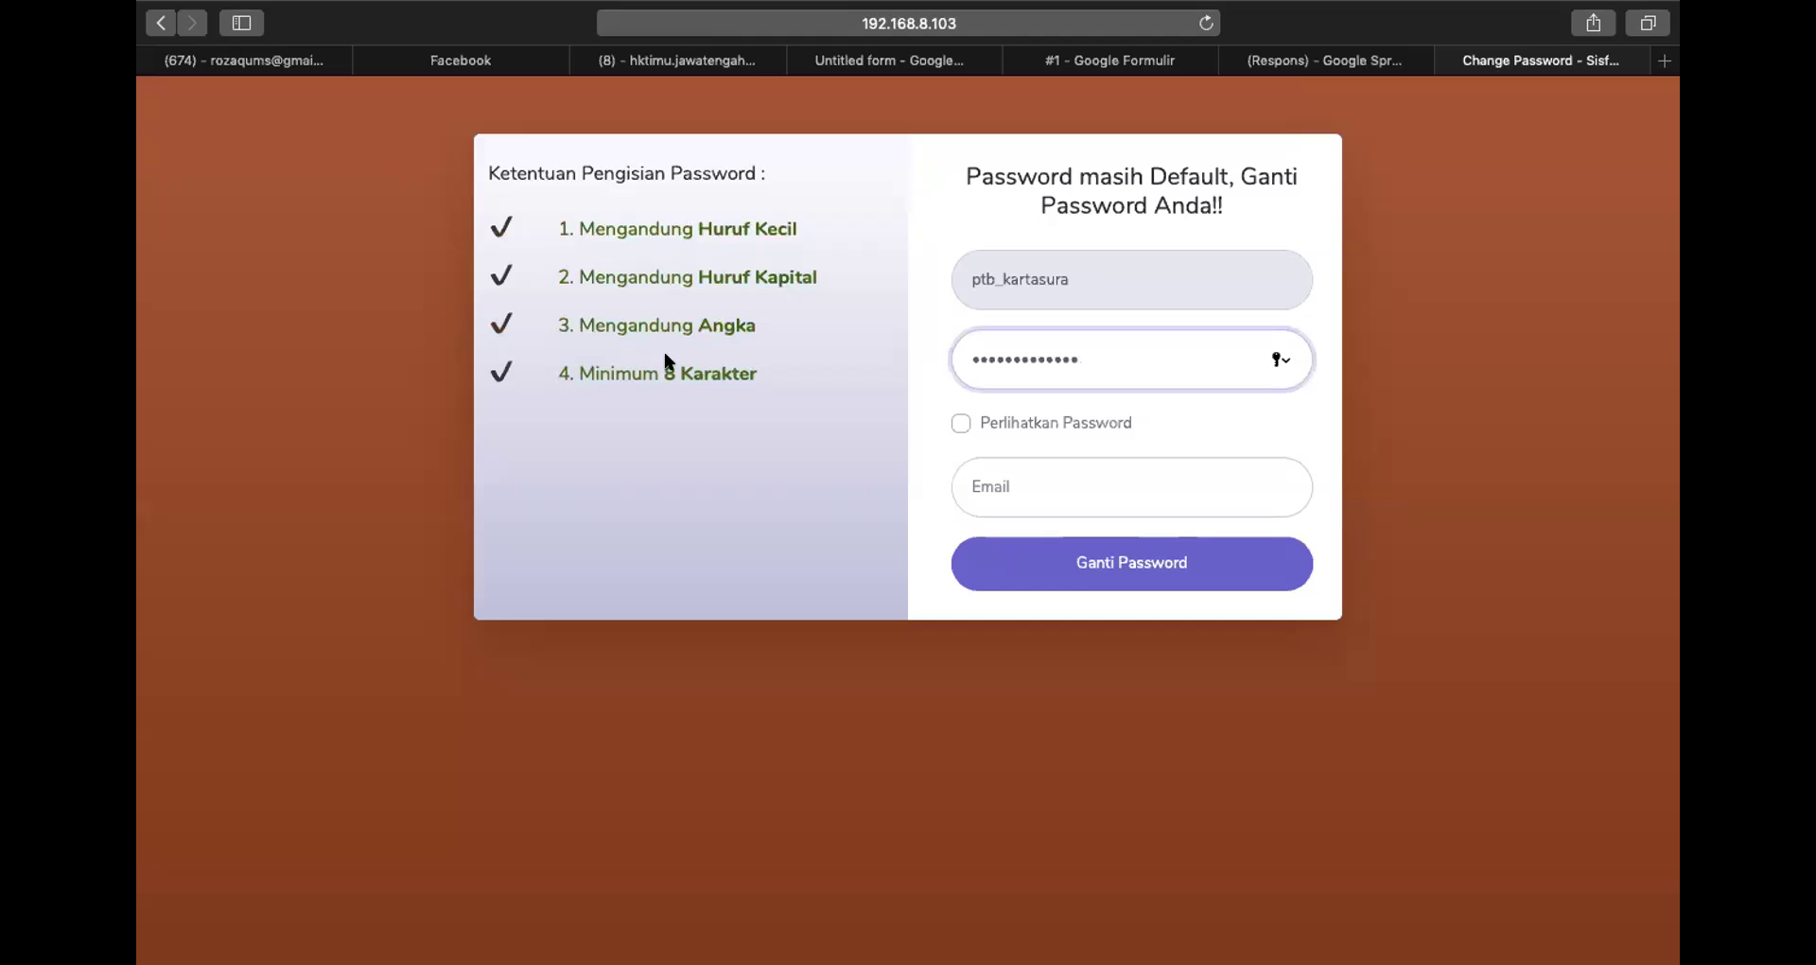
# Add the contact e-mail address and submit the password change
pyautogui.click(1028, 504)
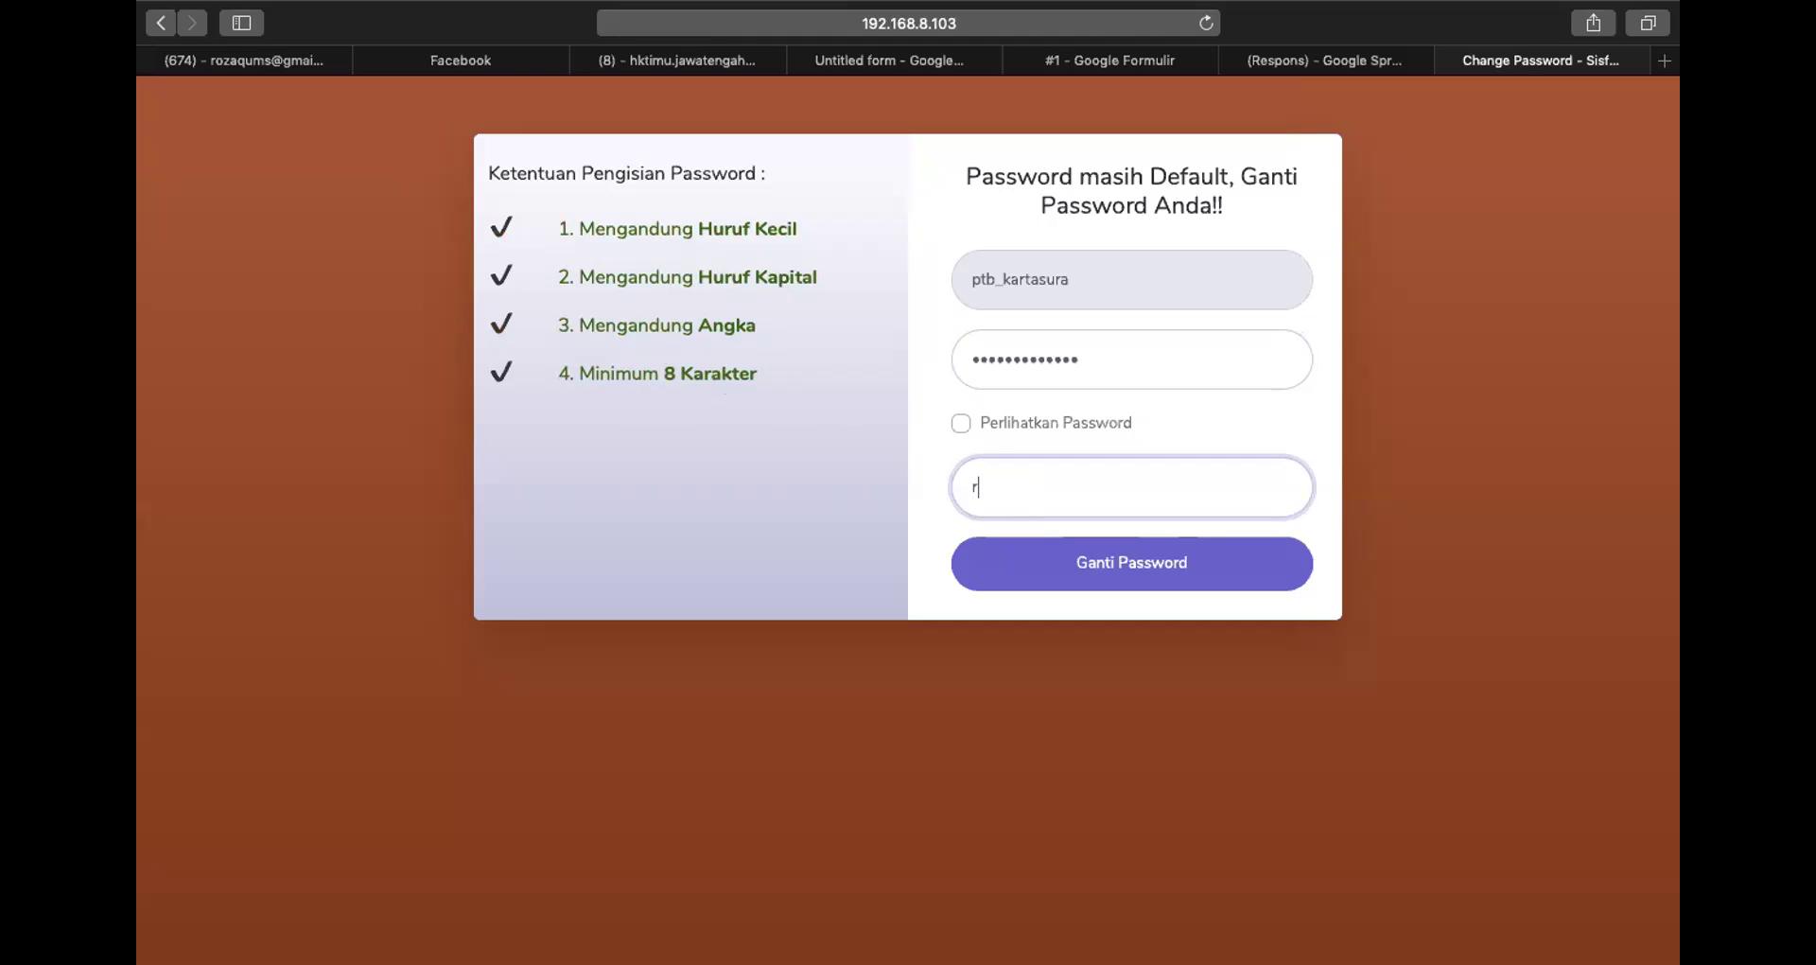
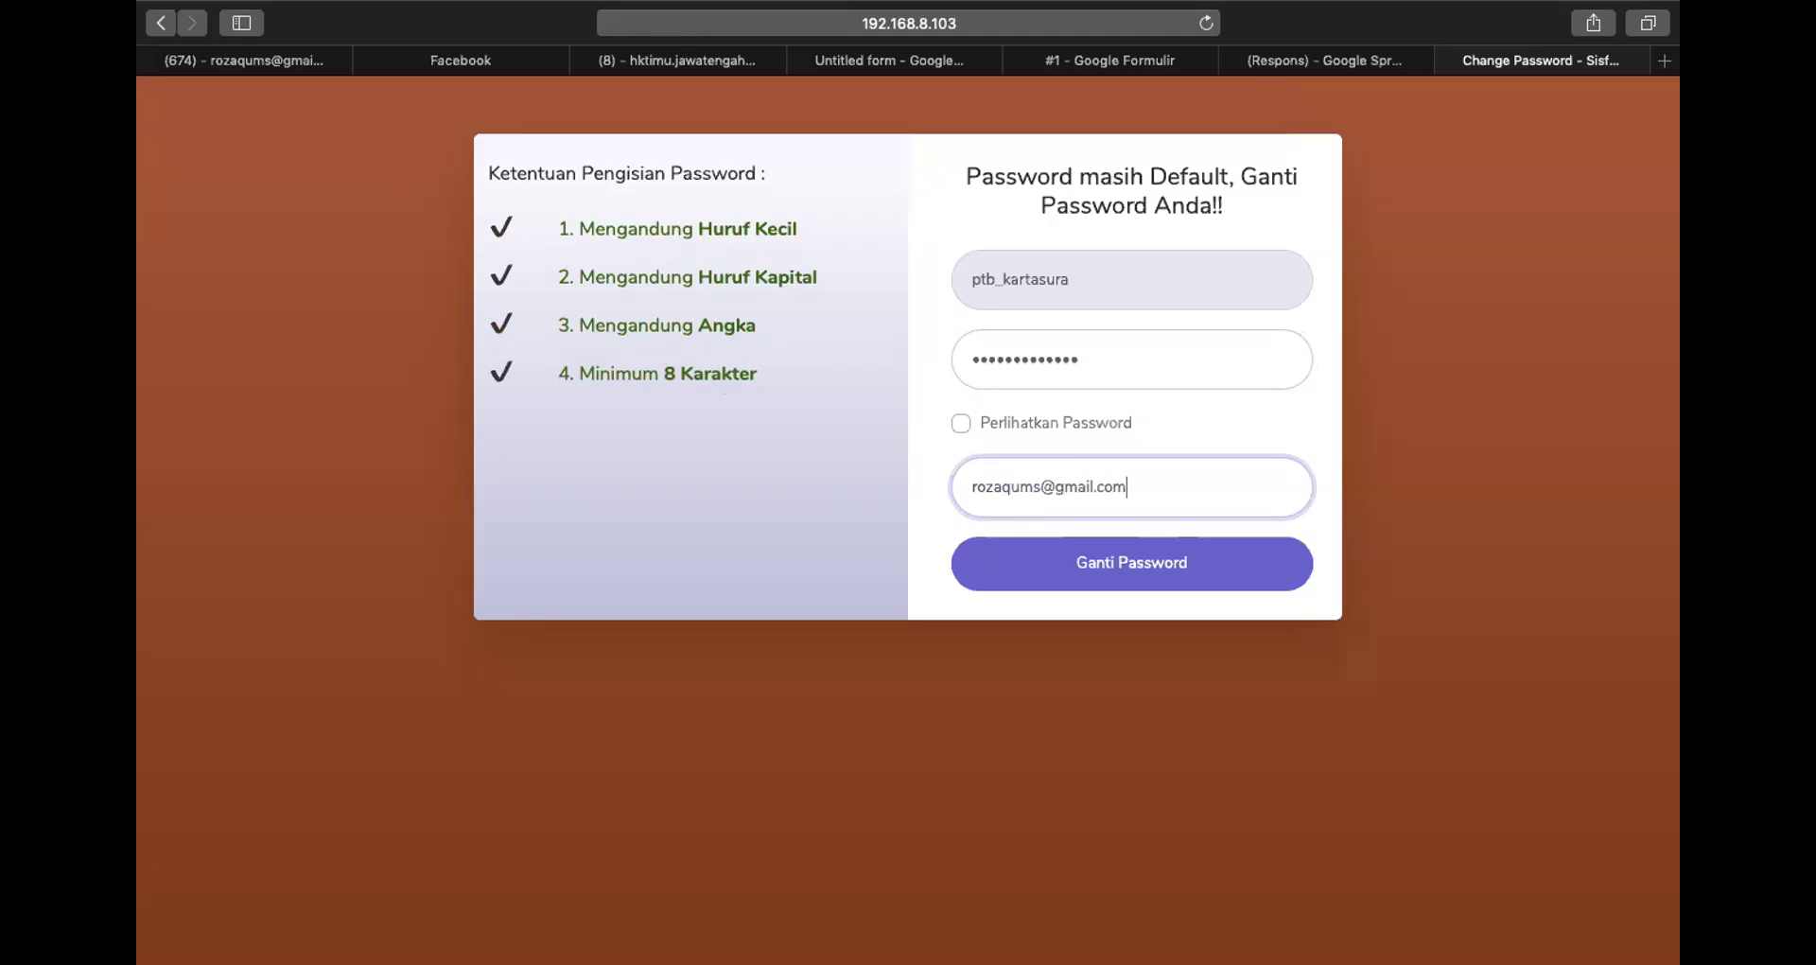
pyautogui.press('Return')
pyautogui.click(1010, 195)
pyautogui.press('Return')
# Decline Safari's save-password offer and go to the Gmail inbox showing the new Autentikasi Email message
pyautogui.click(1006, 193)
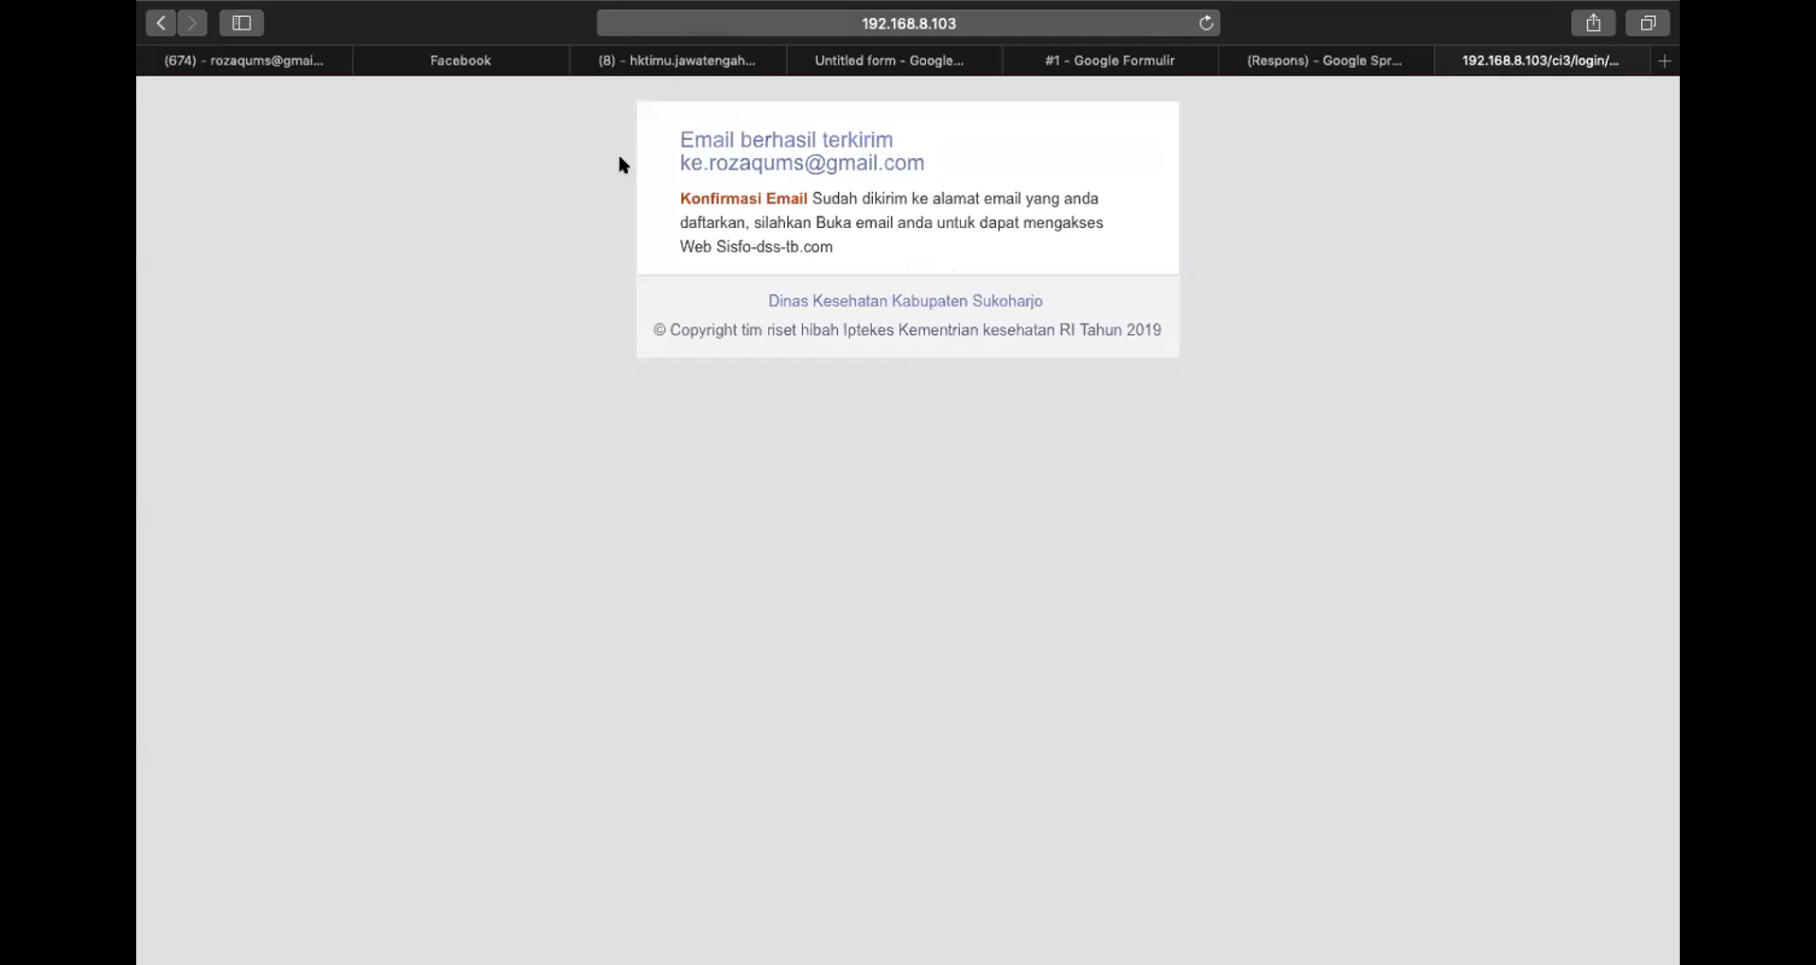
pyautogui.click(262, 62)
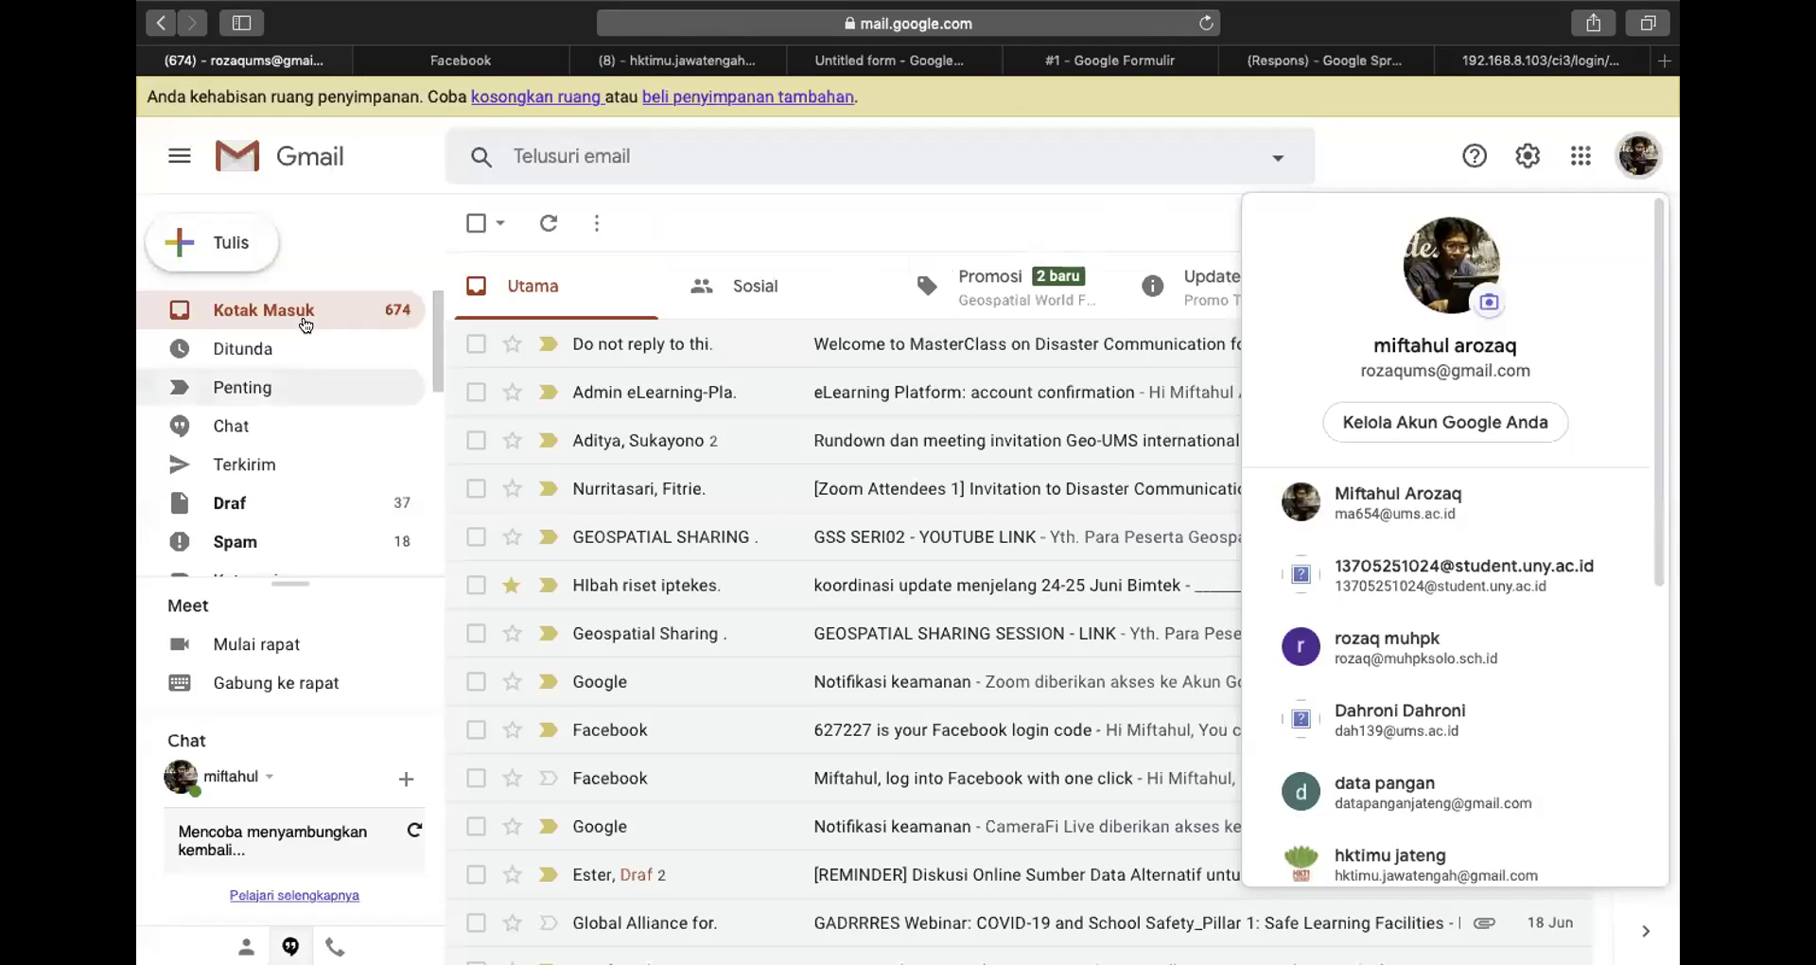
pyautogui.click(301, 317)
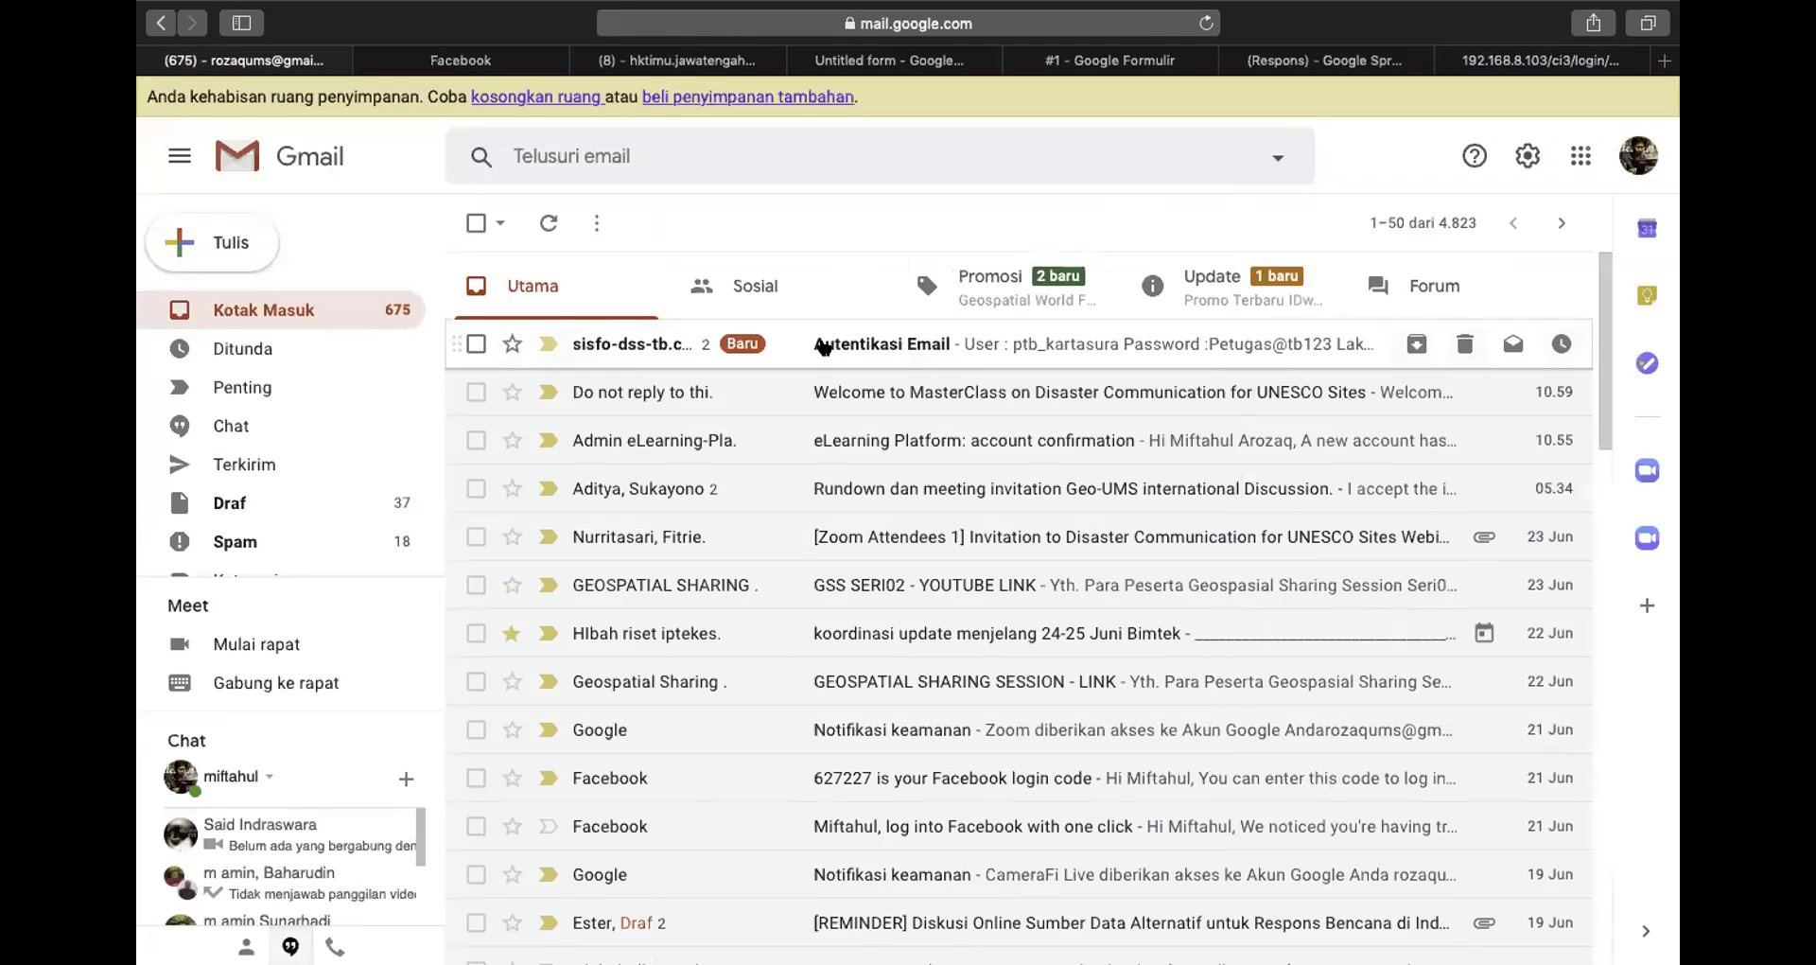
# Open the Autentikasi Email message, expand it to reveal the emailed password, then return to Sisfo DSS TB
pyautogui.click(821, 346)
pyautogui.click(547, 580)
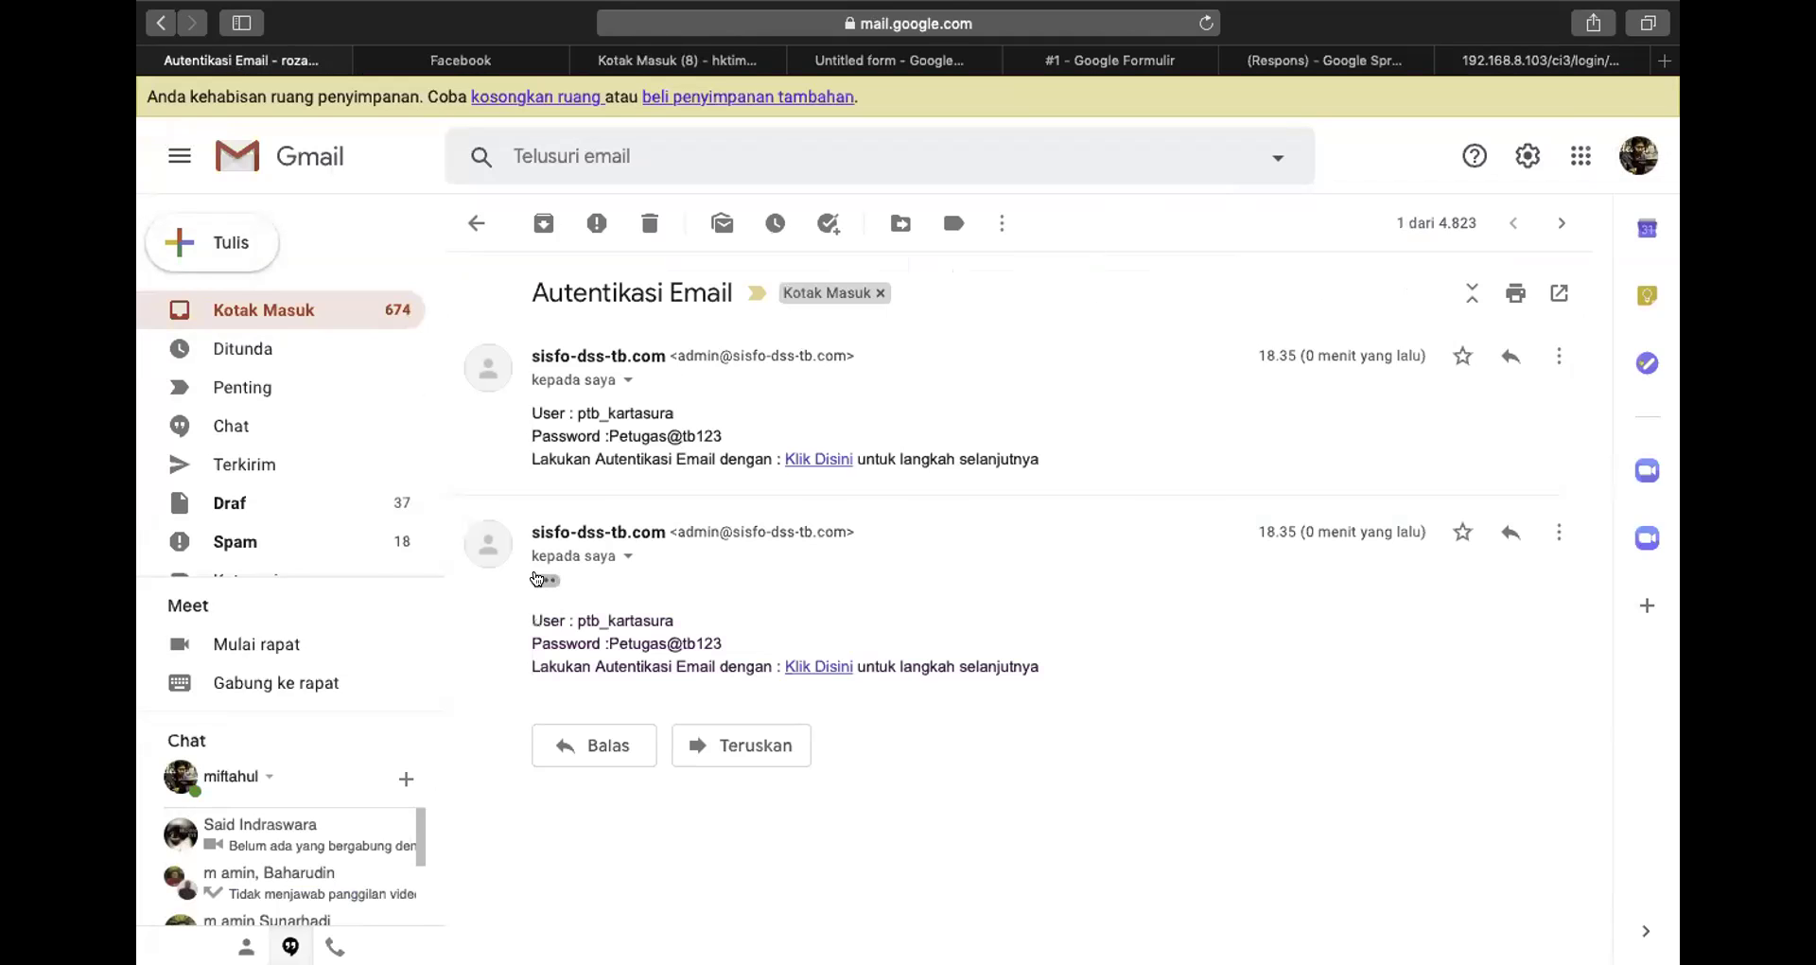
pyautogui.moveTo(724, 646); pyautogui.dragTo(608, 643)
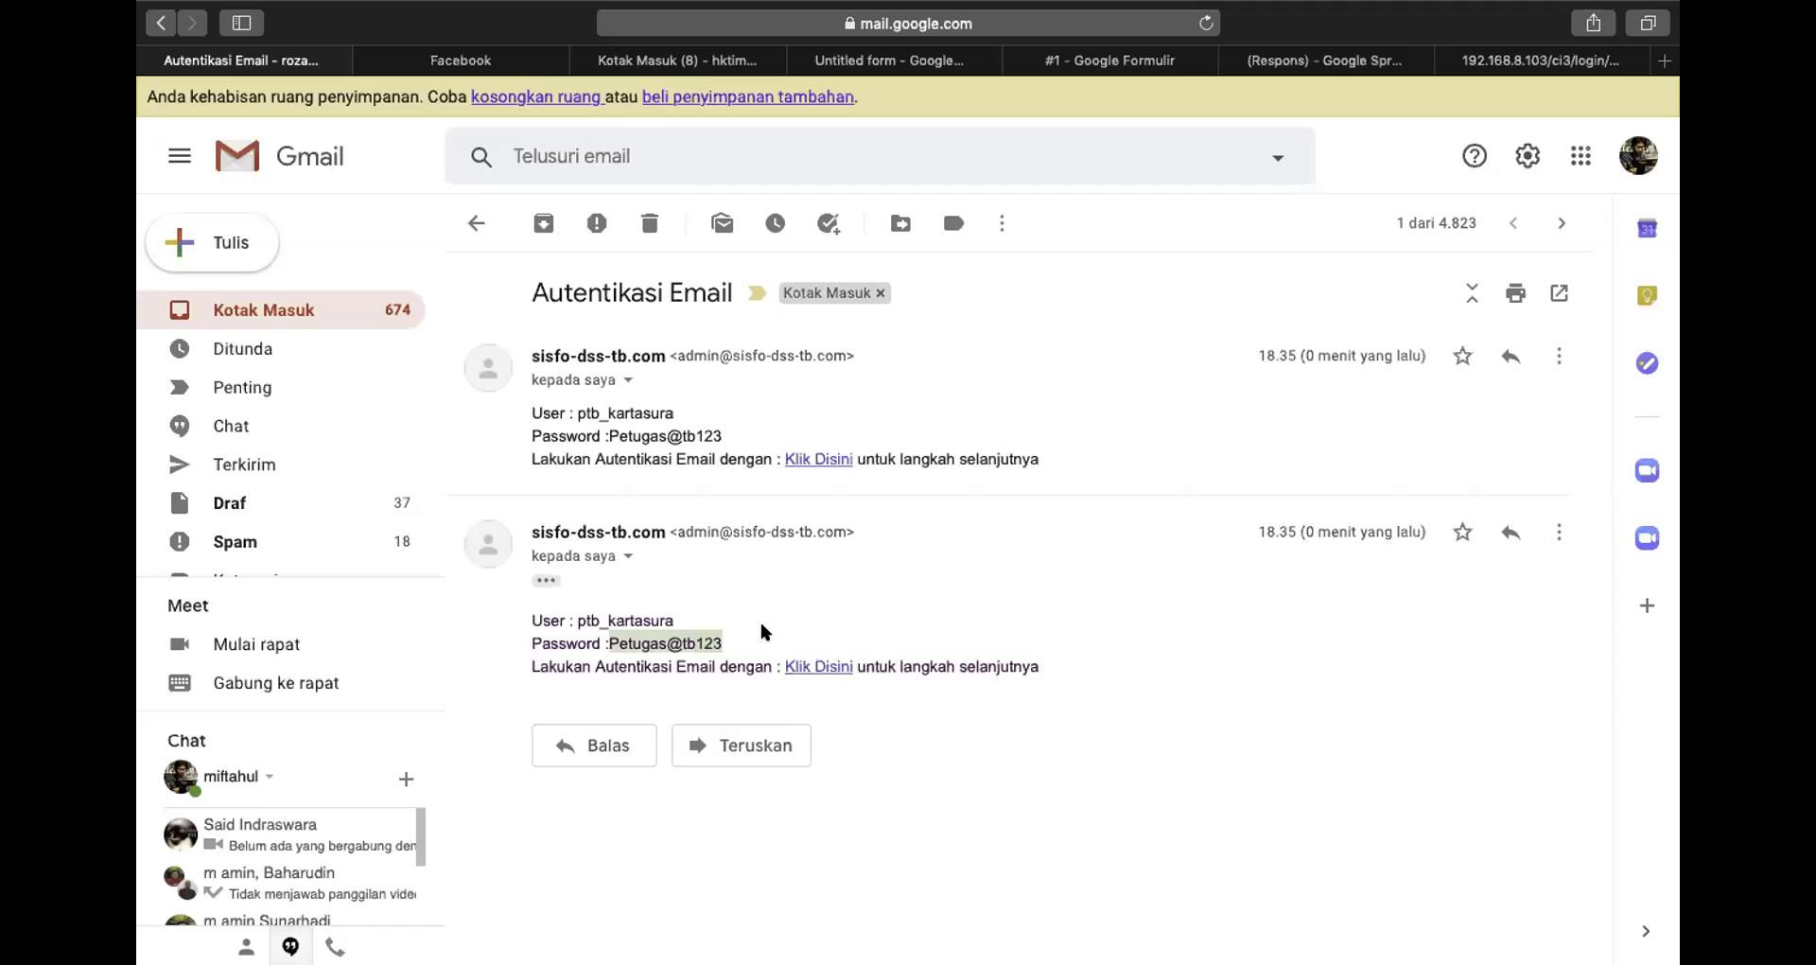
pyautogui.click(859, 210)
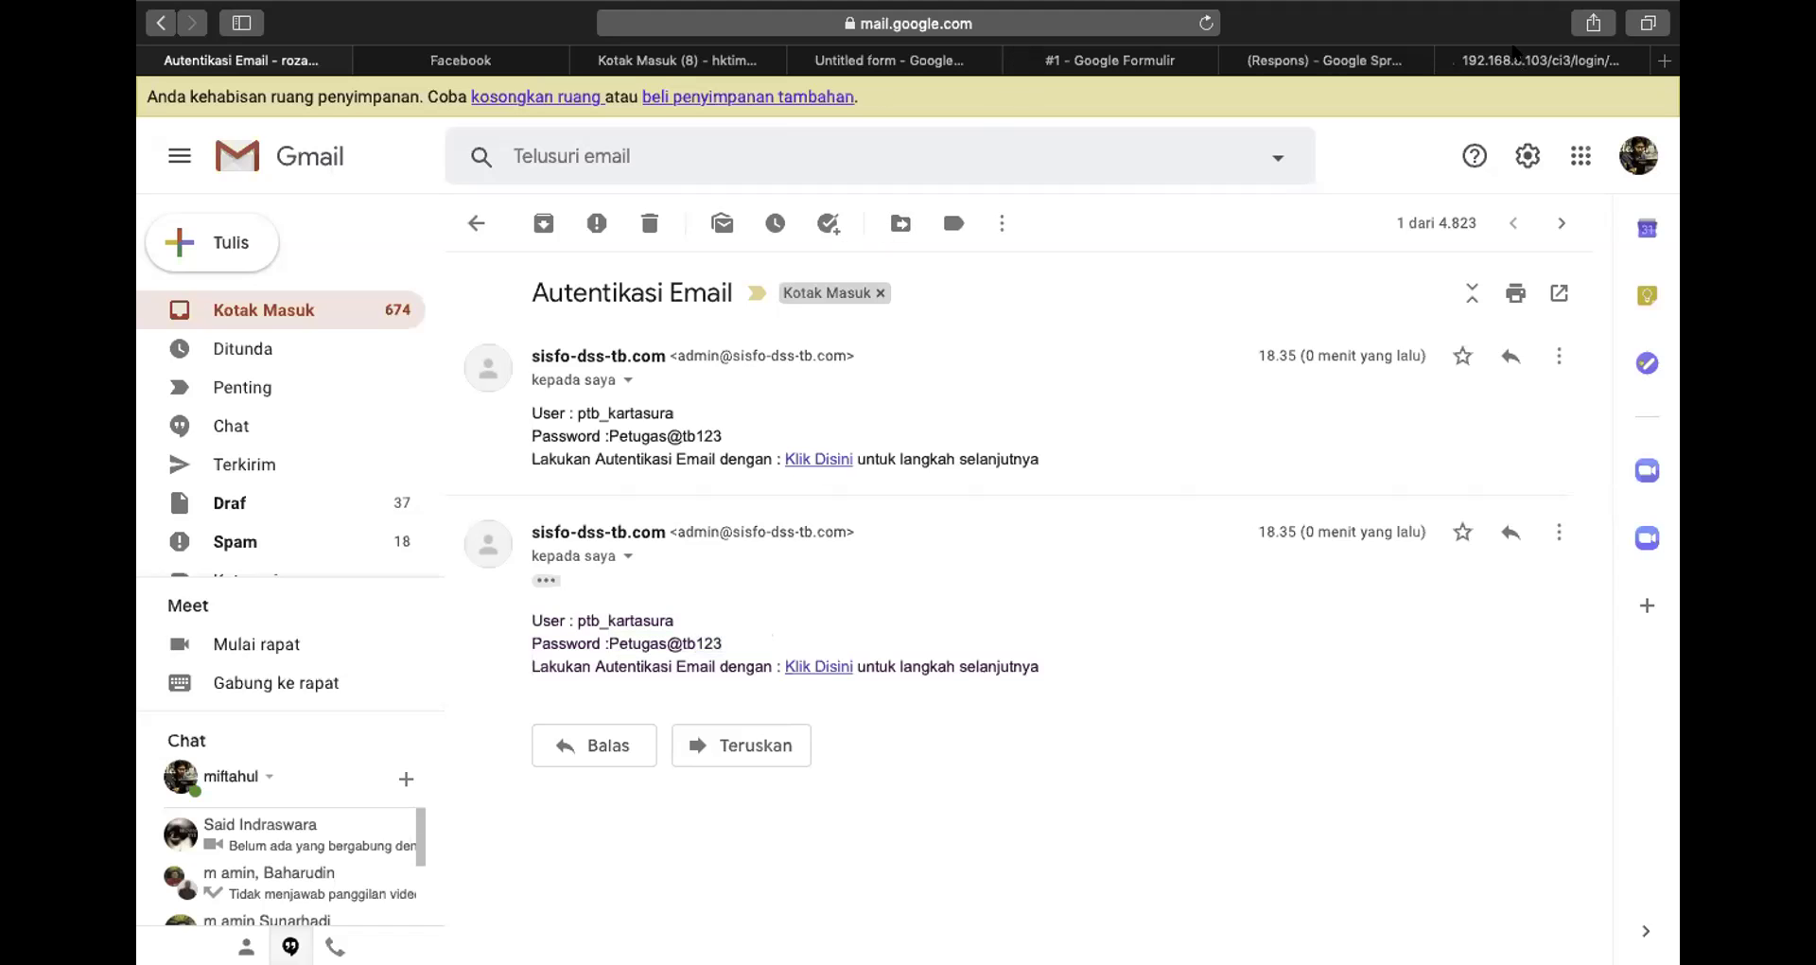
pyautogui.click(1519, 60)
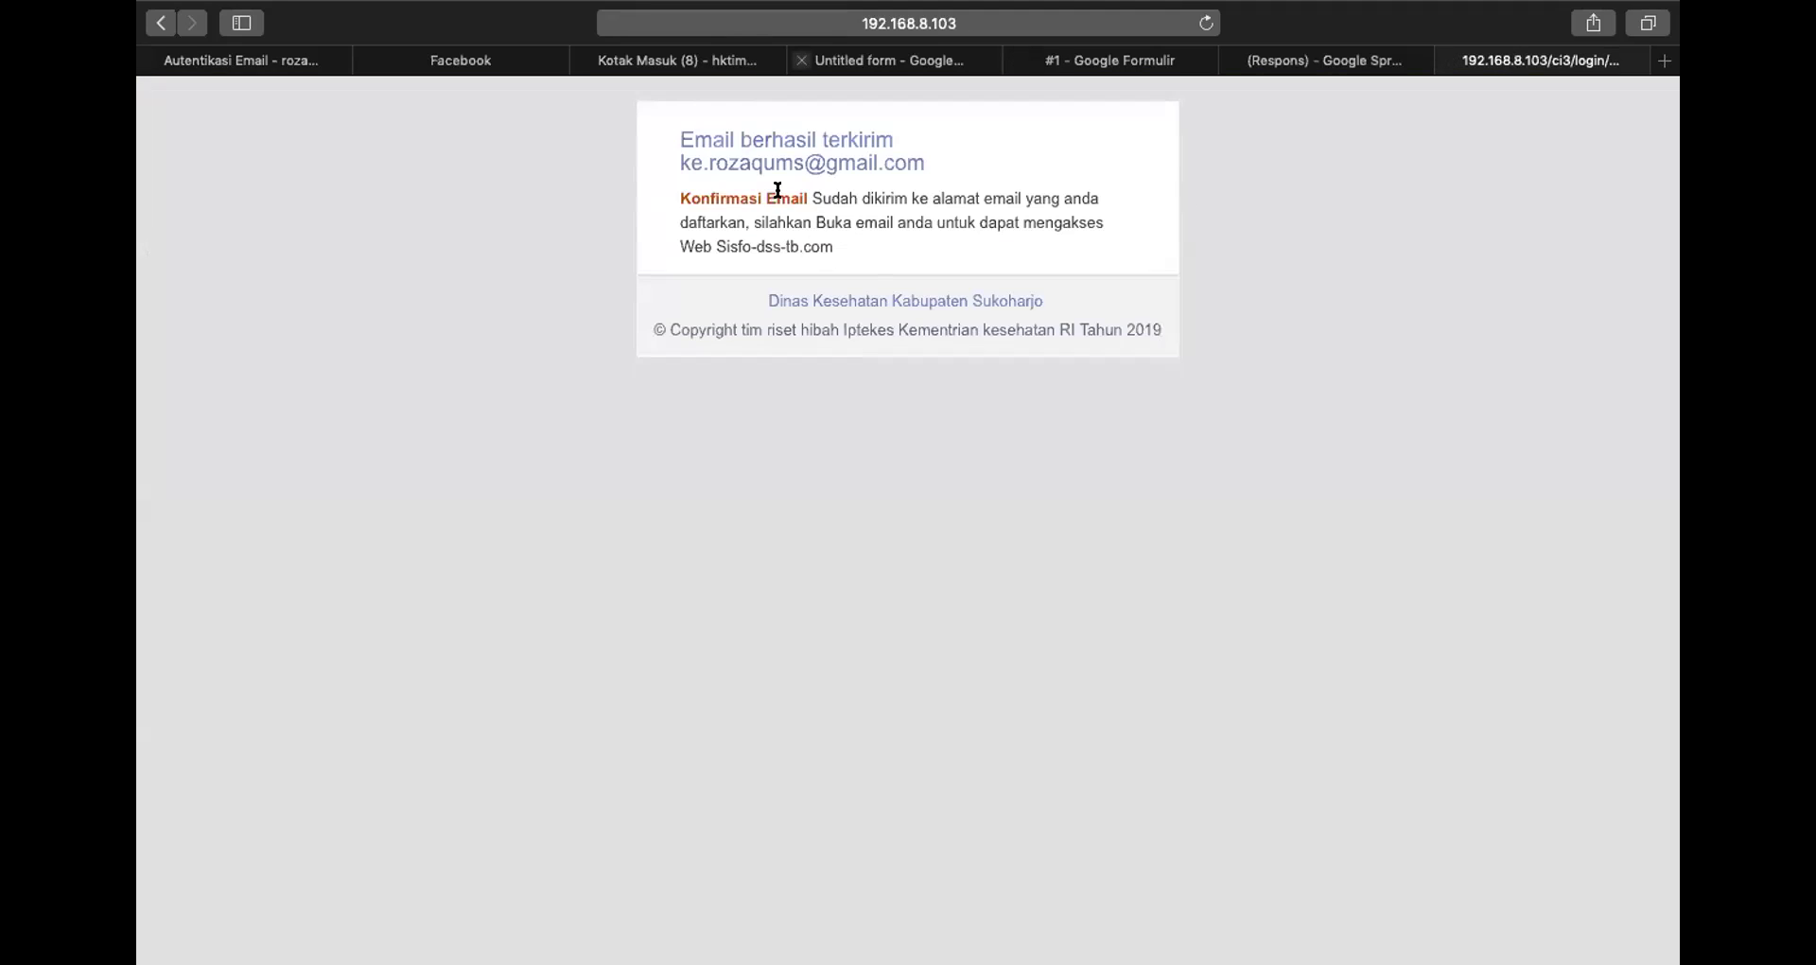
# Exit full screen, trim the address to 192.168.8.103/ci3/ to load the Login Page, then restore full screen
pyautogui.click(1040, 23)
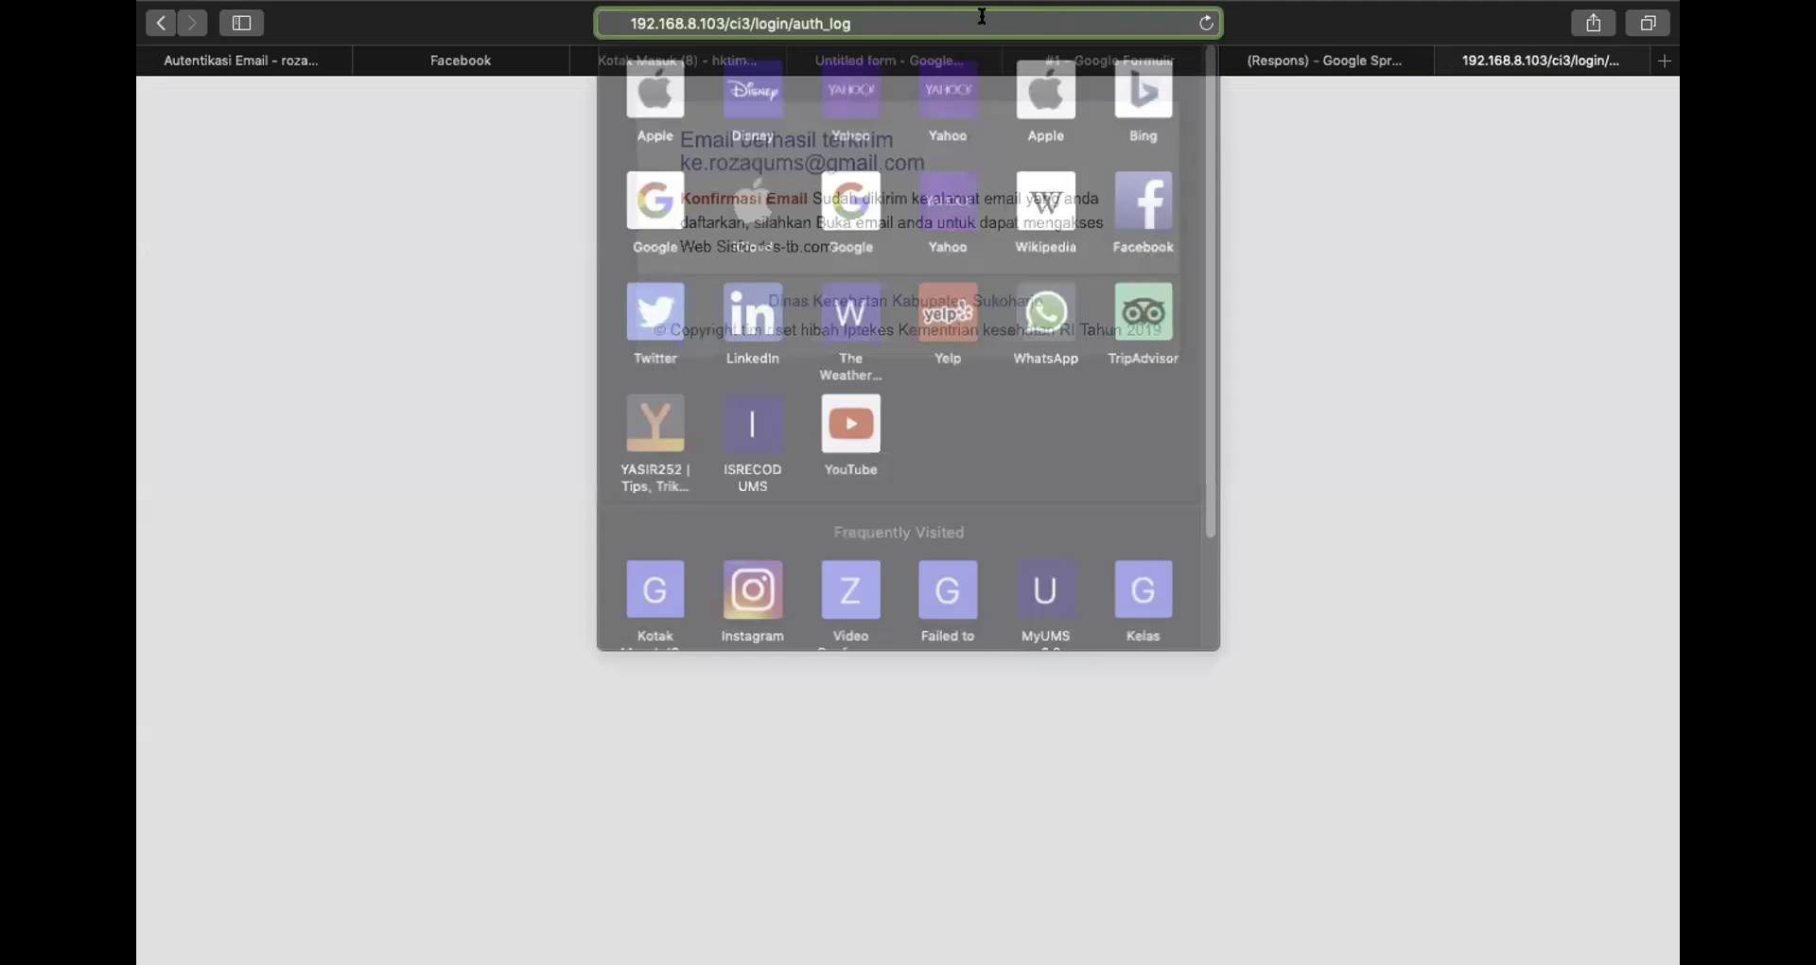
pyautogui.click(444, 189)
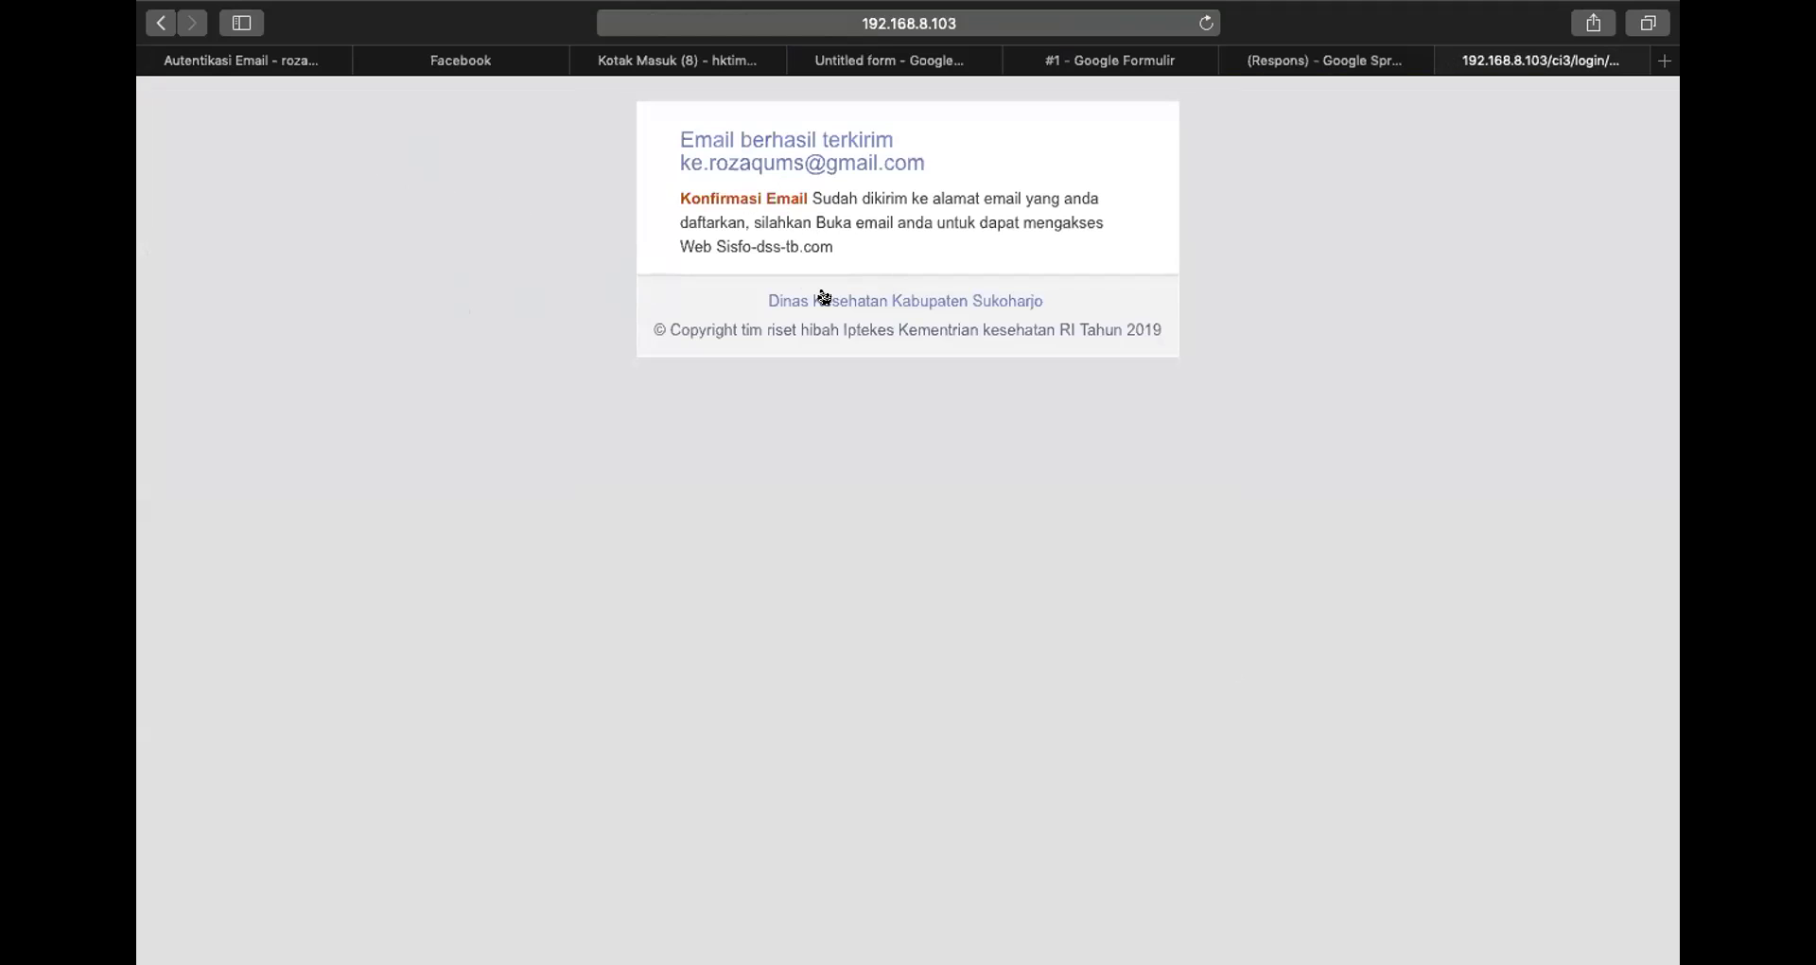
pyautogui.click(1075, 21)
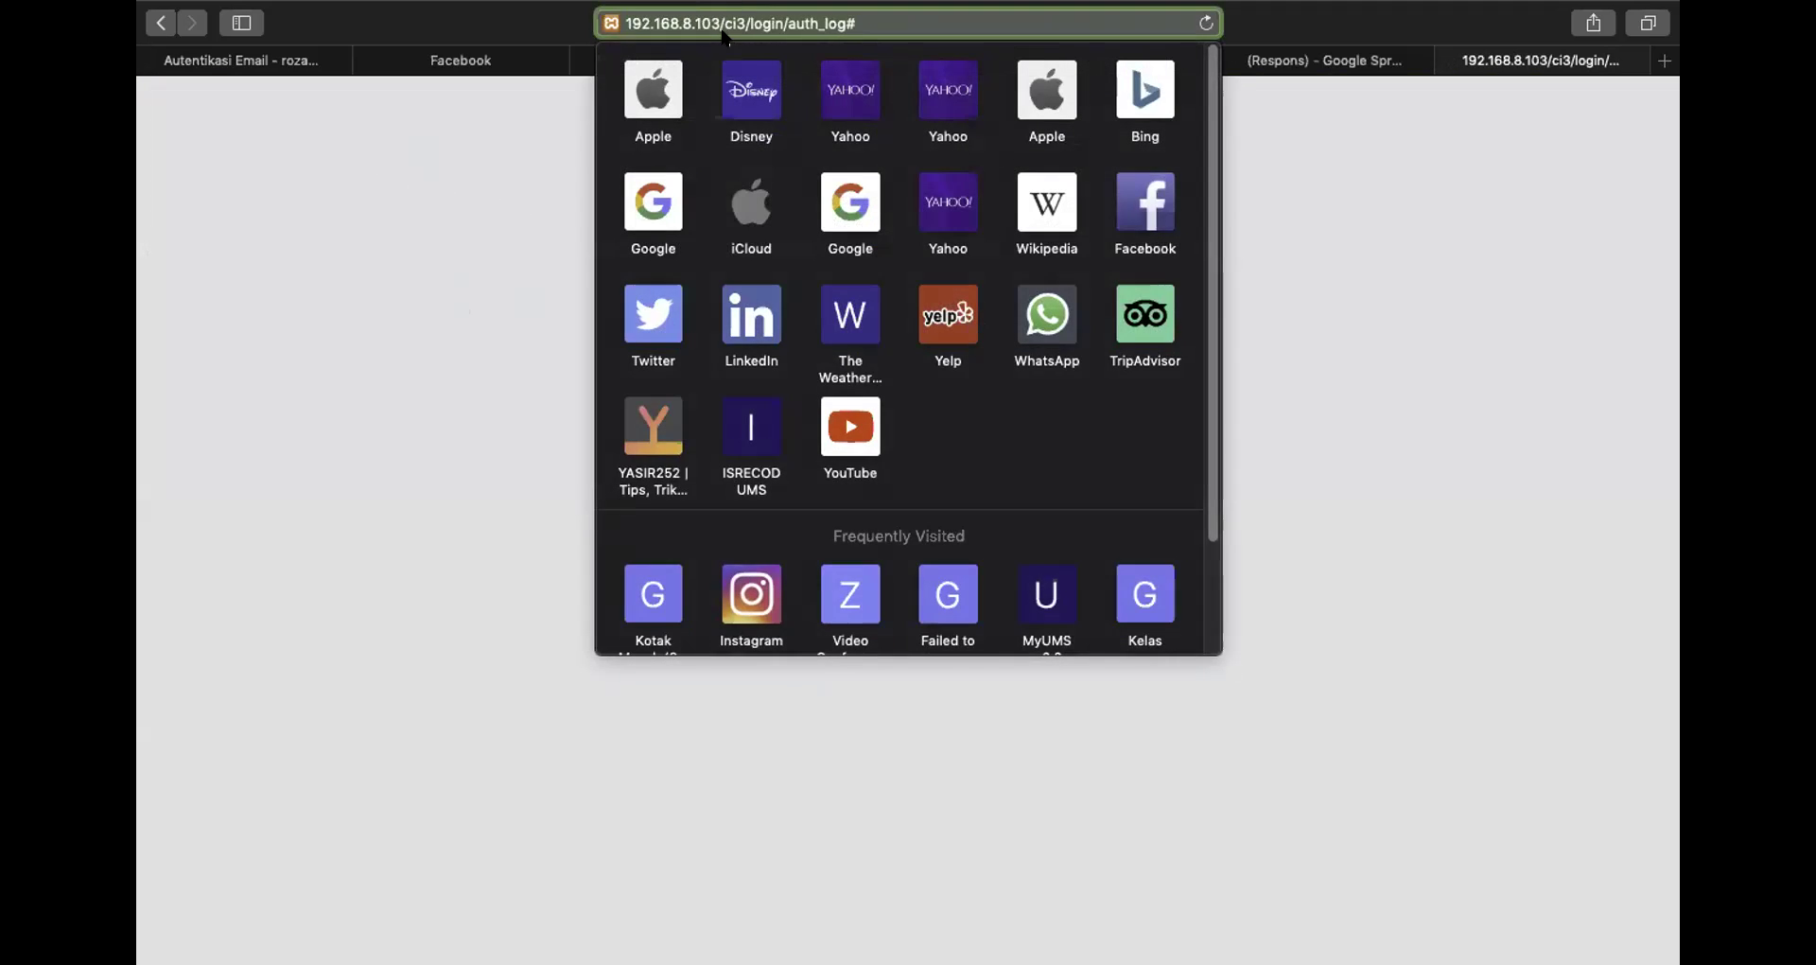
pyautogui.click(392, 25)
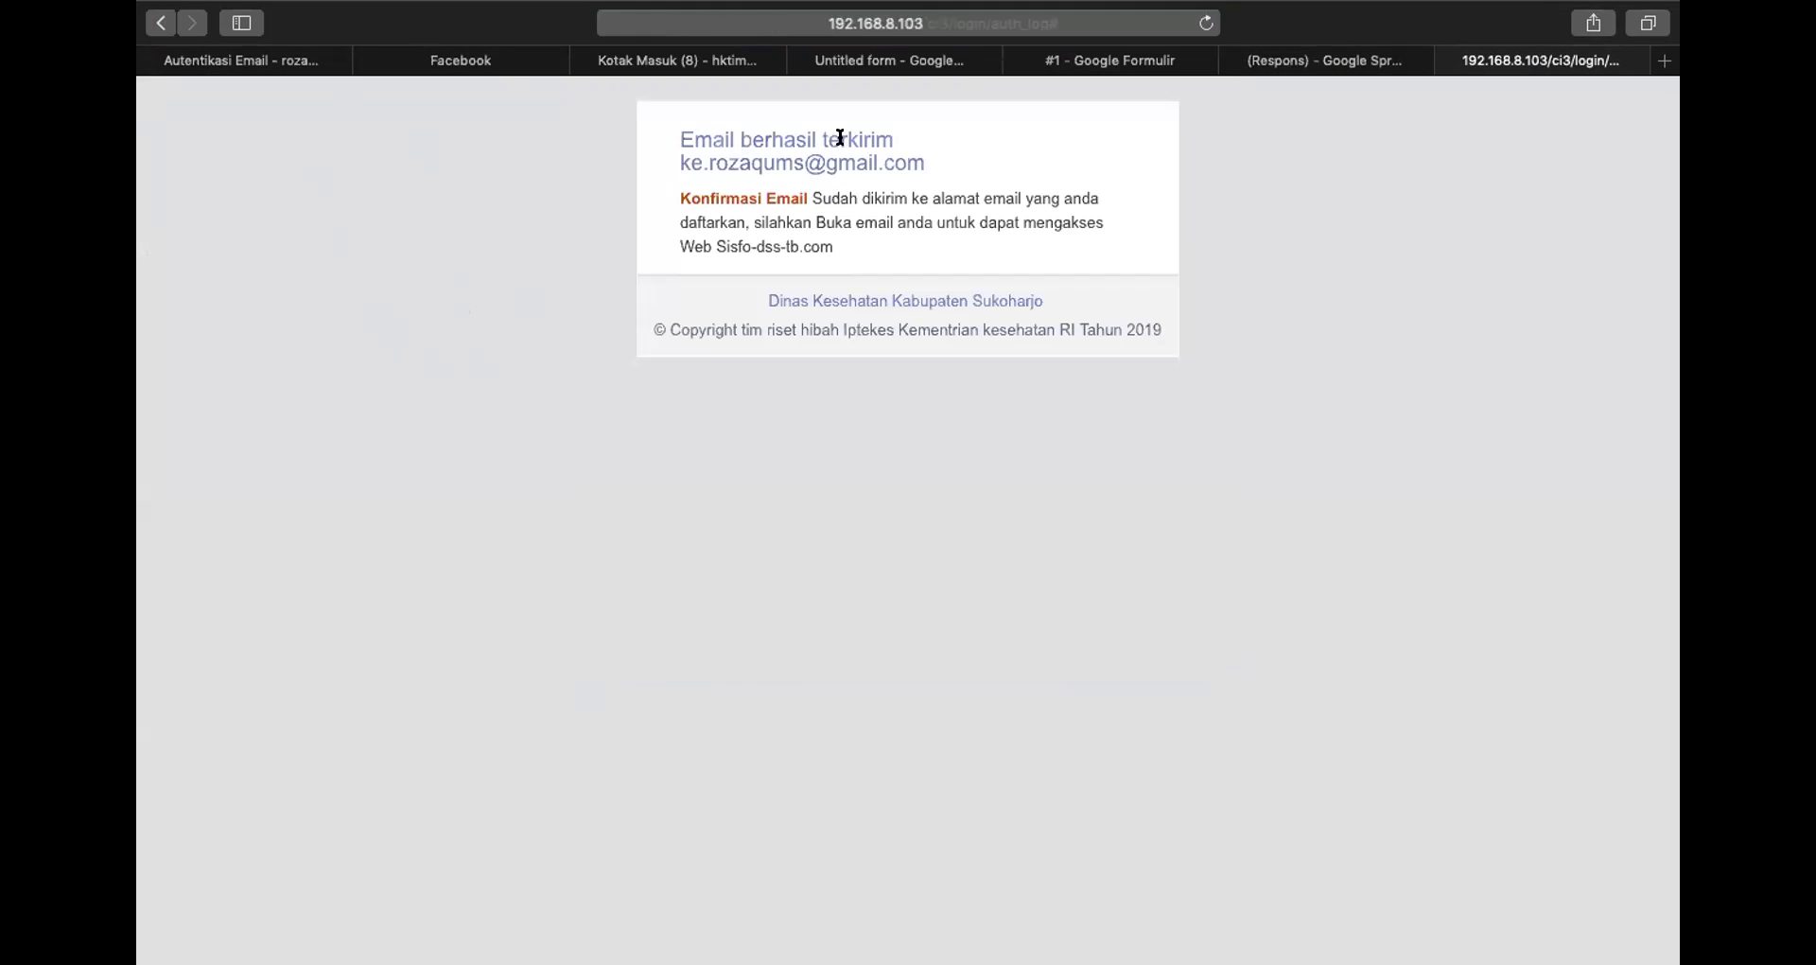
pyautogui.press('ctrl+super+f')
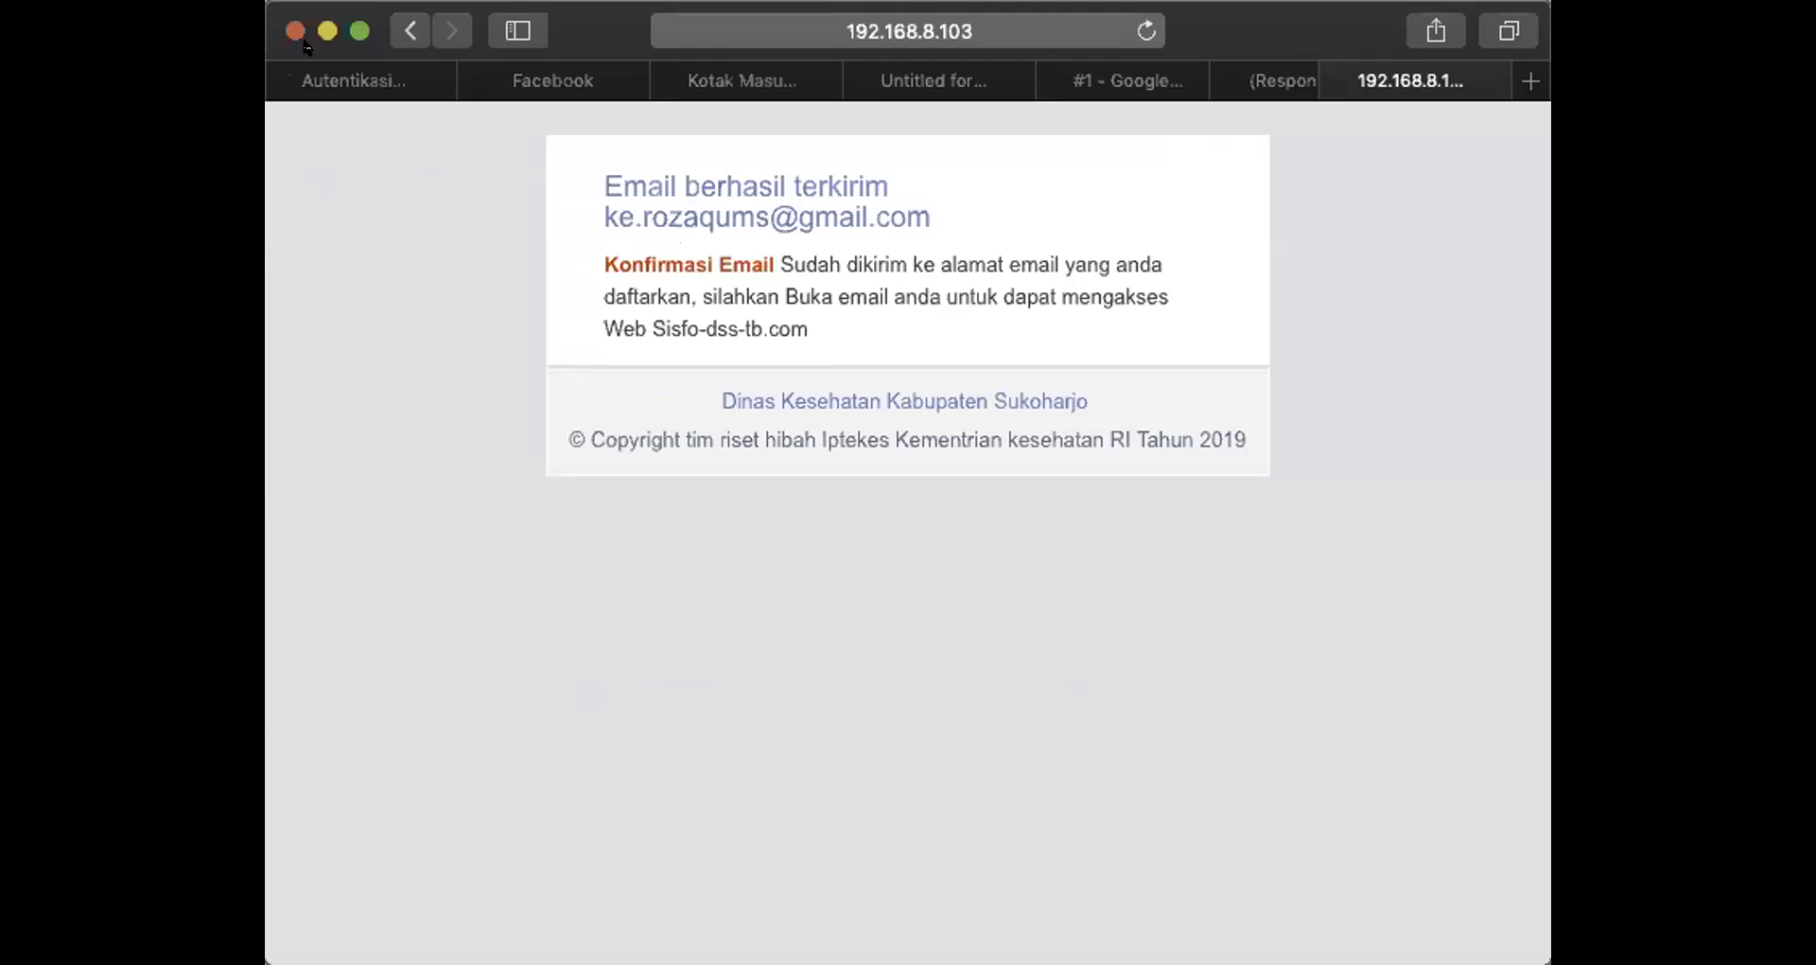
pyautogui.click(889, 19)
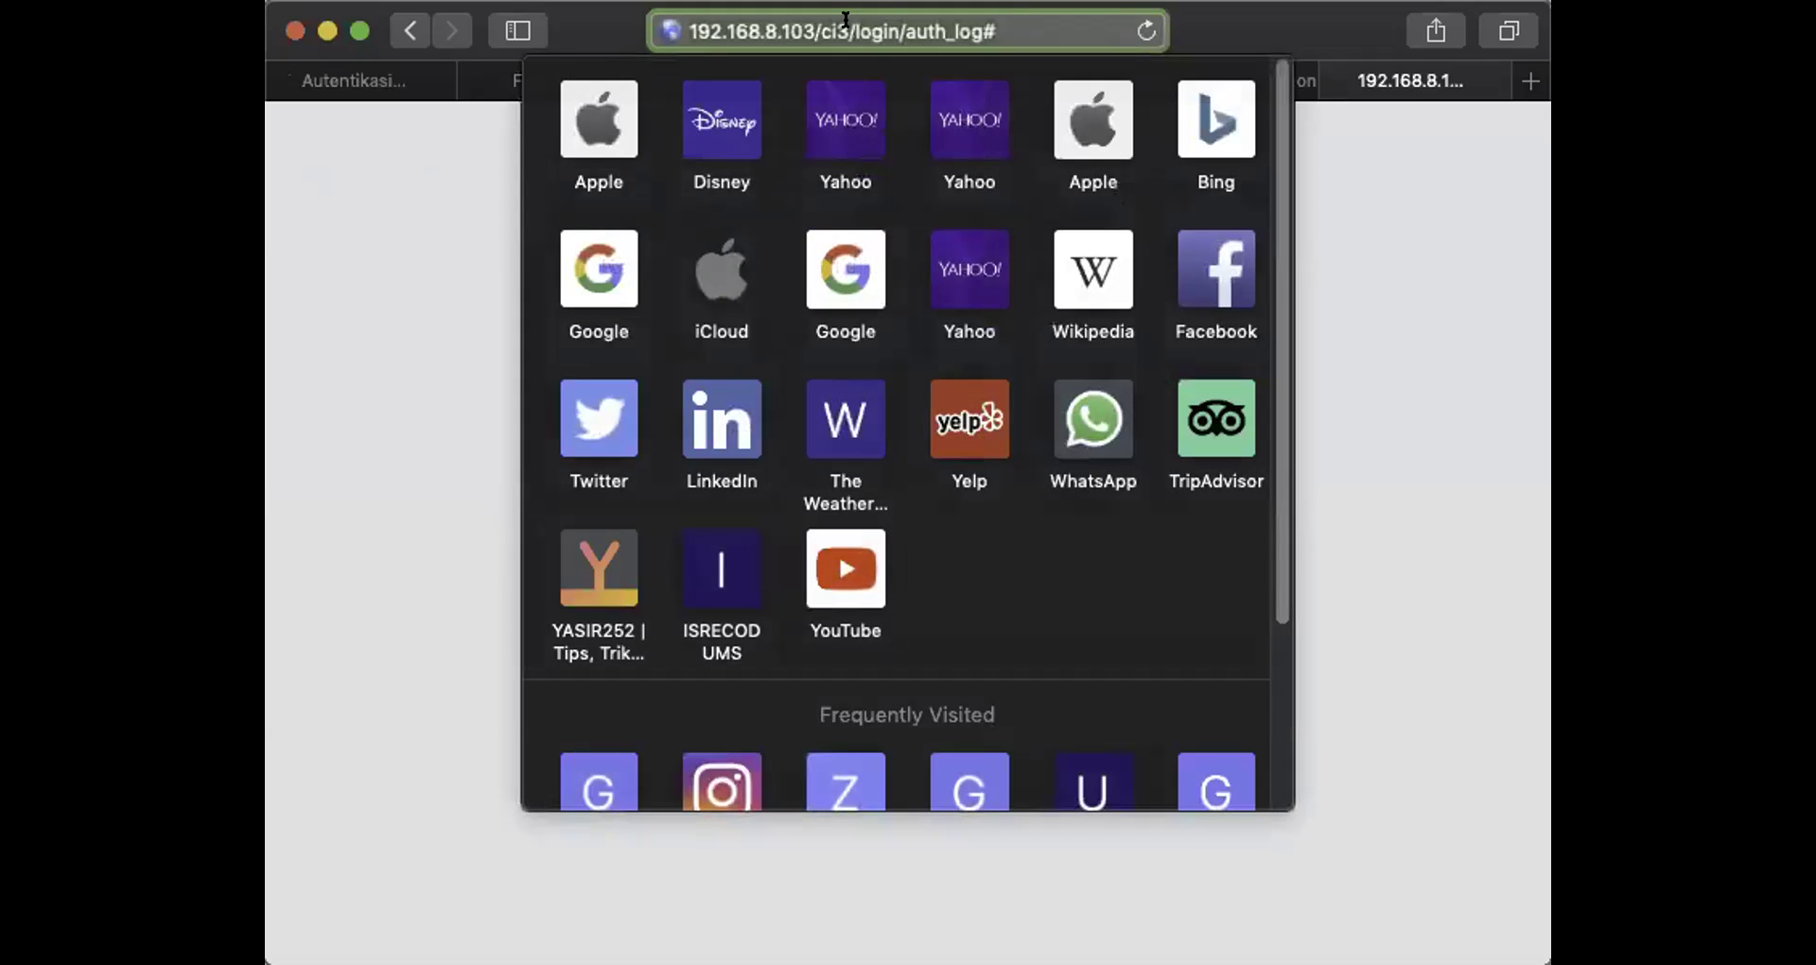
pyautogui.click(1015, 19)
pyautogui.press('BackSpace')
pyautogui.press('BackSpace')
pyautogui.press('BackSpace')
pyautogui.press('BackSpace')
pyautogui.press('BackSpace')
pyautogui.press('BackSpace')
pyautogui.press('BackSpace')
pyautogui.press('BackSpace')
pyautogui.press('BackSpace')
pyautogui.press('BackSpace')
pyautogui.press('BackSpace')
pyautogui.press('BackSpace')
pyautogui.press('BackSpace')
pyautogui.press('BackSpace')
pyautogui.press('BackSpace')
pyautogui.press('Return')
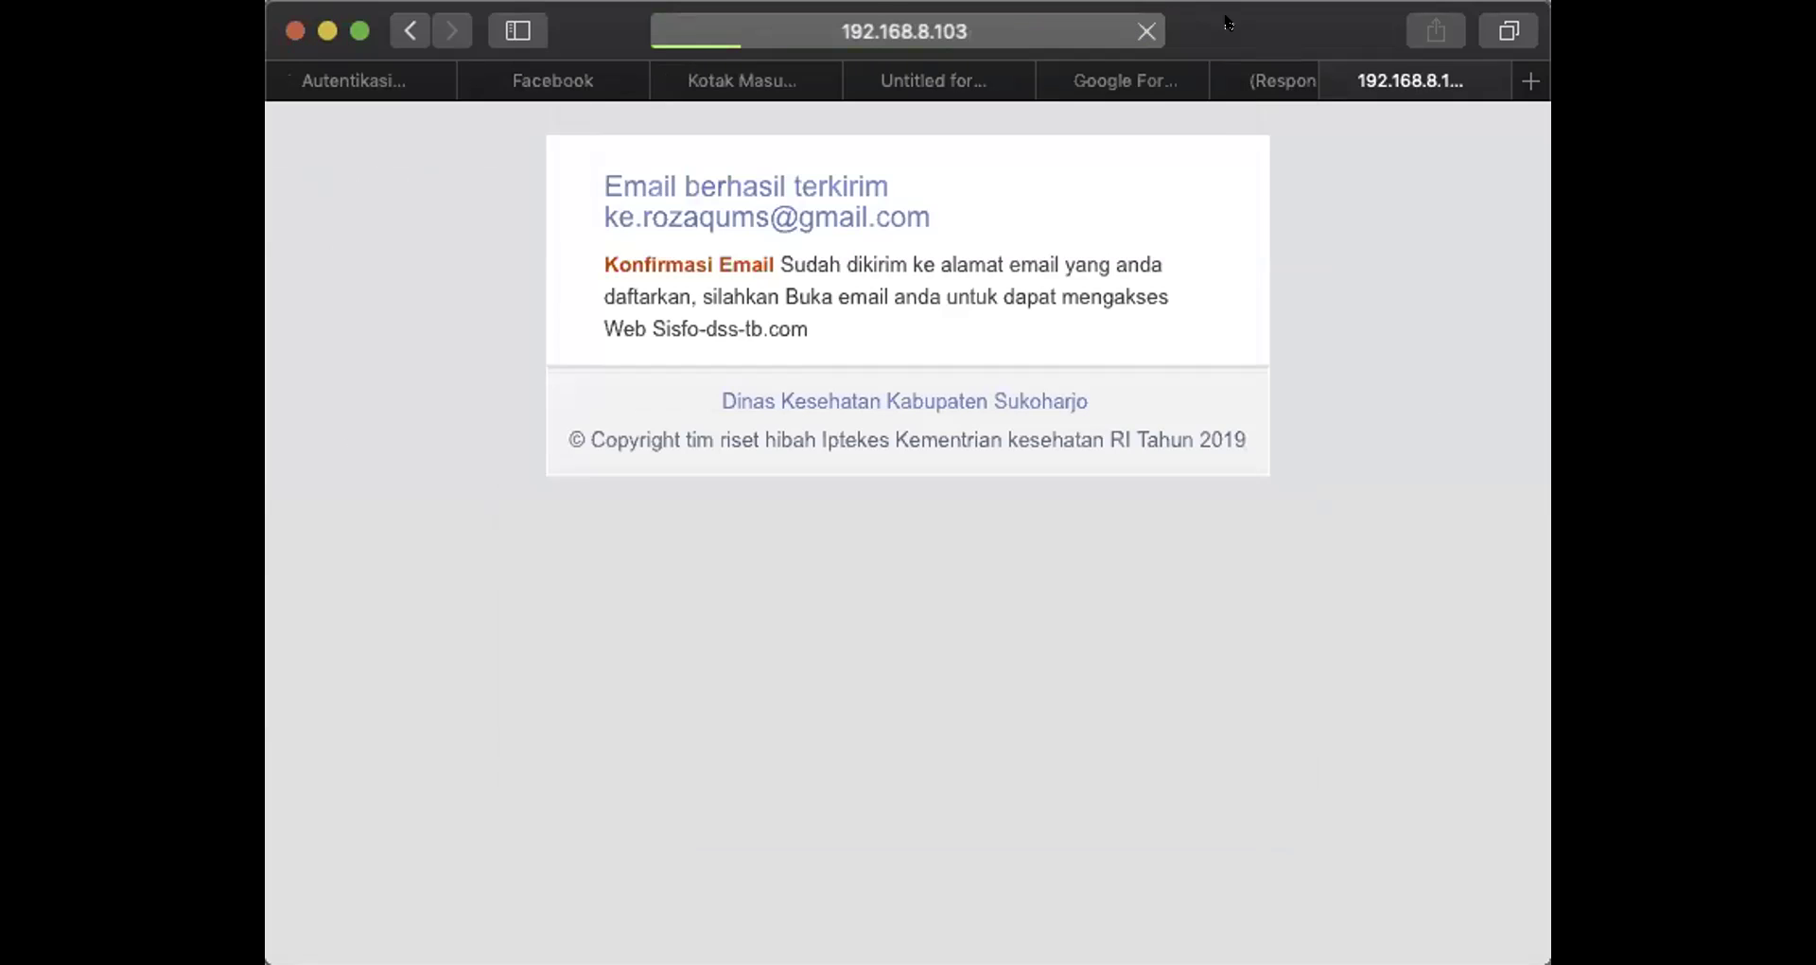
pyautogui.click(359, 31)
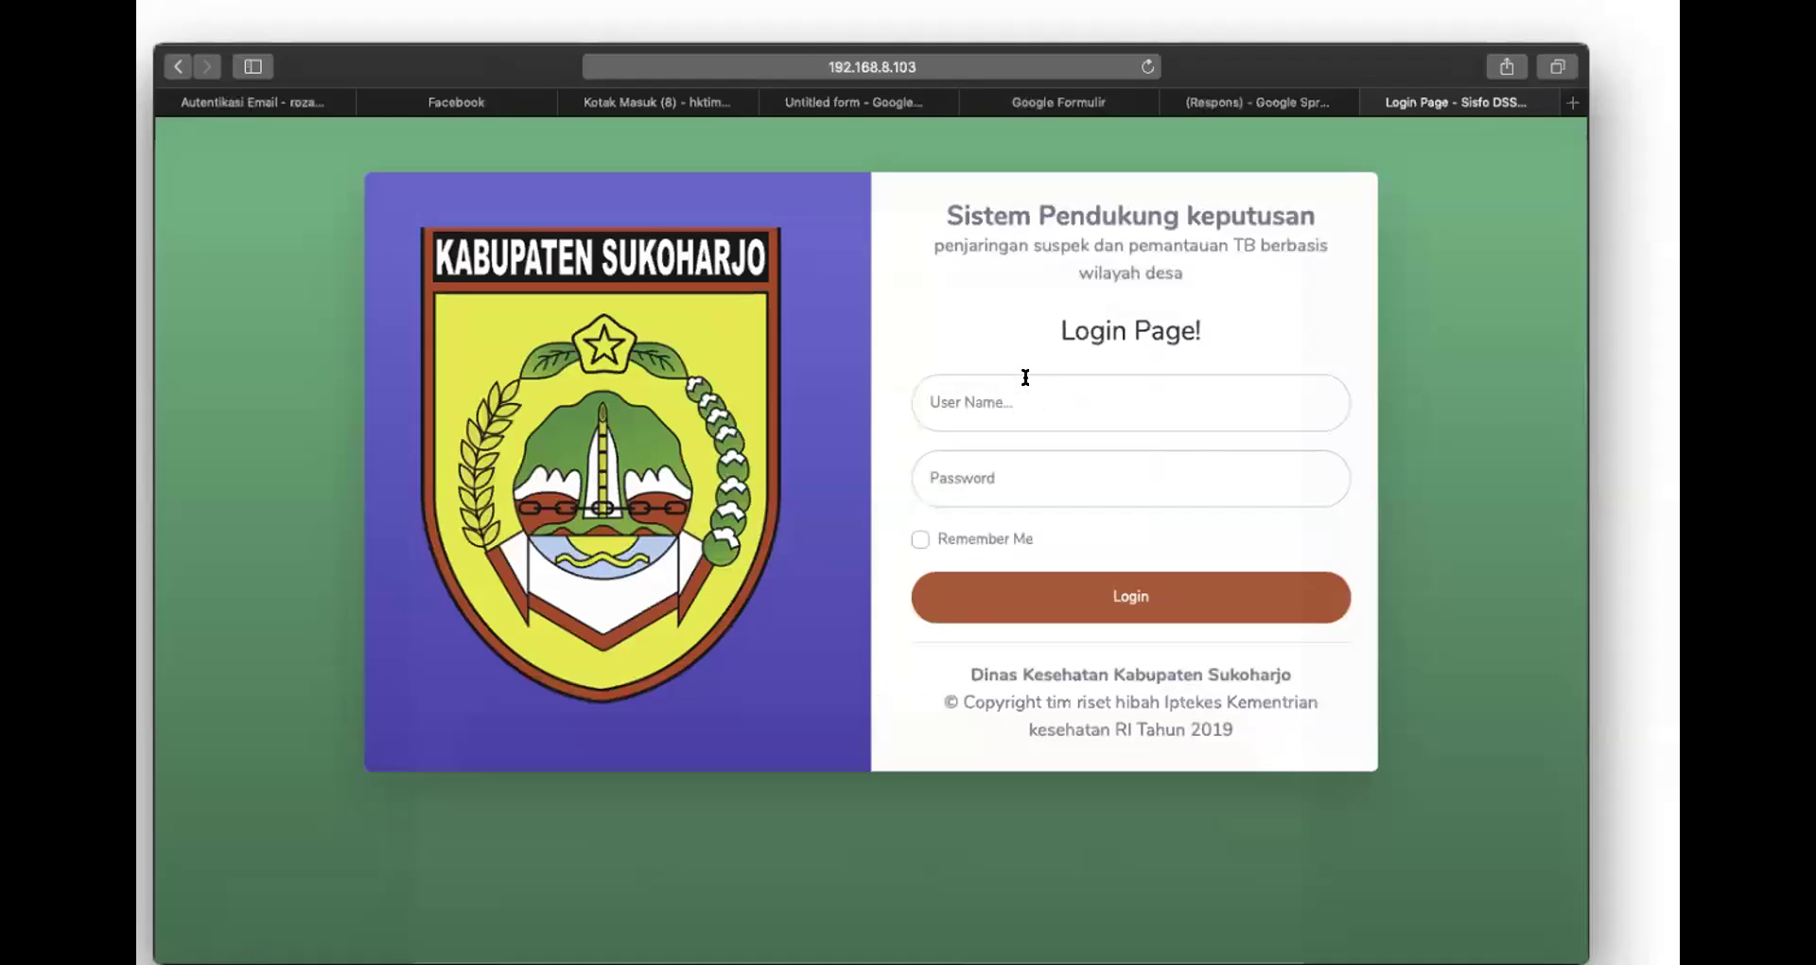
# Enter the emailed officer username, attempt to log in, and decline Safari's save-password prompt
pyautogui.click(1025, 377)
pyautogui.press('super+v')
pyautogui.click(1058, 456)
pyautogui.moveTo(1089, 375); pyautogui.dragTo(917, 362)
pyautogui.press('super+x')
pyautogui.click(1008, 455)
pyautogui.click(1033, 383)
pyautogui.write('ptb_kart')
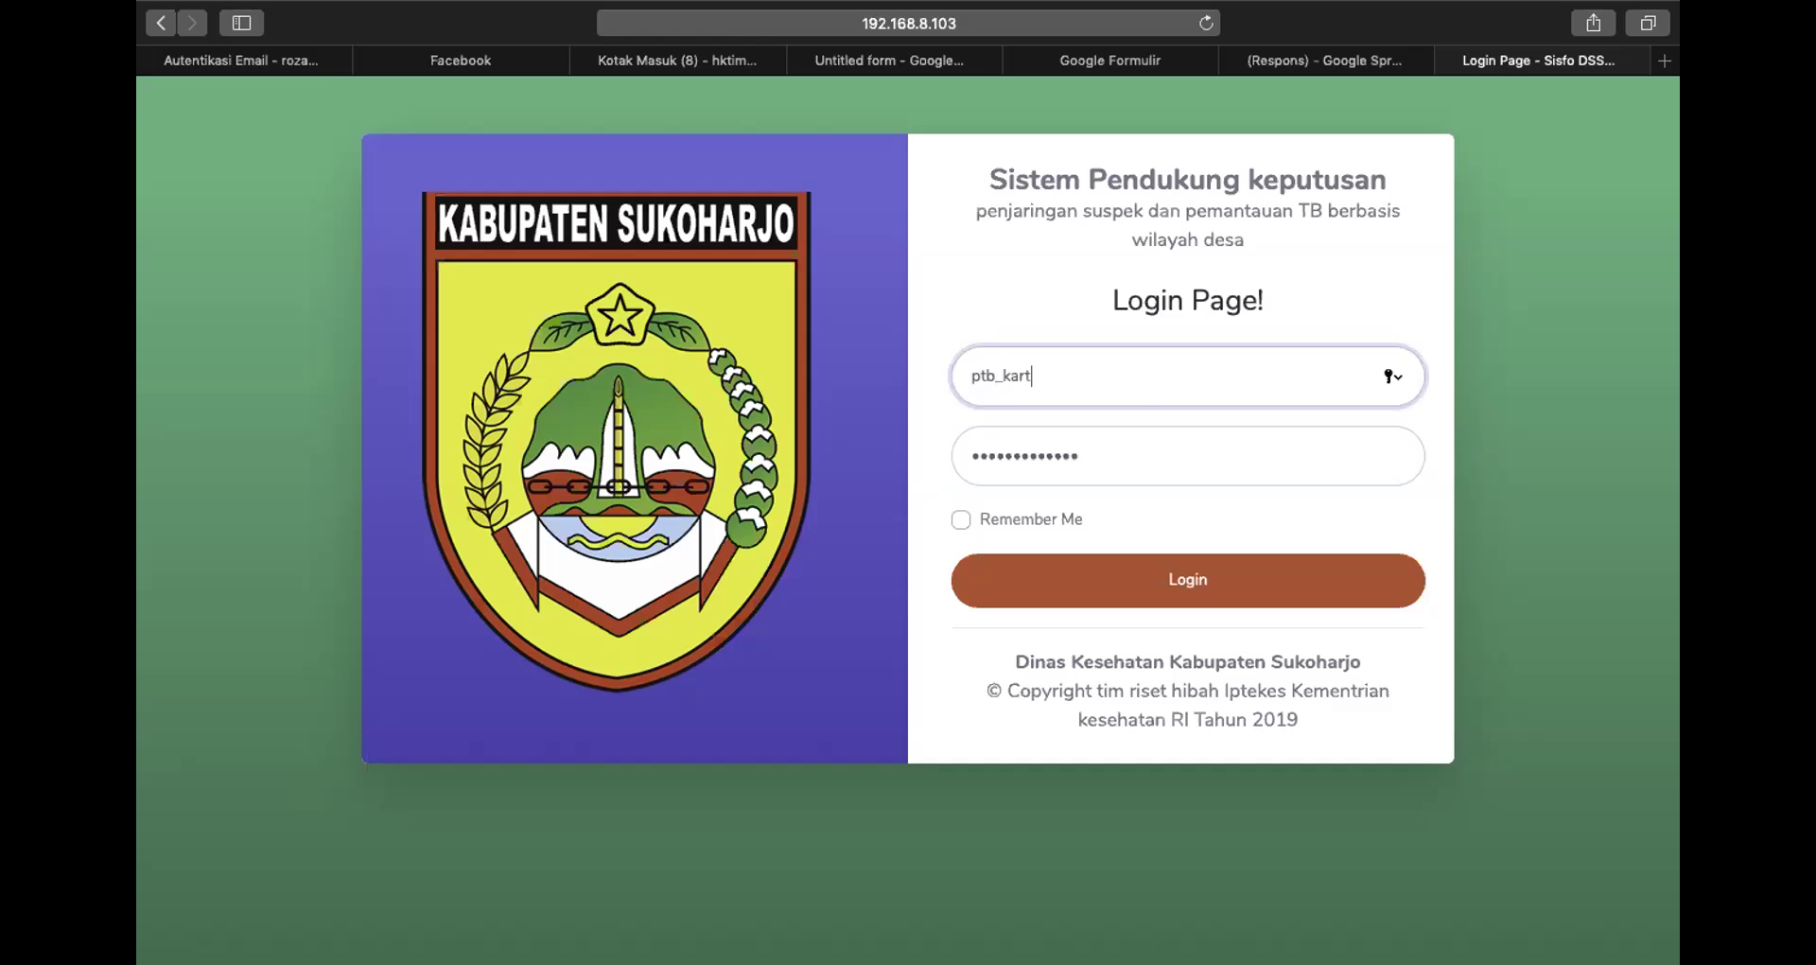
pyautogui.write('asura')
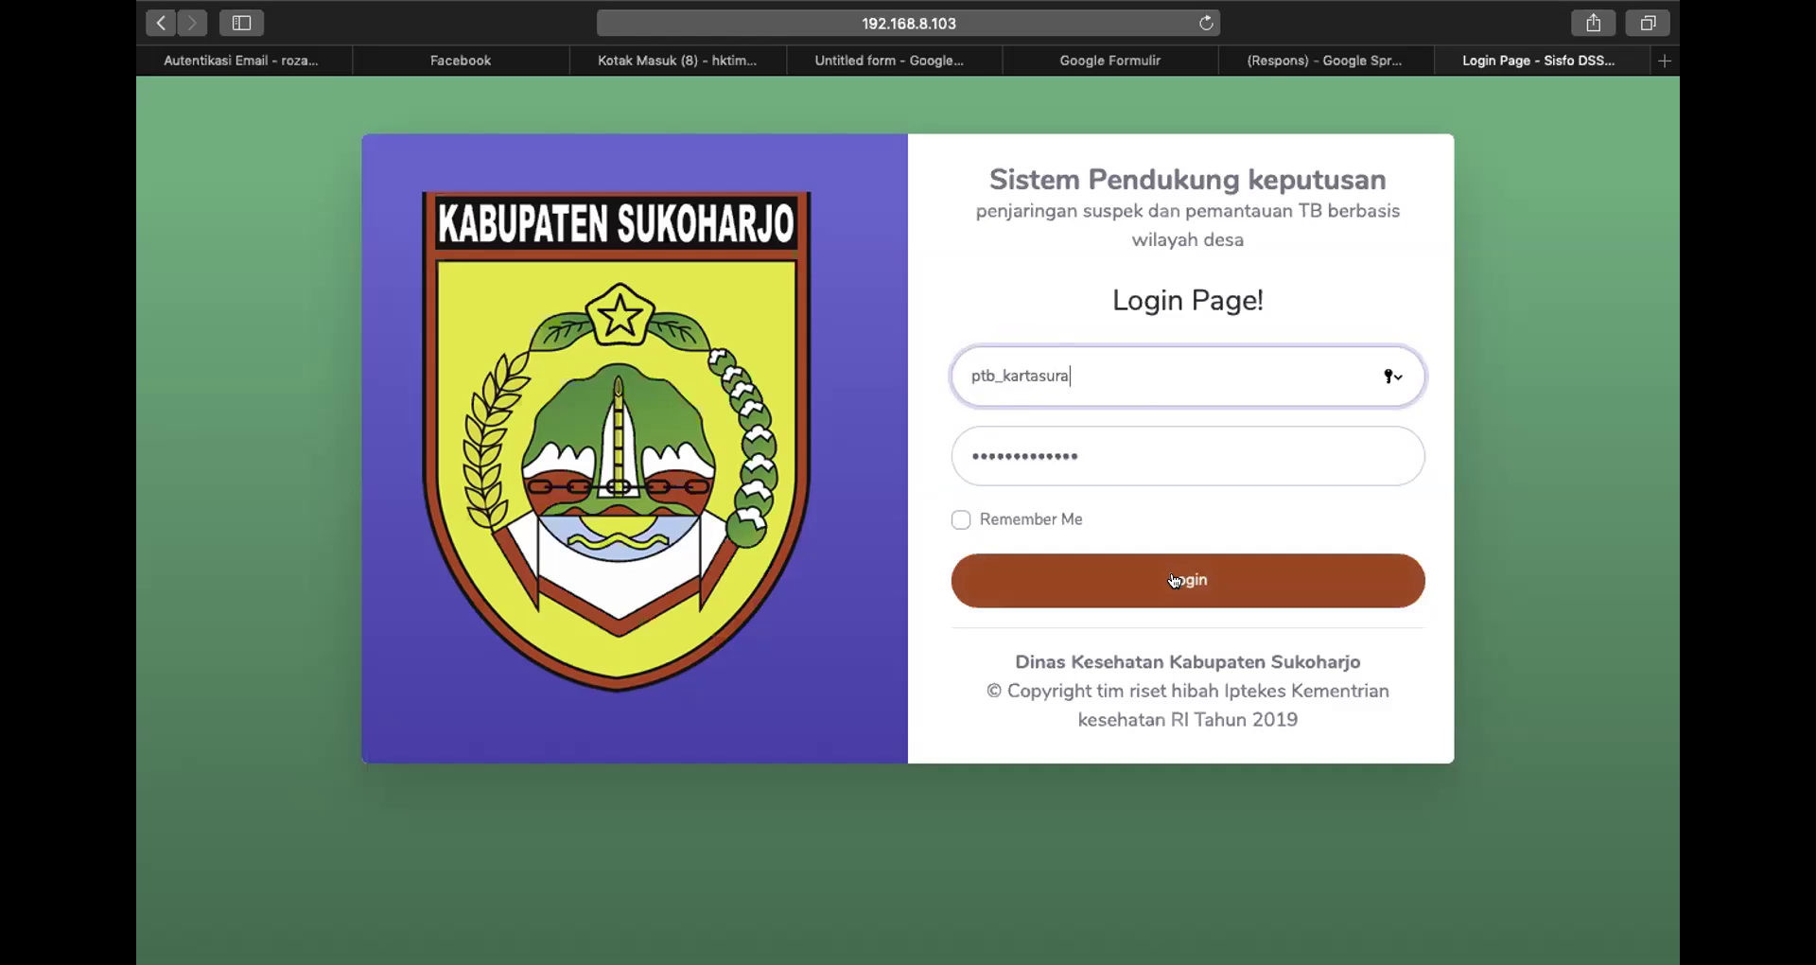
pyautogui.click(1173, 580)
pyautogui.click(1007, 195)
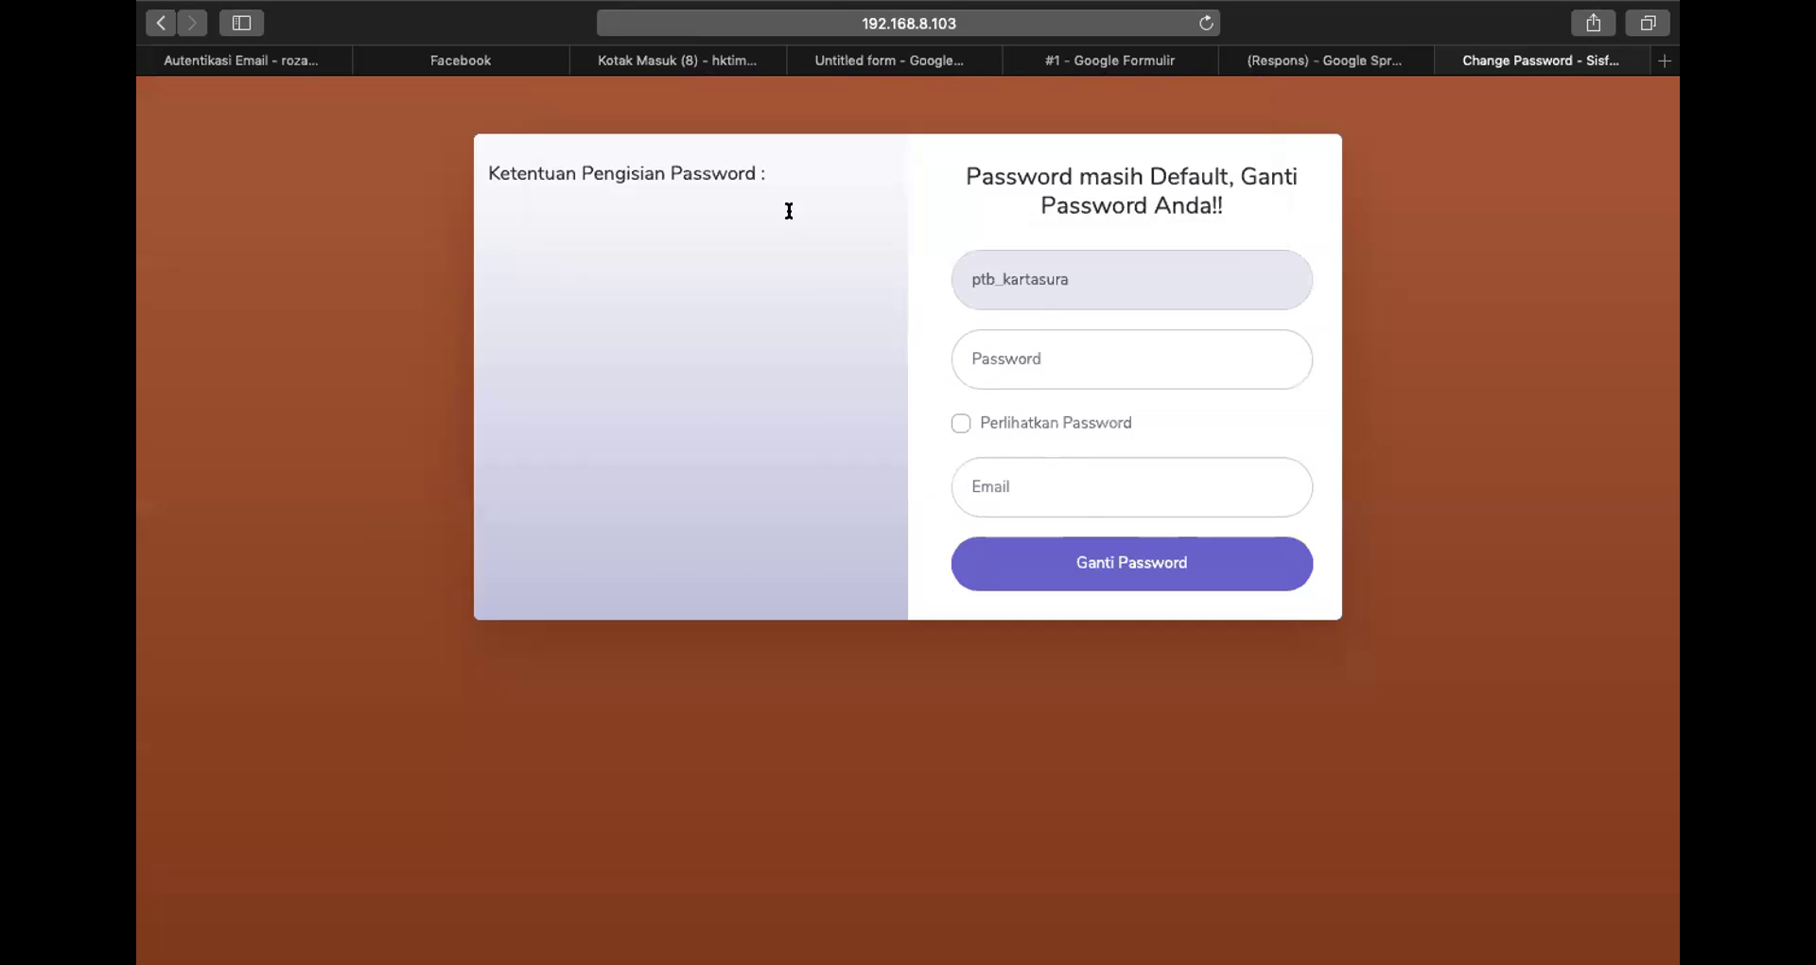
# Back on the Login Page, paste the emailed password and log in again, declining password saving
pyautogui.click(158, 23)
pyautogui.click(1067, 442)
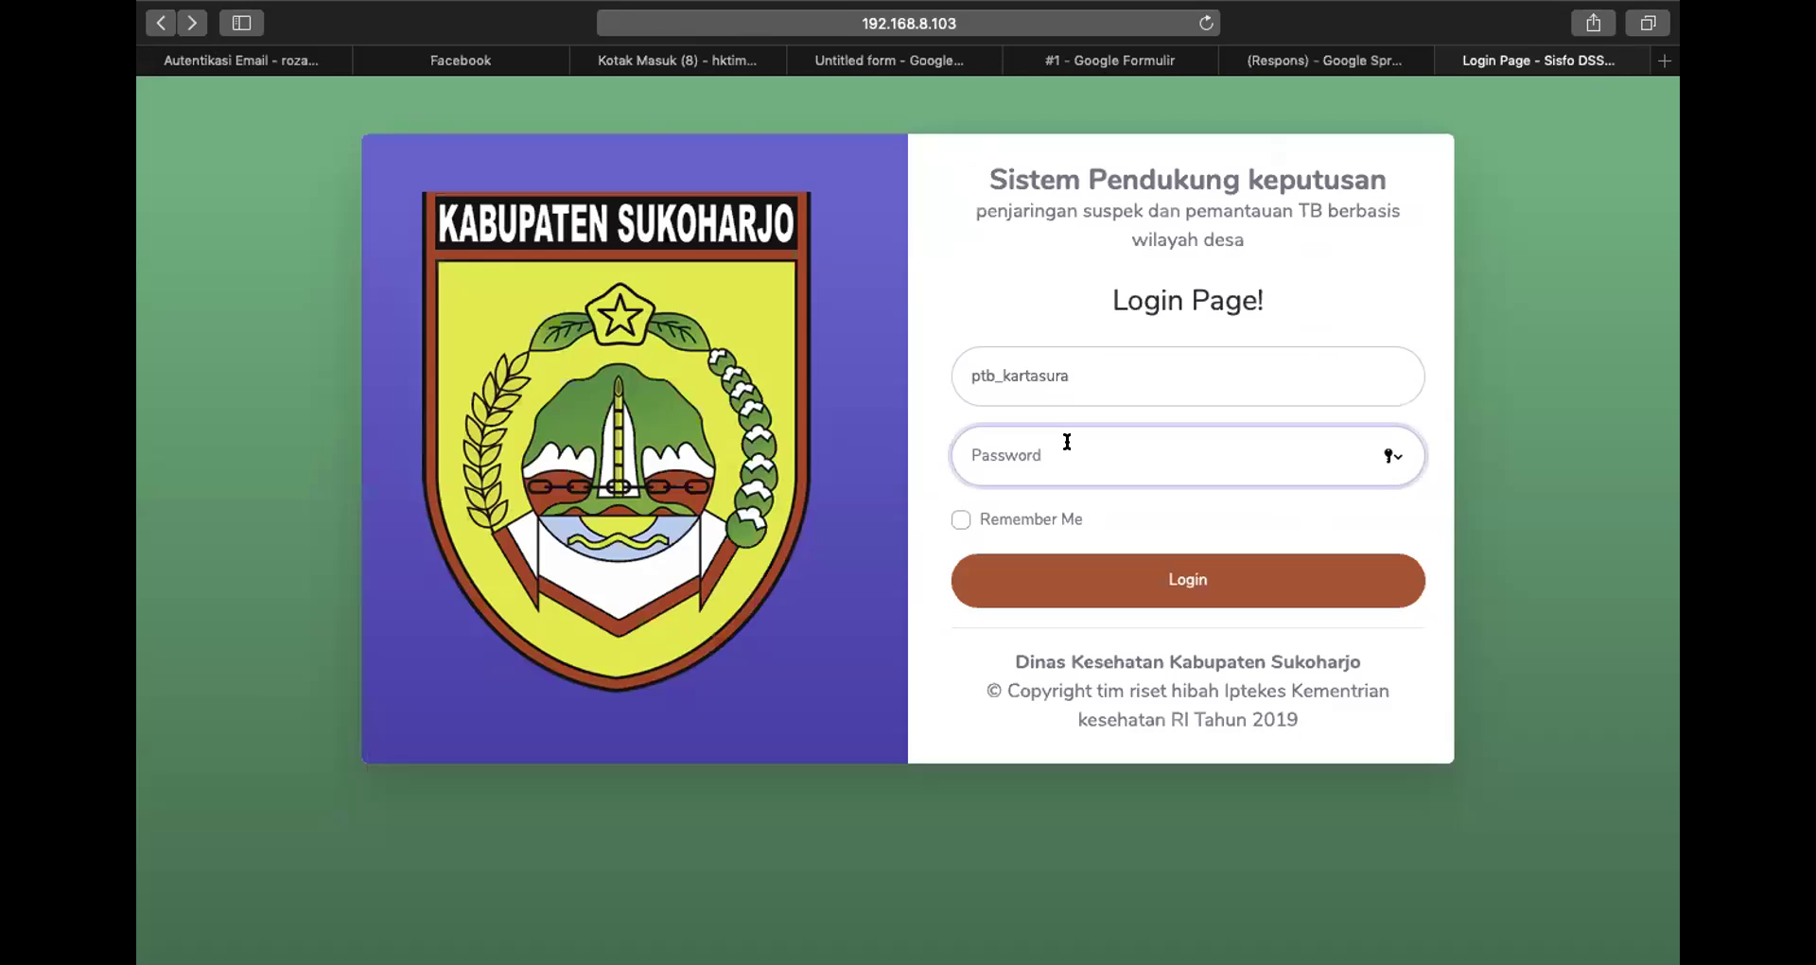
pyautogui.press('super+v')
pyautogui.click(1125, 581)
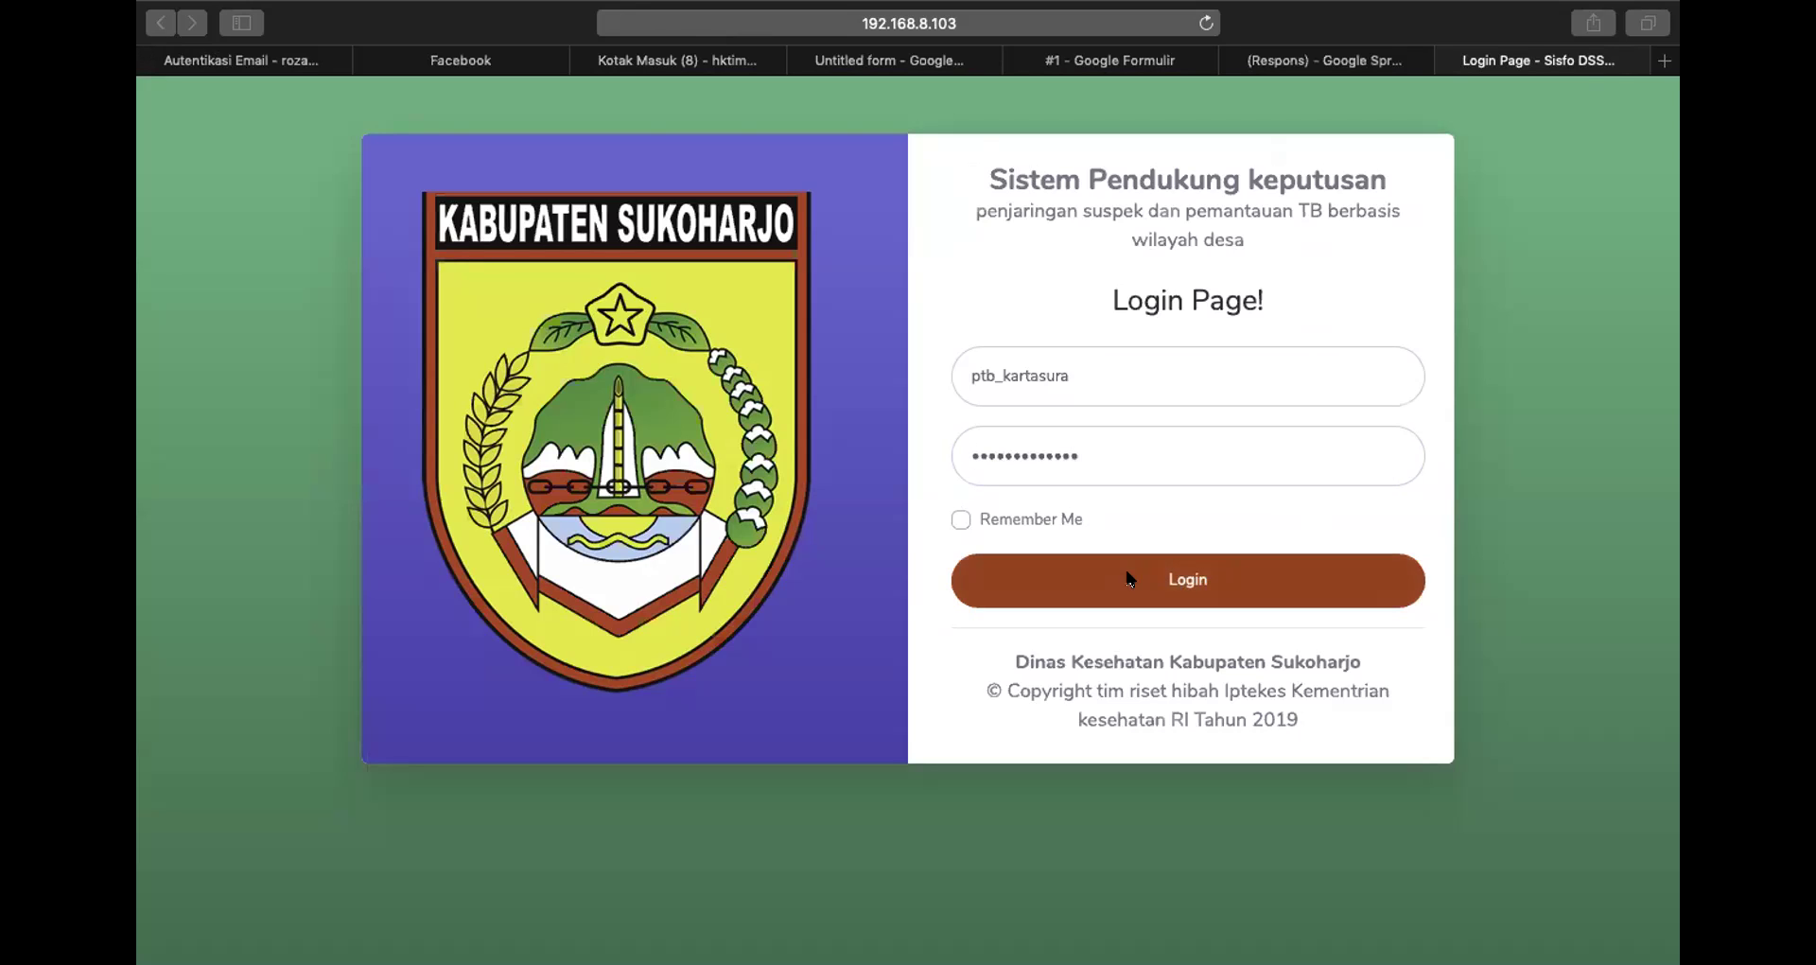
pyautogui.click(1017, 200)
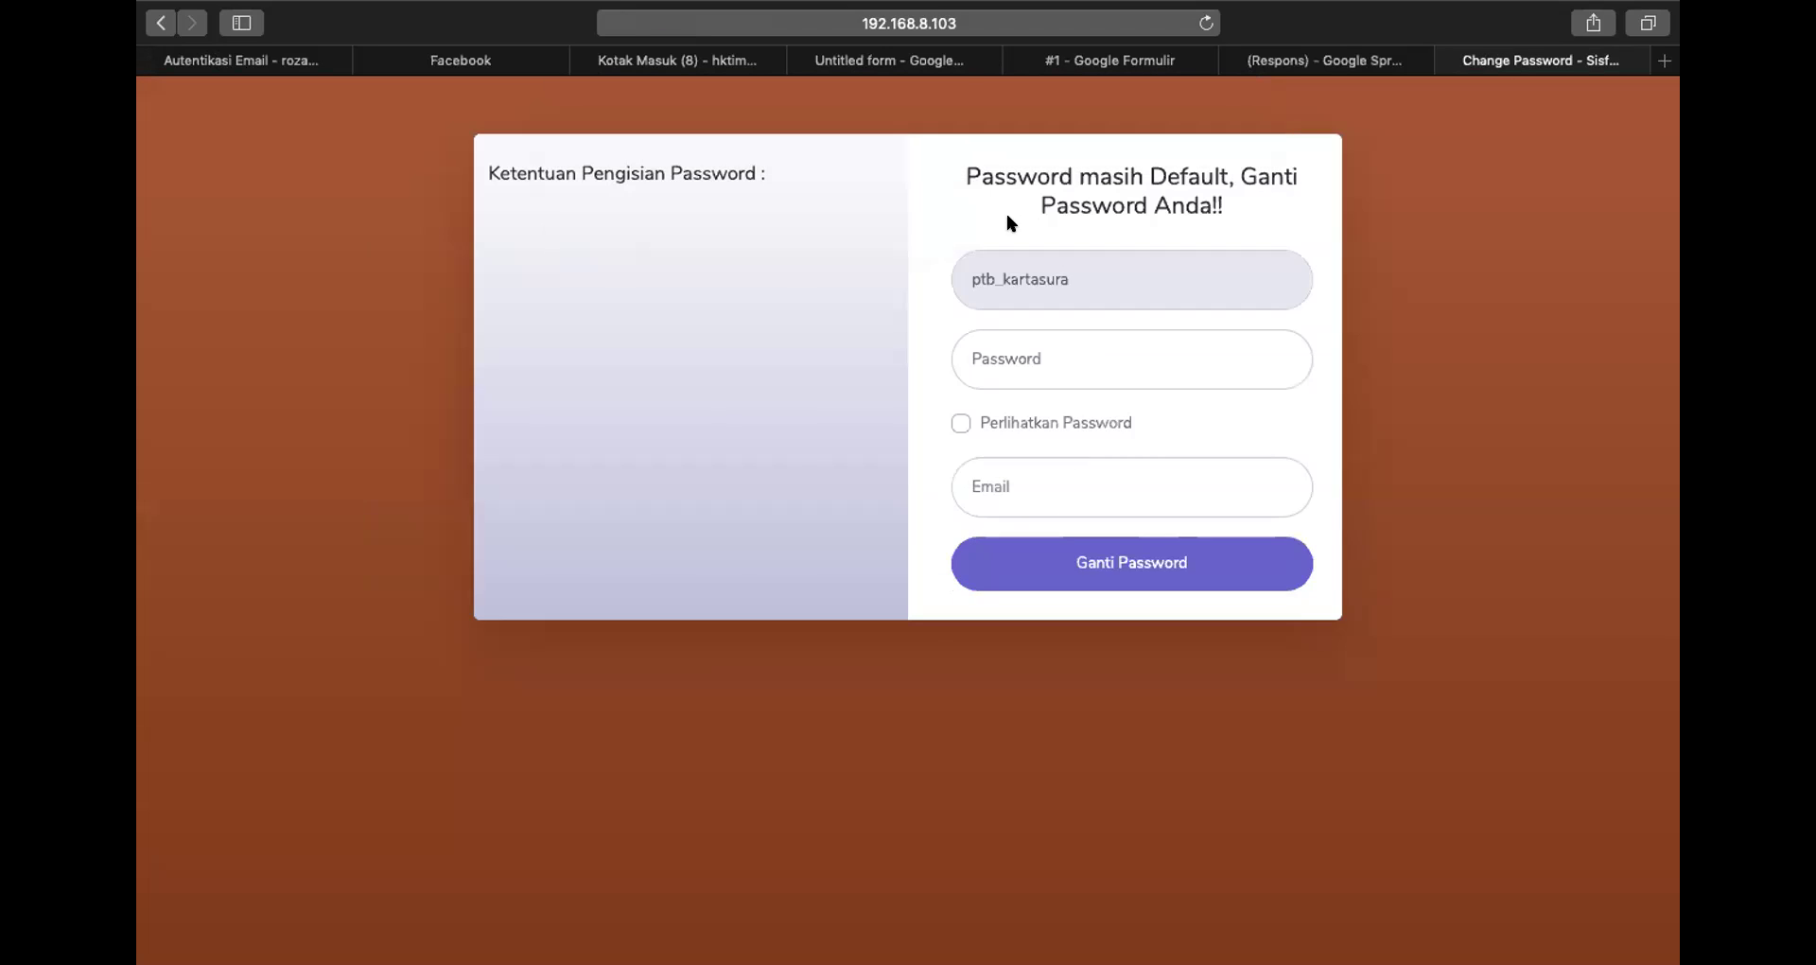
# Focus the new password field on the Change Password form to show its requirements
pyautogui.click(700, 17)
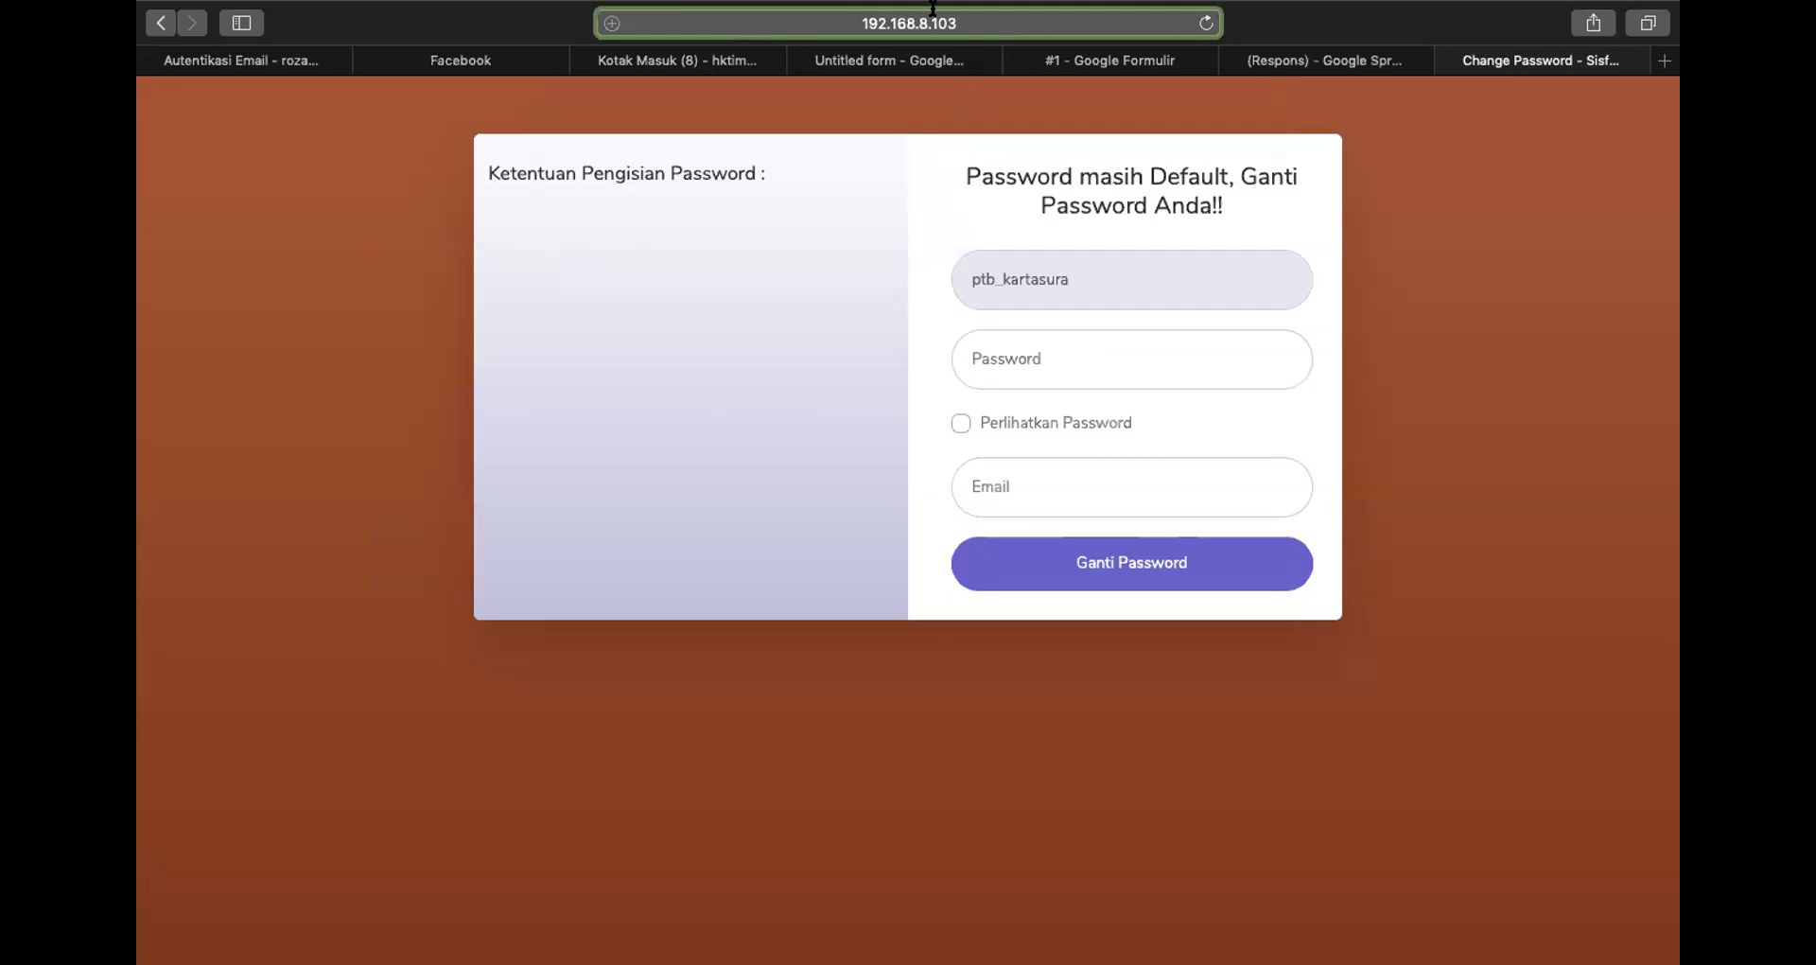
pyautogui.press('Escape')
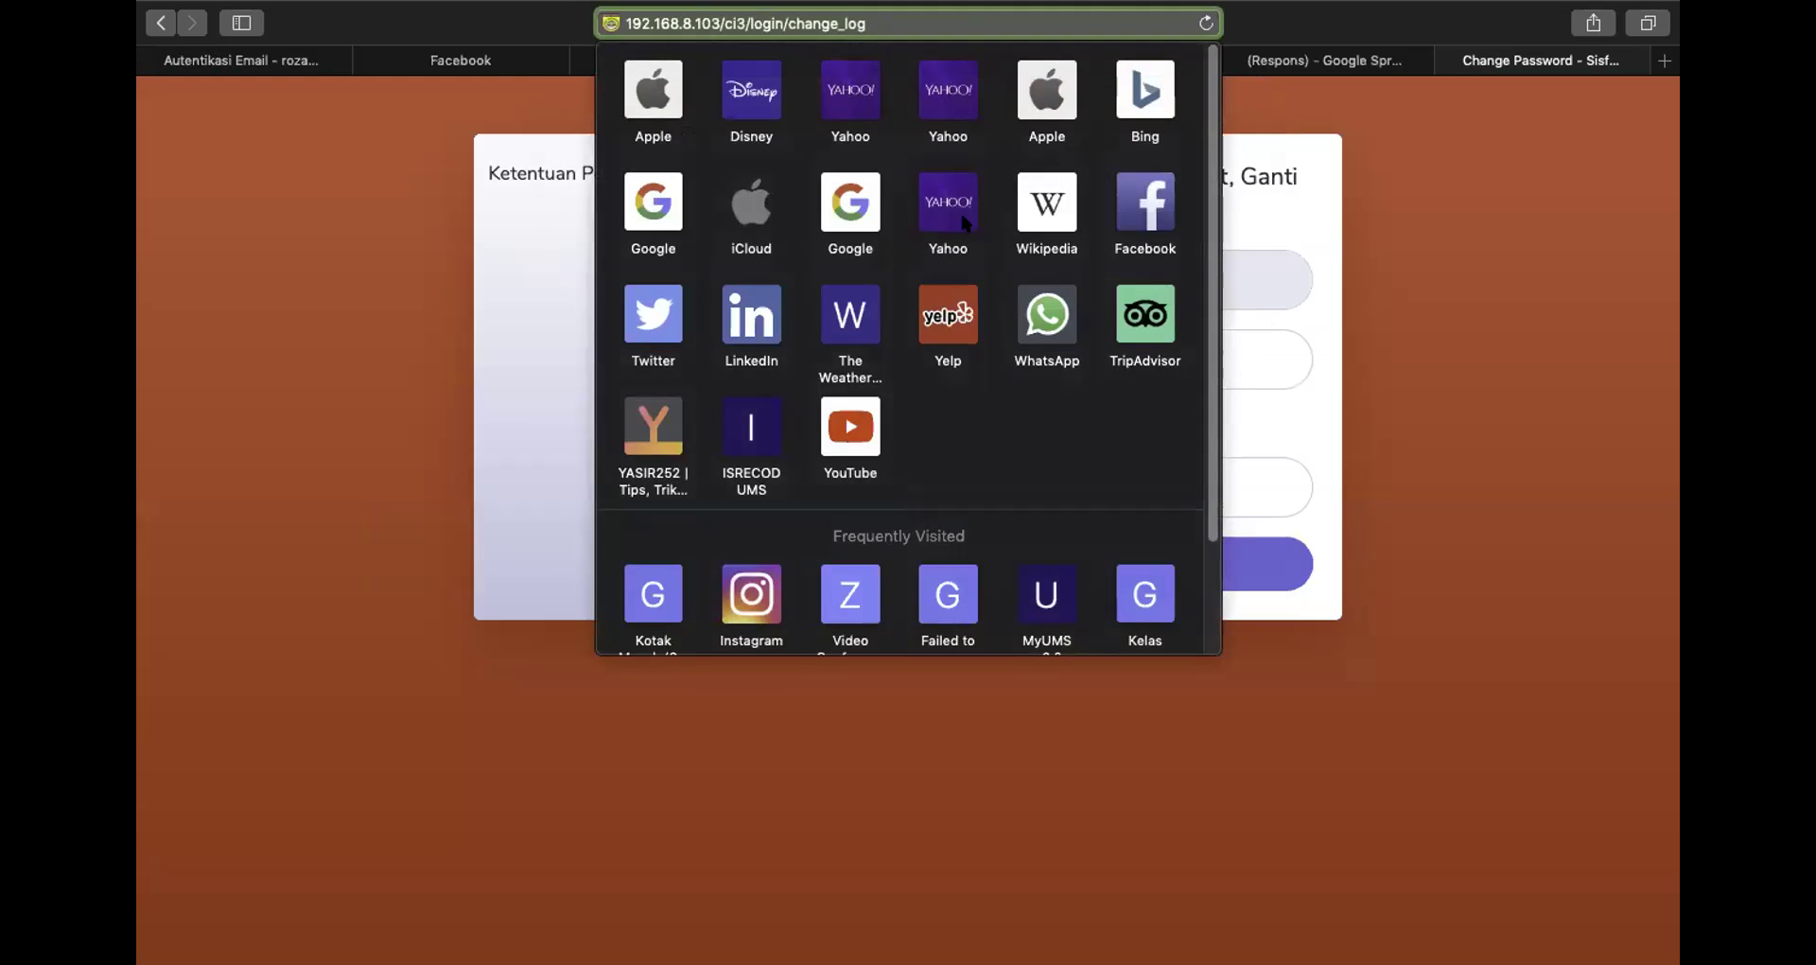
pyautogui.click(1009, 359)
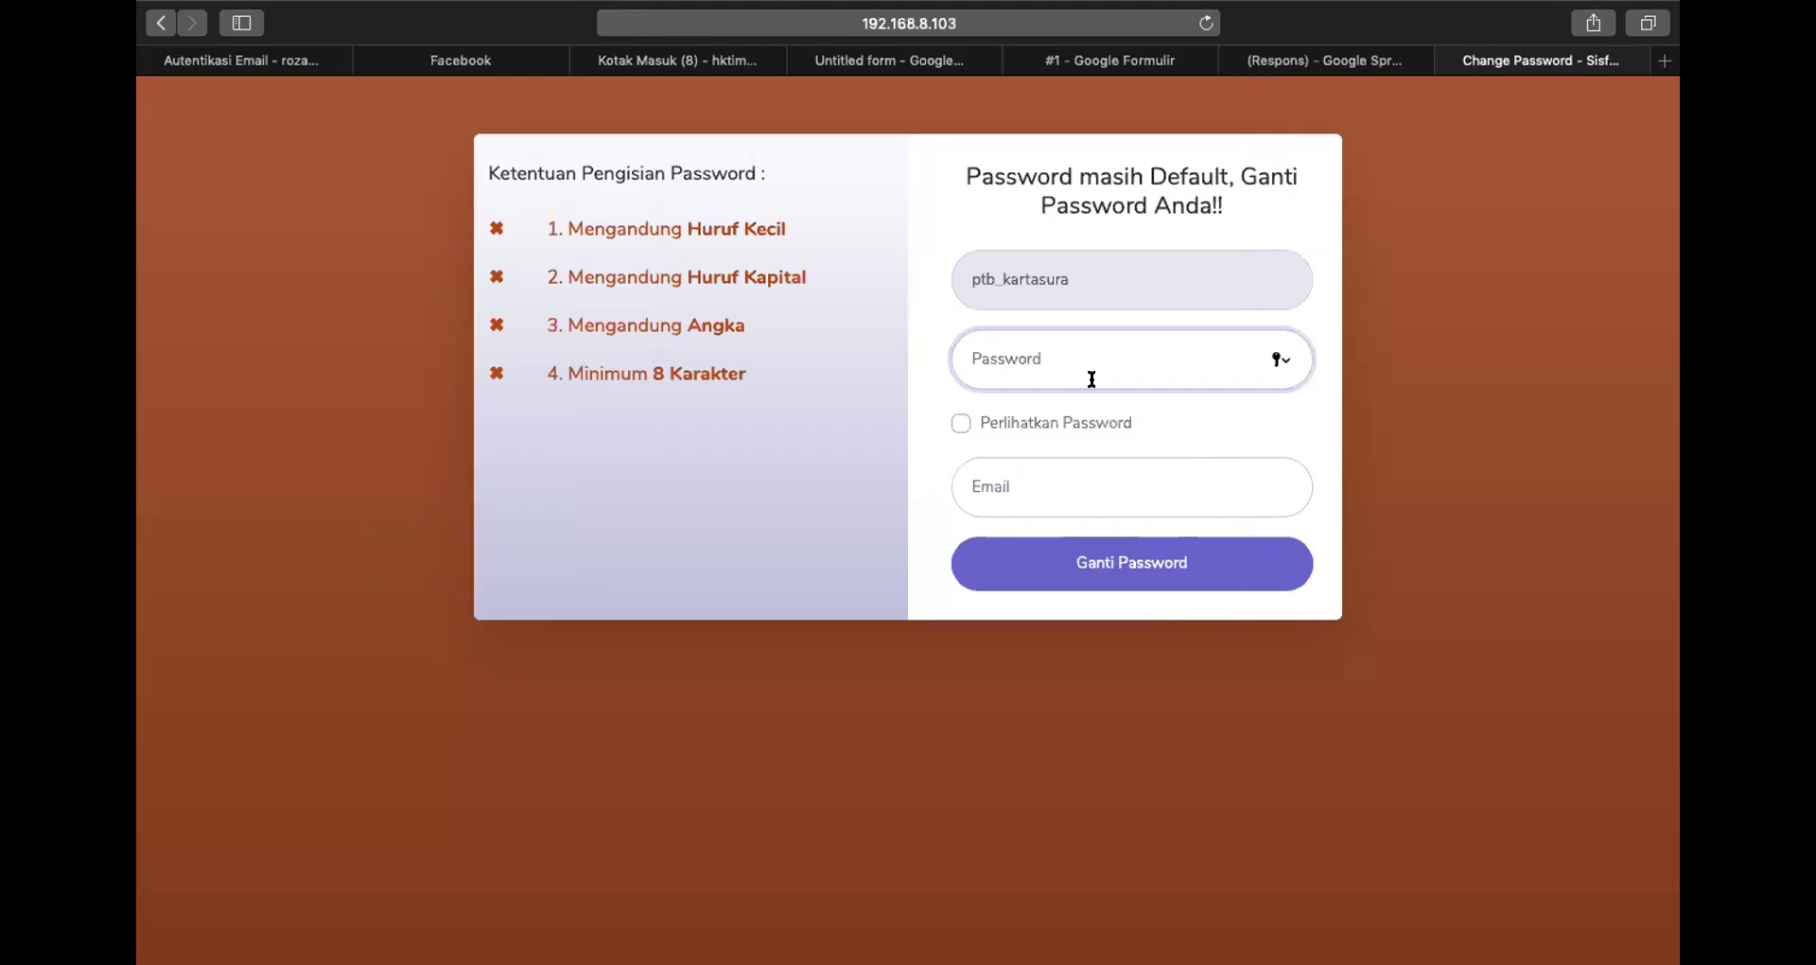
# Copy the emailed password from the Gmail message and return to the Change Password form
pyautogui.click(284, 63)
pyautogui.moveTo(740, 643); pyautogui.dragTo(610, 643)
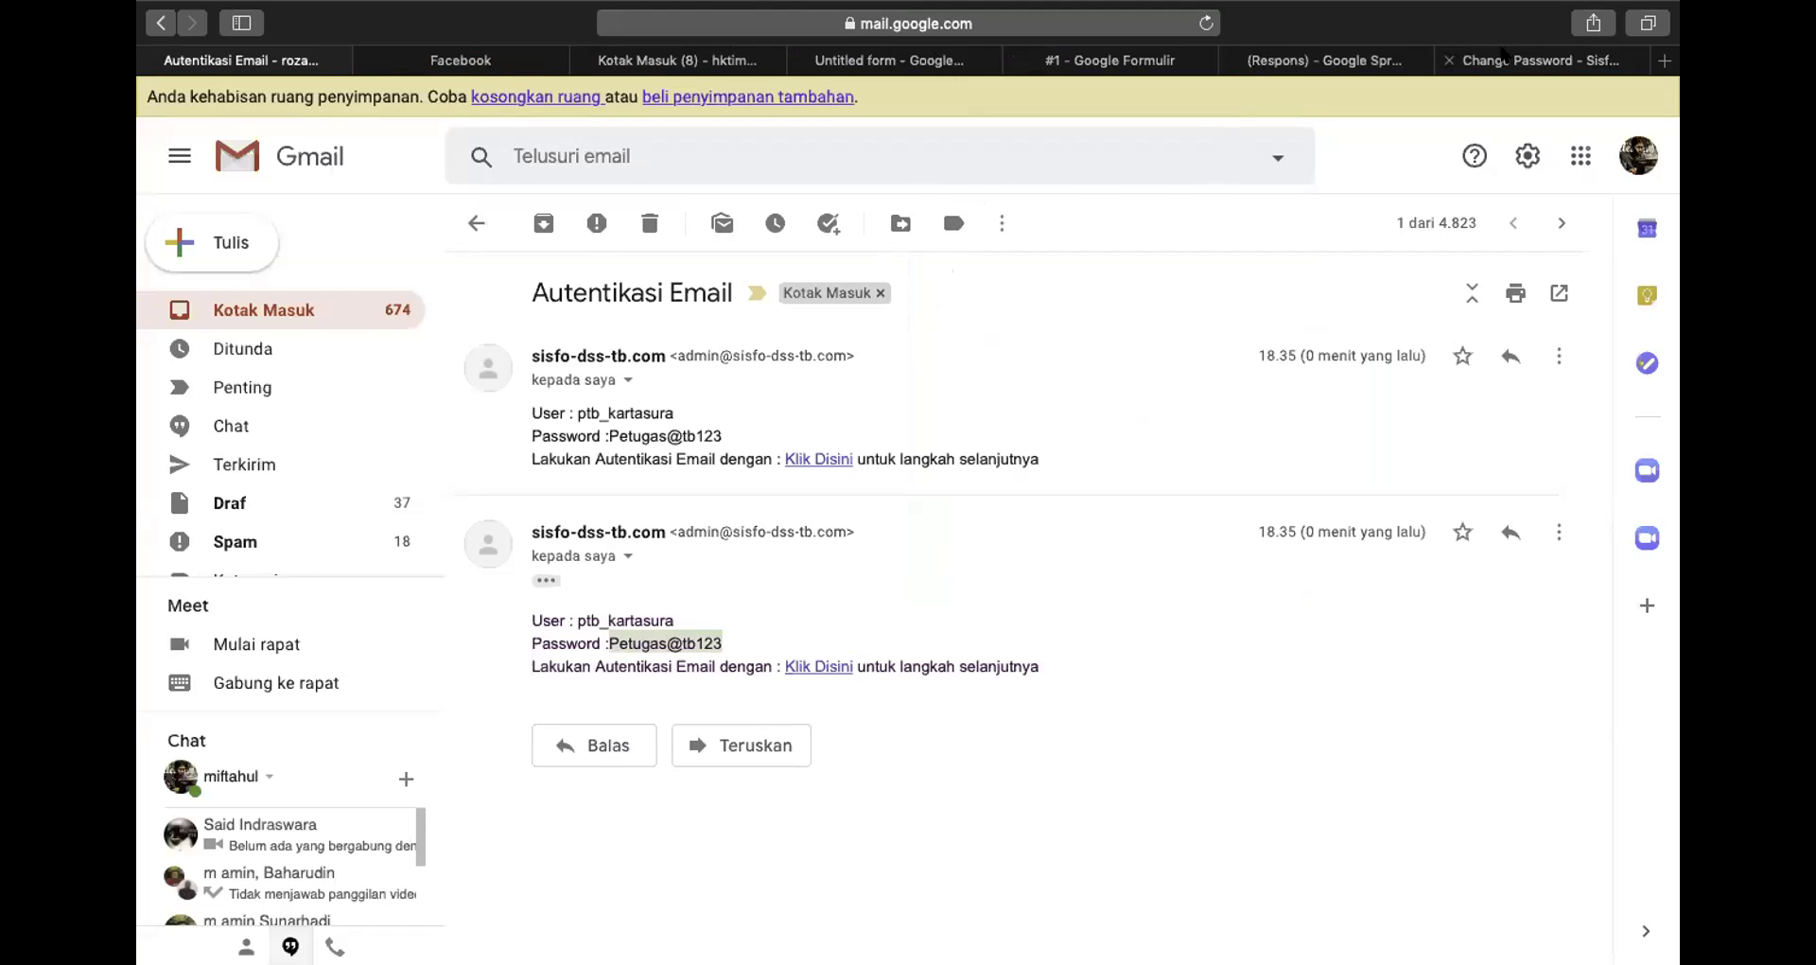
pyautogui.click(1504, 58)
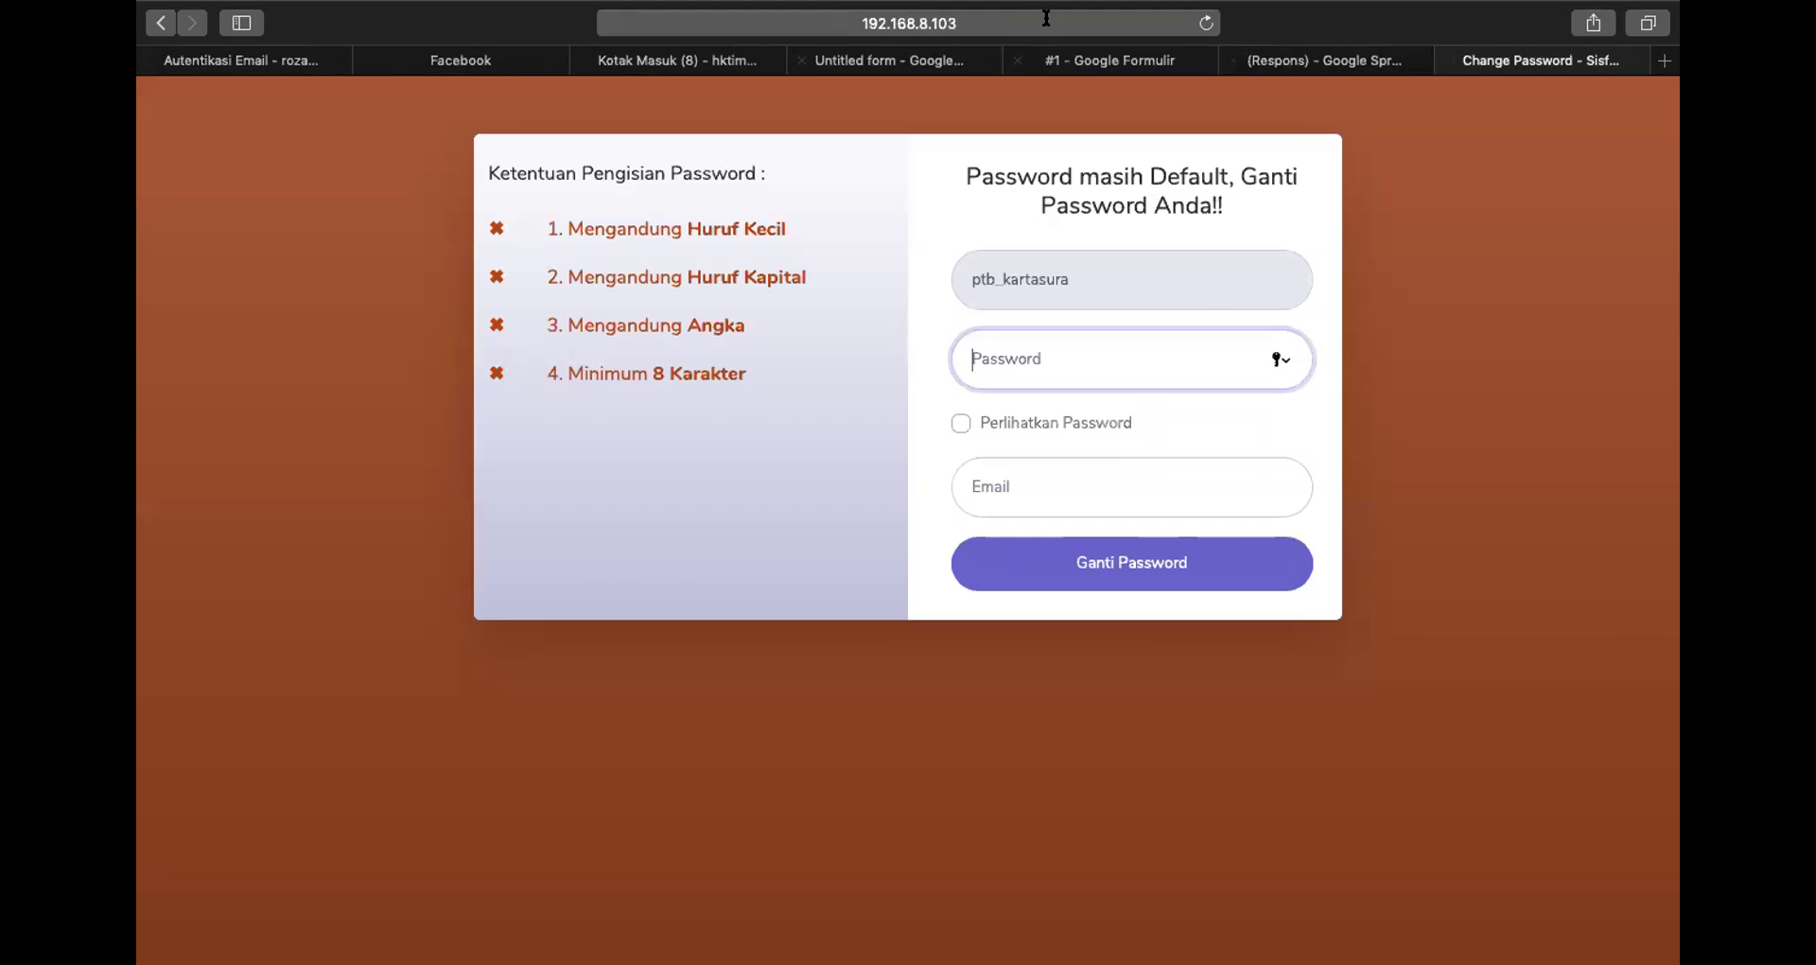
pyautogui.click(984, 23)
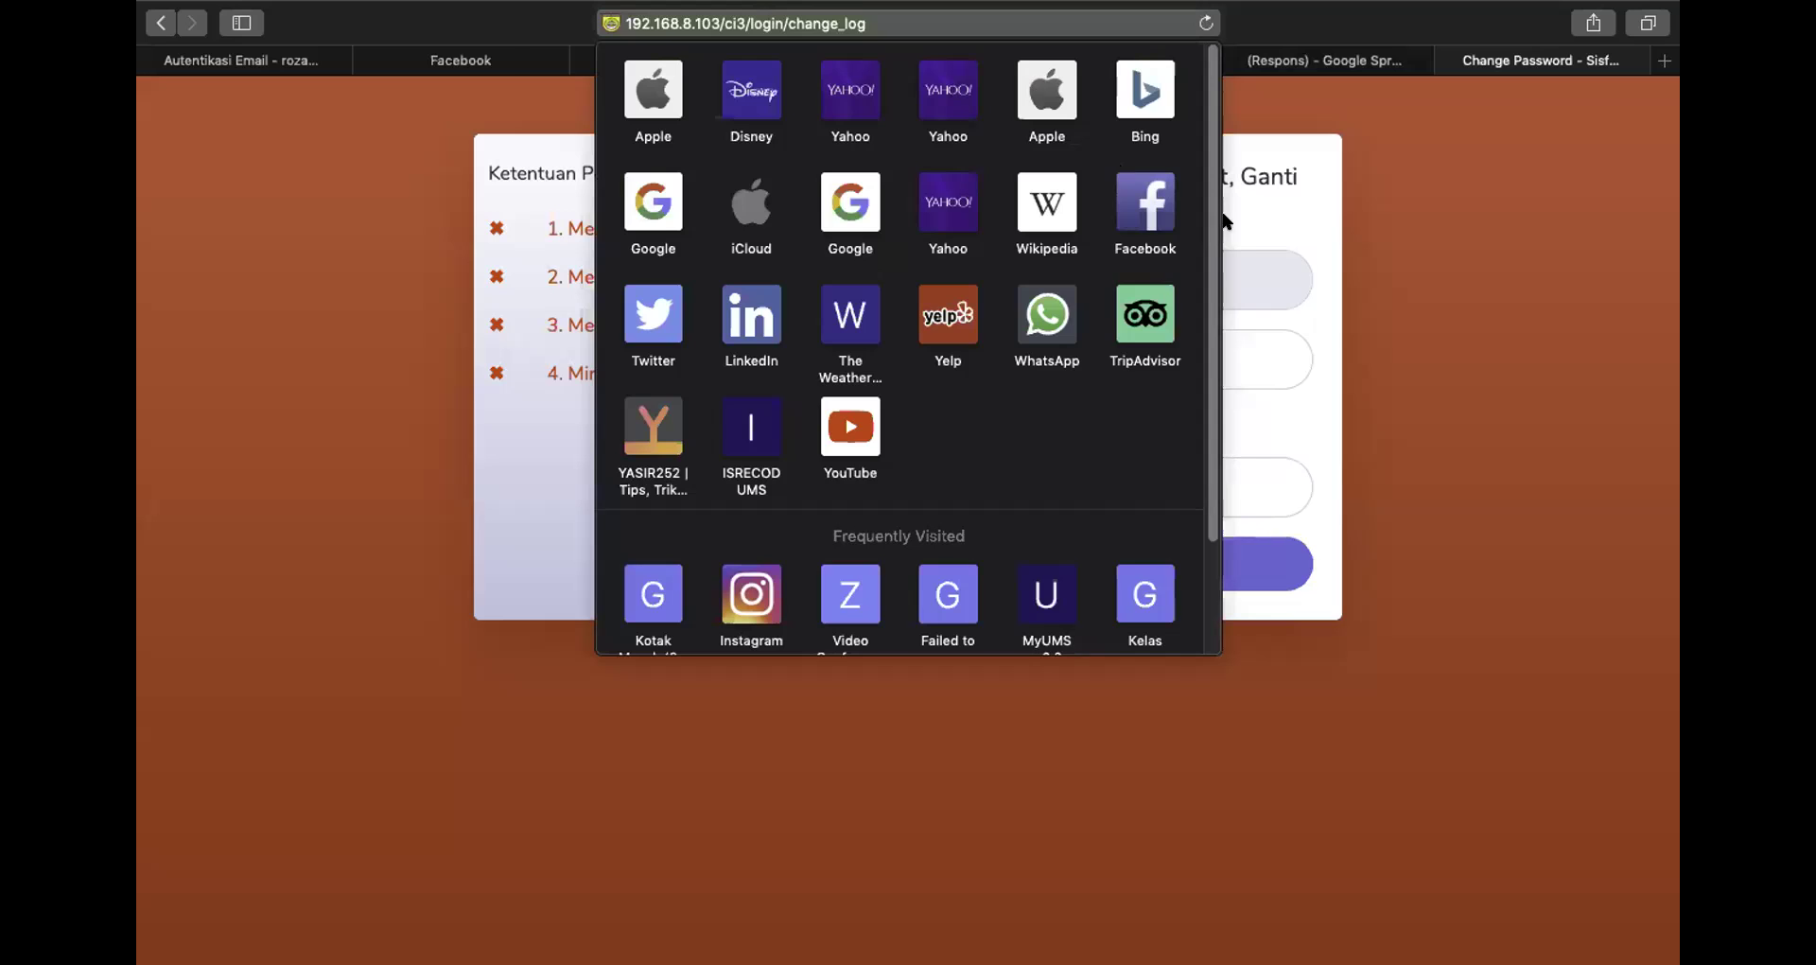
pyautogui.click(1206, 24)
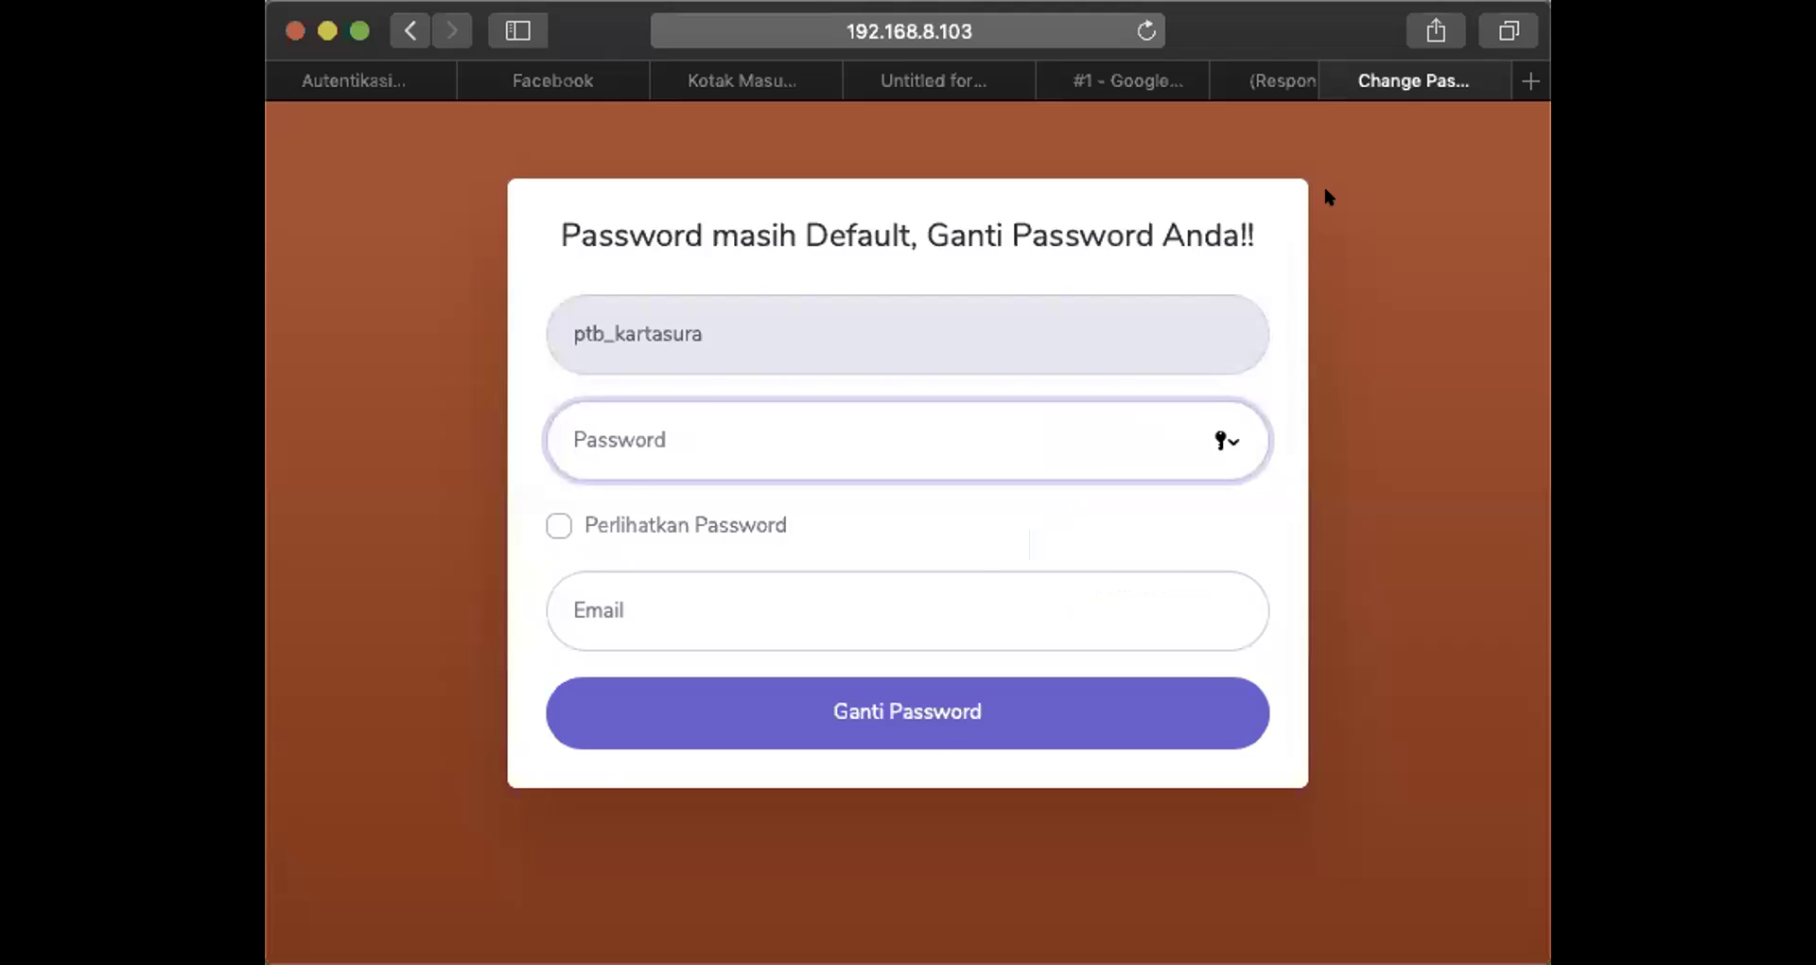
# Open a new tab from the tab overview and reload the Change Password page
pyautogui.press('super+shift+backslash')
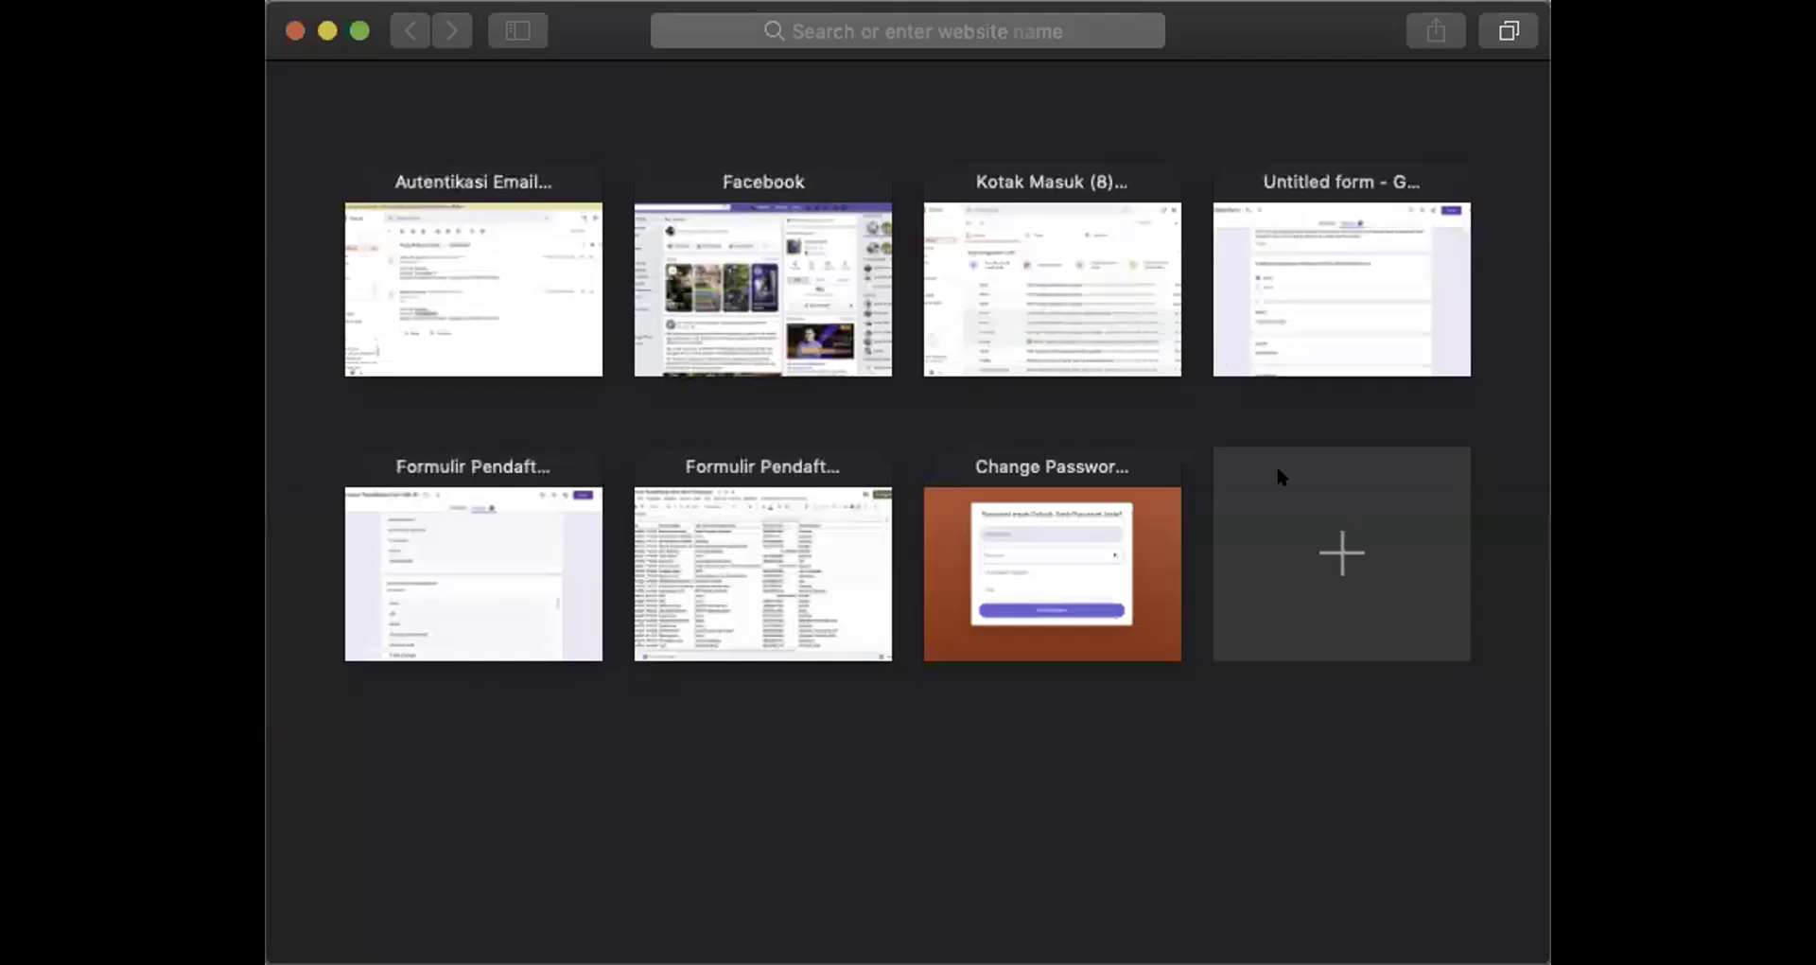
pyautogui.click(1298, 544)
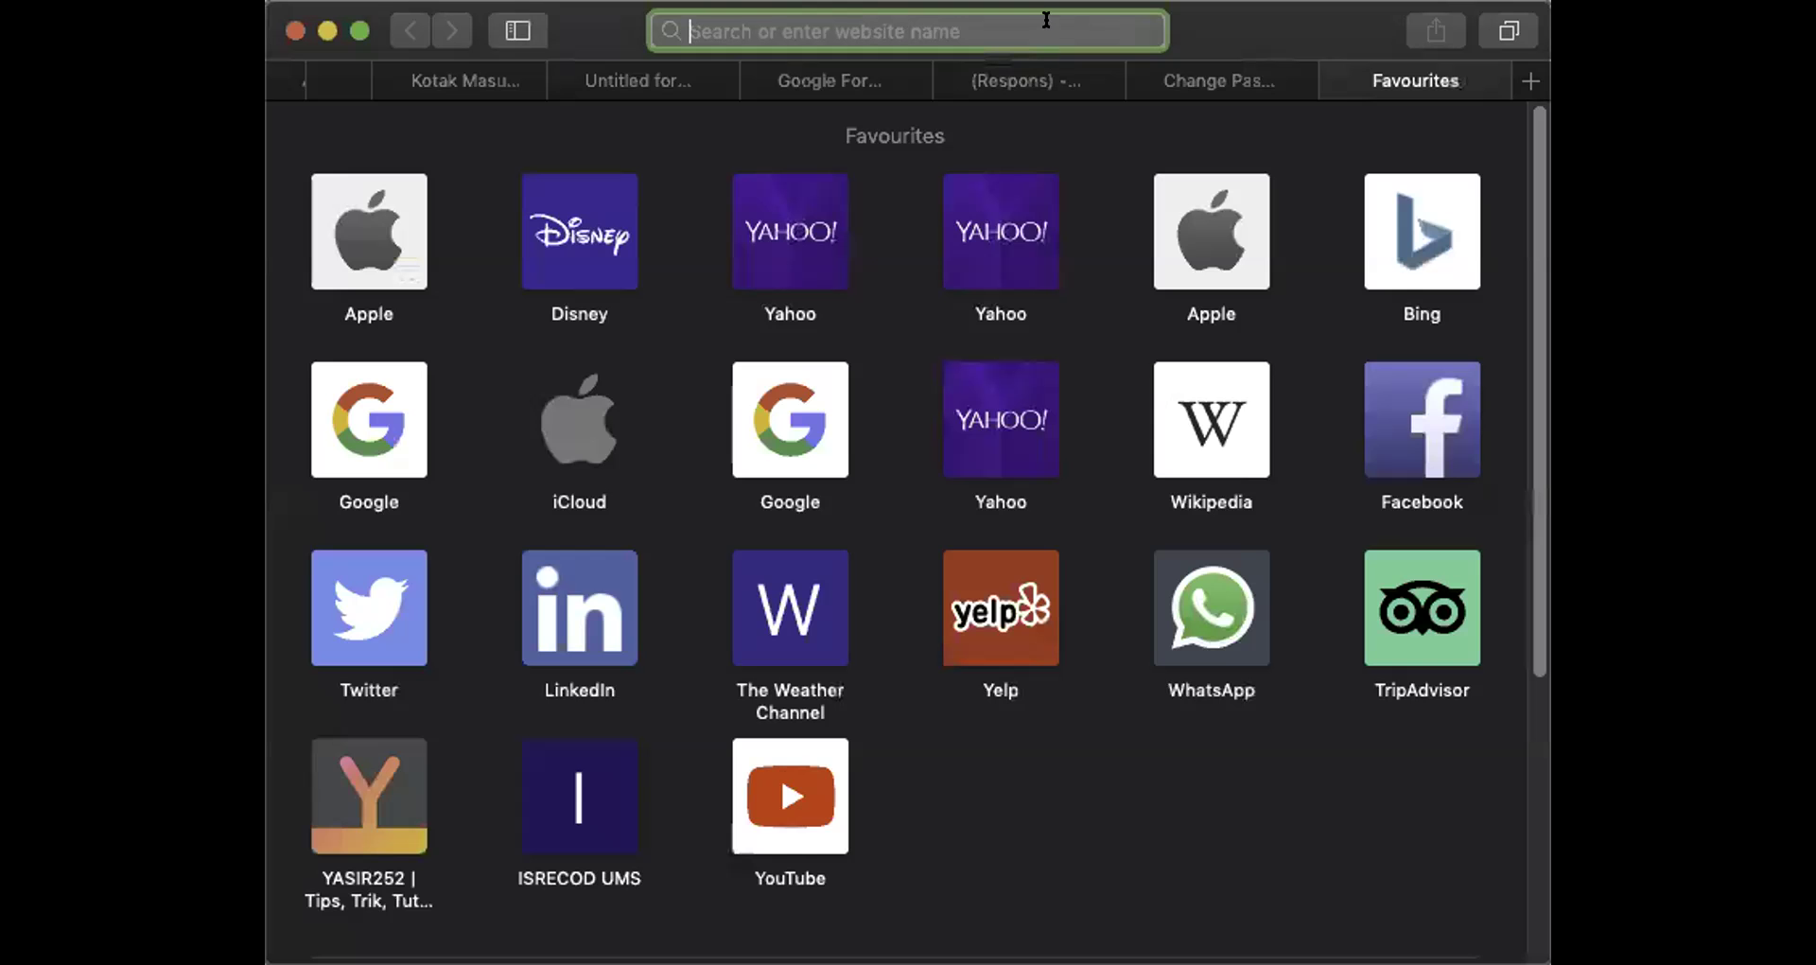
pyautogui.click(1221, 82)
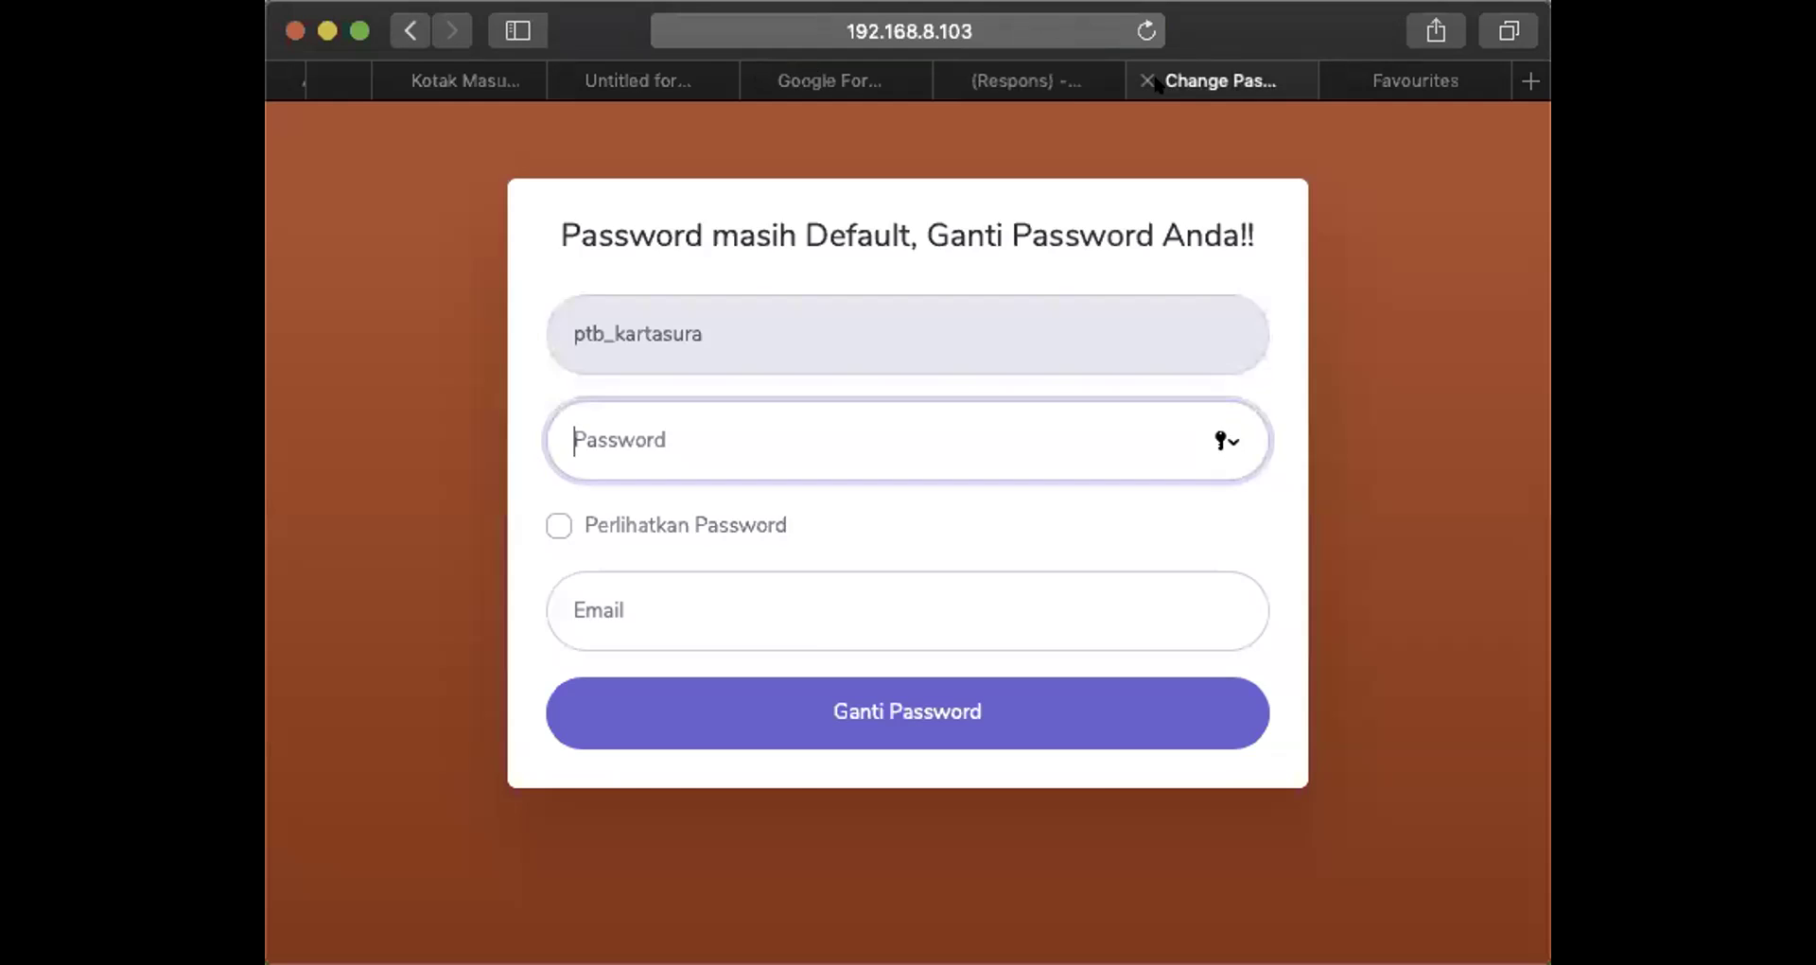
pyautogui.click(913, 27)
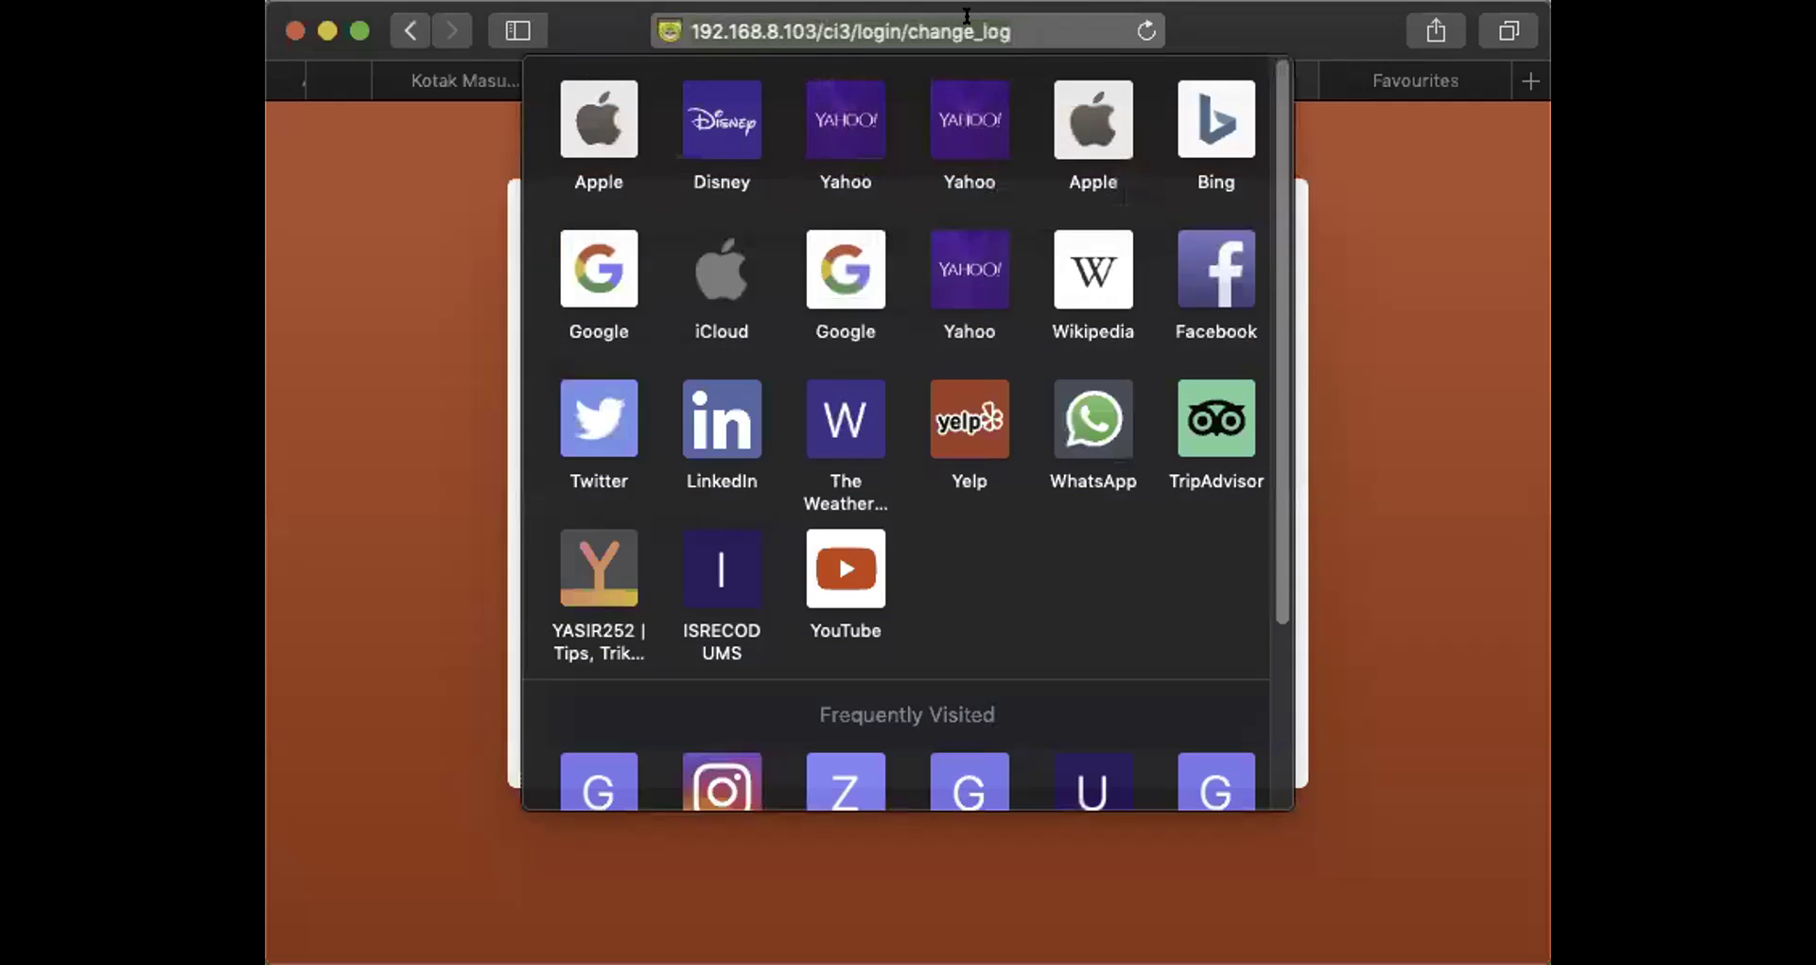
pyautogui.press('Return')
pyautogui.click(988, 19)
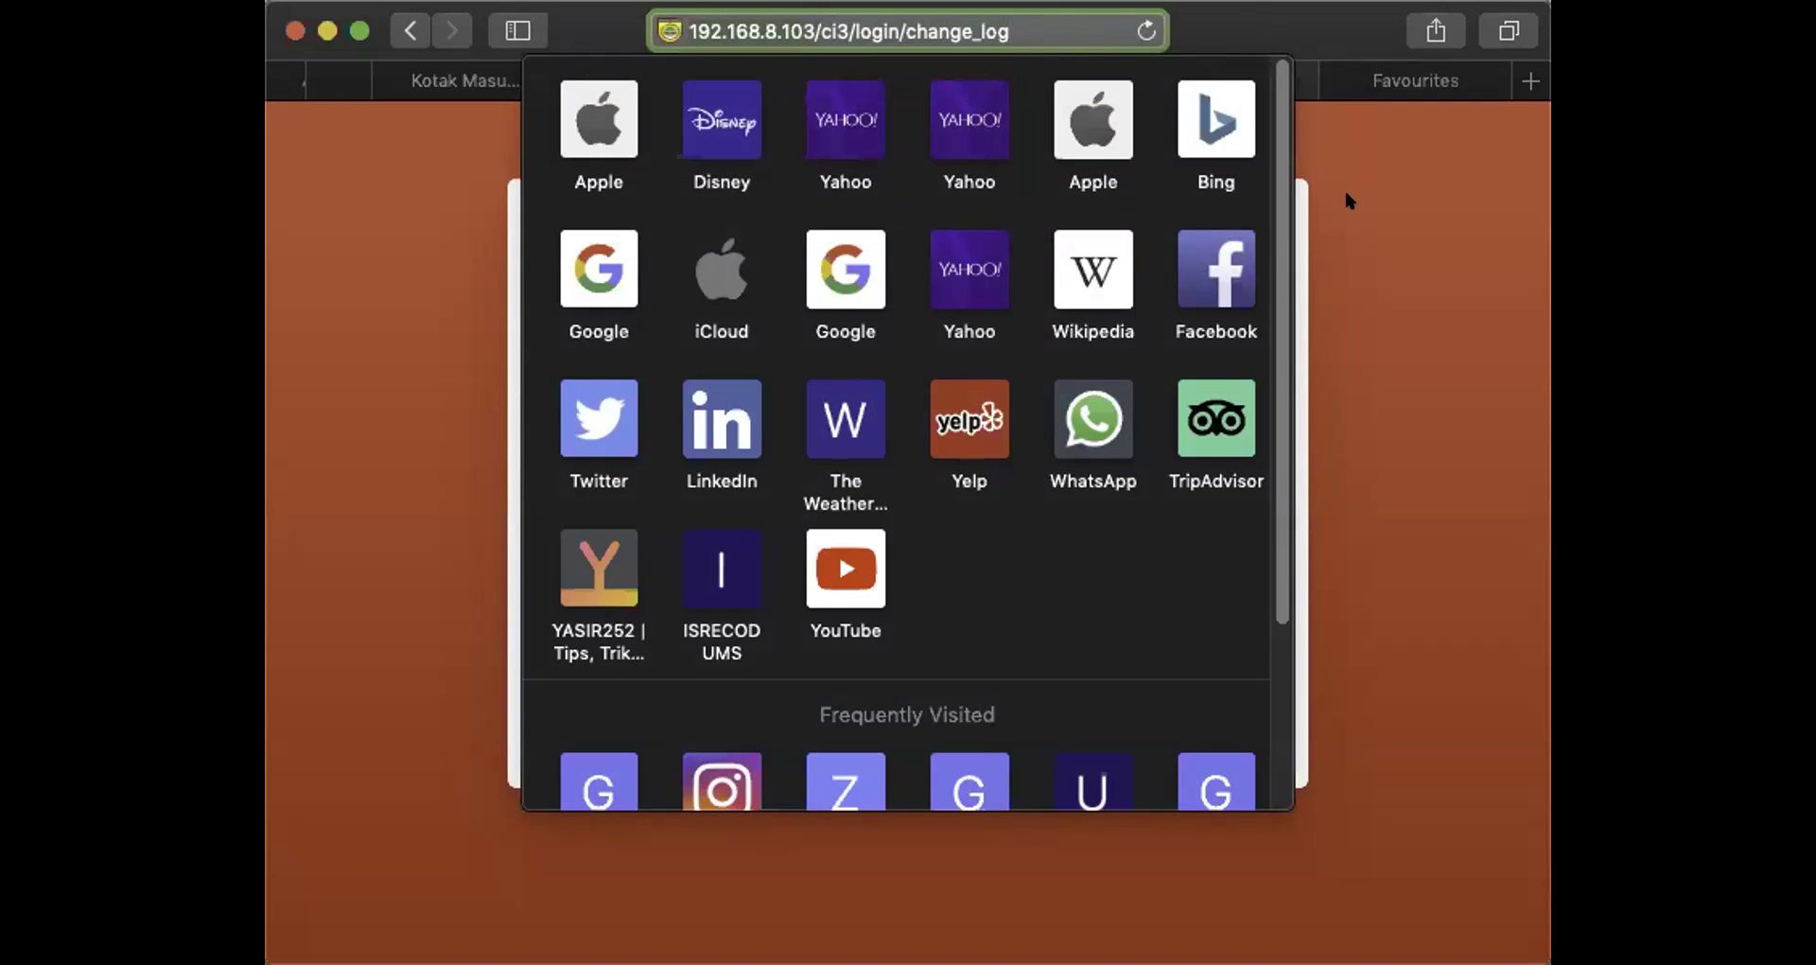
pyautogui.click(1331, 155)
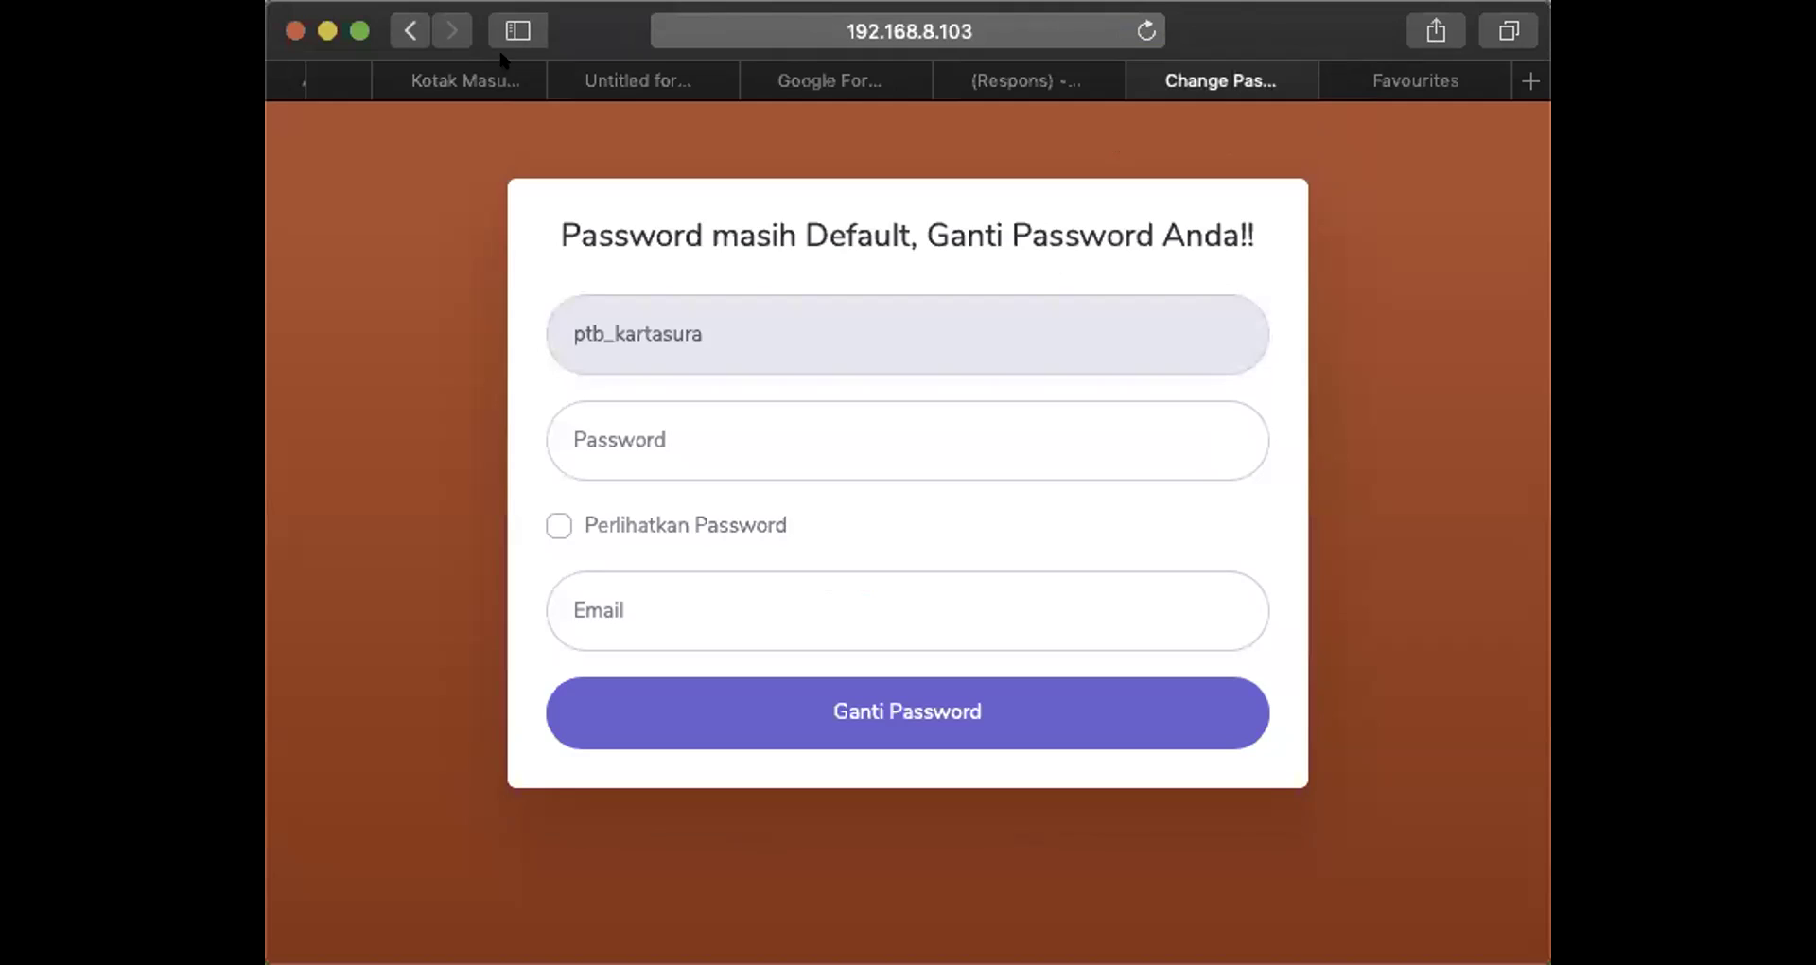
# In Gmail, follow the 'Klik Disini' verification link in the Autentikasi Email message
pyautogui.click(468, 82)
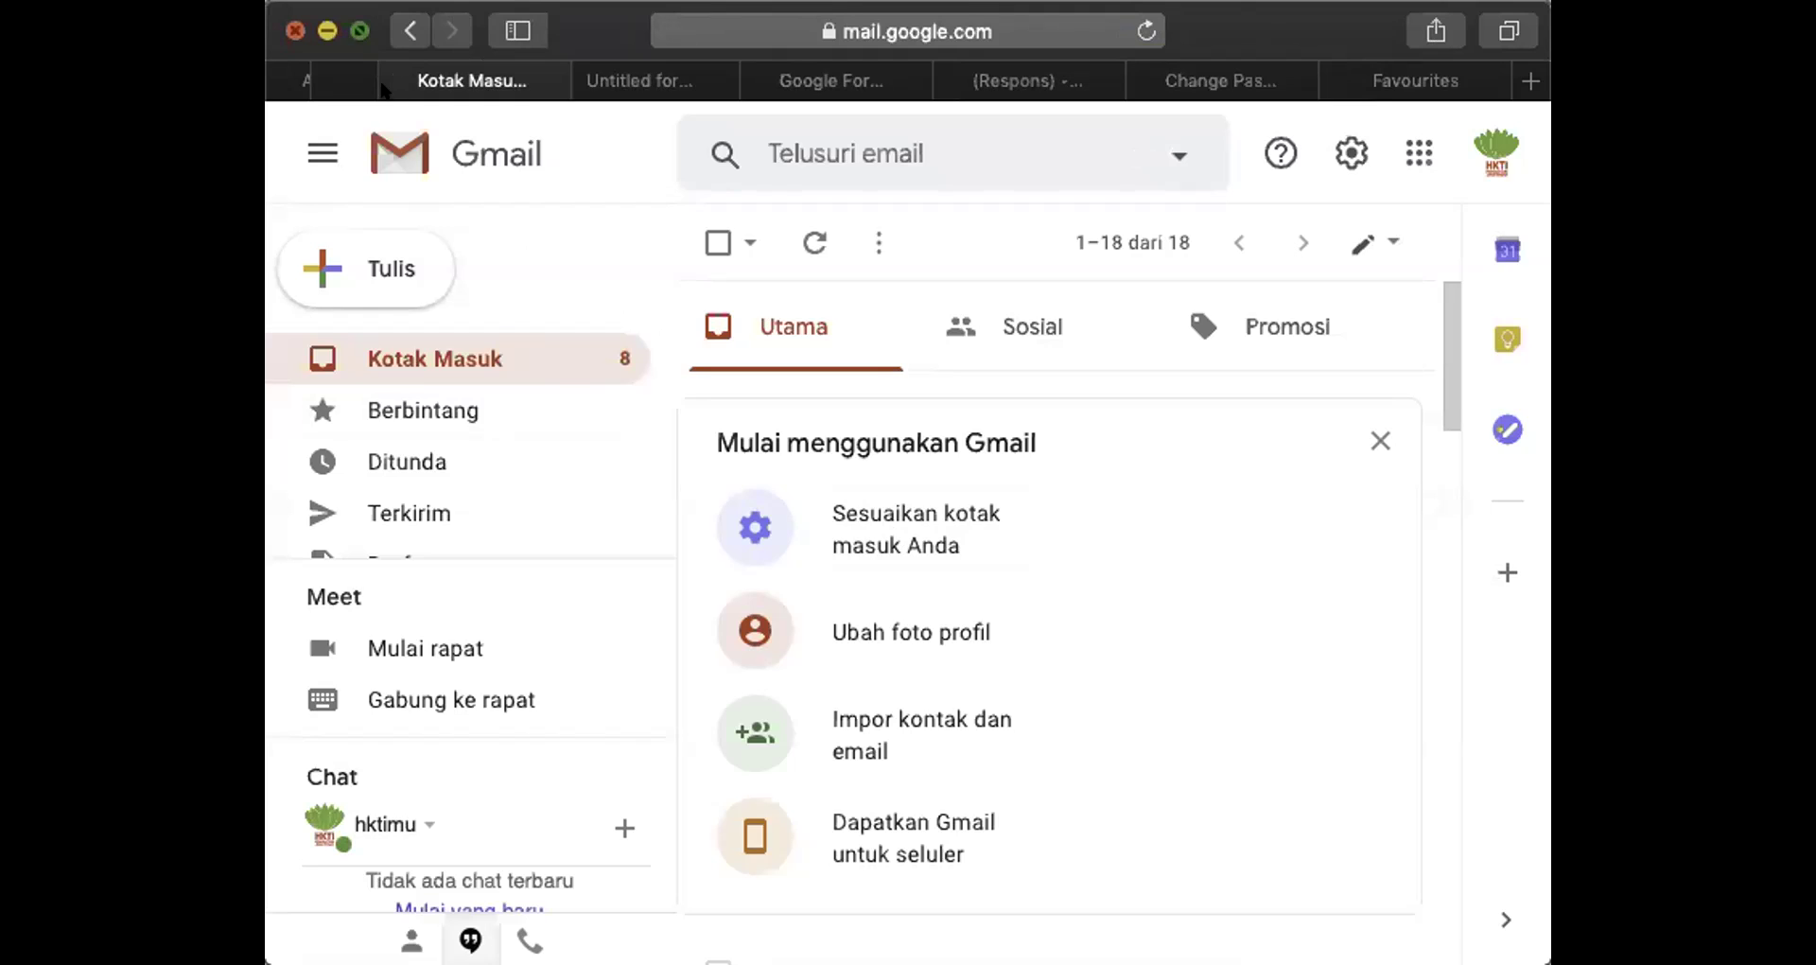
pyautogui.click(350, 32)
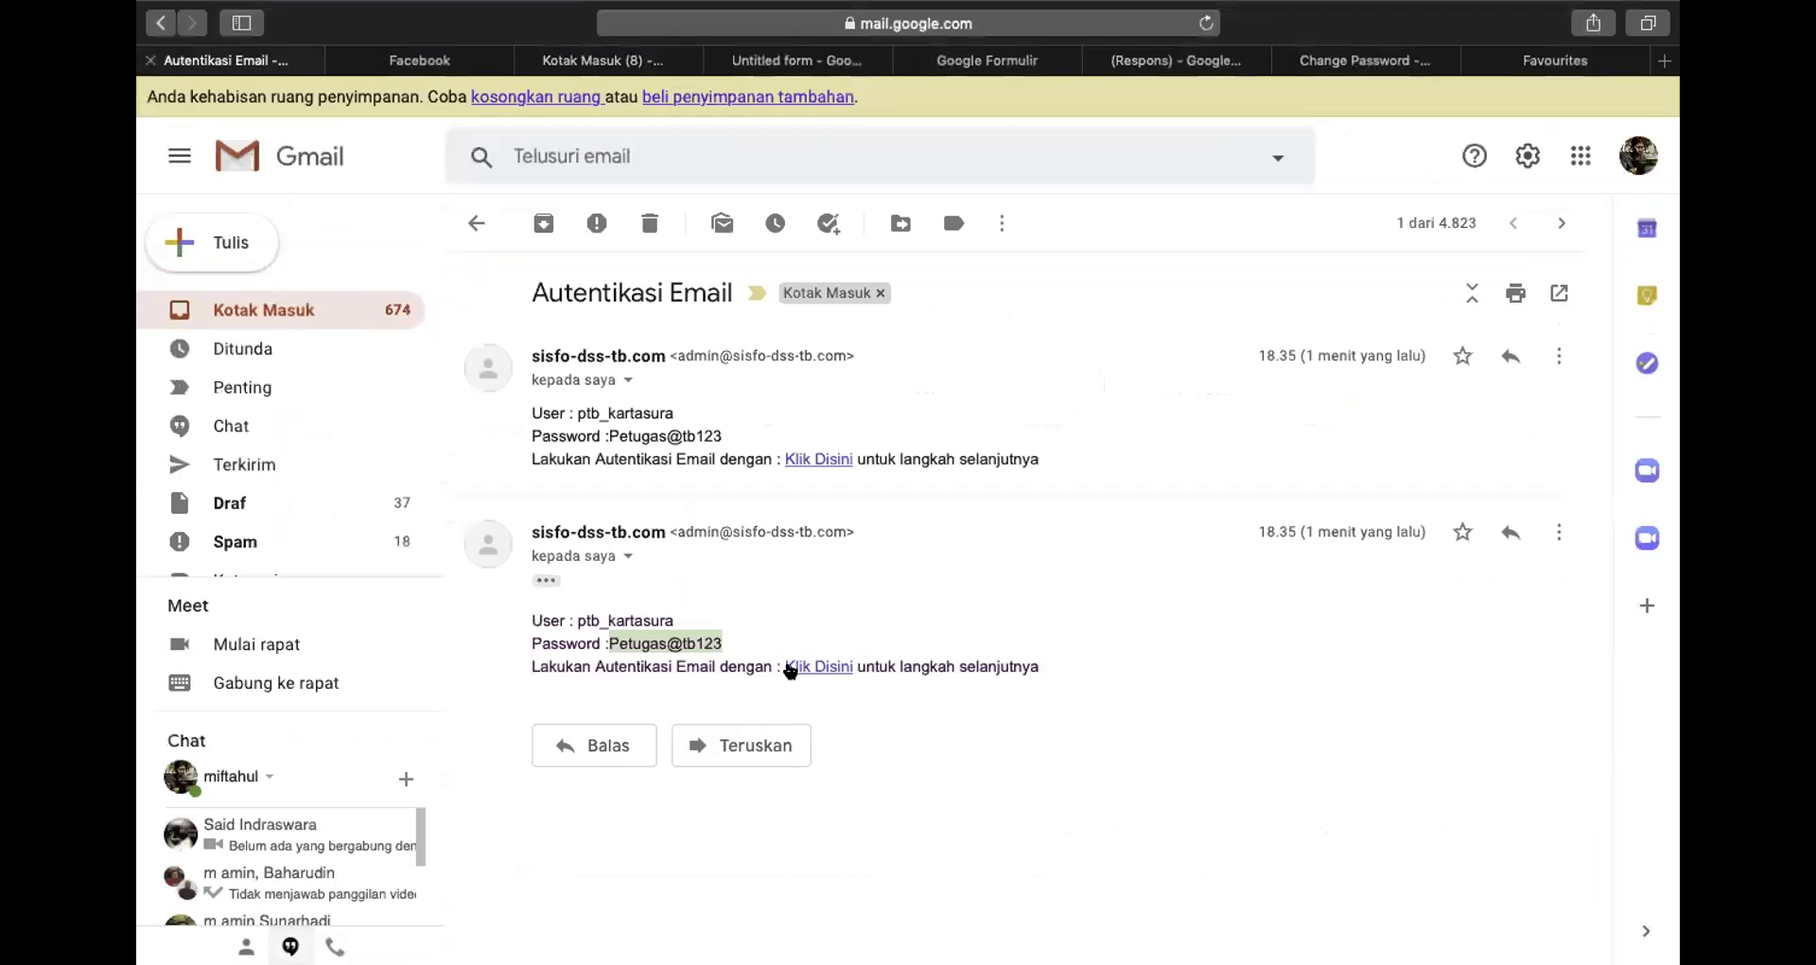
pyautogui.click(790, 668)
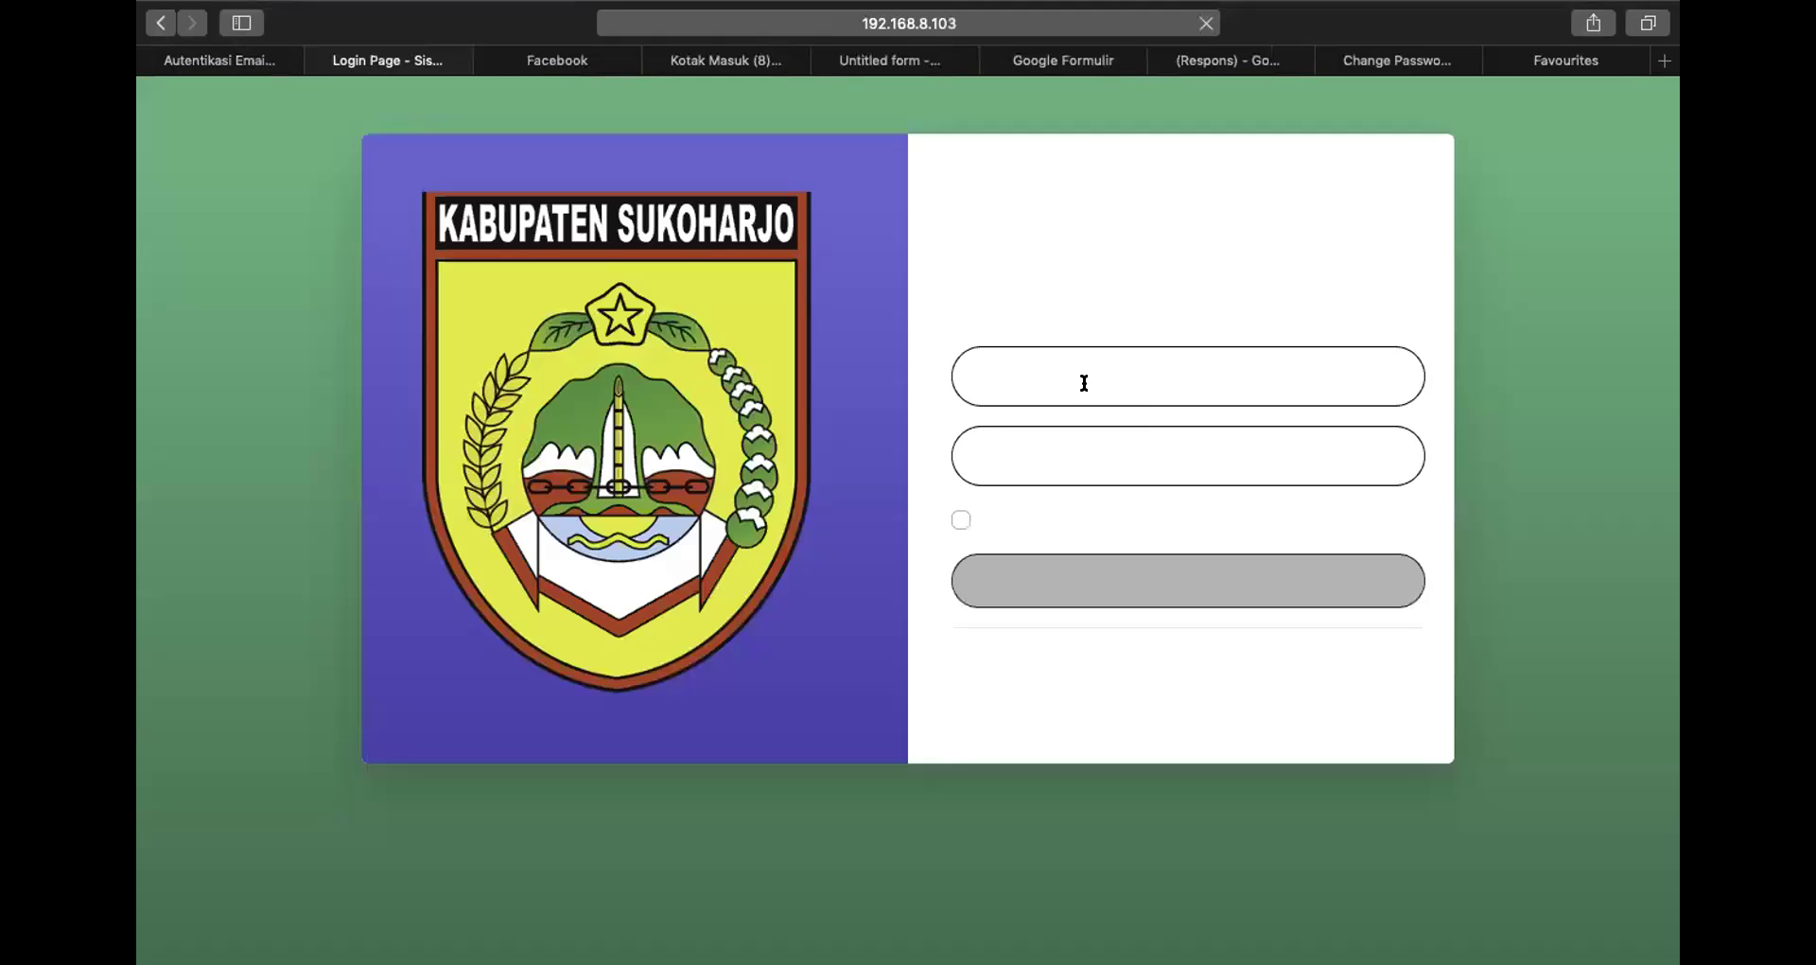
# Log in with the officer username and pasted password, declining Safari's save-password offer
pyautogui.write('ptb_kartasura')
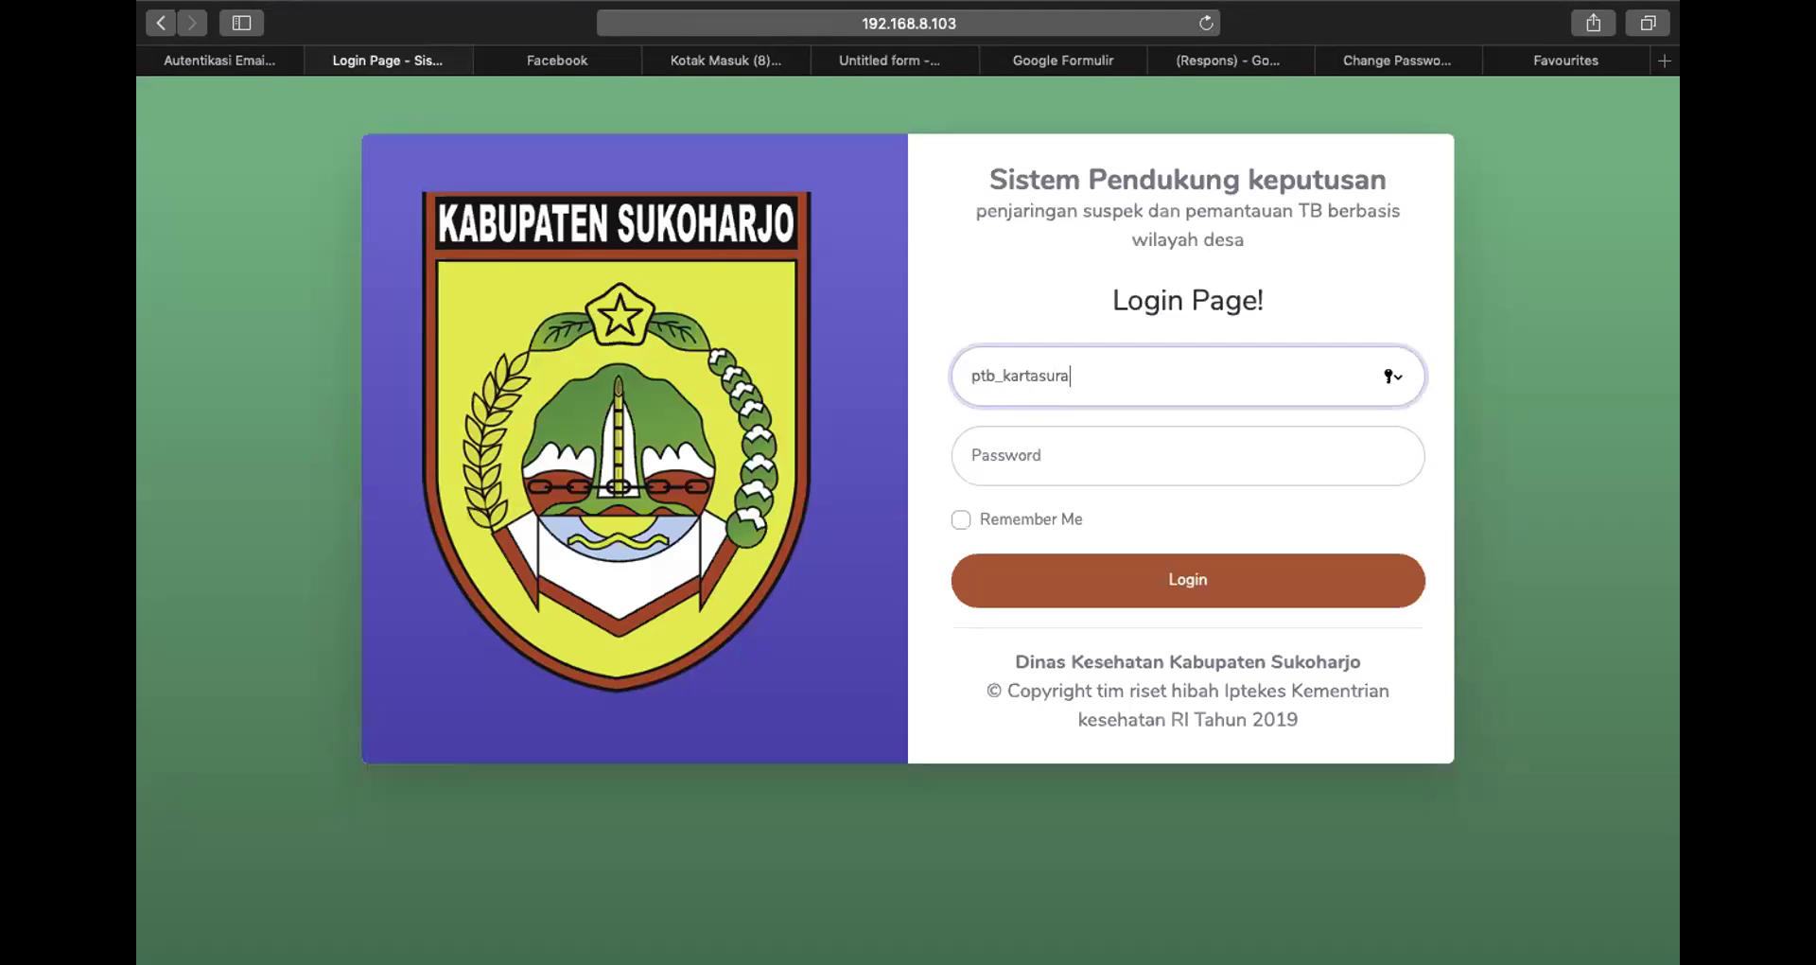
pyautogui.click(1079, 451)
pyautogui.press('super+v')
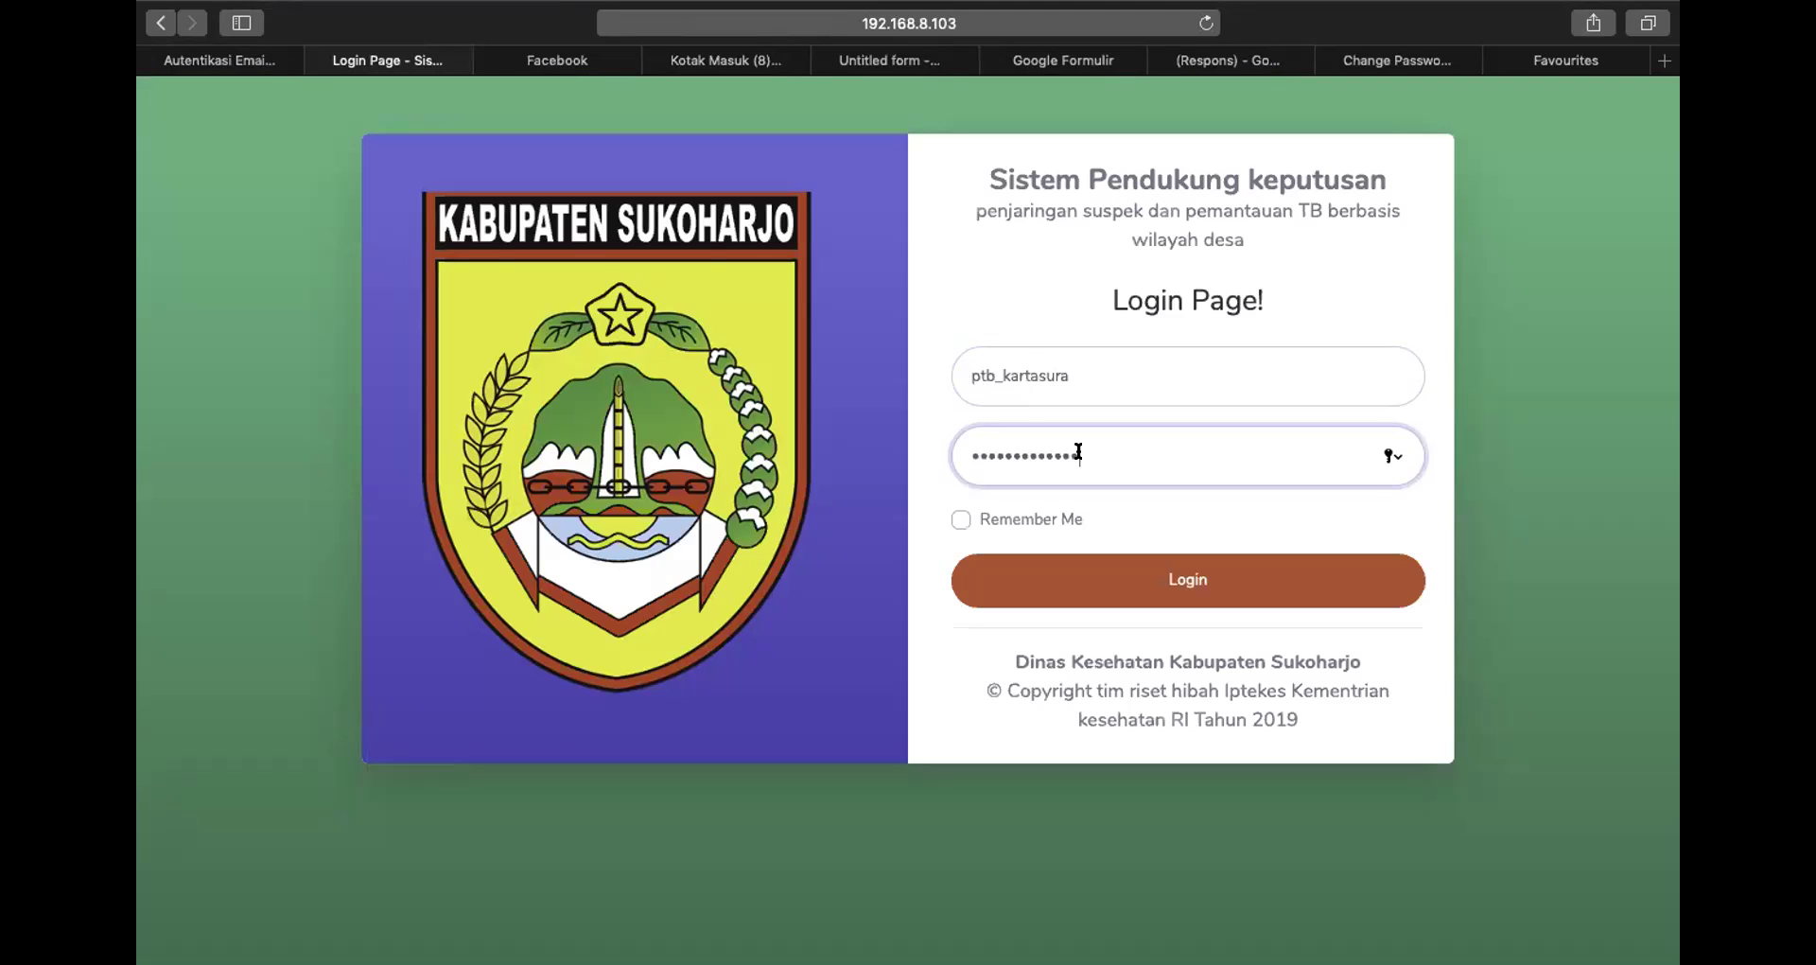
pyautogui.click(1147, 576)
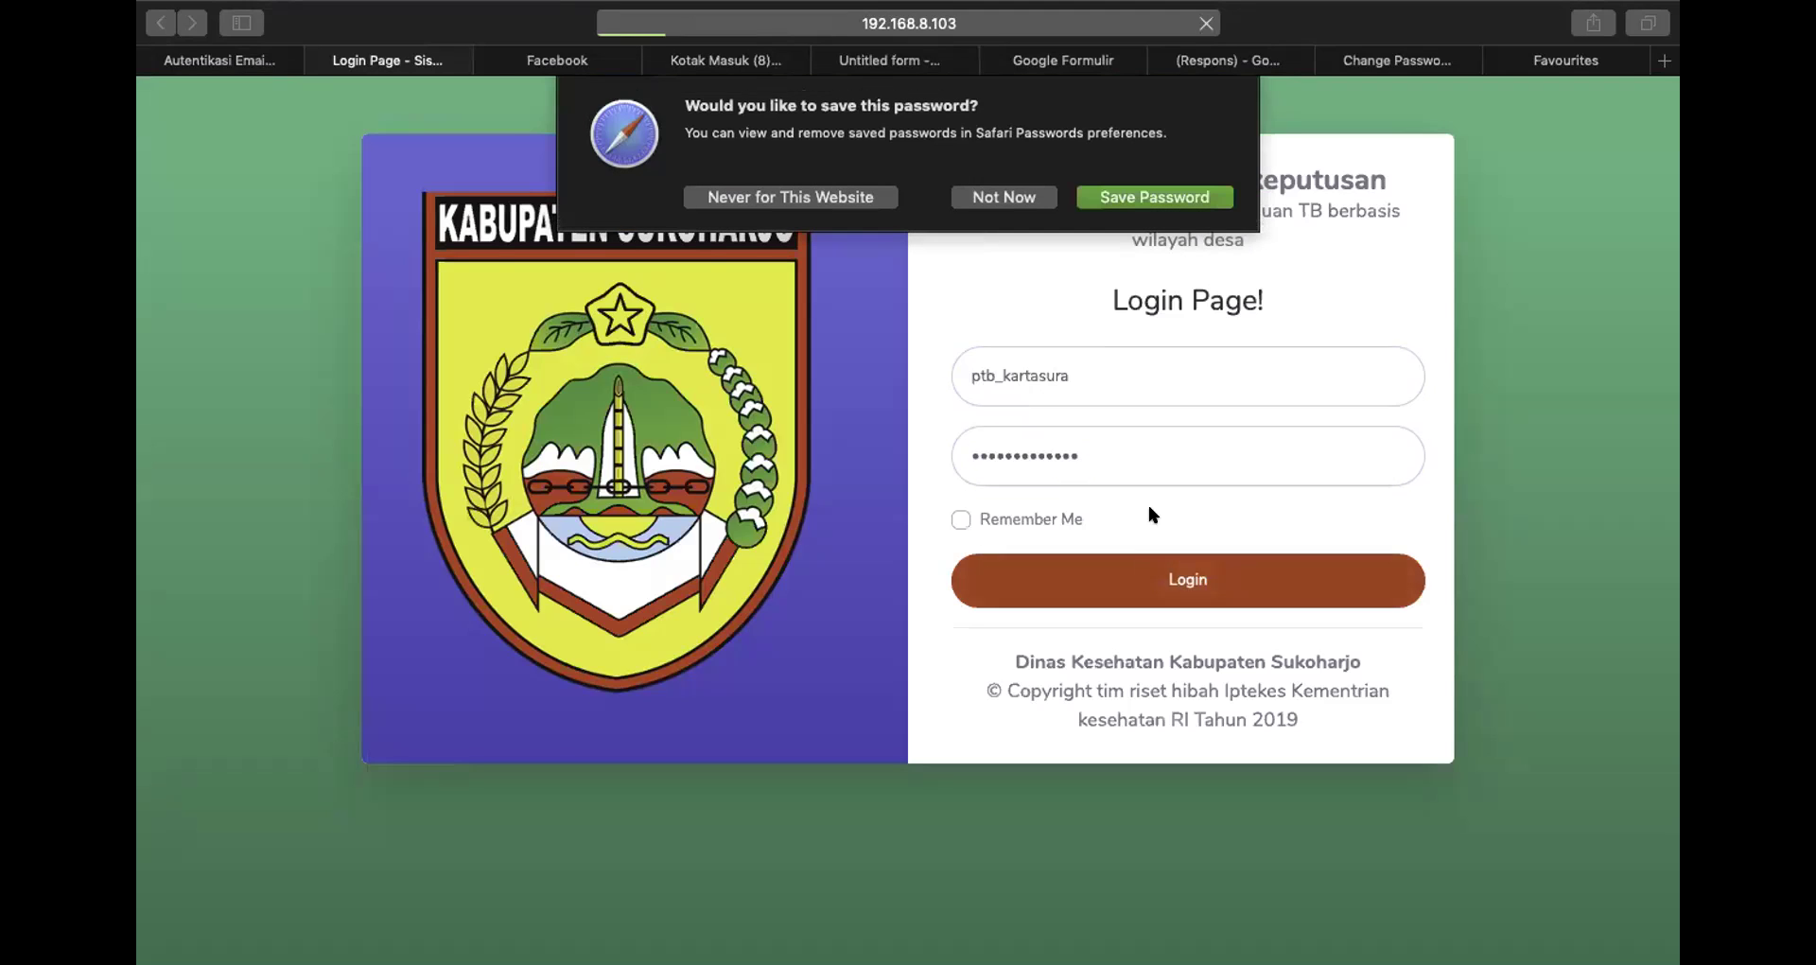
pyautogui.click(1021, 200)
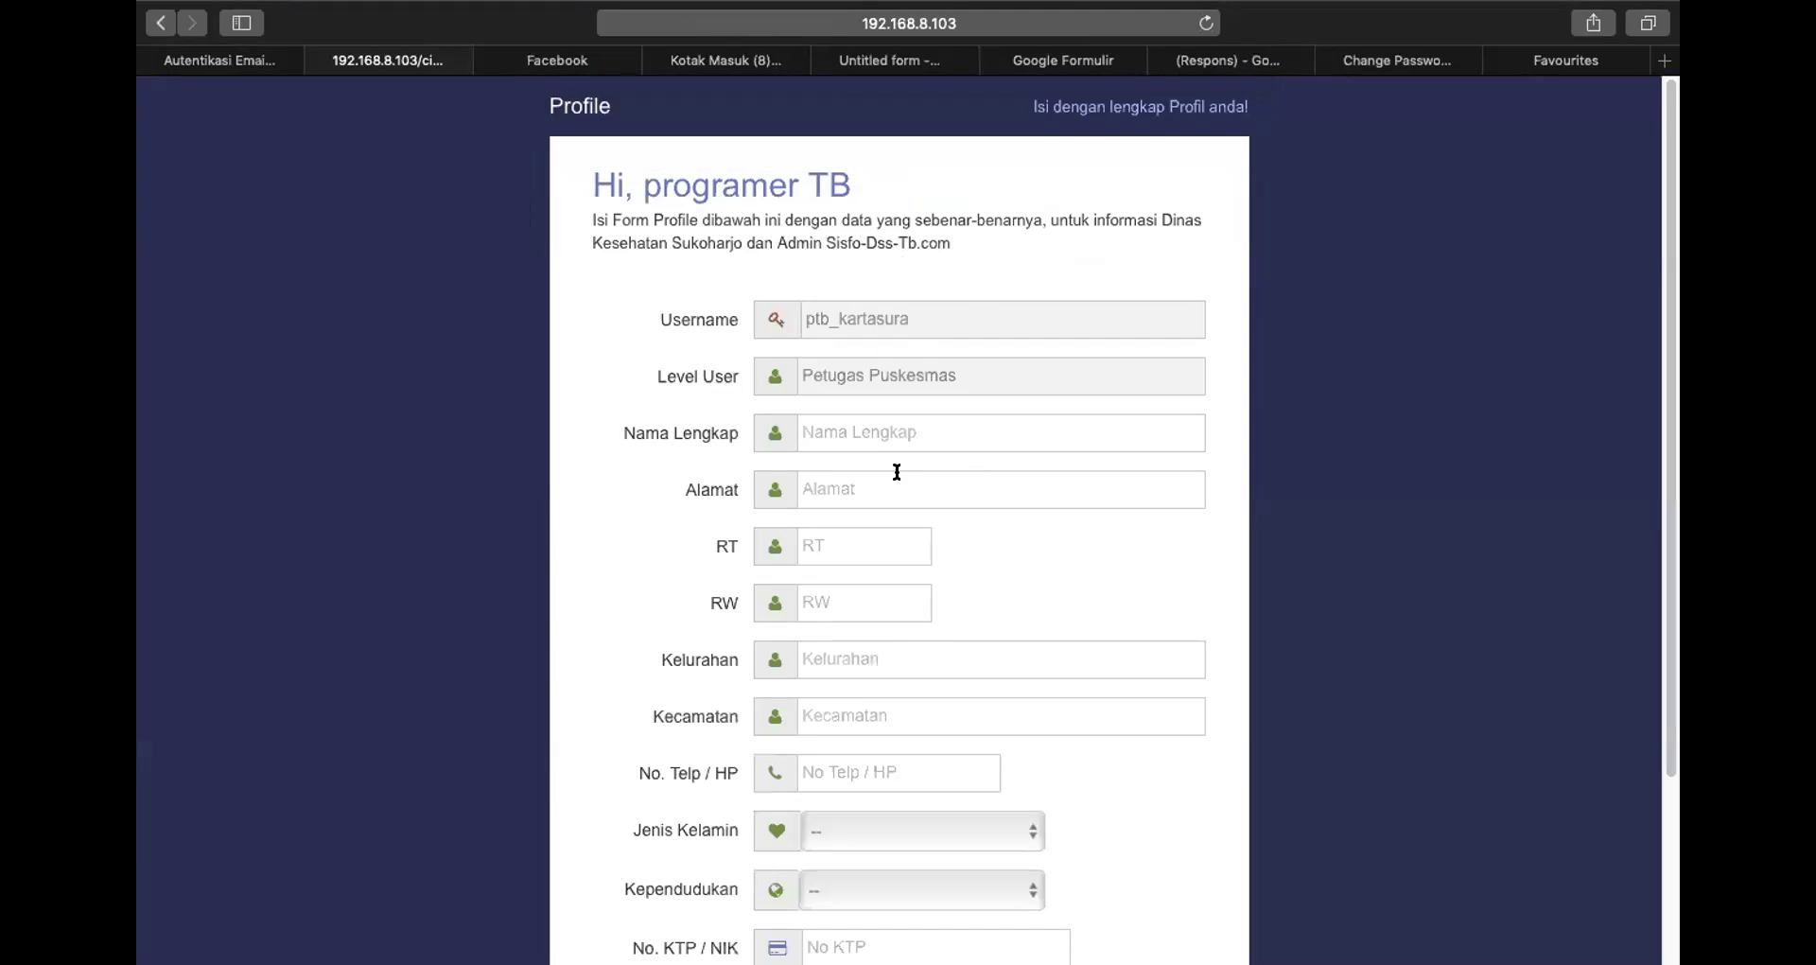
# Enter the officer's full name, street address, RT 02, RW 01, Kelurahan and Kecamatan
pyautogui.click(855, 423)
pyautogui.write('Miftahul')
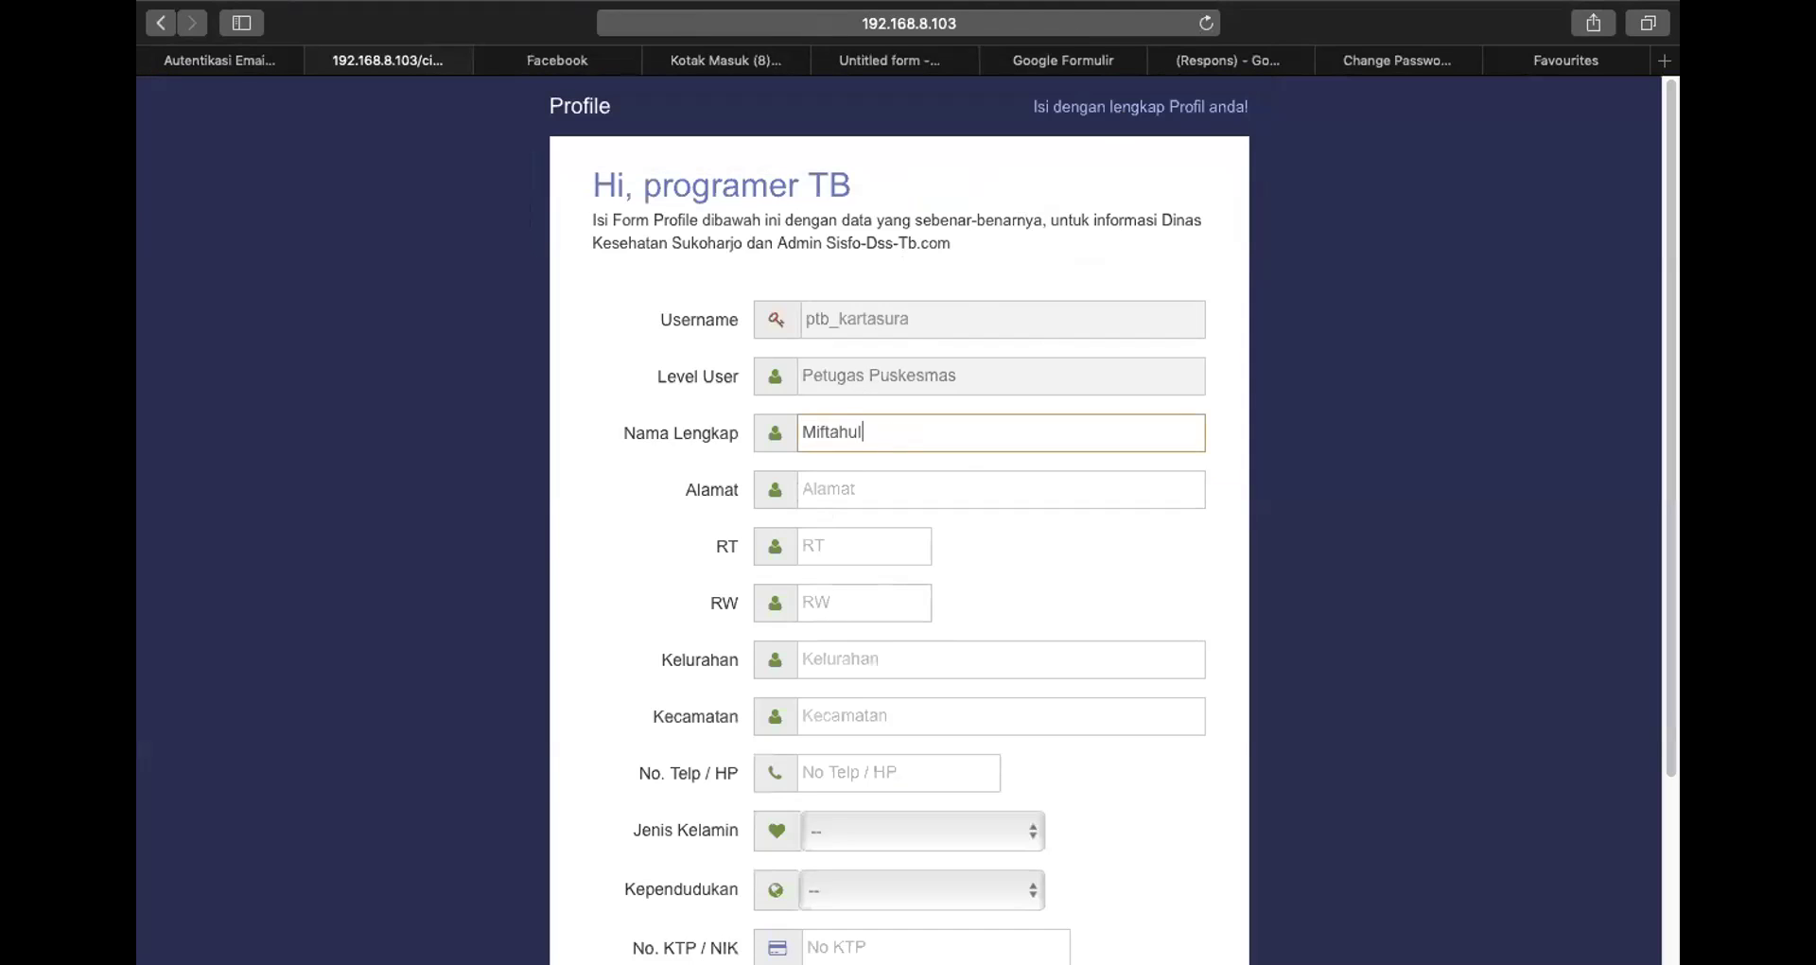
pyautogui.click(842, 483)
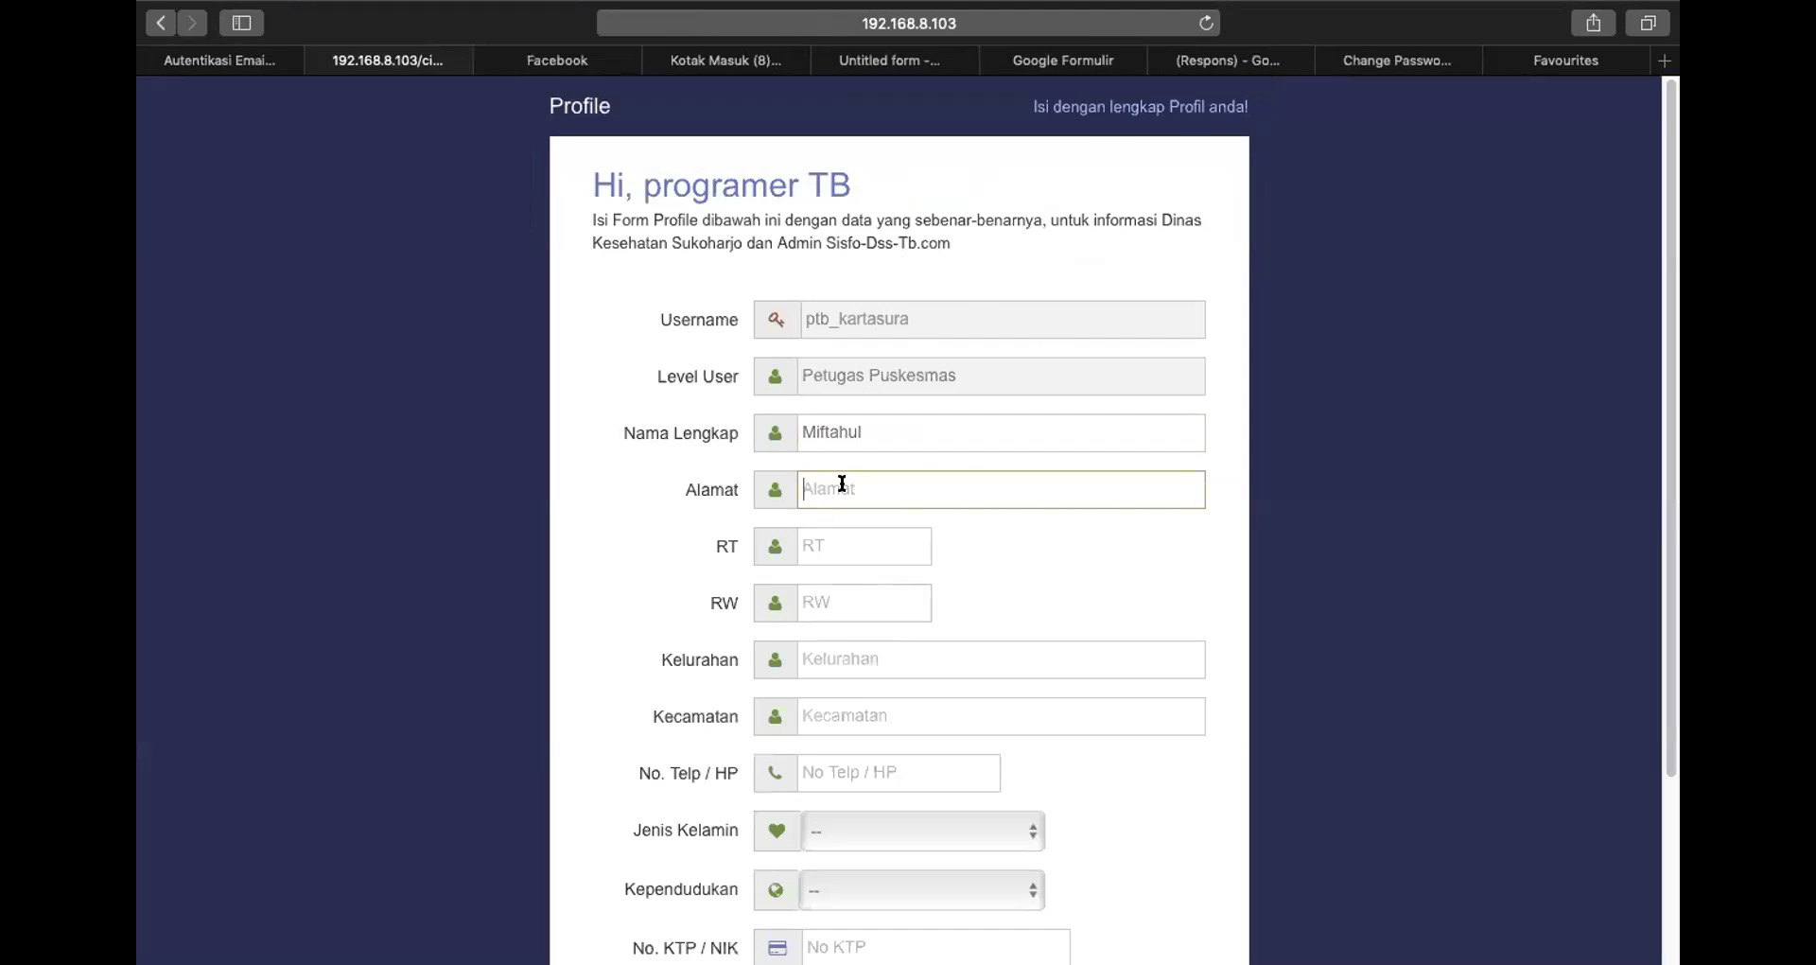
pyautogui.write('Gen')
pyautogui.press('BackSpace')
pyautogui.press('BackSpace')
pyautogui.press('BackSpace')
pyautogui.write('Pabelan')
pyautogui.click(823, 530)
pyautogui.write('02')
pyautogui.click(824, 581)
pyautogui.write('01')
pyautogui.click(835, 642)
pyautogui.write('Pabelan')
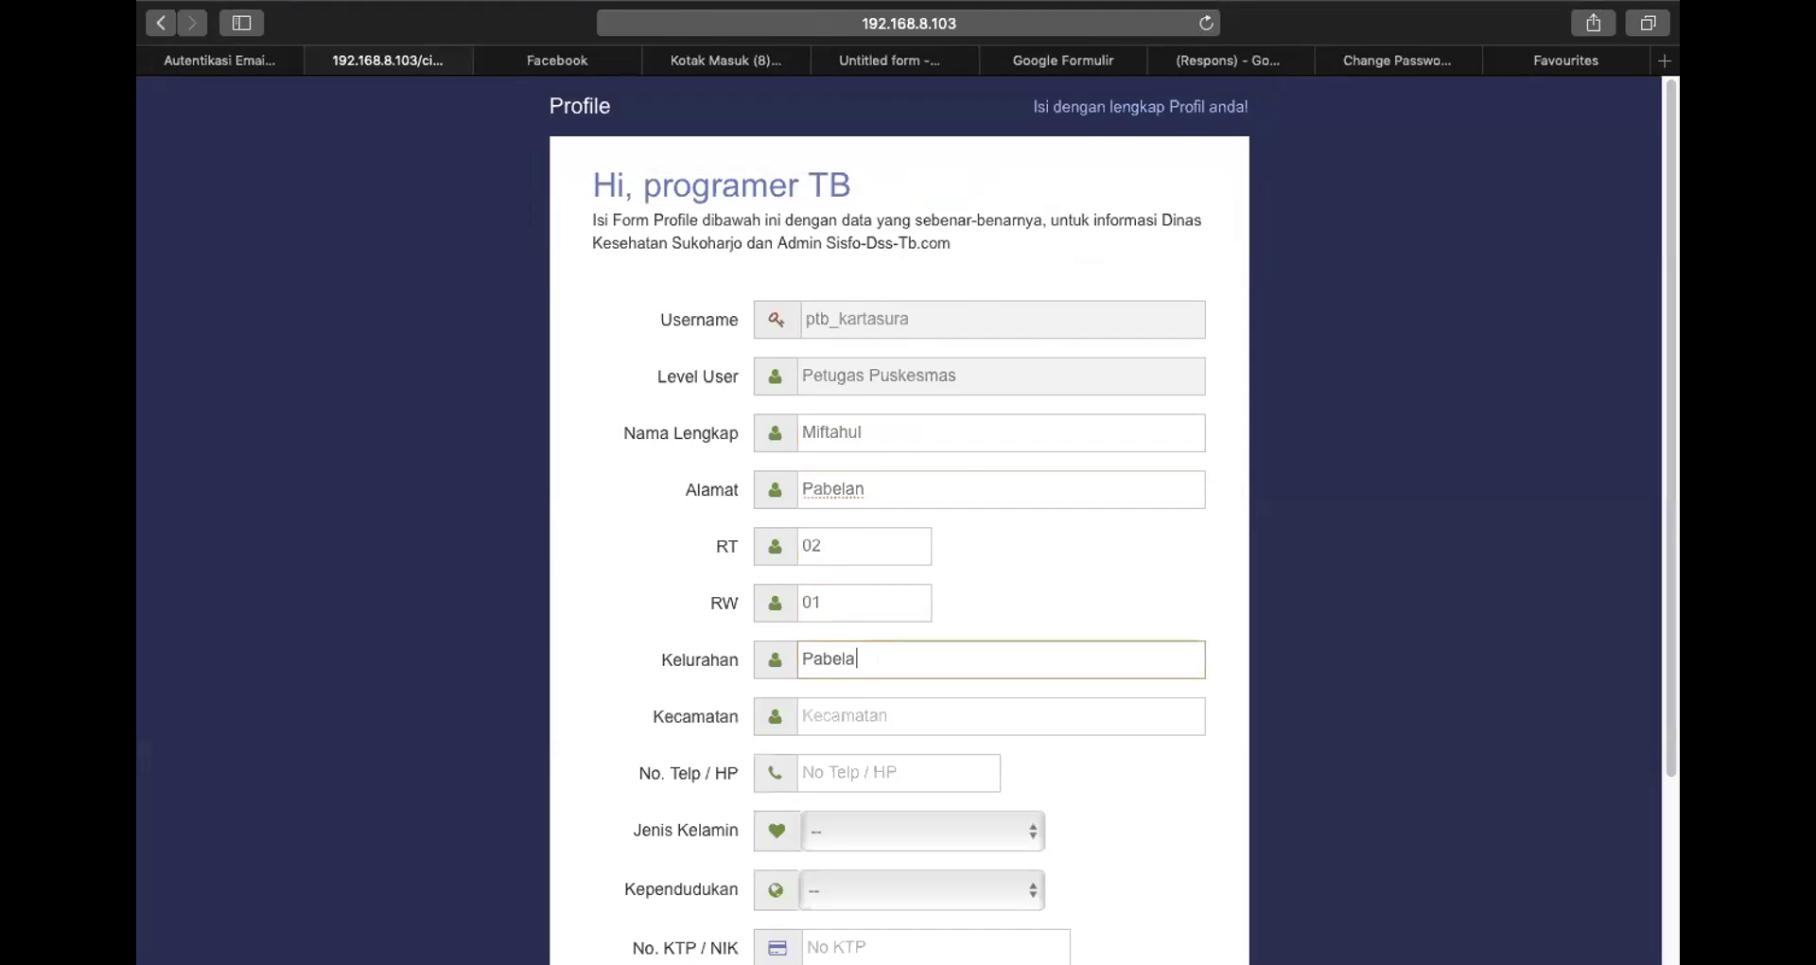
pyautogui.click(854, 707)
pyautogui.write('Kar')
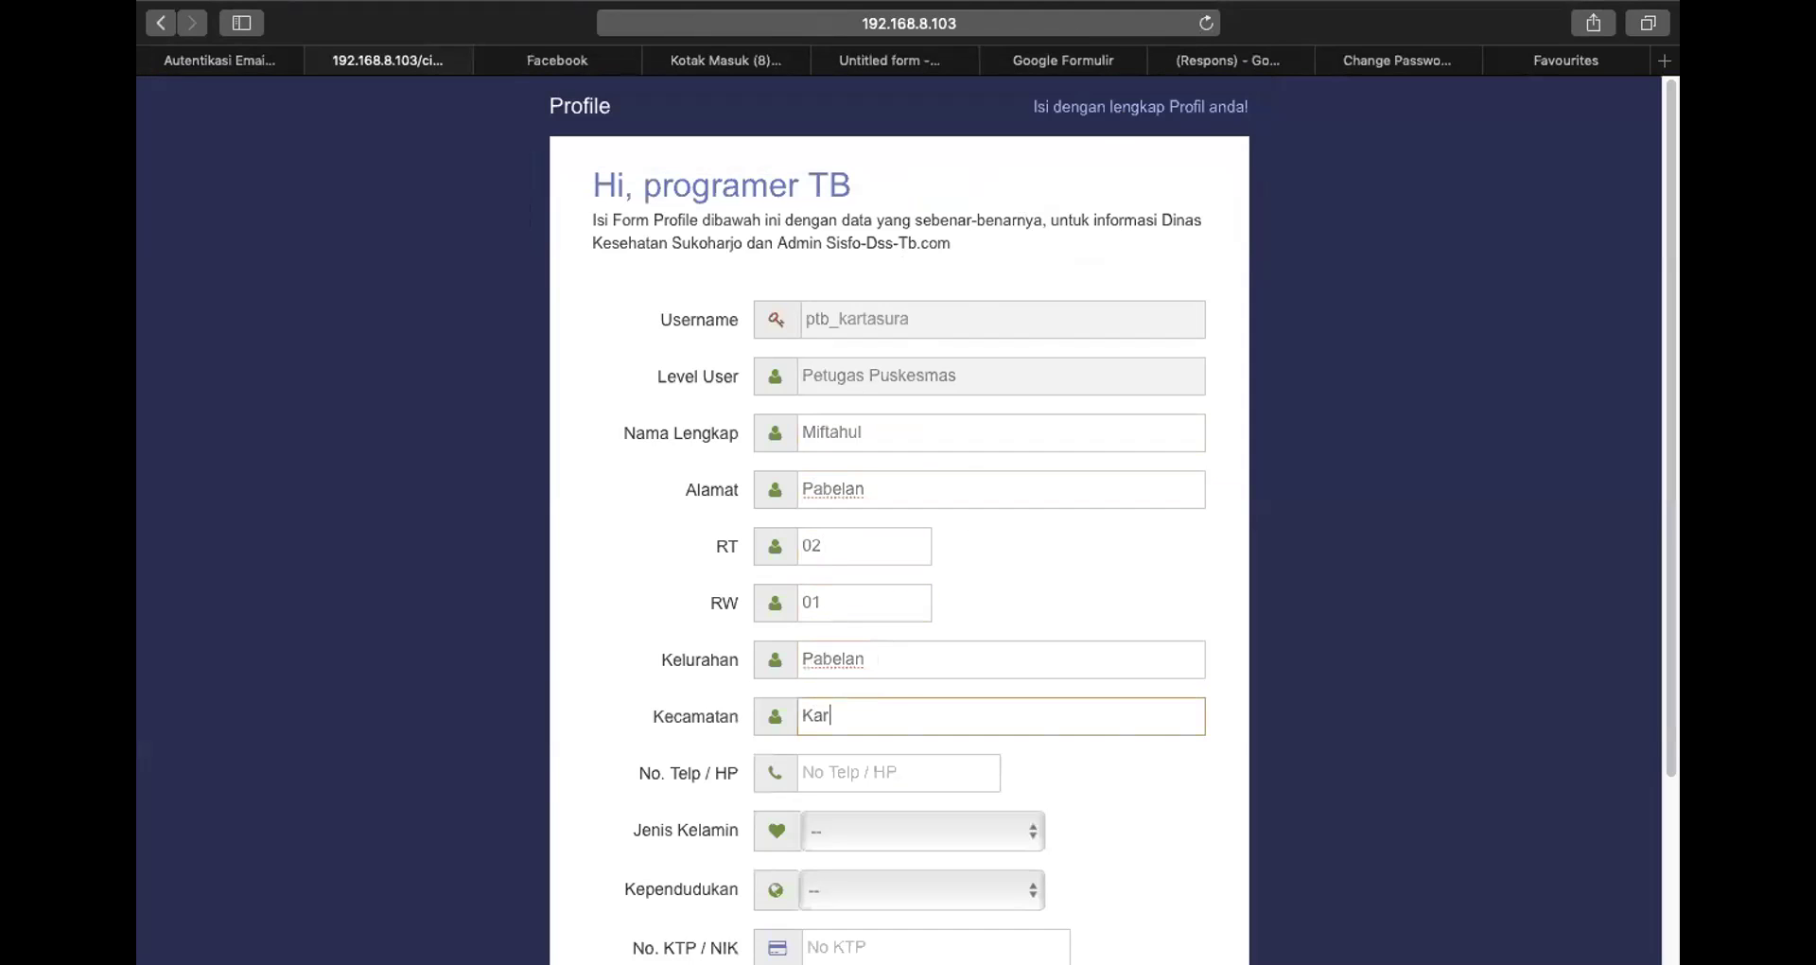
pyautogui.write('tsur')
pyautogui.press('BackSpace')
pyautogui.press('BackSpace')
pyautogui.write('asura')
# Add the phone number, gender Laki - laki, residency Ktp Sukoharjo and the NIK, then save the profile
pyautogui.click(840, 768)
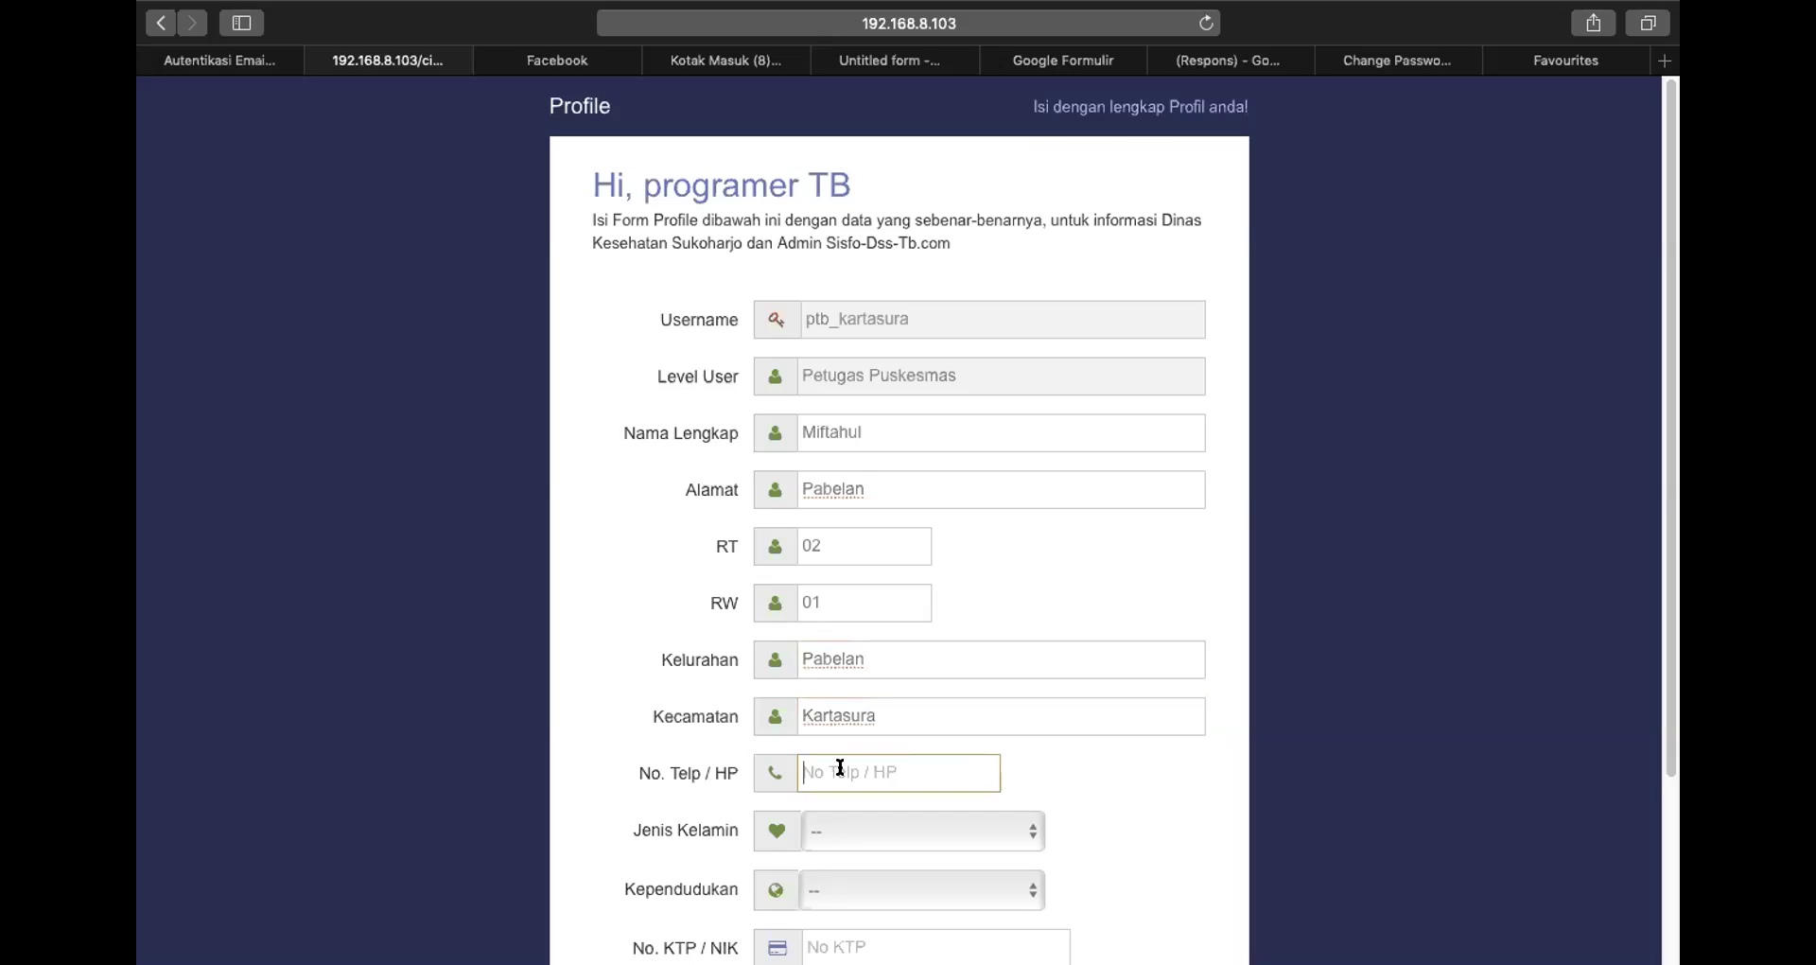
pyautogui.click(848, 825)
pyautogui.click(936, 849)
pyautogui.scroll(-1, 909, 821)
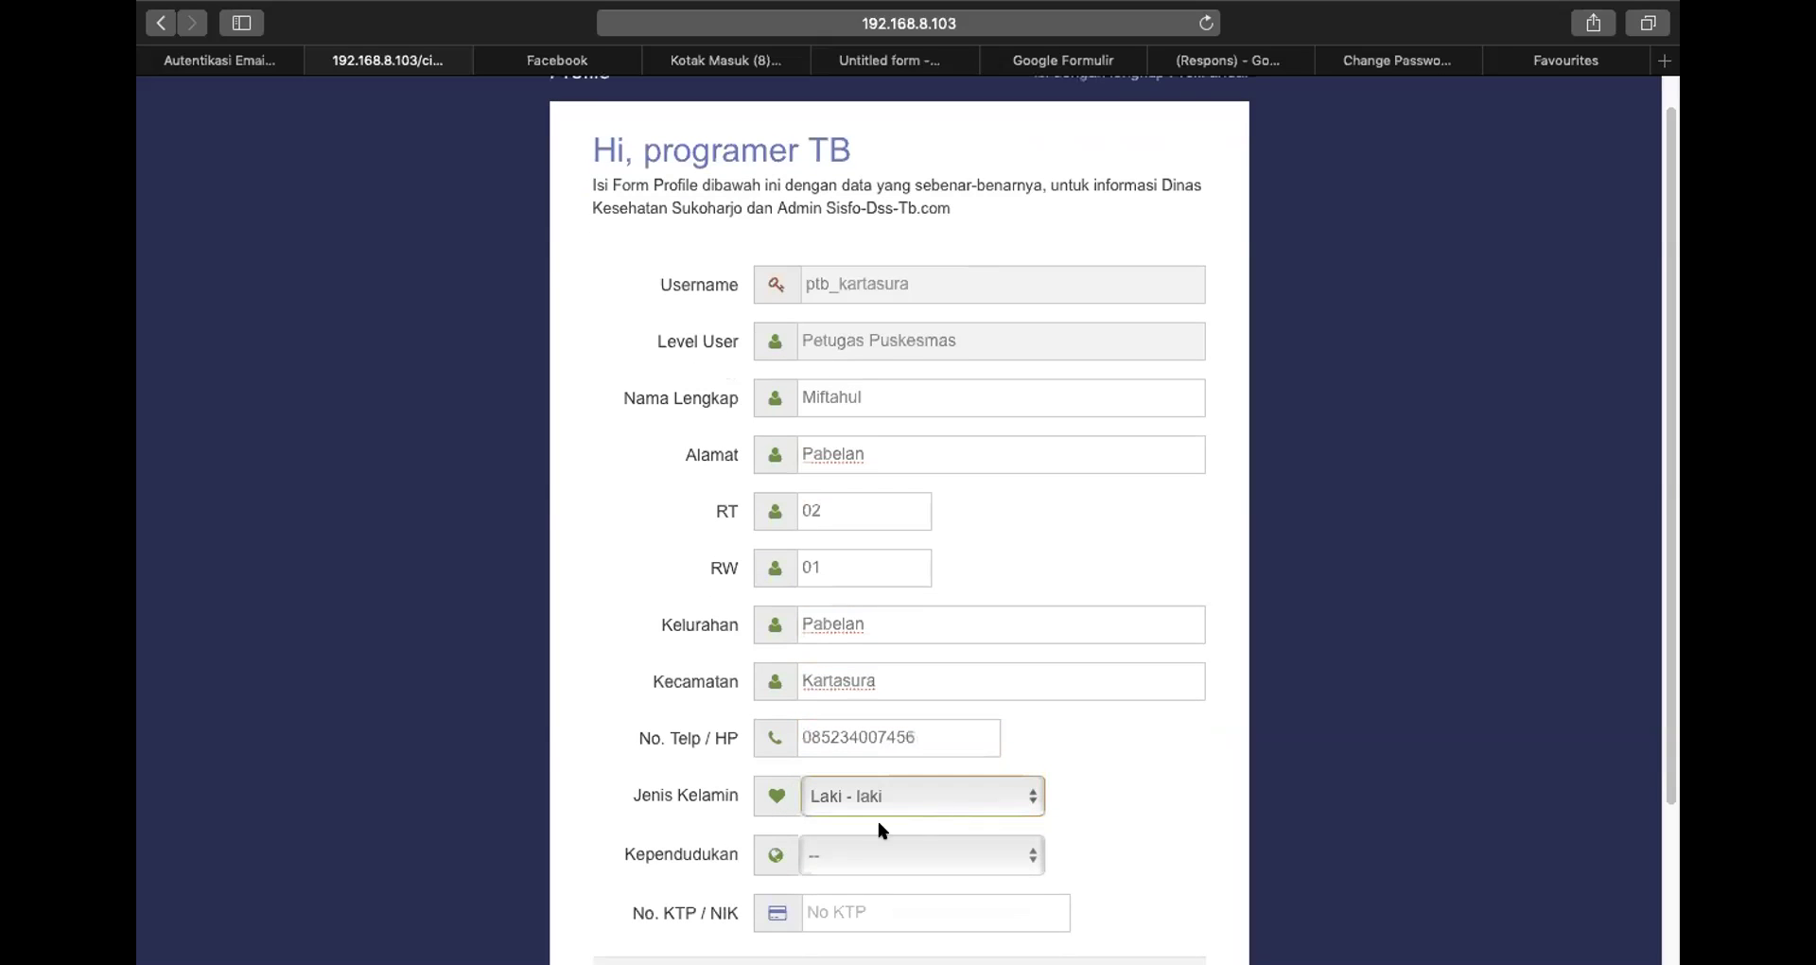
pyautogui.click(879, 856)
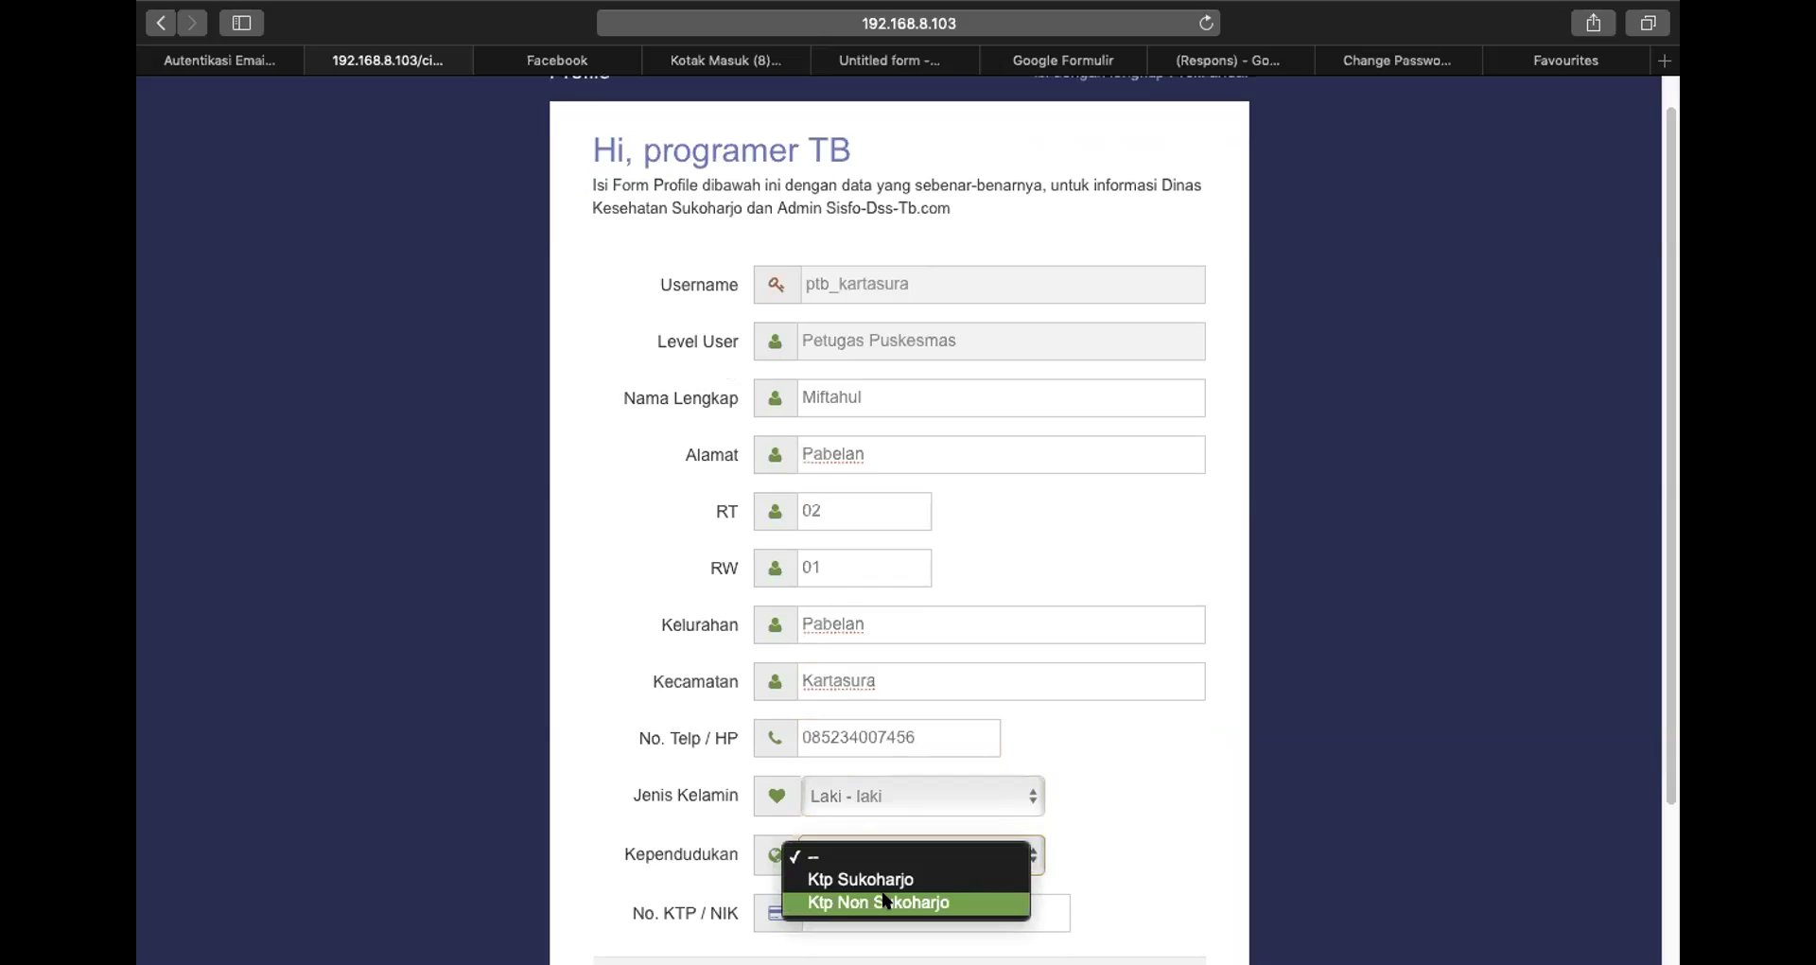
pyautogui.click(884, 878)
pyautogui.scroll(-1, 861, 823)
pyautogui.click(867, 842)
pyautogui.write('000')
pyautogui.press('BackSpace')
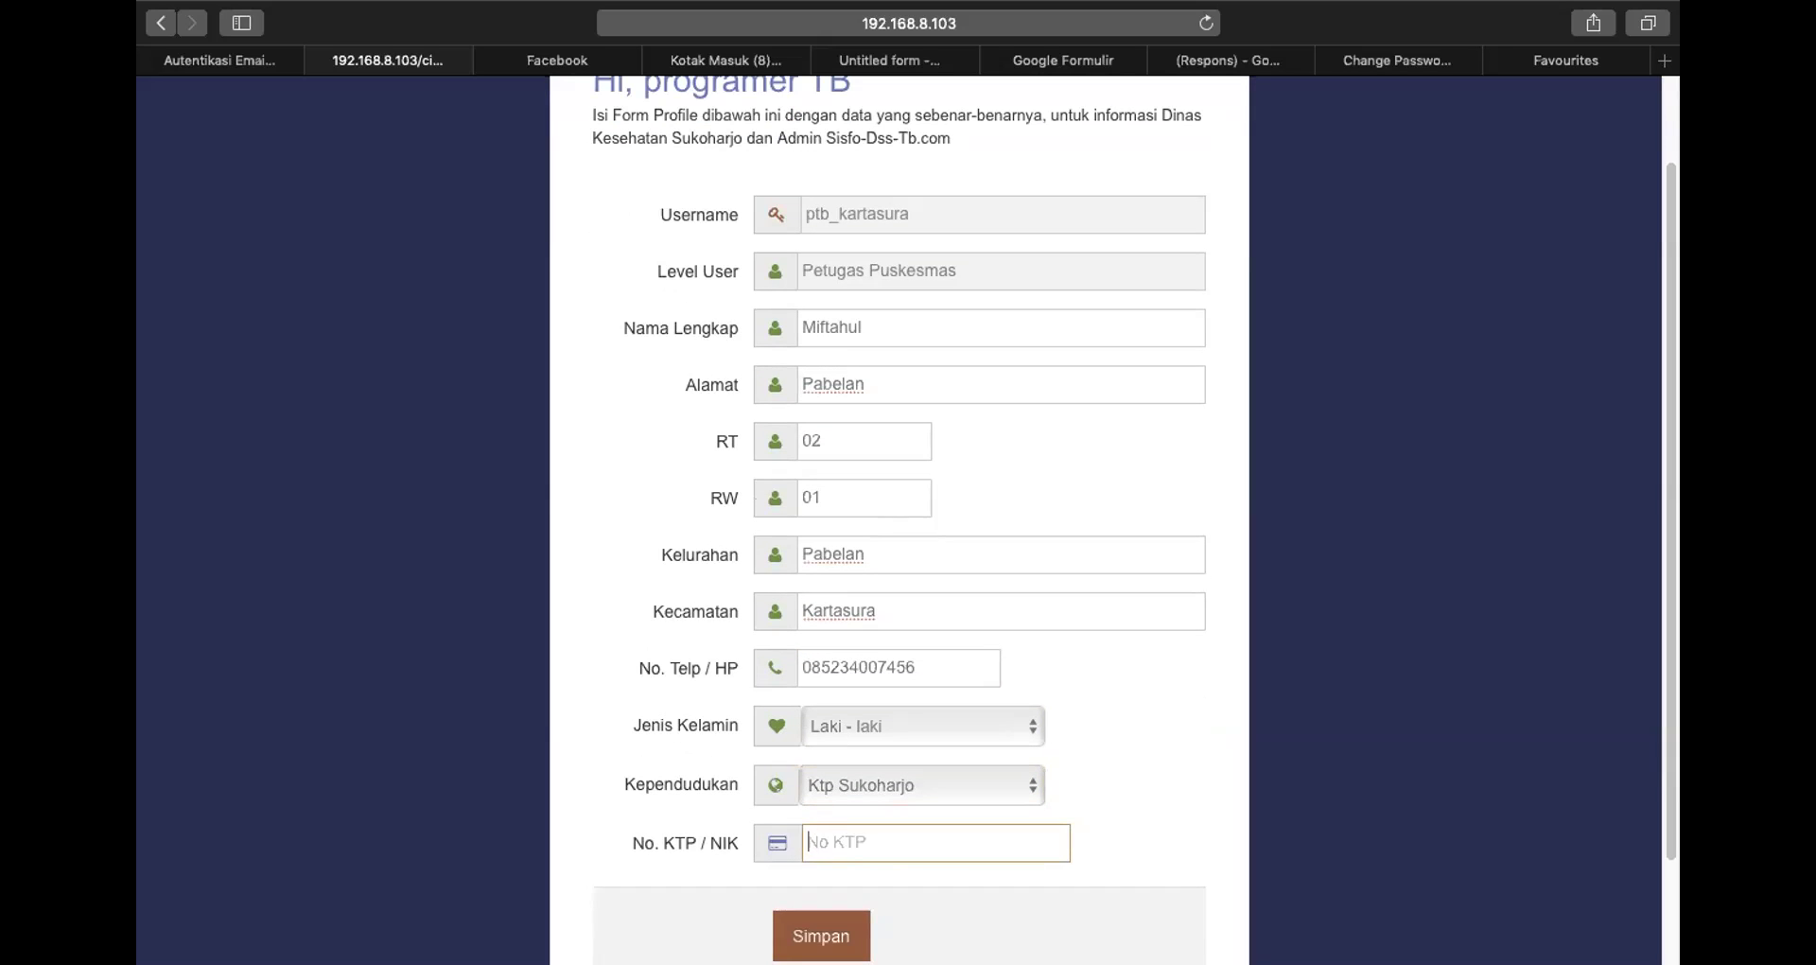
pyautogui.write('3400004569991')
pyautogui.scroll(-3, 820, 697)
pyautogui.click(840, 811)
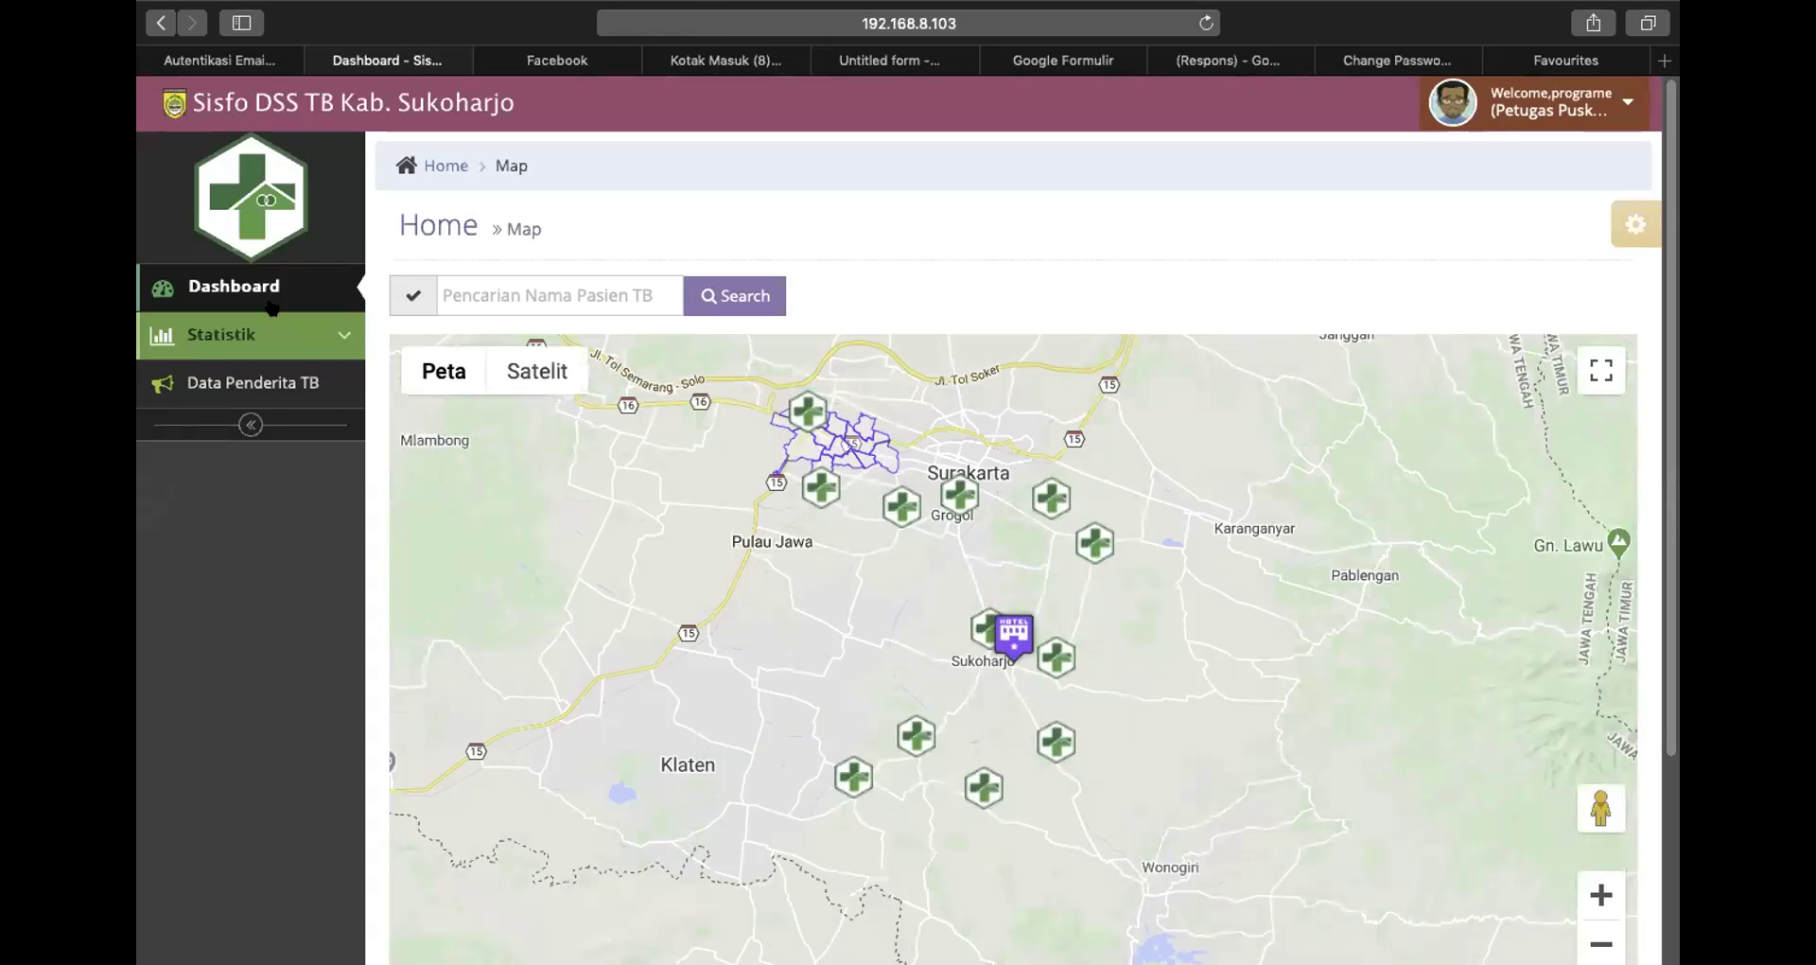
# Open Data Penderita TB, keep Tgl. Input Data as the date filter, and start a new patient entry
pyautogui.click(268, 392)
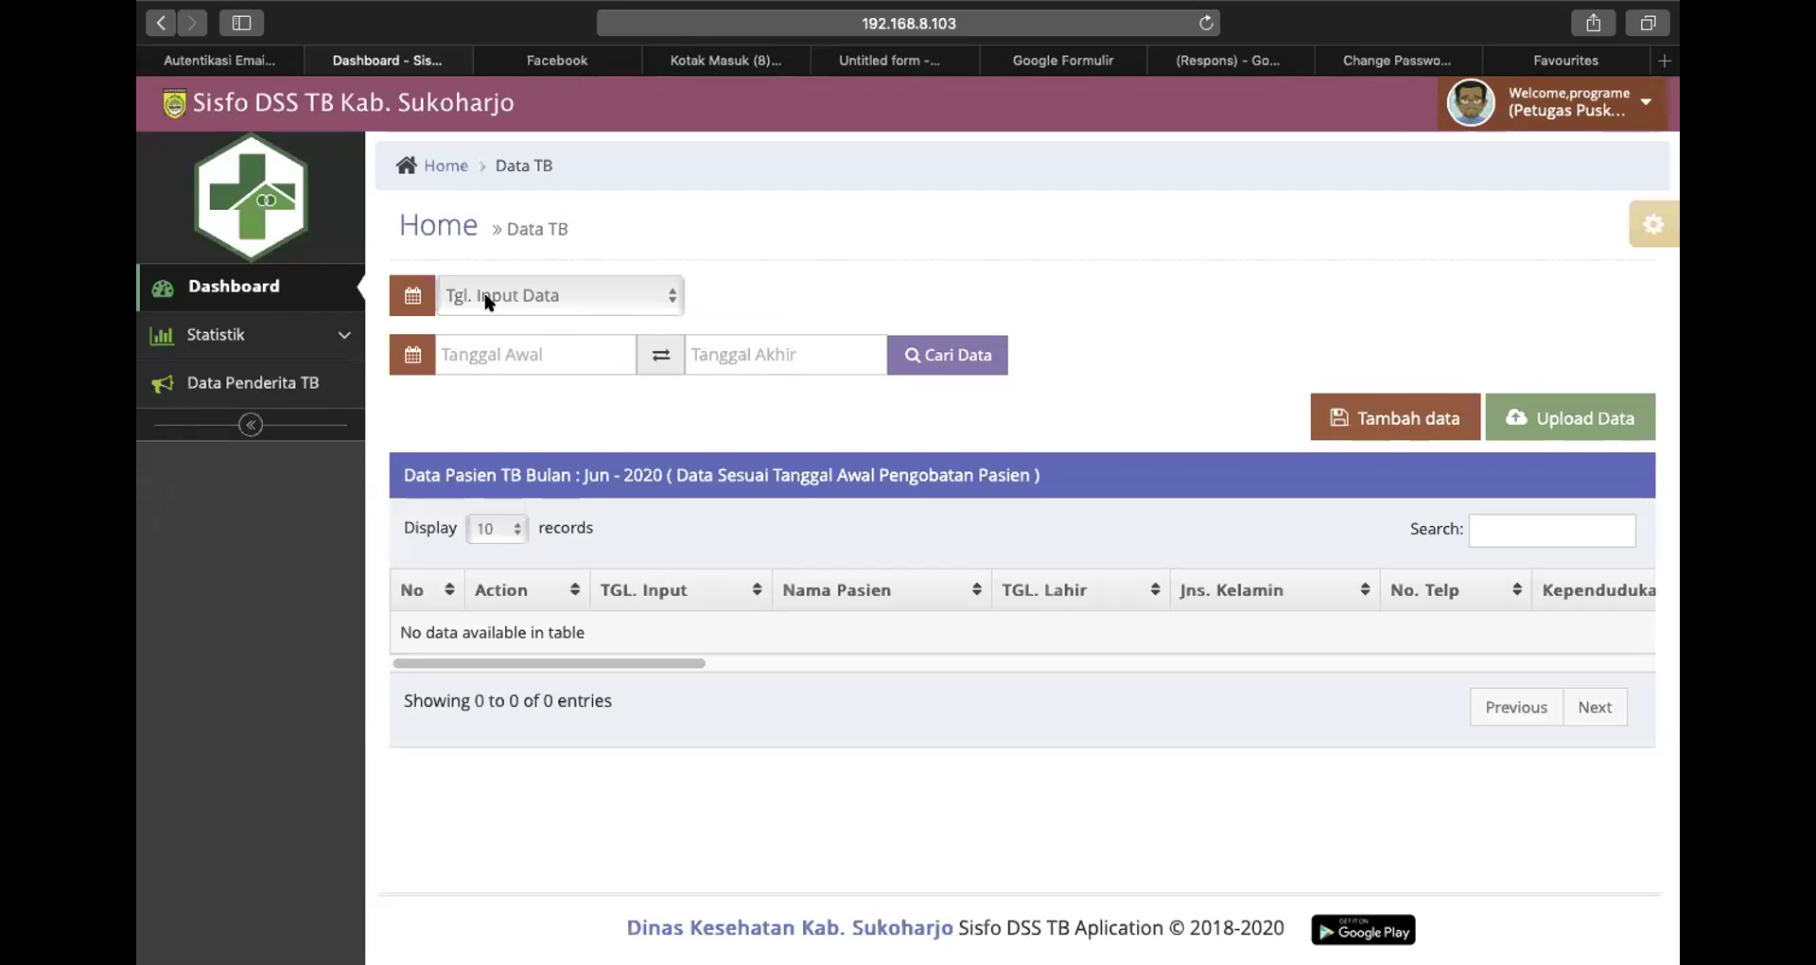
pyautogui.click(508, 299)
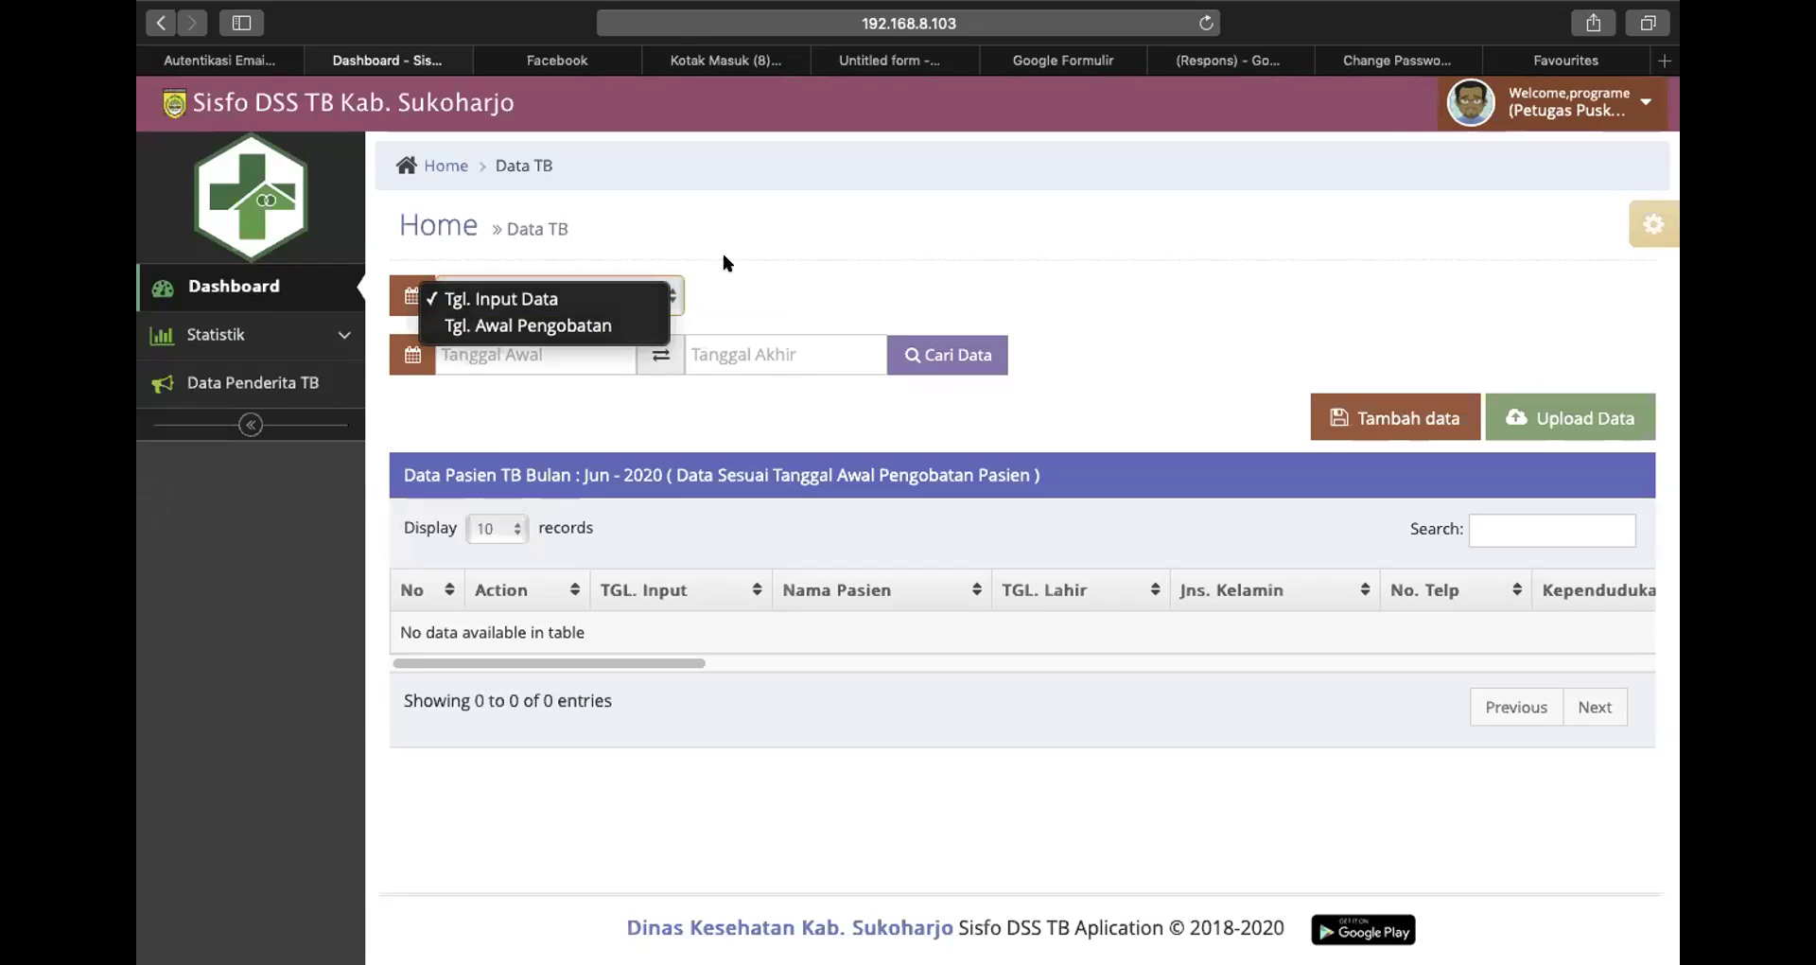
pyautogui.click(594, 445)
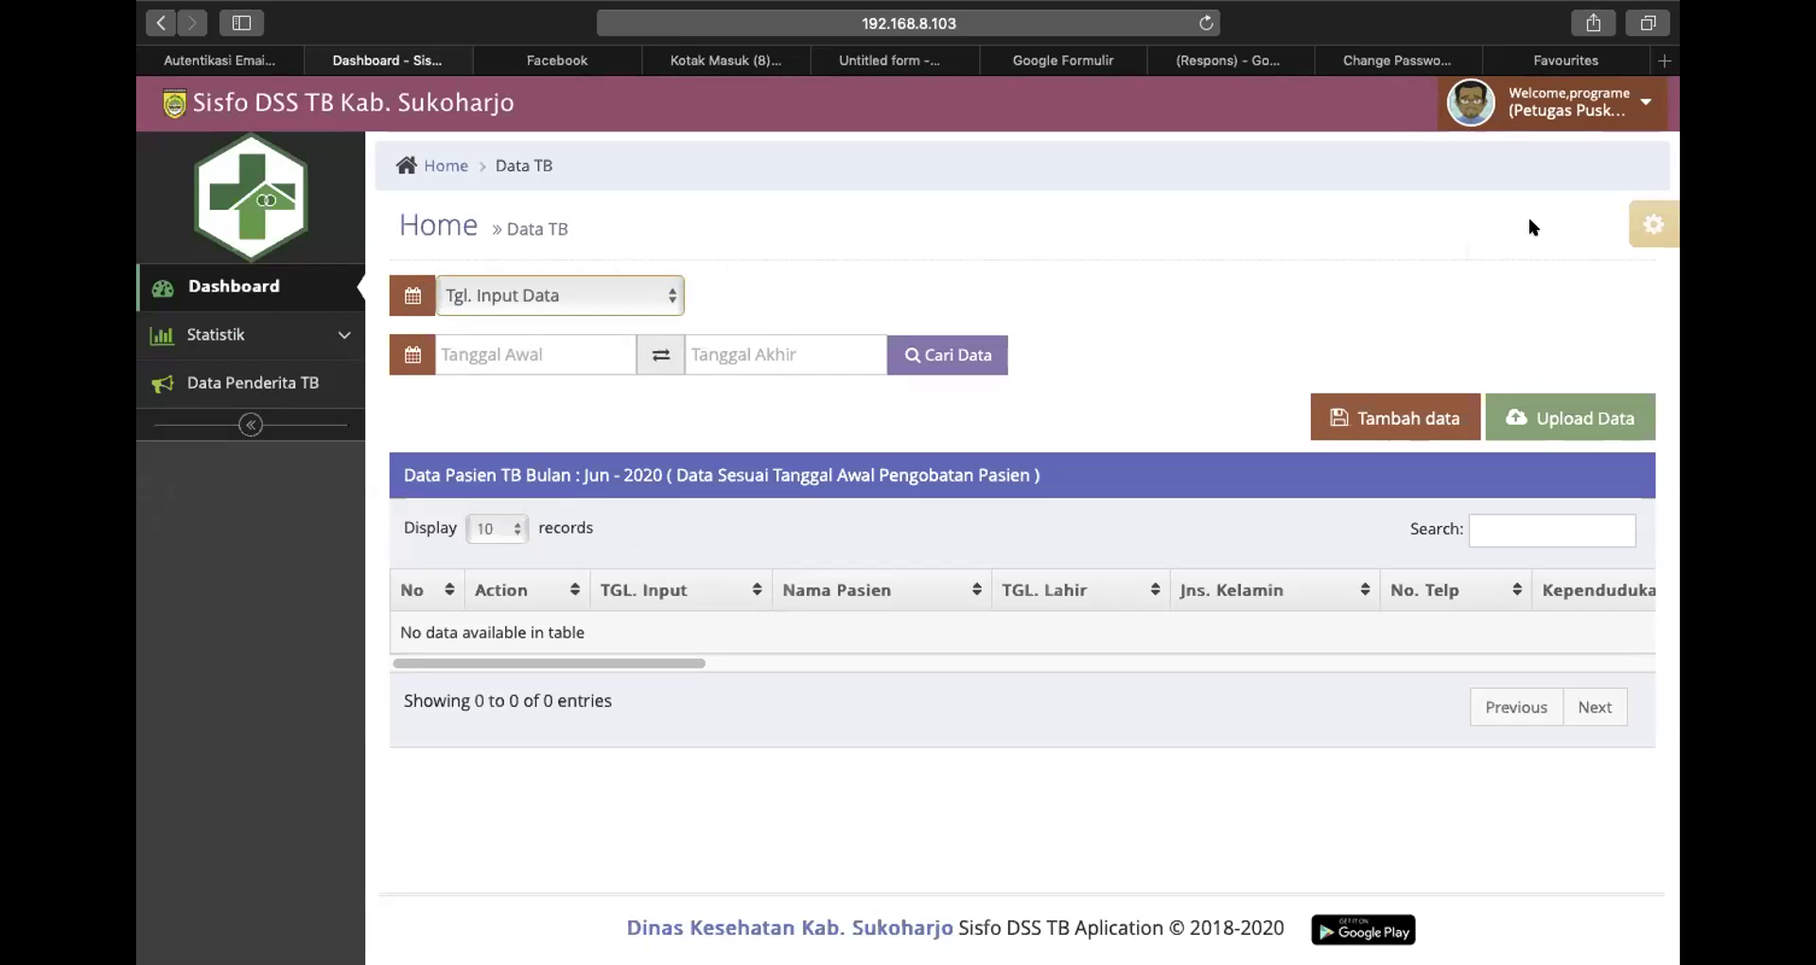
pyautogui.click(1370, 414)
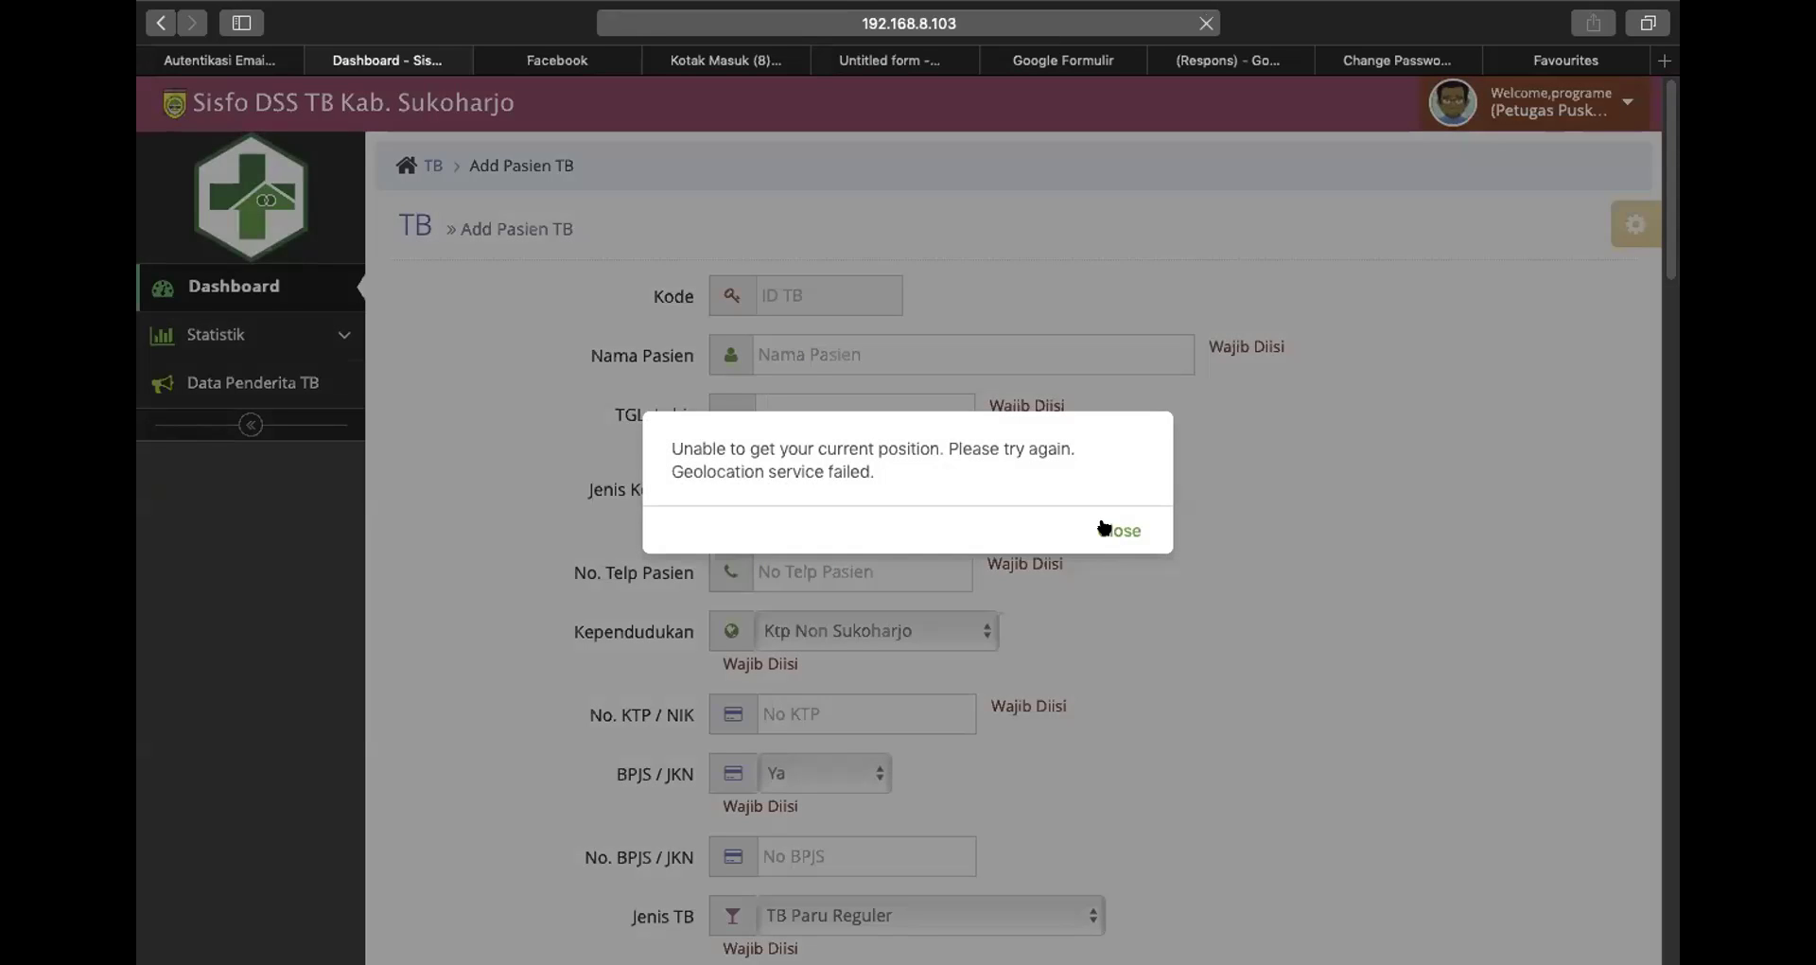
# Dismiss the geolocation error and enter the patient's name in Nama Pasien
pyautogui.click(1107, 529)
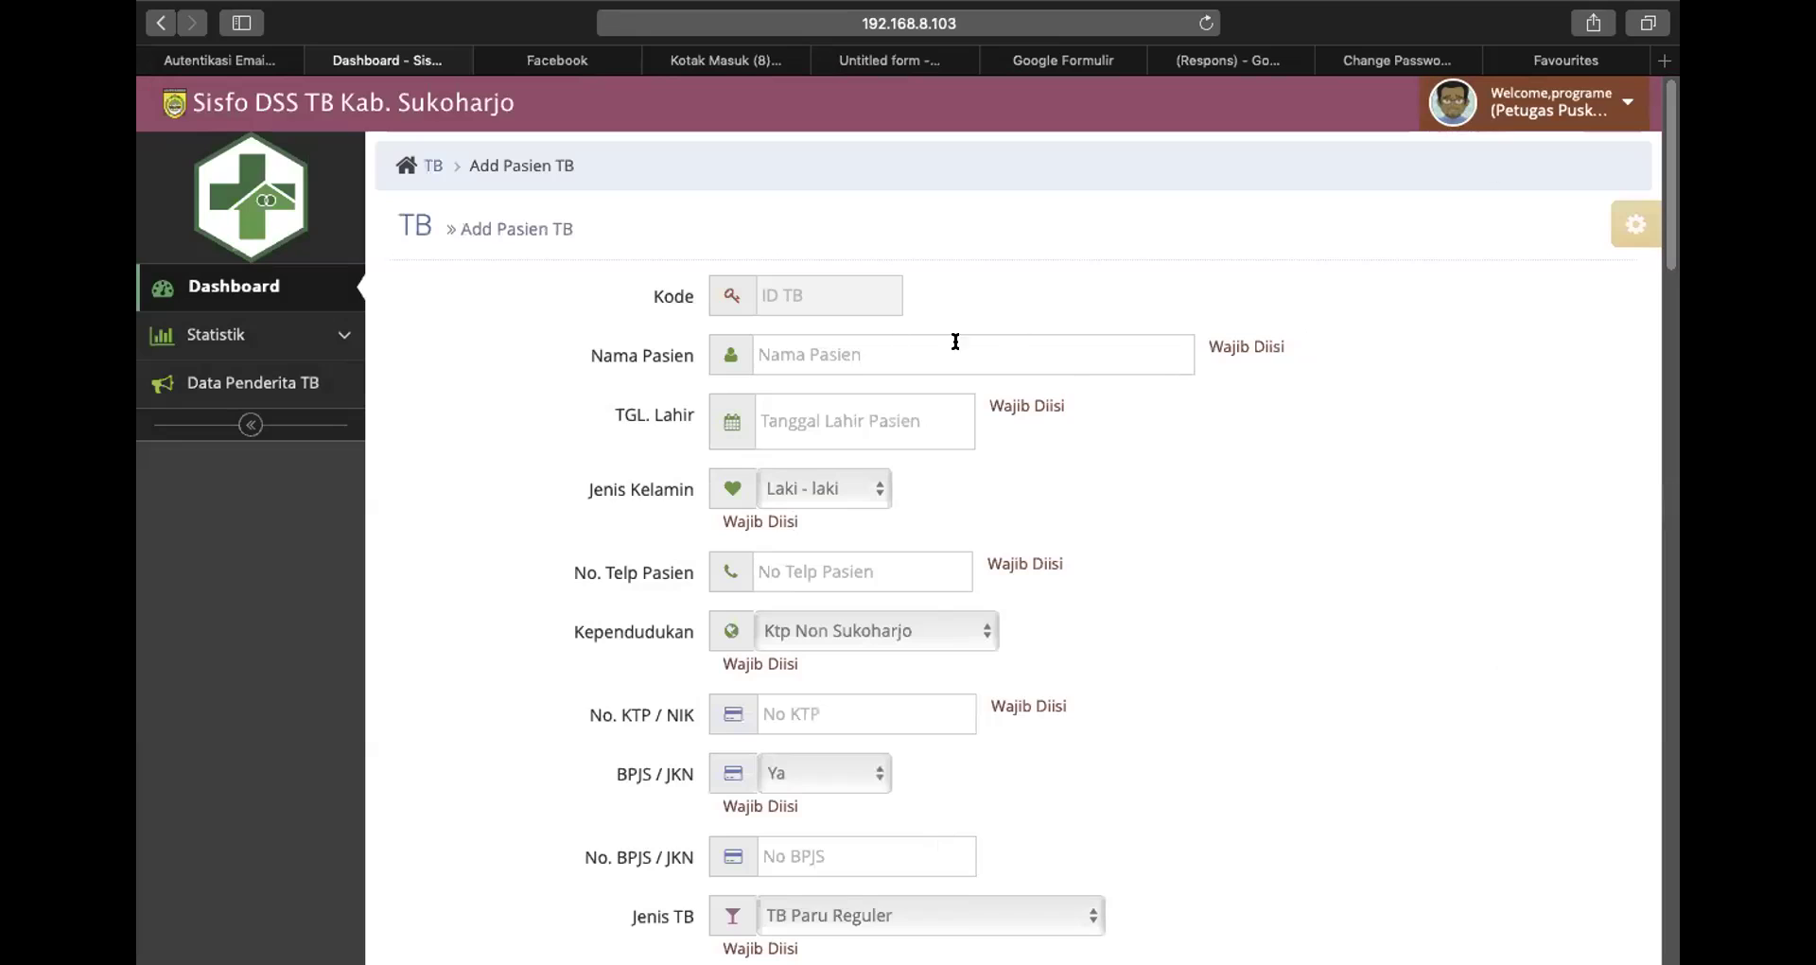
pyautogui.click(823, 350)
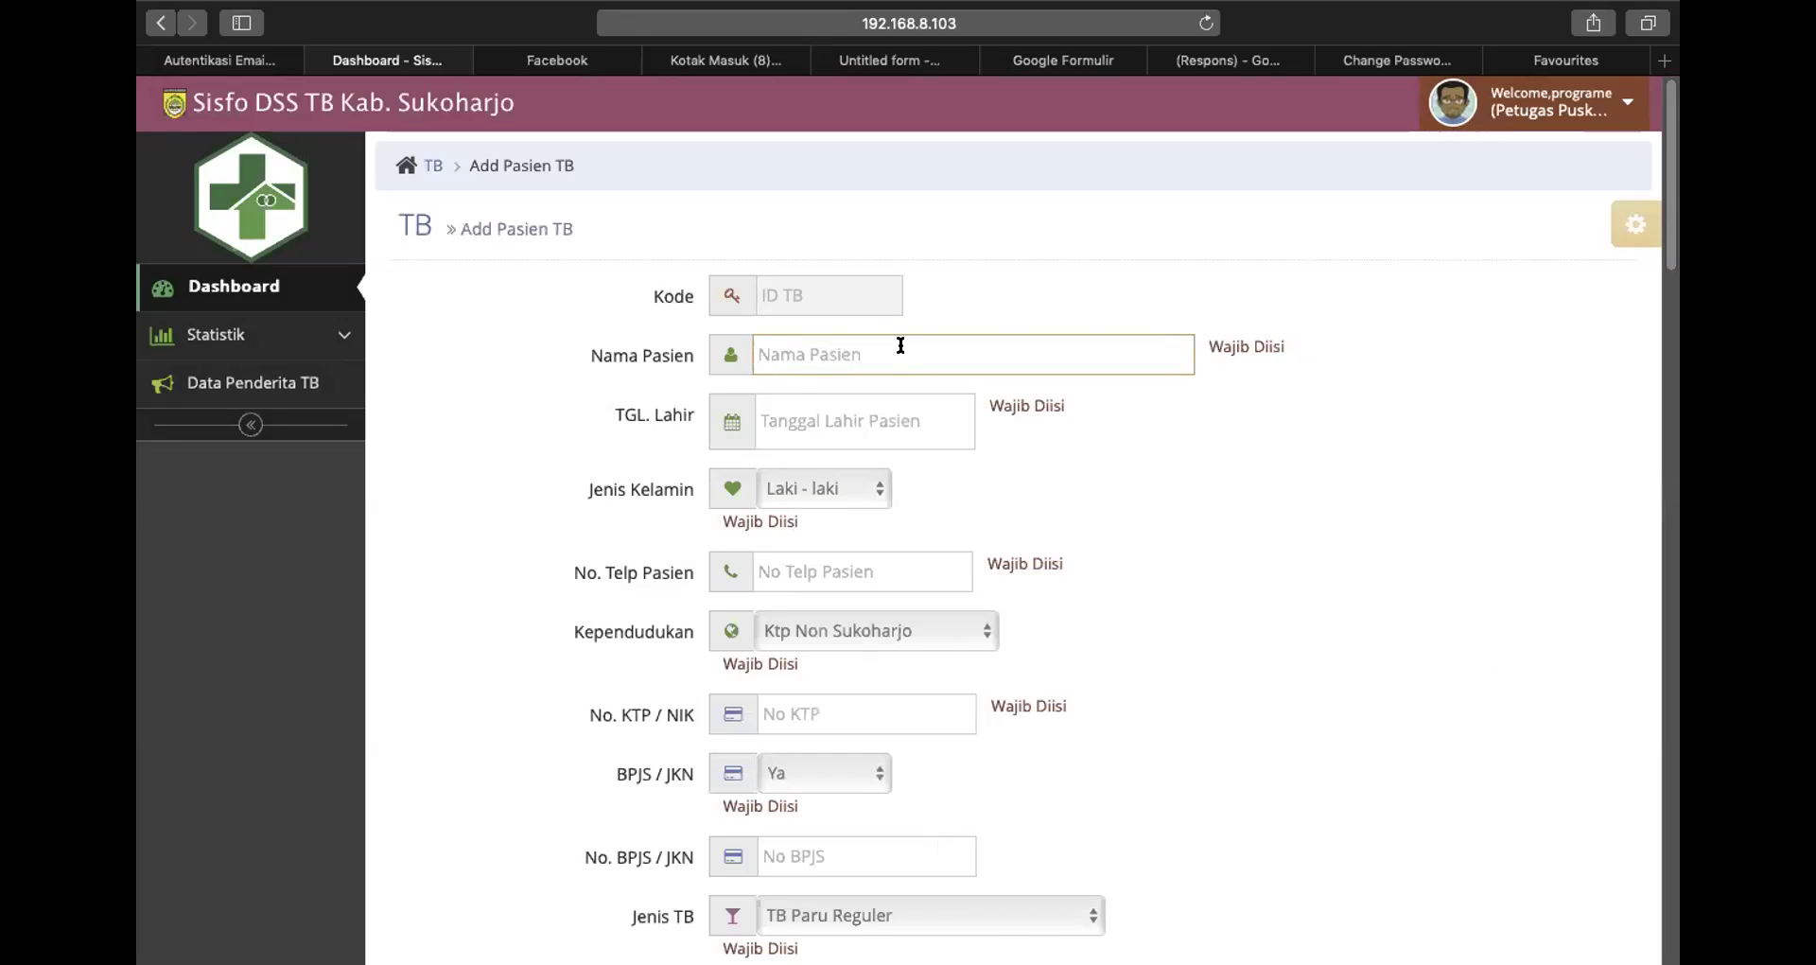
pyautogui.write('suharni')
# Enter 1902 into the TGL. Lahir birth-date field
pyautogui.click(775, 415)
pyautogui.click(736, 414)
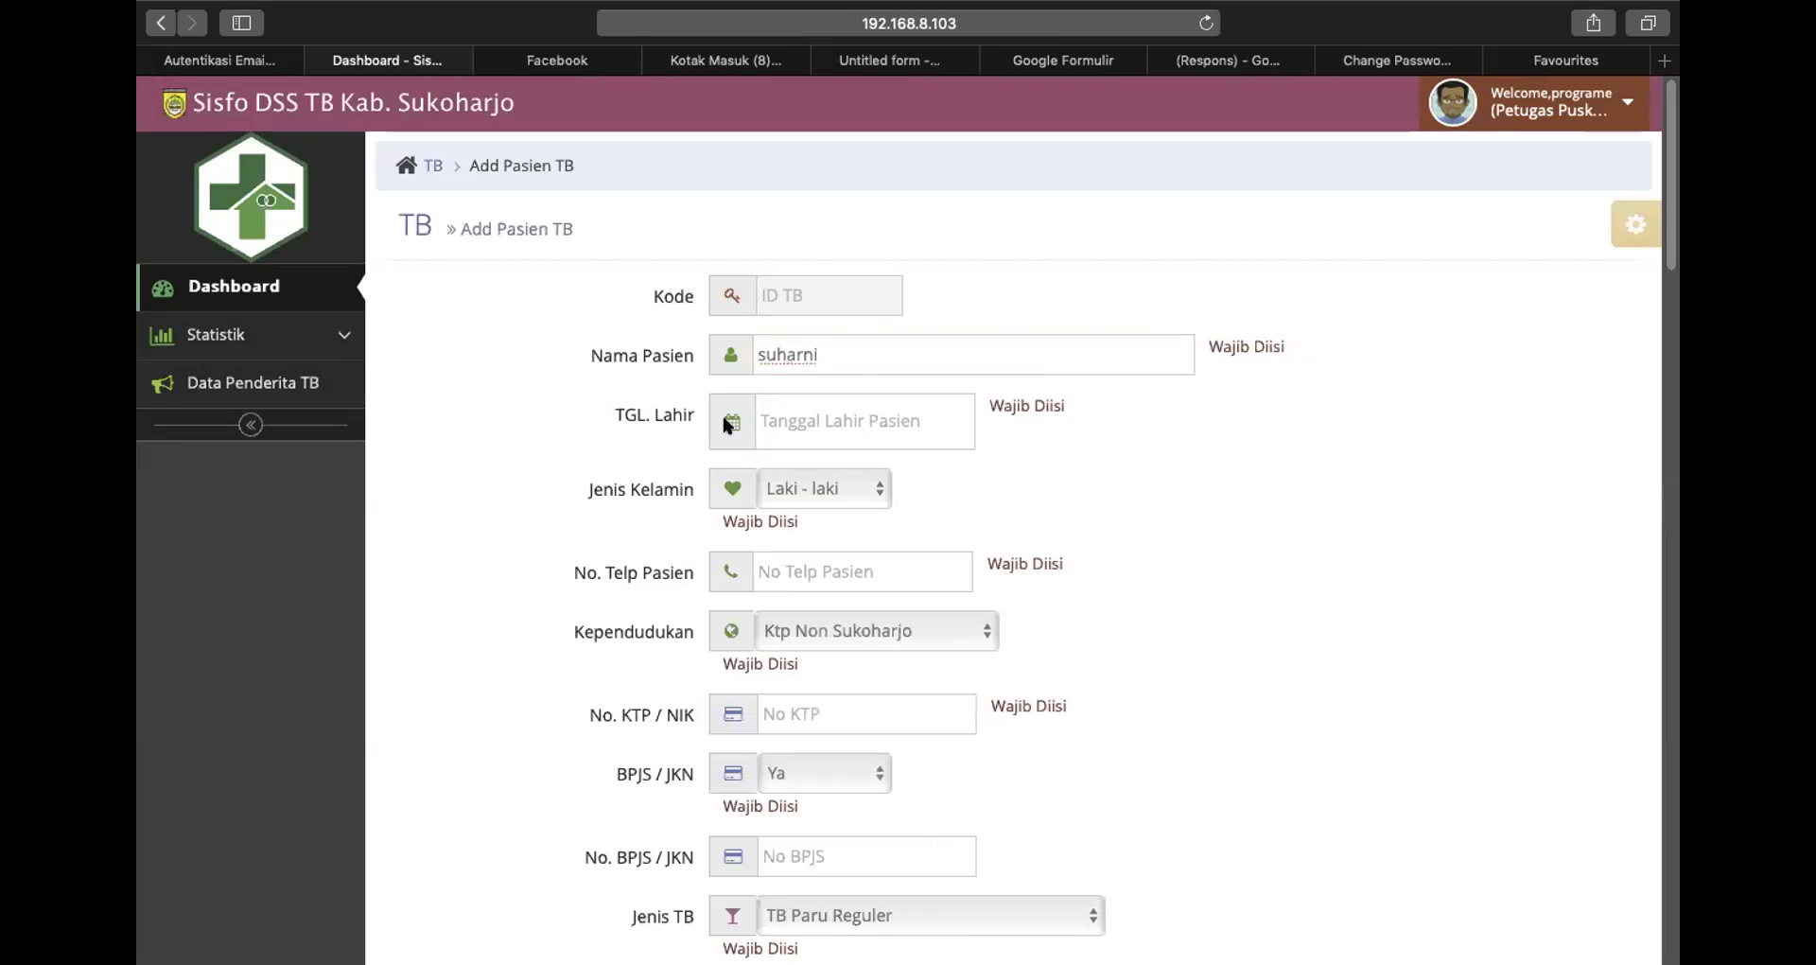
pyautogui.click(728, 422)
pyautogui.write('1')
pyautogui.press('BackSpace')
pyautogui.click(733, 425)
pyautogui.click(776, 415)
pyautogui.write('19')
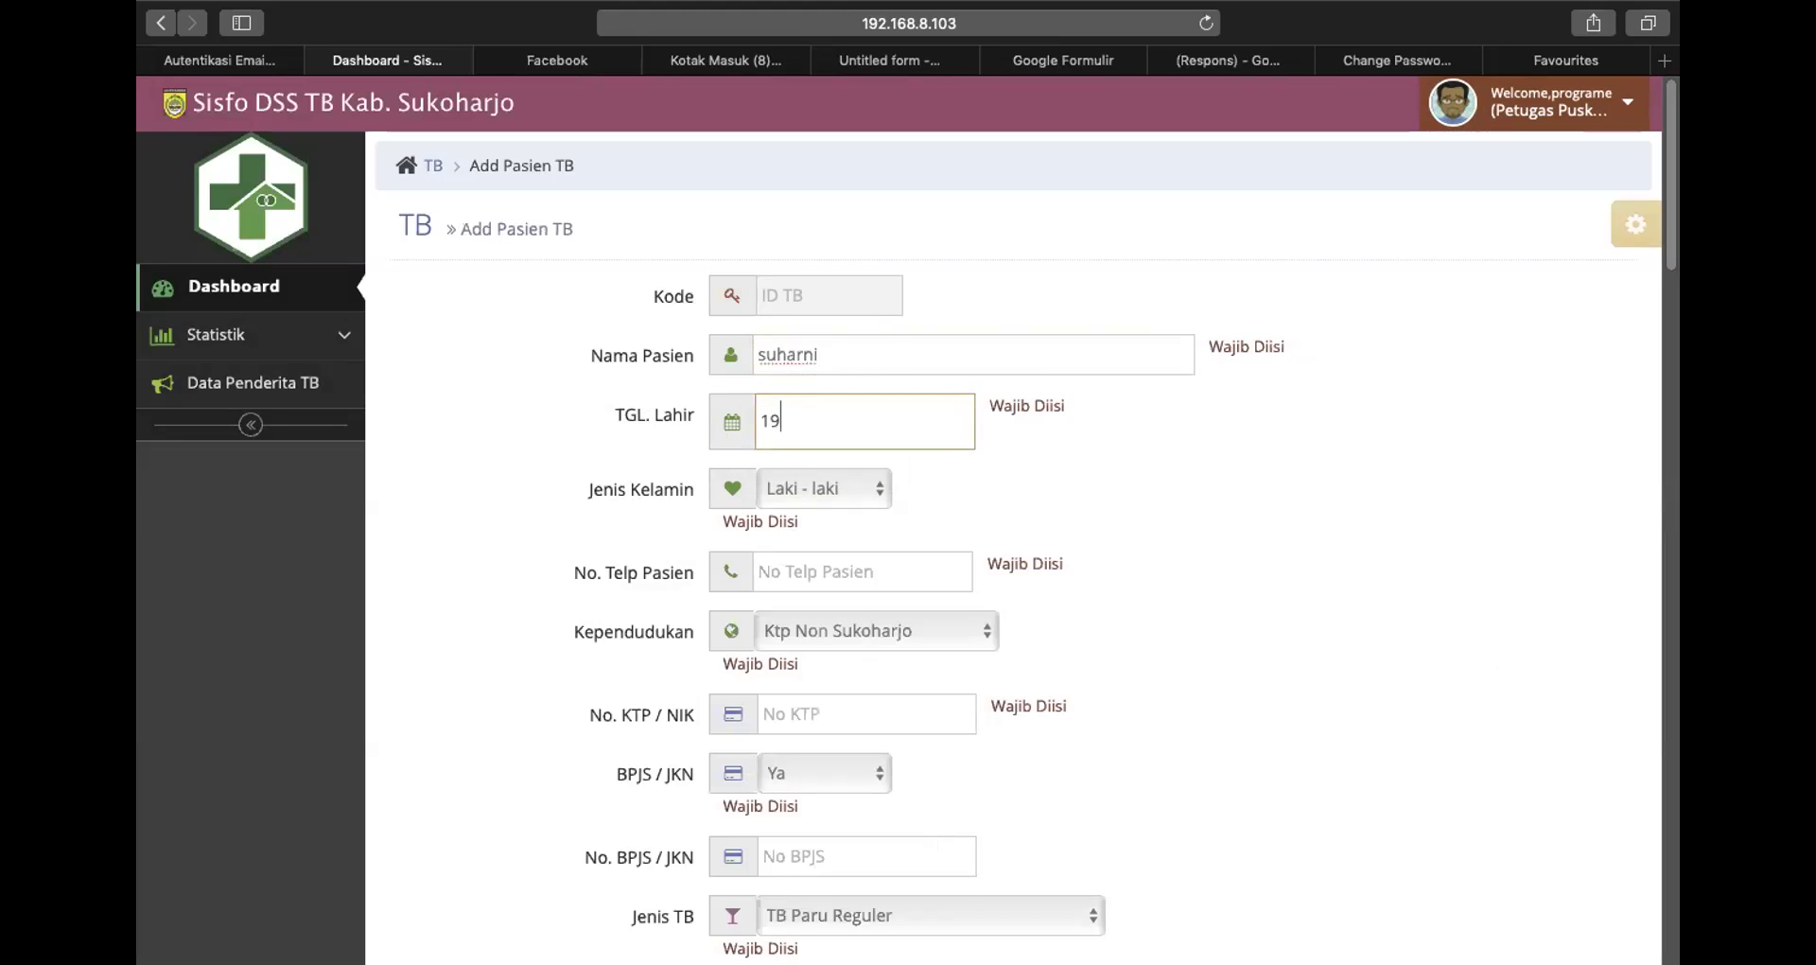
pyautogui.write('02')
pyautogui.click(728, 420)
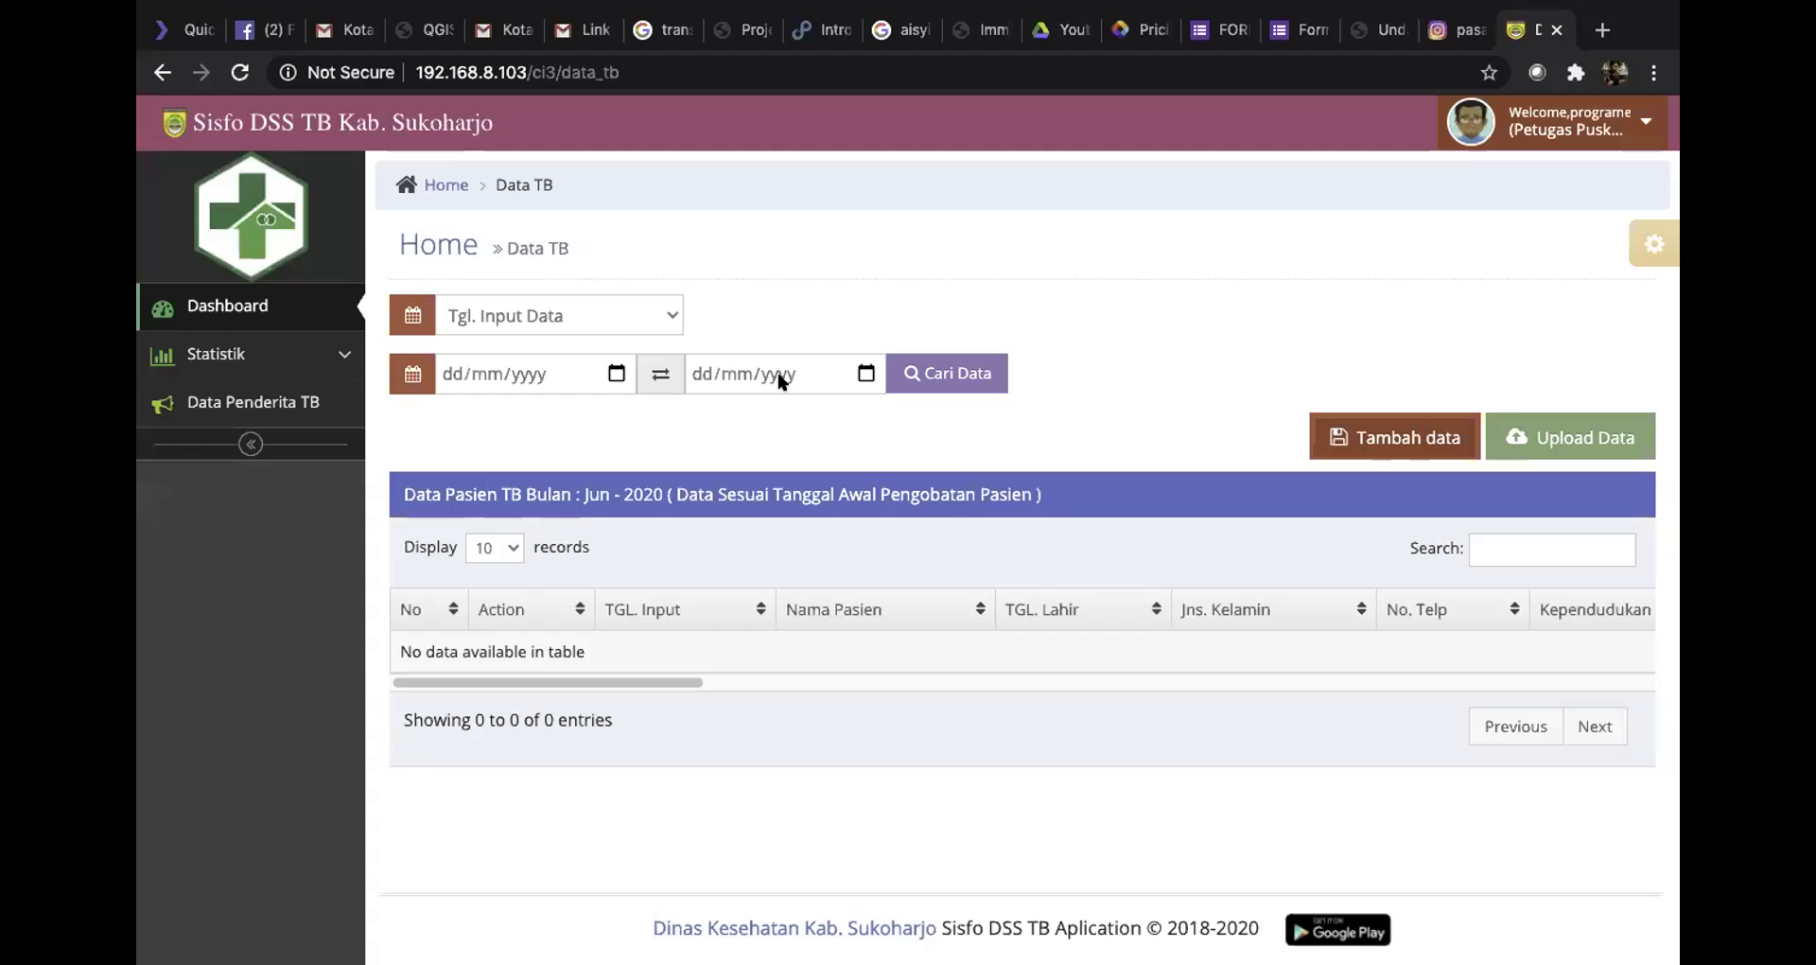
# Start a new TB patient entry and enter the patient's name
pyautogui.click(1357, 443)
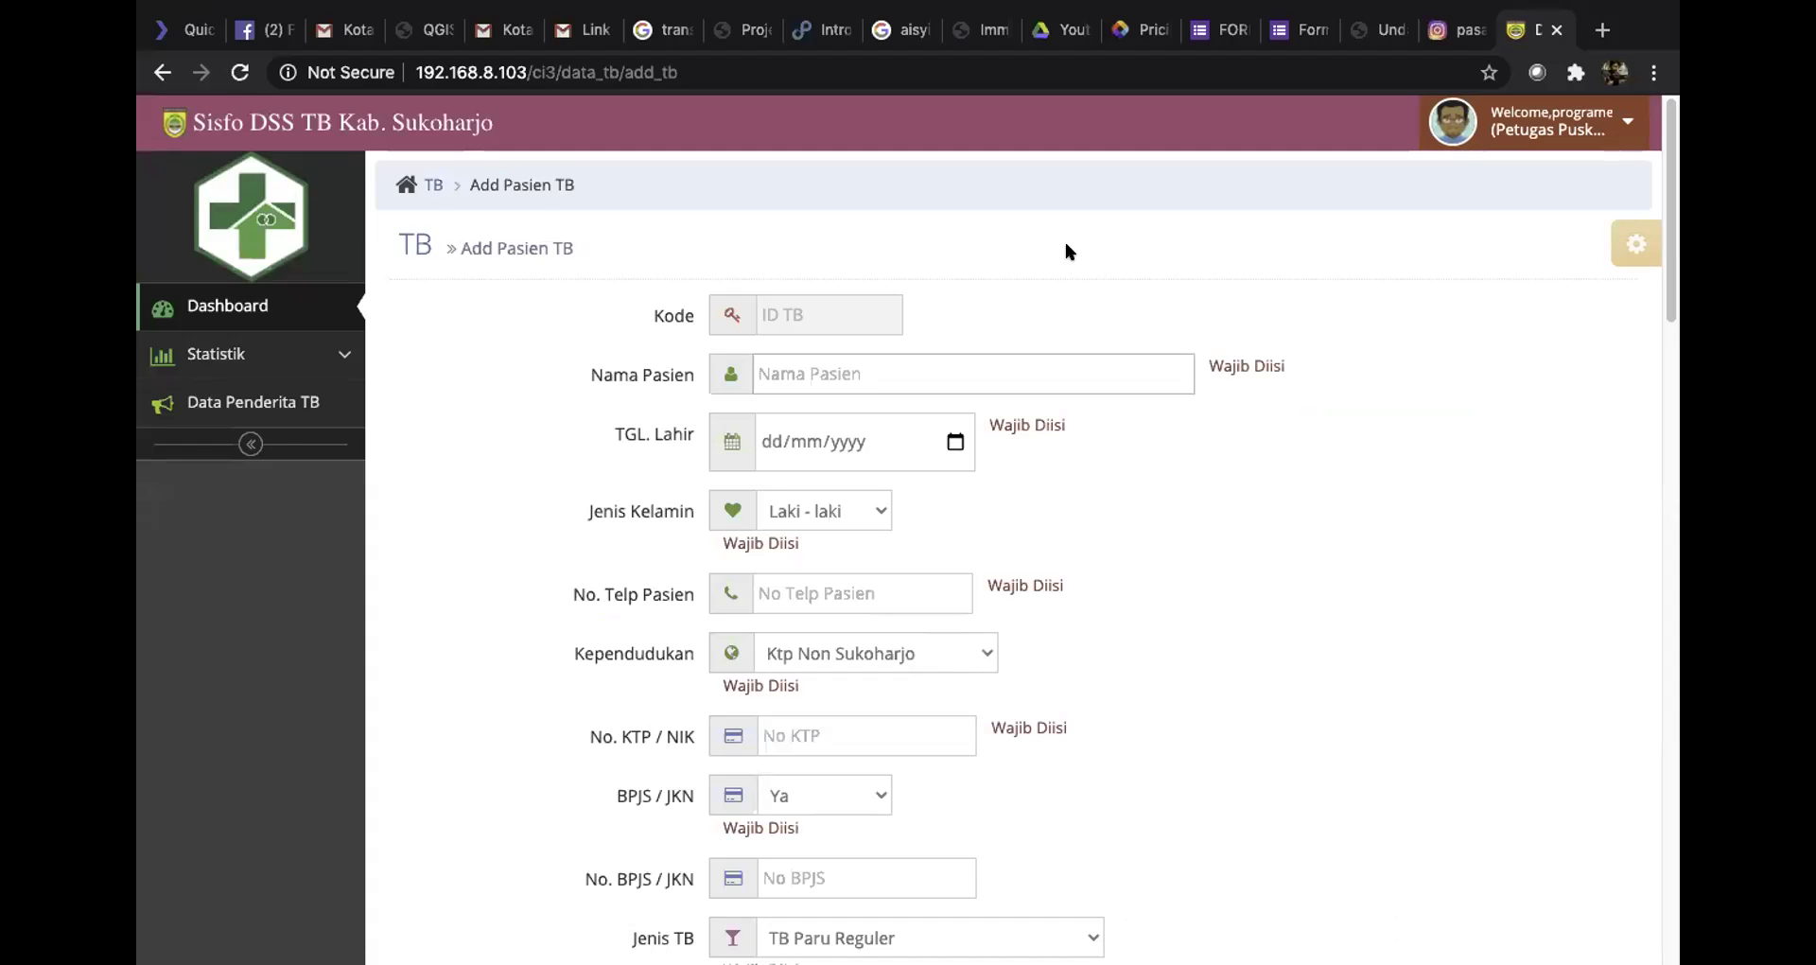
pyautogui.click(801, 369)
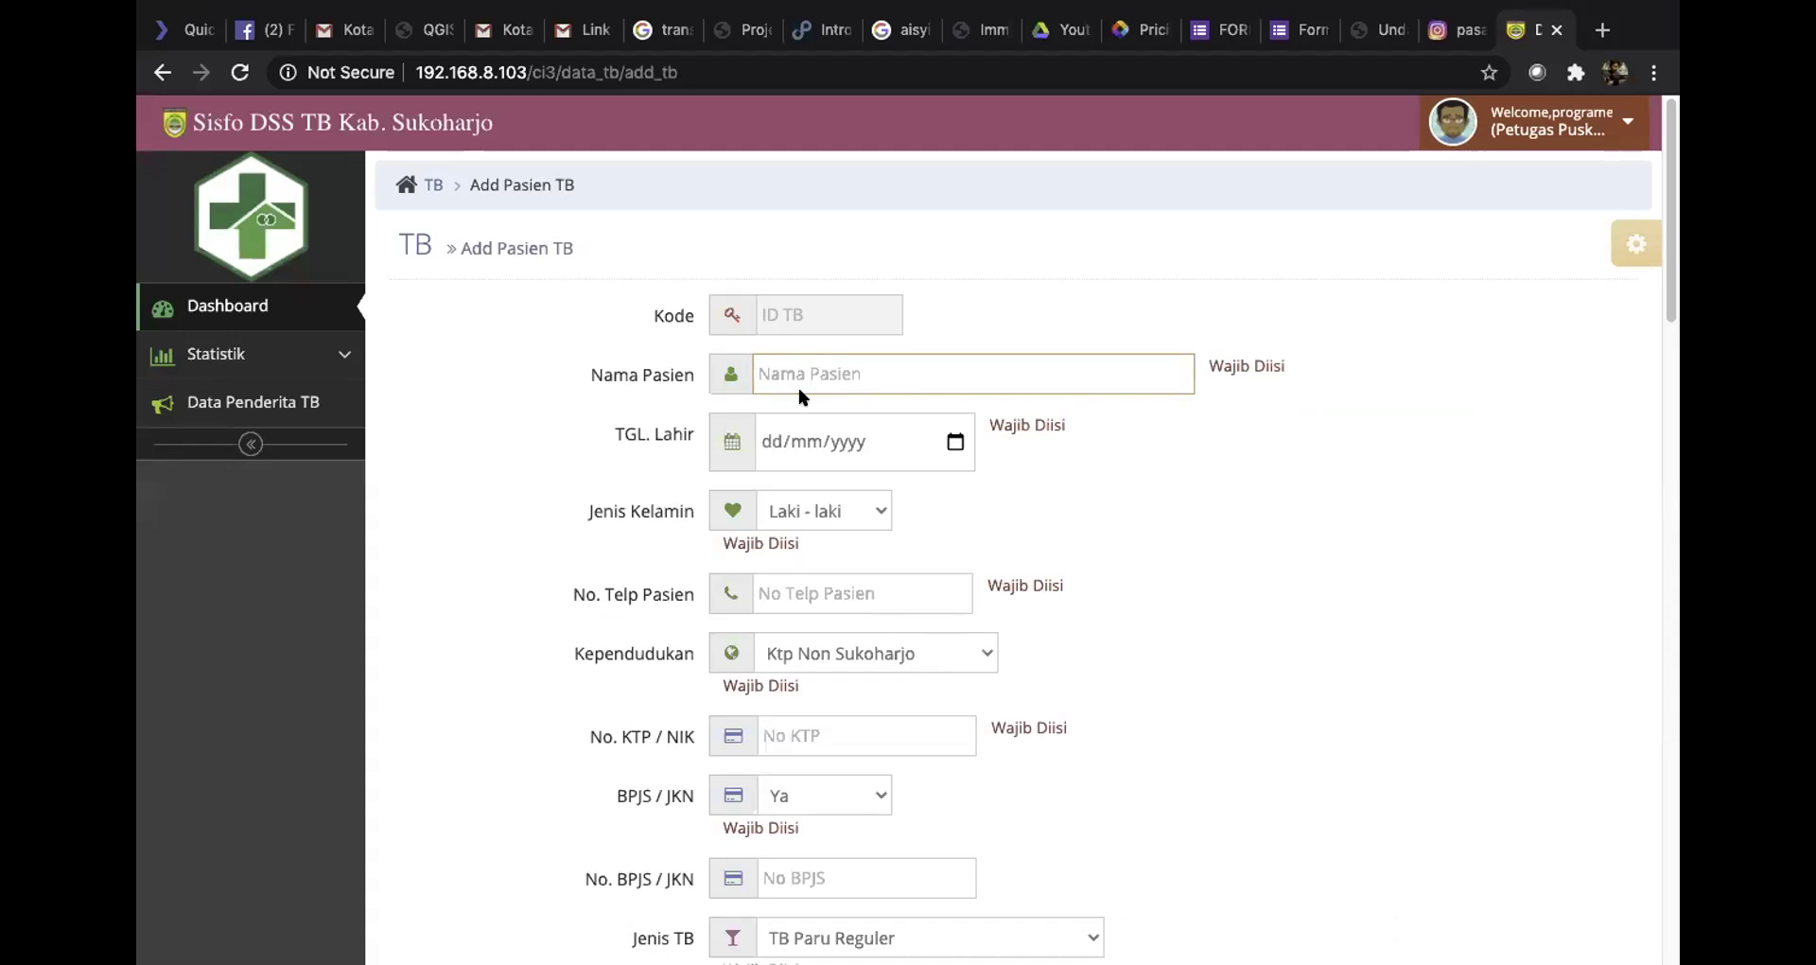
pyautogui.write('Suharn')
pyautogui.click(730, 441)
# In the TGL. Lahir calendar, pick the year 1977 and the month March
pyautogui.click(955, 441)
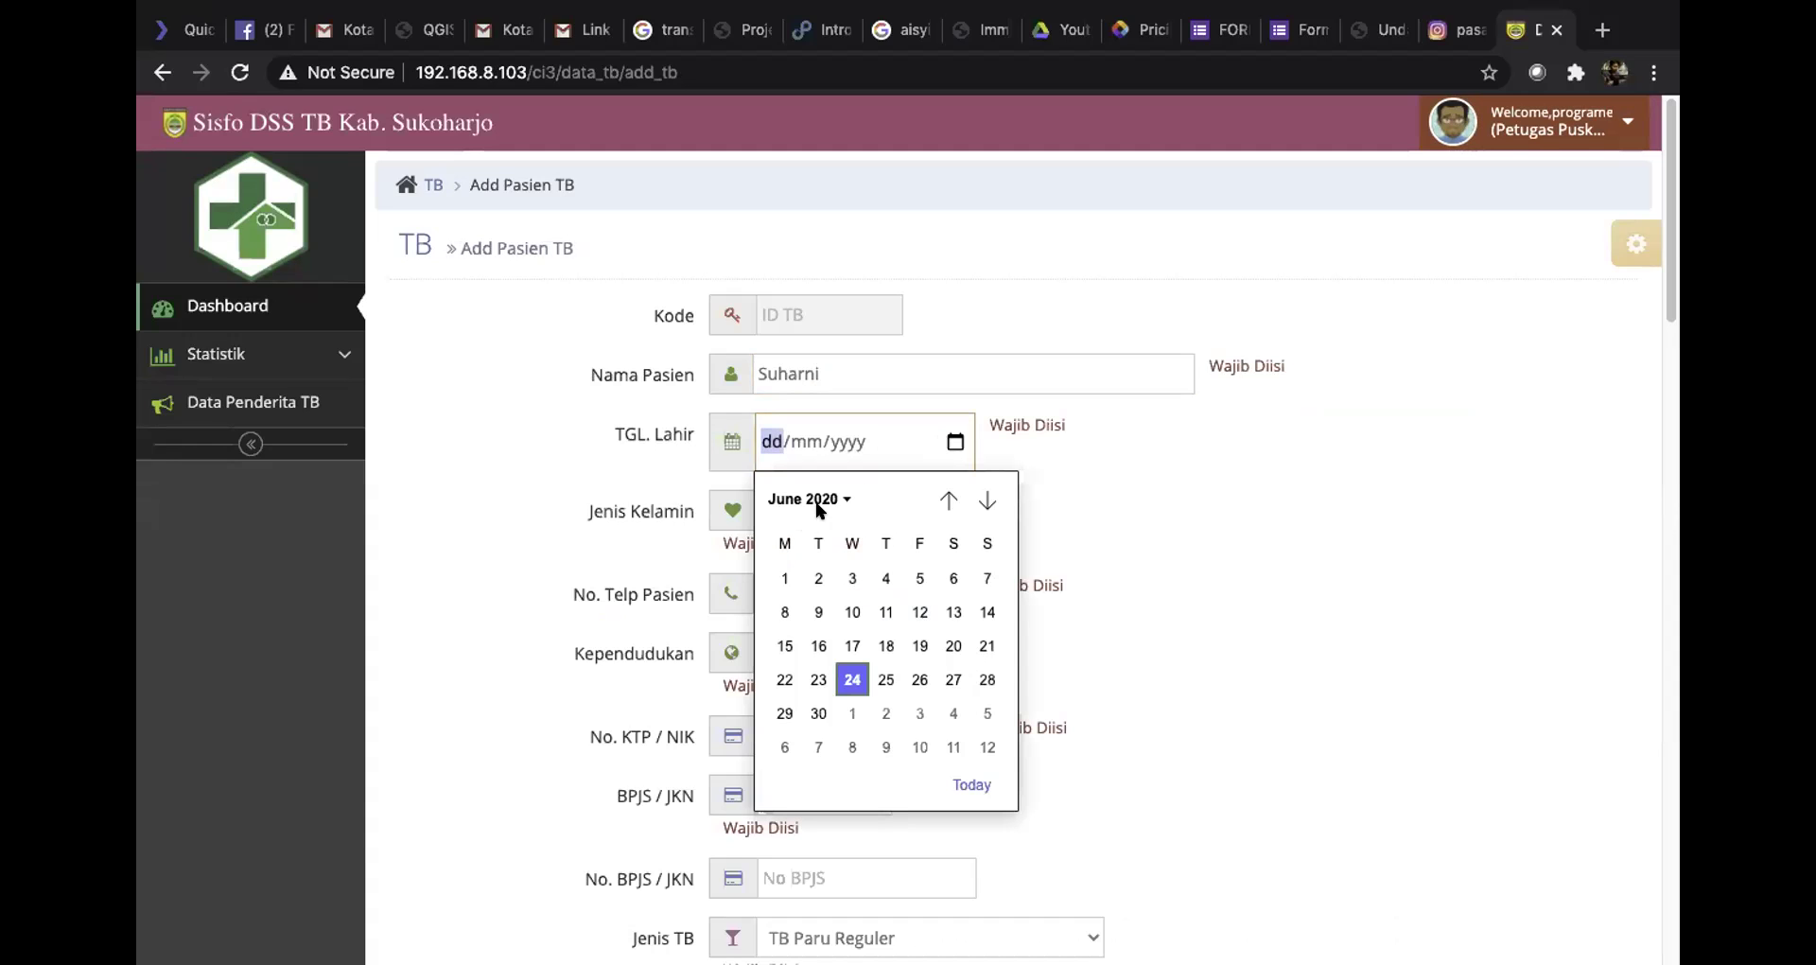
pyautogui.click(819, 496)
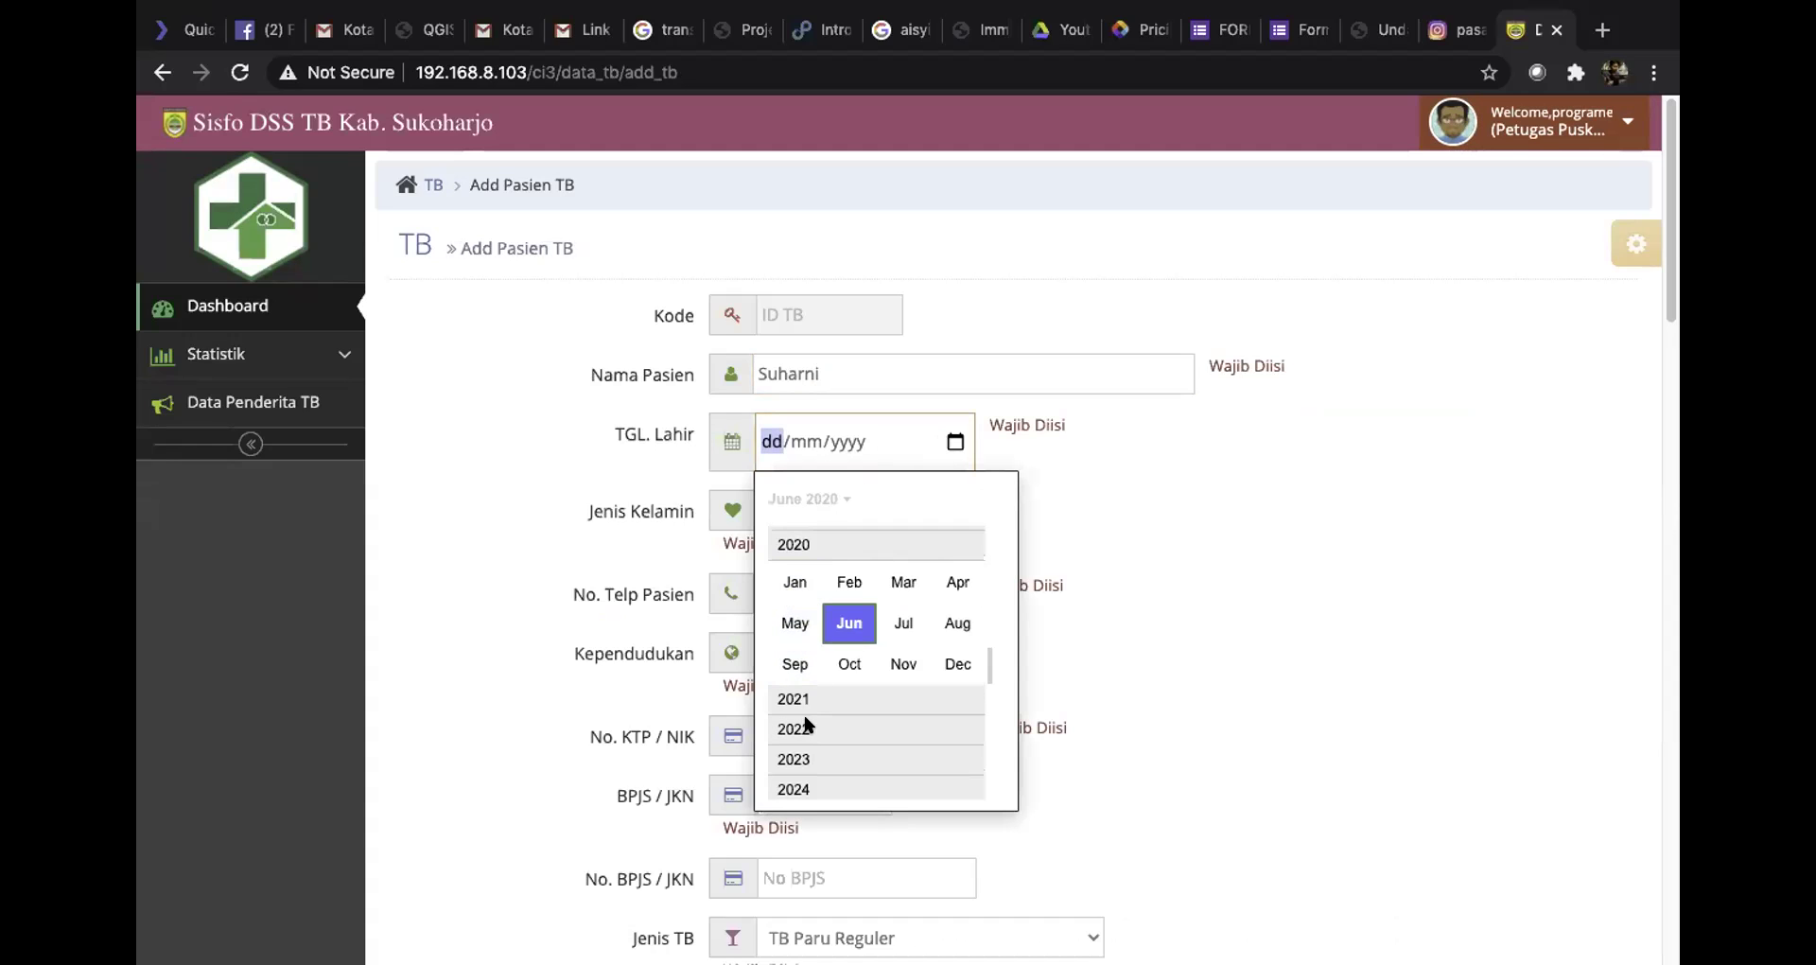
pyautogui.scroll(3, 894, 704)
pyautogui.scroll(-2, 946, 695)
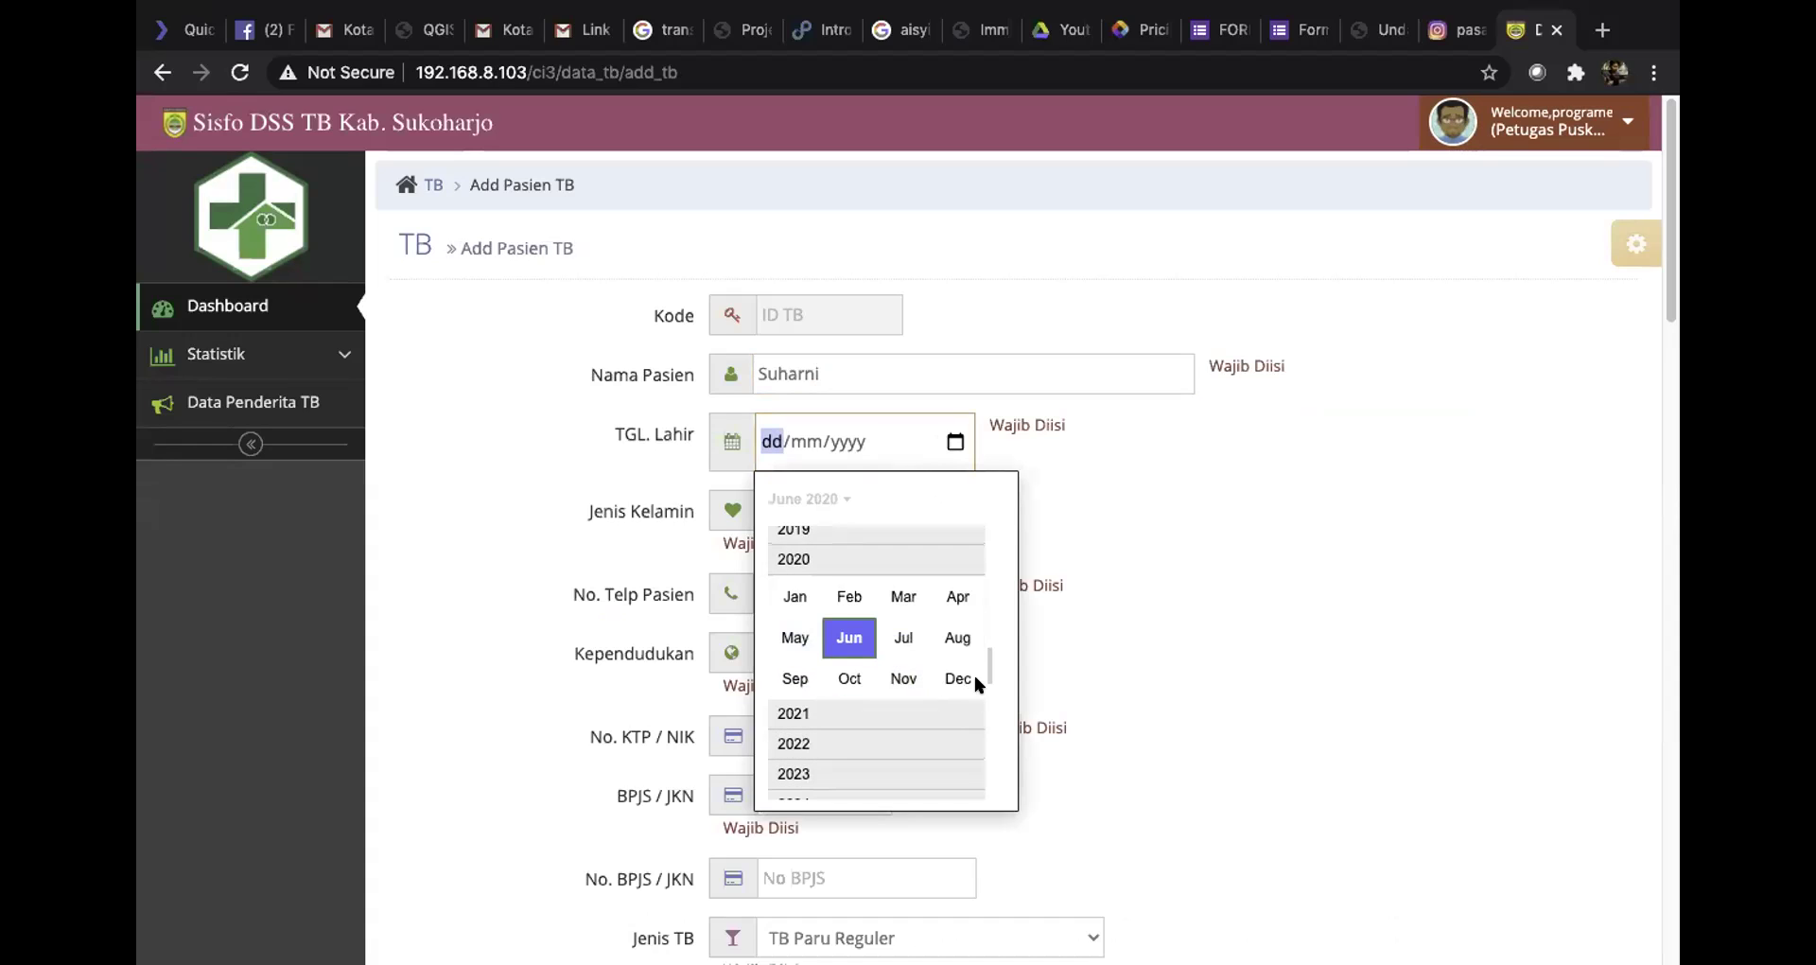
pyautogui.scroll(-1, 987, 689)
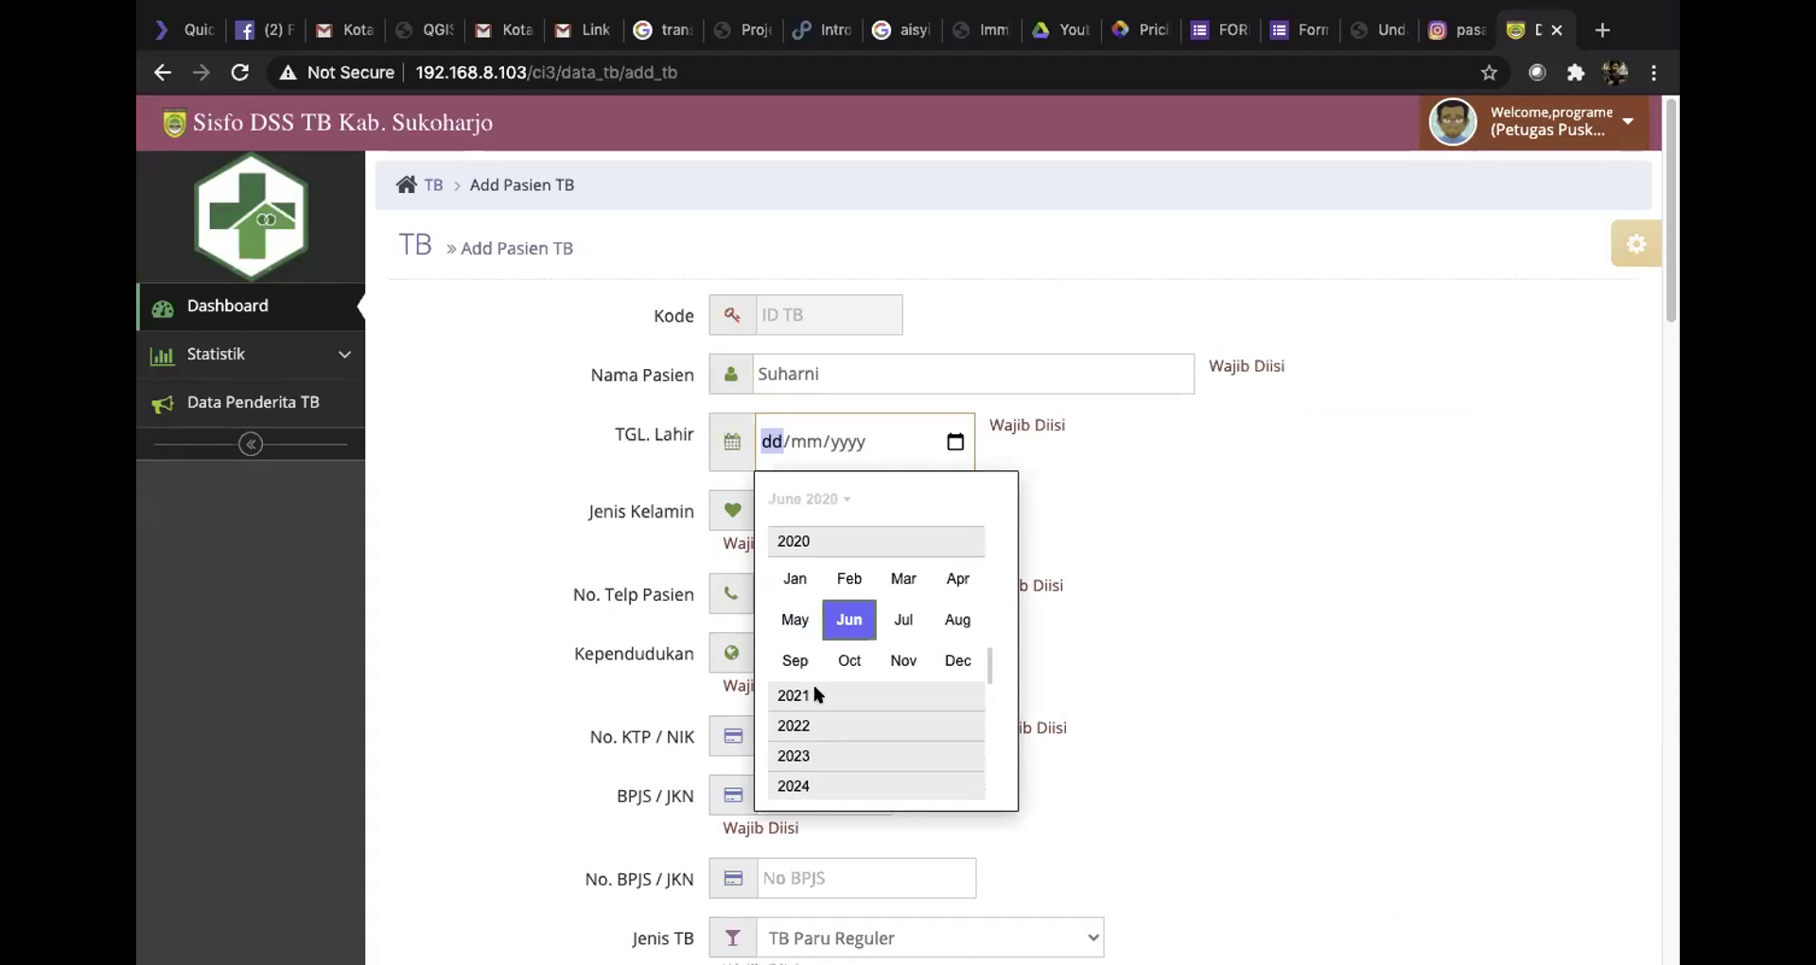
pyautogui.scroll(1, 818, 696)
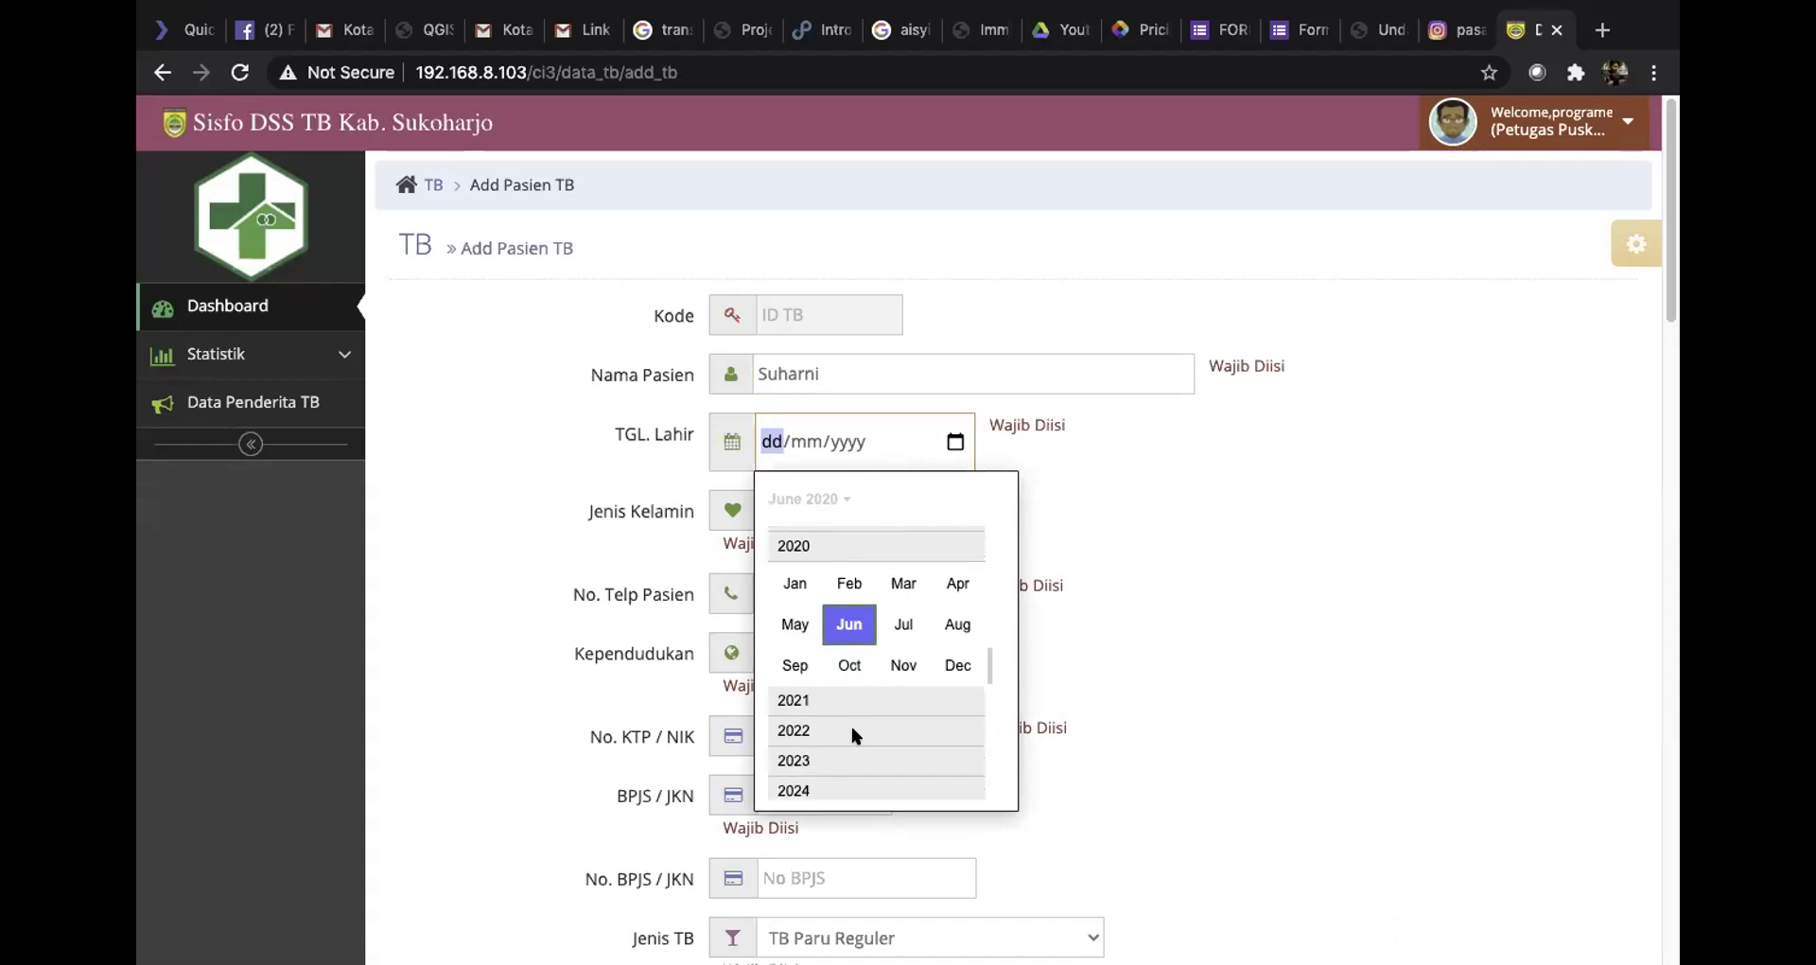
pyautogui.scroll(2, 787, 559)
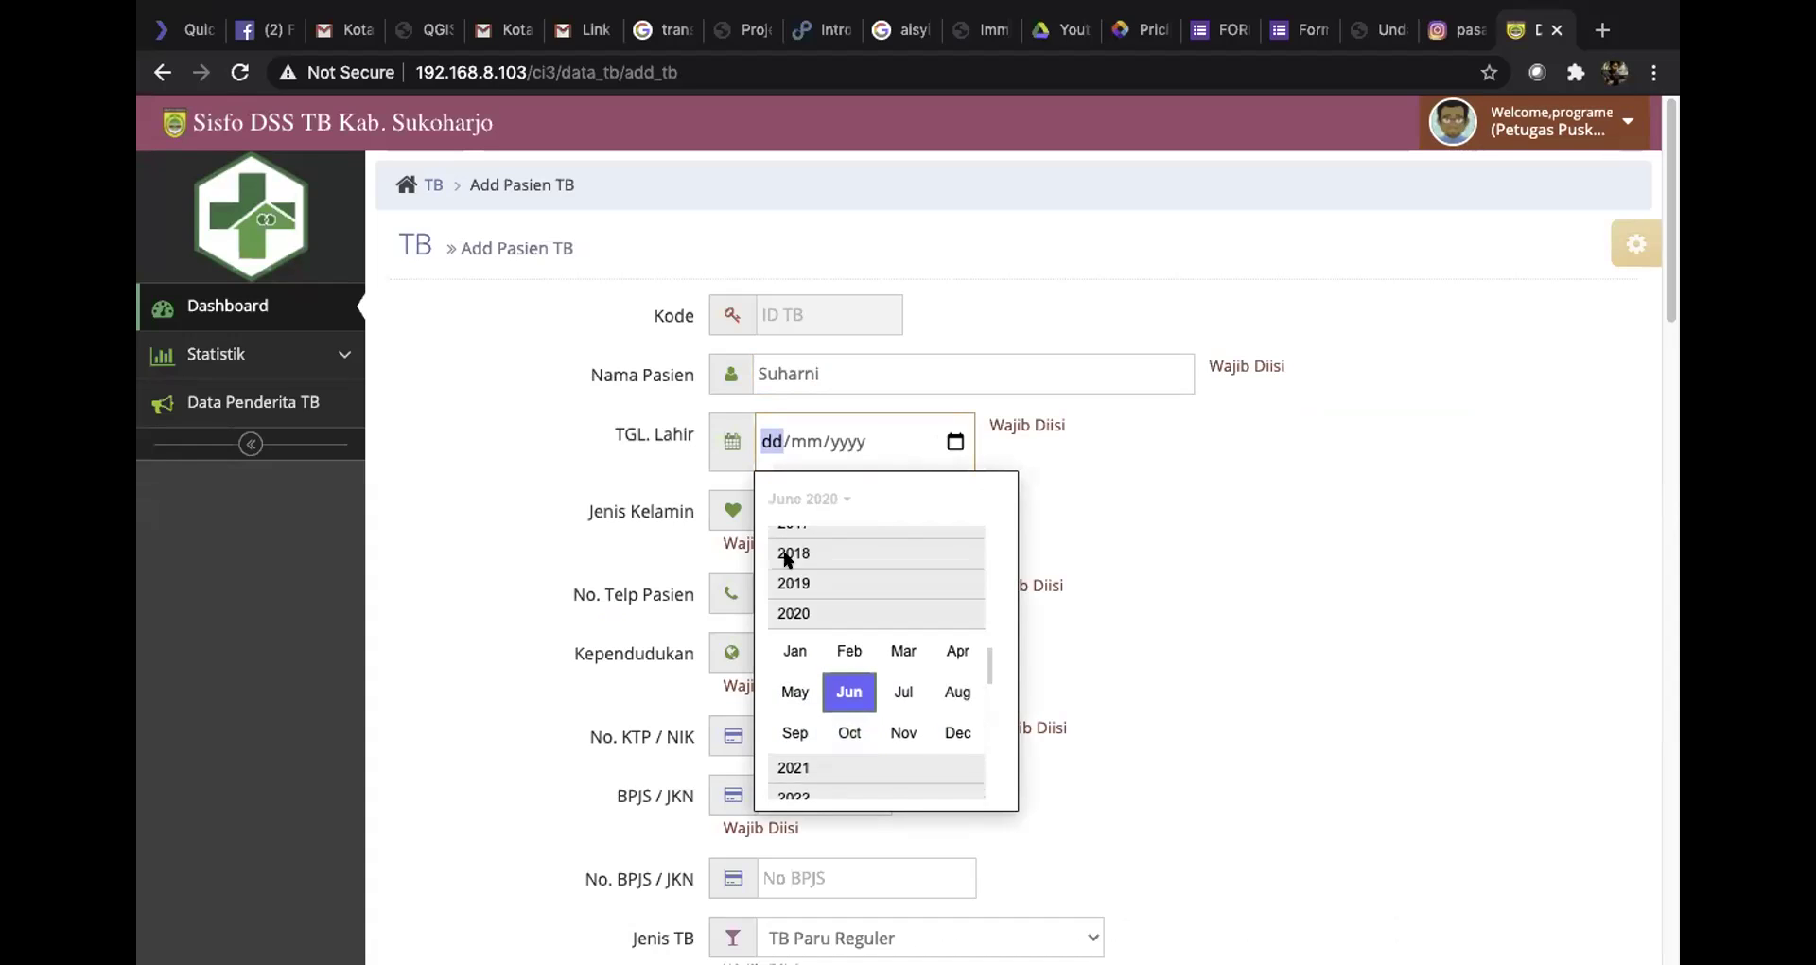
pyautogui.scroll(20, 810, 627)
pyautogui.scroll(13, 811, 633)
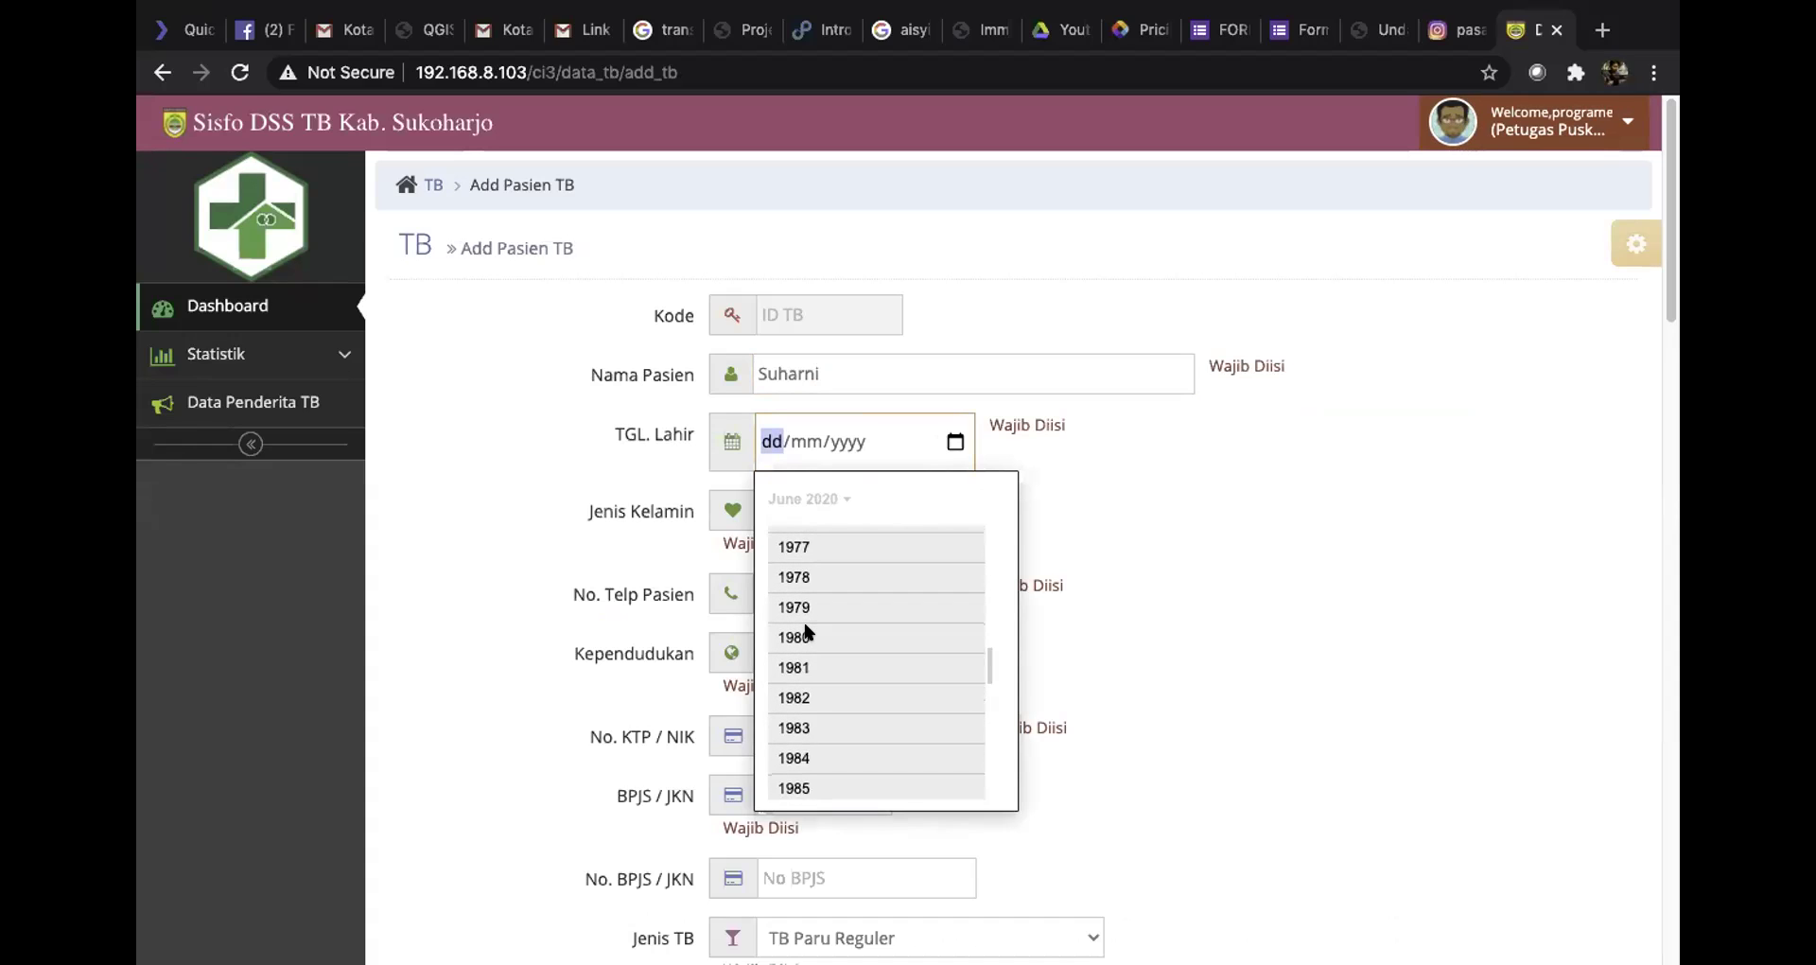
pyautogui.click(799, 561)
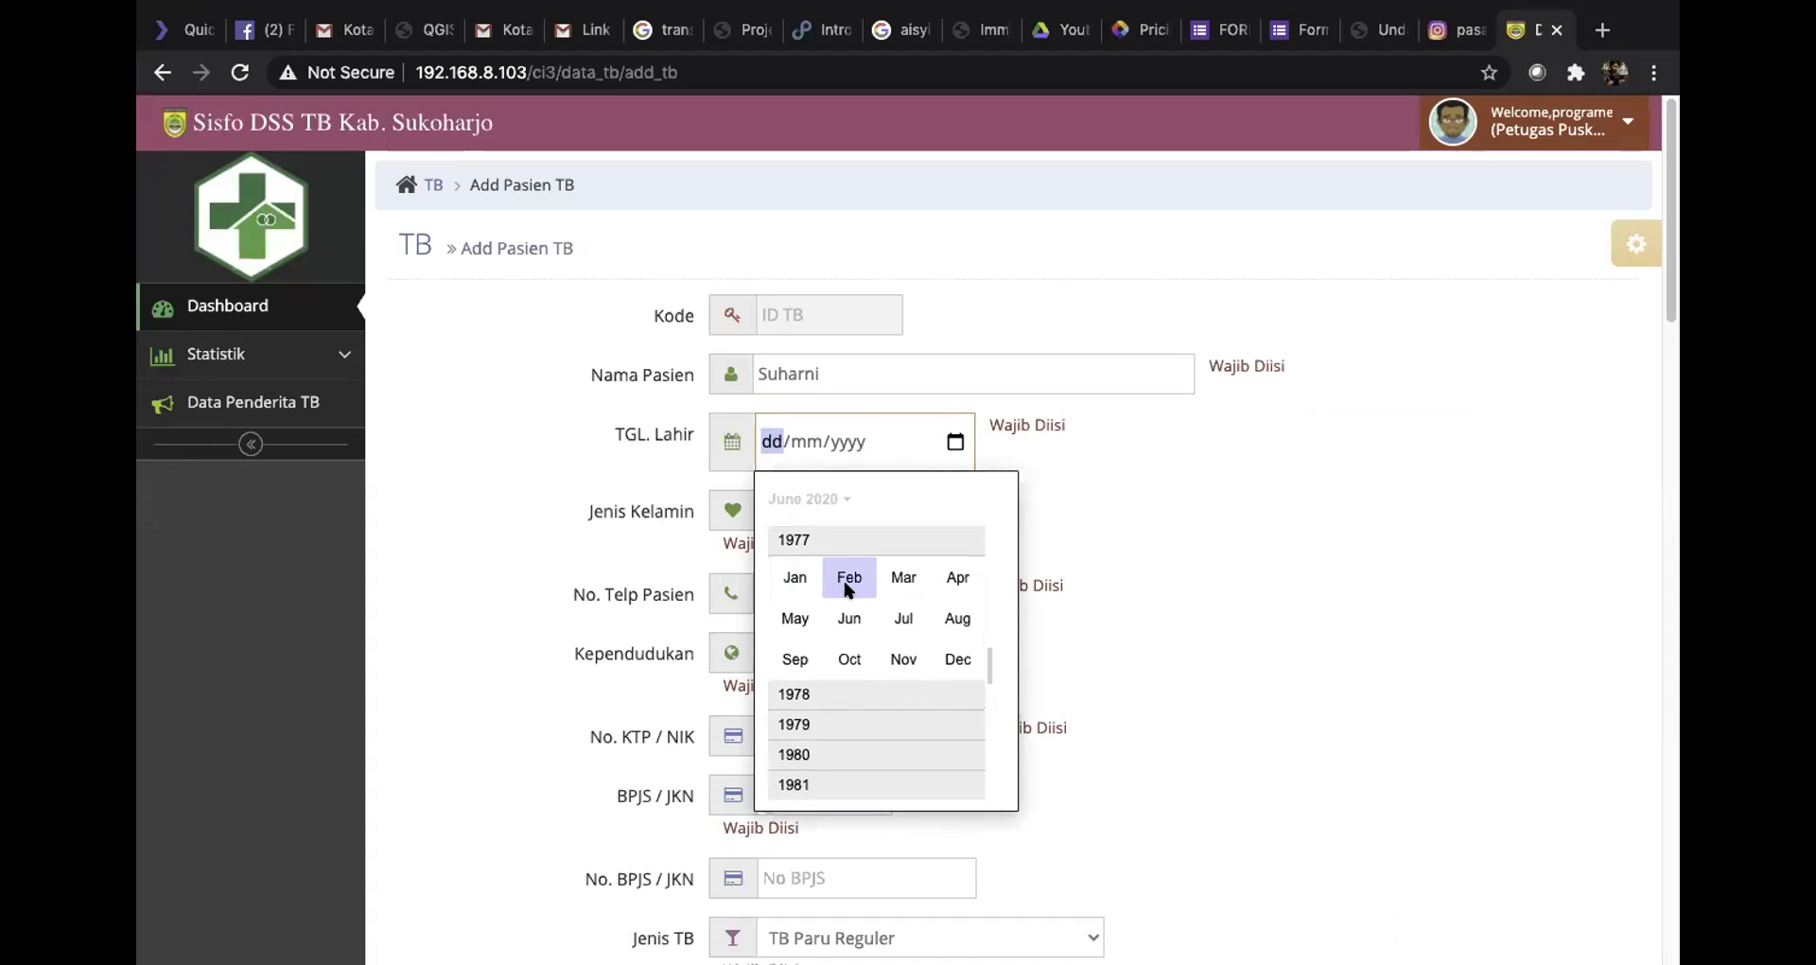
pyautogui.click(905, 579)
pyautogui.click(920, 677)
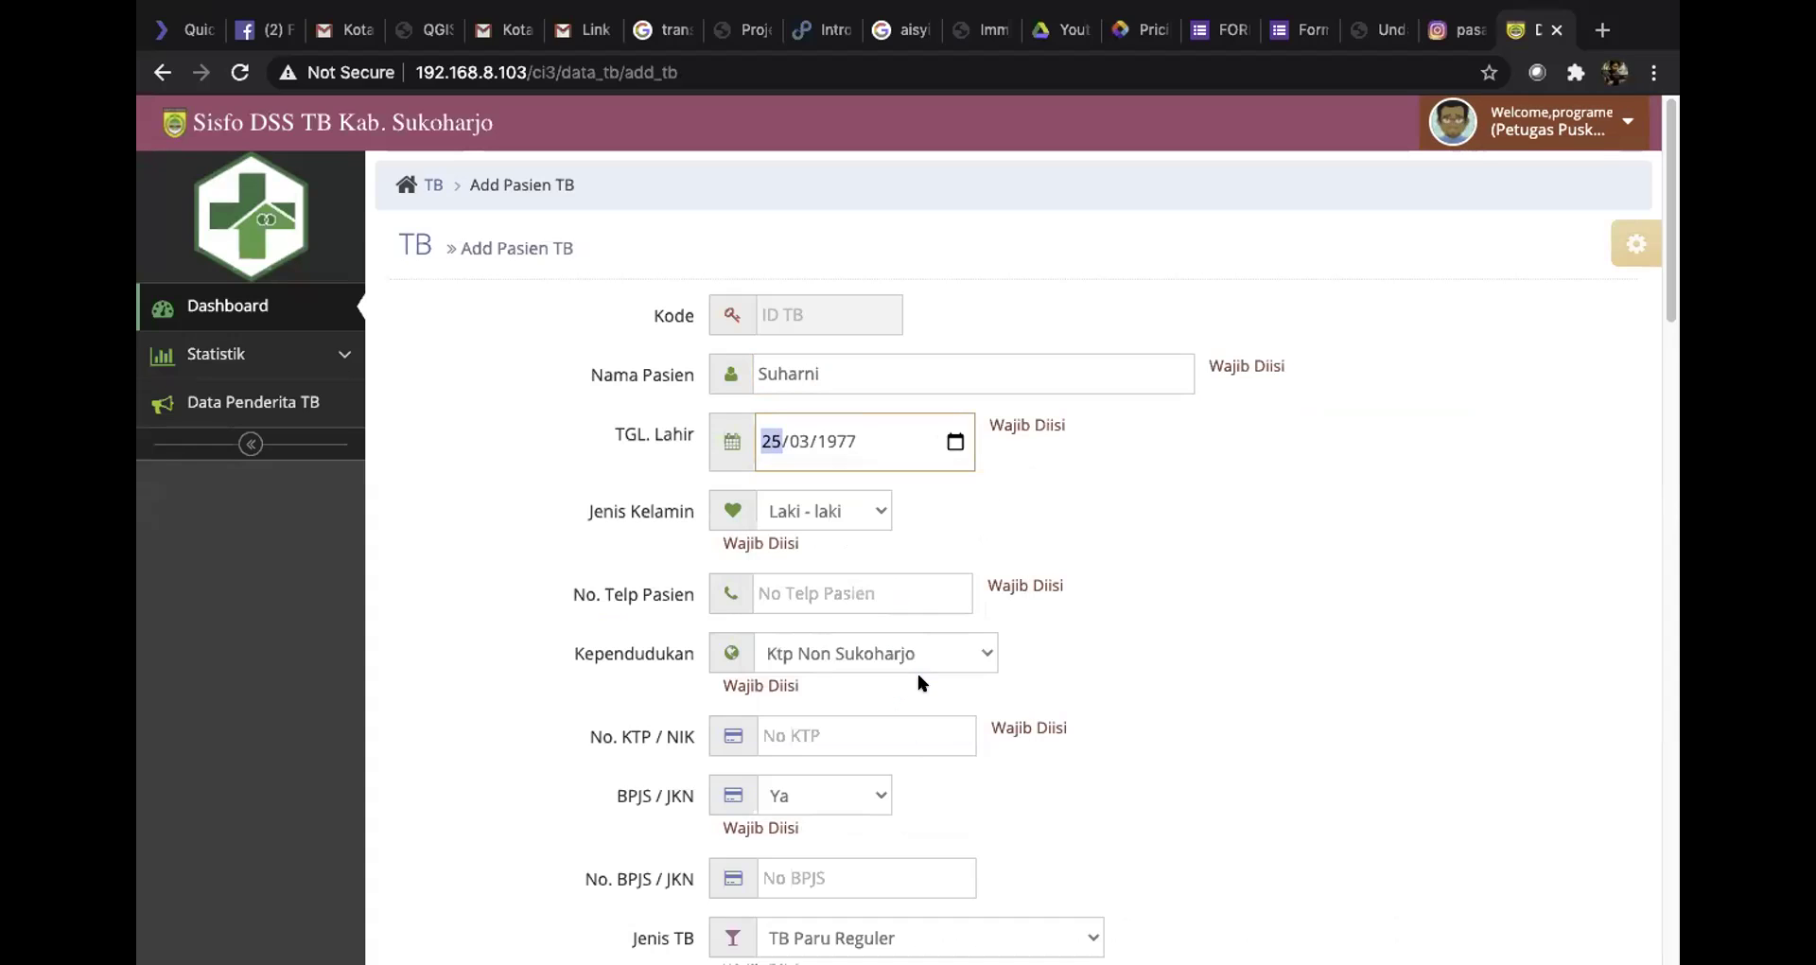
pyautogui.click(859, 511)
pyautogui.click(834, 526)
pyautogui.click(861, 585)
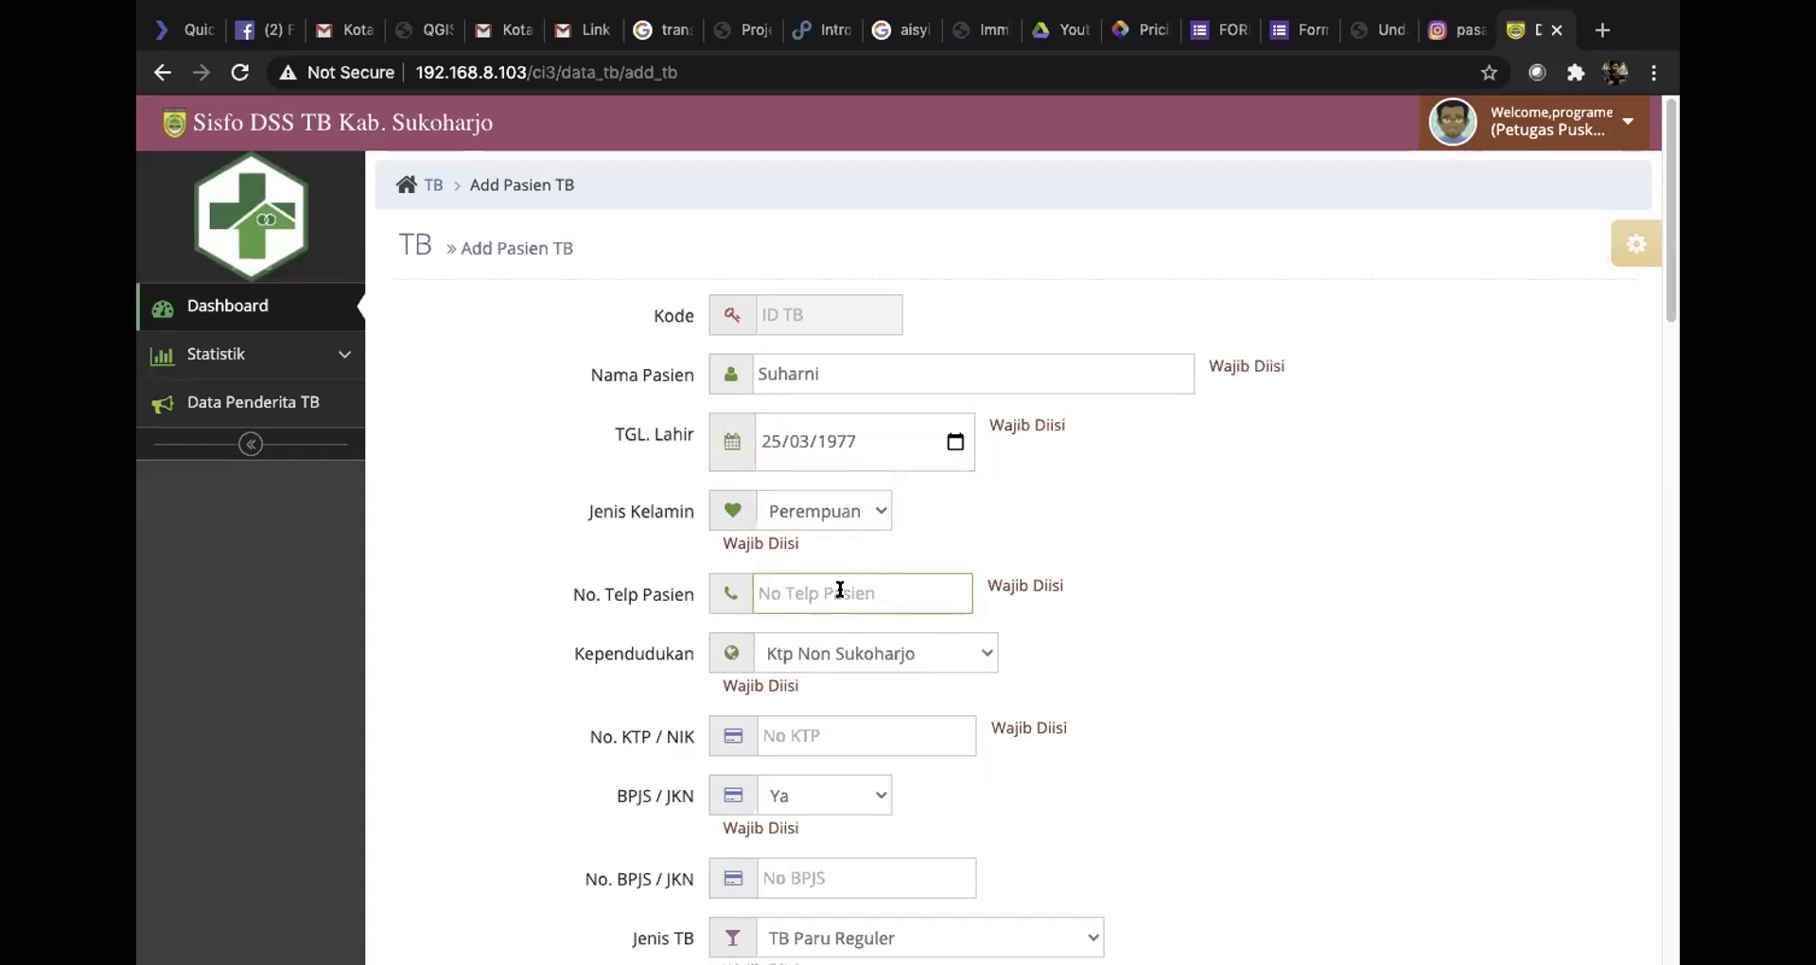
# Set residency to Ktp Sukoharjo and enter the patient's NIK number
pyautogui.click(931, 653)
pyautogui.click(886, 629)
pyautogui.click(859, 730)
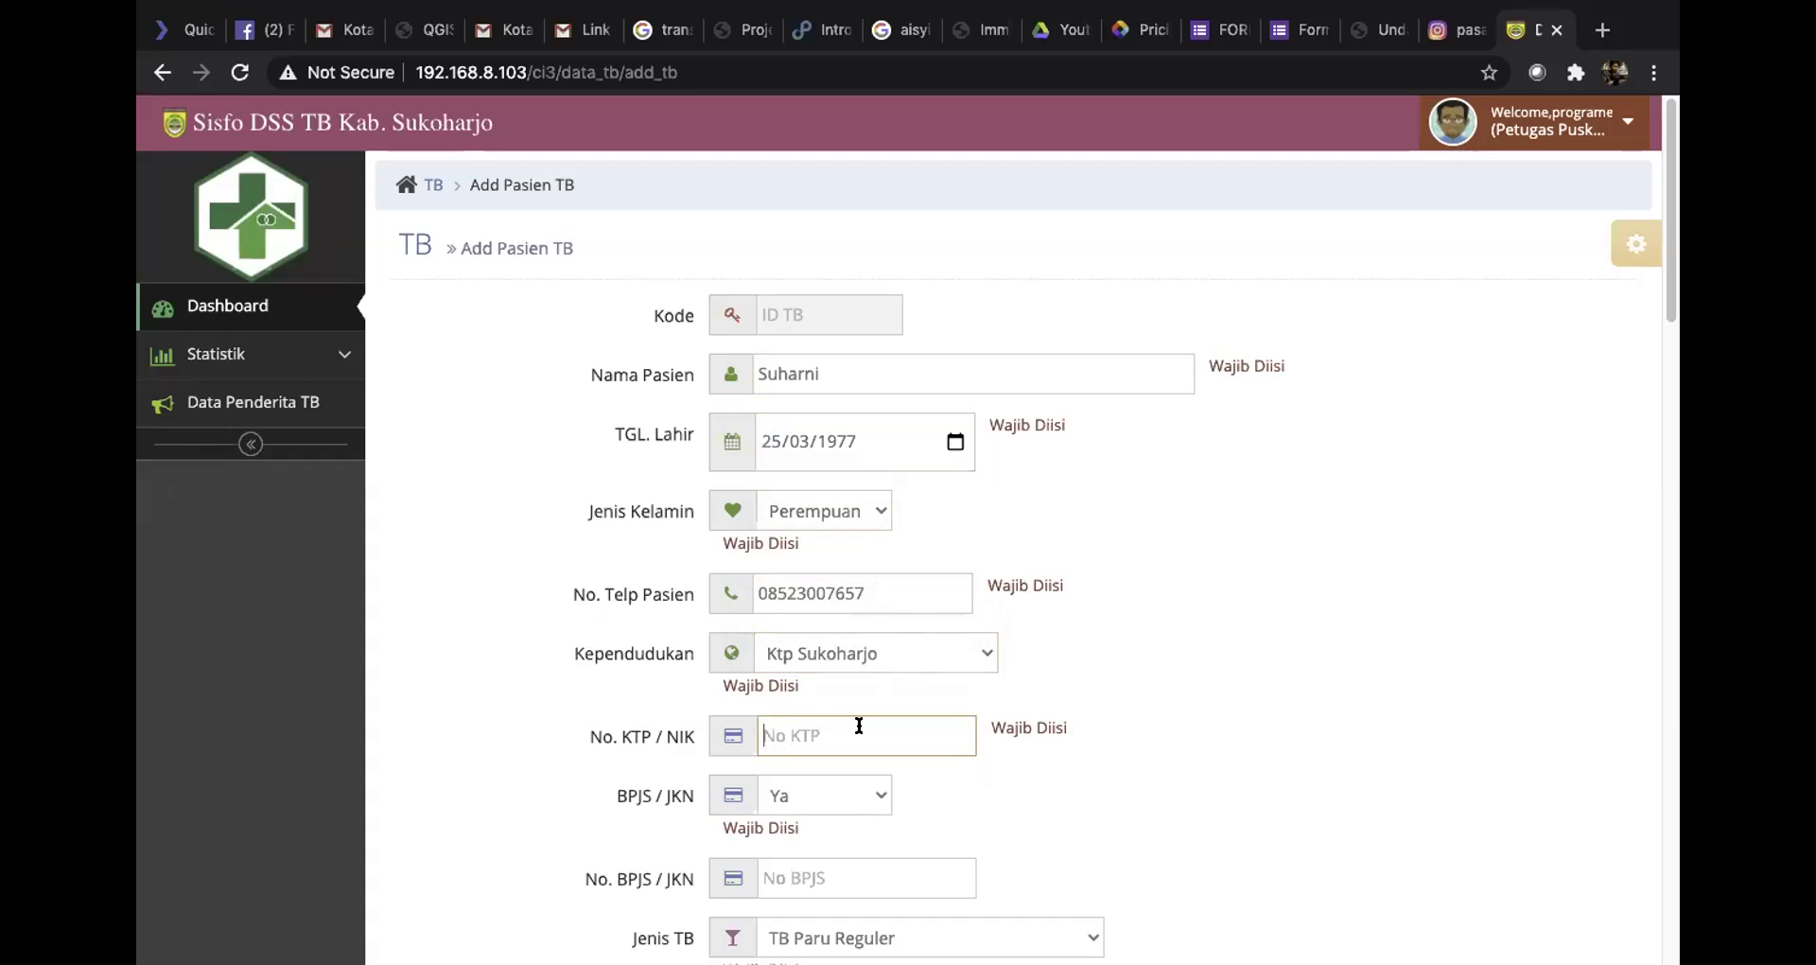
# Keep BPJS / JKN as Ya and put a dash in the BPJS number
pyautogui.click(855, 785)
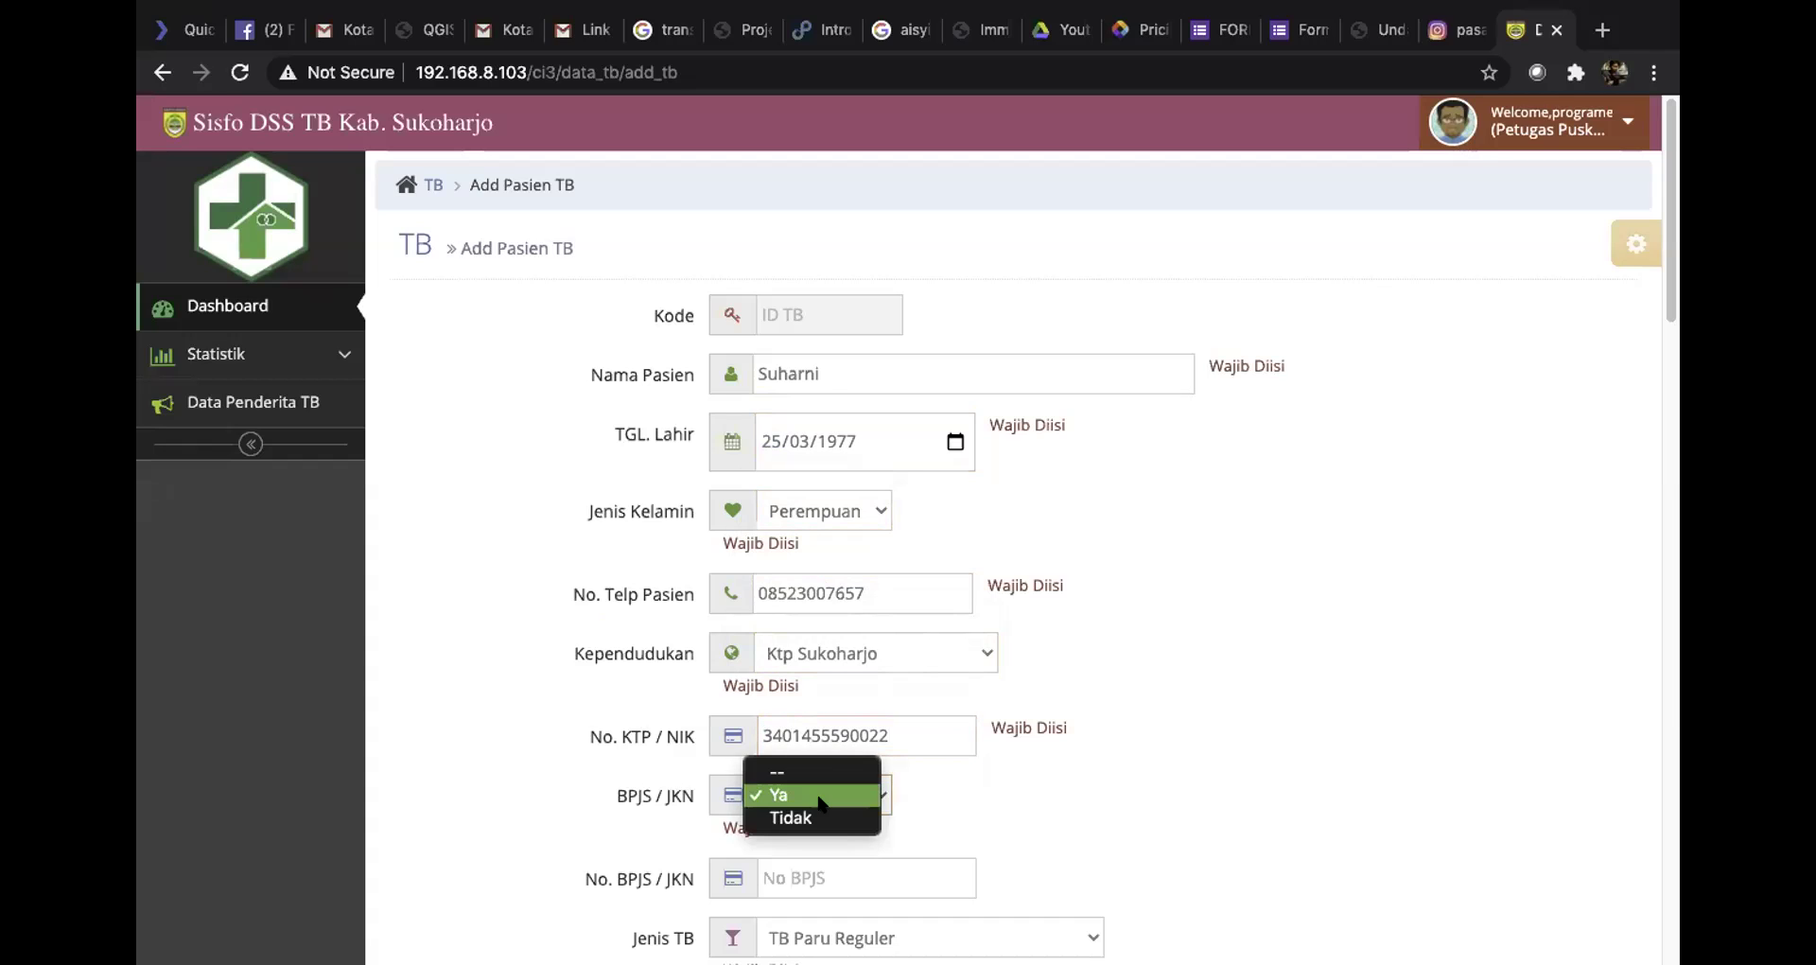
pyautogui.click(865, 795)
pyautogui.scroll(-2, 950, 773)
pyautogui.click(863, 705)
pyautogui.scroll(-1, 875, 709)
pyautogui.write('-')
pyautogui.scroll(-1, 879, 719)
# Recheck the NIK, keep BPJS / JKN as Ya, and clear the dash from the BPJS number
pyautogui.click(879, 727)
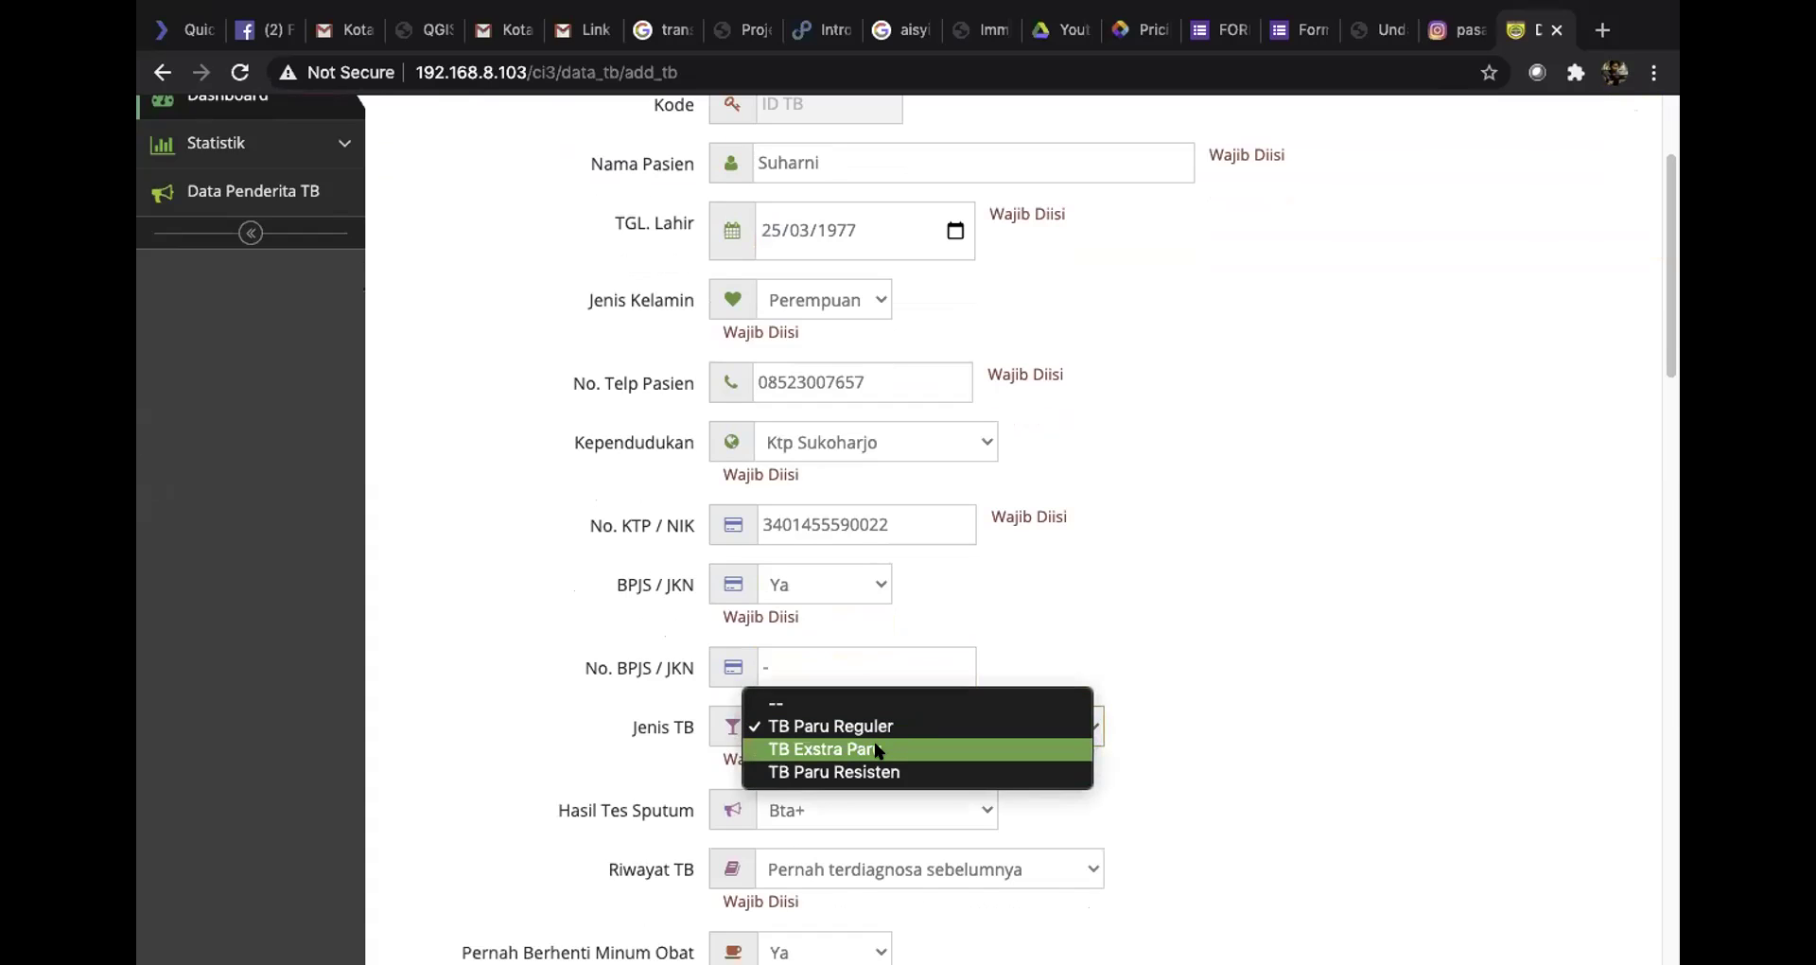
pyautogui.click(1247, 573)
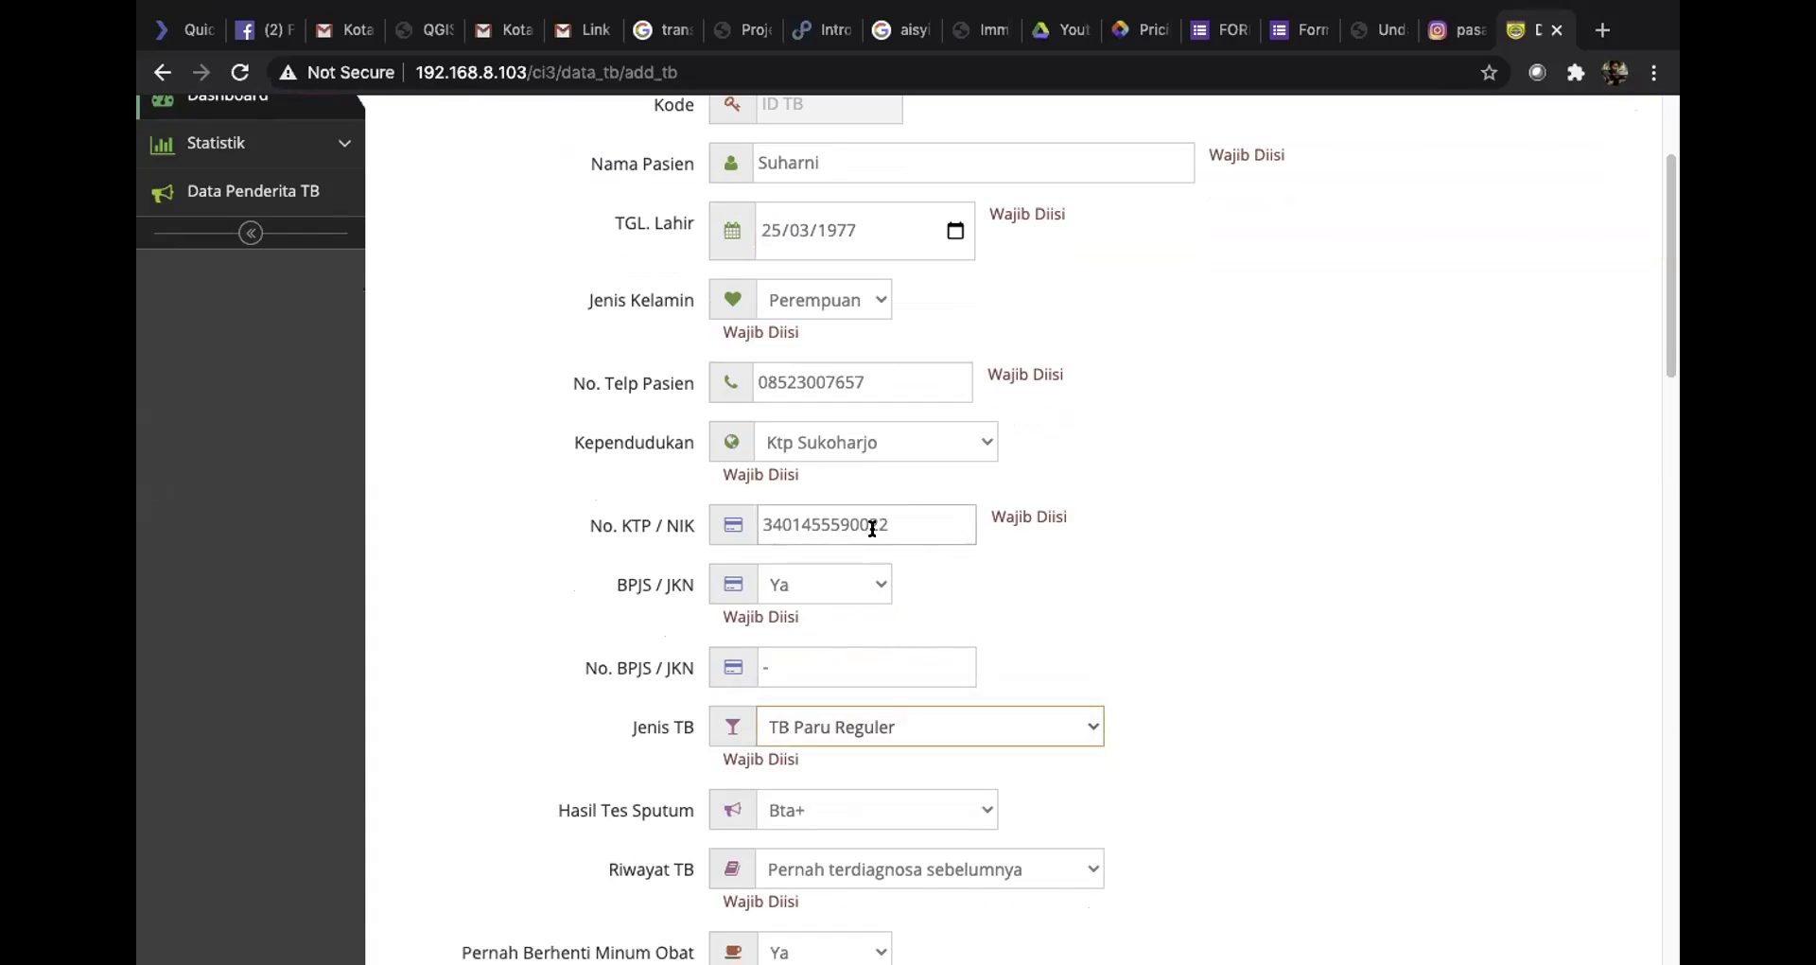
pyautogui.click(795, 665)
pyautogui.click(936, 518)
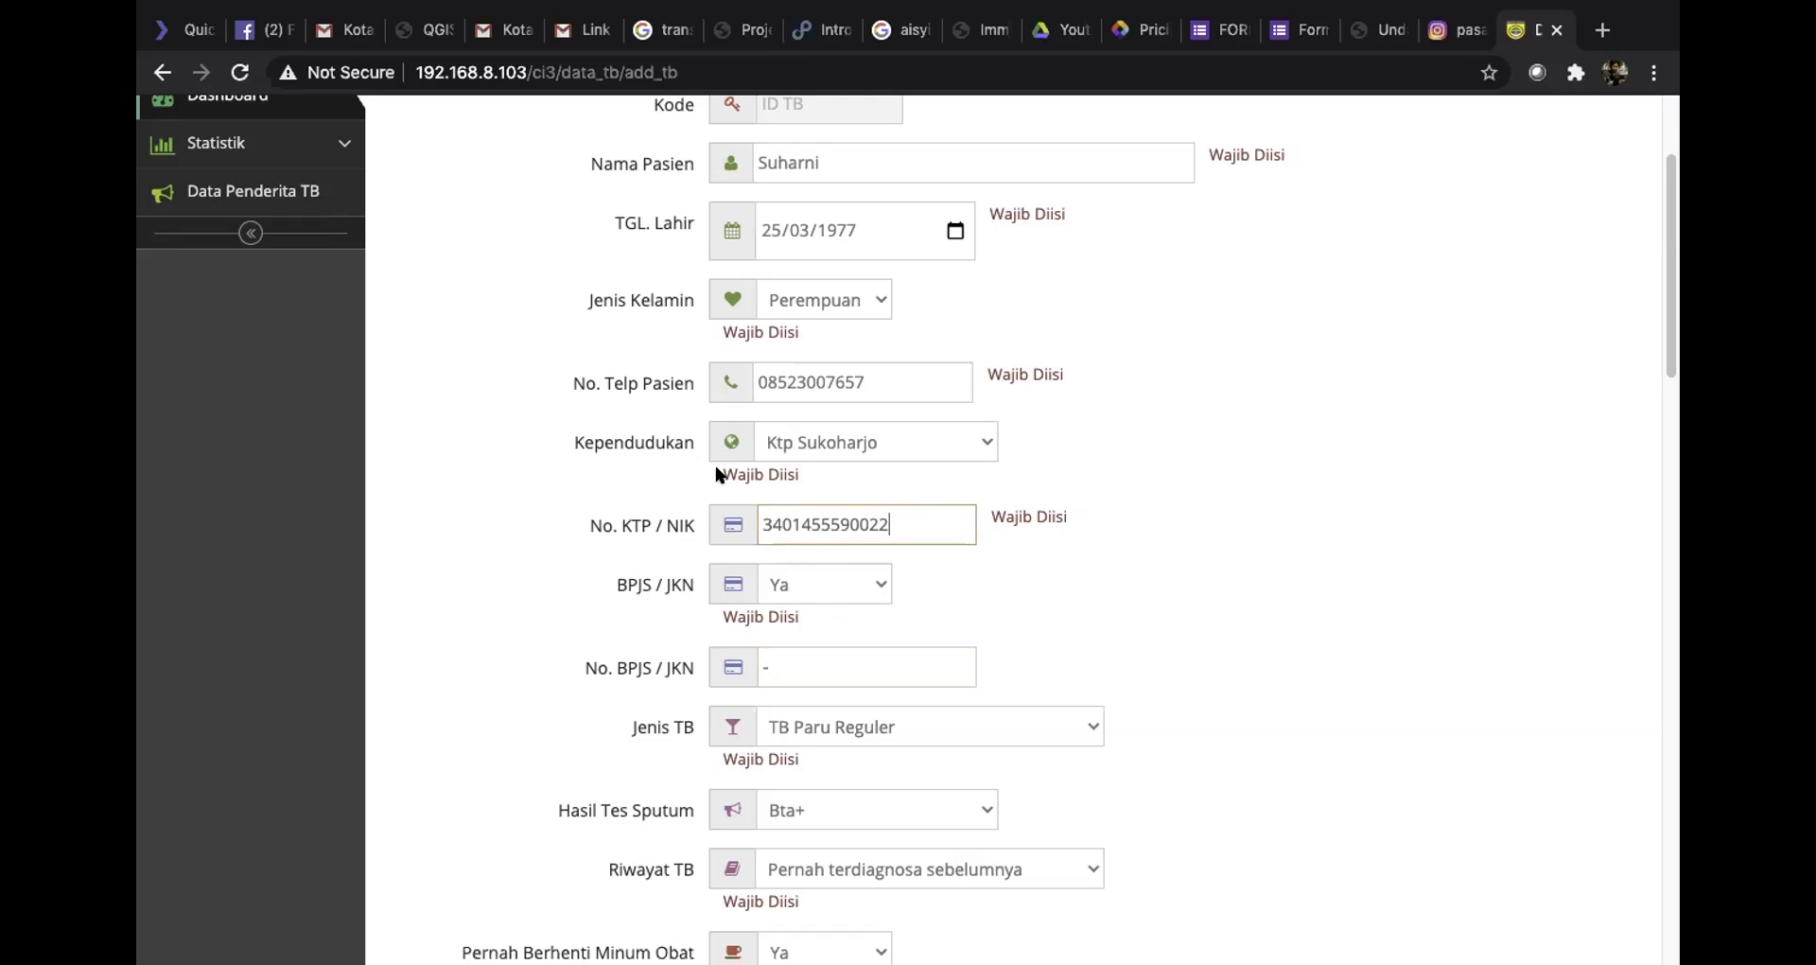
pyautogui.click(804, 584)
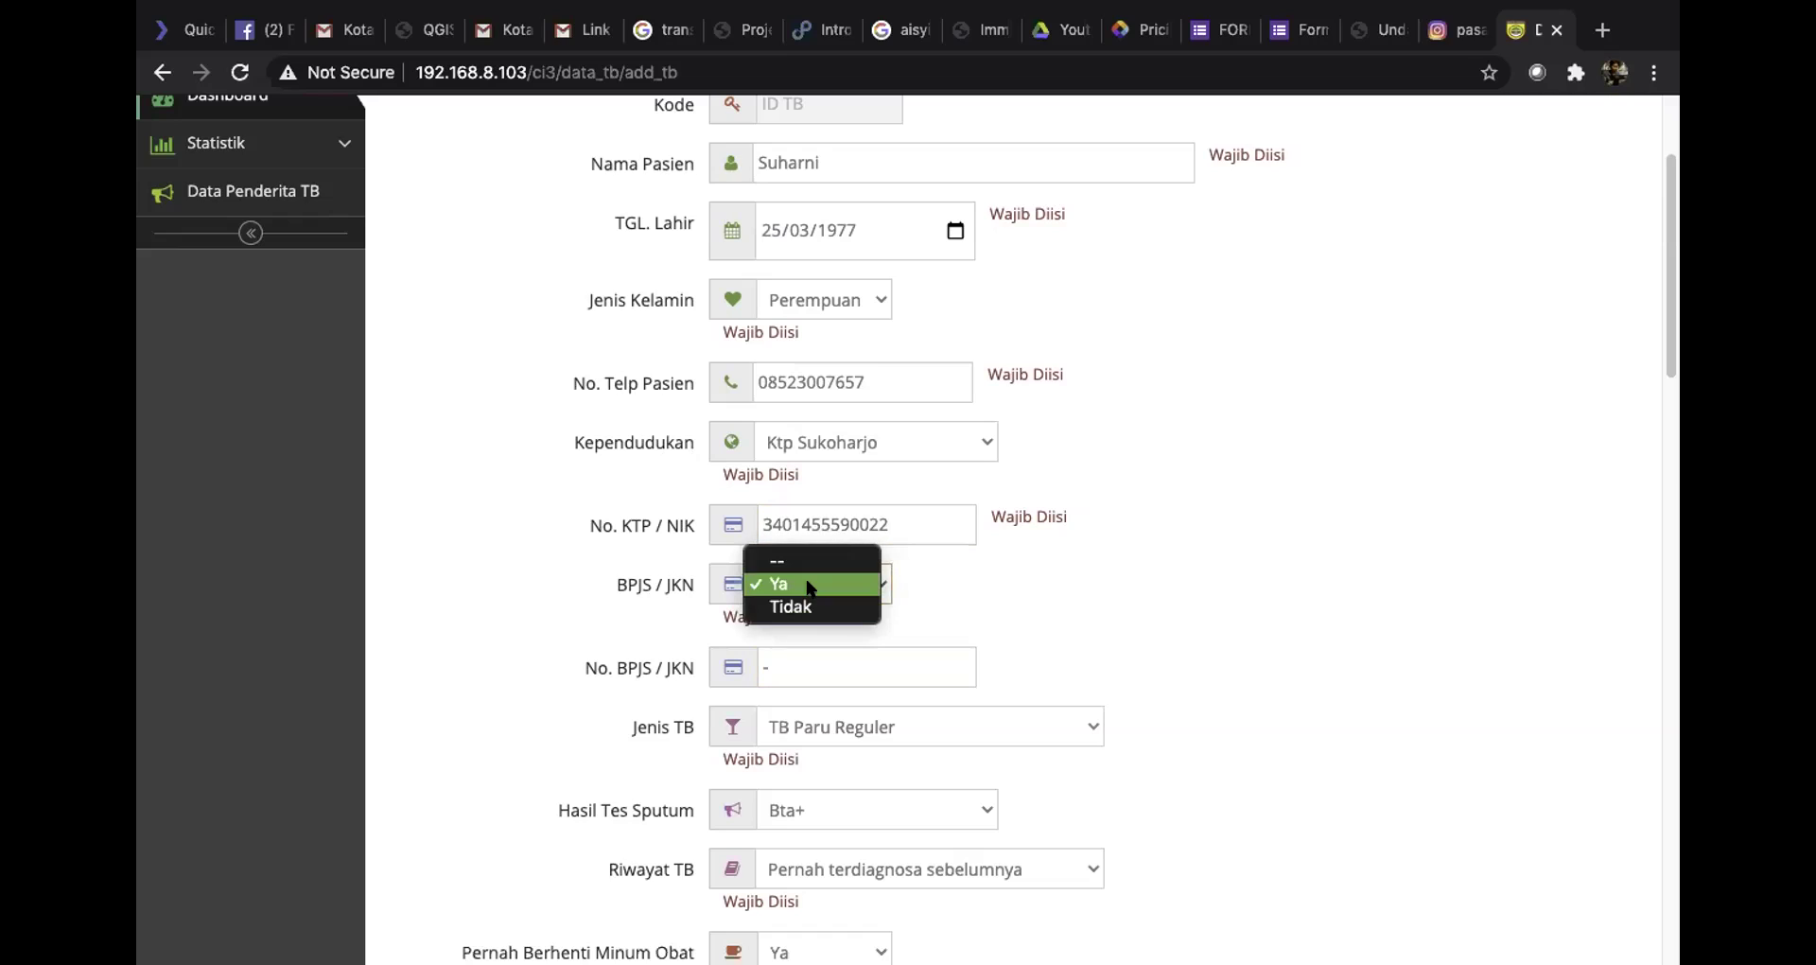
pyautogui.click(809, 588)
pyautogui.click(838, 655)
pyautogui.press('BackSpace')
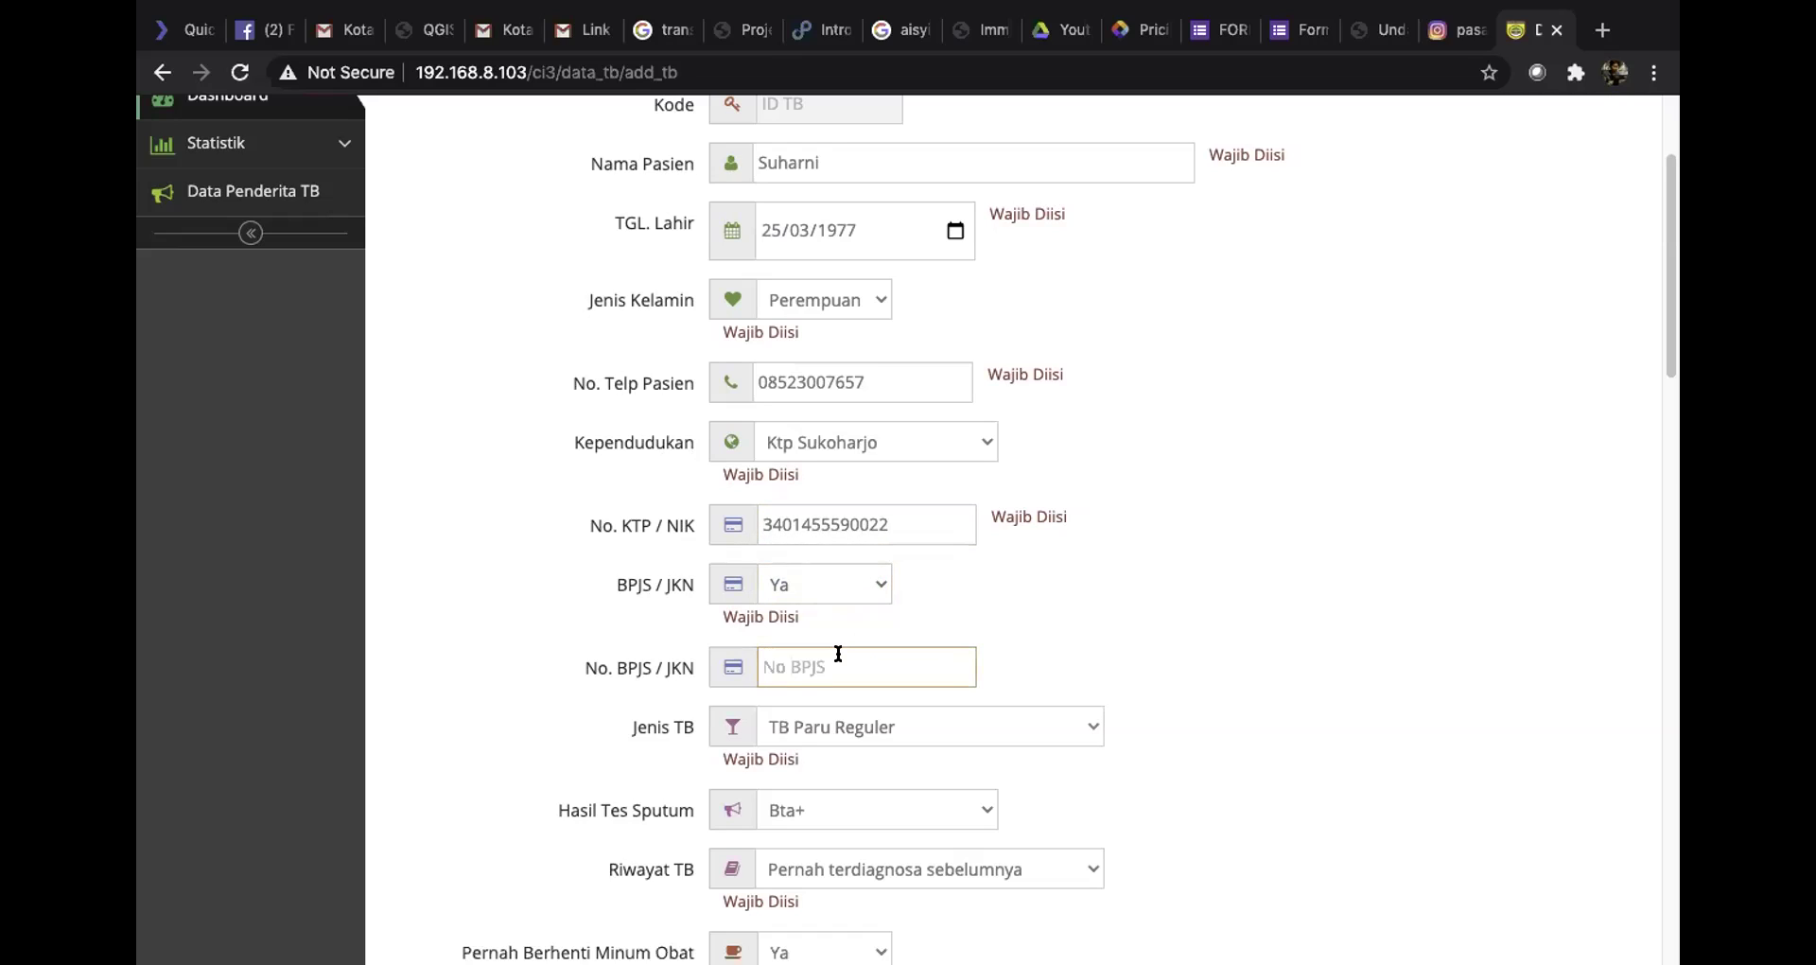
# Set the TB type to TB Exstra Paru and keep the sputum result as Bta+
pyautogui.scroll(-3, 1042, 658)
pyautogui.click(878, 556)
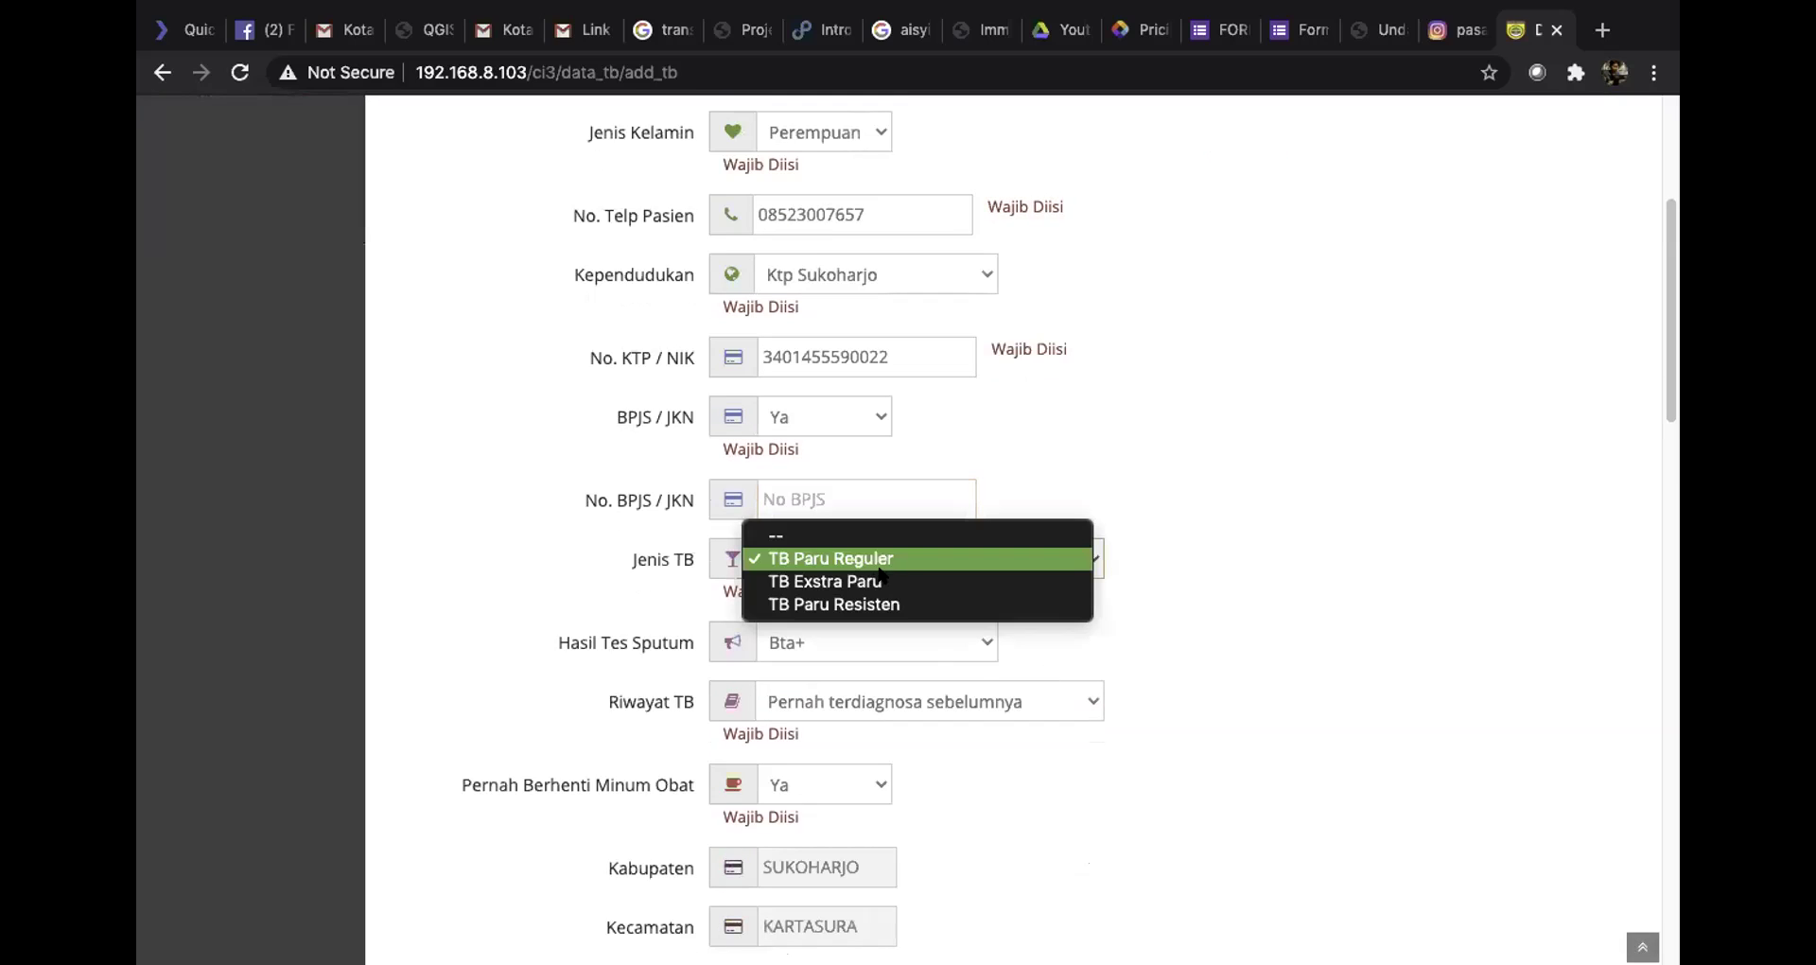
pyautogui.click(870, 581)
pyautogui.click(854, 643)
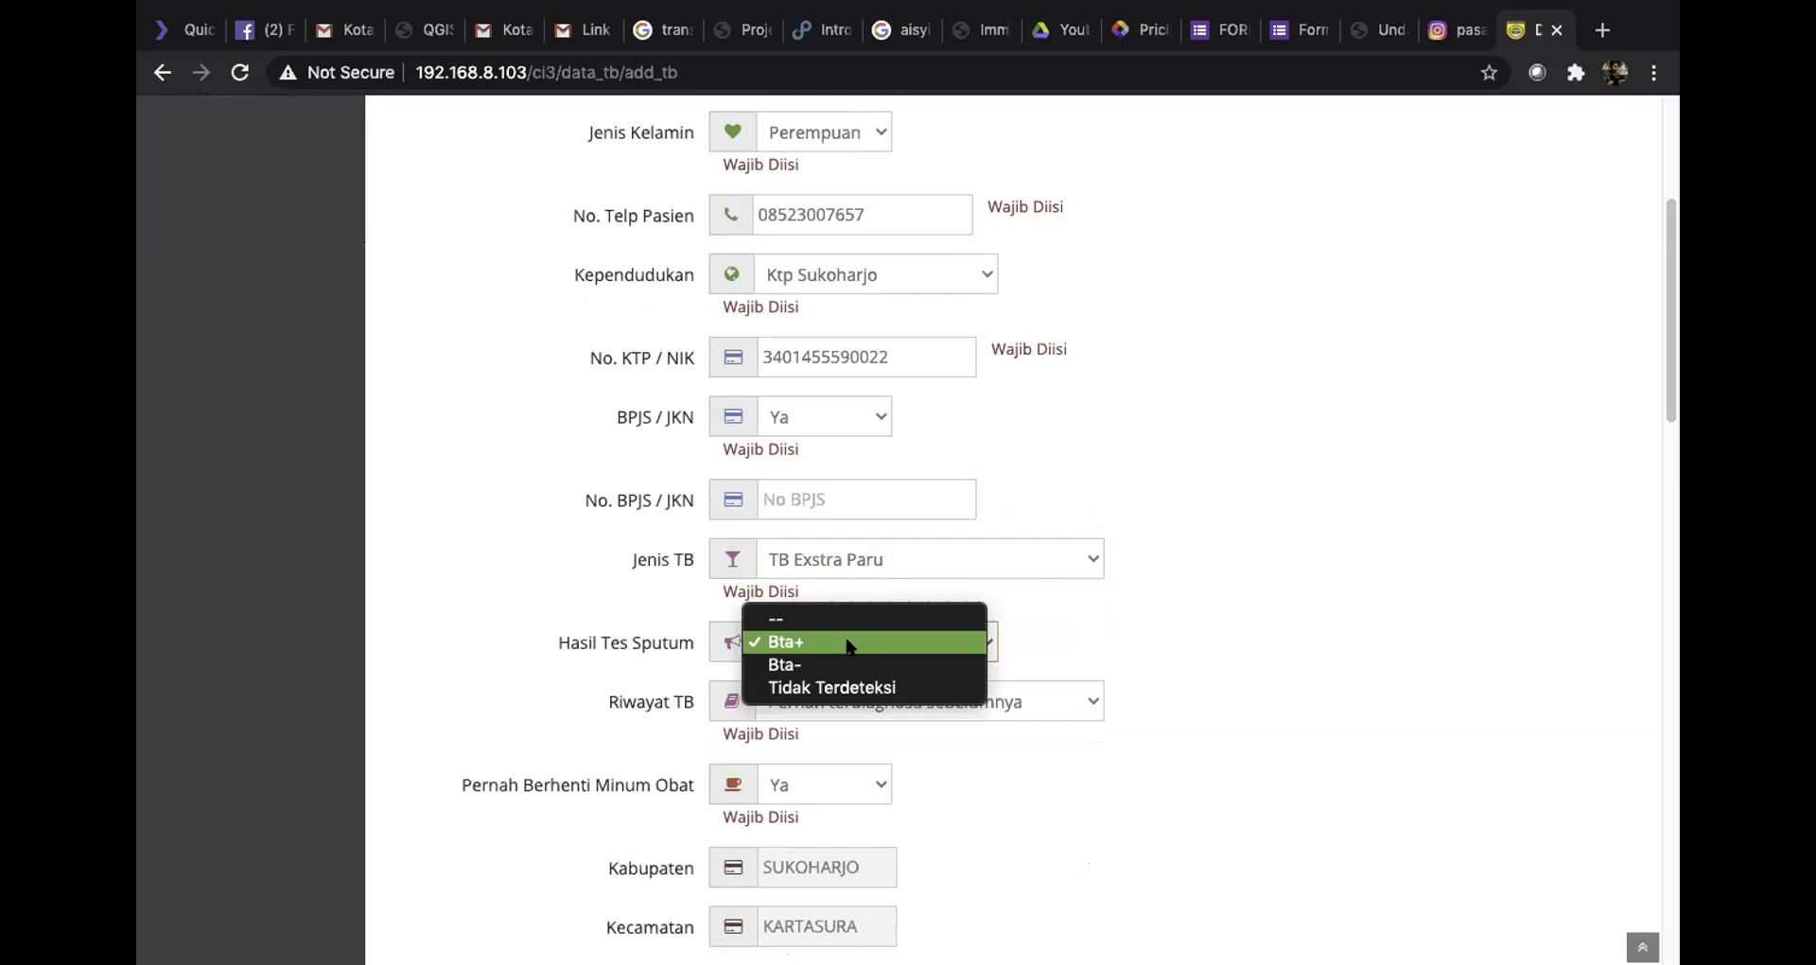
pyautogui.click(785, 643)
# Leave TB history unchanged and set Pernah Berhenti Minum Obat to Tidak
pyautogui.scroll(-1, 785, 643)
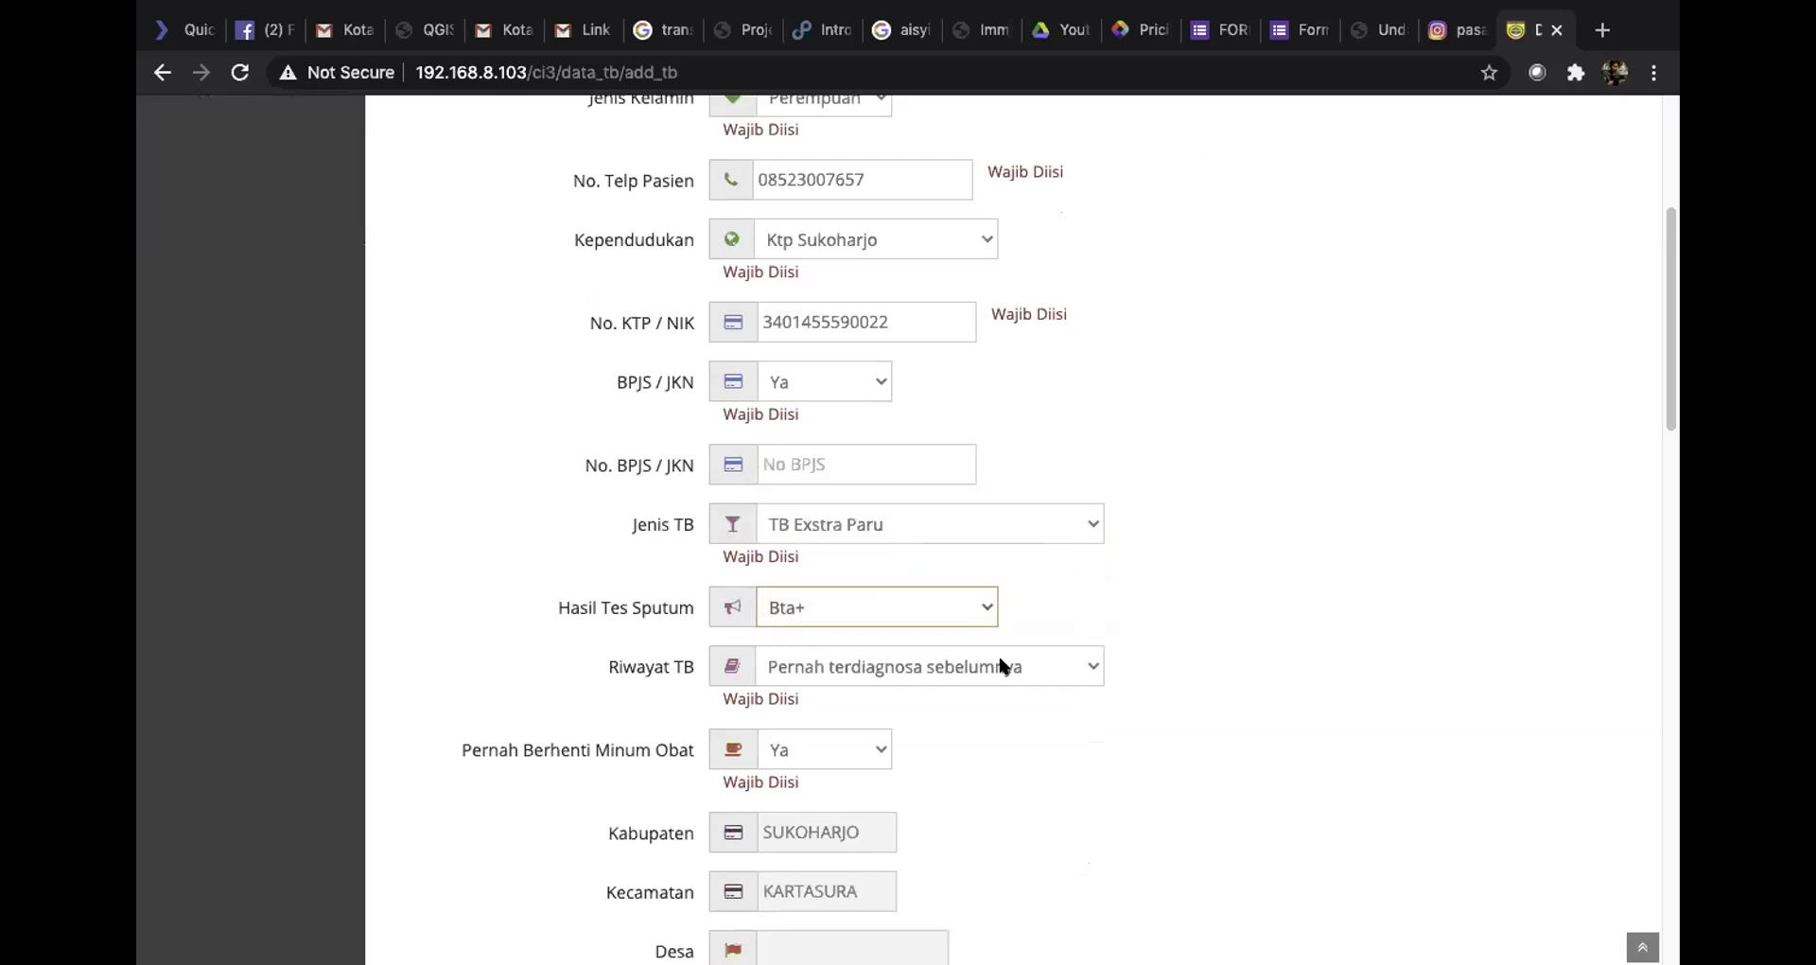
pyautogui.click(990, 662)
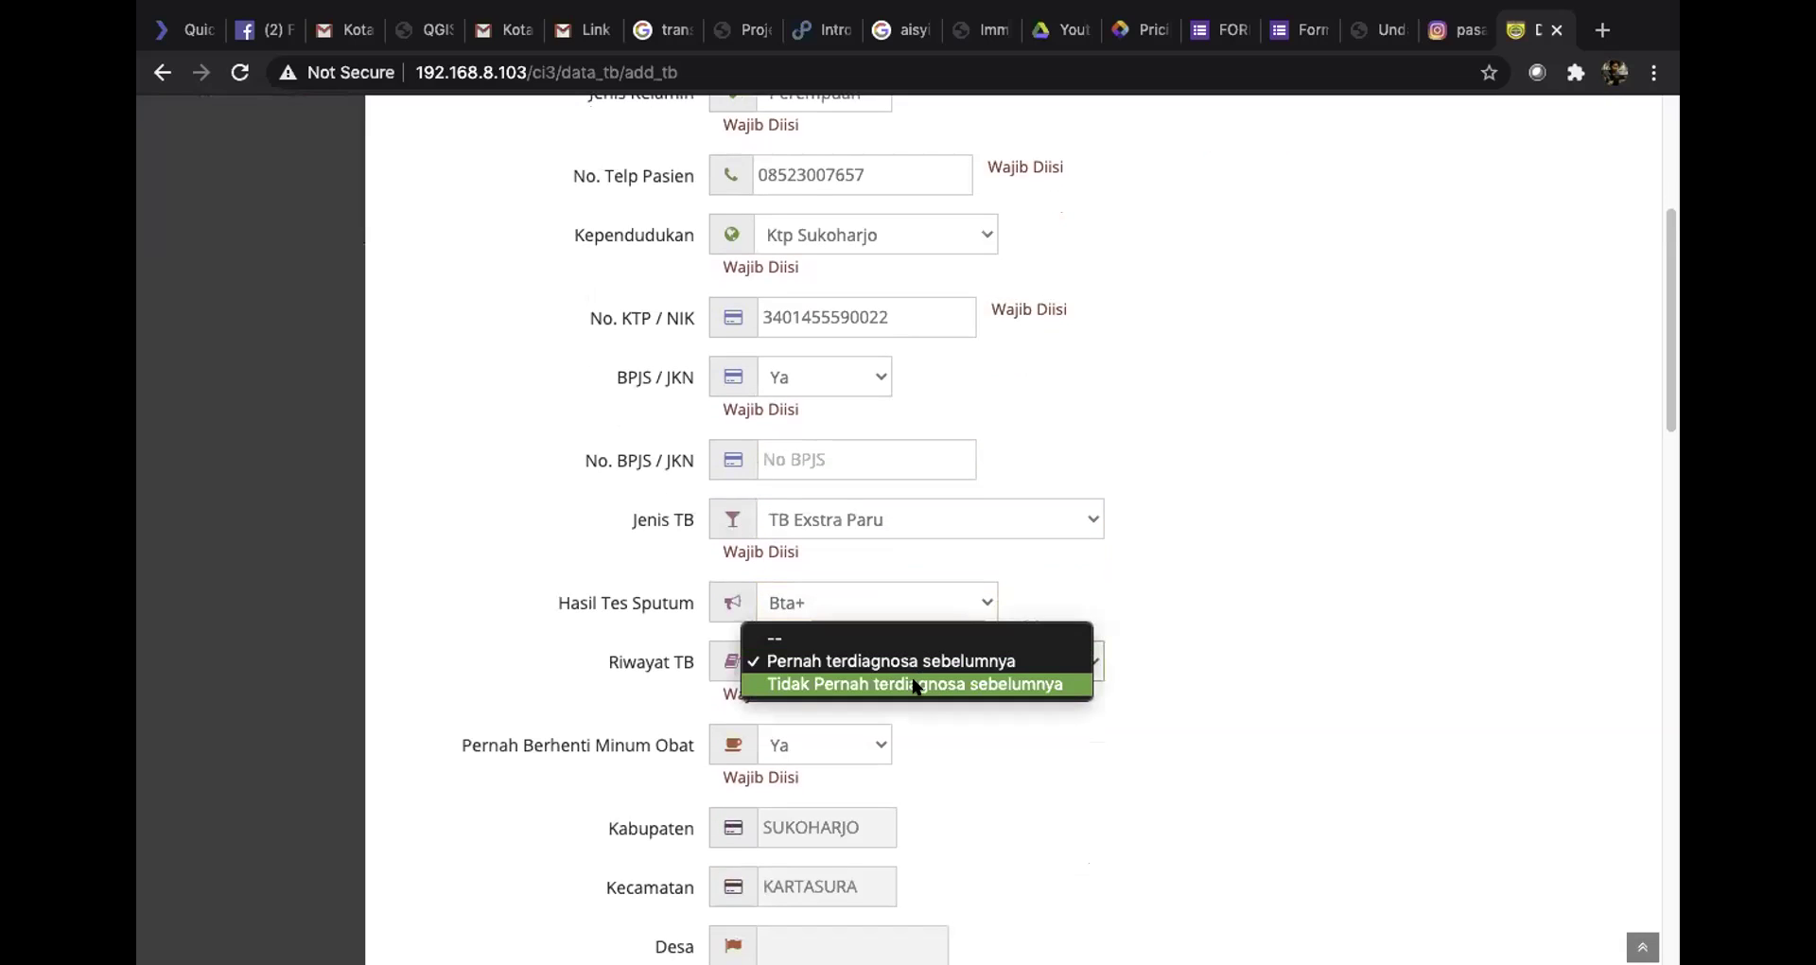
pyautogui.click(1145, 570)
pyautogui.scroll(-1, 839, 717)
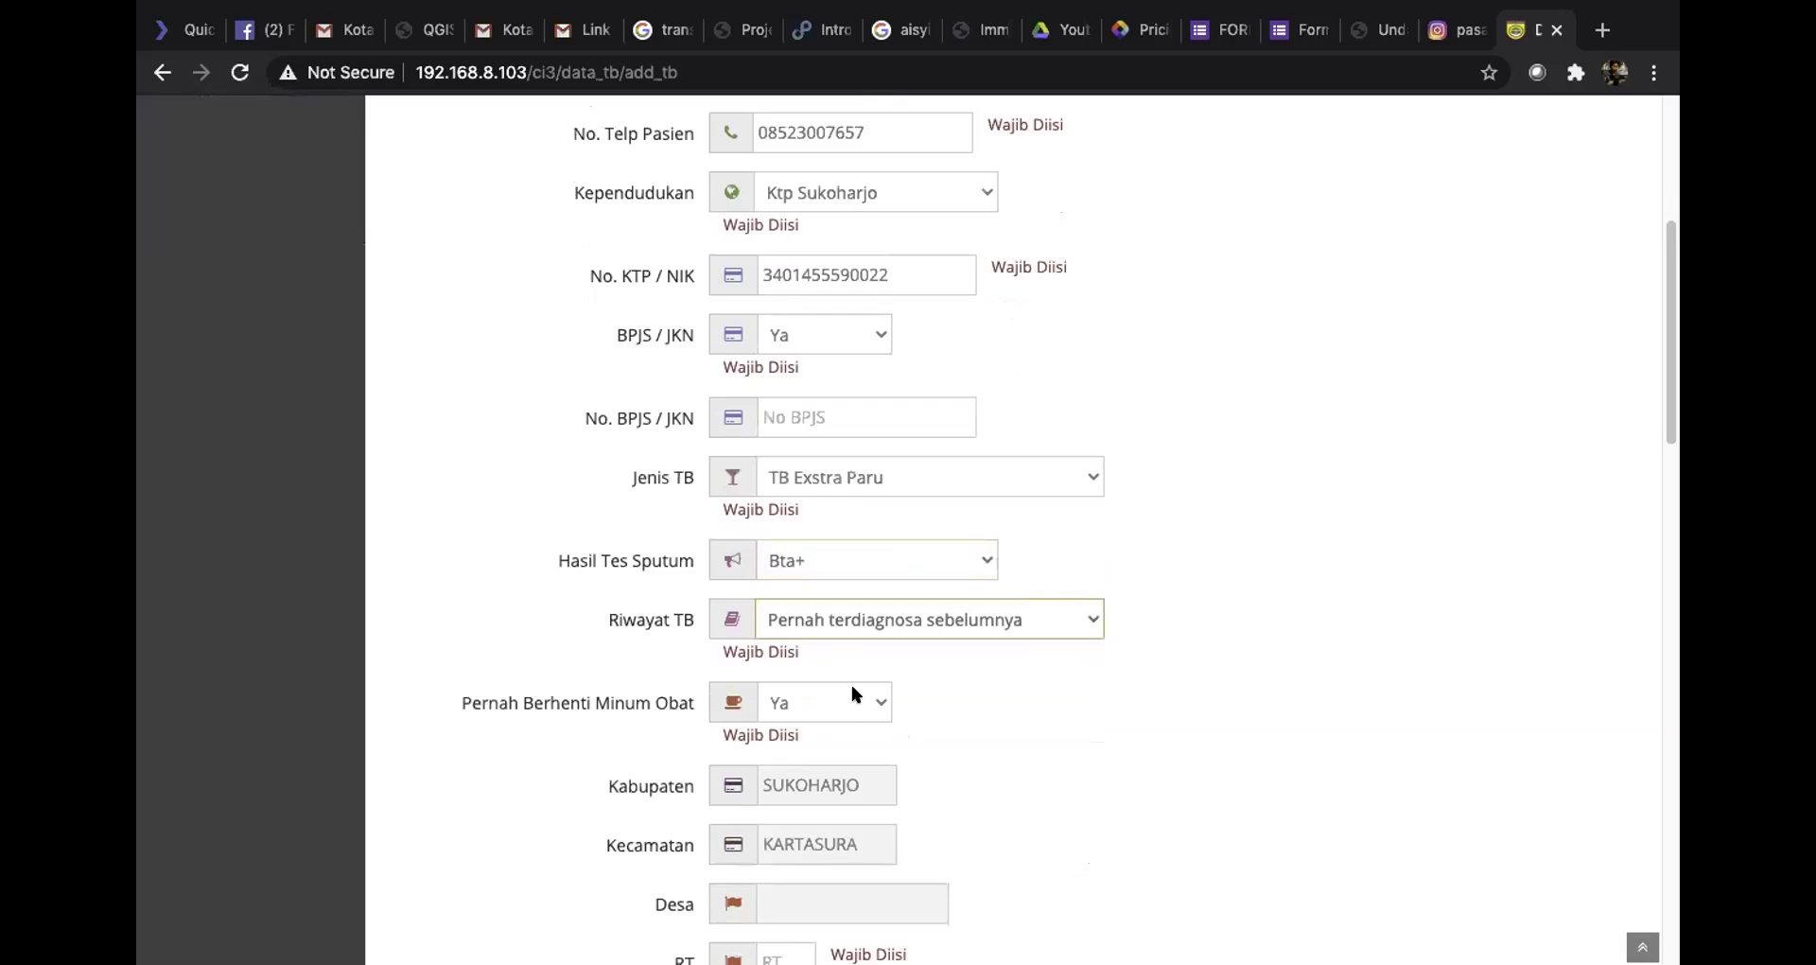
pyautogui.click(845, 697)
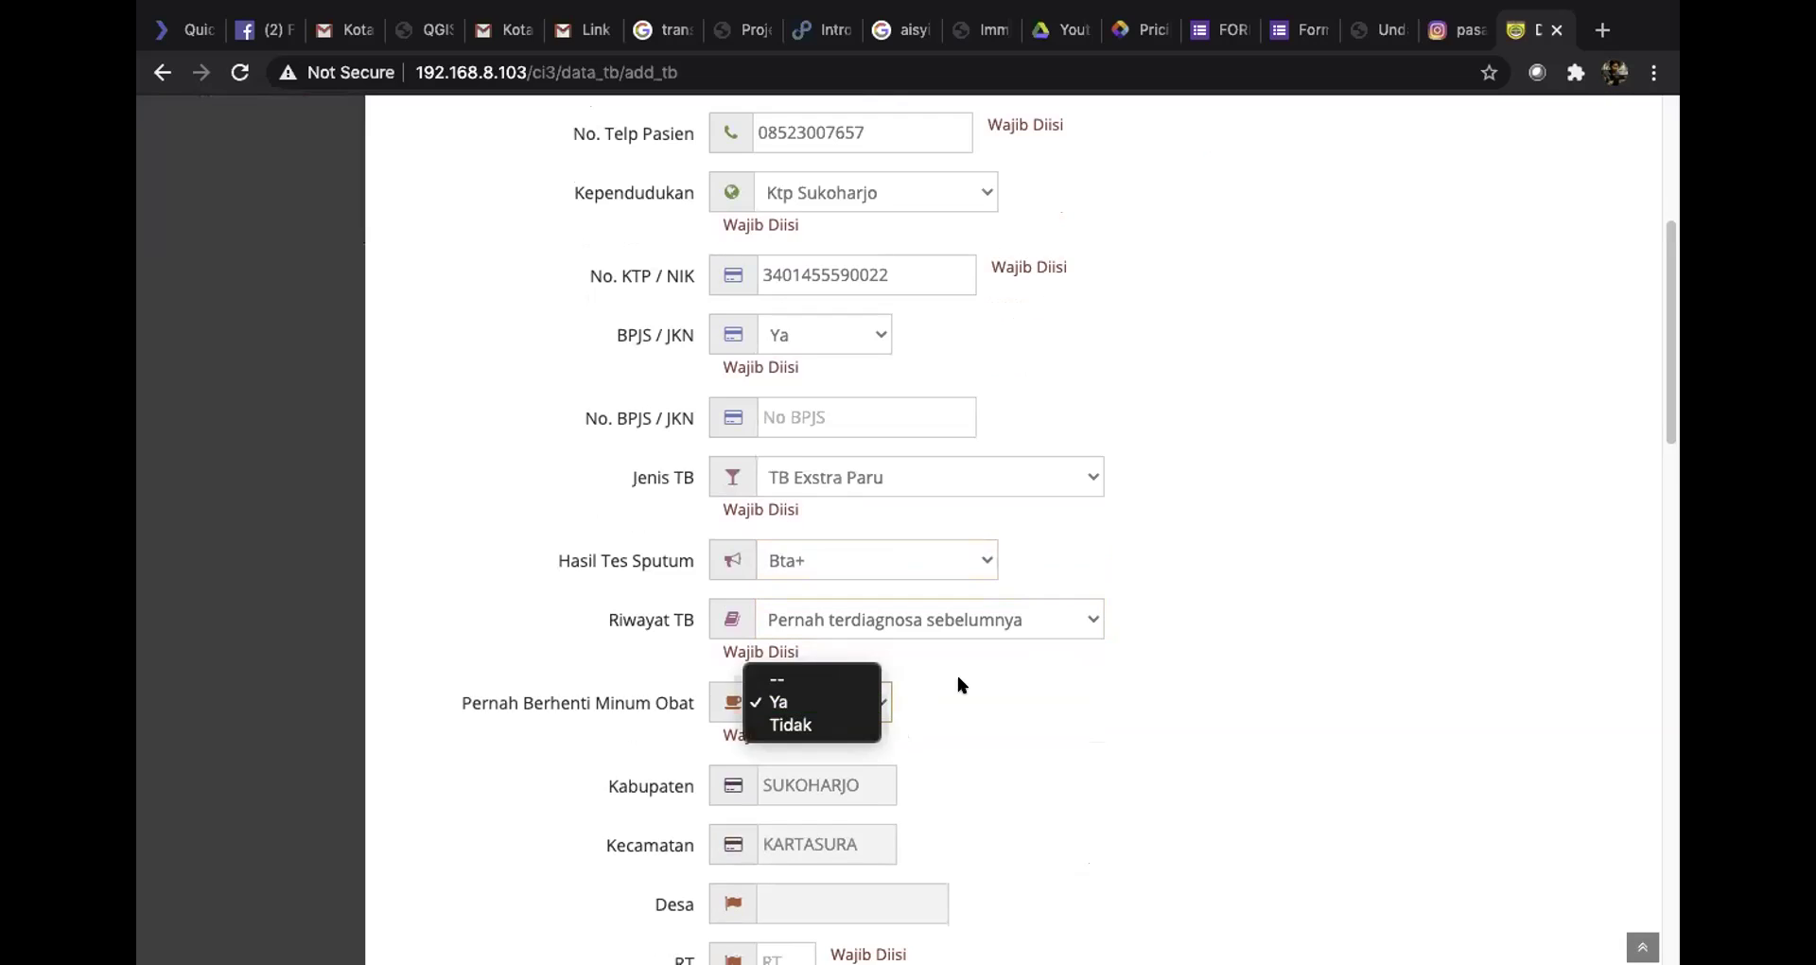
pyautogui.click(791, 708)
pyautogui.click(856, 711)
pyautogui.click(821, 726)
# Move on to the Desa entry and scroll down the rest of the form
pyautogui.scroll(-2, 868, 757)
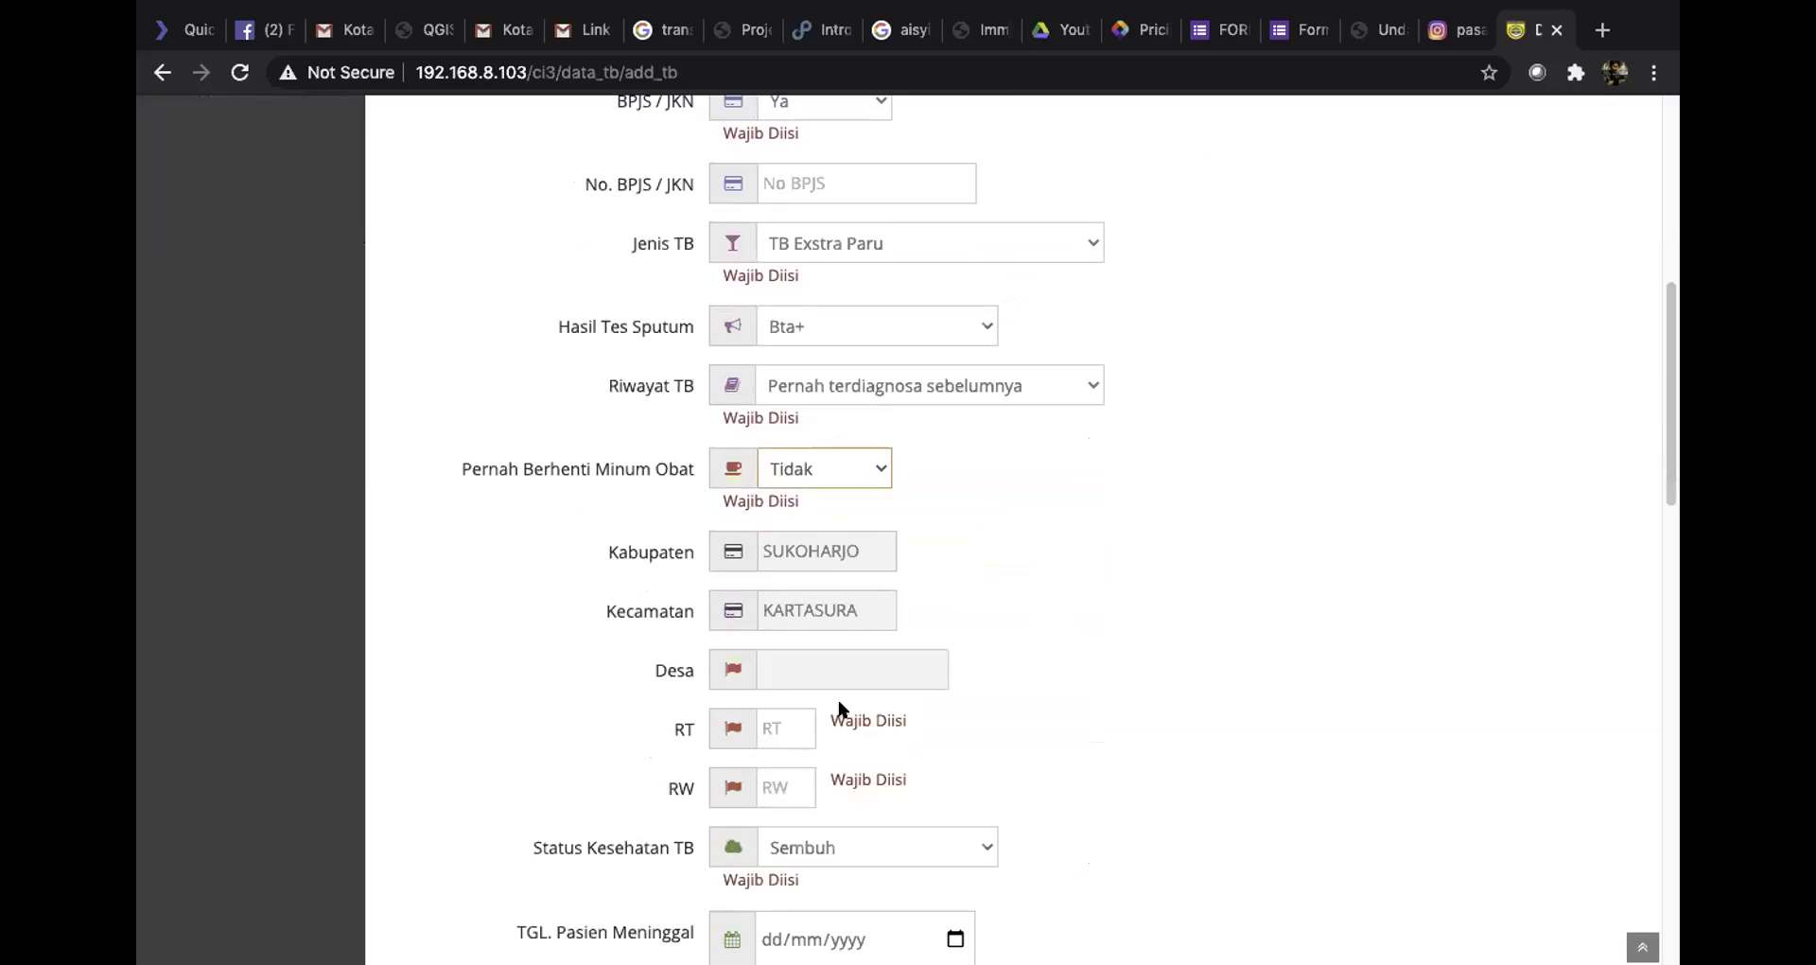
pyautogui.click(819, 665)
pyautogui.scroll(-3, 819, 665)
pyautogui.scroll(-3, 939, 695)
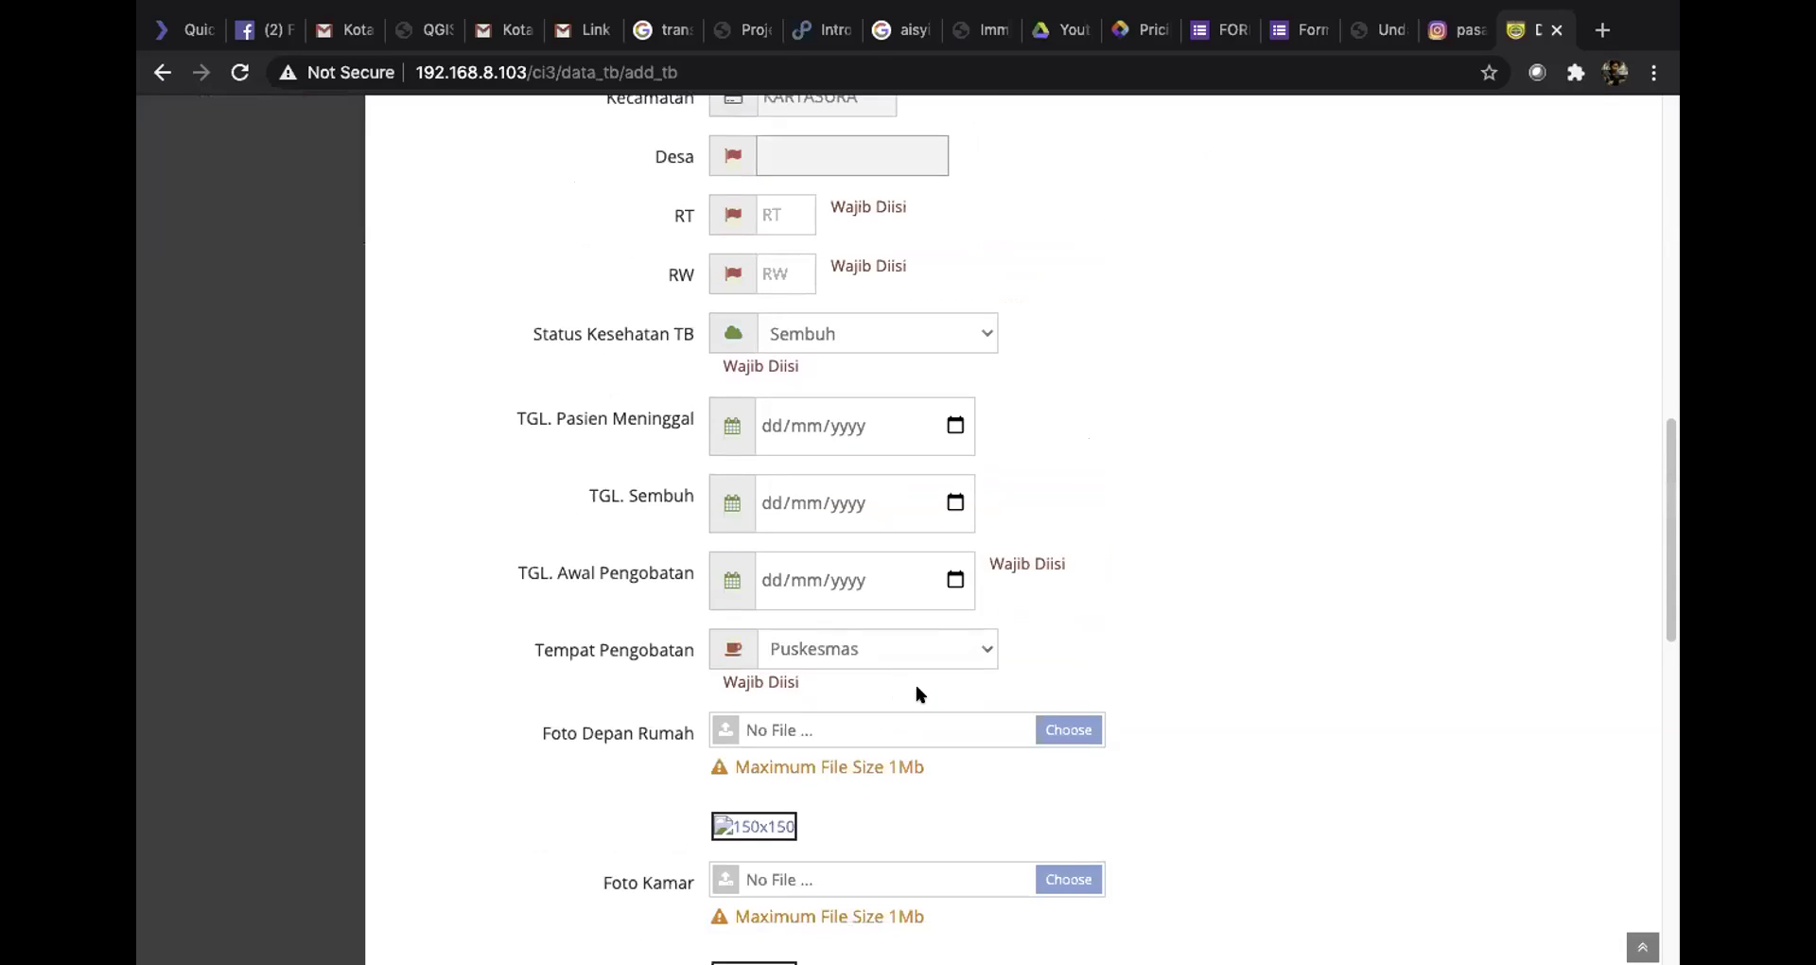
pyautogui.scroll(-2, 953, 717)
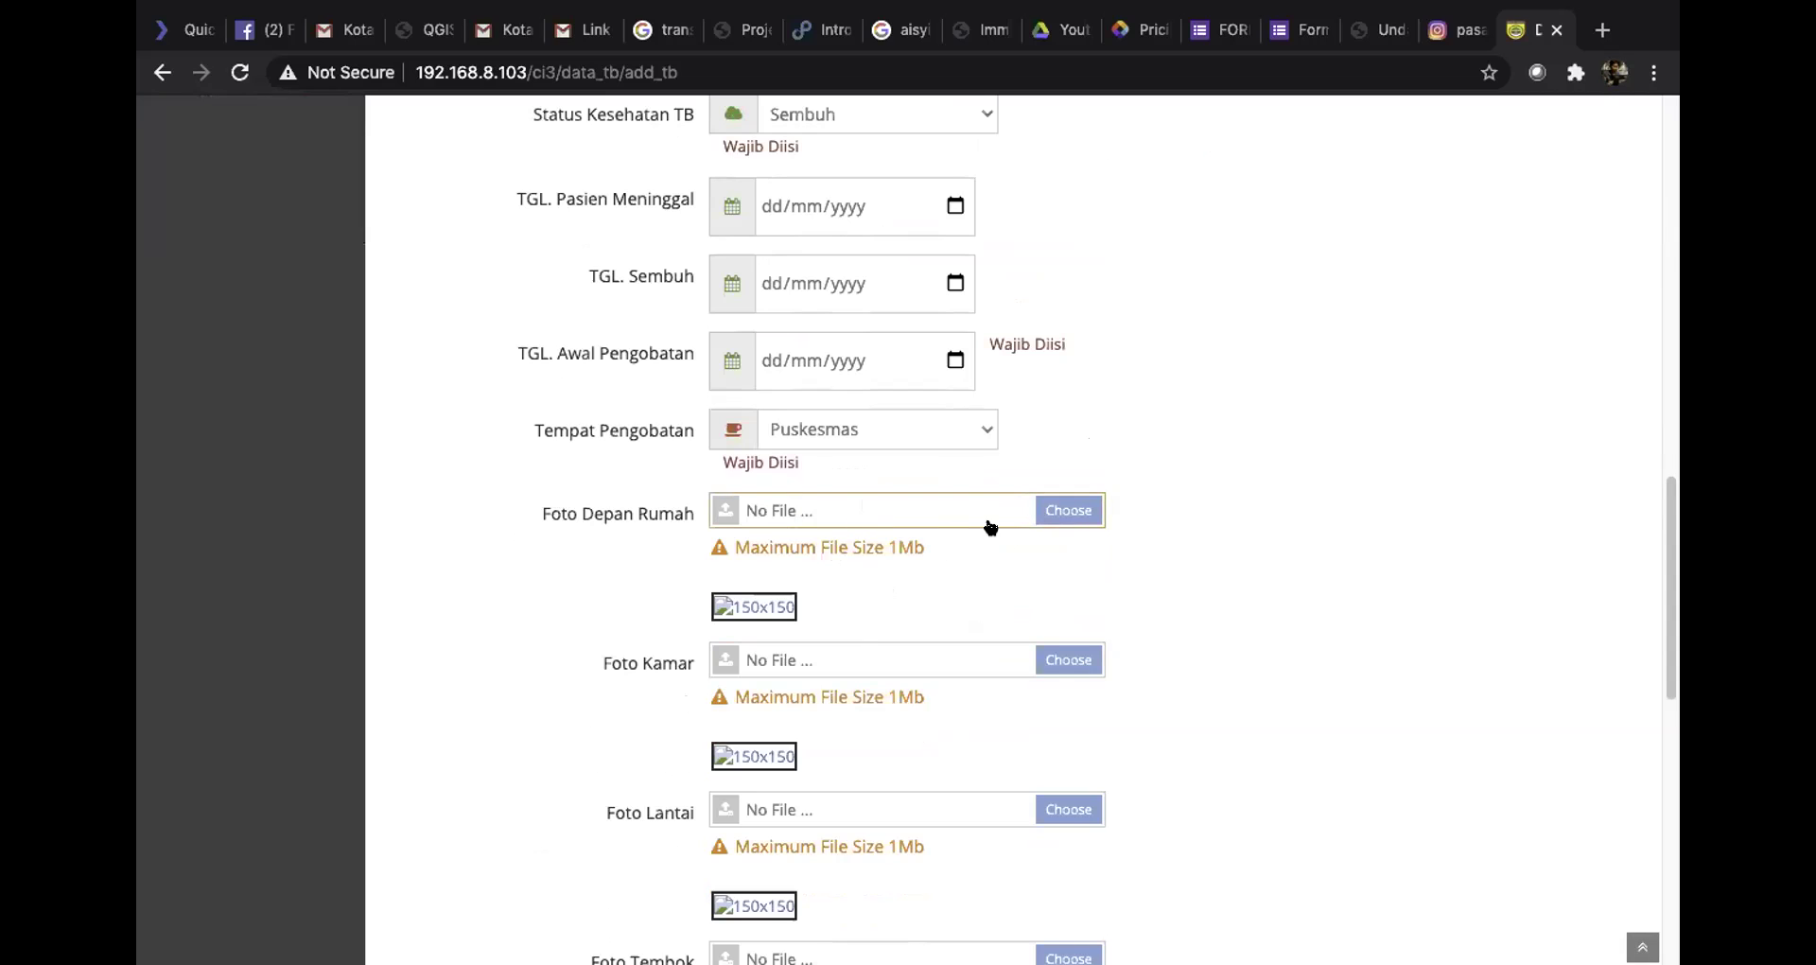
pyautogui.scroll(-5, 830, 513)
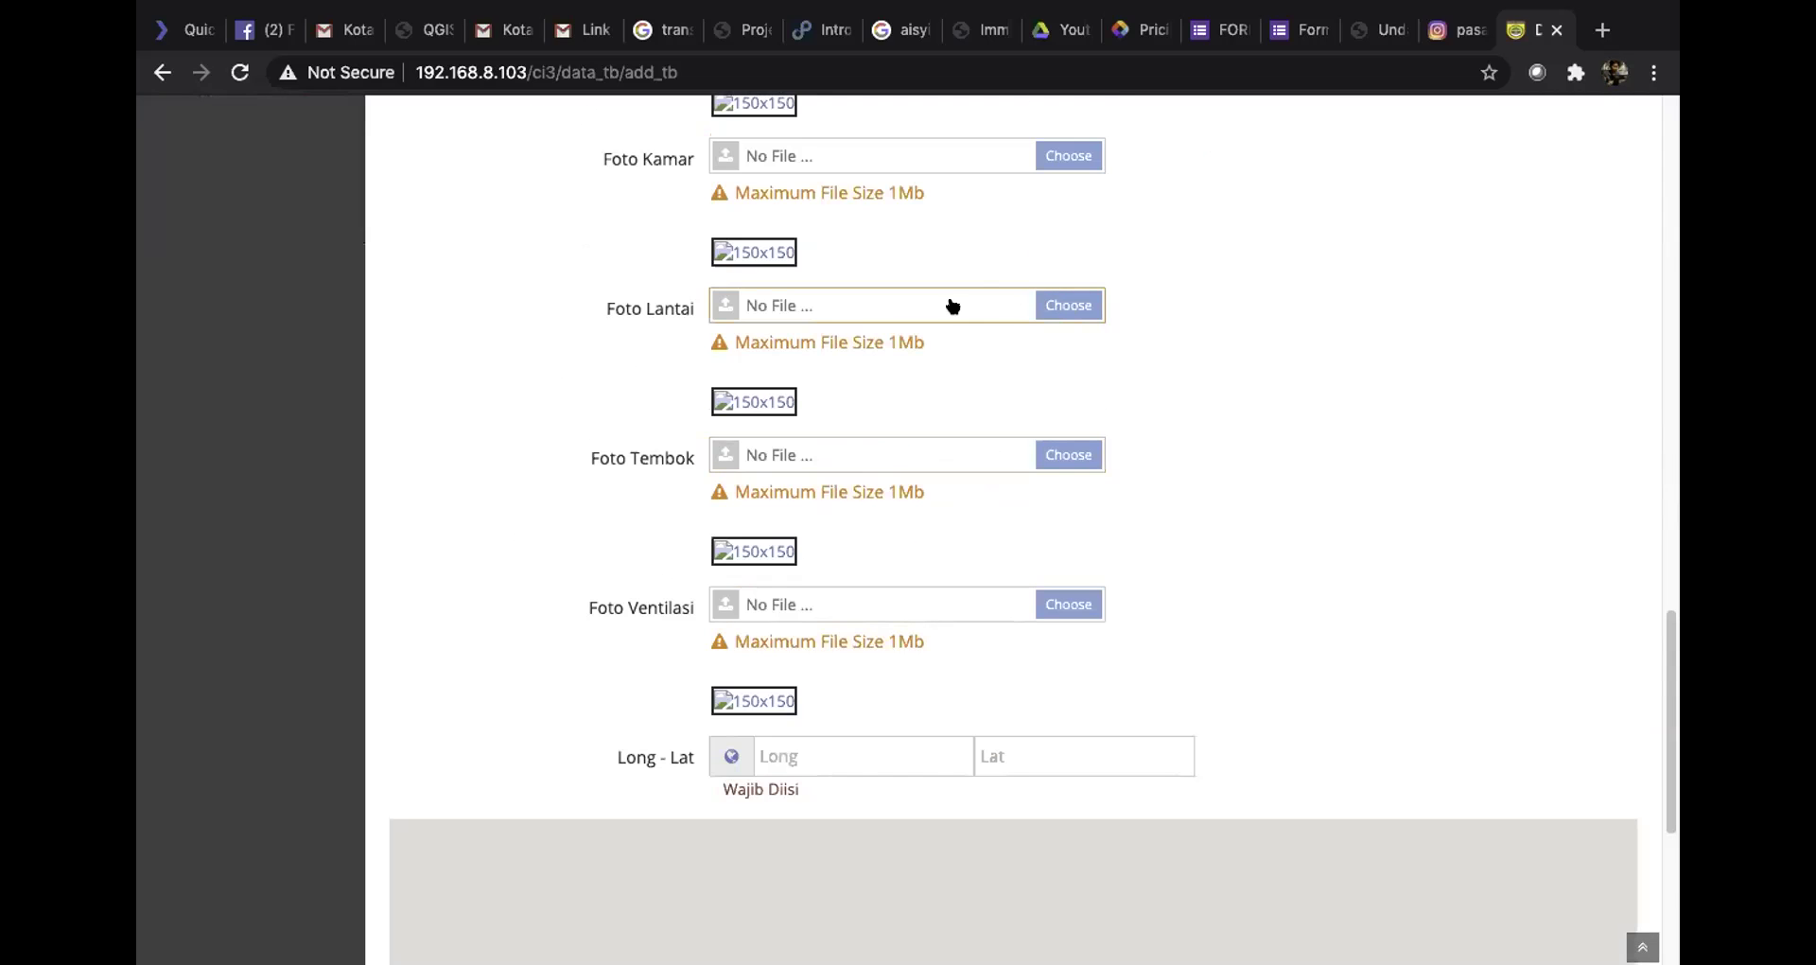
pyautogui.click(1057, 305)
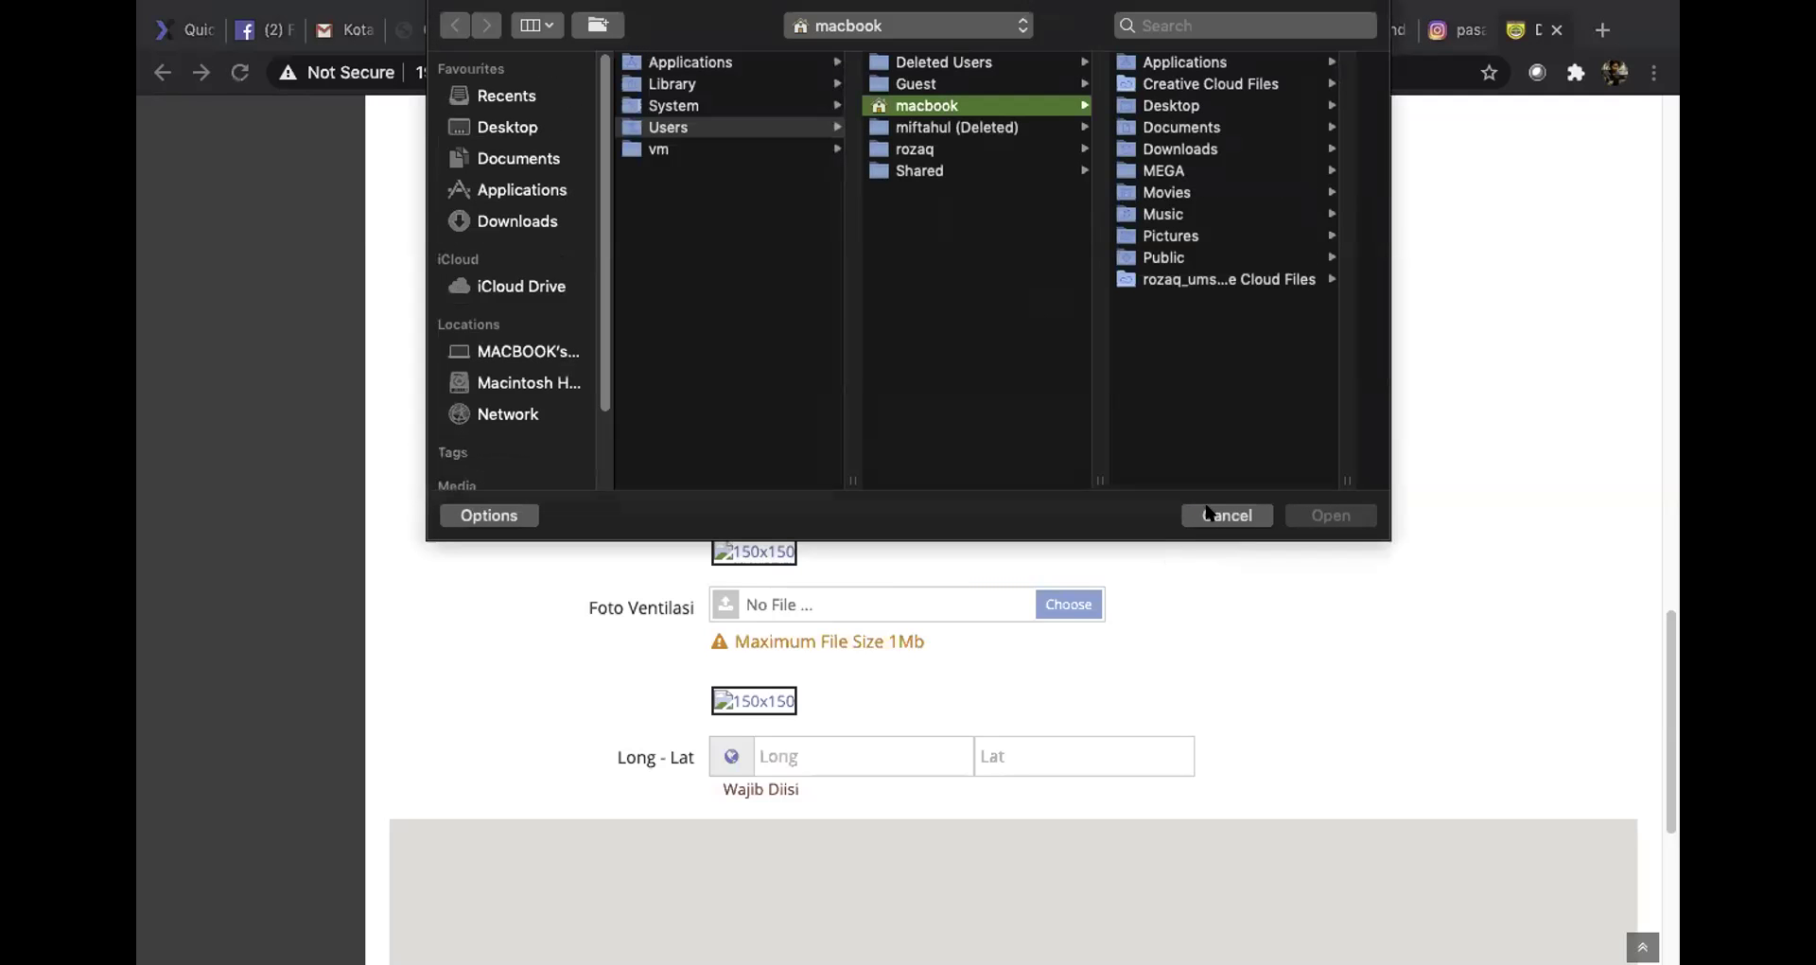
pyautogui.click(1220, 516)
pyautogui.scroll(-2, 832, 625)
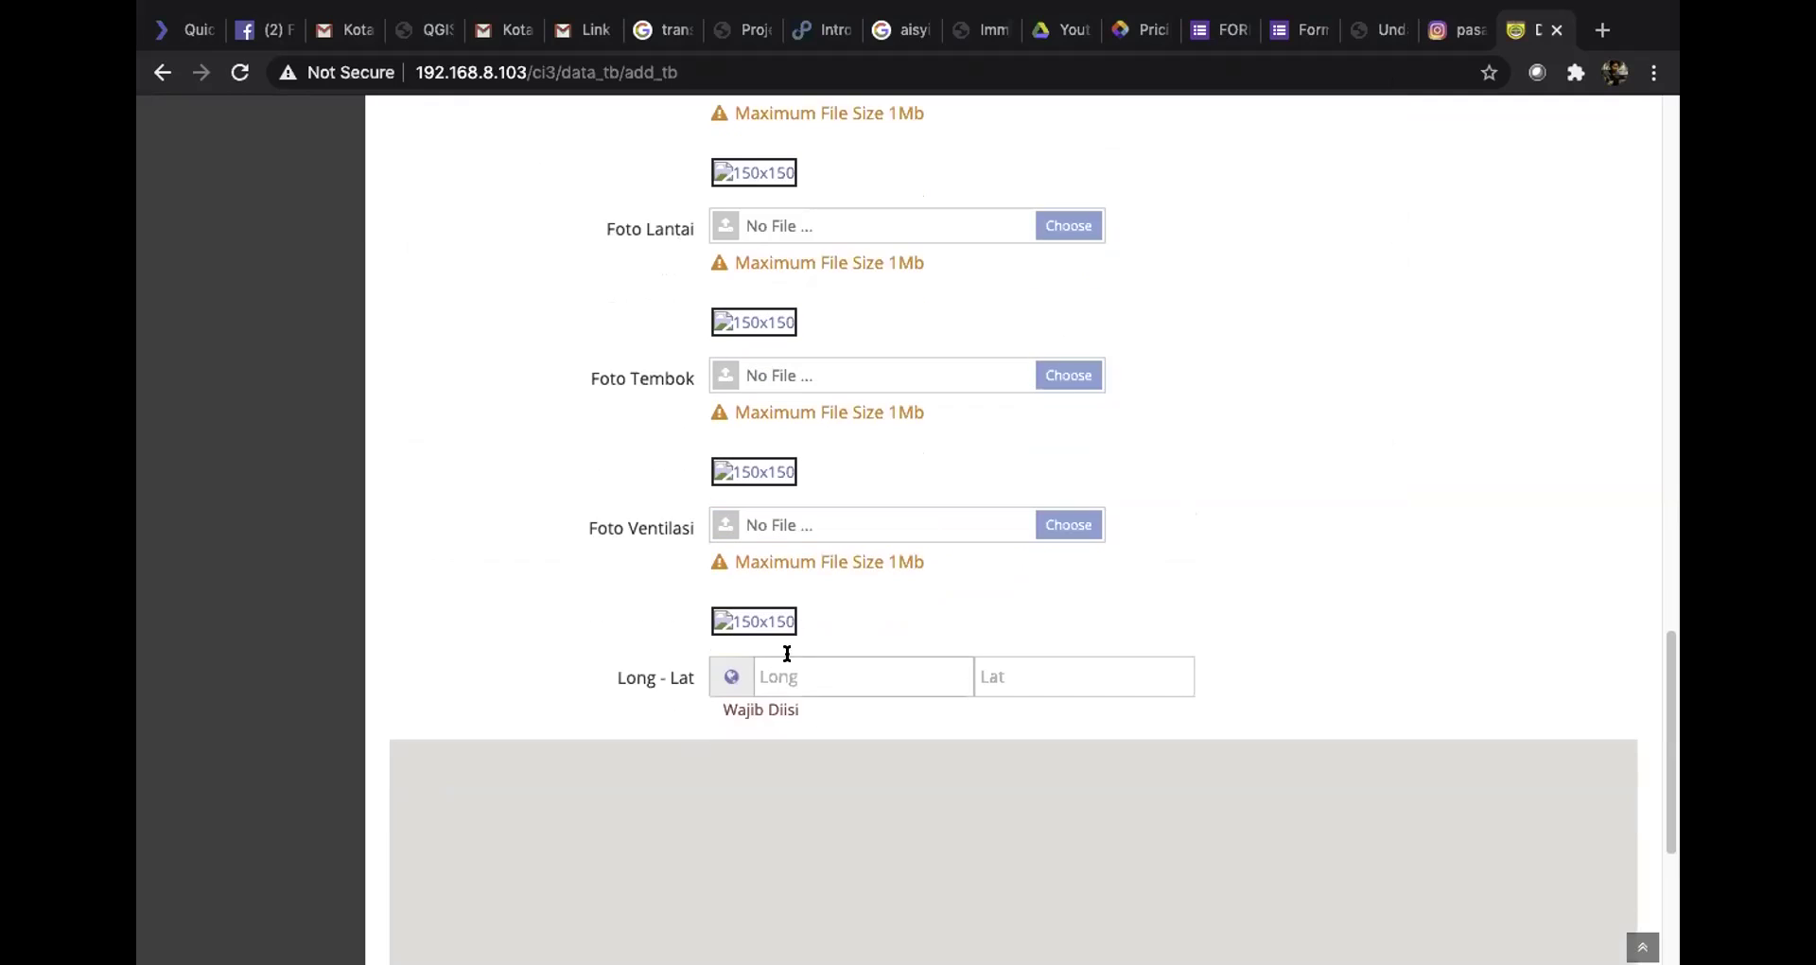
pyautogui.click(816, 677)
# In another browser tab, search 'googlemap' and open Google Maps
pyautogui.click(979, 30)
pyautogui.click(969, 71)
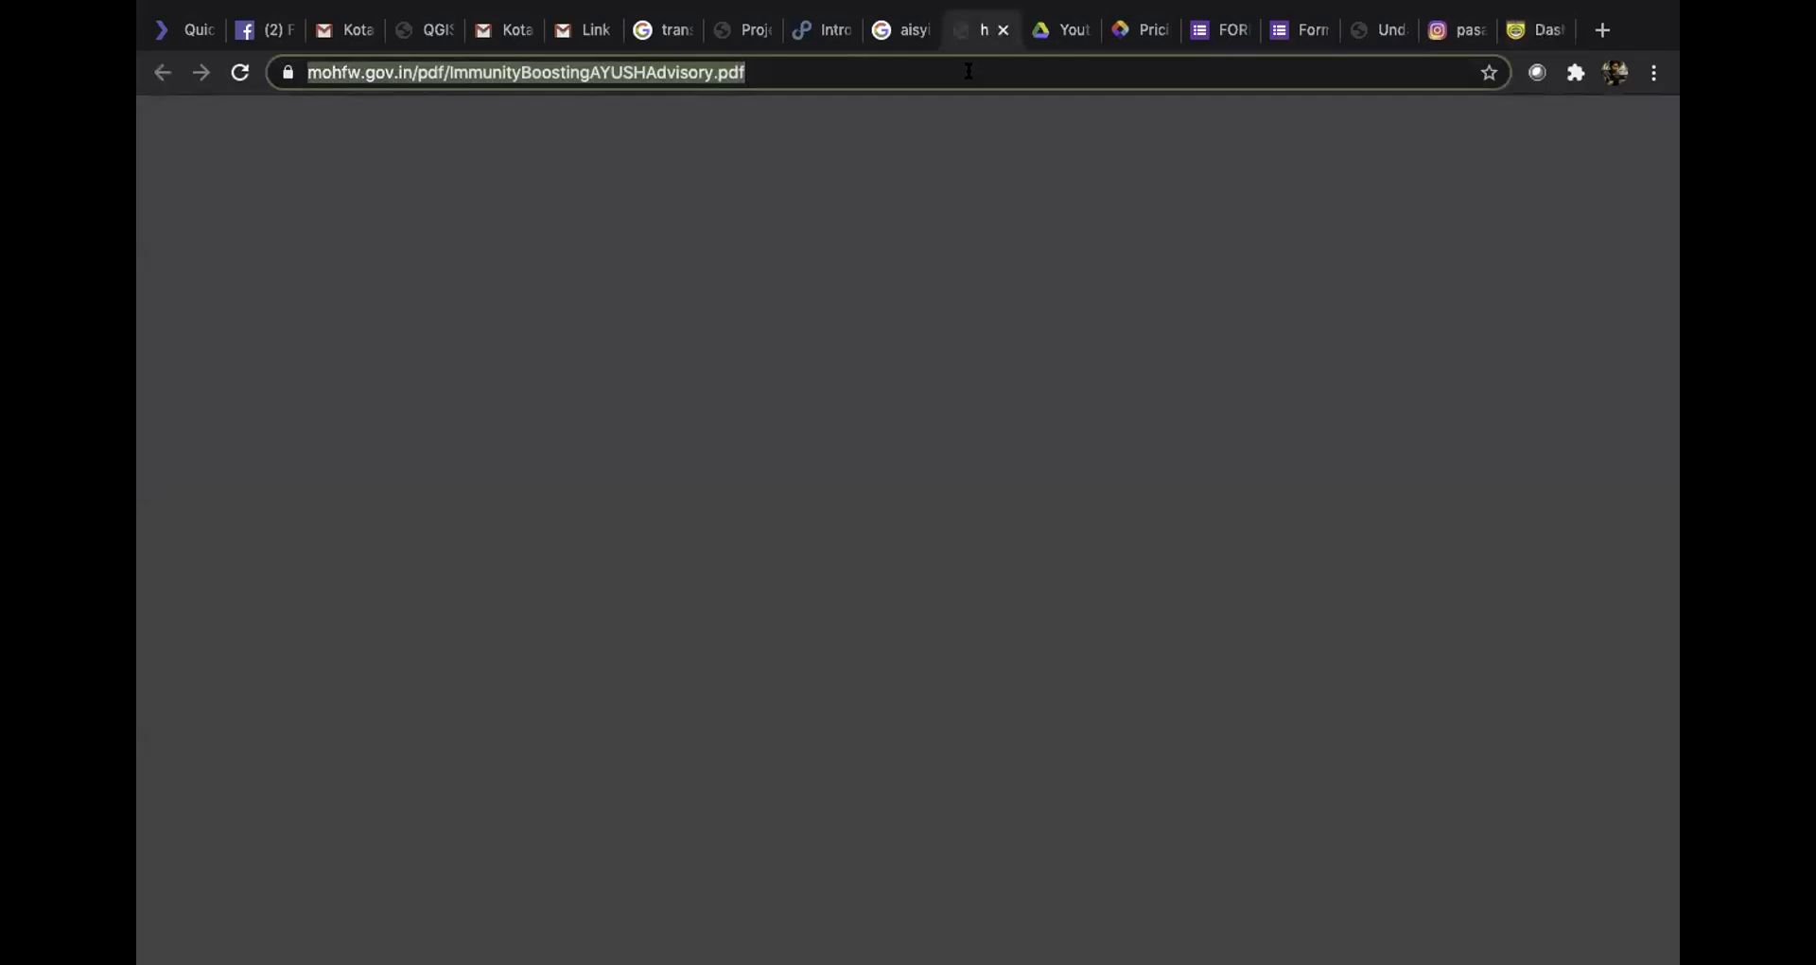
pyautogui.write('googlema')
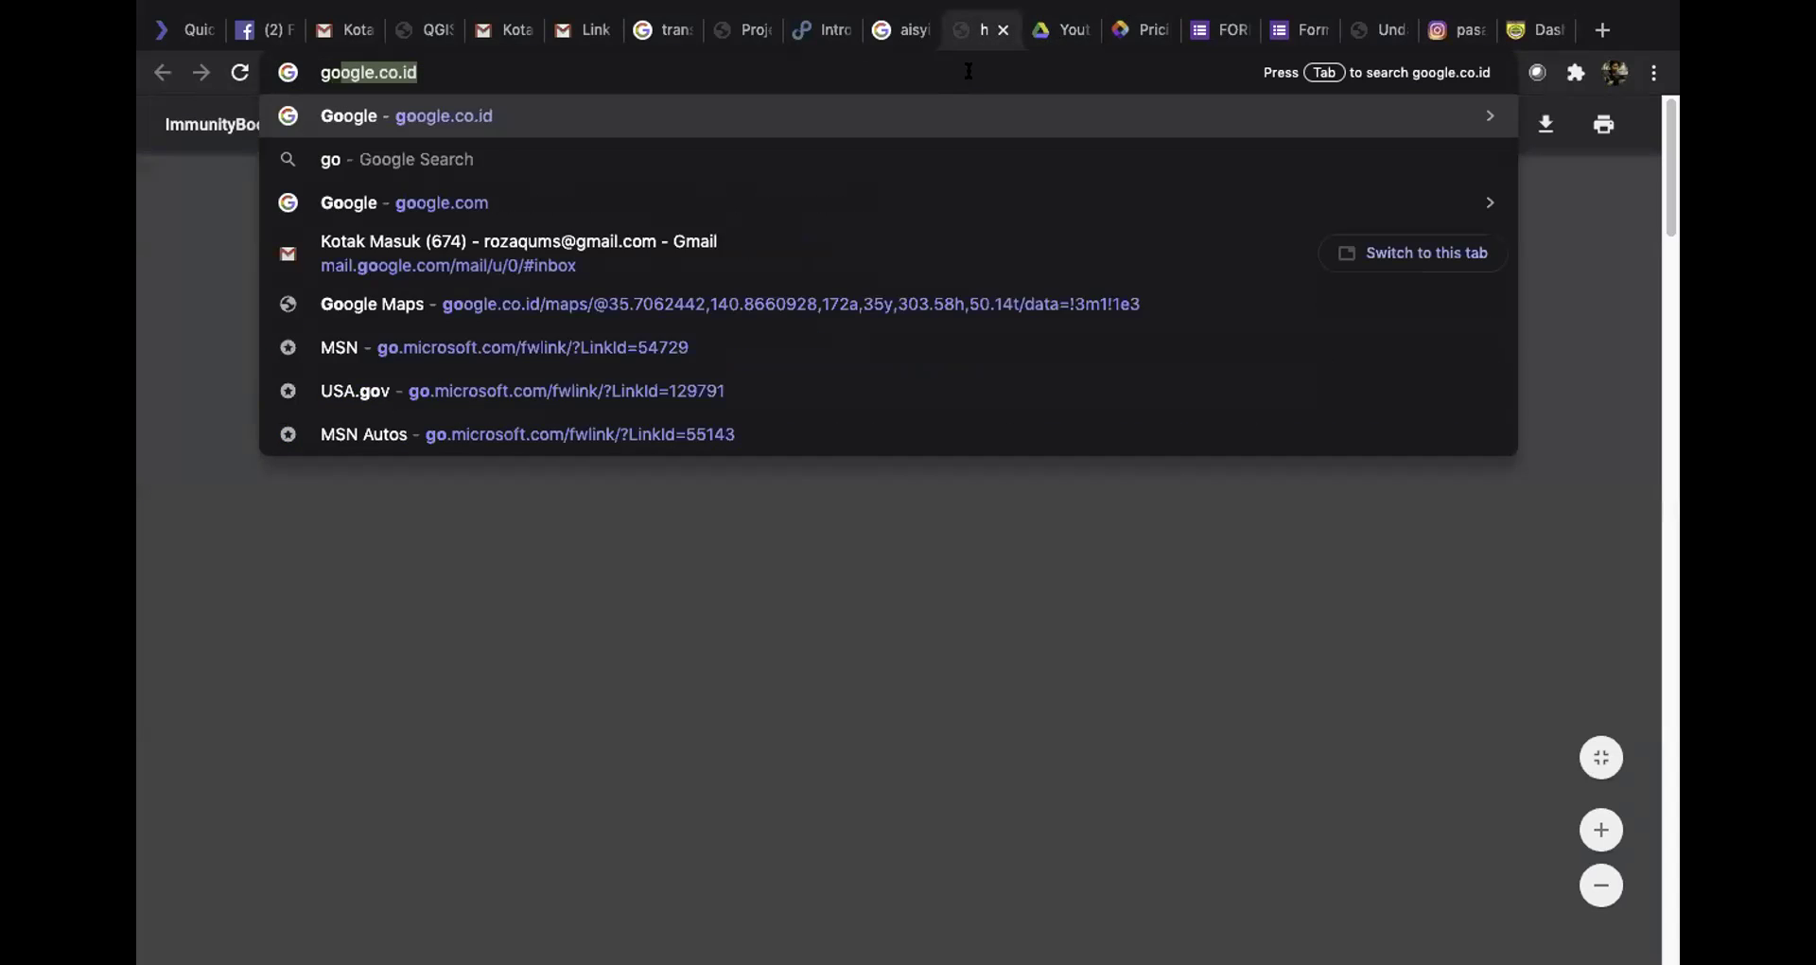
pyautogui.write('p')
pyautogui.press('Return')
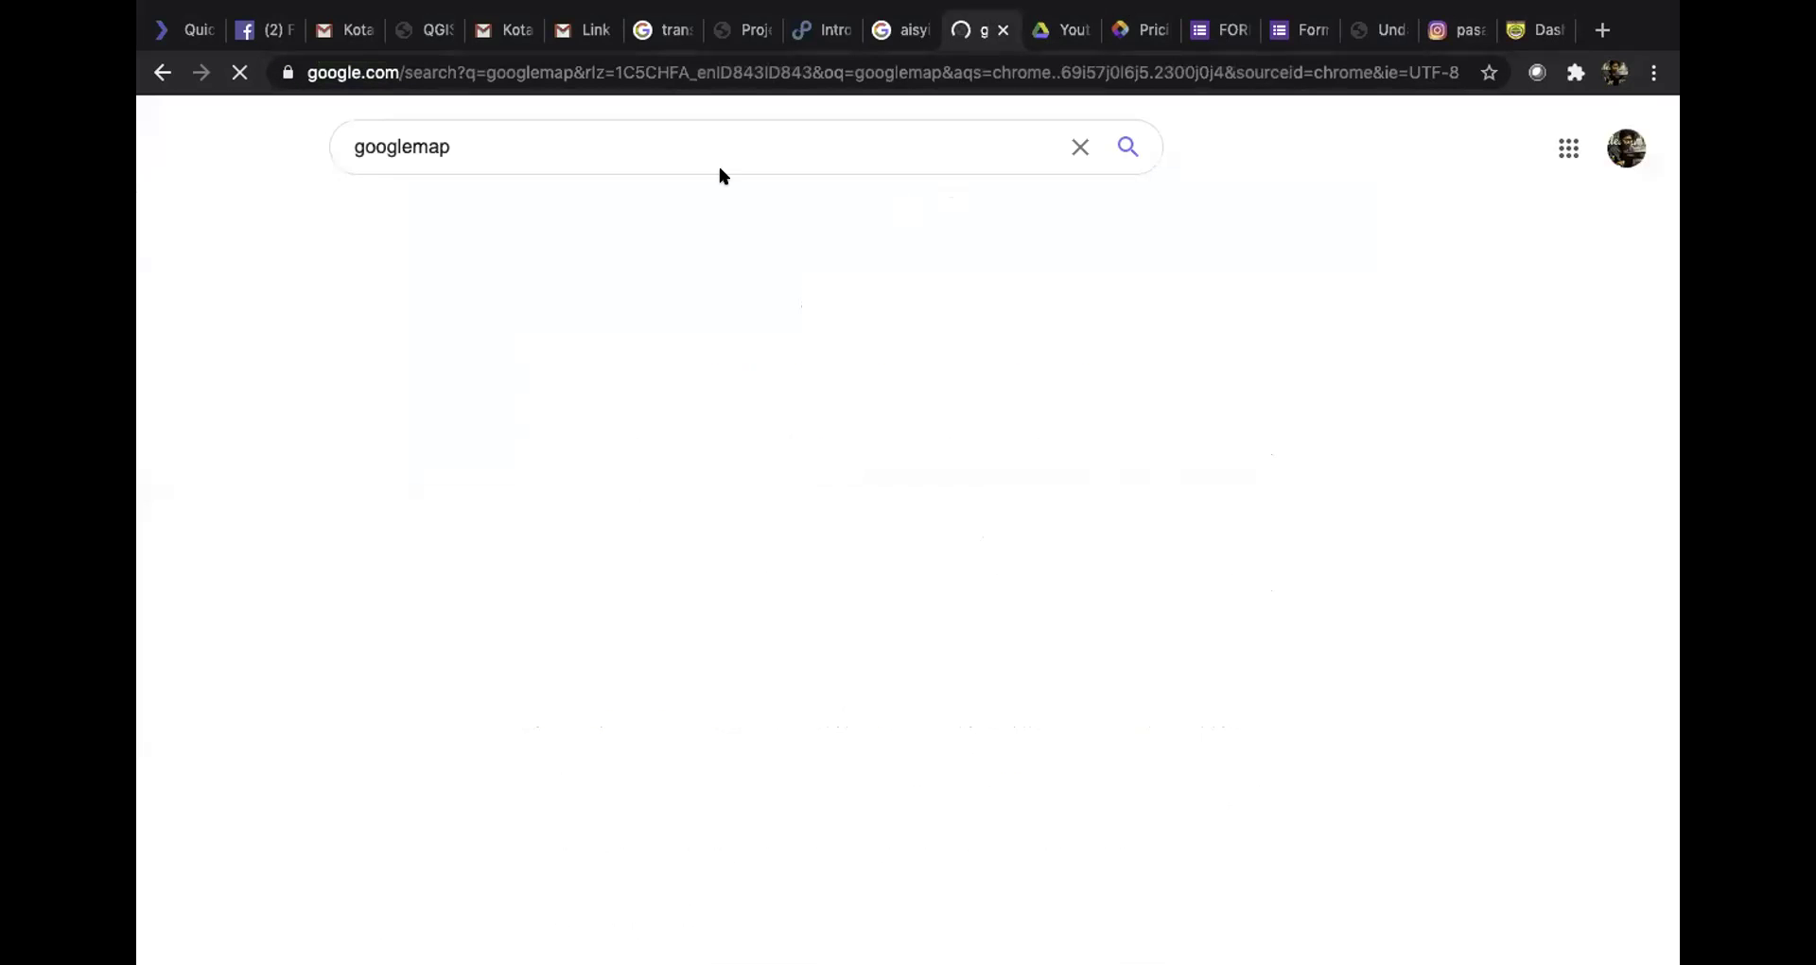
pyautogui.click(435, 342)
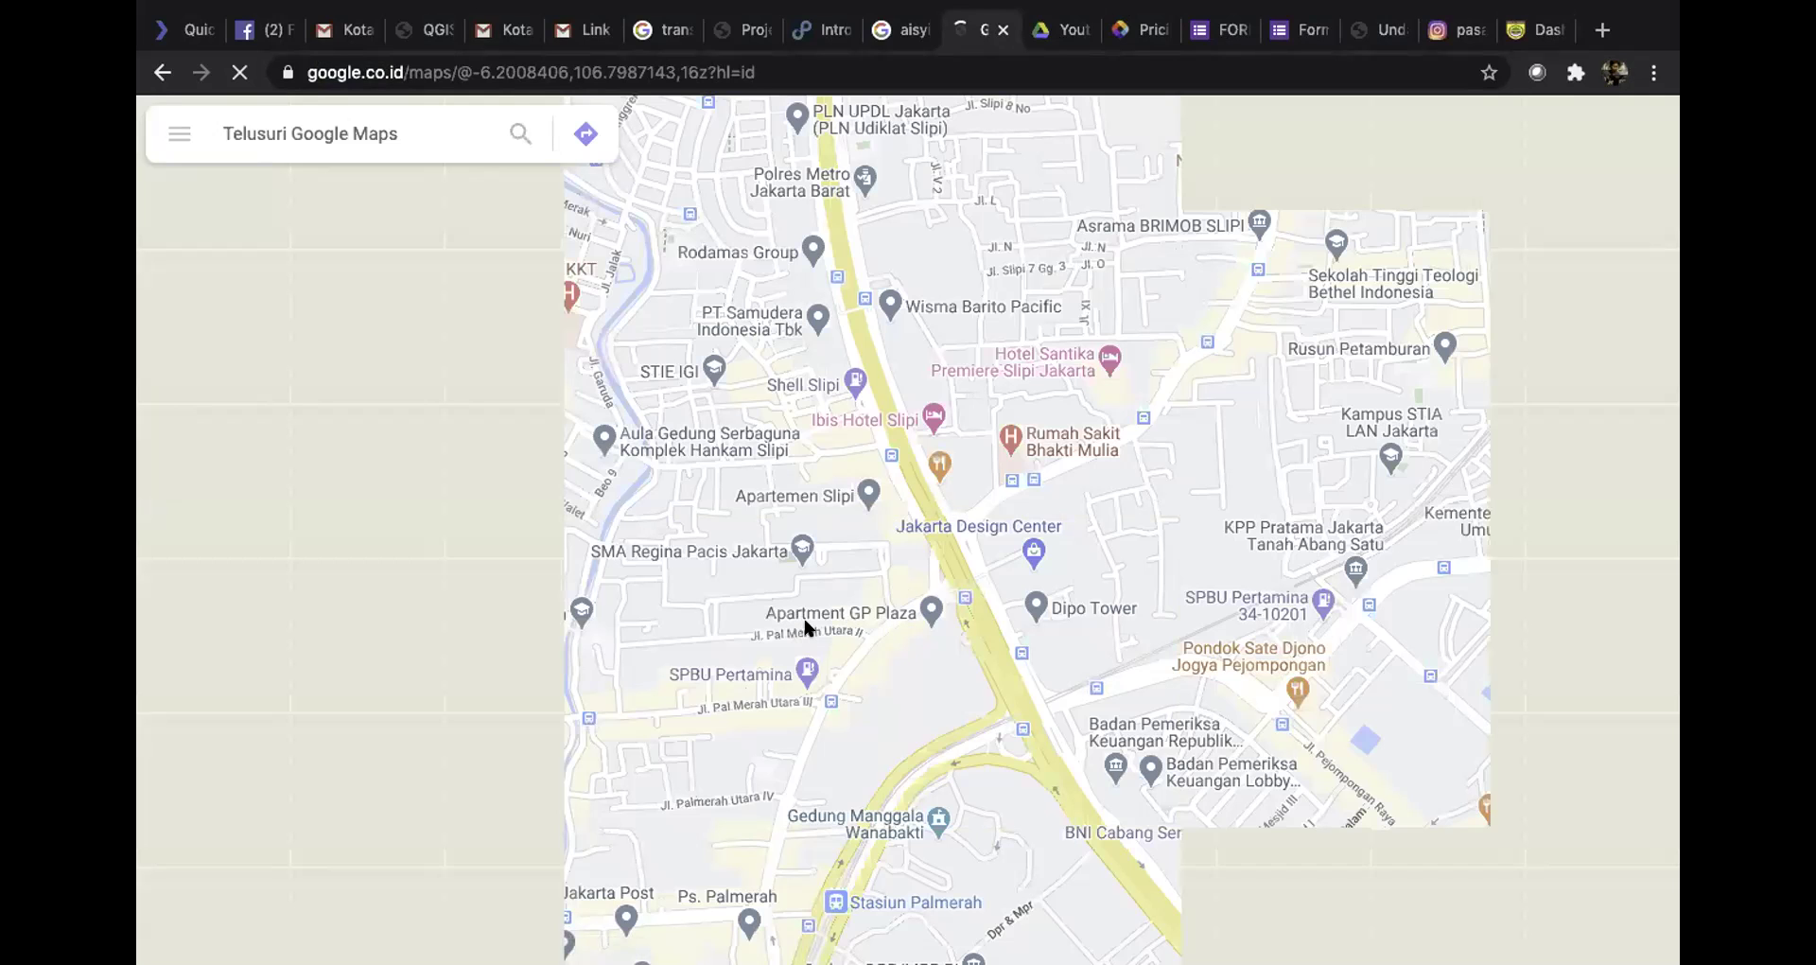
# Search Google Maps for 'pabelan'
pyautogui.click(412, 132)
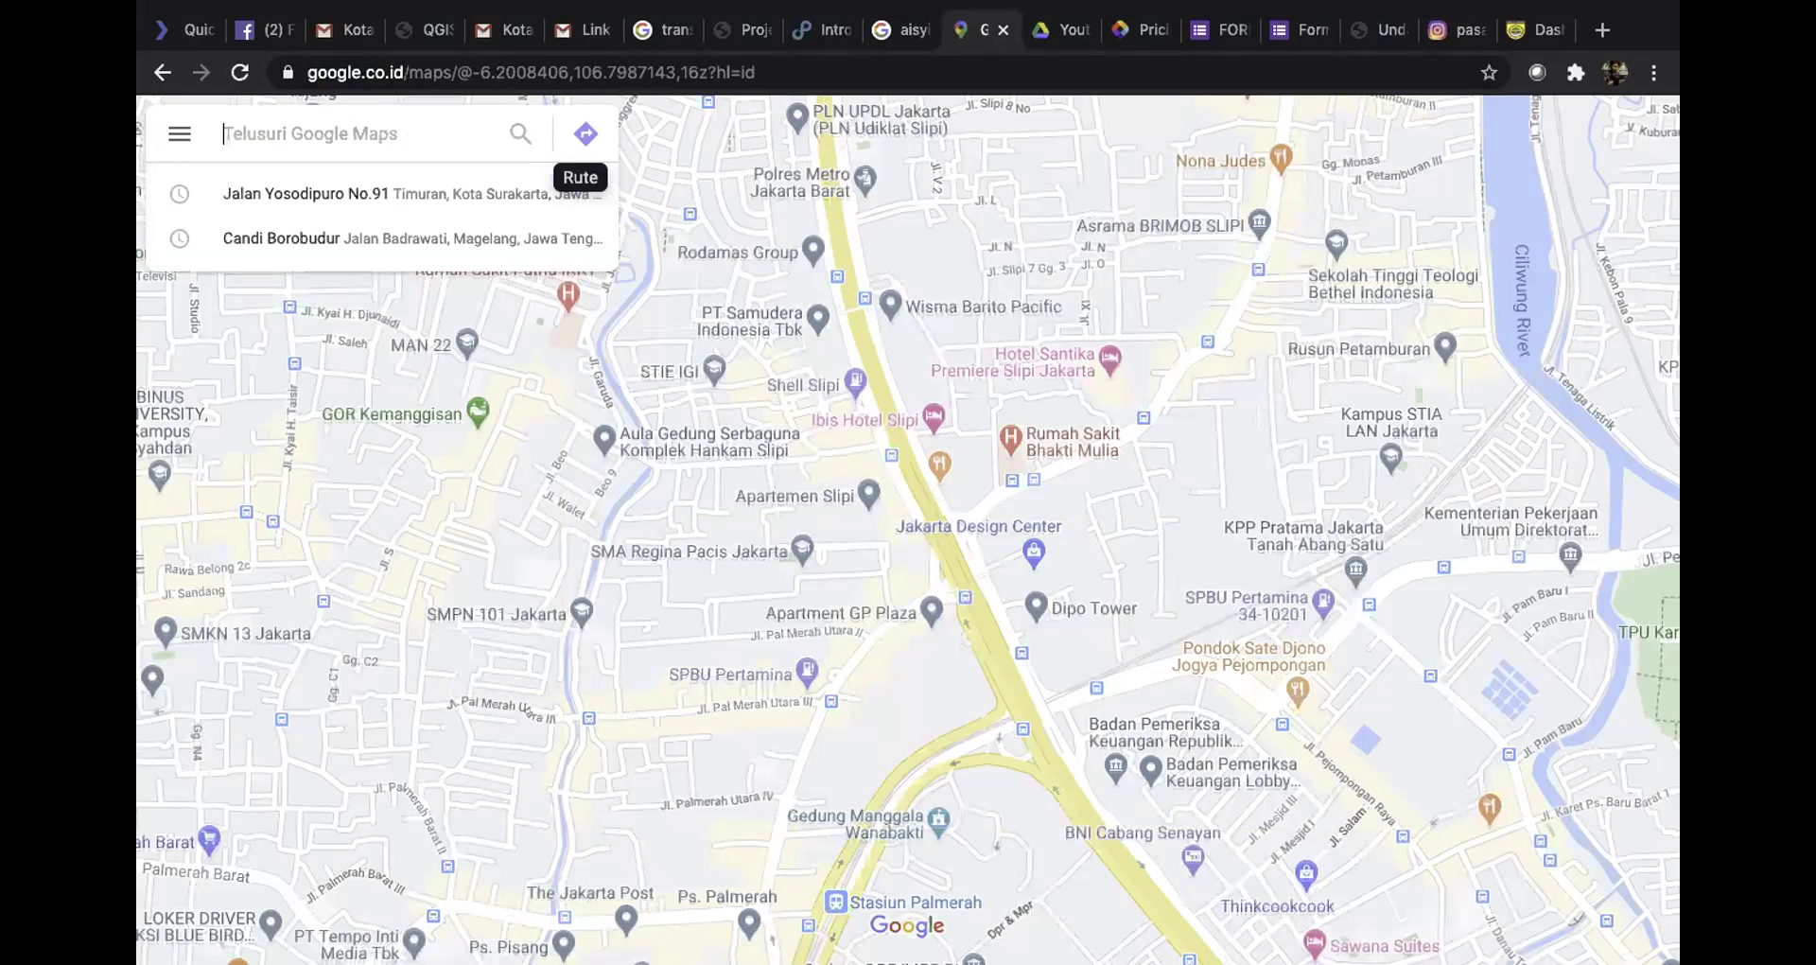
pyautogui.write('pabelan')
pyautogui.press('Return')
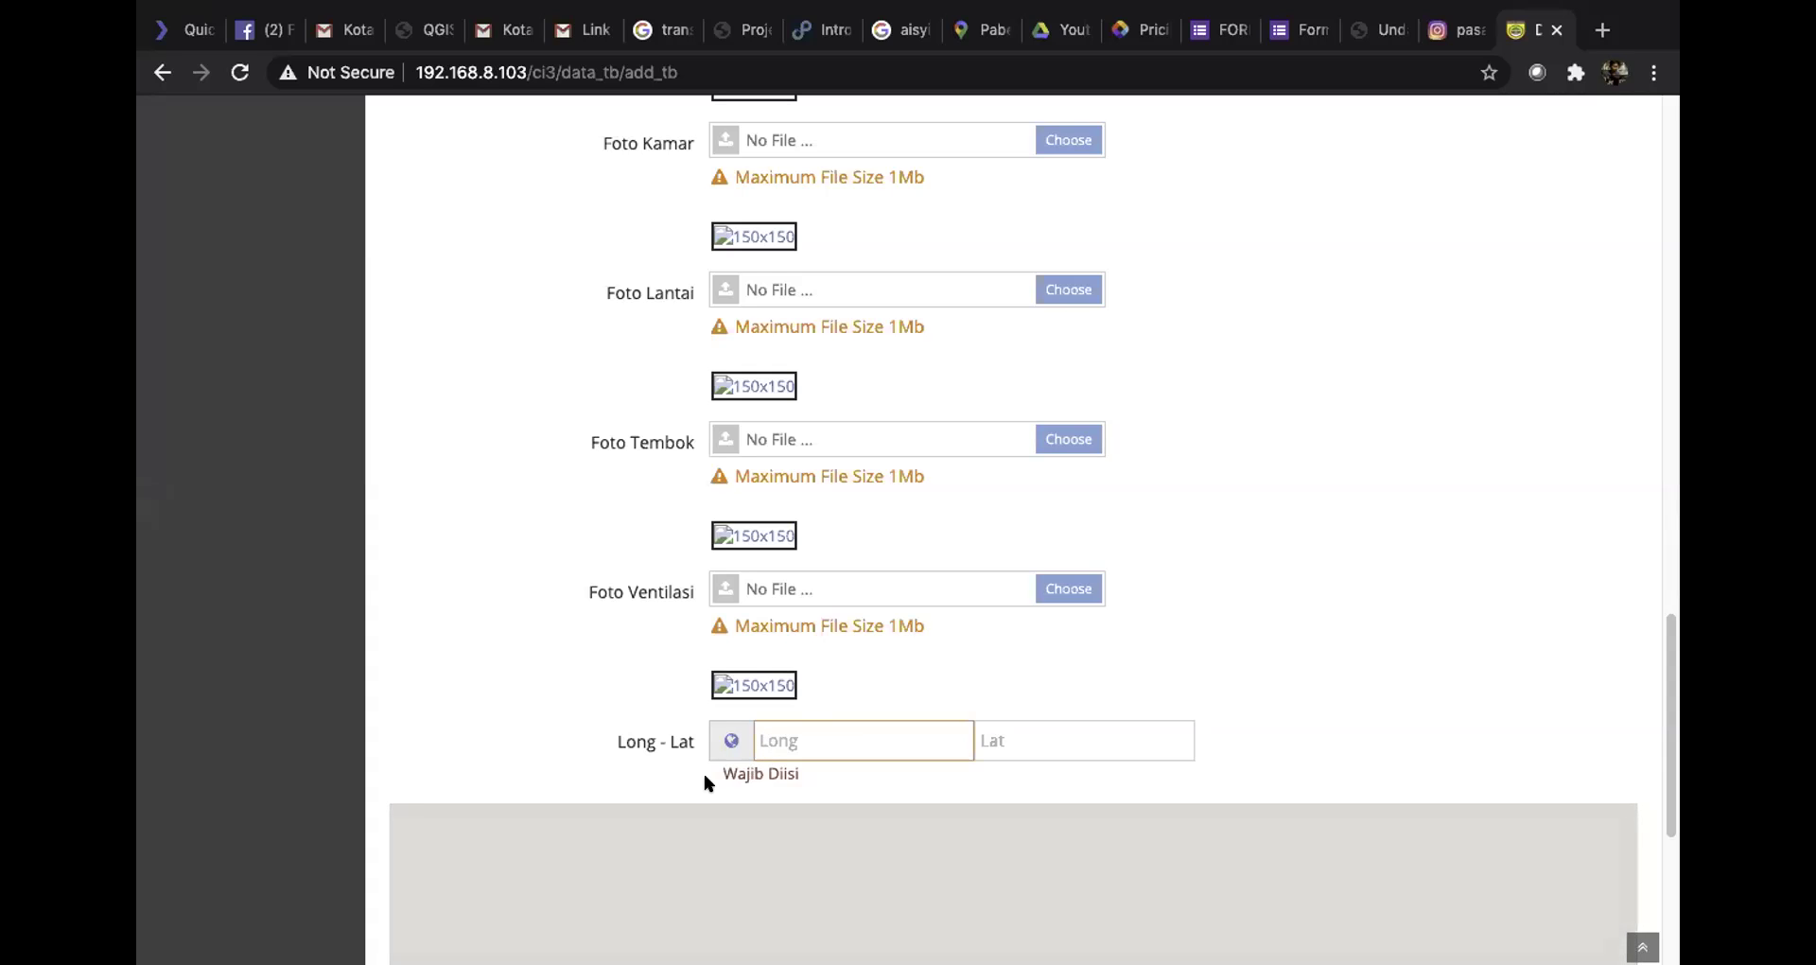
# Set RT to 1 and raise RW to 3 with the spin arrows
pyautogui.scroll(-5, 757, 742)
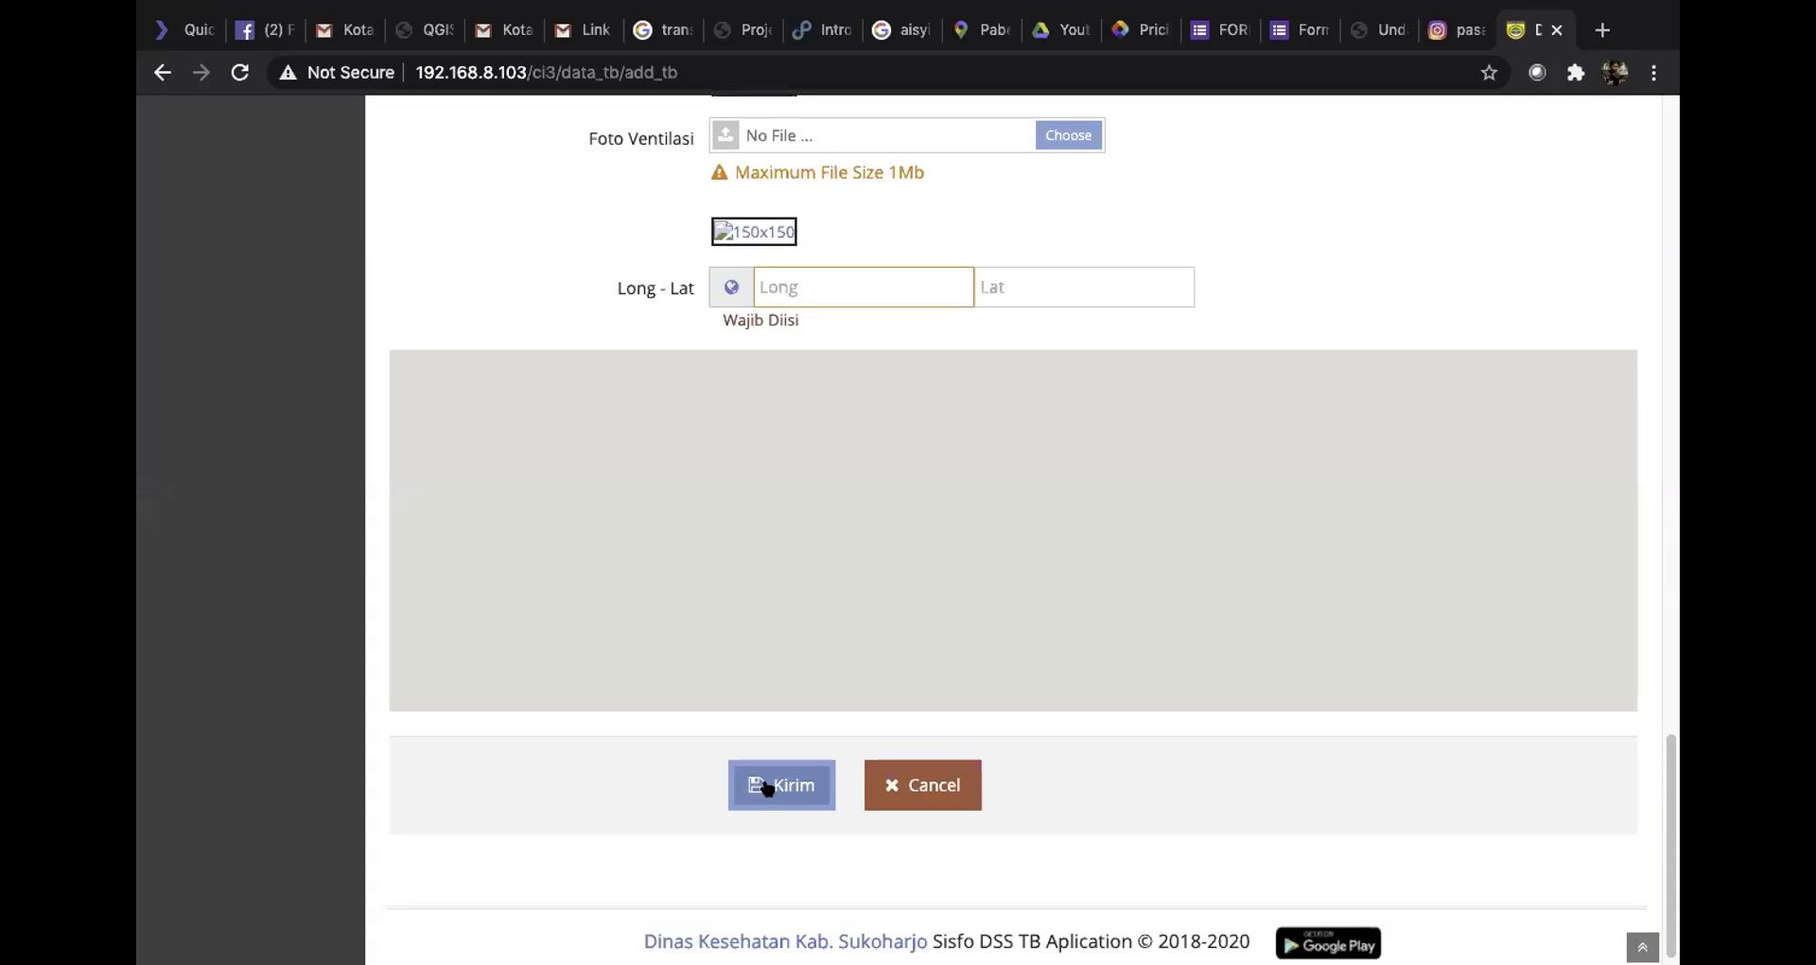
pyautogui.click(772, 784)
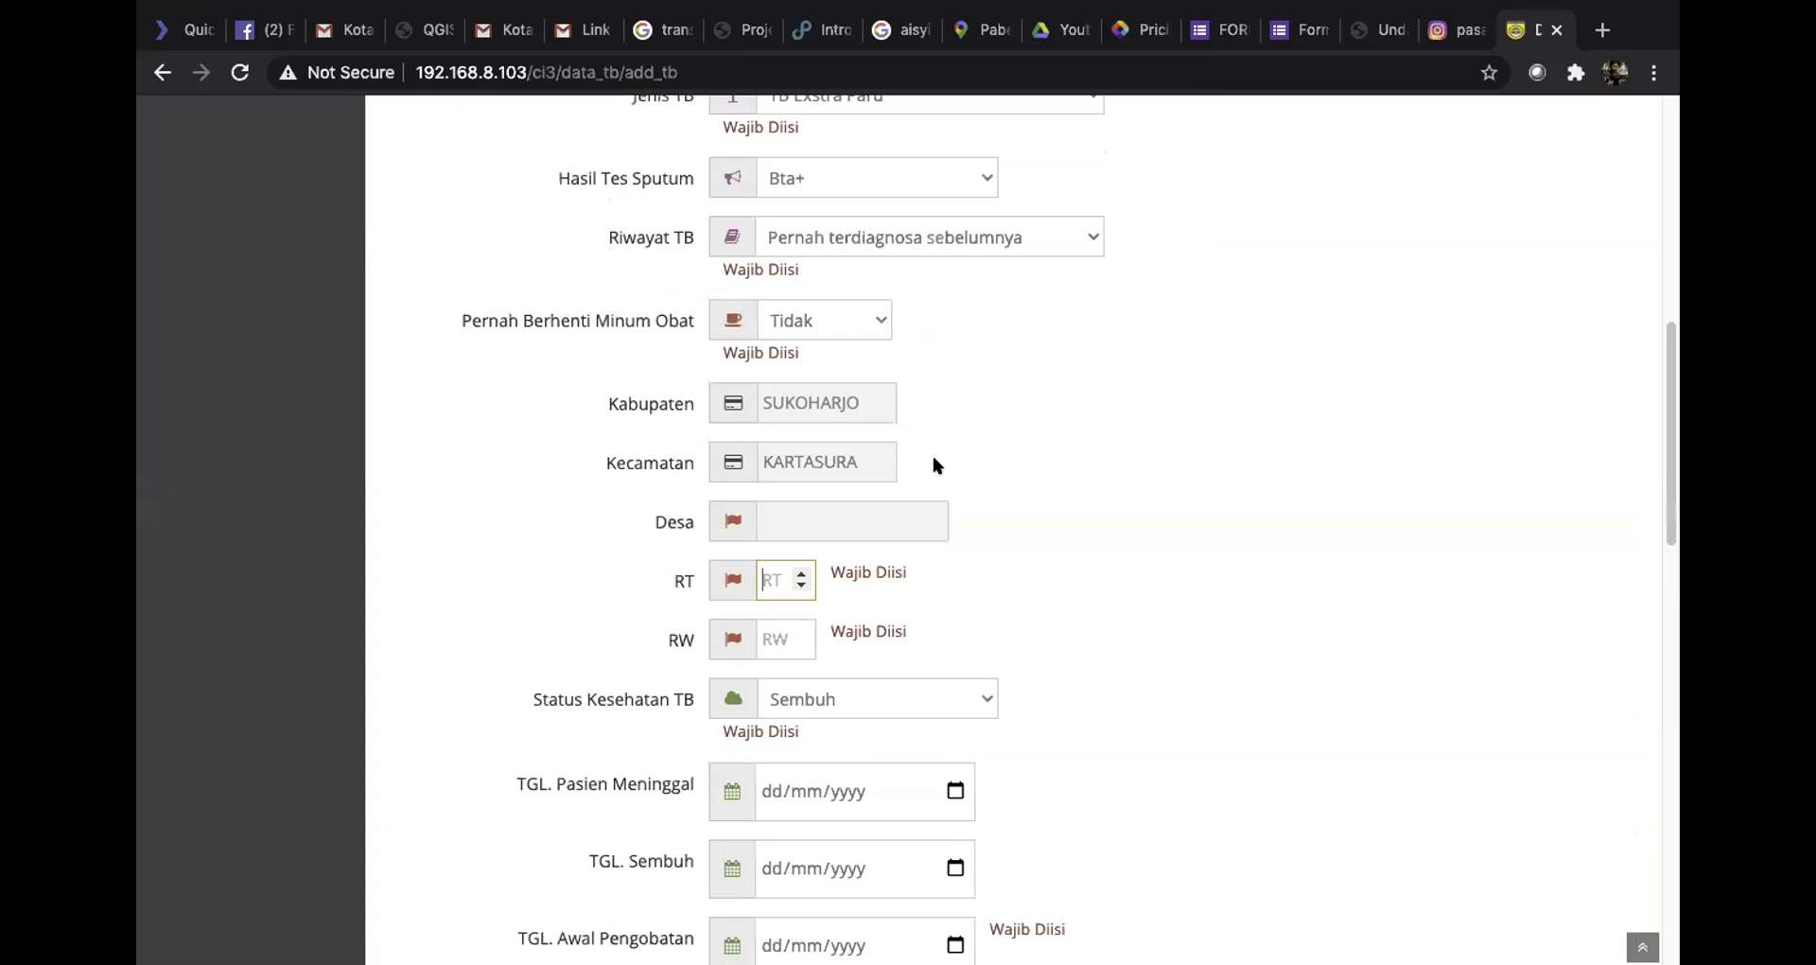
pyautogui.write('1')
pyautogui.click(794, 637)
pyautogui.write('1')
pyautogui.click(801, 633)
pyautogui.click(801, 633)
# Enter a provisional -7000 into the empty Long field
pyautogui.scroll(-15, 1071, 666)
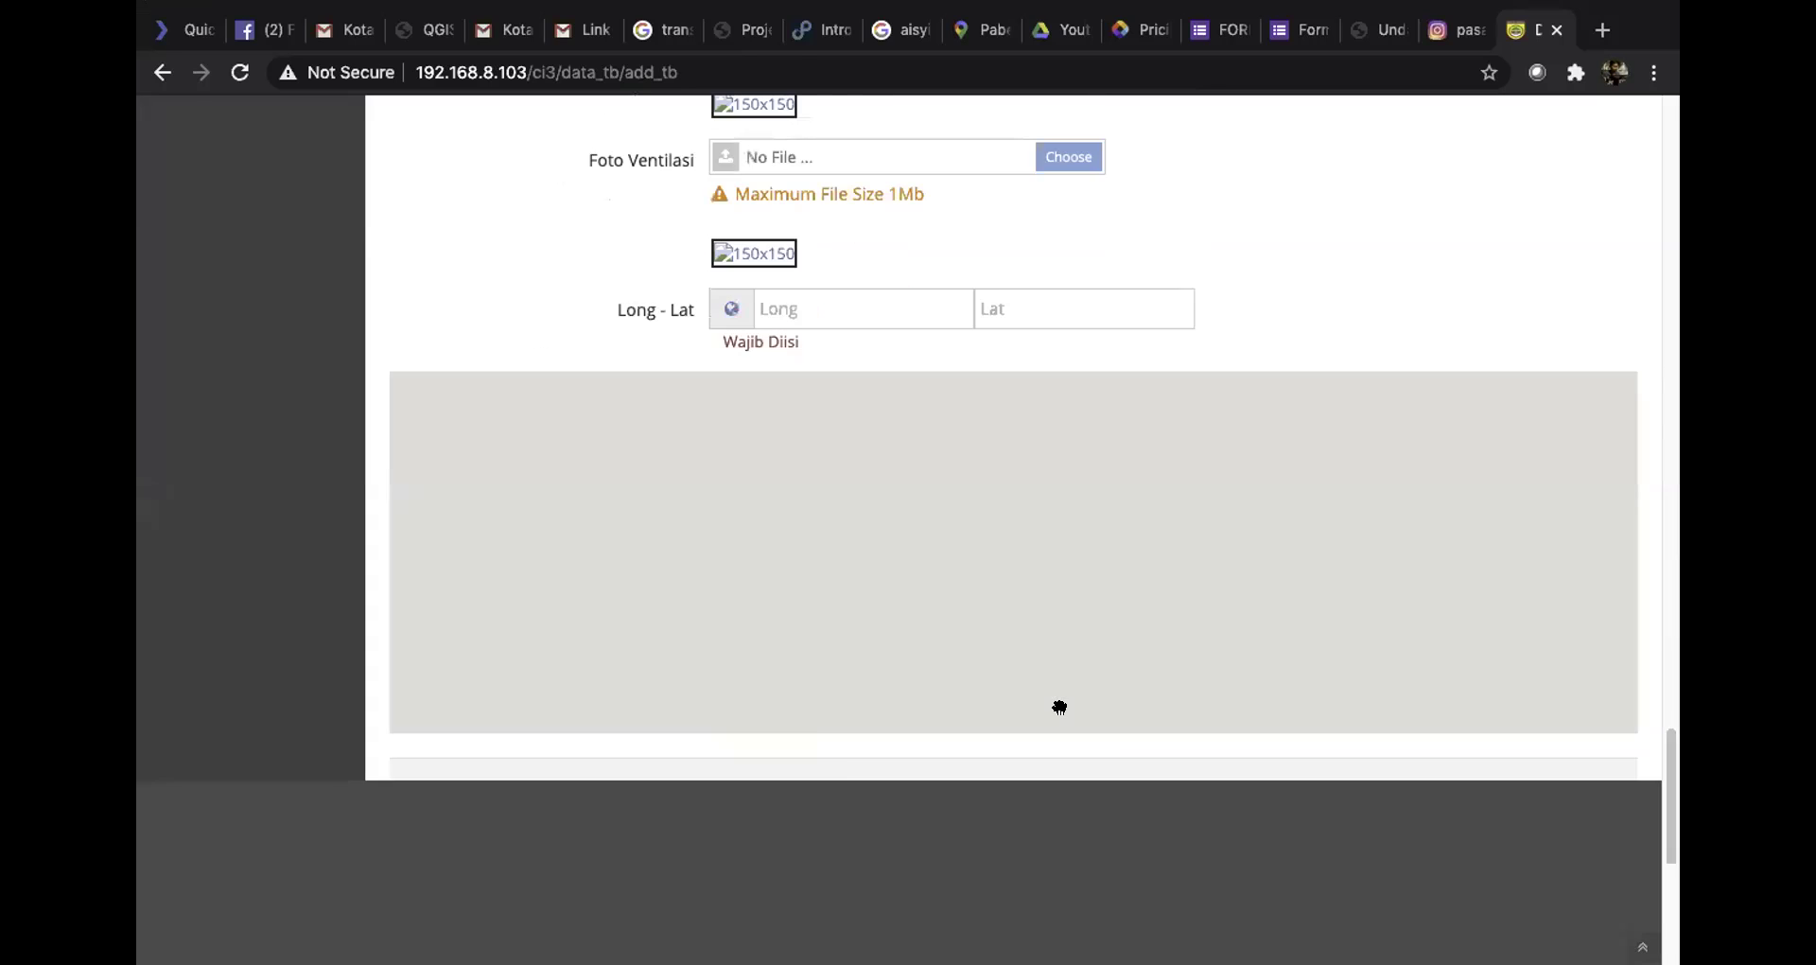
pyautogui.click(791, 773)
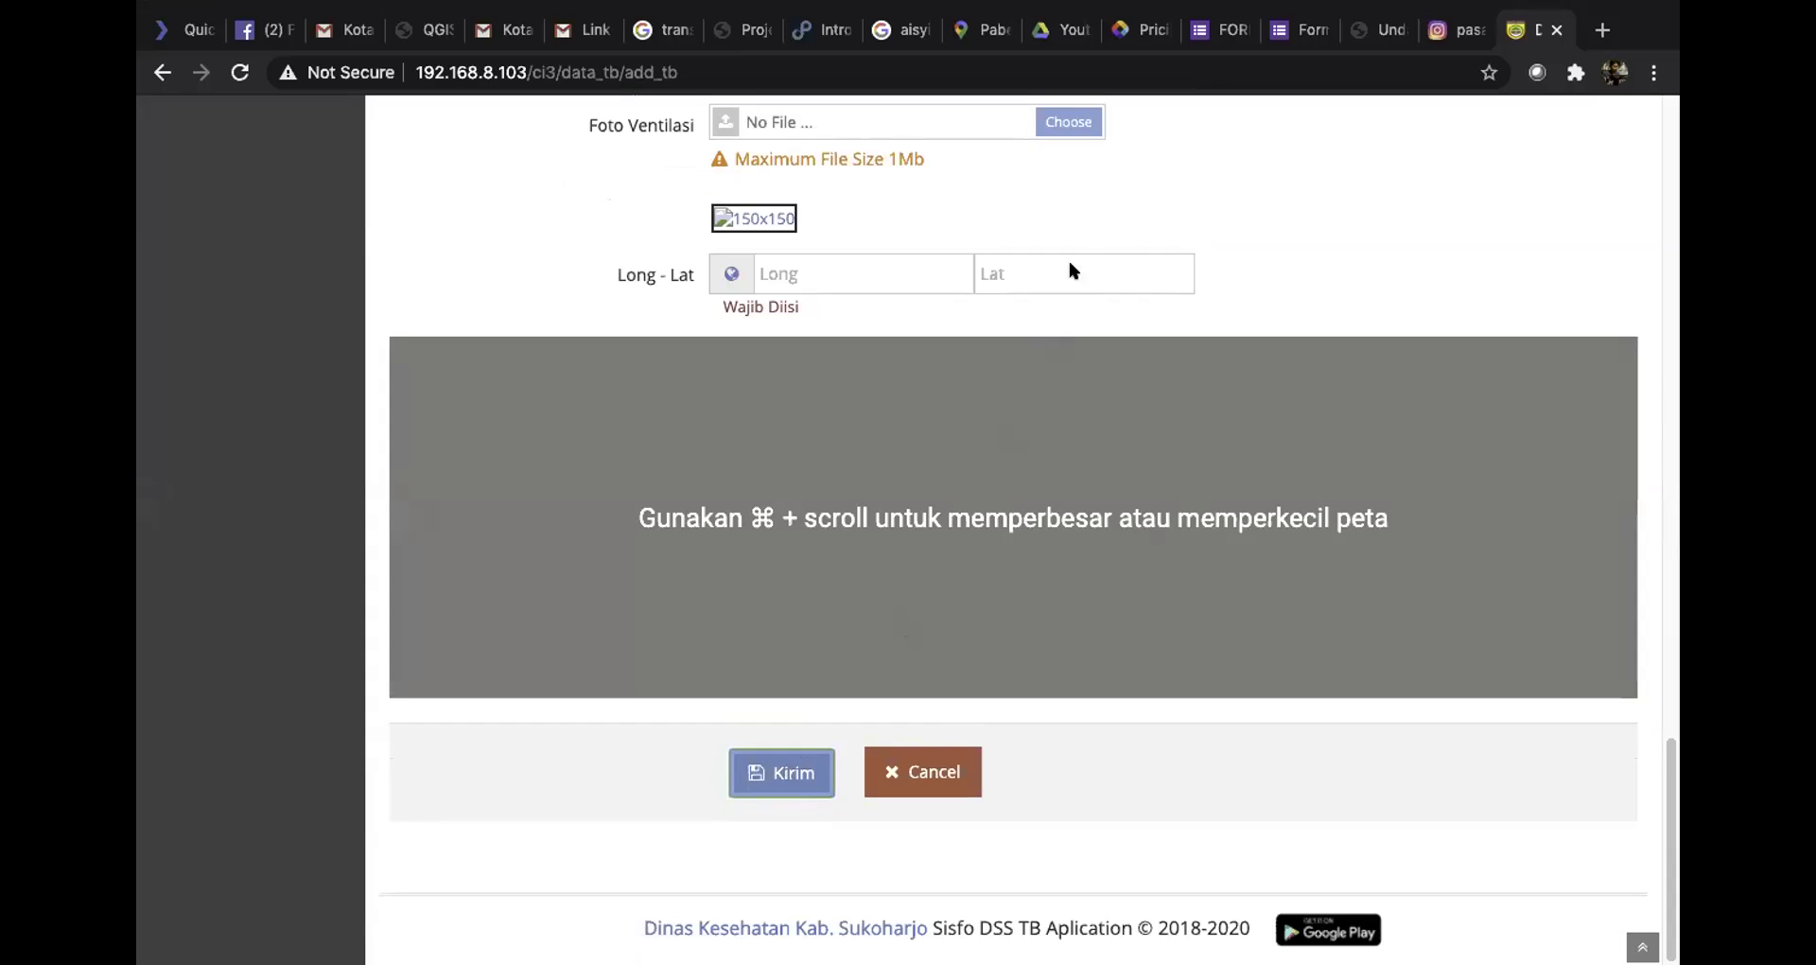
pyautogui.click(914, 272)
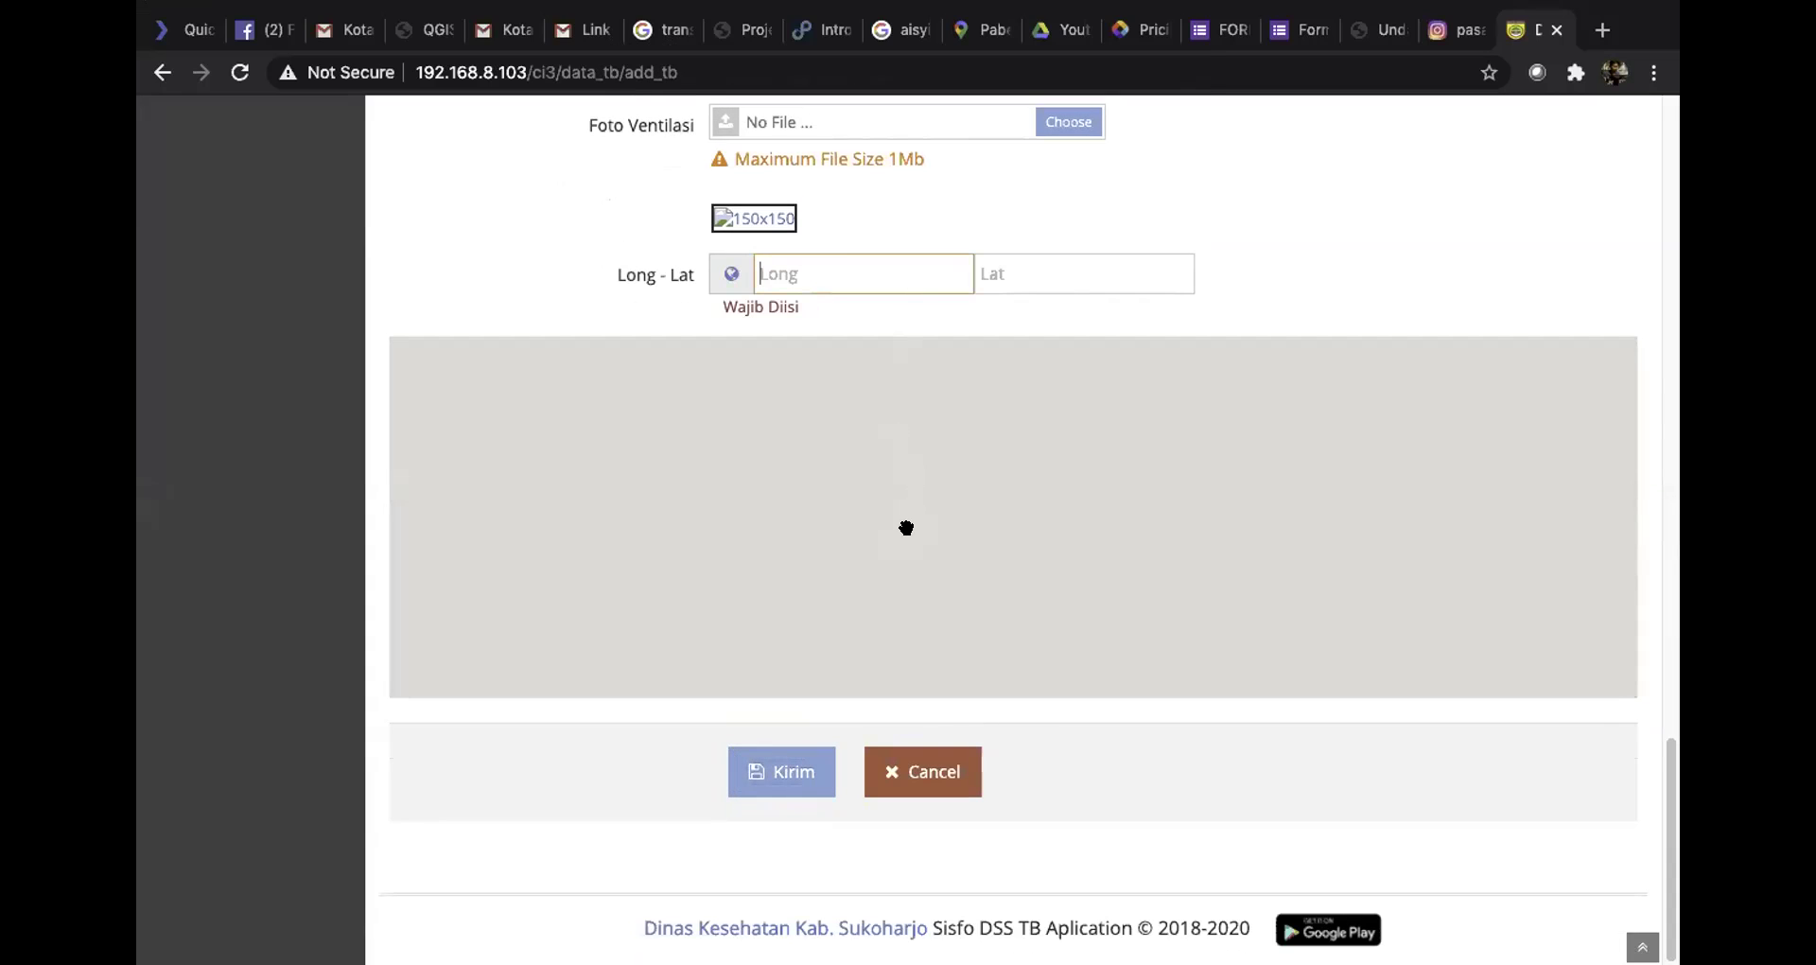
pyautogui.click(795, 751)
pyautogui.click(863, 274)
pyautogui.write('-7000')
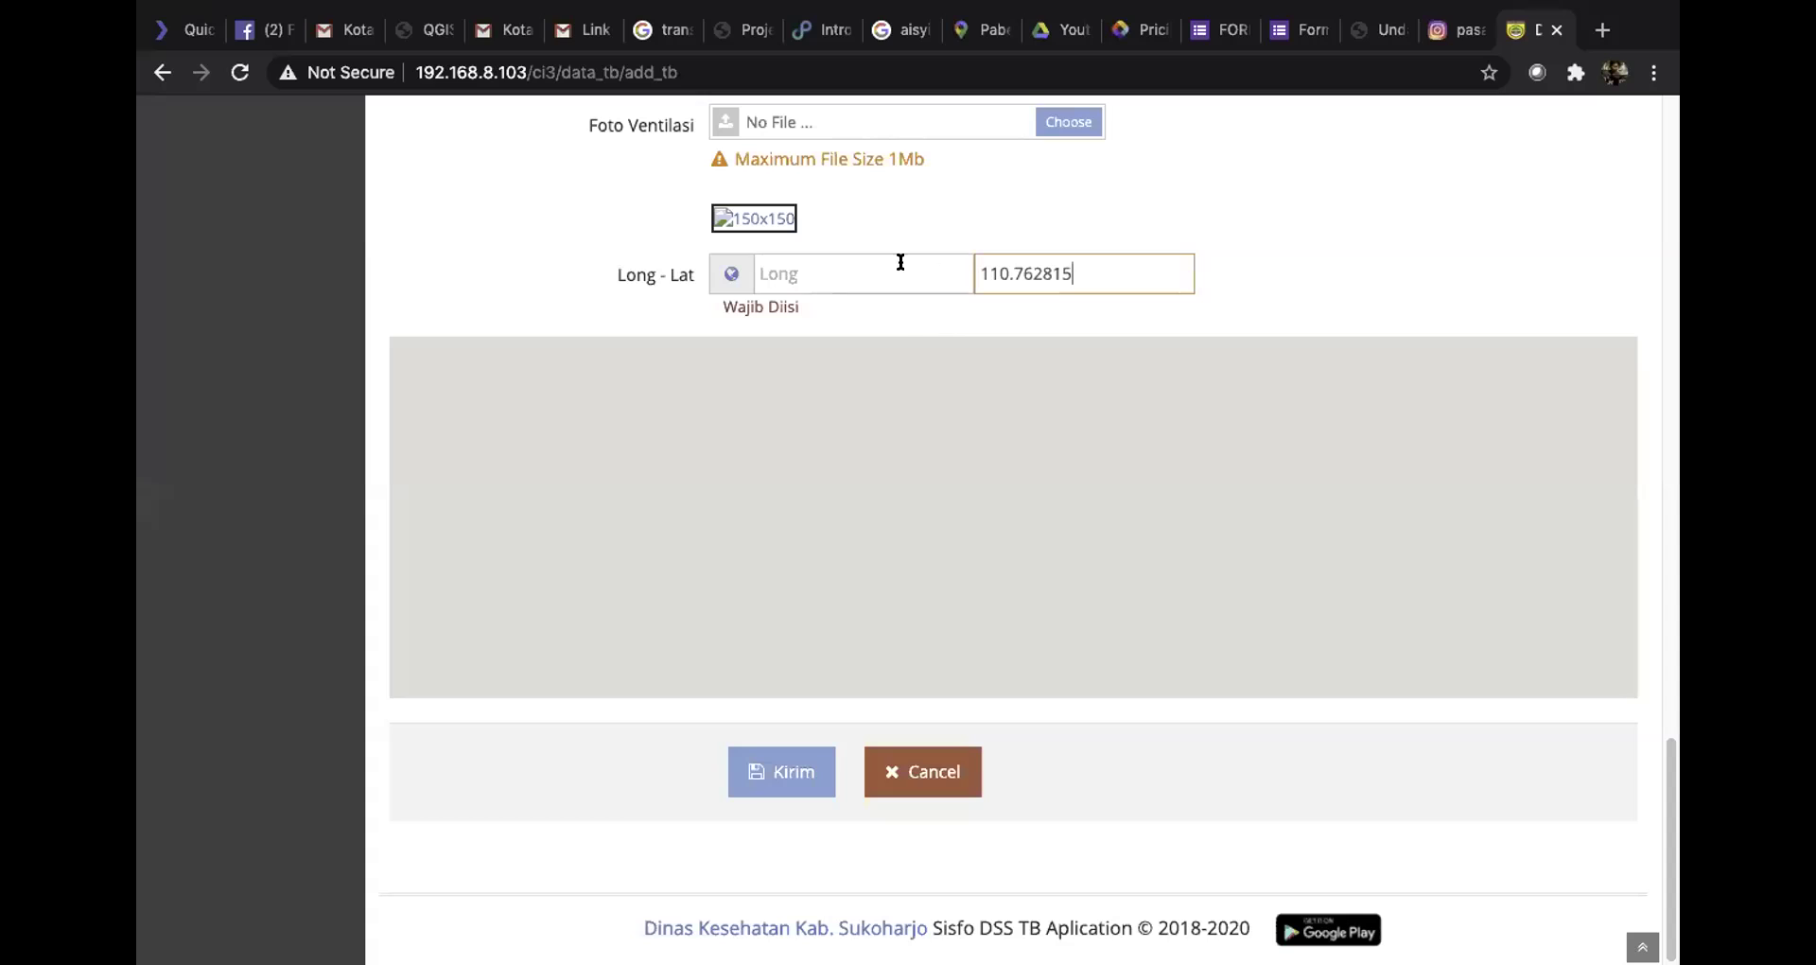
# Copy the Gonilan latitude 7.555589 from Google Maps and return to the patient form's Long field
pyautogui.click(900, 265)
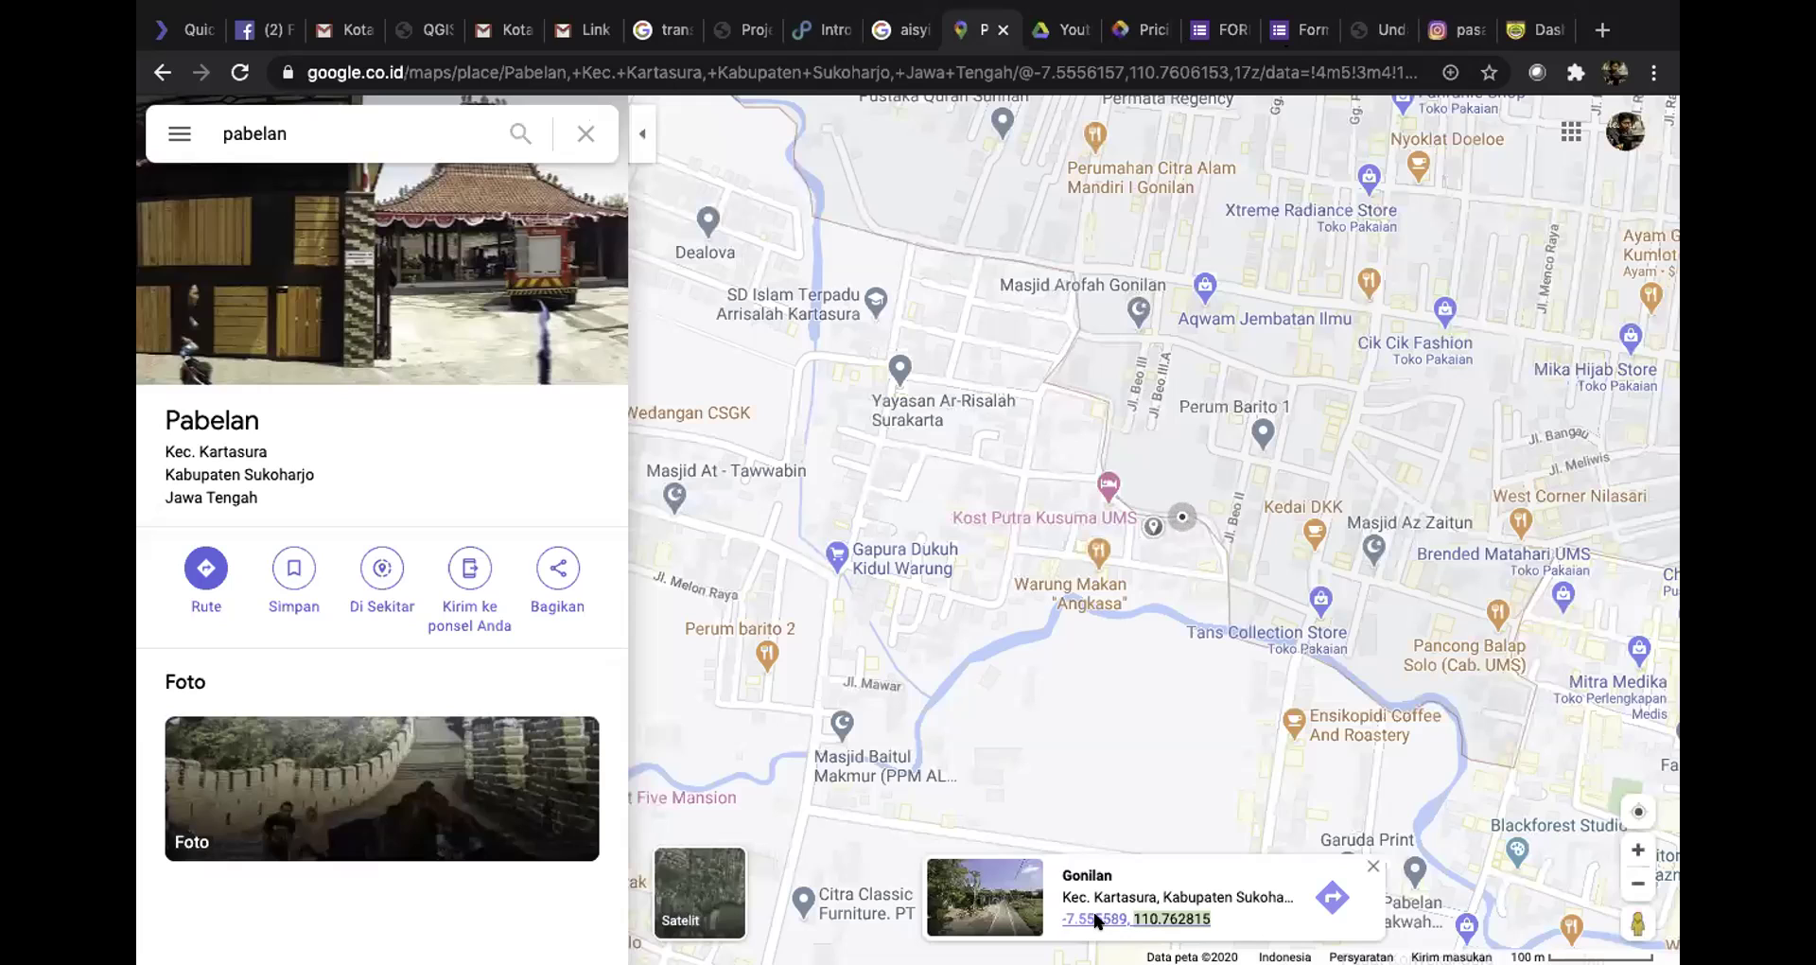
pyautogui.rightClick(1097, 919)
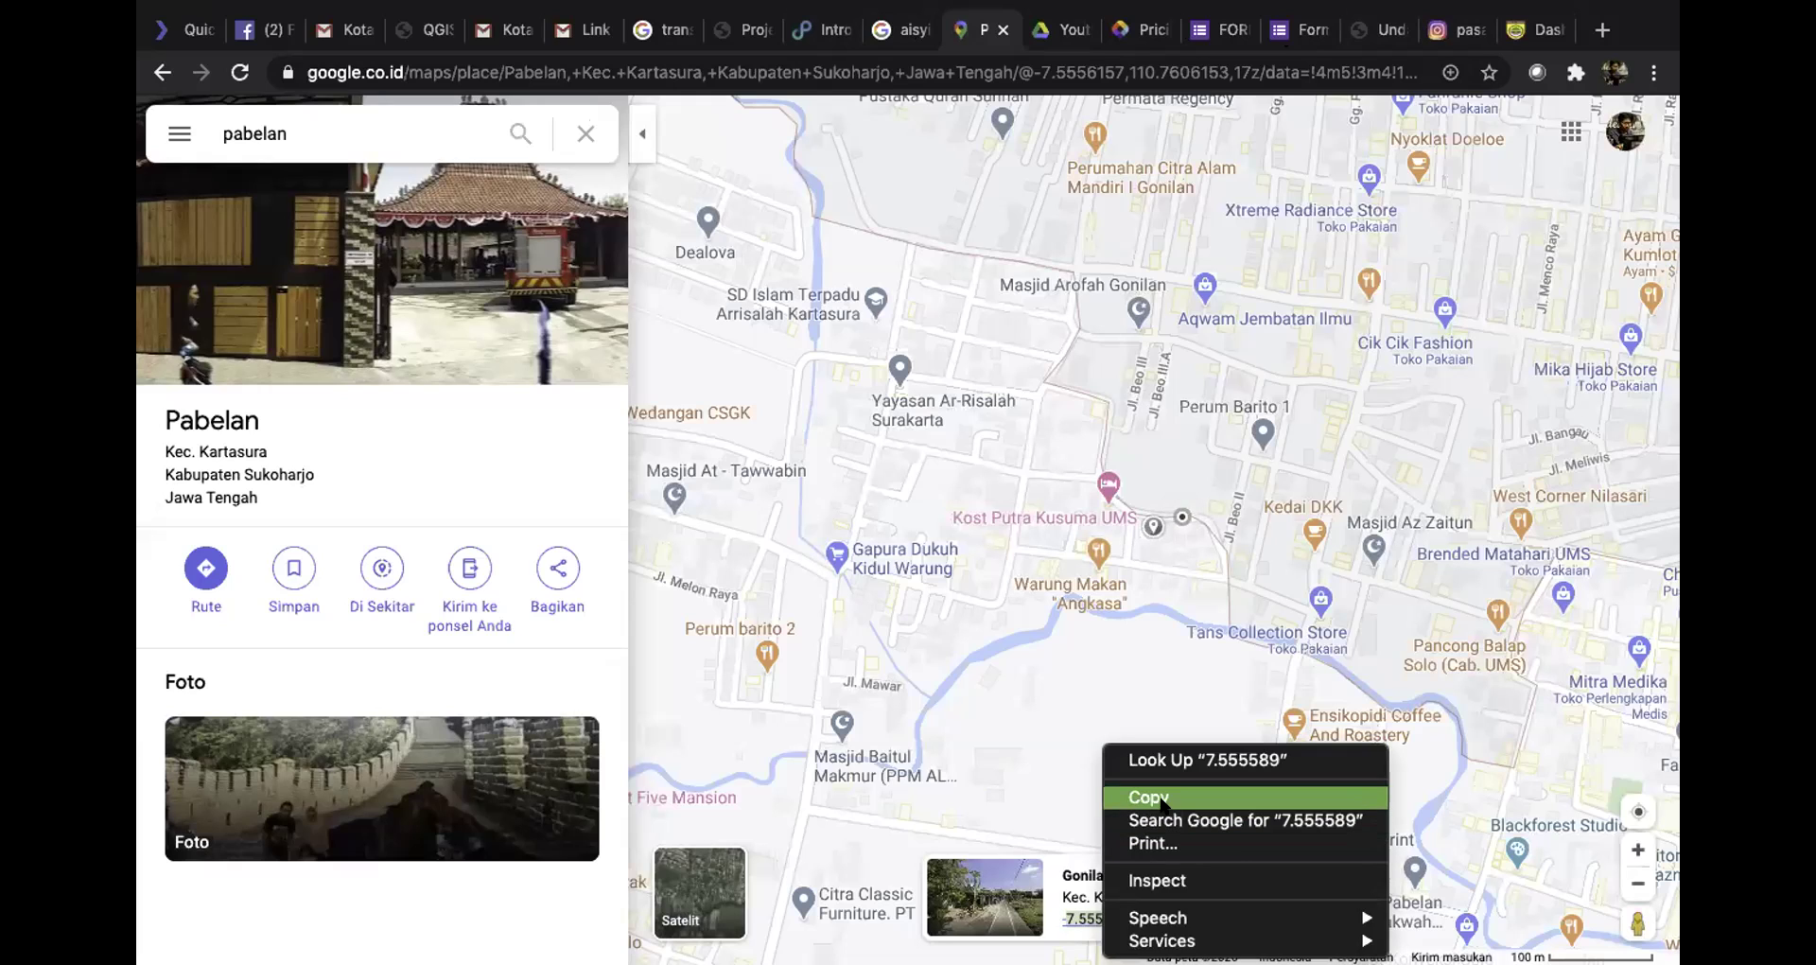
pyautogui.click(1160, 798)
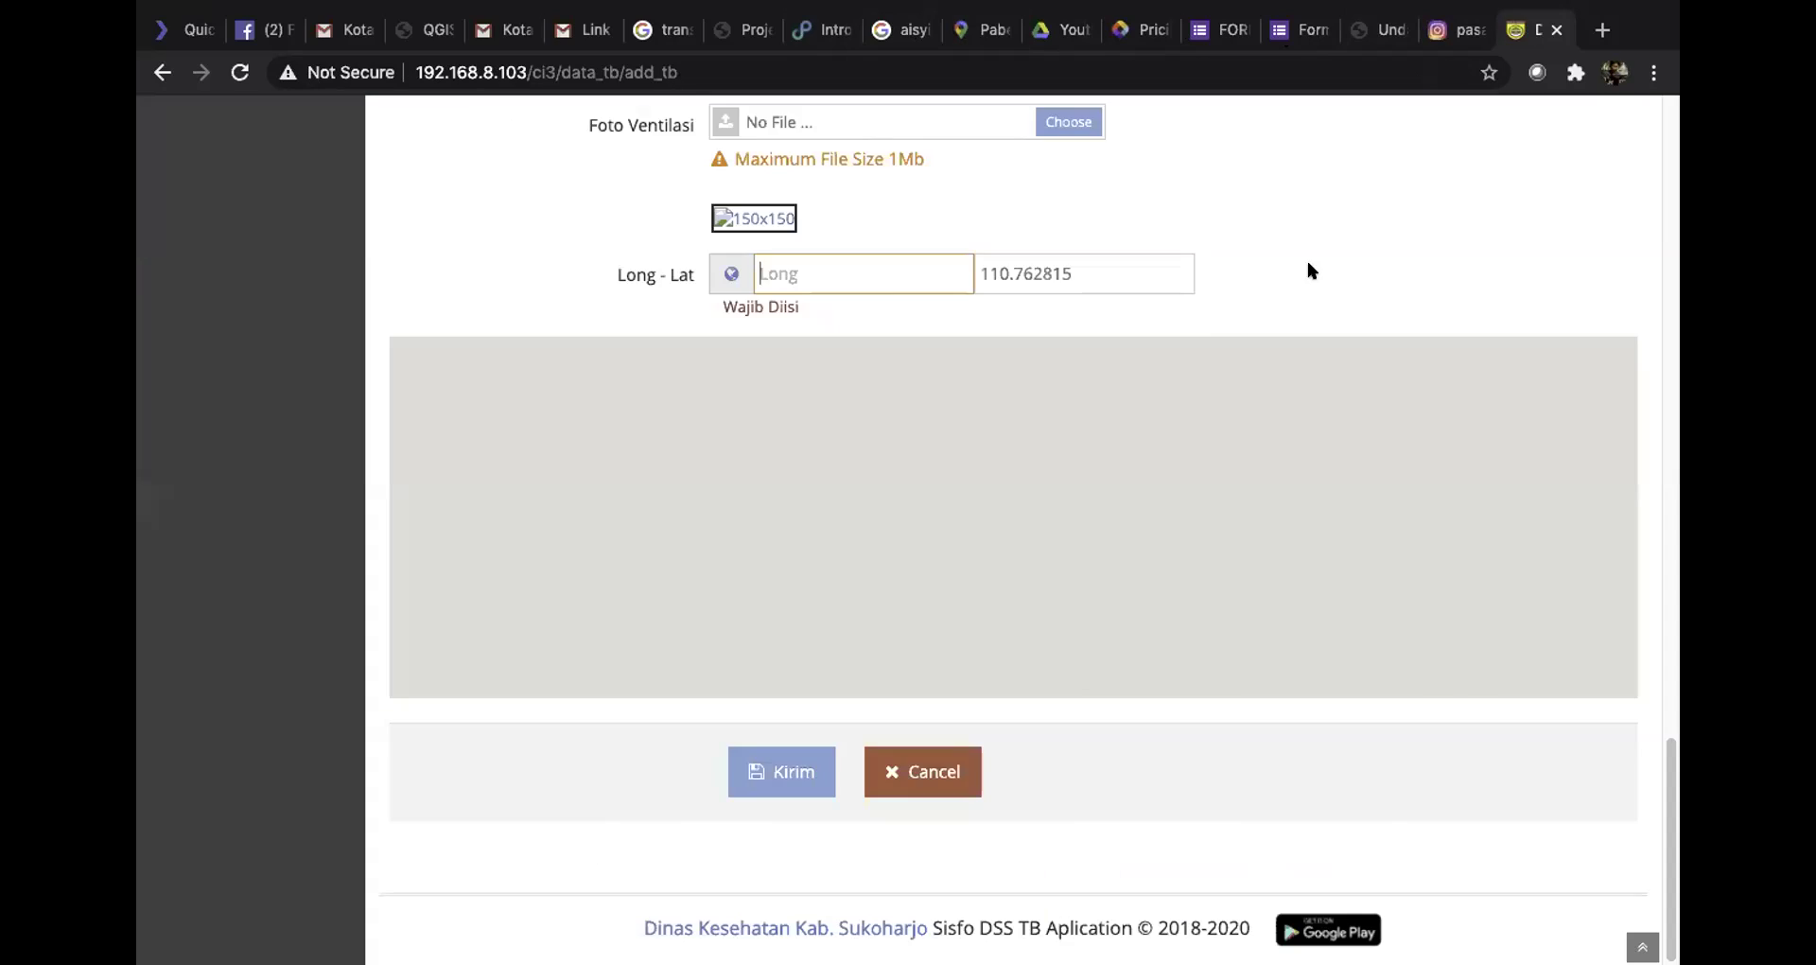
pyautogui.click(1527, 29)
pyautogui.rightClick(858, 265)
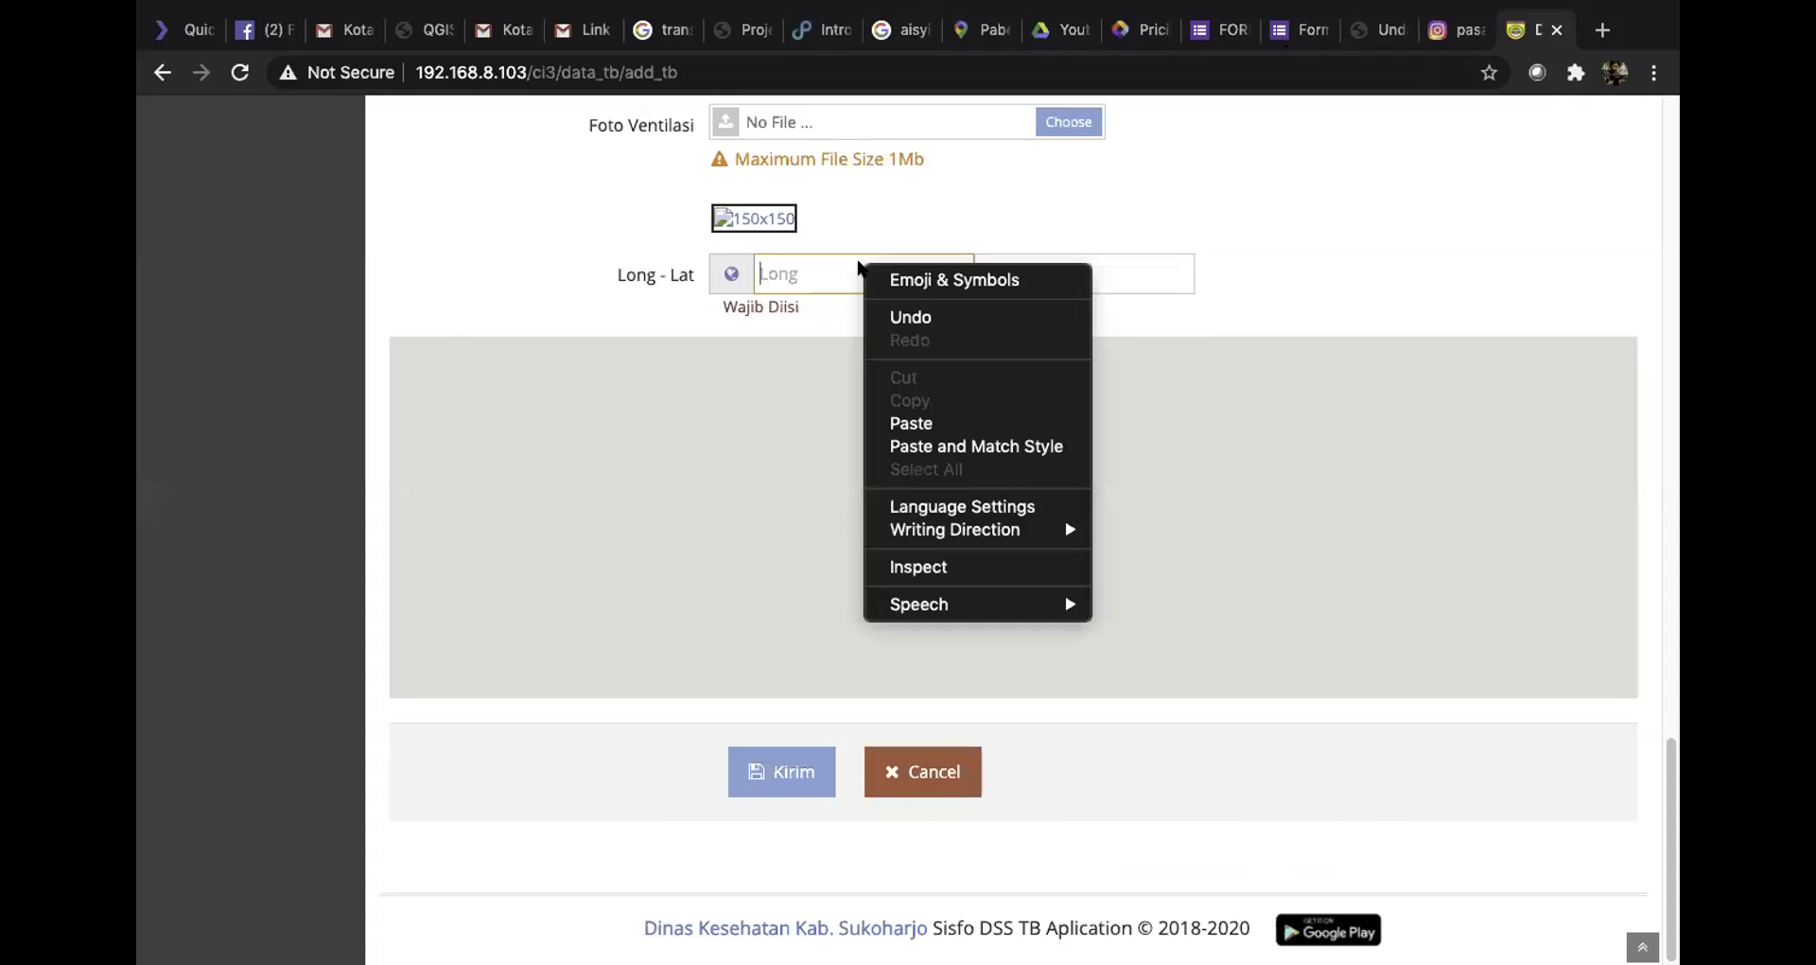
# Paste 7.555589 into Long, save the patient with Kirim, and open Data Penderita TB
pyautogui.click(904, 422)
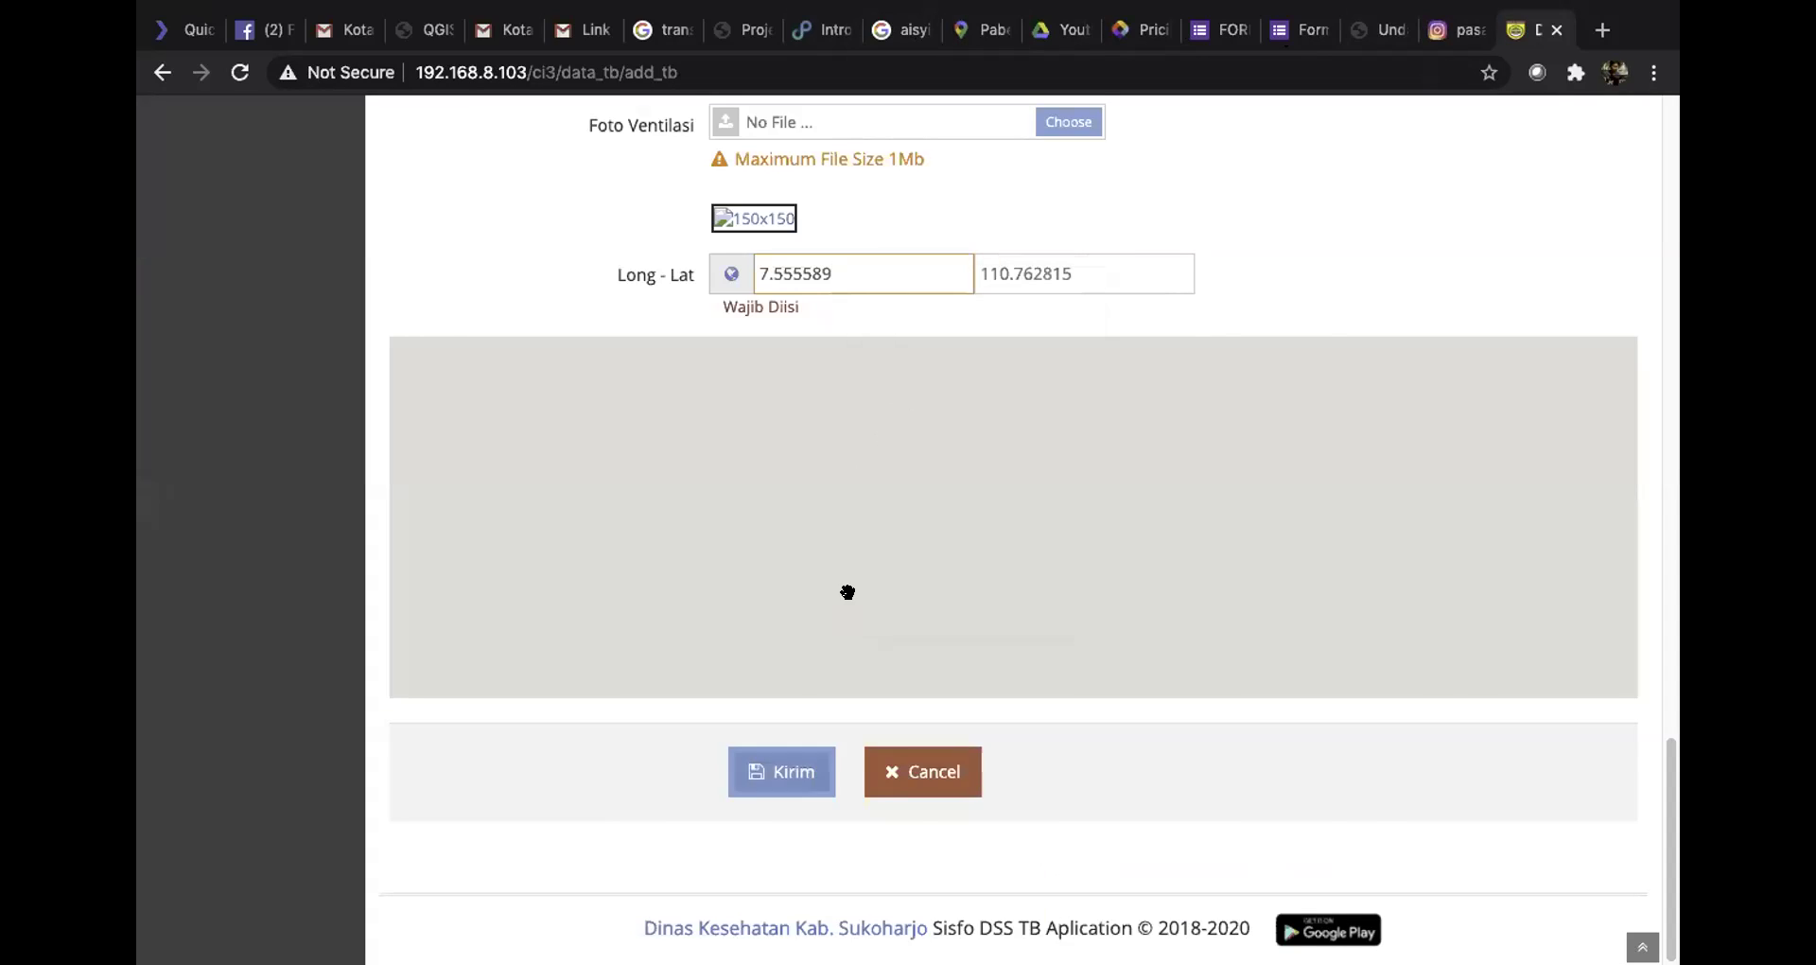
pyautogui.click(792, 771)
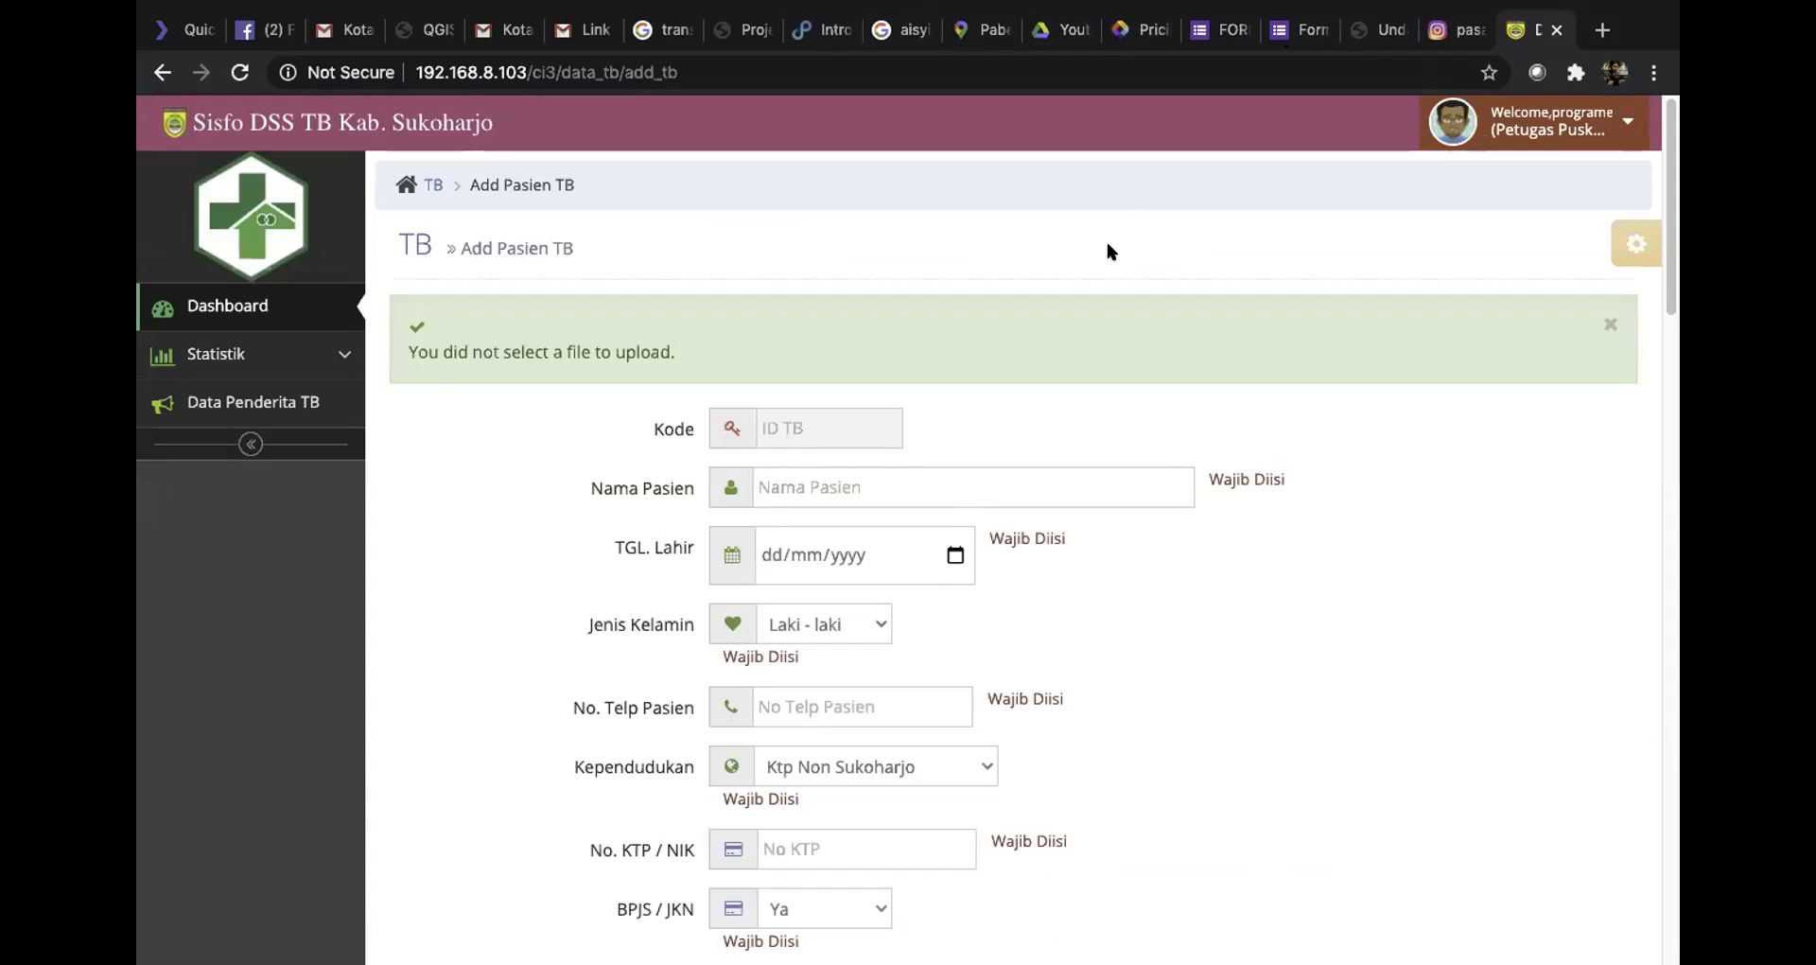
pyautogui.click(267, 404)
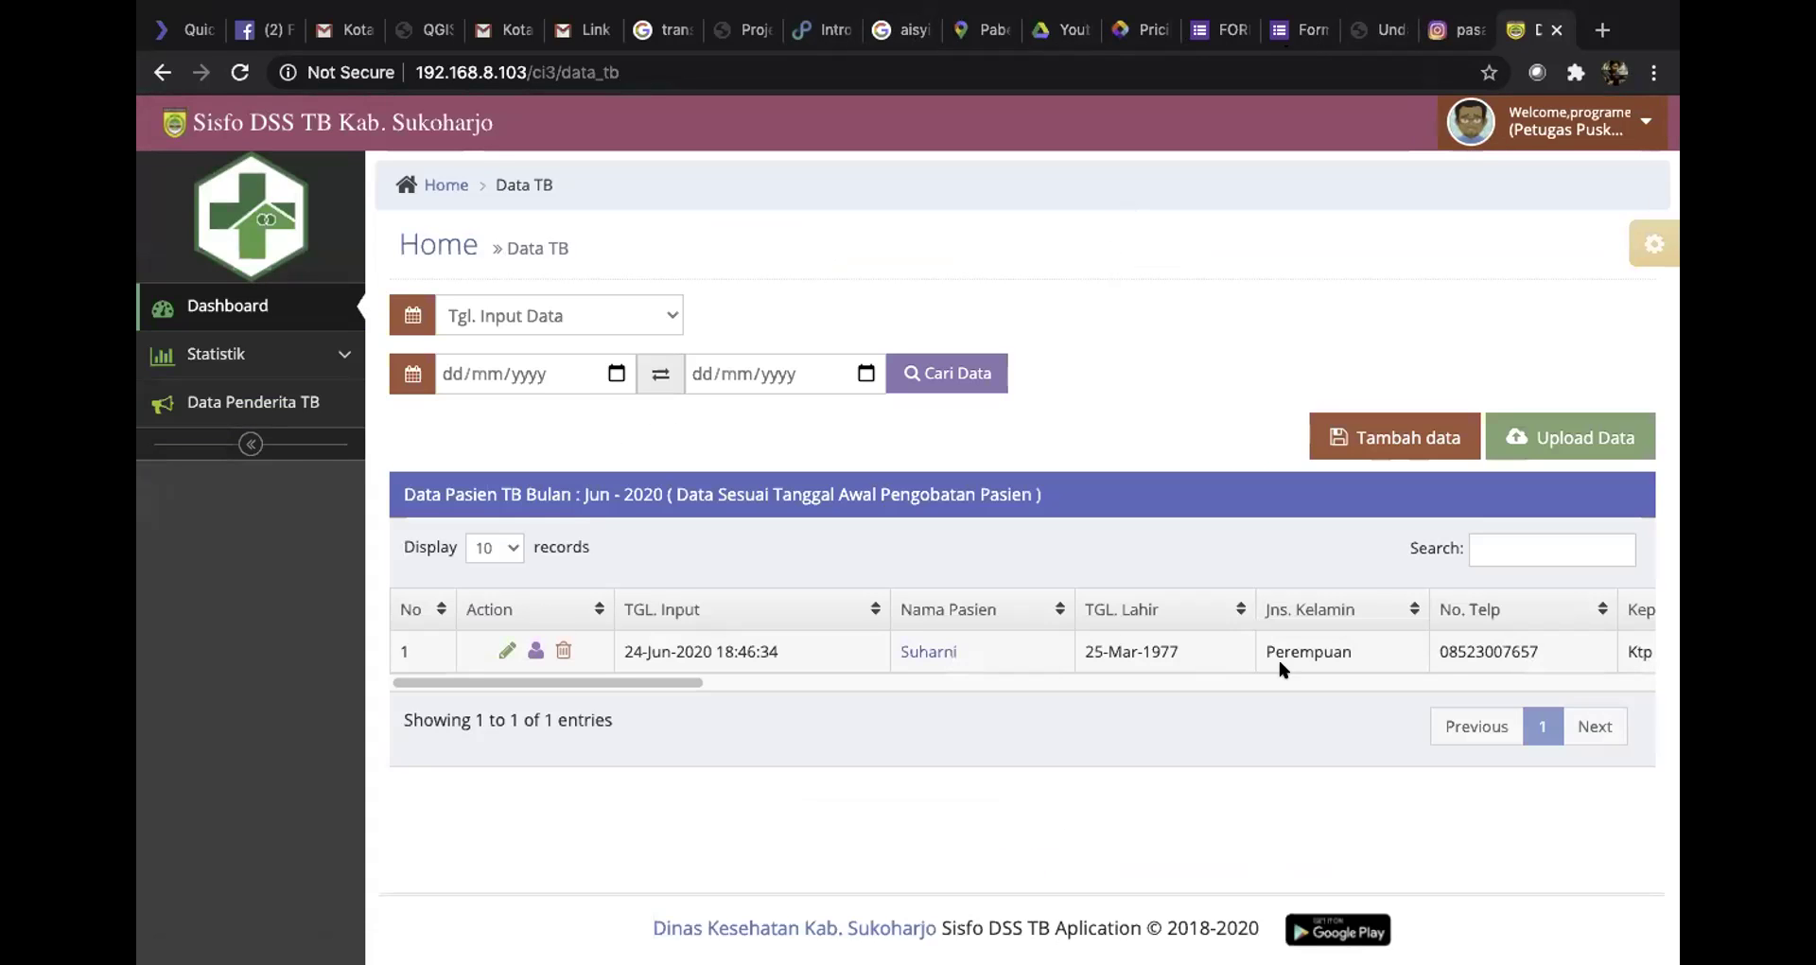
pyautogui.moveTo(625, 683); pyautogui.dragTo(686, 701)
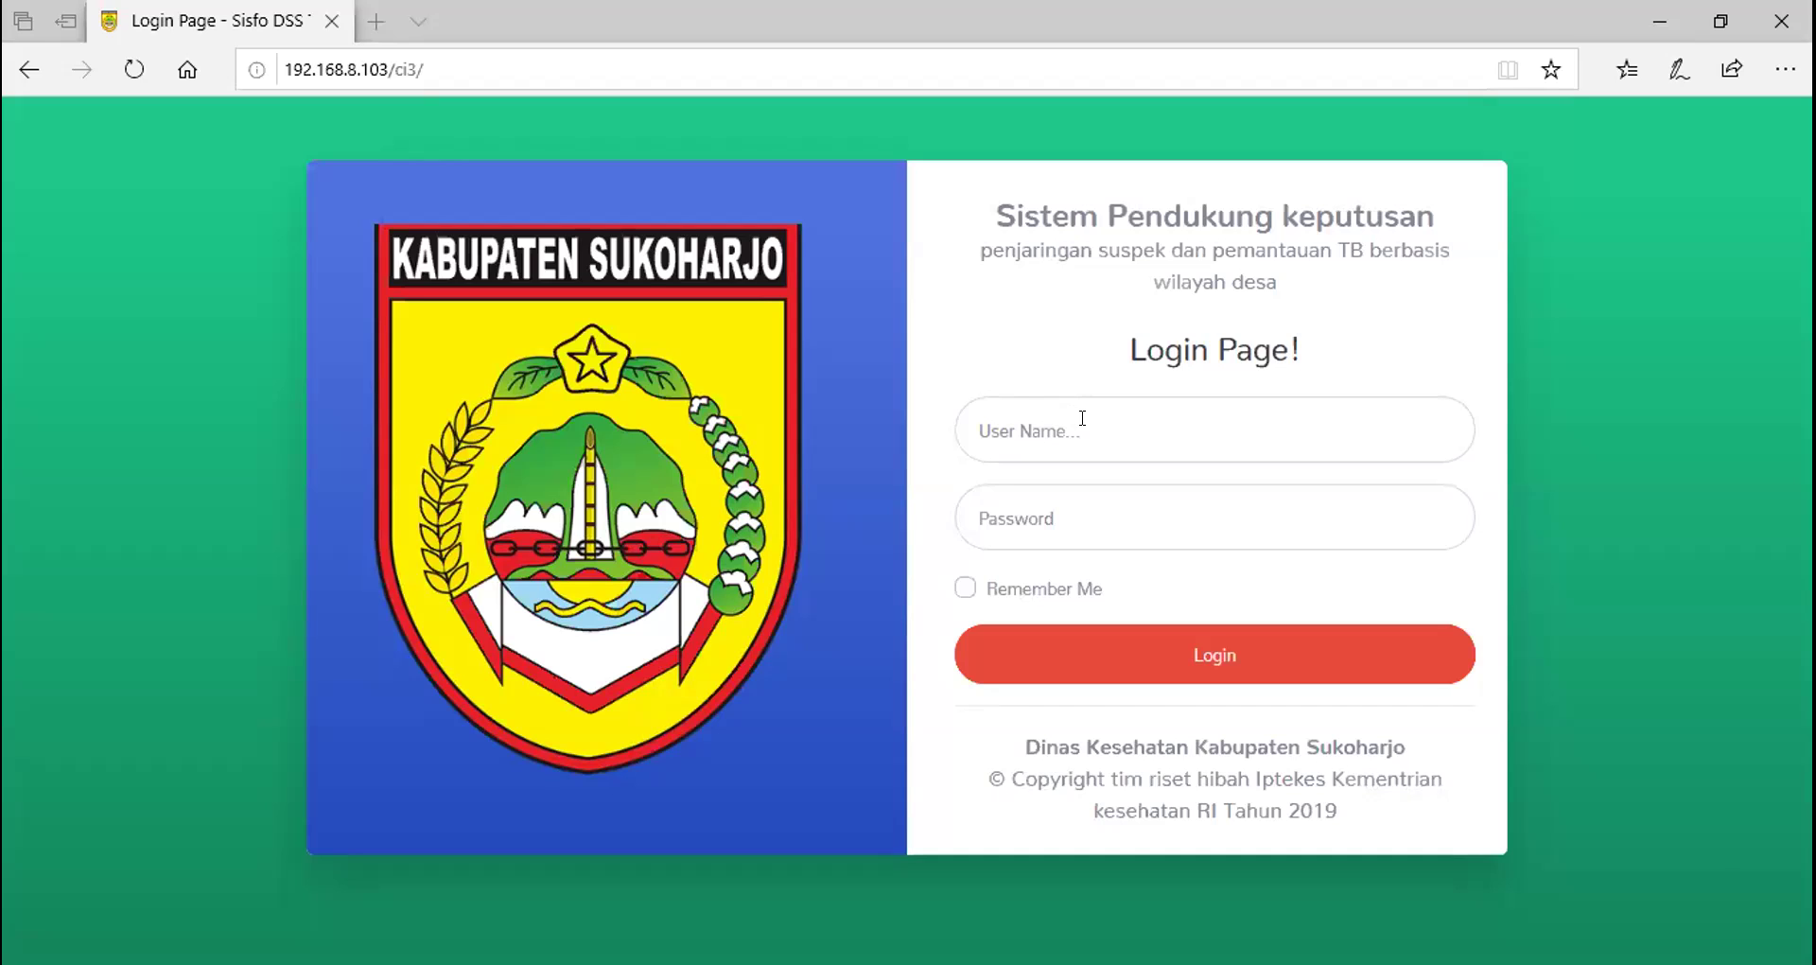
# Log in as p_desa_gonilan with the account password, fixing the username typo first
pyautogui.click(1082, 418)
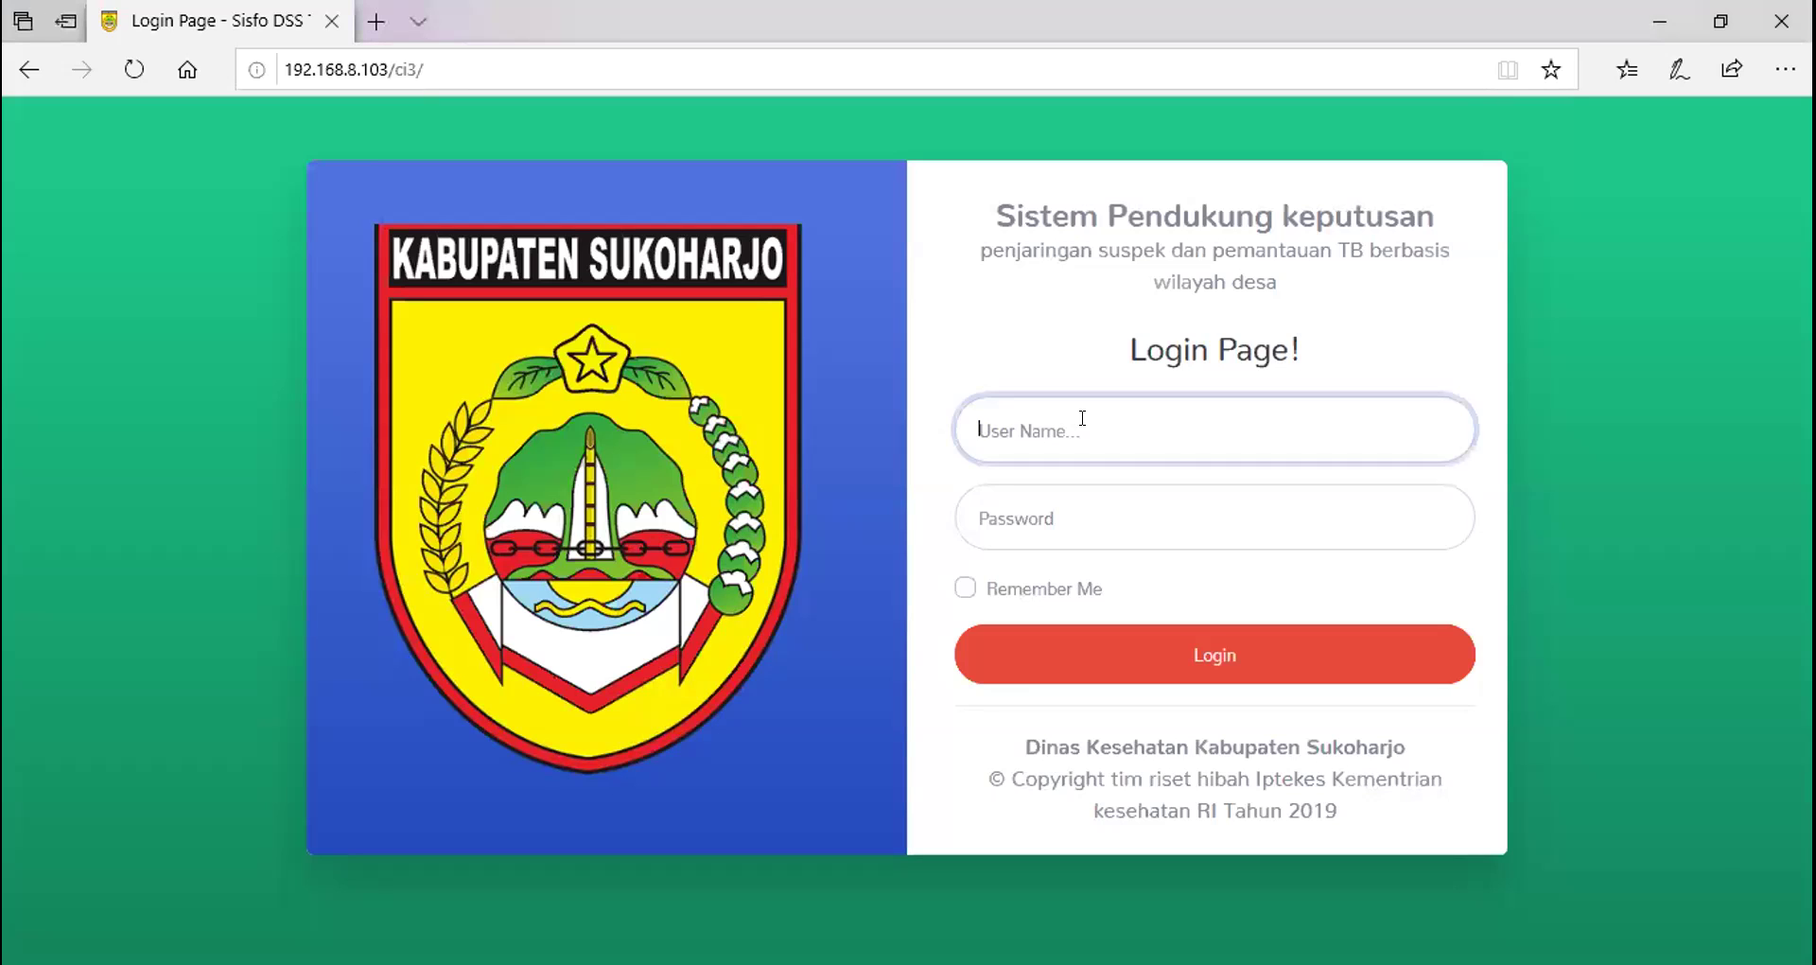
pyautogui.write('p_desa_gonnilan')
pyautogui.click(1062, 436)
pyautogui.press('BackSpace')
pyautogui.click(1072, 496)
pyautogui.write('••')
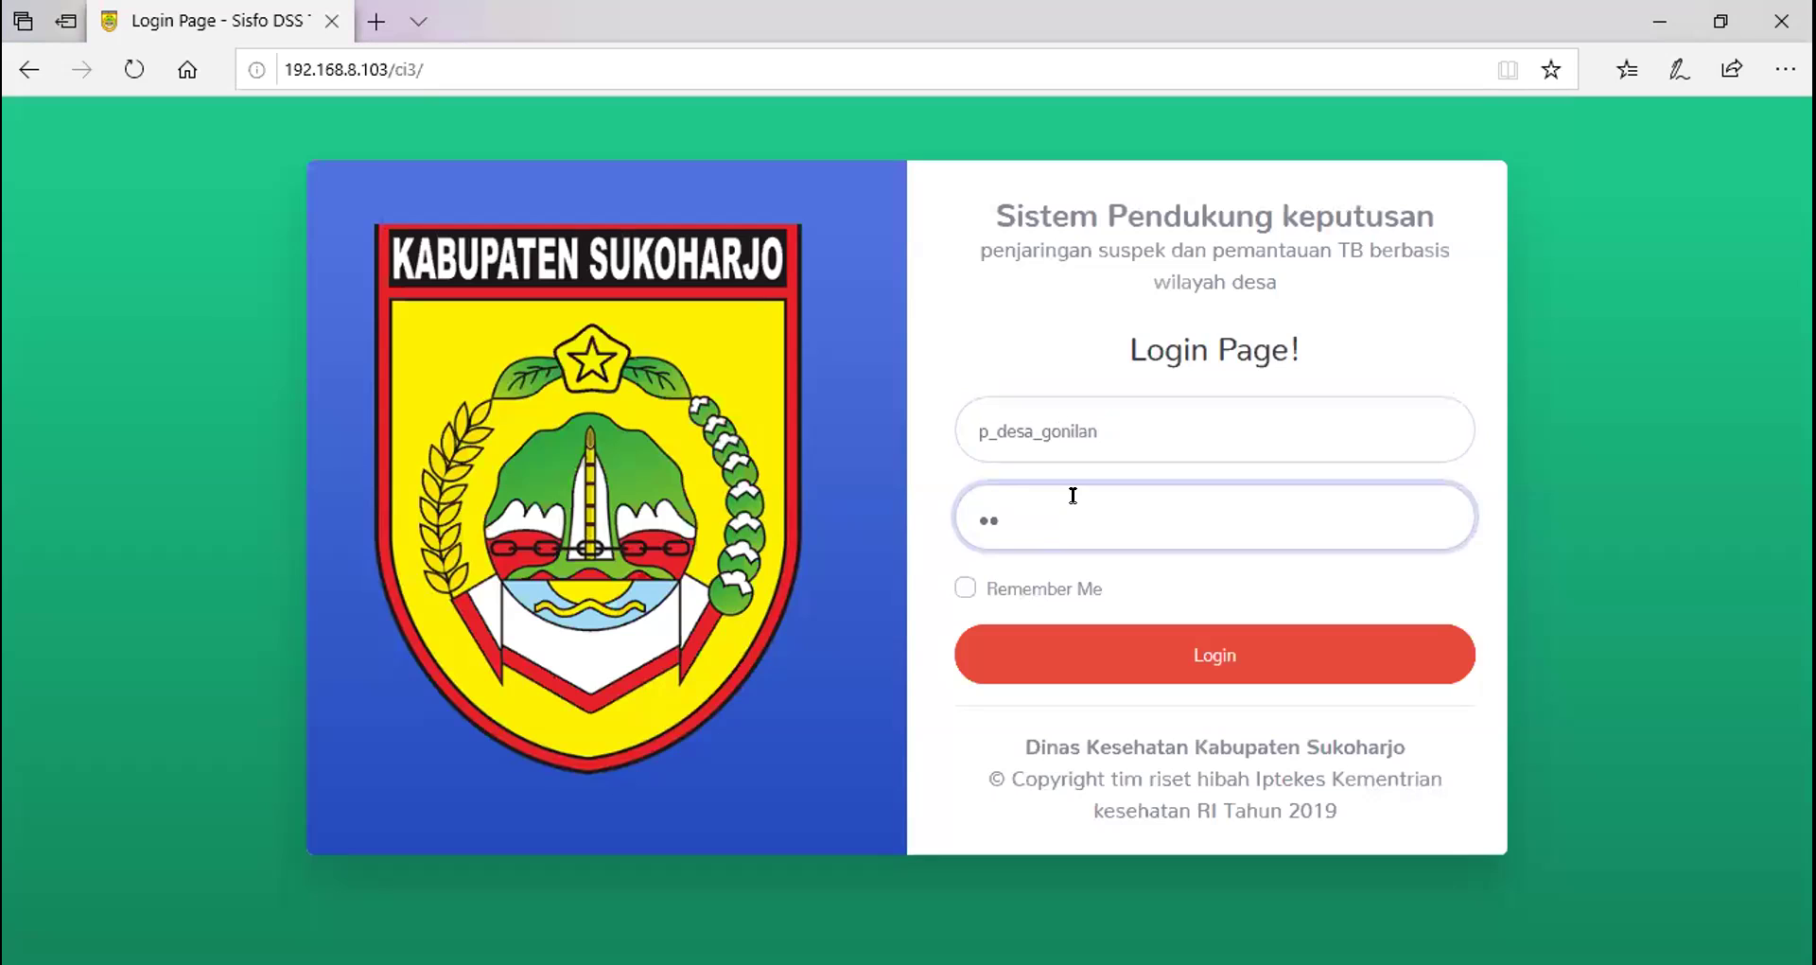
pyautogui.click(1225, 656)
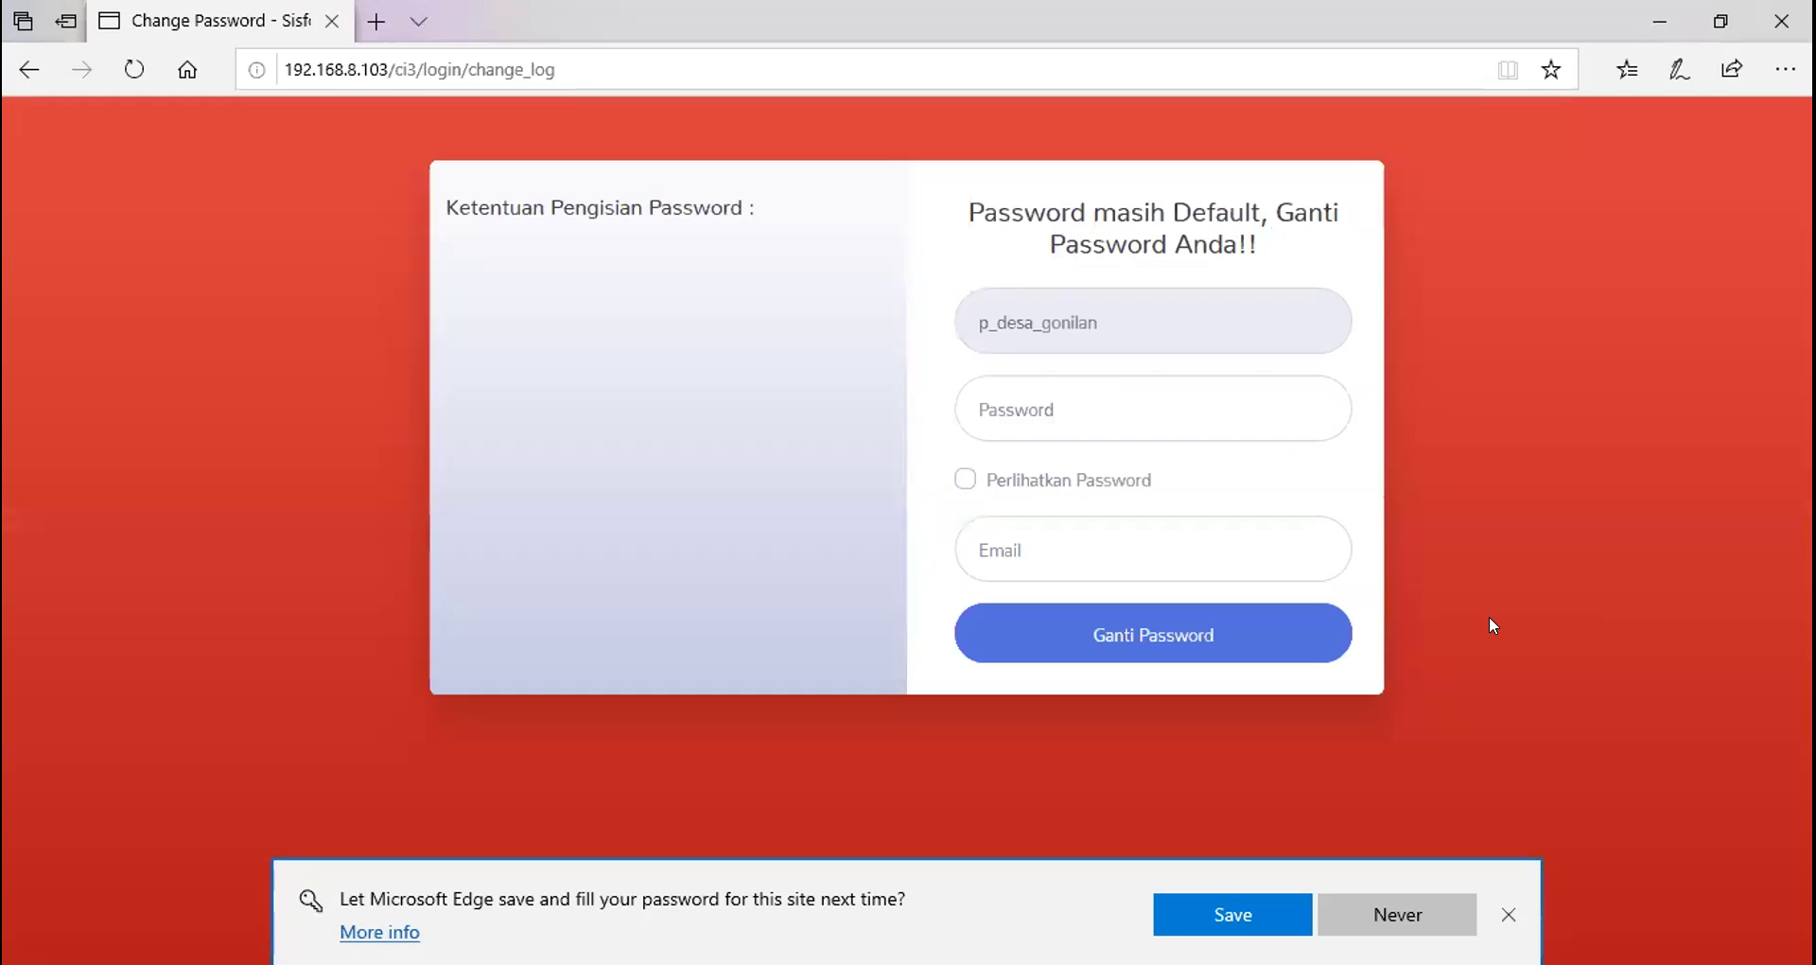
# Enter a new password meeting all four rules and a contact e-mail, then submit with Ganti Password
pyautogui.click(1078, 400)
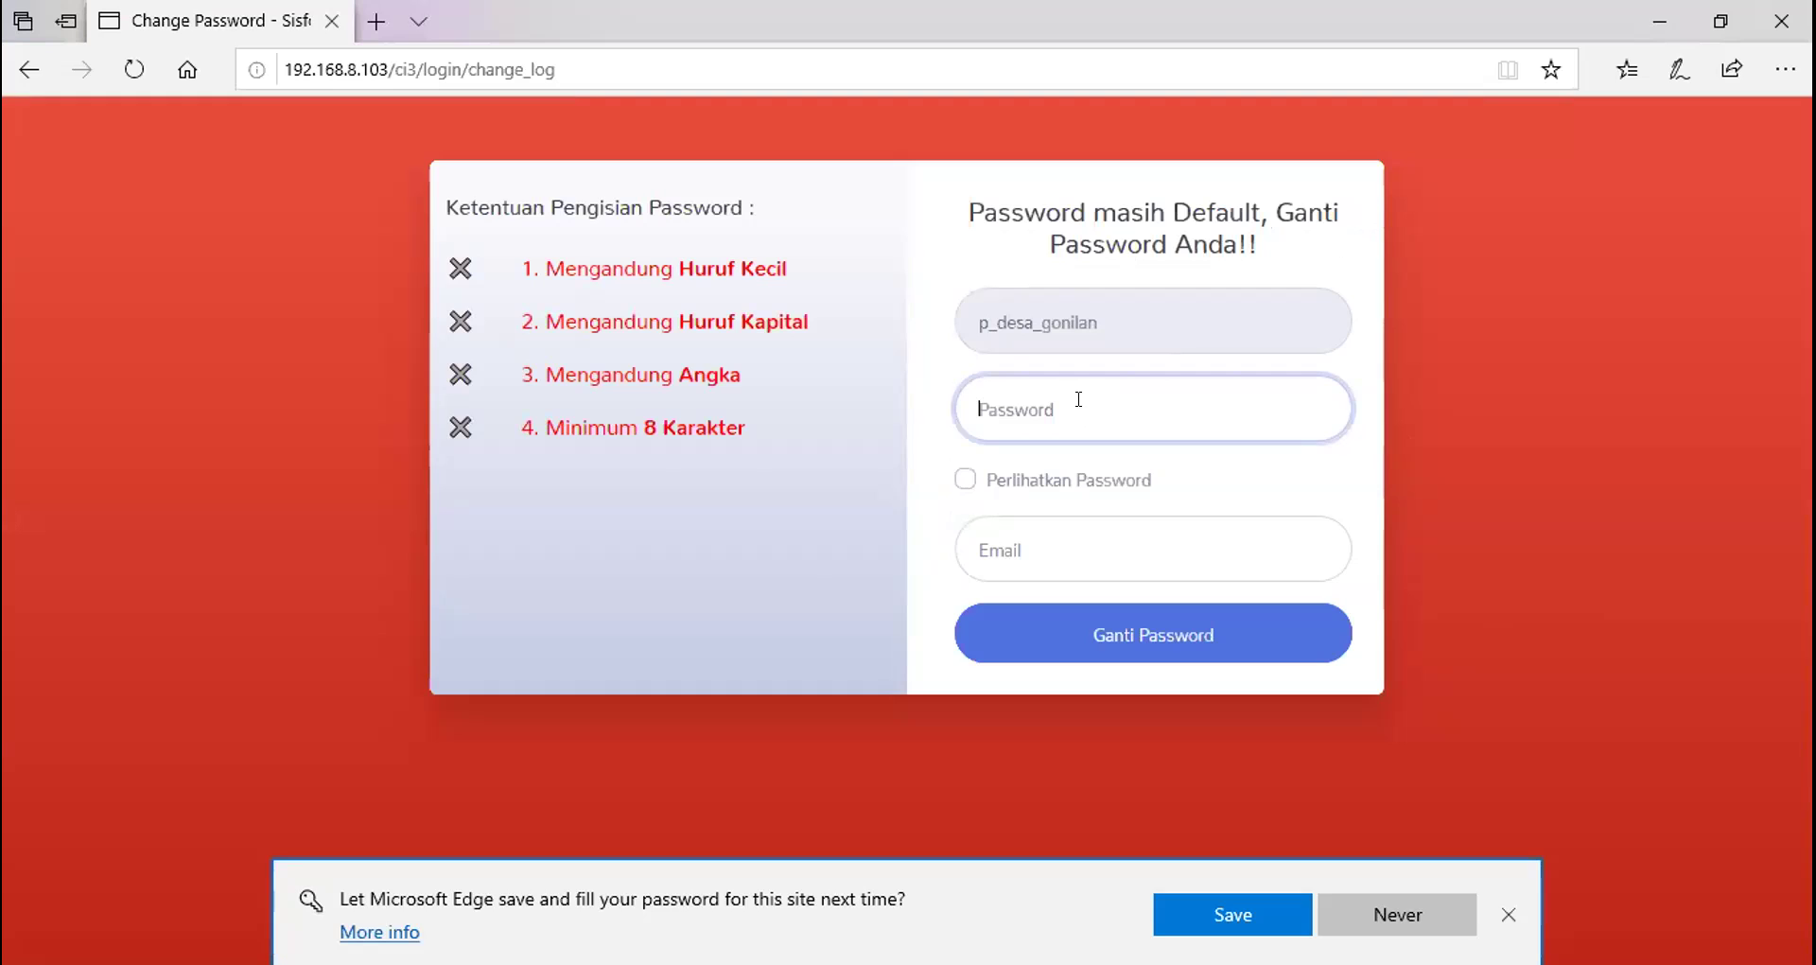
pyautogui.write('••••••')
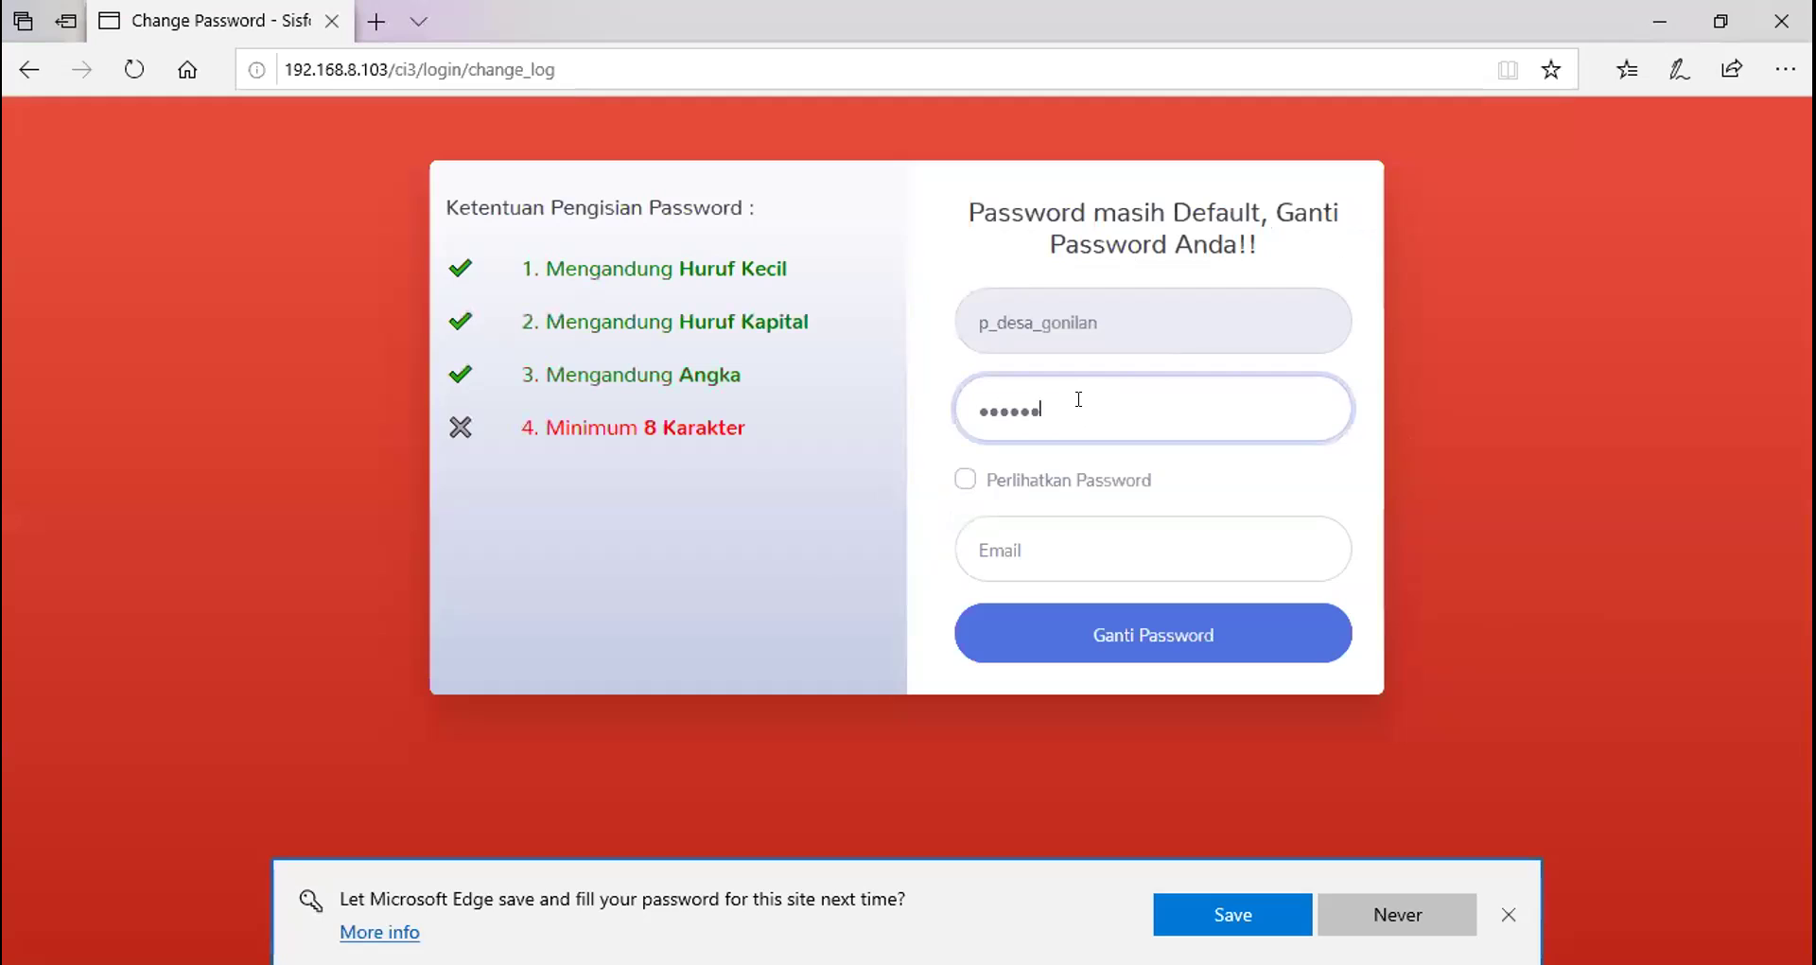
pyautogui.write('••••')
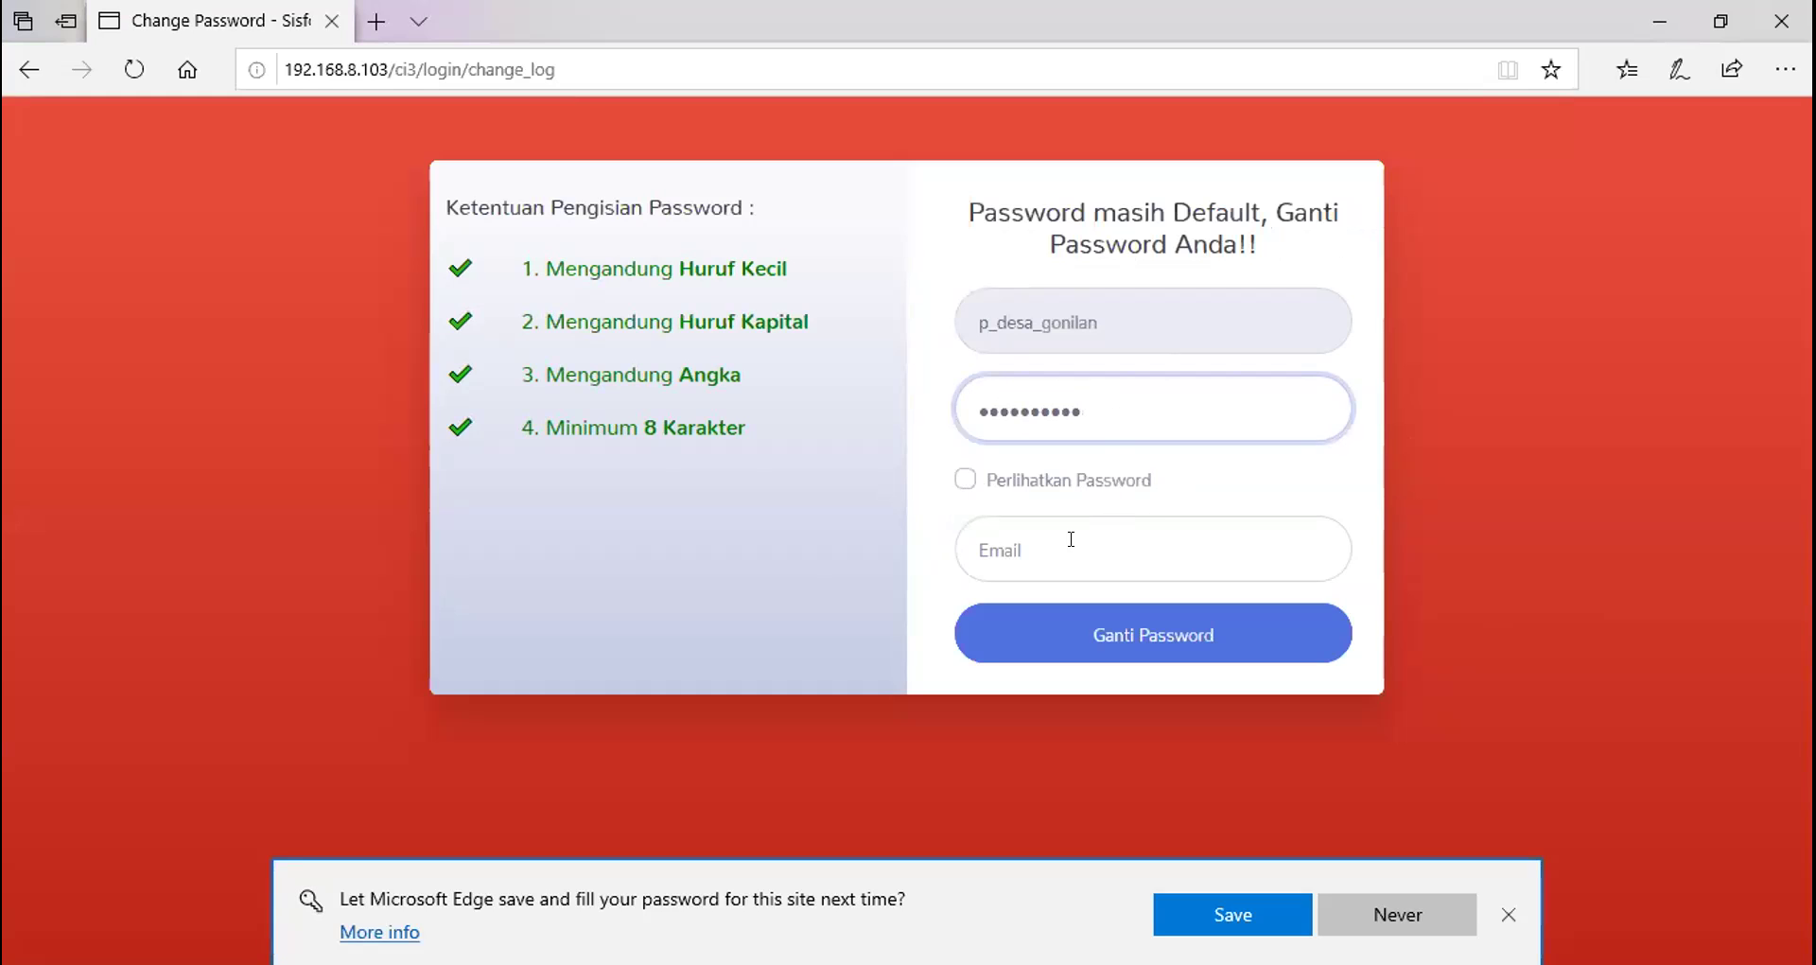
pyautogui.press('Return')
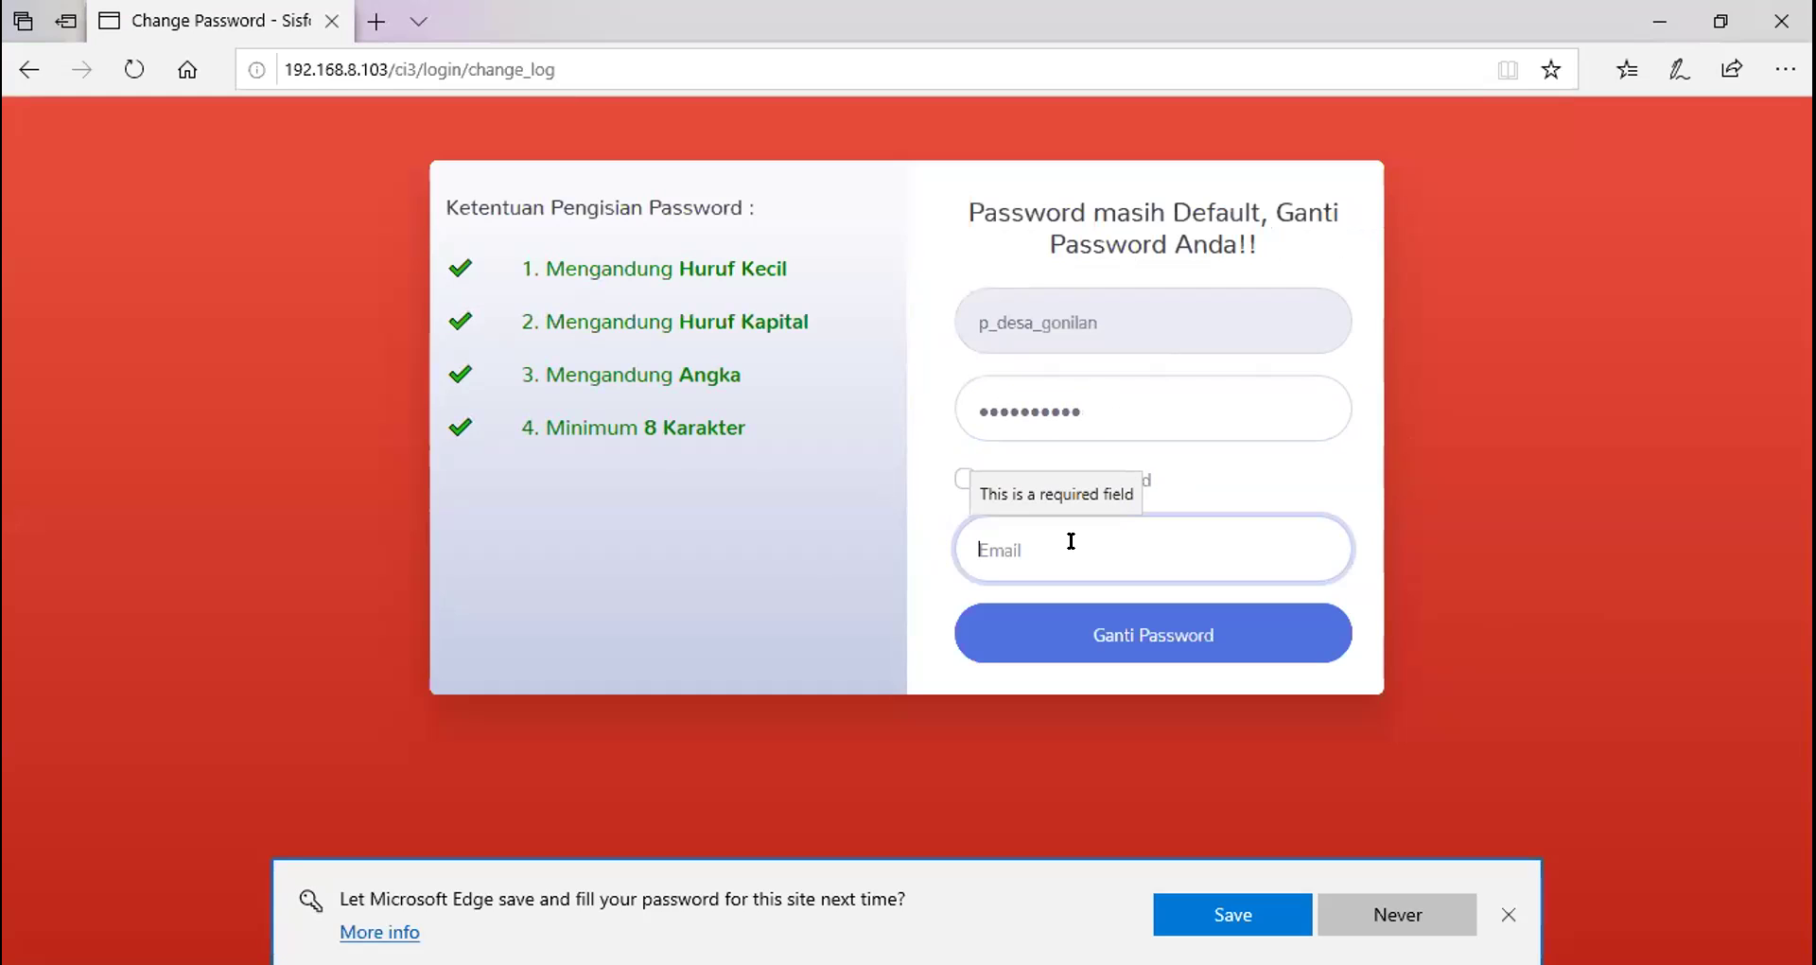
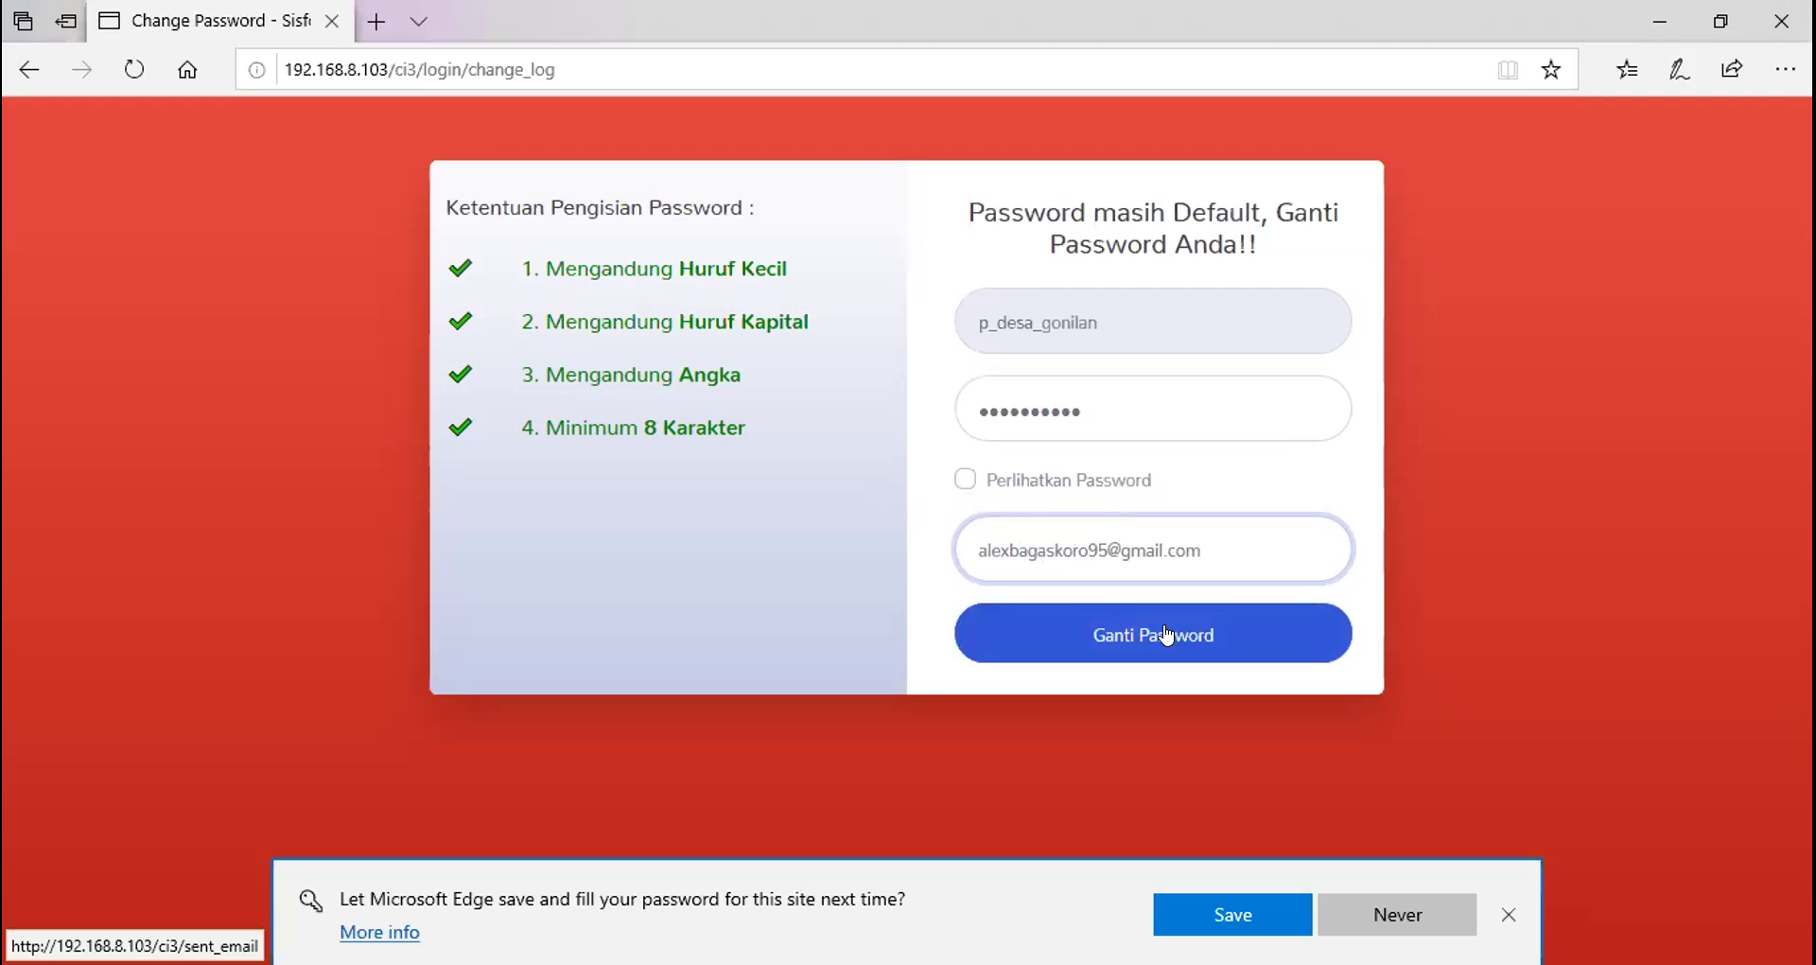
pyautogui.click(1167, 634)
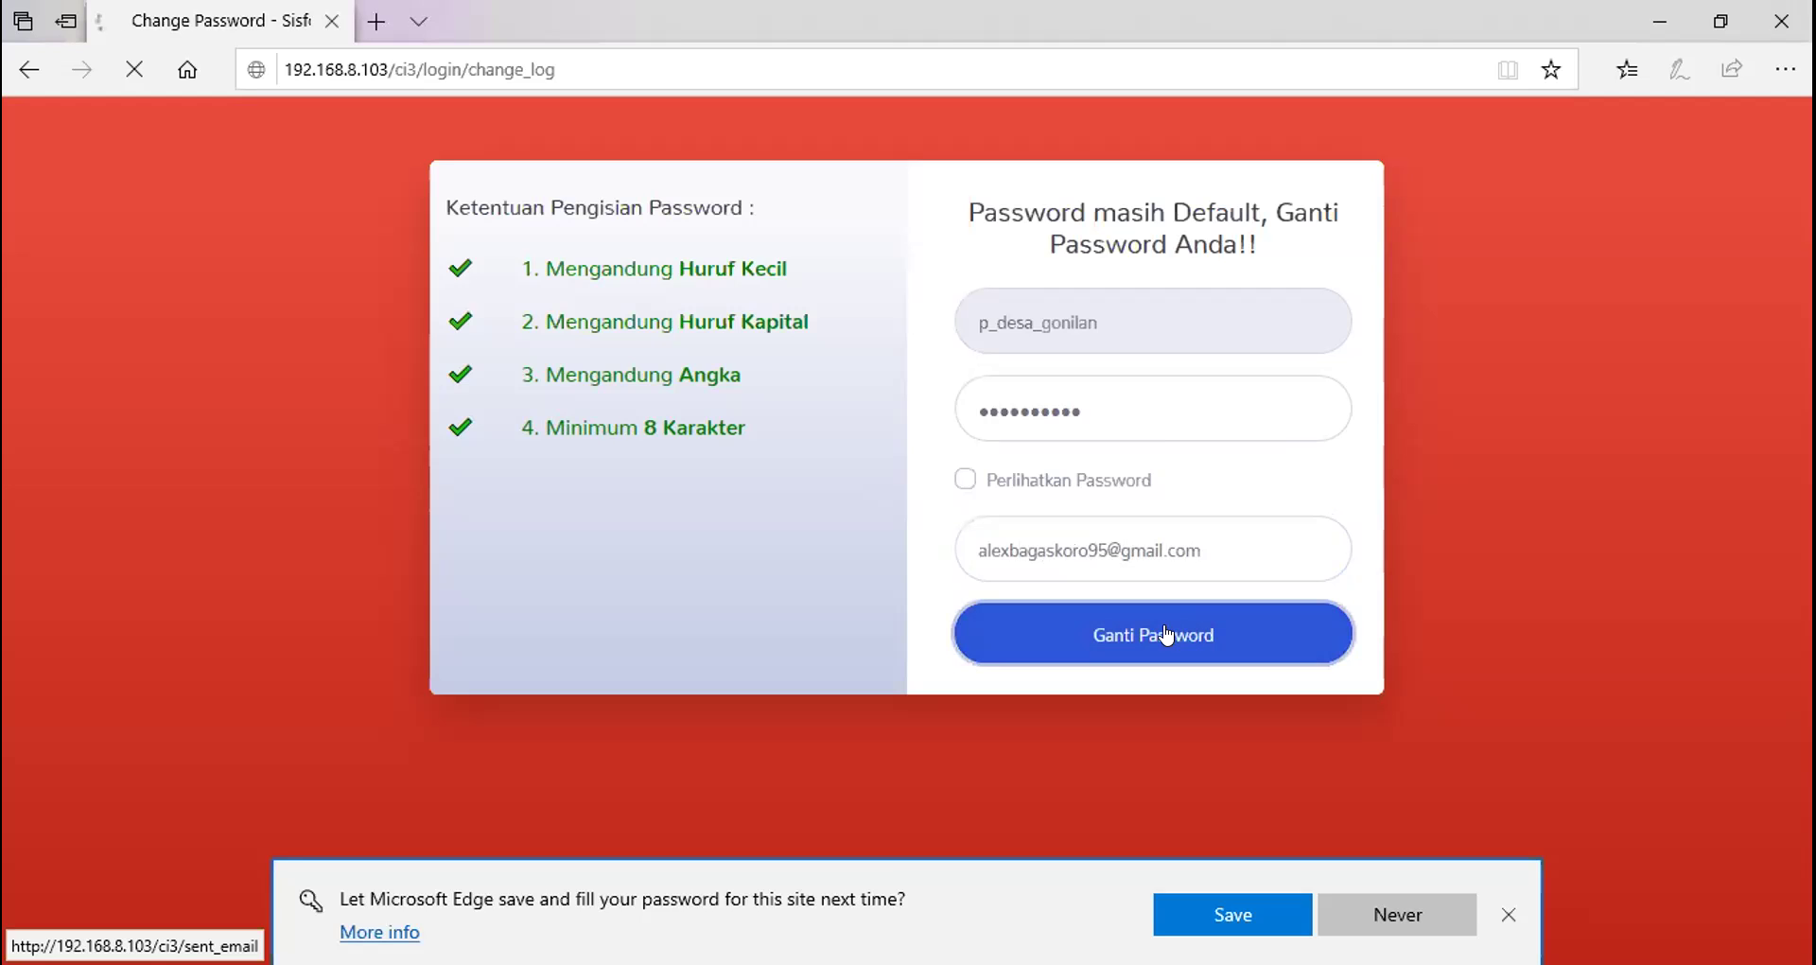
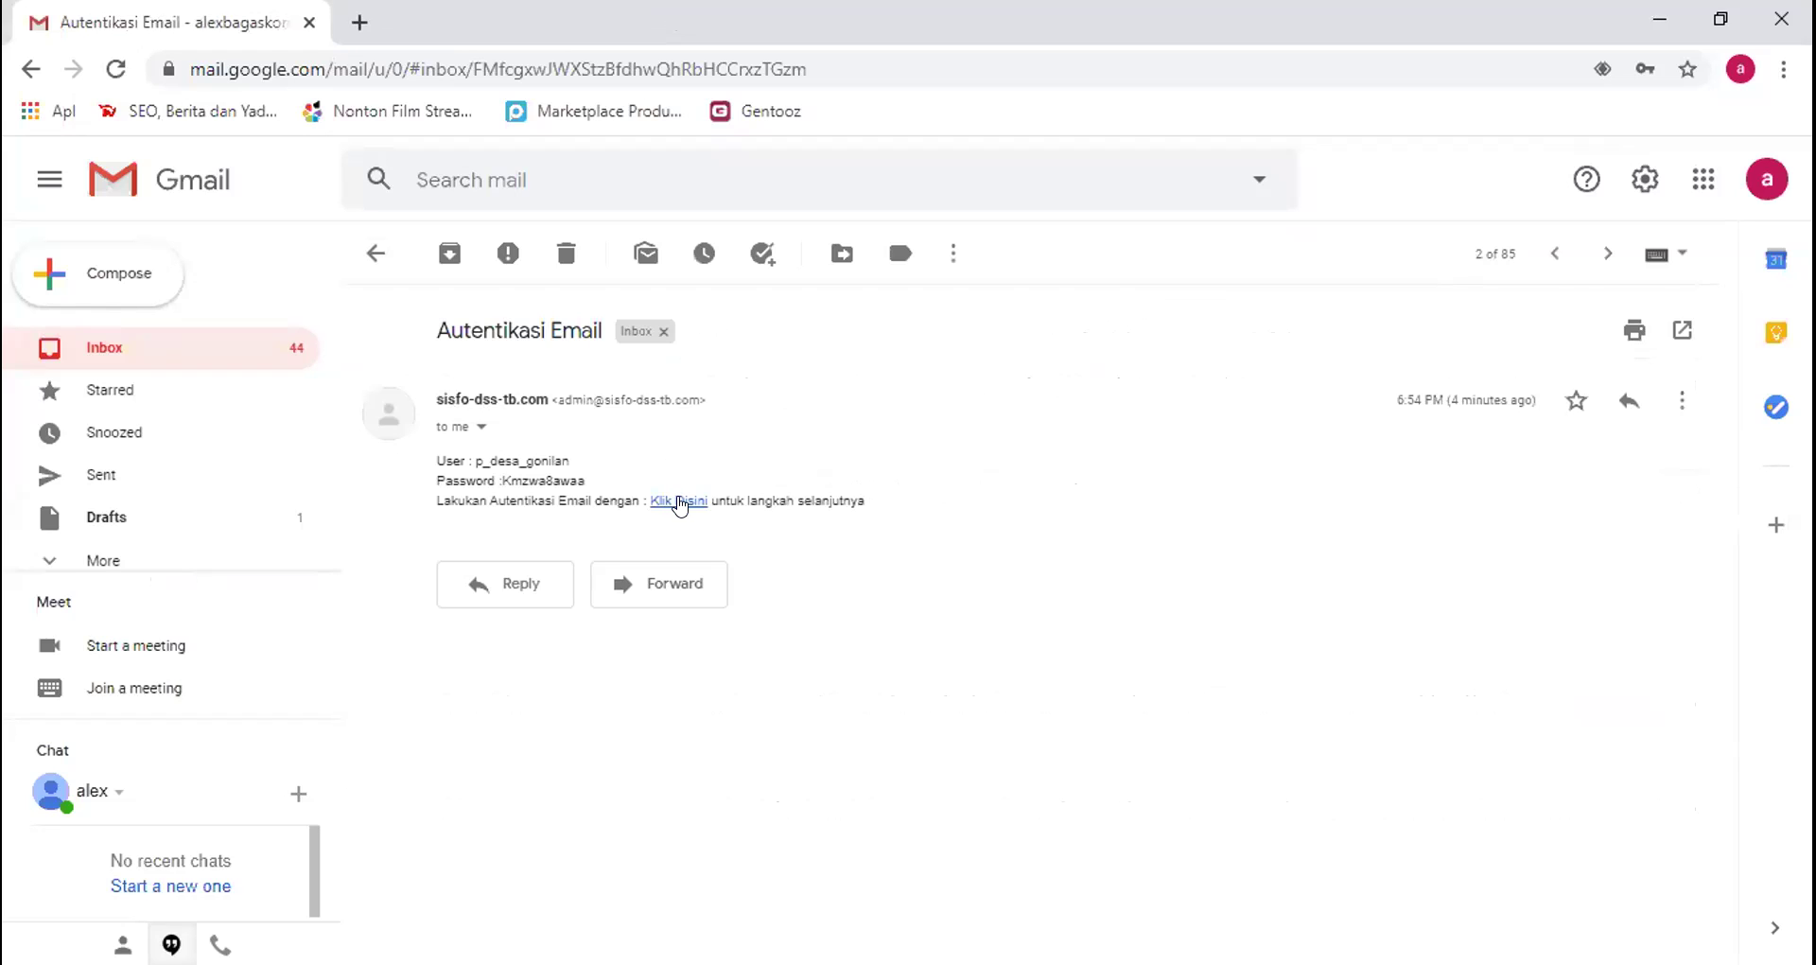
# Follow the 'Klik disini' link in the Autentikasi Email message to reach the Sisfo DSS TB login page
pyautogui.click(679, 501)
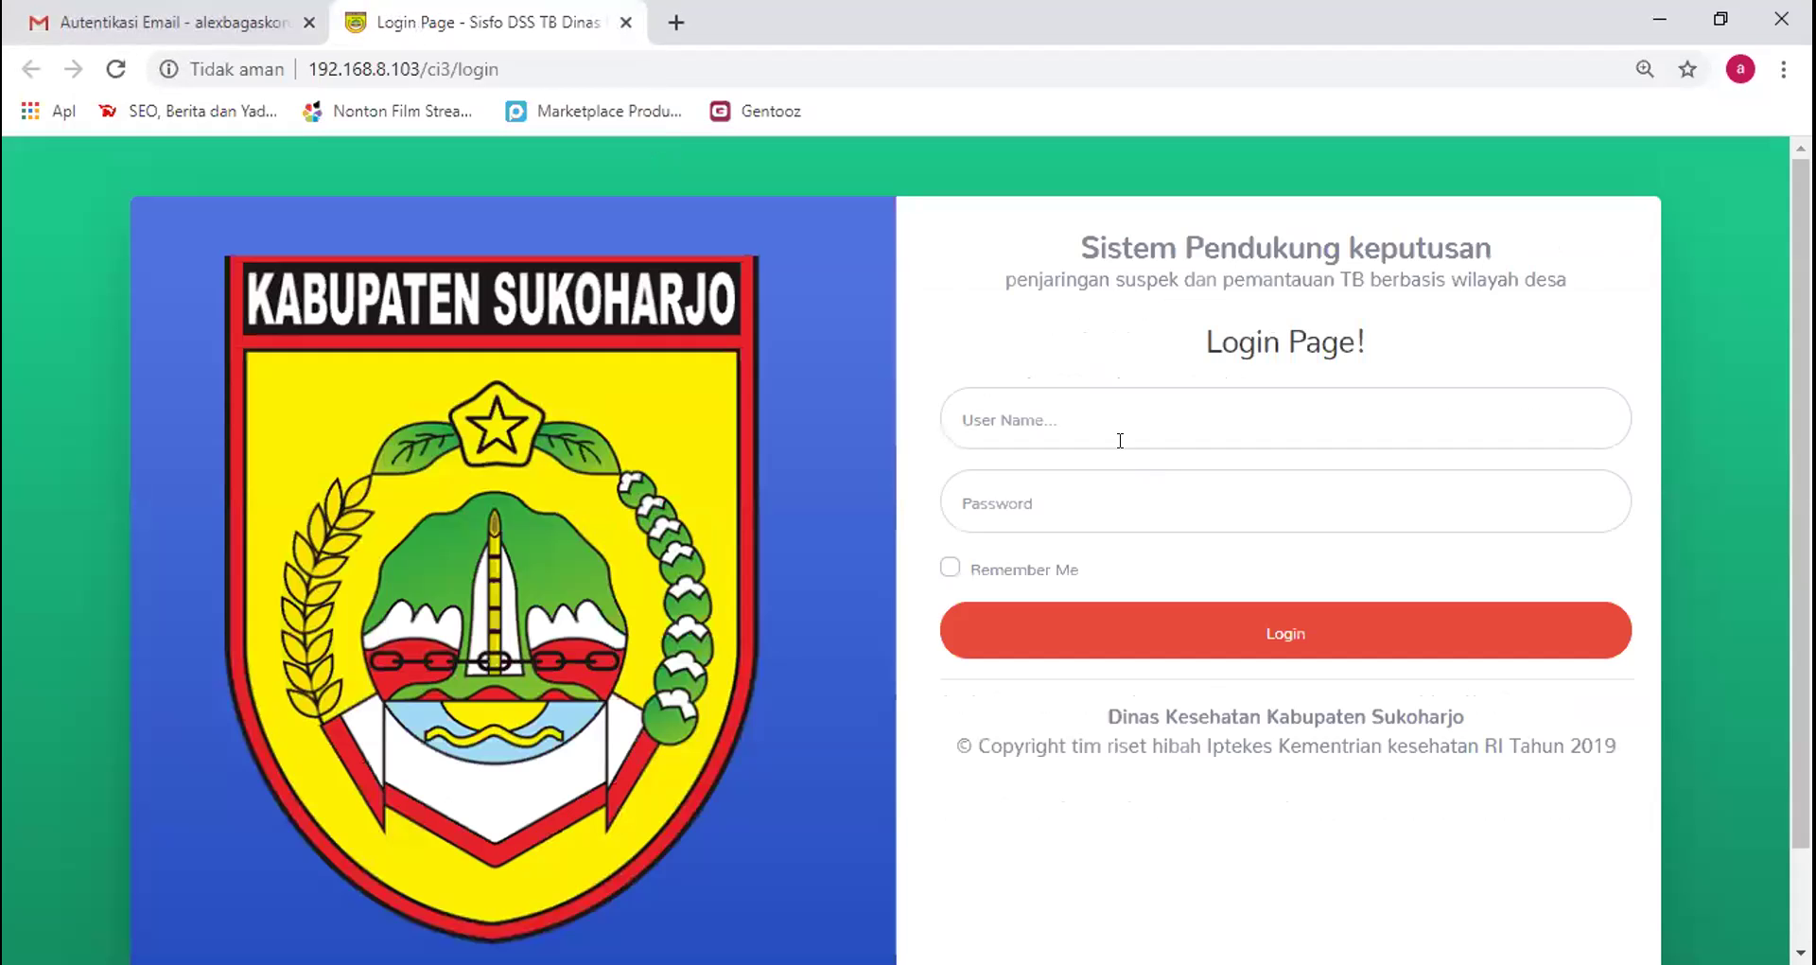
# Log in with the p_desa_gonilan village officer username and the account password
pyautogui.click(1050, 394)
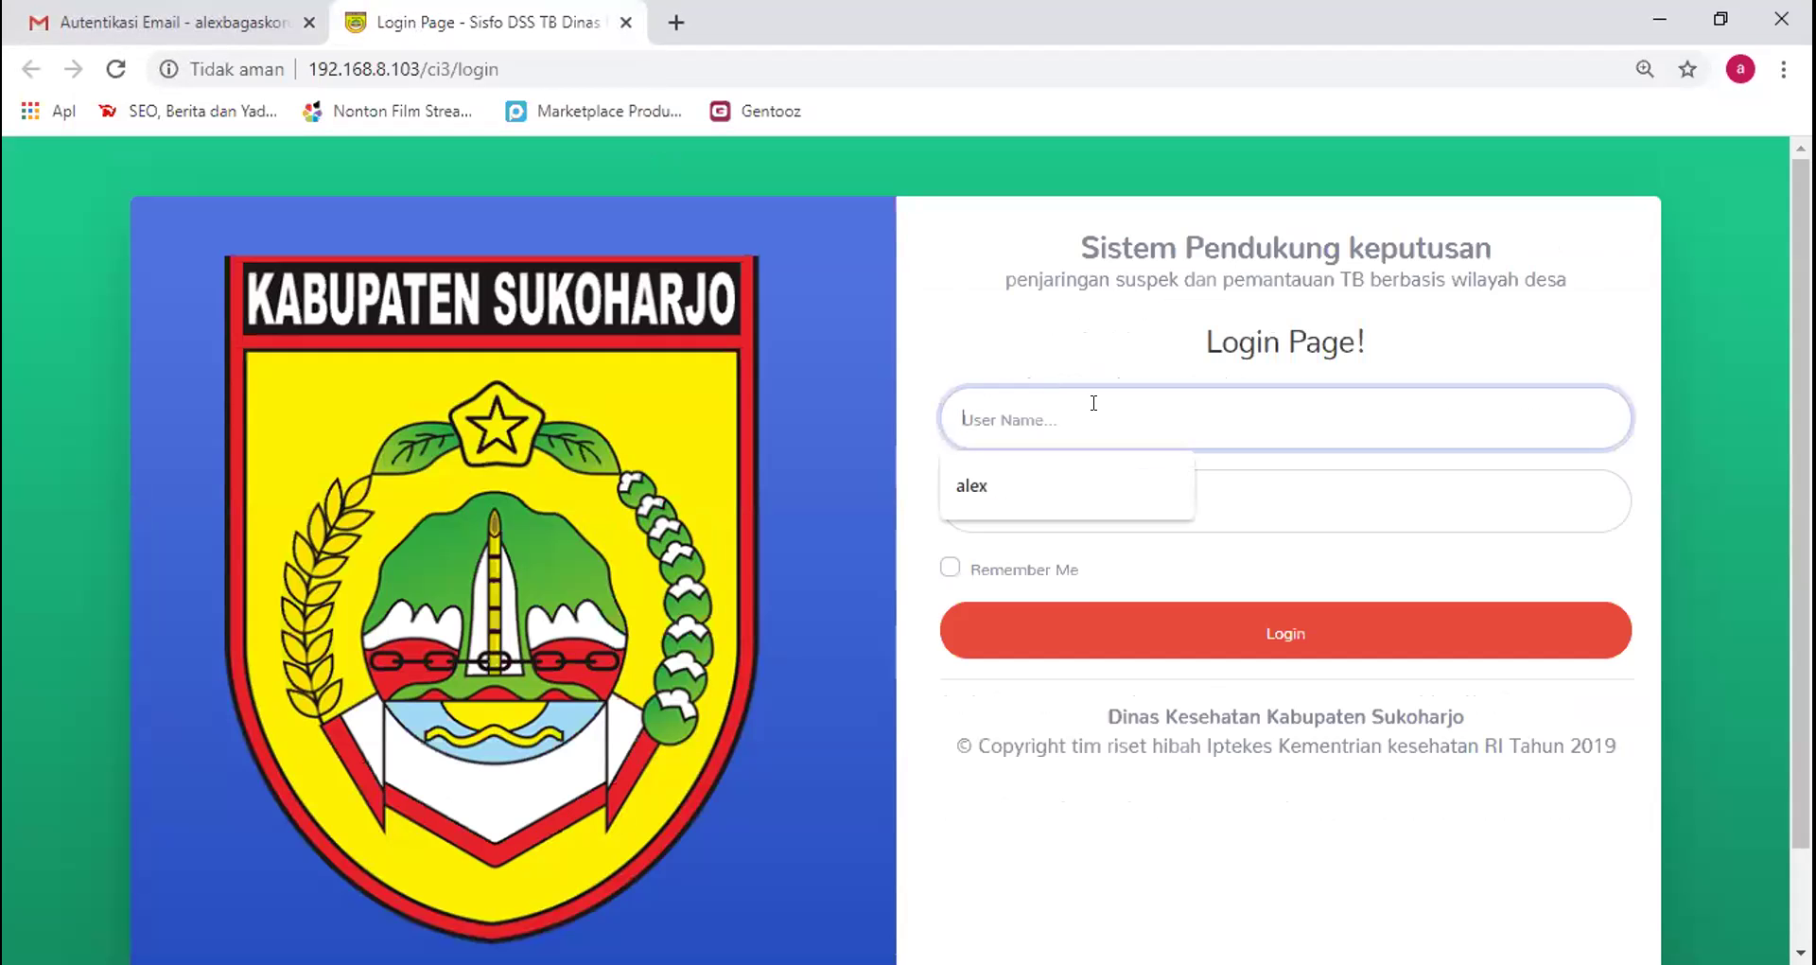
pyautogui.write('p')
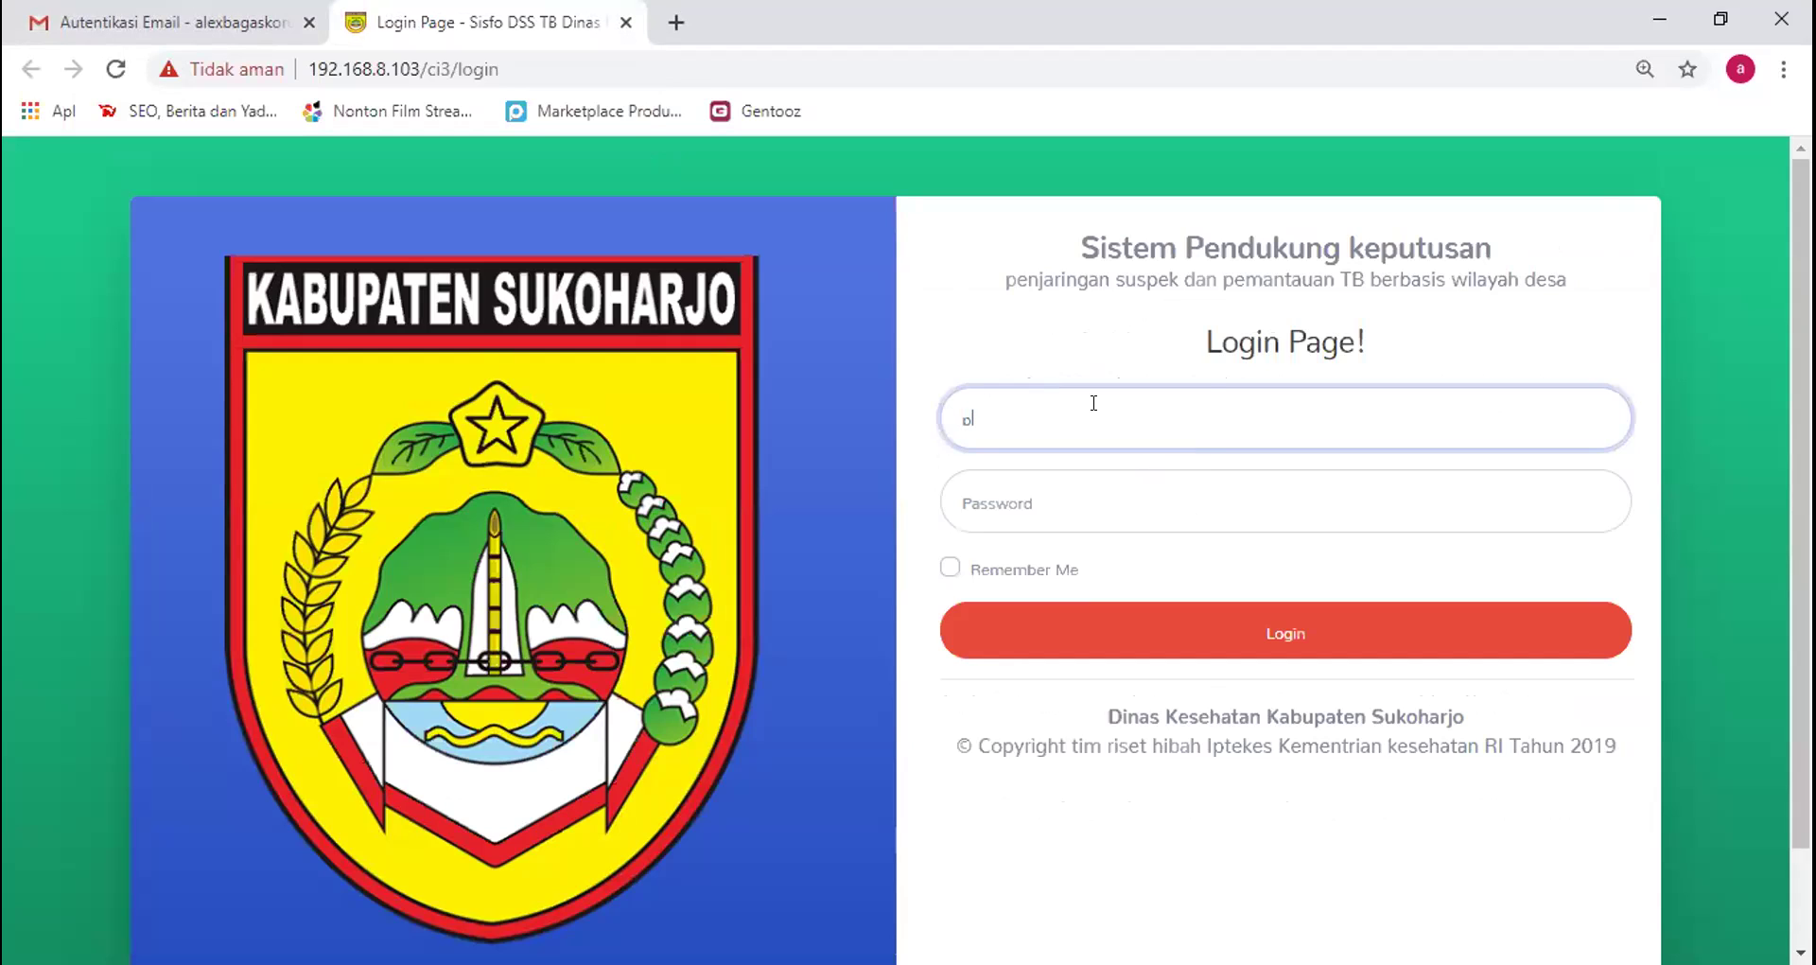
pyautogui.write('. desalgonilan')
pyautogui.click(1017, 482)
pyautogui.write('•••')
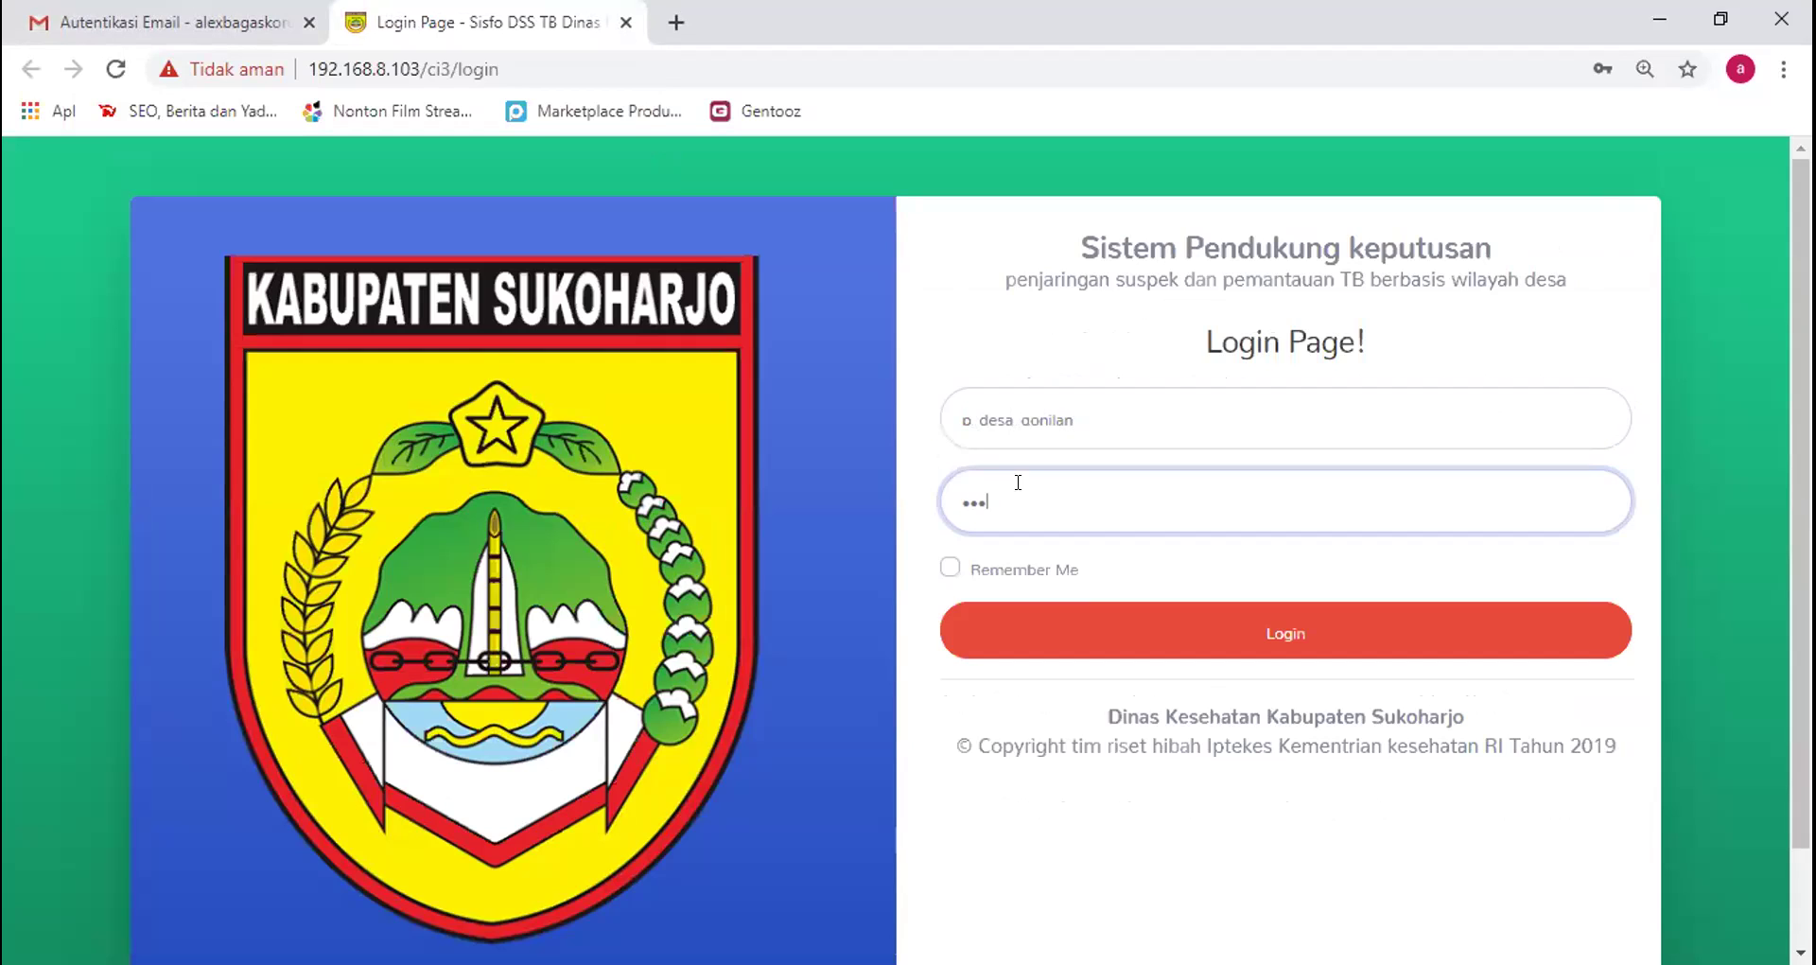
pyautogui.write('•••••••')
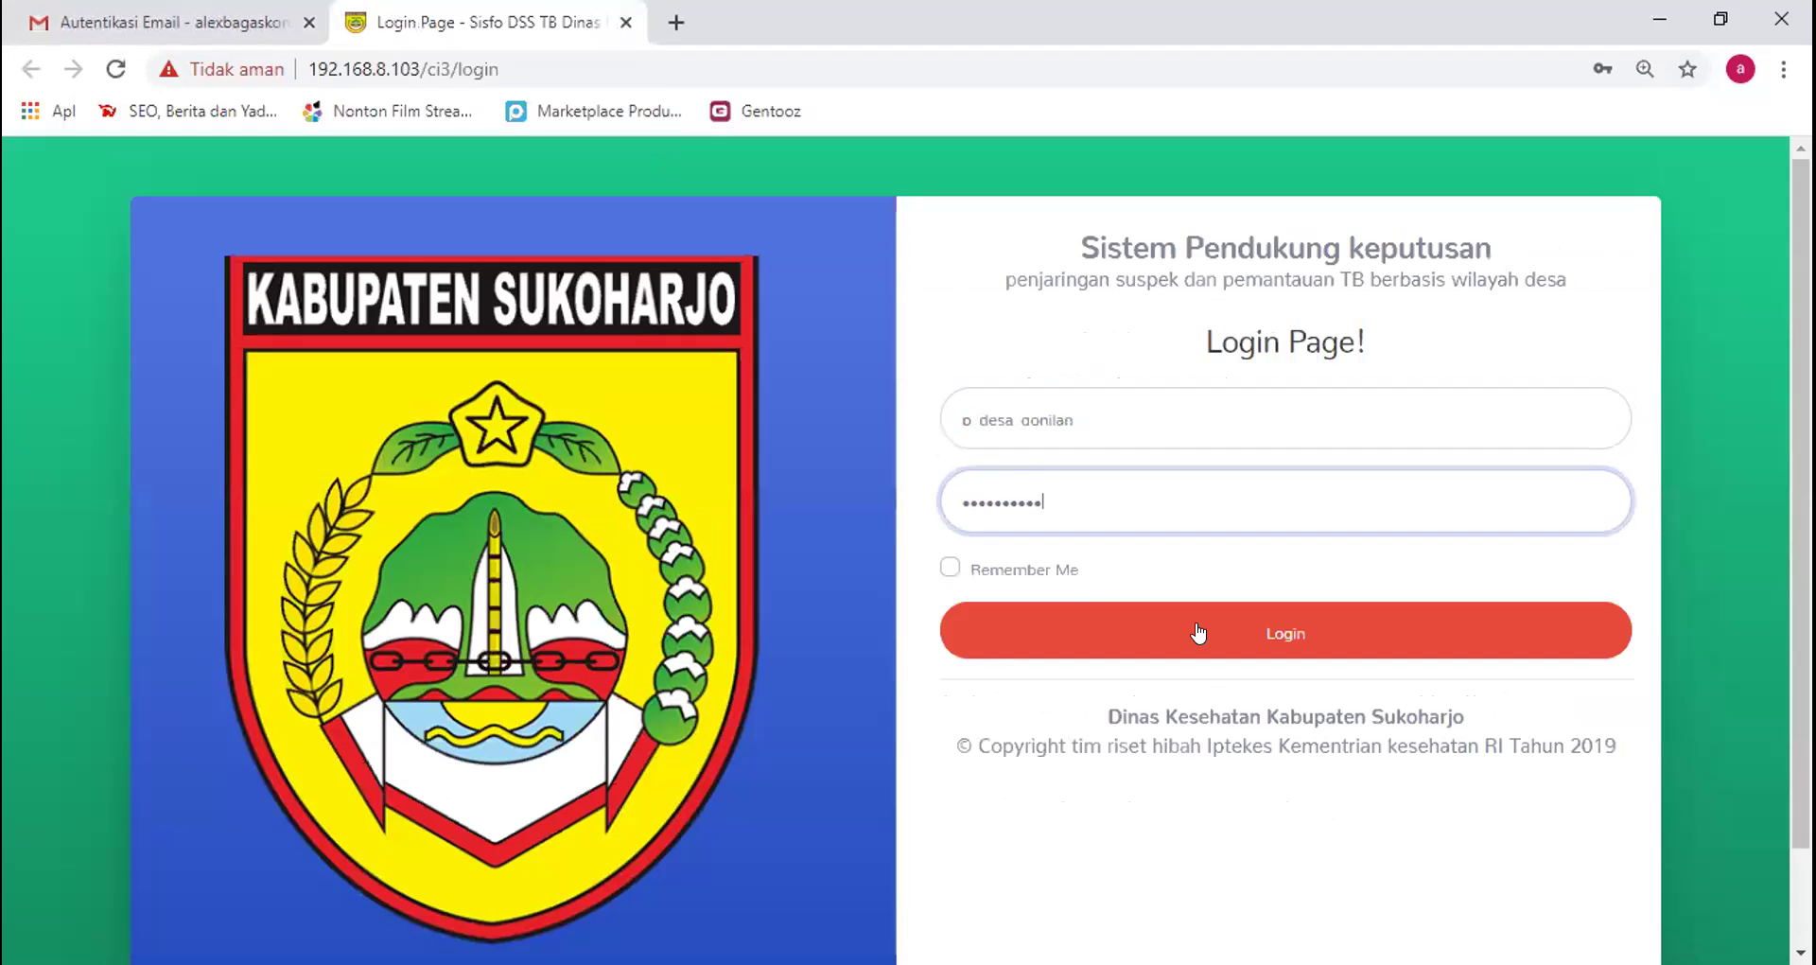
pyautogui.click(1195, 622)
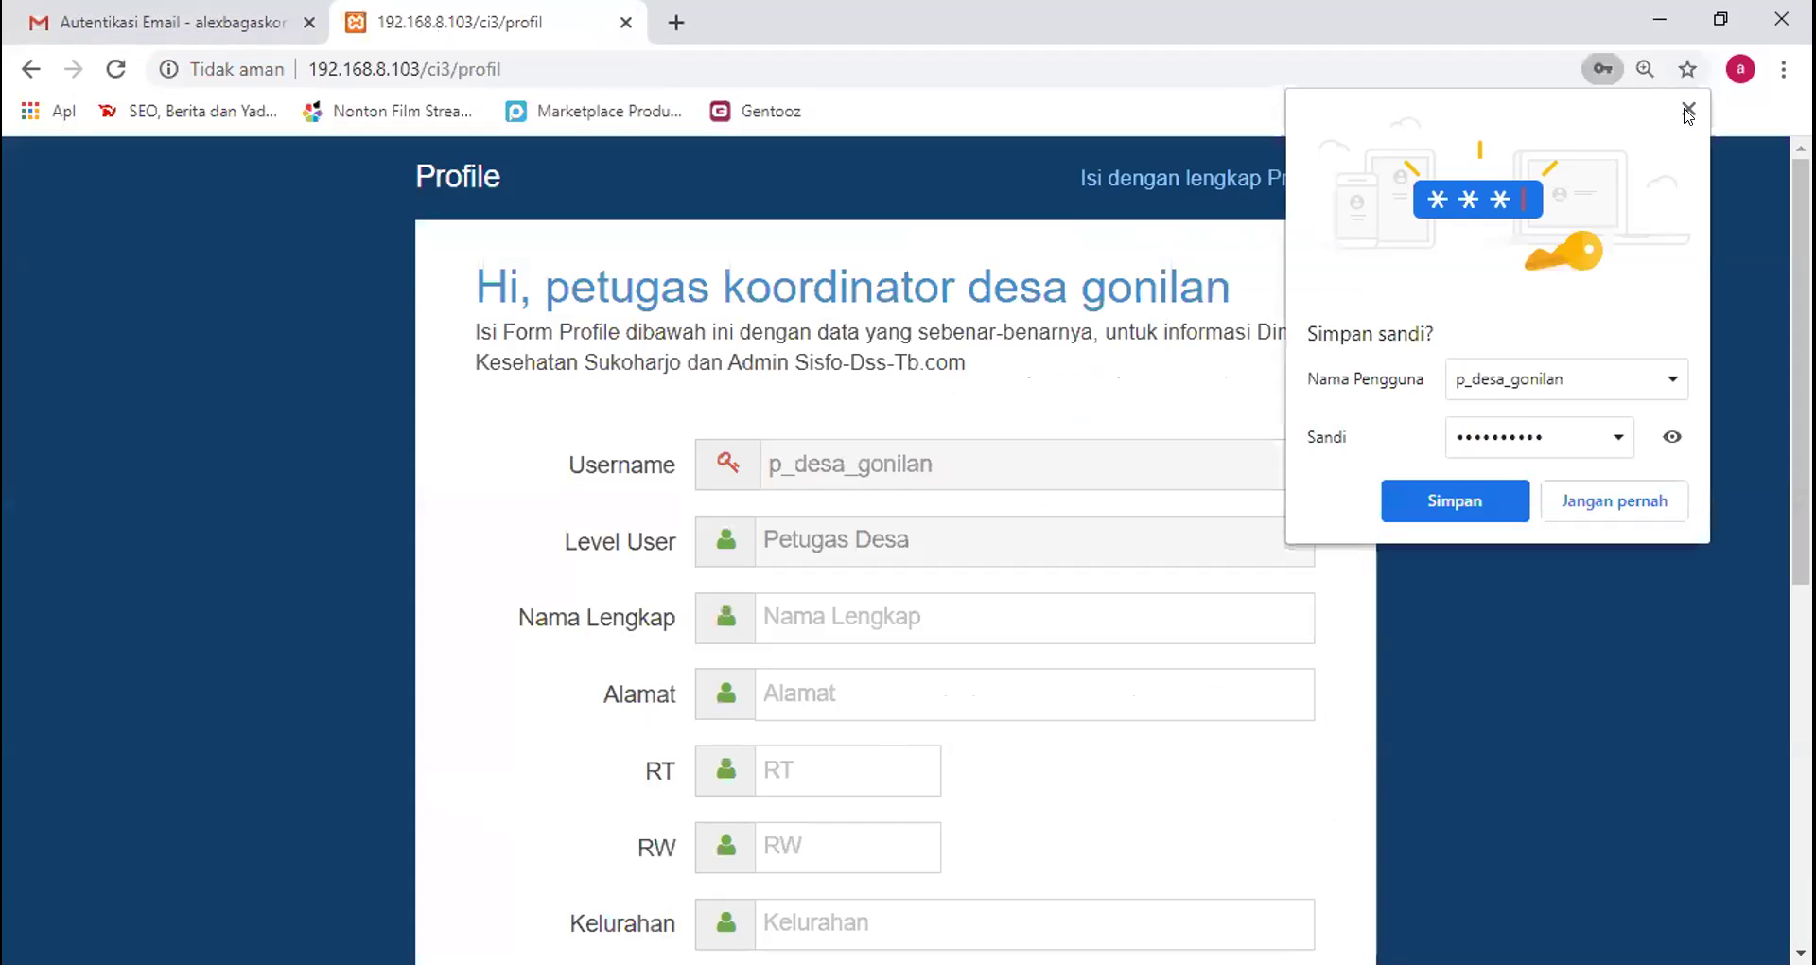
# Dismiss Chrome's save-password prompt and enter the officer's full name in Nama Lengkap
pyautogui.click(1688, 110)
pyautogui.scroll(-1, 1112, 551)
pyautogui.scroll(1, 1246, 242)
pyautogui.scroll(-1, 1247, 243)
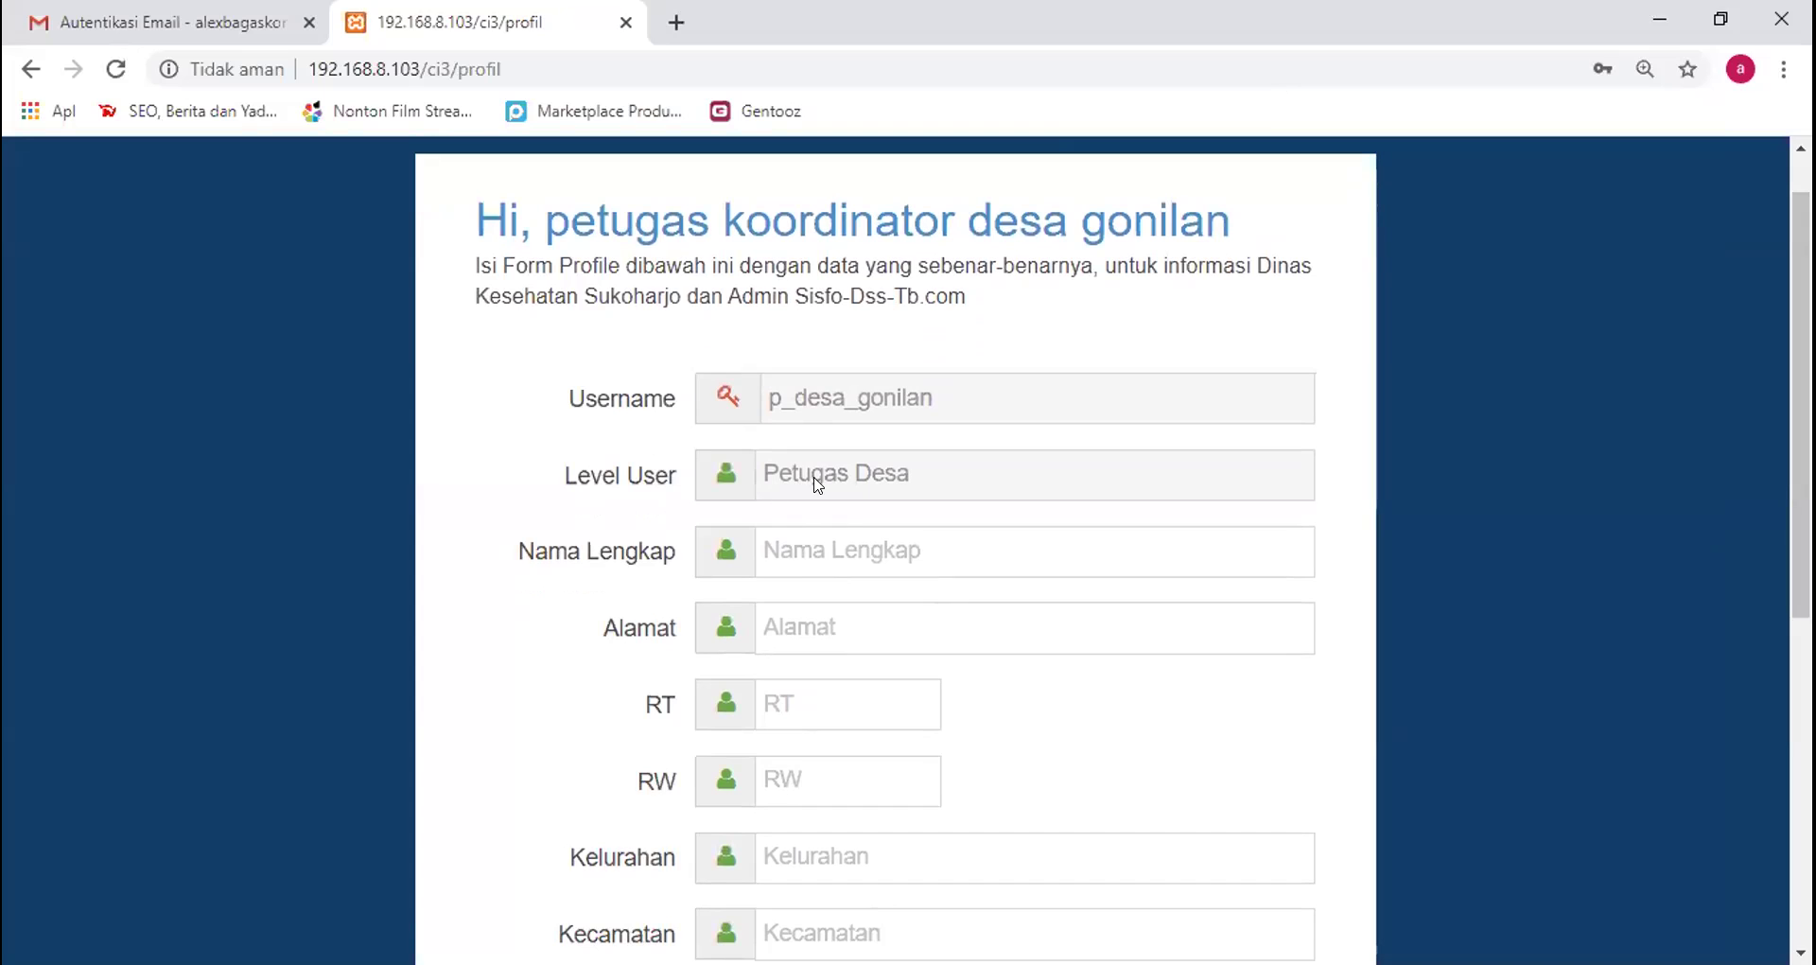
pyautogui.click(974, 486)
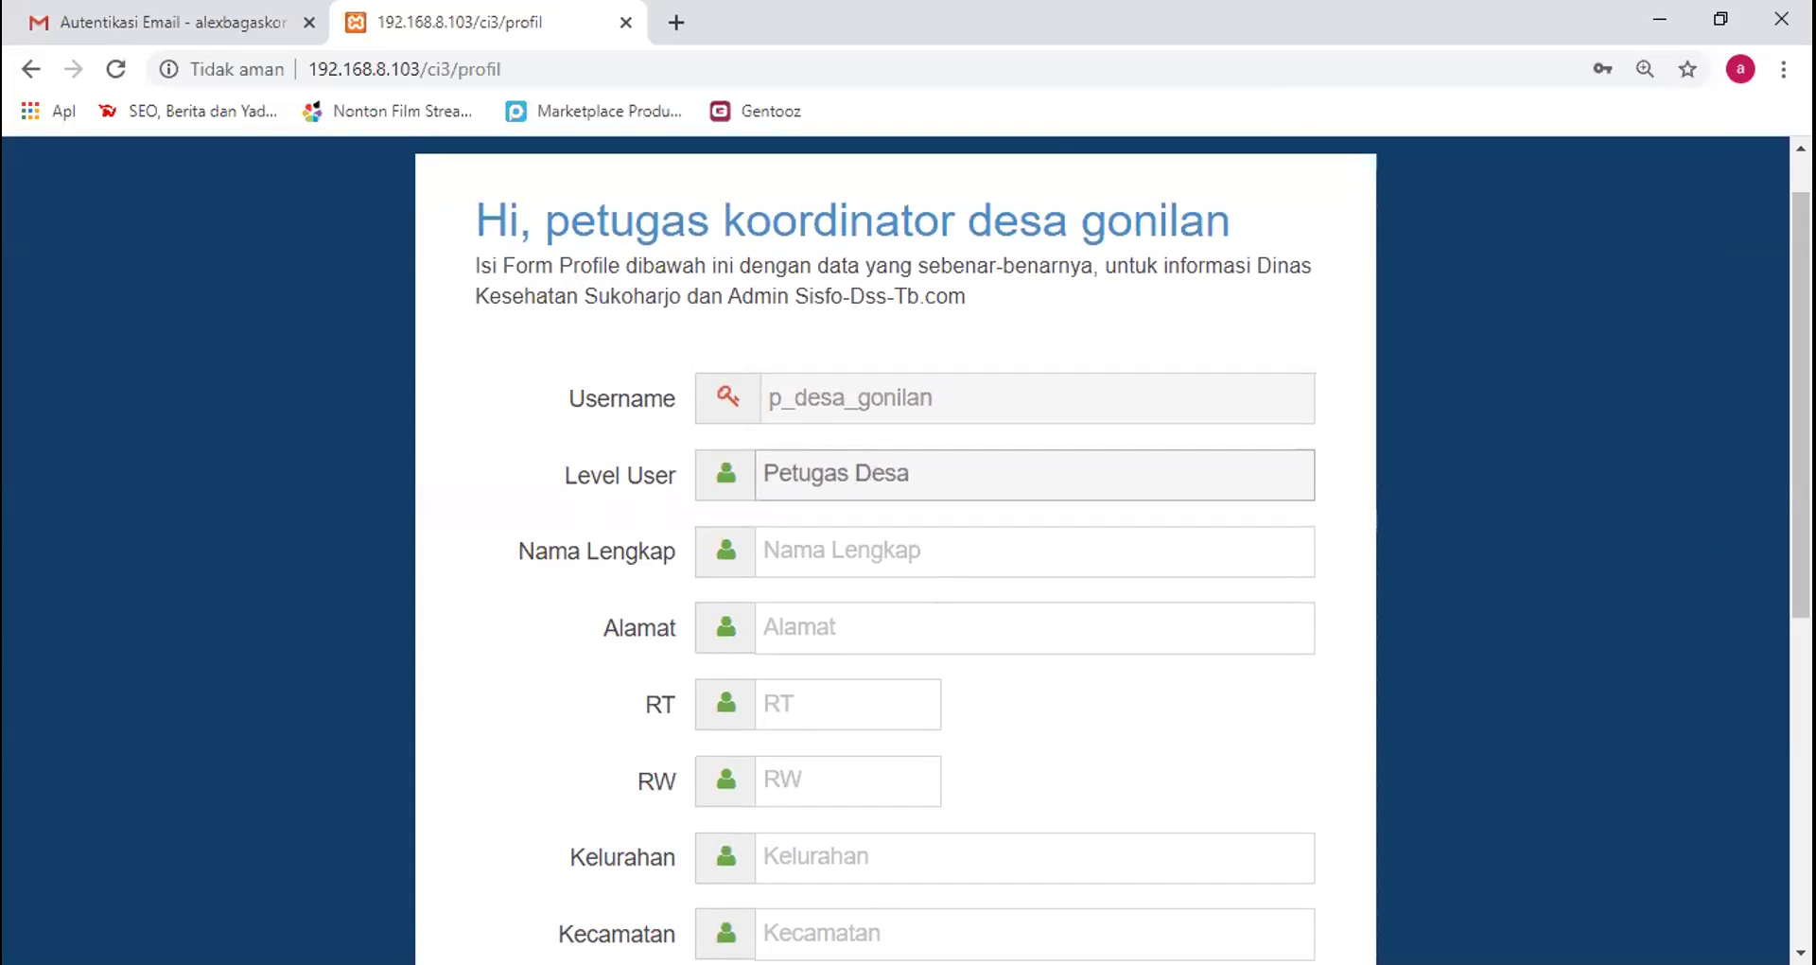
pyautogui.click(865, 533)
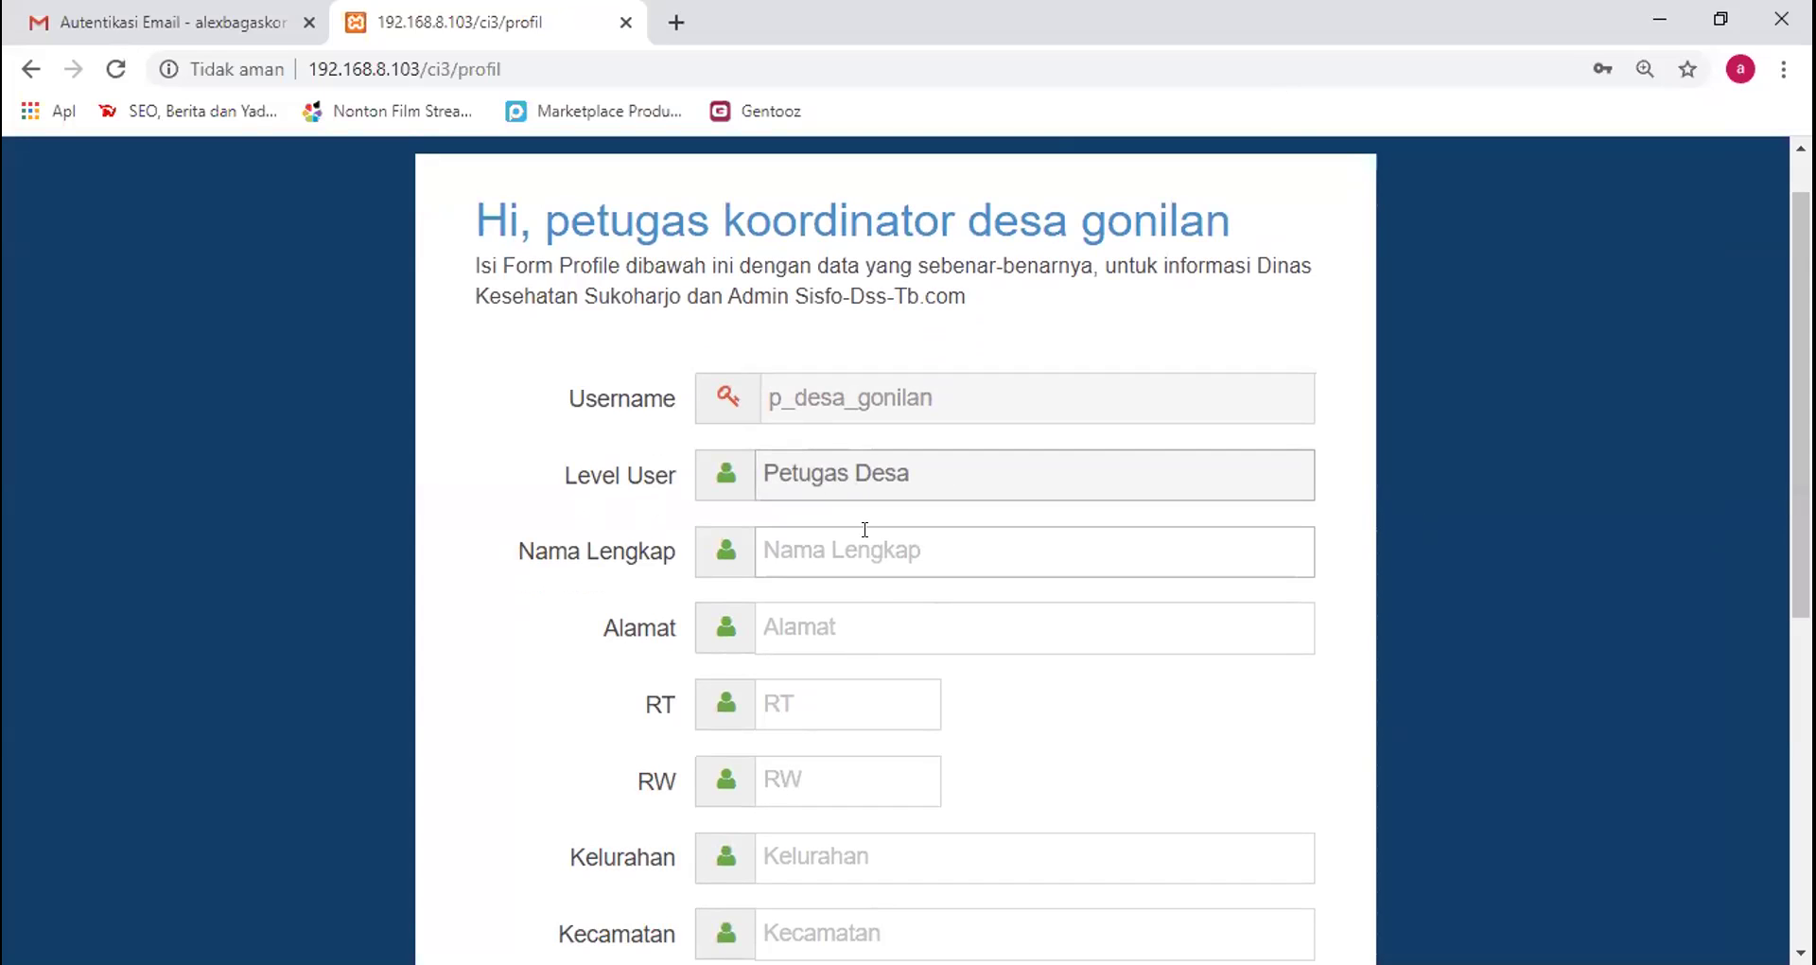
pyautogui.moveTo(1801, 397); pyautogui.dragTo(1801, 411)
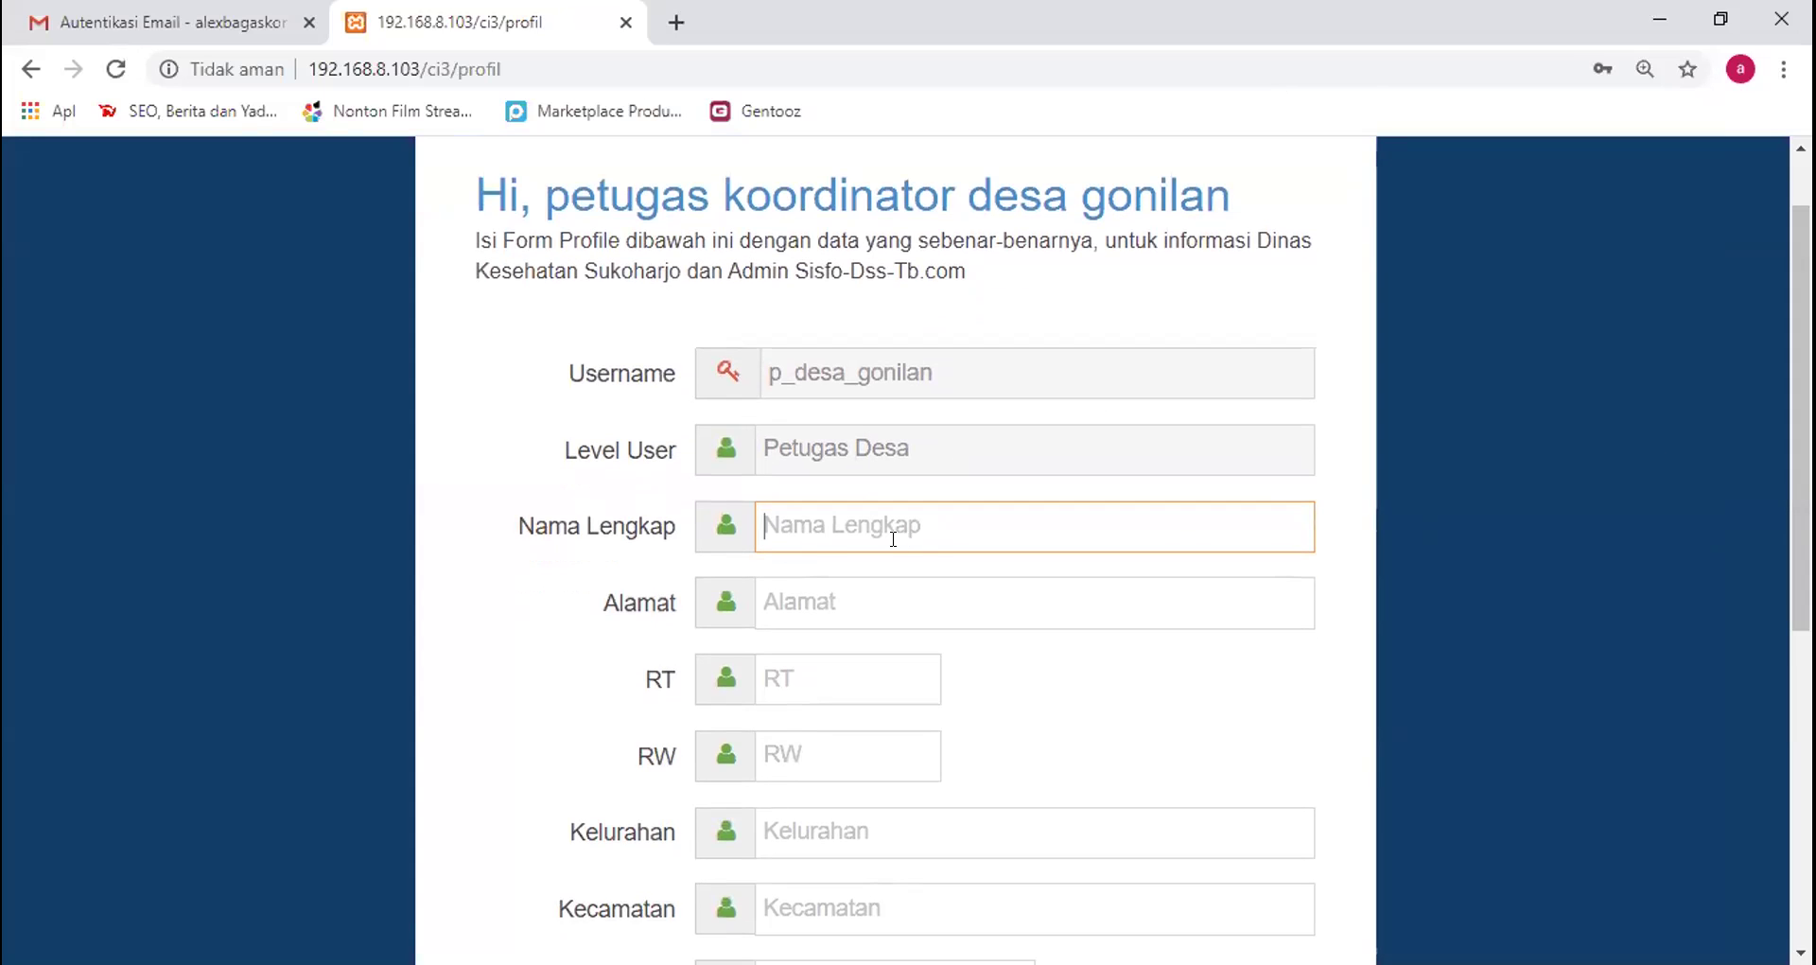
pyautogui.write('Supriyanto')
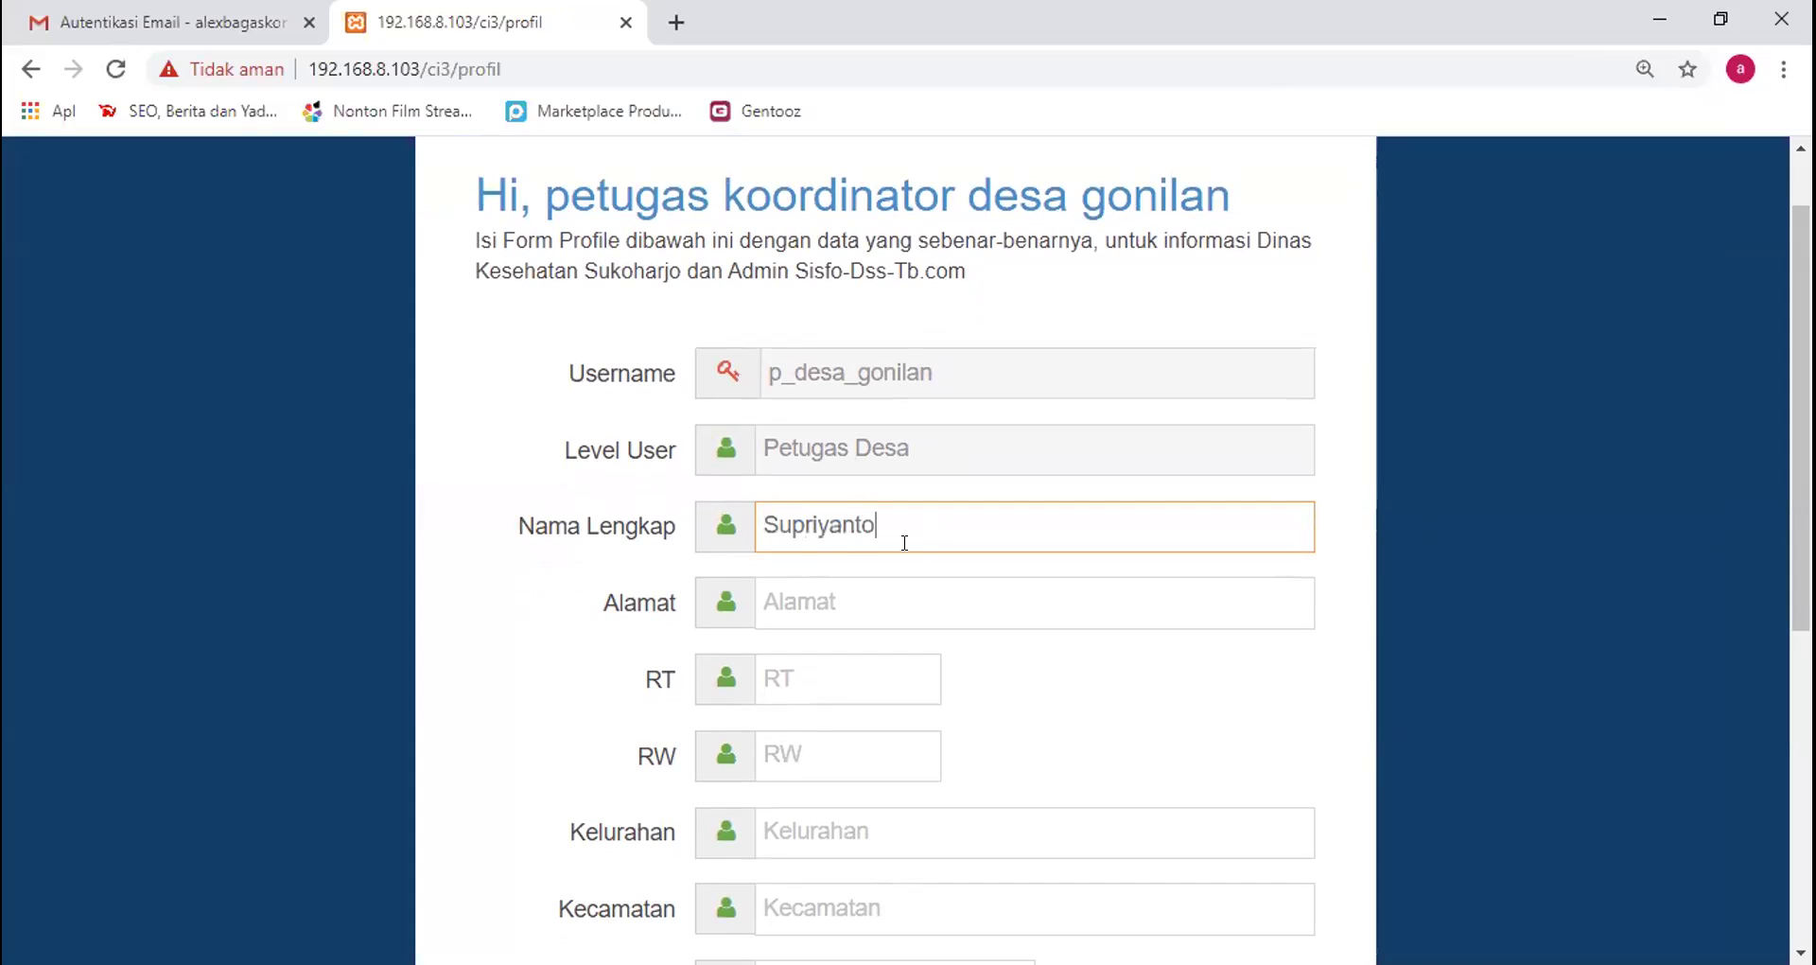
# Enter the officer's address, fixing a typo, then the RT and RW numbers
pyautogui.click(879, 588)
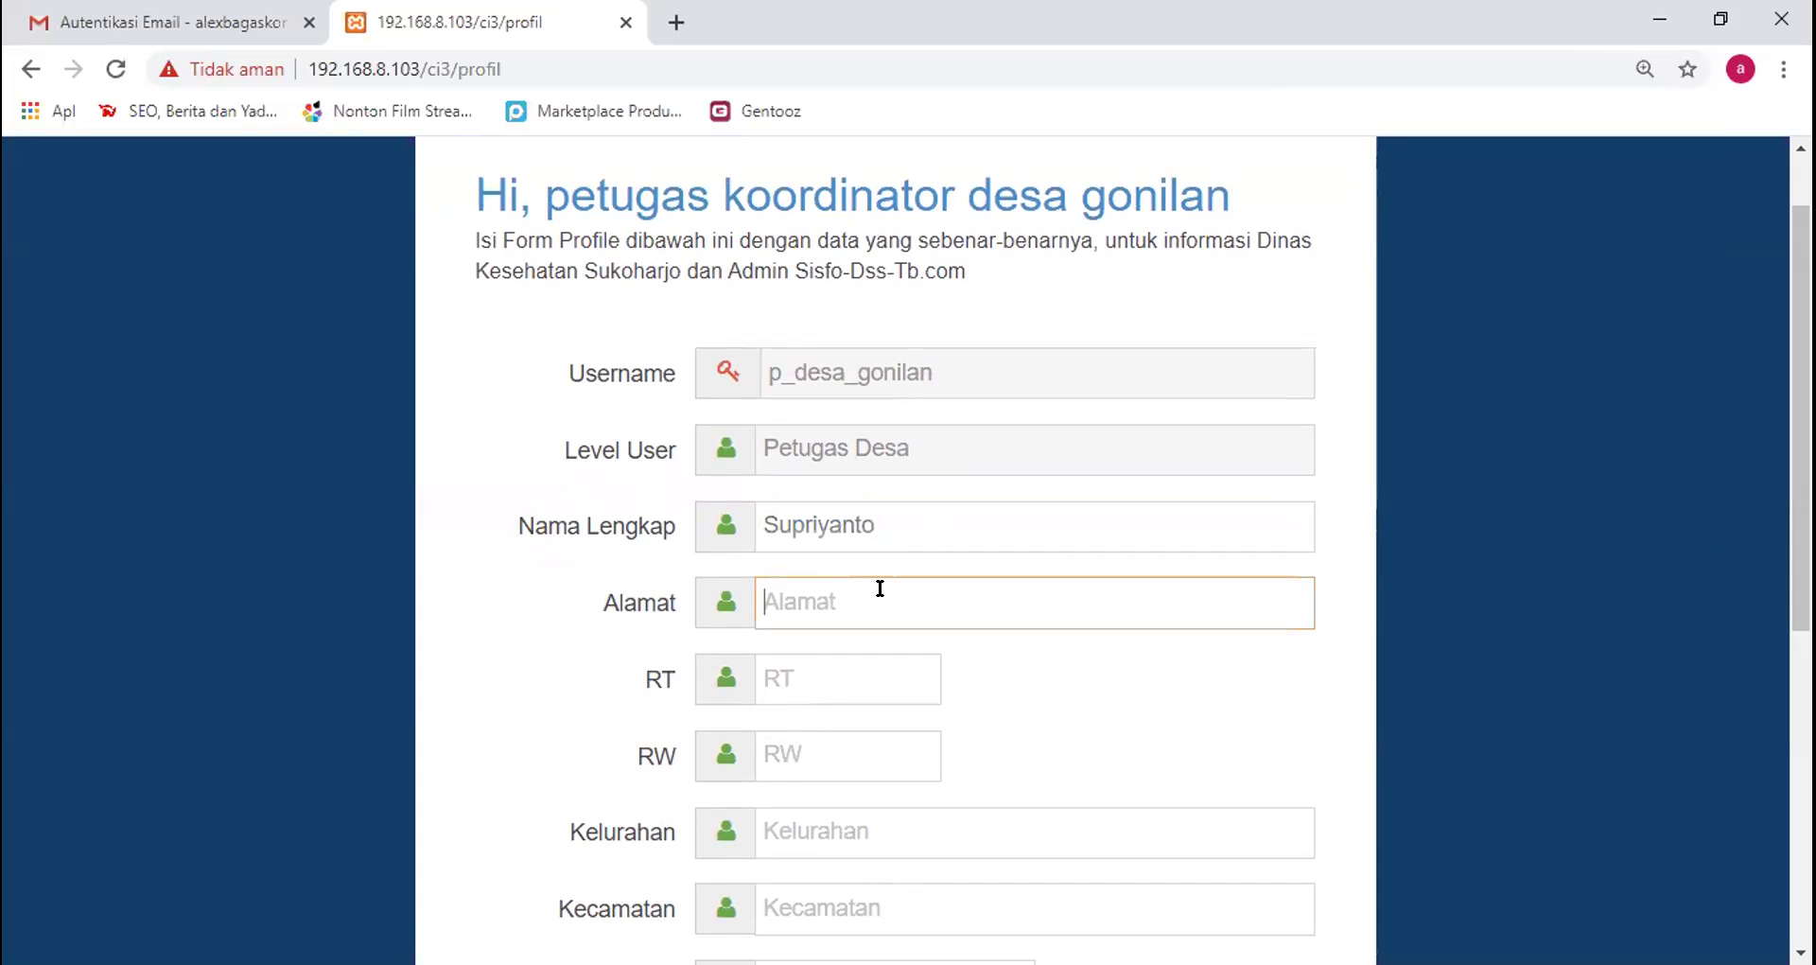
pyautogui.write('G')
pyautogui.write('on')
pyautogui.write('inl')
pyautogui.press('BackSpace')
pyautogui.press('BackSpace')
pyautogui.write('lan')
pyautogui.click(823, 665)
pyautogui.write('03')
pyautogui.click(847, 739)
pyautogui.write('05')
pyautogui.scroll(-3, 895, 549)
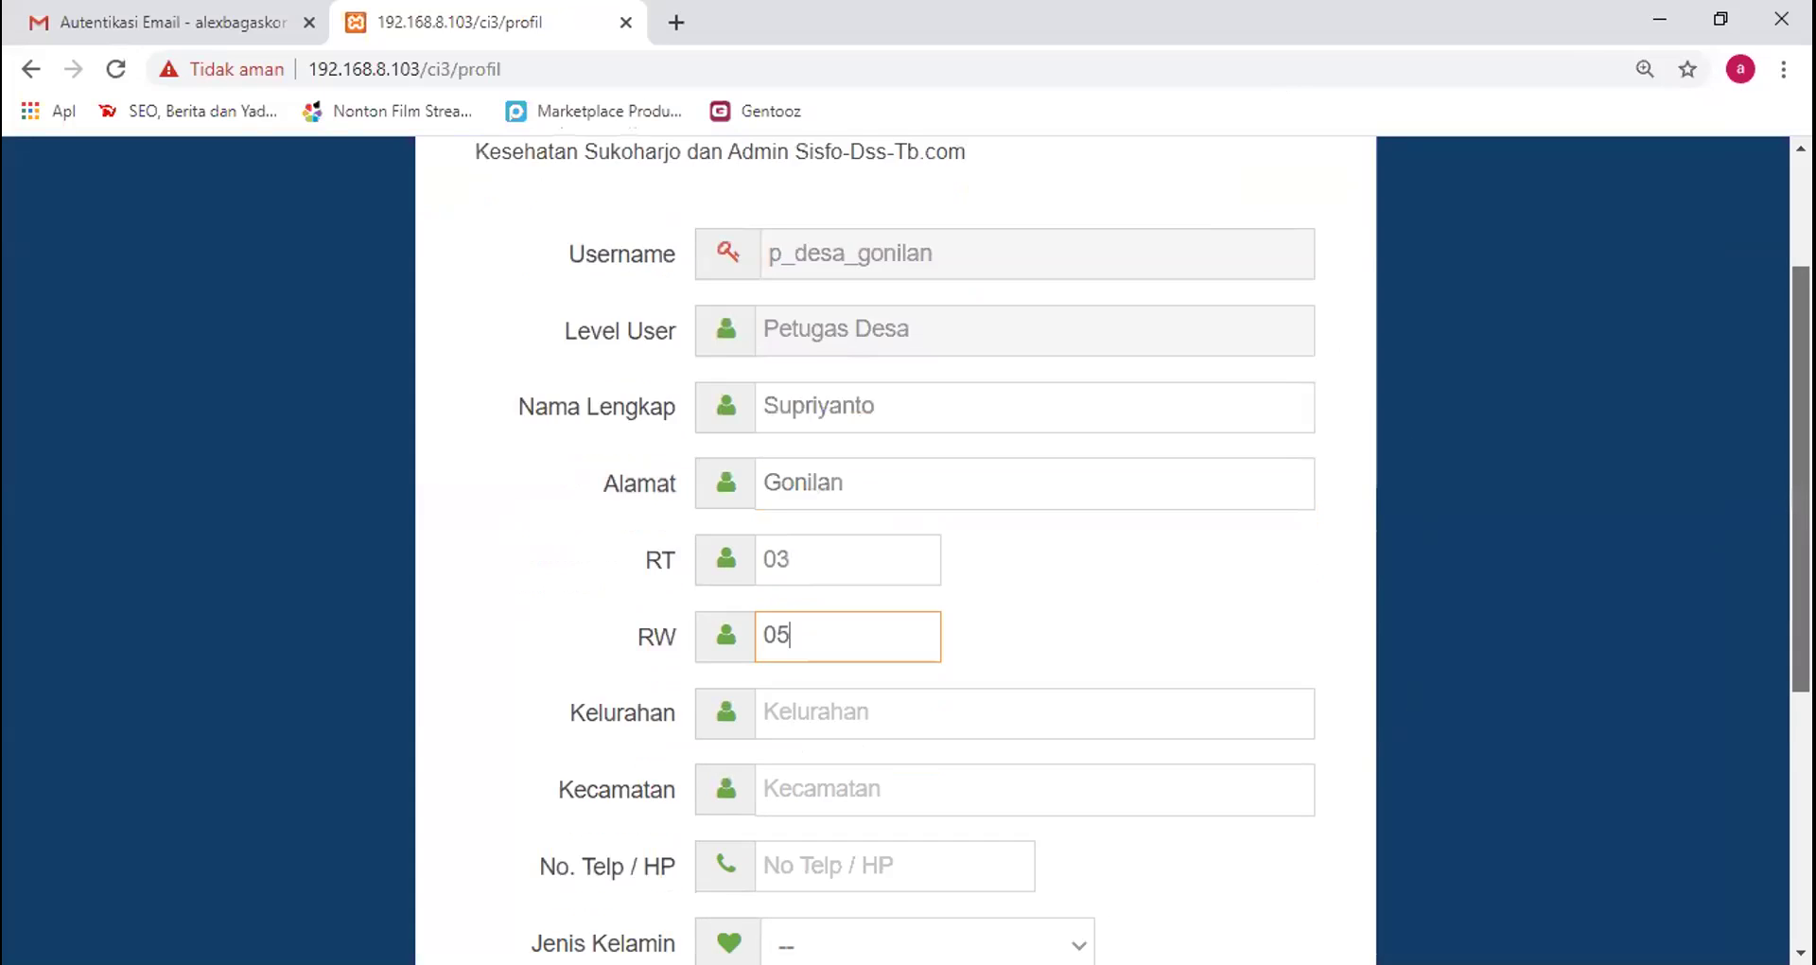
# Set Kelurahan to Gonilan and Kecamatan to Kartasura, and enter the officer's phone number
pyautogui.click(795, 560)
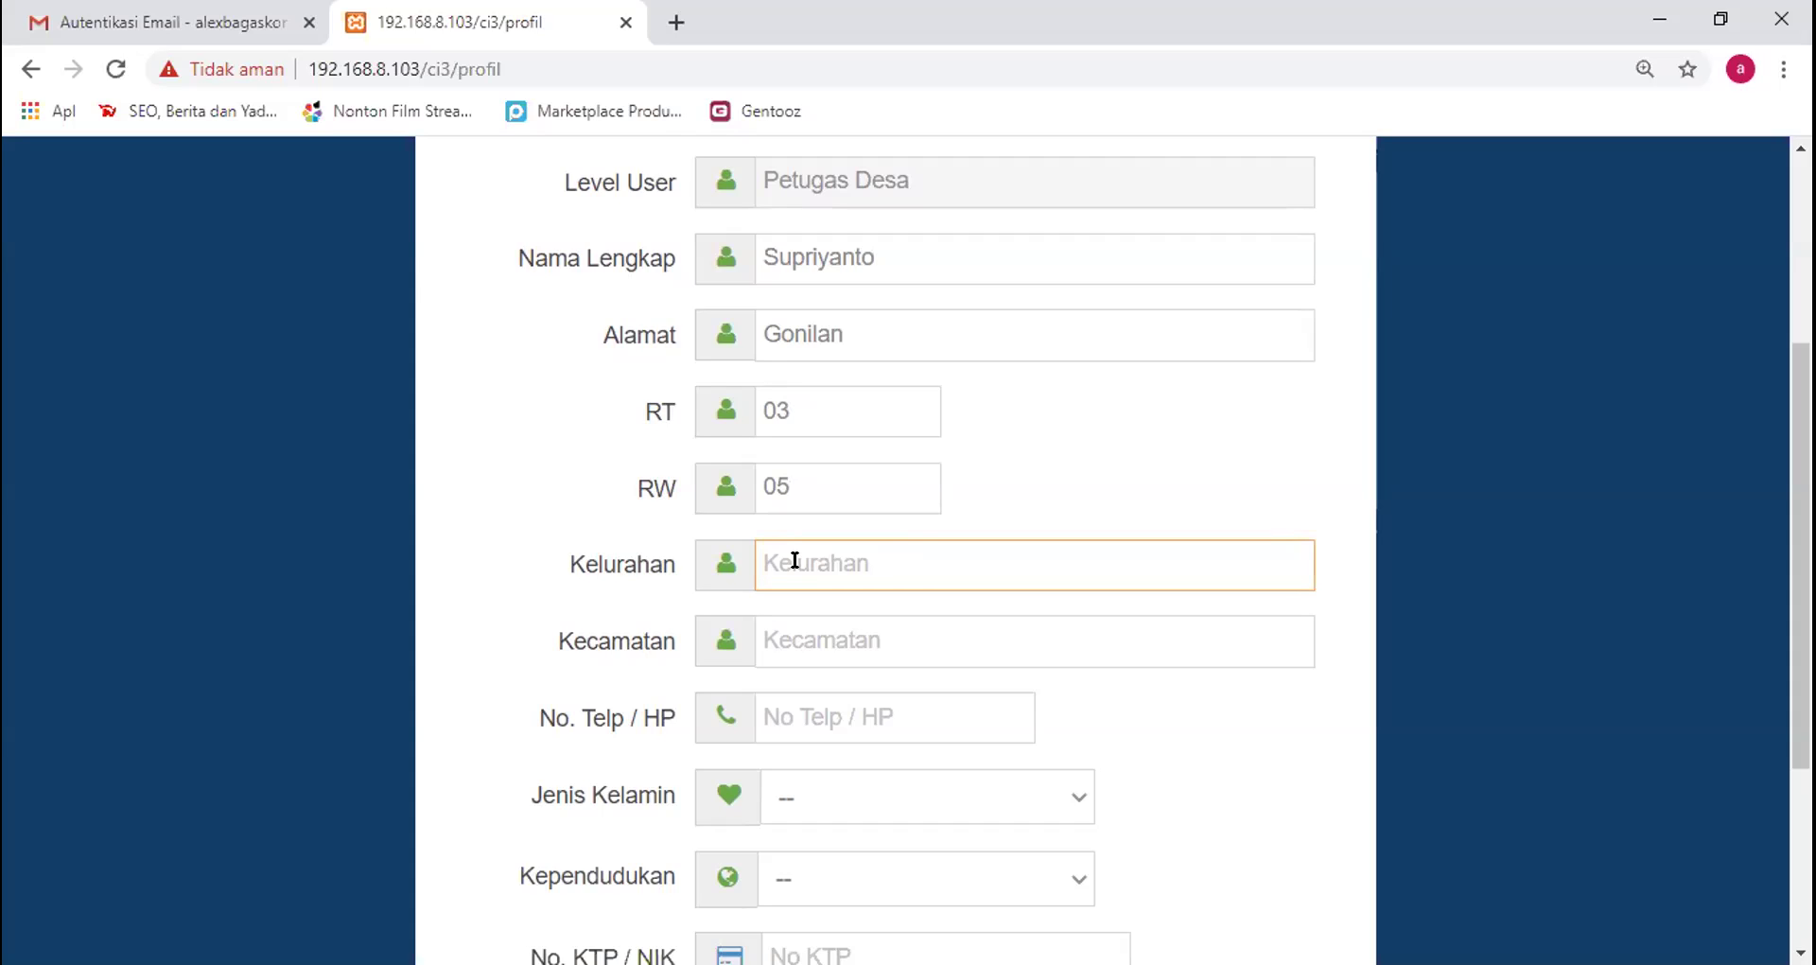
pyautogui.write('Gonilan')
pyautogui.click(886, 649)
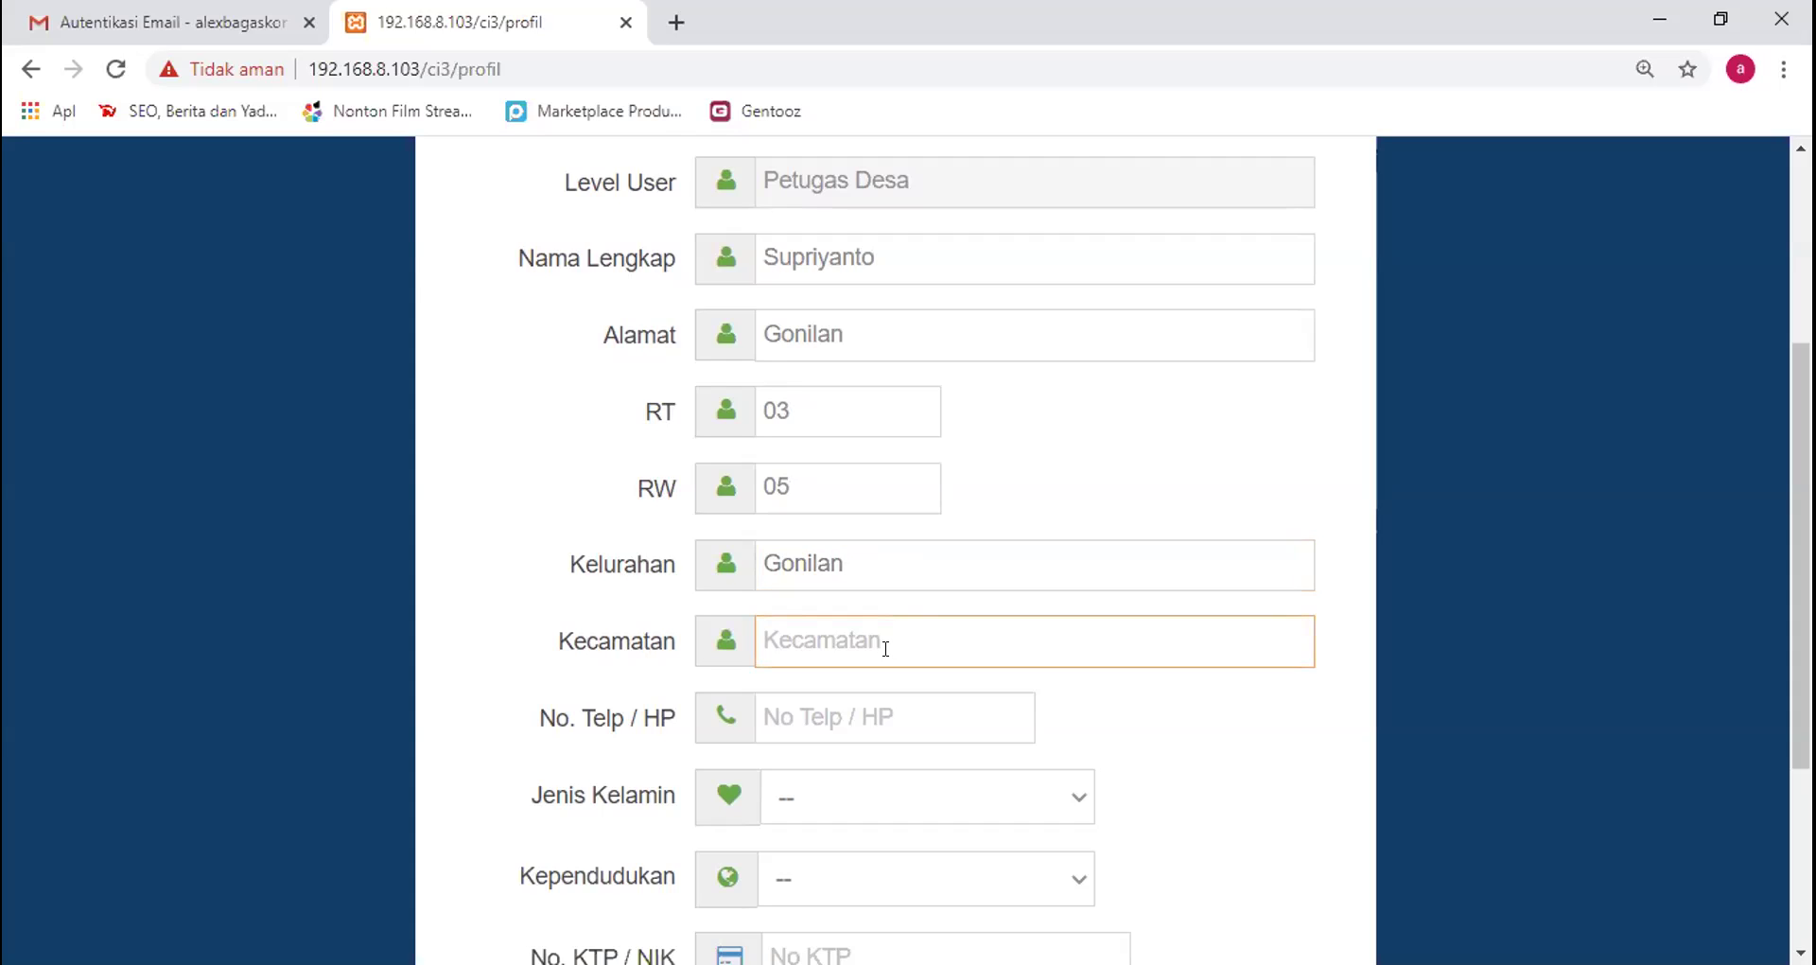
pyautogui.write('Kartasura')
pyautogui.click(830, 694)
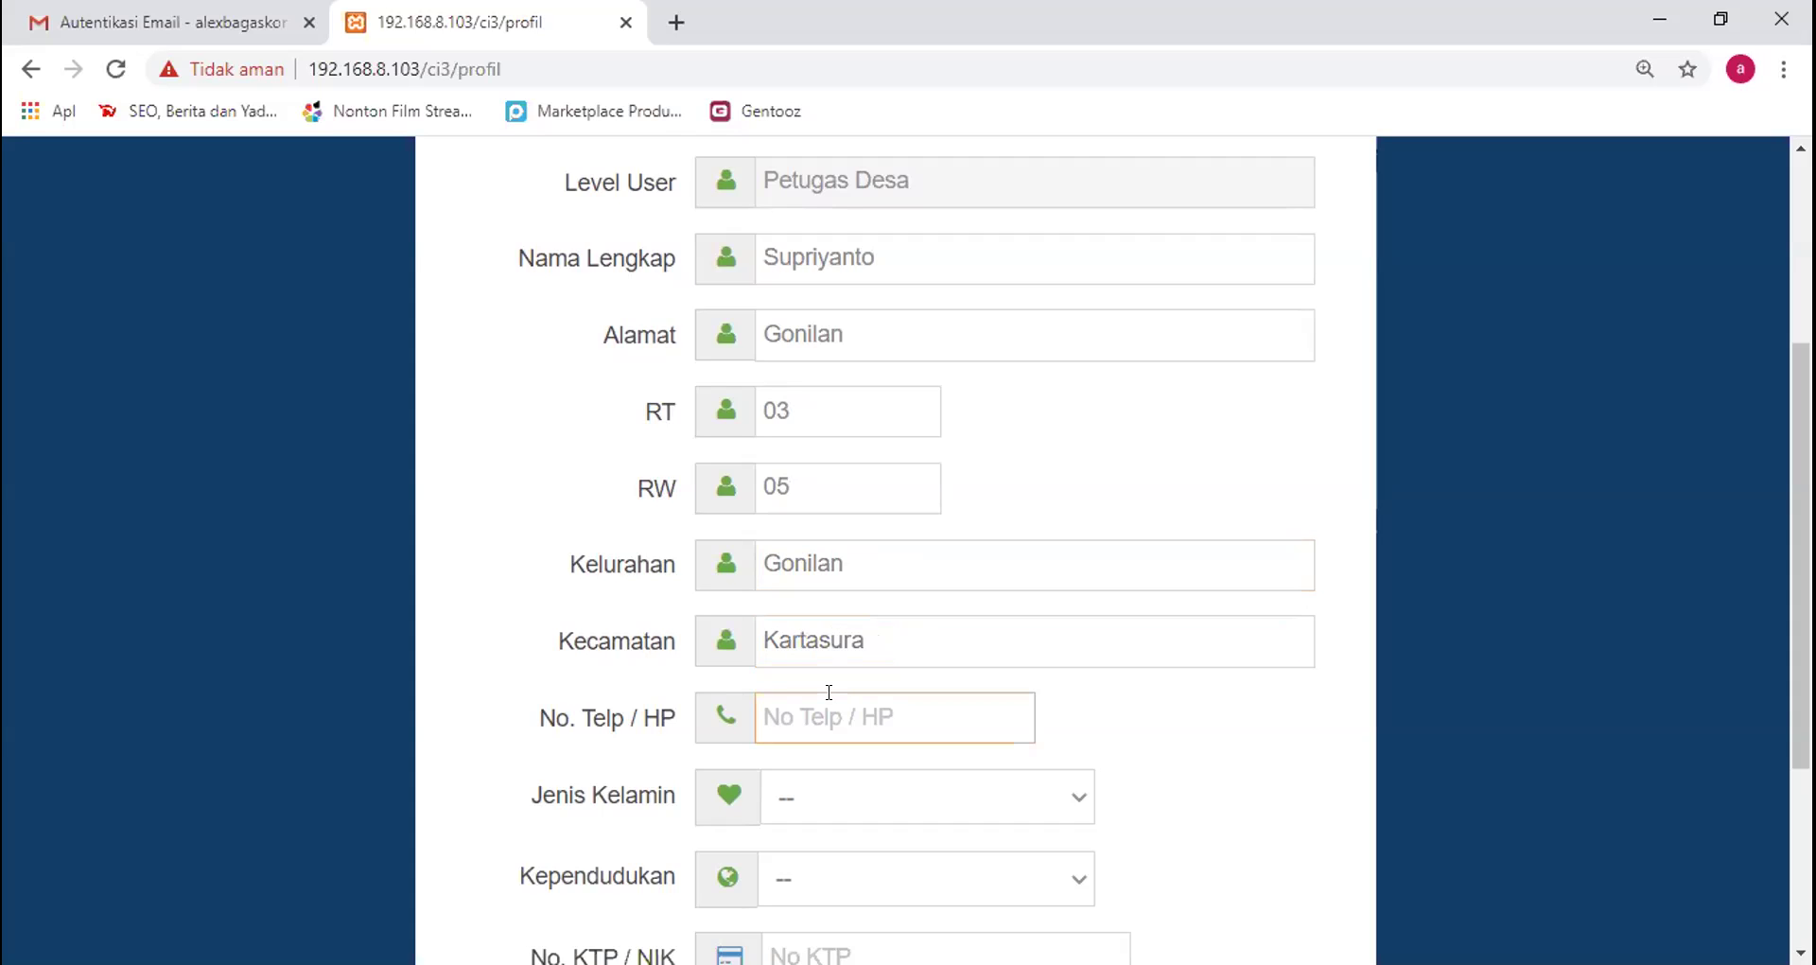
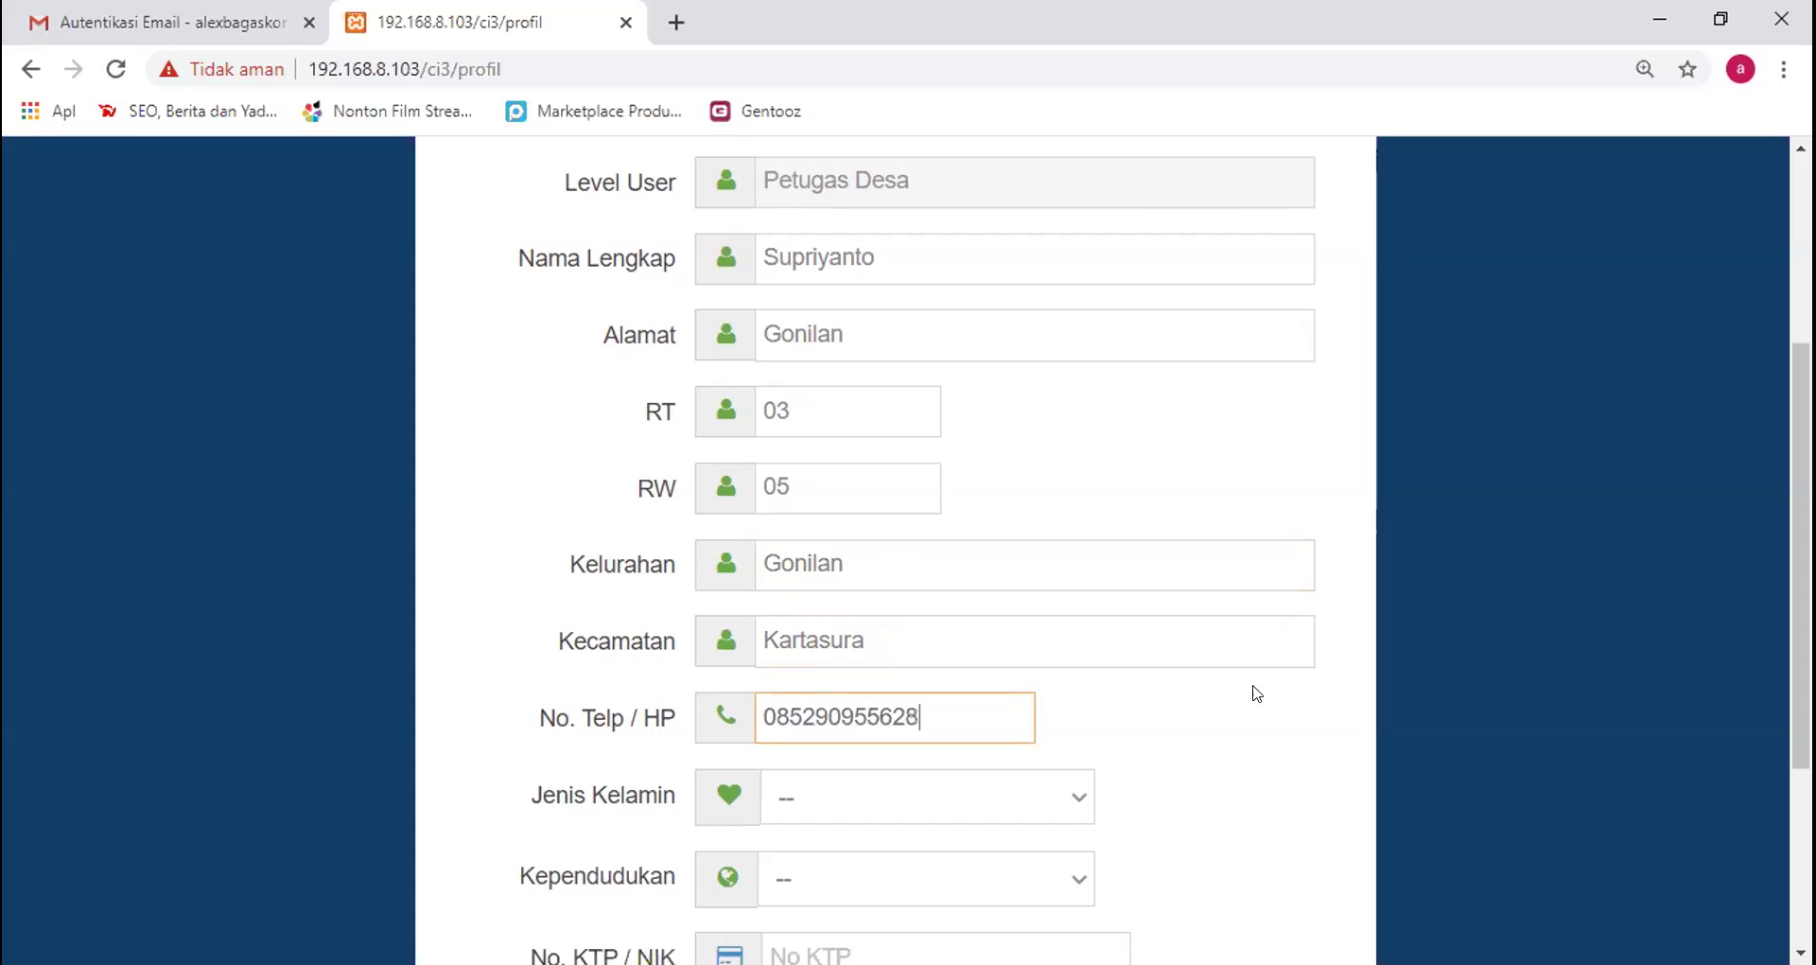
# Choose sex Laki - laki and residency Ktp Sukoharjo, enter the KTP number, and save with Simpan
pyautogui.scroll(-1, 1252, 689)
pyautogui.scroll(-1, 1699, 724)
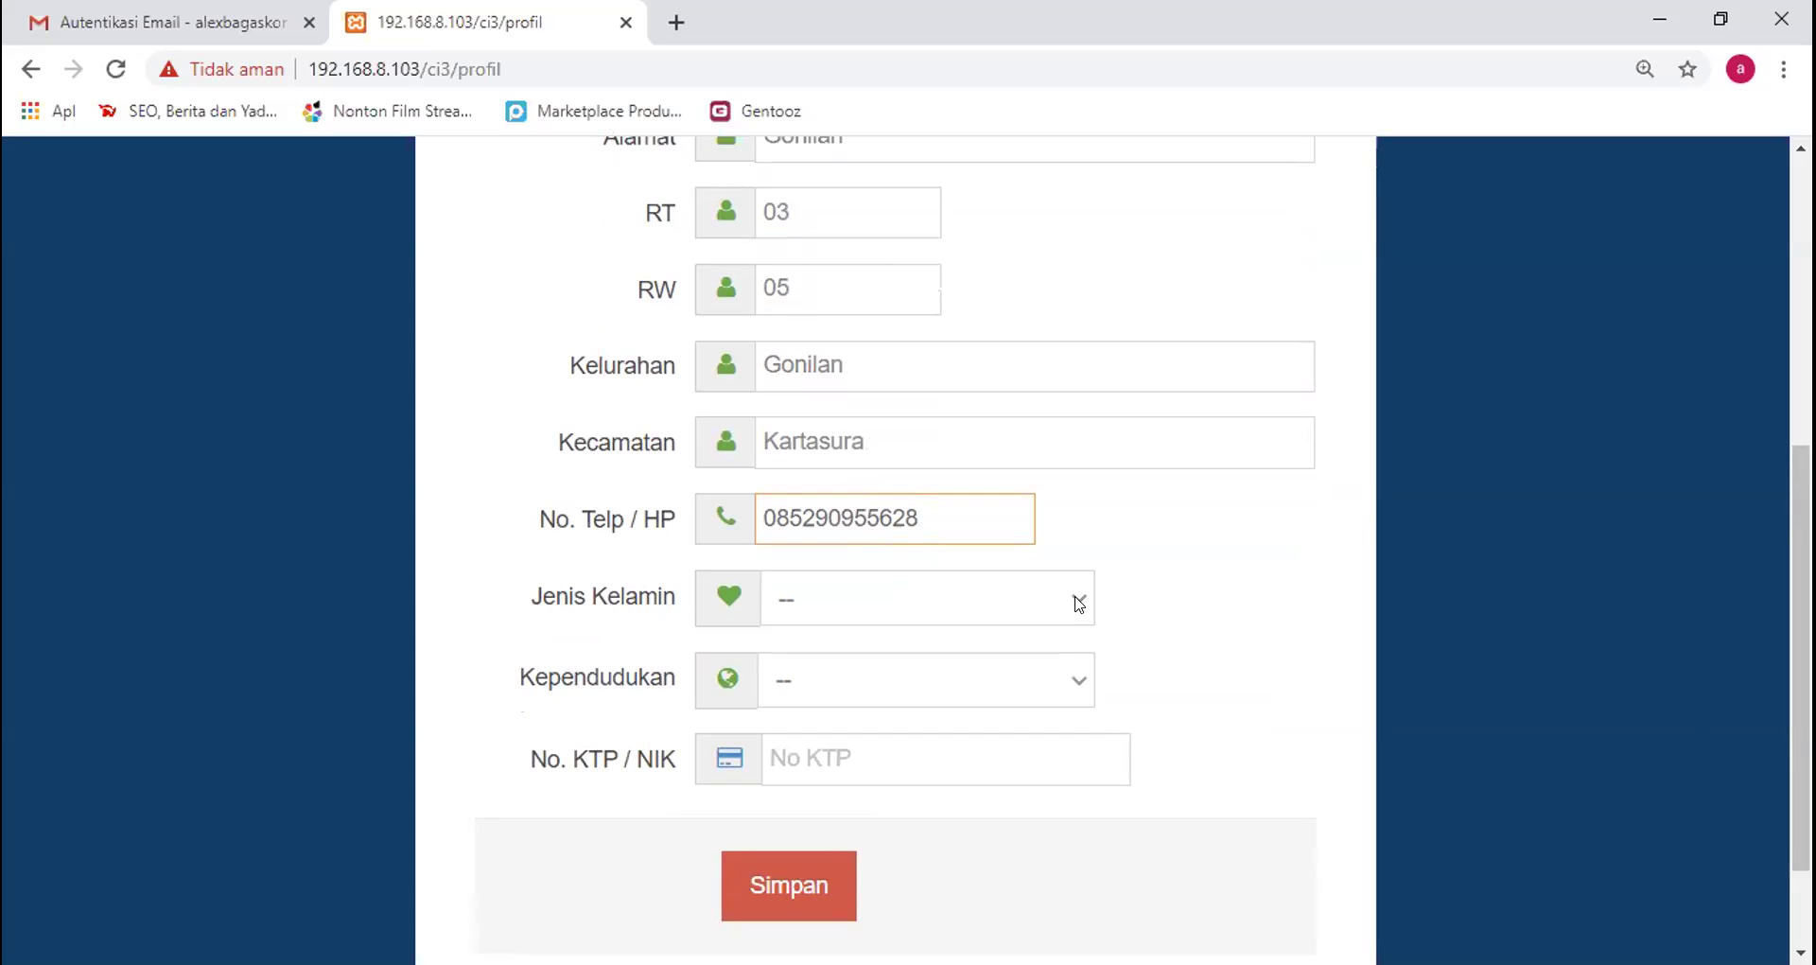
pyautogui.click(983, 615)
pyautogui.click(896, 683)
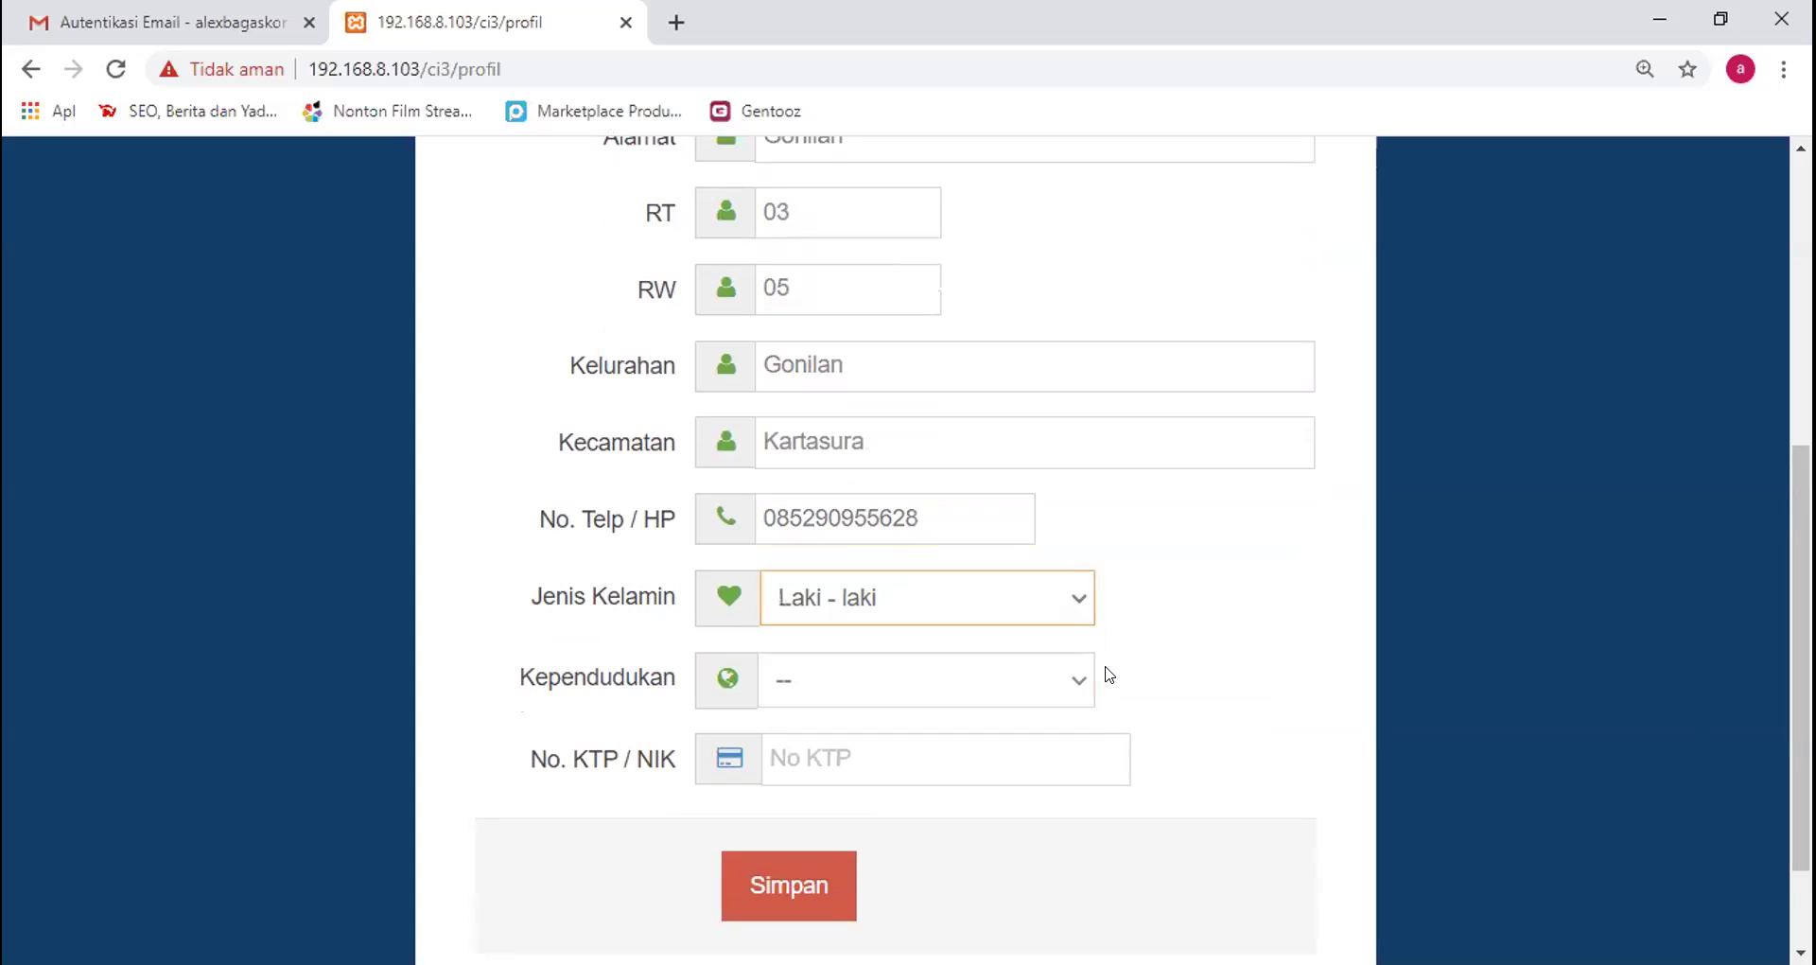
pyautogui.click(886, 681)
pyautogui.click(882, 756)
pyautogui.click(843, 750)
pyautogui.write('33123331111111')
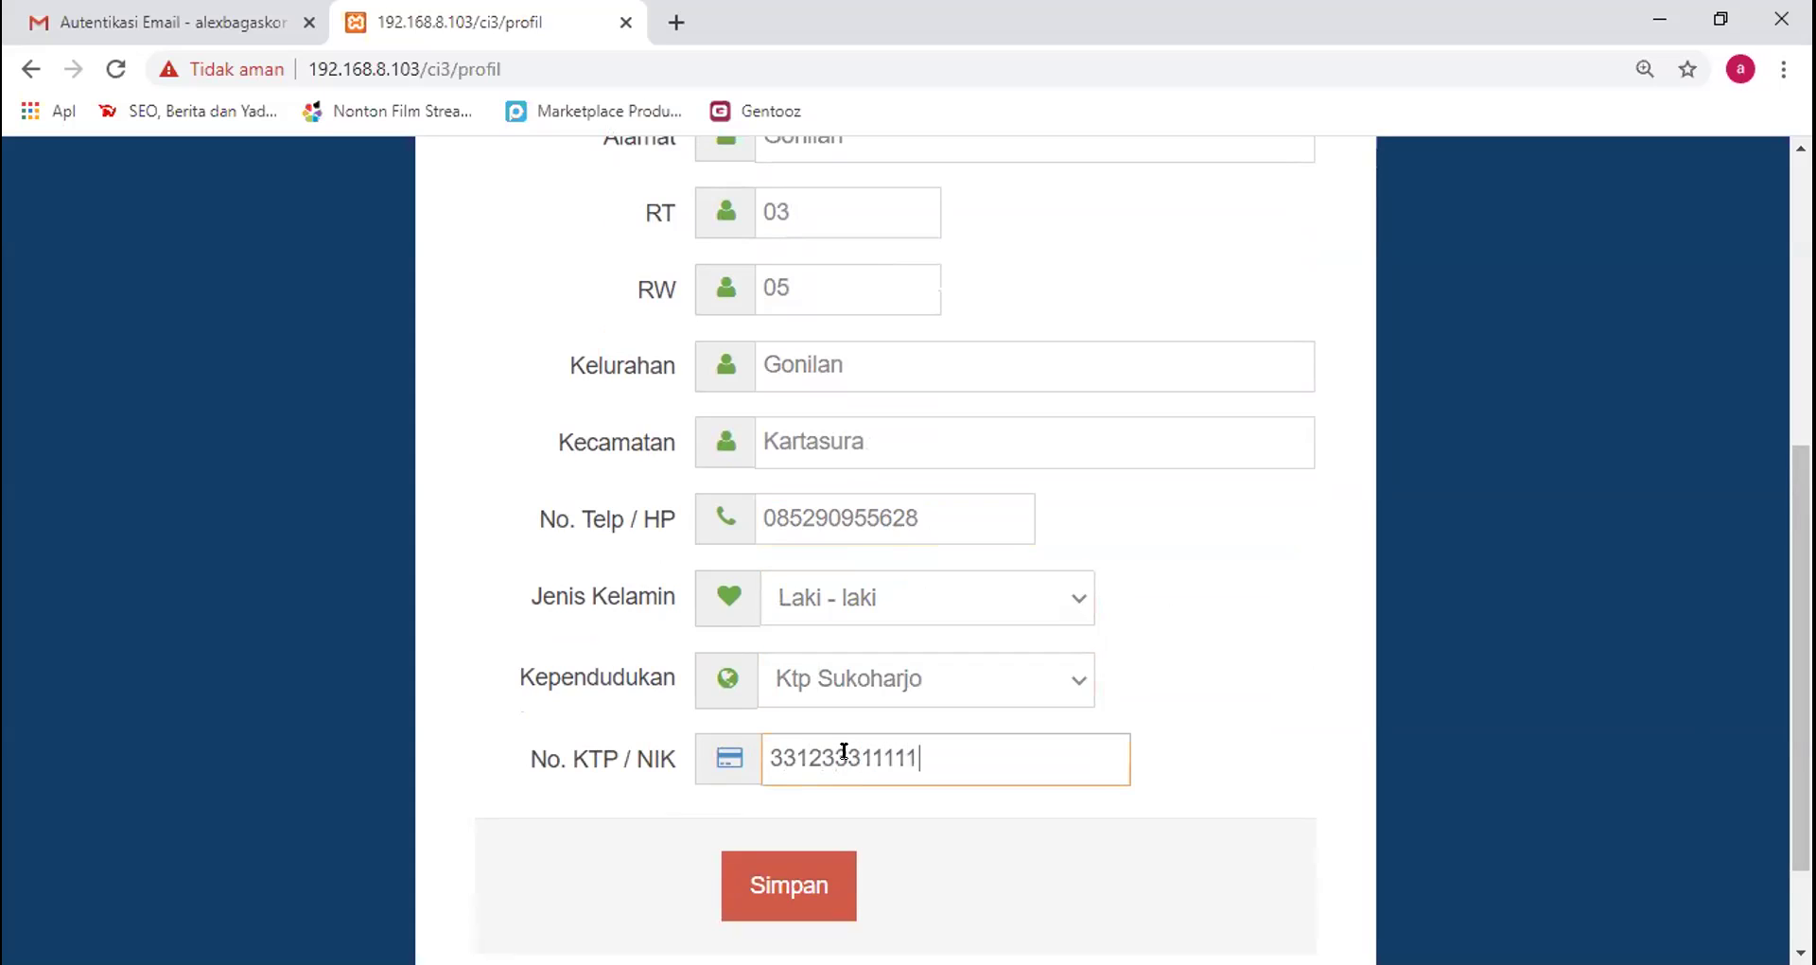
pyautogui.click(757, 885)
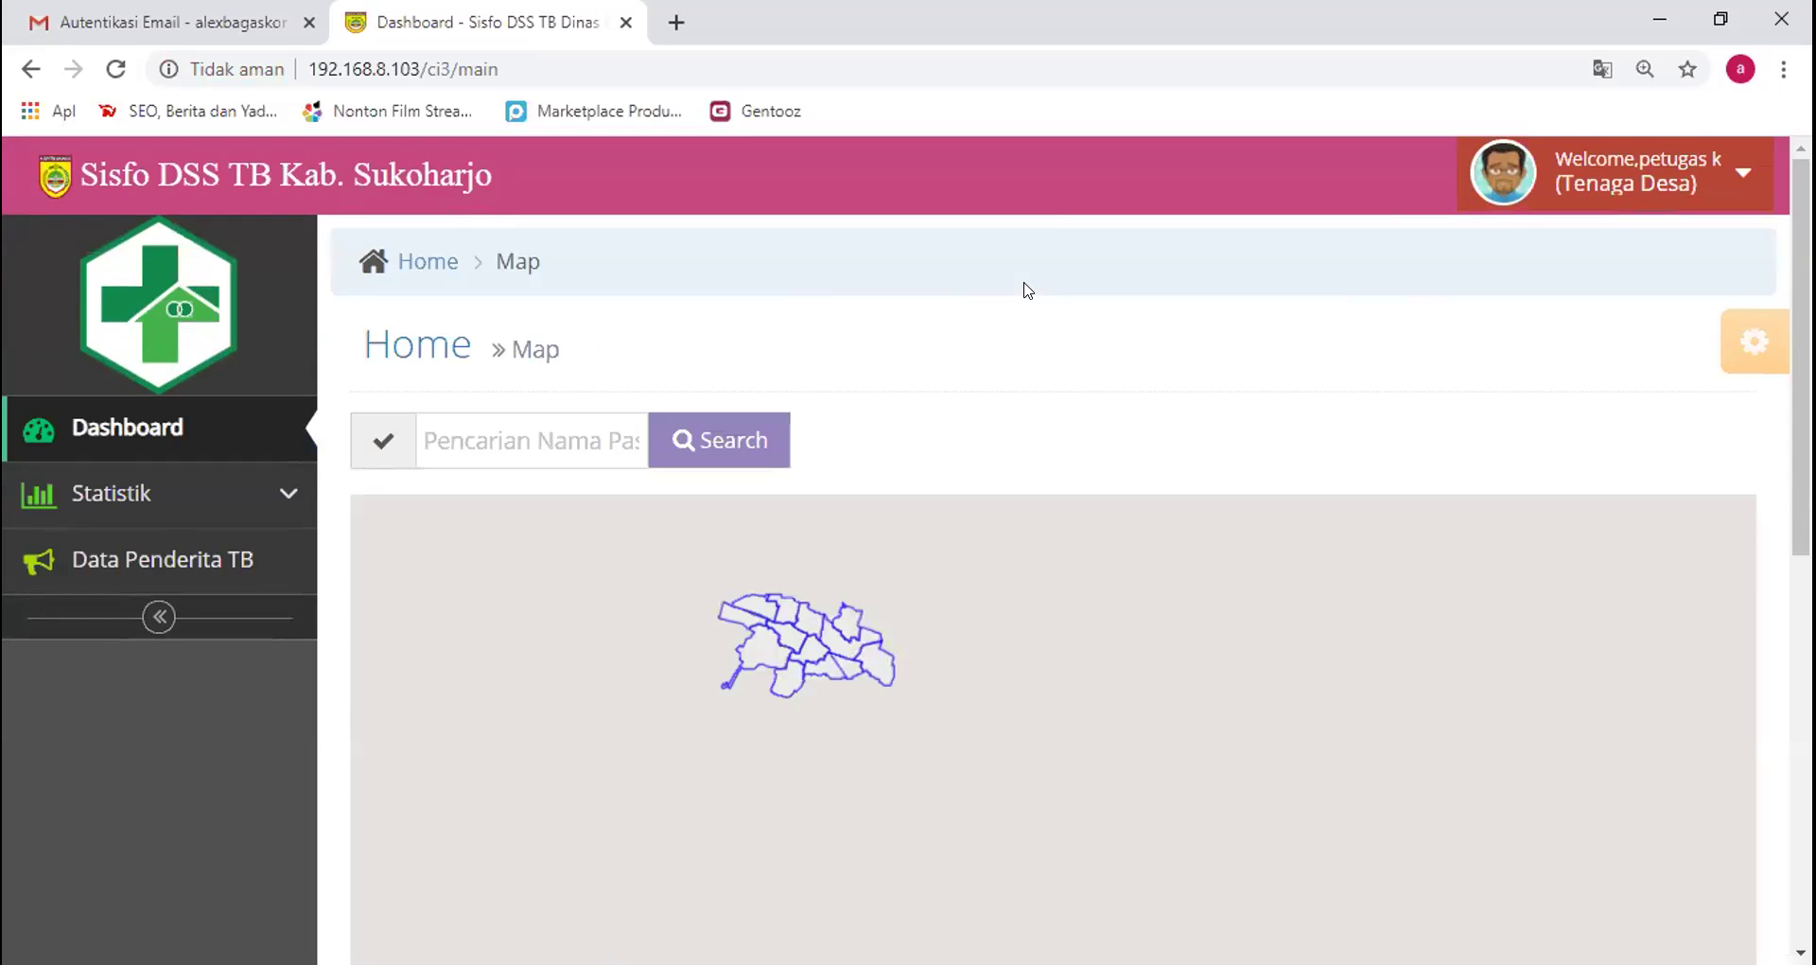
pyautogui.scroll(-1, 1028, 289)
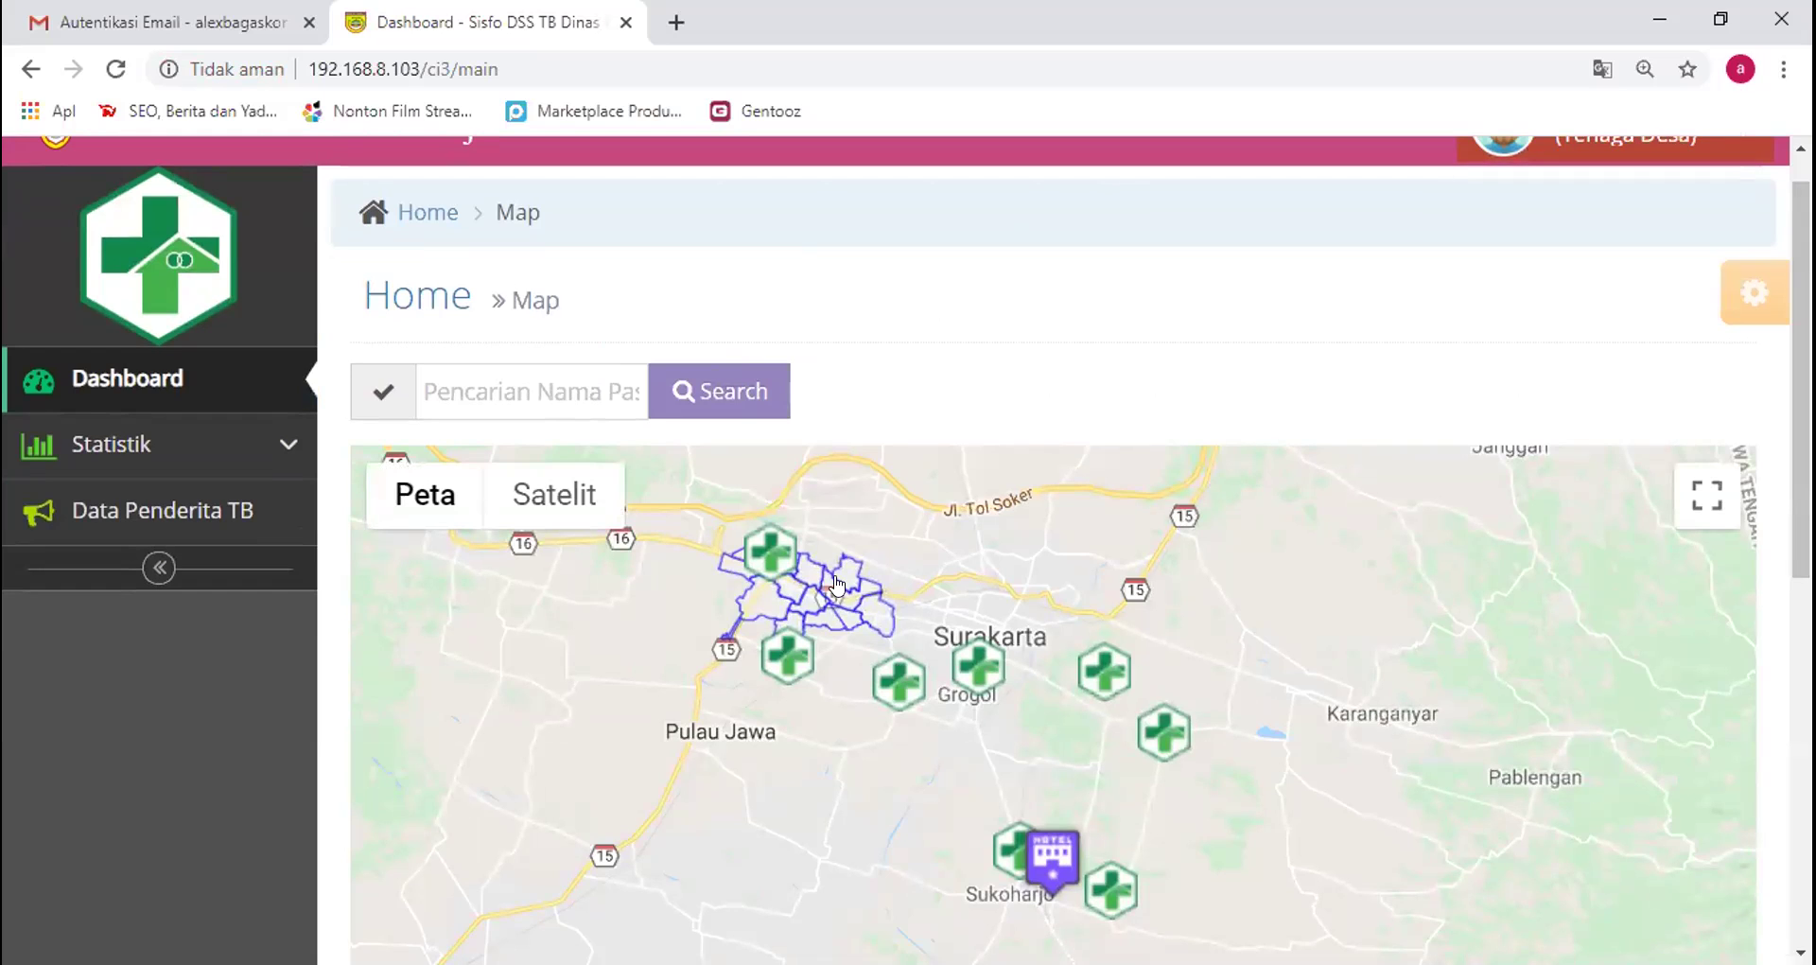
pyautogui.moveTo(836, 581); pyautogui.dragTo(836, 589)
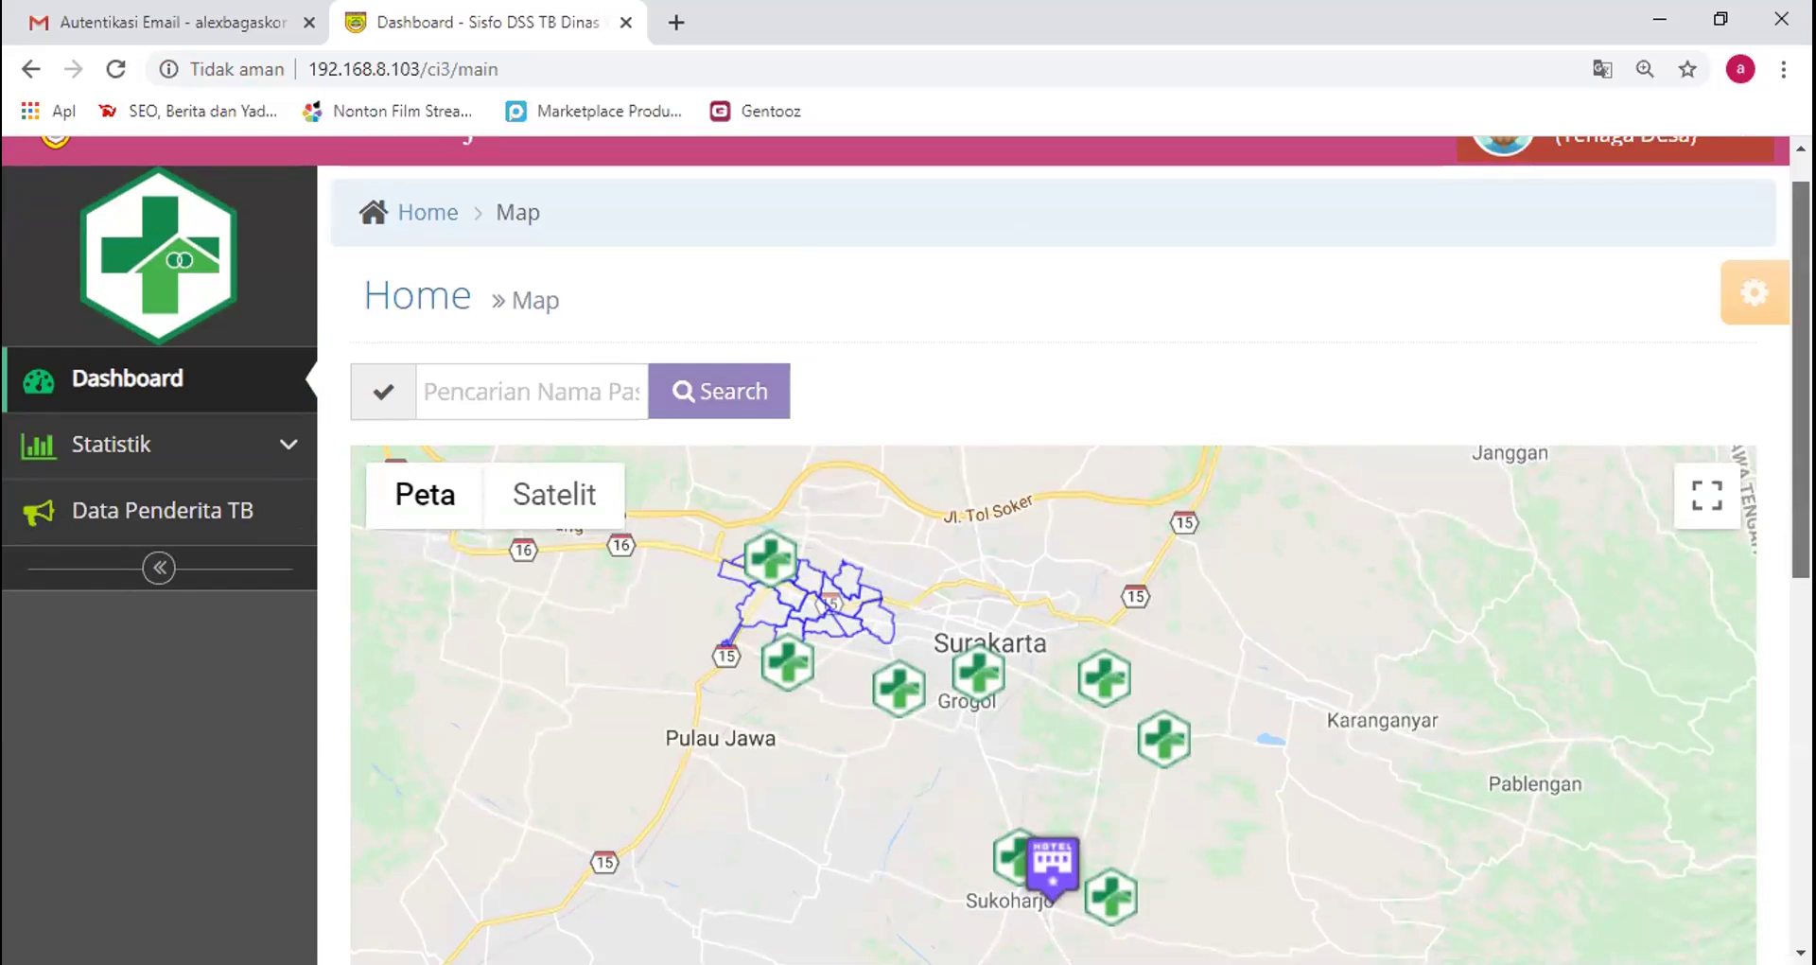
pyautogui.scroll(1, 1114, 376)
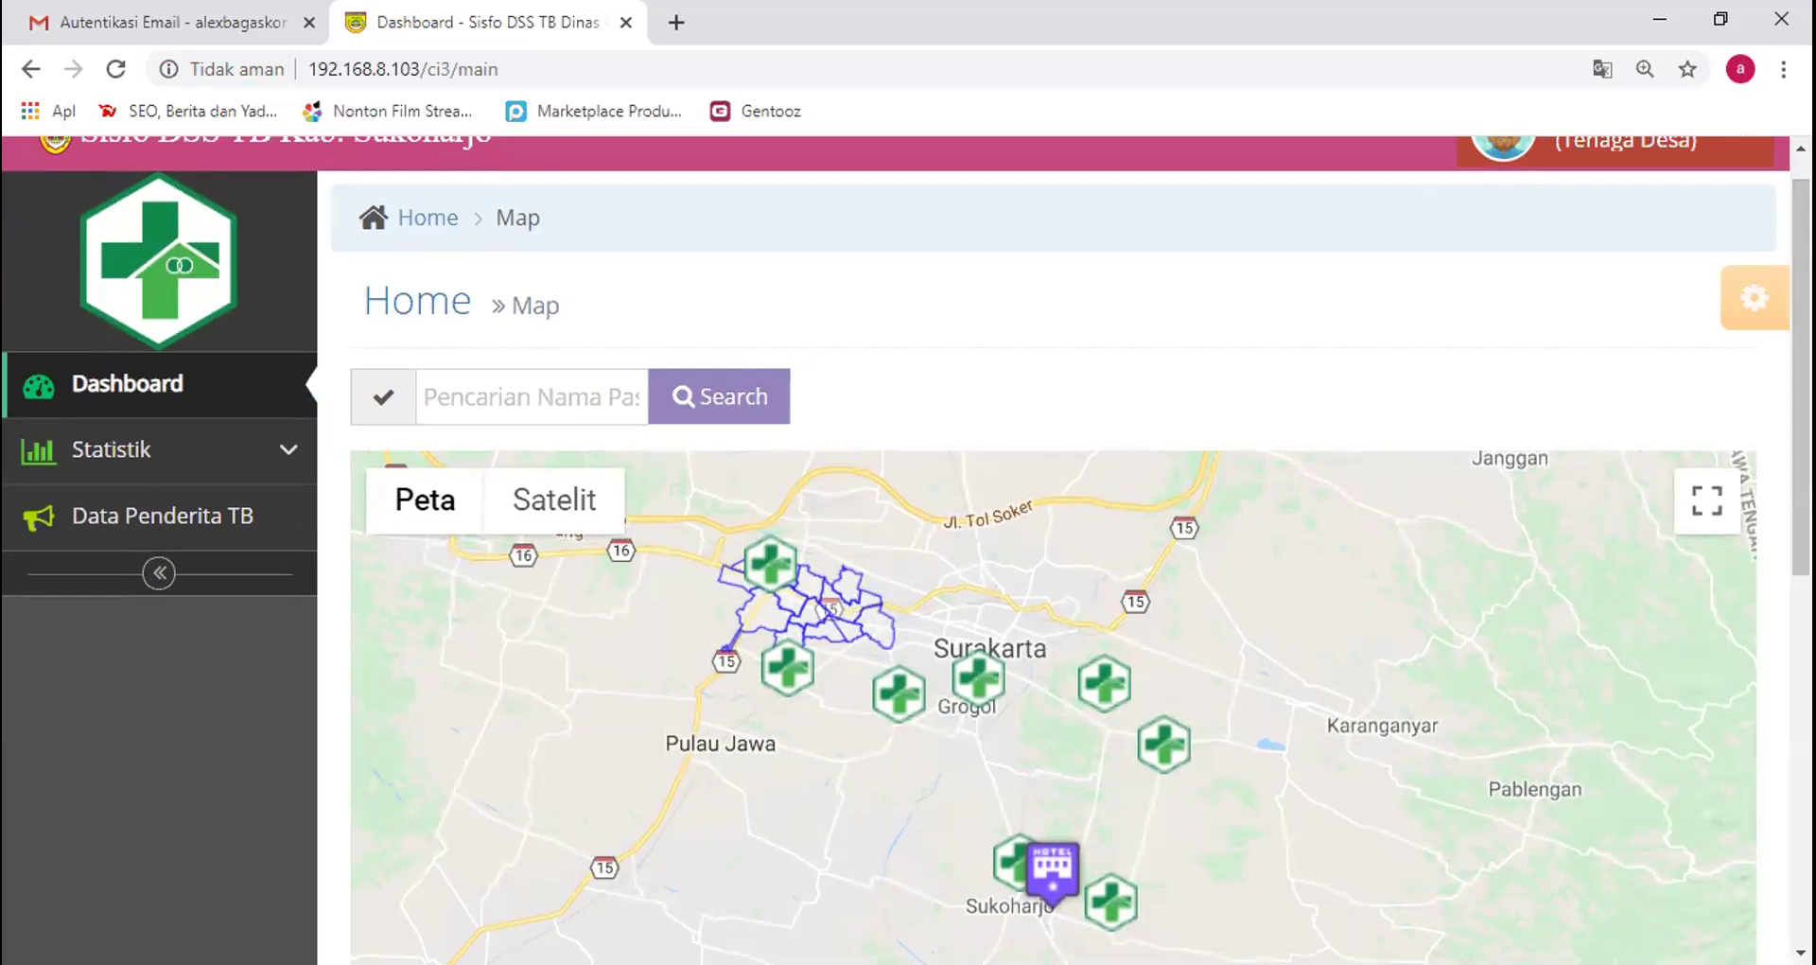
pyautogui.scroll(-3, 1715, 823)
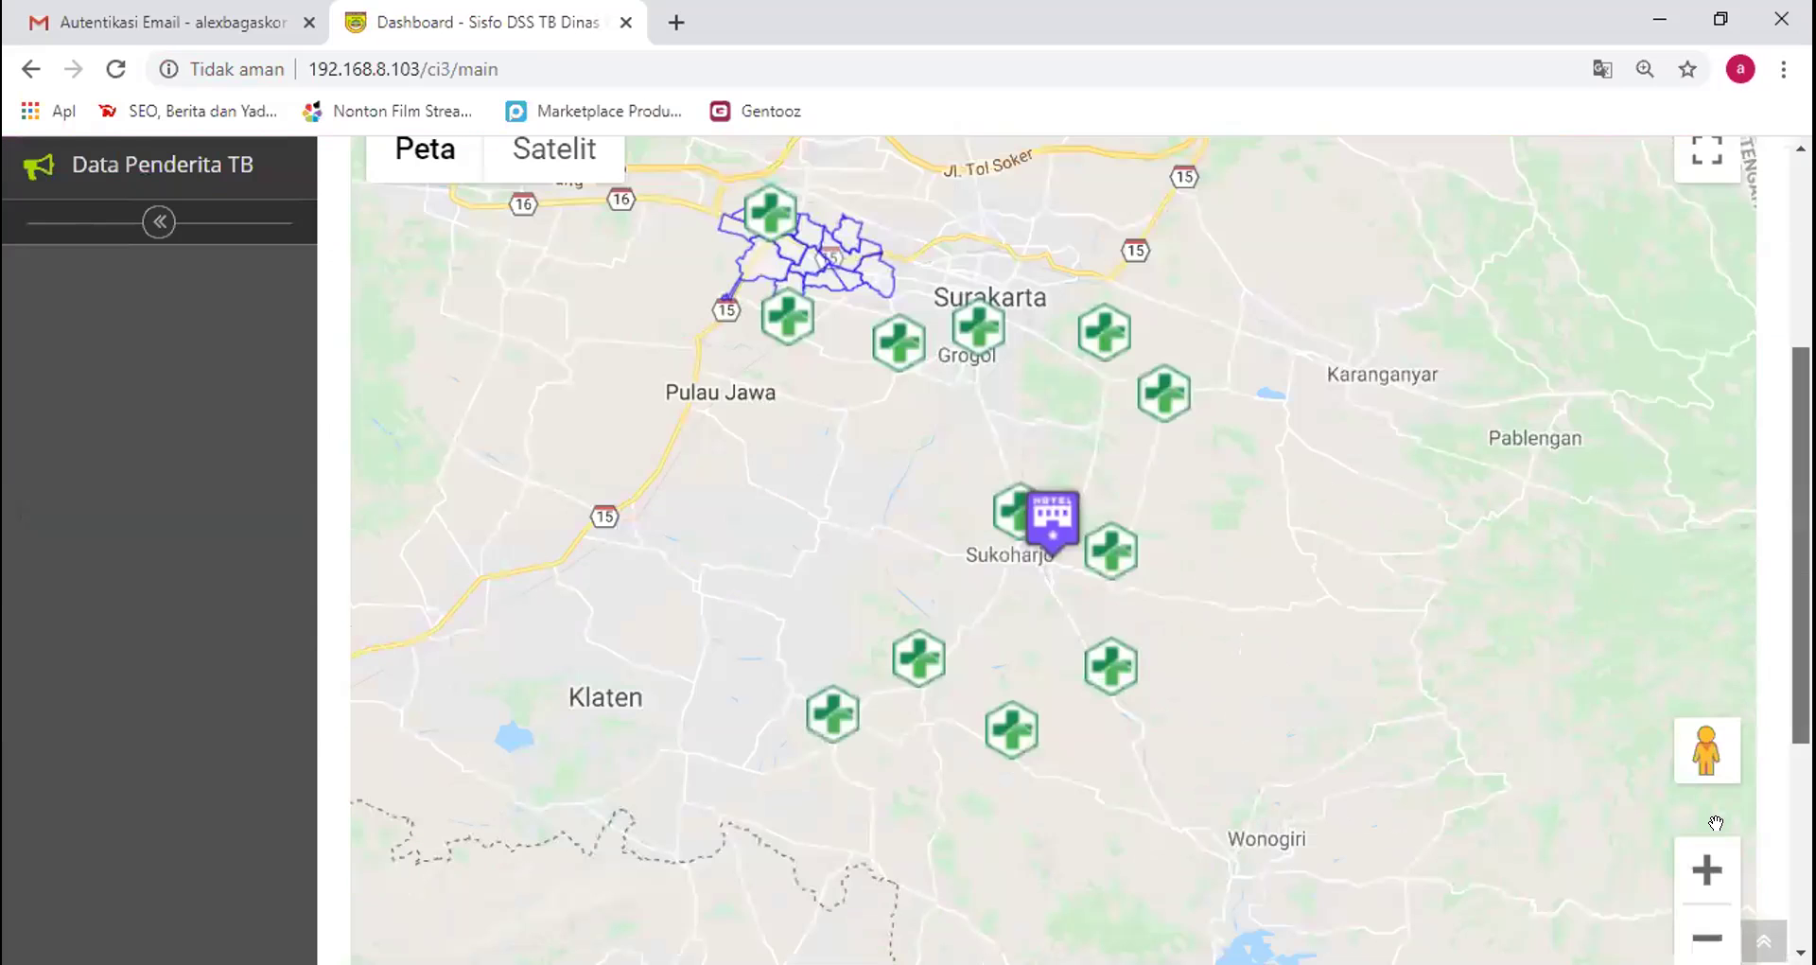
pyautogui.click(1699, 884)
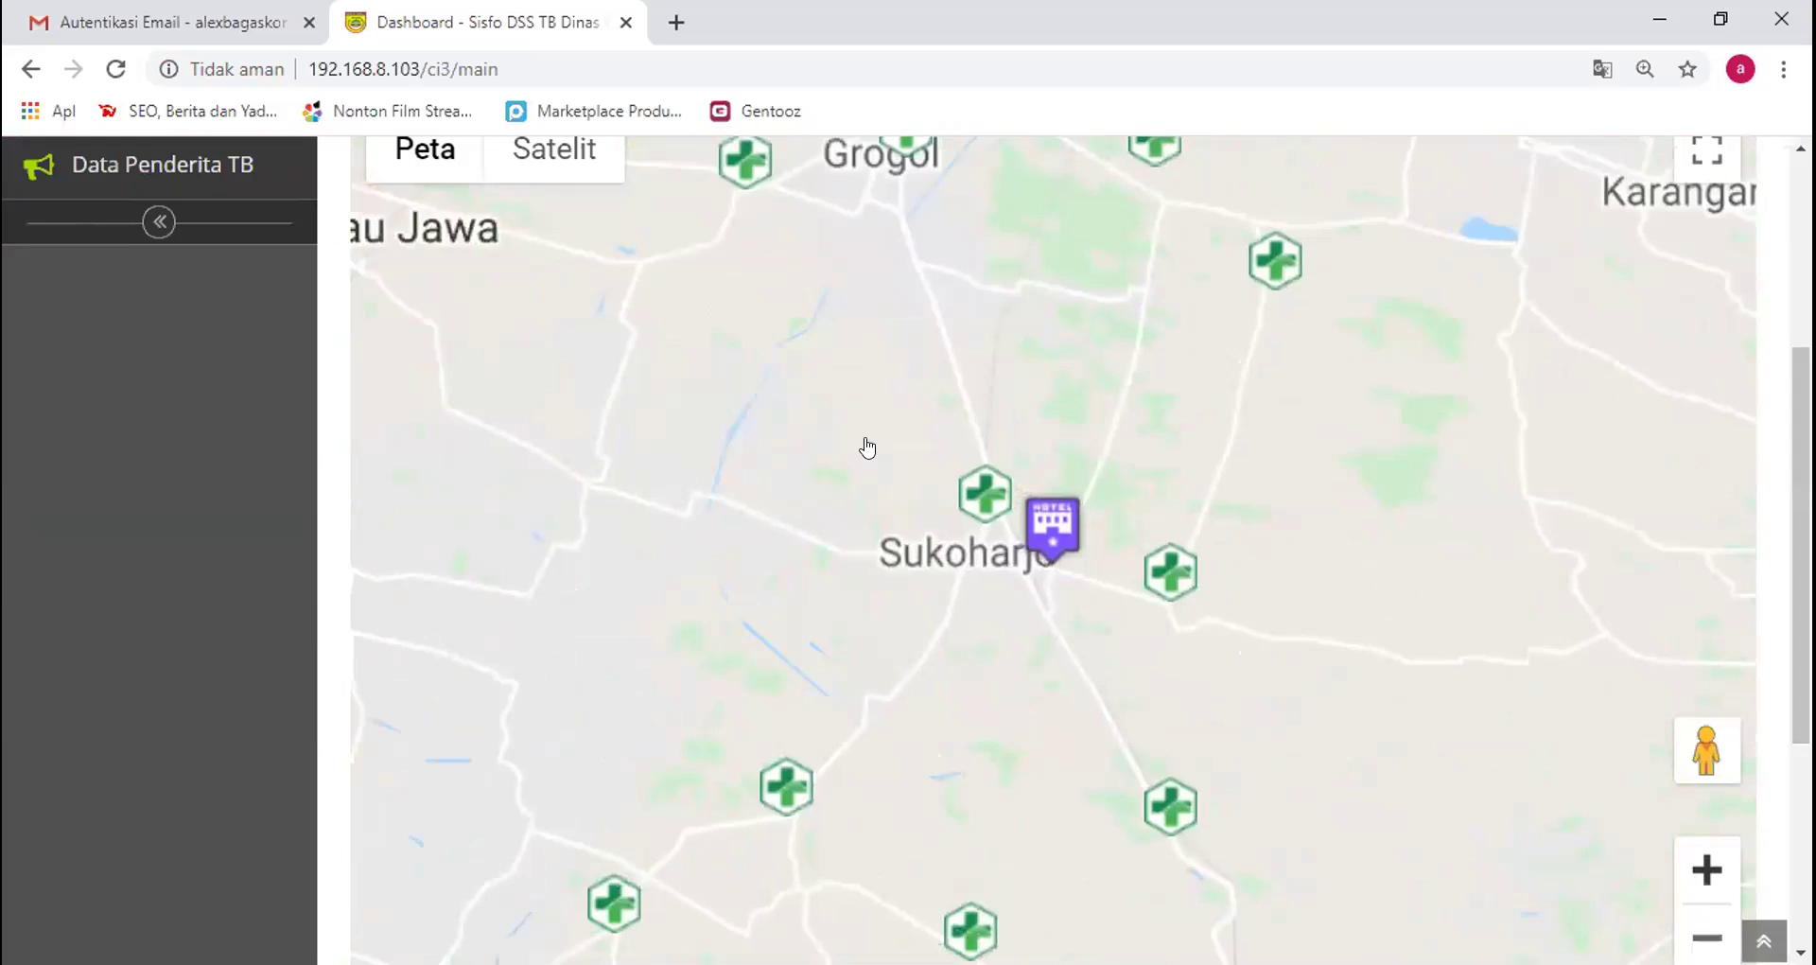
pyautogui.scroll(1, 977, 452)
pyautogui.moveTo(1082, 624); pyautogui.dragTo(1284, 792)
pyautogui.moveTo(839, 478); pyautogui.dragTo(996, 699)
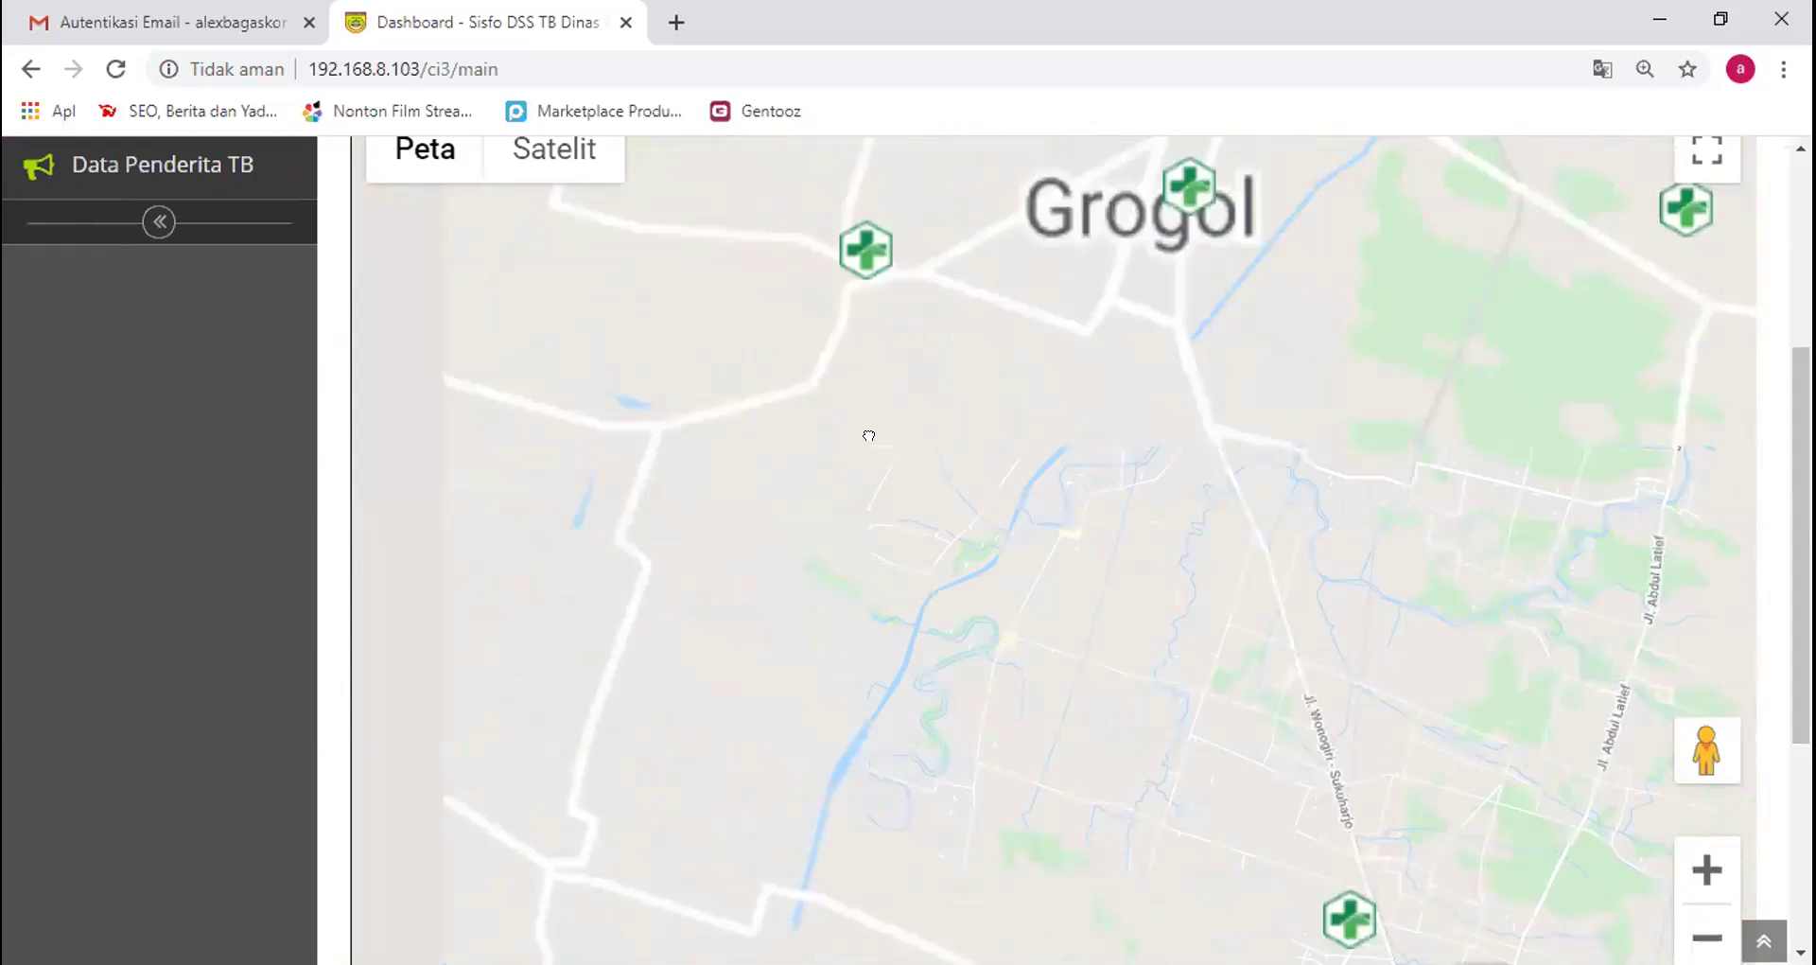
pyautogui.moveTo(734, 168); pyautogui.dragTo(1152, 755)
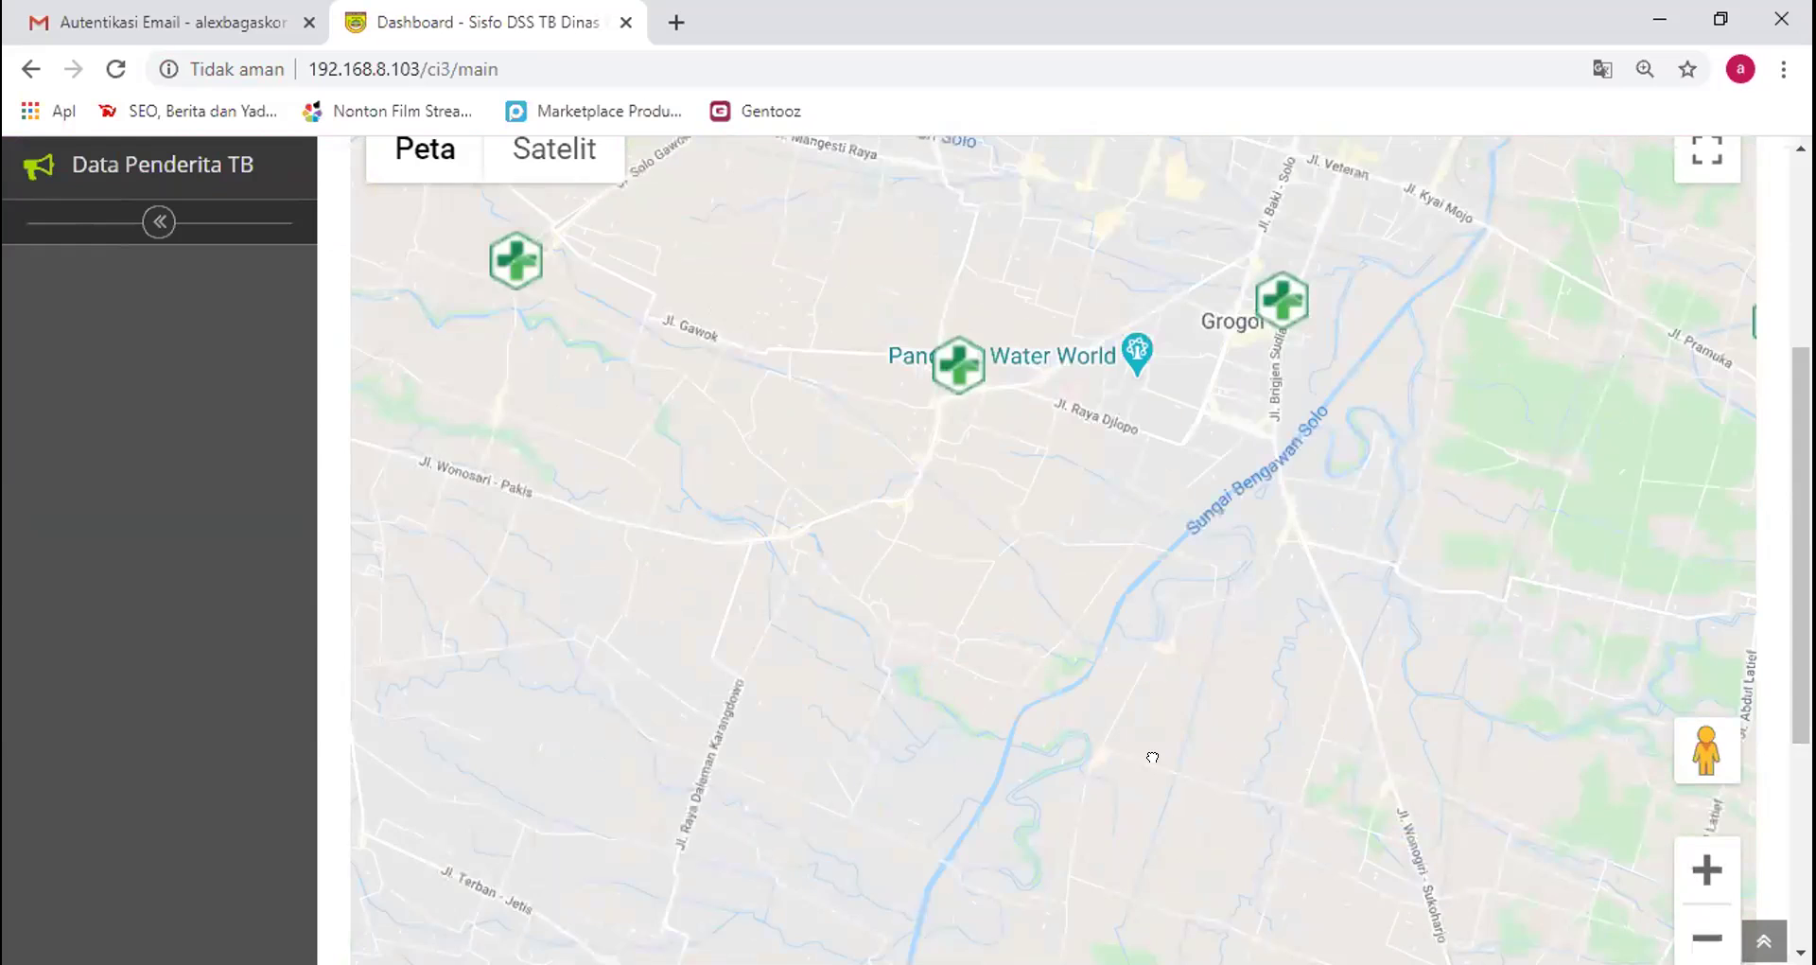
pyautogui.moveTo(1273, 367); pyautogui.dragTo(1262, 596)
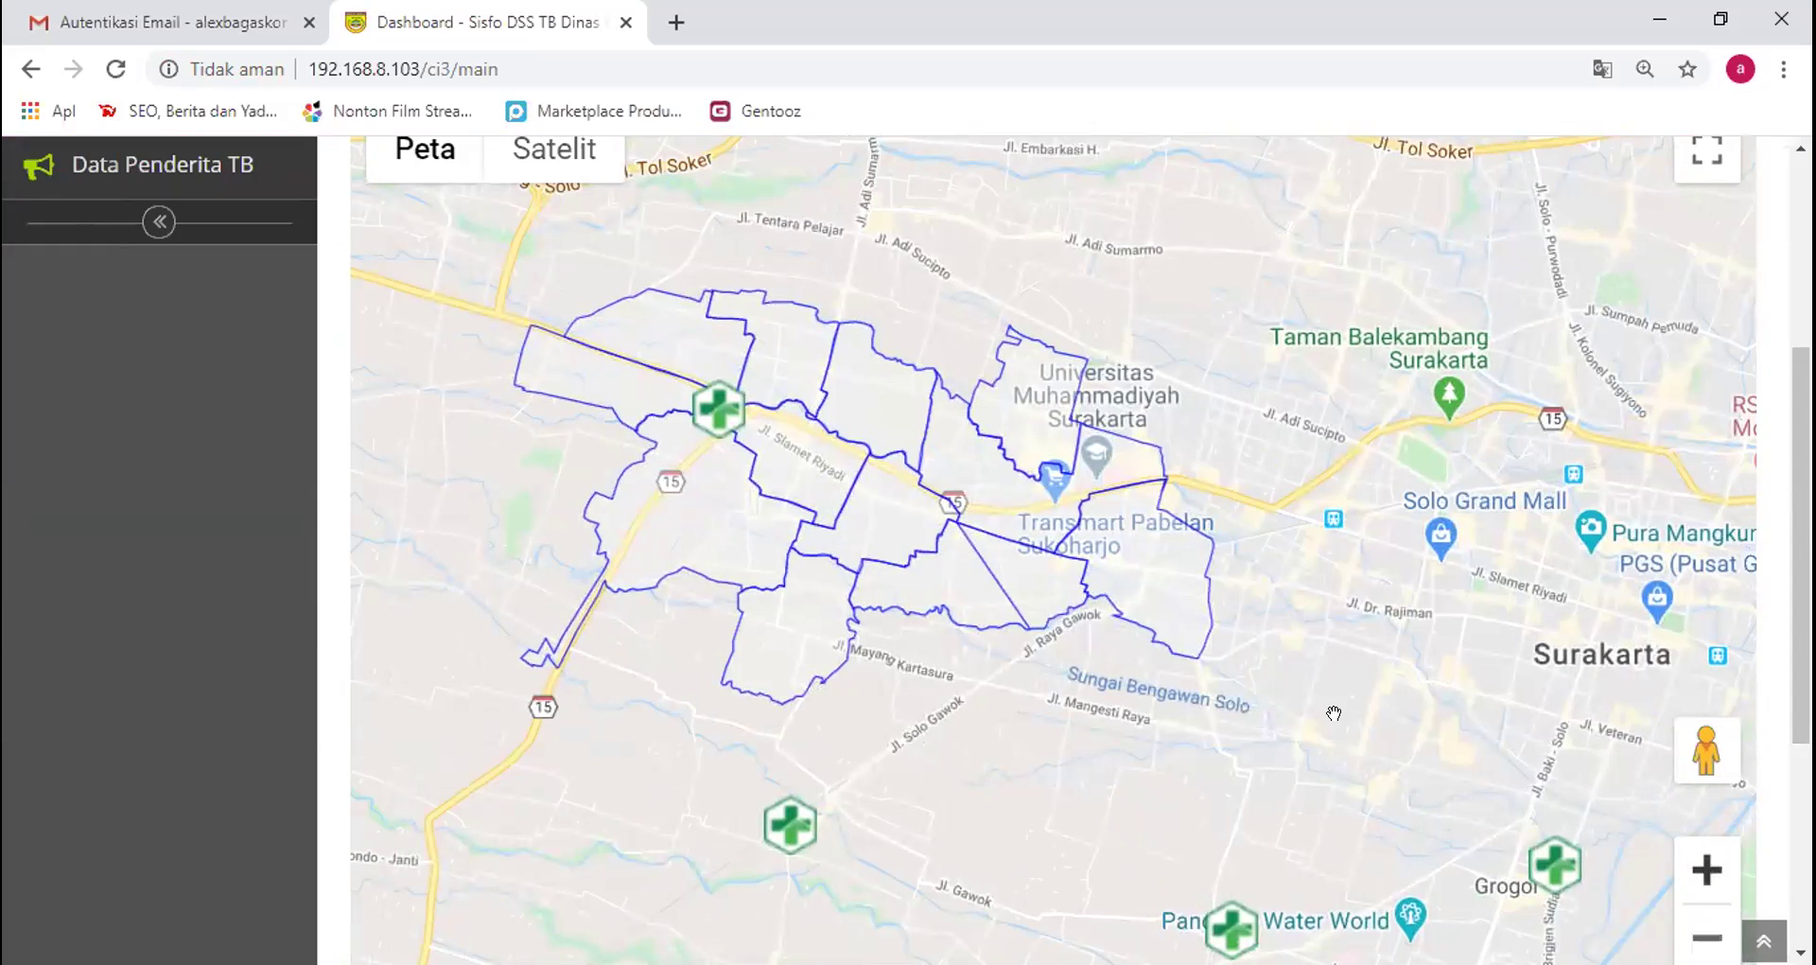
pyautogui.click(1728, 894)
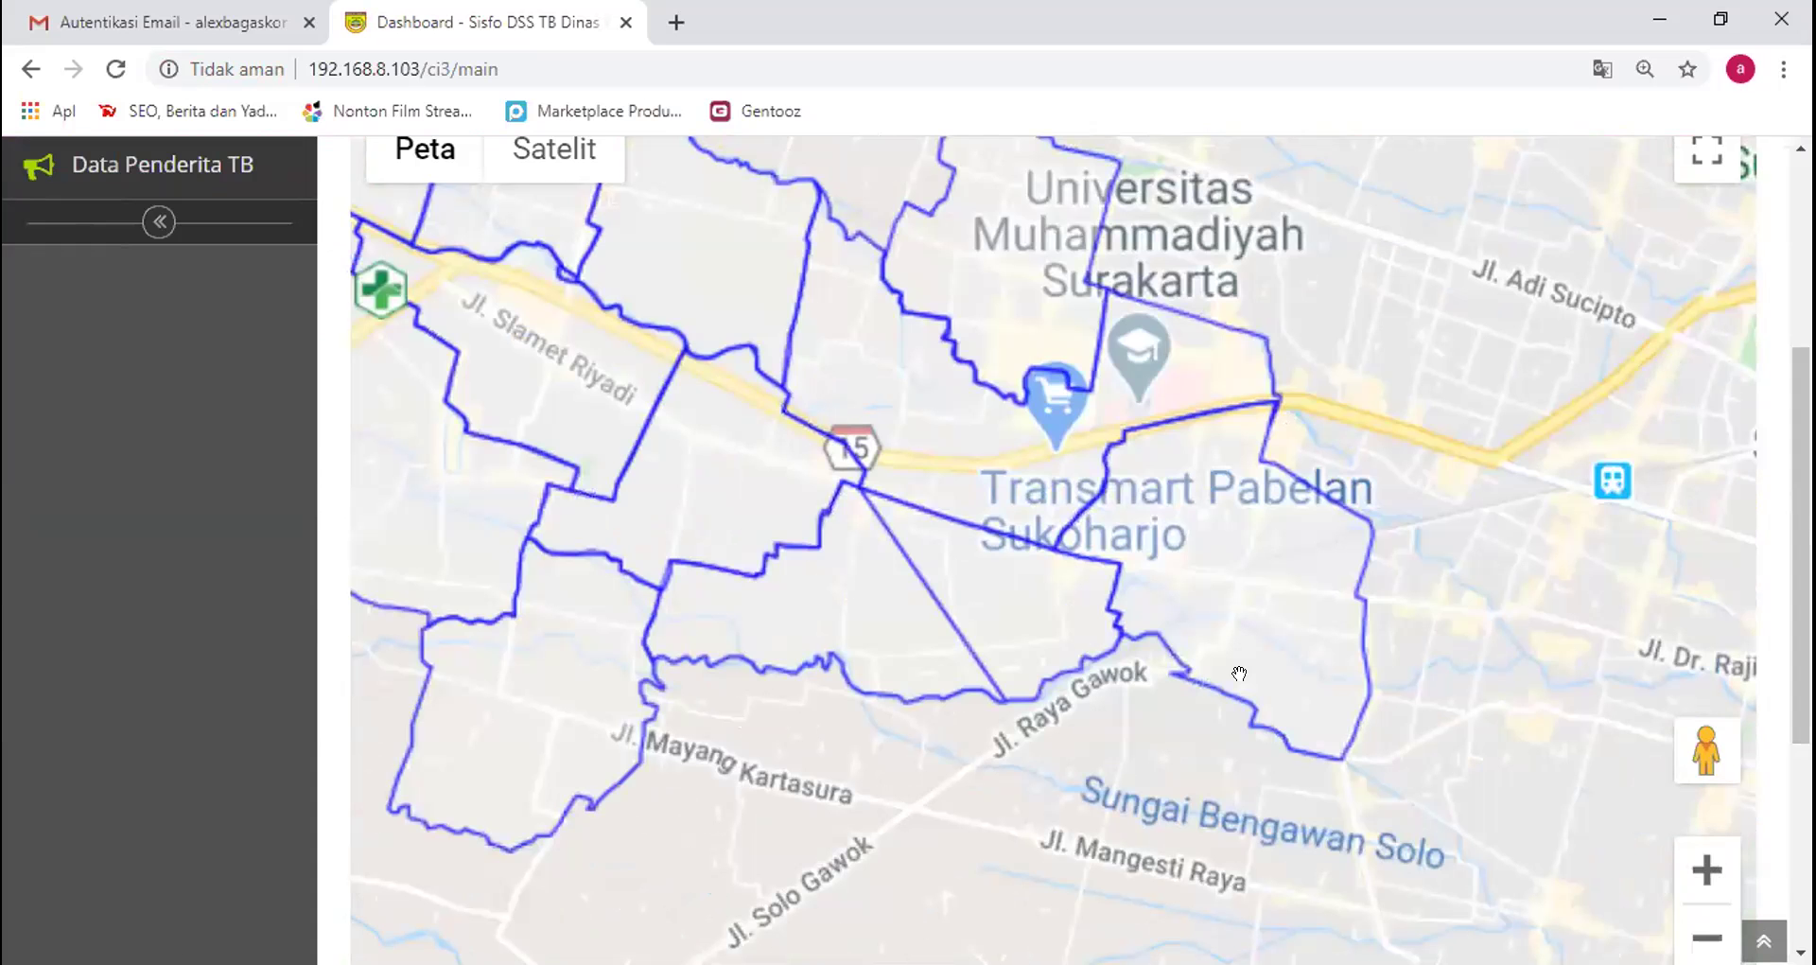
pyautogui.scroll(-2, 928, 501)
pyautogui.scroll(-2, 719, 434)
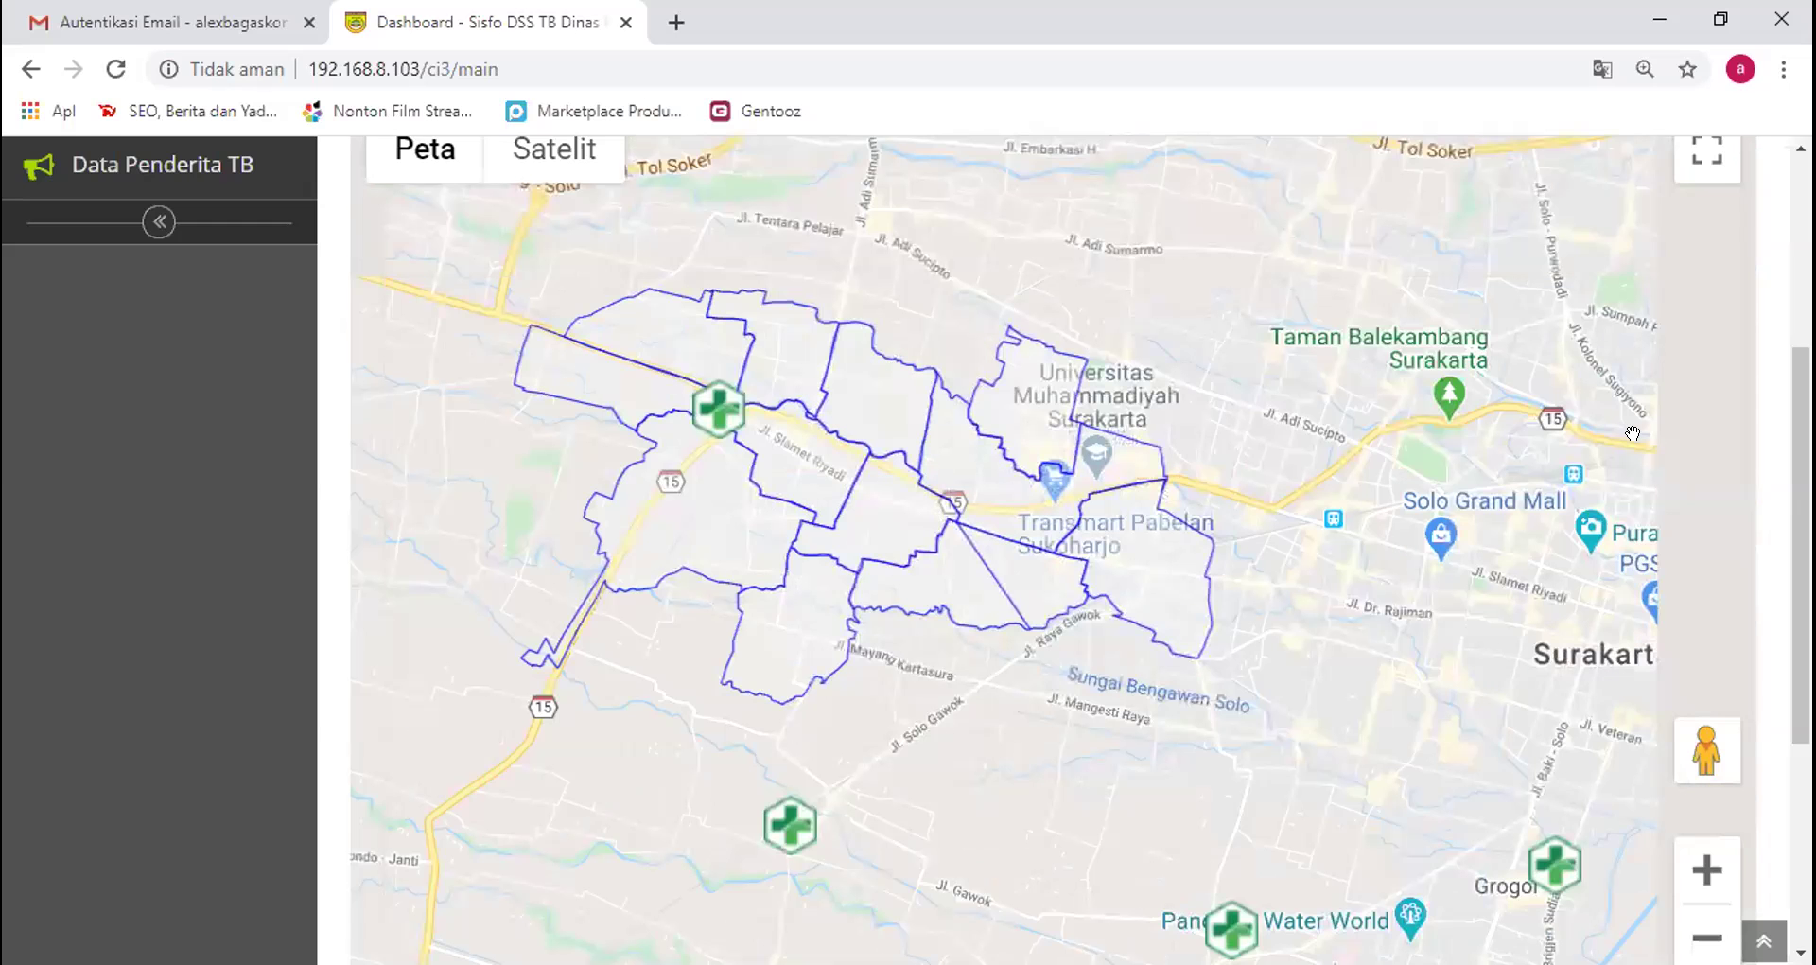
pyautogui.moveTo(1801, 454); pyautogui.dragTo(1801, 368)
pyautogui.scroll(1, 615, 436)
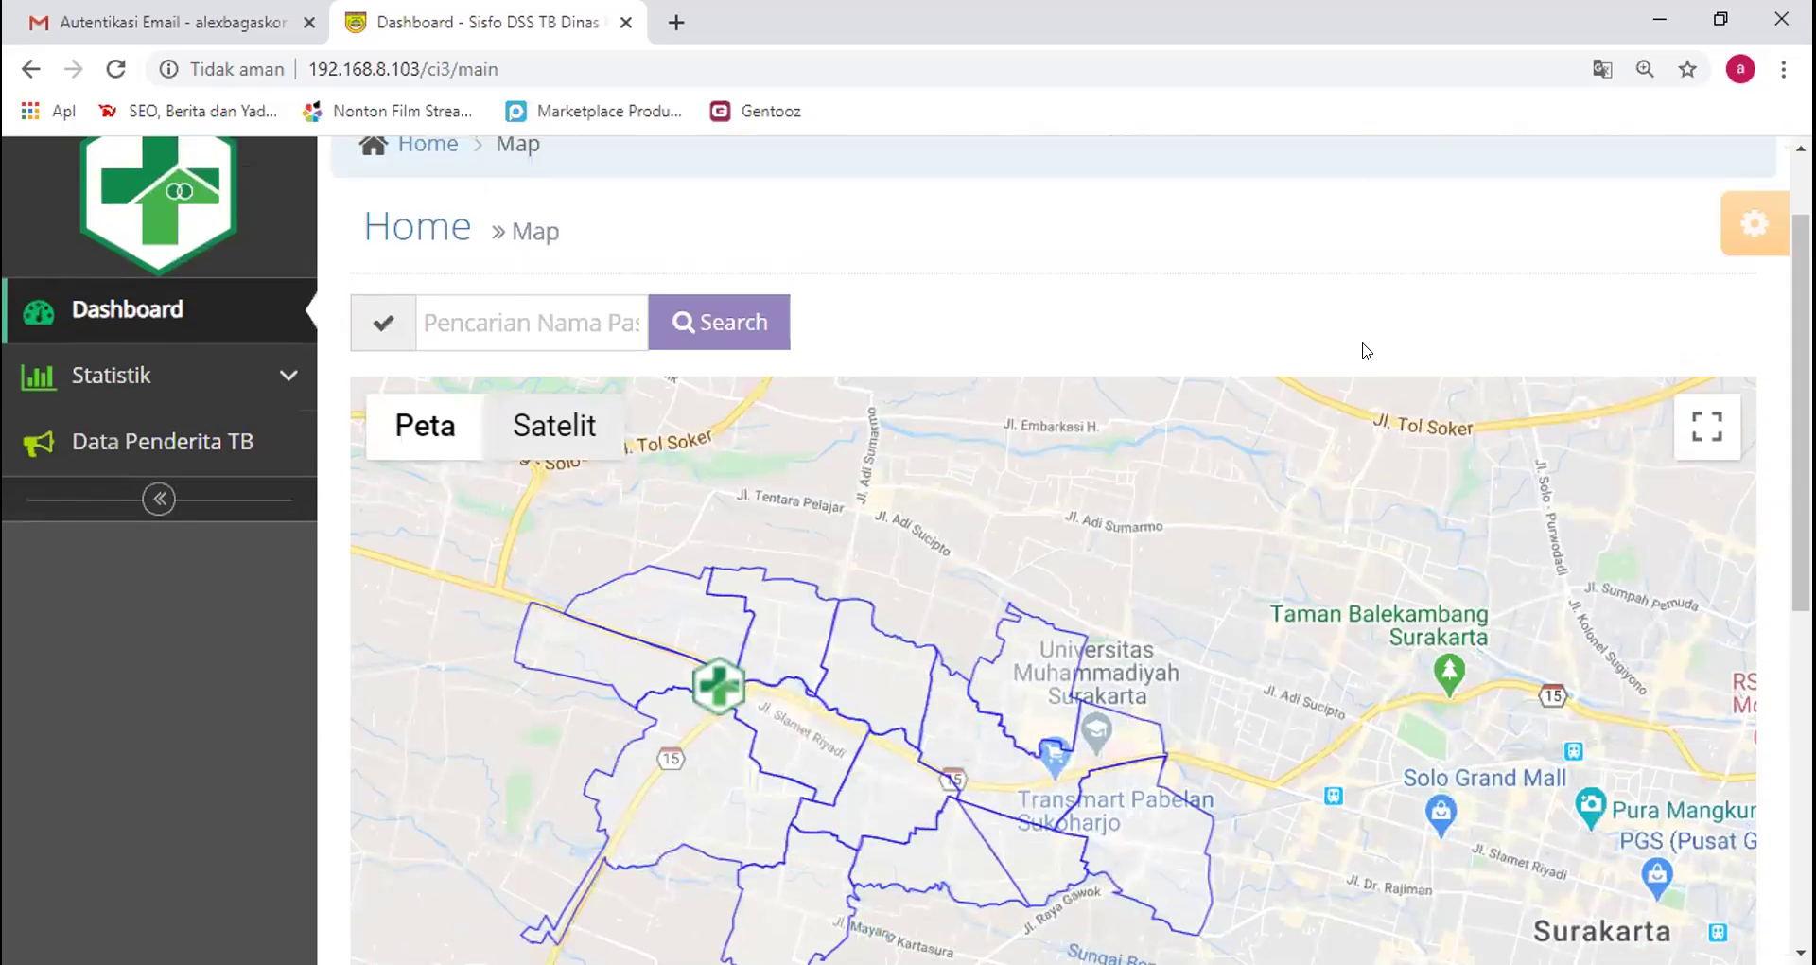
pyautogui.click(229, 435)
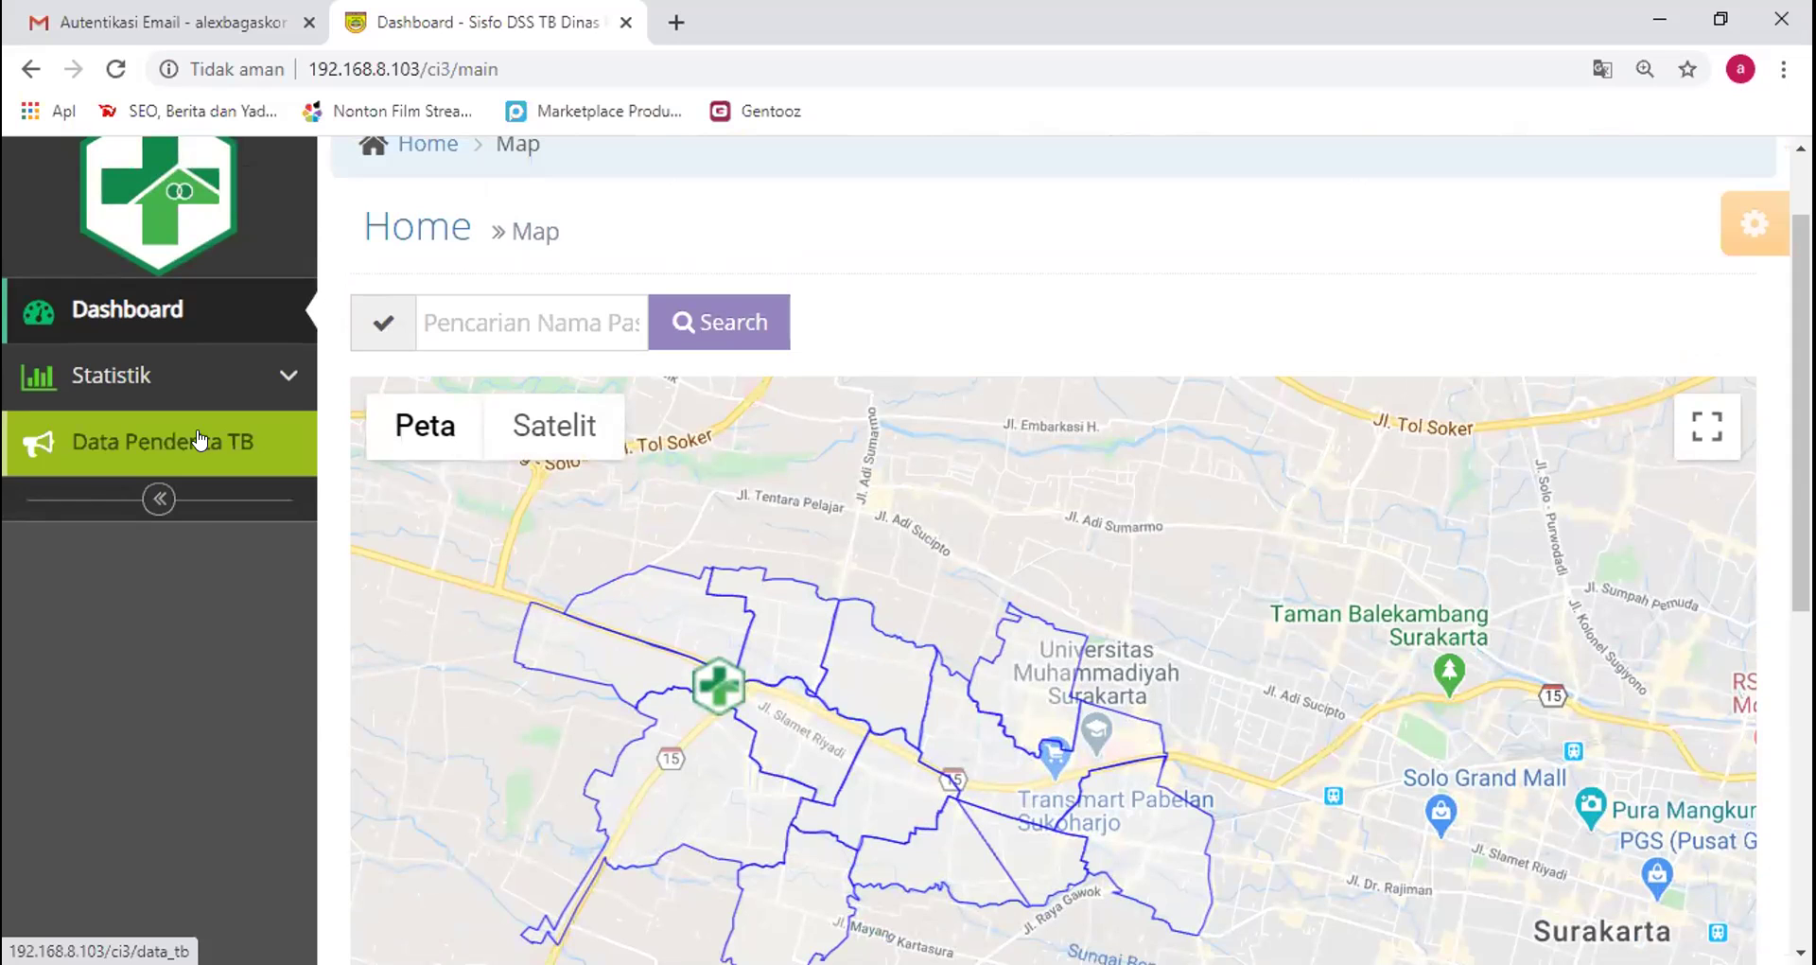
# Go to Data Penderita TB to view the June 2020 patient list
pyautogui.click(199, 441)
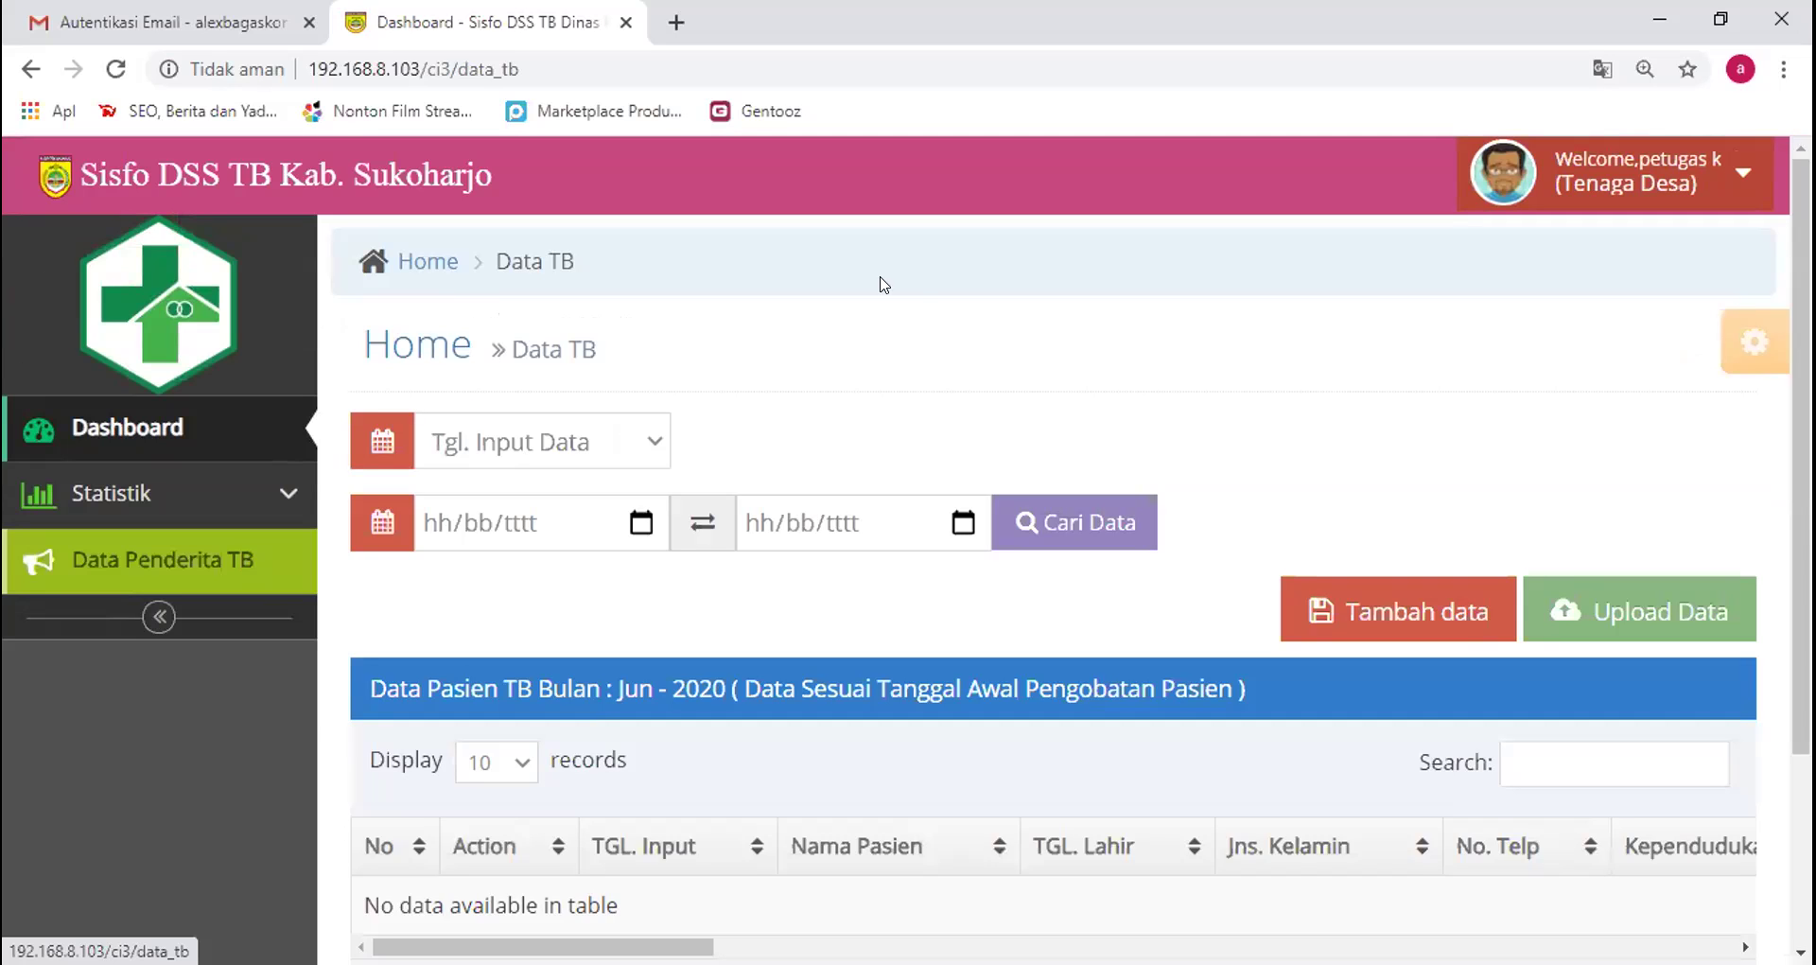
# Start a new patient with Tambah data and dismiss the geolocation failure alert
pyautogui.click(1411, 603)
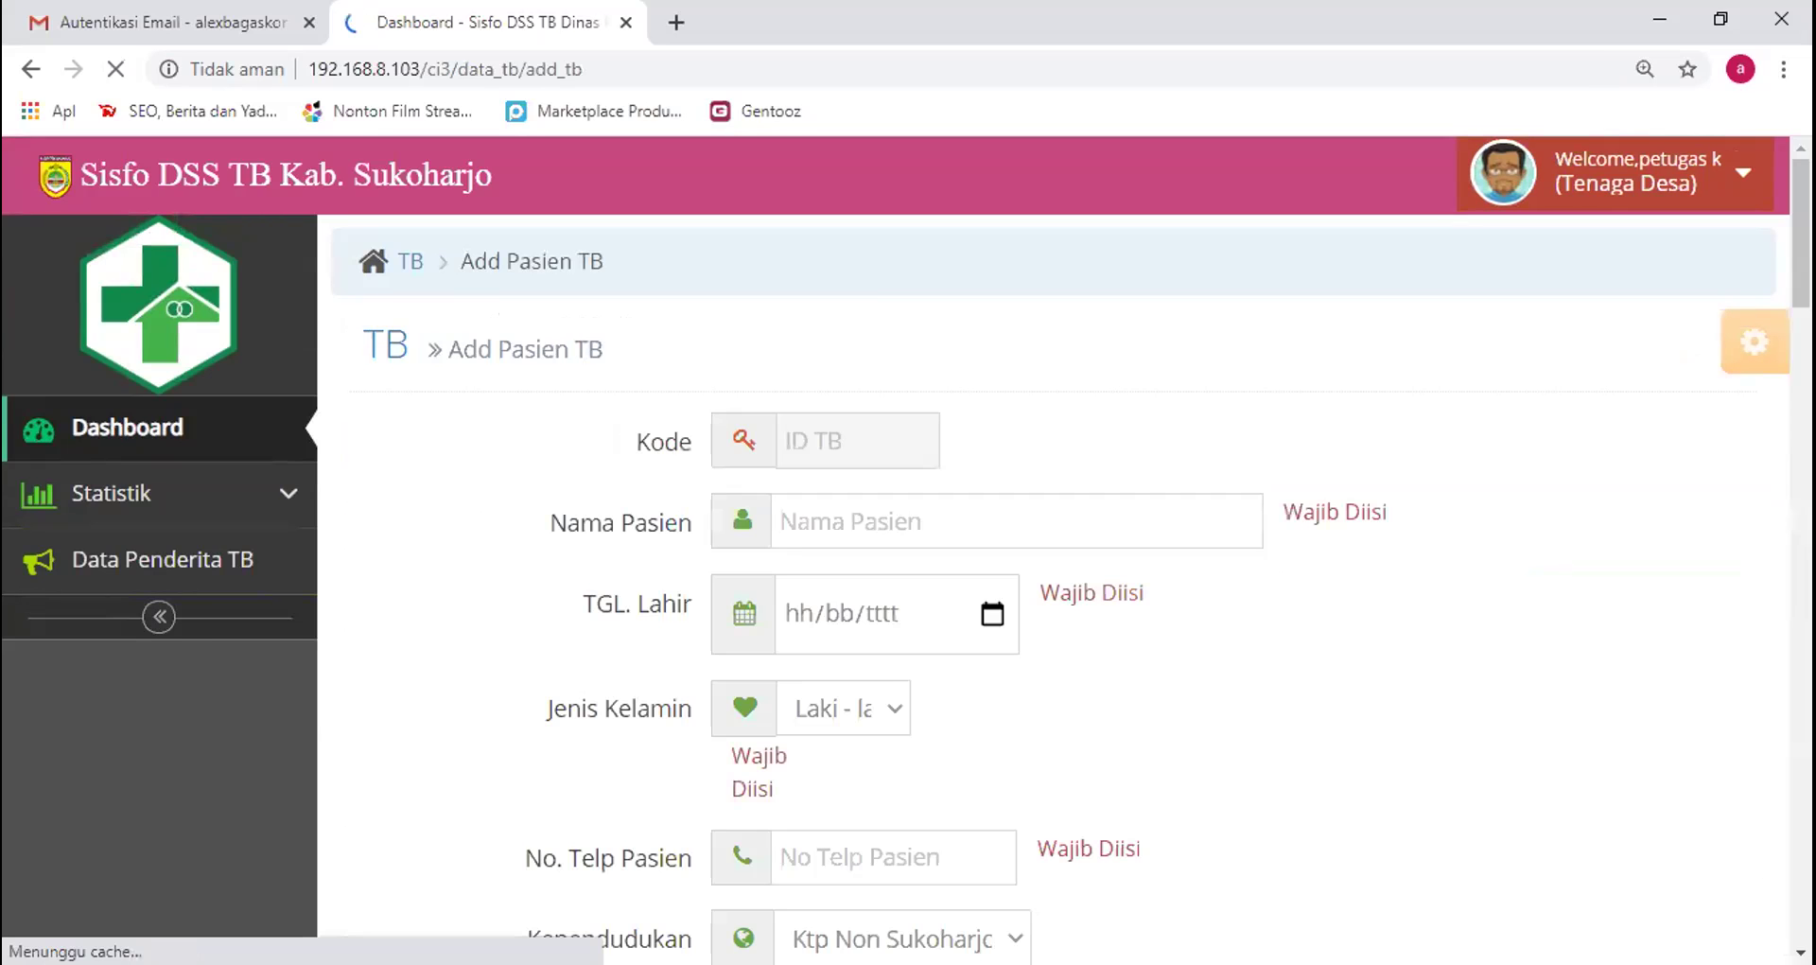
pyautogui.scroll(-1, 964, 409)
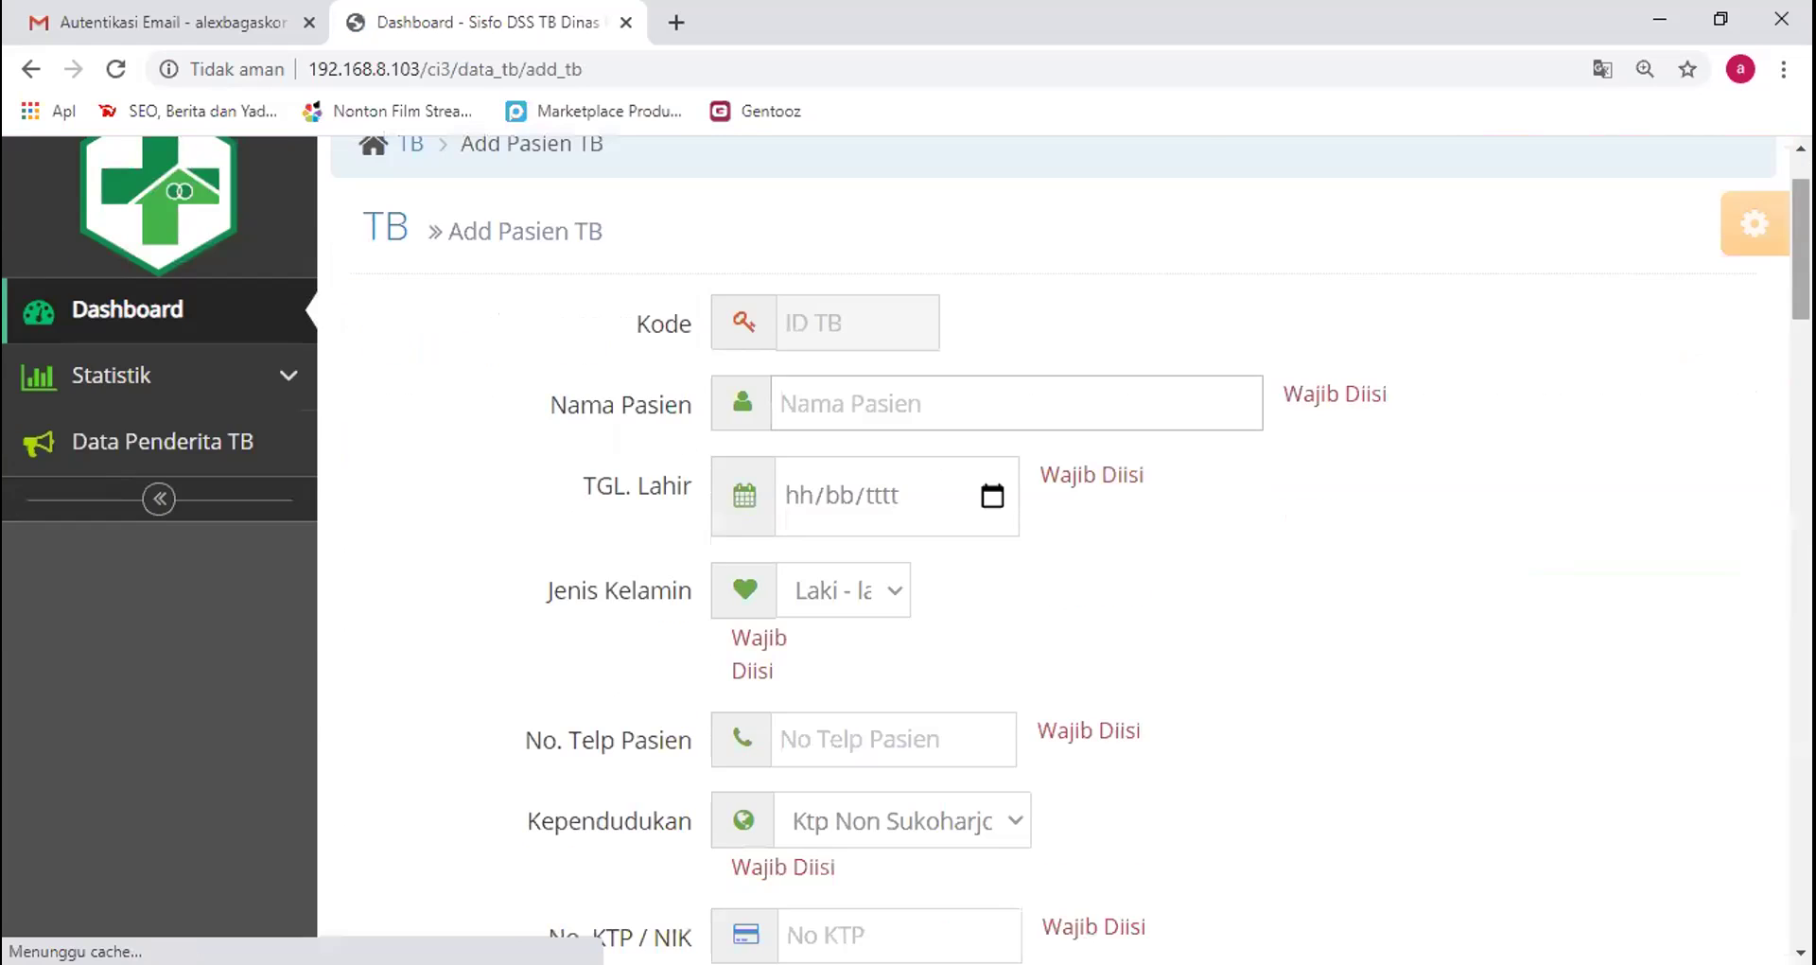
pyautogui.click(1132, 227)
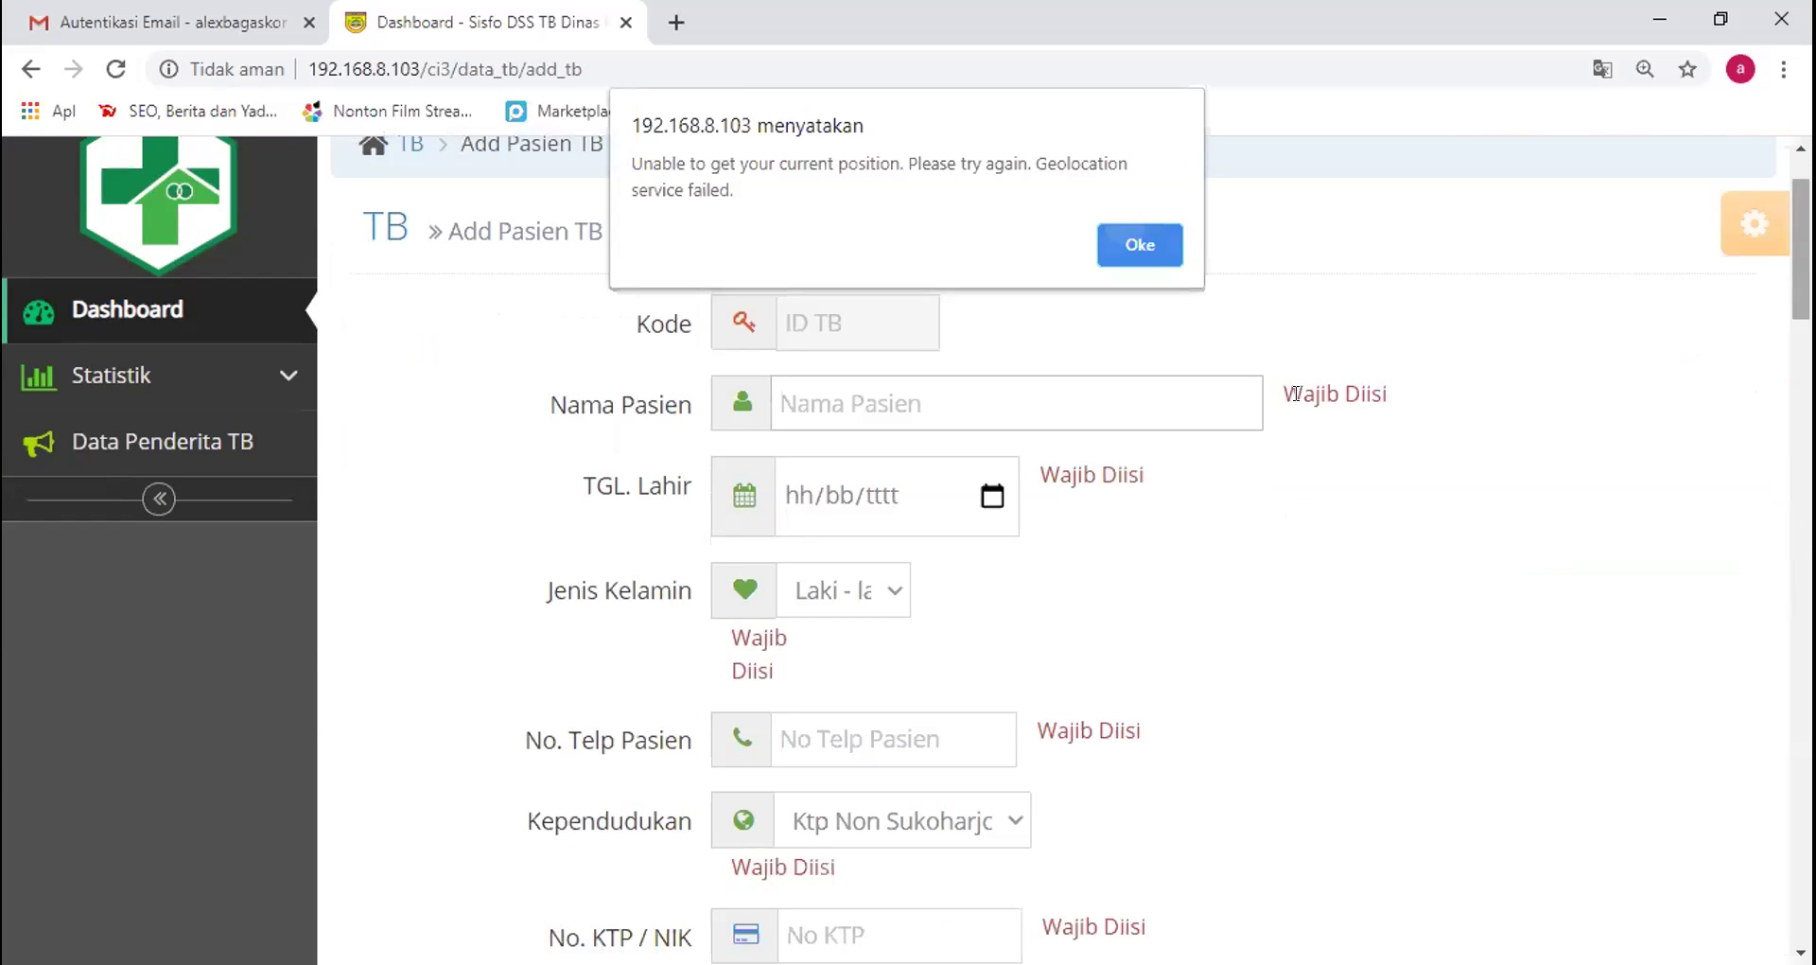
# Highlight the Wajib Diisi notes on the Add Pasien TB fields, then focus Nama Pasien
pyautogui.moveTo(1285, 394); pyautogui.dragTo(1388, 393)
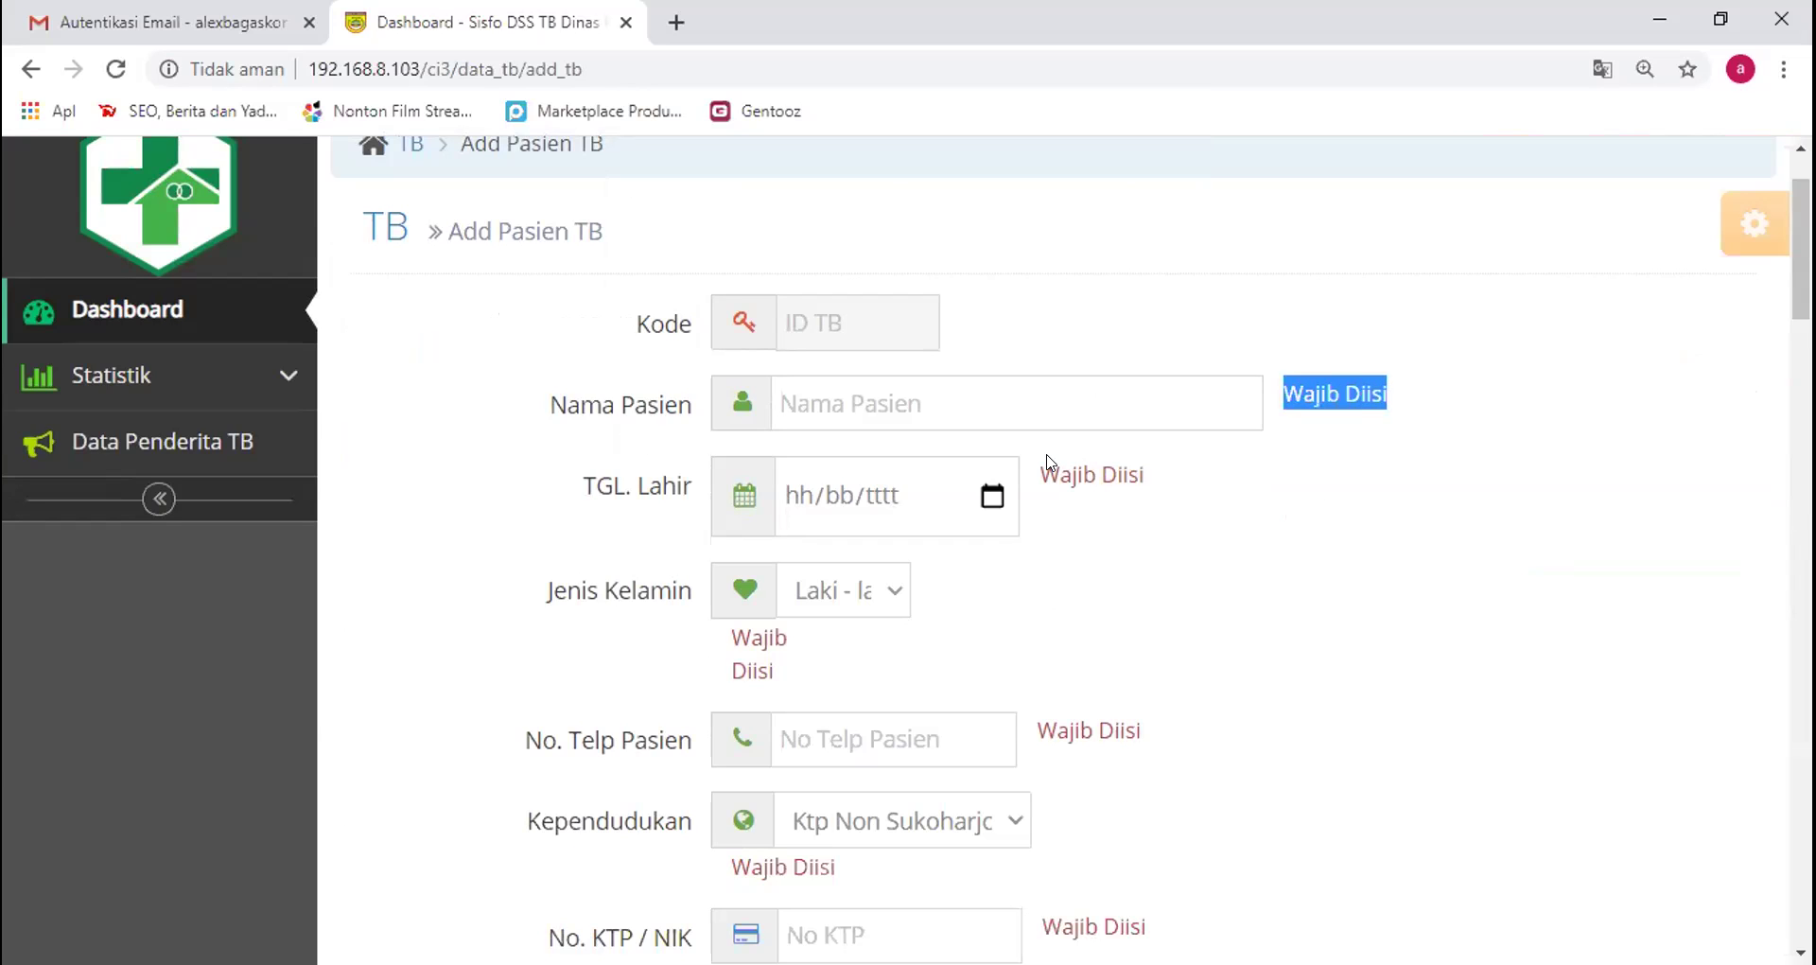
pyautogui.moveTo(1039, 470); pyautogui.dragTo(1148, 477)
pyautogui.moveTo(742, 649); pyautogui.dragTo(773, 673)
pyautogui.moveTo(1031, 721); pyautogui.dragTo(1125, 733)
pyautogui.click(1292, 723)
pyautogui.click(795, 403)
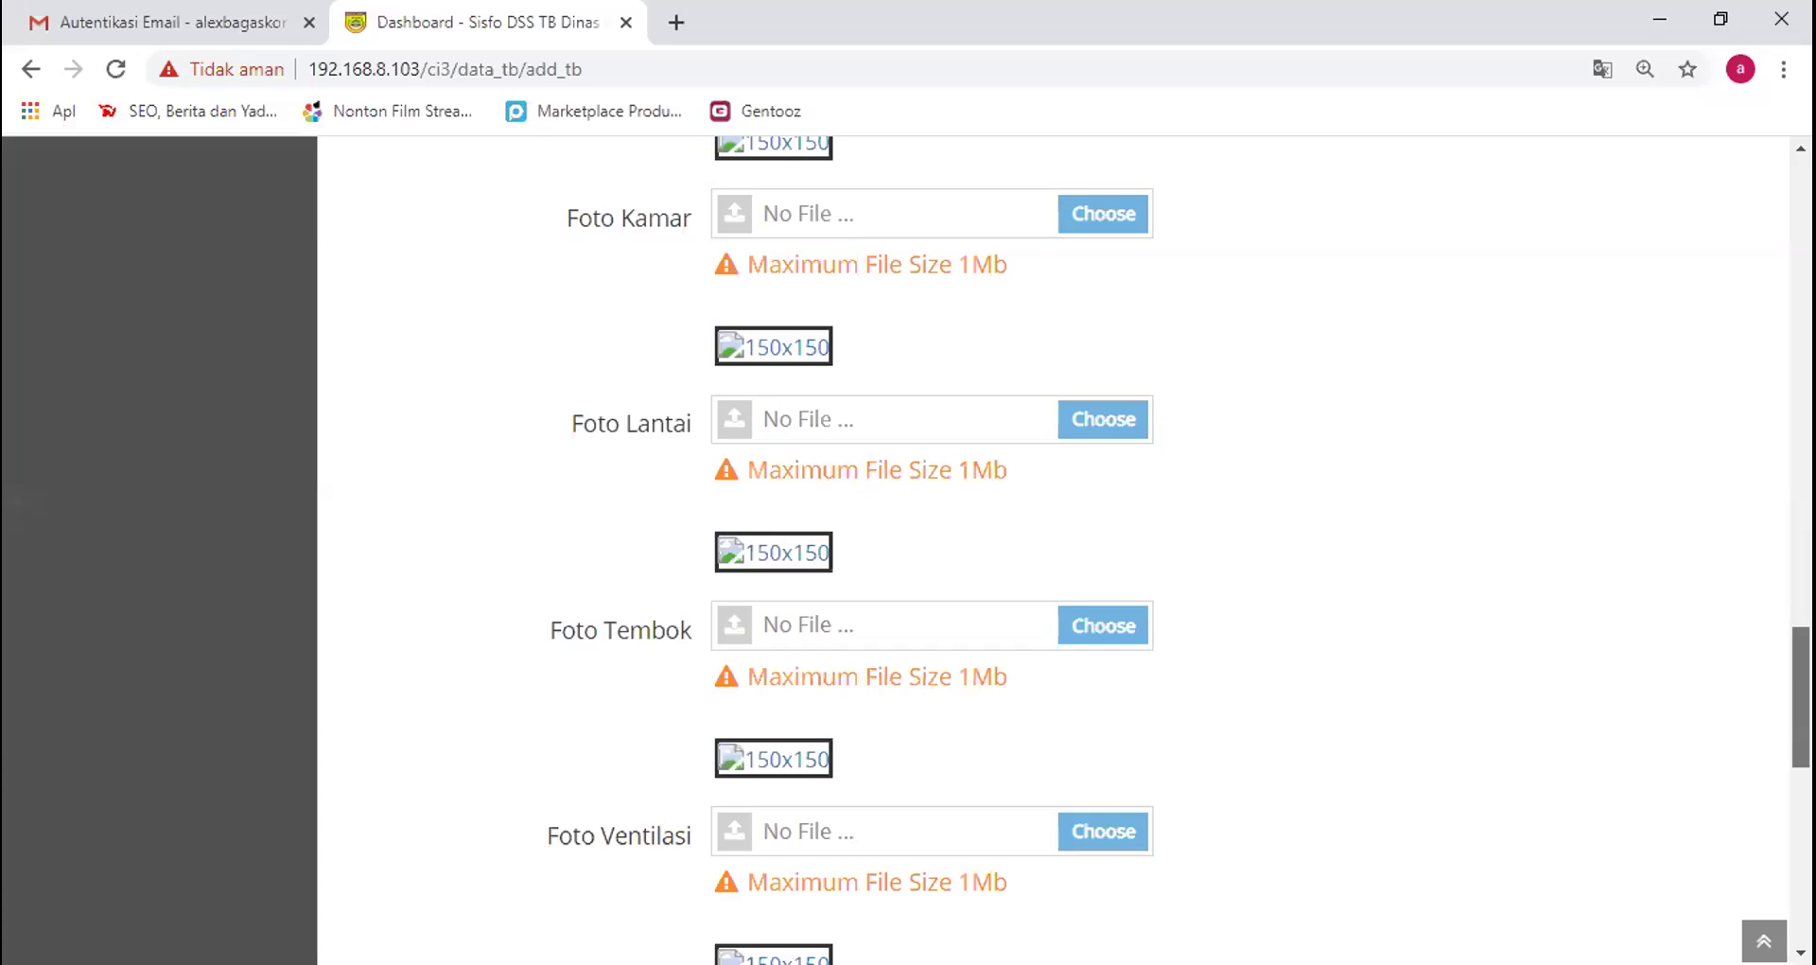
pyautogui.scroll(10, 1067, 548)
pyautogui.scroll(3, 1067, 549)
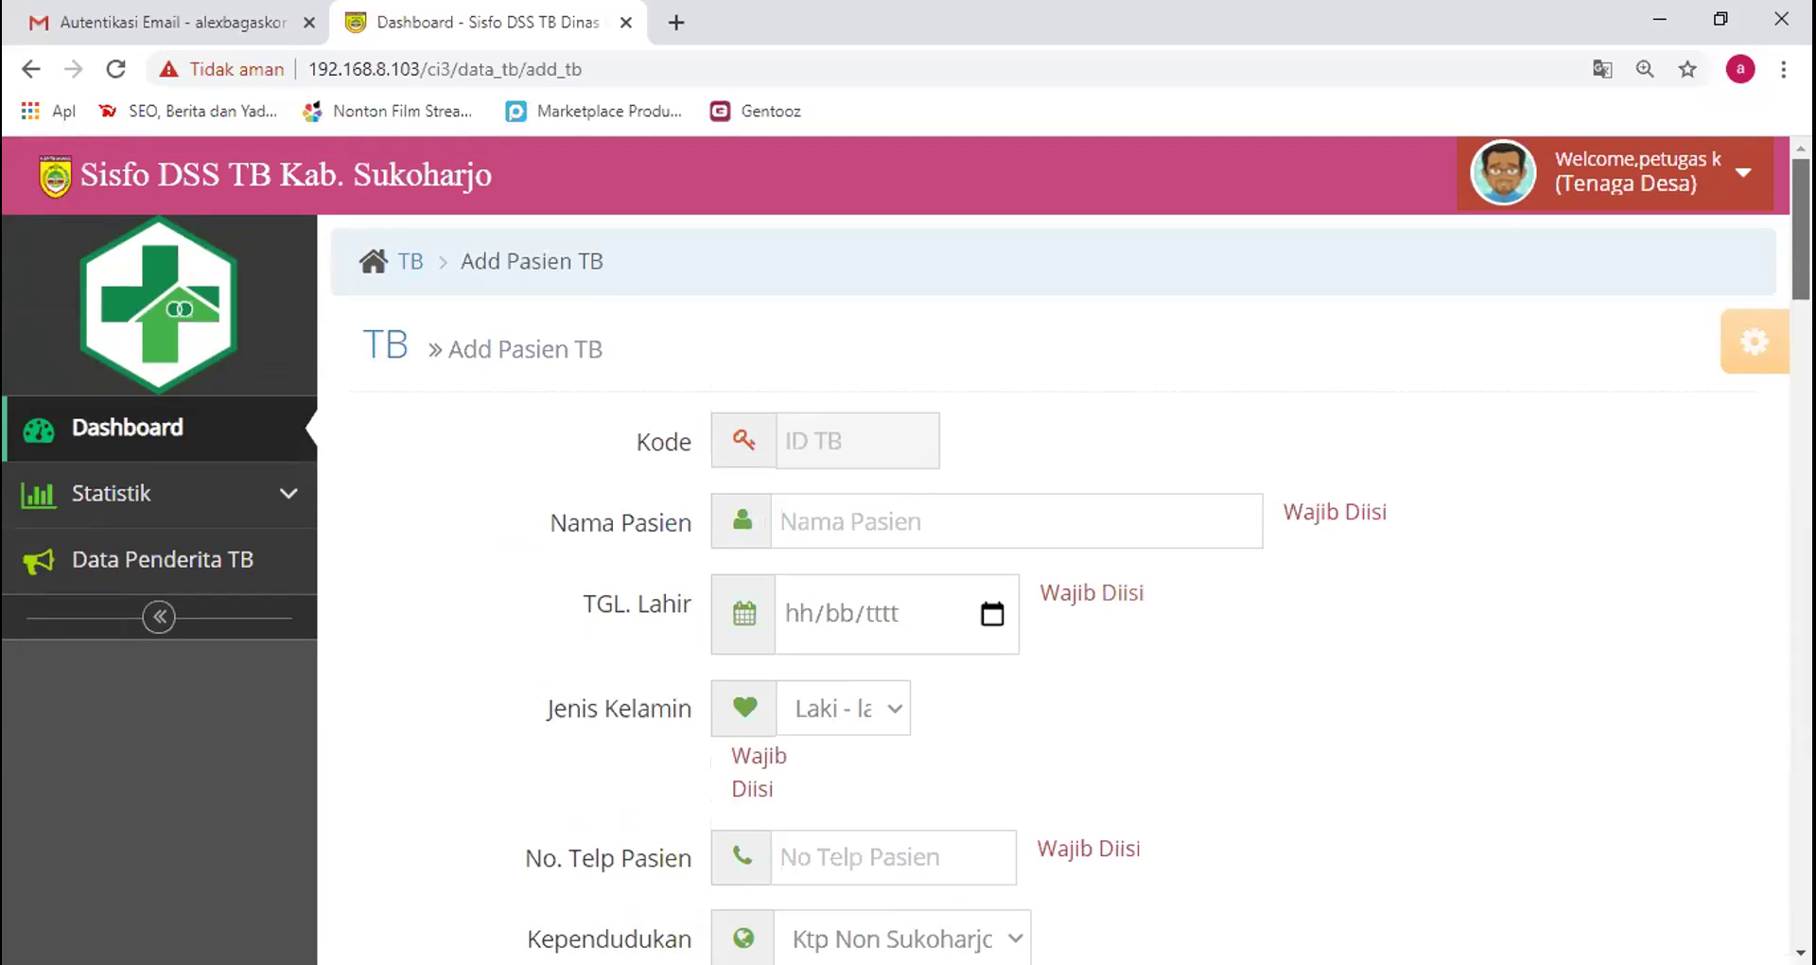
pyautogui.scroll(-2, 905, 551)
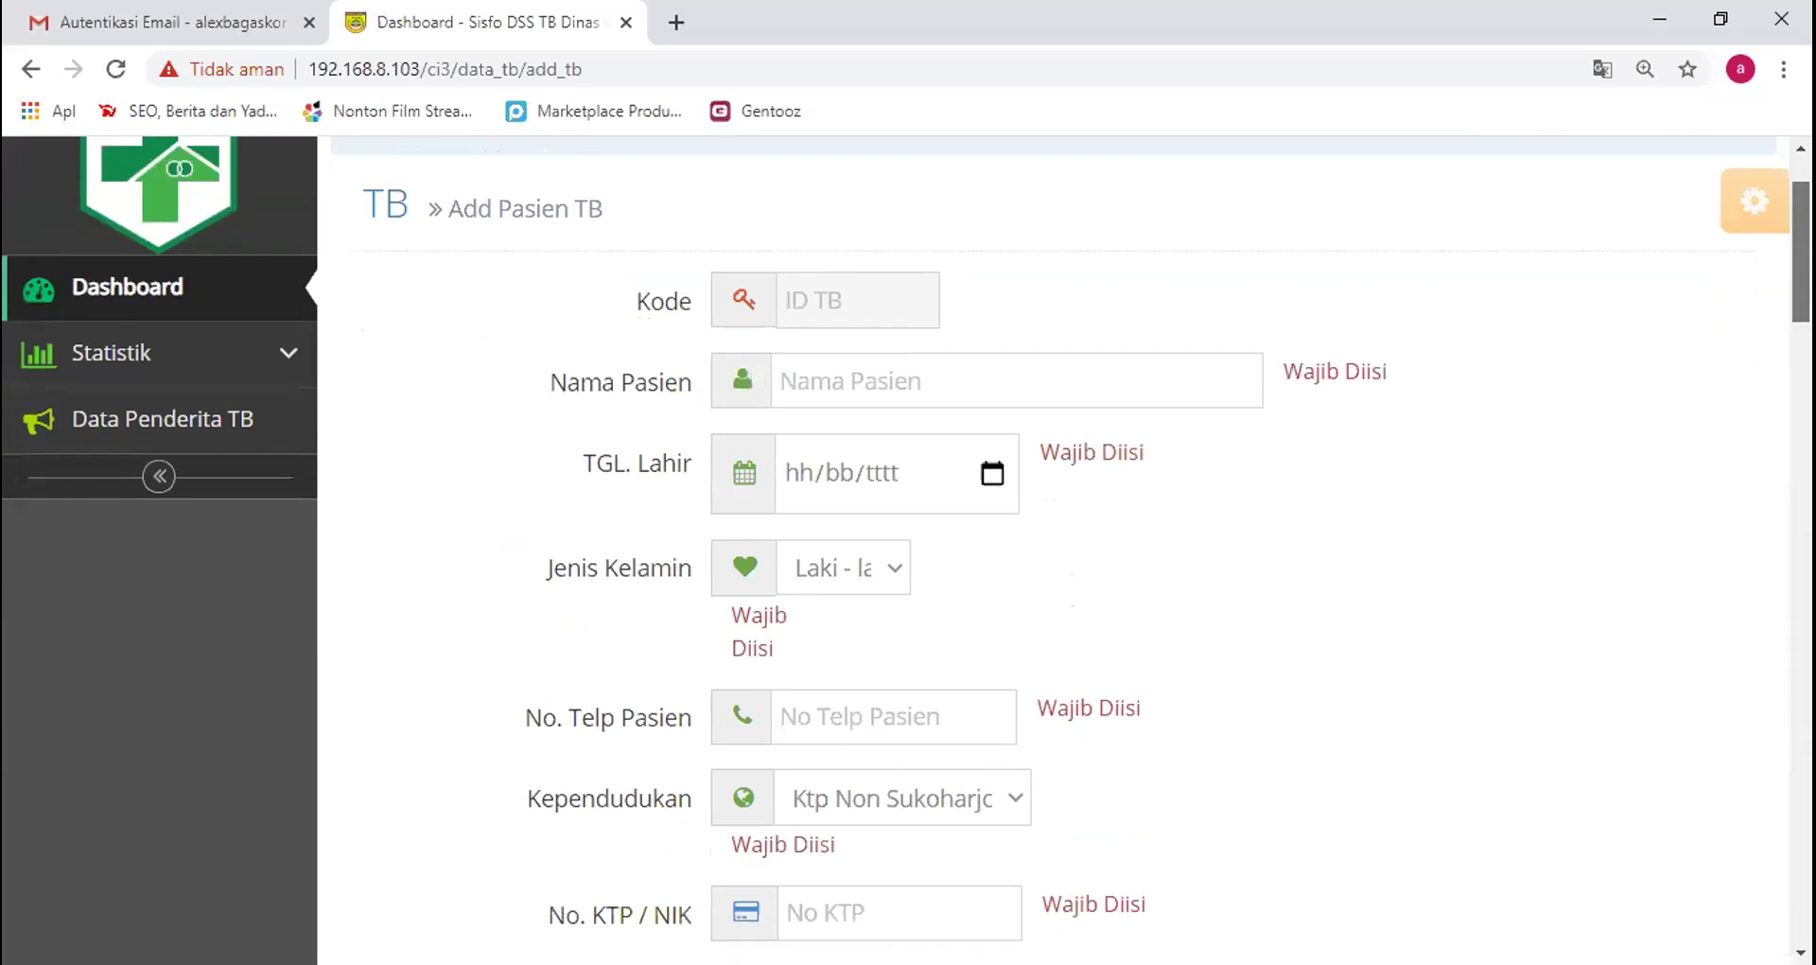
pyautogui.scroll(-1, 1507, 264)
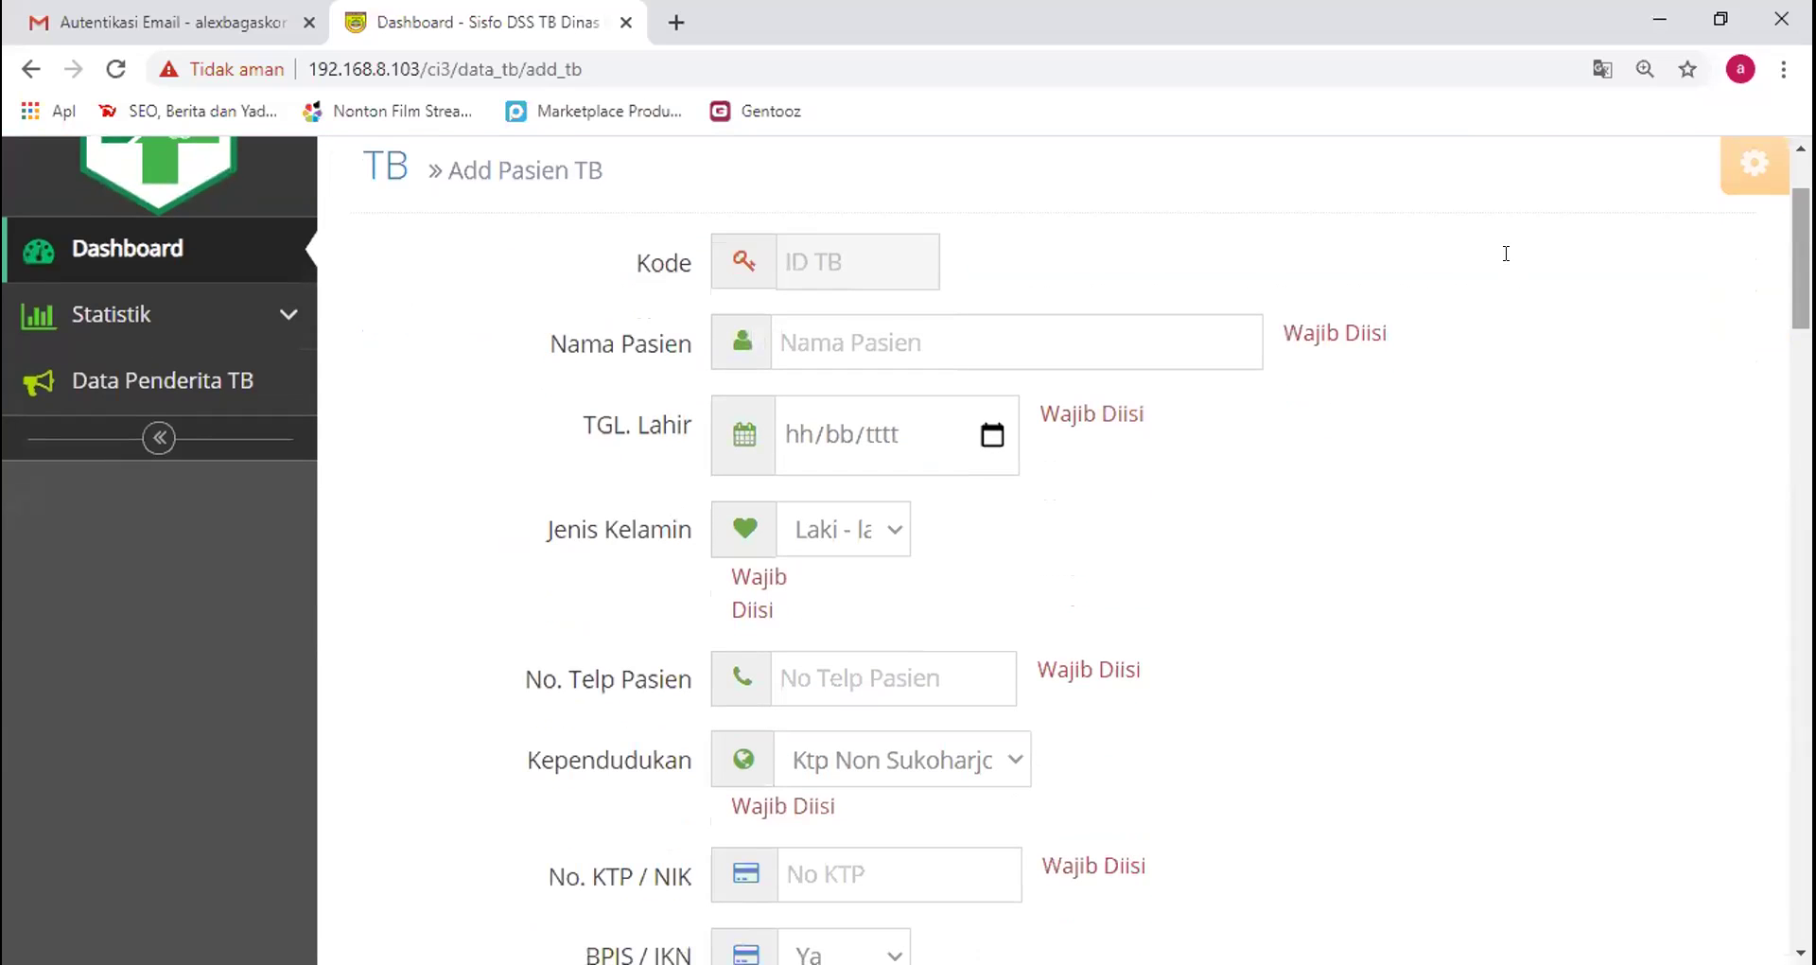
pyautogui.scroll(-4, 906, 550)
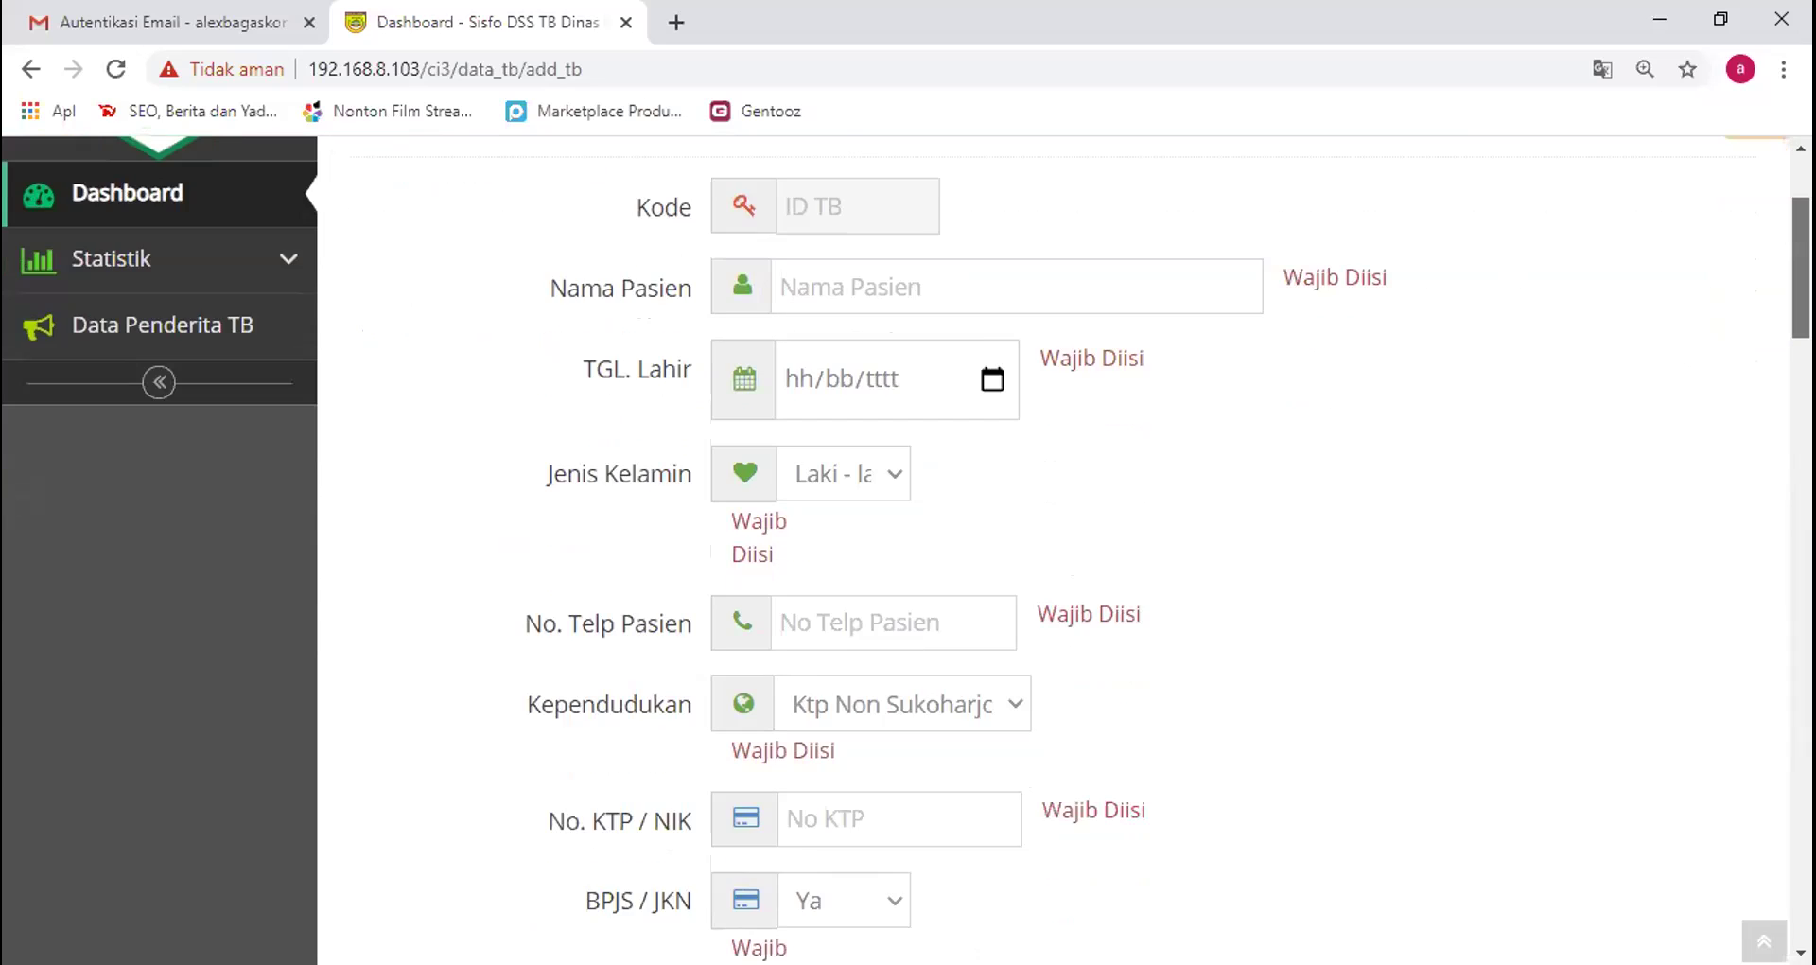
pyautogui.scroll(-1, 1137, 473)
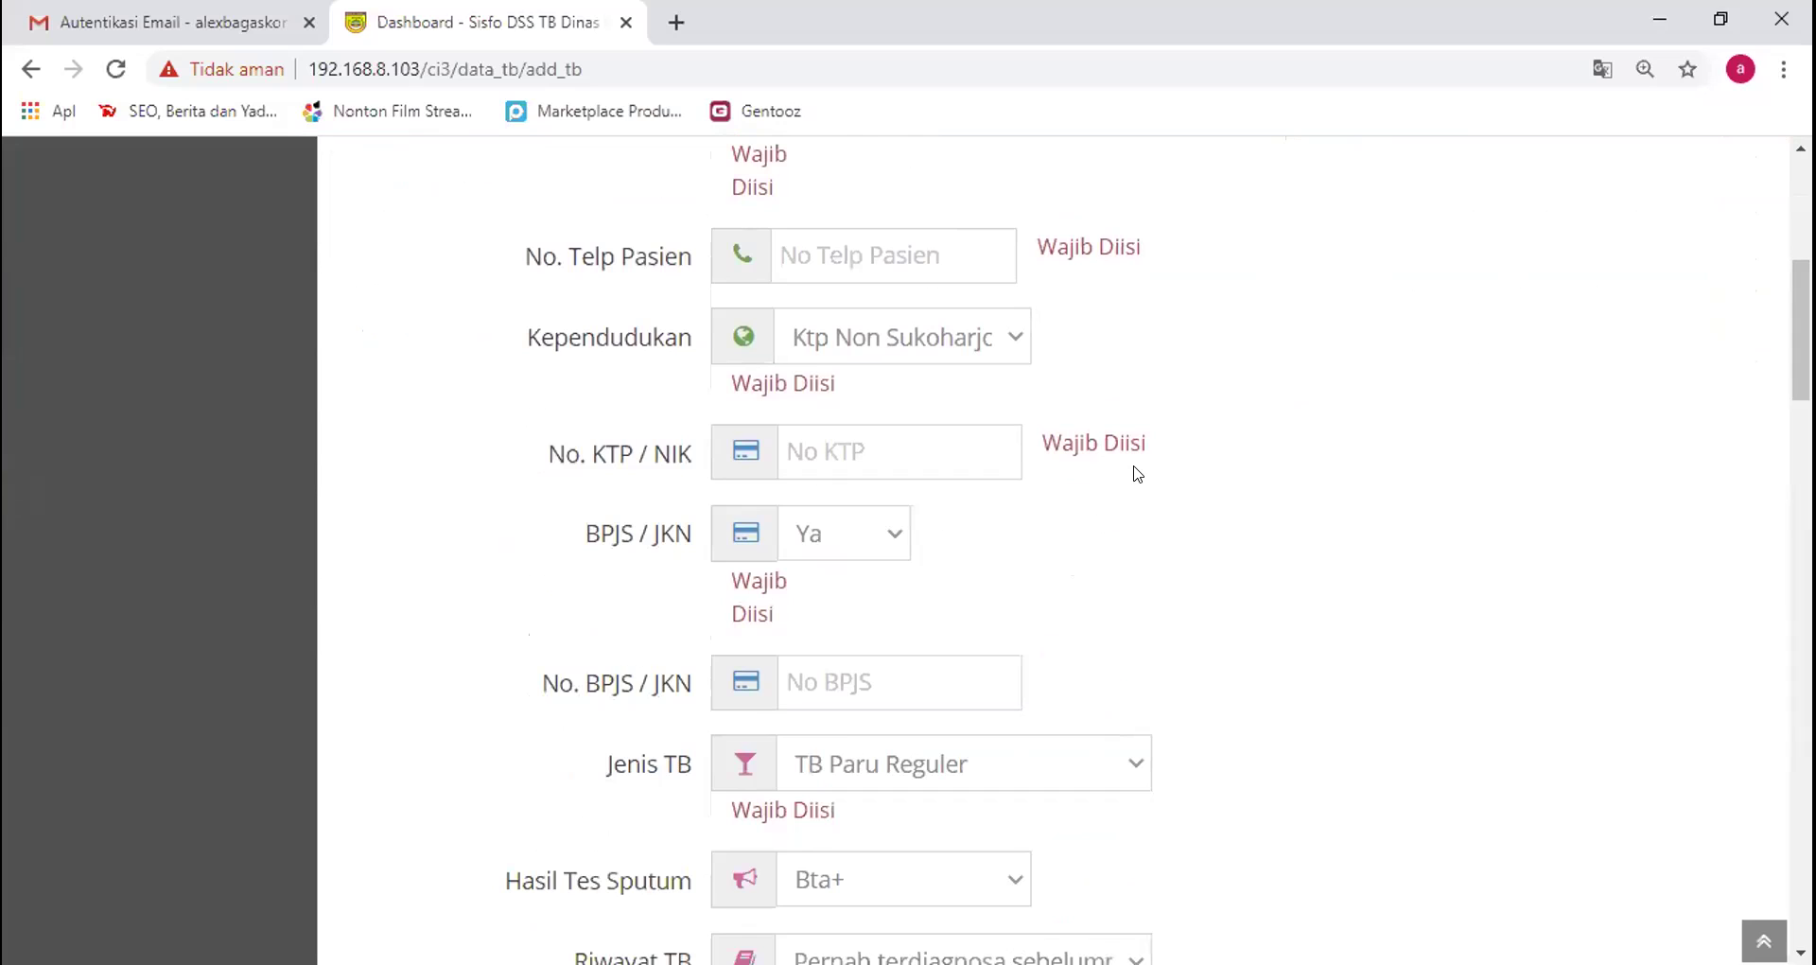
pyautogui.moveTo(1085, 443); pyautogui.dragTo(1062, 444)
pyautogui.moveTo(1801, 350); pyautogui.dragTo(1801, 455)
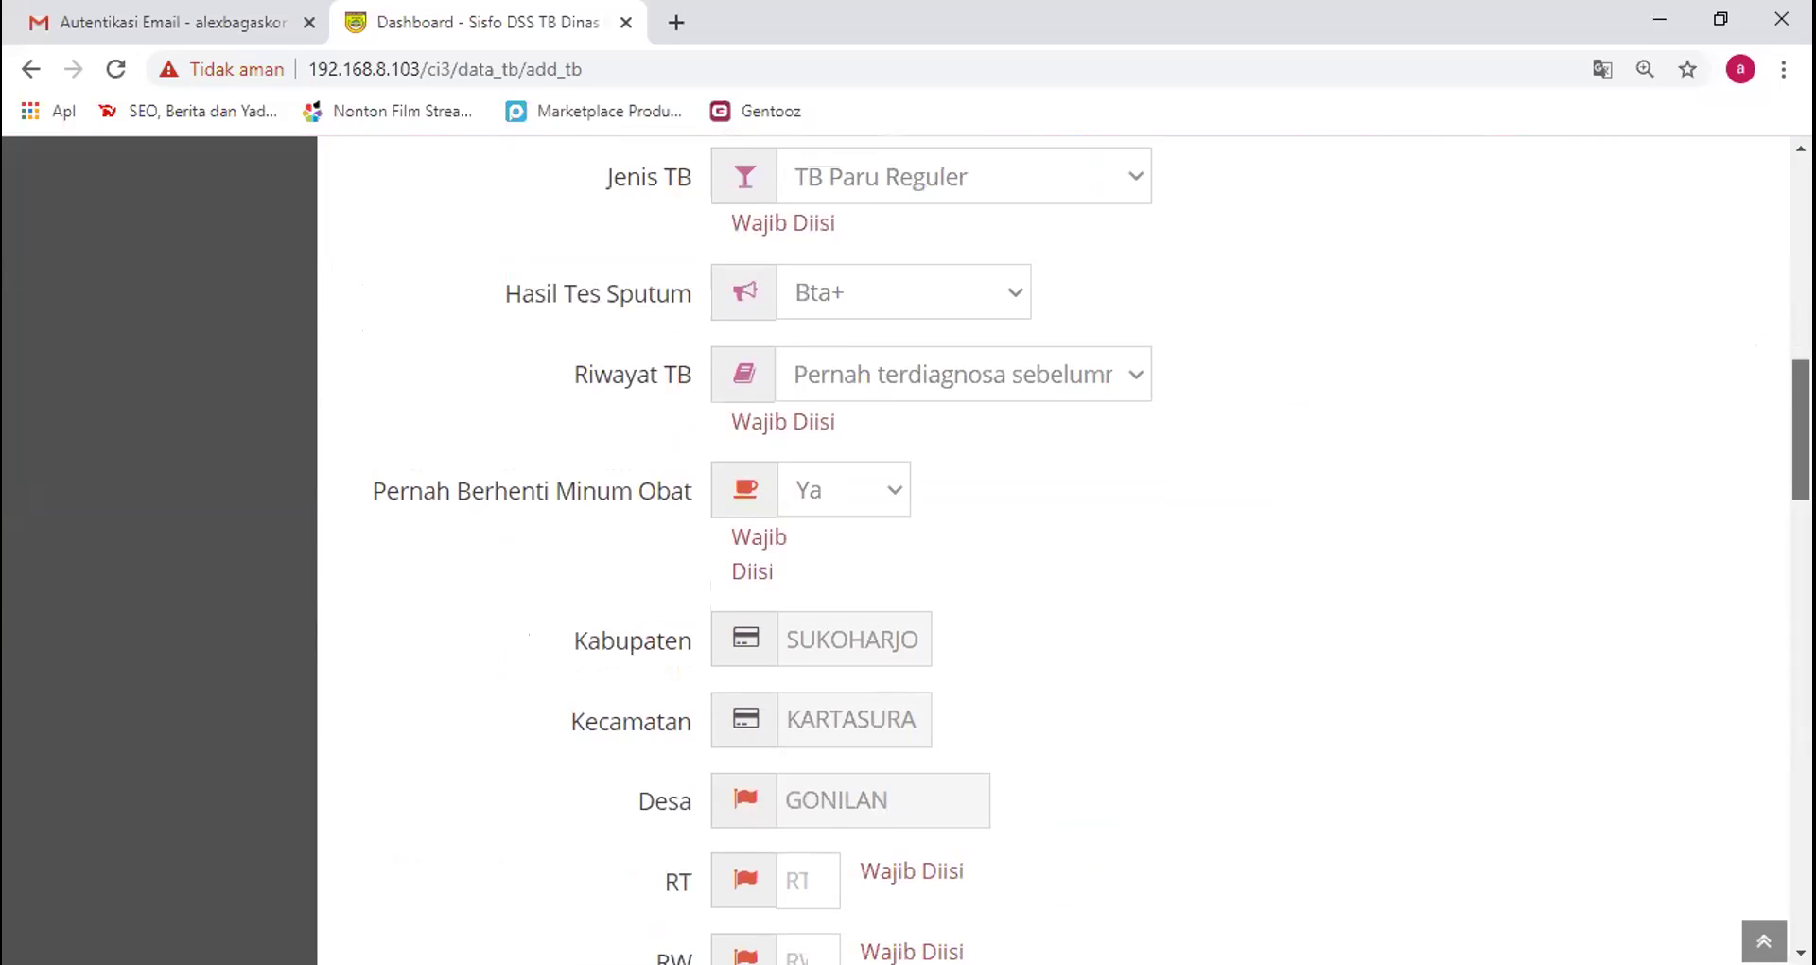
pyautogui.scroll(2, 837, 501)
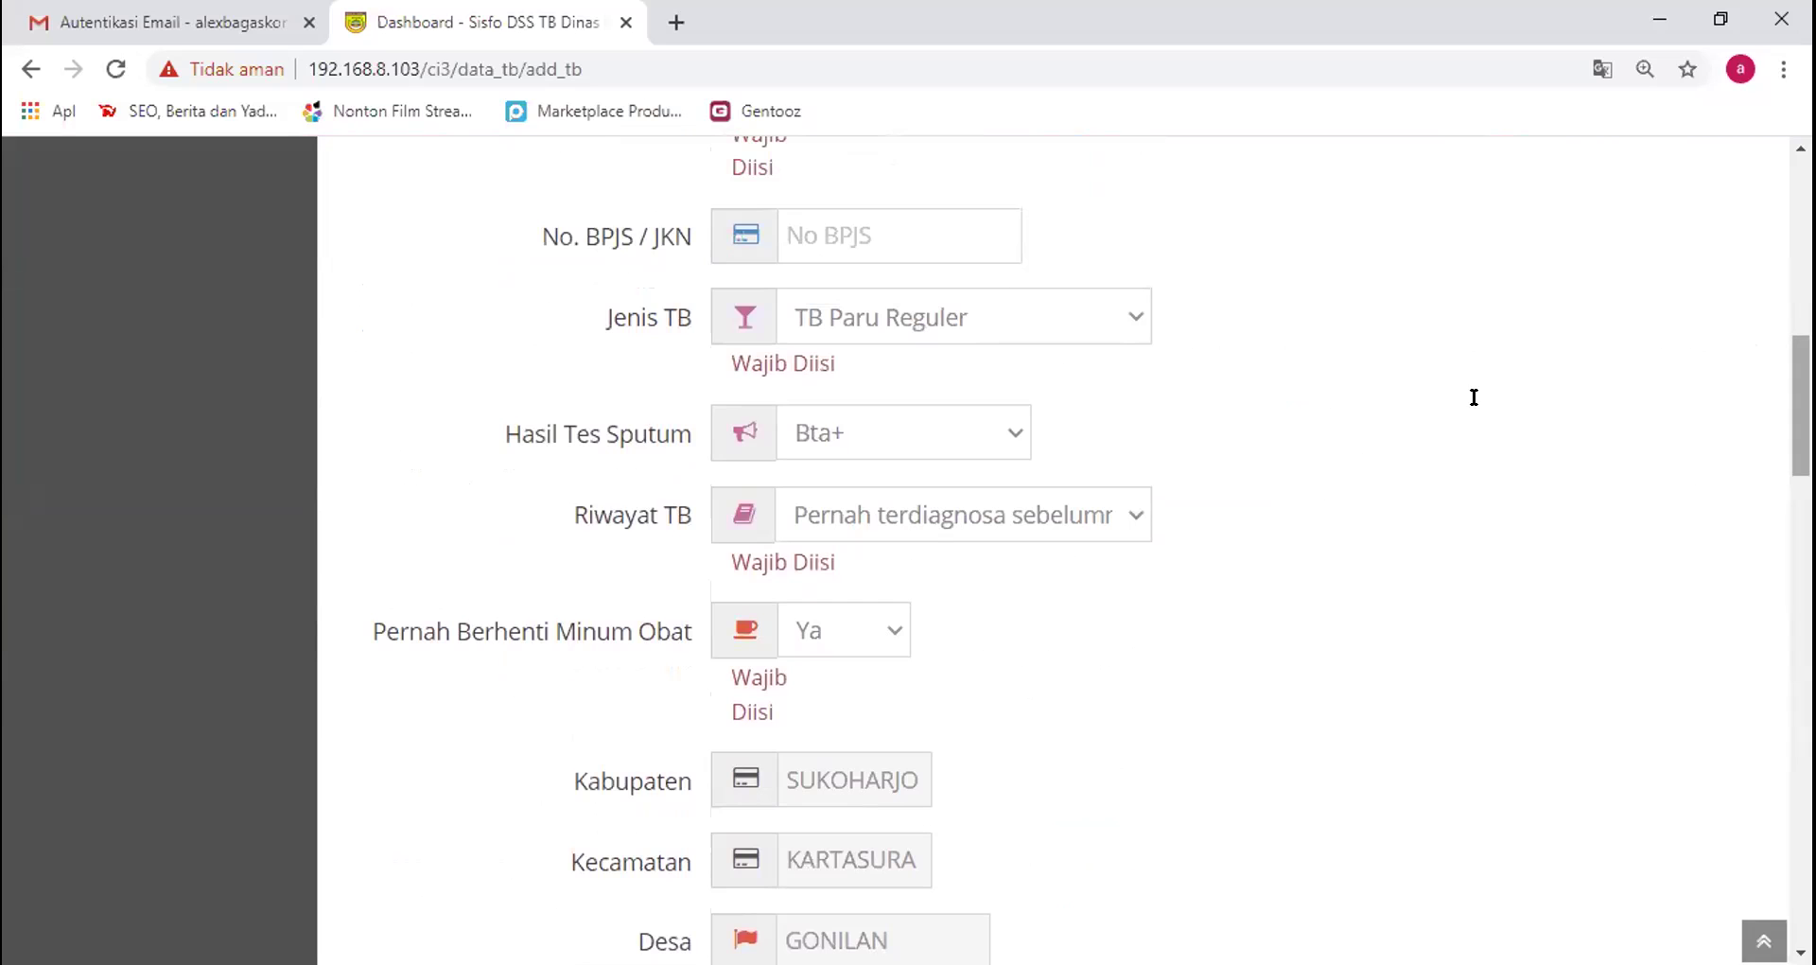
pyautogui.scroll(-3, 568, 397)
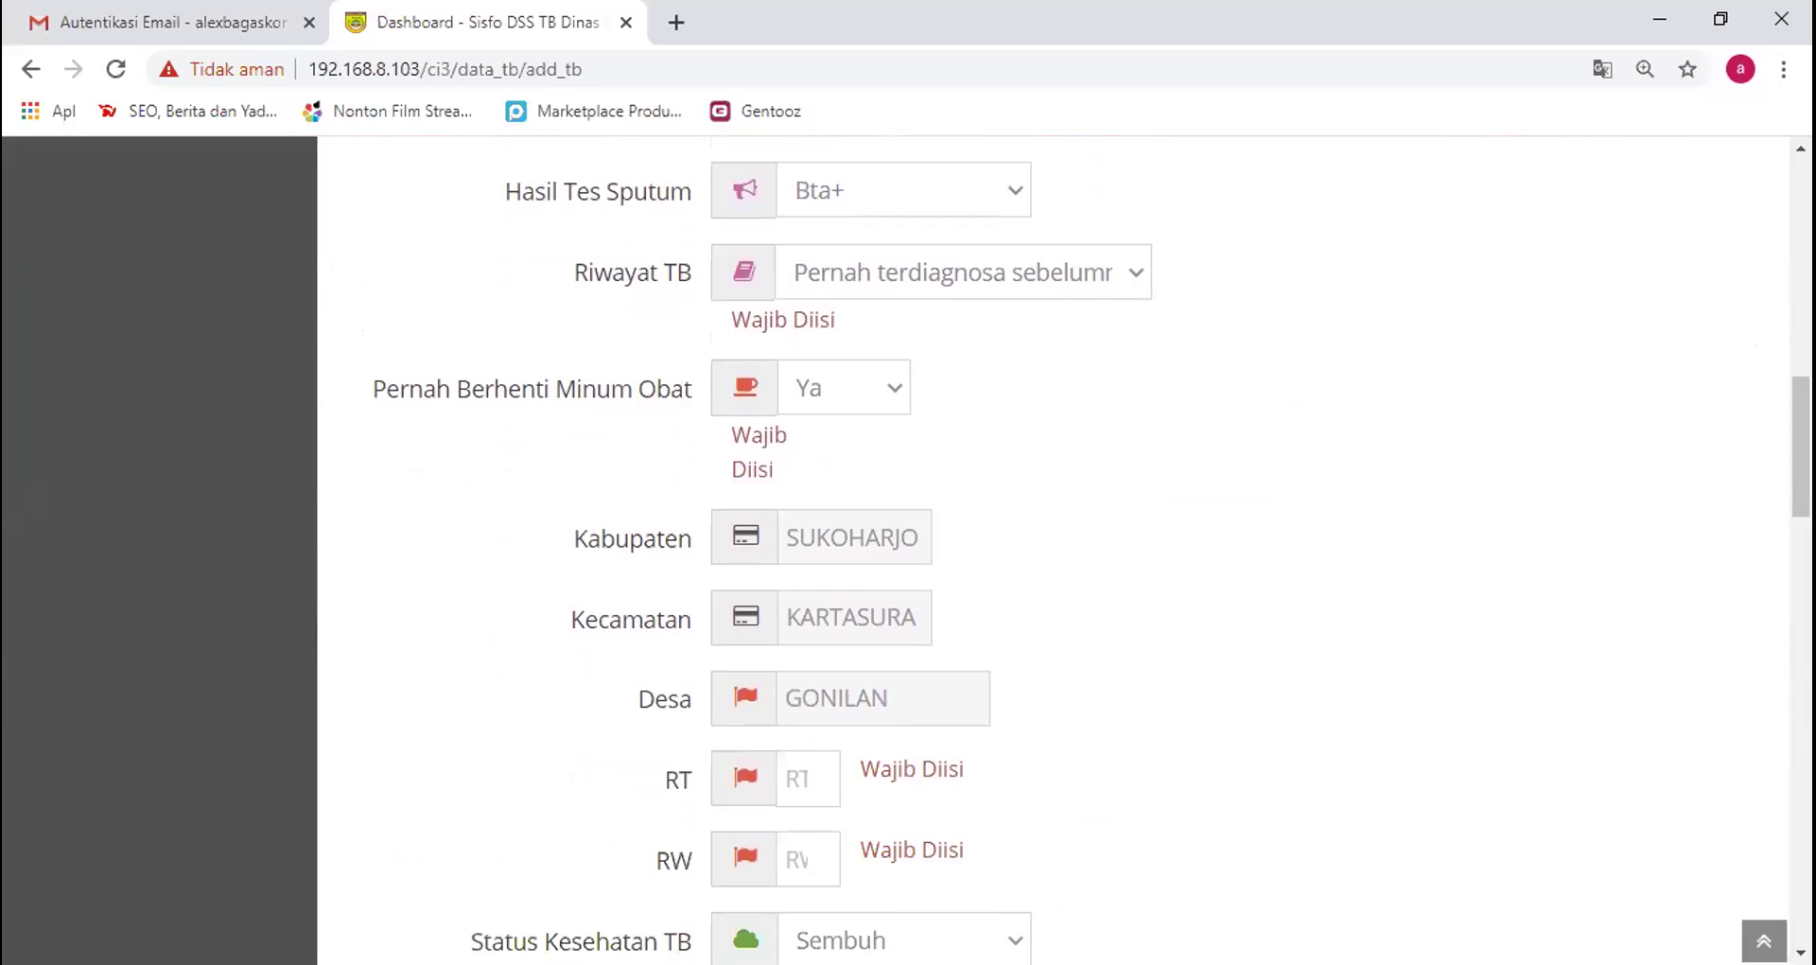
pyautogui.scroll(-3, 1065, 549)
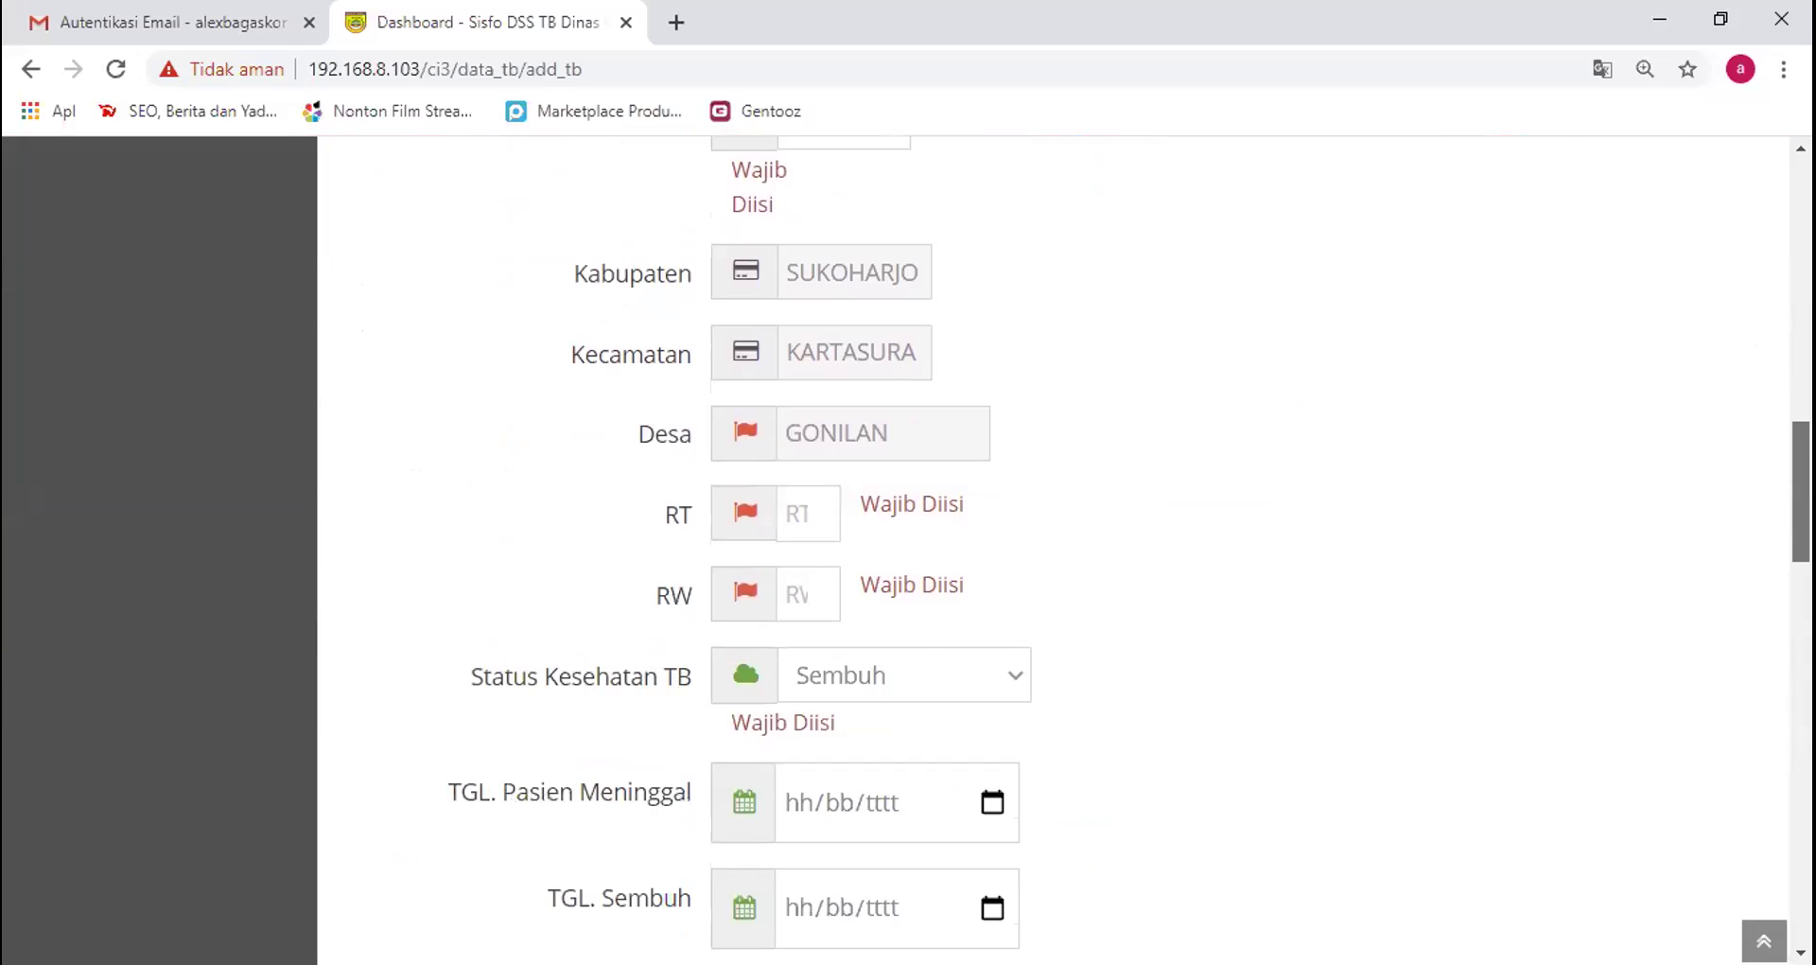
pyautogui.scroll(-3, 1064, 548)
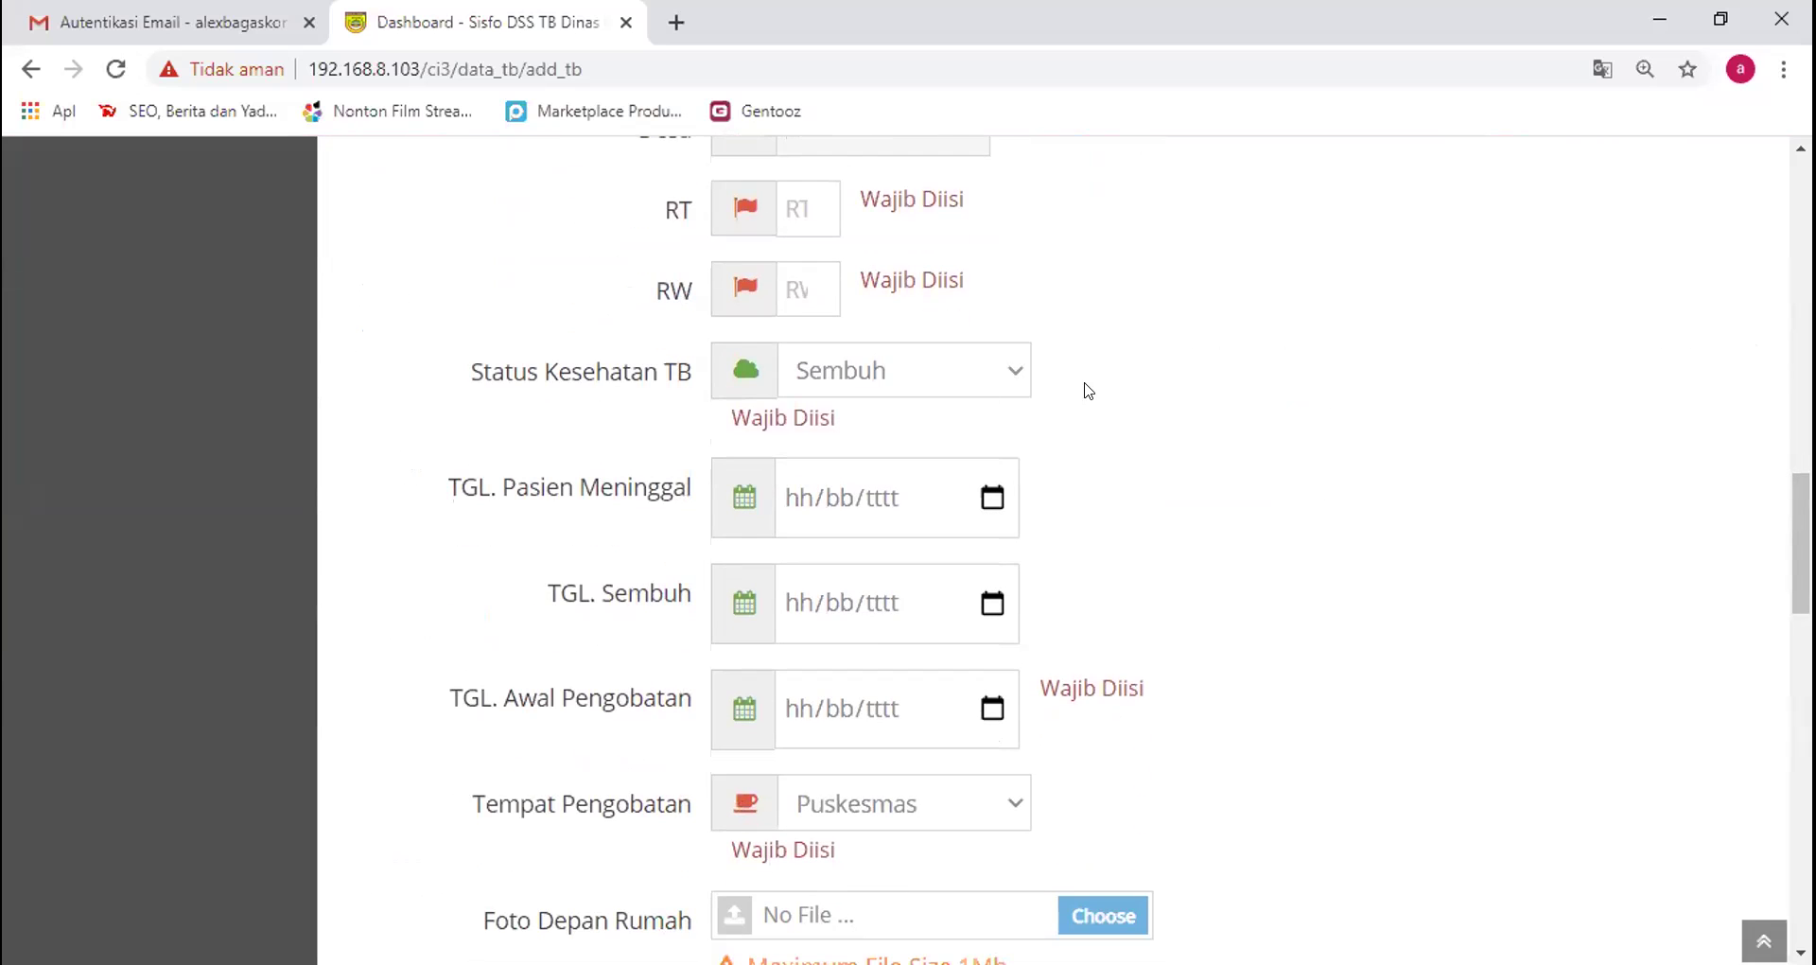
pyautogui.click(1011, 380)
pyautogui.scroll(-1, 1011, 379)
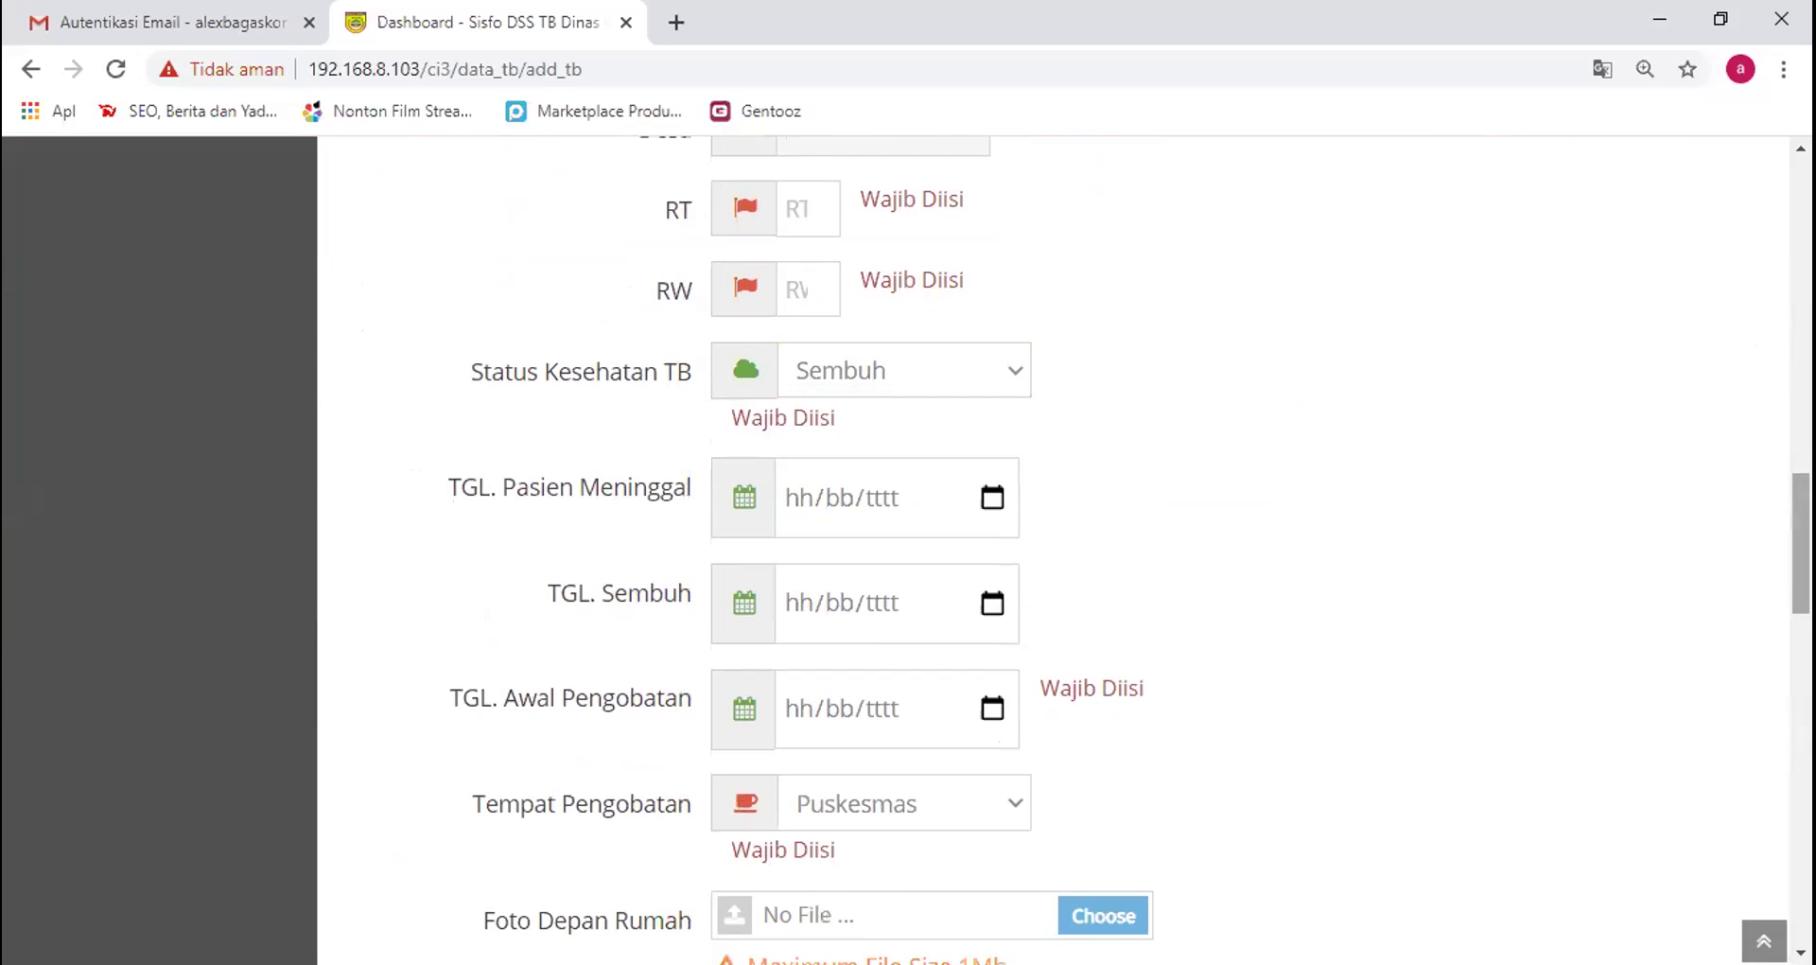
pyautogui.scroll(-4, 1436, 541)
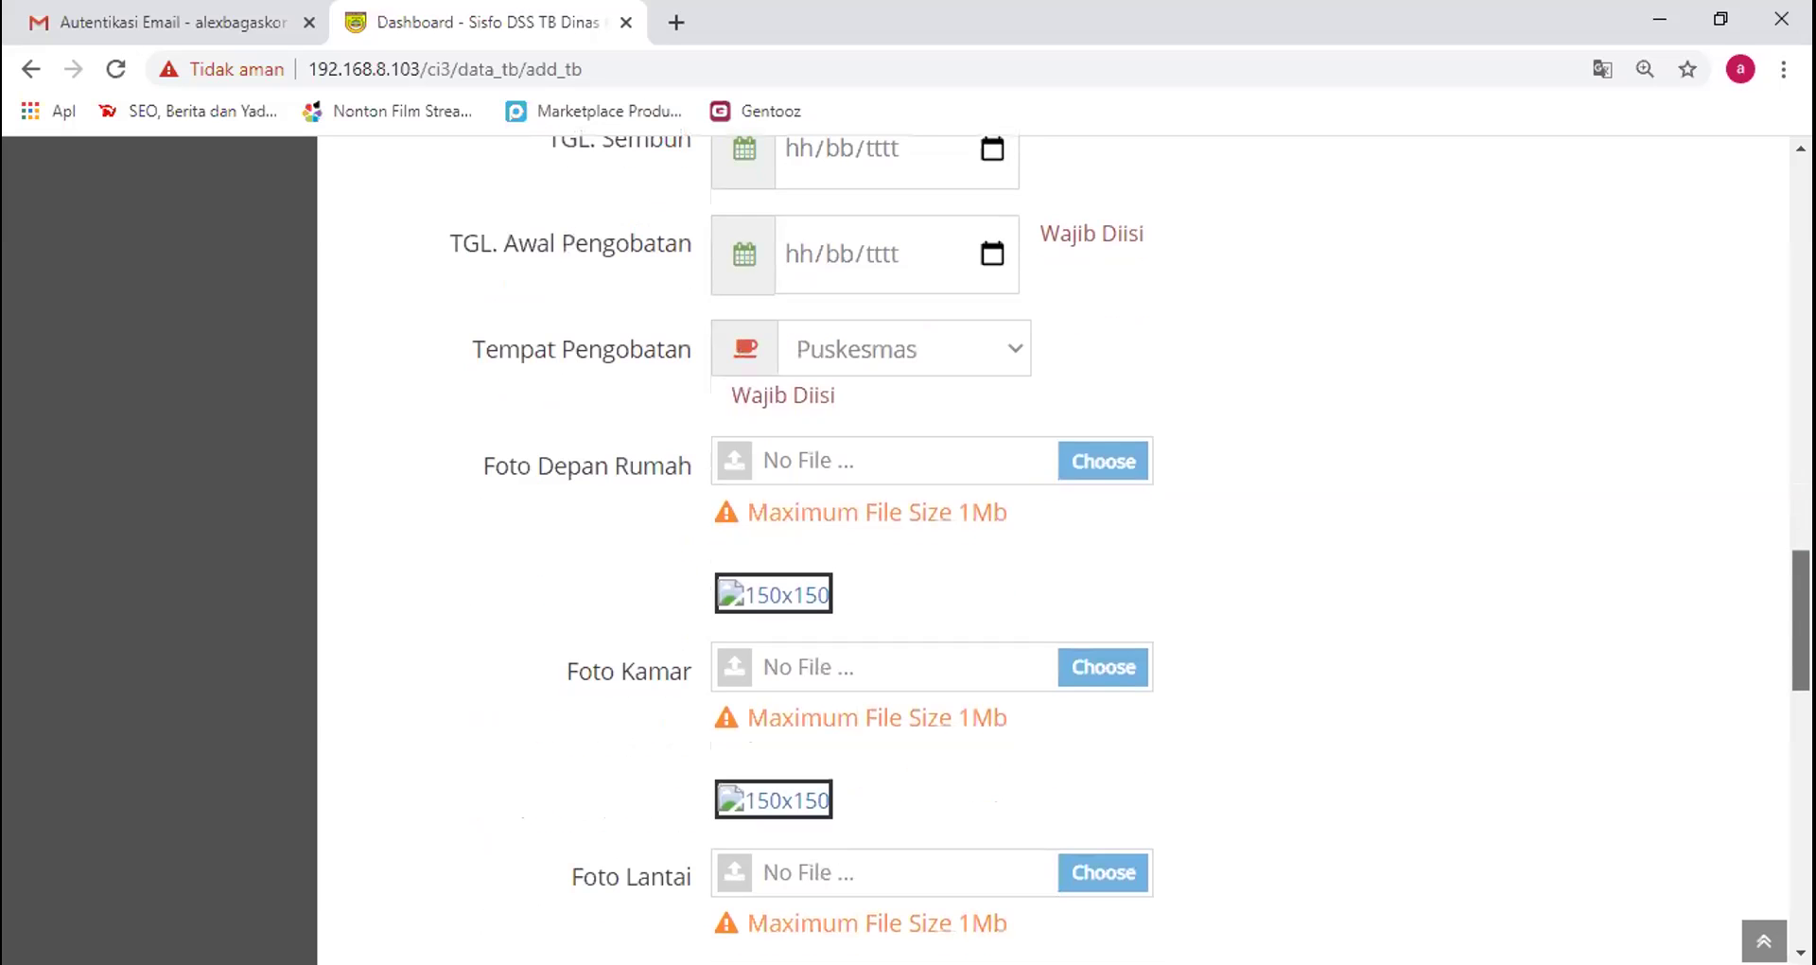
pyautogui.click(1011, 351)
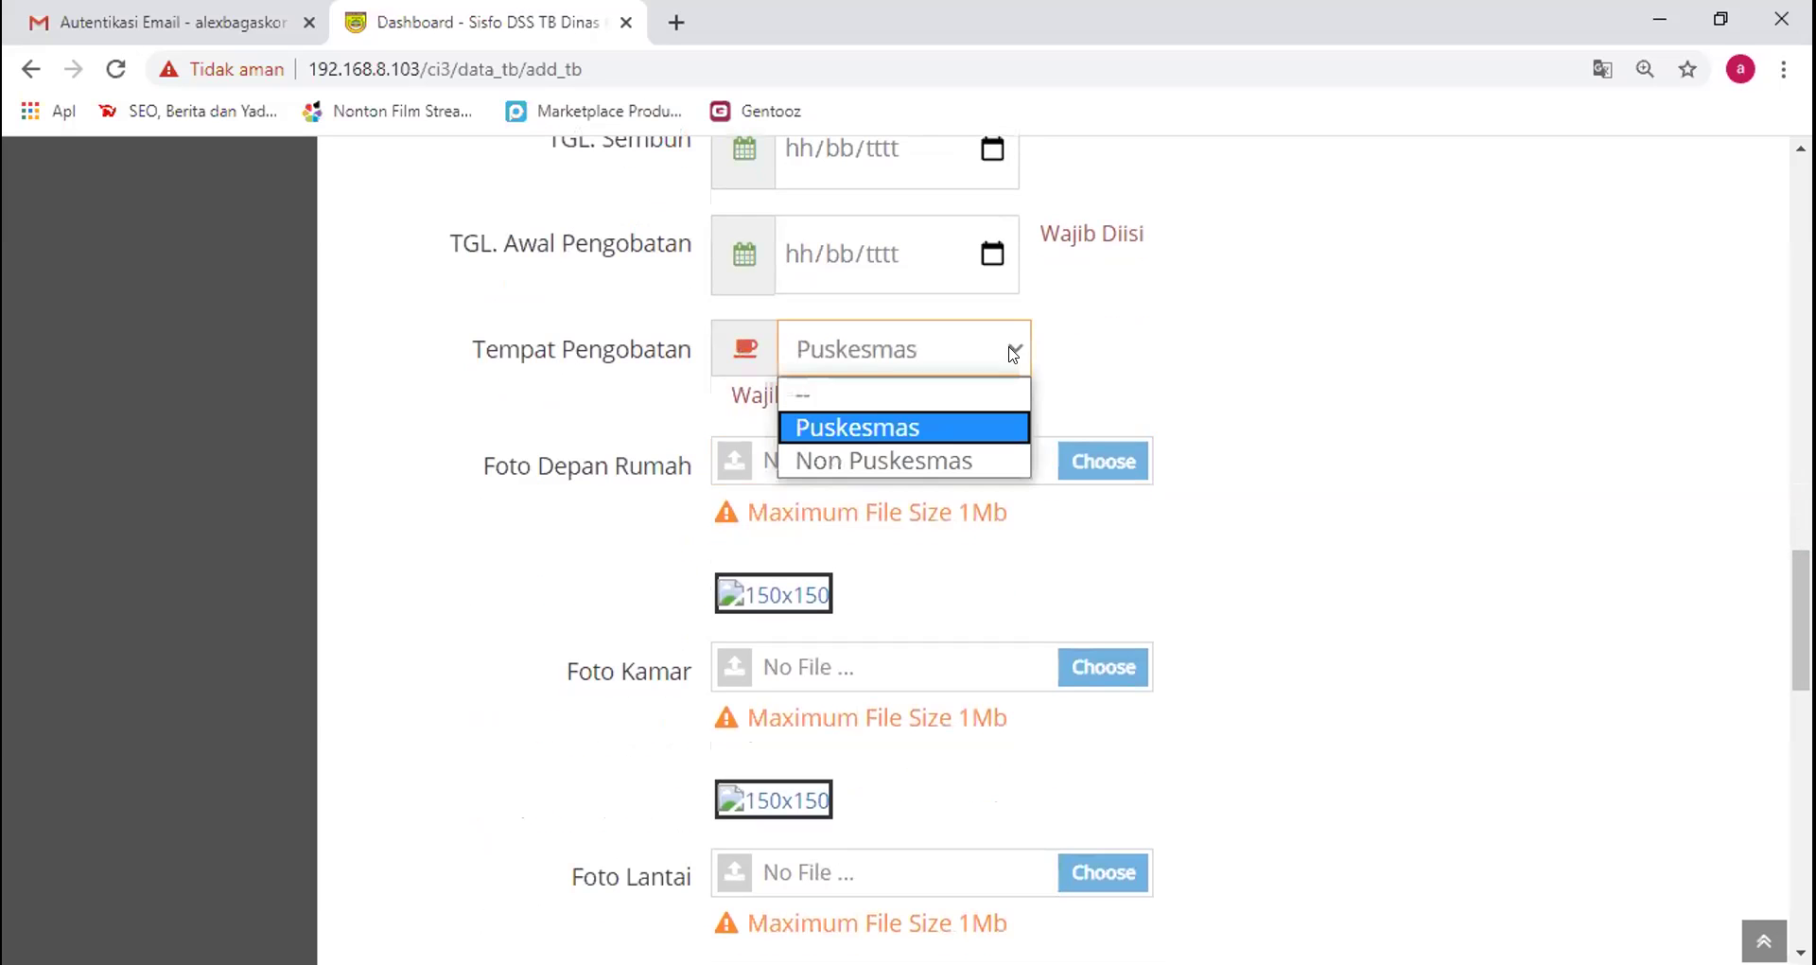
pyautogui.click(1011, 351)
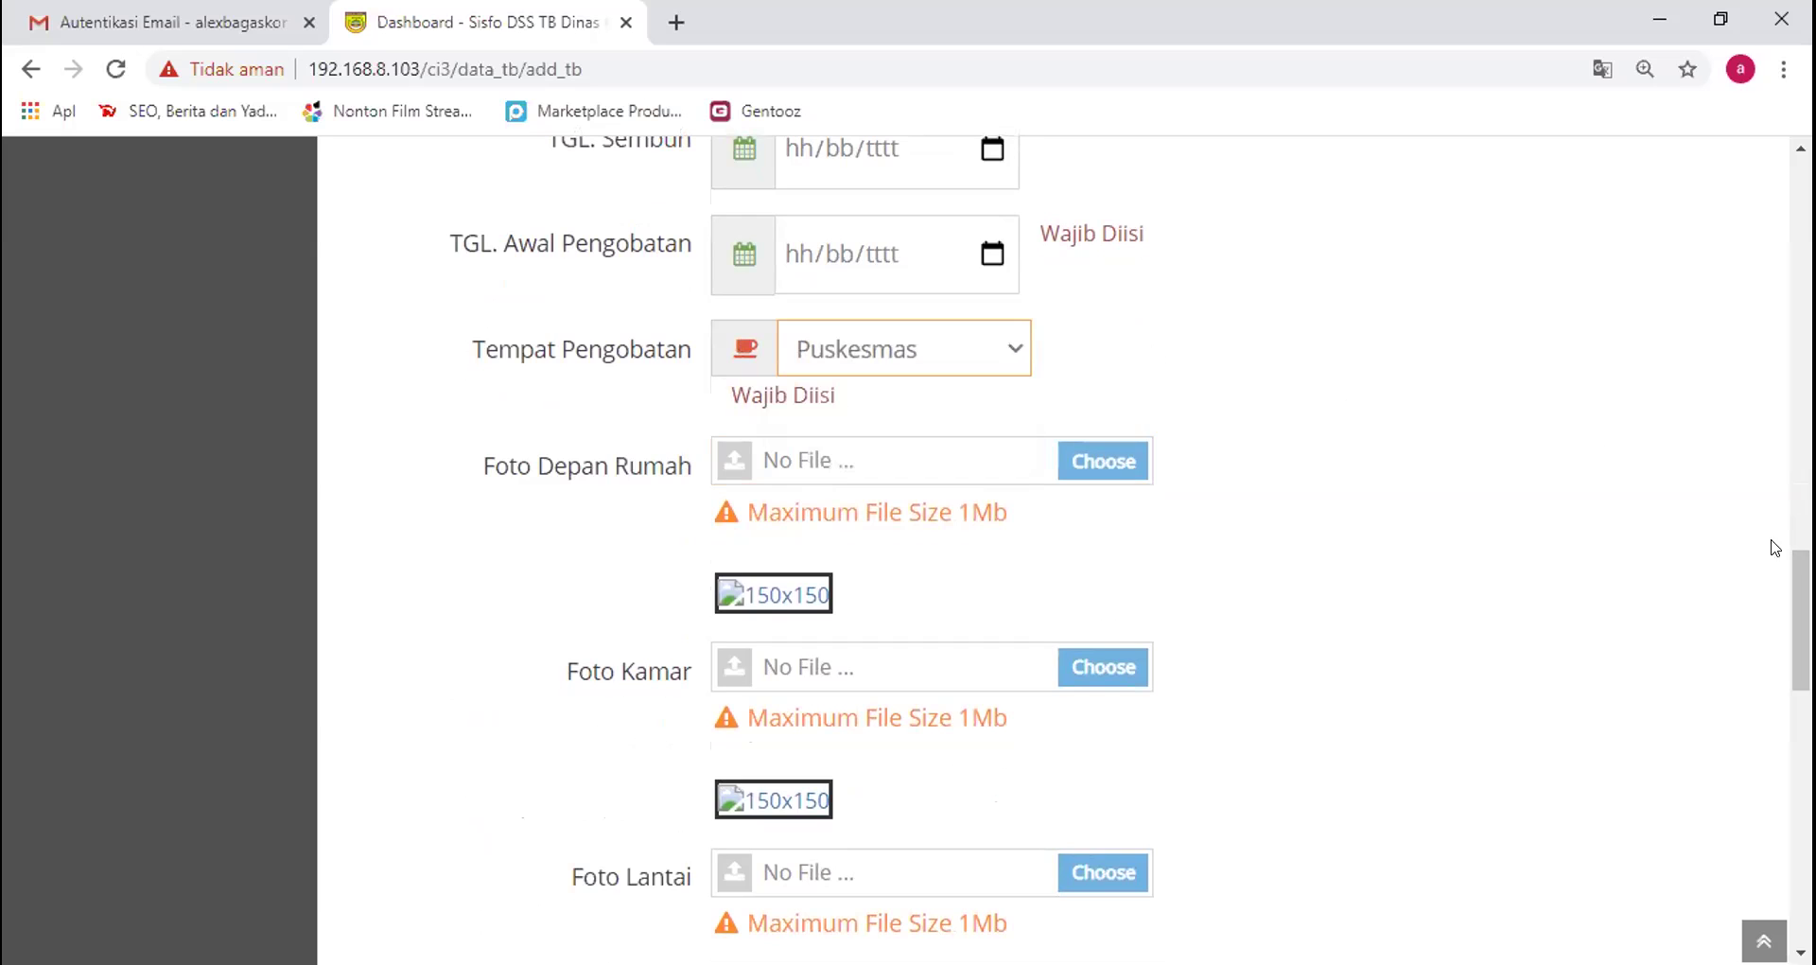
pyautogui.moveTo(1801, 620); pyautogui.dragTo(1801, 227)
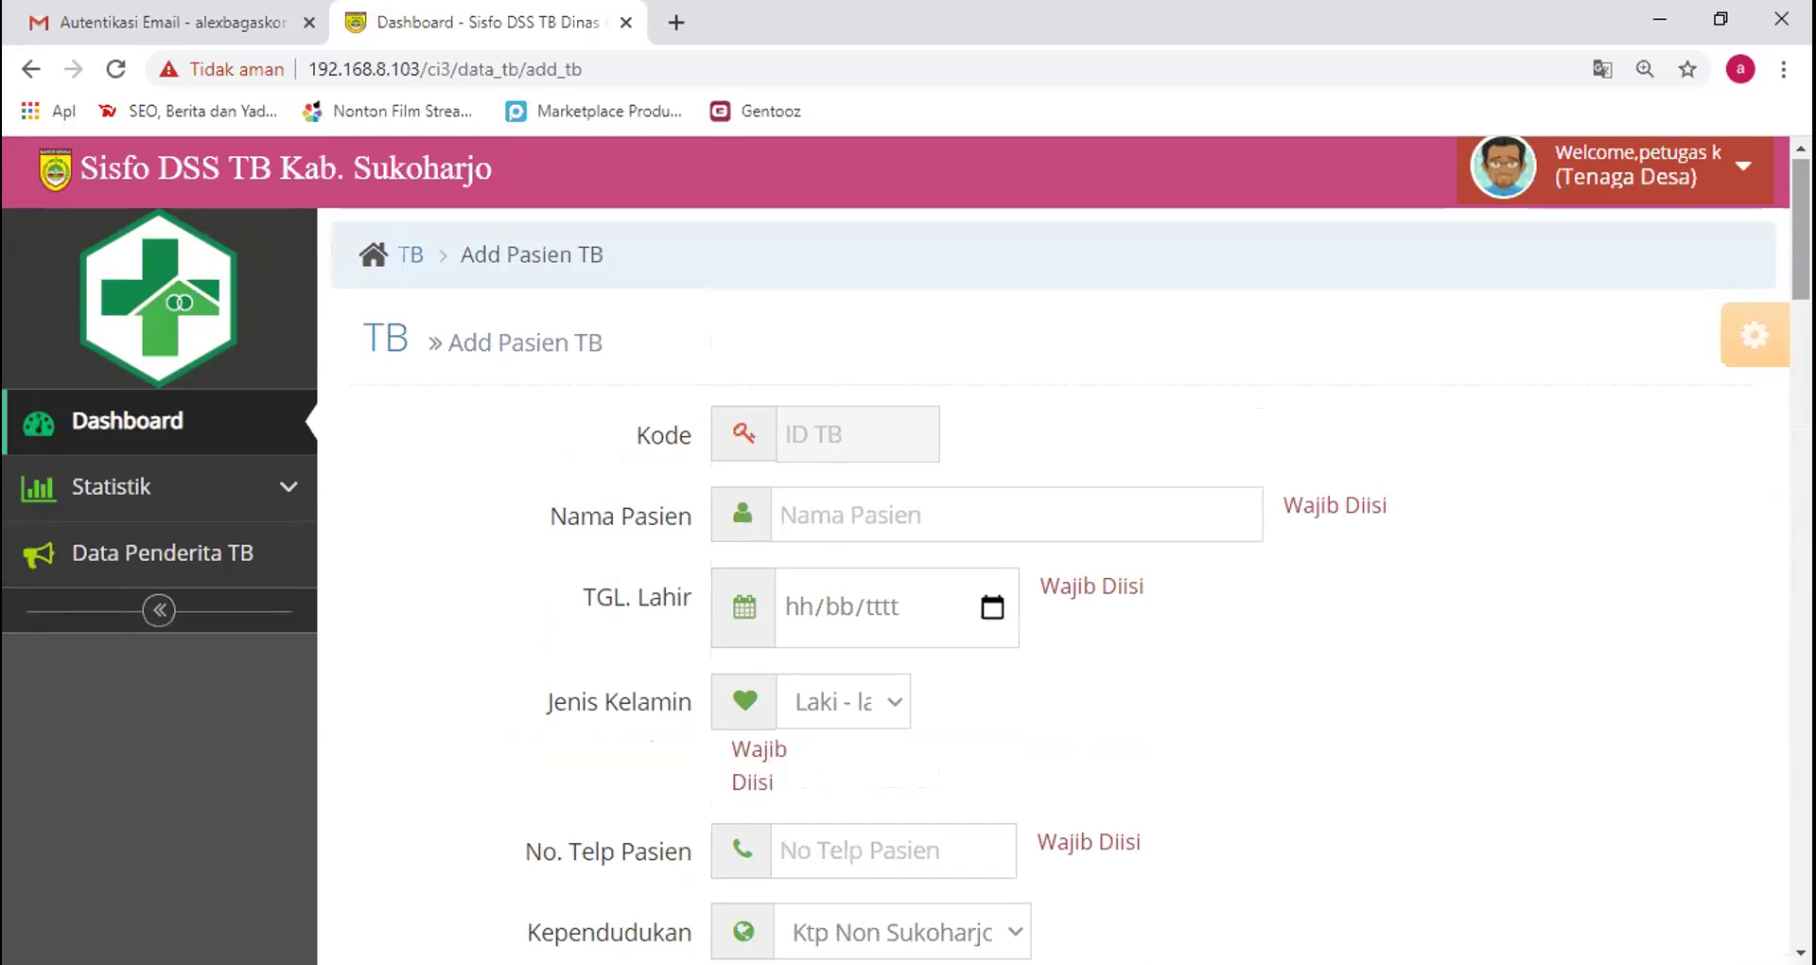
pyautogui.moveTo(1801, 227)
pyautogui.mouseDown()
pyautogui.moveTo(1801, 243)
pyautogui.moveTo(1801, 225)
pyautogui.mouseUp()
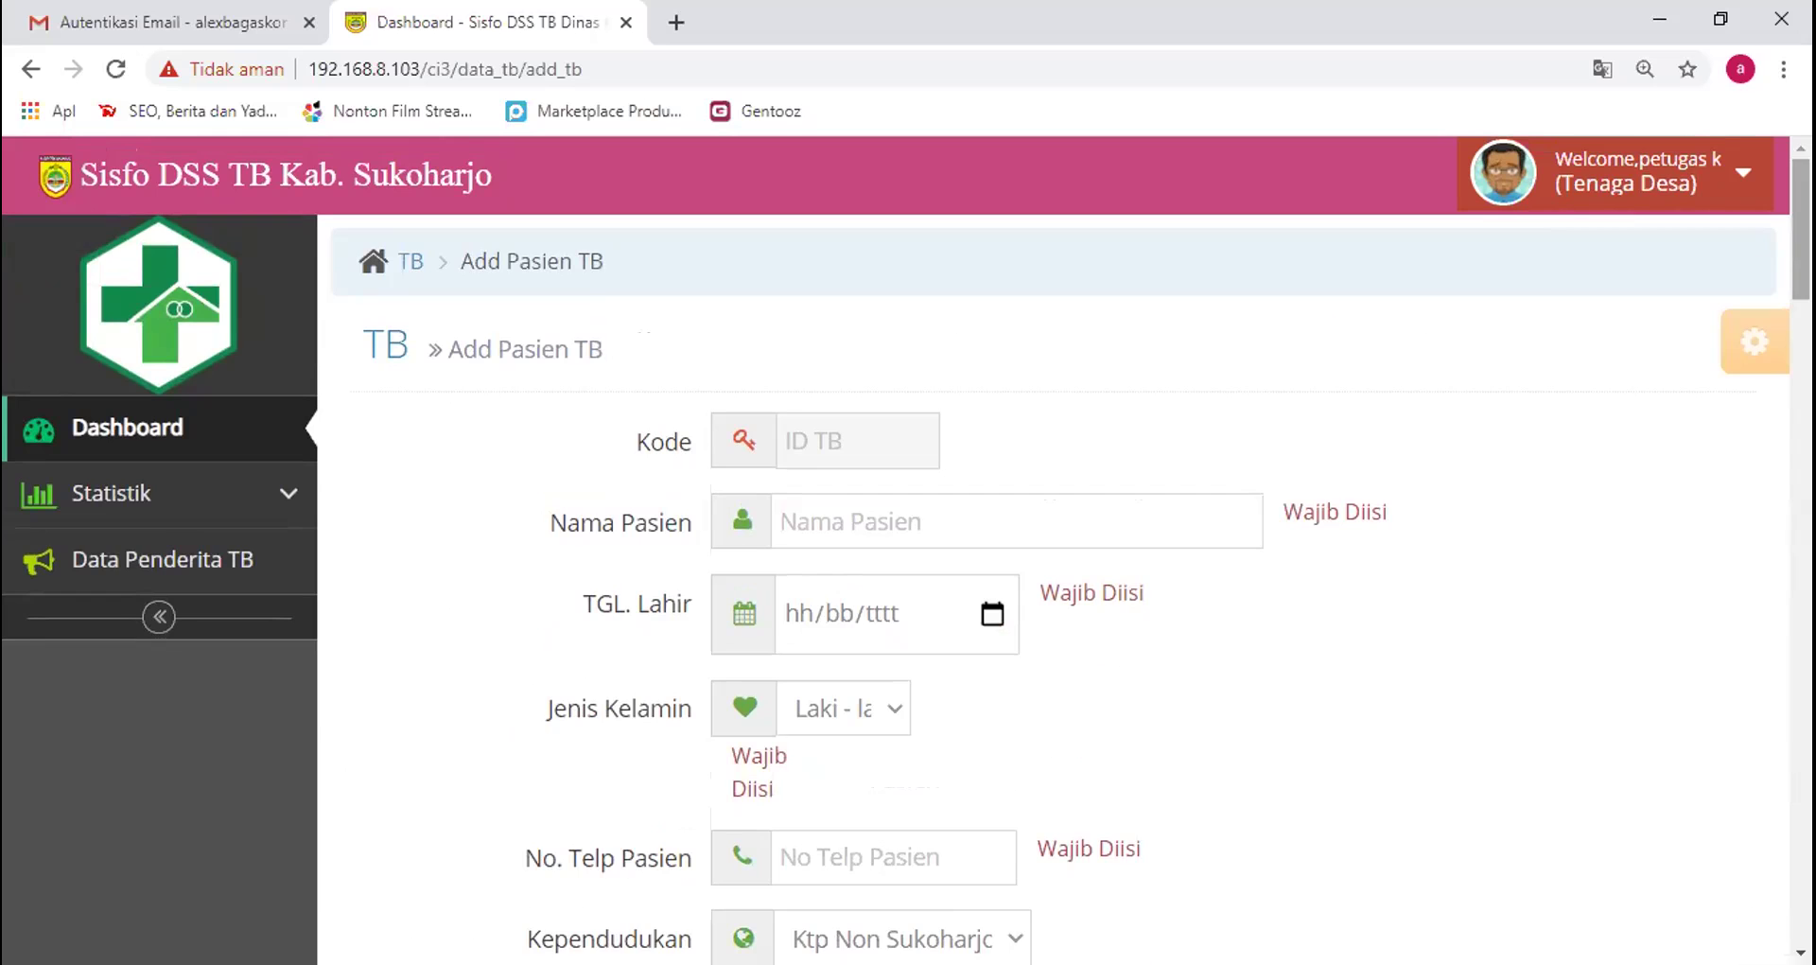
pyautogui.moveTo(1801, 227)
pyautogui.mouseDown()
pyautogui.moveTo(1801, 802)
pyautogui.moveTo(1801, 227)
pyautogui.mouseUp()
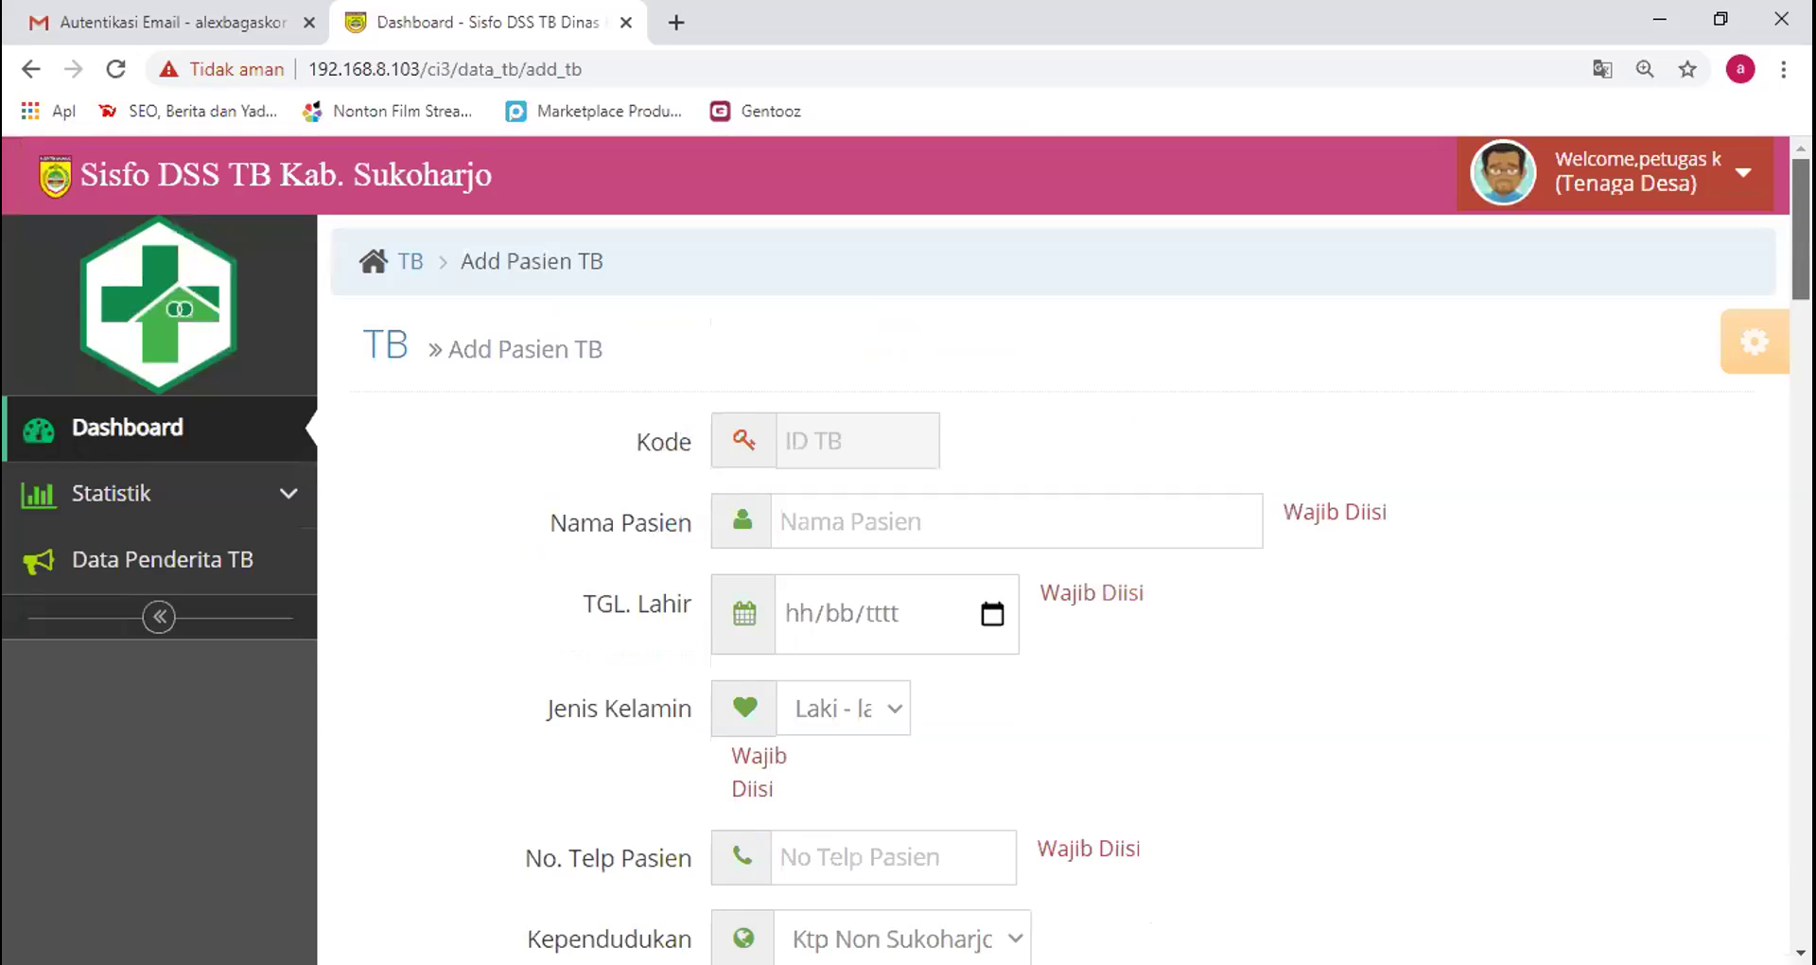